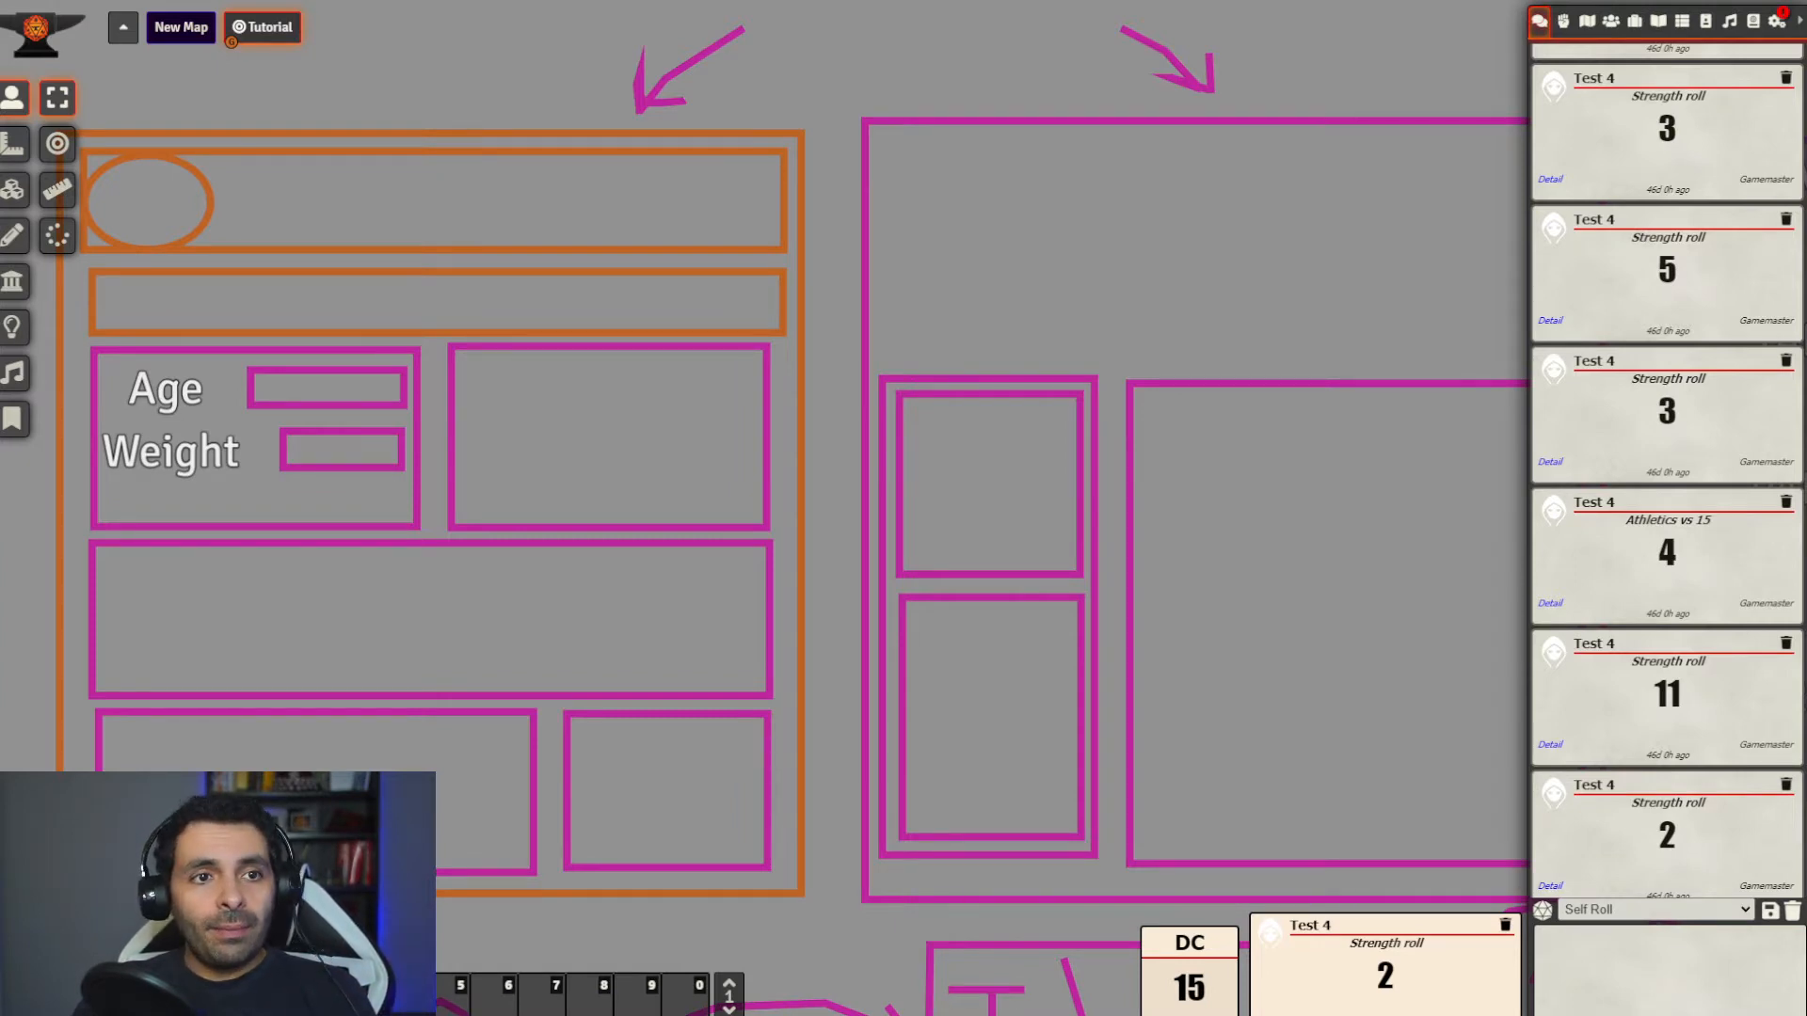
Open the Decriber item and replace its description text with ~rollid~
{"action": "left_click", "coordinate": [1611, 21]}
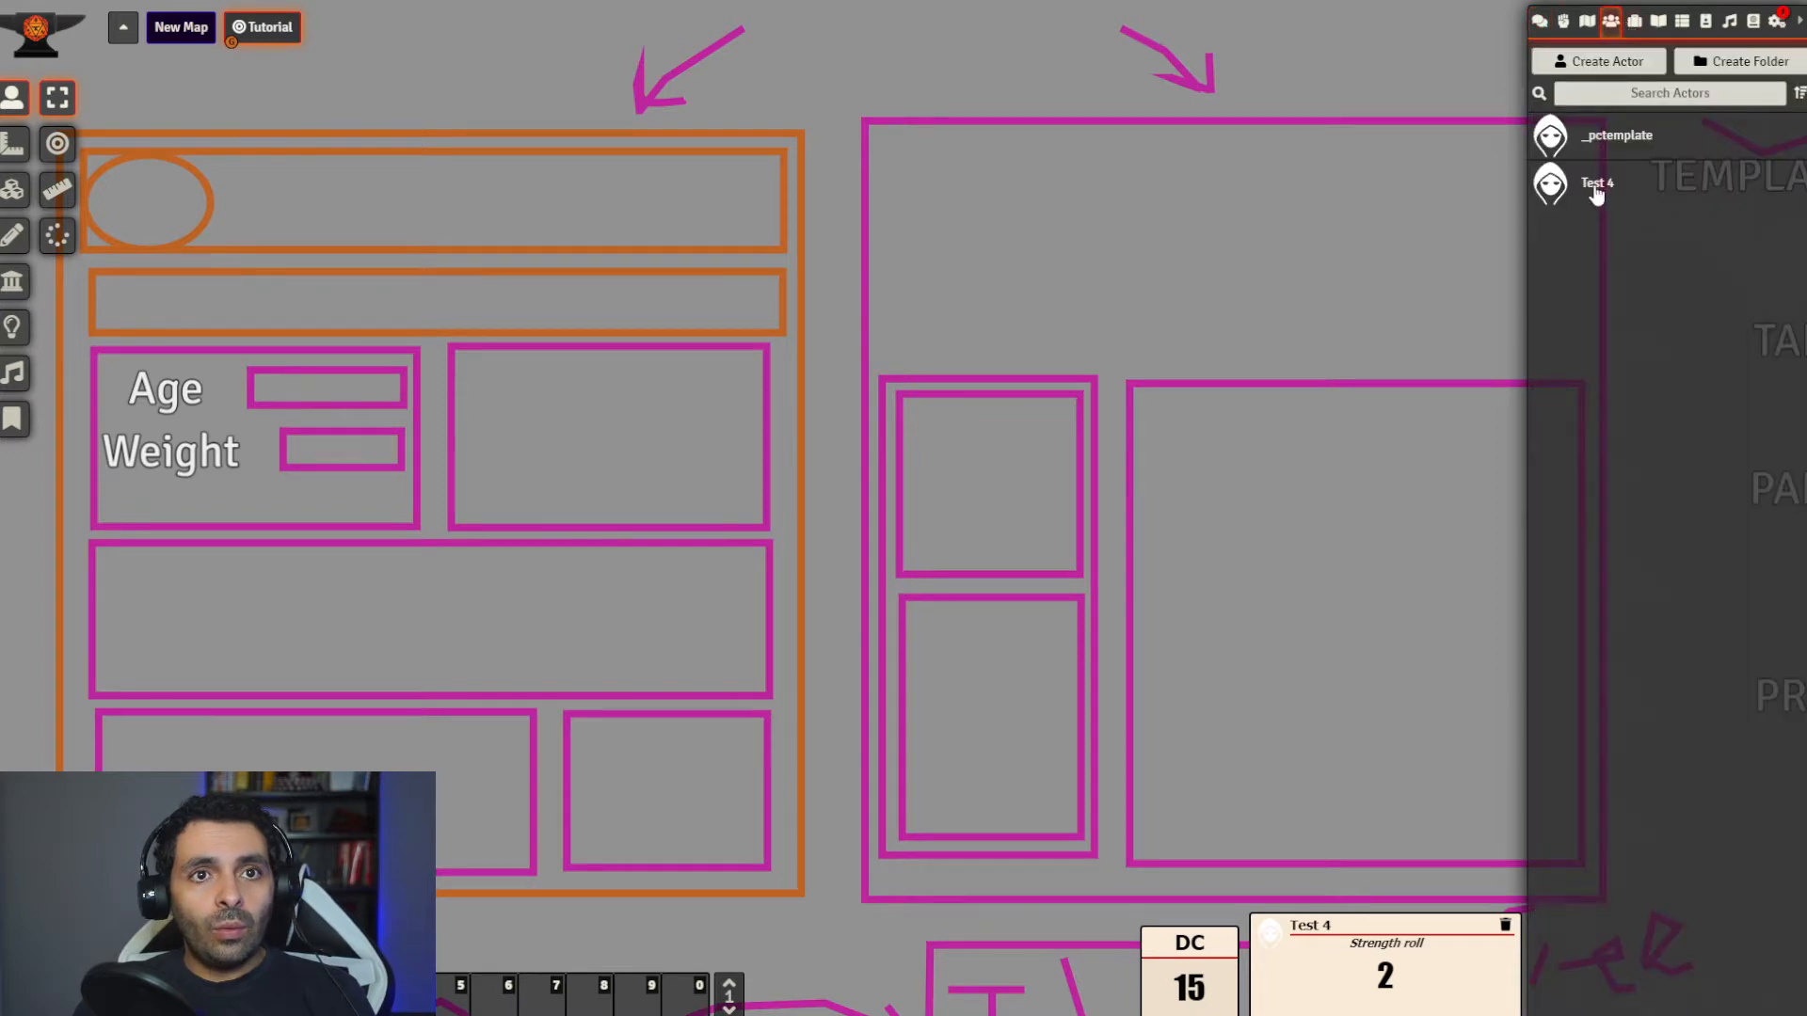
{"action": "left_click", "coordinate": [1634, 21]}
{"action": "left_click", "coordinate": [1601, 211]}
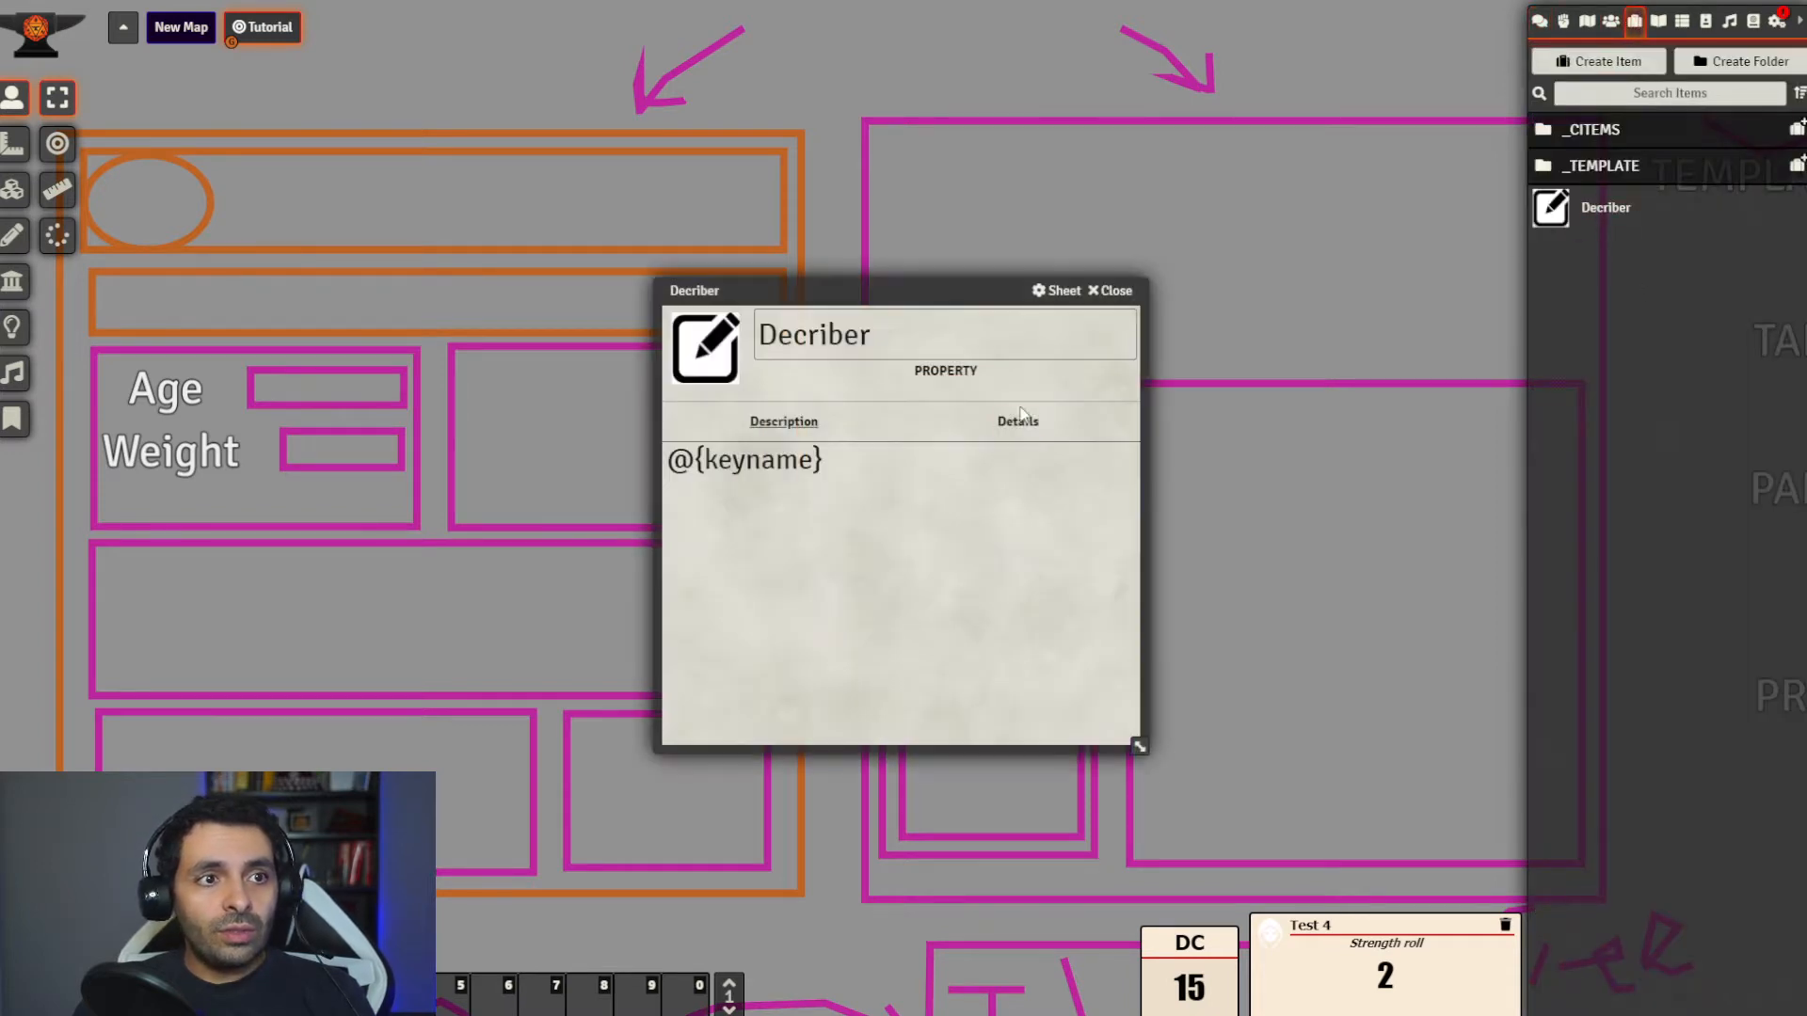
{"action": "left_click_drag", "start_coordinate": [823, 459], "coordinate": [663, 463]}
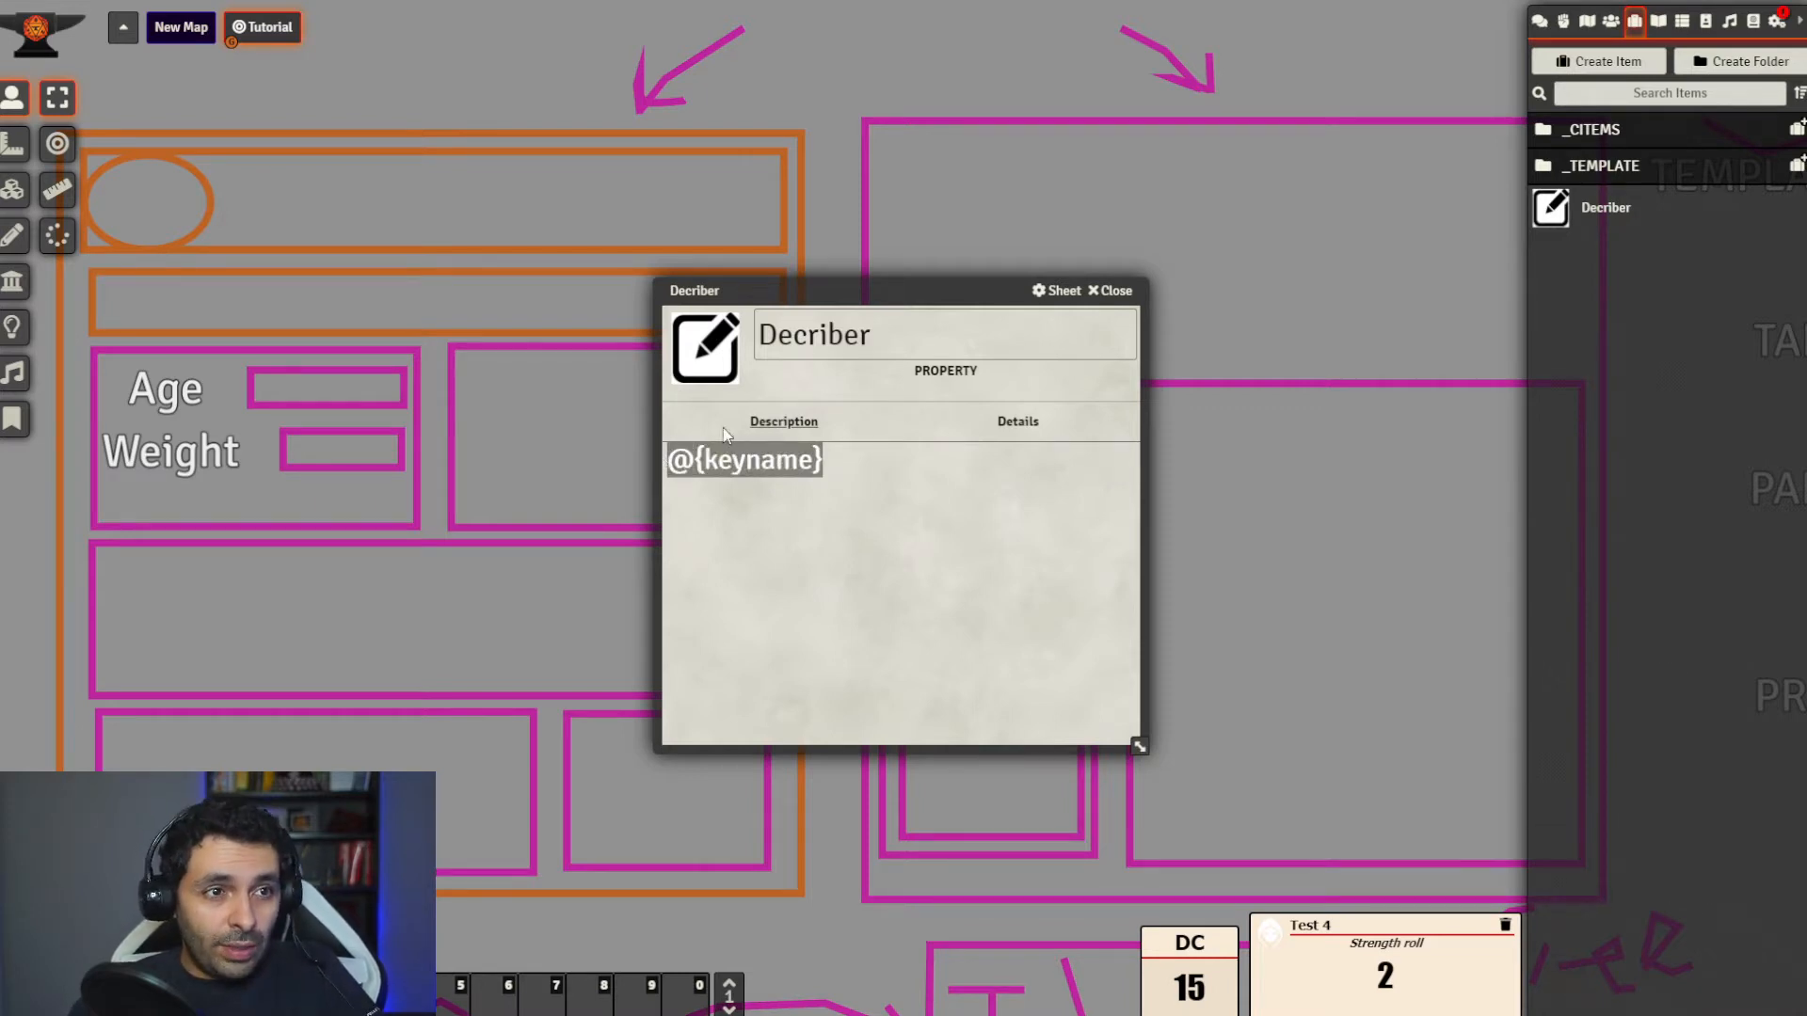
{"action": "left_click", "coordinate": [1120, 461]}
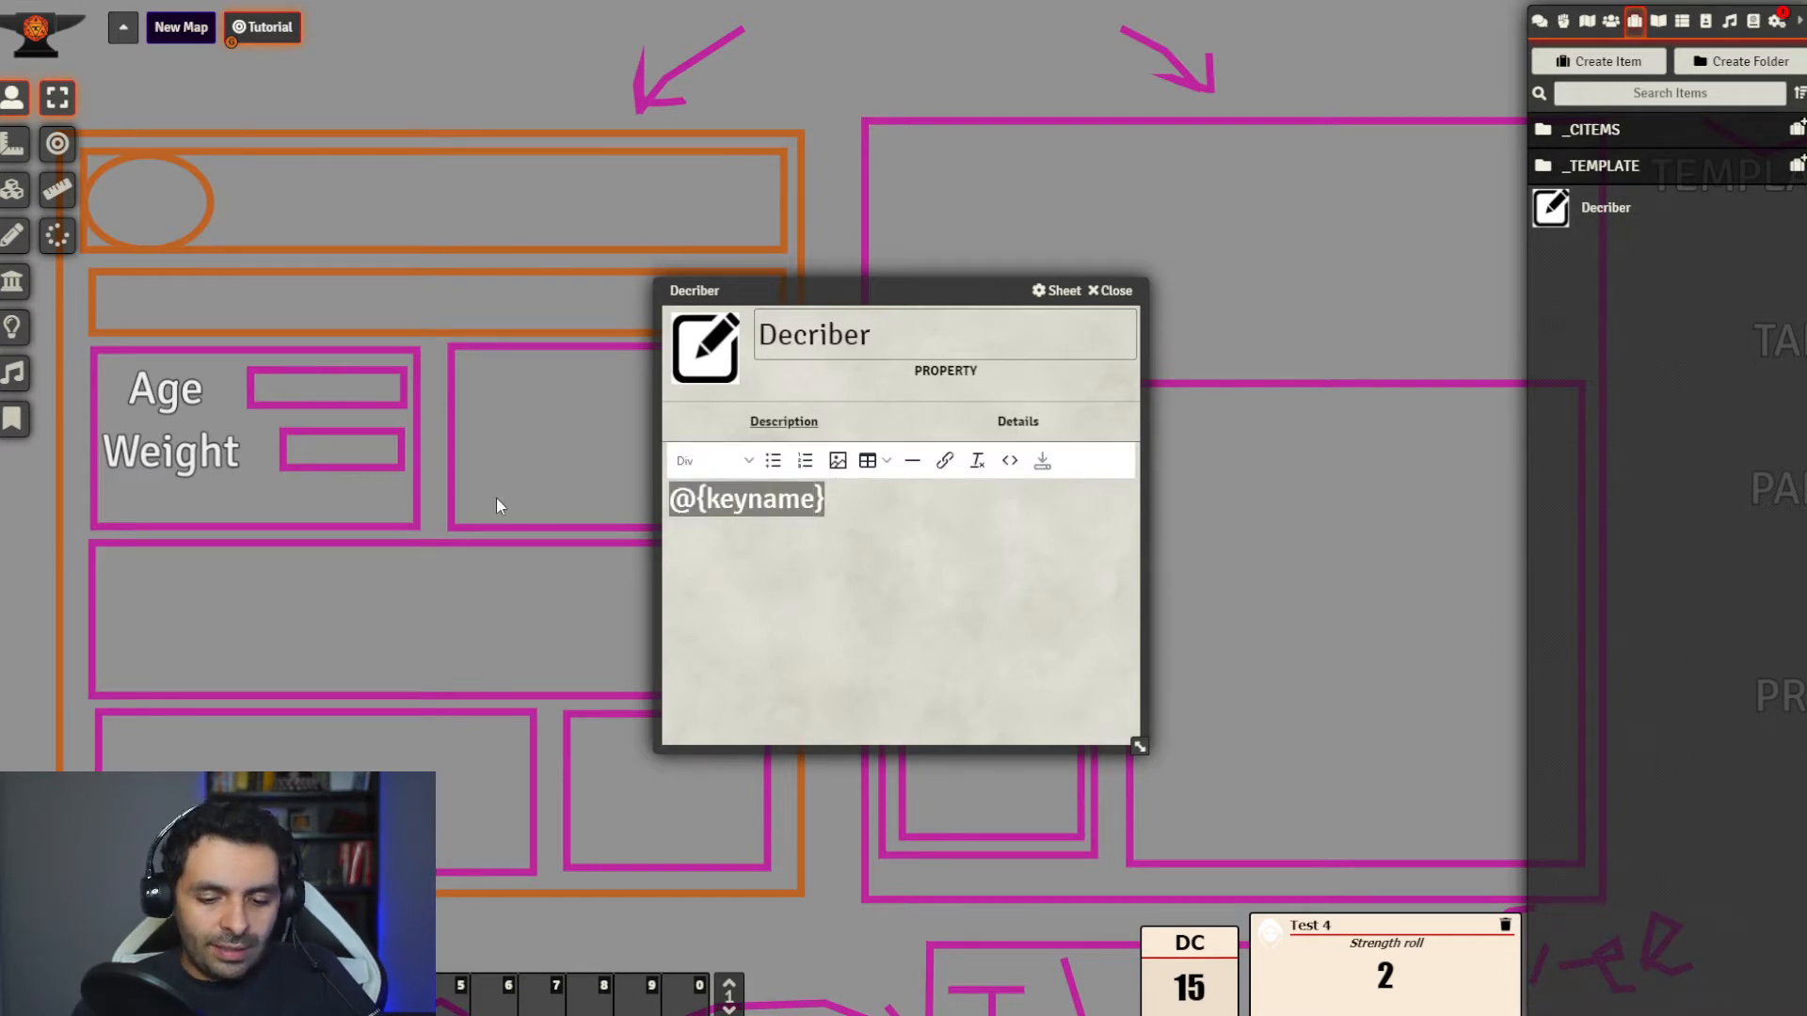
{"action": "type", "text": "~~"}
{"action": "key", "text": "Left"}
{"action": "type", "text": "~rollid"}
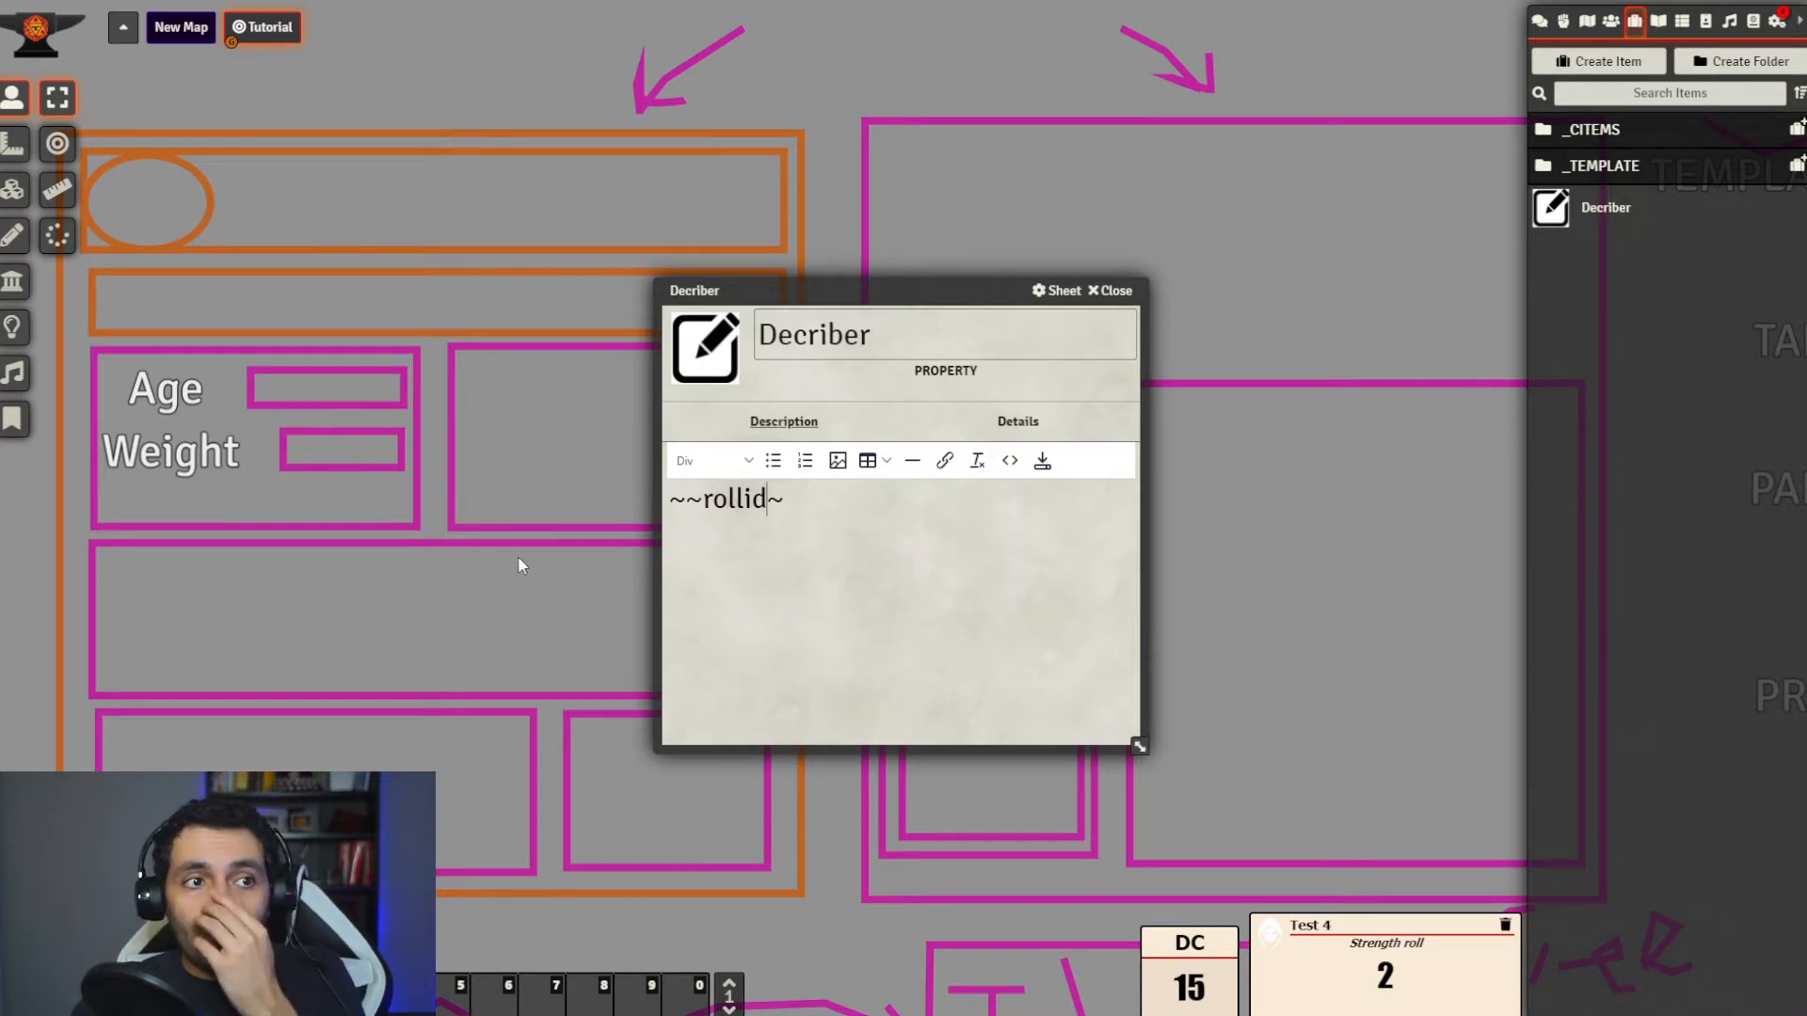
{"action": "left_click", "coordinate": [685, 506]}
{"action": "key", "text": "BackSpace"}
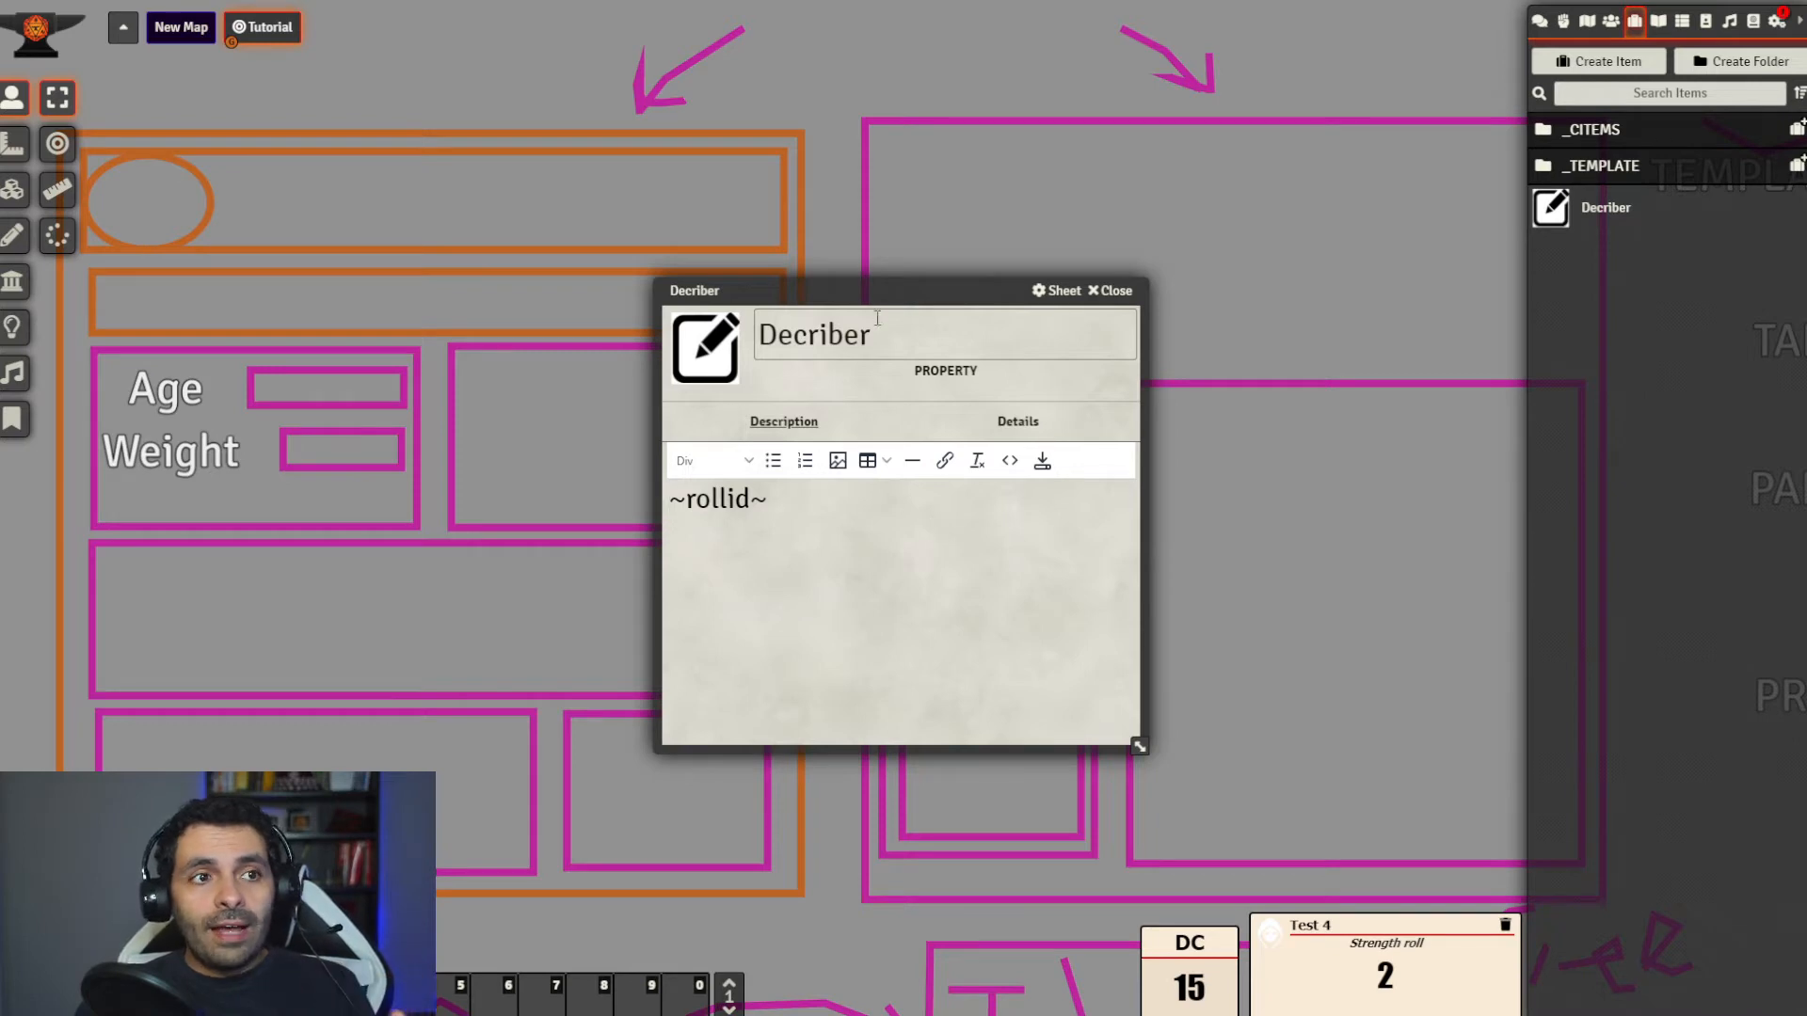
Change the tag in the Decriber description to ~ADV~ and move its window aside
{"action": "left_click_drag", "start_coordinate": [877, 289], "coordinate": [963, 310]}
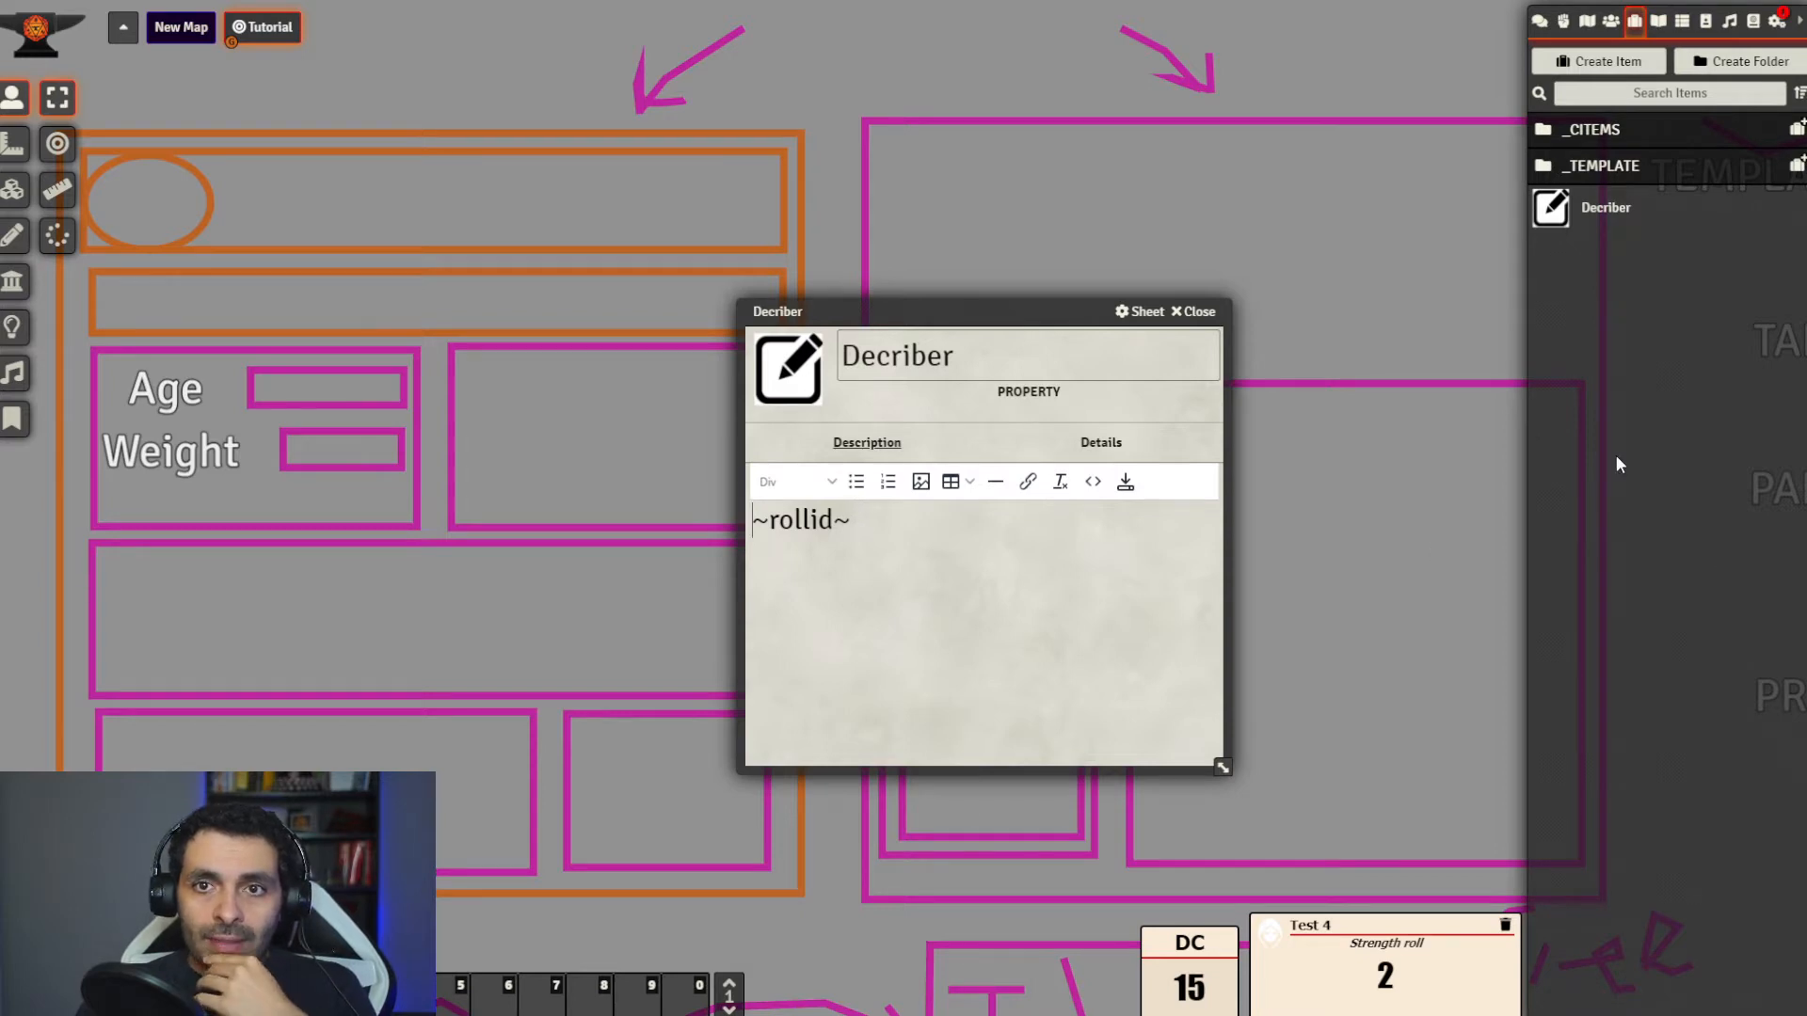
{"action": "left_click_drag", "start_coordinate": [834, 521], "coordinate": [771, 522]}
{"action": "type", "text": "ADV~"}
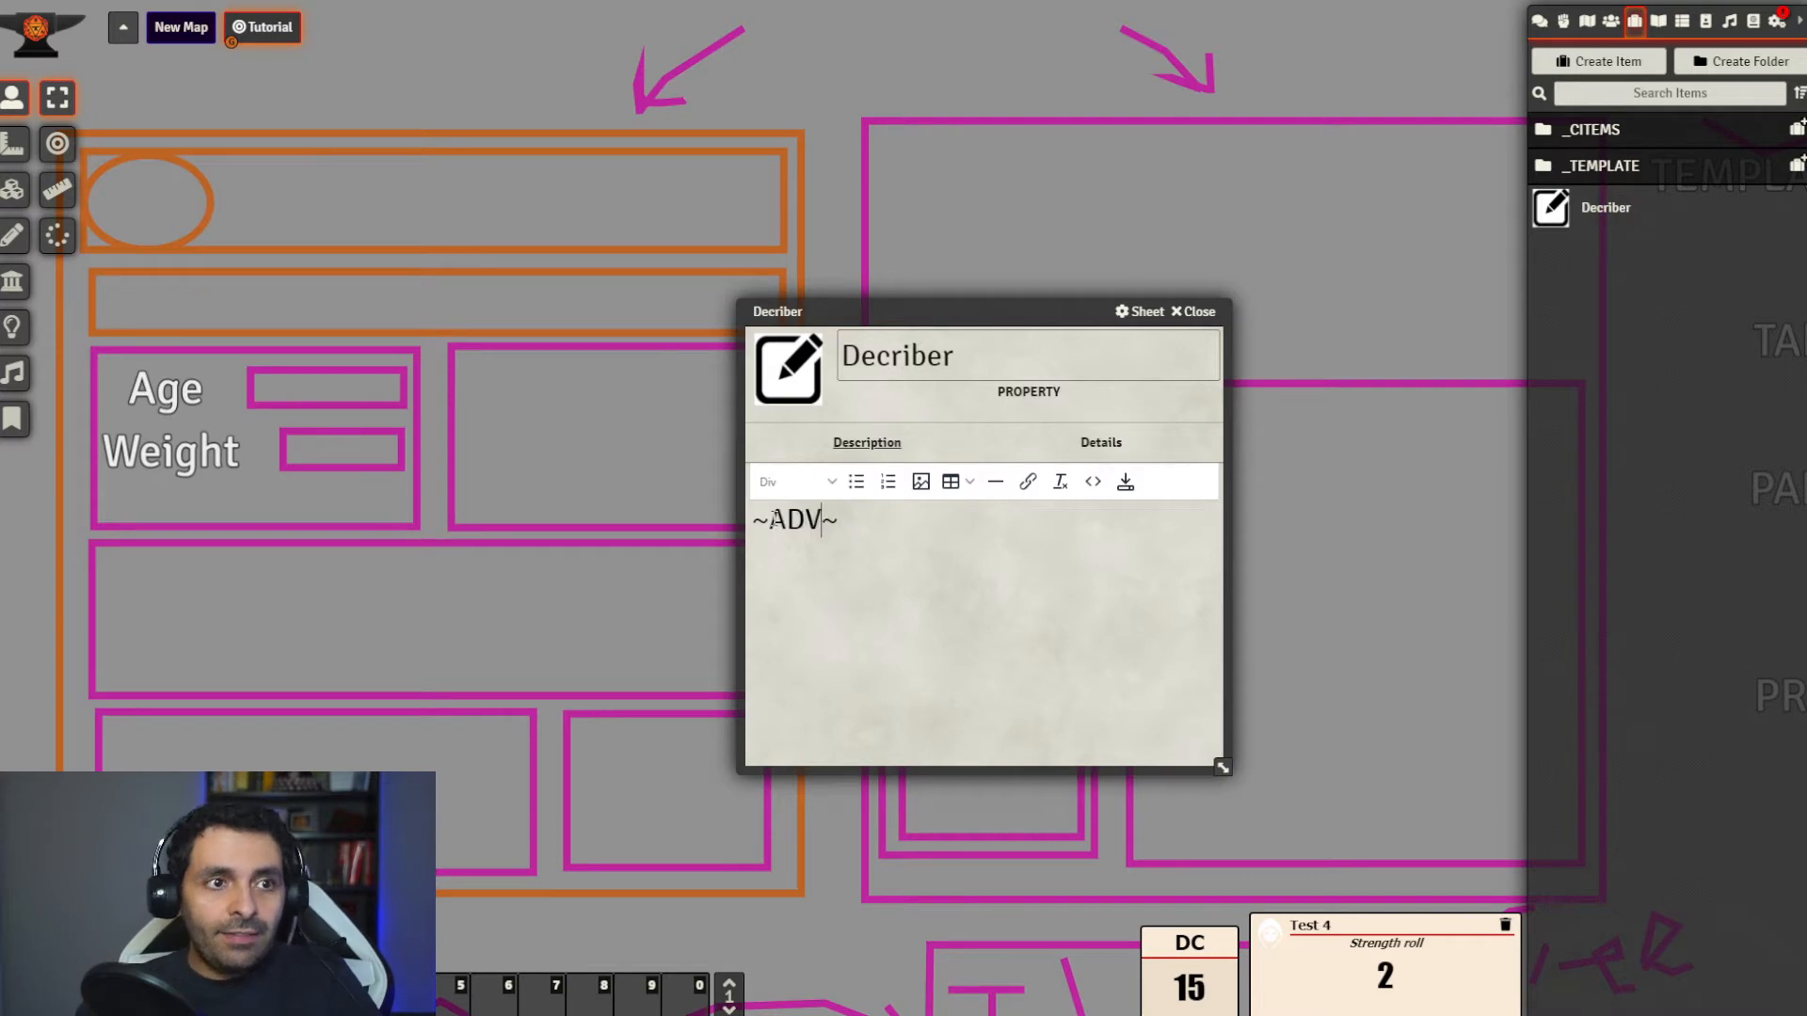
{"action": "left_click_drag", "start_coordinate": [960, 303], "coordinate": [335, 276]}
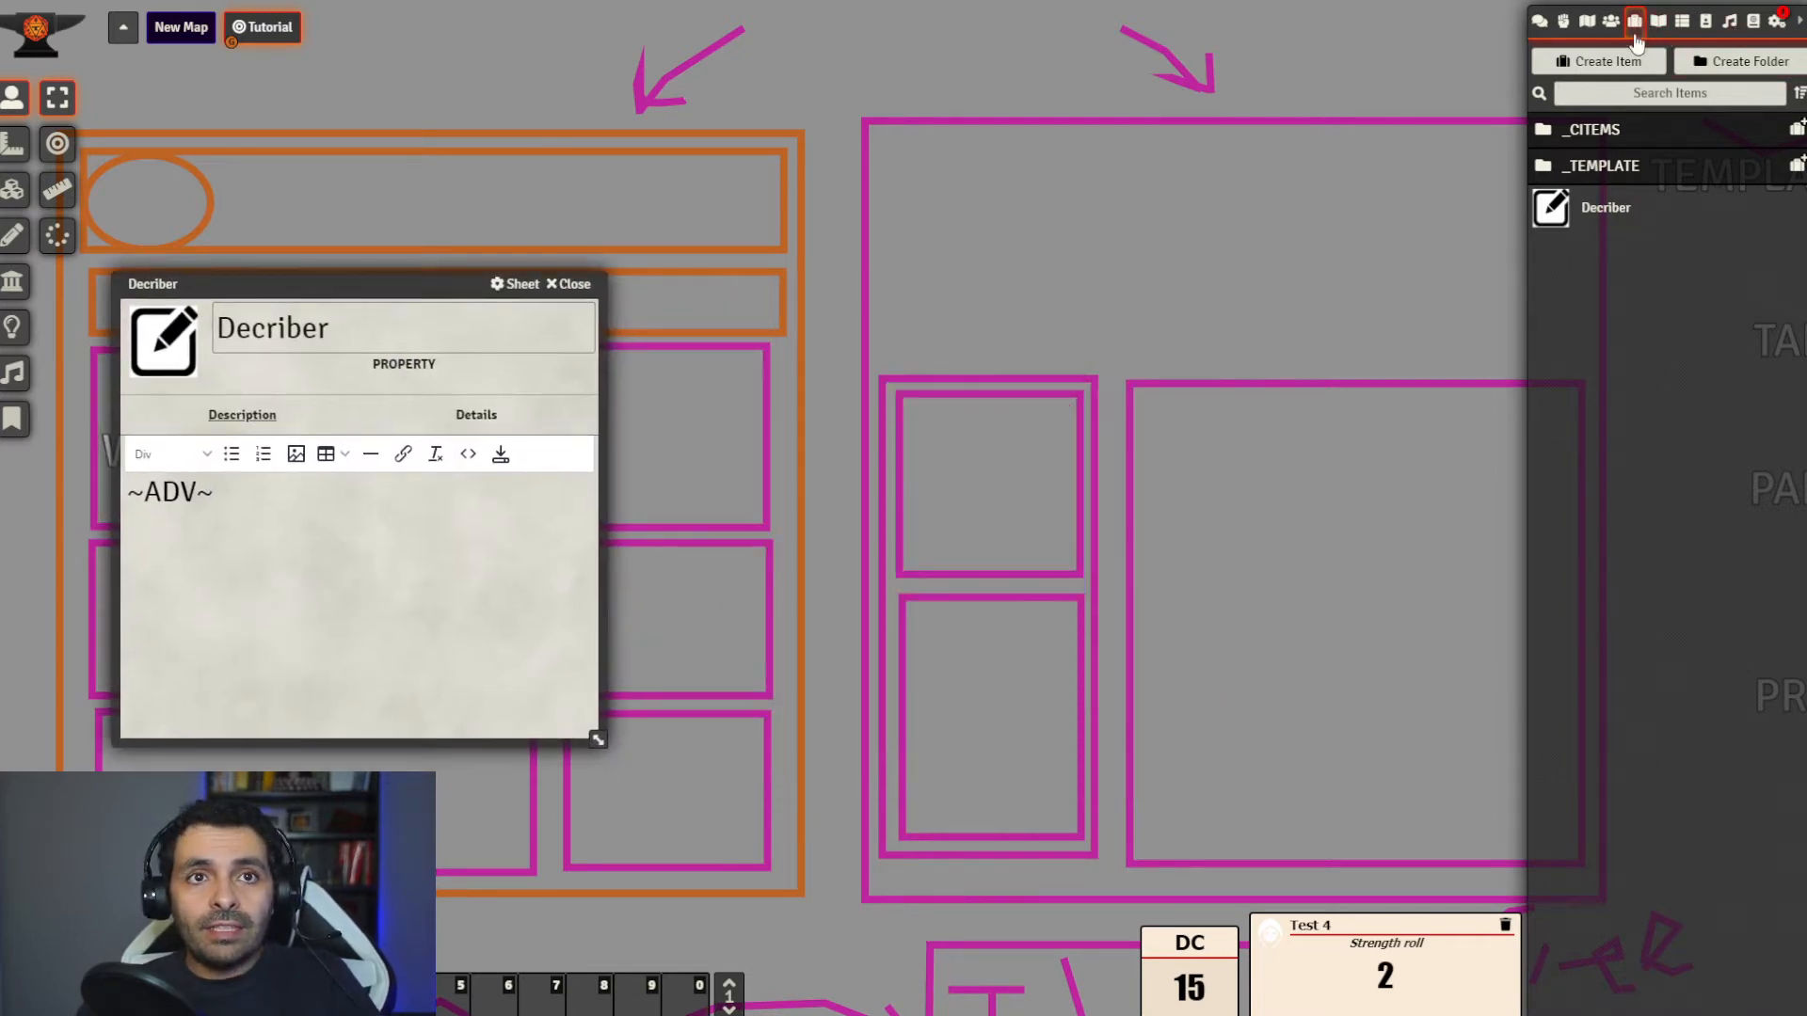
Expand the _TEMPLATE item folder and its _PROPS subfolder and look through the listed properties
{"action": "left_click", "coordinate": [1606, 168]}
{"action": "left_click", "coordinate": [1615, 276]}
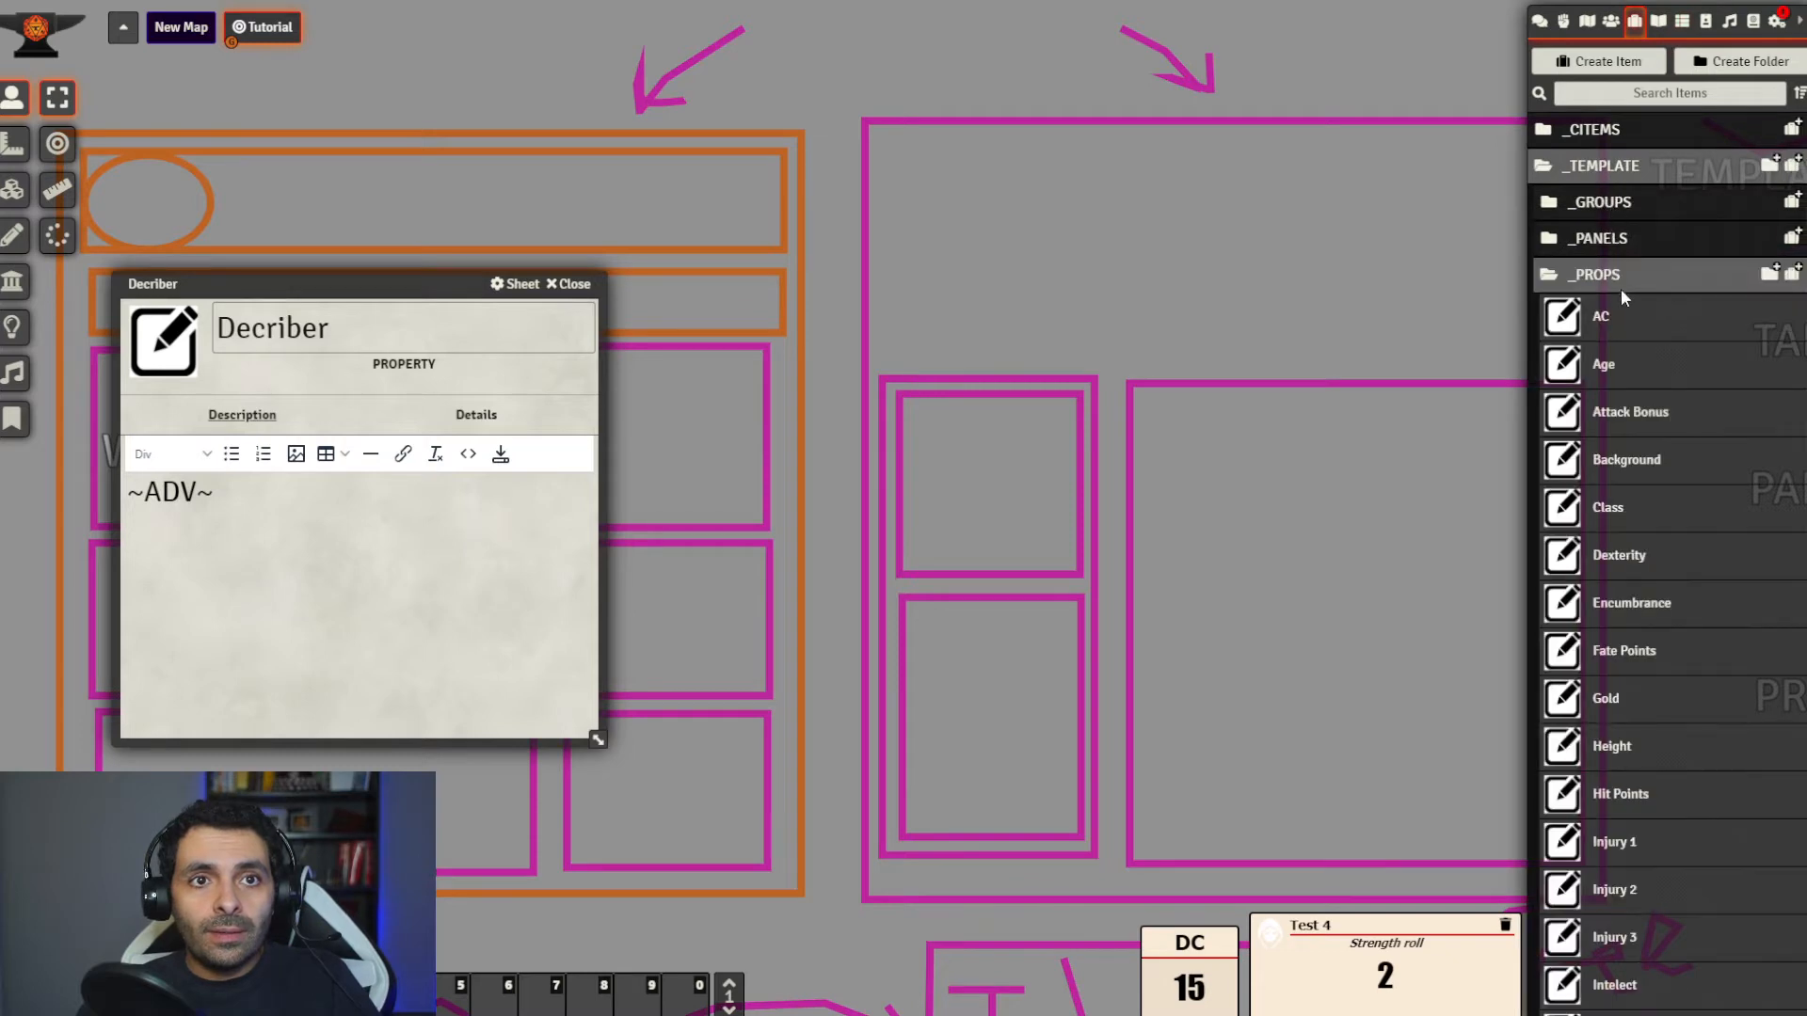
{"action": "scroll", "coordinate": [1607, 576], "scroll_direction": "down", "scroll_amount": 8}
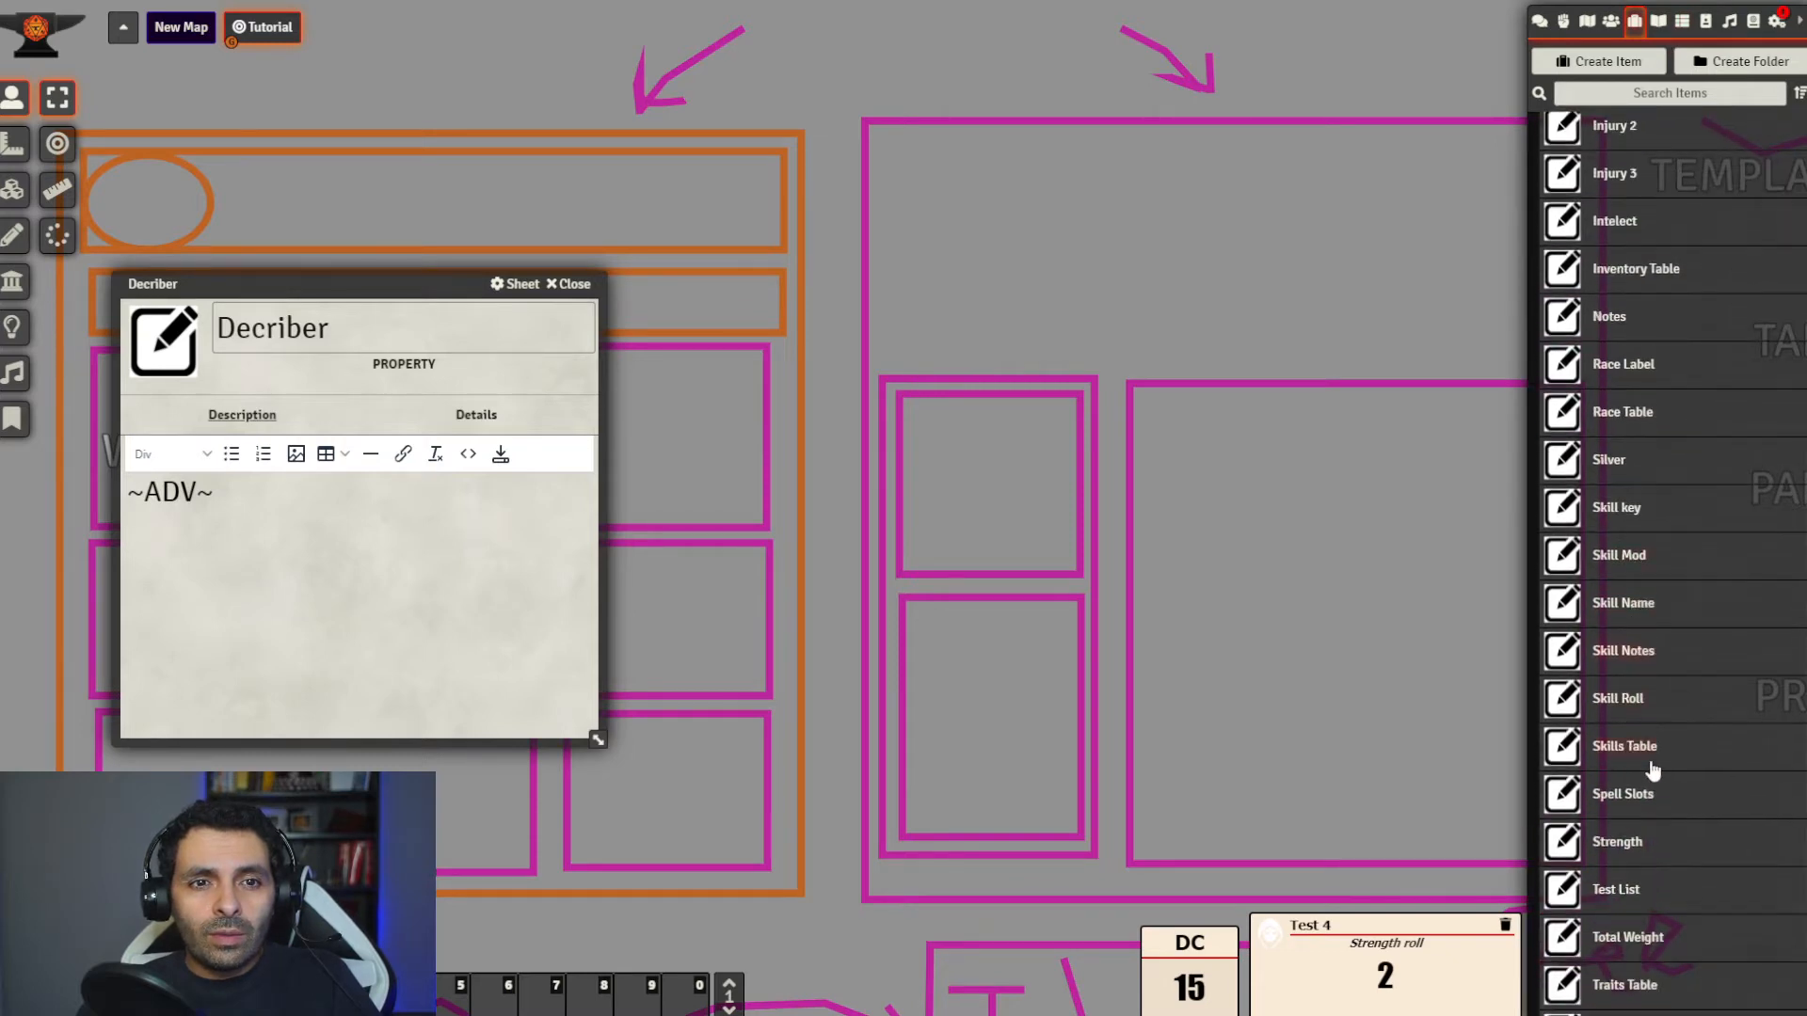
{"action": "scroll", "coordinate": [1662, 707], "scroll_direction": "up", "scroll_amount": 2}
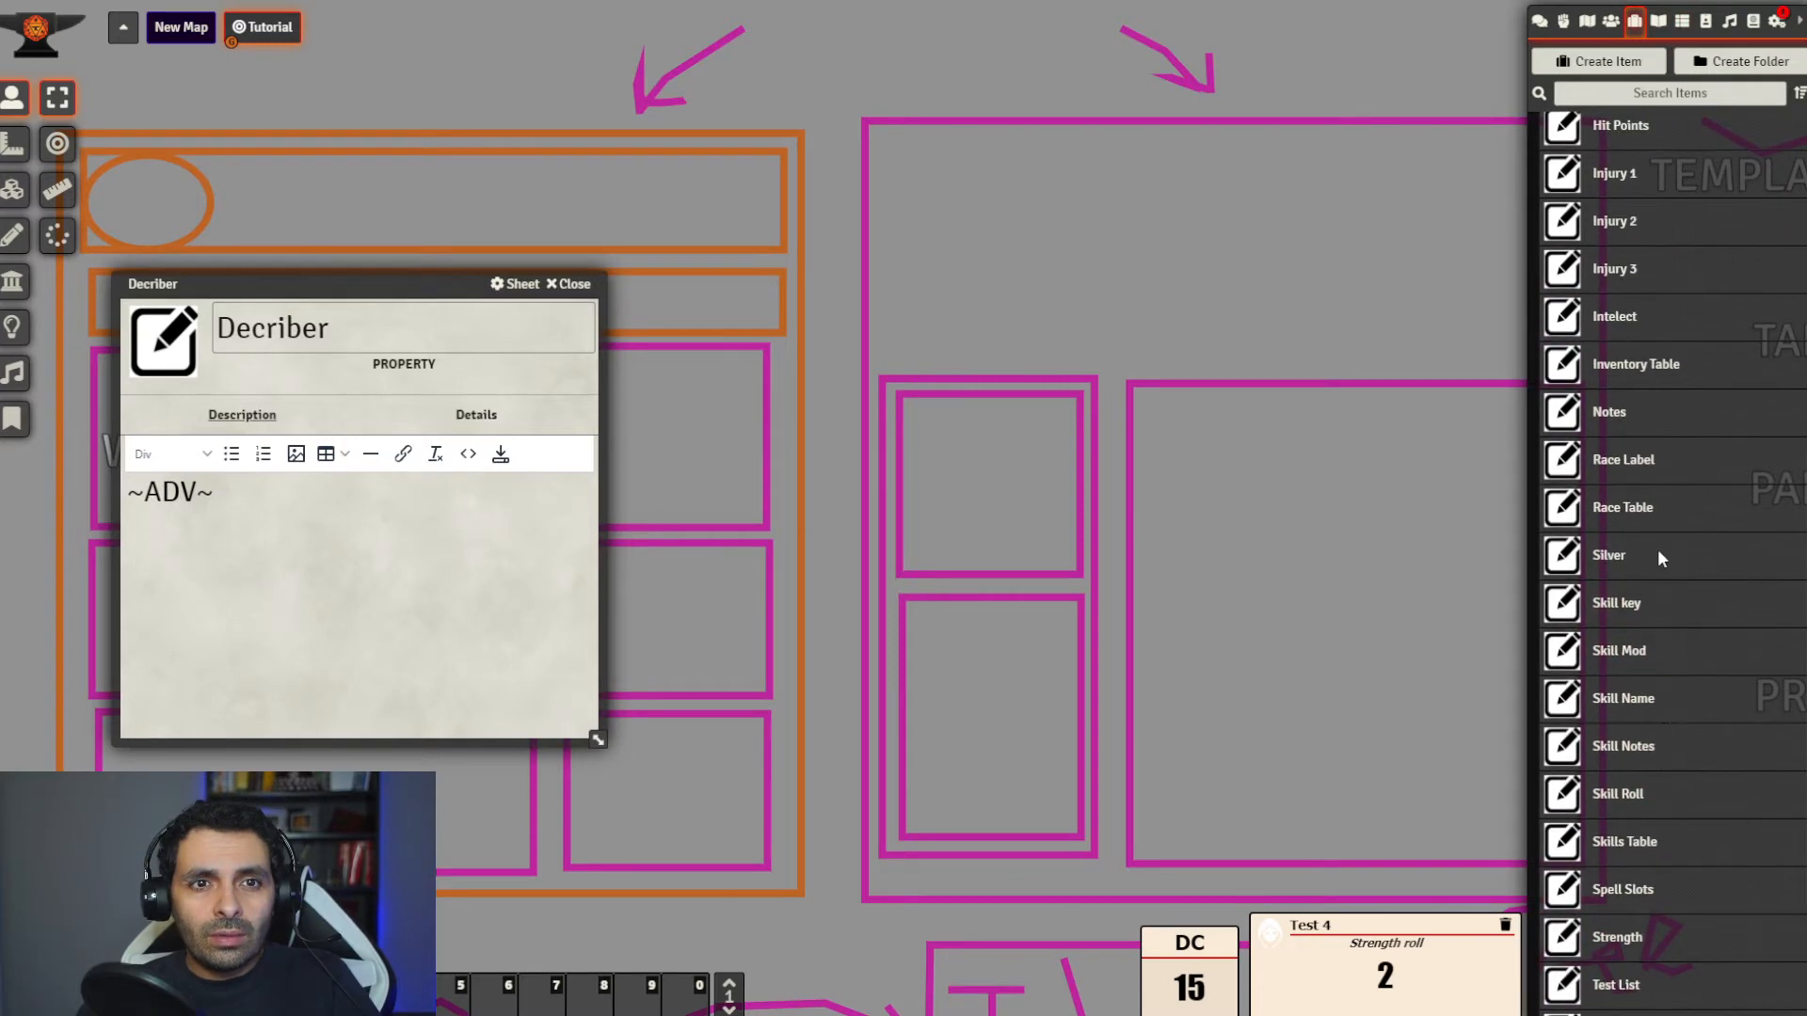
{"action": "scroll", "coordinate": [1657, 555], "scroll_direction": "down", "scroll_amount": 4}
{"action": "scroll", "coordinate": [1683, 687], "scroll_direction": "up", "scroll_amount": 12}
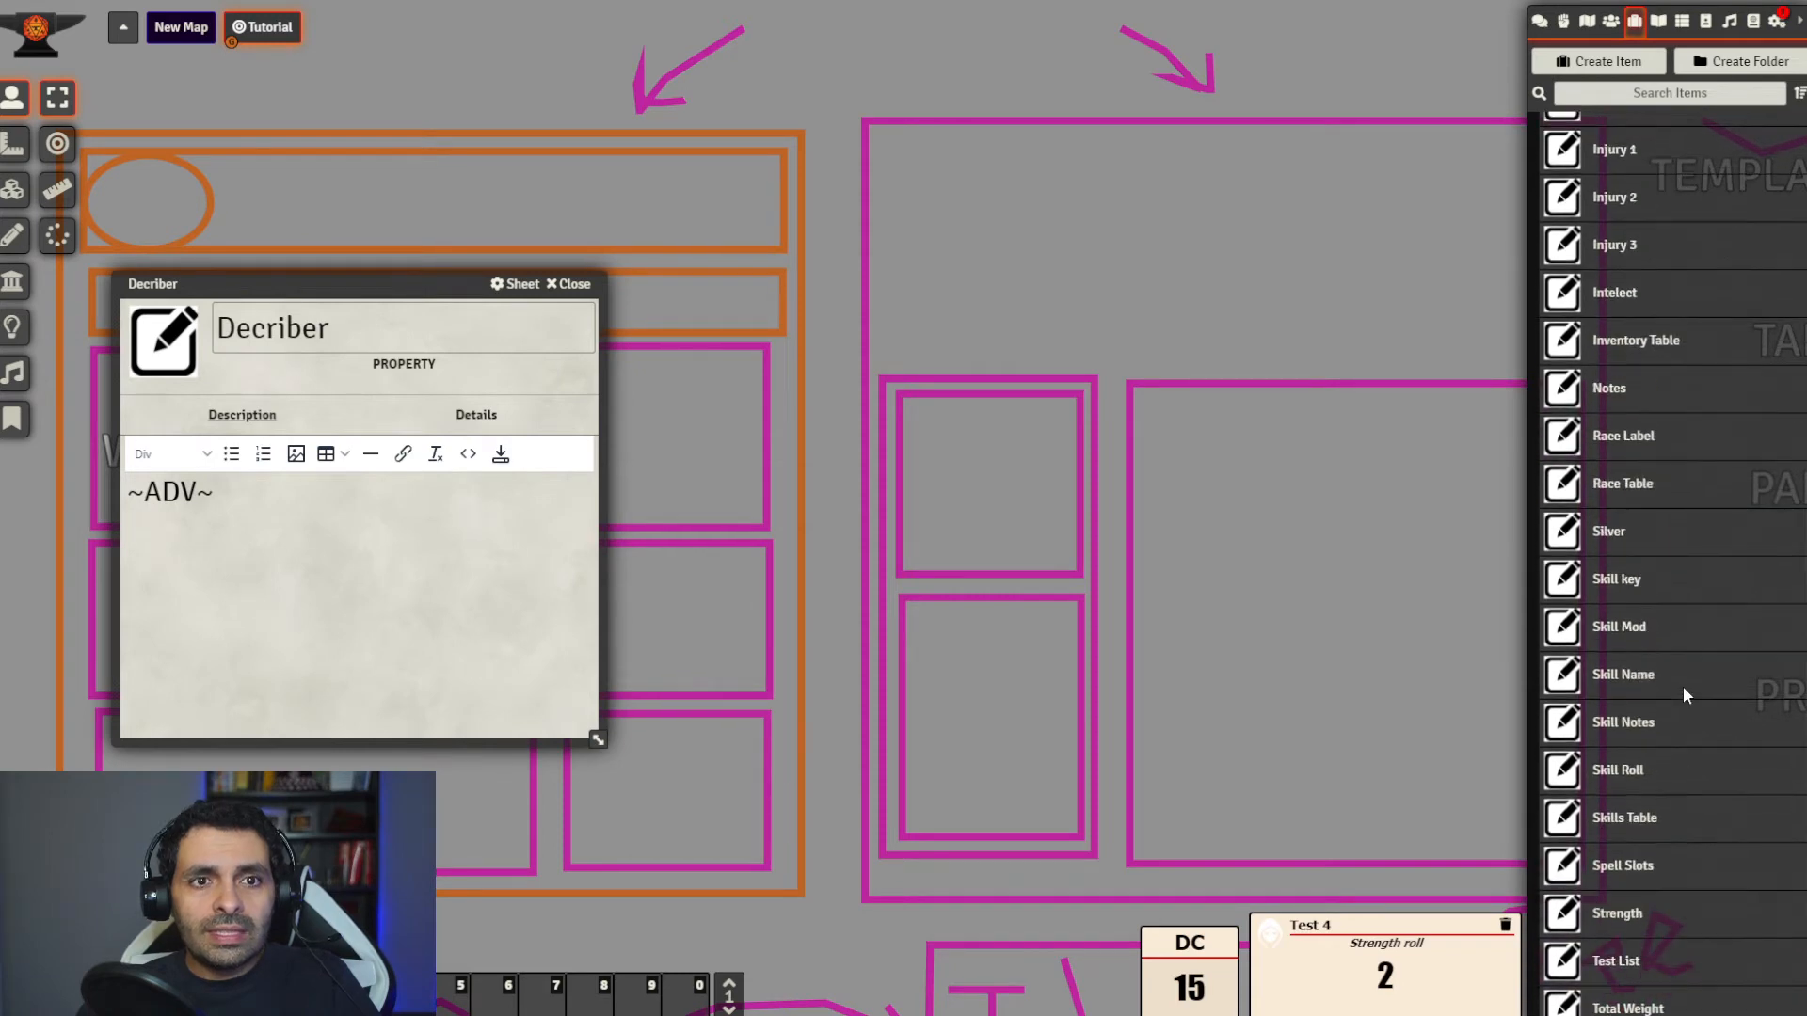
{"action": "scroll", "coordinate": [1664, 264], "scroll_direction": "up", "scroll_amount": 4}
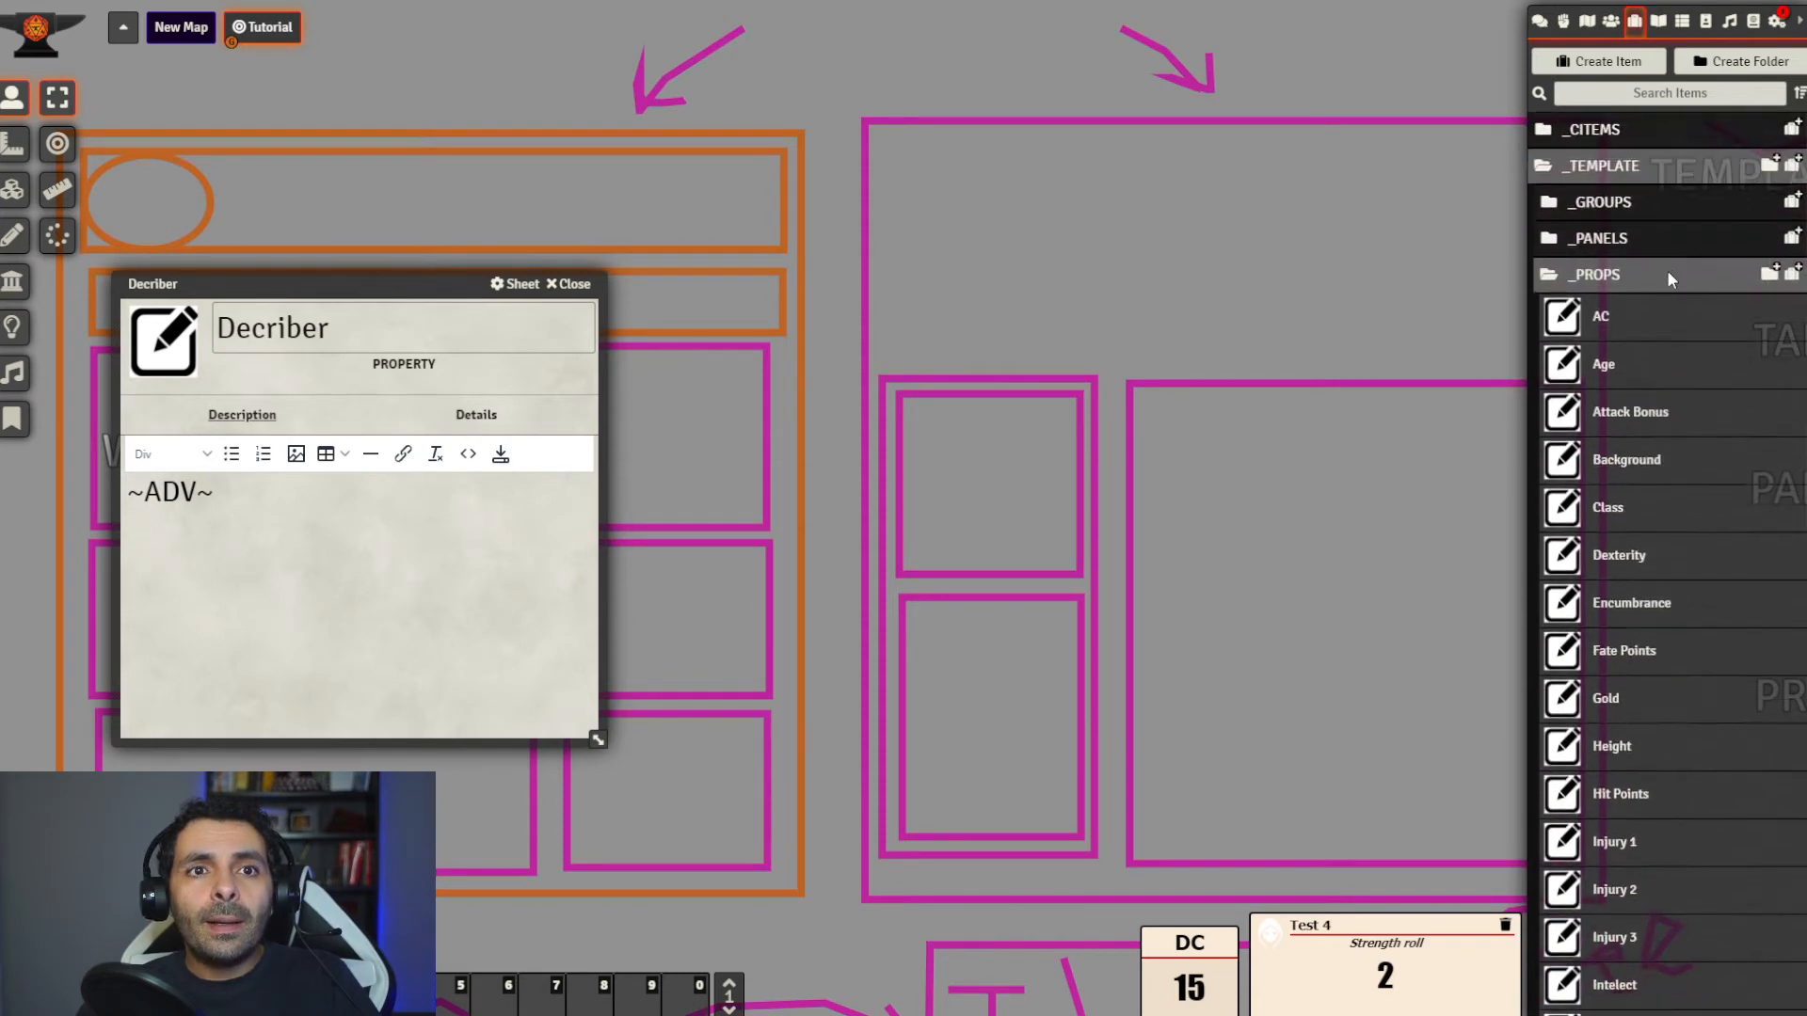
Open the Test 4 actor sheet and place it beside the Decriber window
{"action": "left_click", "coordinate": [1610, 21]}
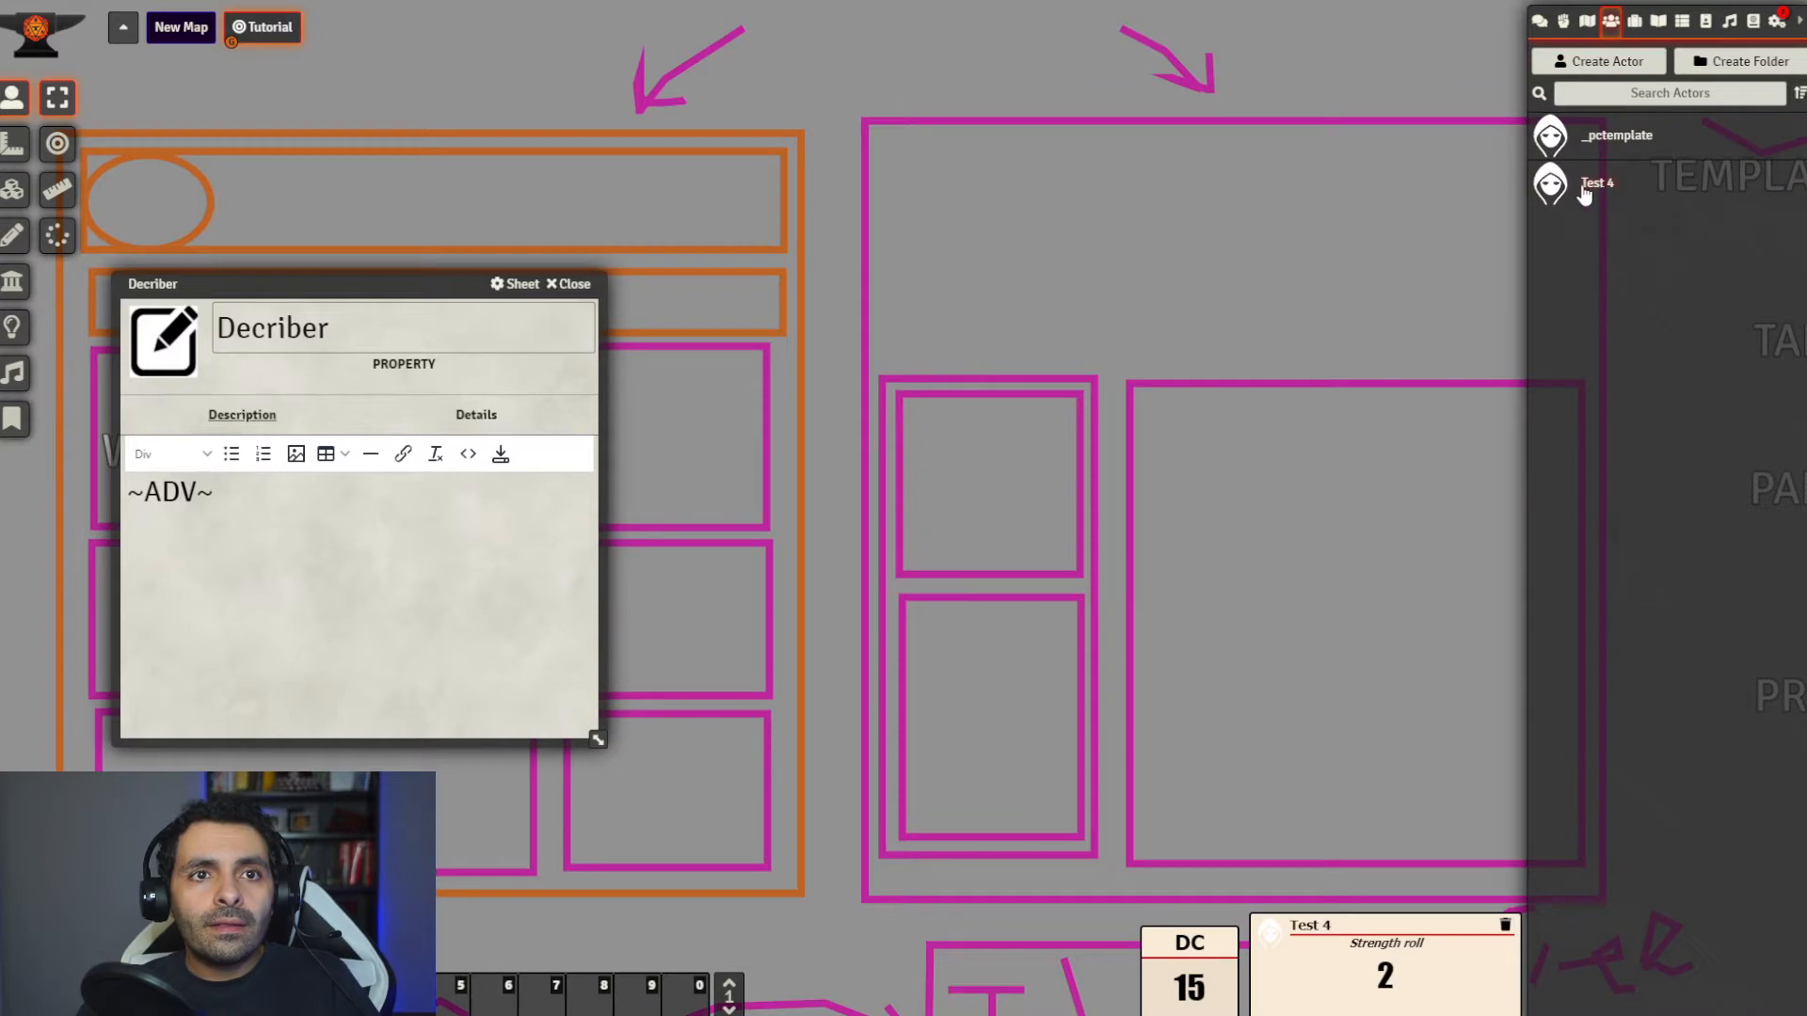
{"action": "left_click", "coordinate": [1597, 182]}
{"action": "left_click_drag", "start_coordinate": [858, 237], "coordinate": [990, 184]}
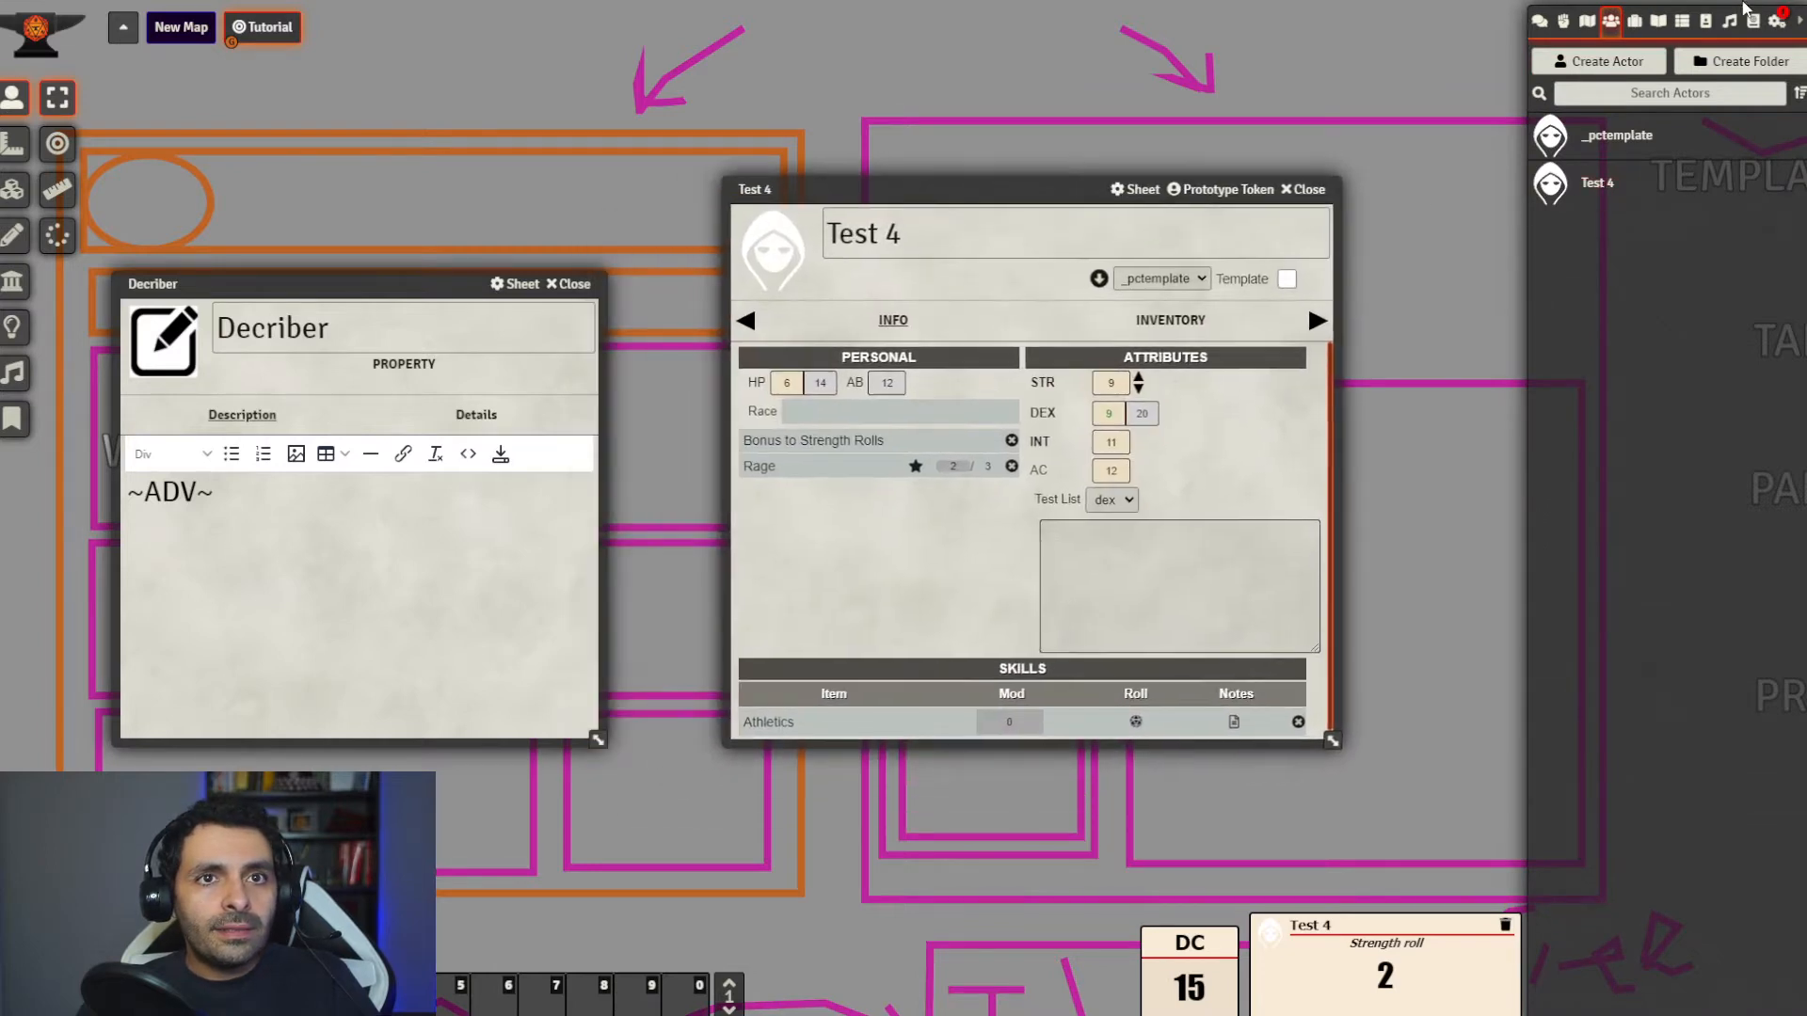
Open the Strength property's details at its roll settings
{"action": "left_click", "coordinate": [1635, 21]}
{"action": "scroll", "coordinate": [1650, 597], "scroll_direction": "down", "scroll_amount": 7}
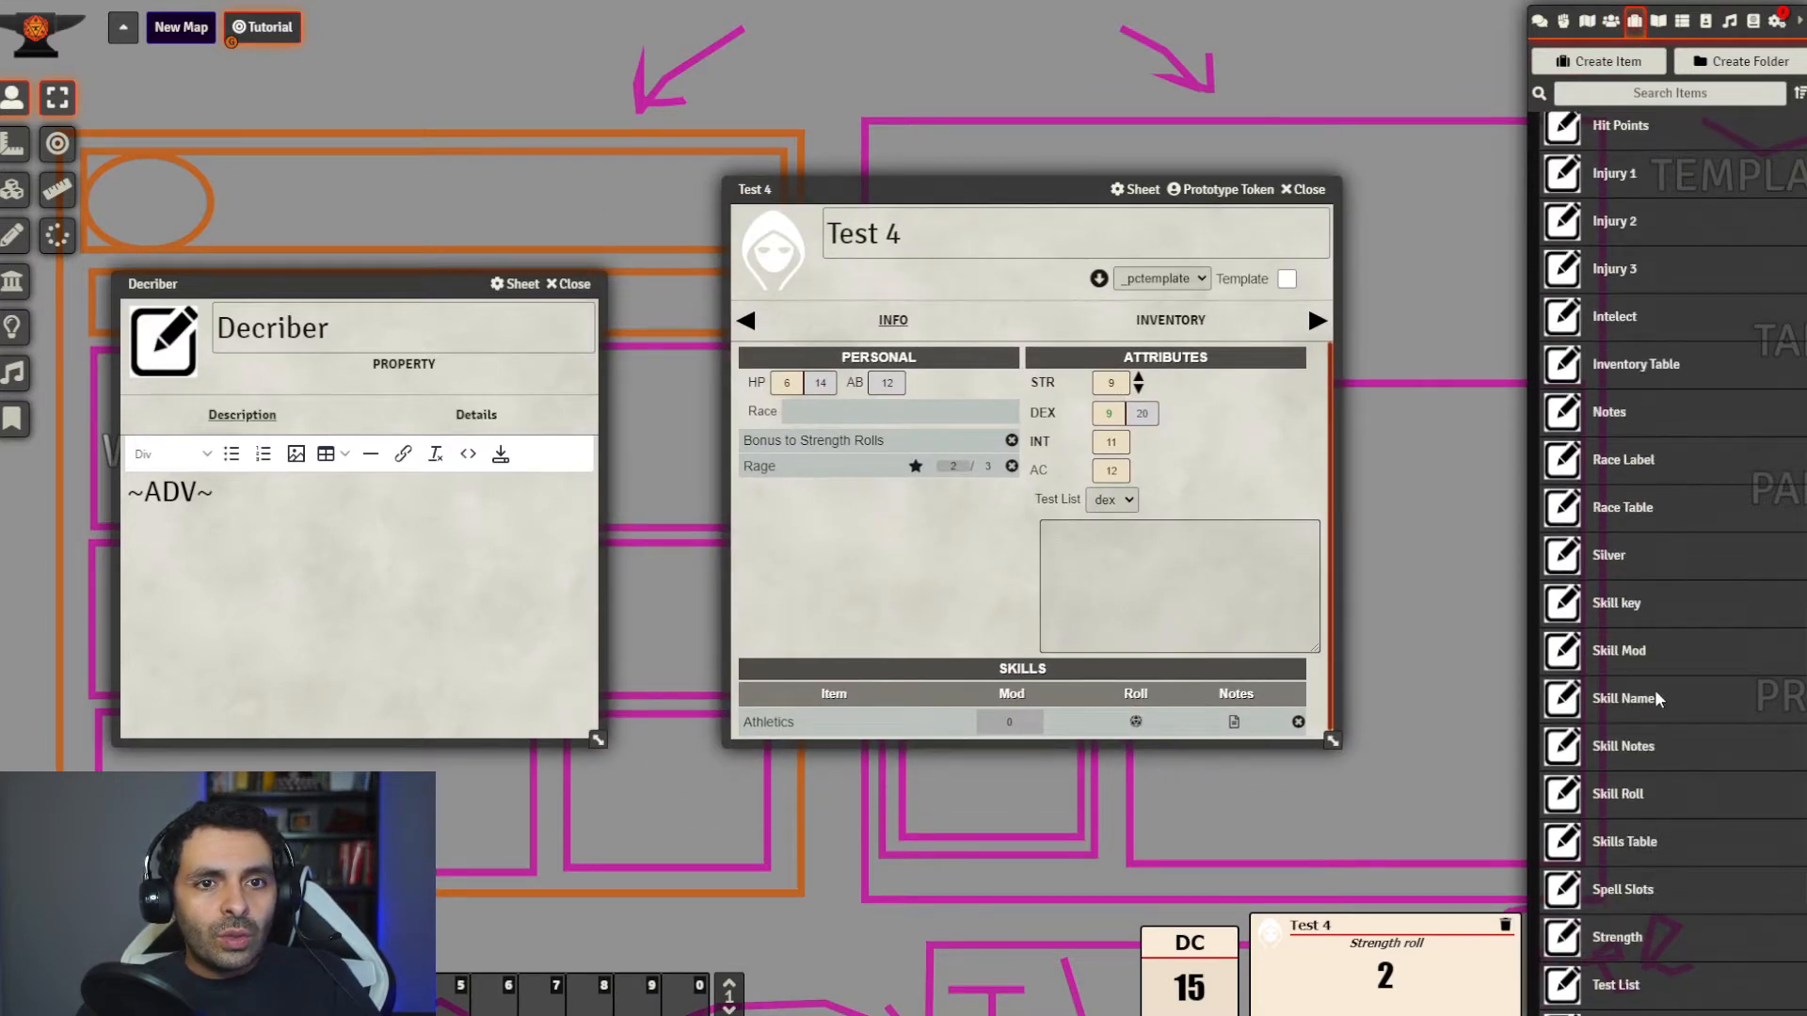
{"action": "scroll", "coordinate": [1657, 883], "scroll_direction": "down", "scroll_amount": 2}
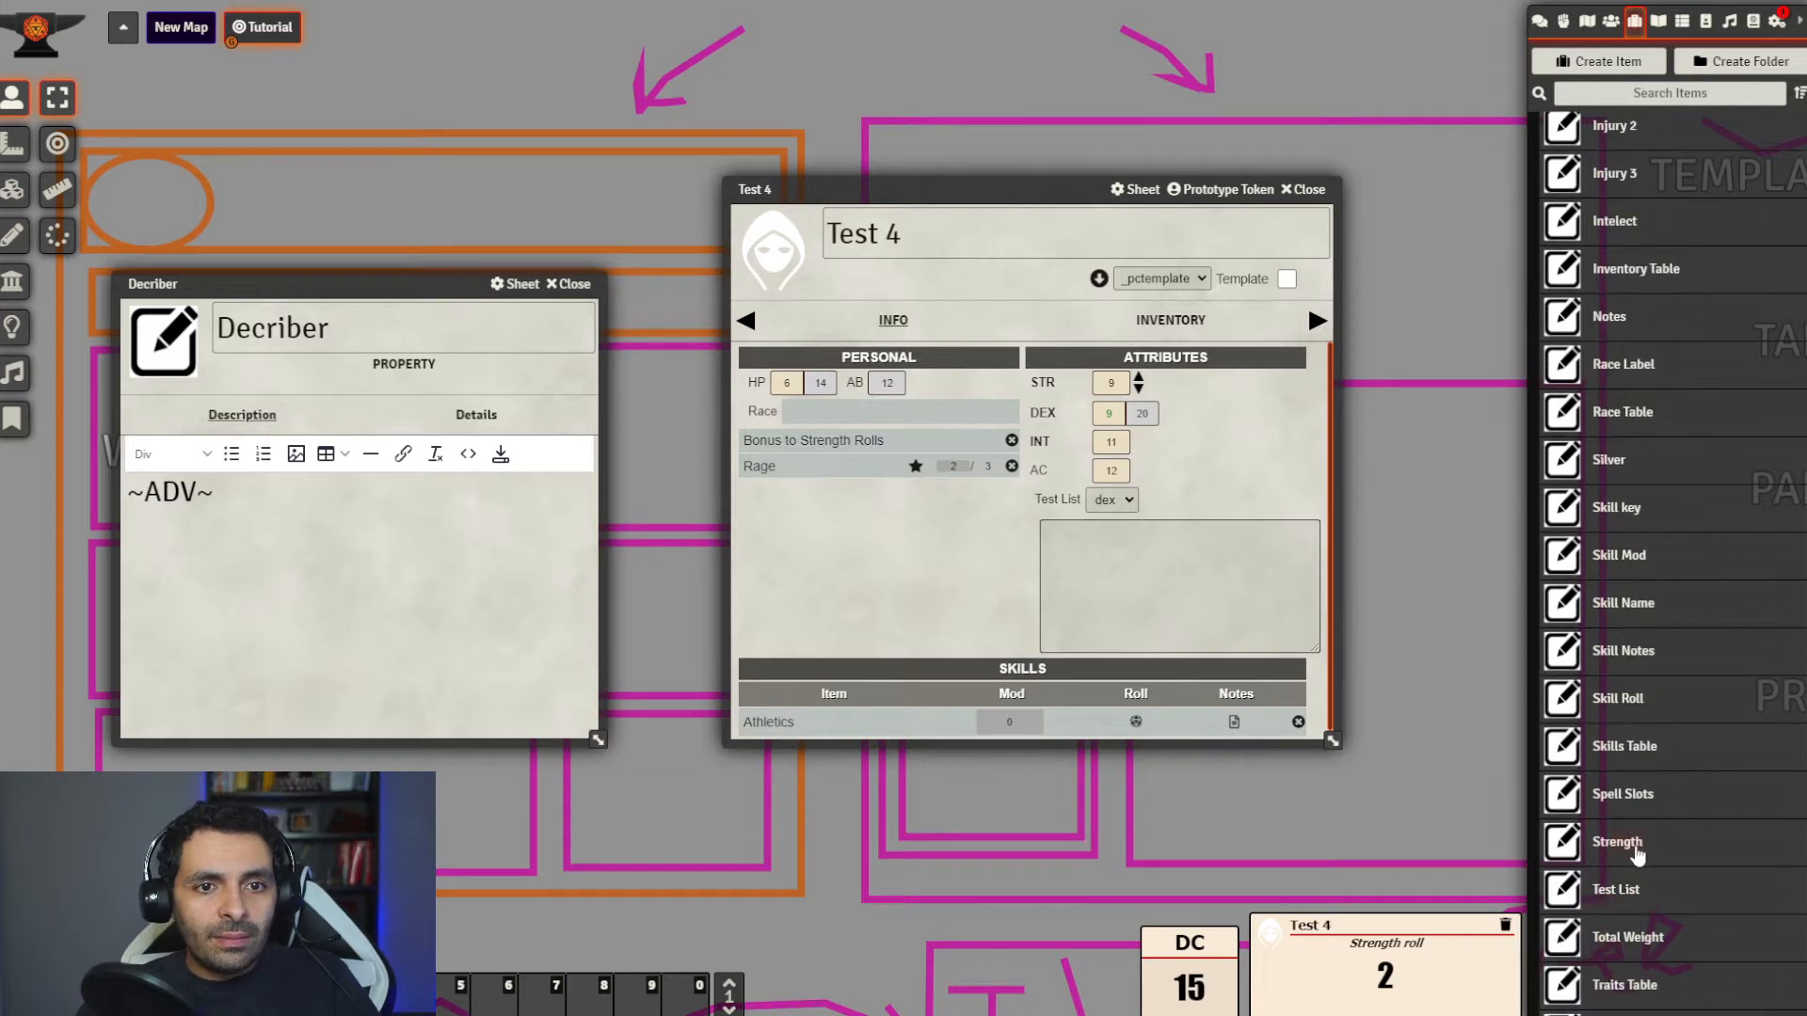
{"action": "left_click", "coordinate": [1637, 849]}
{"action": "left_click_drag", "start_coordinate": [918, 290], "coordinate": [998, 342]}
{"action": "left_click", "coordinate": [1090, 474]}
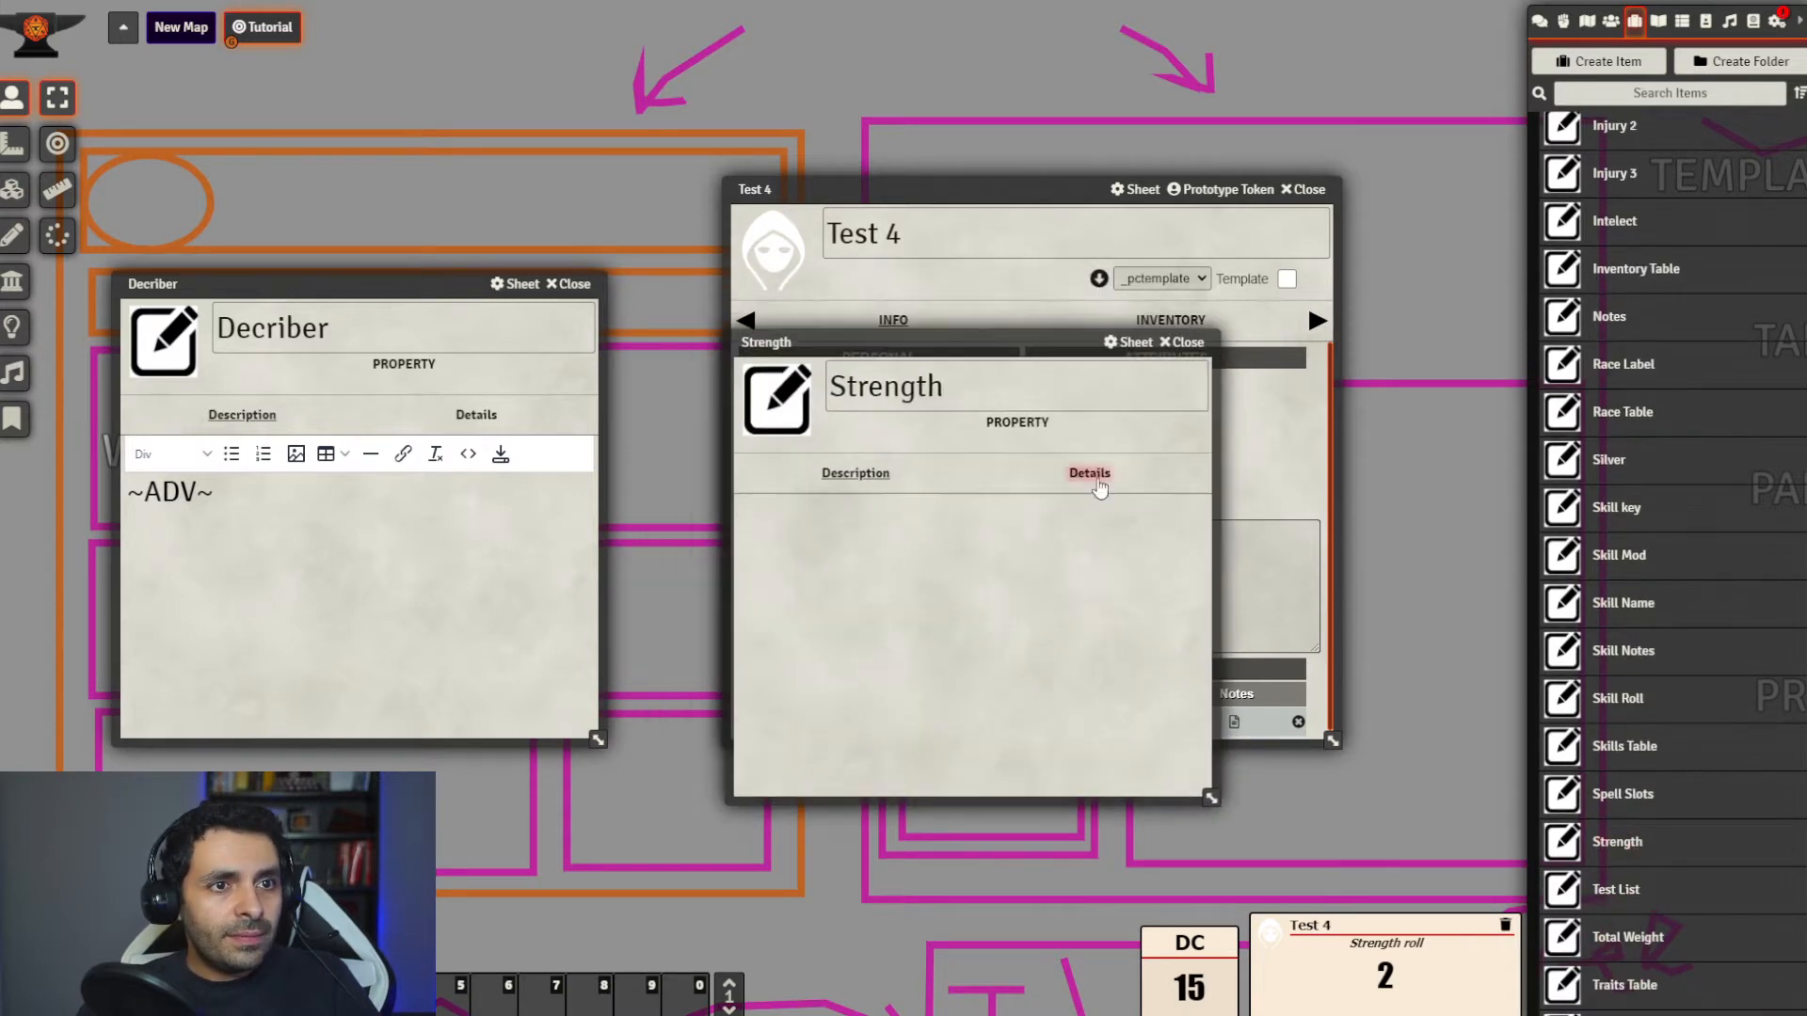
{"action": "scroll", "coordinate": [977, 666], "scroll_direction": "down", "scroll_amount": 3}
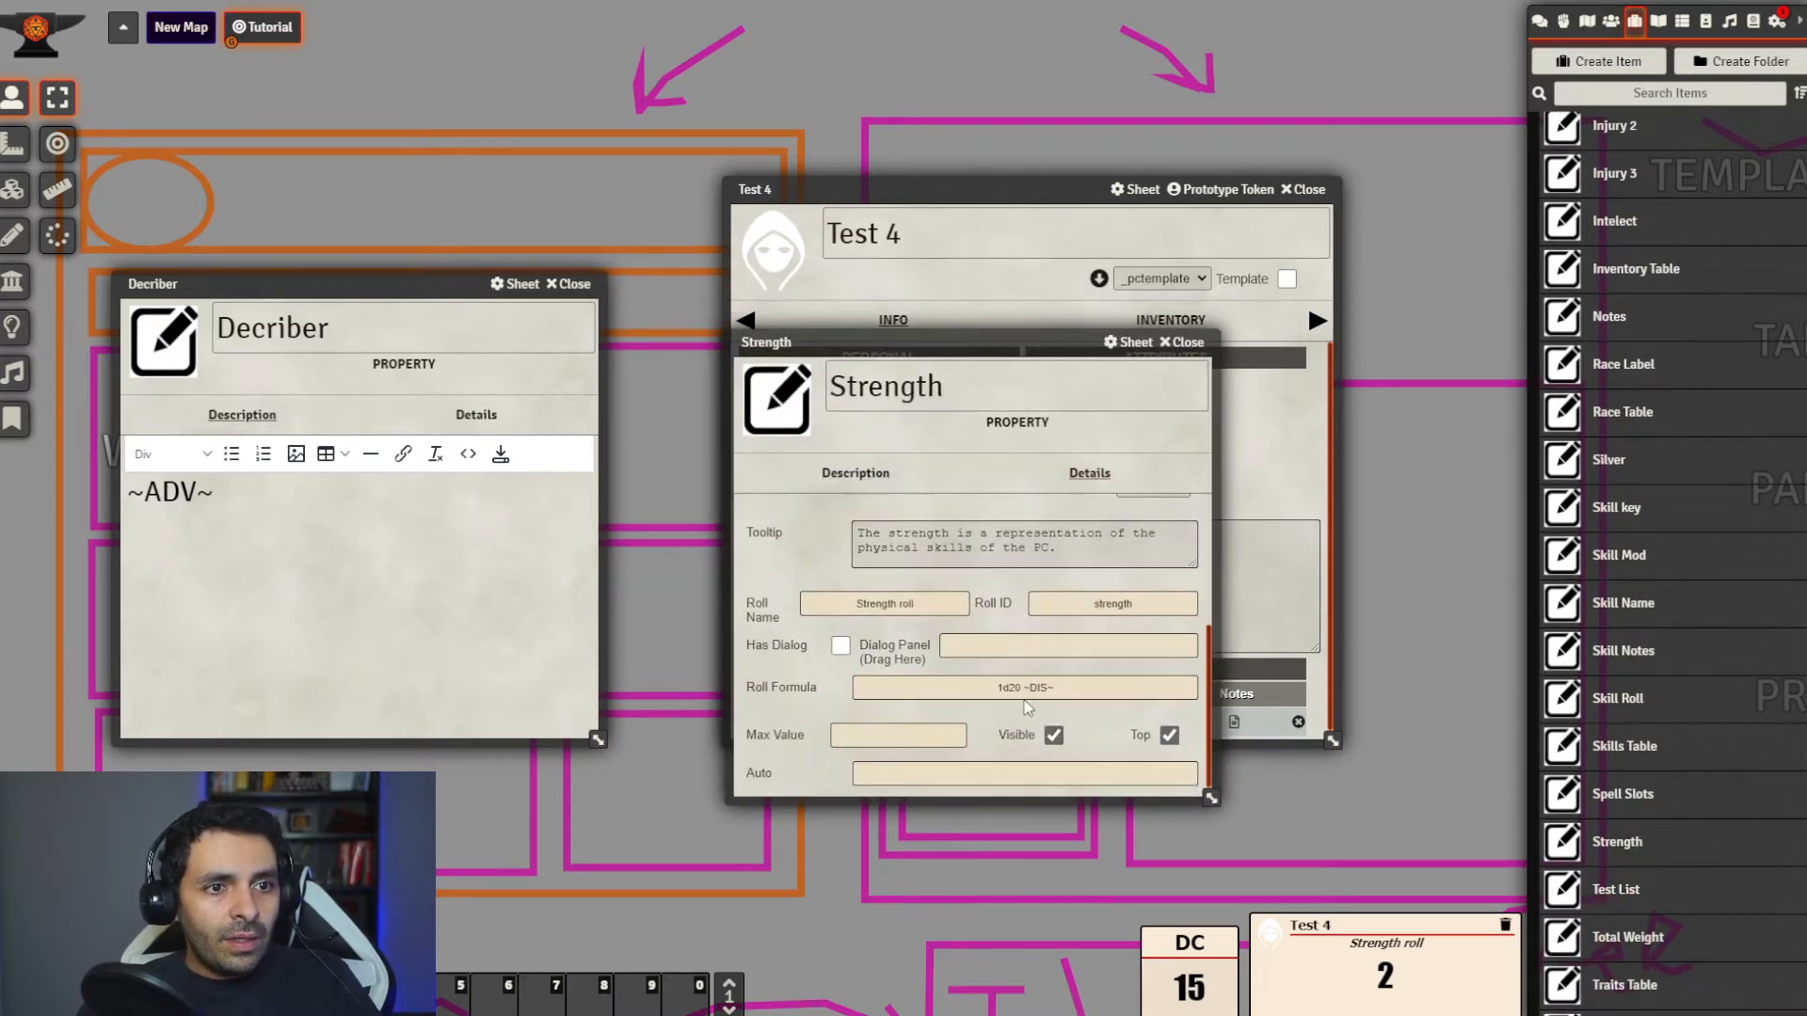
Replace the tag in the Decriber description with ~DIS~ and finally with ~init~
{"action": "left_click_drag", "start_coordinate": [197, 491], "coordinate": [146, 491]}
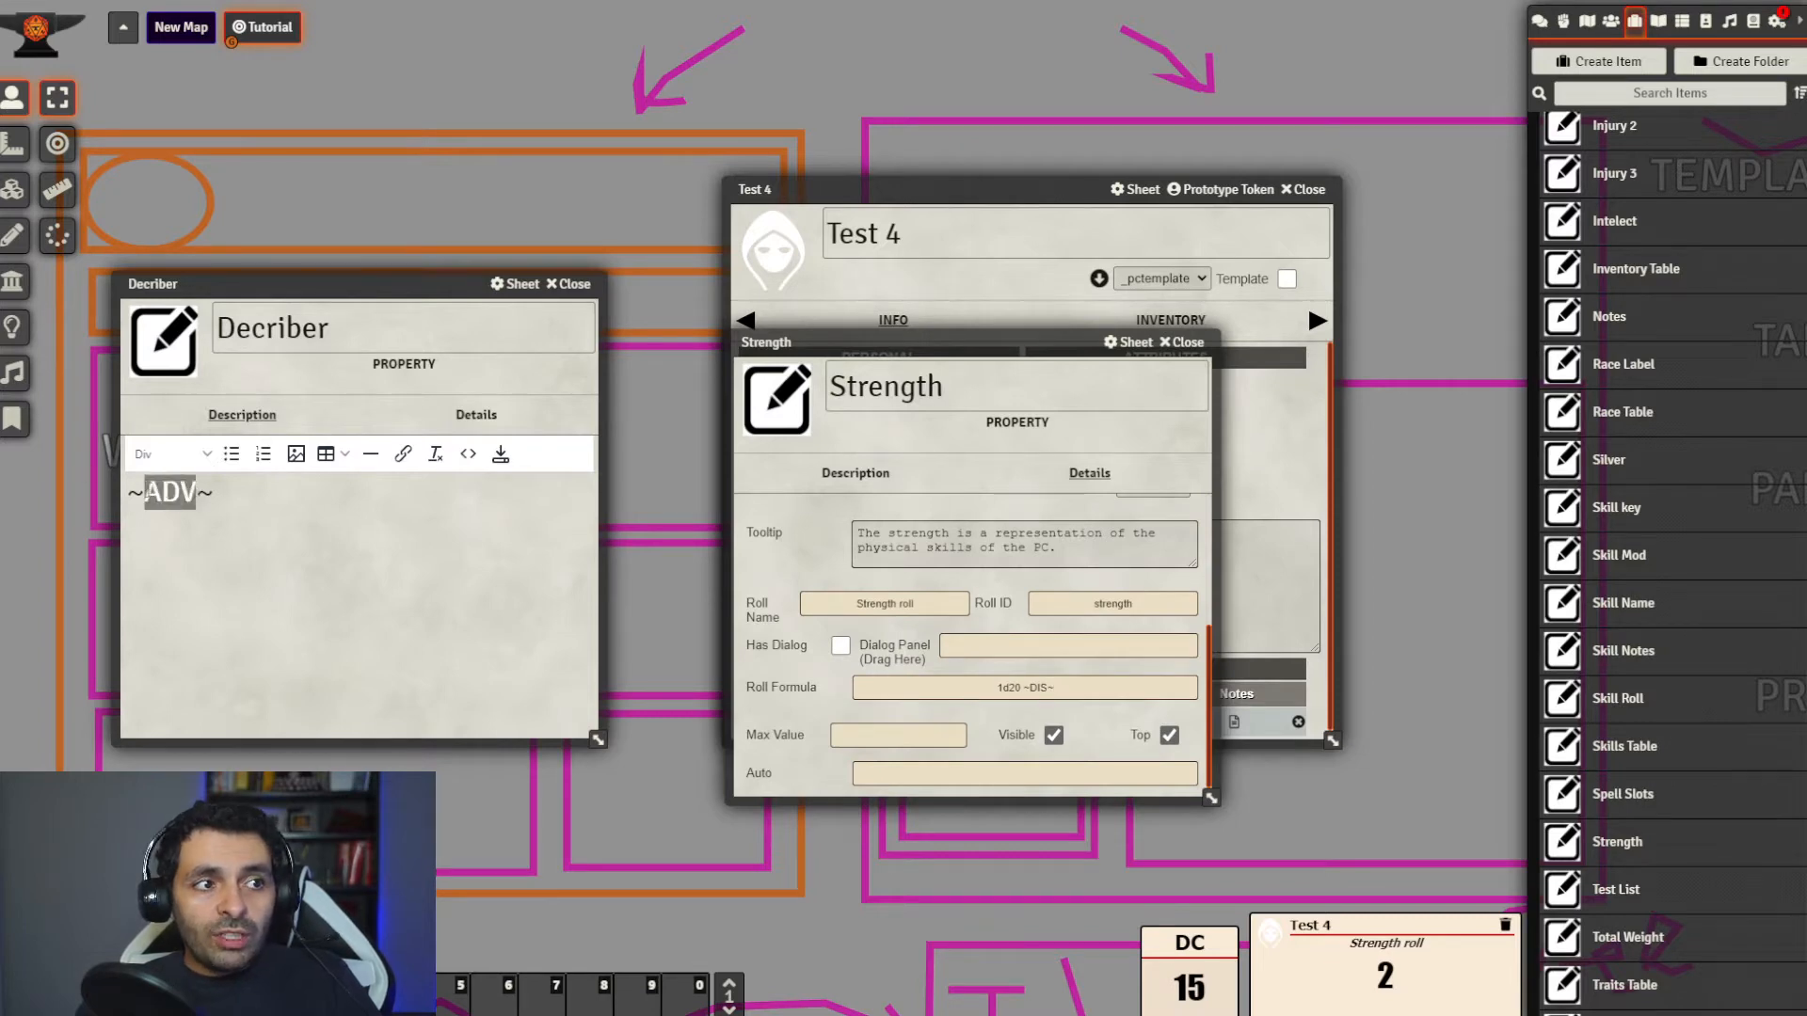
{"action": "type", "text": "DIS"}
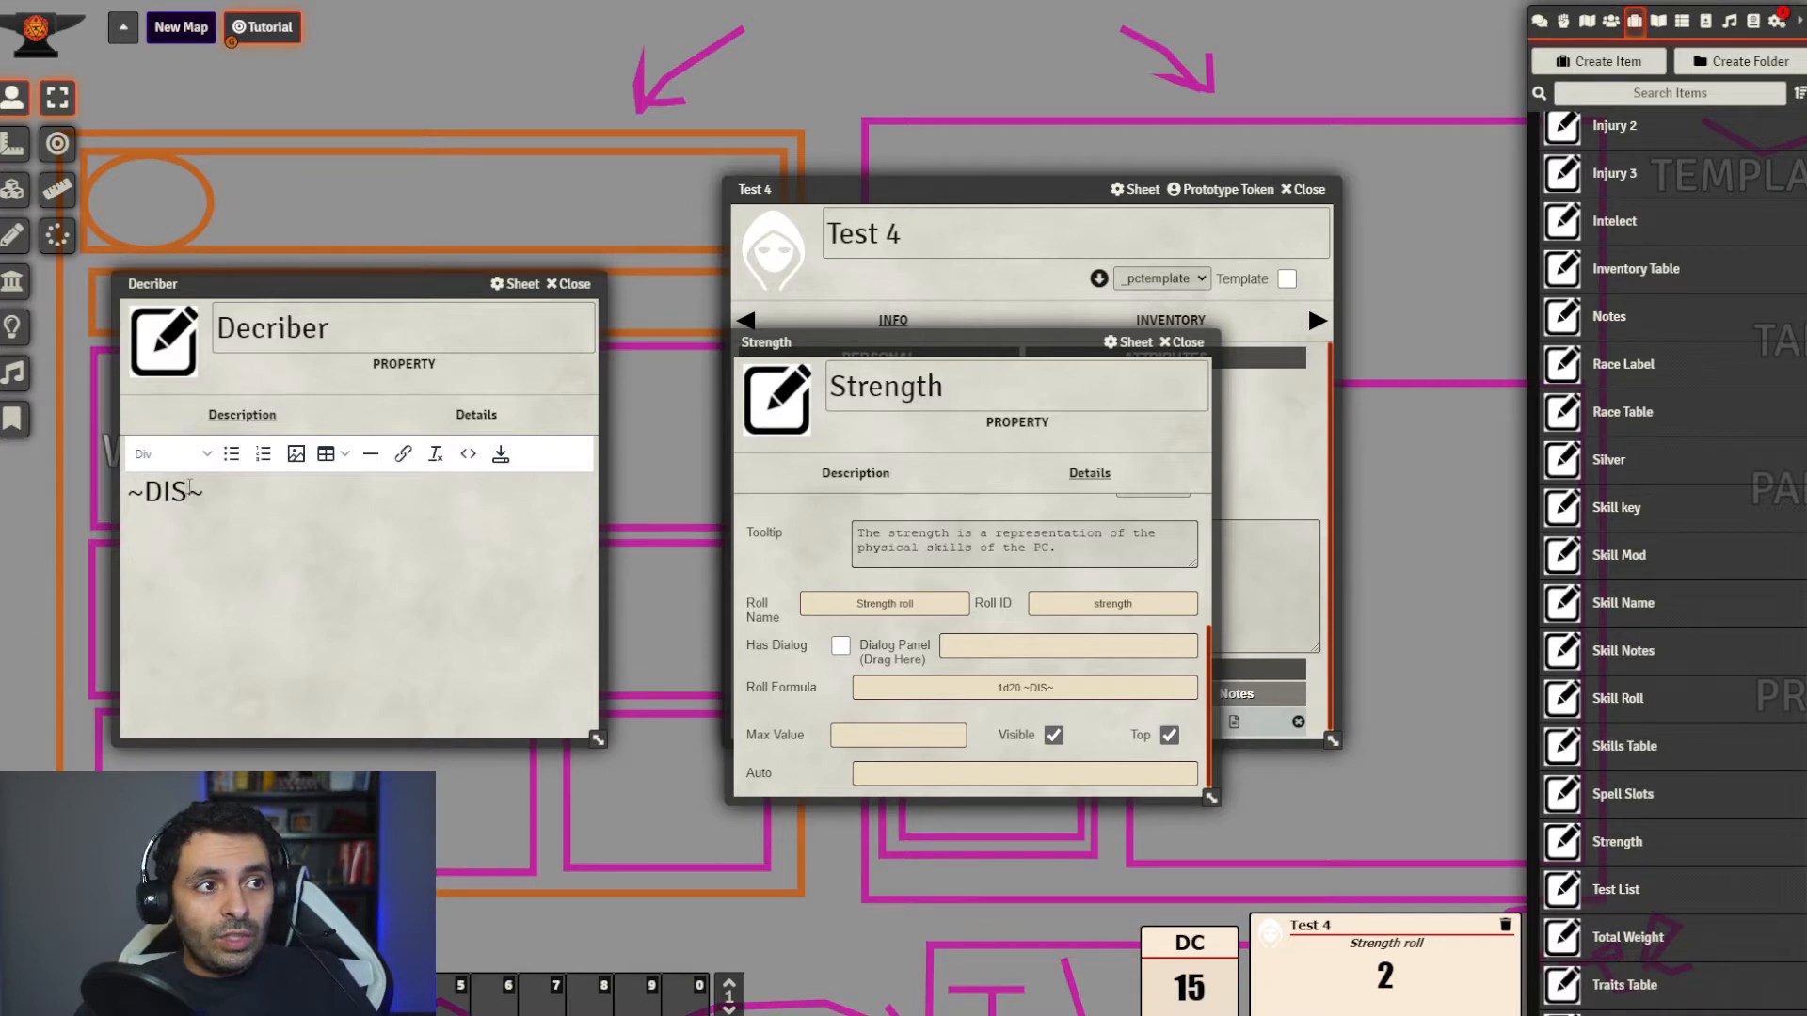
{"action": "left_click_drag", "start_coordinate": [188, 491], "coordinate": [143, 492]}
{"action": "type", "text": "Init"}
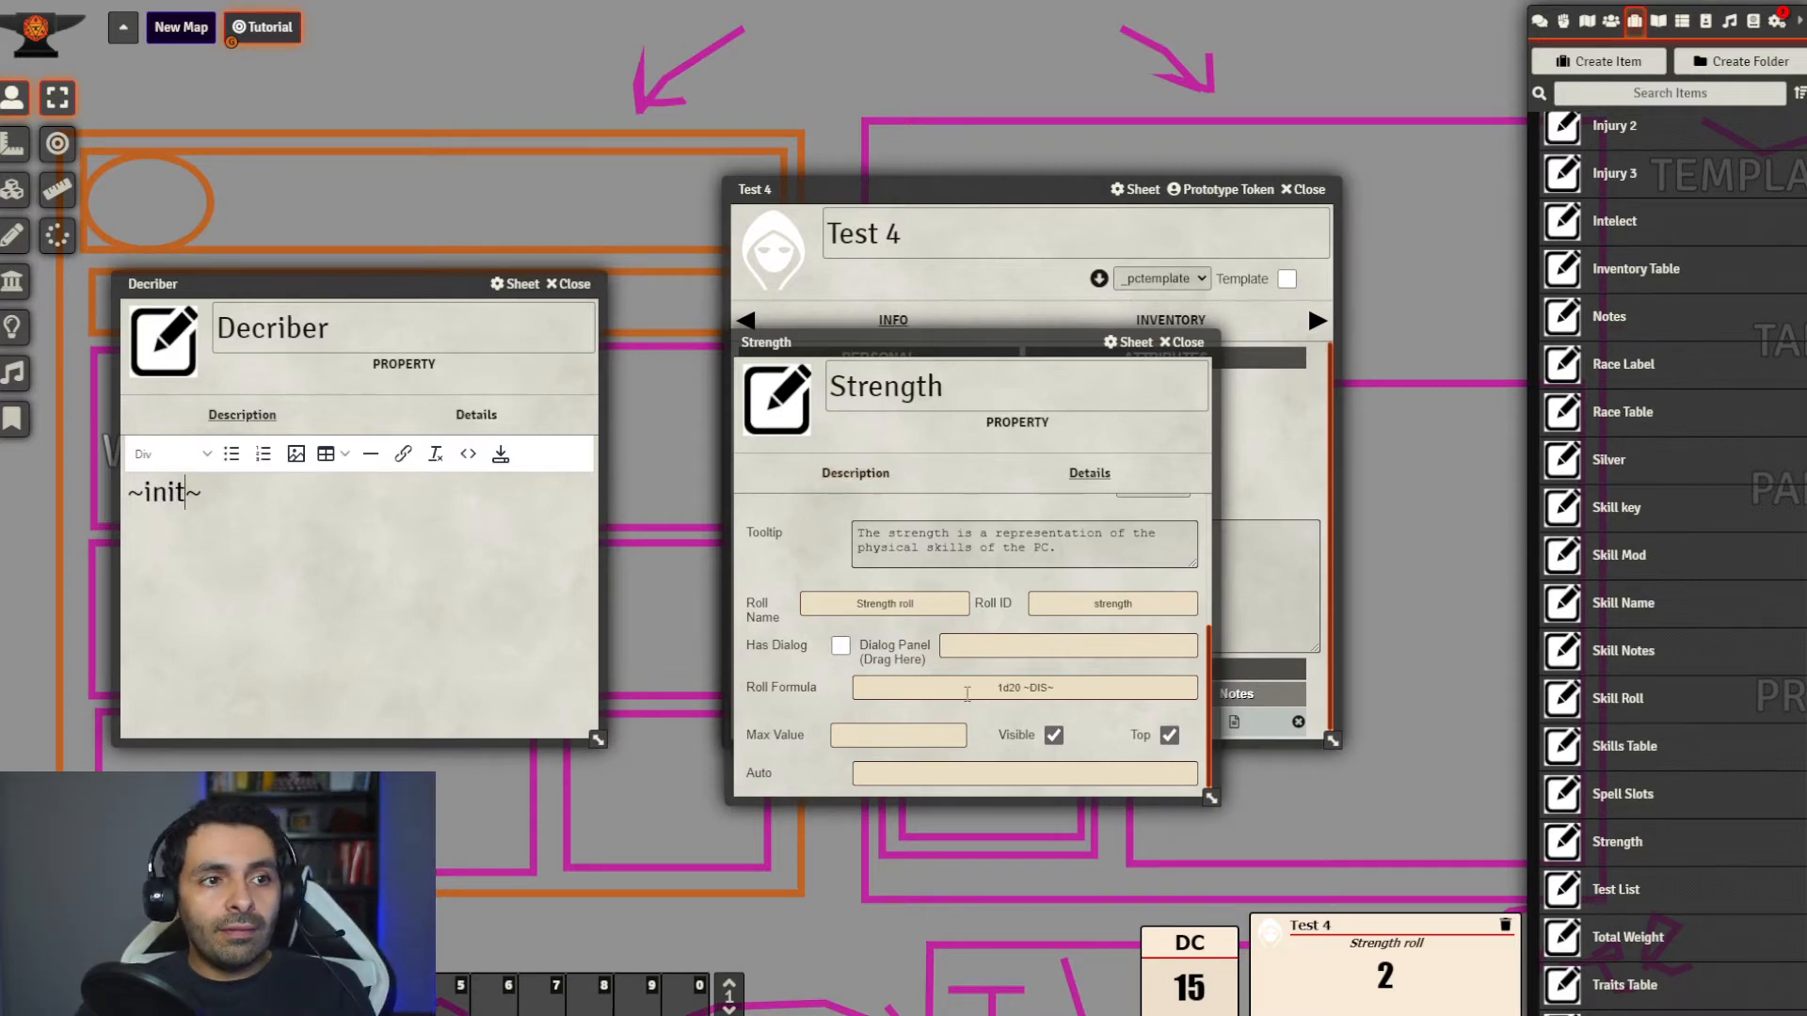
Set the Strength property's roll formula to 1d20 ~init~
{"action": "double_click", "coordinate": [1037, 688]}
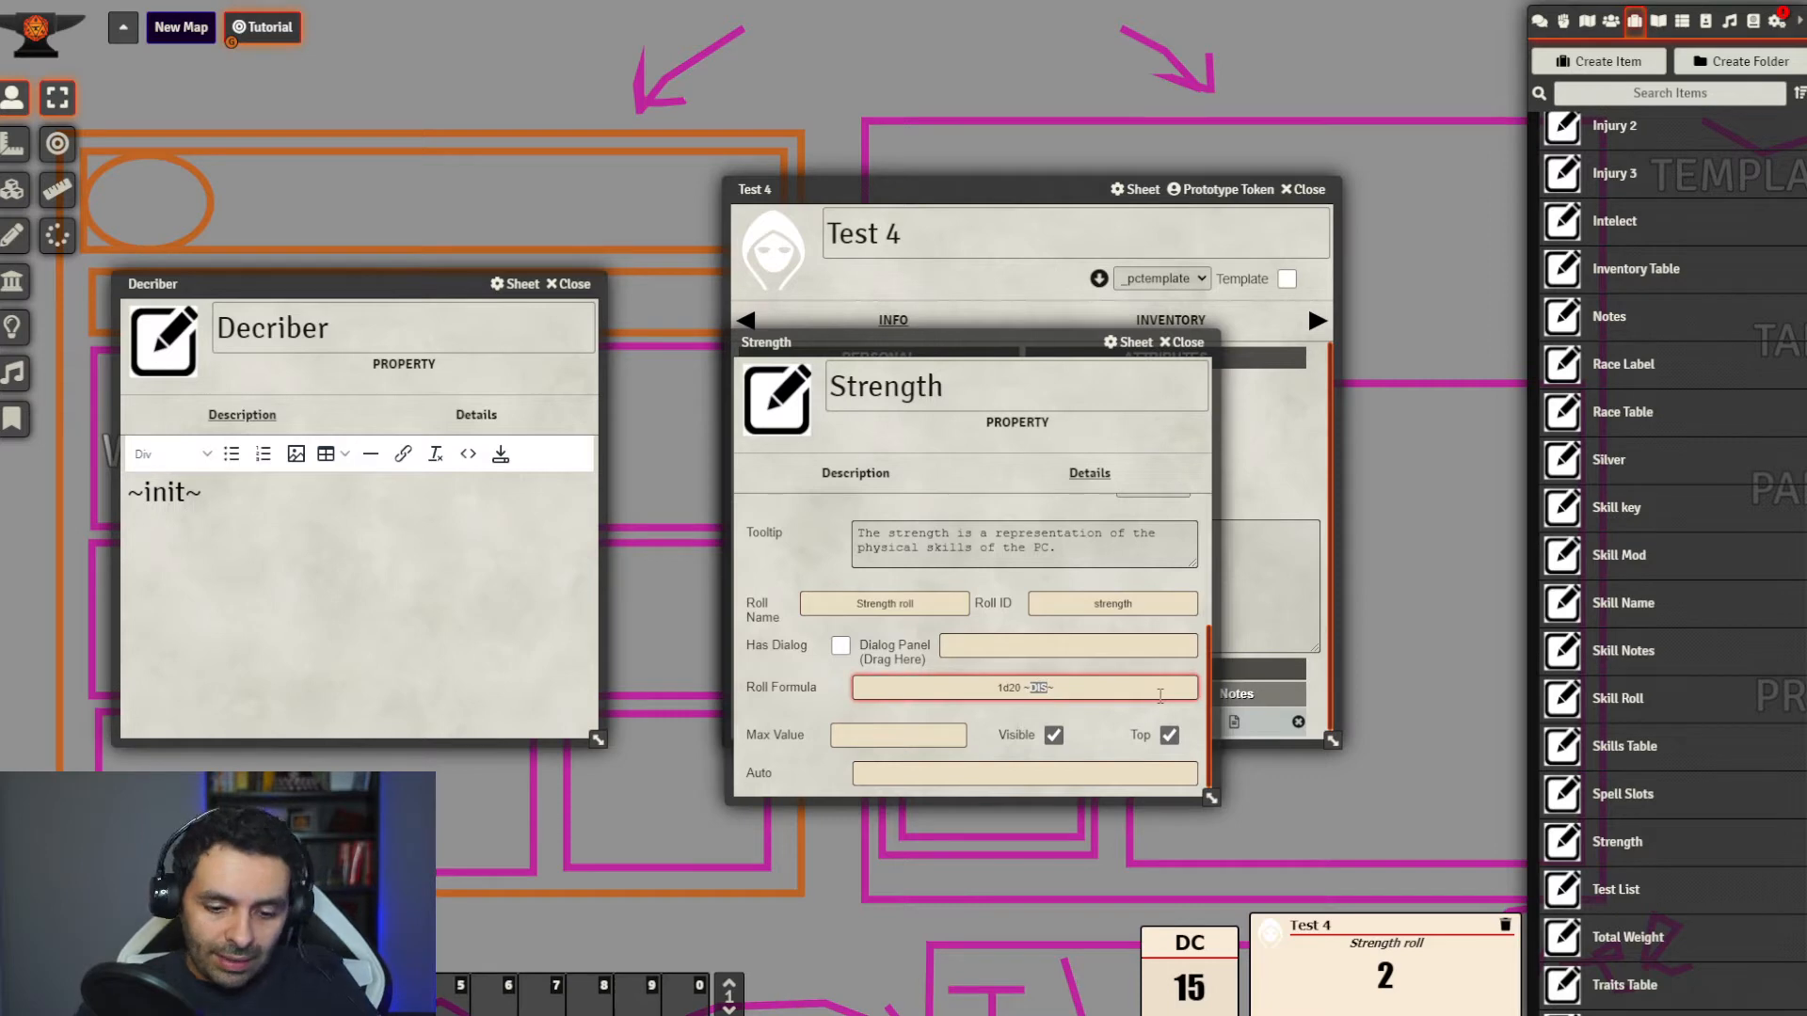
{"action": "type", "text": "init"}
{"action": "key", "text": "Return"}
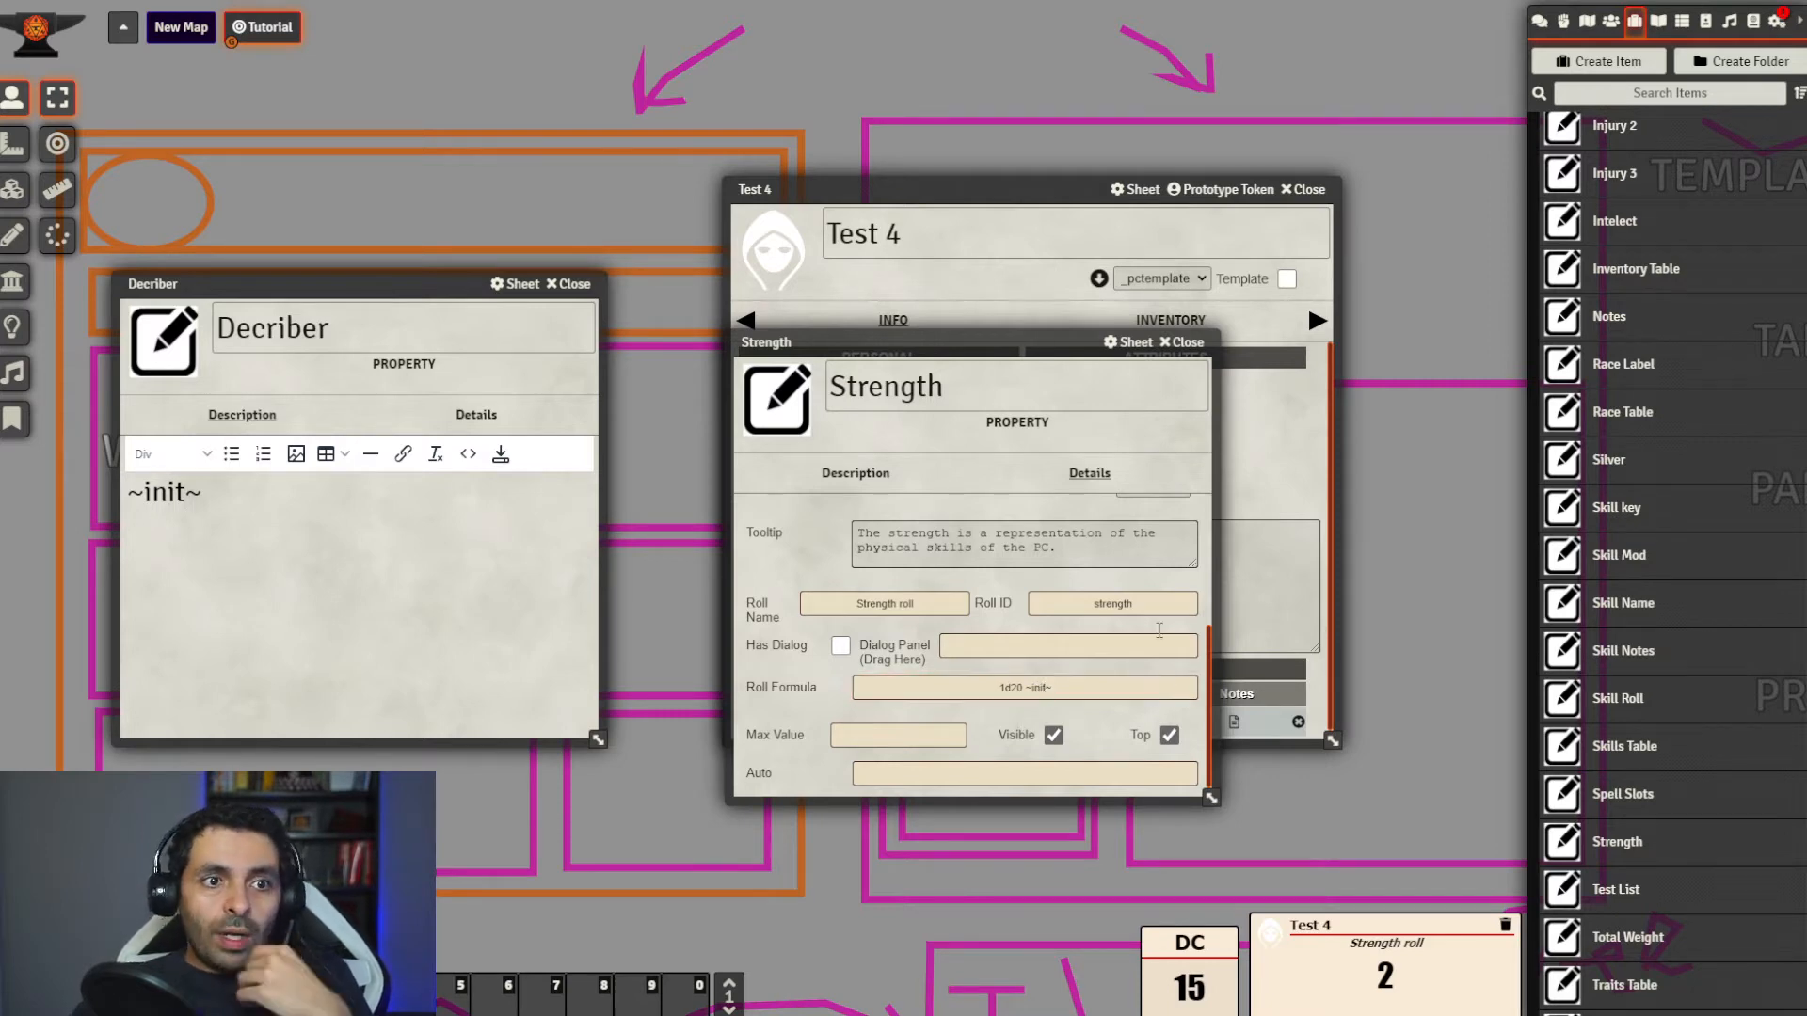
Close the Strength property, the Decriber item and the Test 4 actor sheet
{"action": "left_click_drag", "start_coordinate": [1030, 342], "coordinate": [1195, 324]}
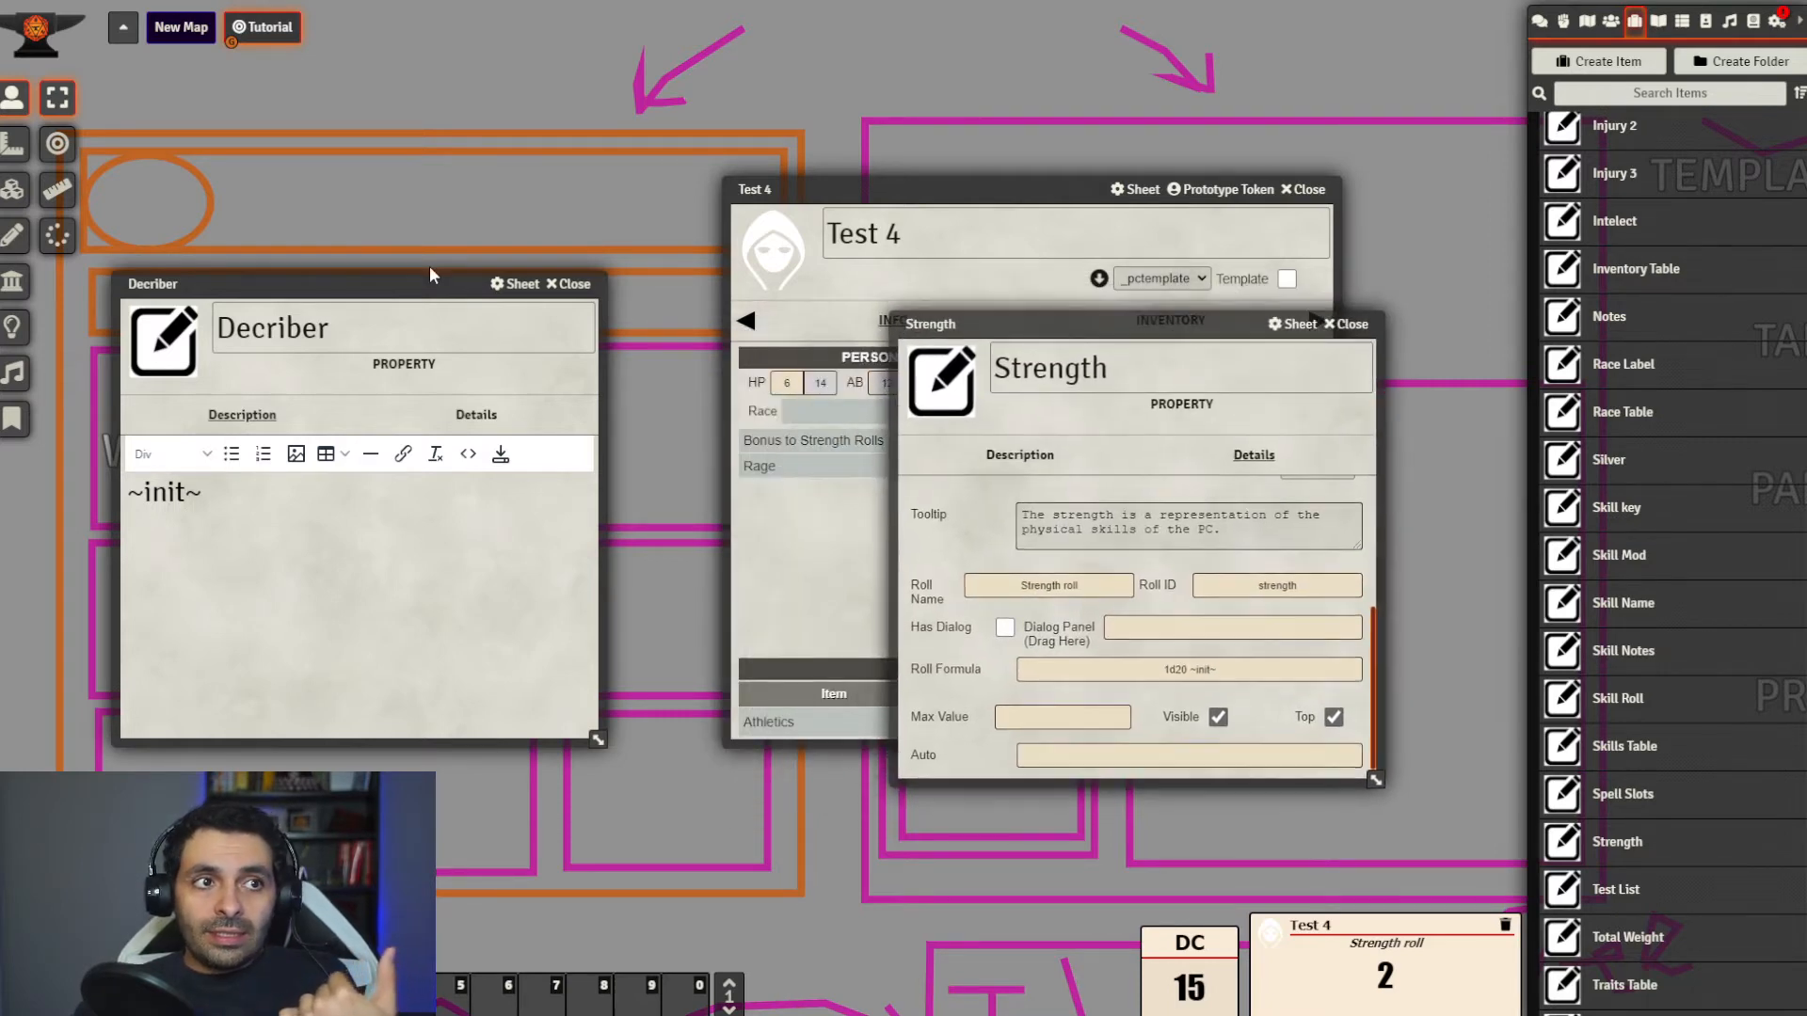
{"action": "left_click", "coordinate": [1350, 324]}
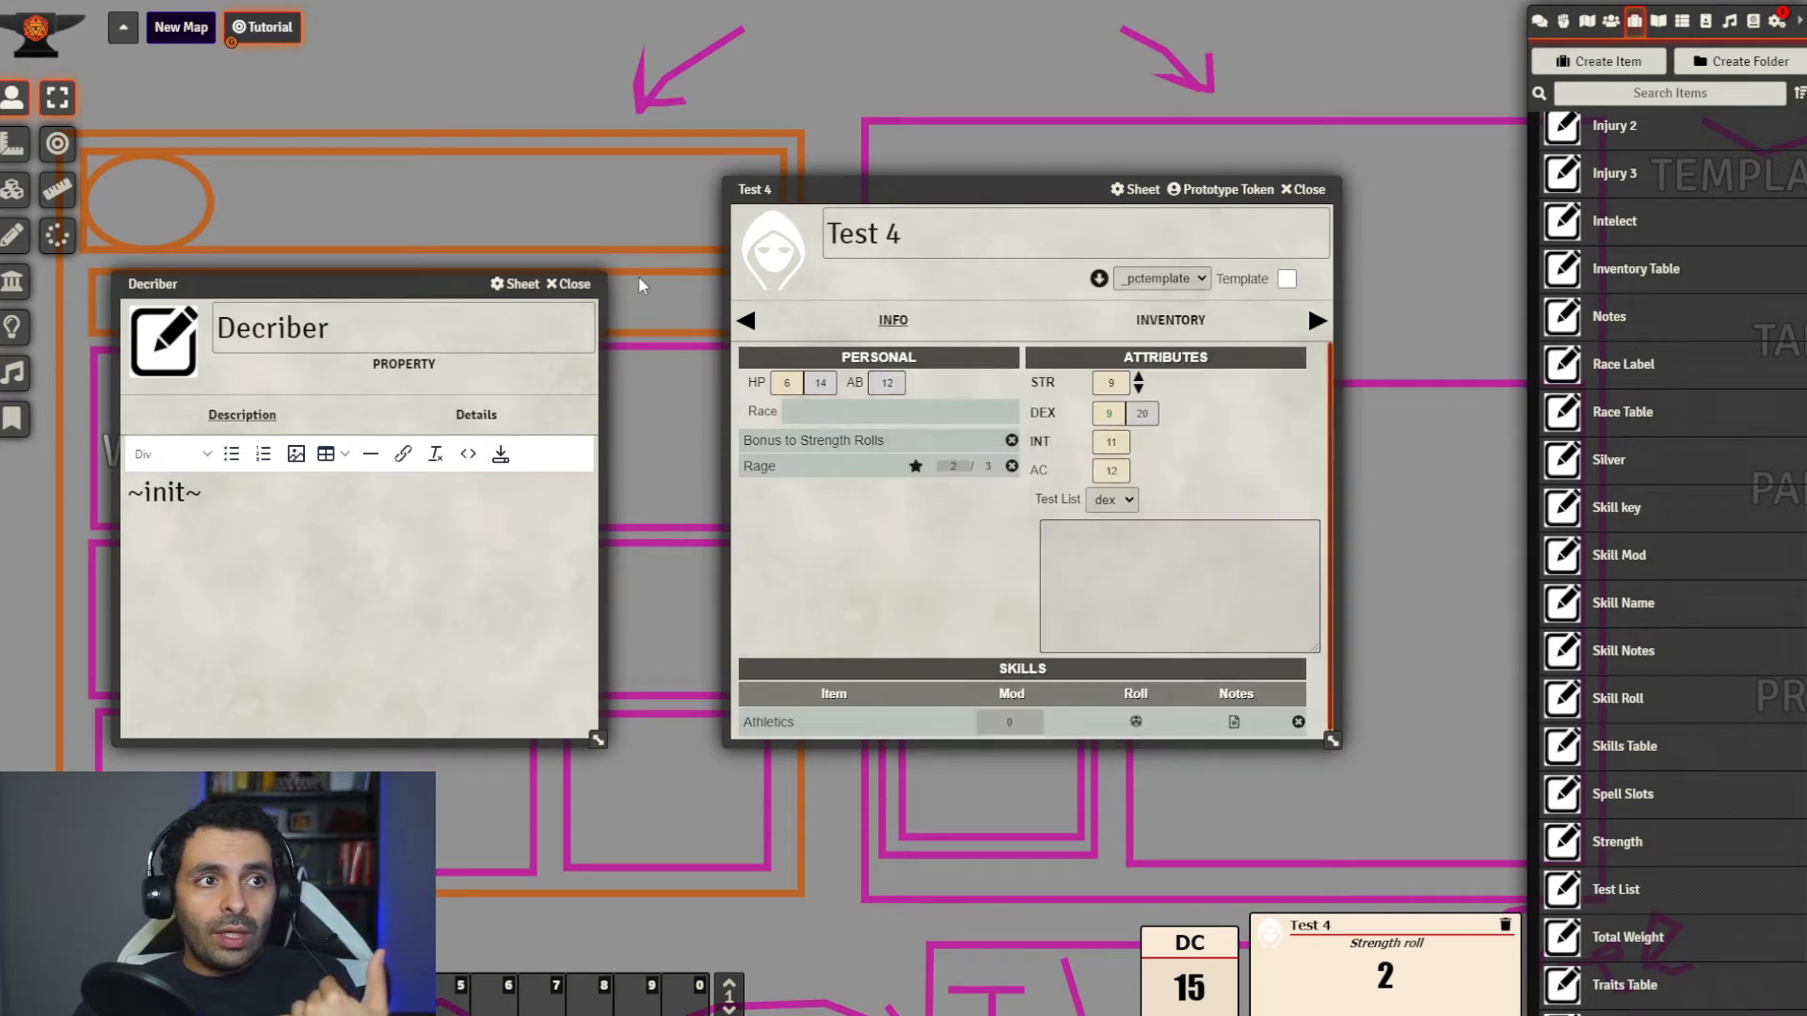
{"action": "left_click", "coordinate": [563, 284]}
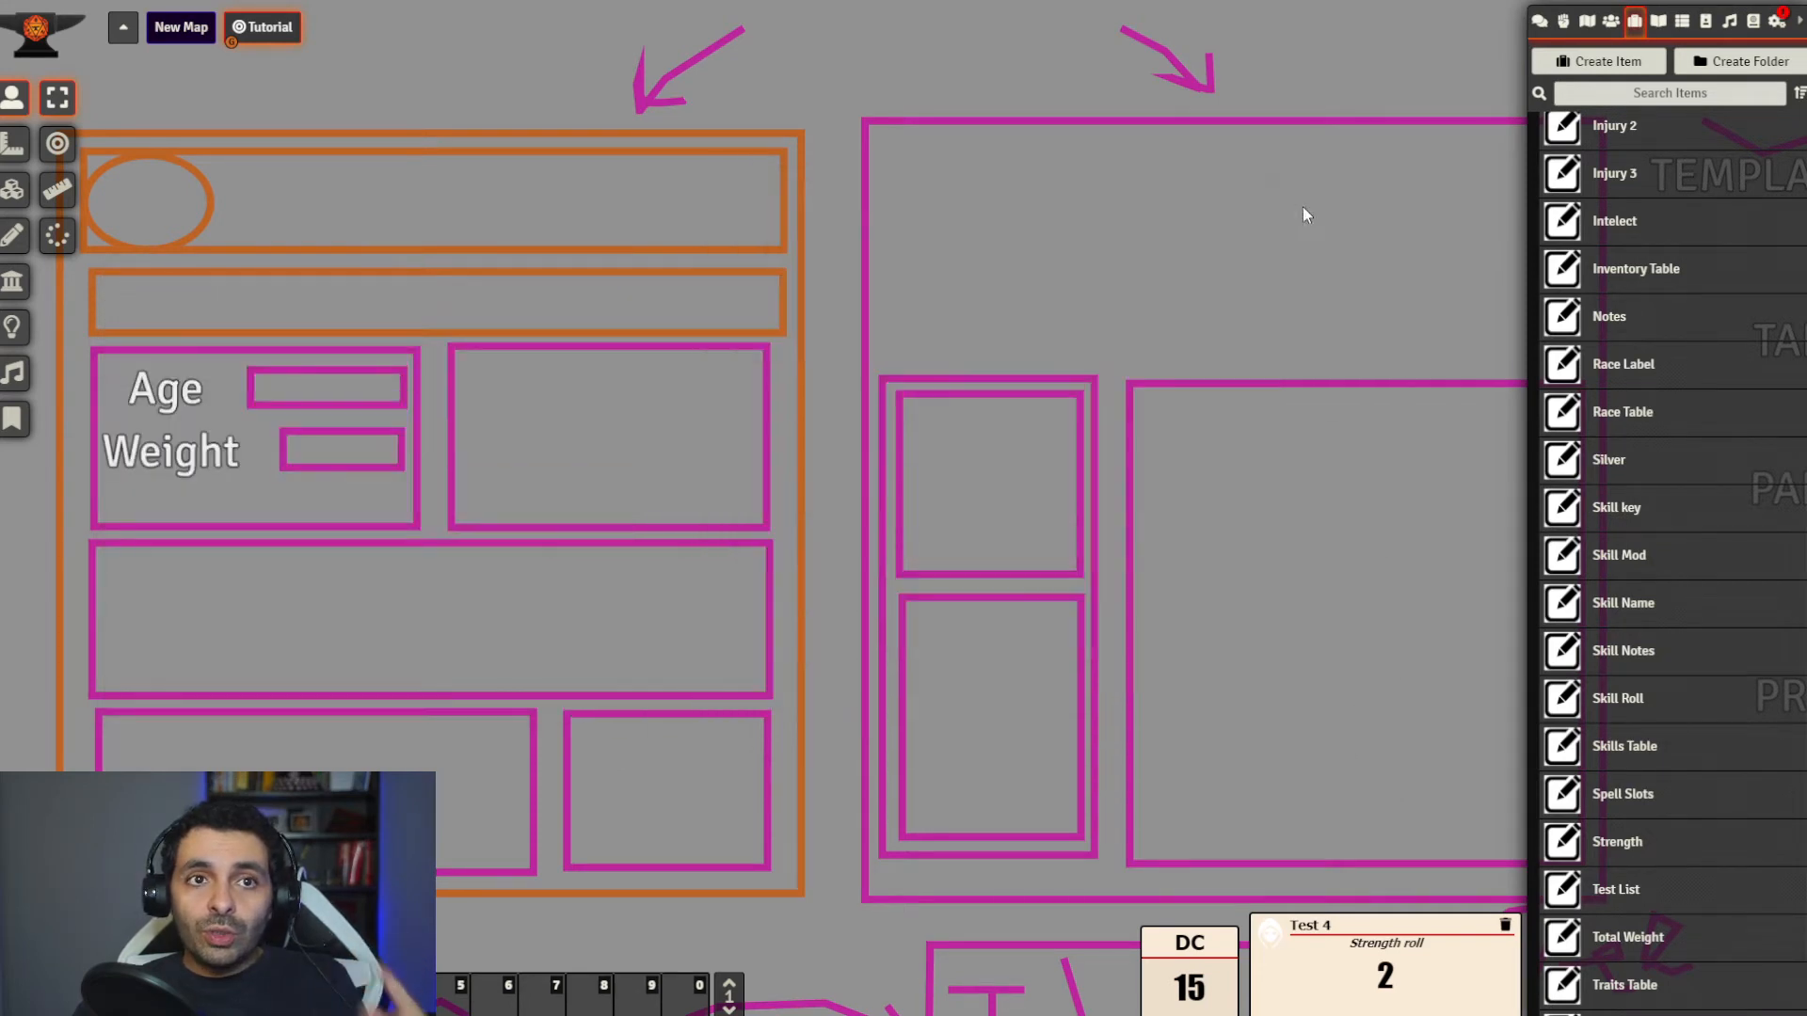
{"action": "left_click", "coordinate": [1304, 189]}
Place a Test 4 token on the scene and pop out the combat tracker into its own window
{"action": "left_click", "coordinate": [1612, 21]}
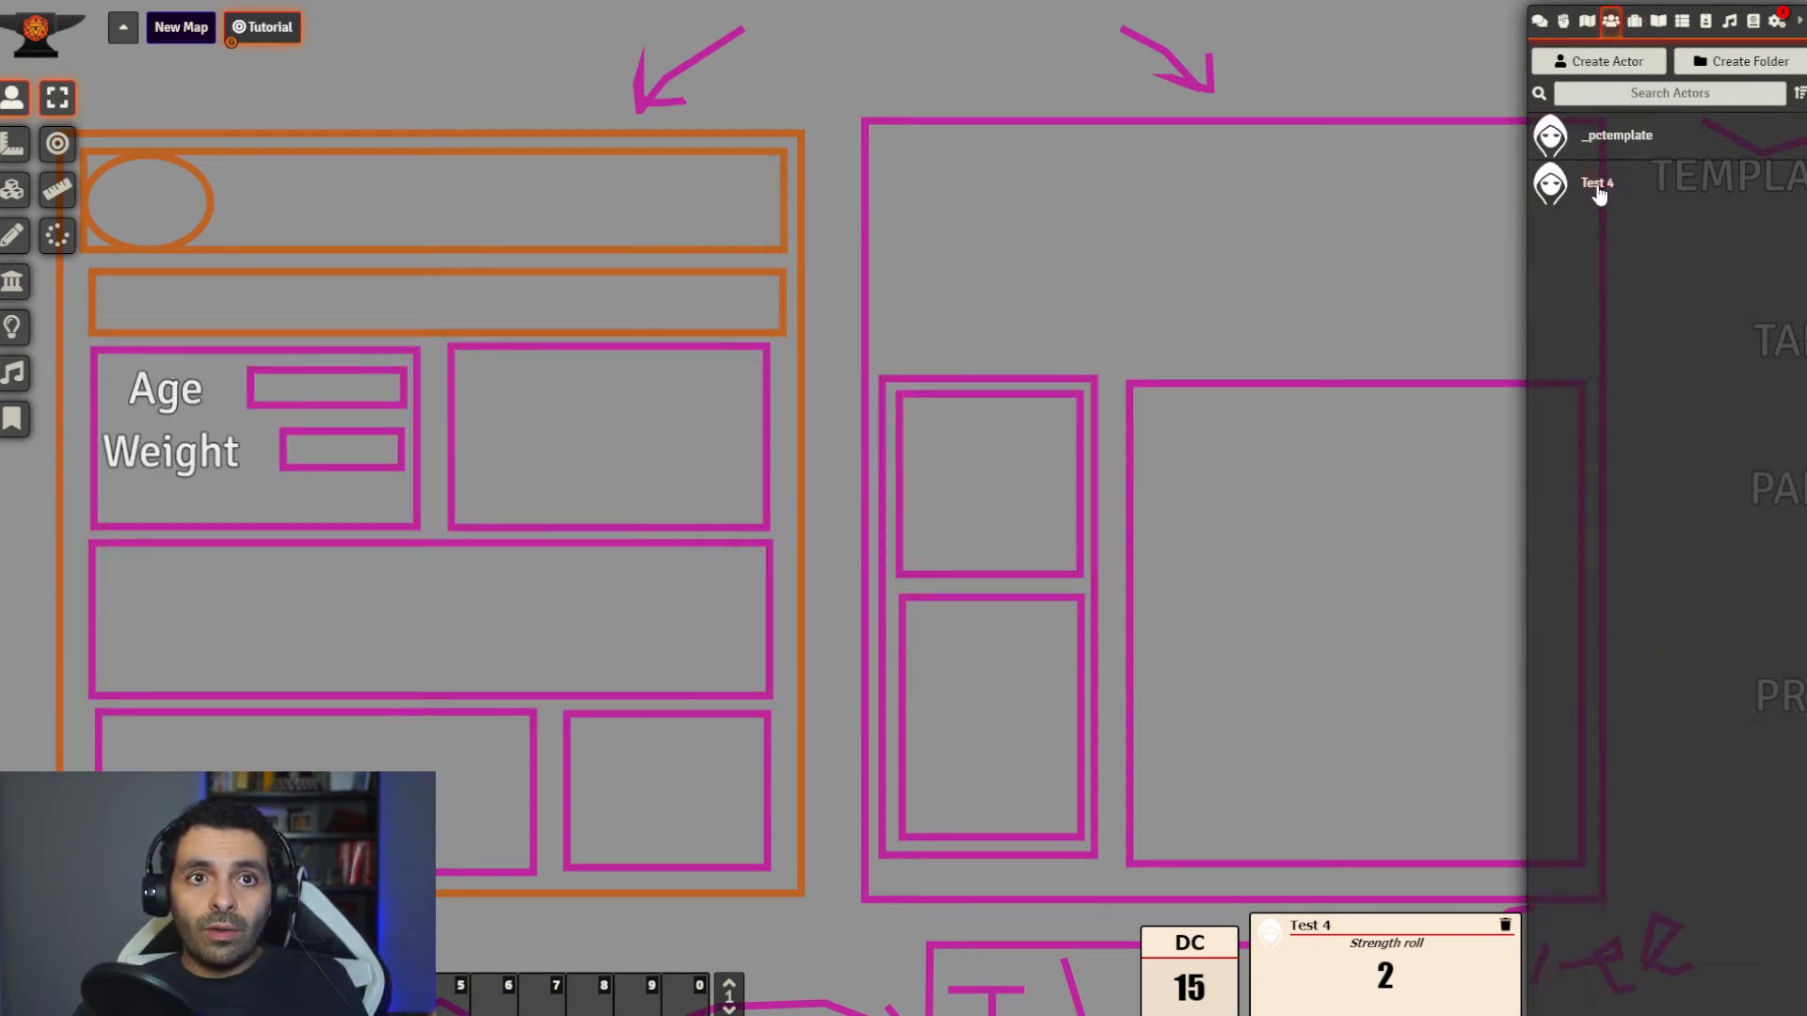
{"action": "left_click_drag", "start_coordinate": [1597, 188], "coordinate": [462, 546]}
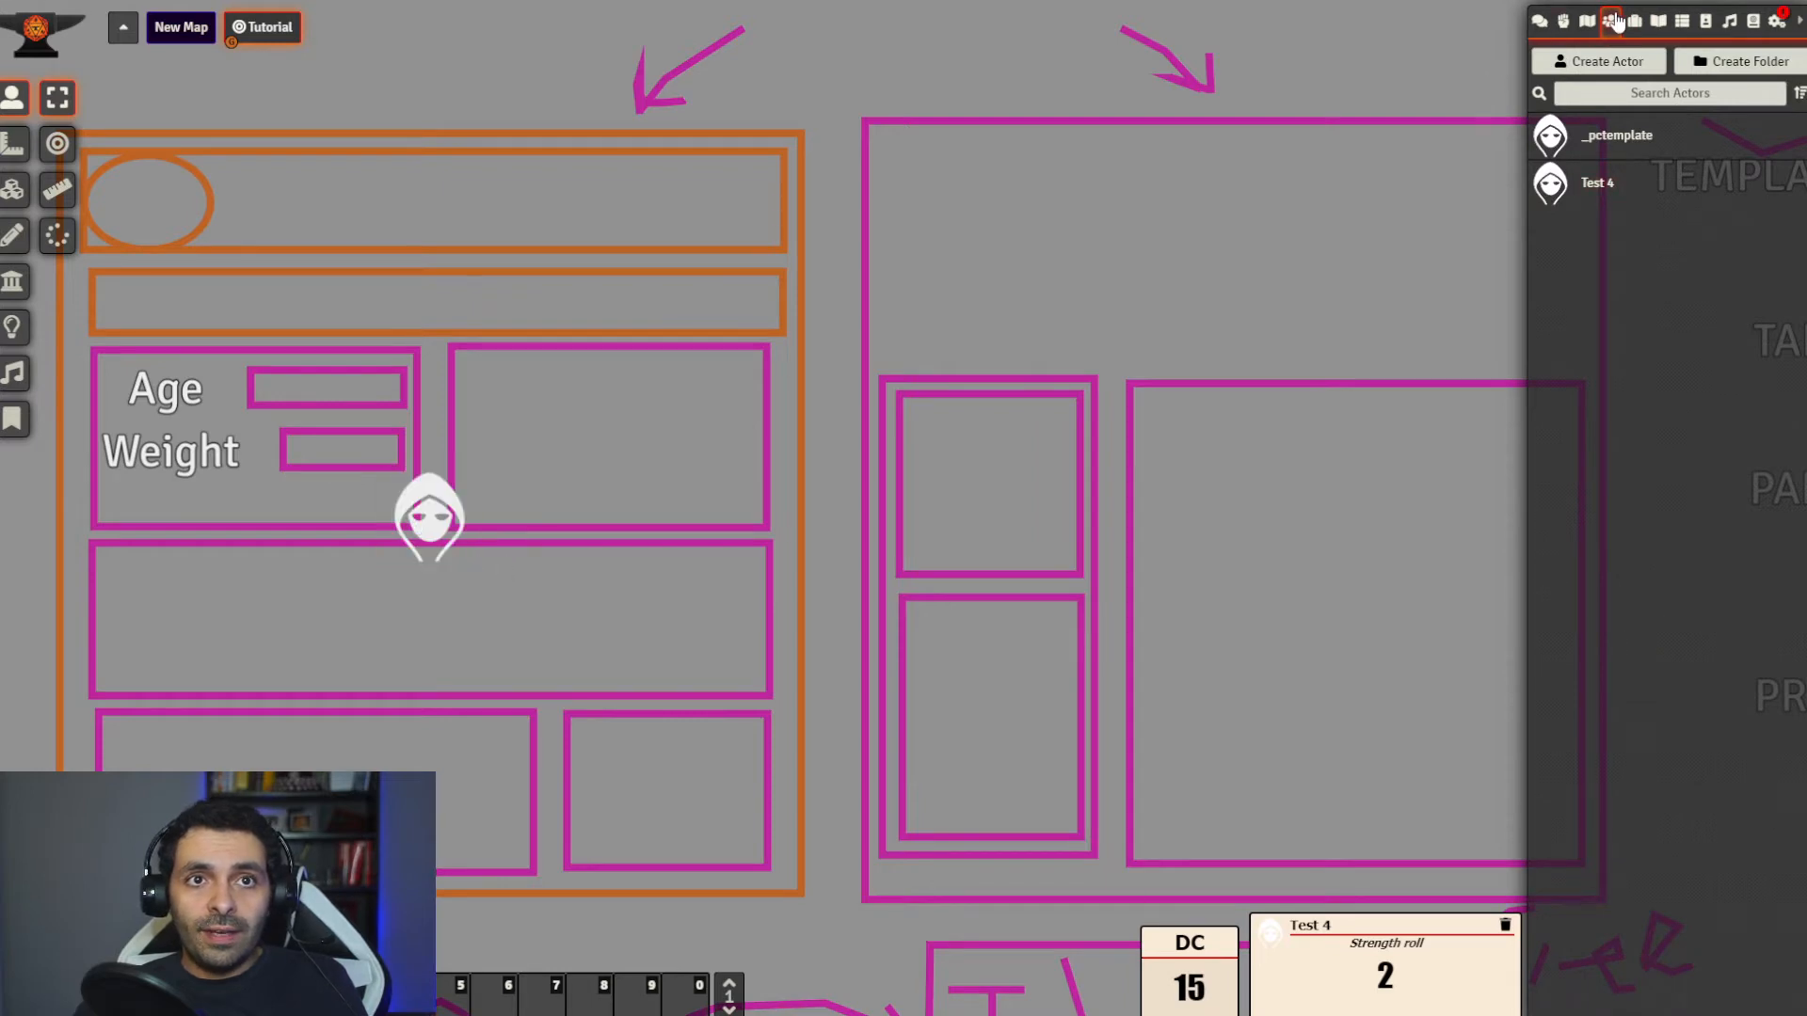
{"action": "left_click", "coordinate": [1564, 22]}
{"action": "right_click", "coordinate": [1564, 21]}
{"action": "left_click_drag", "start_coordinate": [864, 367], "coordinate": [923, 242]}
Add the Test 4 token to a combat encounter and reposition the combat tracker
{"action": "left_click", "coordinate": [1611, 20]}
{"action": "right_click", "coordinate": [435, 515]}
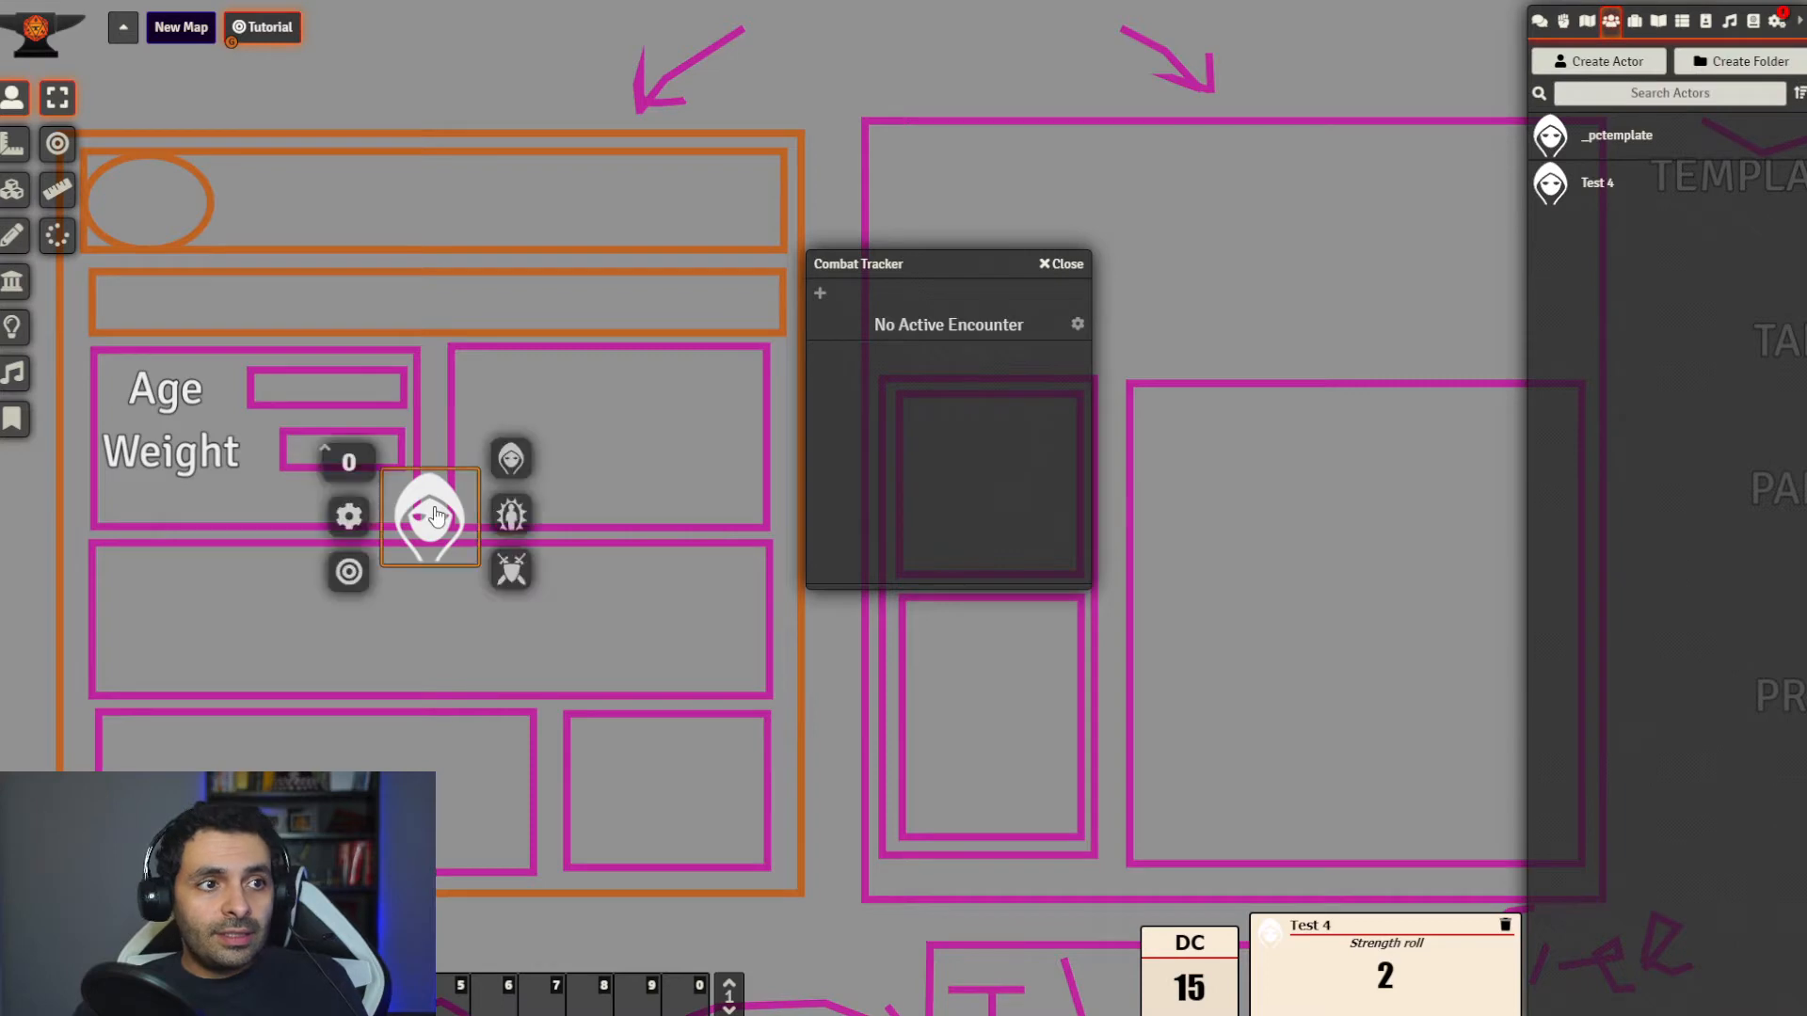
{"action": "left_click", "coordinate": [511, 570]}
{"action": "left_click_drag", "start_coordinate": [918, 256], "coordinate": [931, 231]}
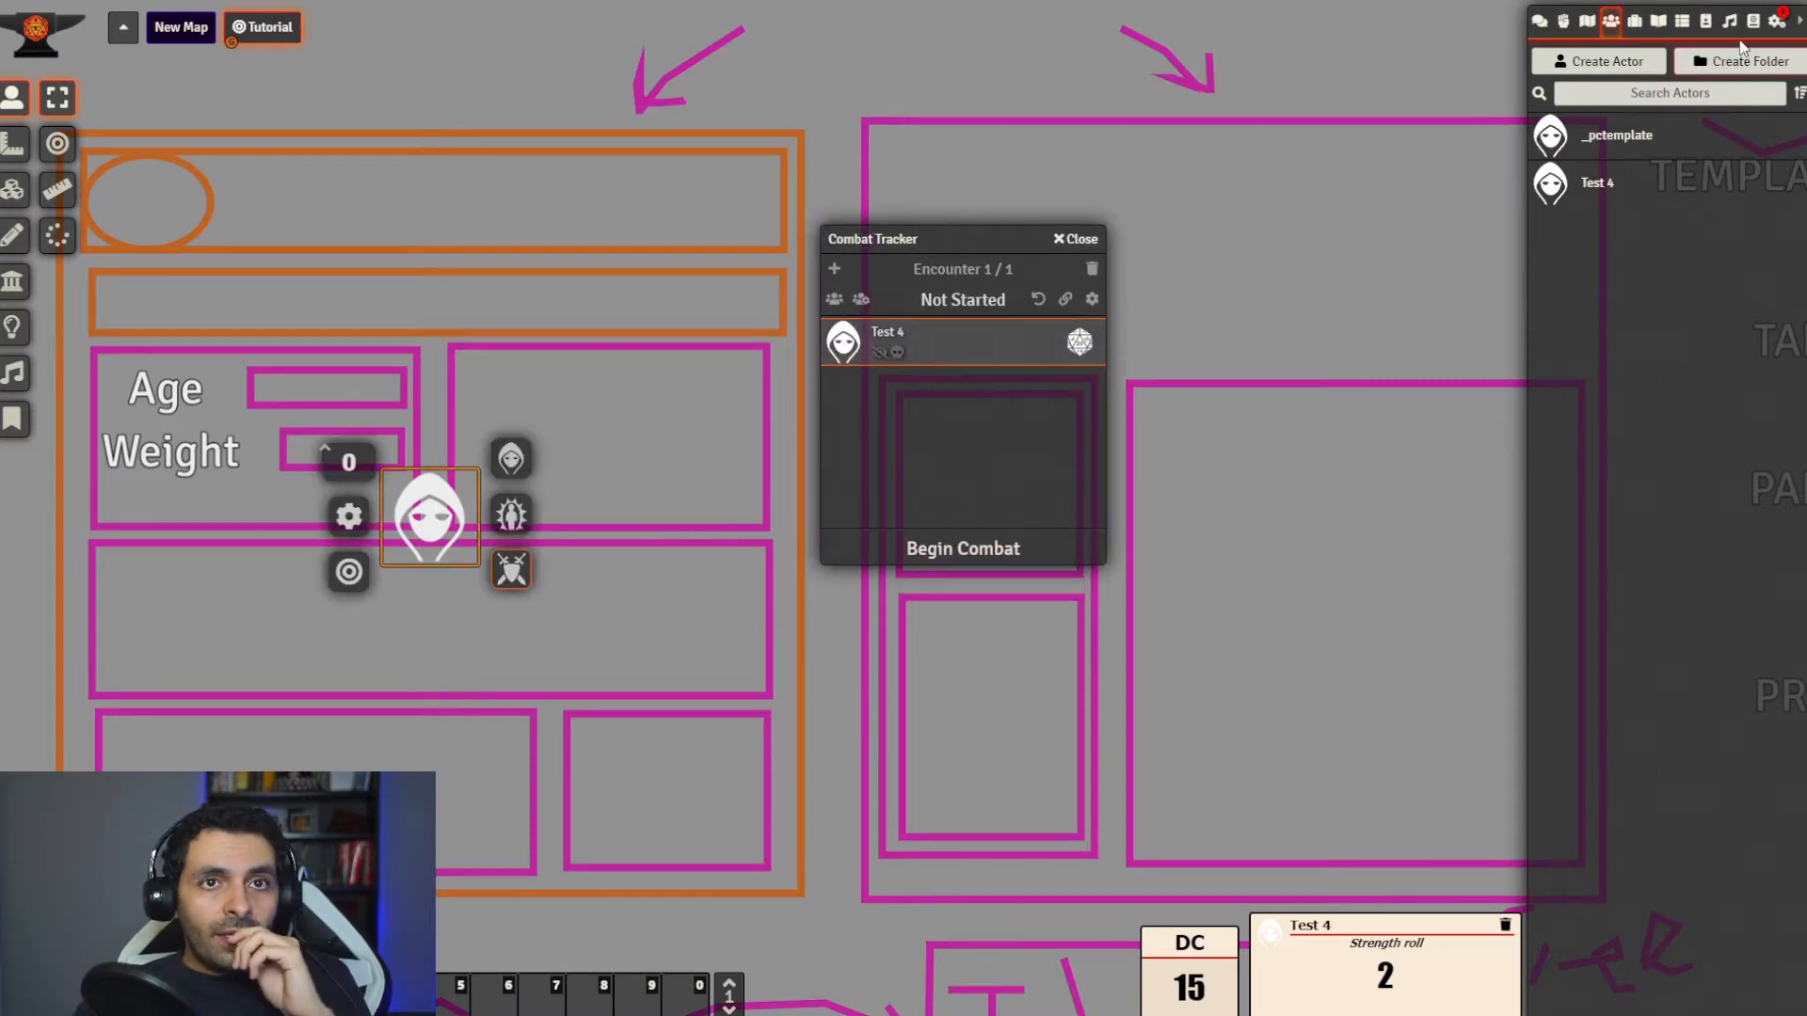
Open the Test 4 token's sheet, roll Strength, and arrange the sheet and combat tracker so both are uncovered
{"action": "double_click", "coordinate": [429, 518]}
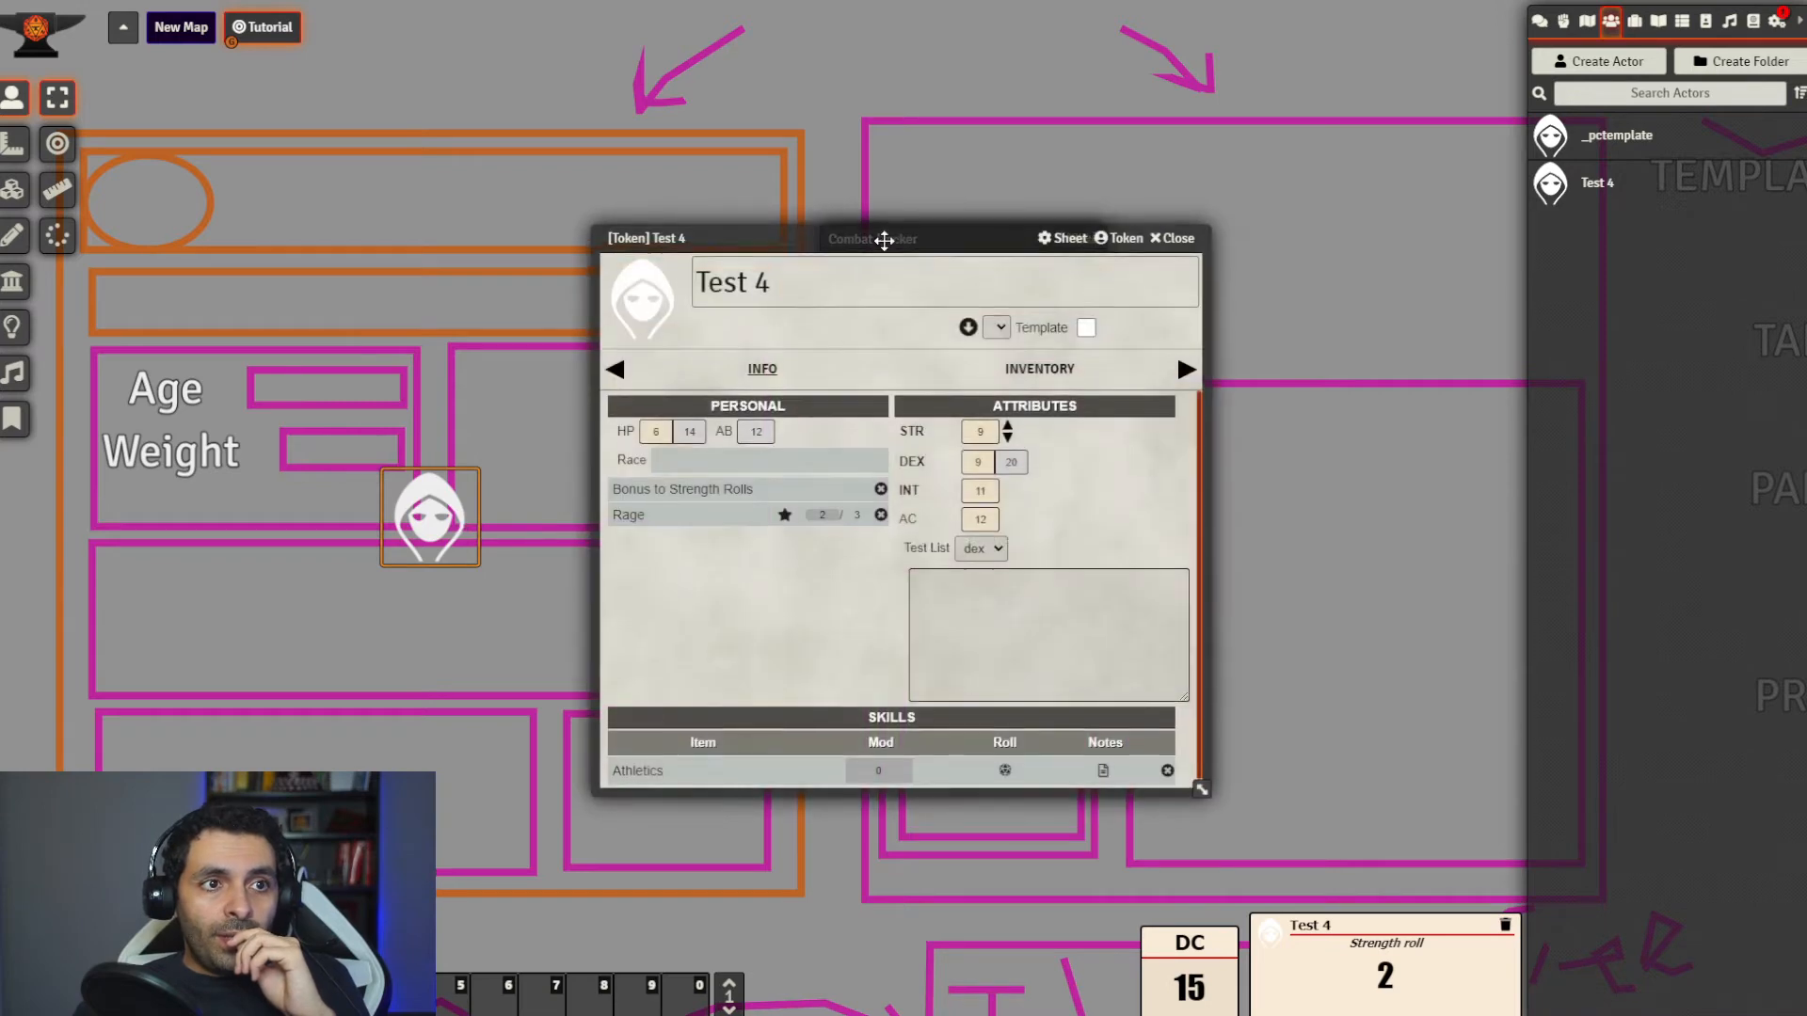
{"action": "left_click_drag", "start_coordinate": [881, 232], "coordinate": [396, 323]}
{"action": "left_click", "coordinate": [429, 512]}
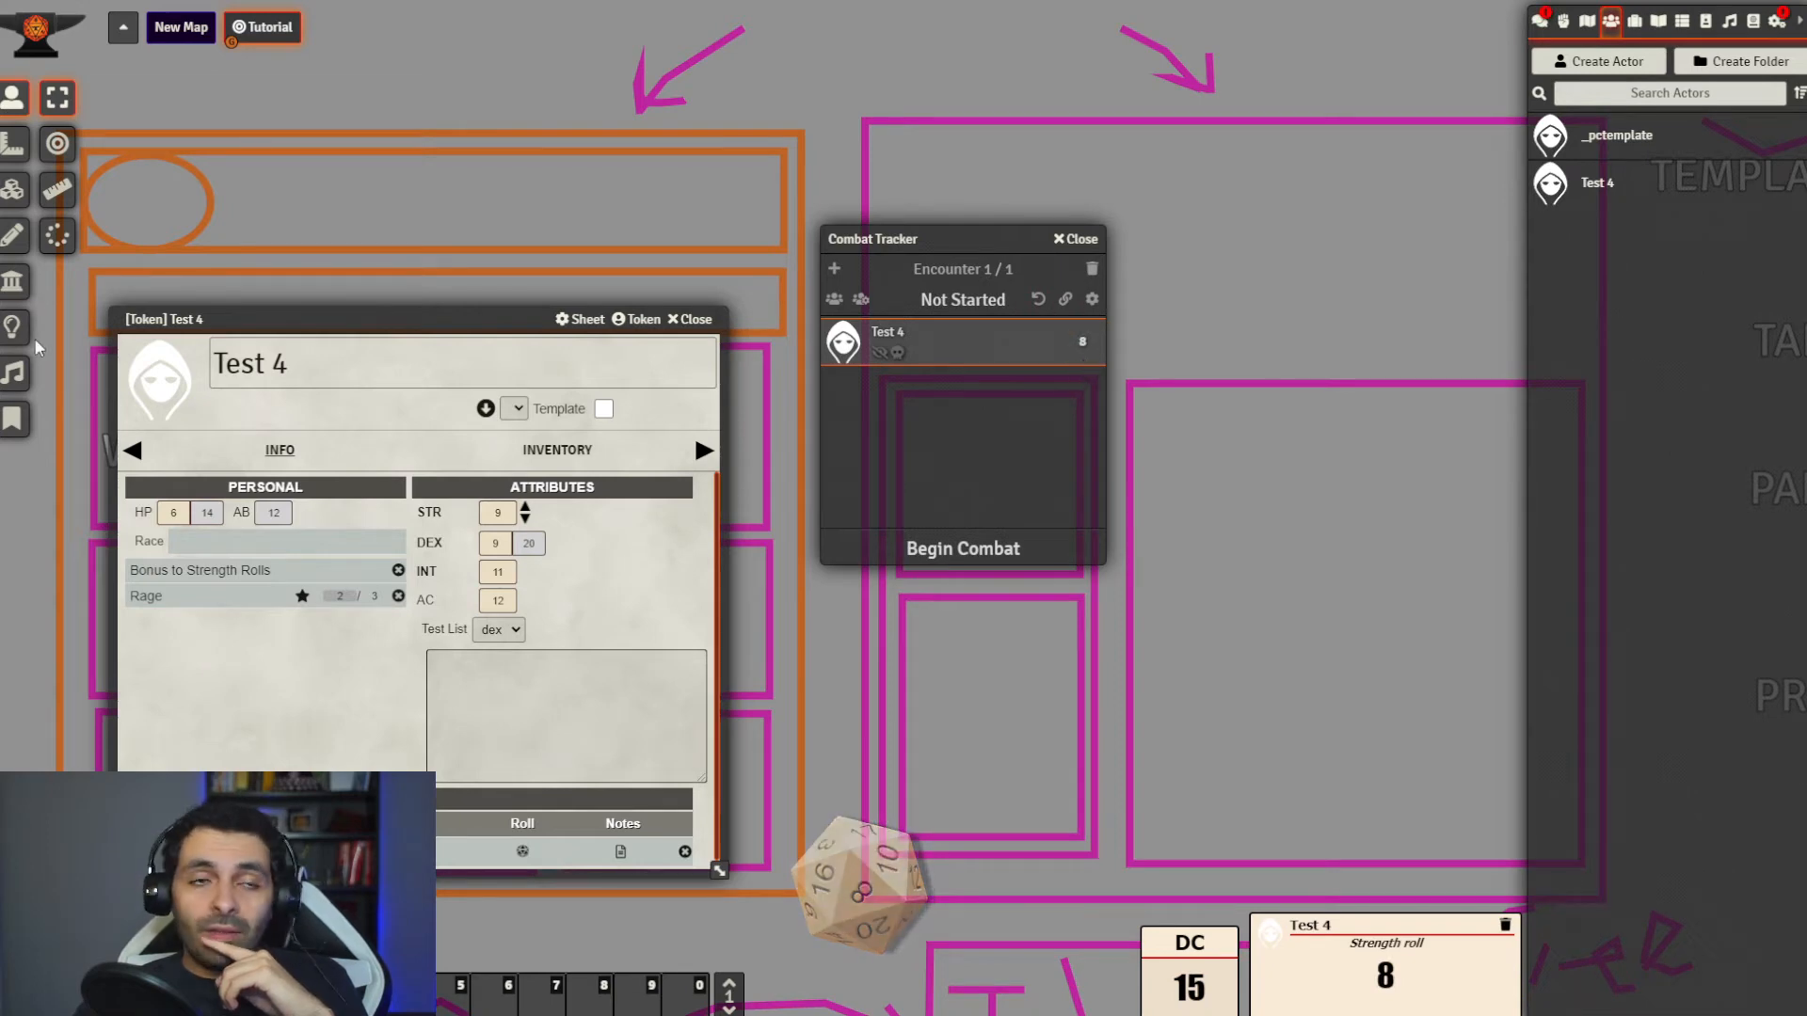
{"action": "left_click_drag", "start_coordinate": [307, 321], "coordinate": [1083, 371]}
{"action": "left_click_drag", "start_coordinate": [953, 234], "coordinate": [673, 120]}
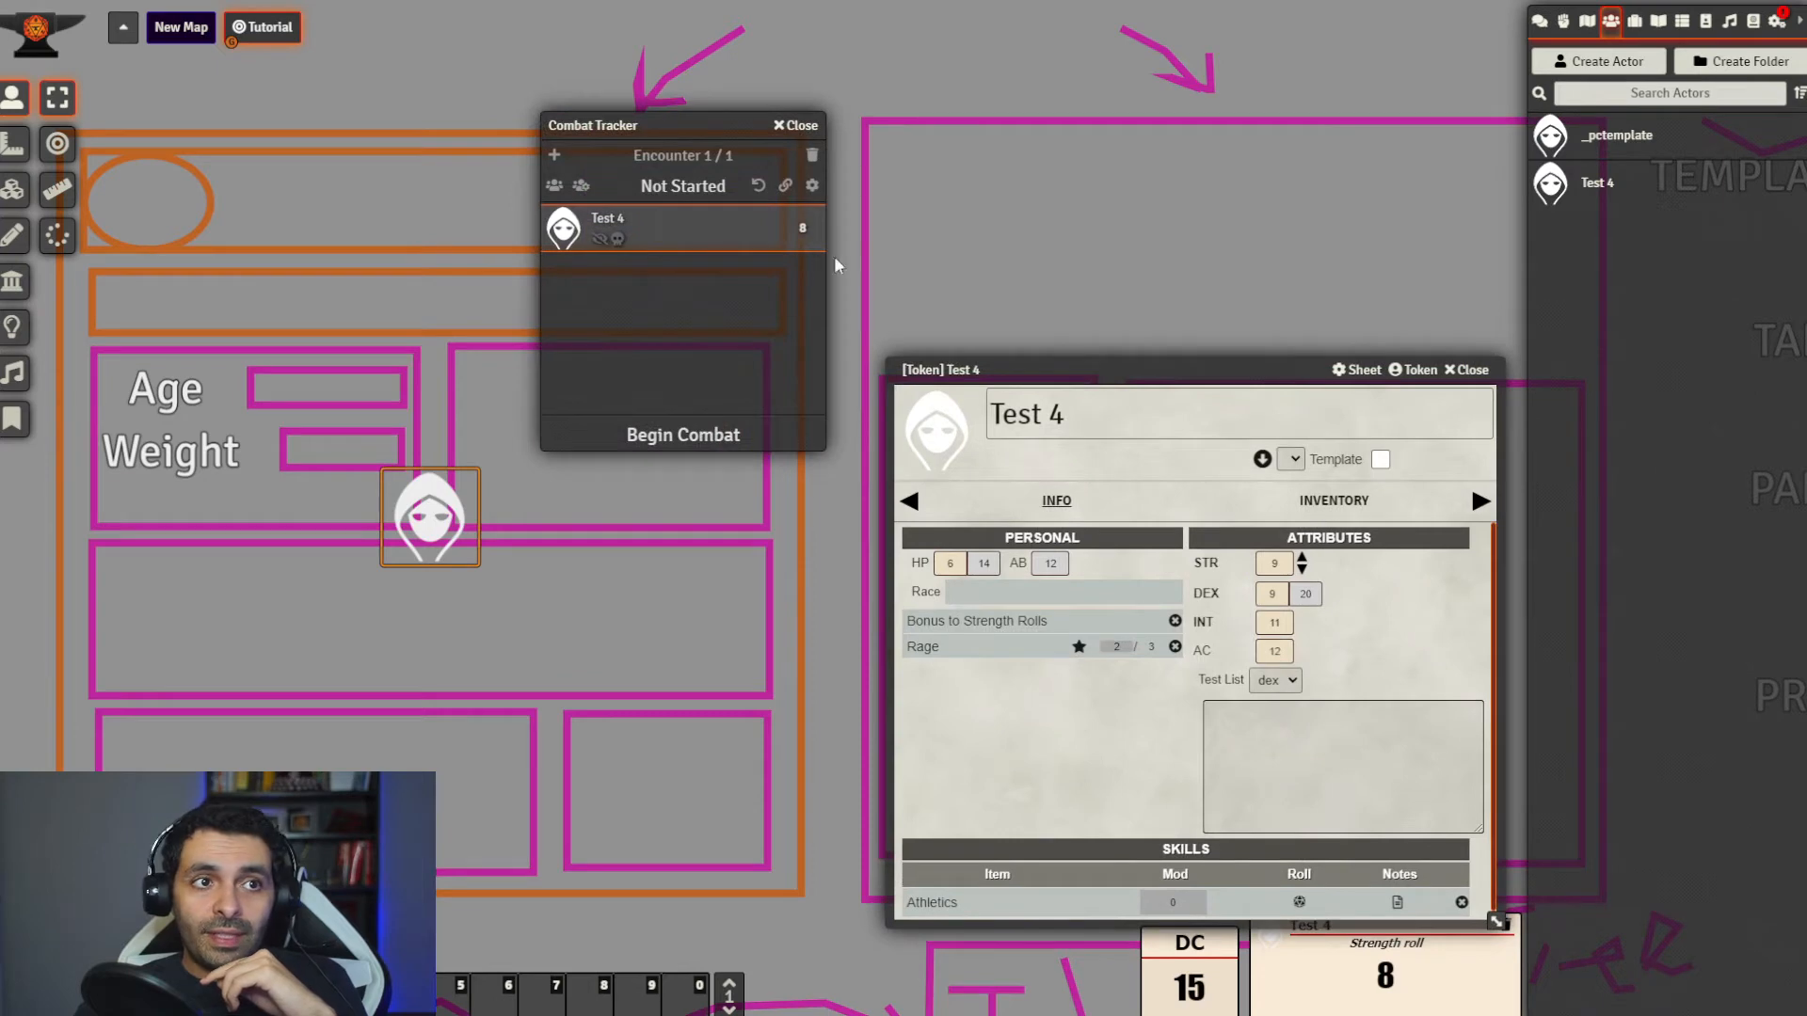
Open the Decriber property and arrange its window, the combat tracker and the Test 4 token sheet so all three are readable
{"action": "left_click_drag", "start_coordinate": [1191, 367], "coordinate": [1063, 267]}
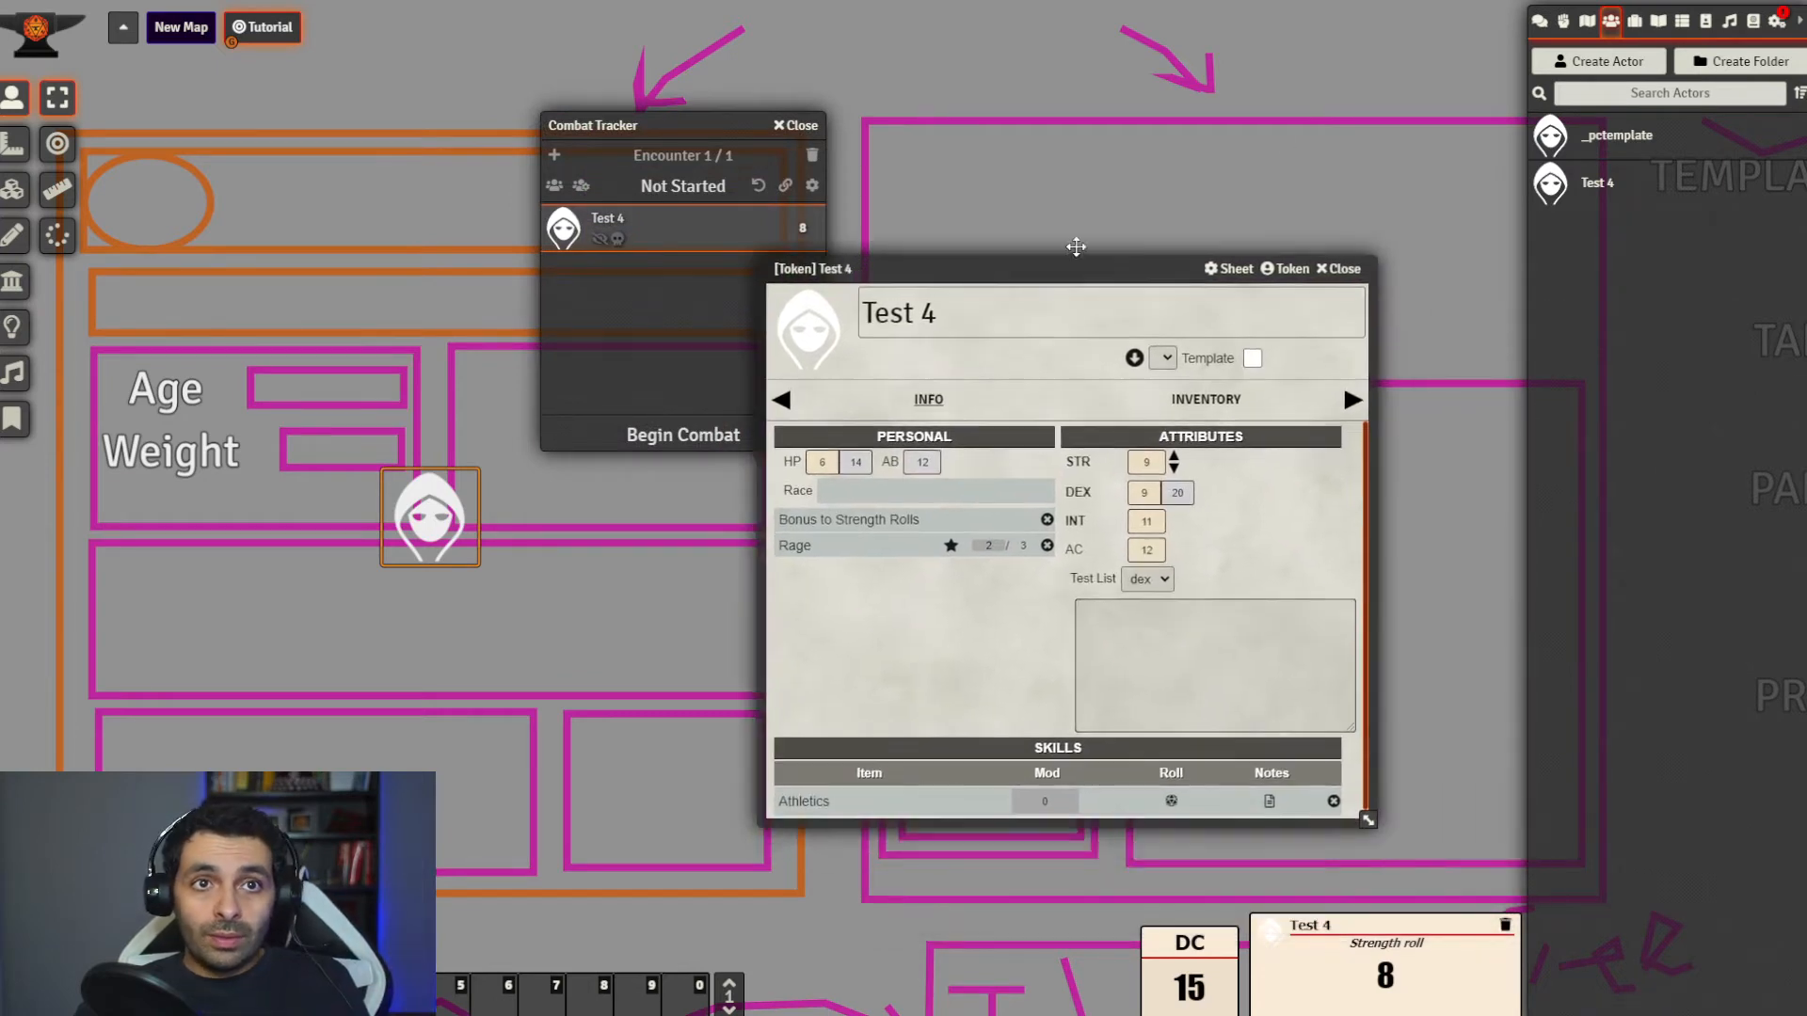
{"action": "left_click", "coordinate": [1635, 20]}
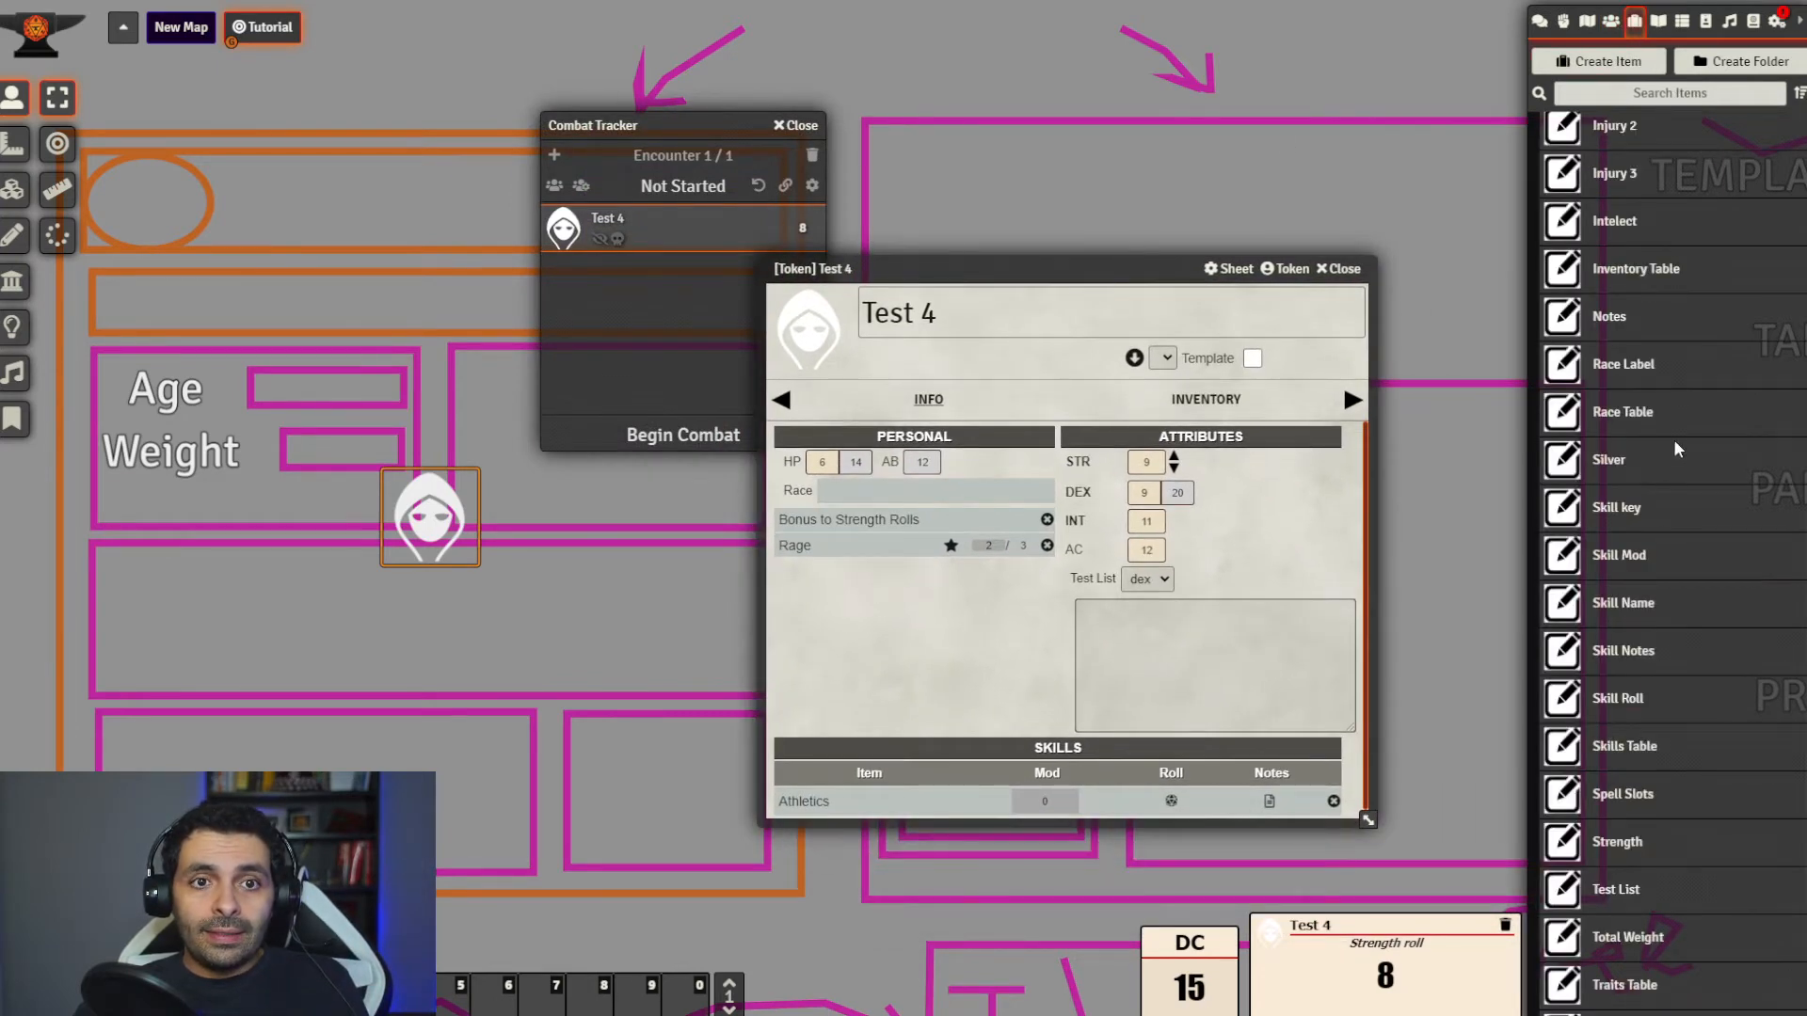
{"action": "scroll", "coordinate": [1699, 899], "scroll_direction": "down", "scroll_amount": 3}
{"action": "double_click", "coordinate": [1614, 1003]}
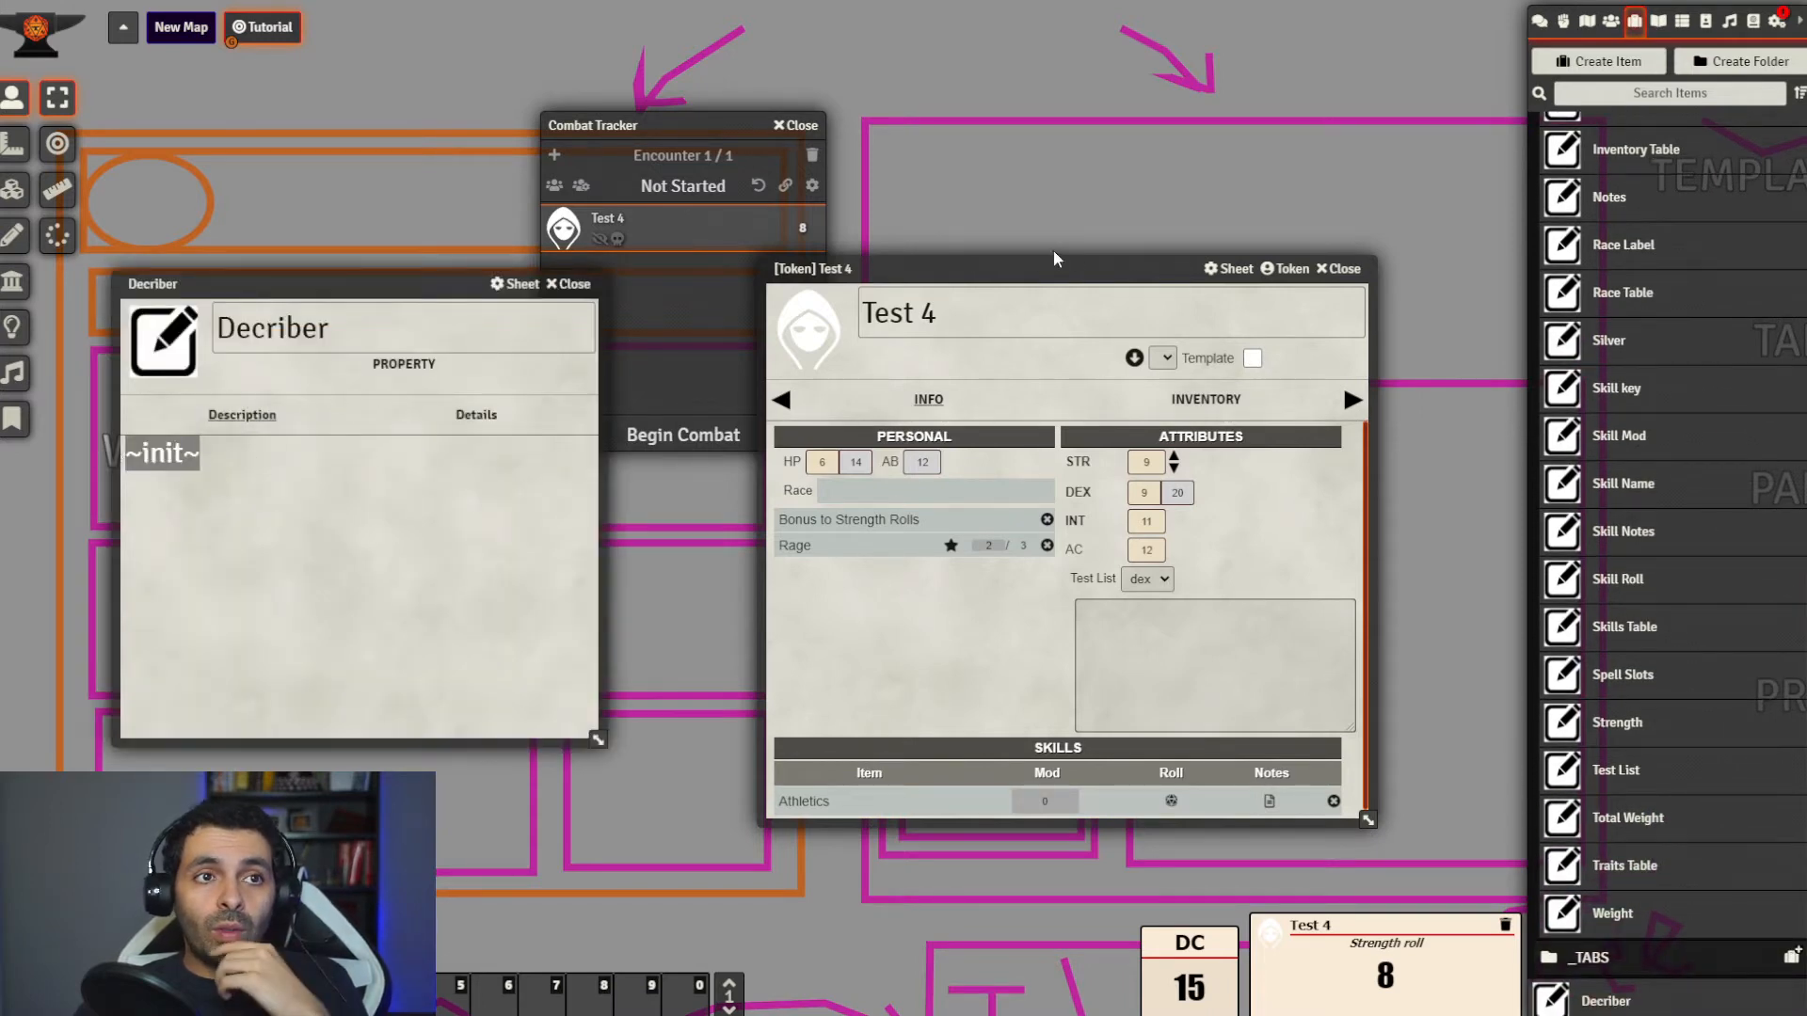
{"action": "left_click_drag", "start_coordinate": [1051, 268], "coordinate": [1163, 295]}
{"action": "left_click_drag", "start_coordinate": [604, 125], "coordinate": [659, 60]}
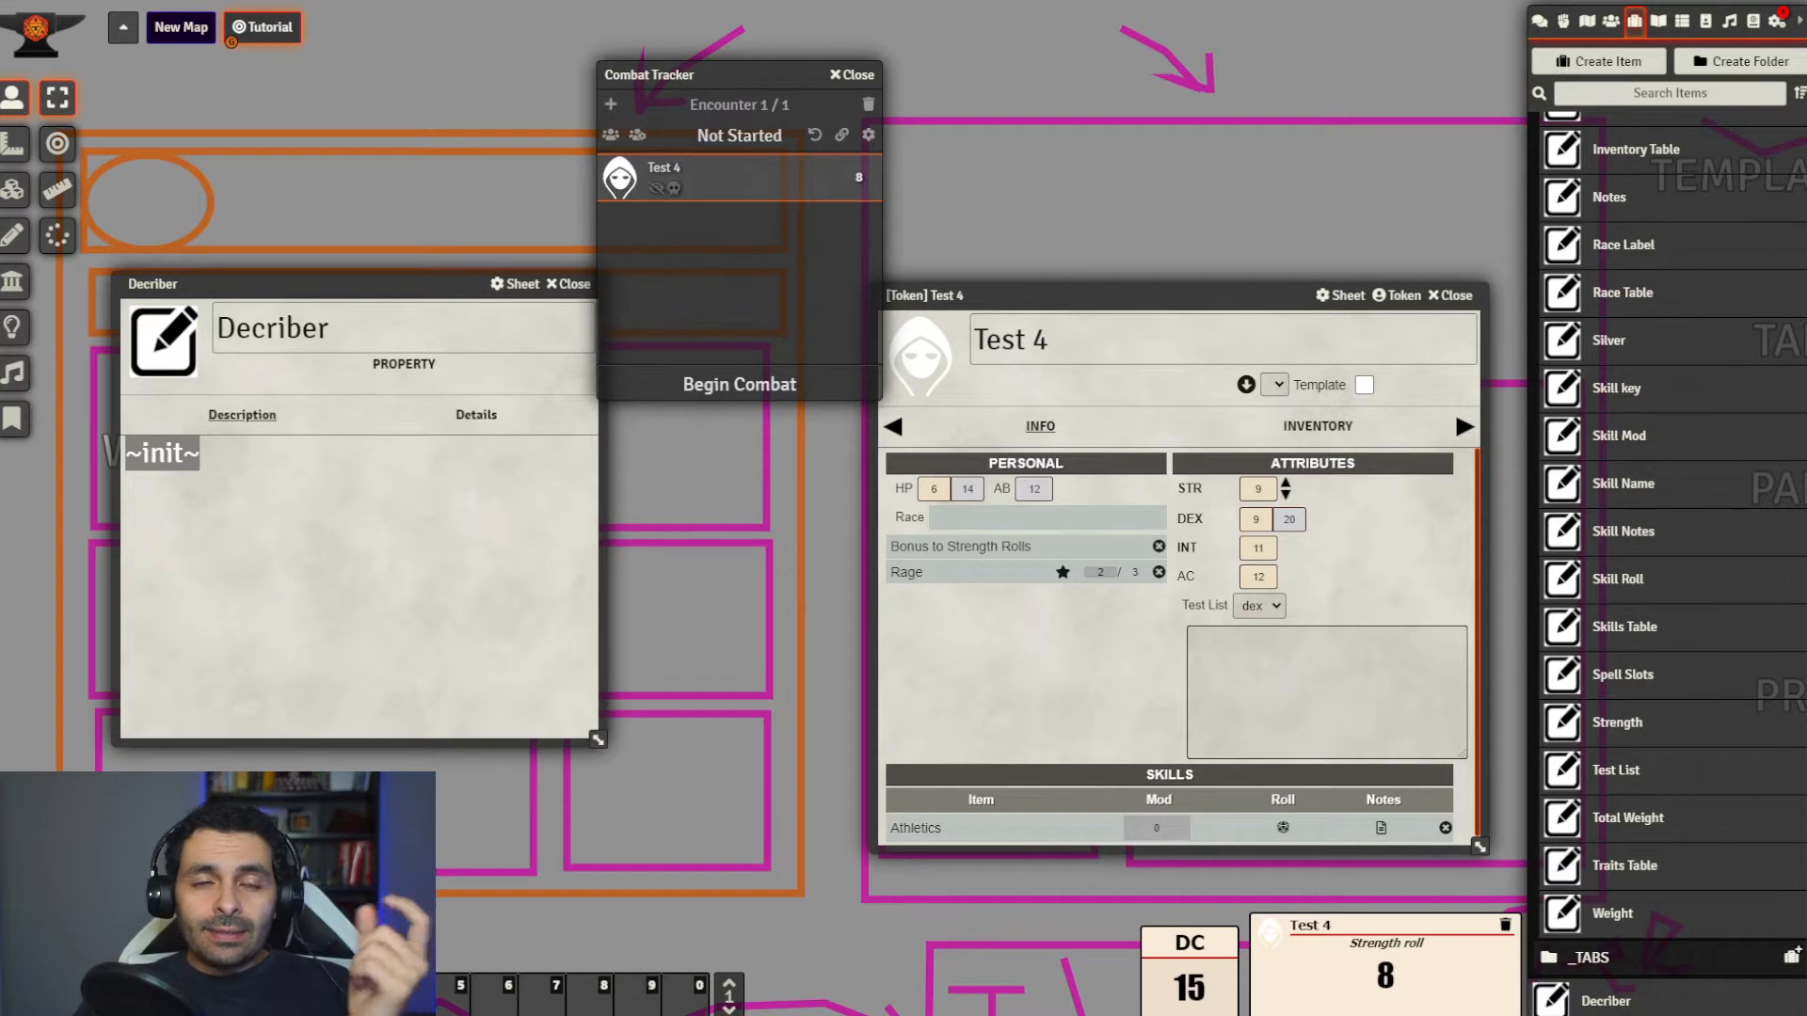
{"action": "mouse_move", "coordinate": [274, 283]}
{"action": "left_mouse_down"}
{"action": "mouse_move", "coordinate": [353, 349]}
{"action": "mouse_move", "coordinate": [301, 273]}
{"action": "left_mouse_up"}
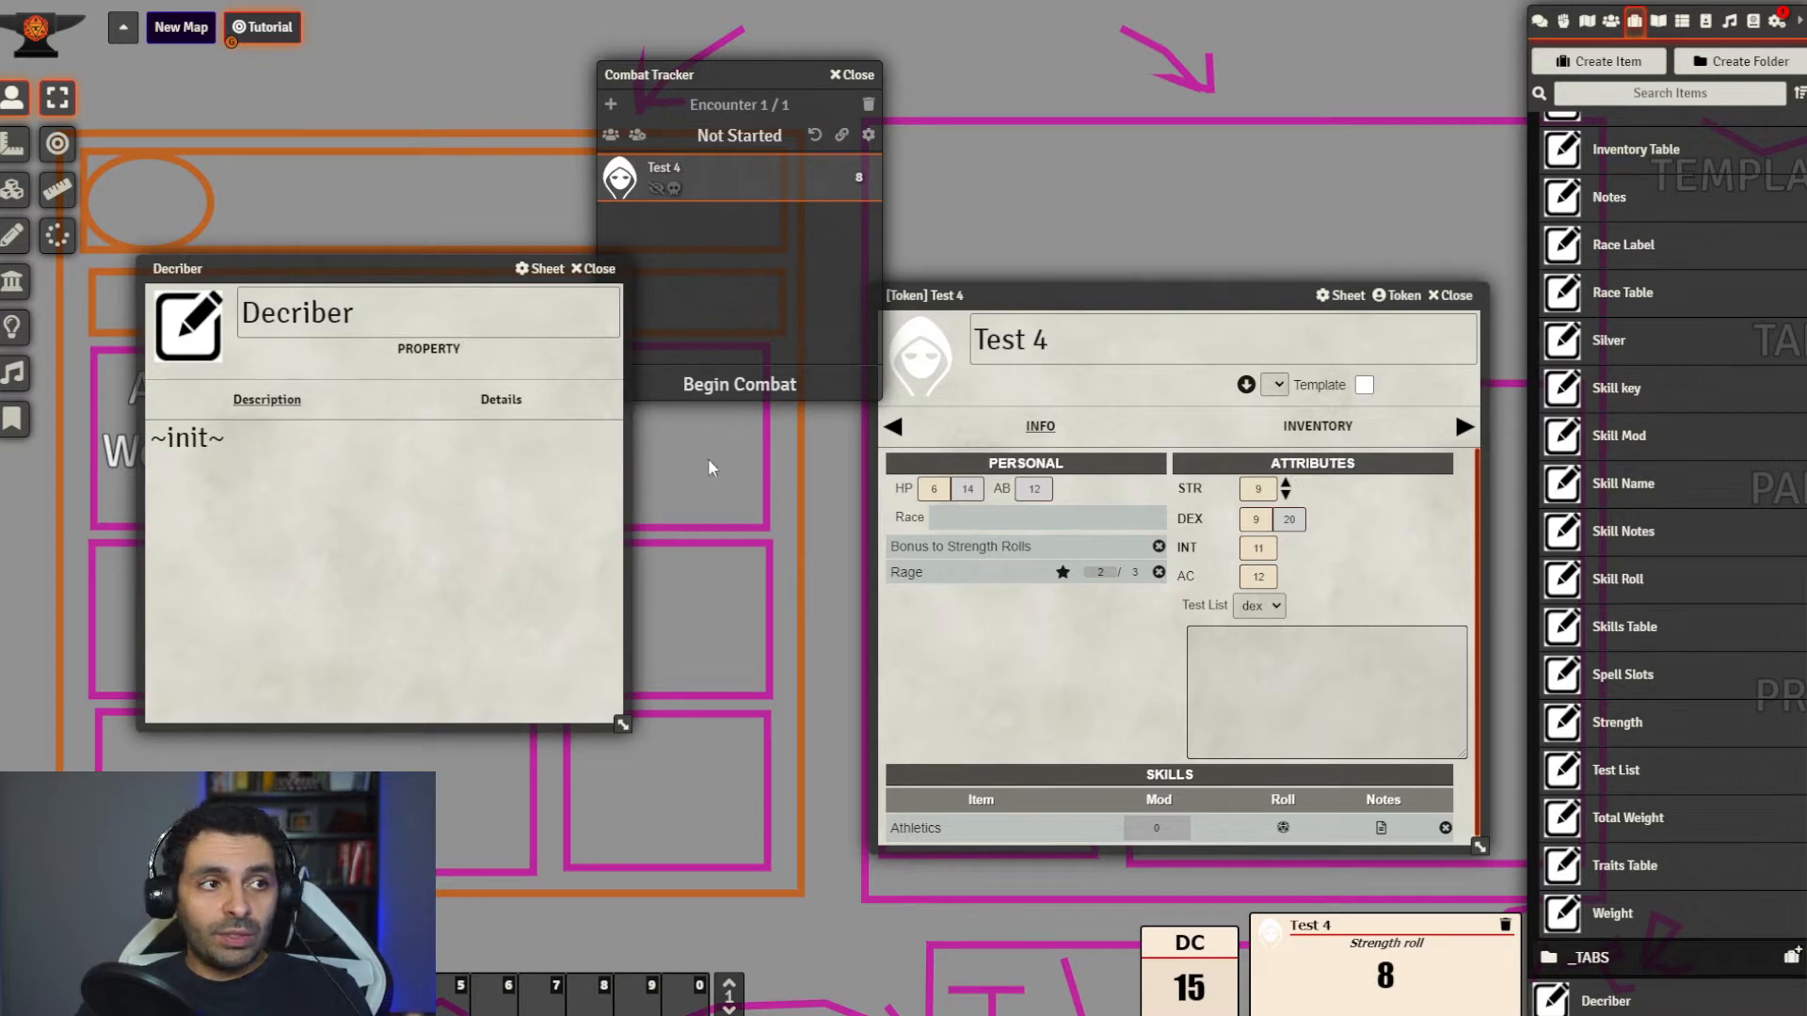
Replace the ~init~ text in Decriber's description with an empty #{} tag
{"action": "left_click_drag", "start_coordinate": [233, 438], "coordinate": [139, 452]}
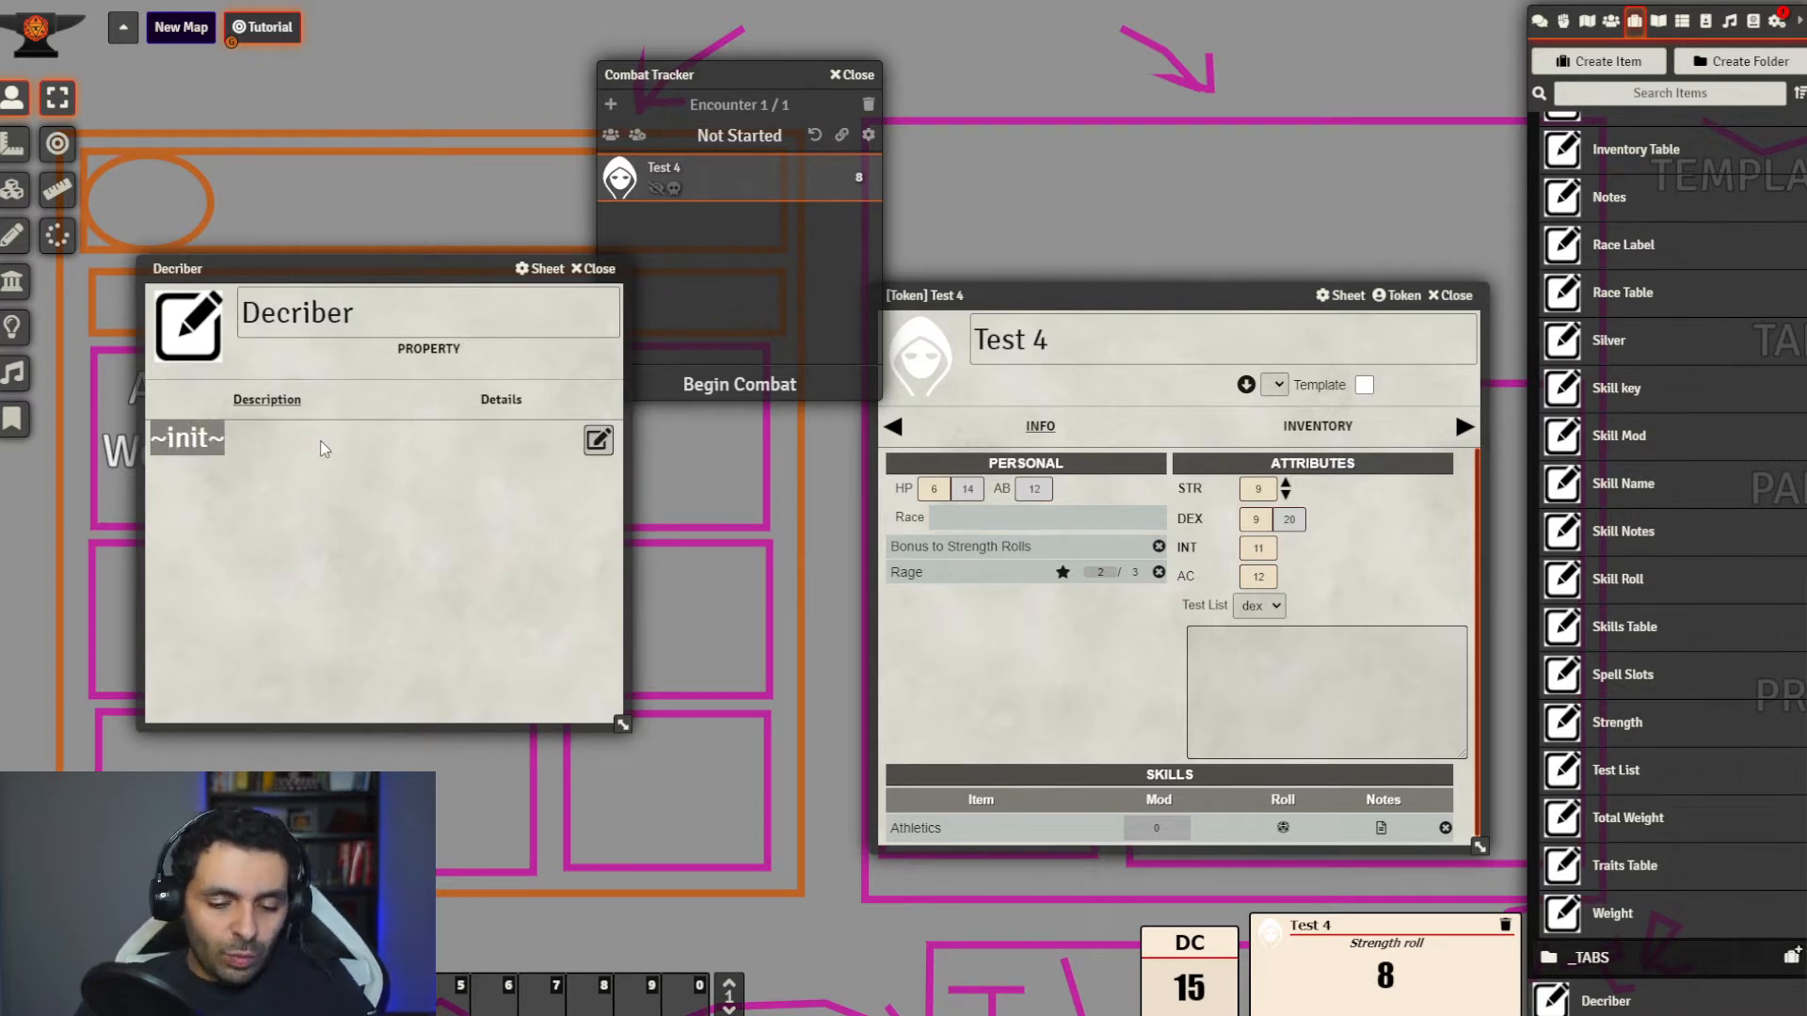
{"action": "left_click", "coordinate": [599, 441]}
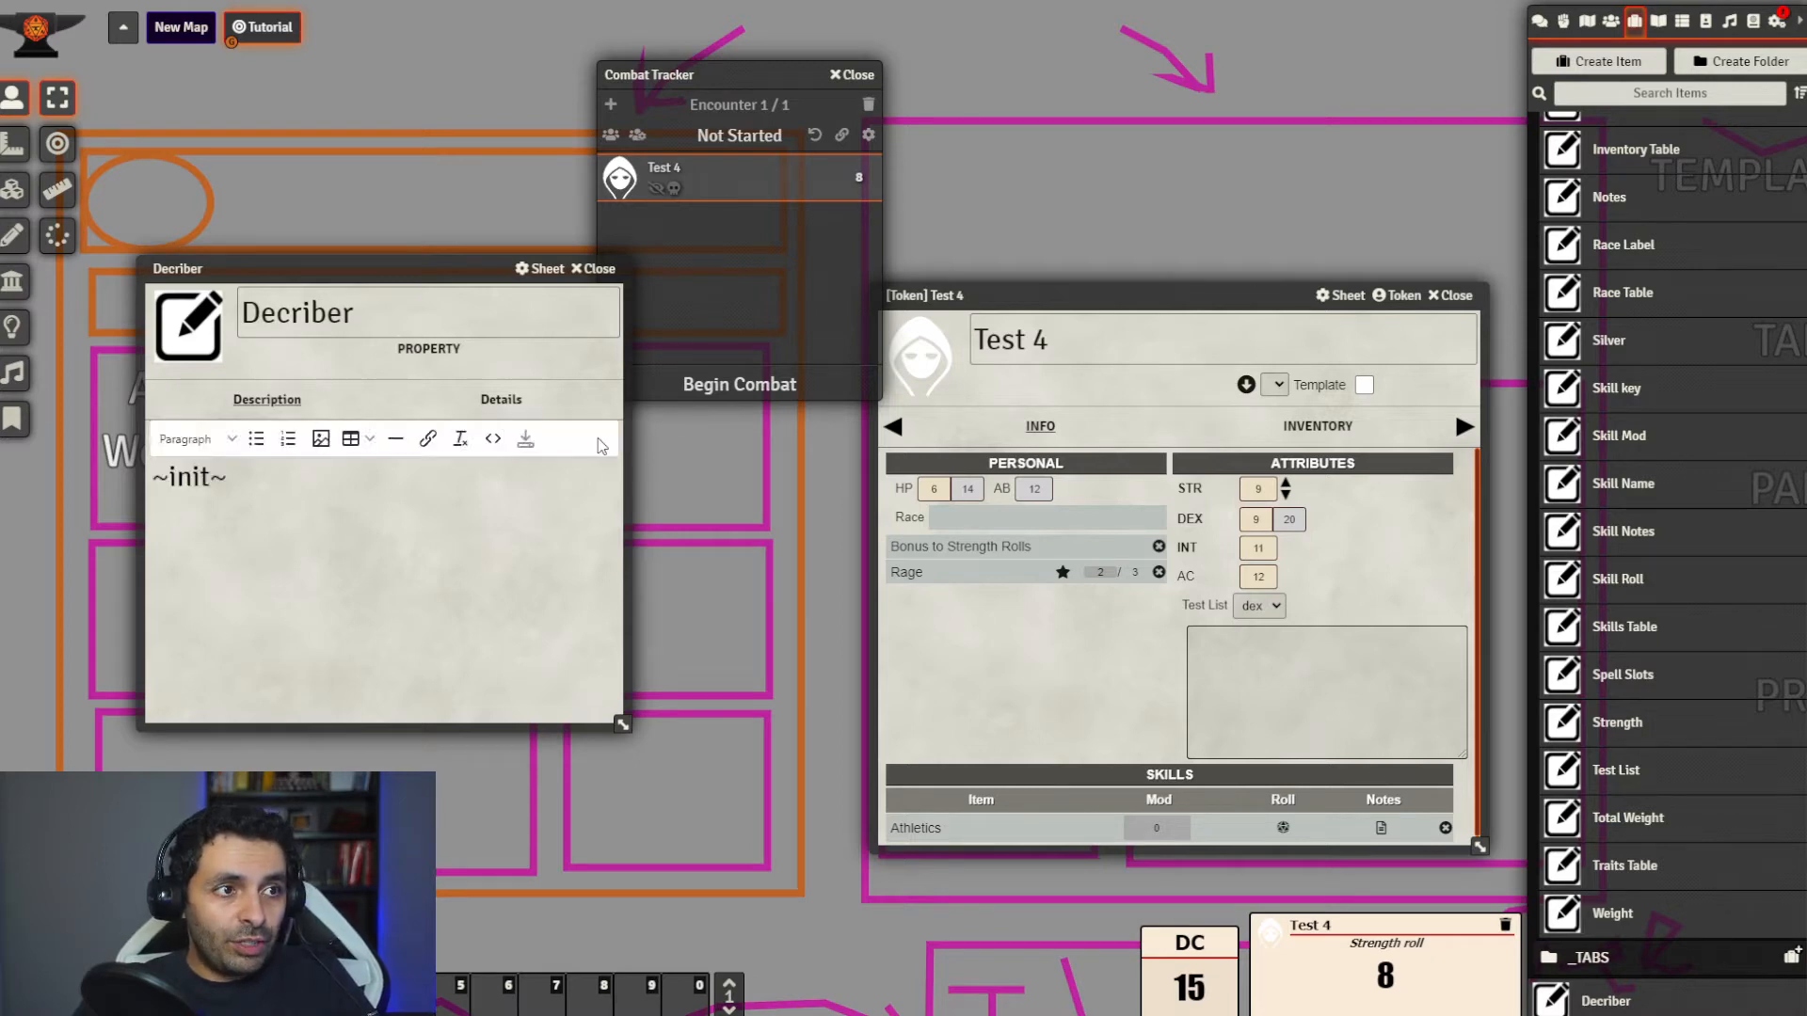
{"action": "left_click_drag", "start_coordinate": [246, 485], "coordinate": [17, 492]}
{"action": "type", "text": "#{}"}
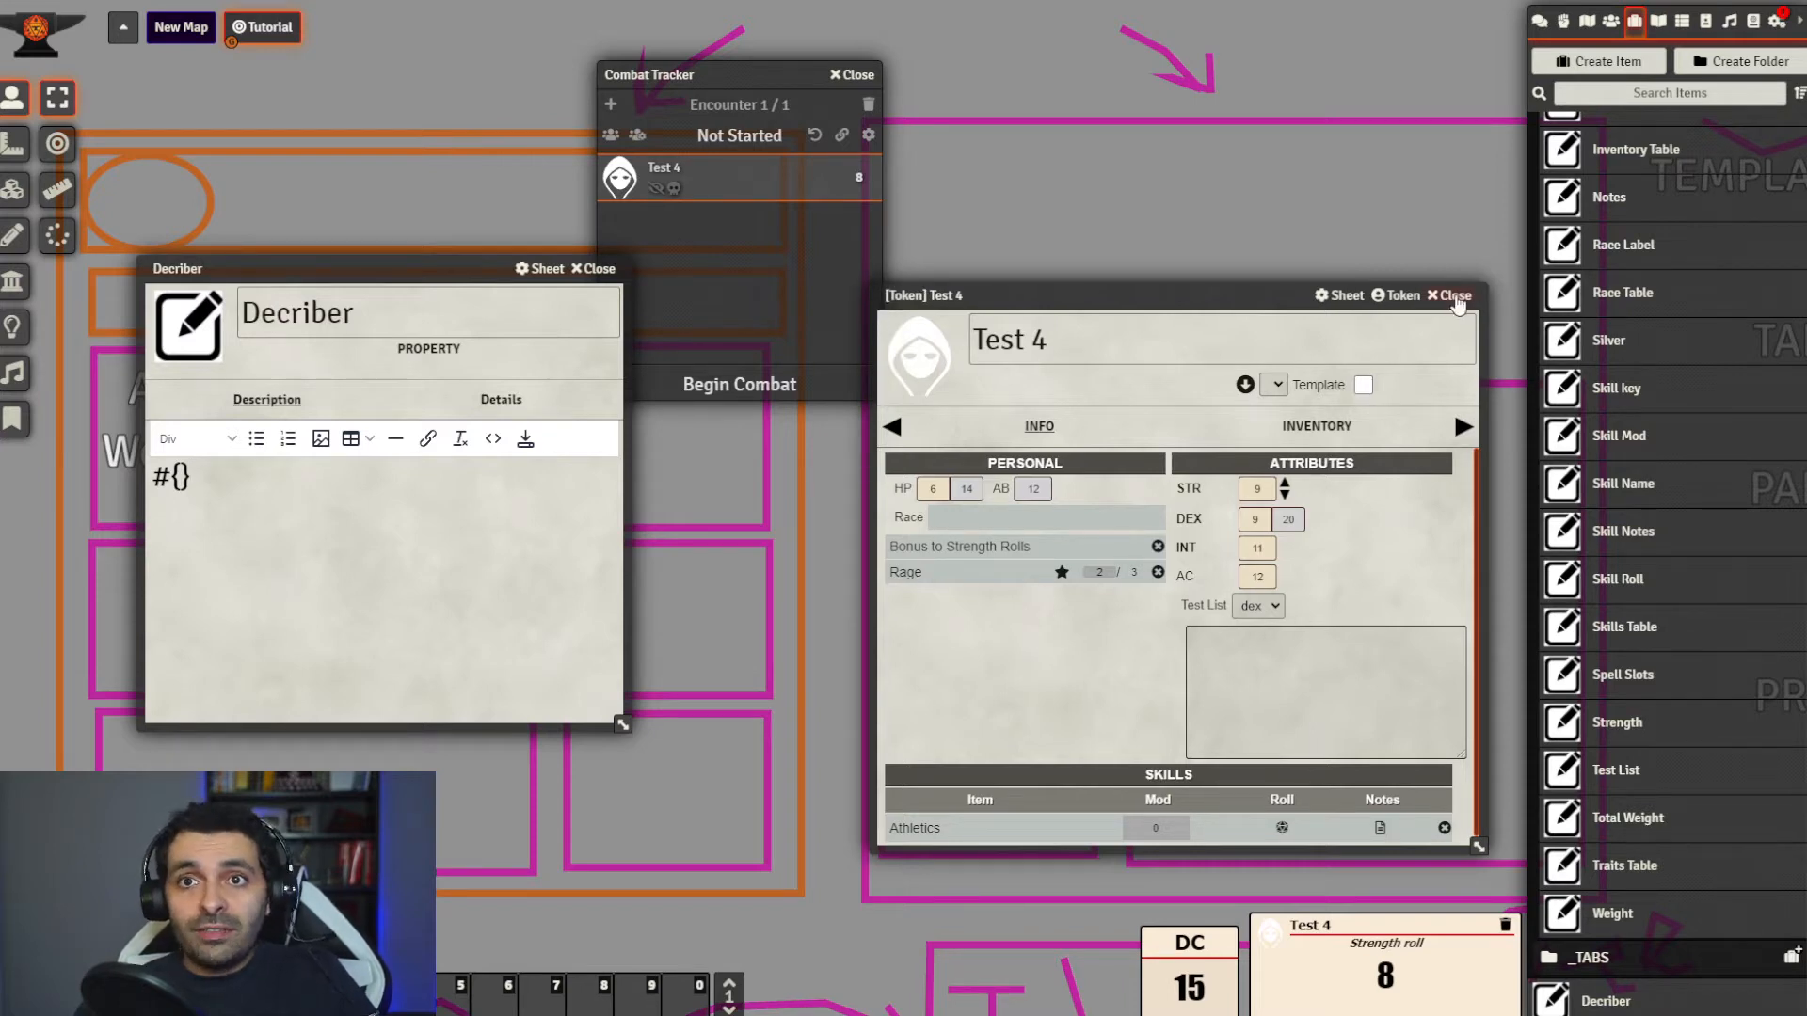
Close the Test 4 token sheet and the combat tracker, and open the Test 4 actor's sheet
{"action": "left_click", "coordinate": [1455, 295]}
{"action": "left_click", "coordinate": [852, 74]}
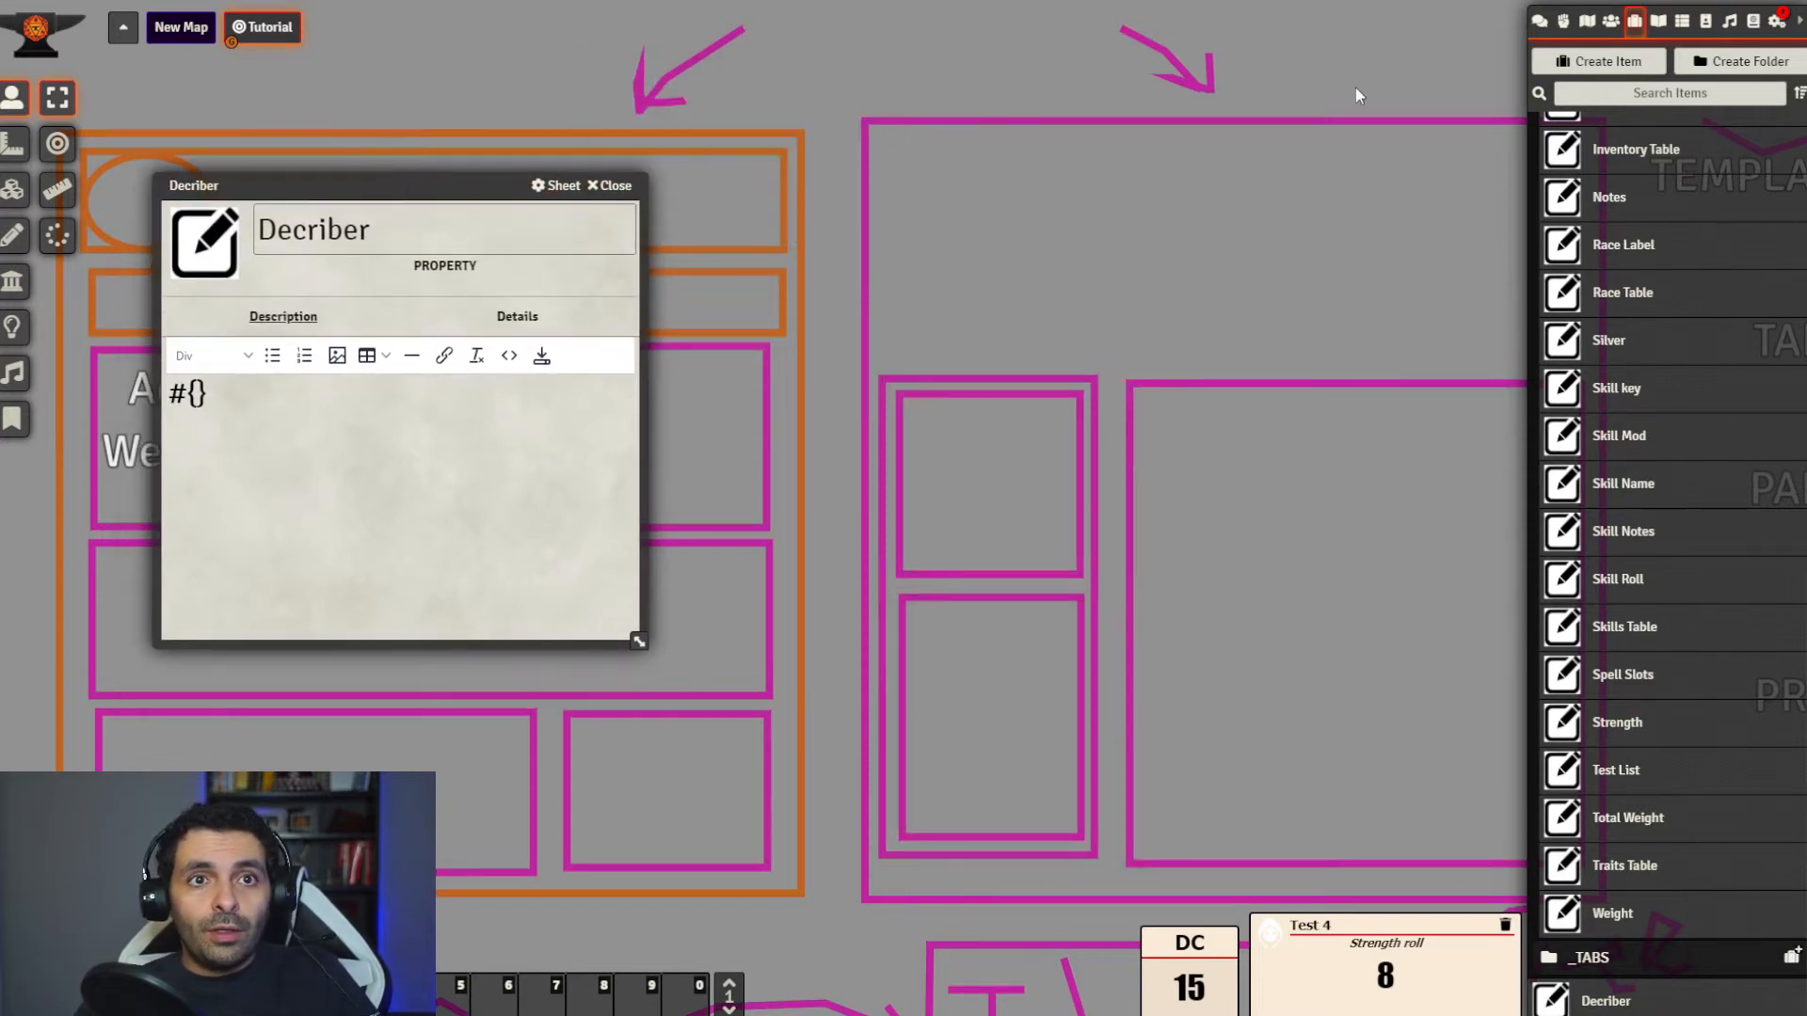
{"action": "left_click", "coordinate": [1611, 21]}
{"action": "left_click", "coordinate": [1598, 182]}
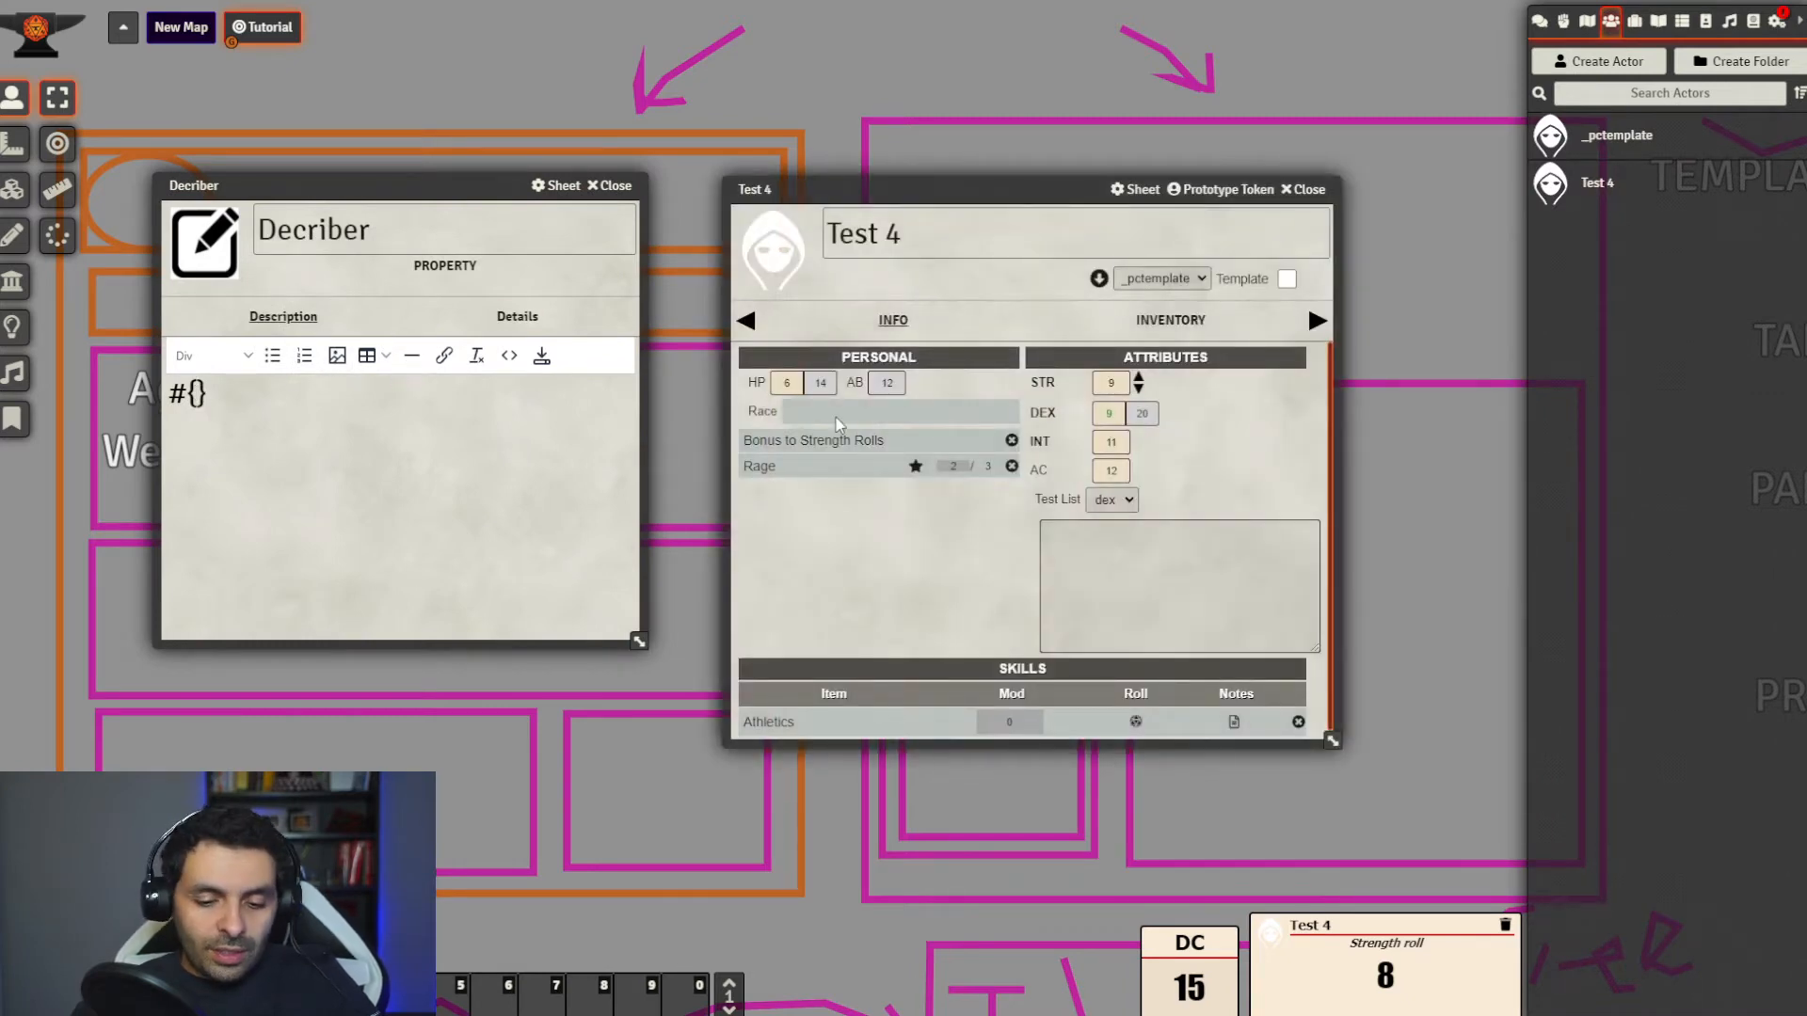
Complete the tag in Decriber's description as #{uses} and copy it
{"action": "type", "text": "uses"}
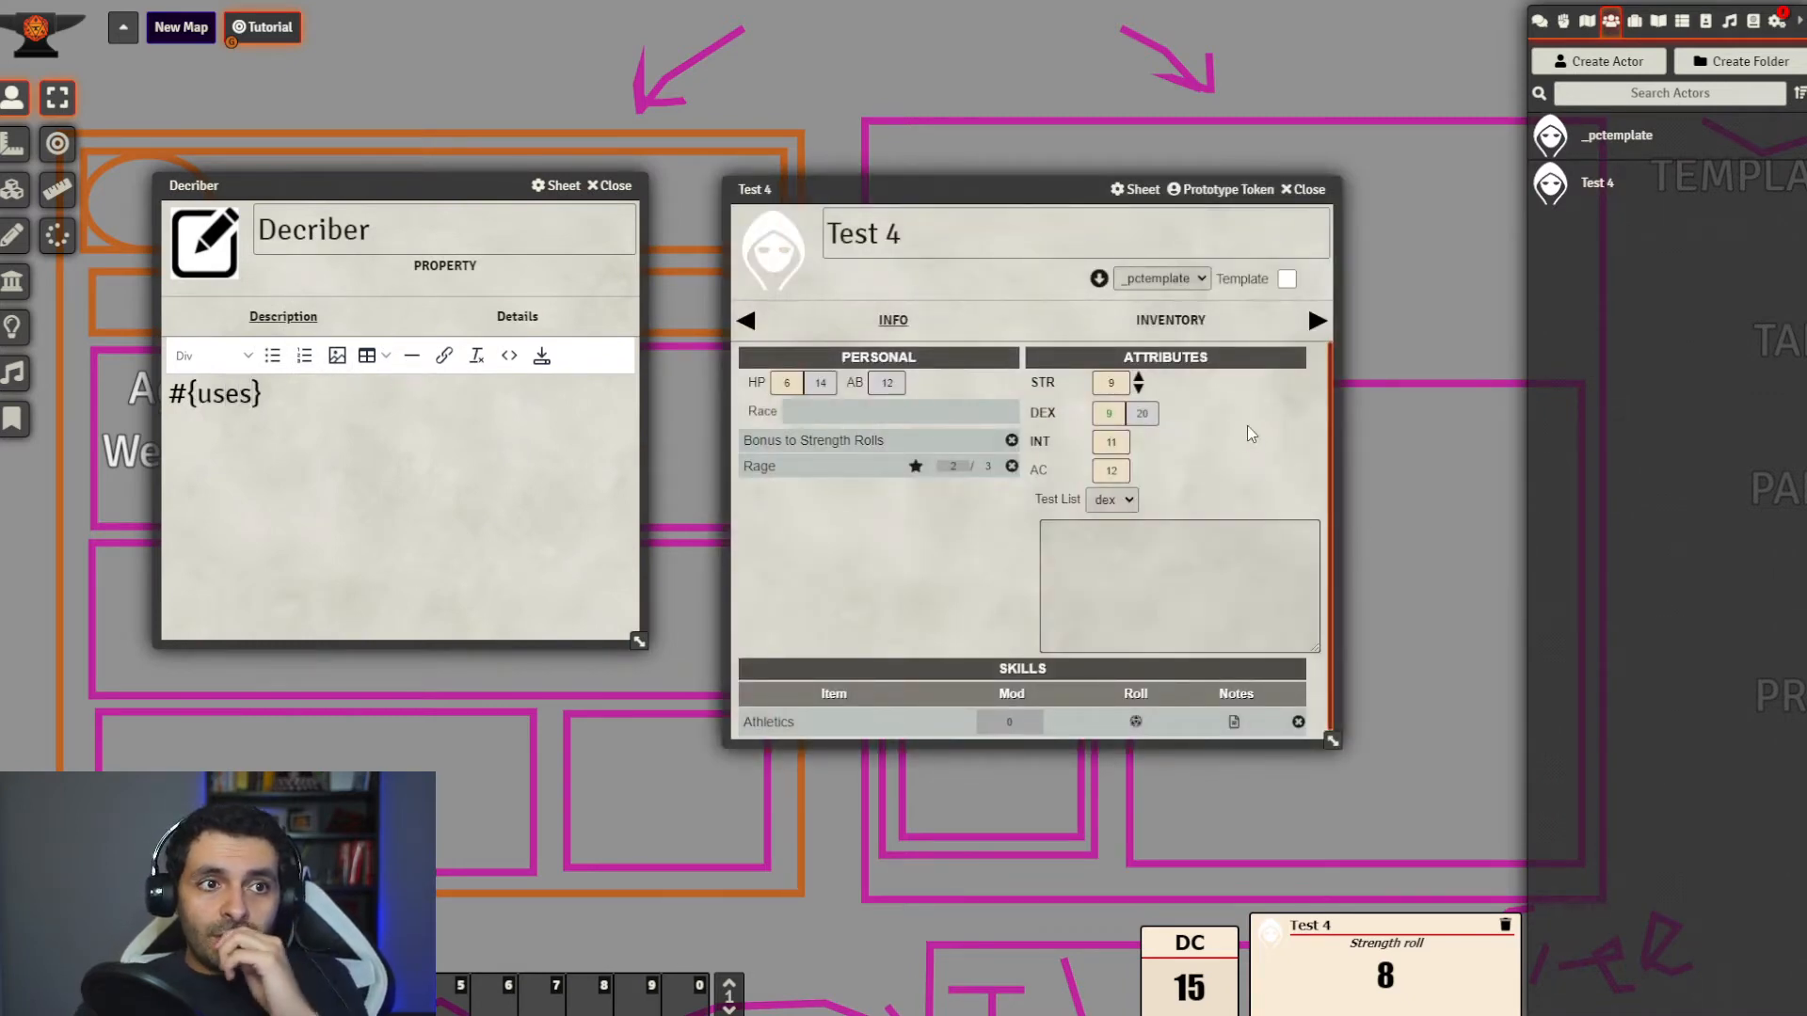
{"action": "scroll", "coordinate": [1246, 446], "scroll_direction": "down", "scroll_amount": 1}
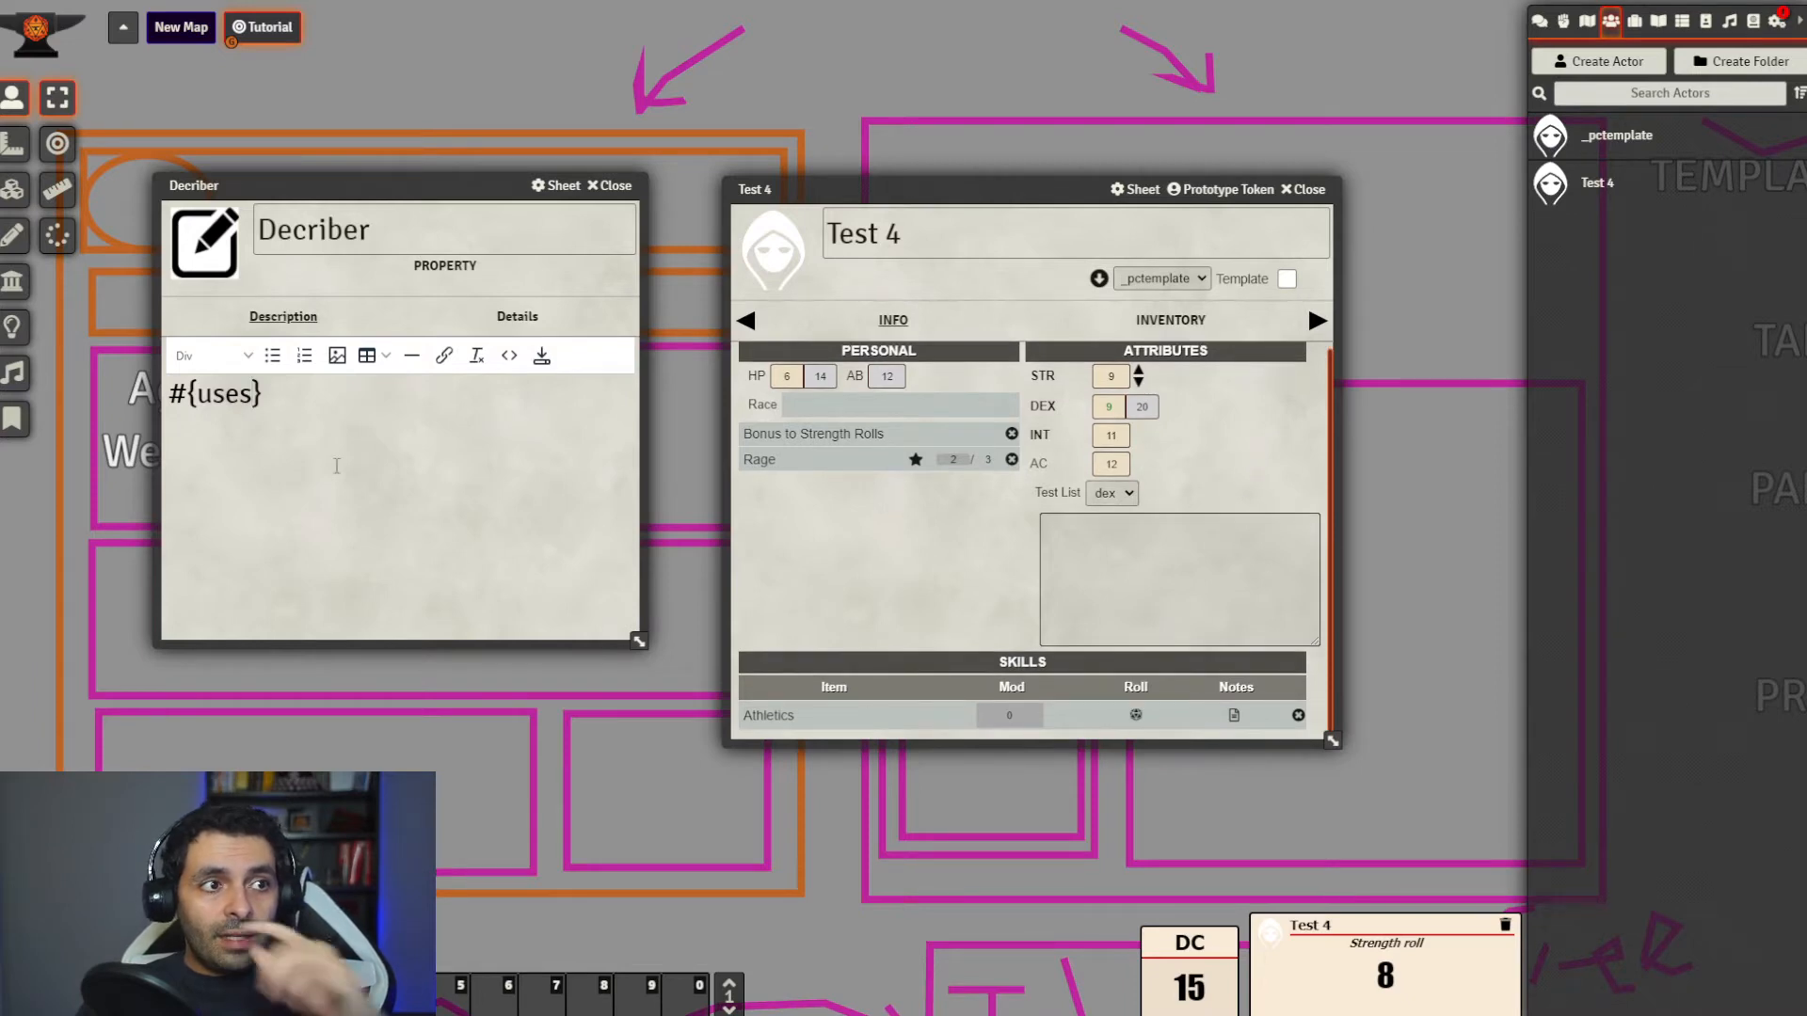
{"action": "left_click_drag", "start_coordinate": [336, 466], "coordinate": [209, 416]}
{"action": "key", "text": "ctrl+c"}
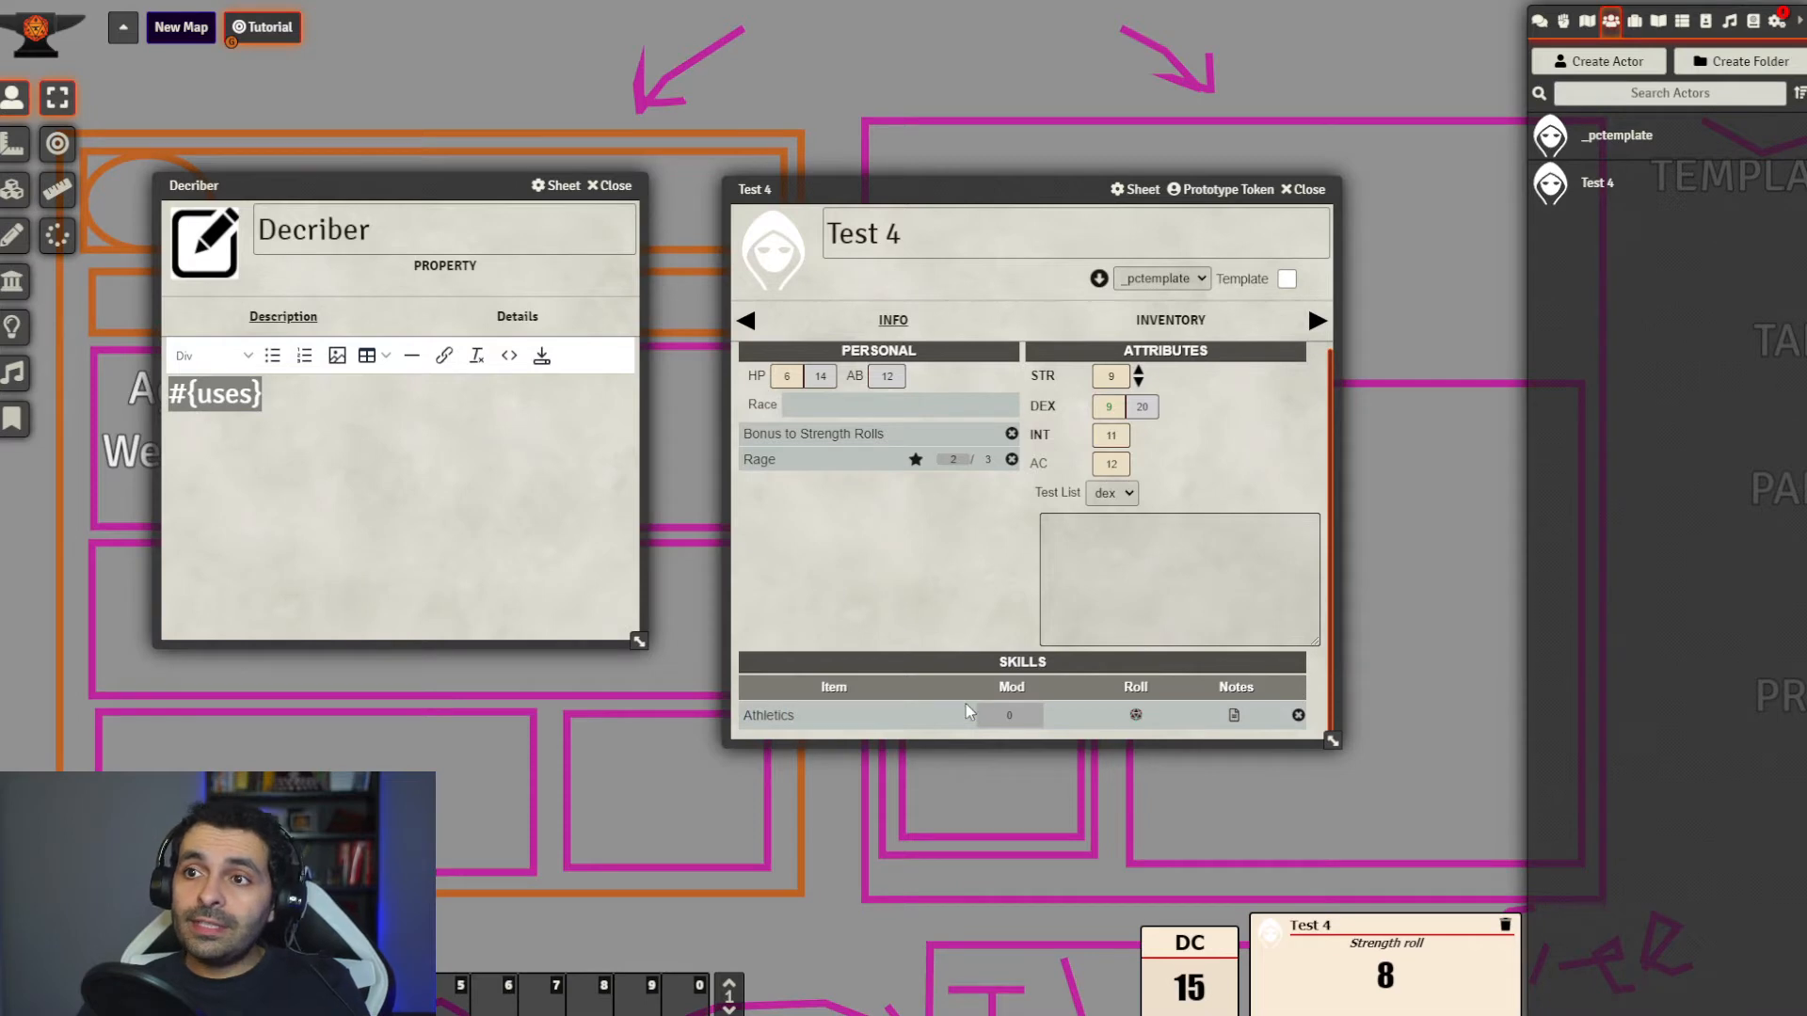
Open the Rage cItem from the Traits folder under _CITEMS
{"action": "left_click_drag", "start_coordinate": [1052, 191], "coordinate": [1050, 148]}
{"action": "scroll", "coordinate": [1258, 427], "scroll_direction": "up", "scroll_amount": 1}
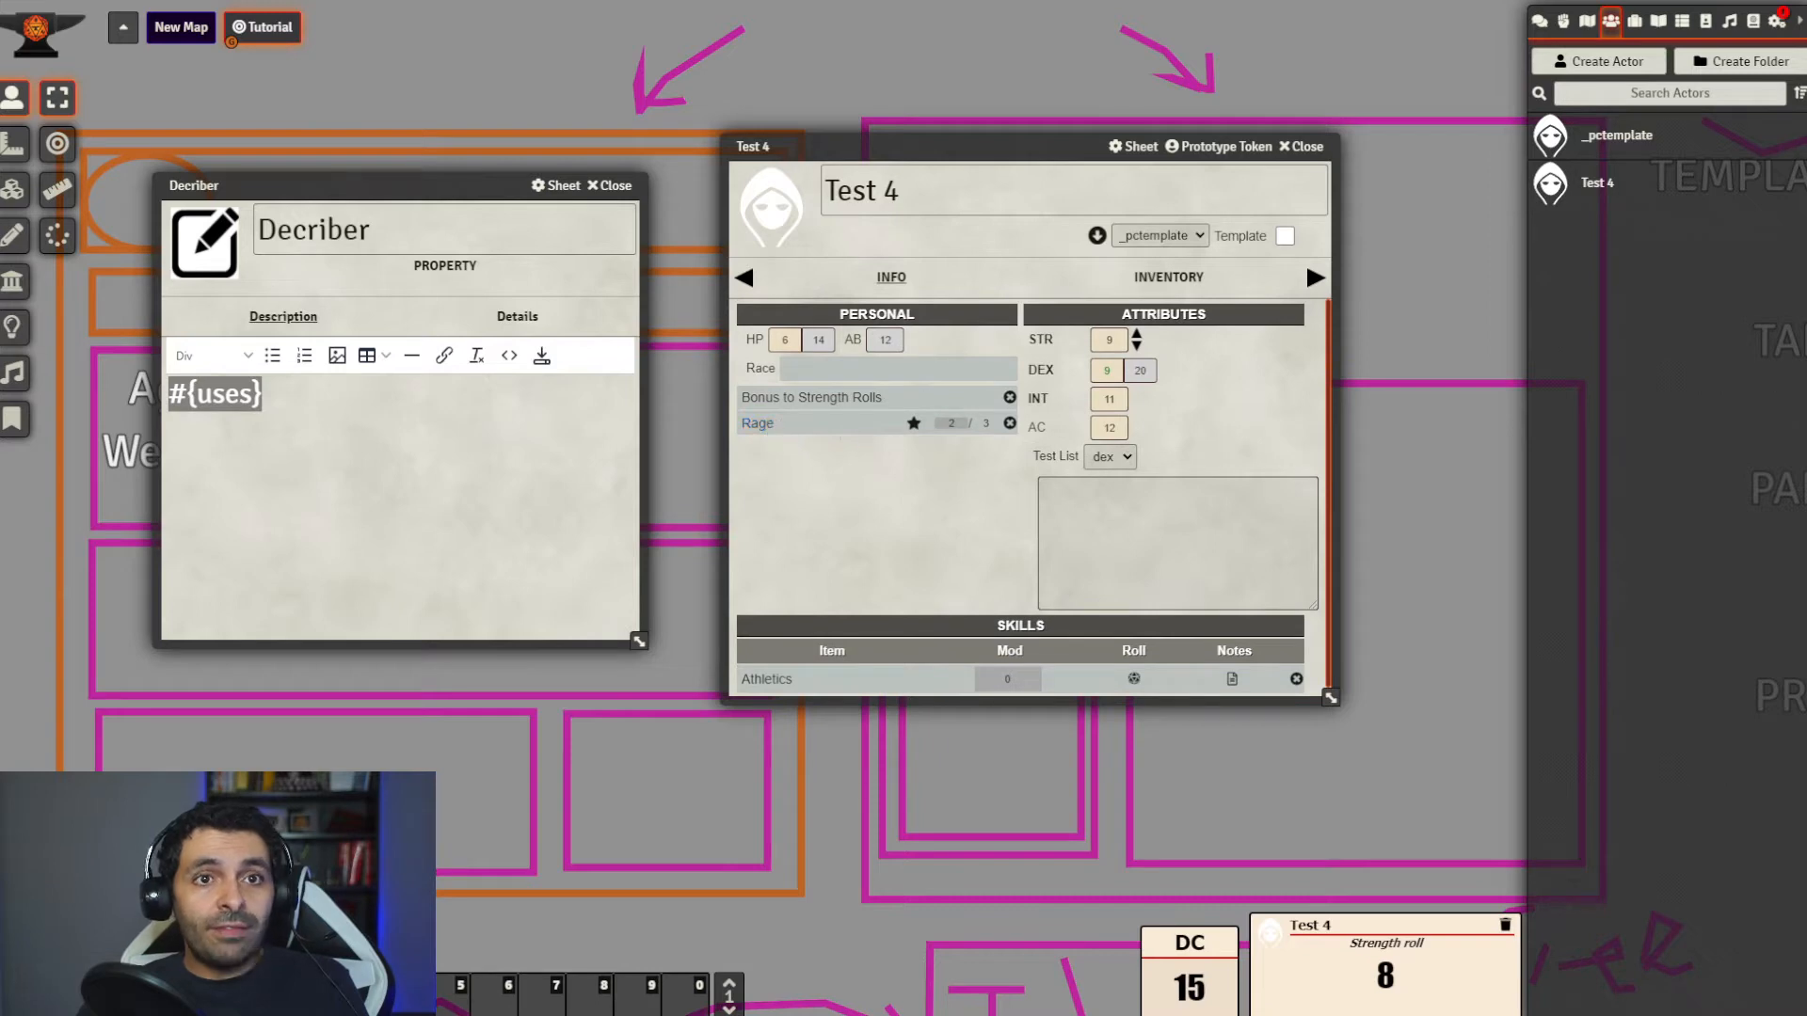
{"action": "left_click", "coordinate": [1635, 21]}
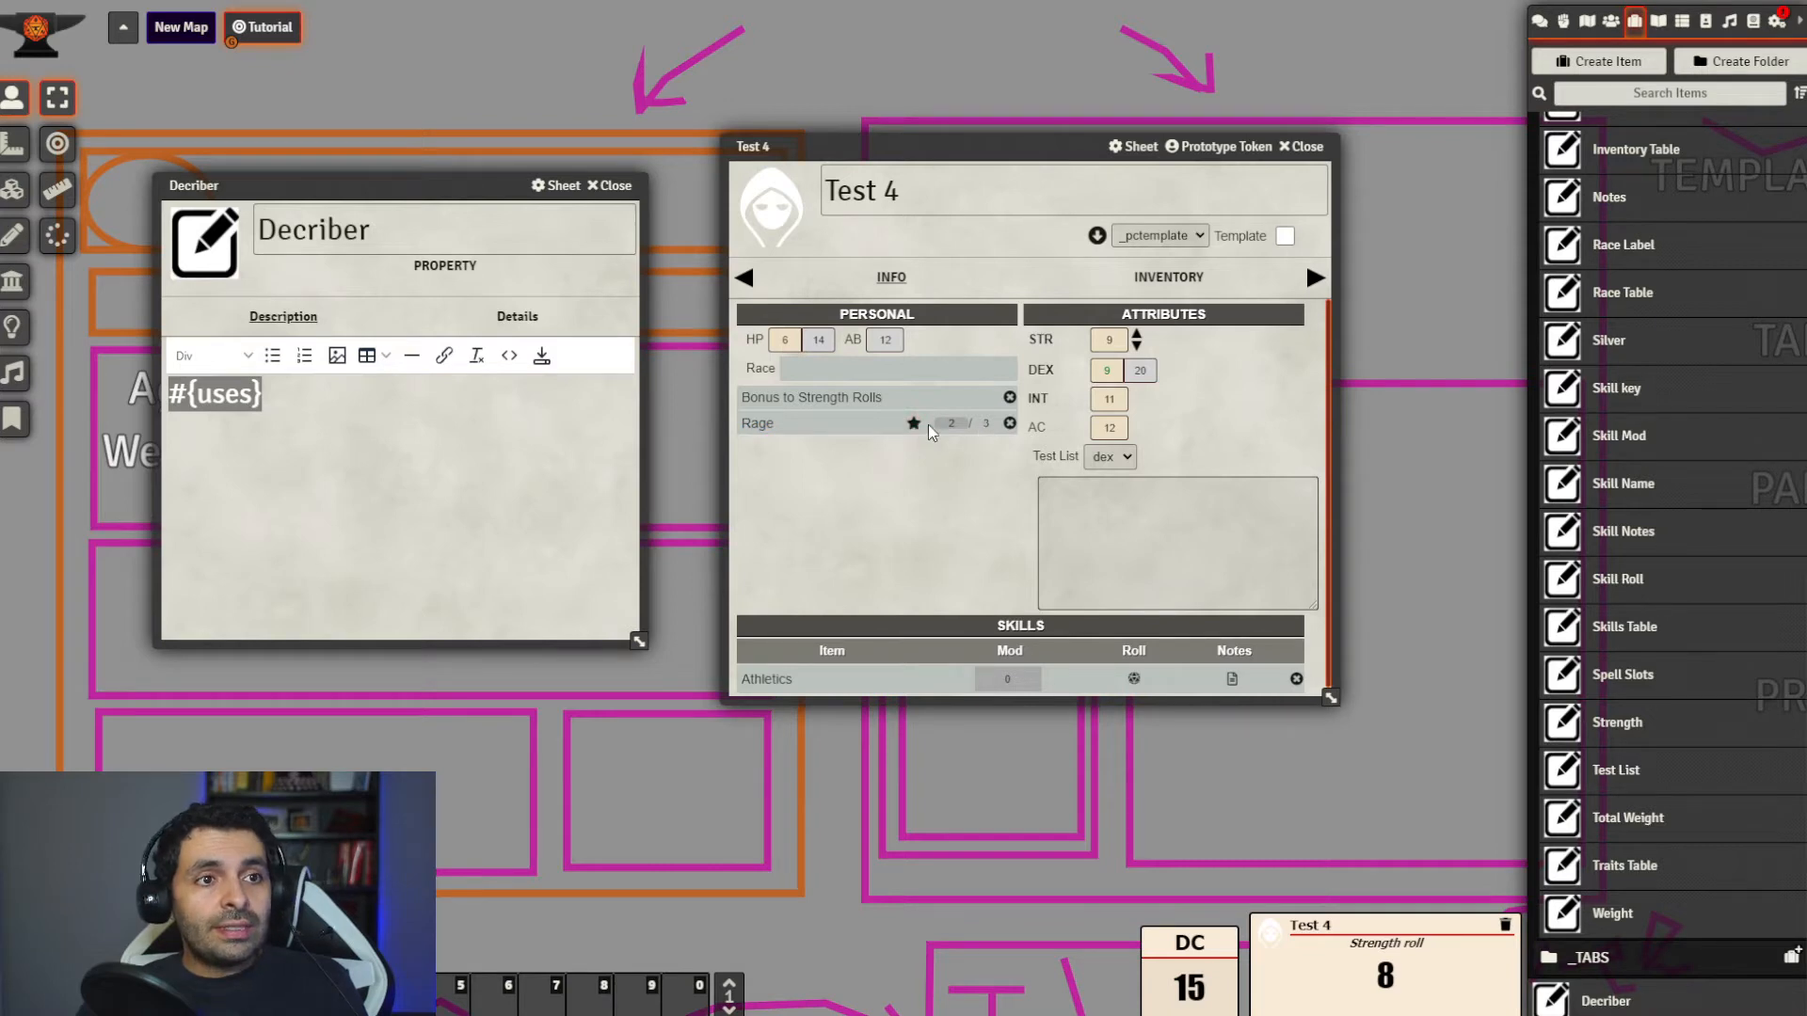
{"action": "scroll", "coordinate": [1746, 565], "scroll_direction": "up", "scroll_amount": 5}
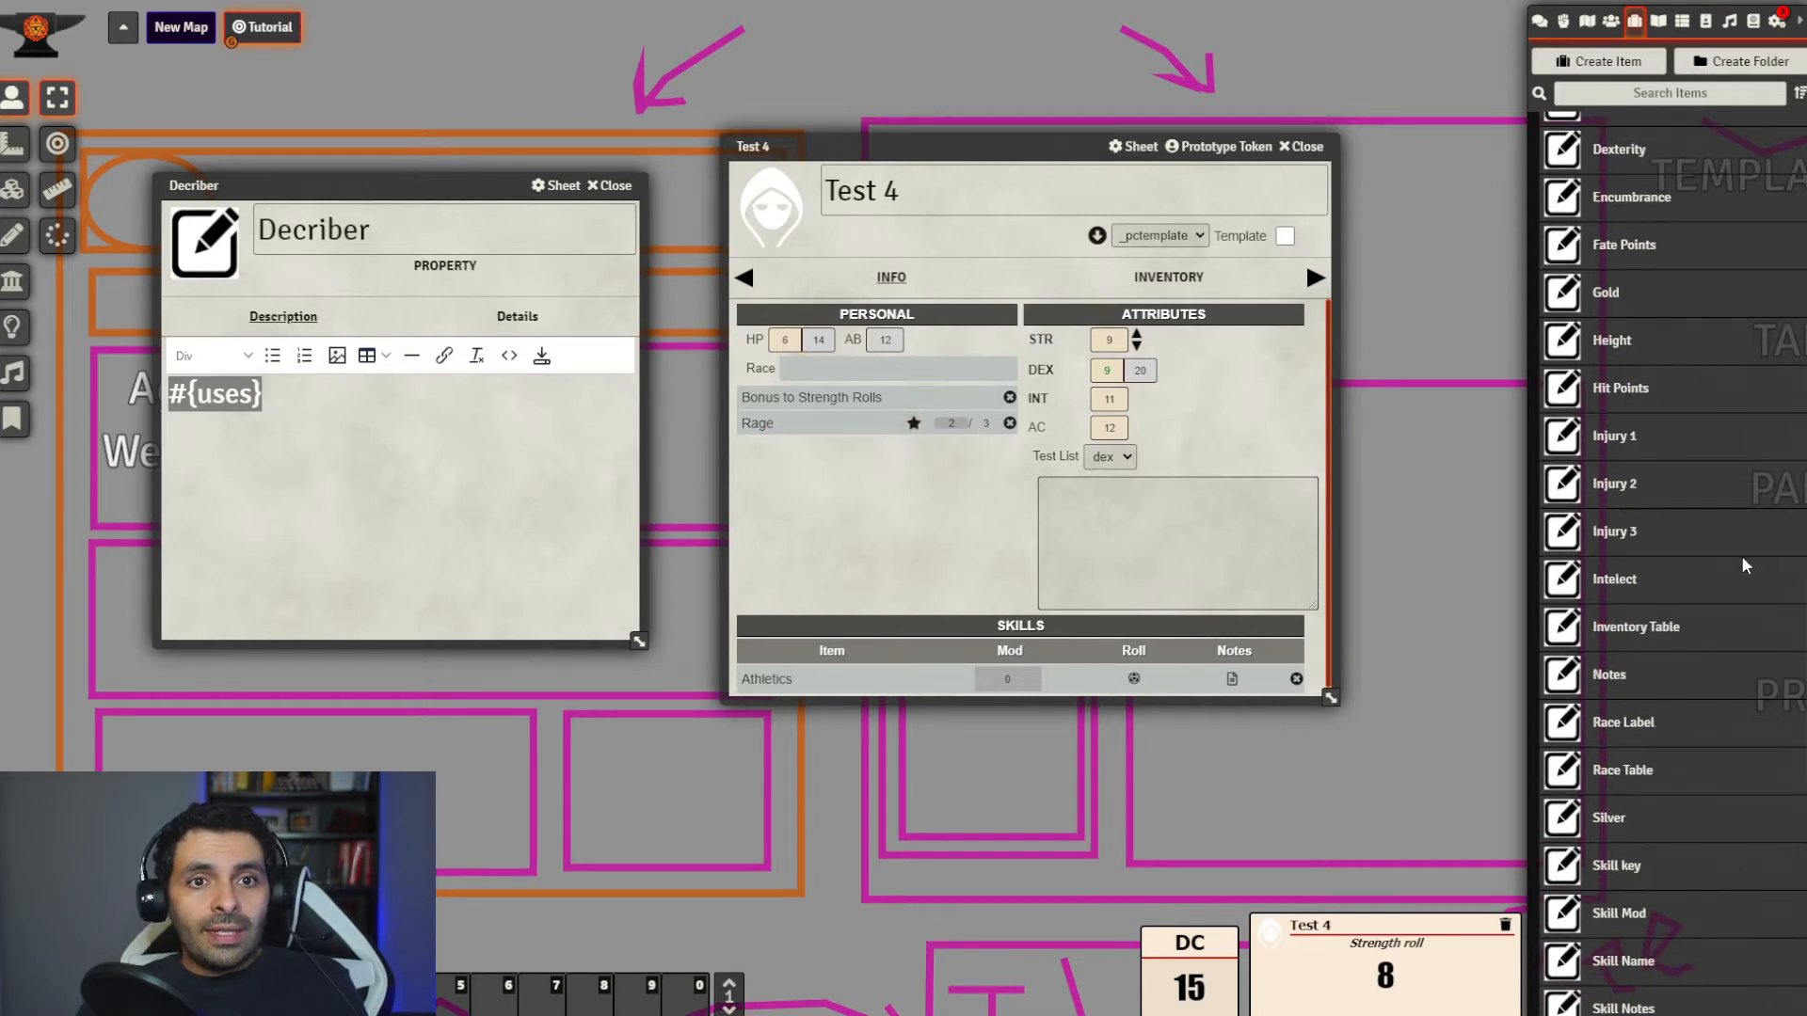
{"action": "scroll", "coordinate": [1746, 566], "scroll_direction": "up", "scroll_amount": 5}
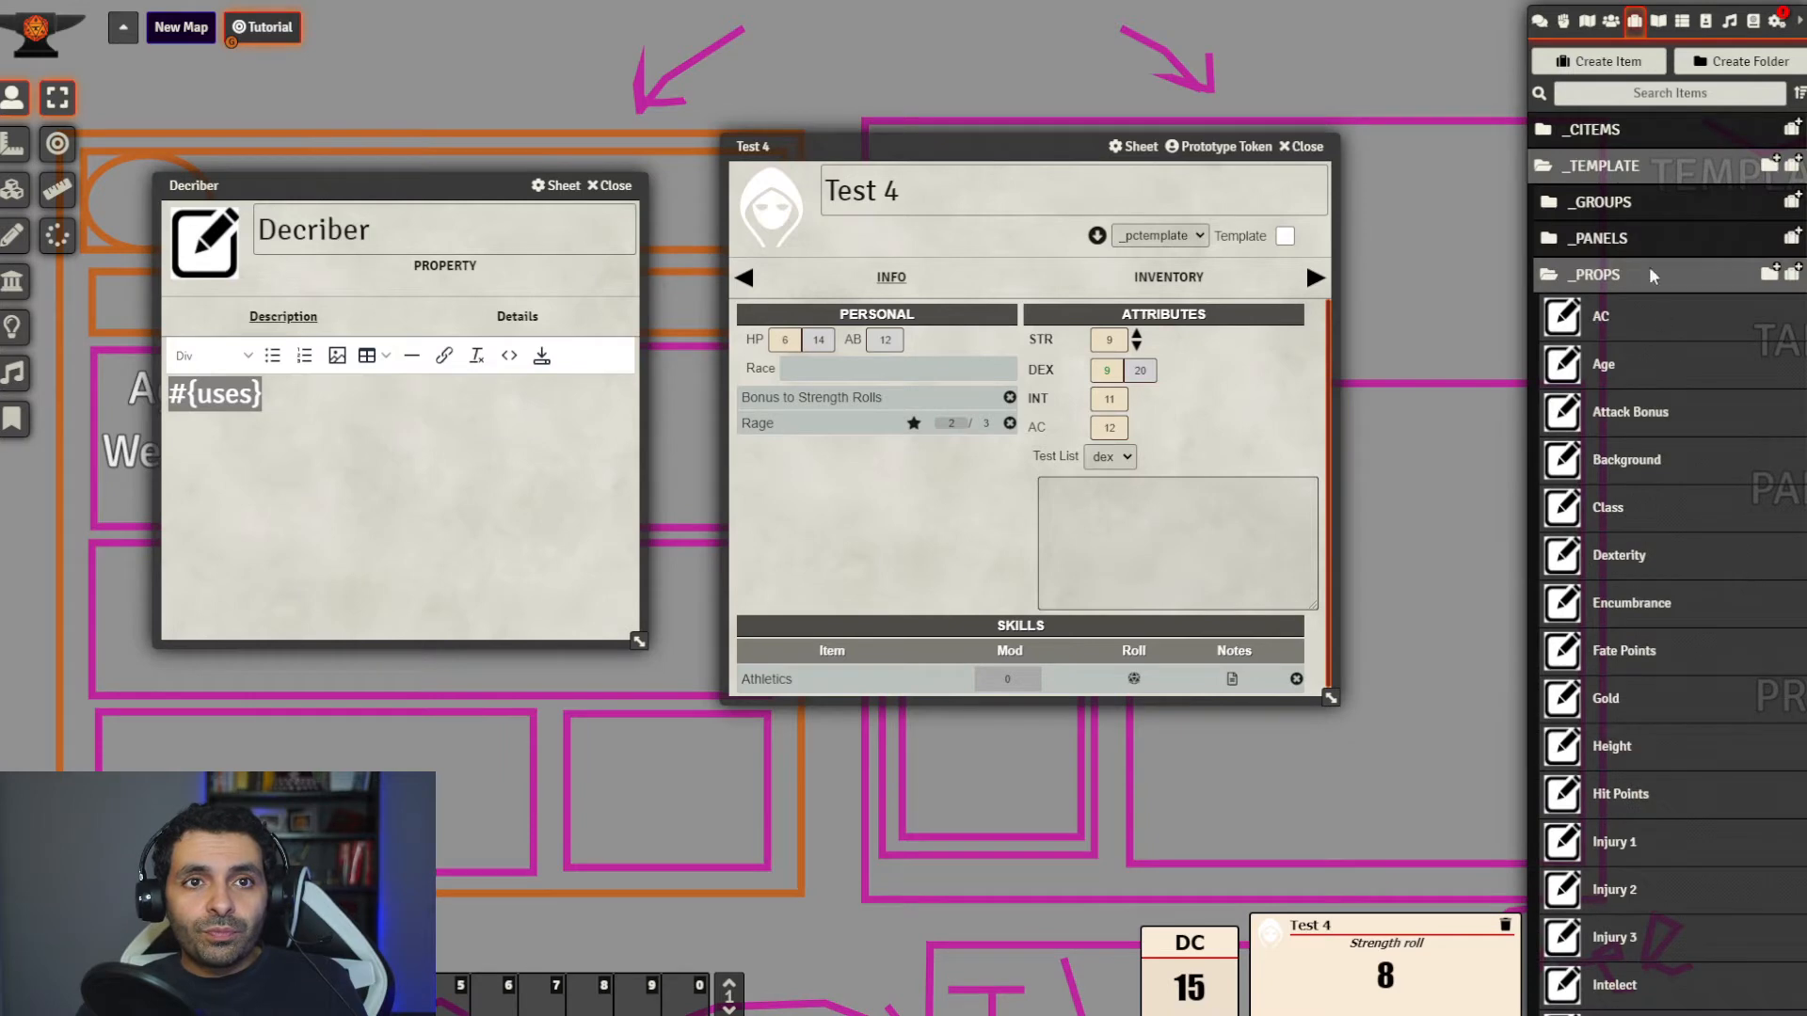
{"action": "left_click", "coordinate": [1617, 134]}
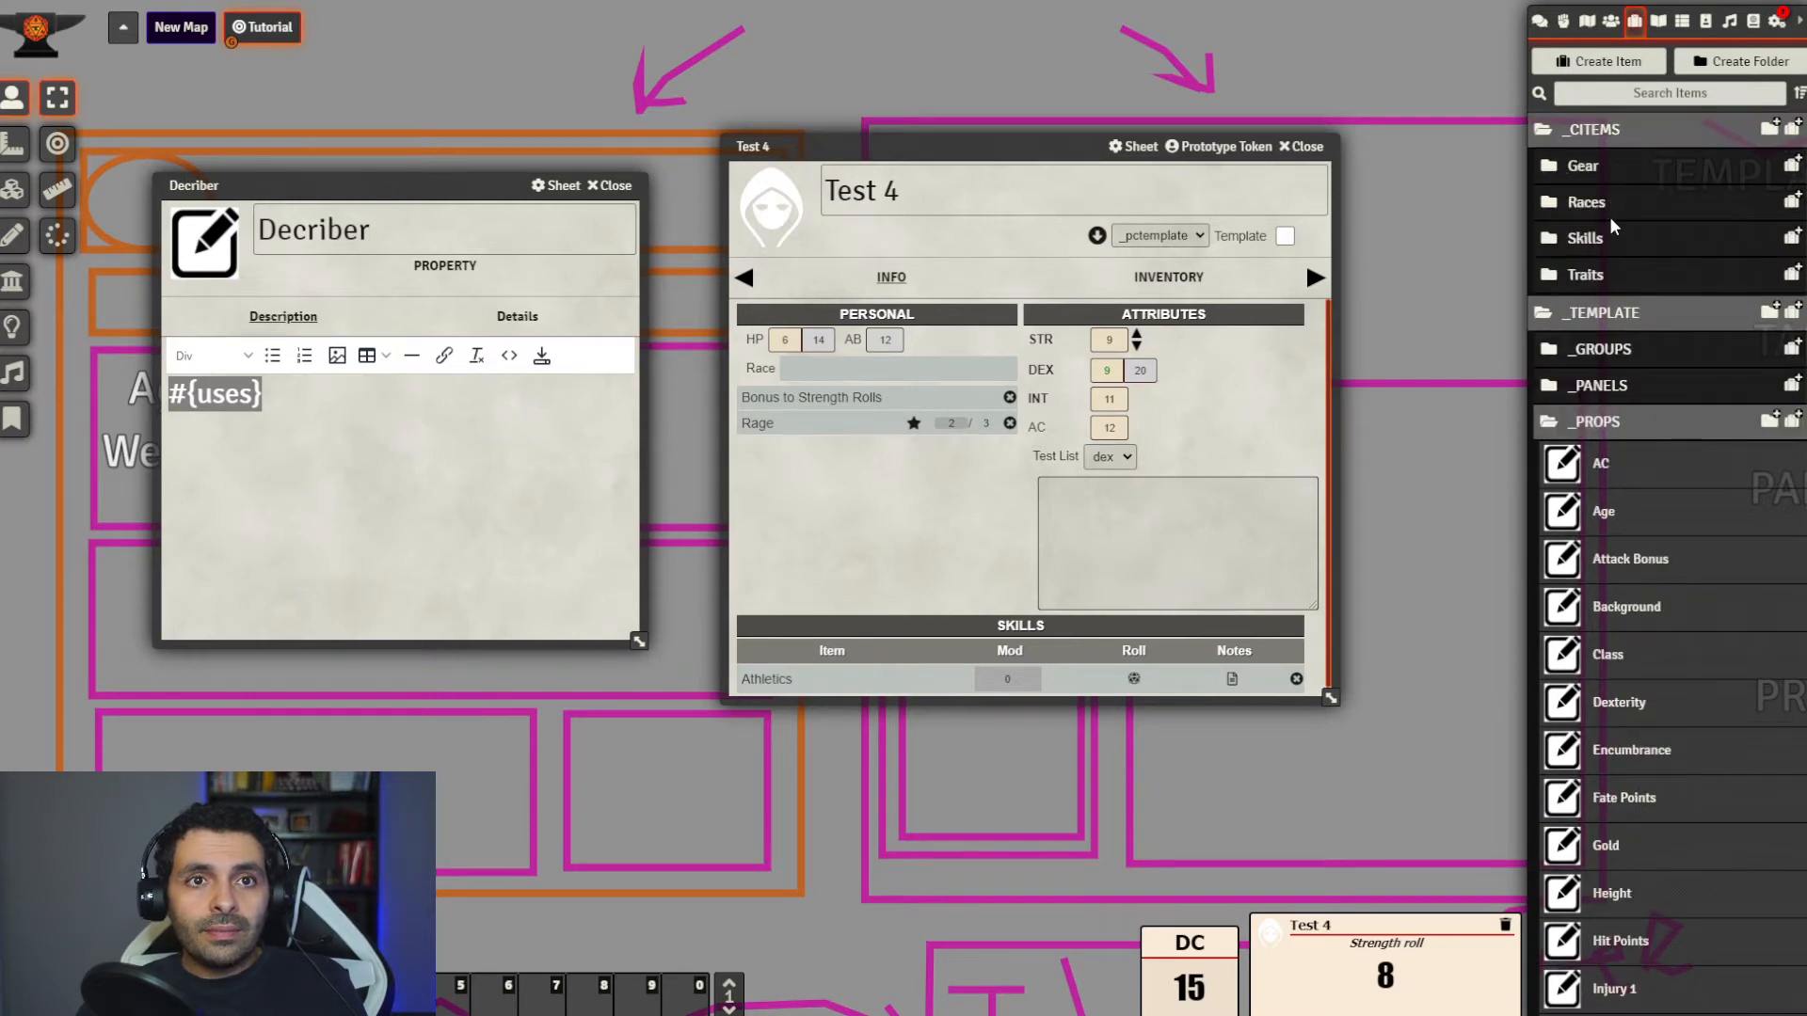
{"action": "left_click", "coordinate": [1610, 274]}
{"action": "left_click", "coordinate": [1609, 414]}
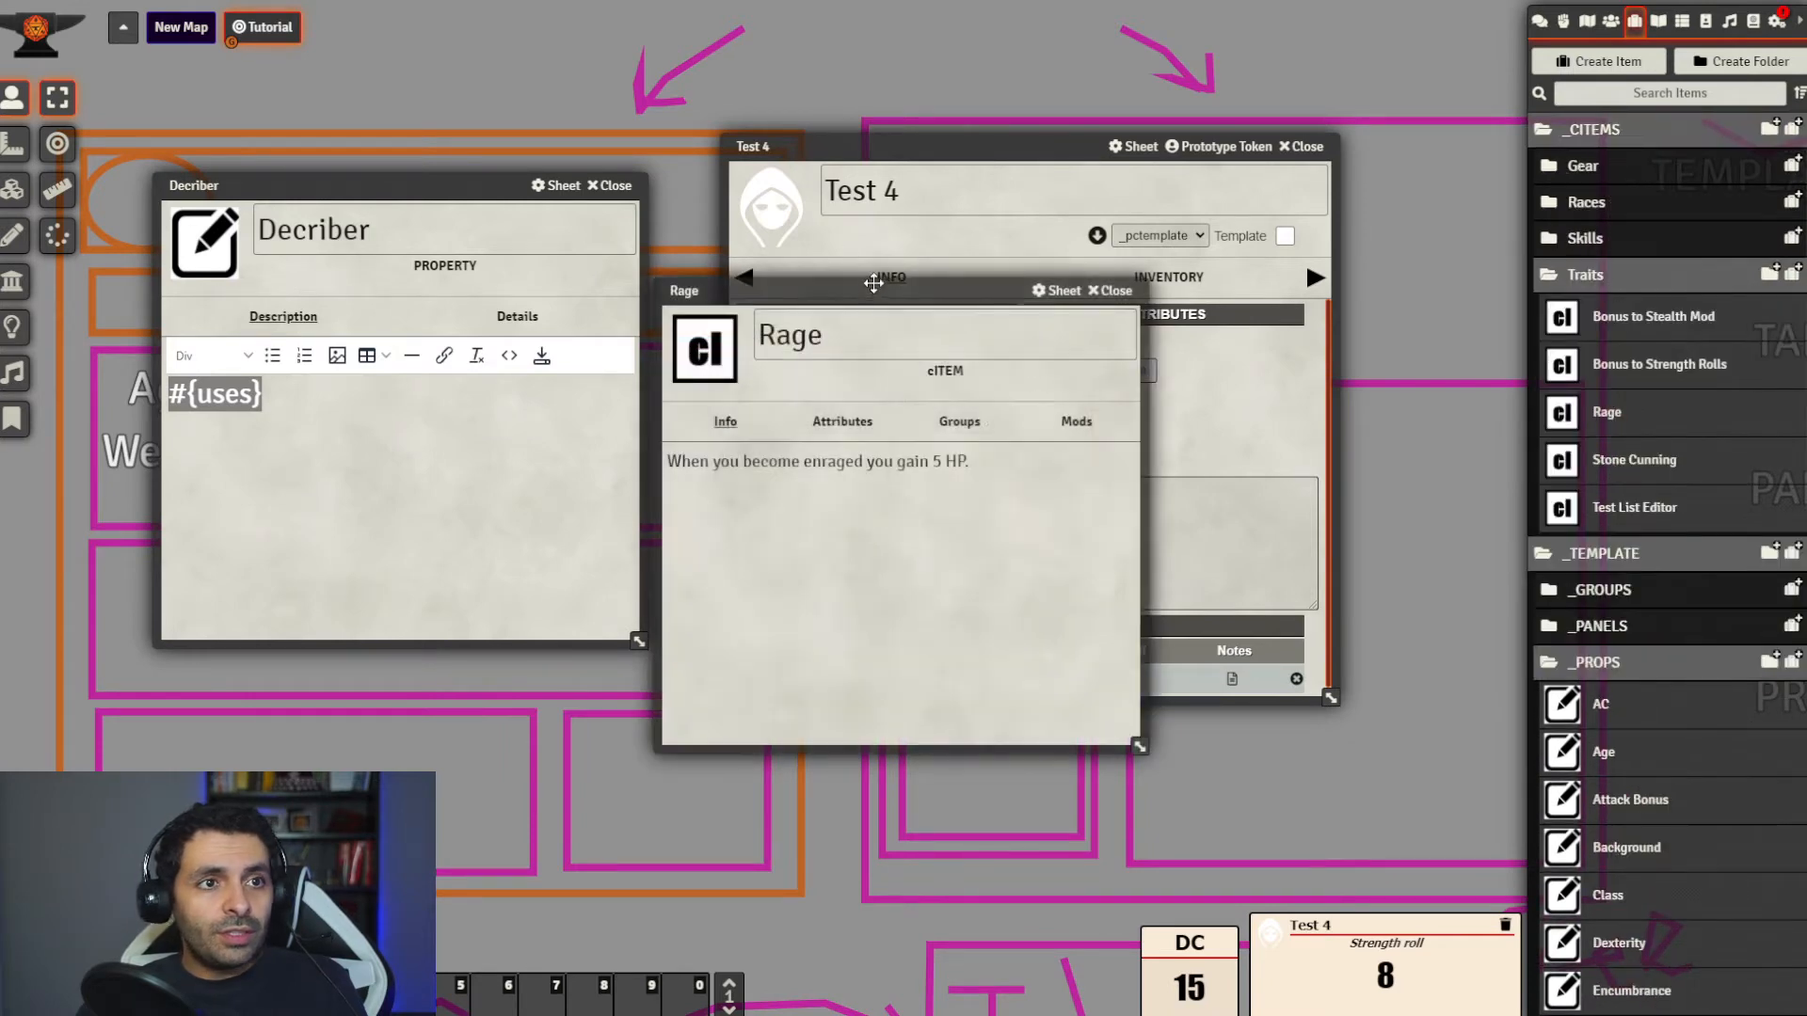
Paste #{uses} as the roll formula in Rage's mod settings and close the item
{"action": "left_click_drag", "start_coordinate": [867, 284], "coordinate": [560, 505]}
{"action": "left_click", "coordinate": [670, 637]}
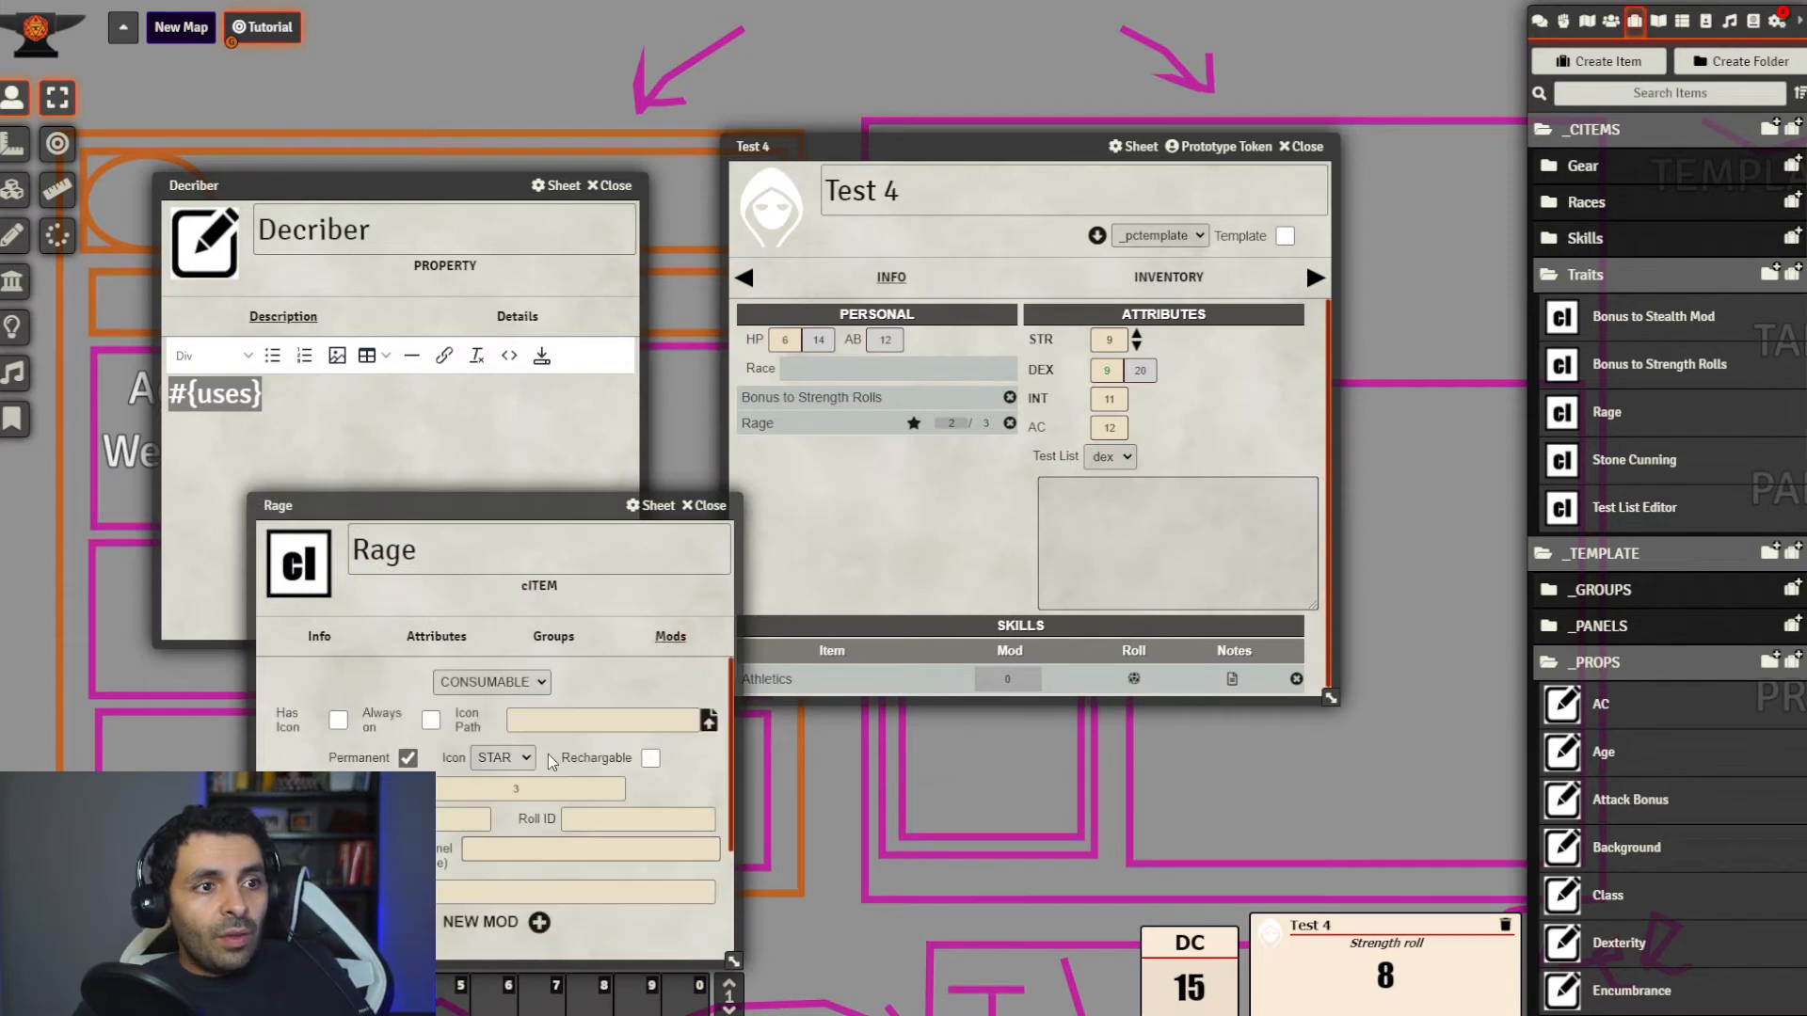
{"action": "scroll", "coordinate": [503, 794], "scroll_direction": "down", "scroll_amount": 1}
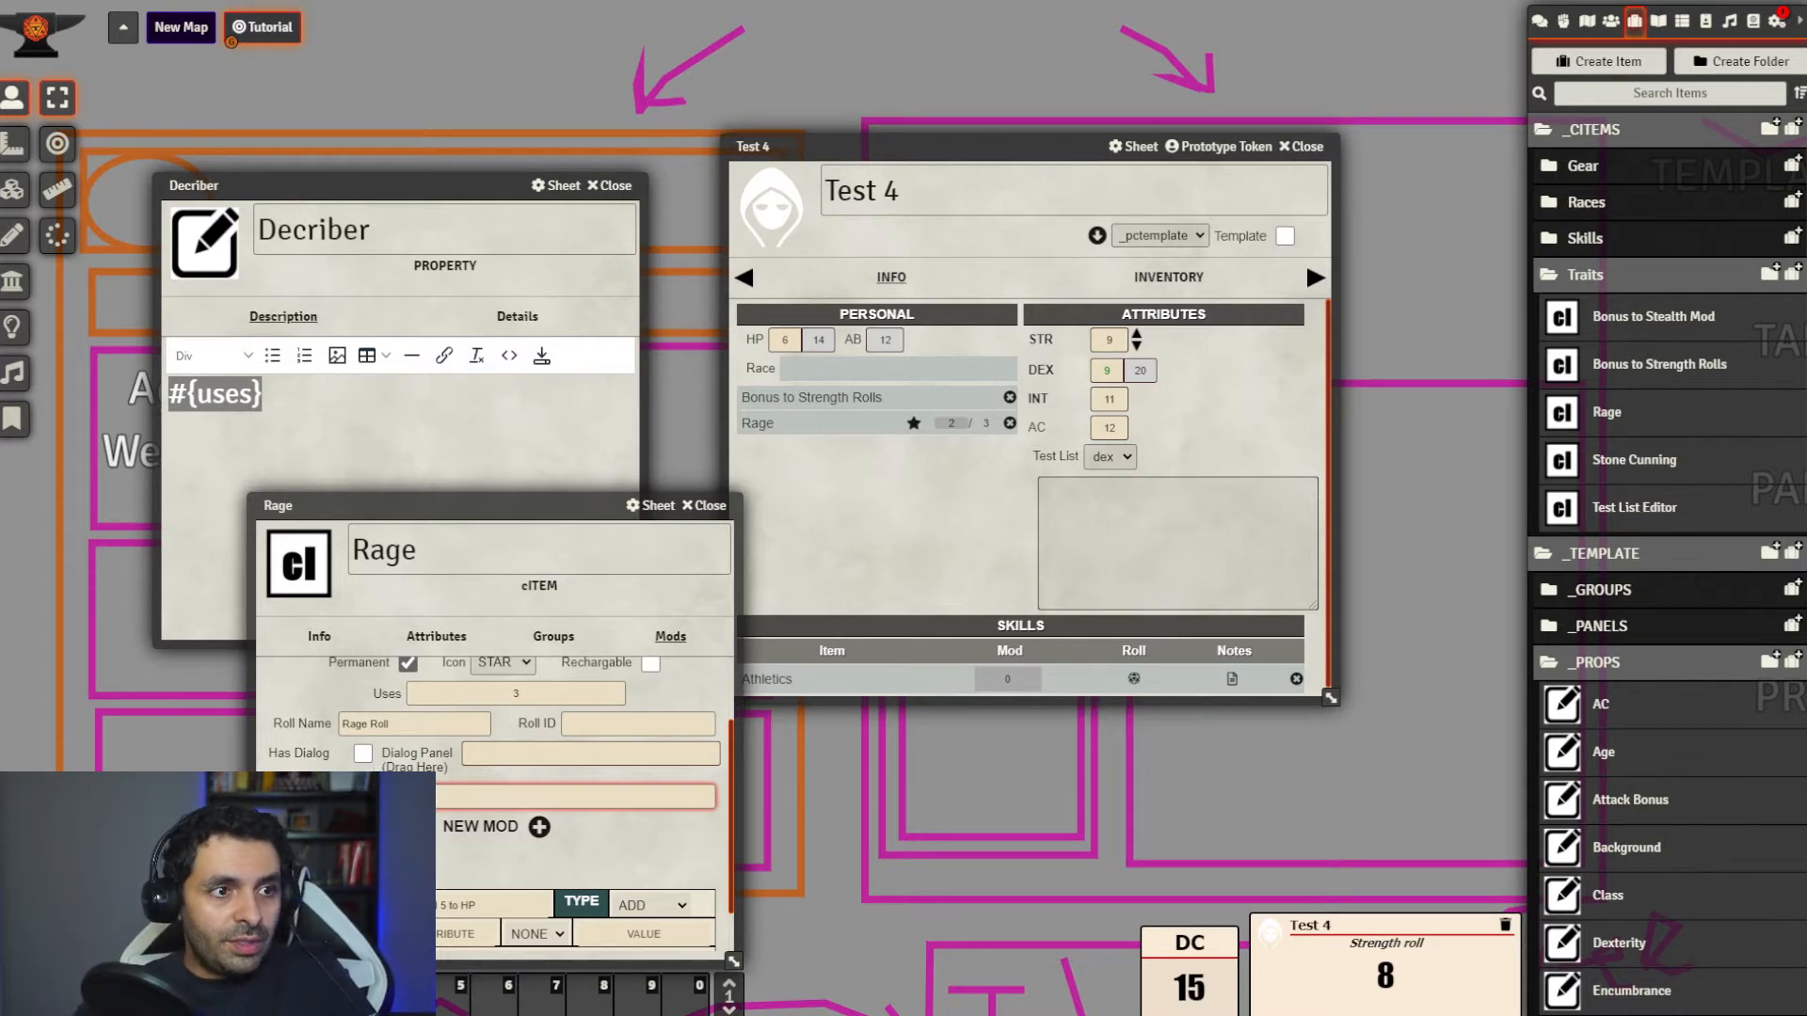
{"action": "key", "text": "ctrl+v"}
{"action": "left_click_drag", "start_coordinate": [399, 510], "coordinate": [1104, 474]}
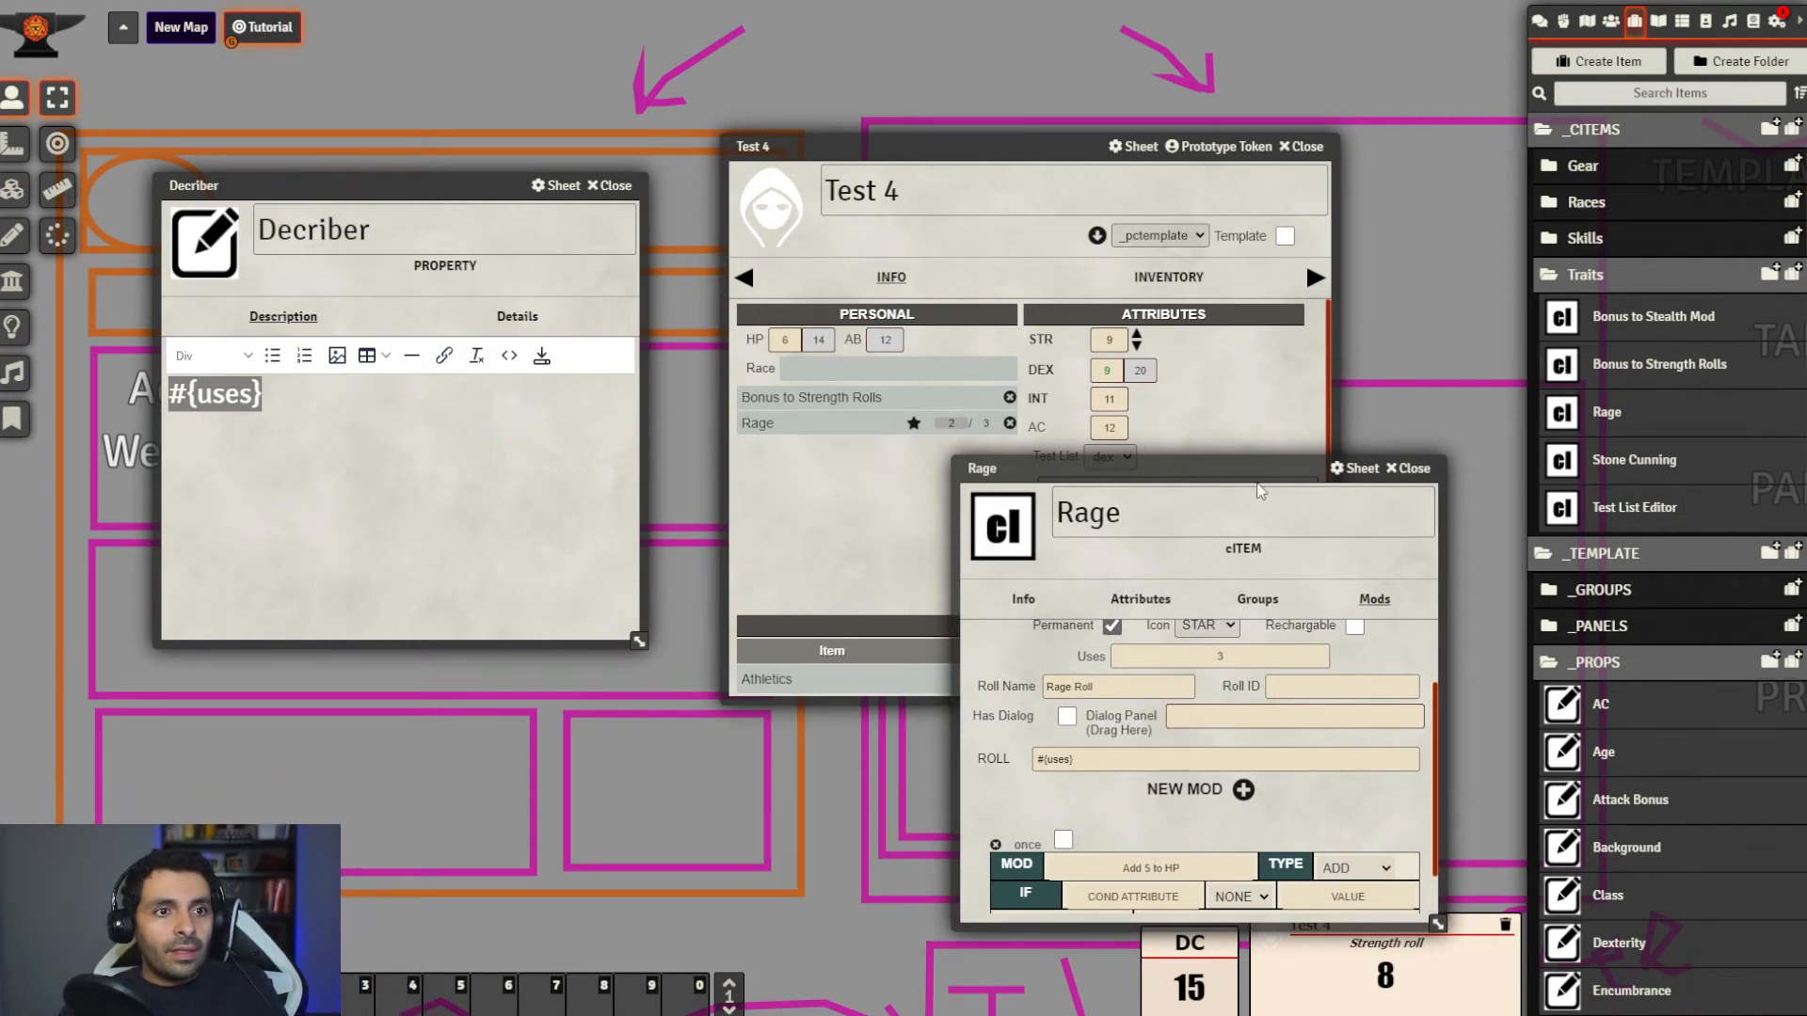
{"action": "left_click_drag", "start_coordinate": [1257, 473], "coordinate": [819, 513]}
{"action": "left_click", "coordinate": [974, 511]}
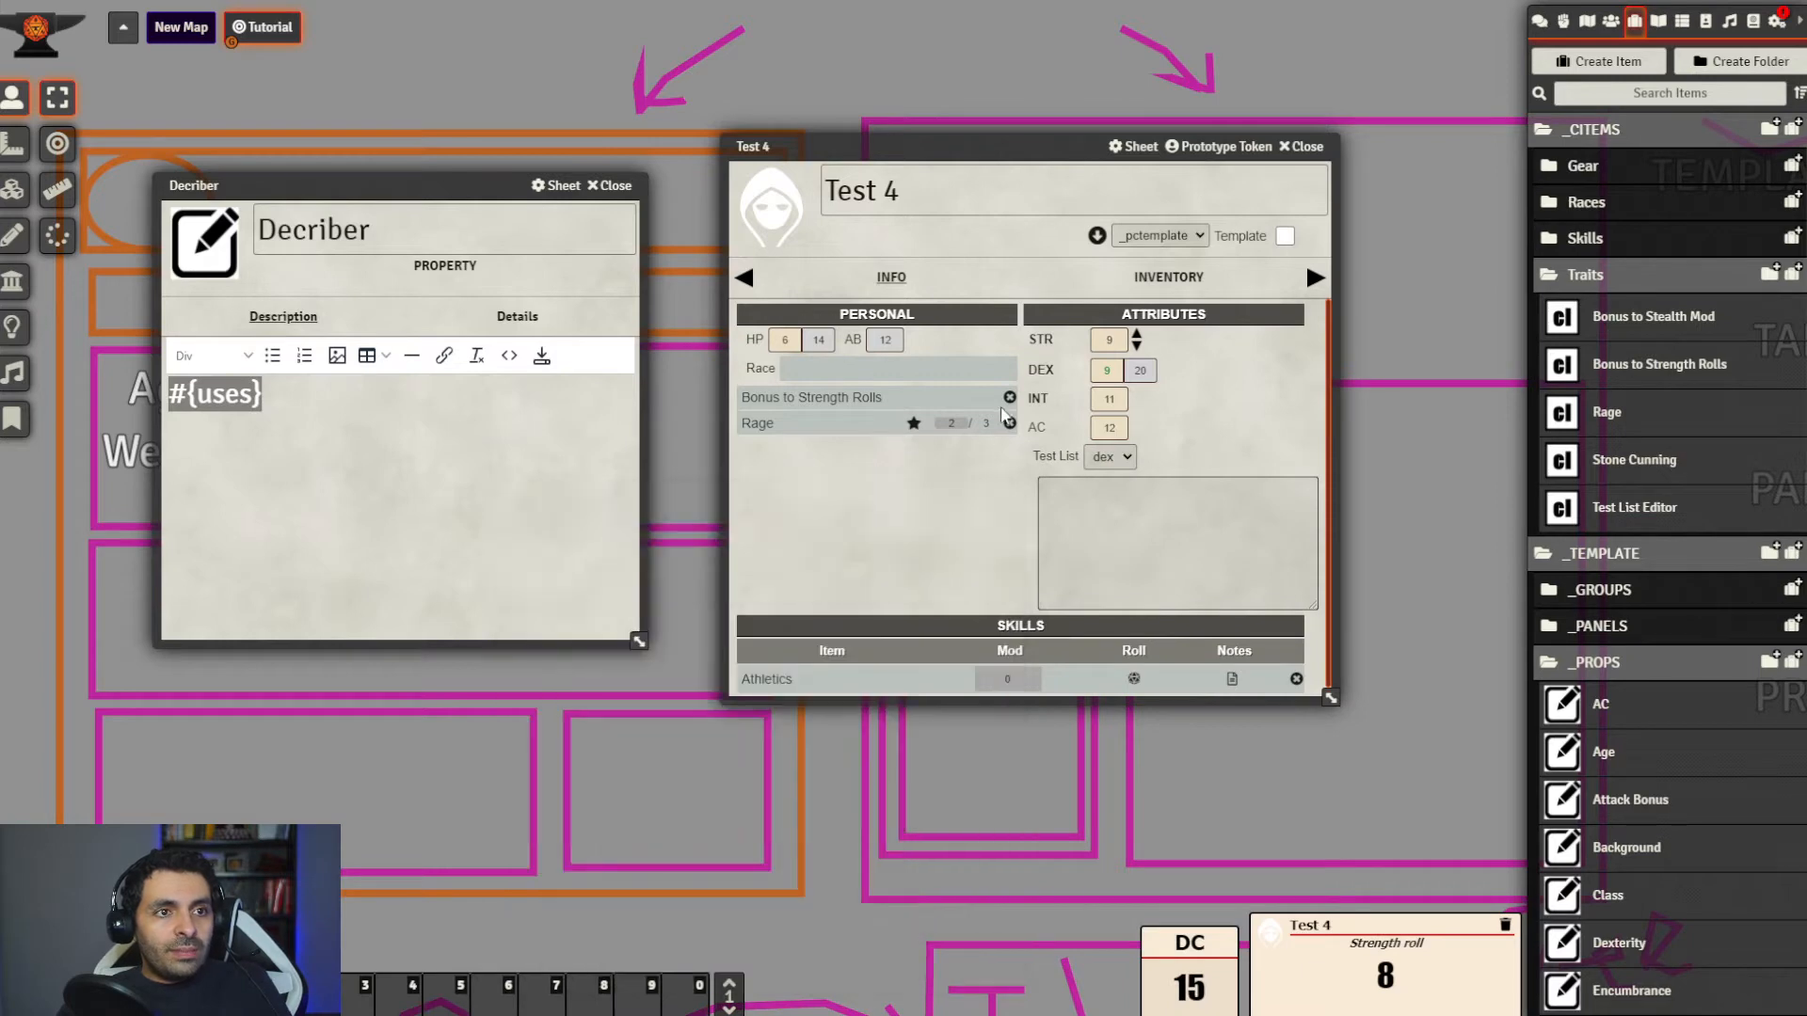
Replace Rage on the Test 4 sheet with a fresh copy from the Traits folder and use it twice
{"action": "left_click", "coordinate": [1010, 422]}
{"action": "left_click_drag", "start_coordinate": [1606, 412], "coordinate": [826, 495]}
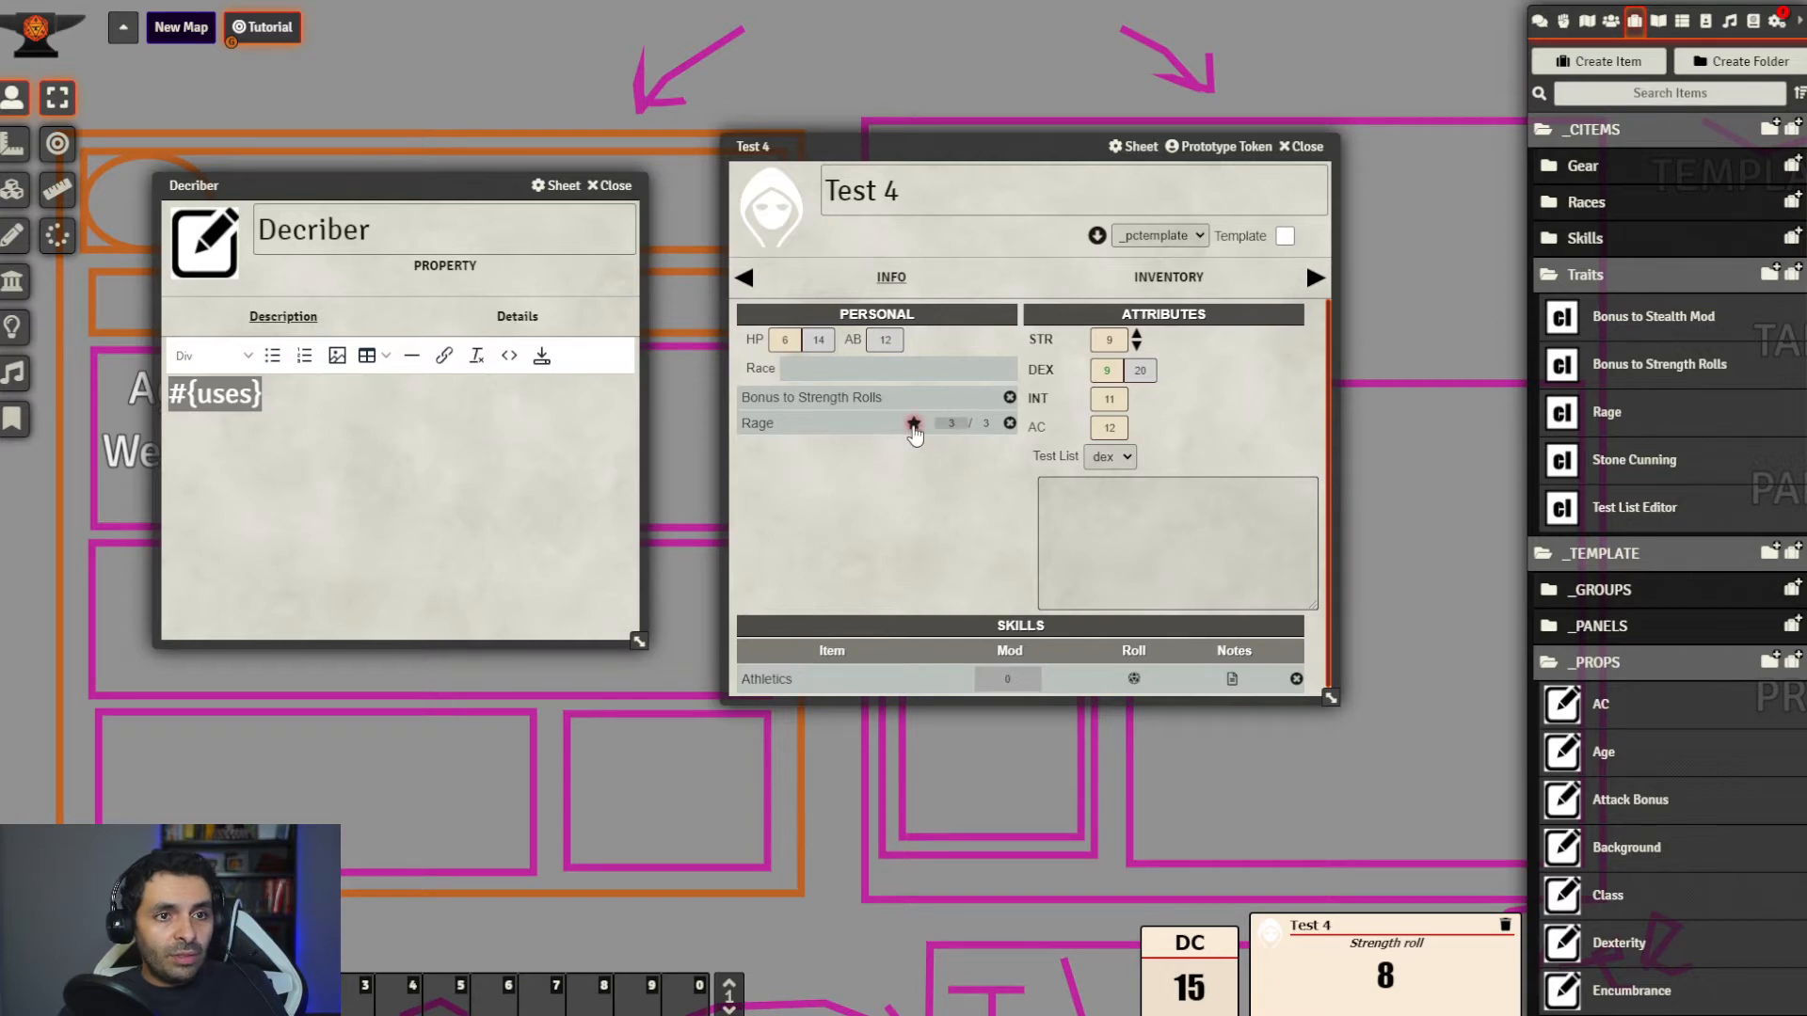
{"action": "left_click", "coordinate": [914, 424]}
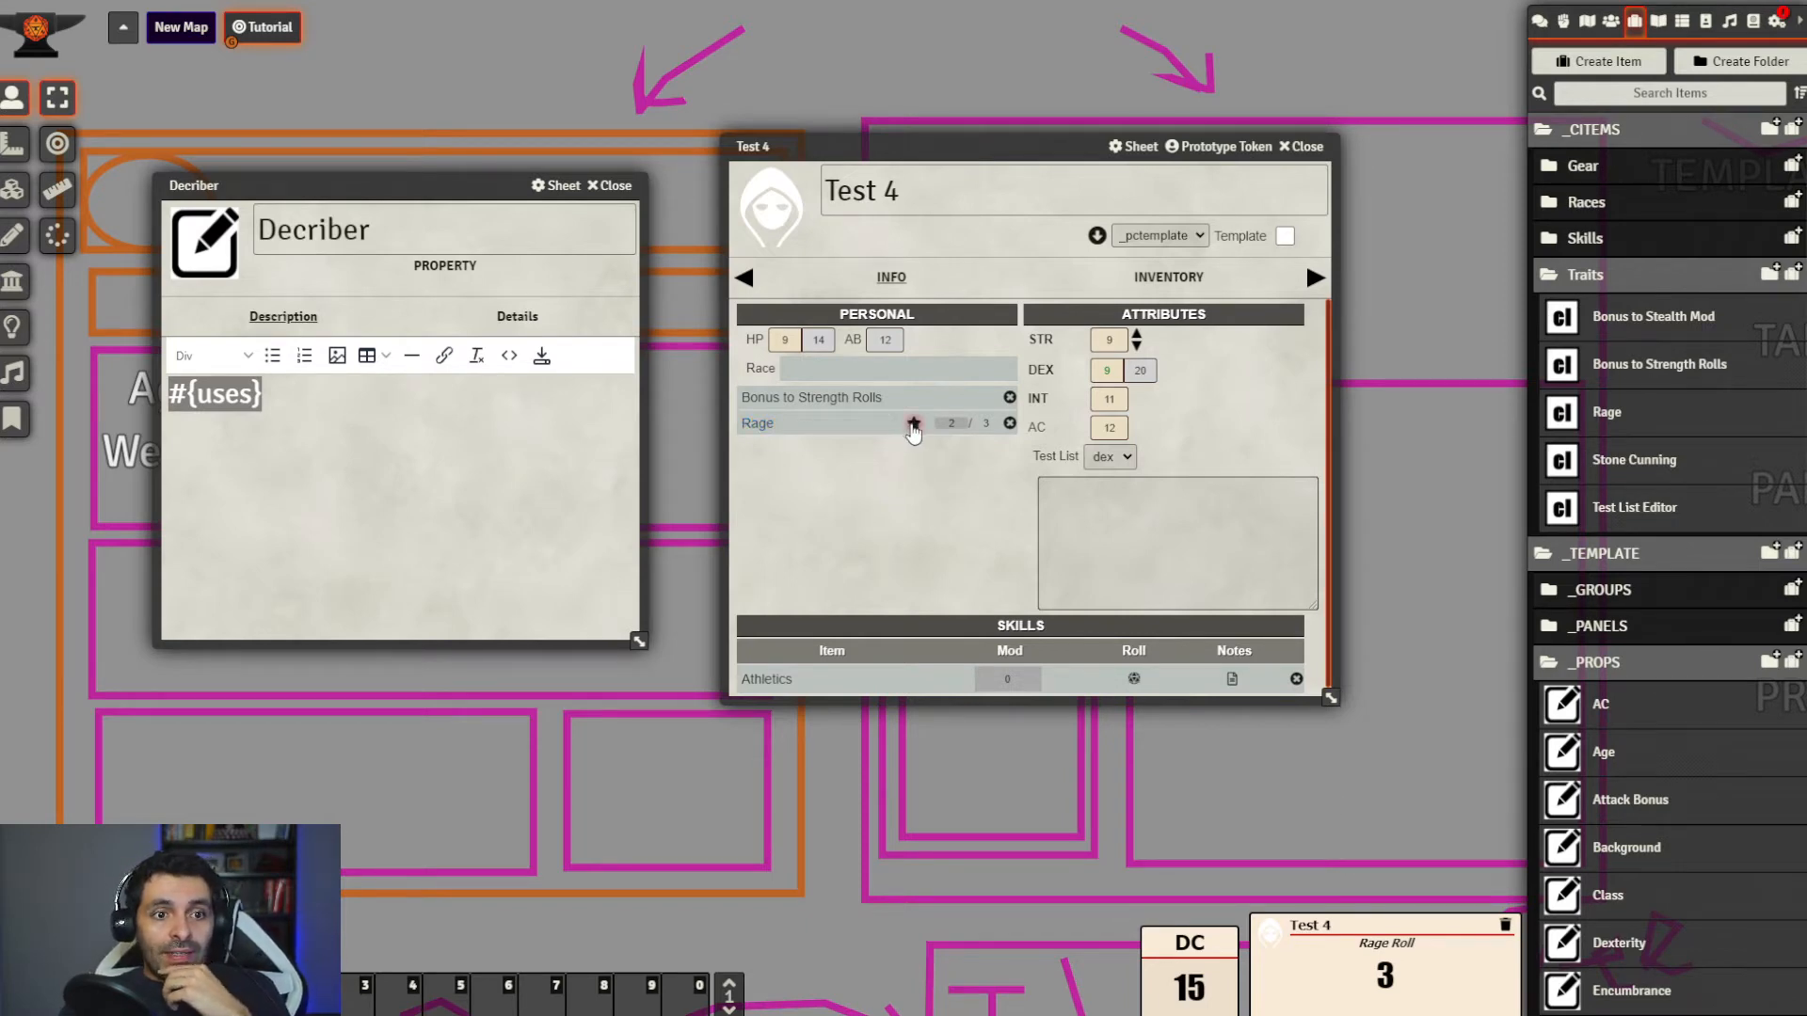
{"action": "left_click", "coordinate": [913, 424]}
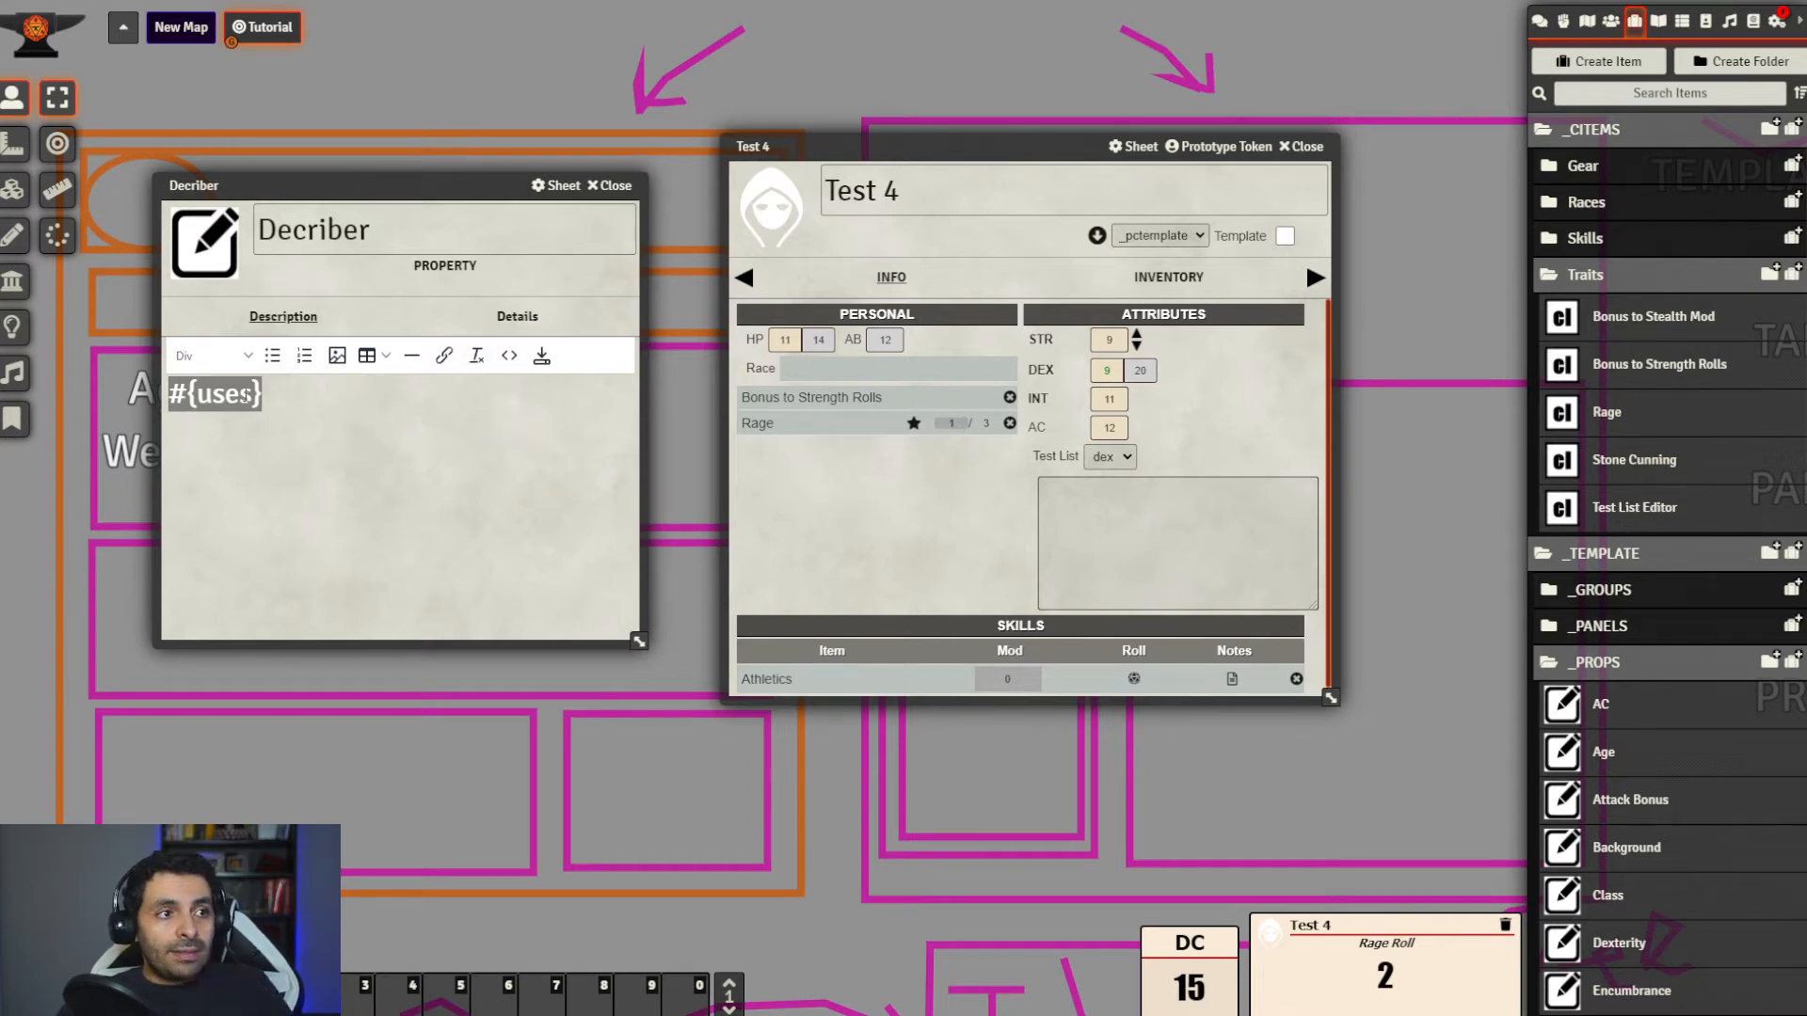
Change the tag in Decriber's description first to #{active} and finally to #{actor}
{"action": "left_click_drag", "start_coordinate": [252, 393], "coordinate": [199, 396]}
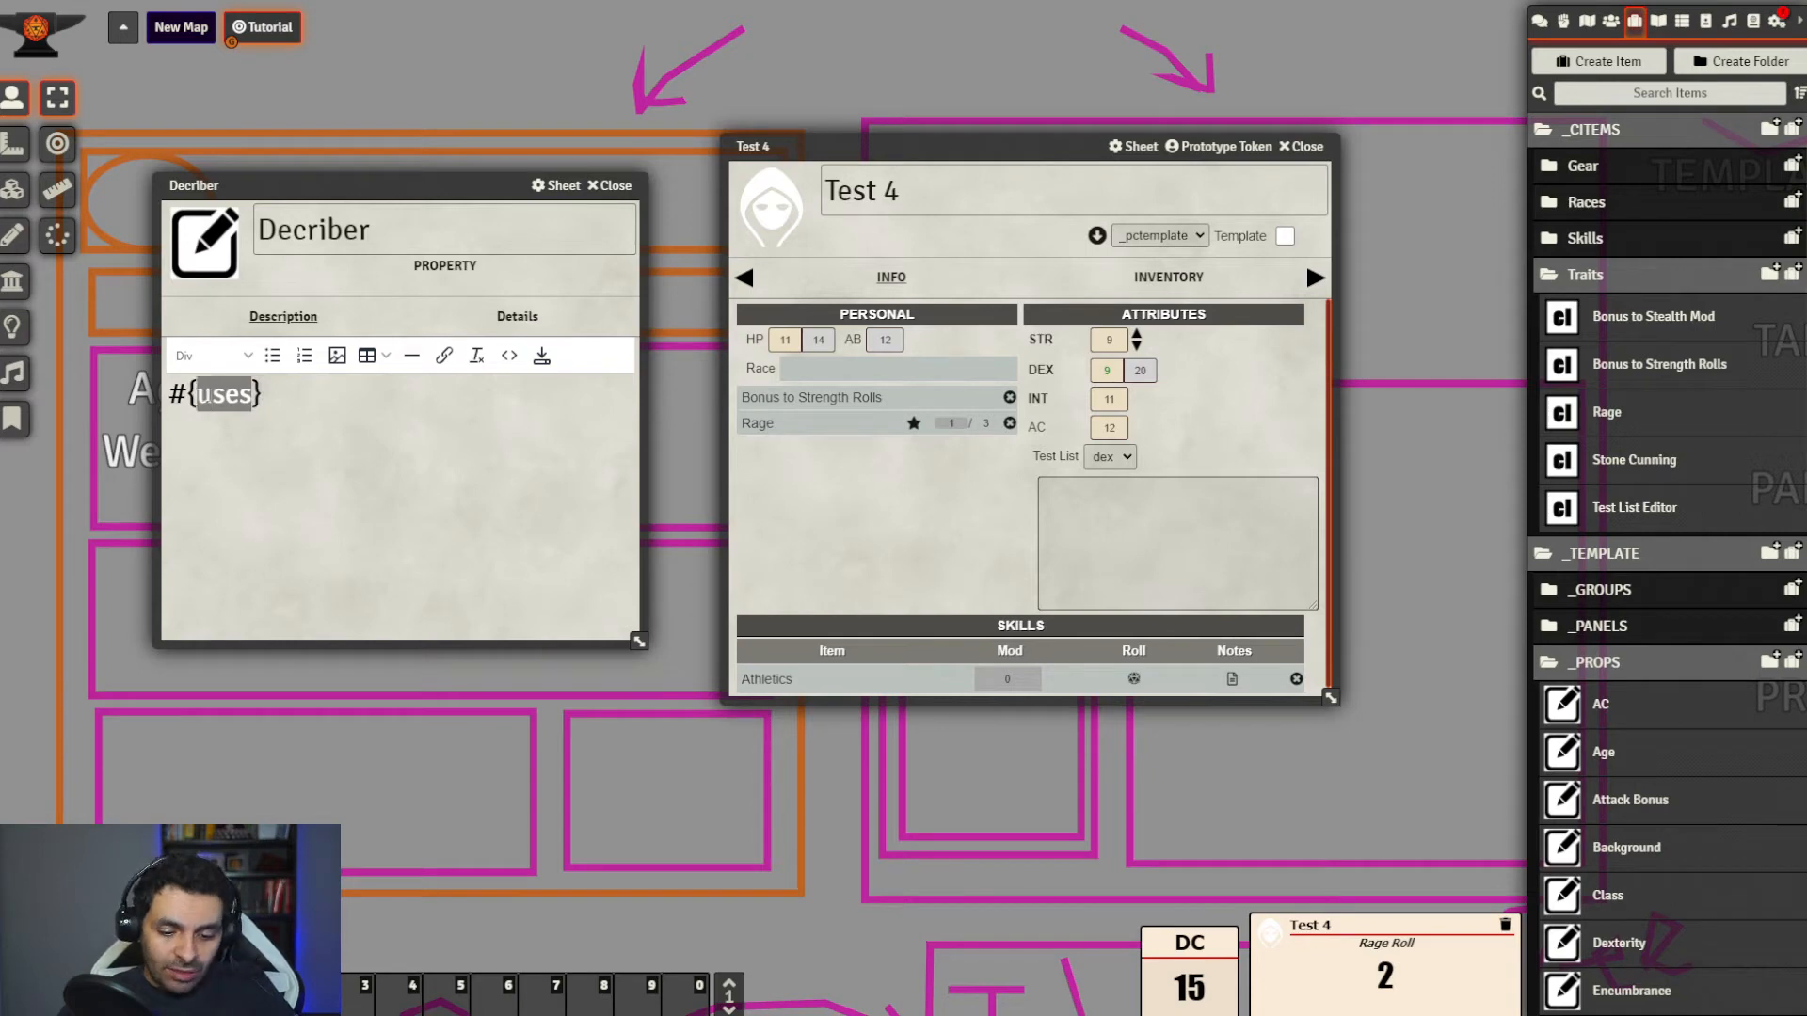
{"action": "type", "text": "active"}
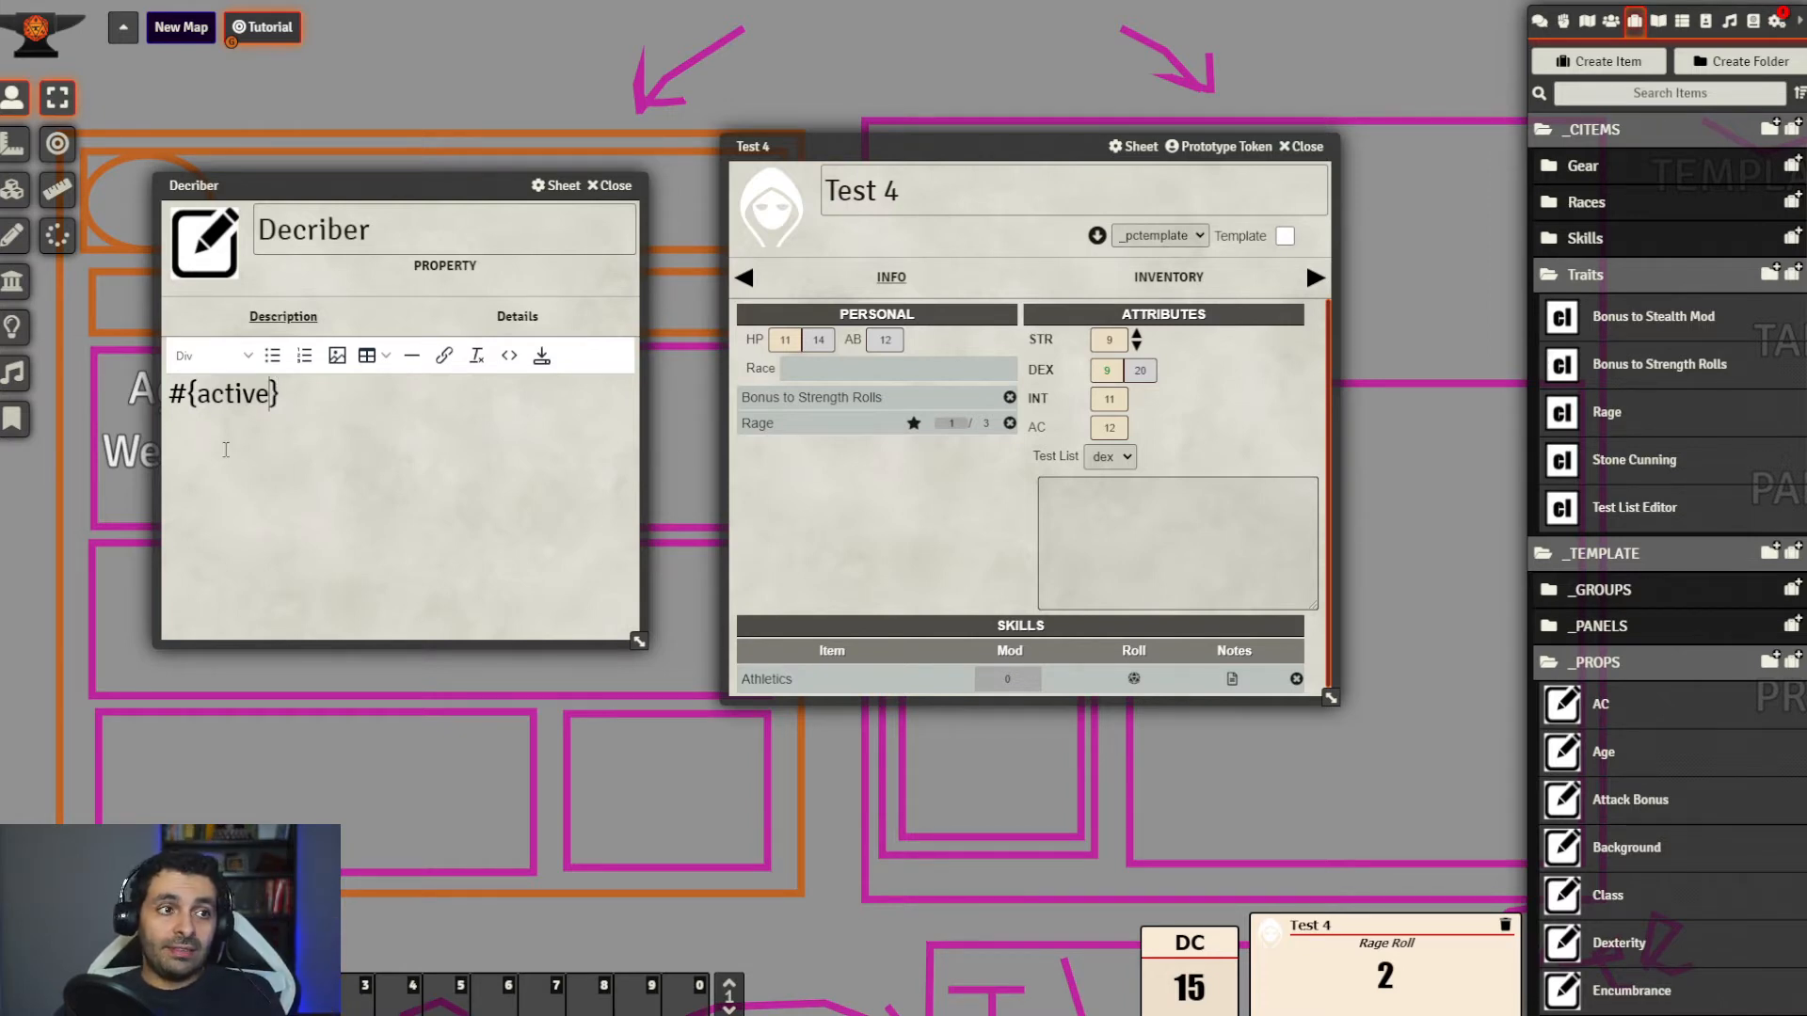
{"action": "key", "text": "ctrl+a"}
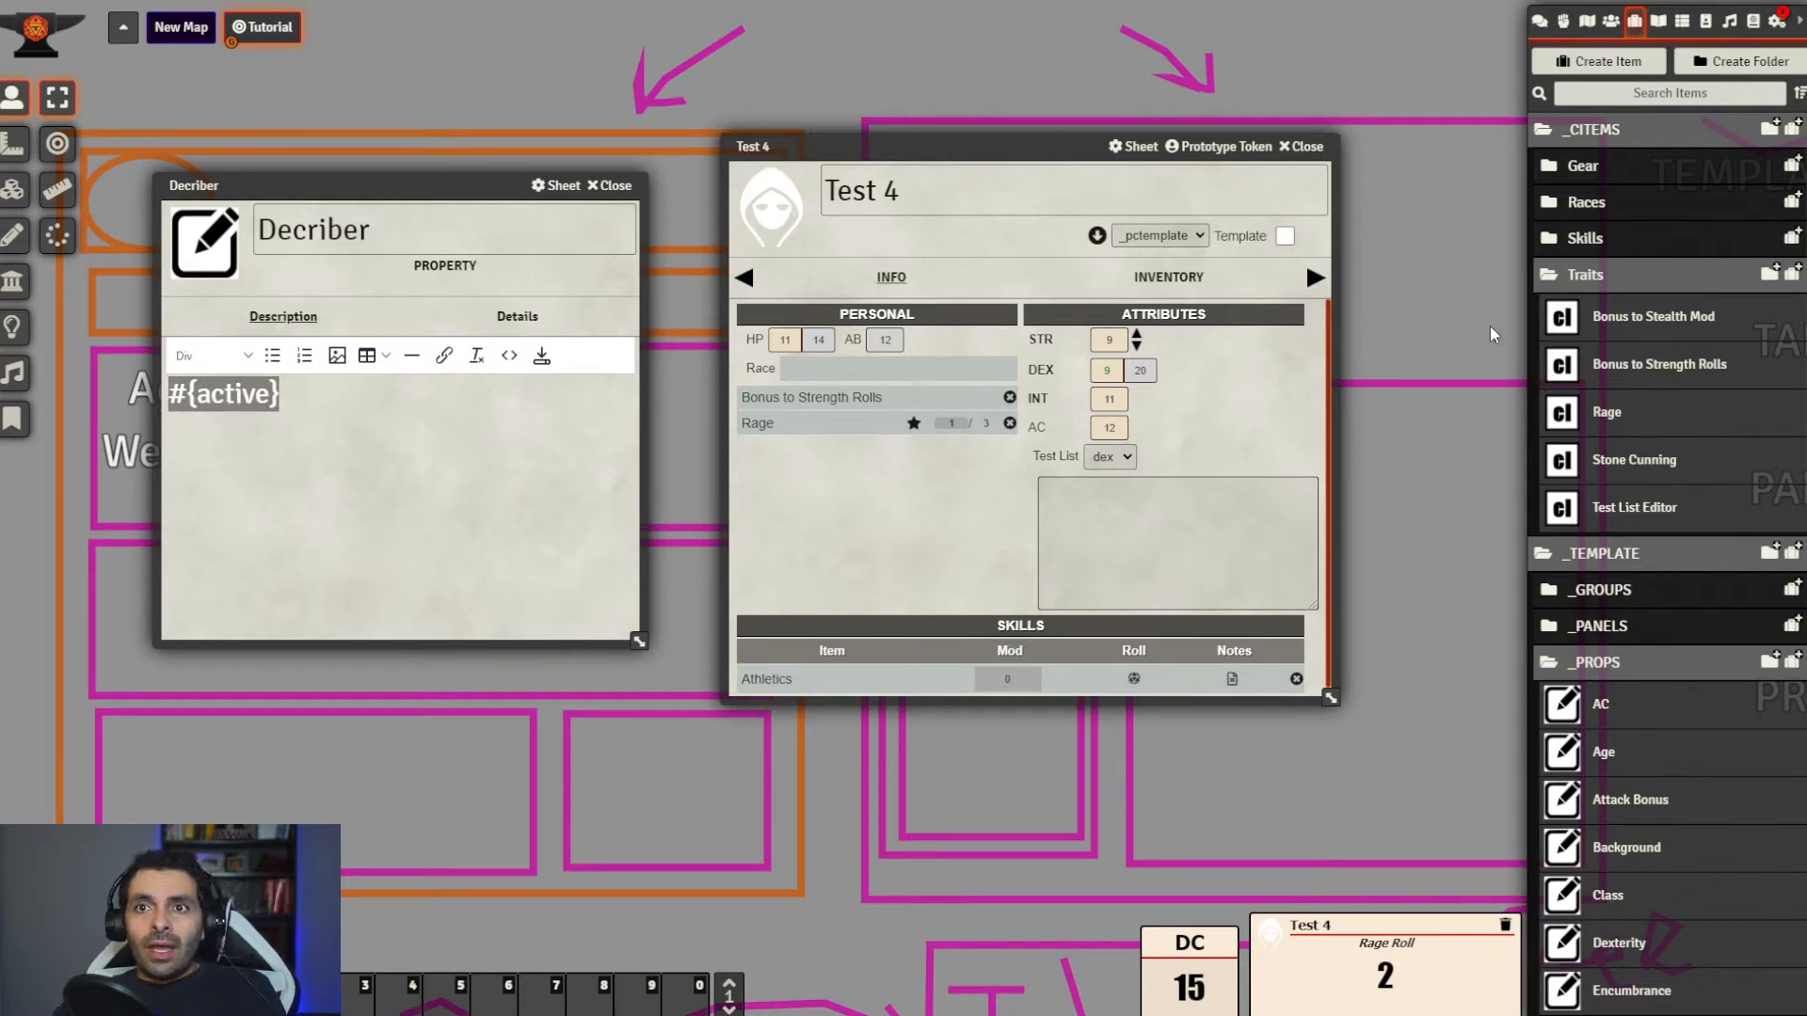
{"action": "left_click", "coordinate": [198, 394]}
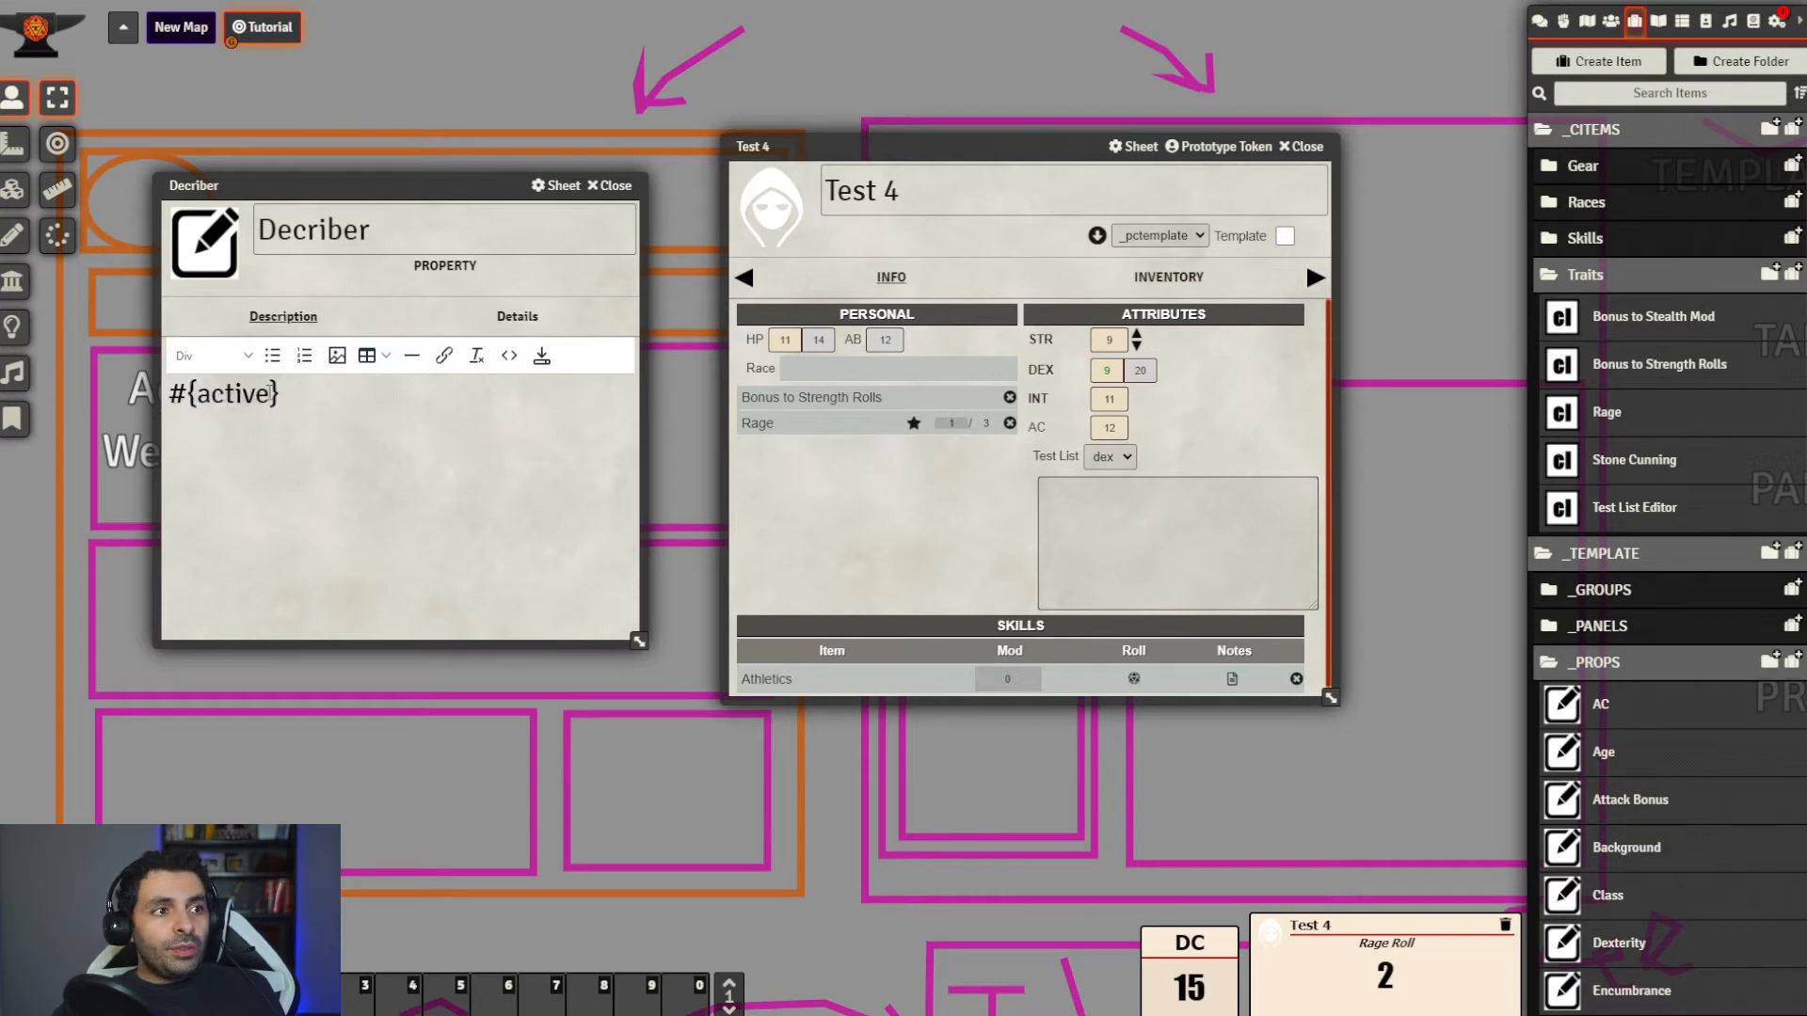
{"action": "left_click_drag", "start_coordinate": [270, 393], "coordinate": [239, 389]}
{"action": "type", "text": "or"}
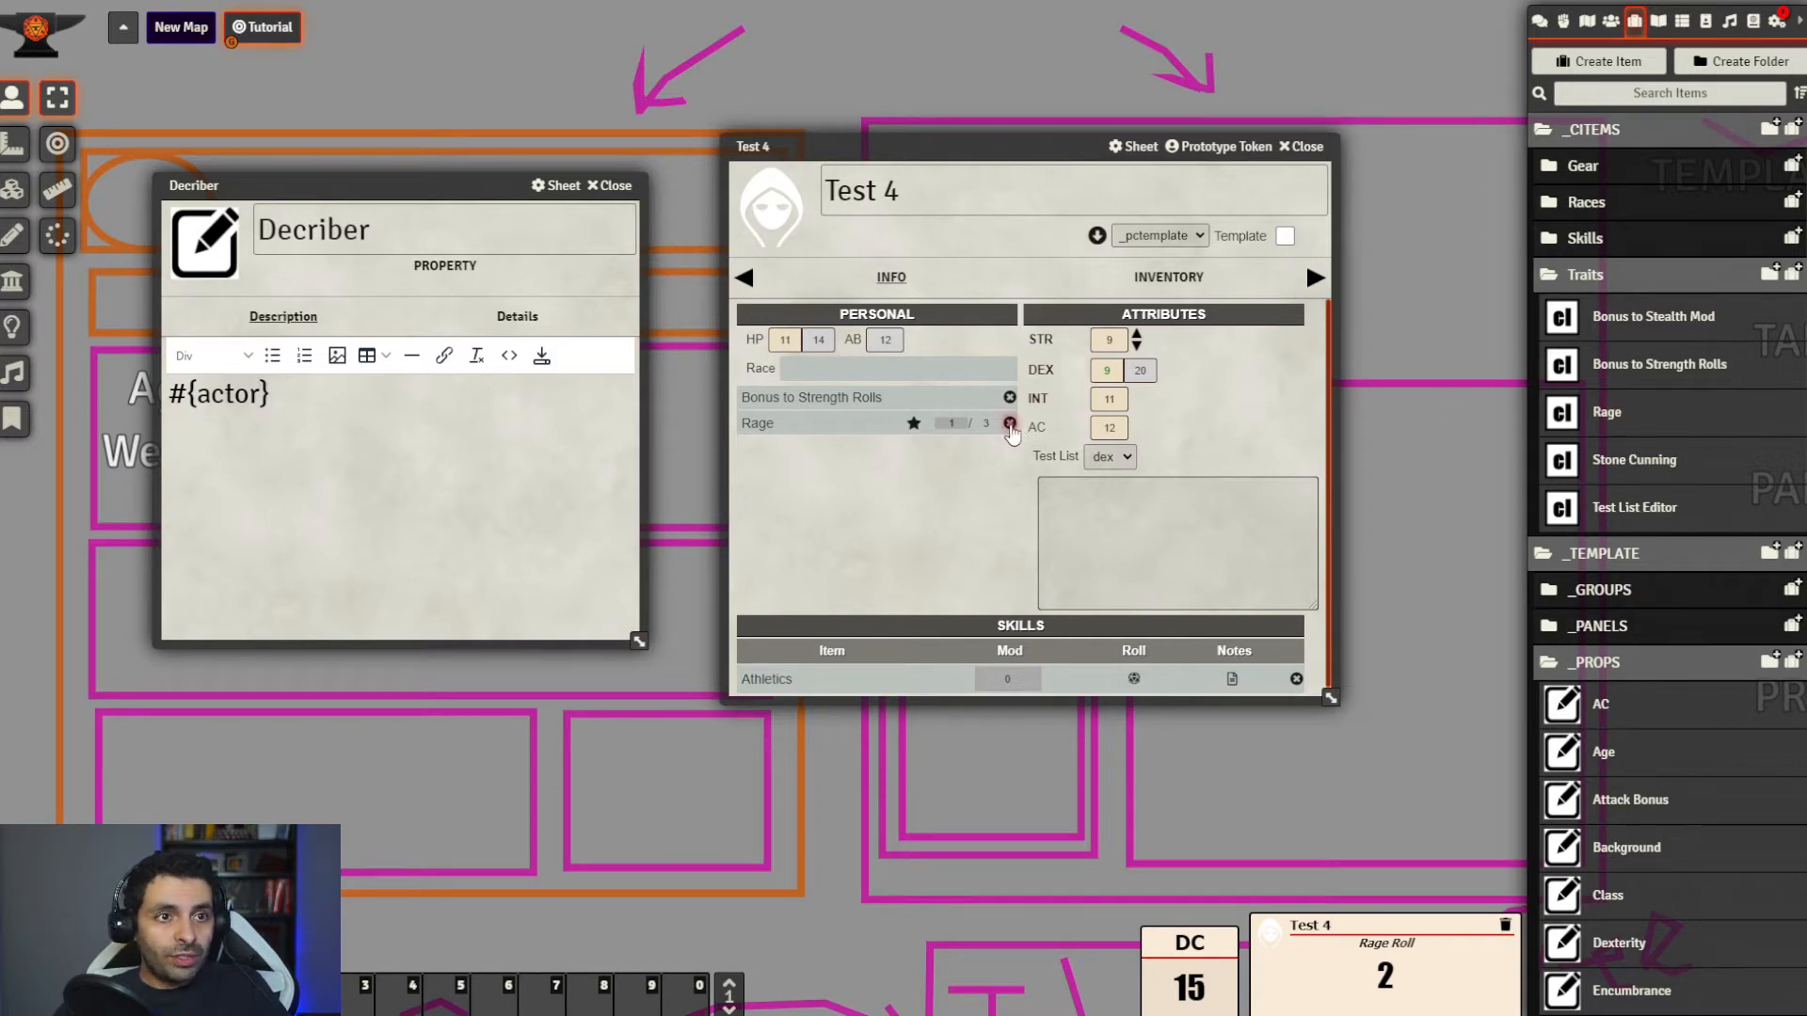
Remove Rage from the Test 4 sheet and set the Rage cItem's roll formula to #{actor}
{"action": "left_click", "coordinate": [1009, 423]}
{"action": "left_click", "coordinate": [1607, 414]}
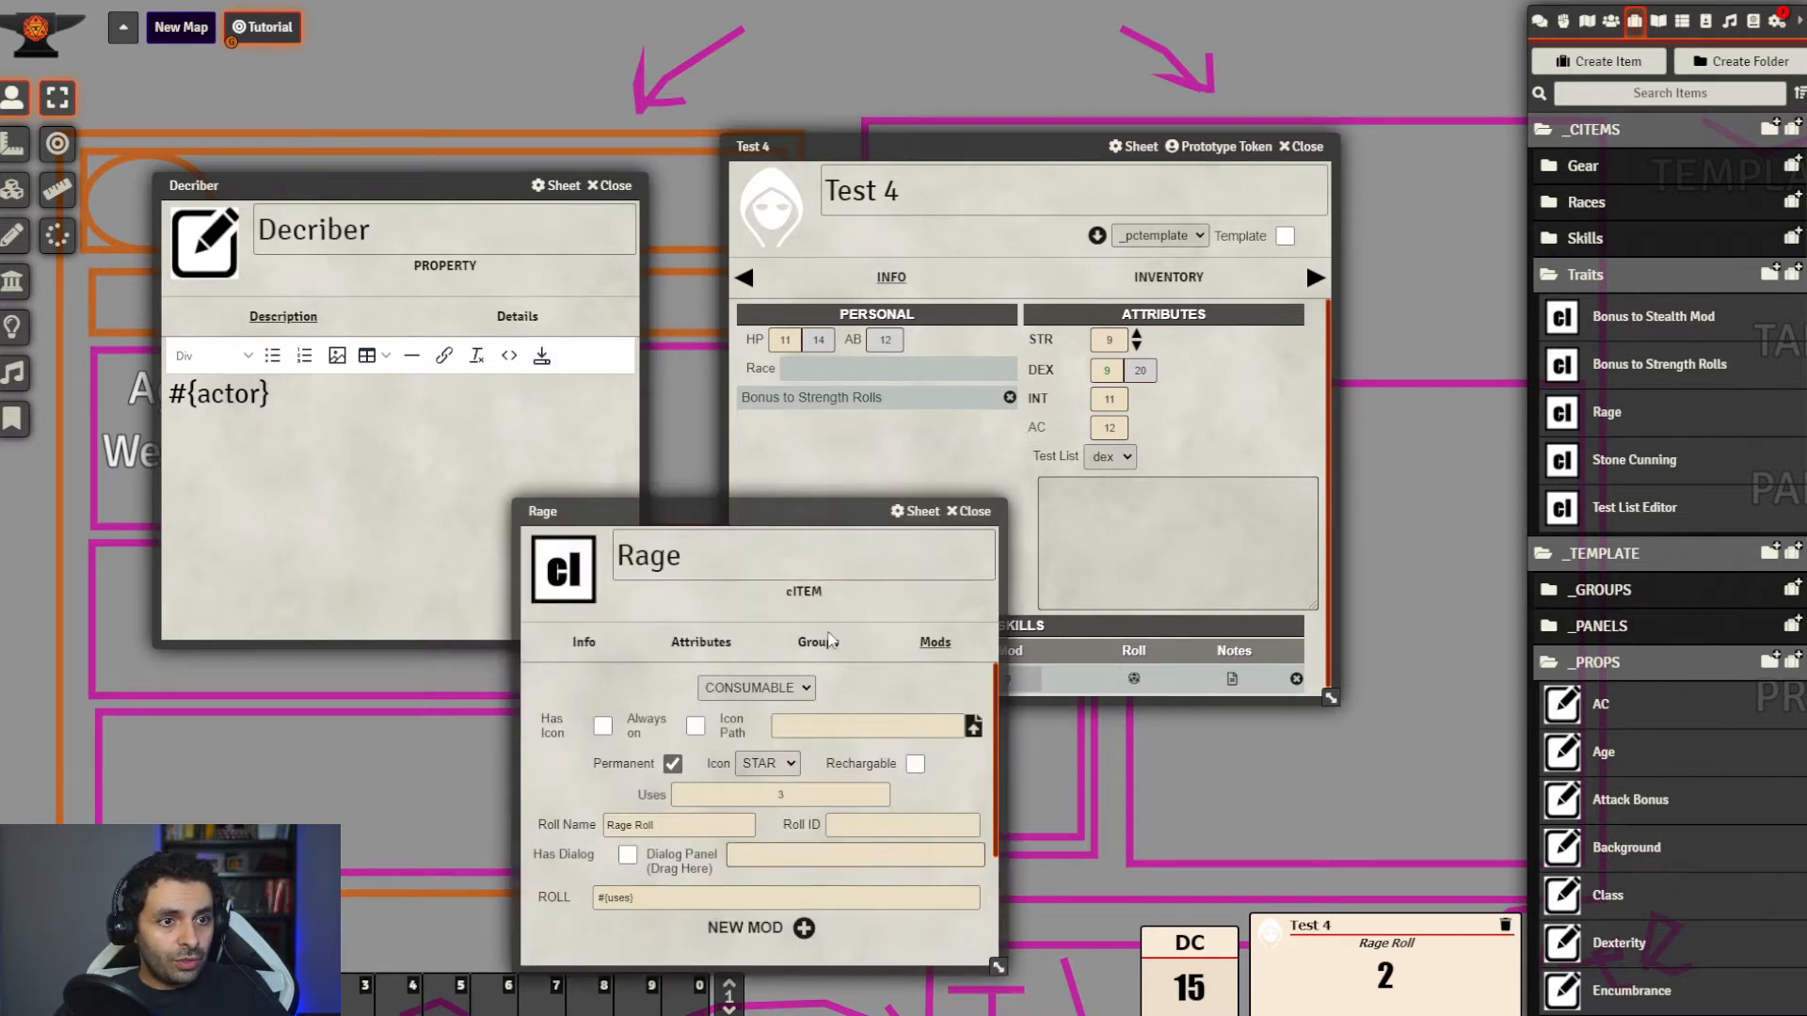
{"action": "left_click_drag", "start_coordinate": [799, 516], "coordinate": [968, 351]}
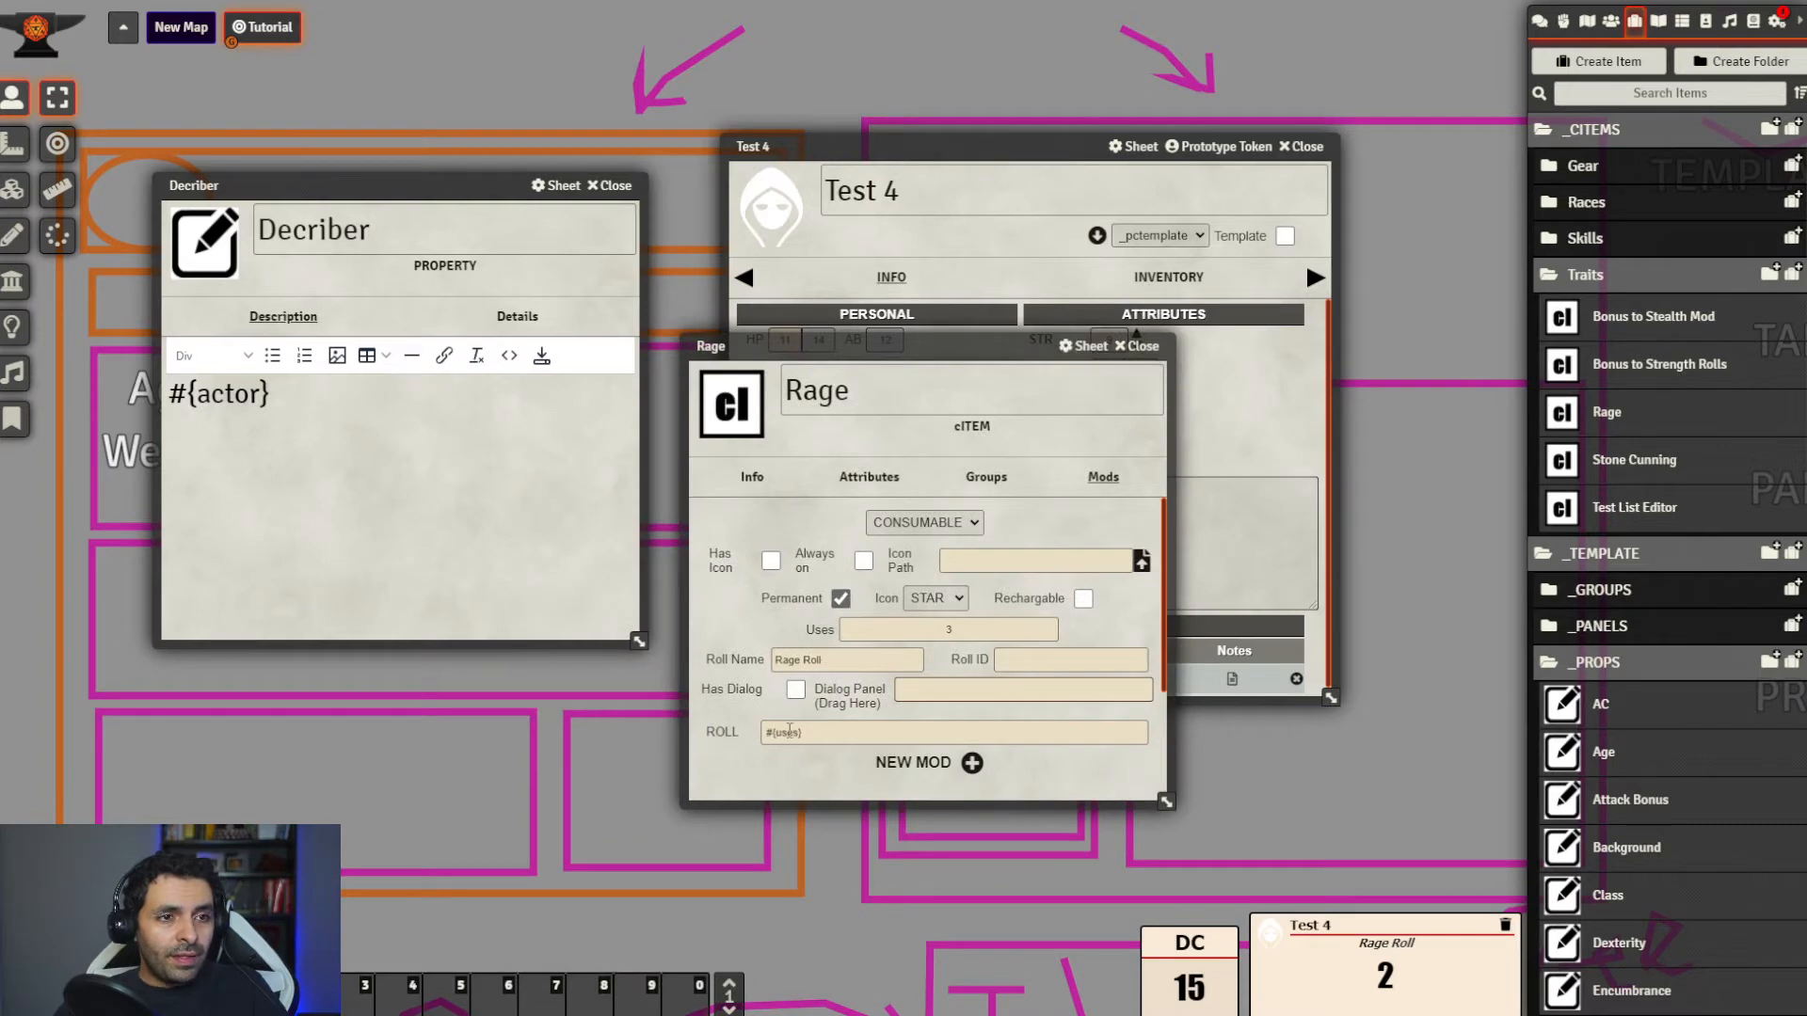
{"action": "double_click", "coordinate": [789, 731]}
{"action": "type", "text": "actor"}
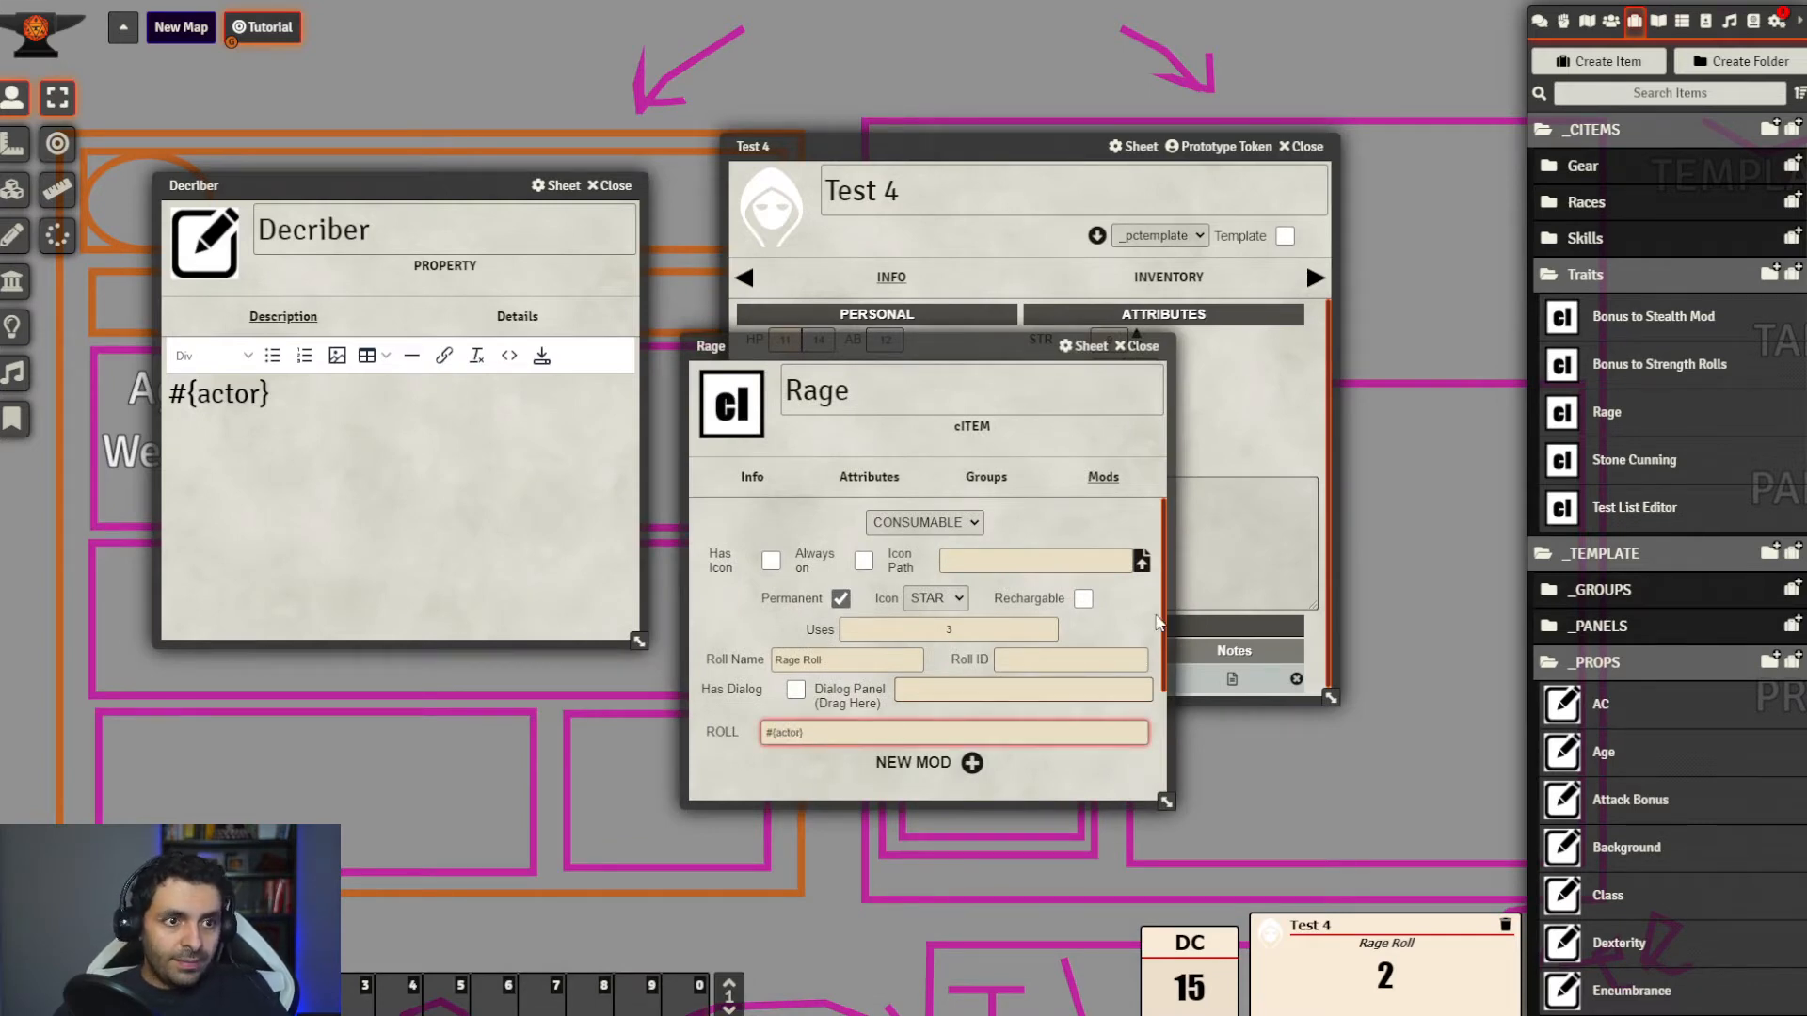
{"action": "left_click", "coordinate": [1140, 345]}
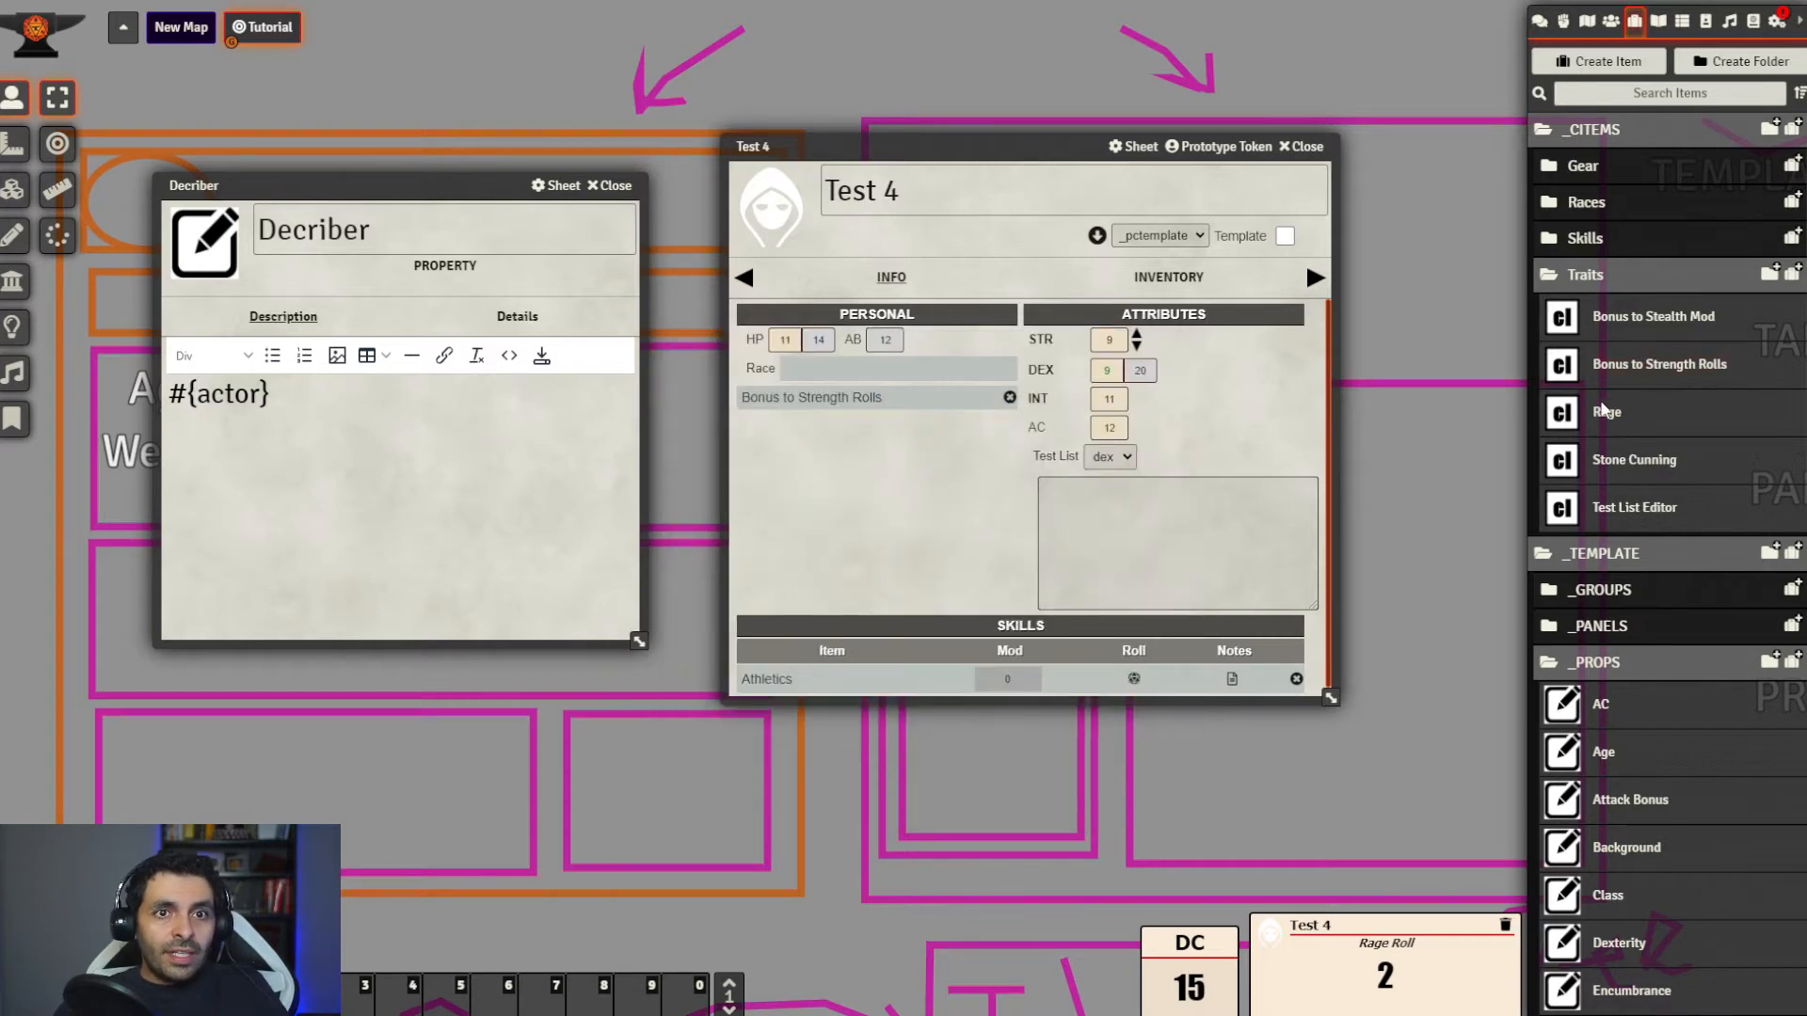
Add Rage from the Traits folder to the Test 4 sheet and replace the Rage cItem's roll formula with 1 &&
{"action": "left_click_drag", "start_coordinate": [1604, 406], "coordinate": [843, 487]}
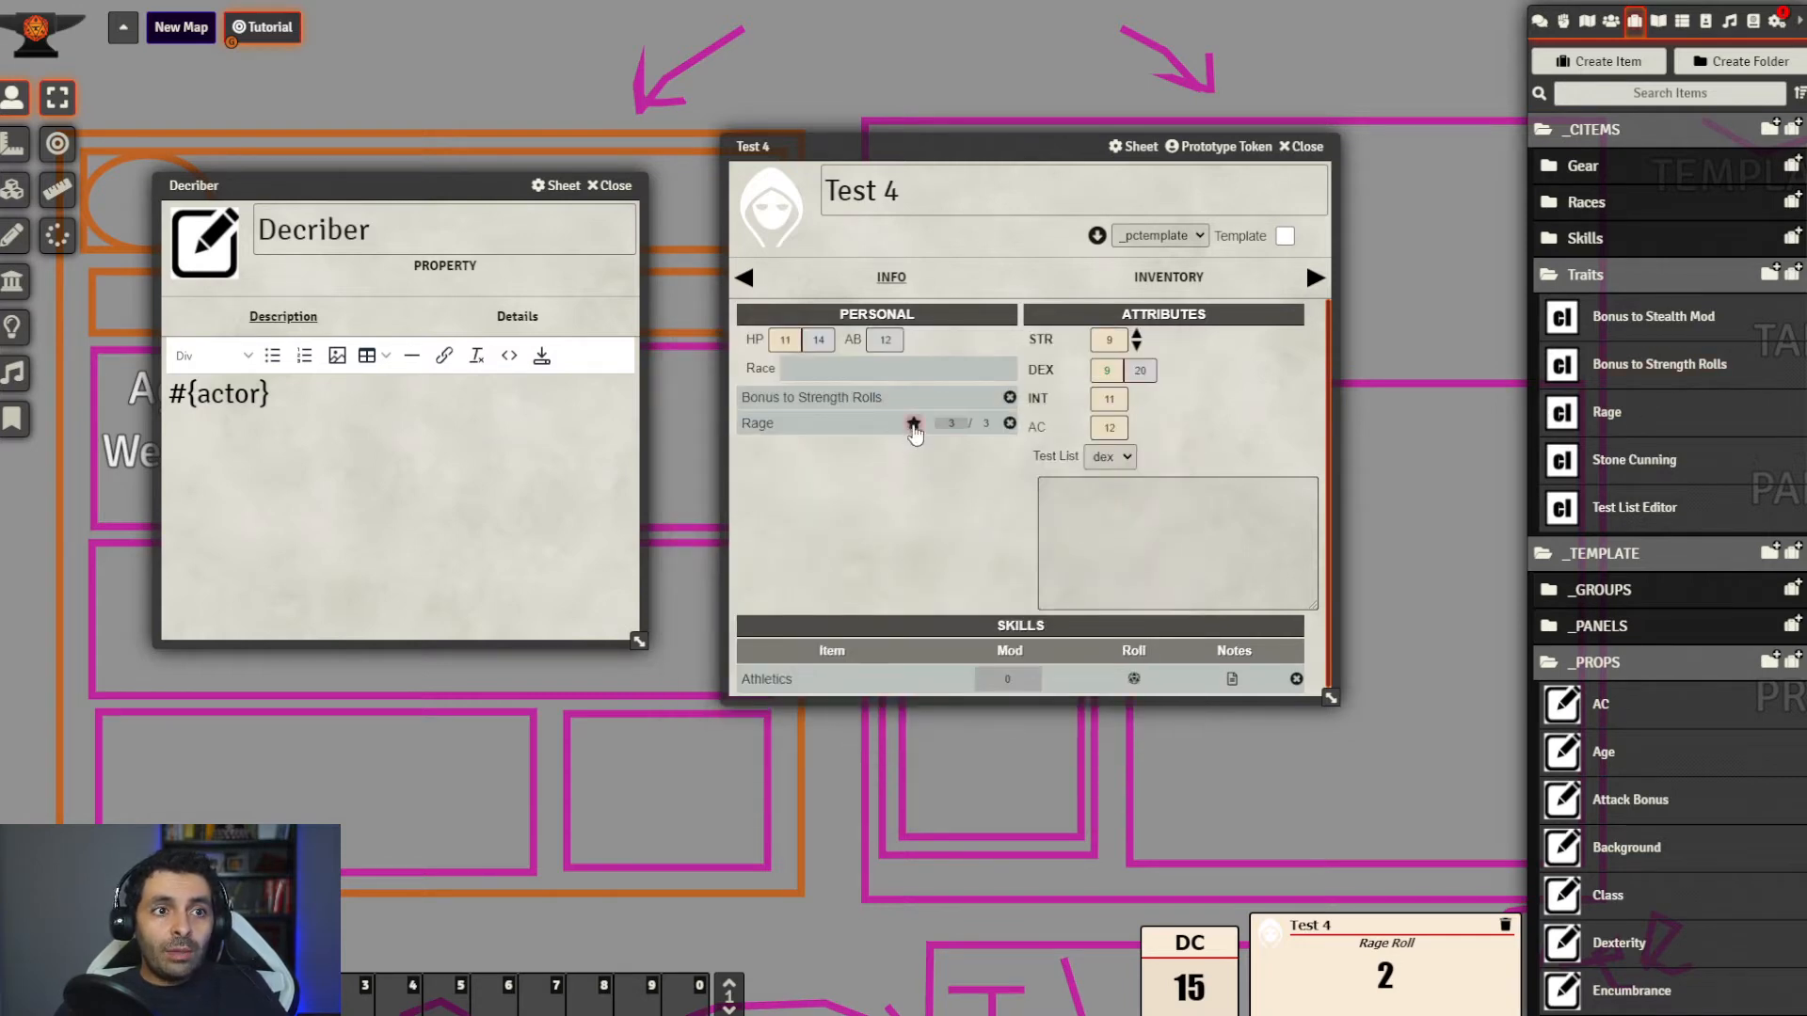
{"action": "left_click", "coordinate": [1607, 414]}
{"action": "left_click_drag", "start_coordinate": [995, 341], "coordinate": [554, 345]}
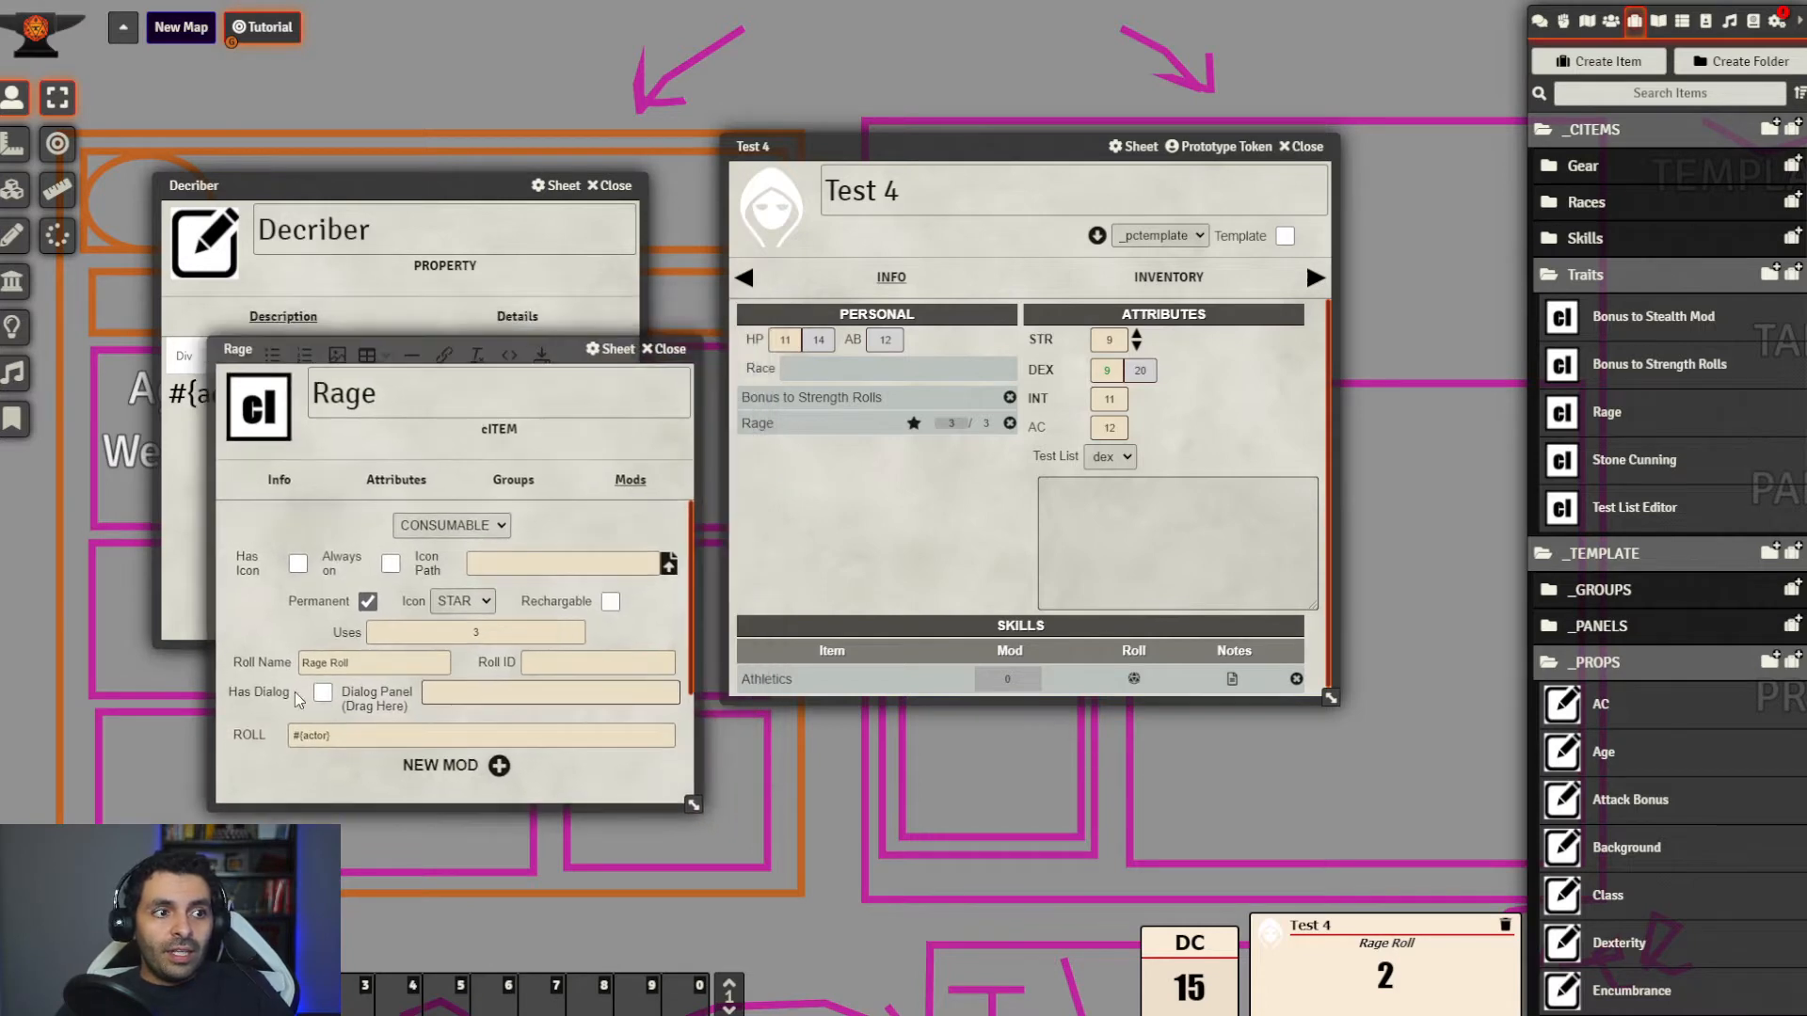
{"action": "left_click_drag", "start_coordinate": [333, 738], "coordinate": [269, 744]}
{"action": "left_click_drag", "start_coordinate": [452, 355], "coordinate": [949, 345]}
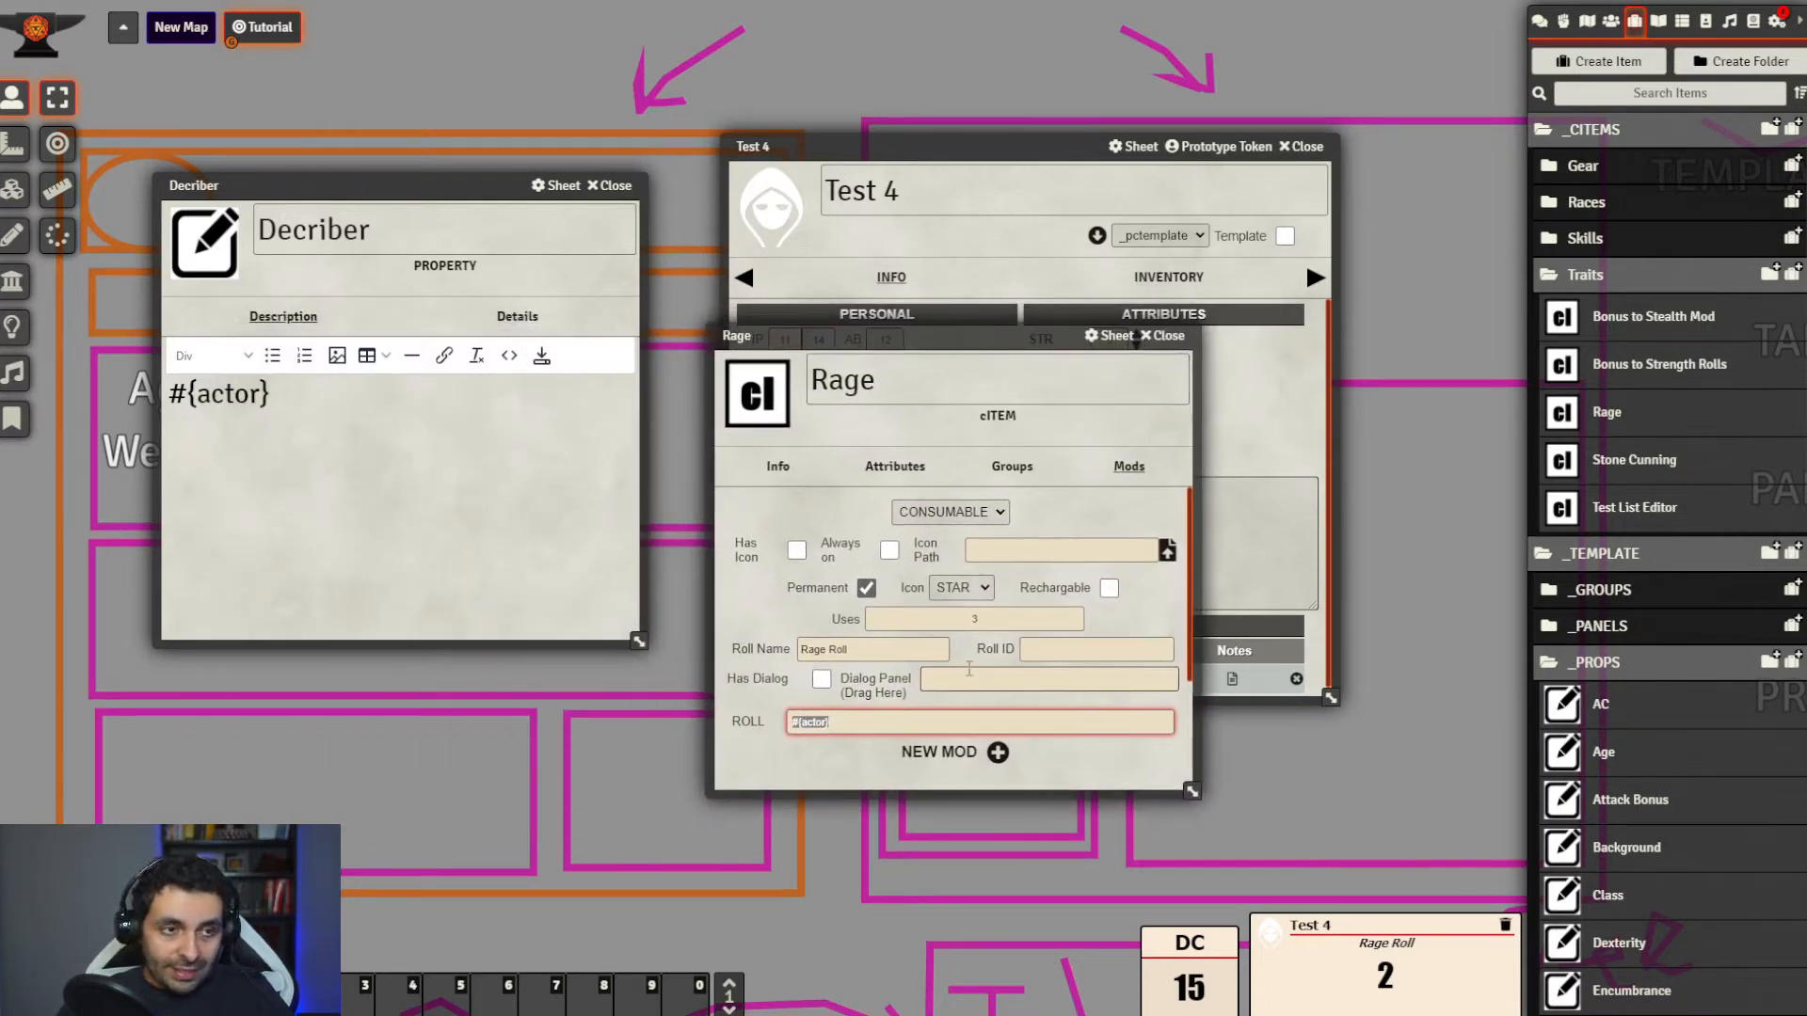
{"action": "key", "text": "BackSpace"}
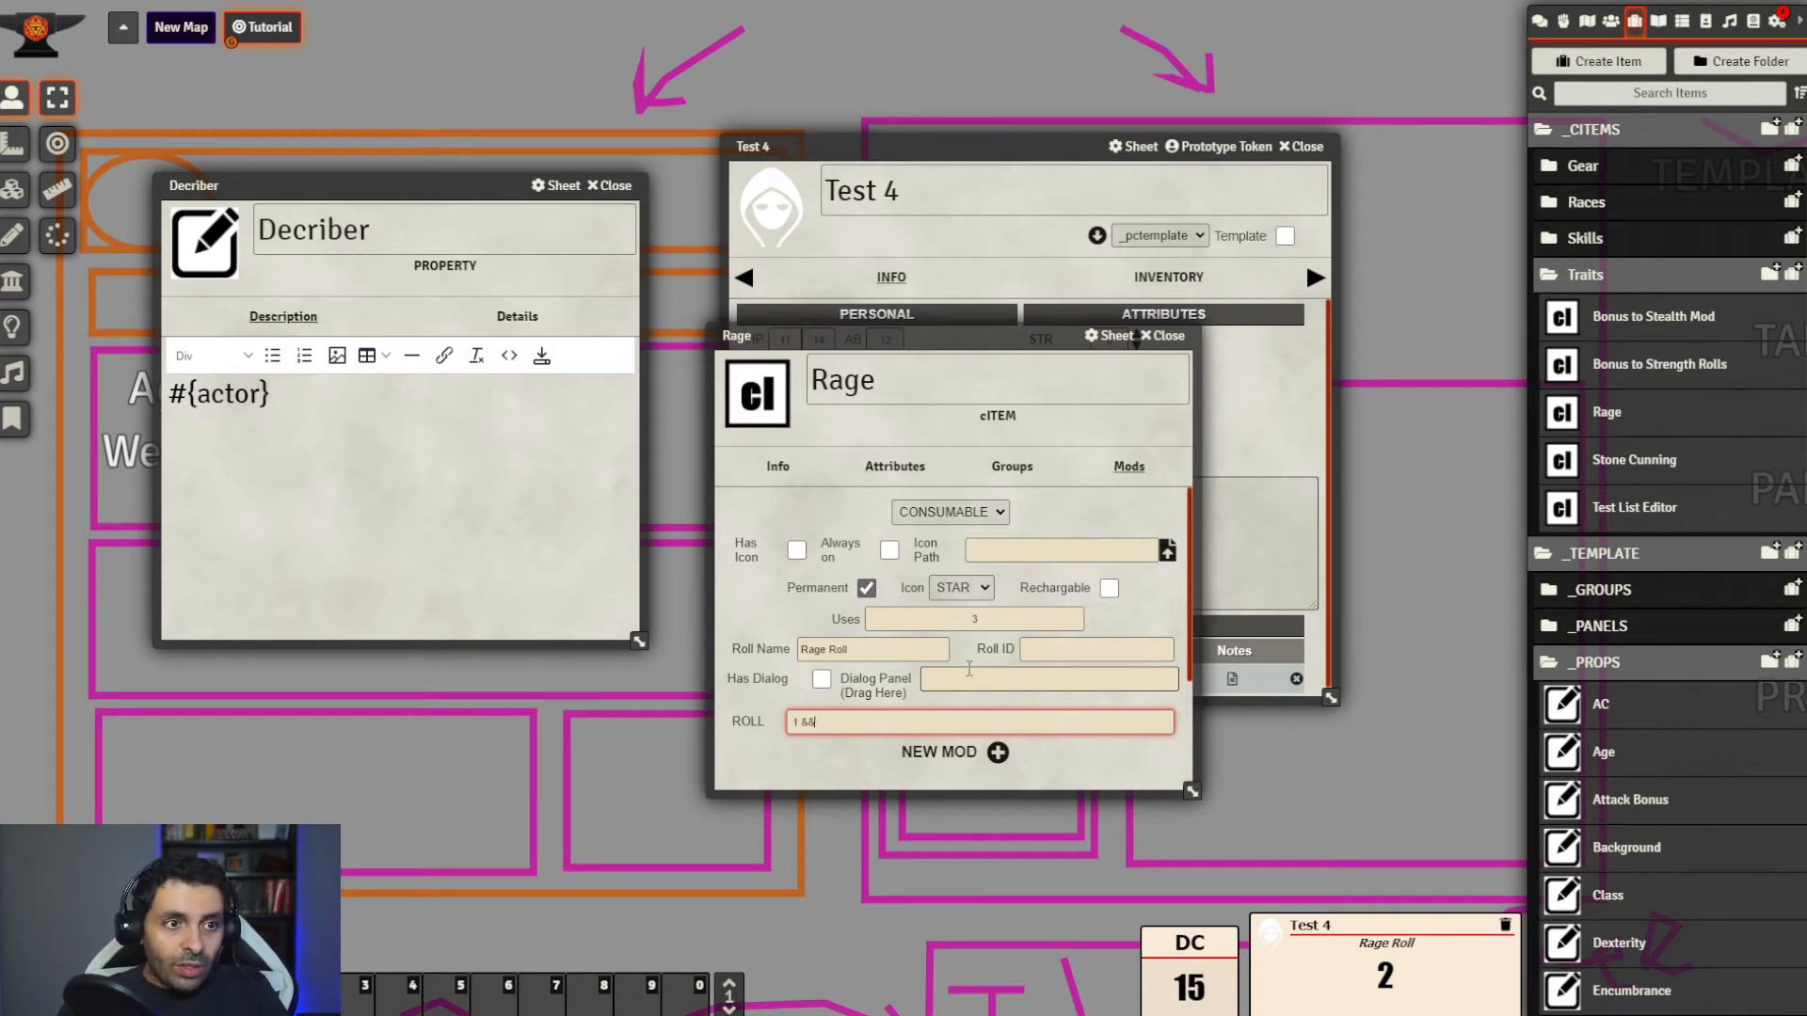
Wrap the #{actor} tag in Decriber's description so that it reads 1 &&#{actor}&&
{"action": "left_click", "coordinate": [532, 390]}
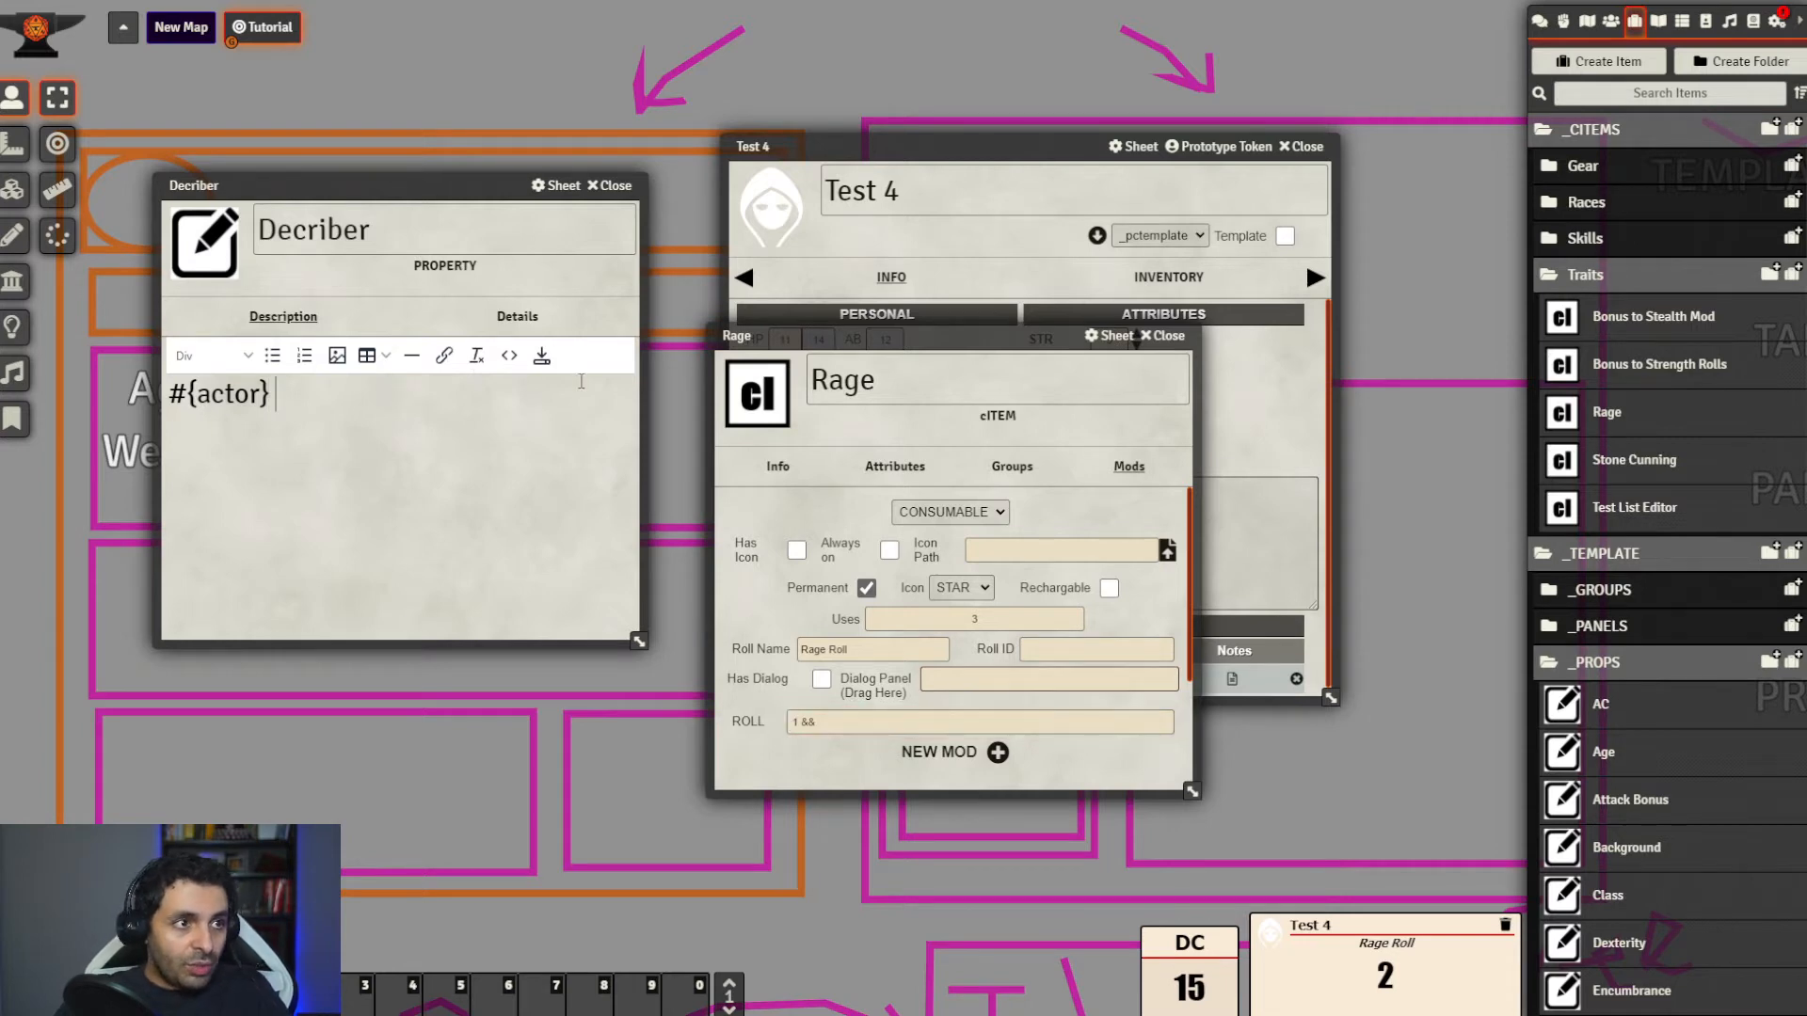
{"action": "left_click", "coordinate": [171, 394]}
{"action": "type", "text": "1 "}
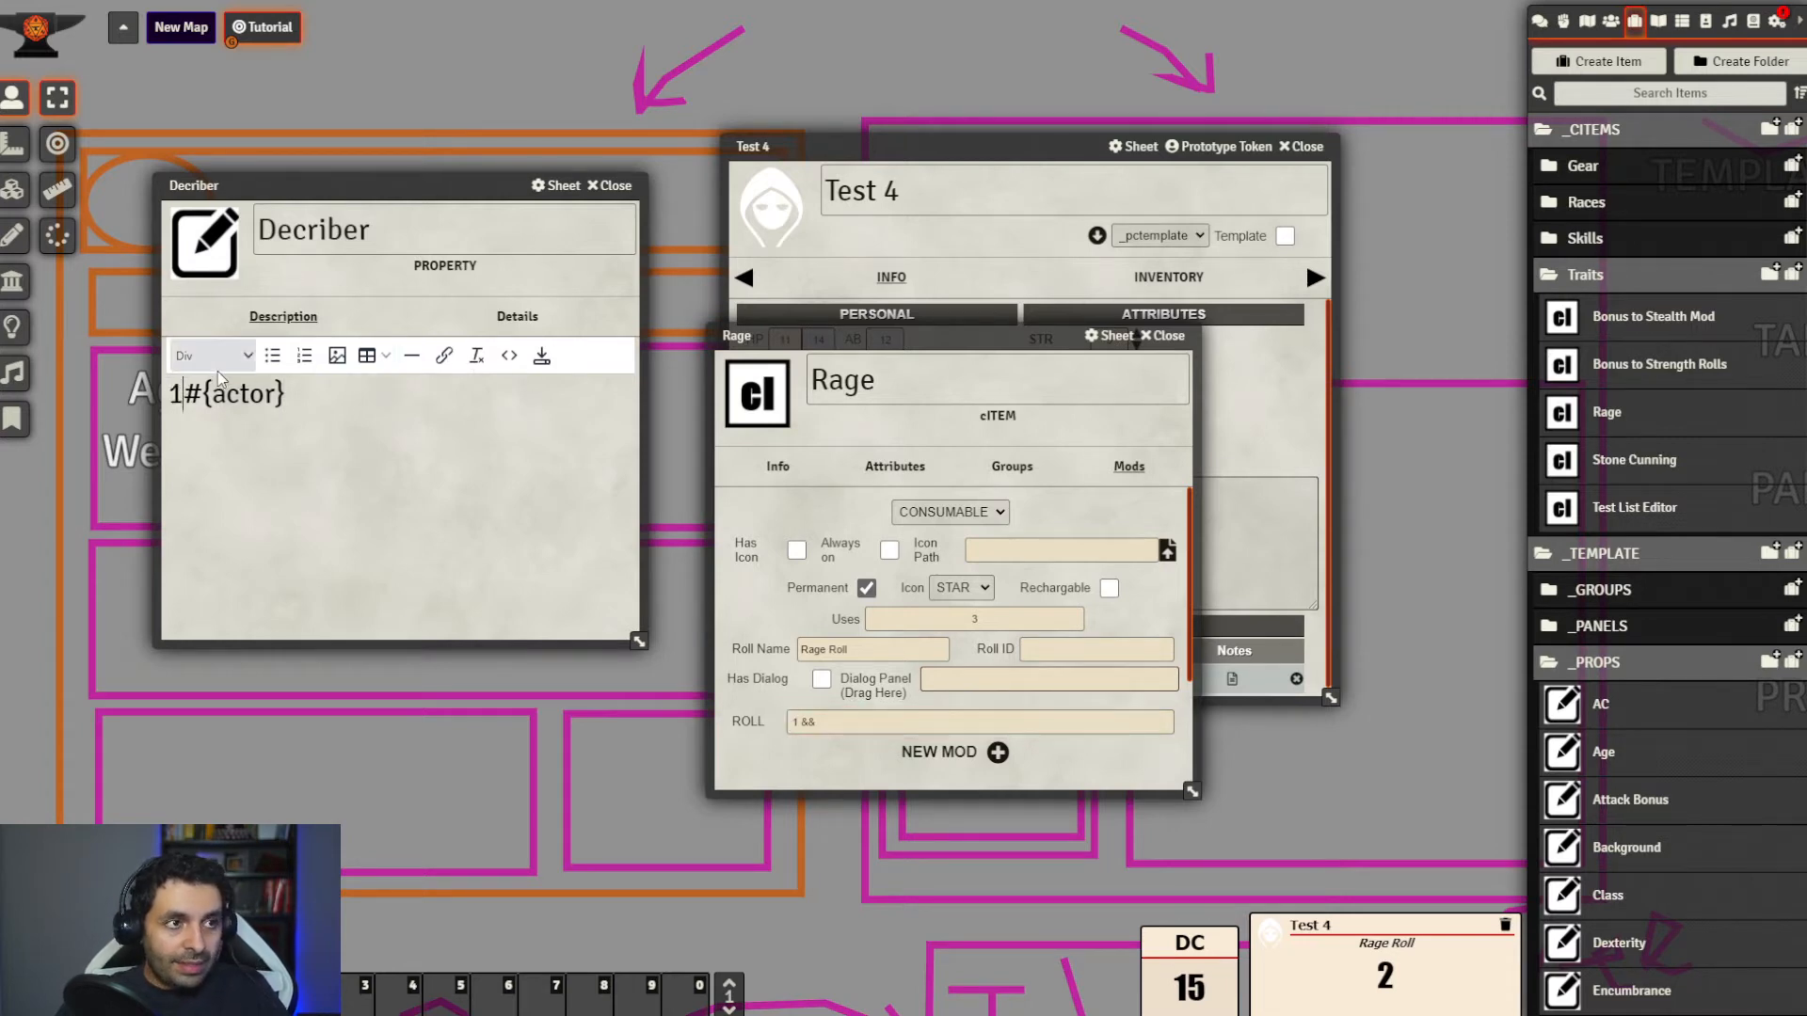
{"action": "type", "text": "&&"}
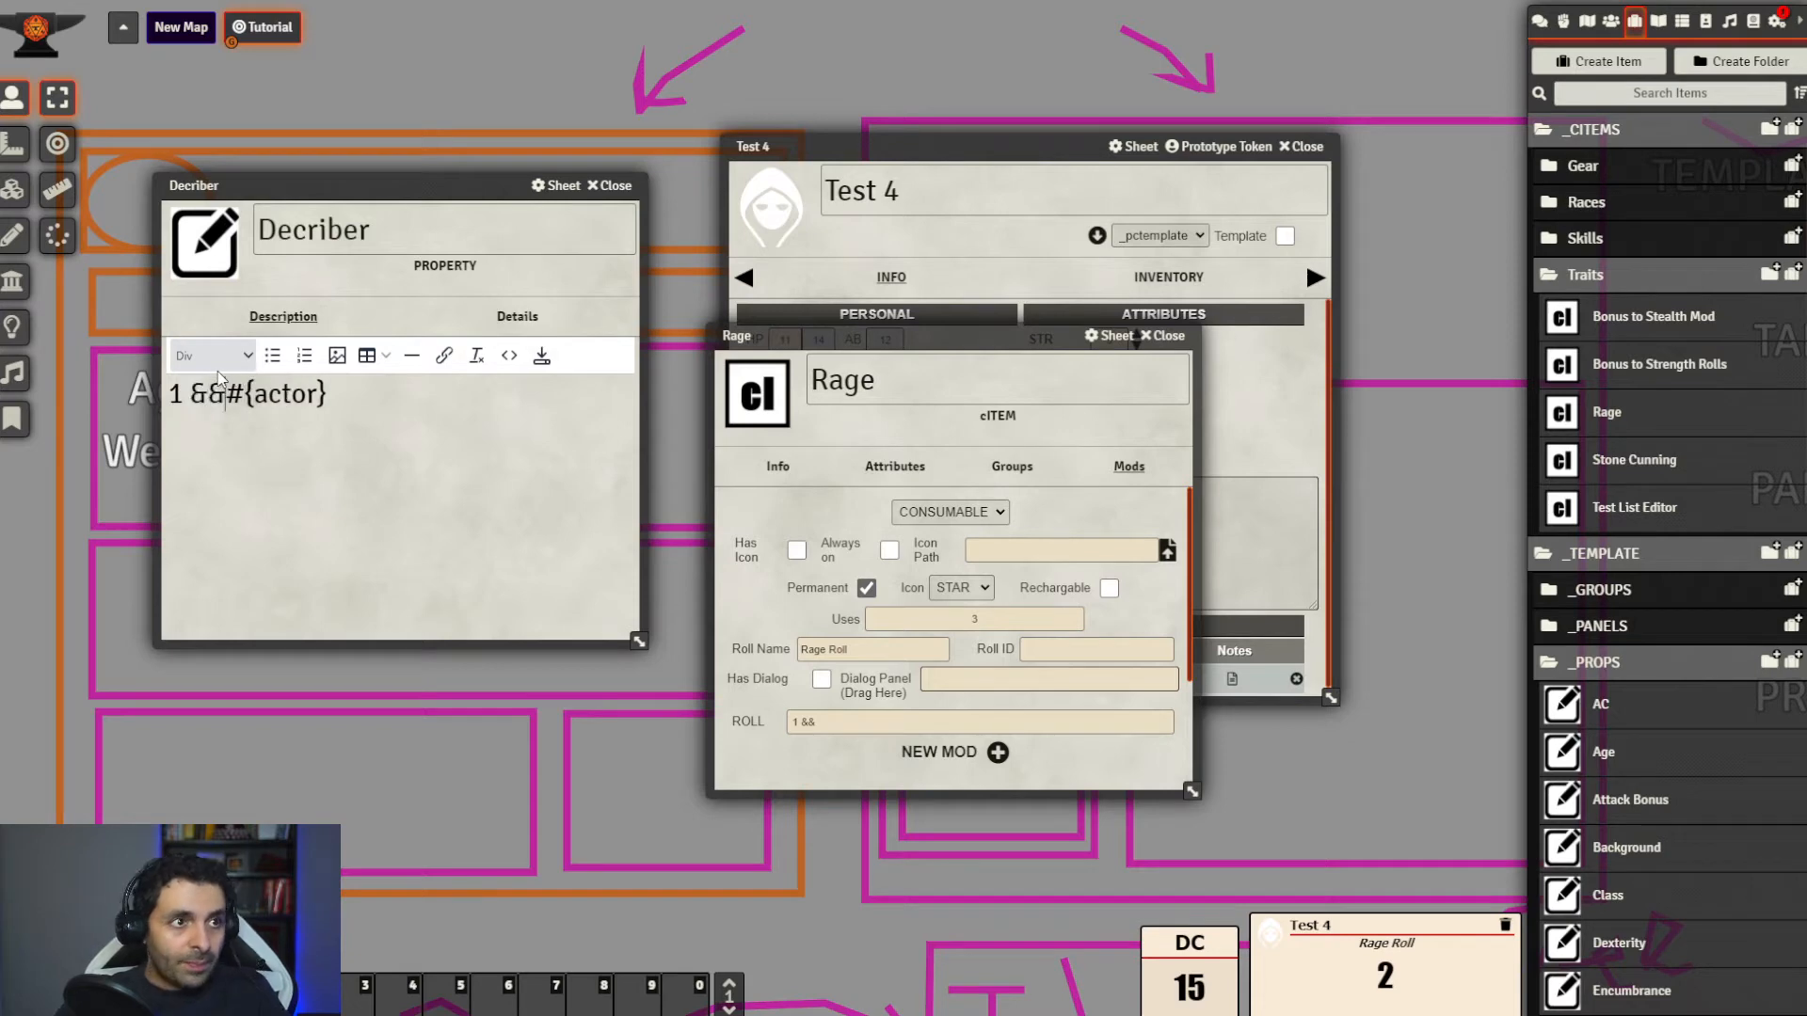
{"action": "key", "text": "Right"}
{"action": "key", "text": "Right"}
{"action": "key", "text": "Right"}
{"action": "key", "text": "Right"}
{"action": "key", "text": "Right"}
{"action": "key", "text": "Right"}
{"action": "key", "text": "Right"}
{"action": "type", "text": "&&"}
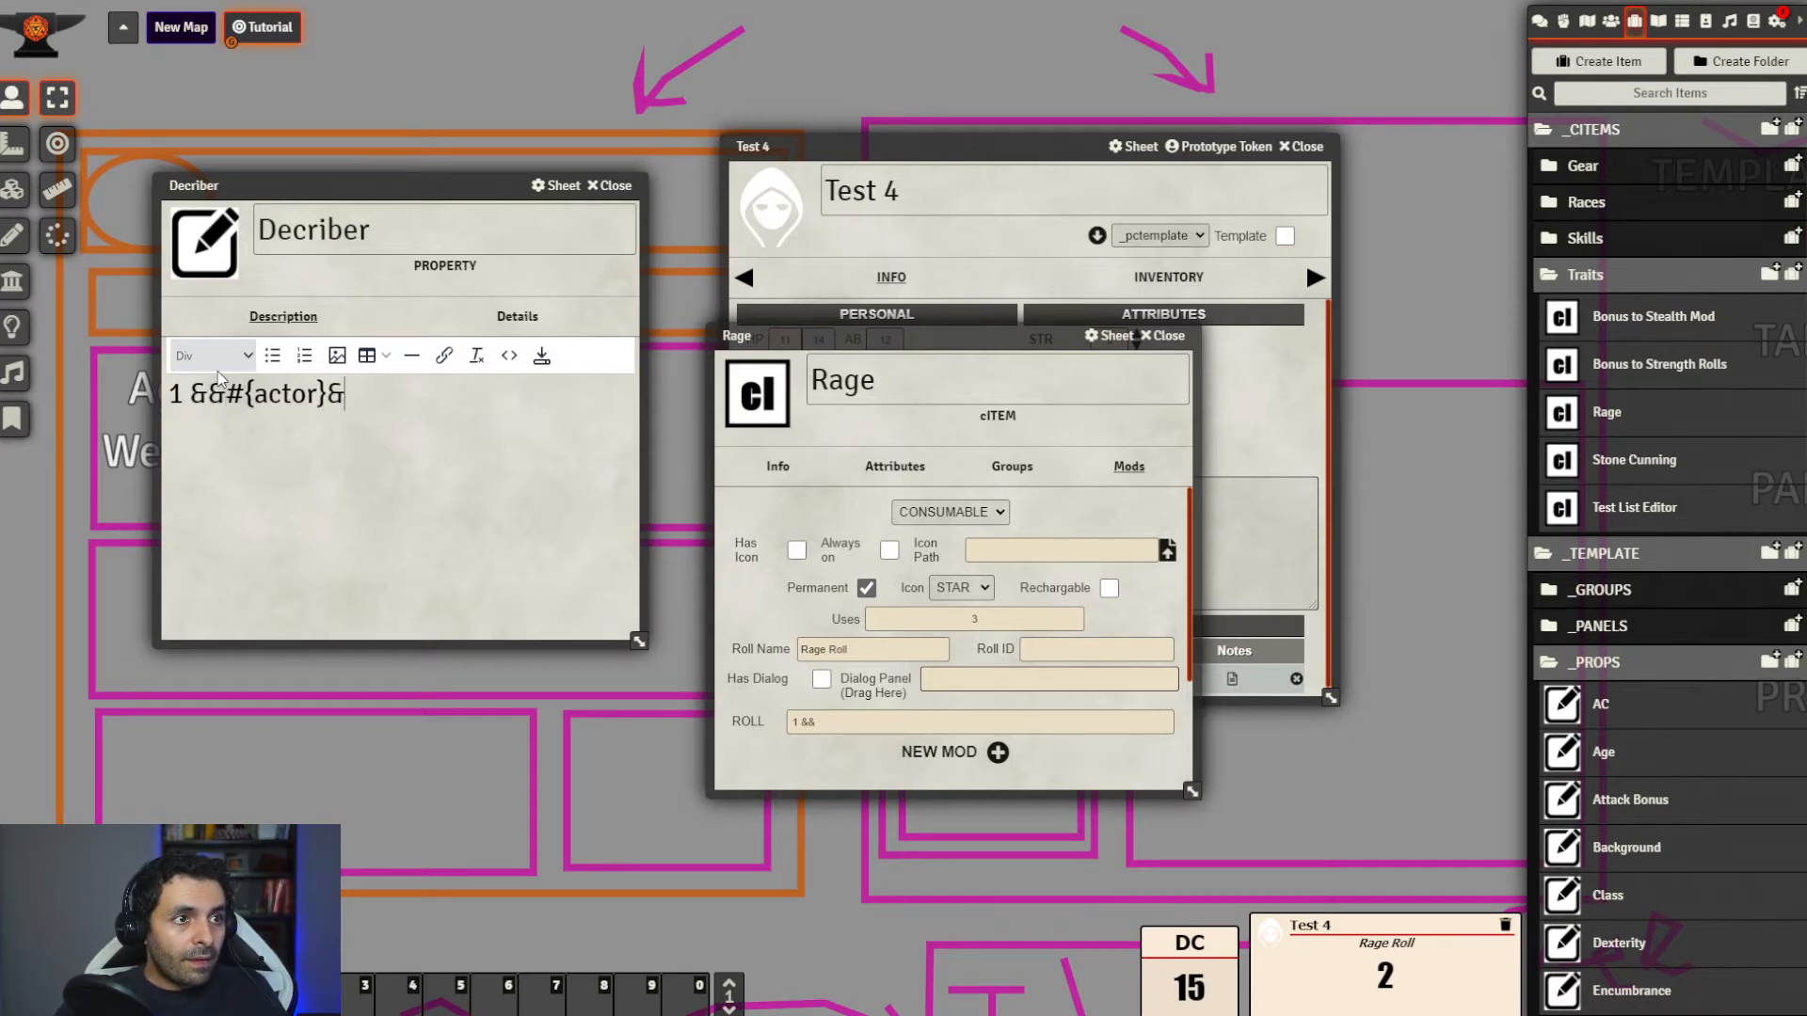
Insert total;0: directly before #{actor} in Decriber's description
{"action": "key", "text": "Left"}
{"action": "key", "text": "Left"}
{"action": "key", "text": "Left"}
{"action": "key", "text": "Left"}
{"action": "key", "text": "Left"}
{"action": "key", "text": "Left"}
{"action": "key", "text": "Left"}
{"action": "key", "text": "Left"}
{"action": "key", "text": "Left"}
{"action": "key", "text": "Left"}
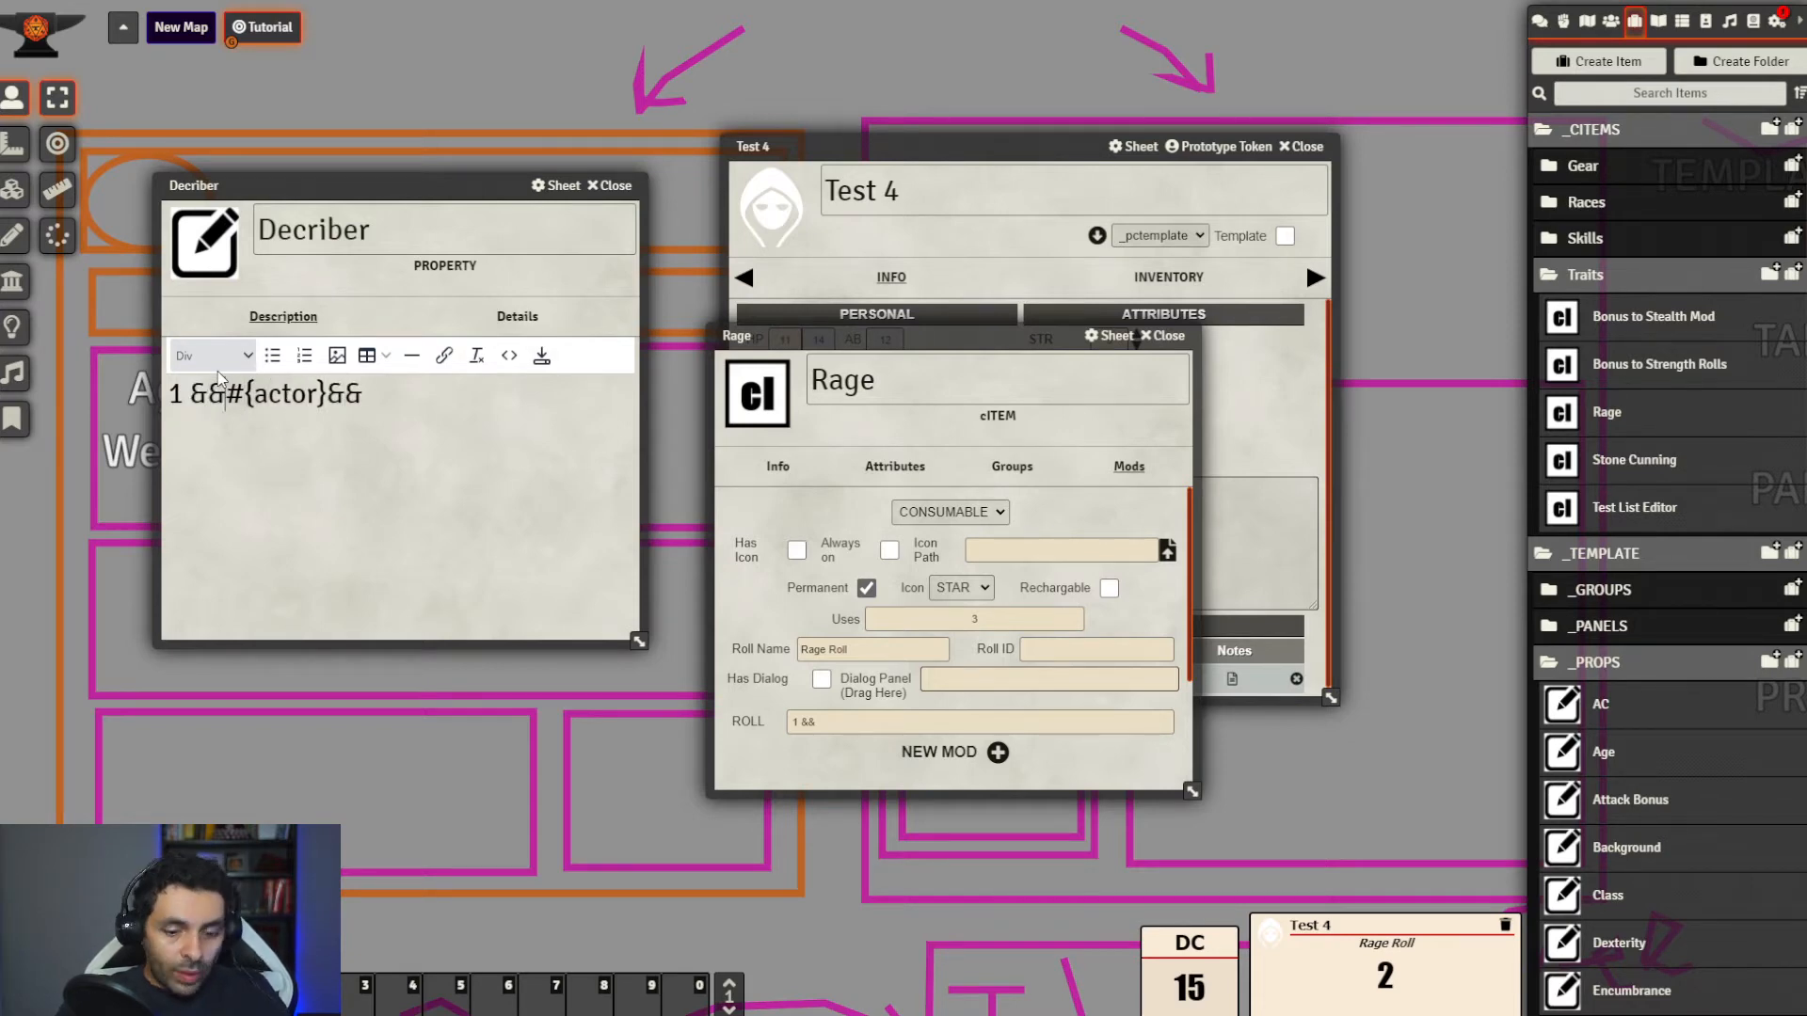
{"action": "type", "text": "total;"}
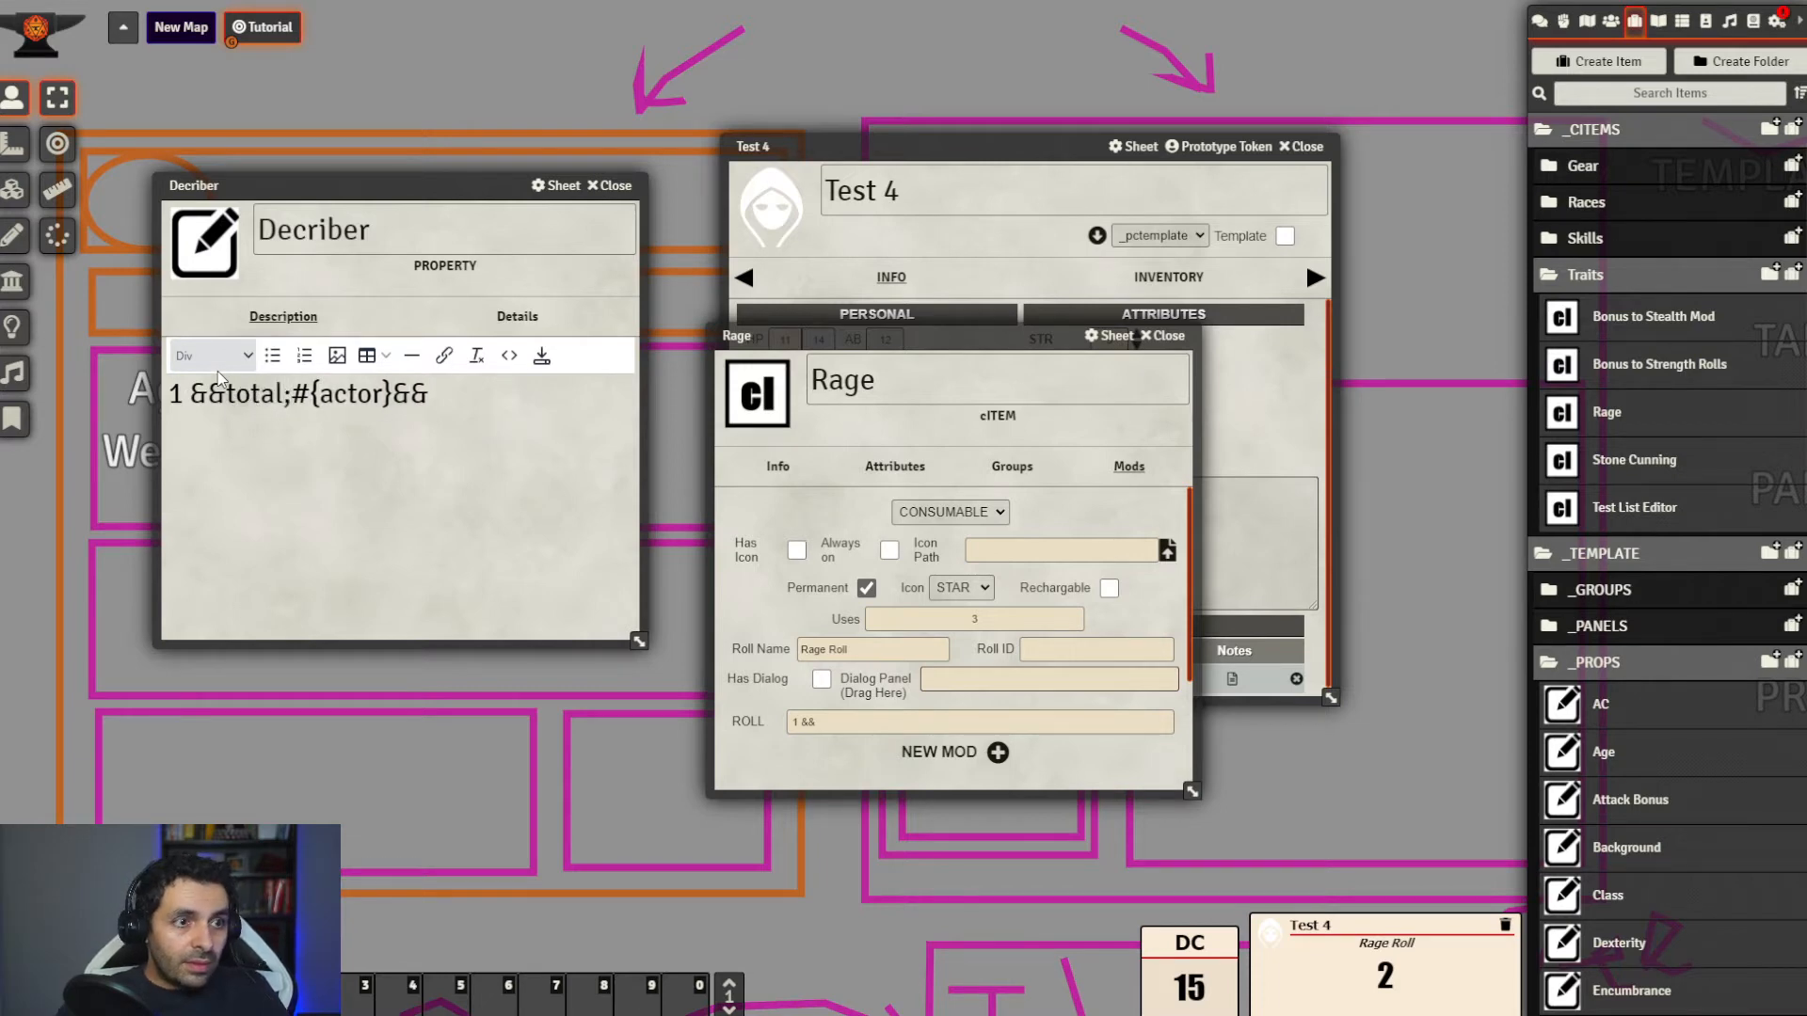
{"action": "type", "text": "0:"}
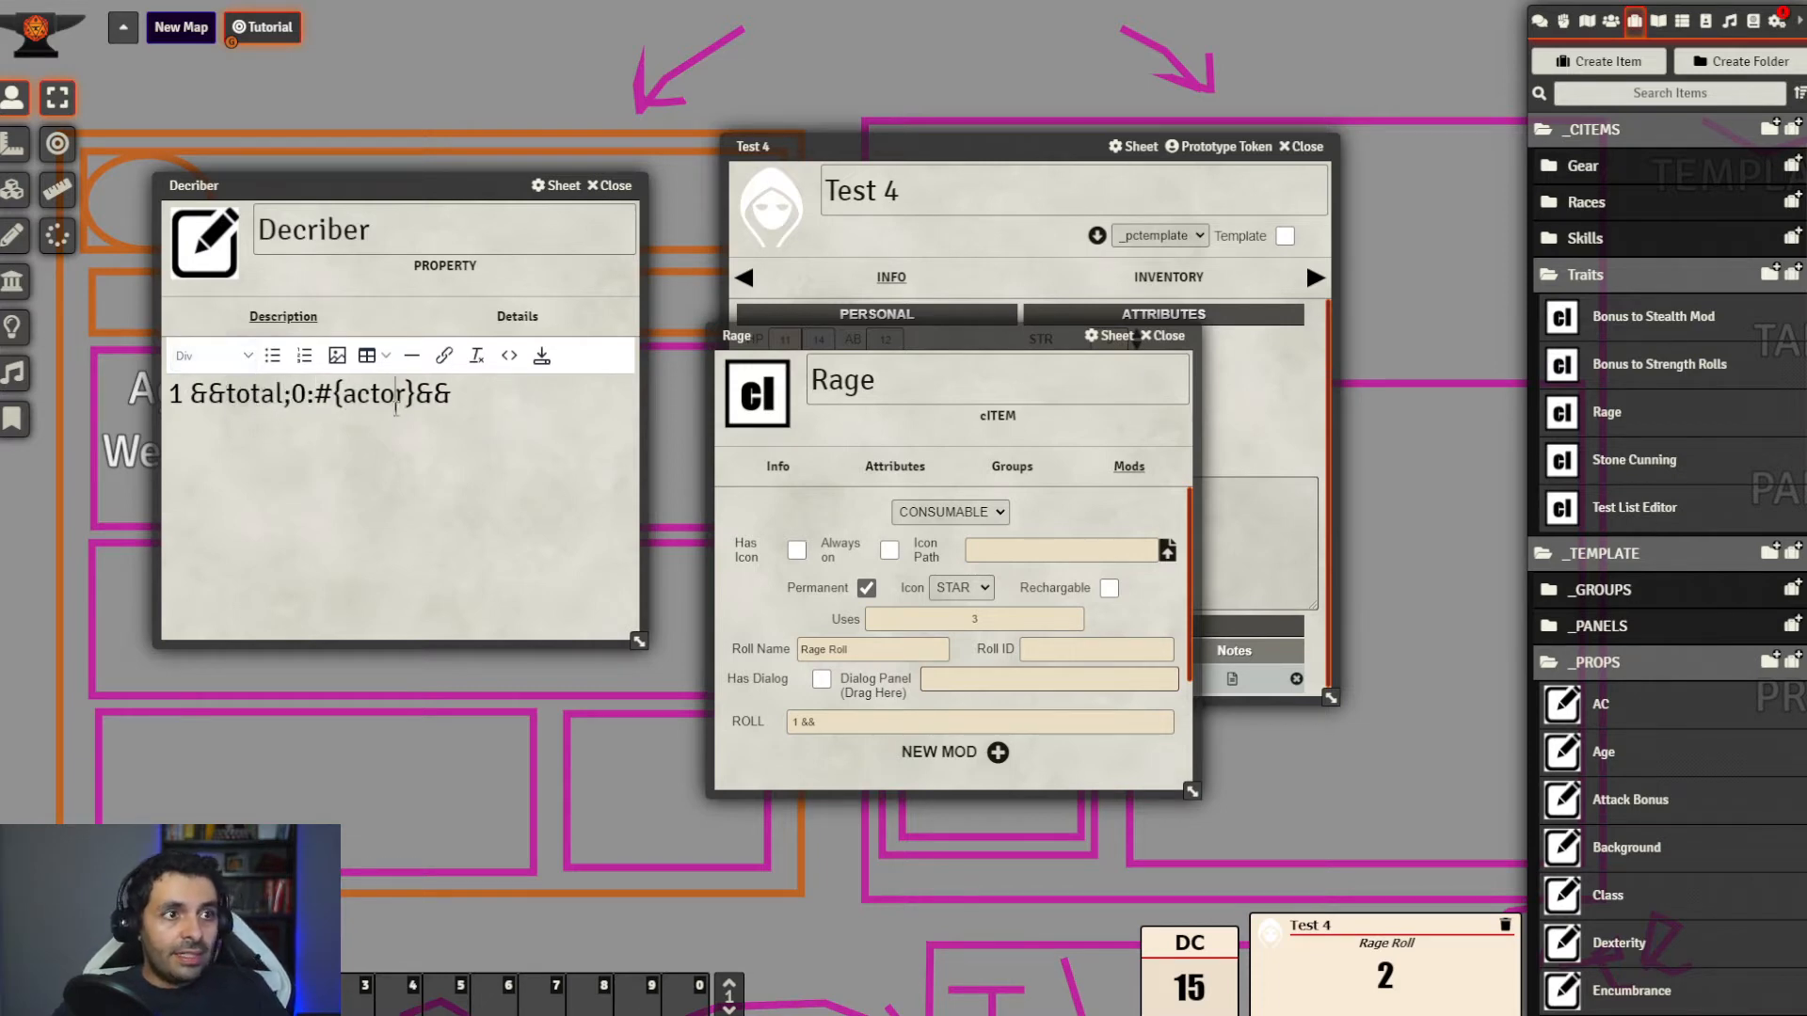
Copy the whole expression 1 &&total;0:#{actor}&& into the Rage cItem's roll formula and close the item
{"action": "left_click_drag", "start_coordinate": [425, 394], "coordinate": [248, 395]}
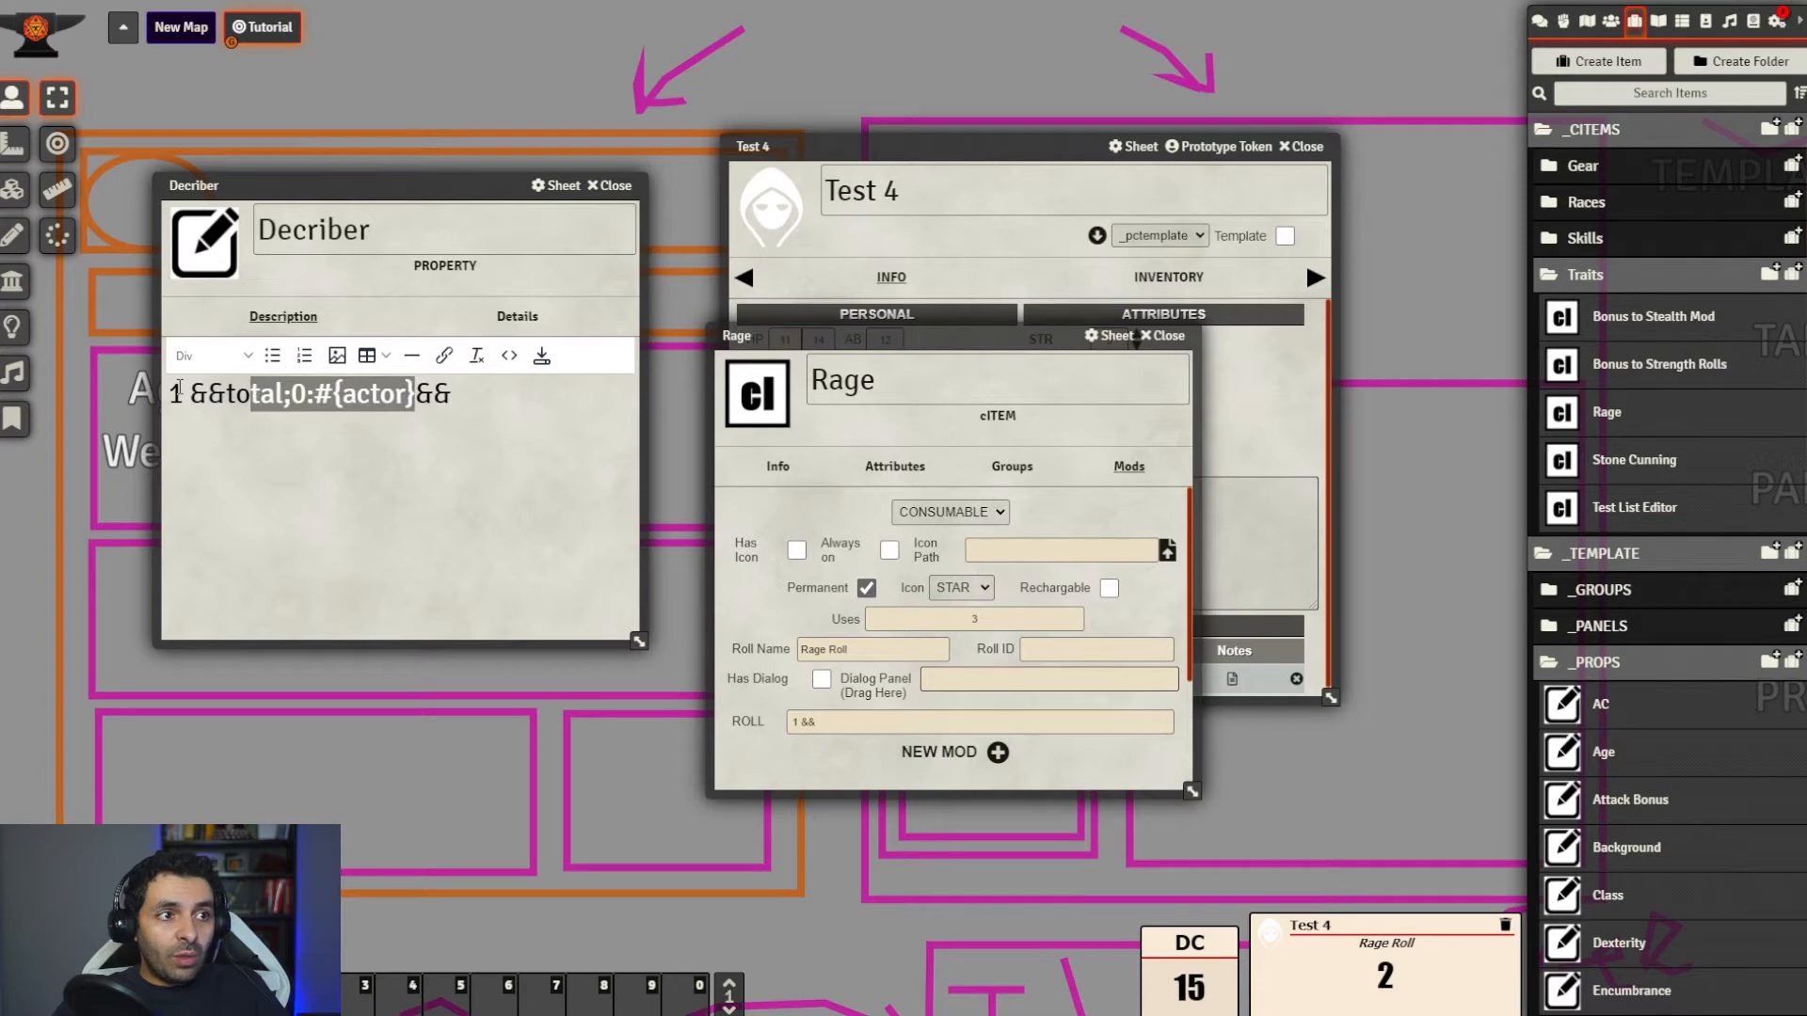
{"action": "left_click", "coordinate": [185, 391]}
{"action": "left_click", "coordinate": [206, 396]}
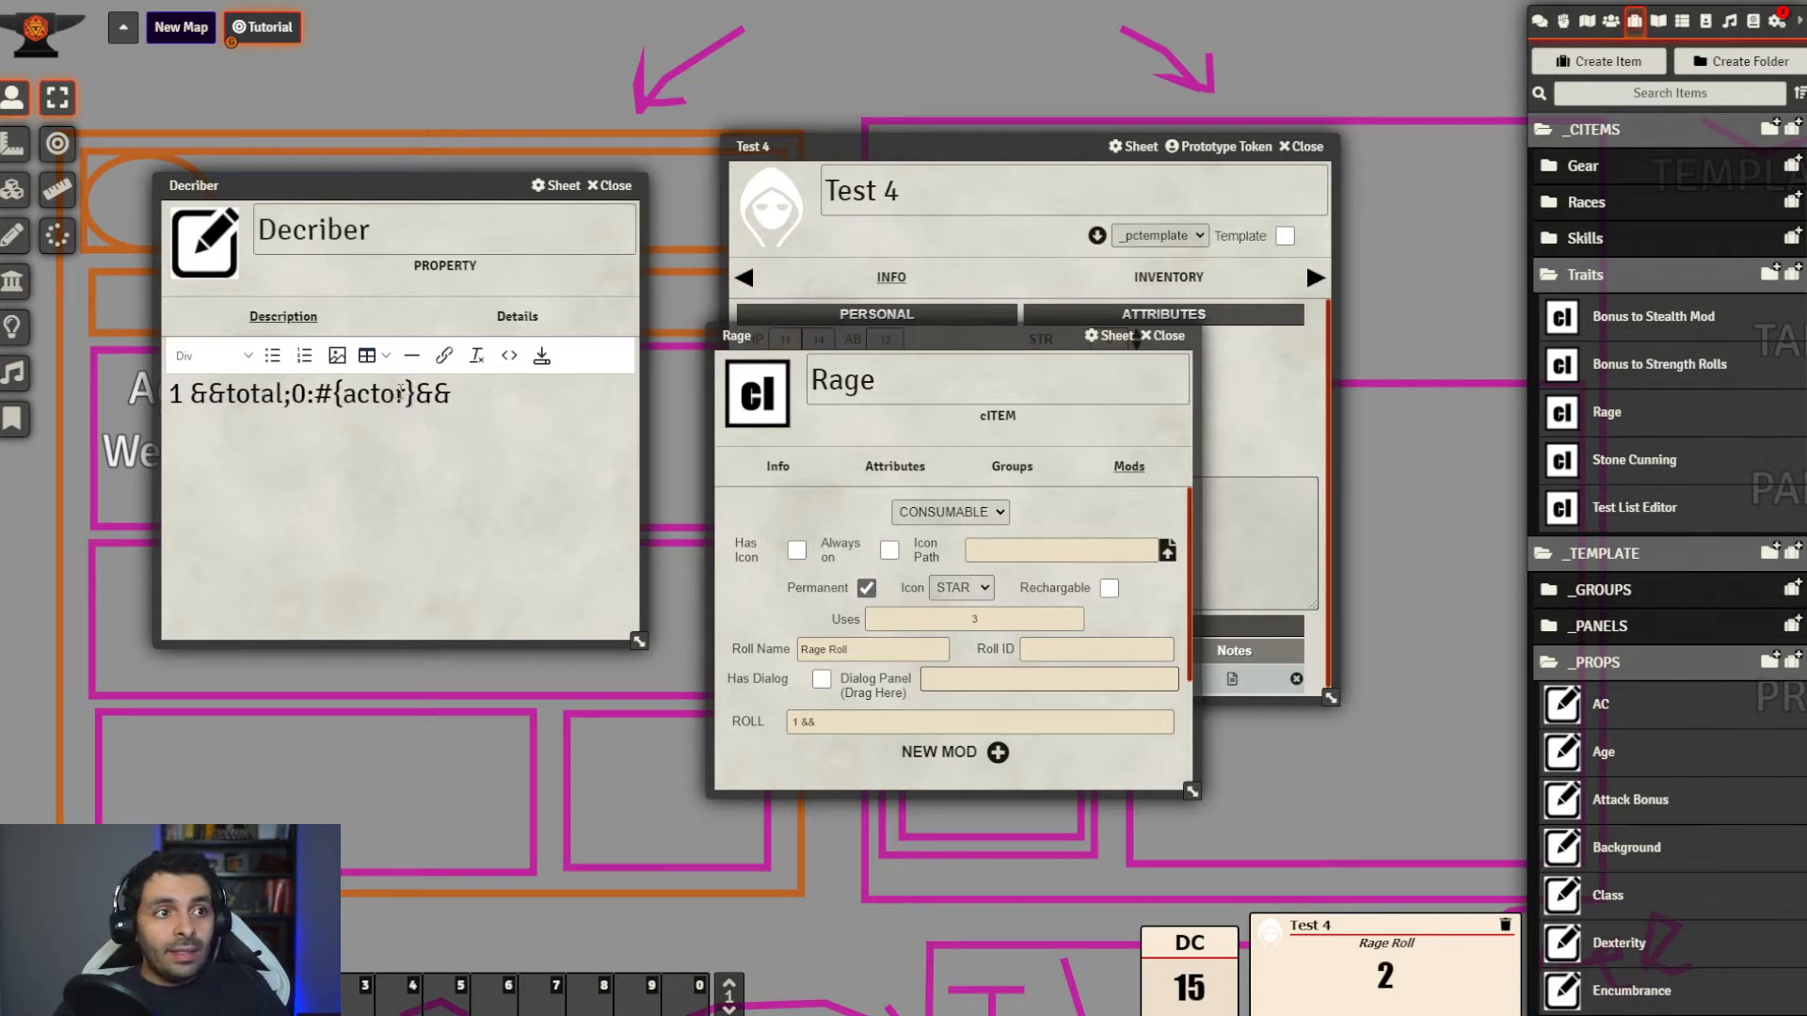
{"action": "left_click_drag", "start_coordinate": [415, 394], "coordinate": [66, 400]}
{"action": "key", "text": "ctrl+c"}
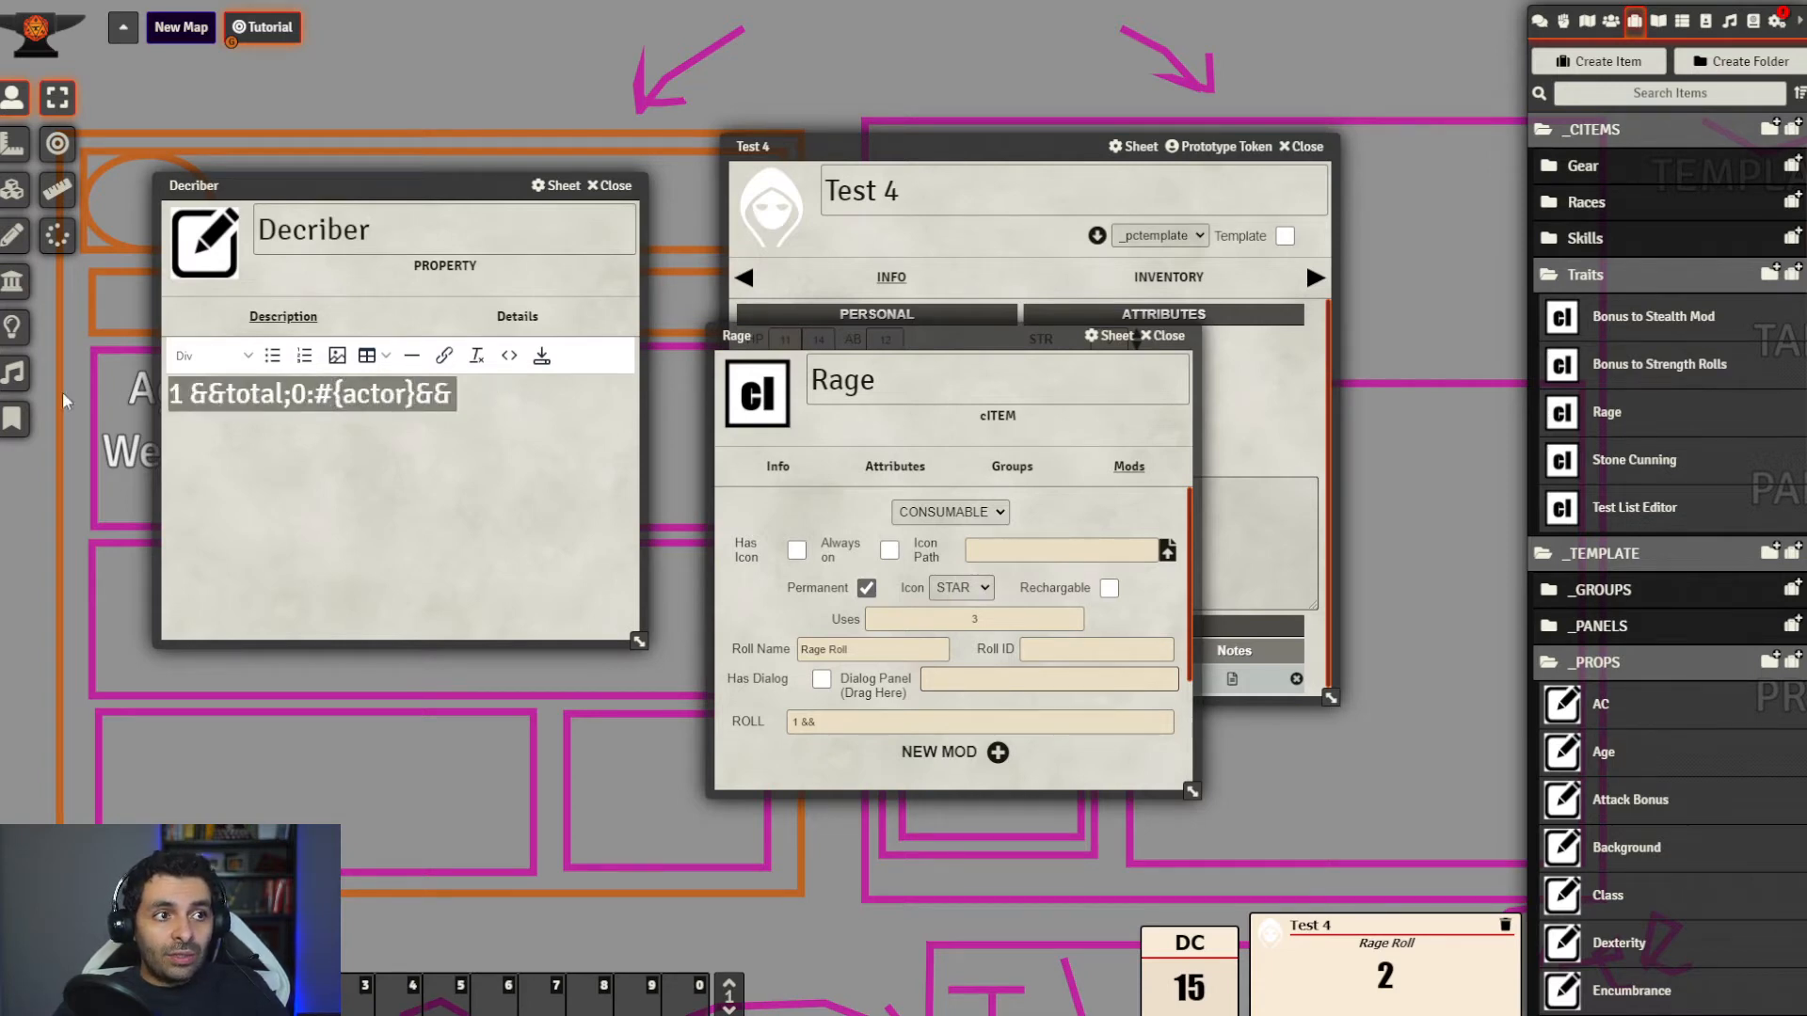
{"action": "left_click", "coordinate": [807, 720]}
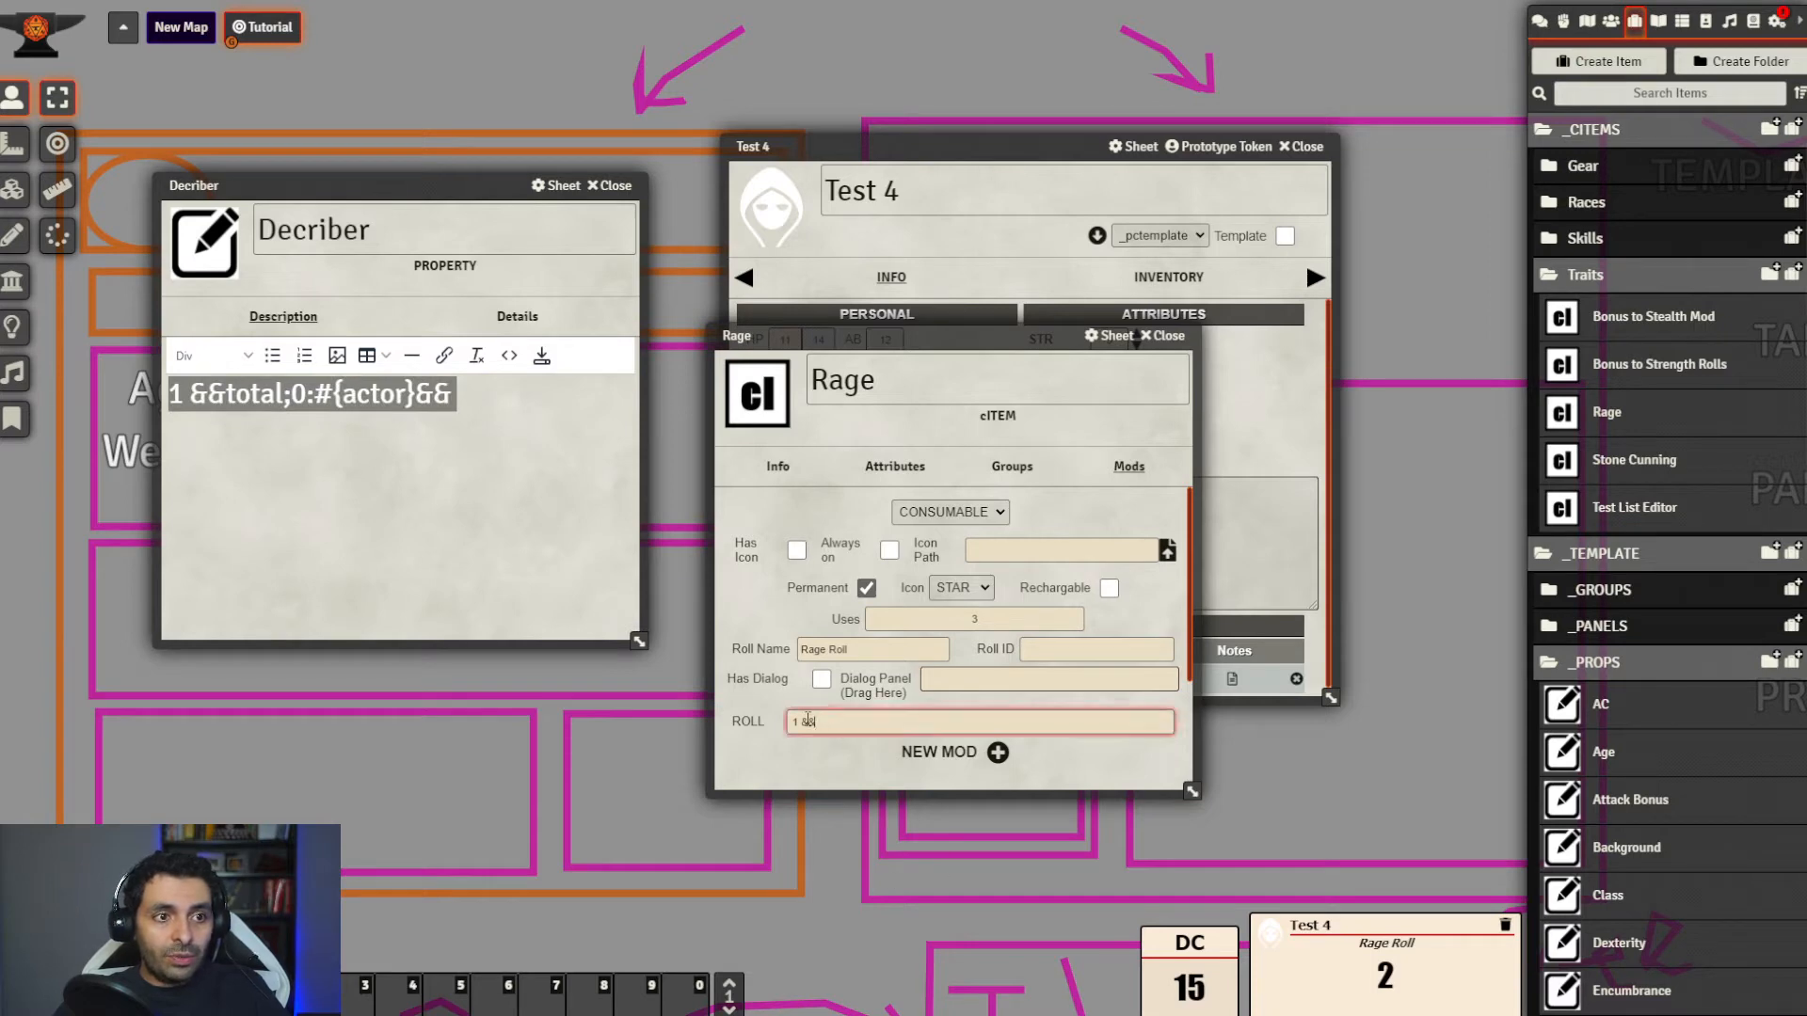
{"action": "left_click_drag", "start_coordinate": [807, 720], "coordinate": [745, 729]}
{"action": "key", "text": "ctrl+v"}
{"action": "left_click", "coordinate": [797, 752]}
{"action": "left_click", "coordinate": [1177, 339]}
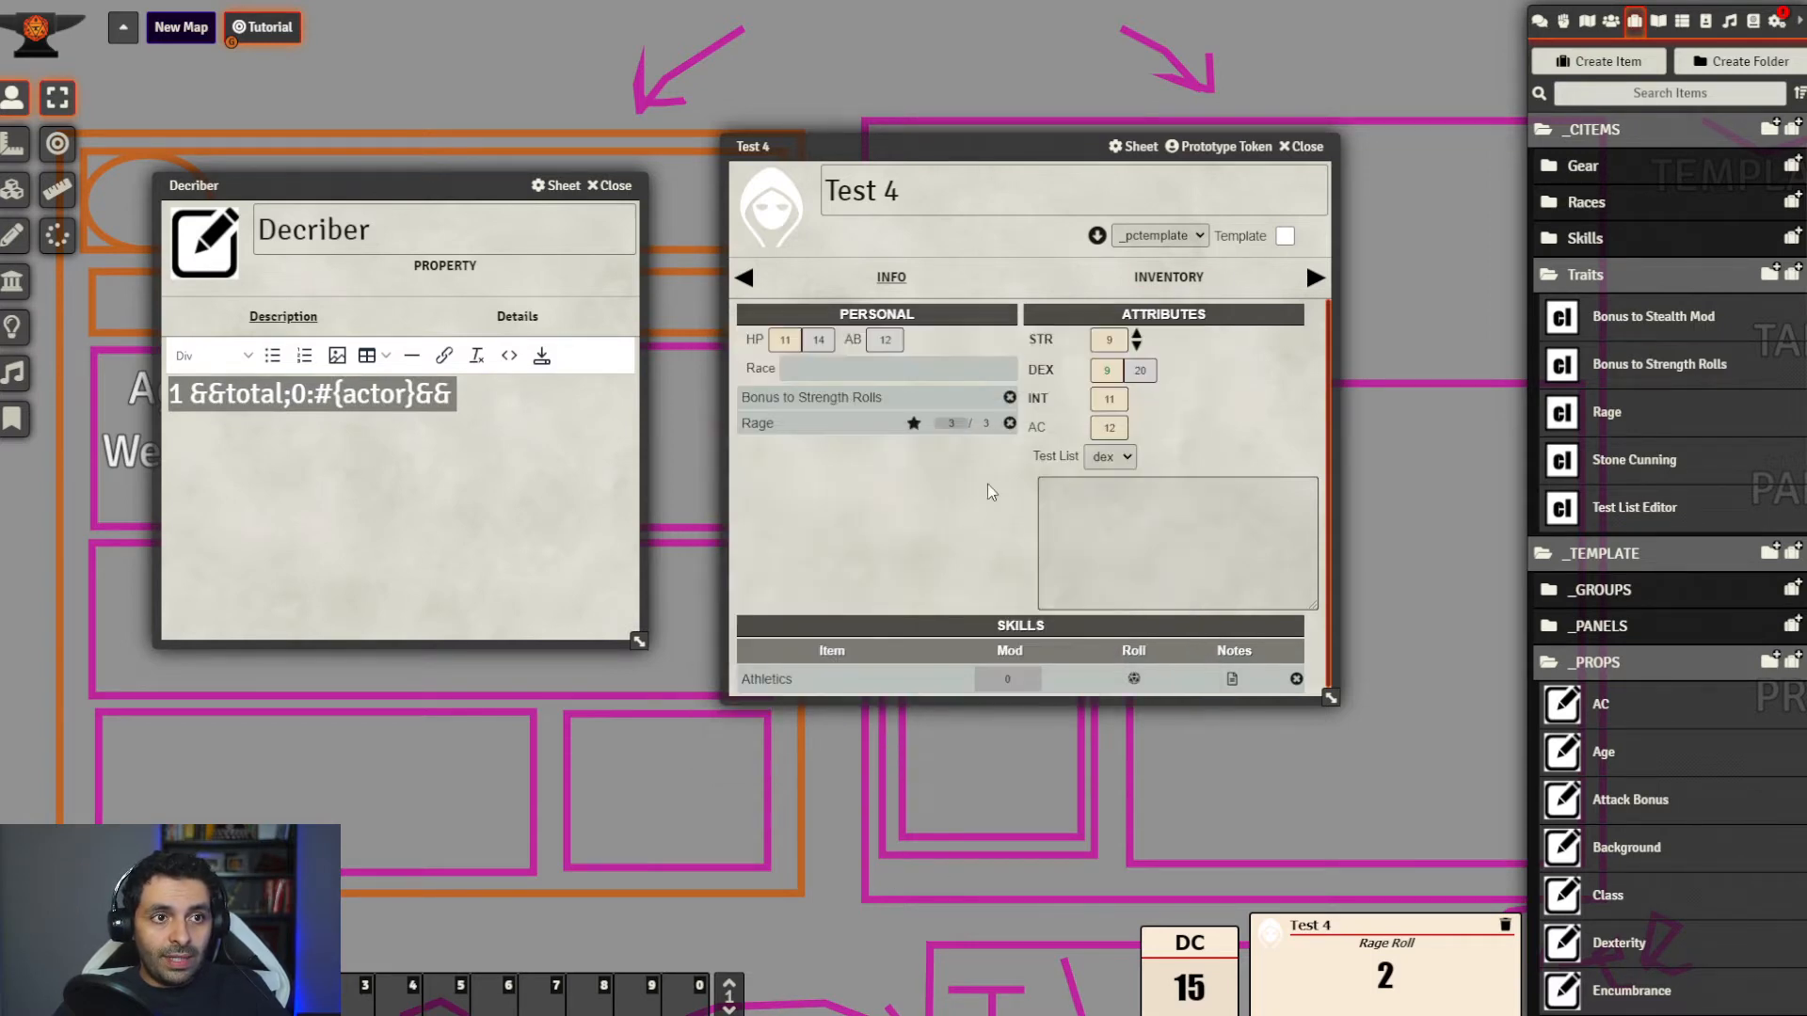
Replace Rage on the Test 4 sheet with a fresh copy from the Traits folder and use it once
{"action": "left_click", "coordinate": [1009, 423]}
{"action": "left_click_drag", "start_coordinate": [1619, 411], "coordinate": [851, 464]}
{"action": "left_click", "coordinate": [913, 423]}
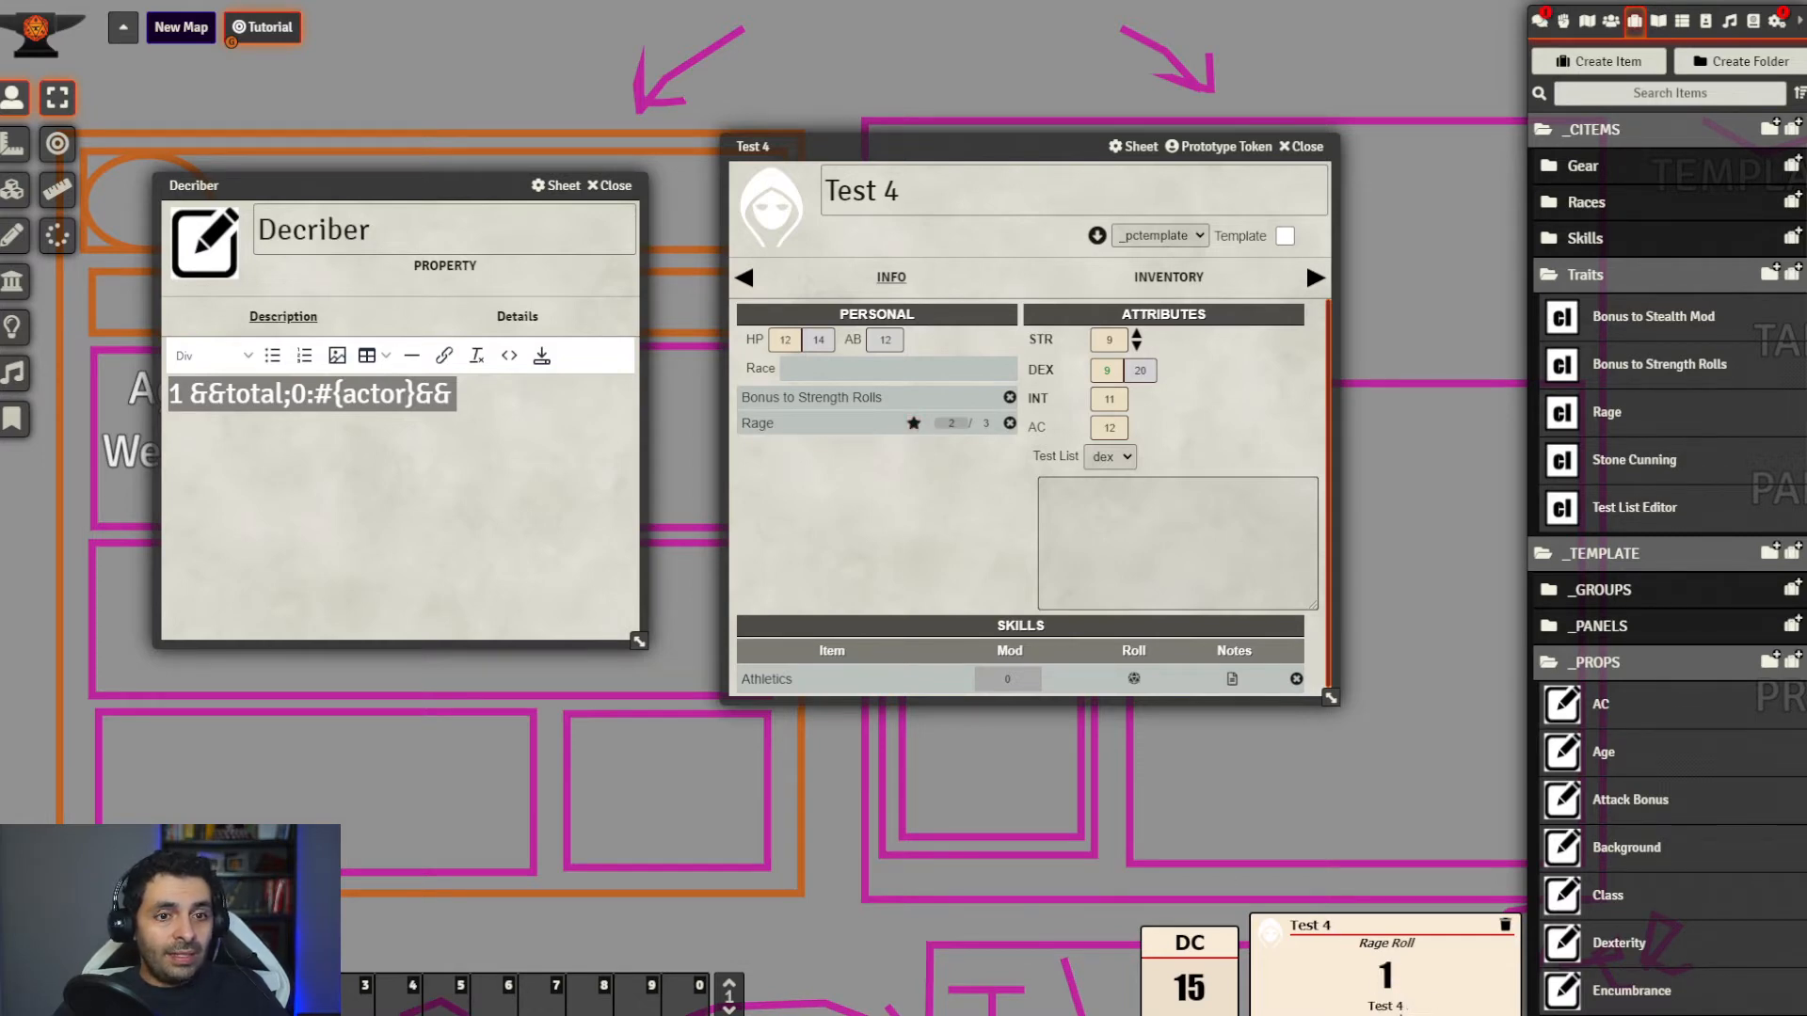
Enlarge the Decriber window and replace the whole description with roll()
{"action": "left_click_drag", "start_coordinate": [980, 146], "coordinate": [1040, 128]}
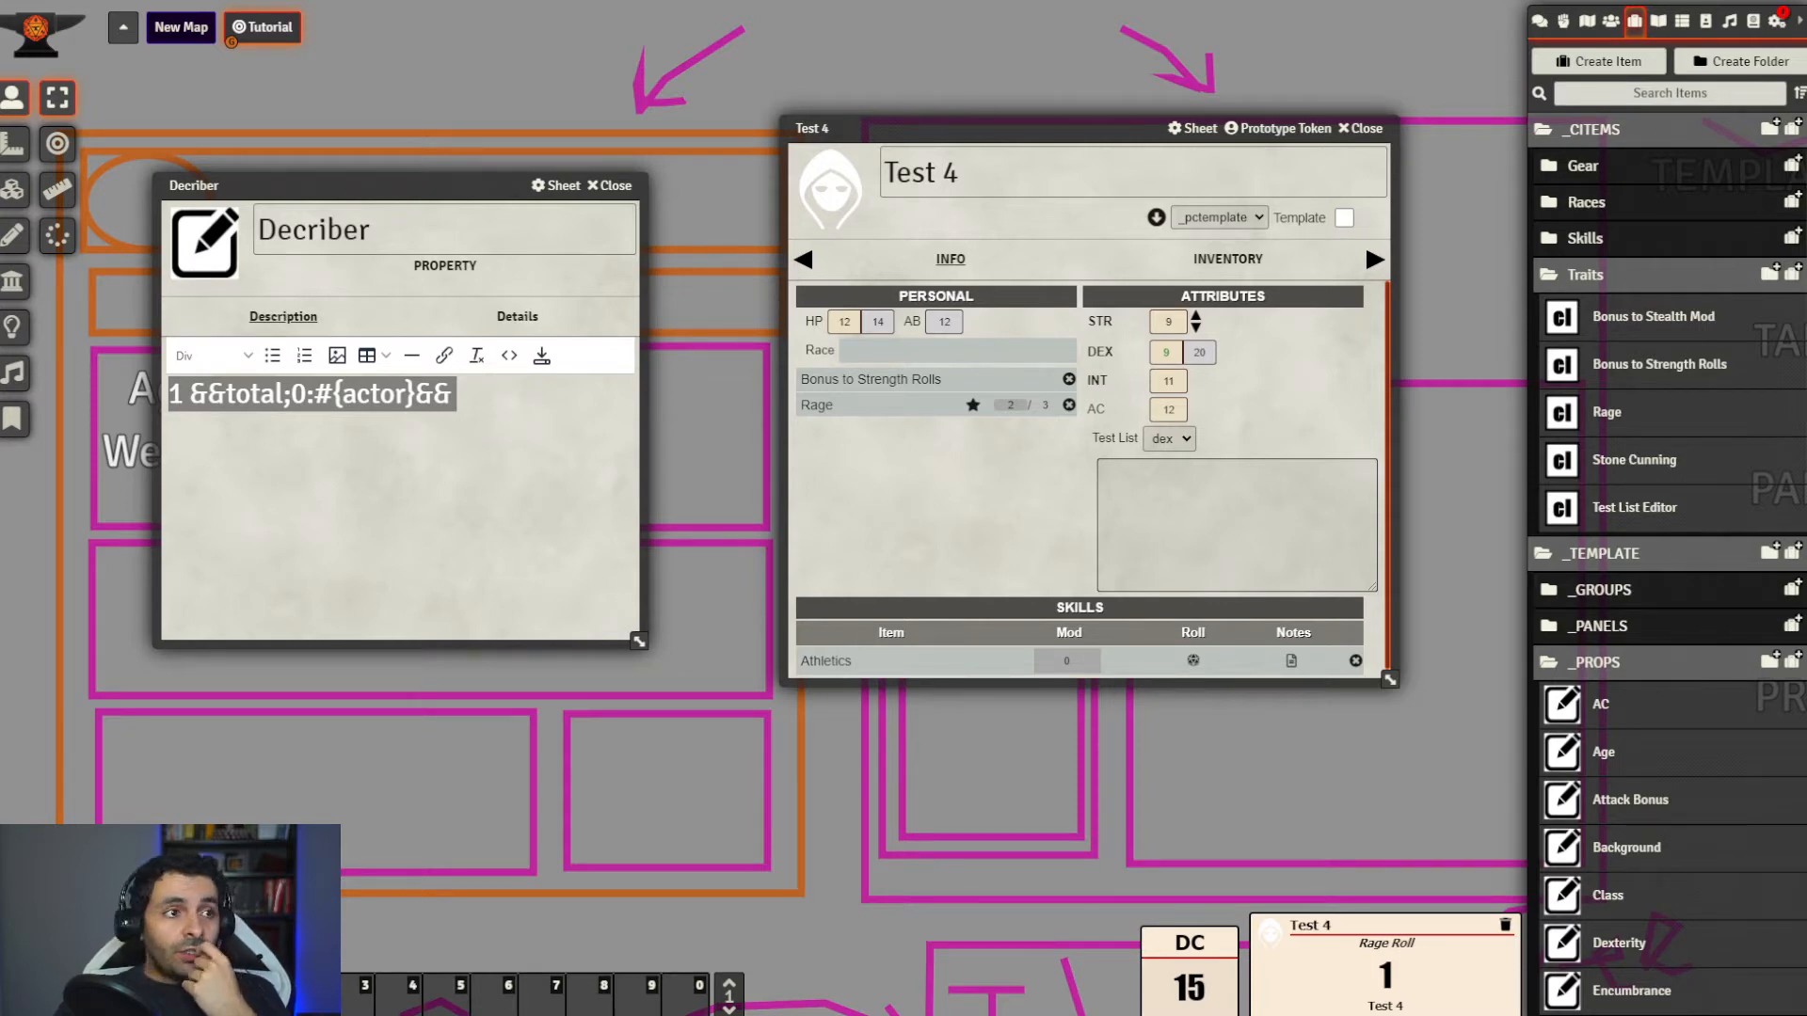
{"action": "left_click_drag", "start_coordinate": [639, 641], "coordinate": [697, 727]}
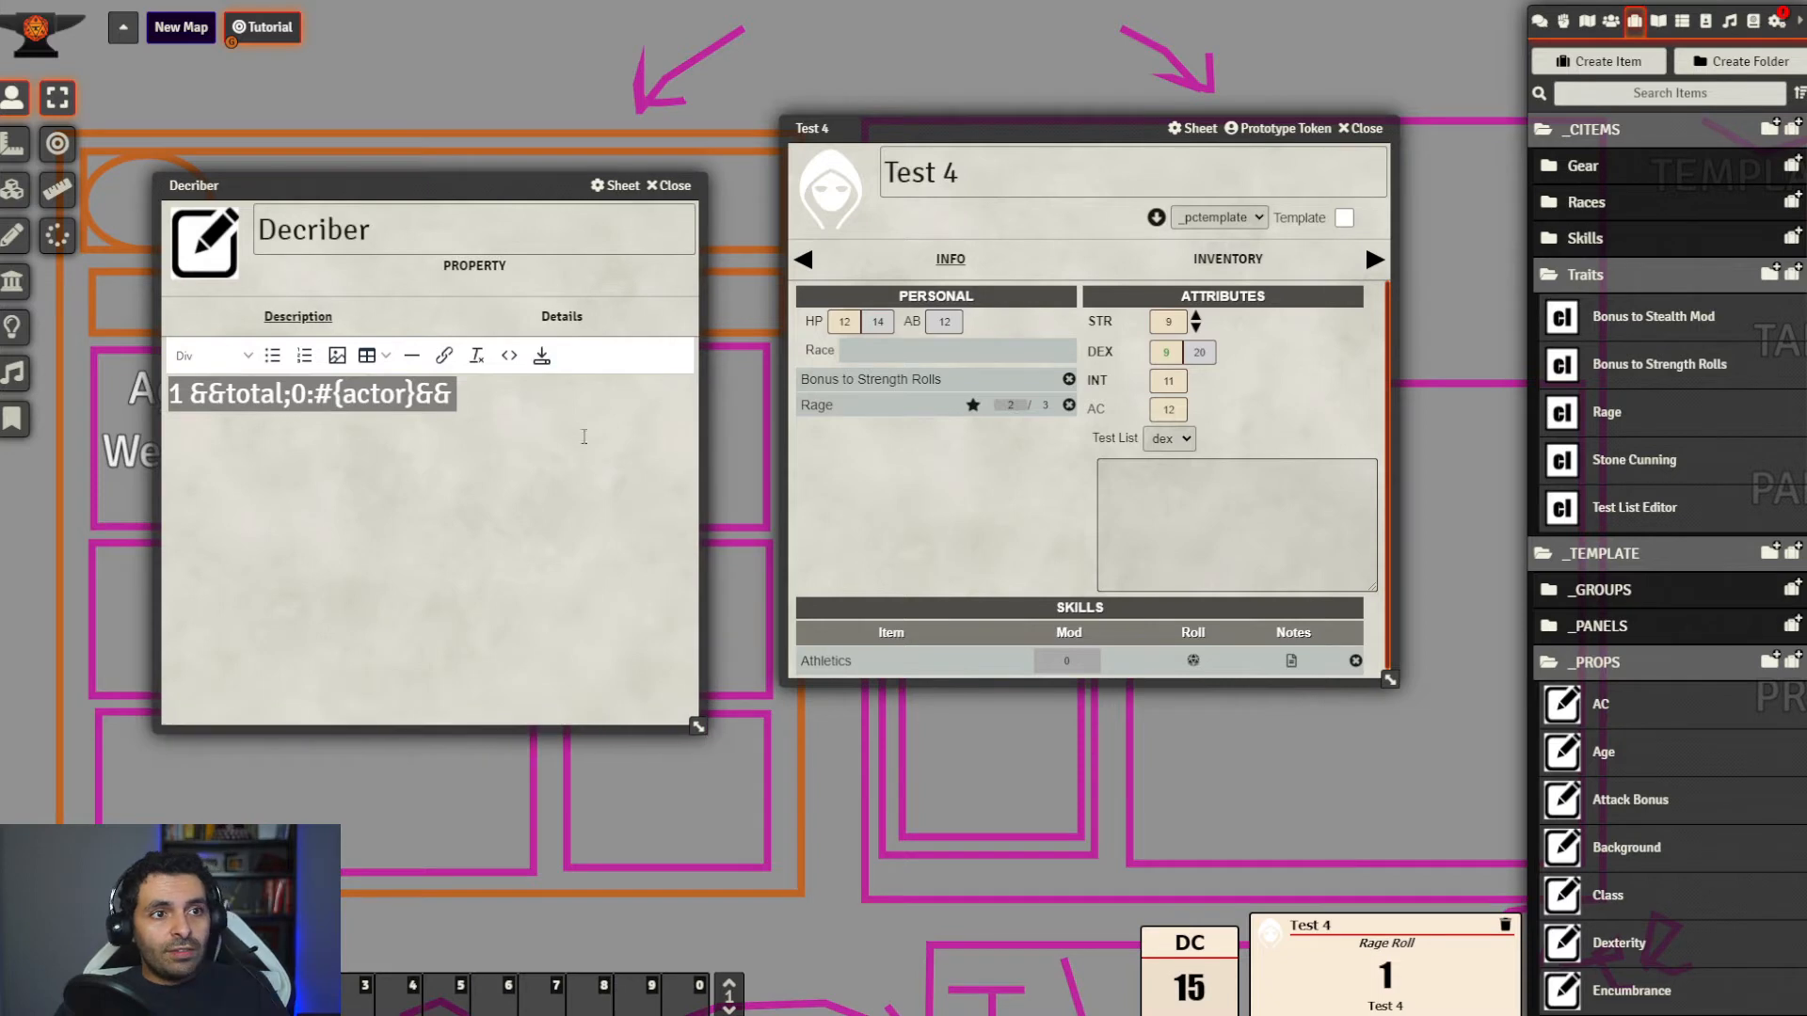
{"action": "left_click", "coordinate": [501, 405]}
{"action": "key", "text": "ctrl+a"}
{"action": "key", "text": "BackSpace"}
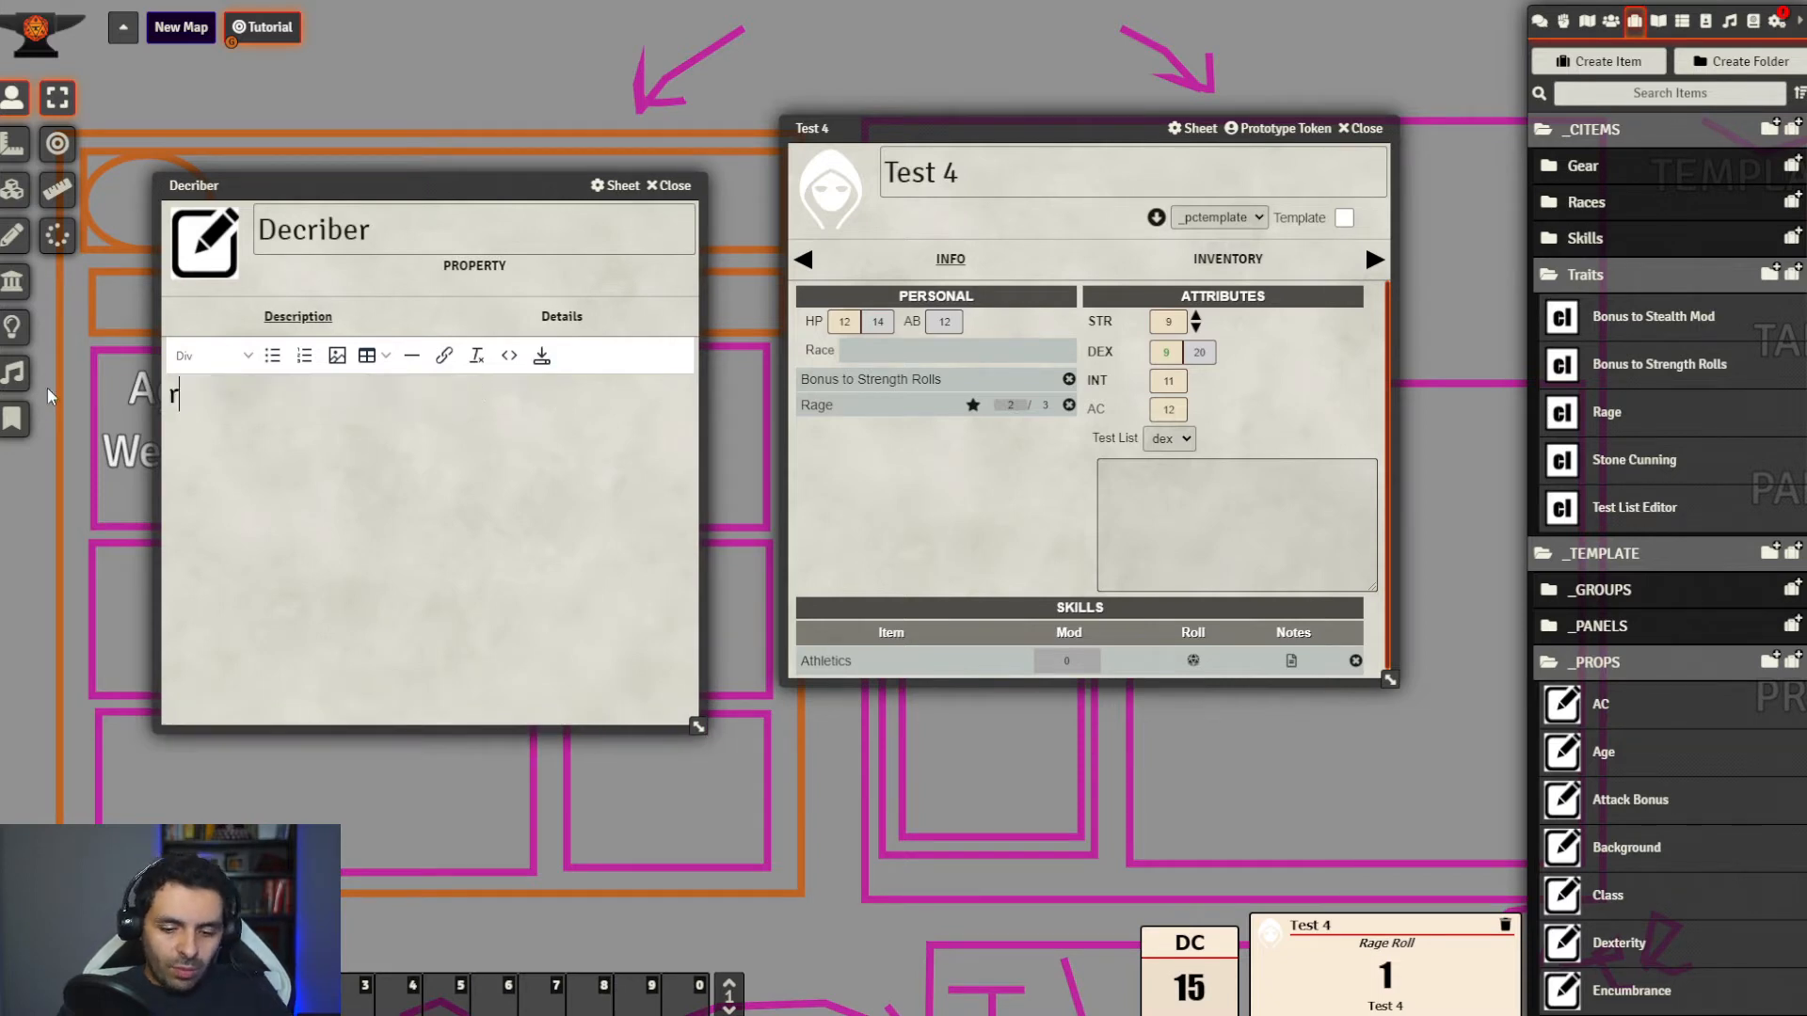
{"action": "type", "text": "roll()"}
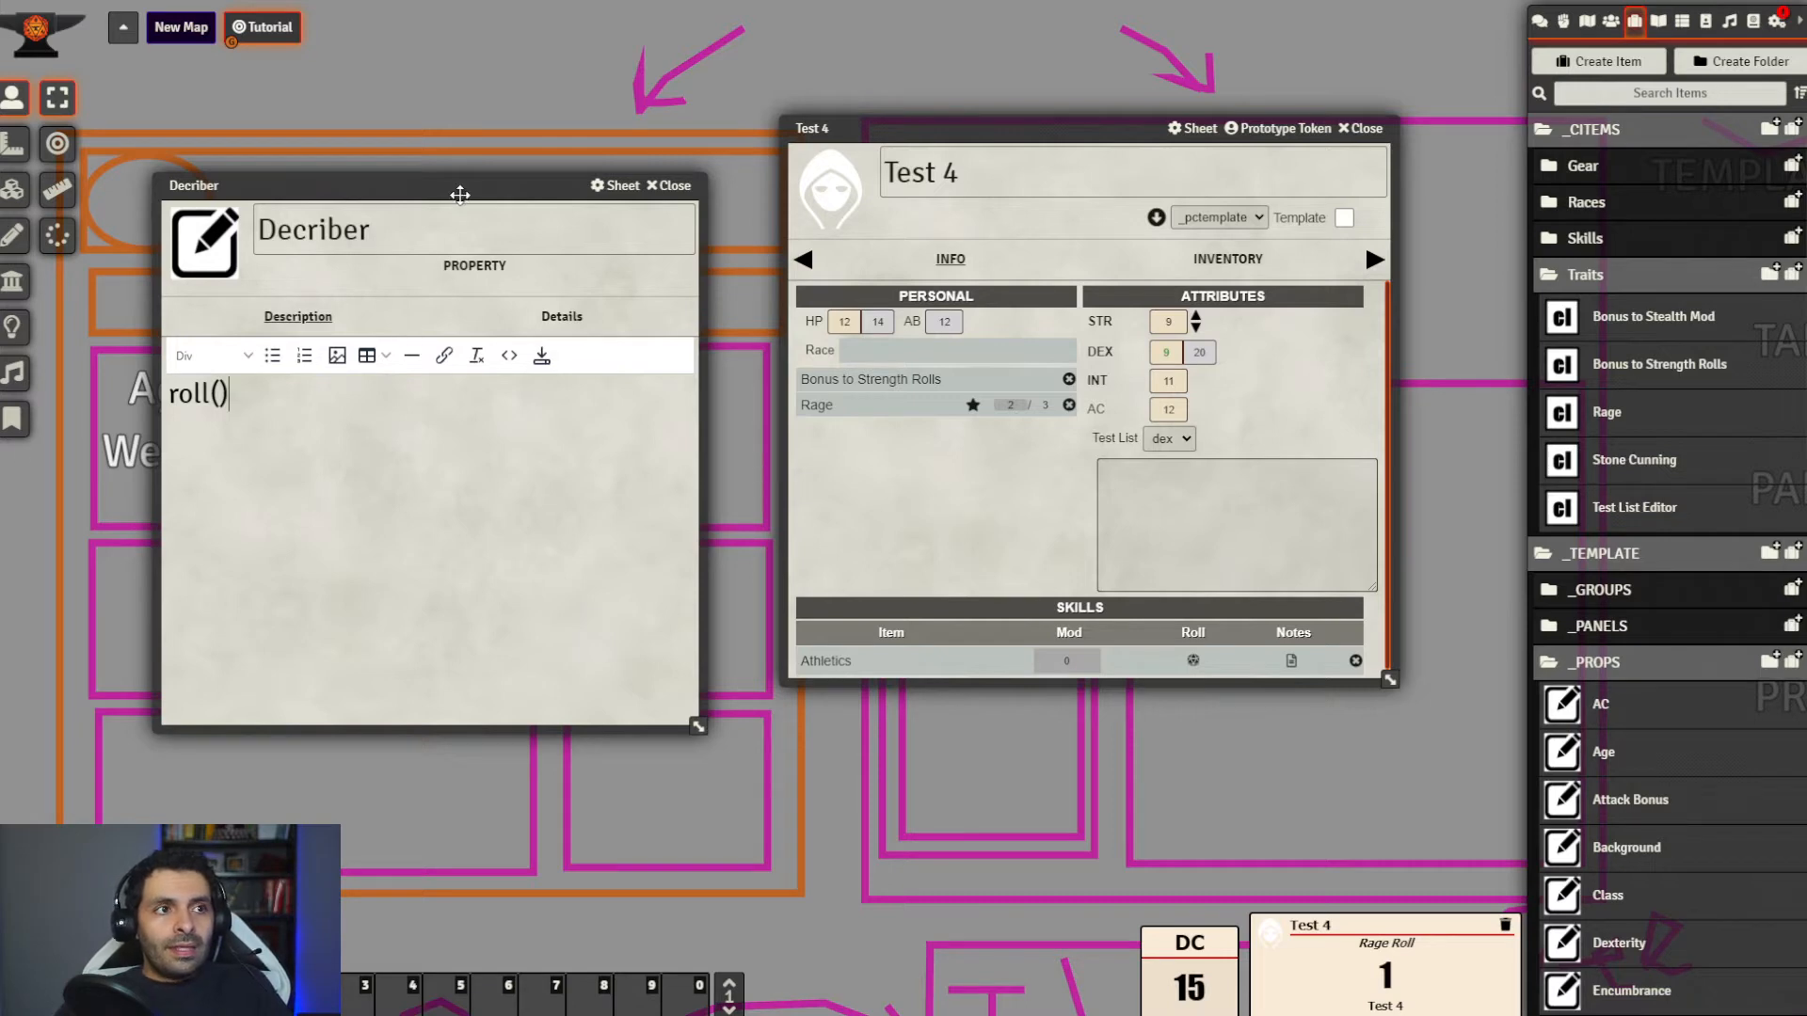
Make more room between the two windows and fill the roll() parentheses with TestRoll;1;6;false;
{"action": "left_click_drag", "start_coordinate": [456, 185], "coordinate": [436, 188]}
{"action": "left_click_drag", "start_coordinate": [965, 129], "coordinate": [1085, 112]}
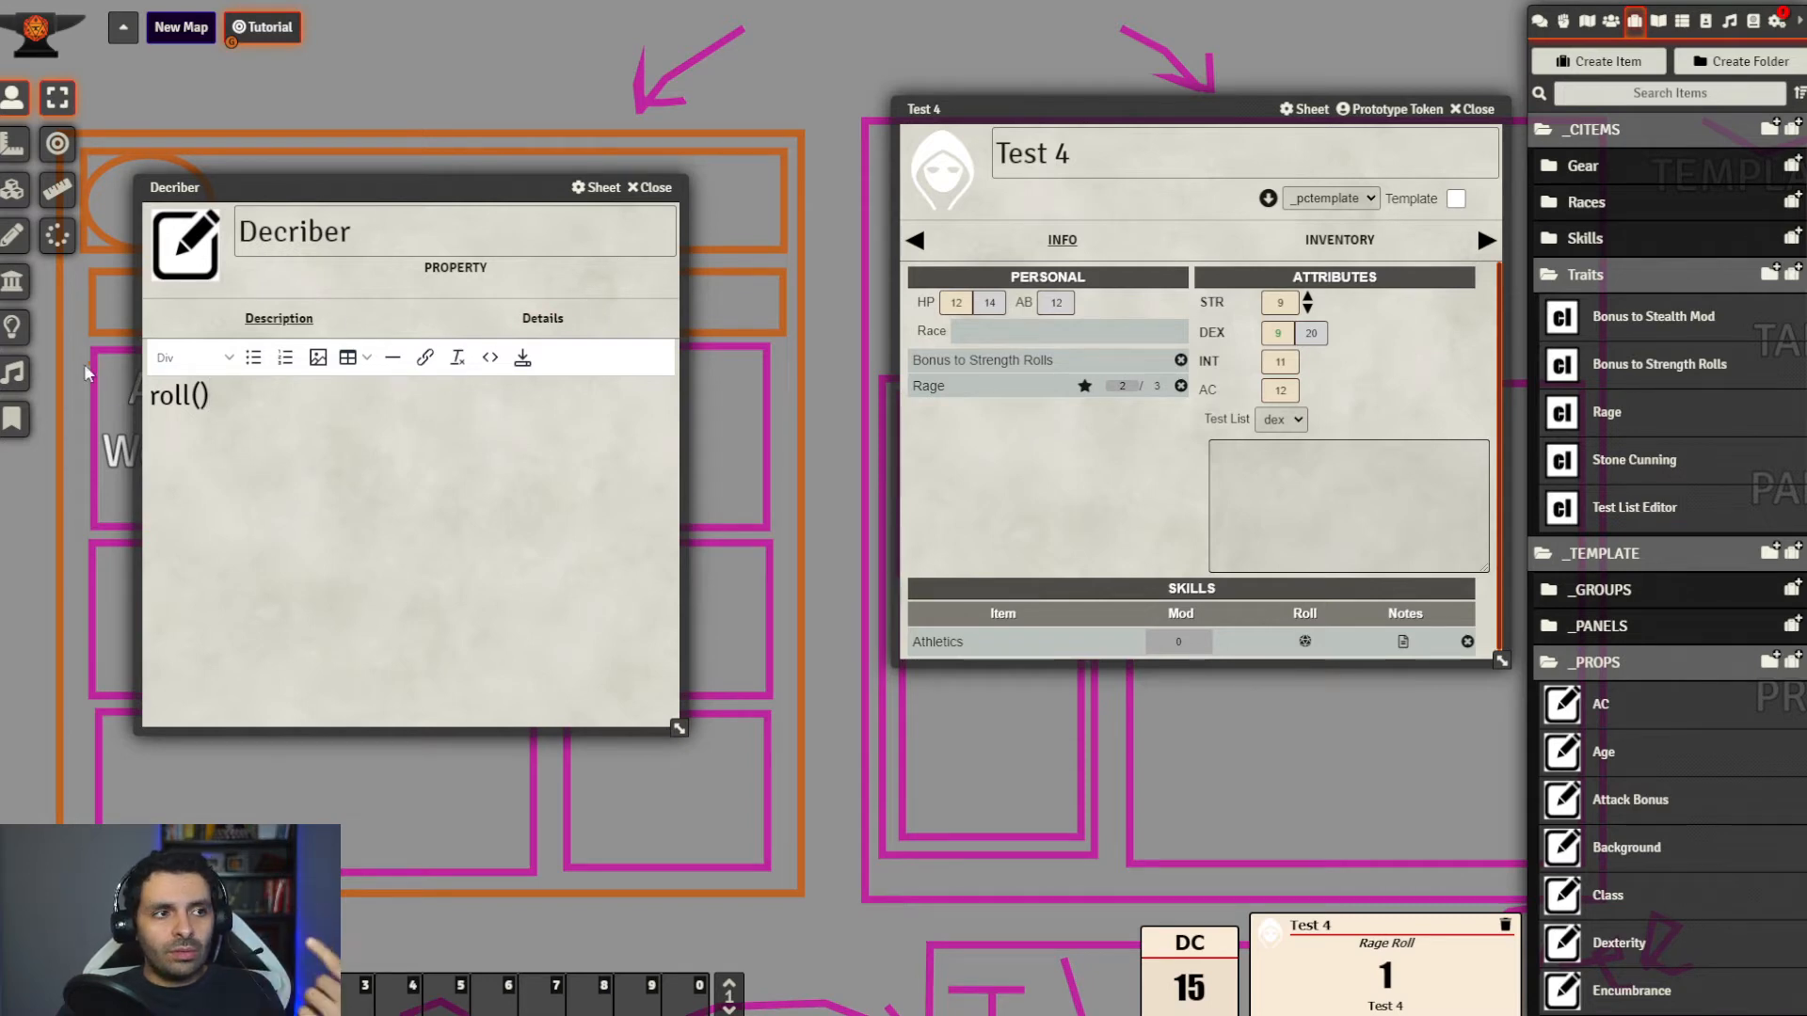
{"action": "key", "text": "Left"}
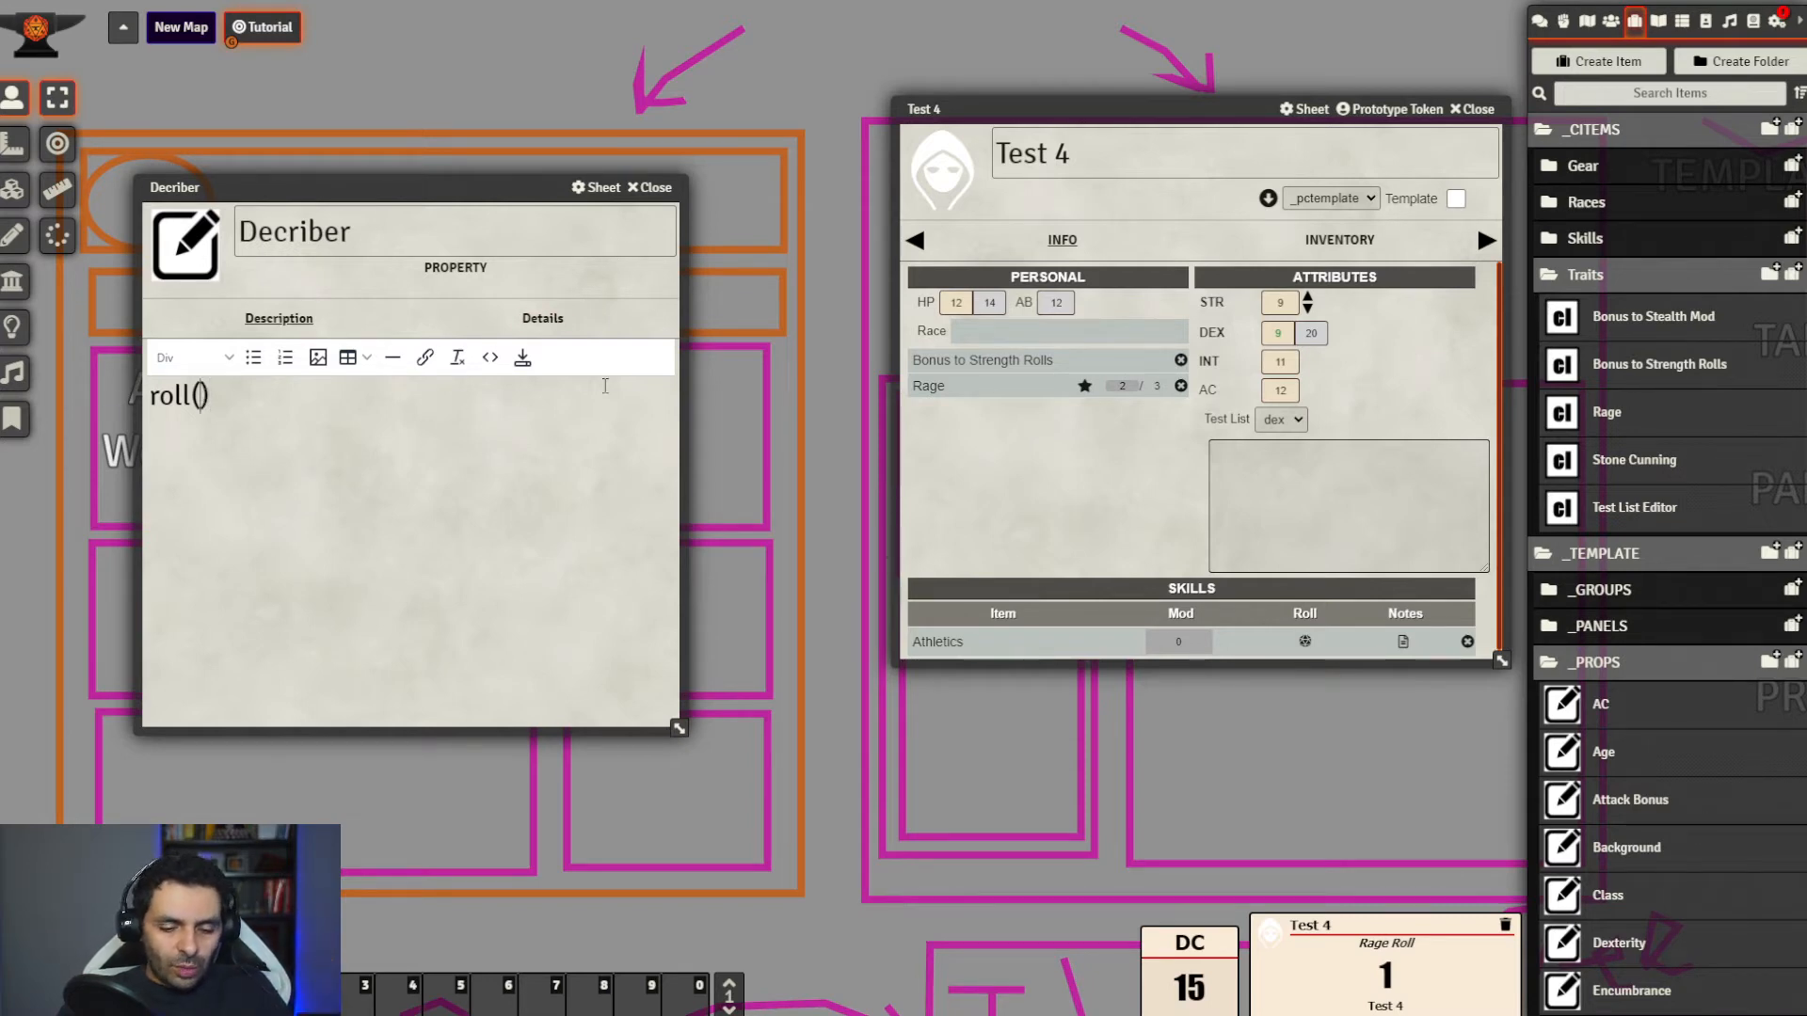
{"action": "left_click_drag", "start_coordinate": [677, 731], "coordinate": [753, 766]}
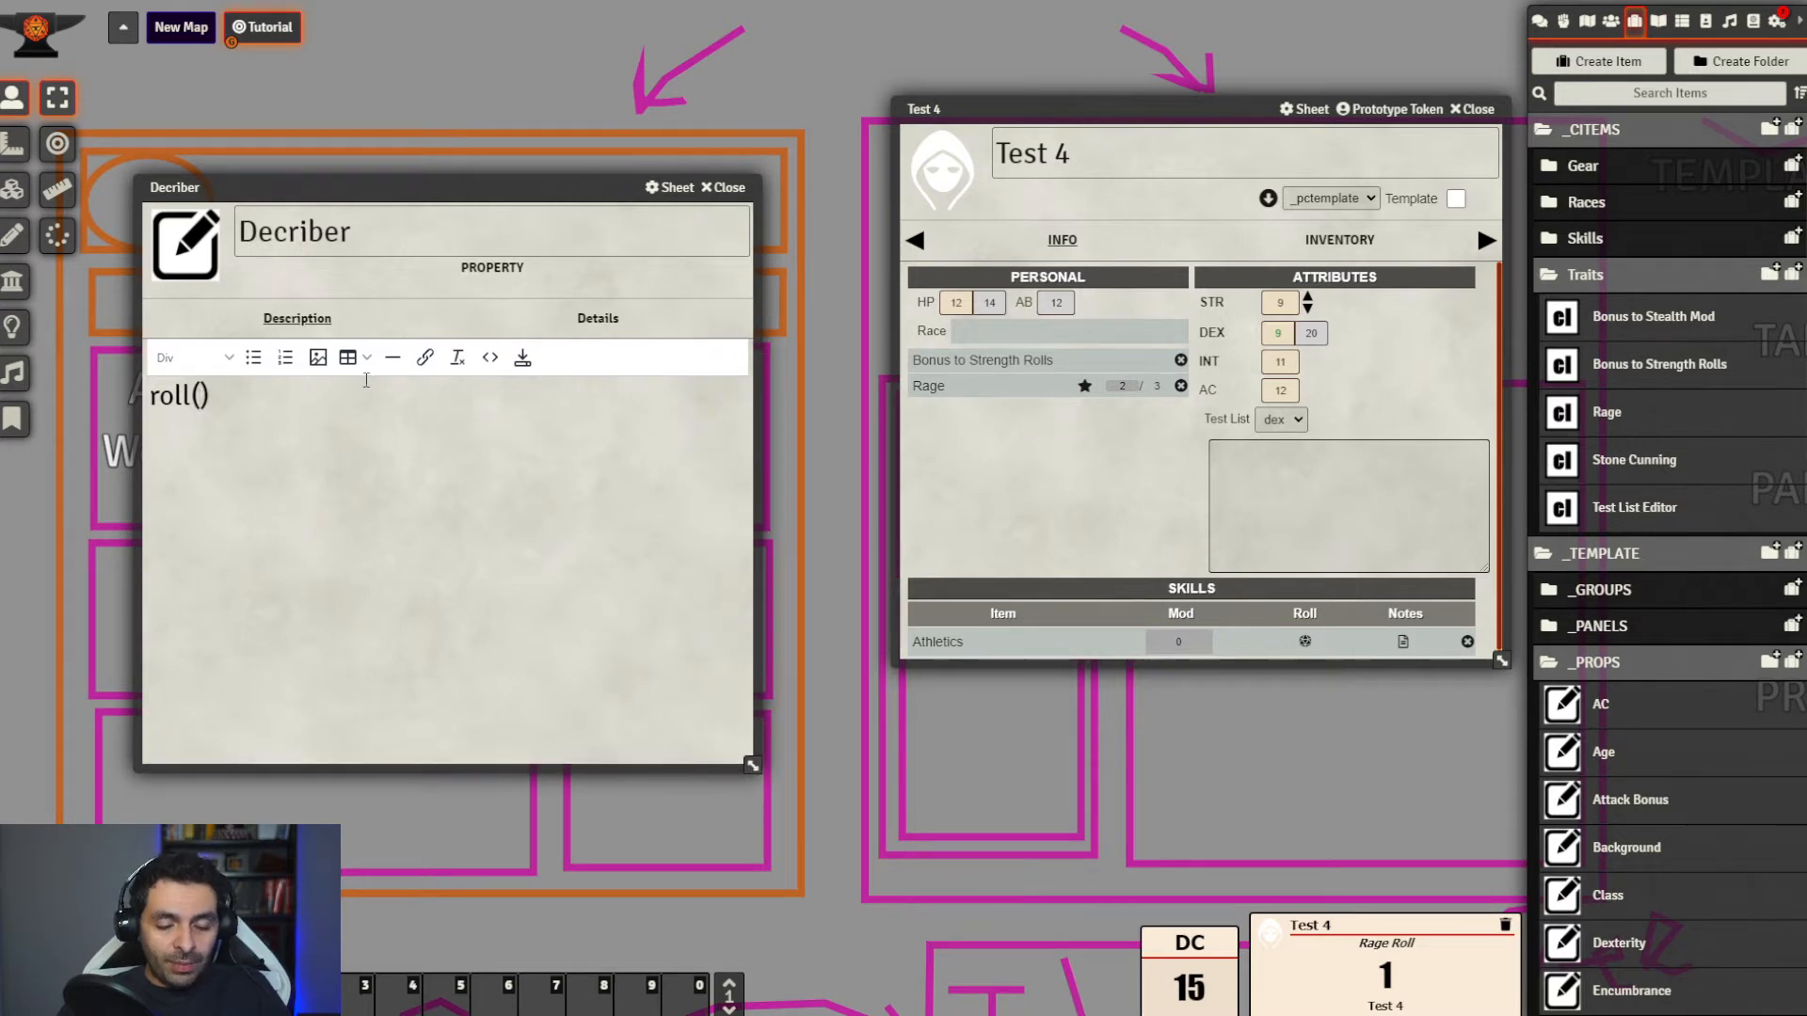
{"action": "type", "text": "R"}
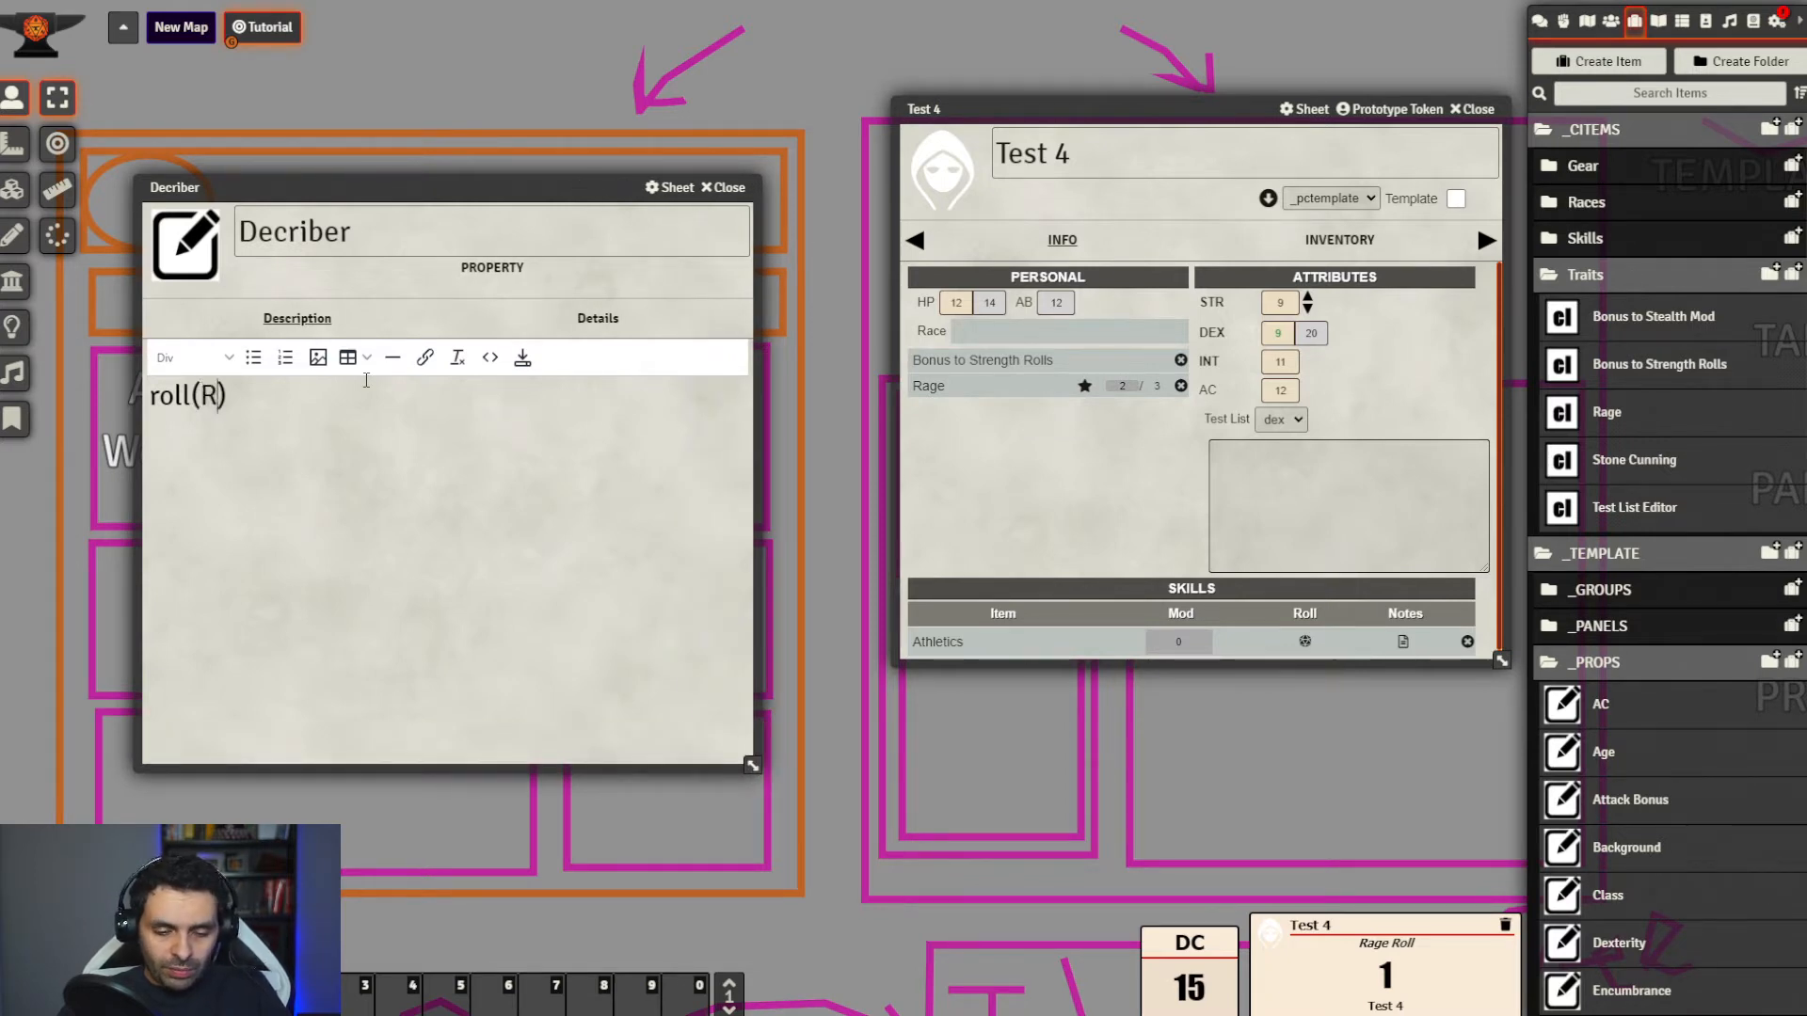
{"action": "key", "text": "BackSpace"}
{"action": "type", "text": "TestRoll;"}
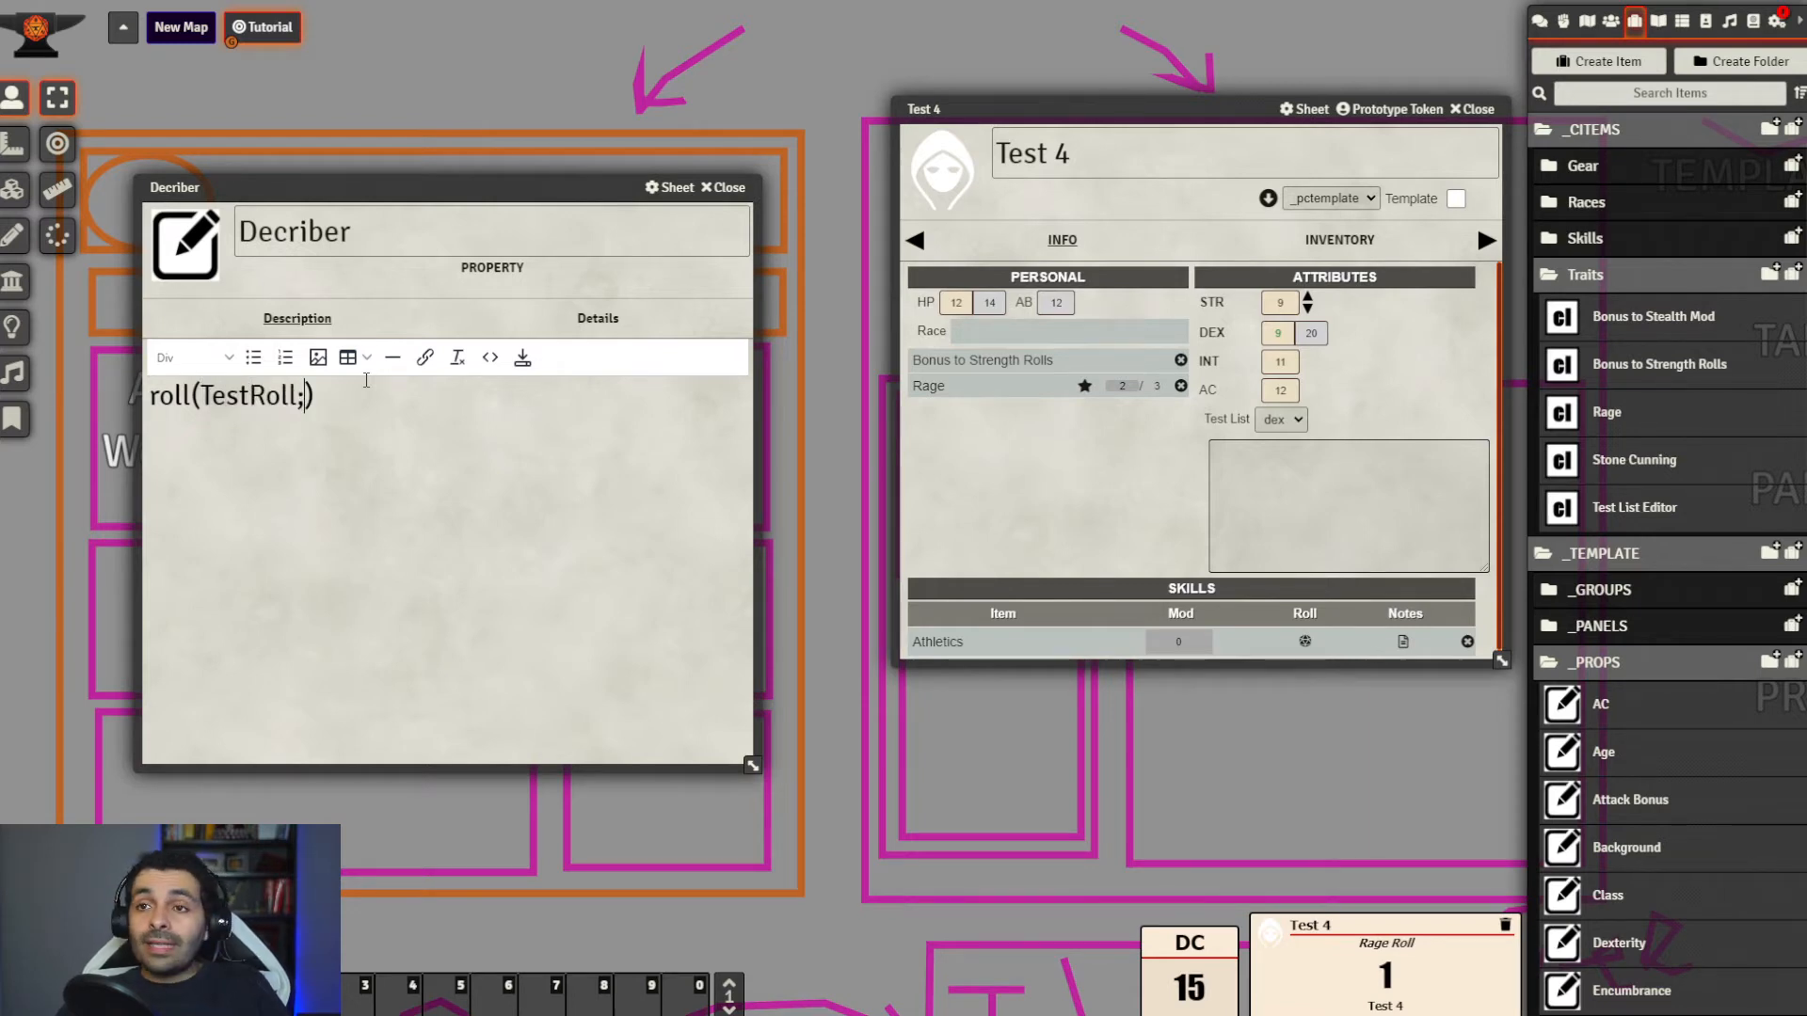
{"action": "type", "text": "1;"}
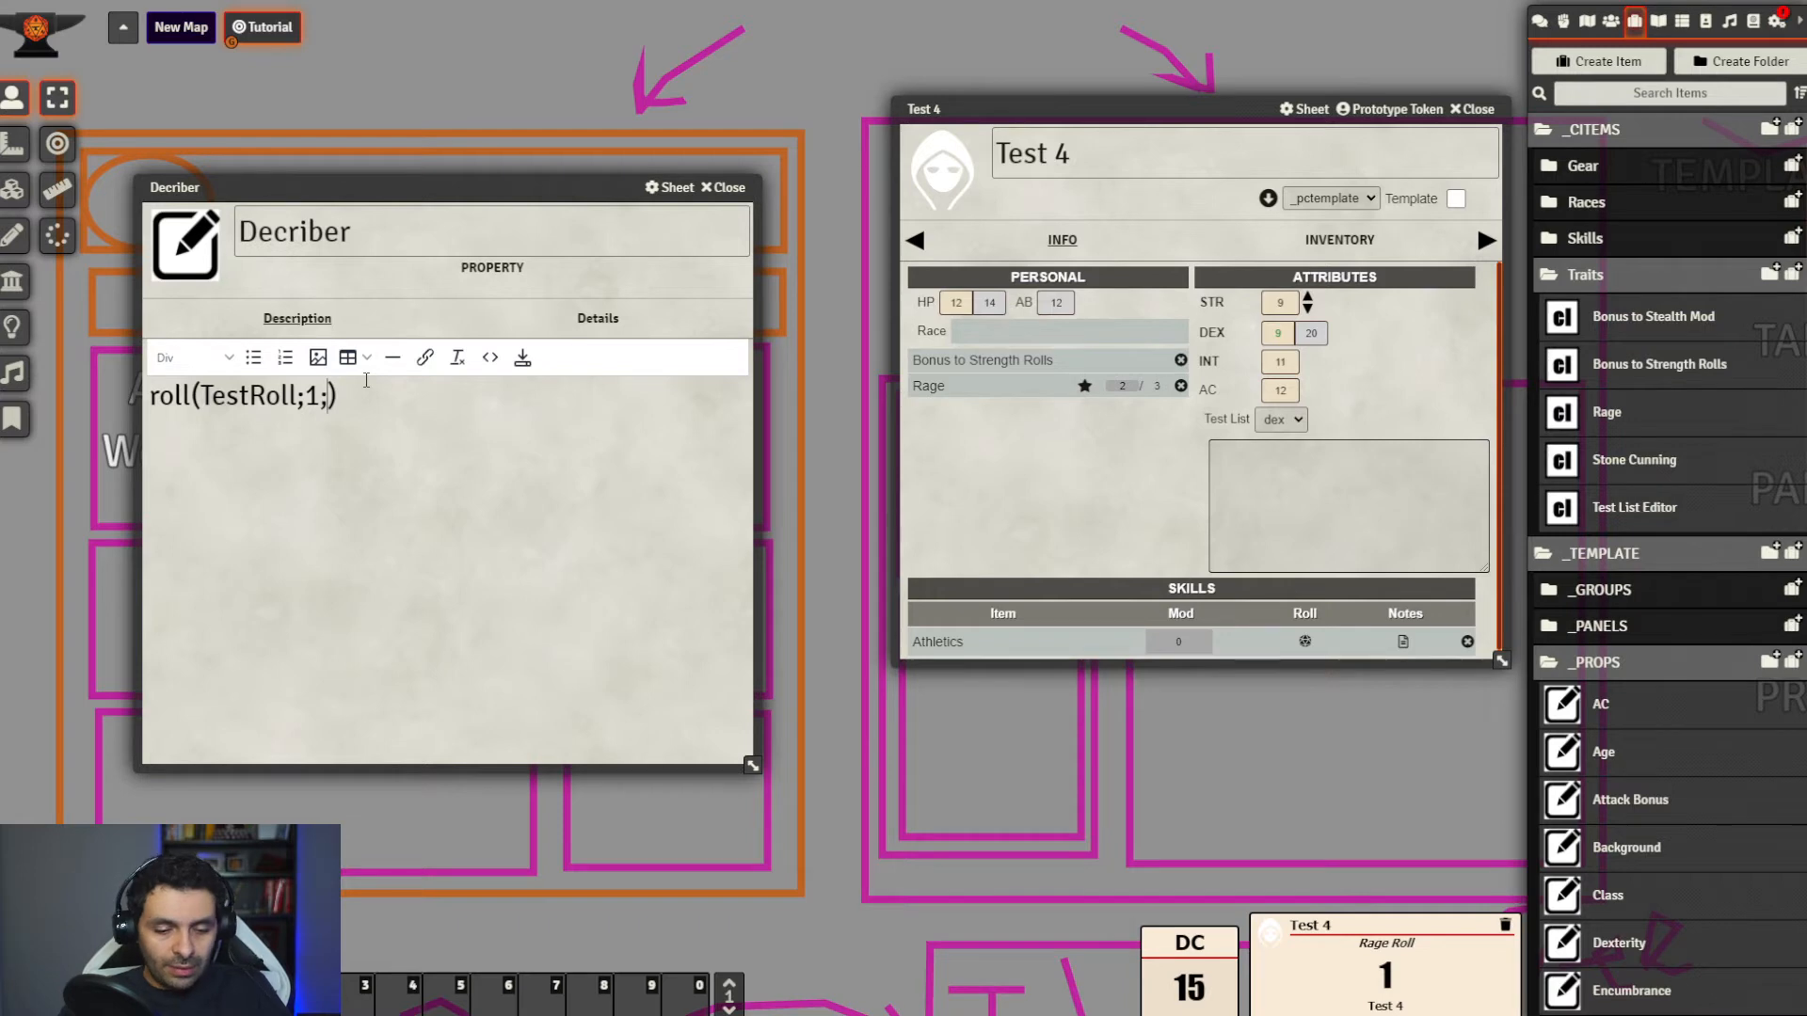
{"action": "type", "text": "6;"}
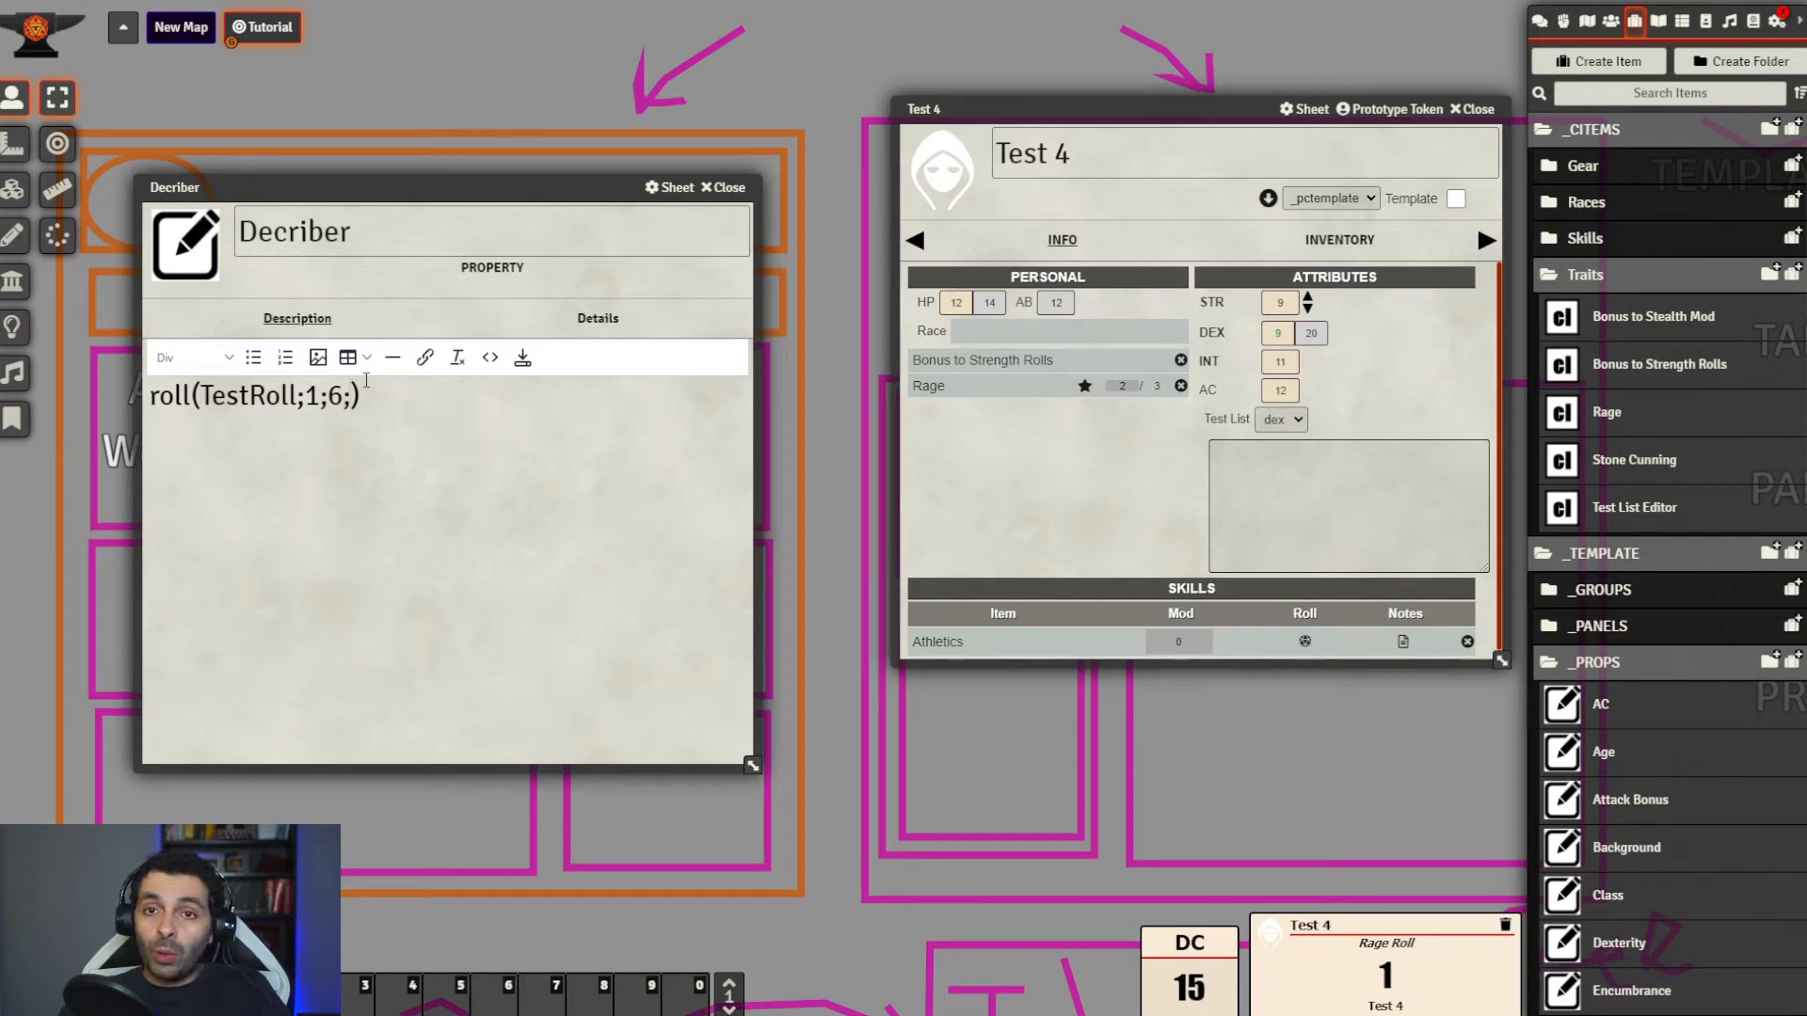
{"action": "type", "text": "false"}
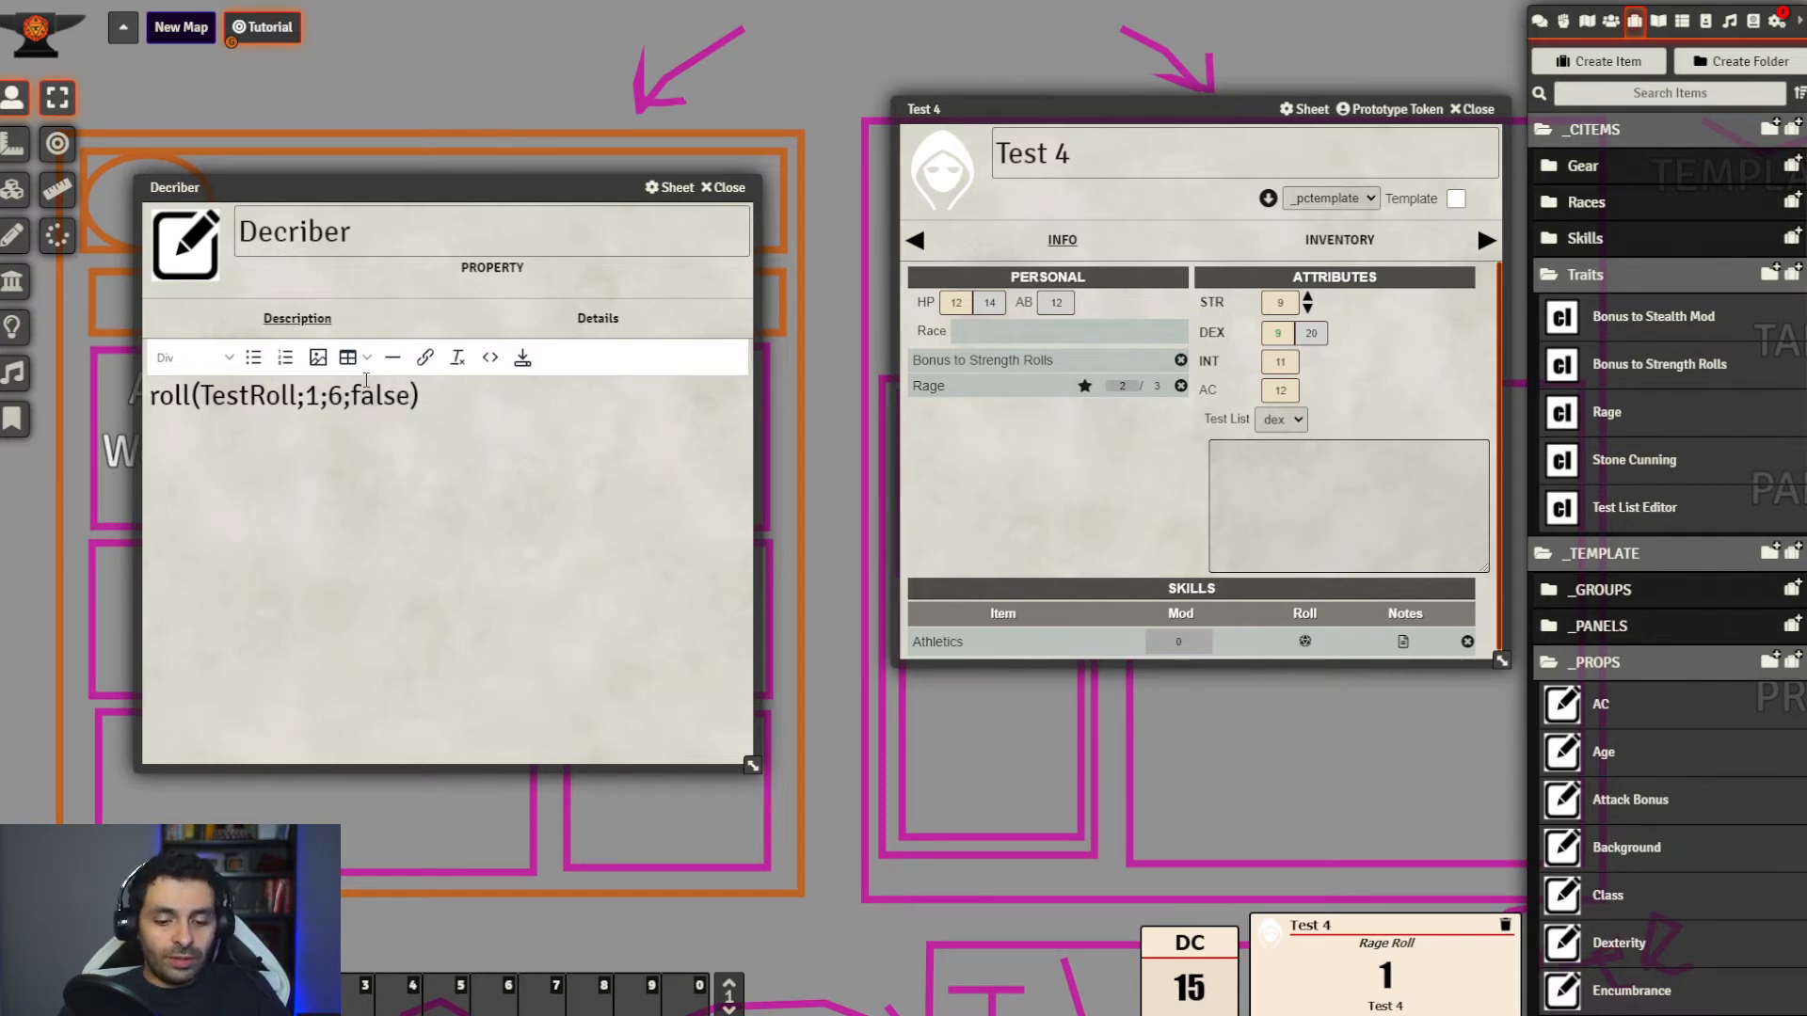
{"action": "type", "text": ";"}
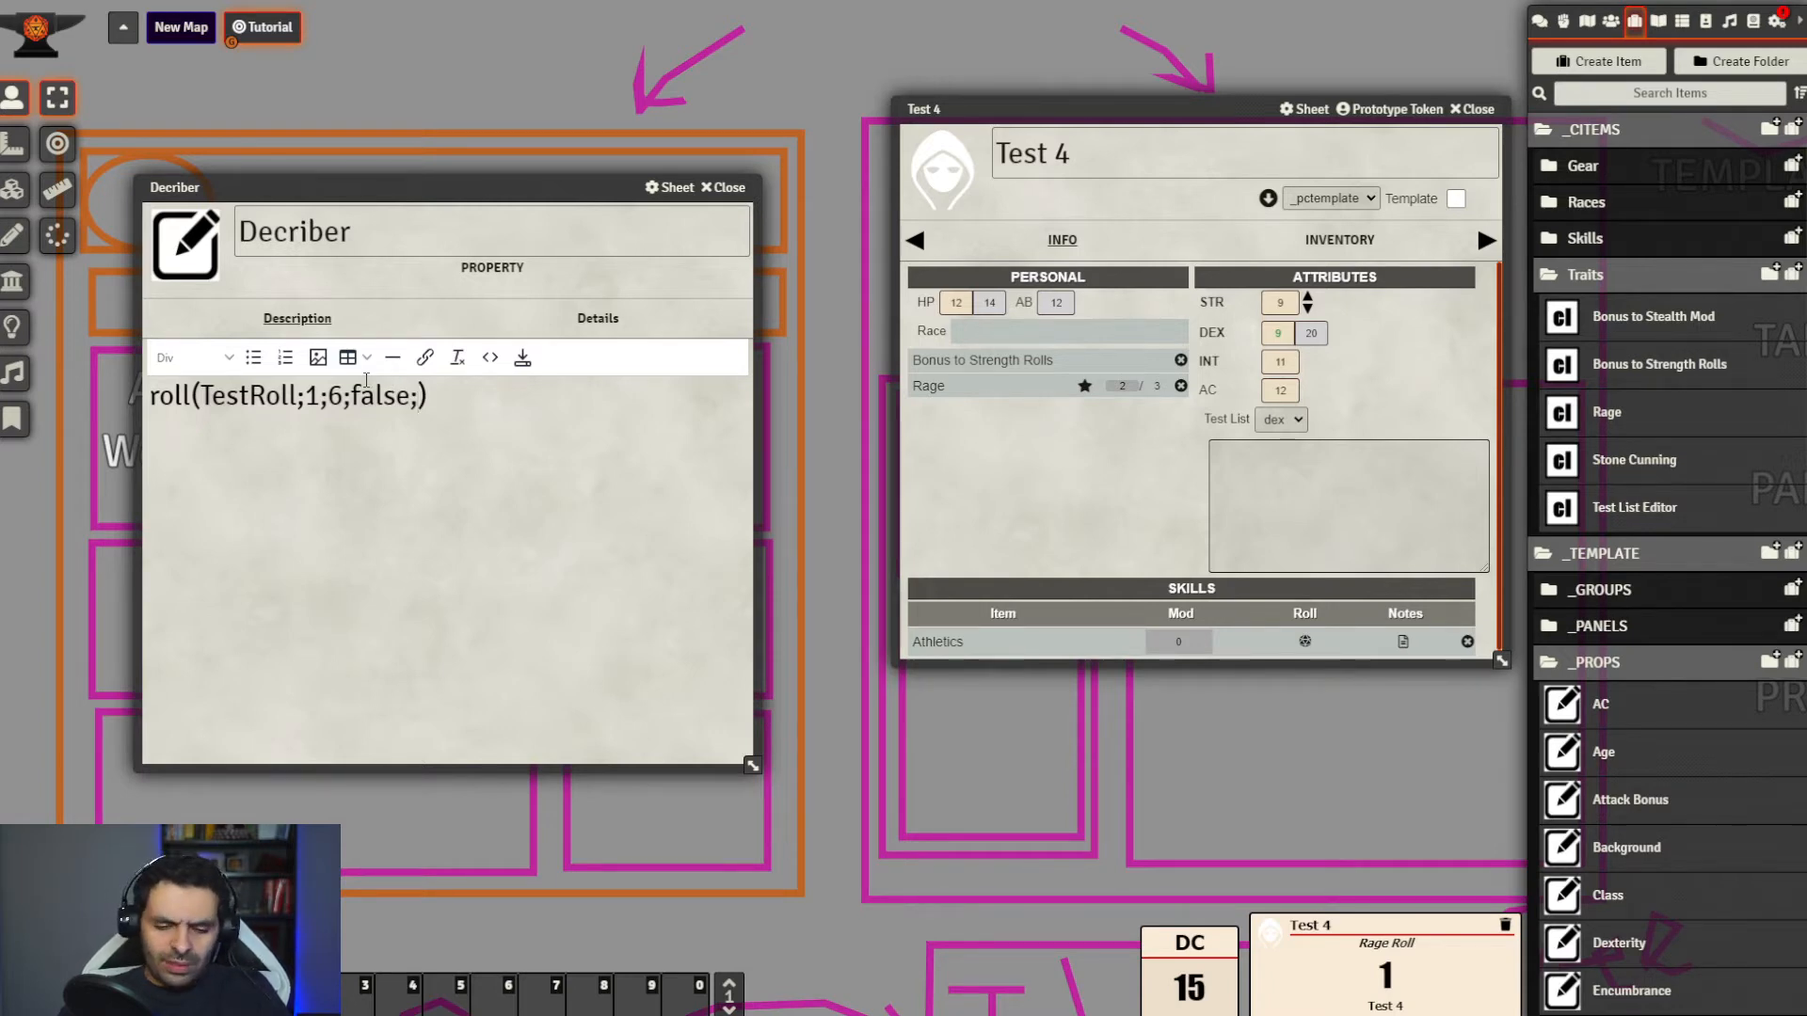
Add [black] as the last argument of the roll() expression in Decriber's description
{"action": "type", "text": "Black"}
{"action": "key", "text": "BackSpace"}
{"action": "key", "text": "BackSpace"}
{"action": "key", "text": "BackSpace"}
{"action": "key", "text": "BackSpace"}
{"action": "key", "text": "BackSpace"}
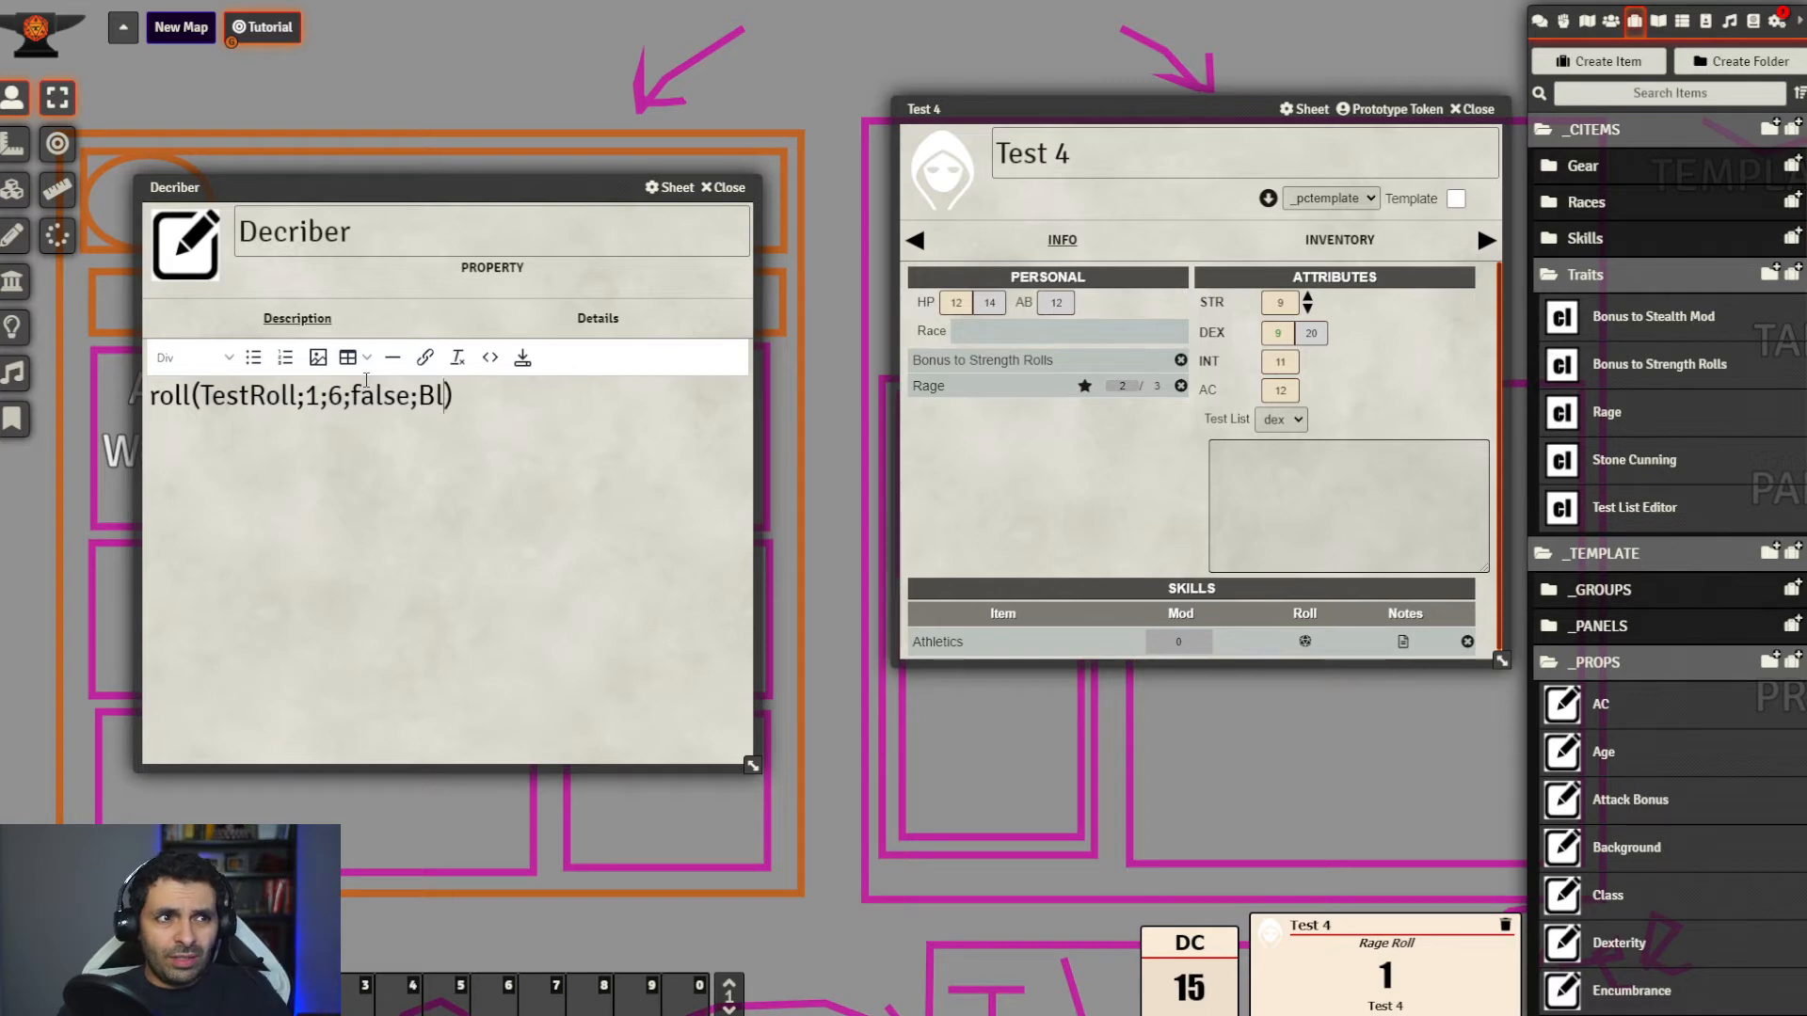
{"action": "type", "text": "[black]"}
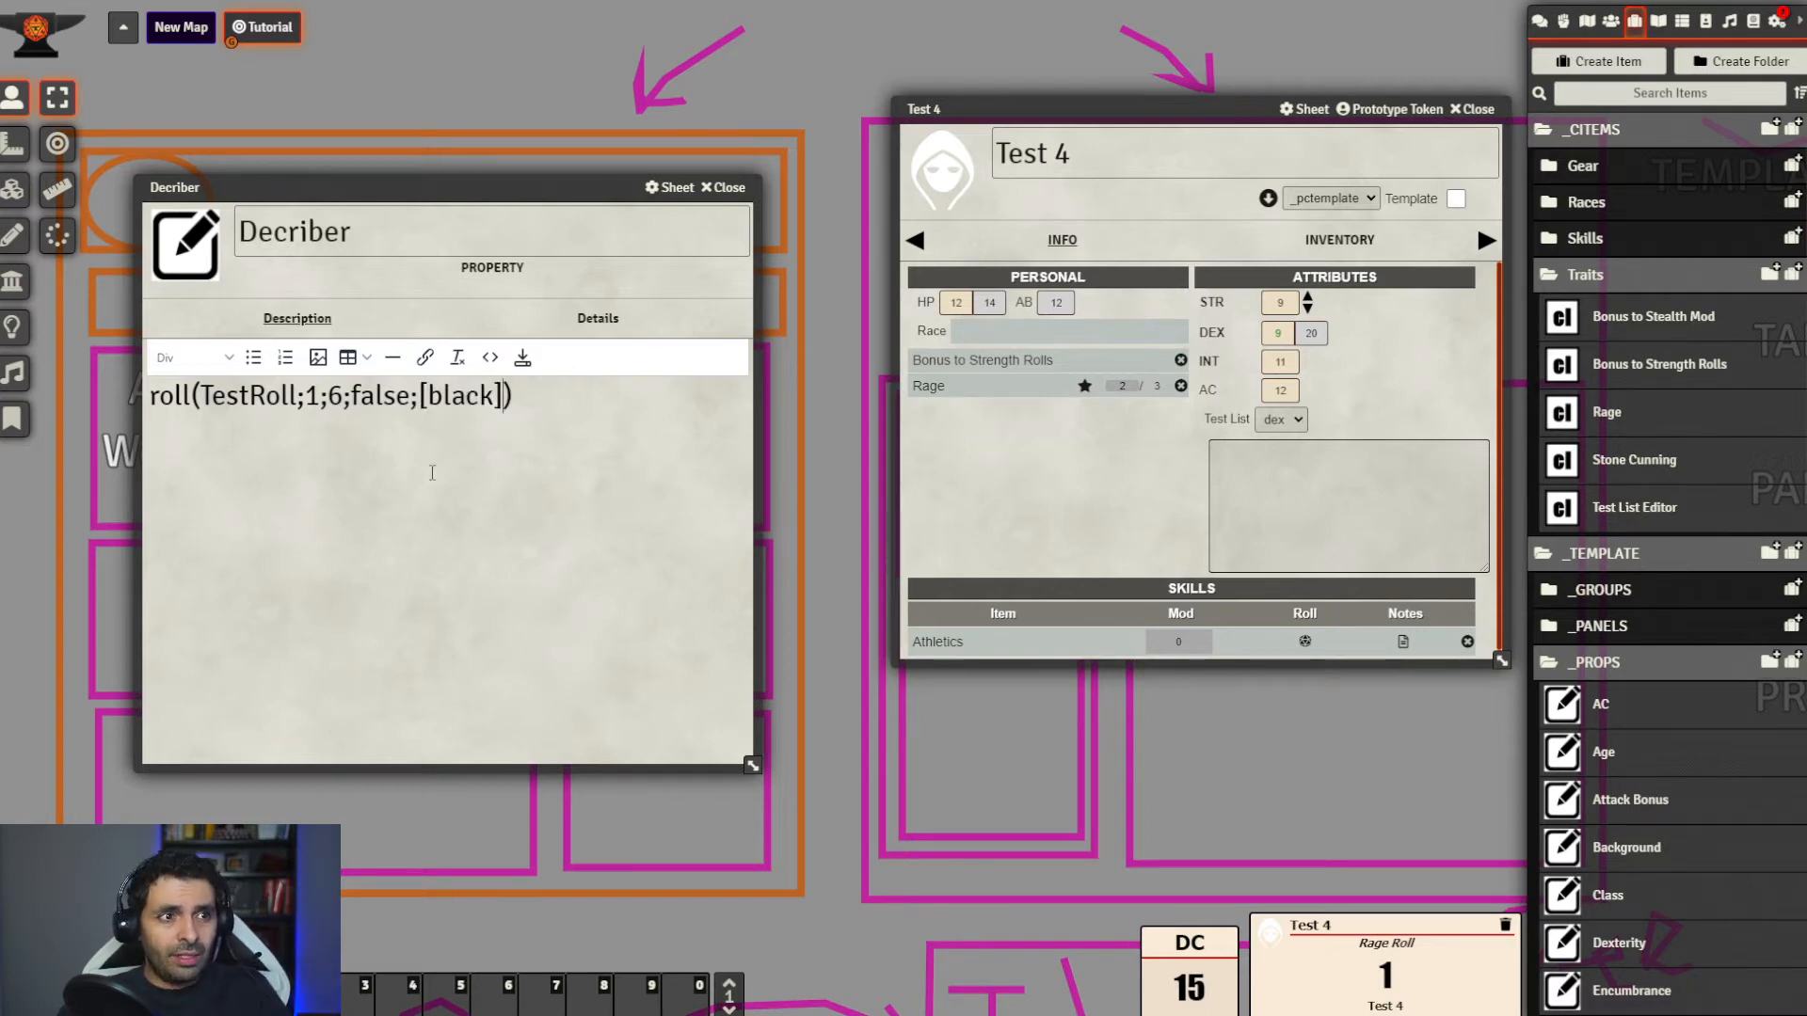
Append ?[TestRoll.total] after the roll() expression in Decriber's description
{"action": "left_click_drag", "start_coordinate": [489, 187], "coordinate": [455, 194]}
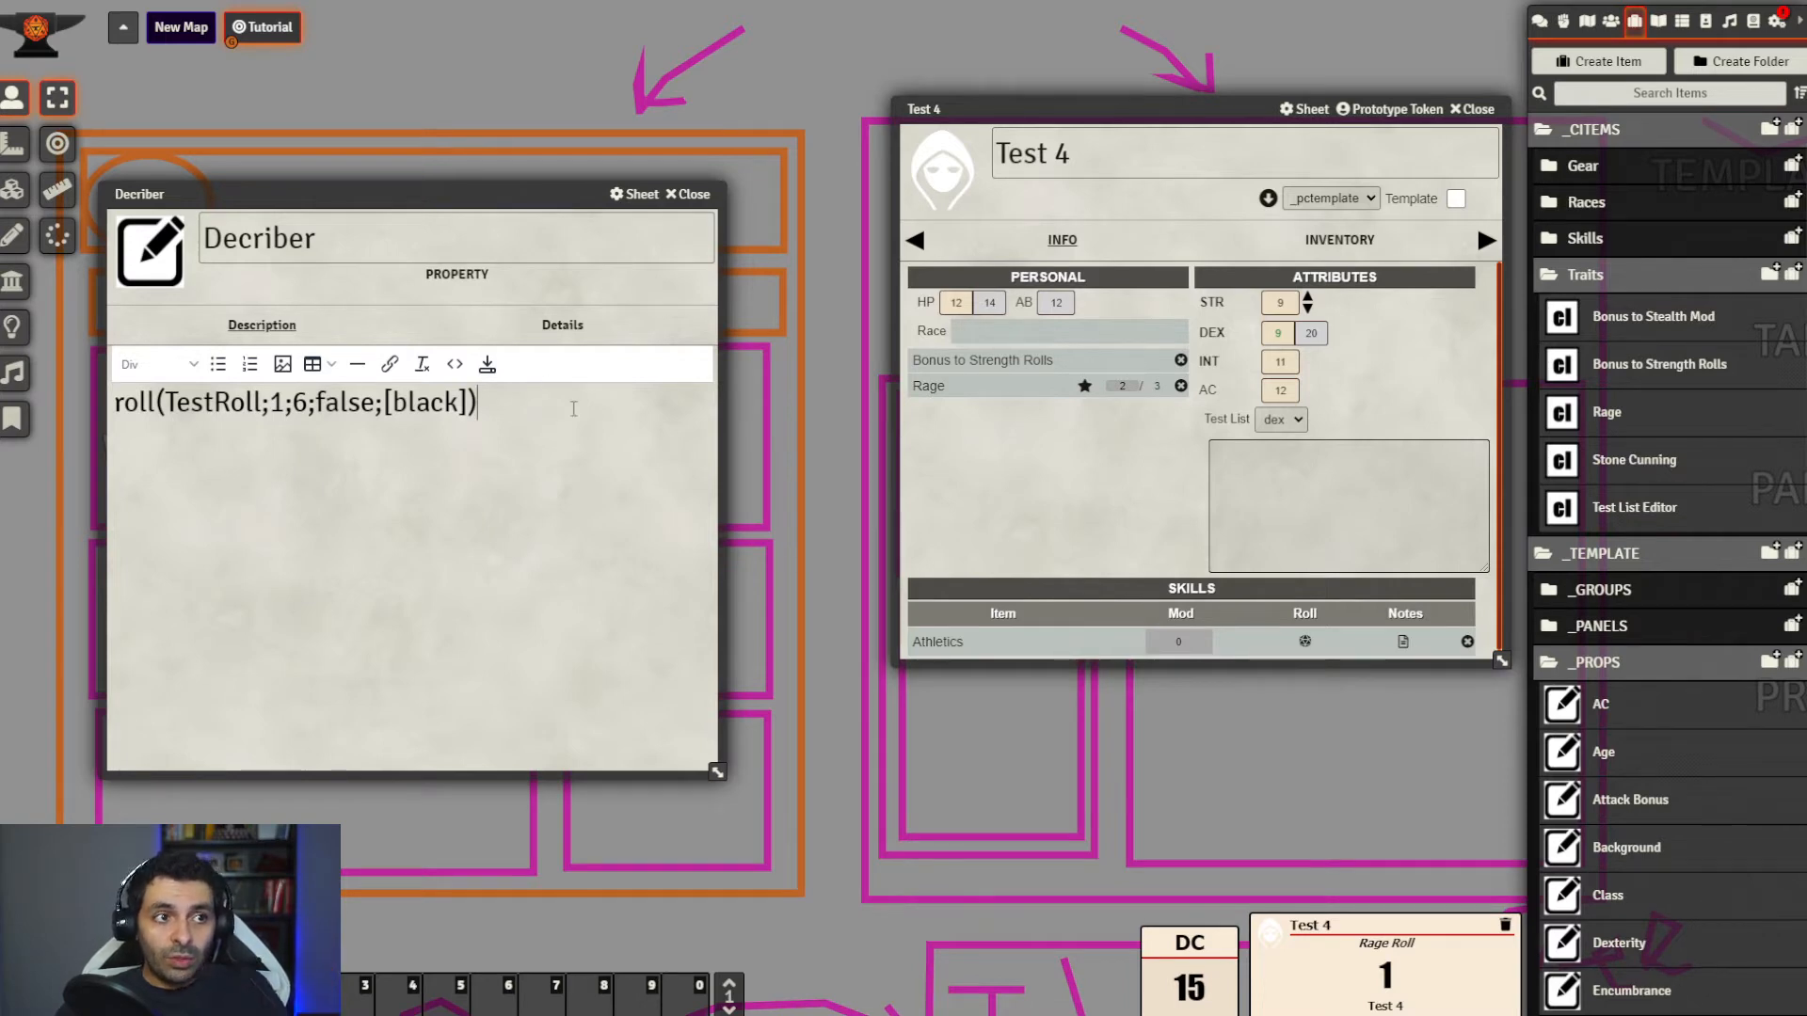
{"action": "type", "text": "?[]"}
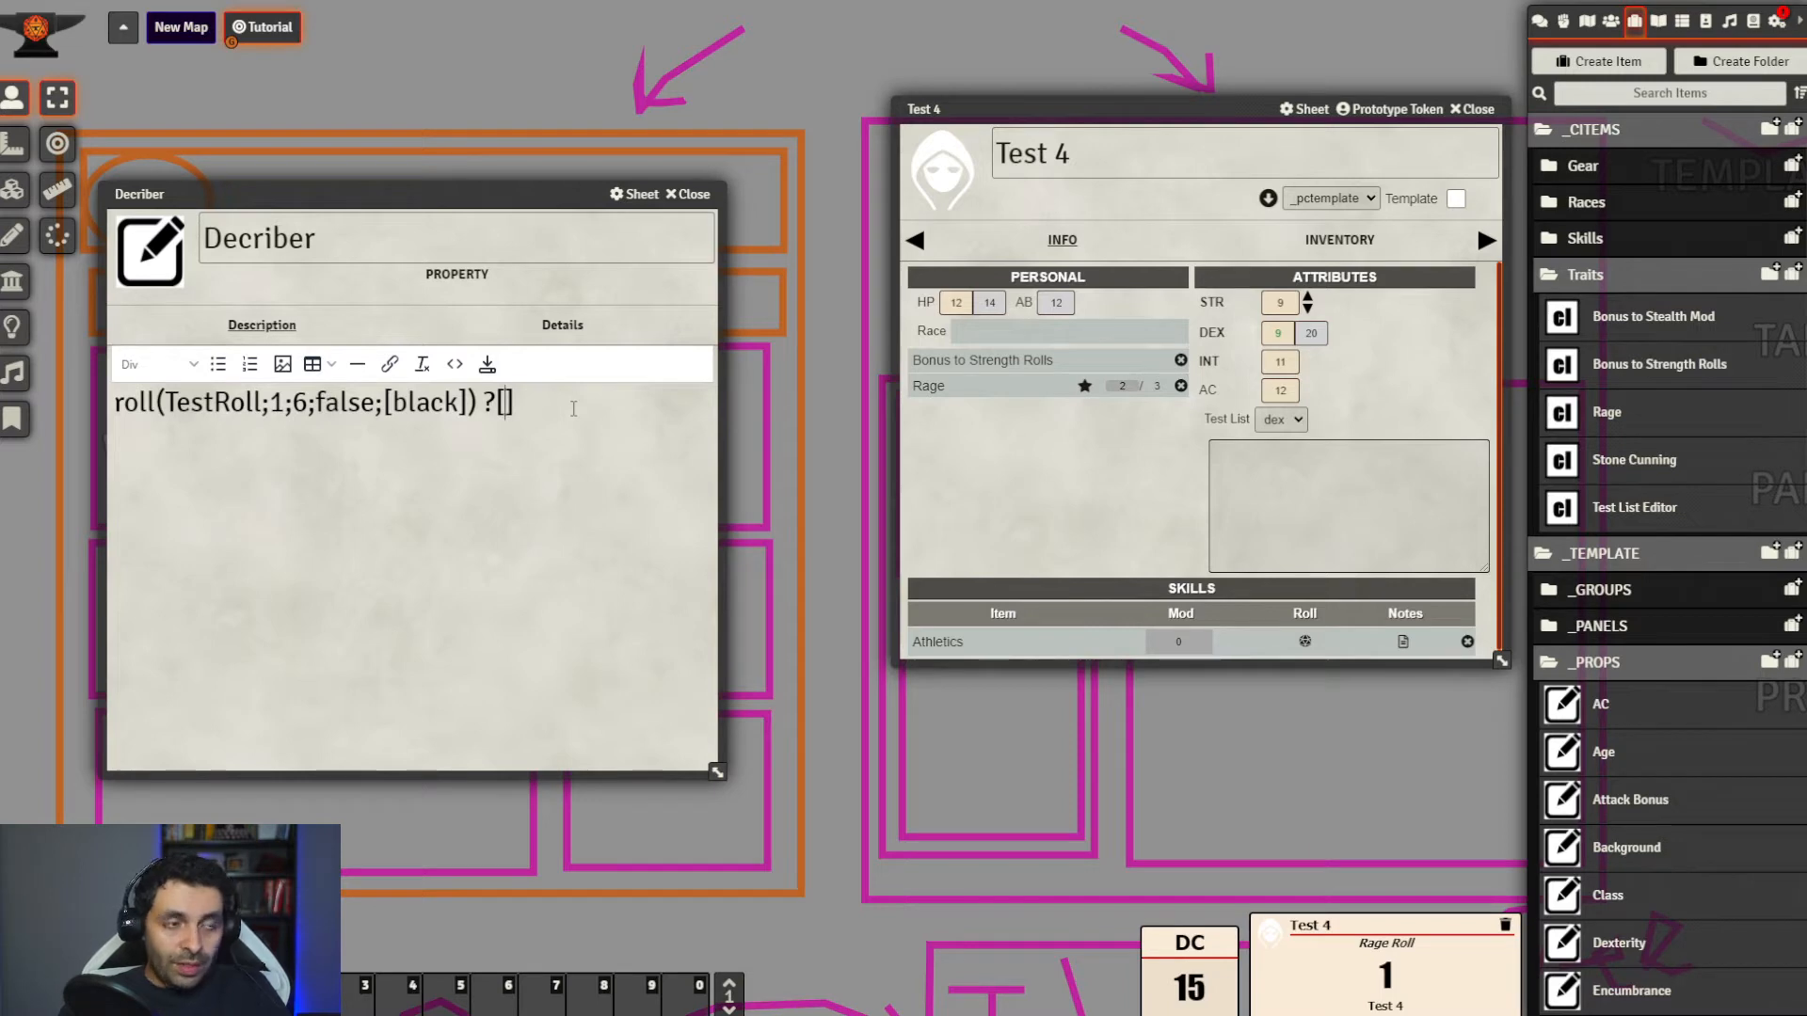
{"action": "key", "text": "Left"}
{"action": "key", "text": "Left"}
{"action": "key", "text": "Left"}
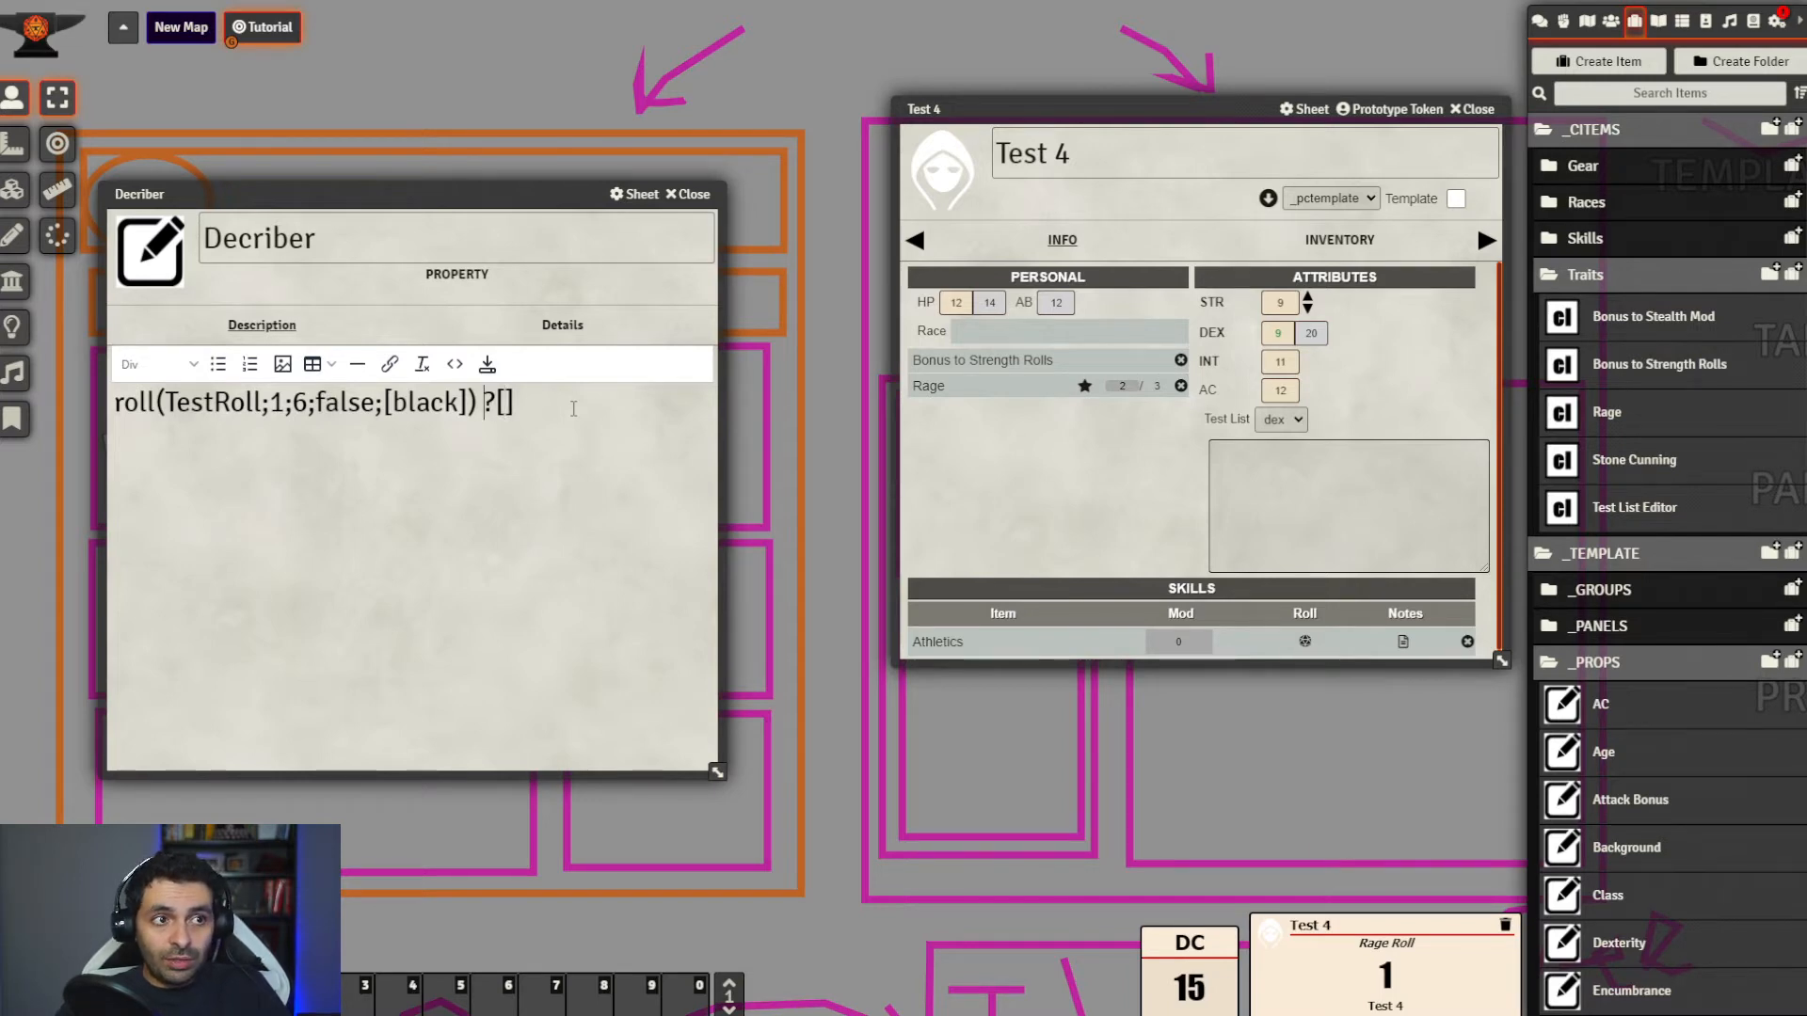
{"action": "key", "text": "Right"}
{"action": "key", "text": "Right"}
{"action": "key", "text": "Right"}
{"action": "key", "text": "Right"}
{"action": "key", "text": "Left"}
{"action": "key", "text": "Left"}
{"action": "key", "text": "Right"}
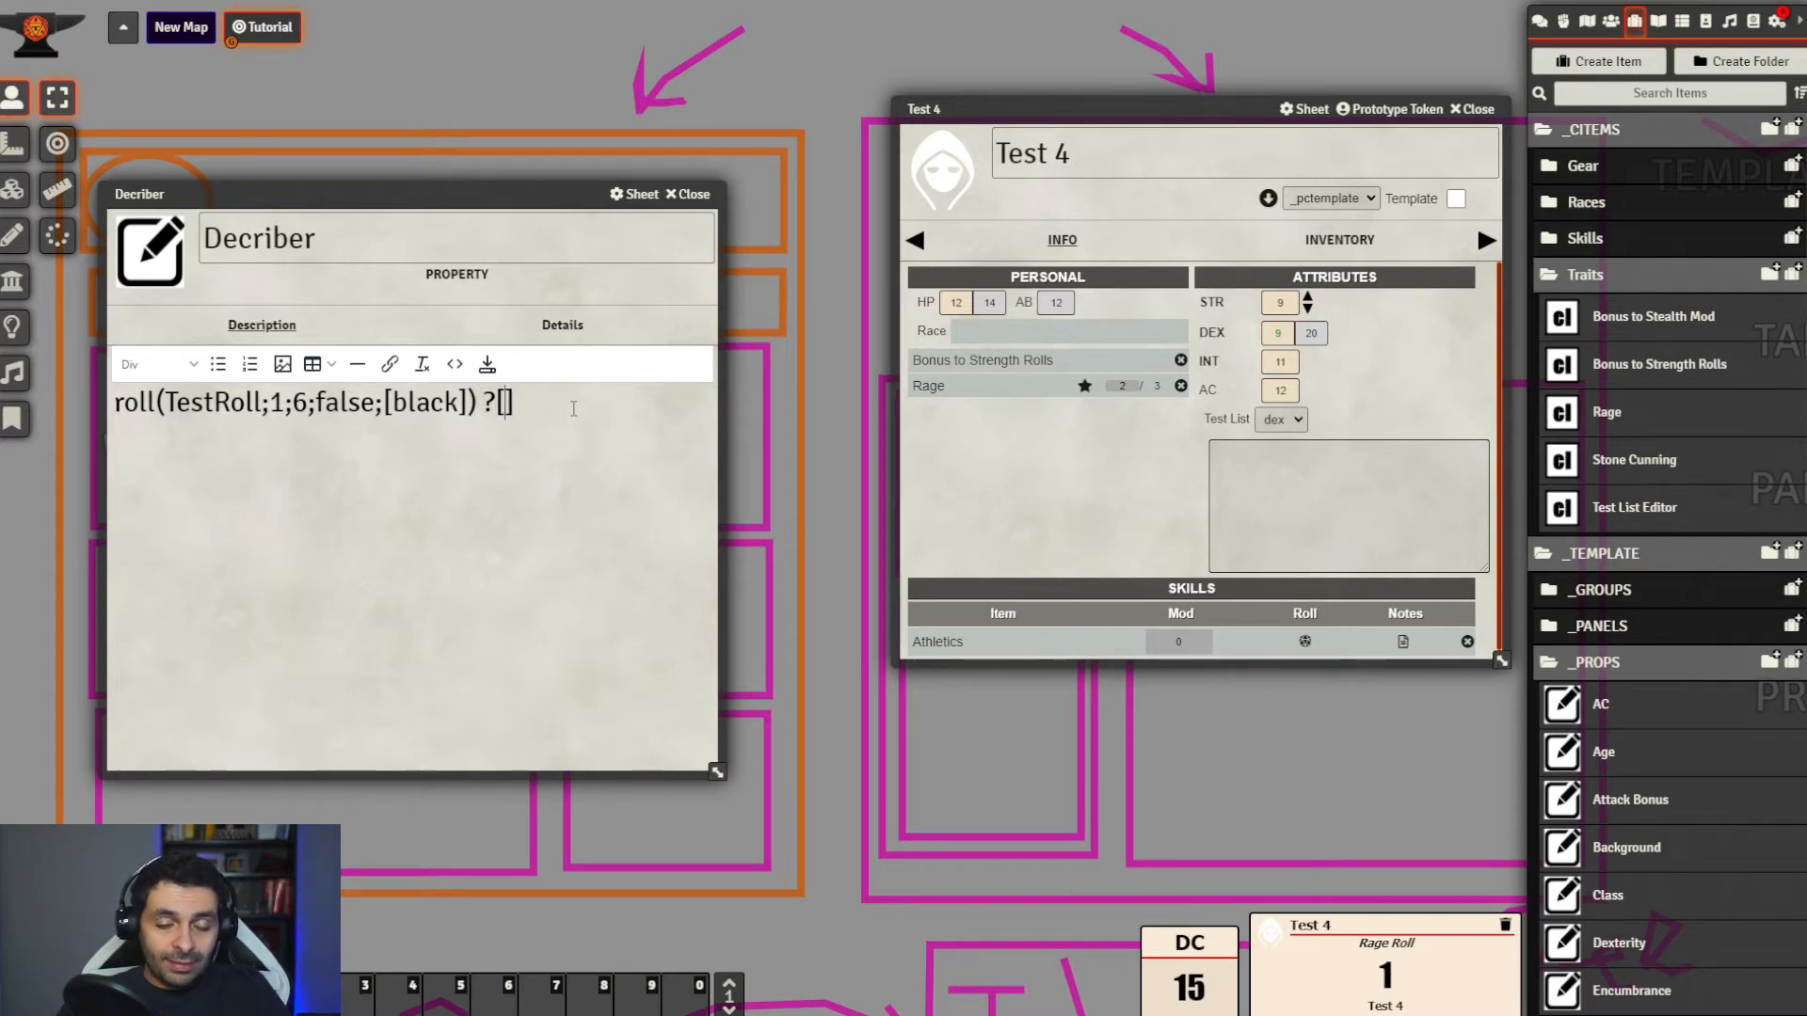
{"action": "type", "text": "TestRoll"}
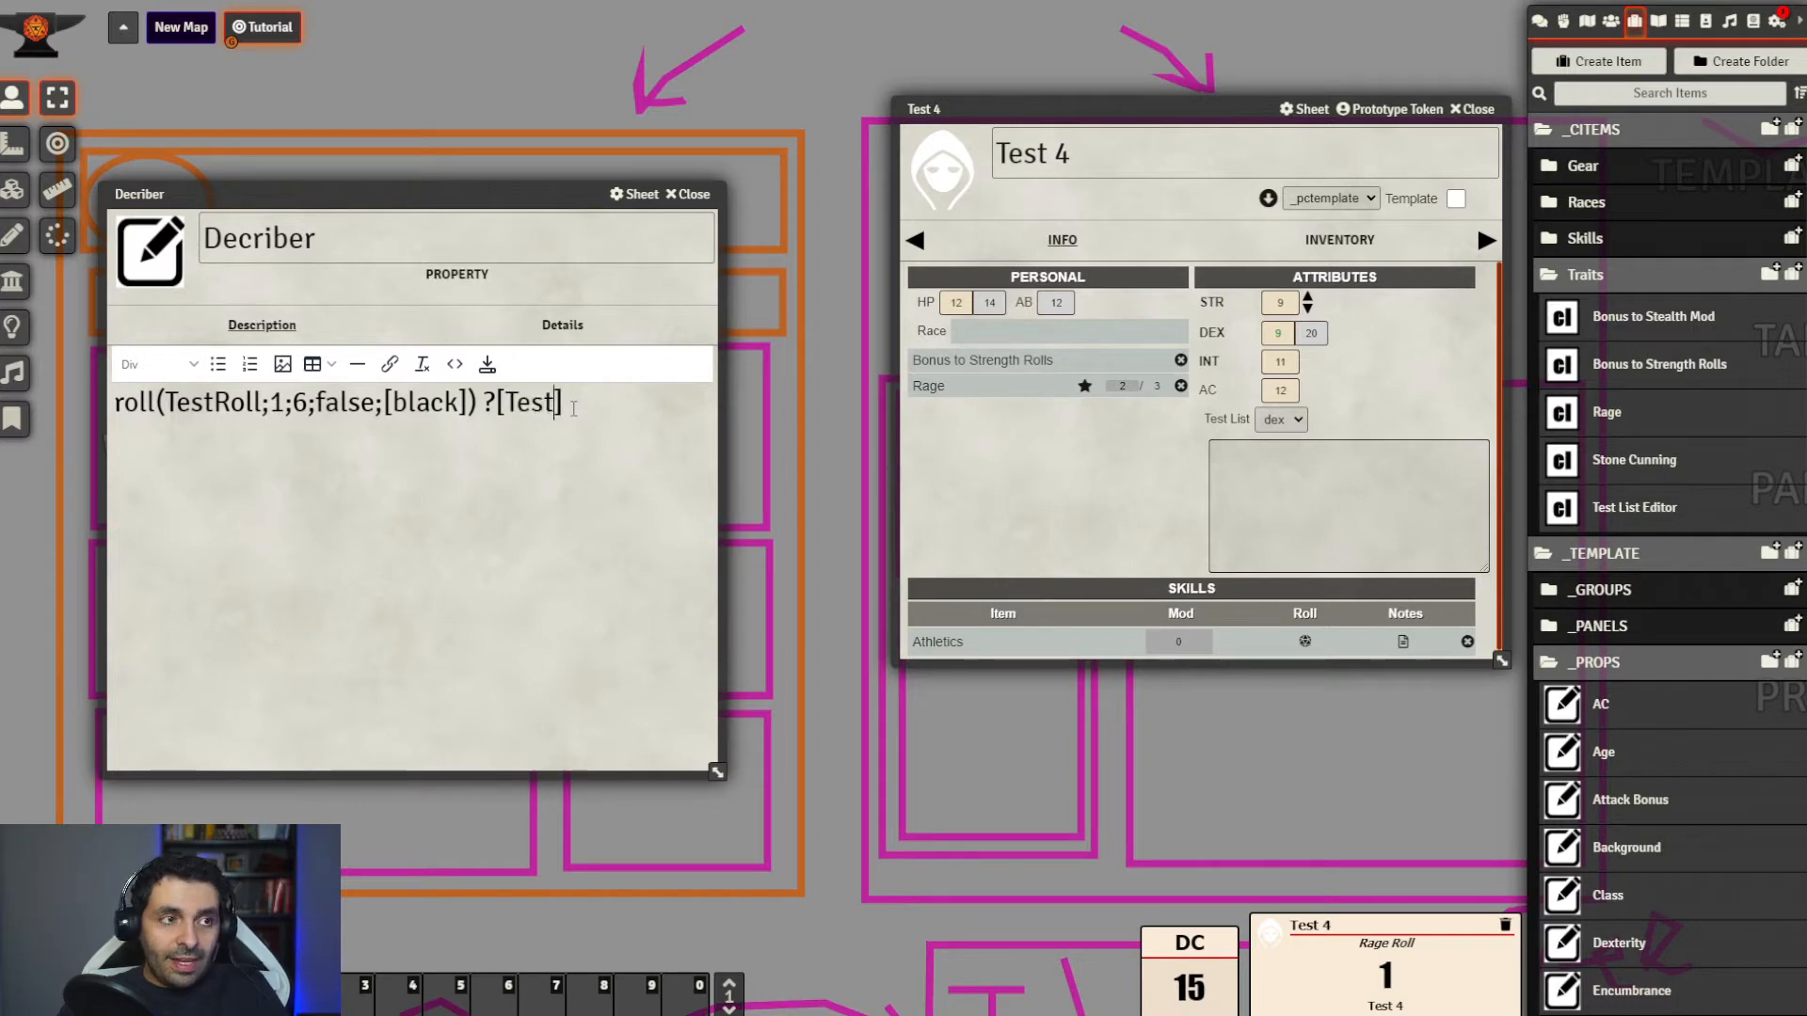
{"action": "type", "text": ".total"}
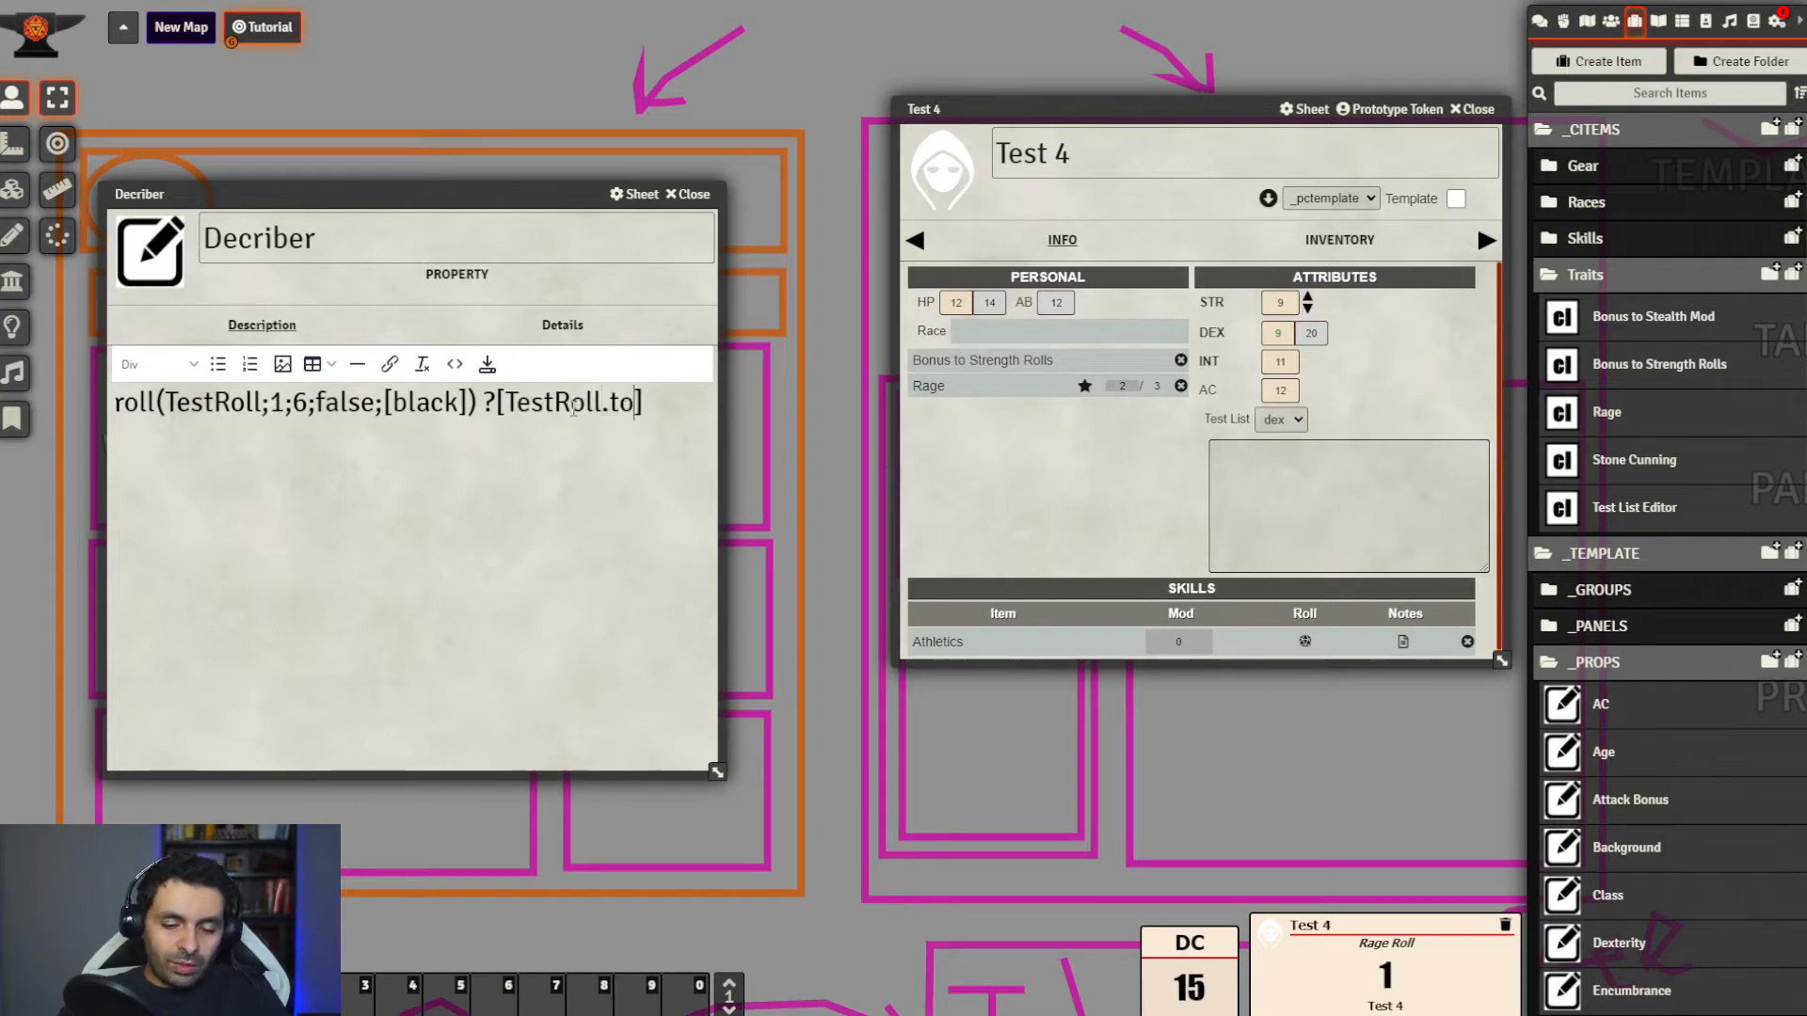
Copy the whole roll expression from Decriber's description and remove Rage from the Test 4 sheet
{"action": "left_click_drag", "start_coordinate": [679, 403], "coordinate": [11, 407]}
{"action": "key", "text": "ctrl+c"}
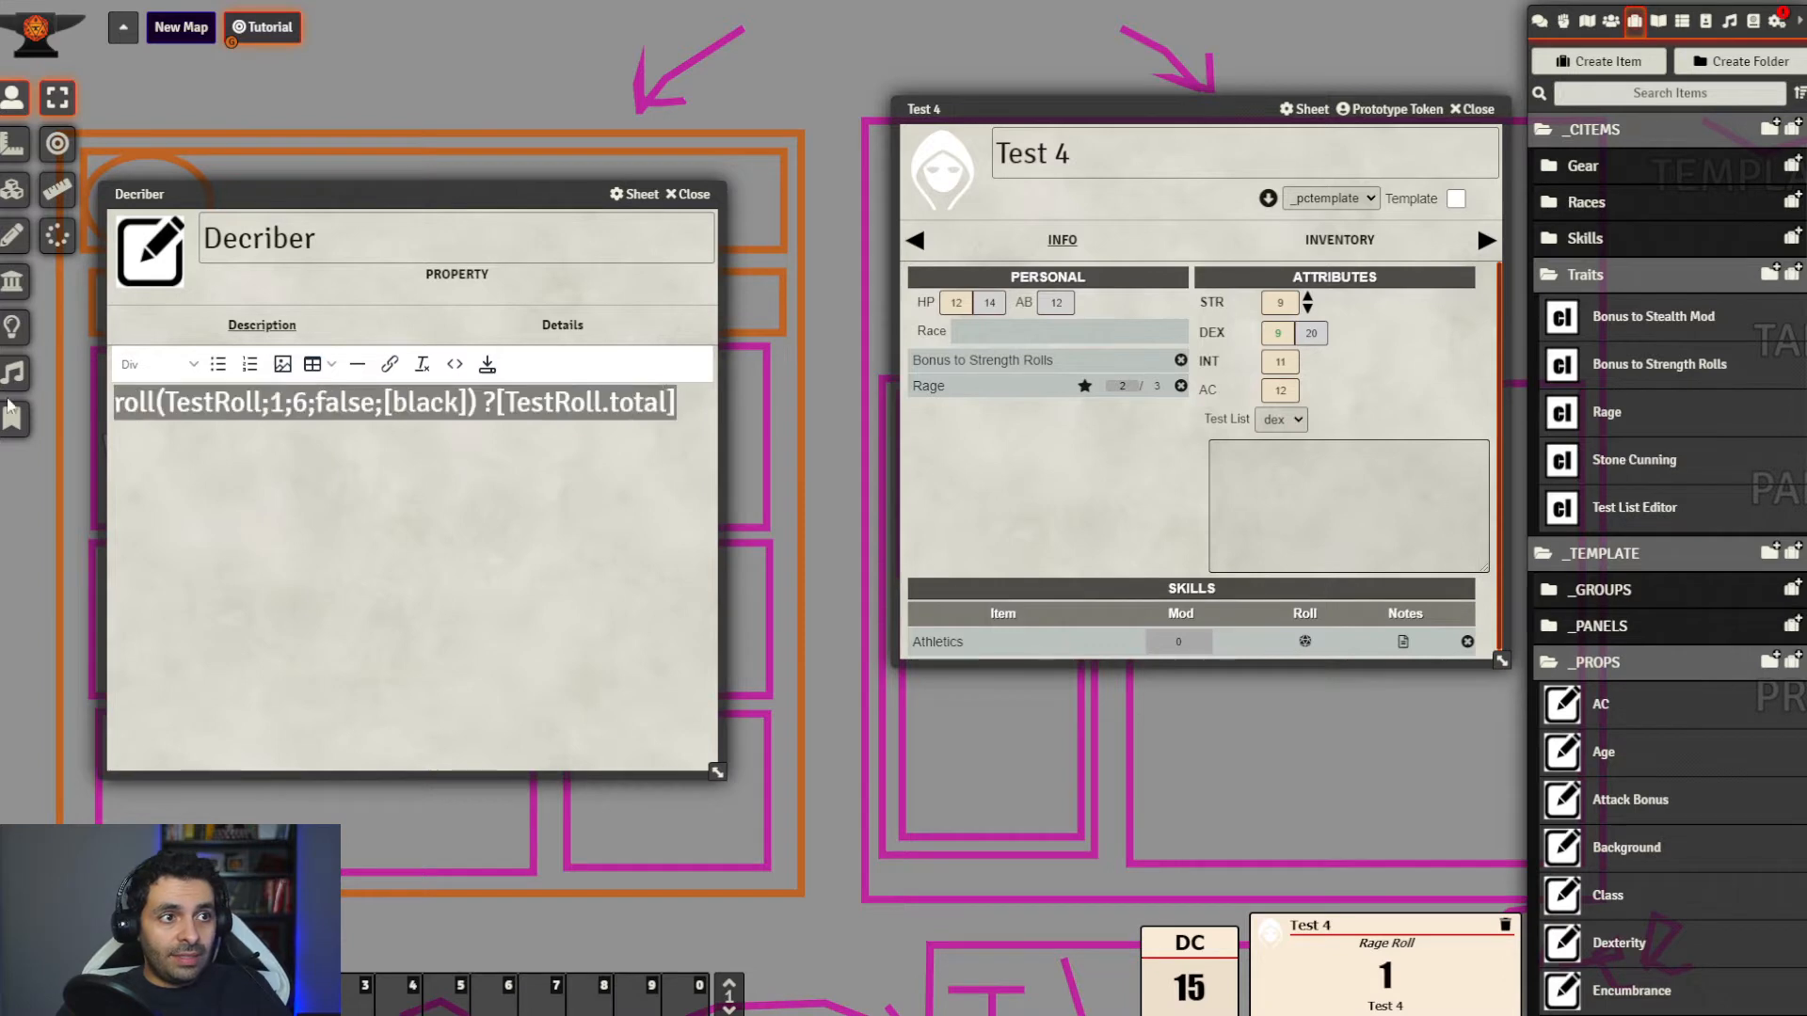
{"action": "left_click", "coordinate": [1180, 386]}
Replace the Strength property's roll formula with the copied roll(TestRoll;1;6;false;[black]) ?[TestRoll.total] and roll STR on the Test 4 sheet
{"action": "scroll", "coordinate": [1639, 744], "scroll_direction": "down", "scroll_amount": 1}
{"action": "scroll", "coordinate": [1642, 753], "scroll_direction": "down", "scroll_amount": 10}
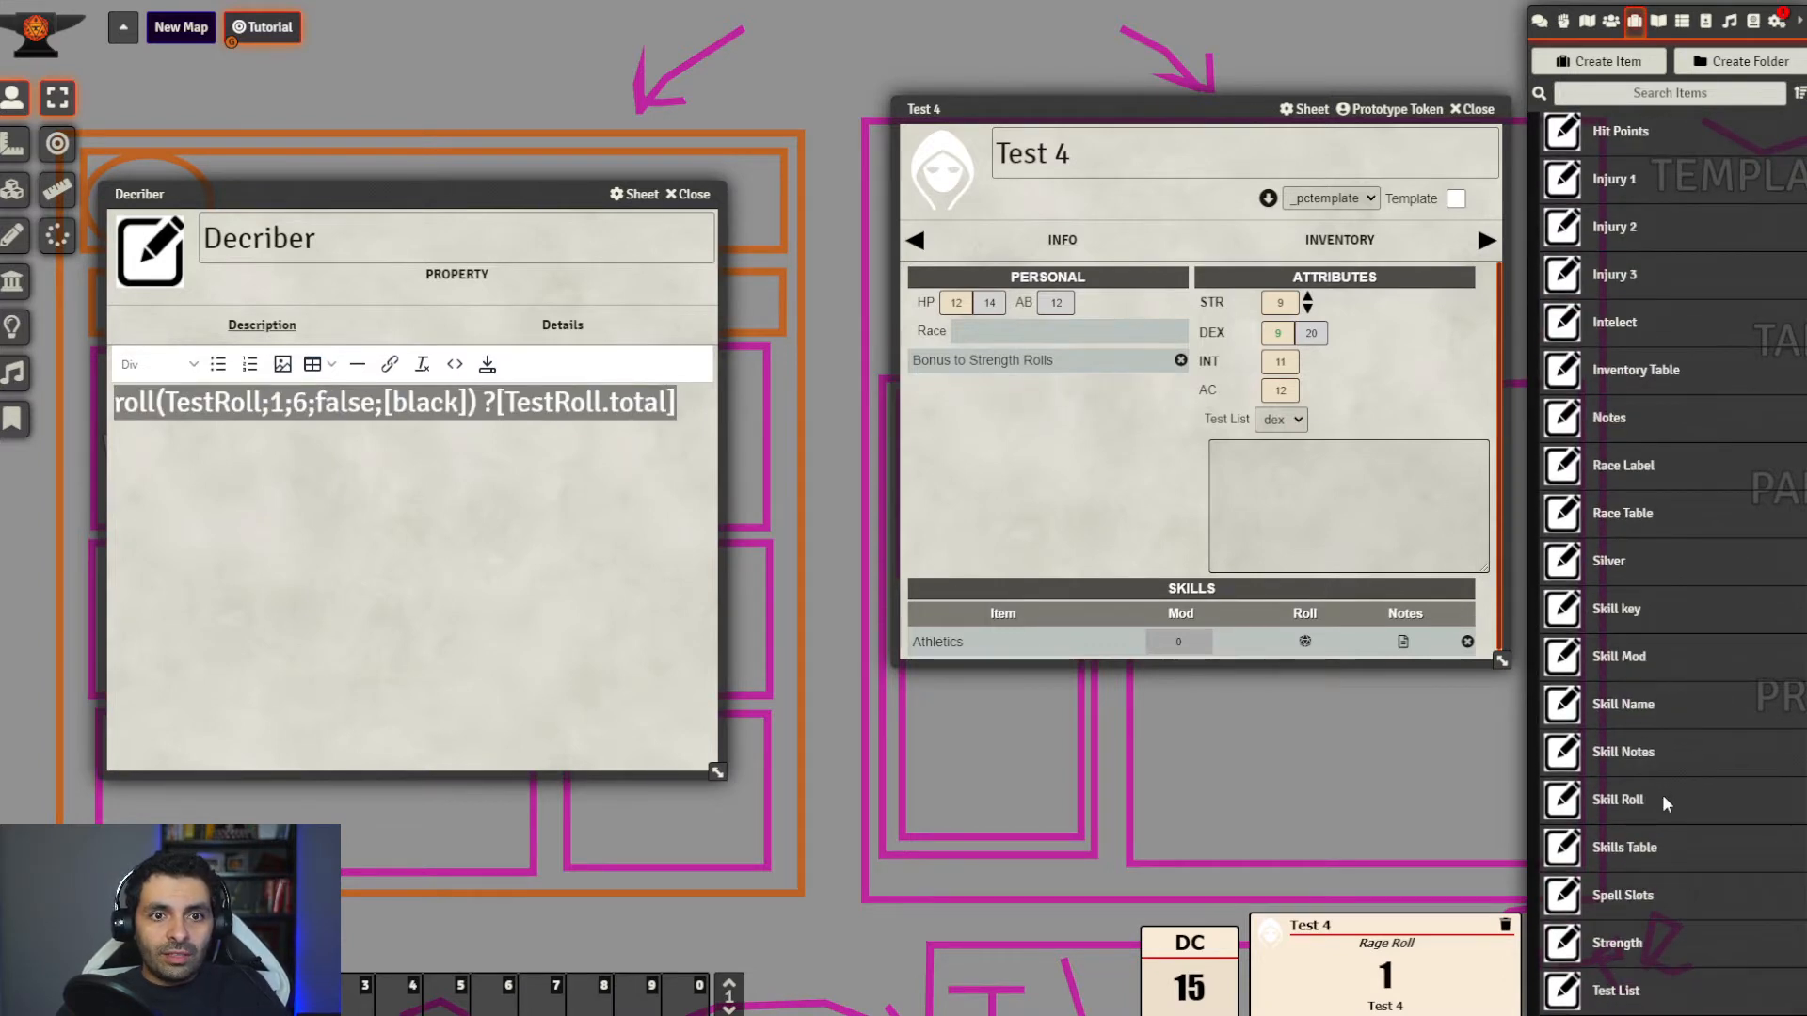
{"action": "left_click", "coordinate": [1626, 761]}
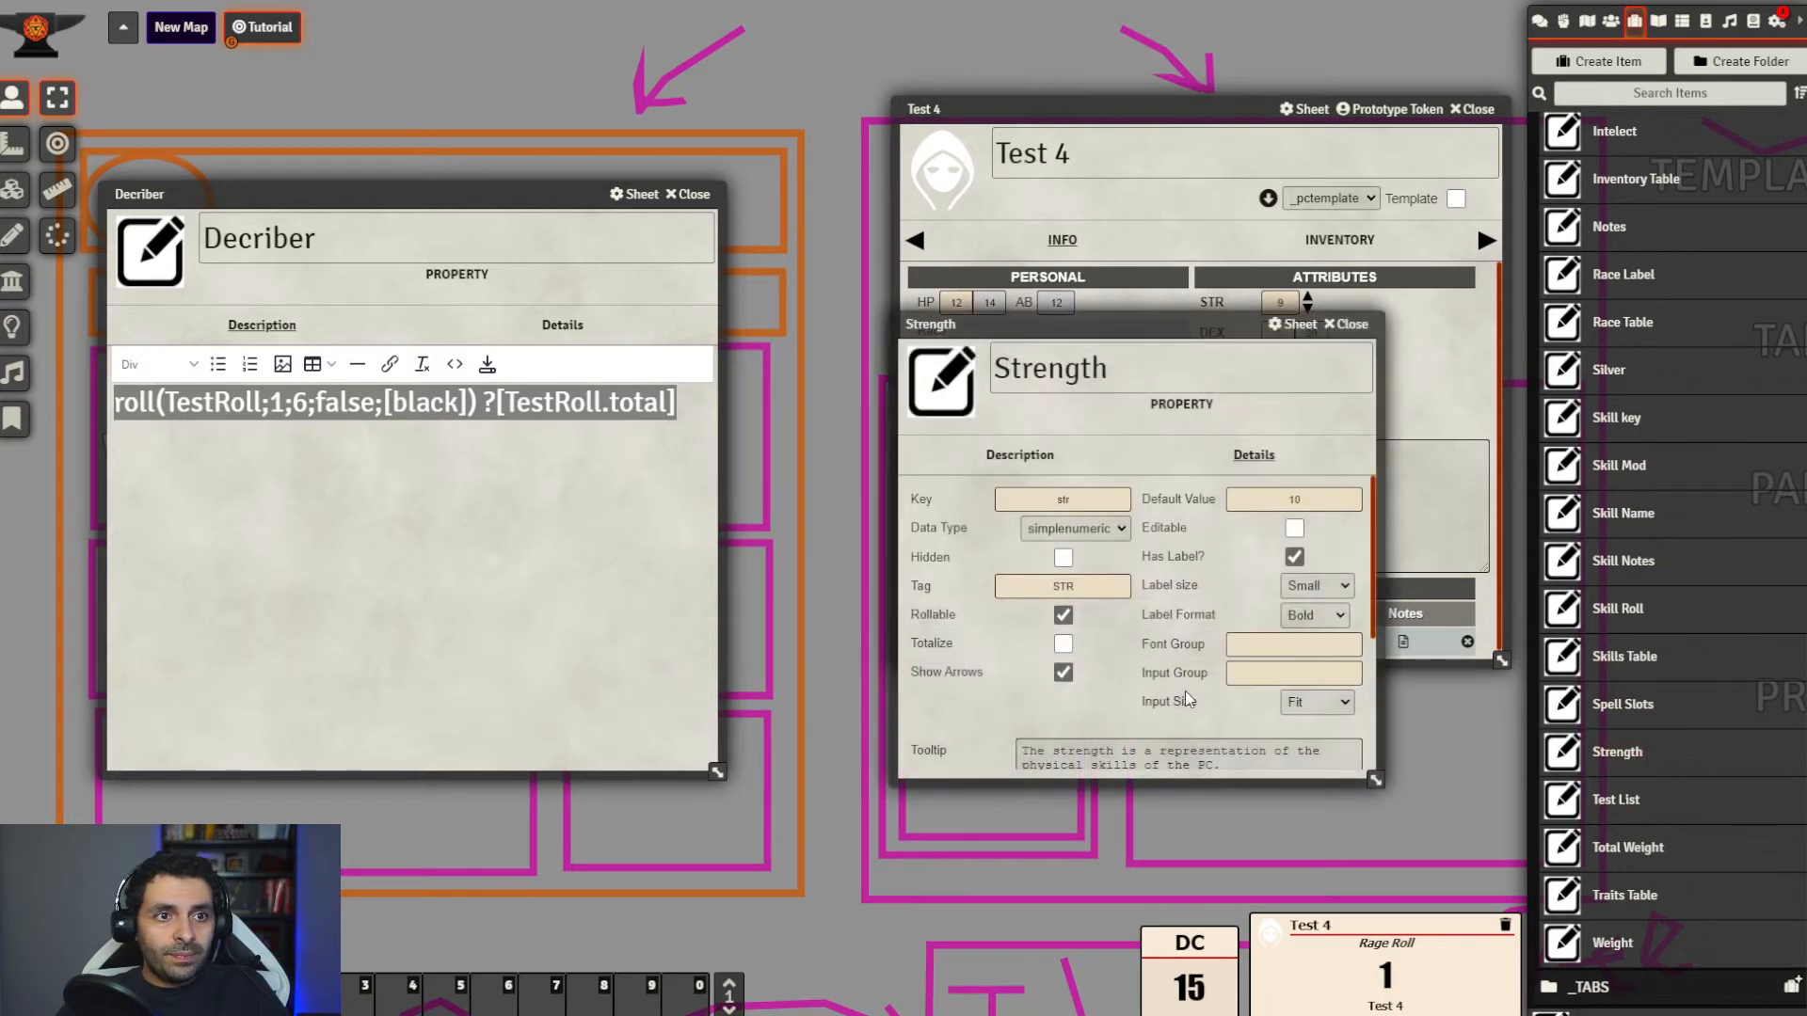
{"action": "scroll", "coordinate": [1184, 691], "scroll_direction": "down", "scroll_amount": 3}
{"action": "left_click", "coordinate": [1264, 670]}
{"action": "left_click_drag", "start_coordinate": [1264, 671], "coordinate": [1007, 670]}
{"action": "key", "text": "ctrl+v"}
{"action": "left_click", "coordinate": [1278, 694]}
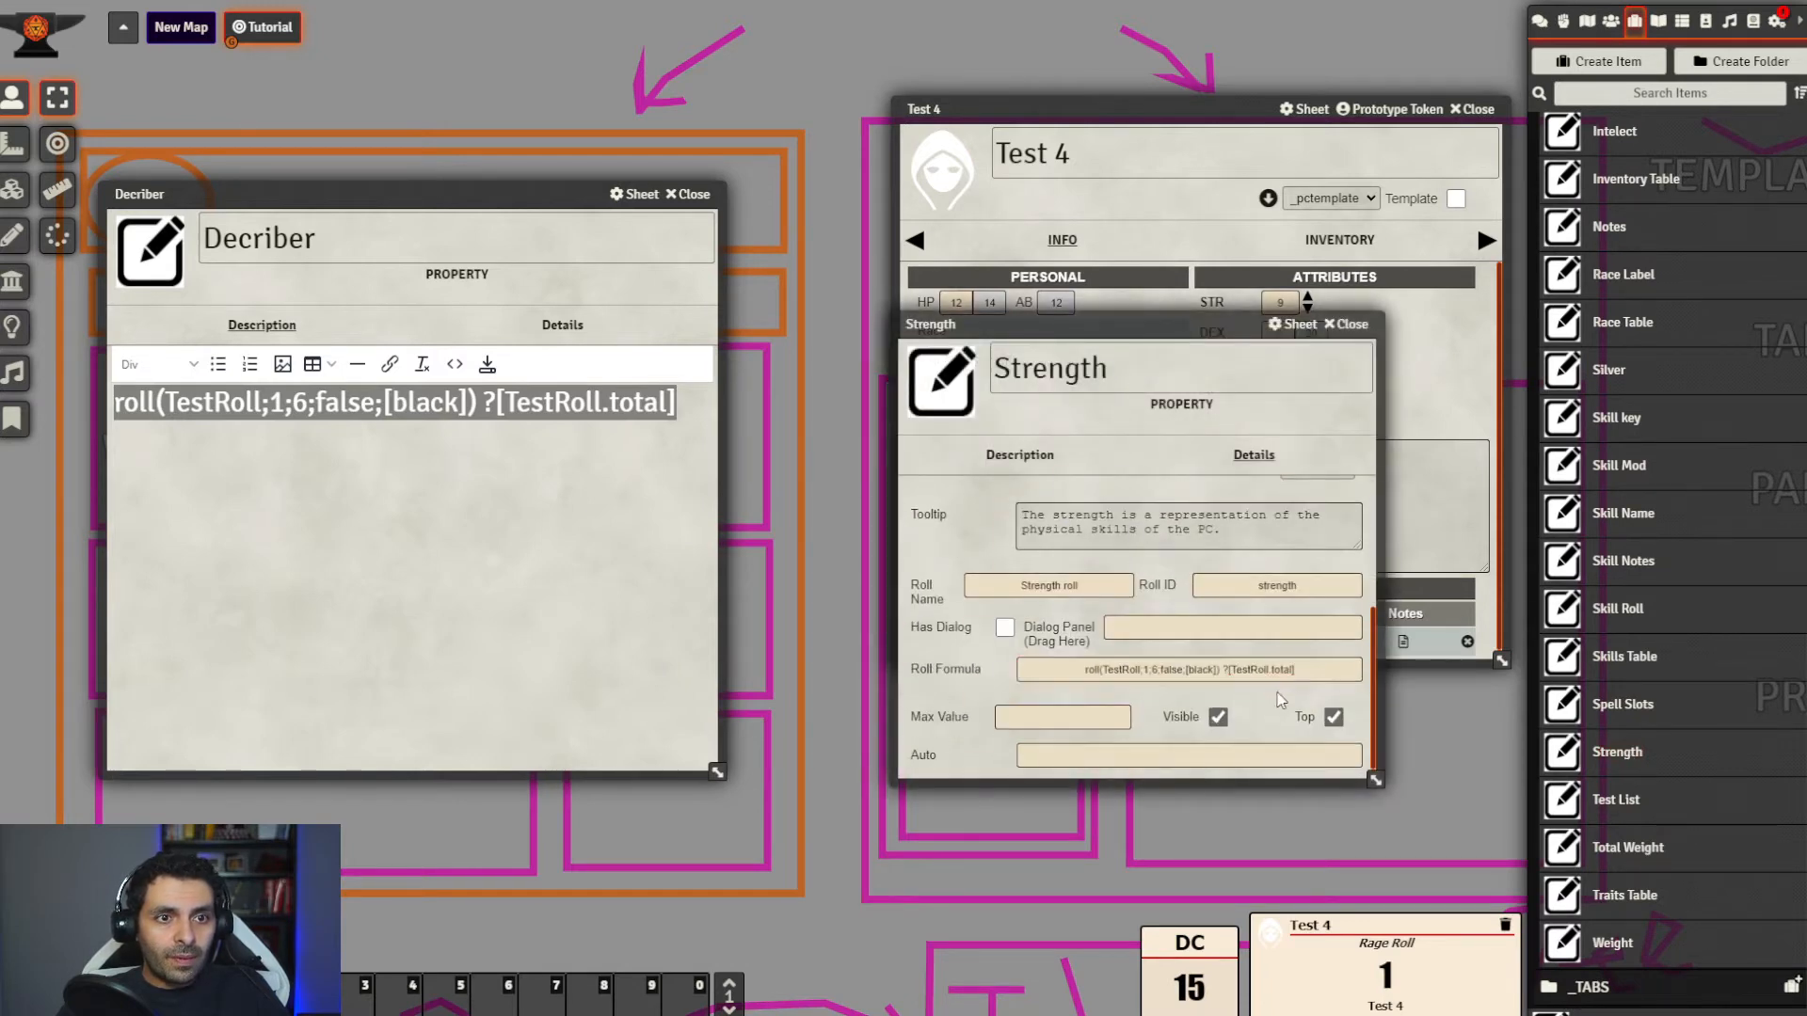
{"action": "left_click", "coordinate": [1358, 328]}
{"action": "left_click", "coordinate": [1216, 304]}
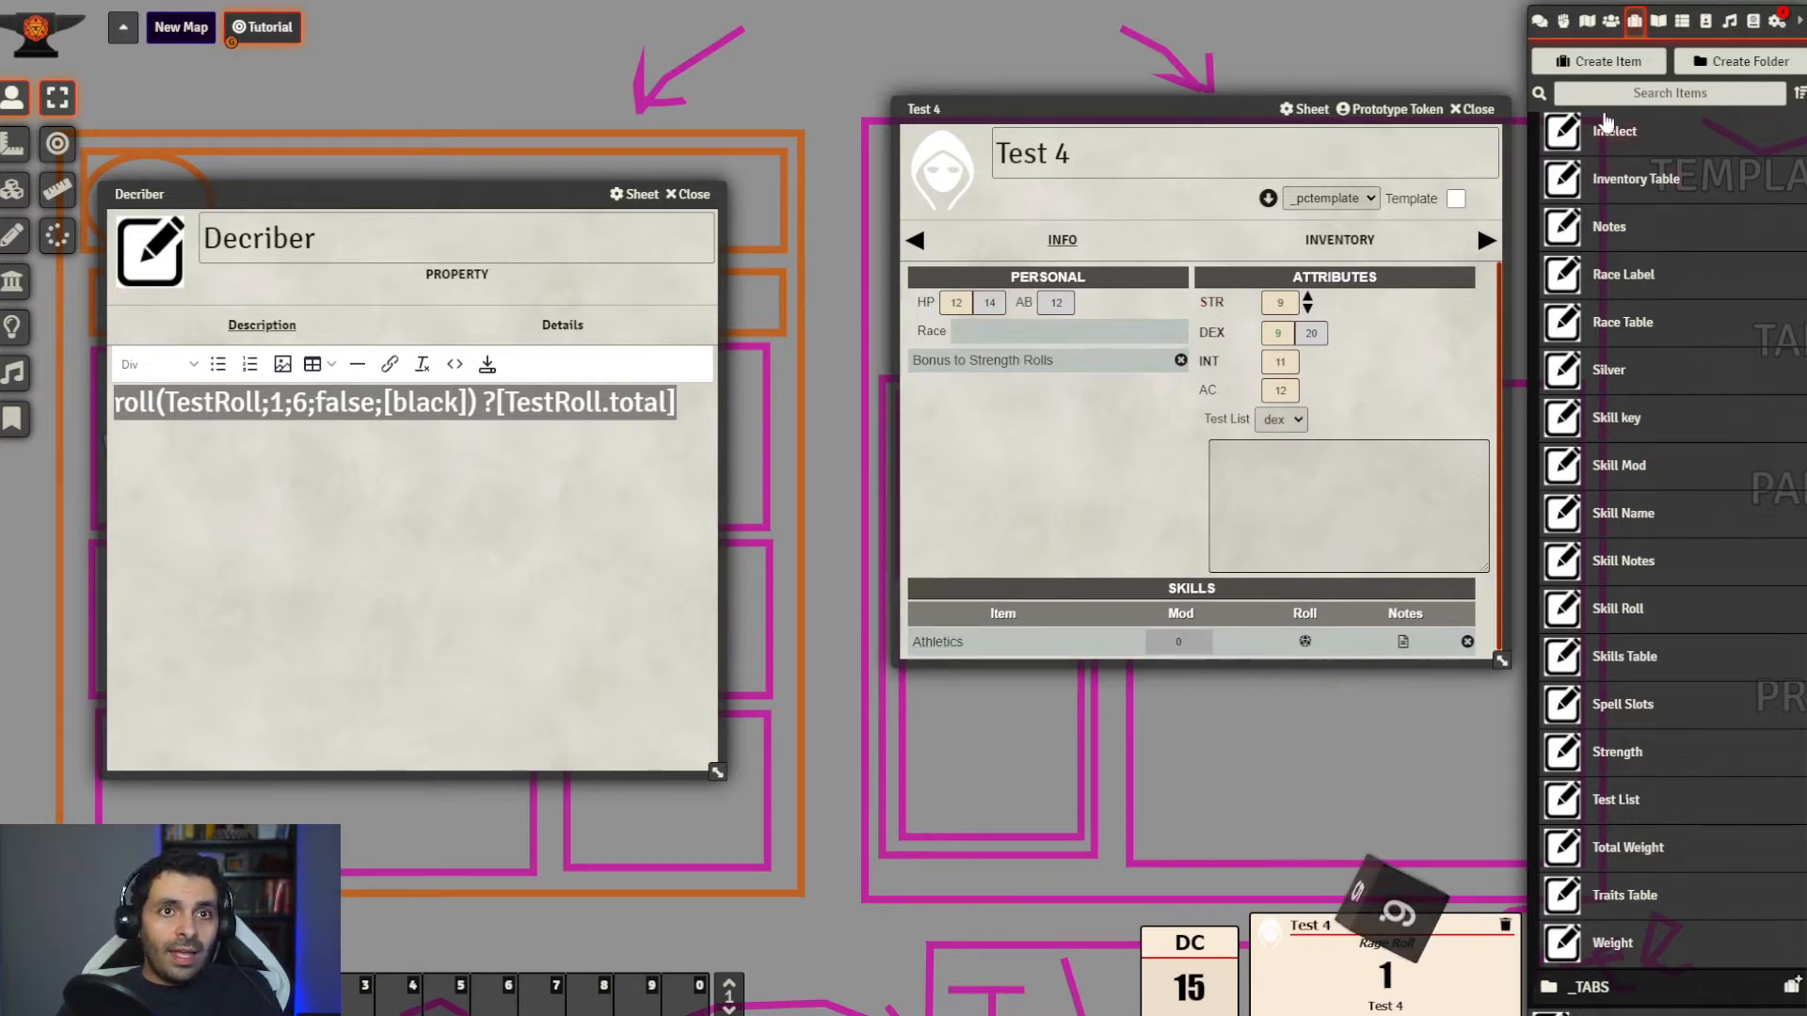
Remove .total from the reference in Decriber's description so that it reads ?[TestRoll]
{"action": "left_click", "coordinate": [649, 427]}
{"action": "double_click", "coordinate": [640, 402]}
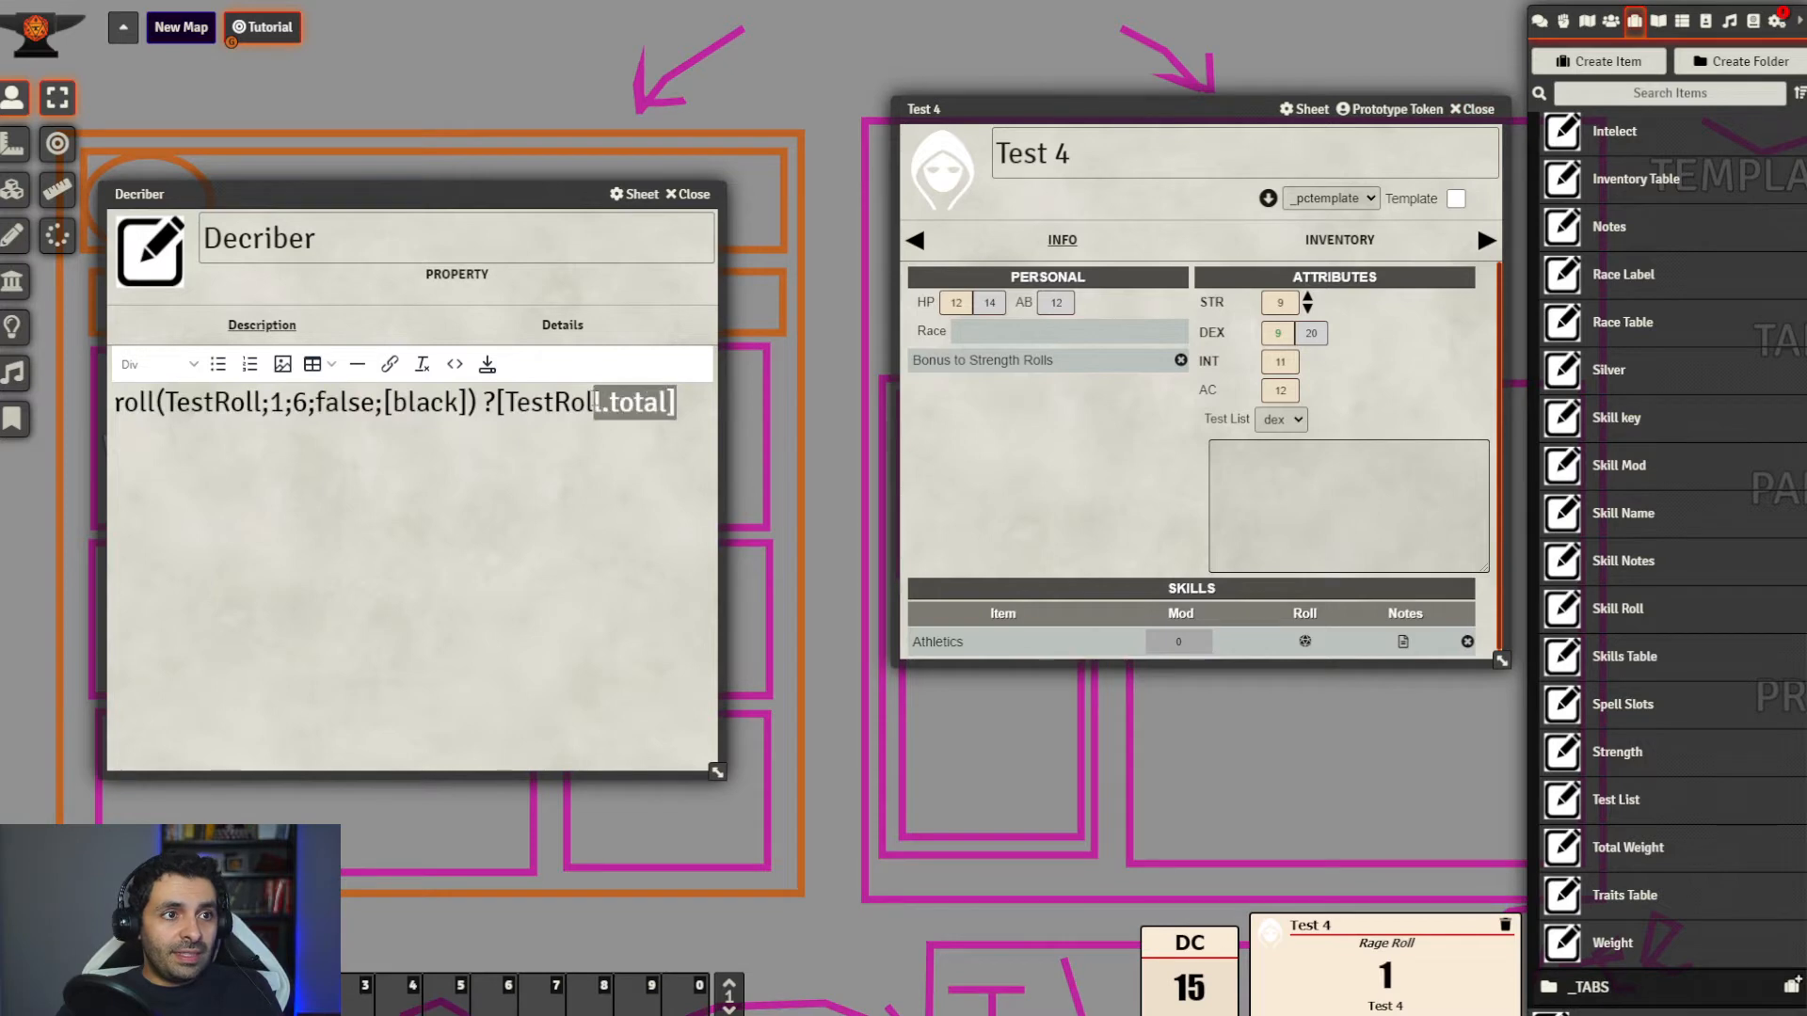
{"action": "left_click", "coordinate": [670, 402]}
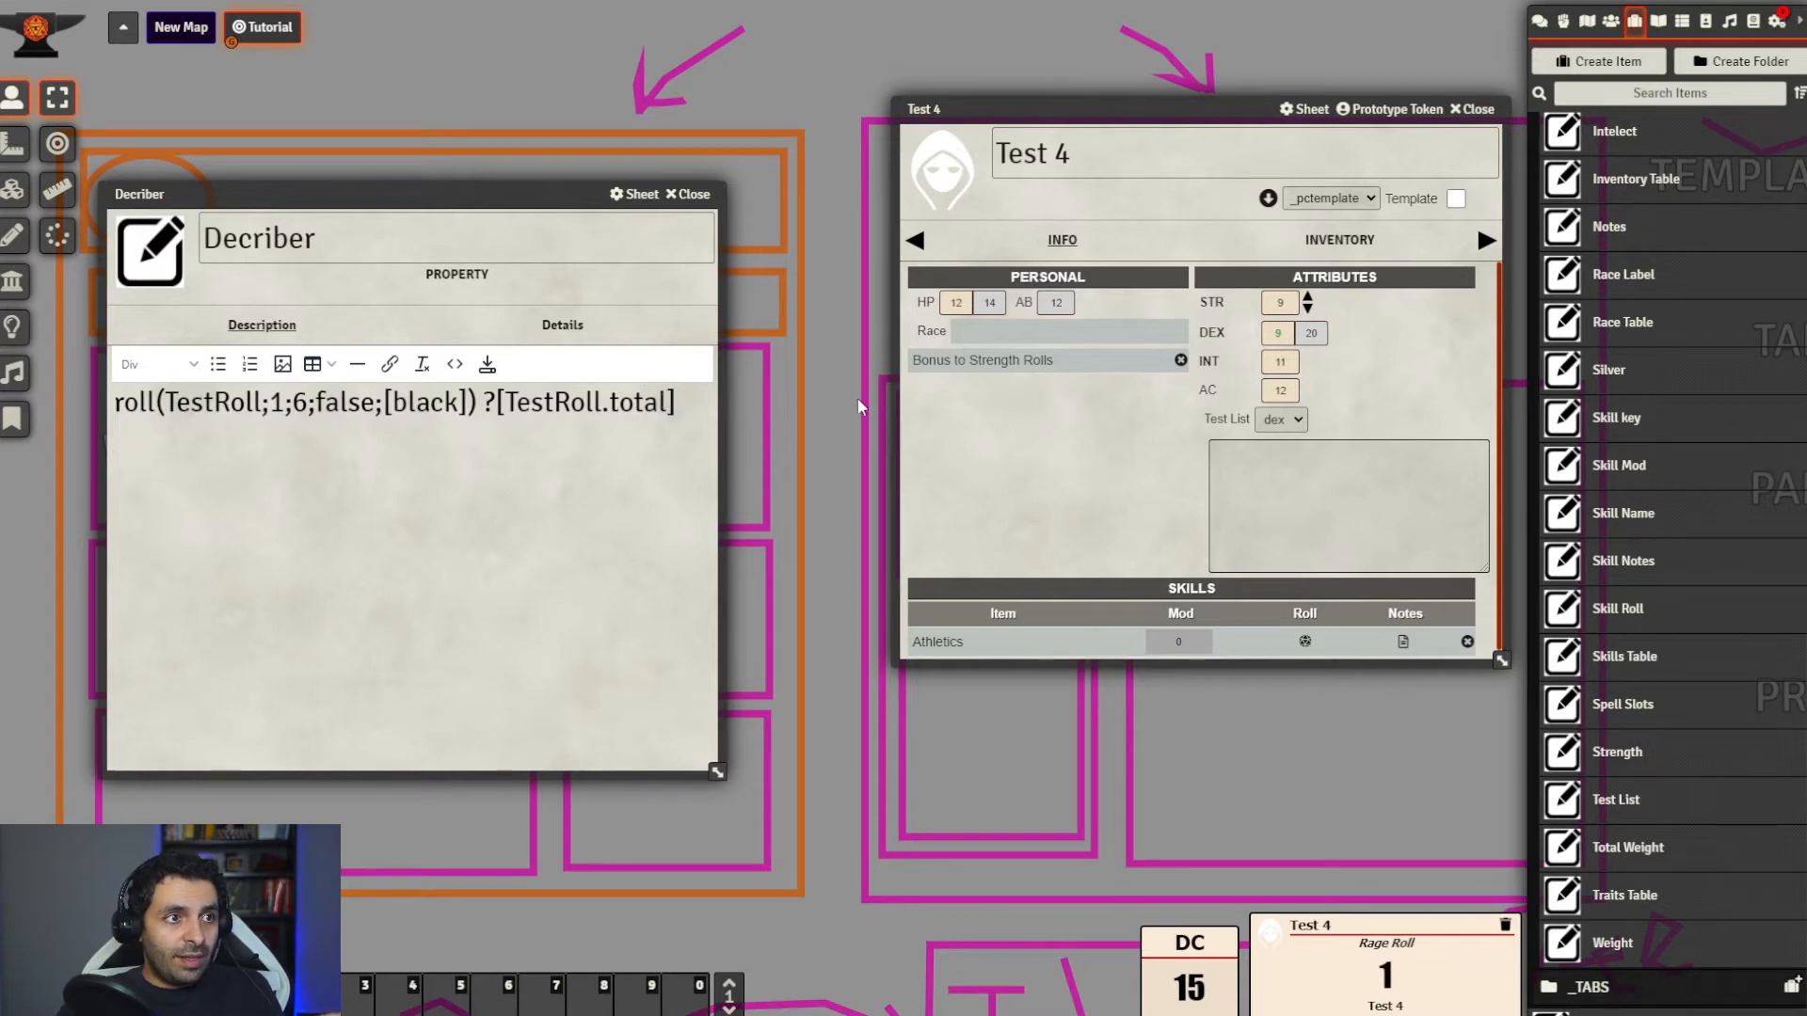
{"action": "key", "text": "BackSpace"}
{"action": "key", "text": "BackSpace"}
{"action": "key", "text": "BackSpace"}
{"action": "key", "text": "BackSpace"}
{"action": "key", "text": "BackSpace"}
{"action": "key", "text": "BackSpace"}
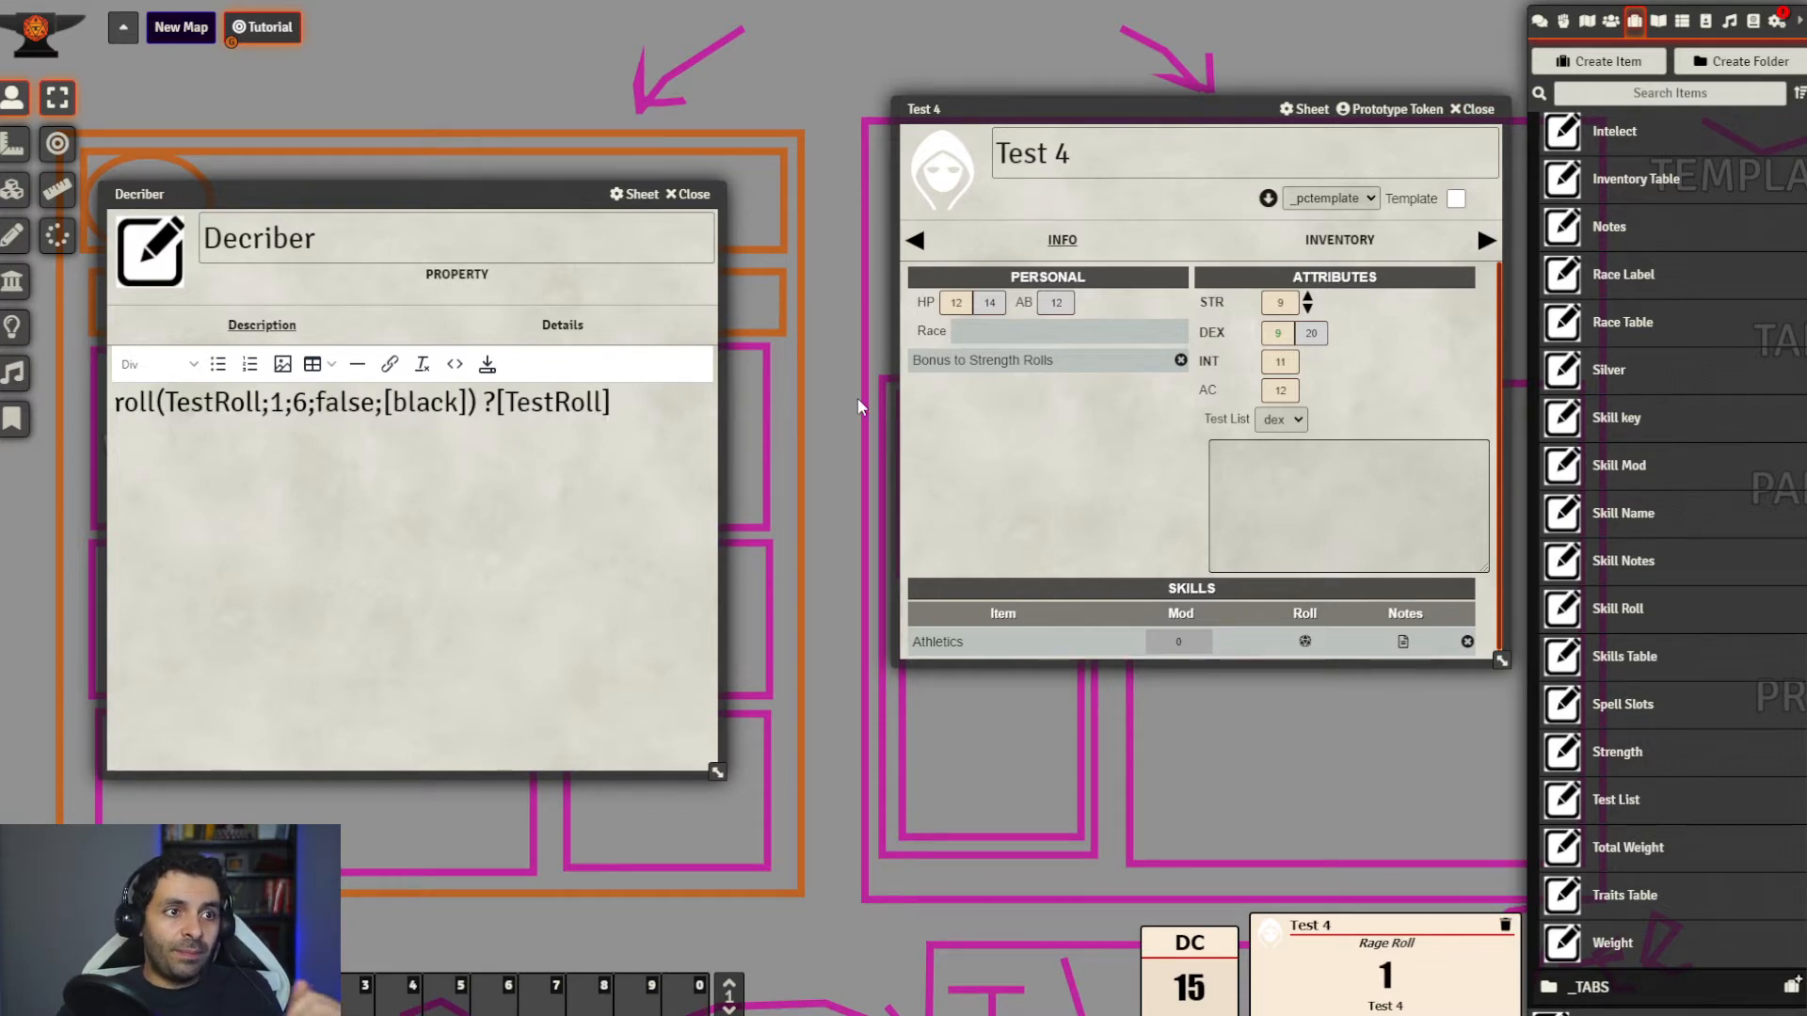
{"action": "left_click", "coordinate": [488, 403]}
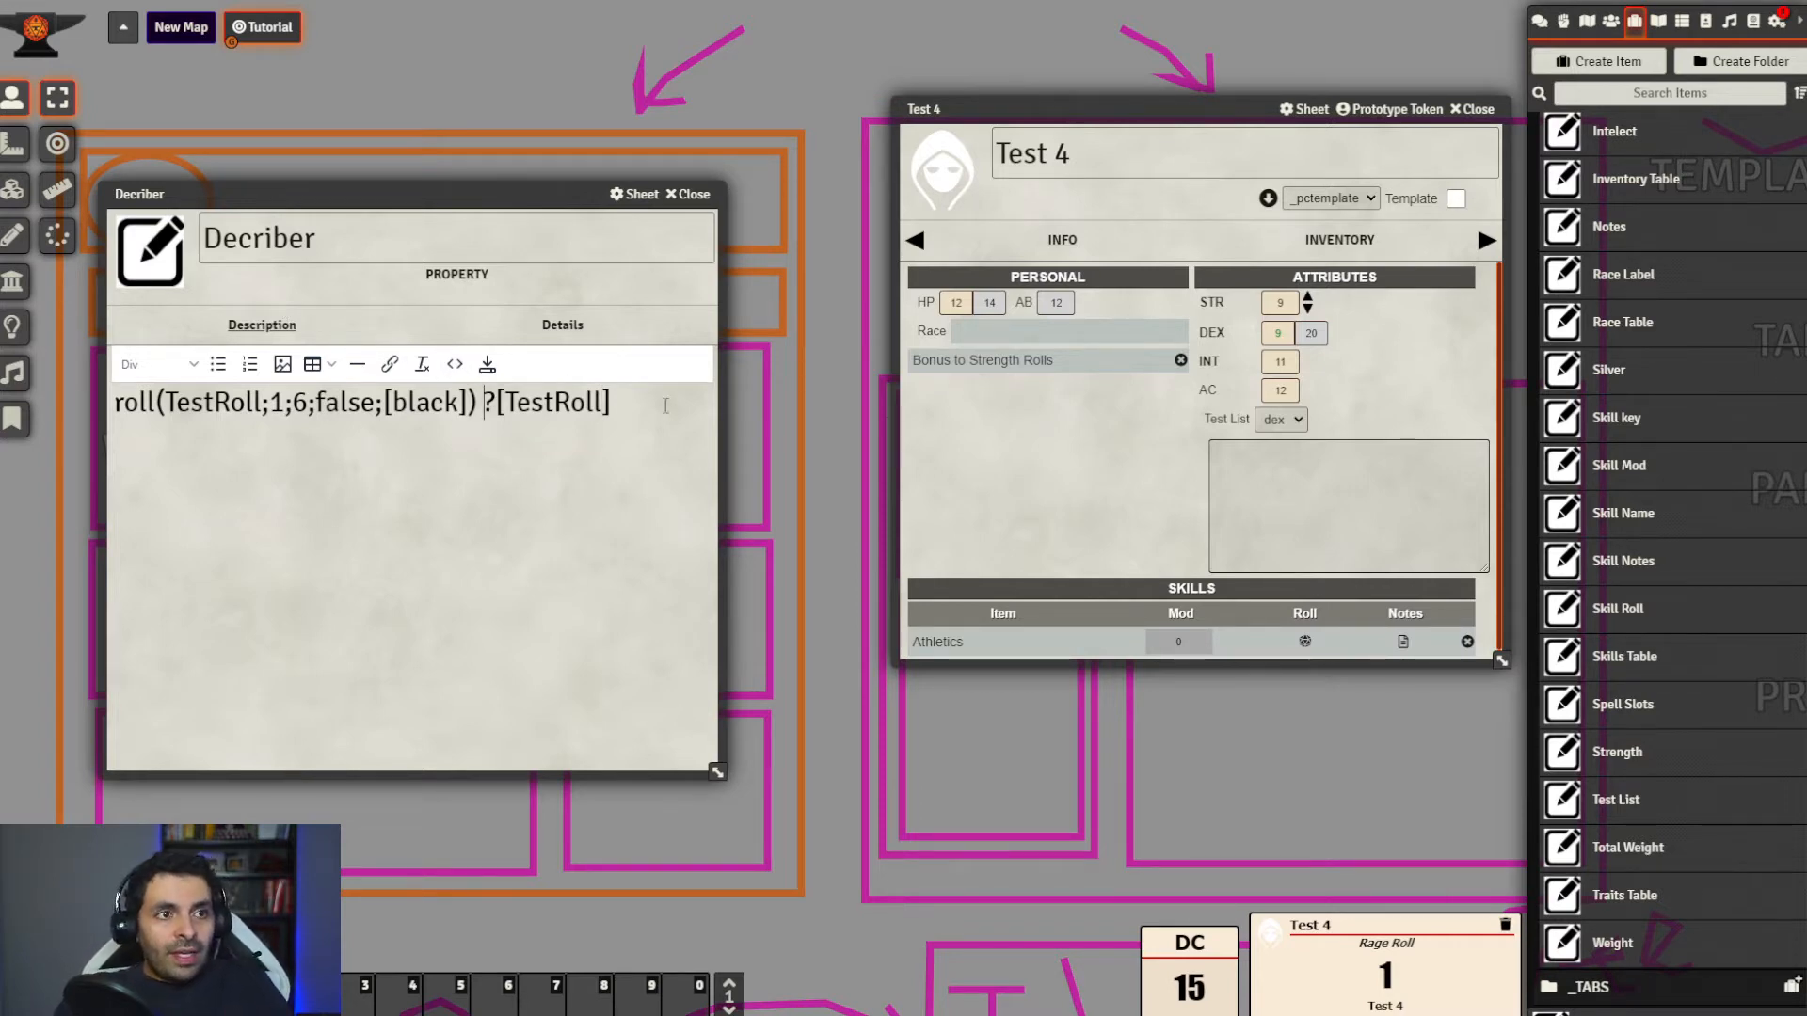
{"action": "left_click_drag", "start_coordinate": [665, 405], "coordinate": [483, 405]}
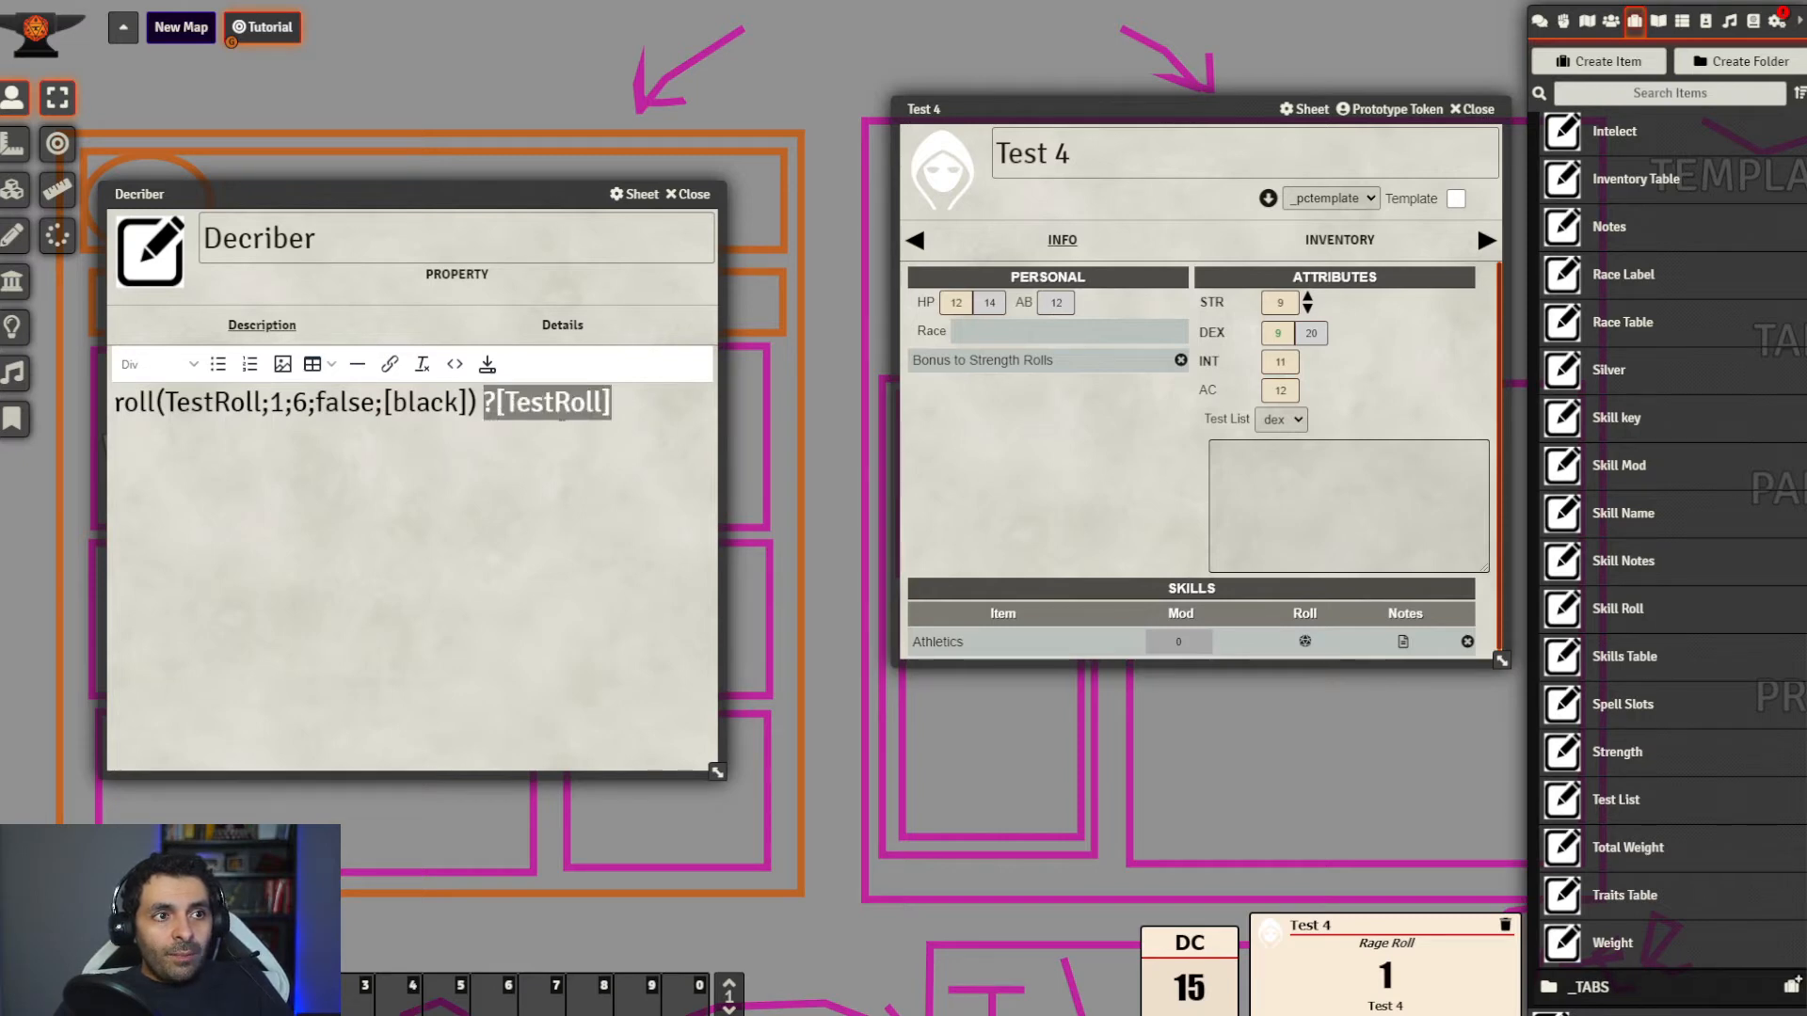
{"action": "left_click_drag", "start_coordinate": [616, 405], "coordinate": [113, 404]}
{"action": "left_click", "coordinate": [382, 403]}
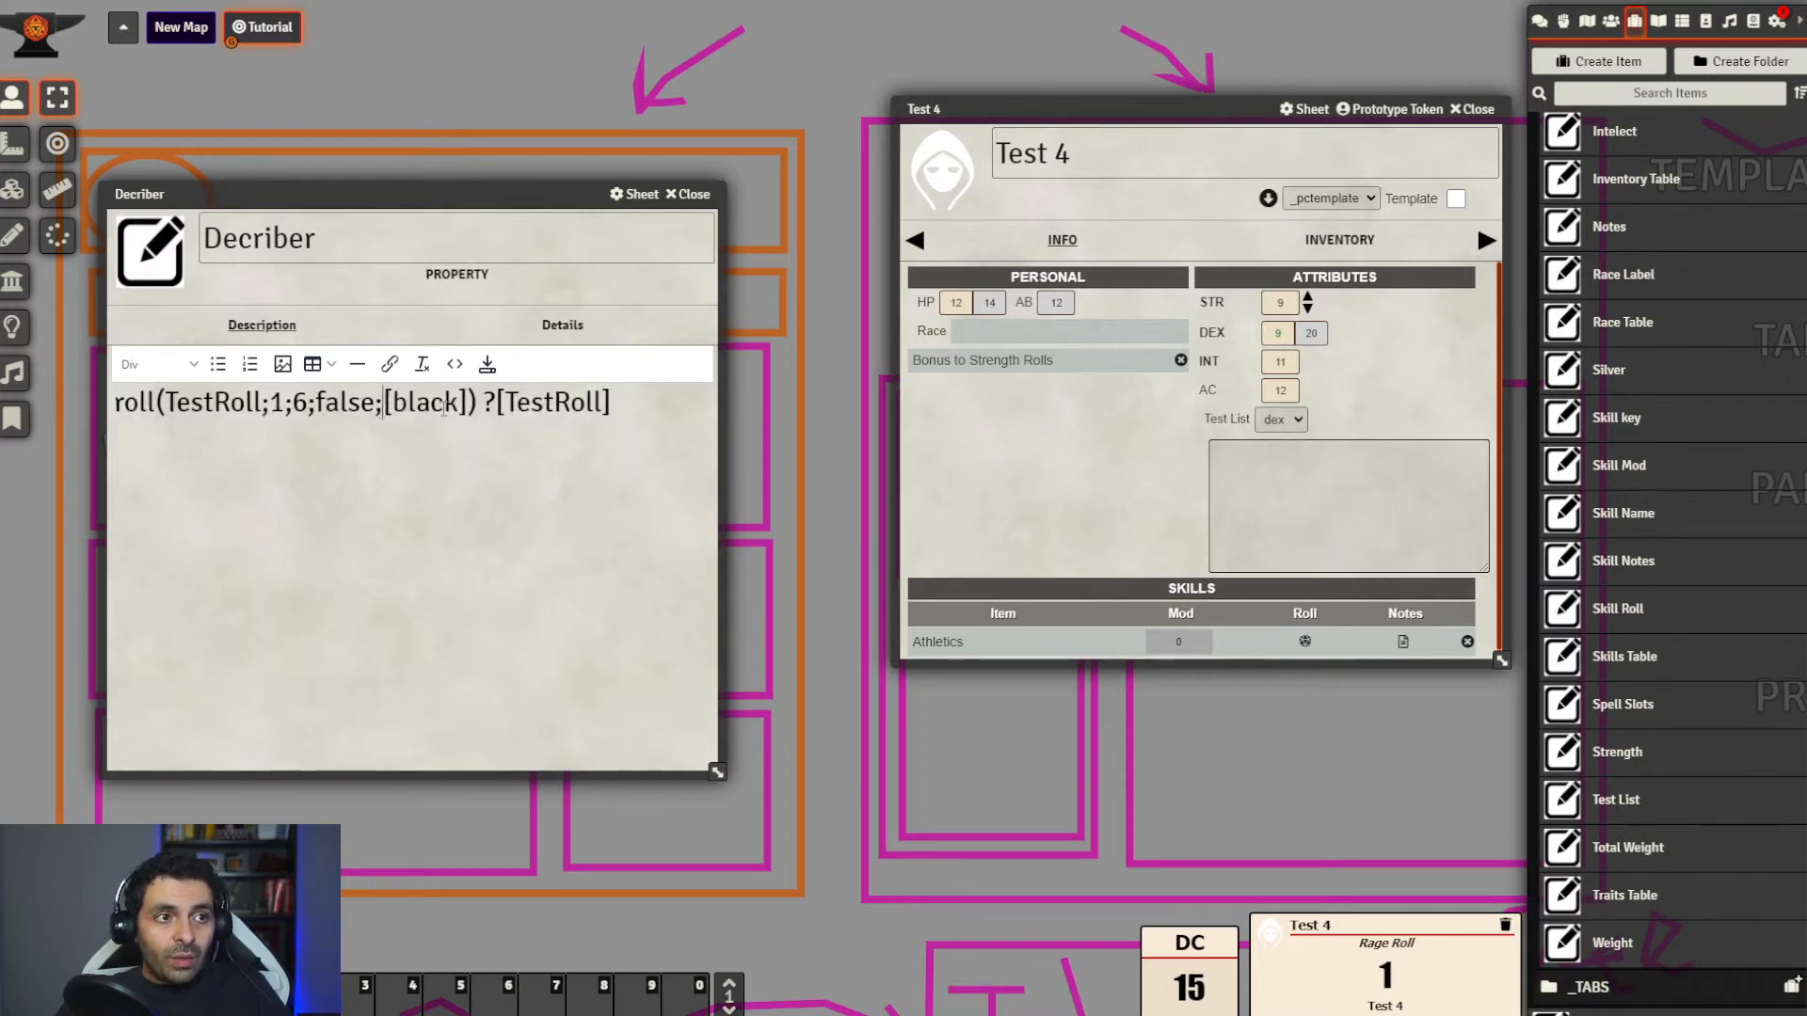
{"action": "left_click_drag", "start_coordinate": [481, 395], "coordinate": [114, 404]}
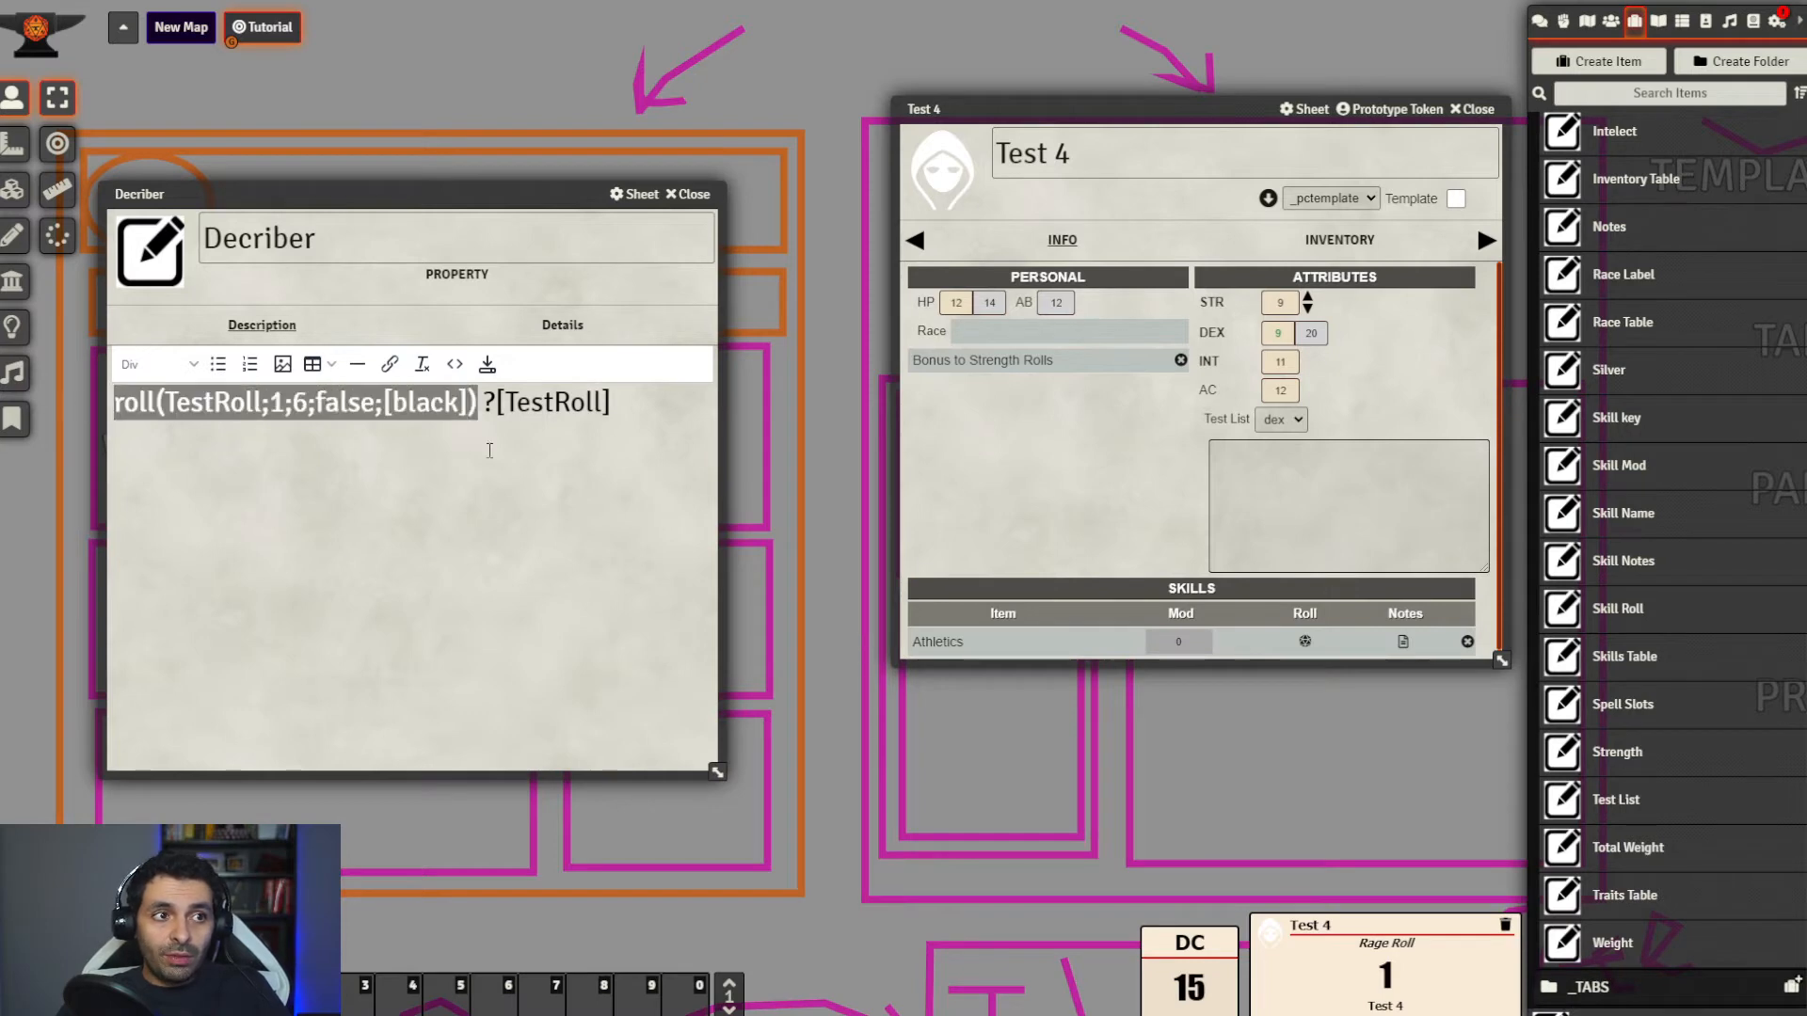
Leave a blank line below the roll expression and list sum(), max(), min() and countH on separate lines
{"action": "left_click", "coordinate": [683, 392]}
{"action": "key", "text": "Return"}
{"action": "key", "text": "Return"}
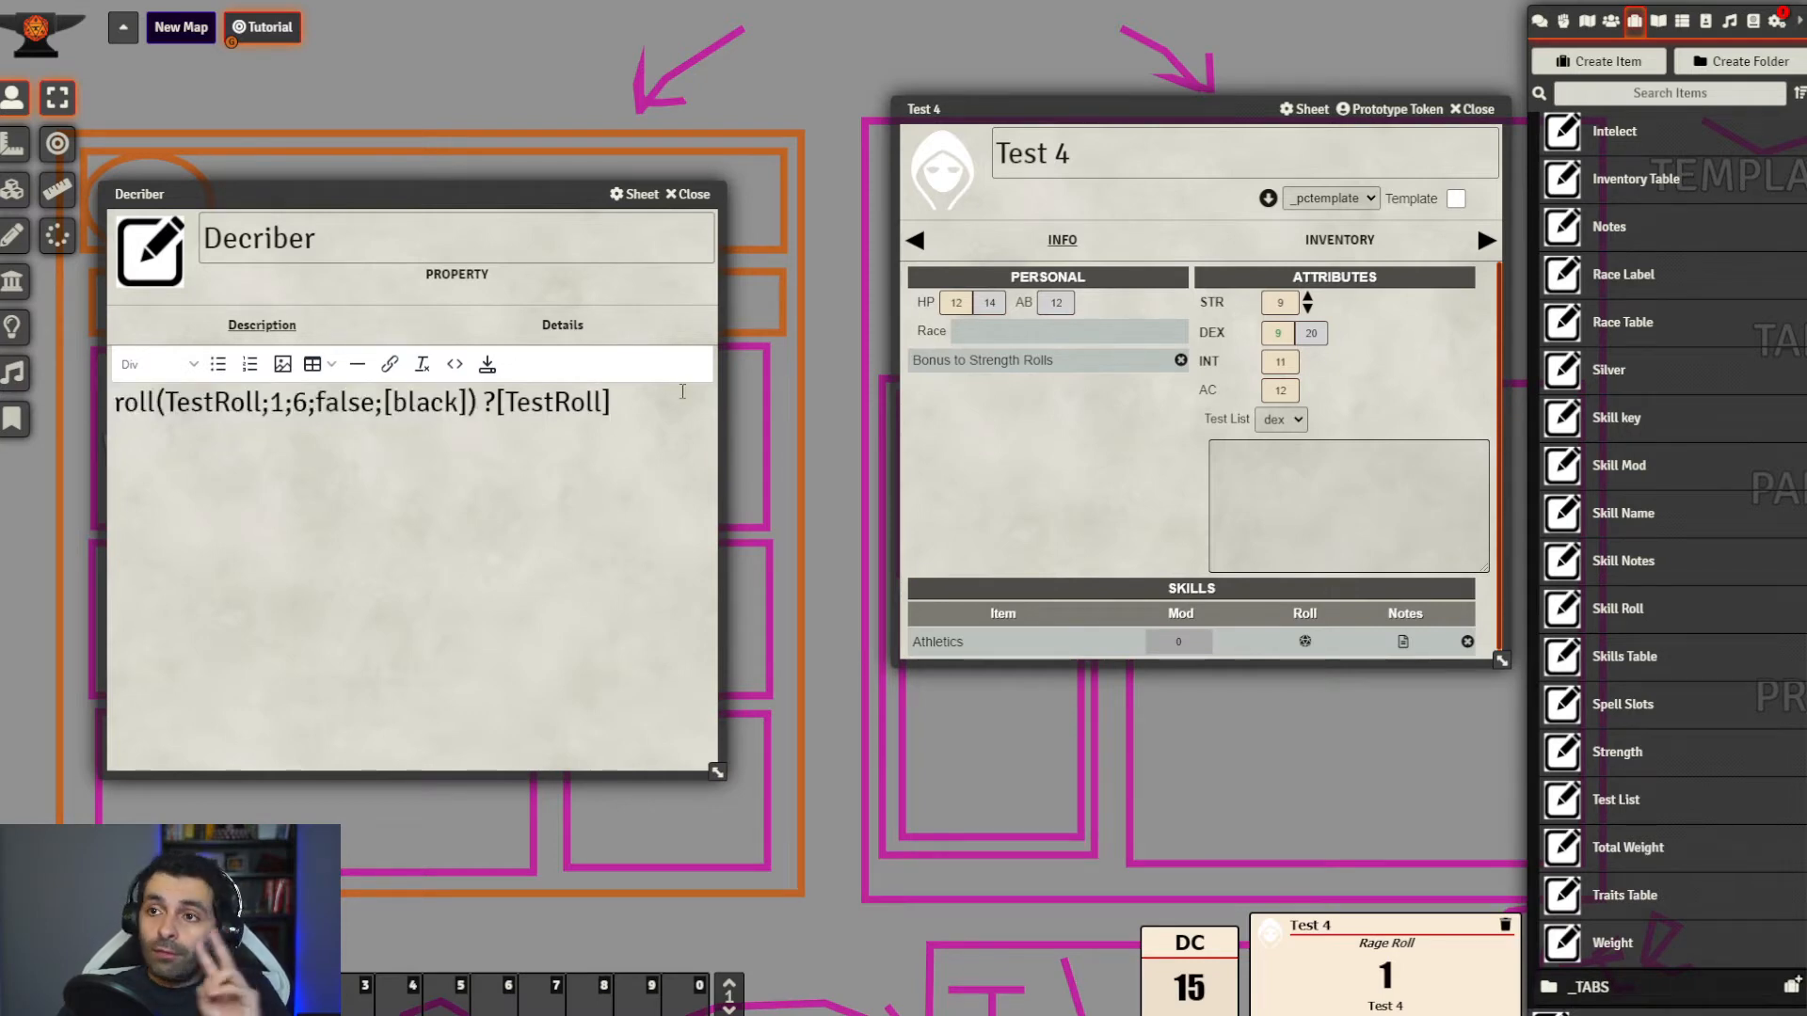
{"action": "type", "text": "sum()"}
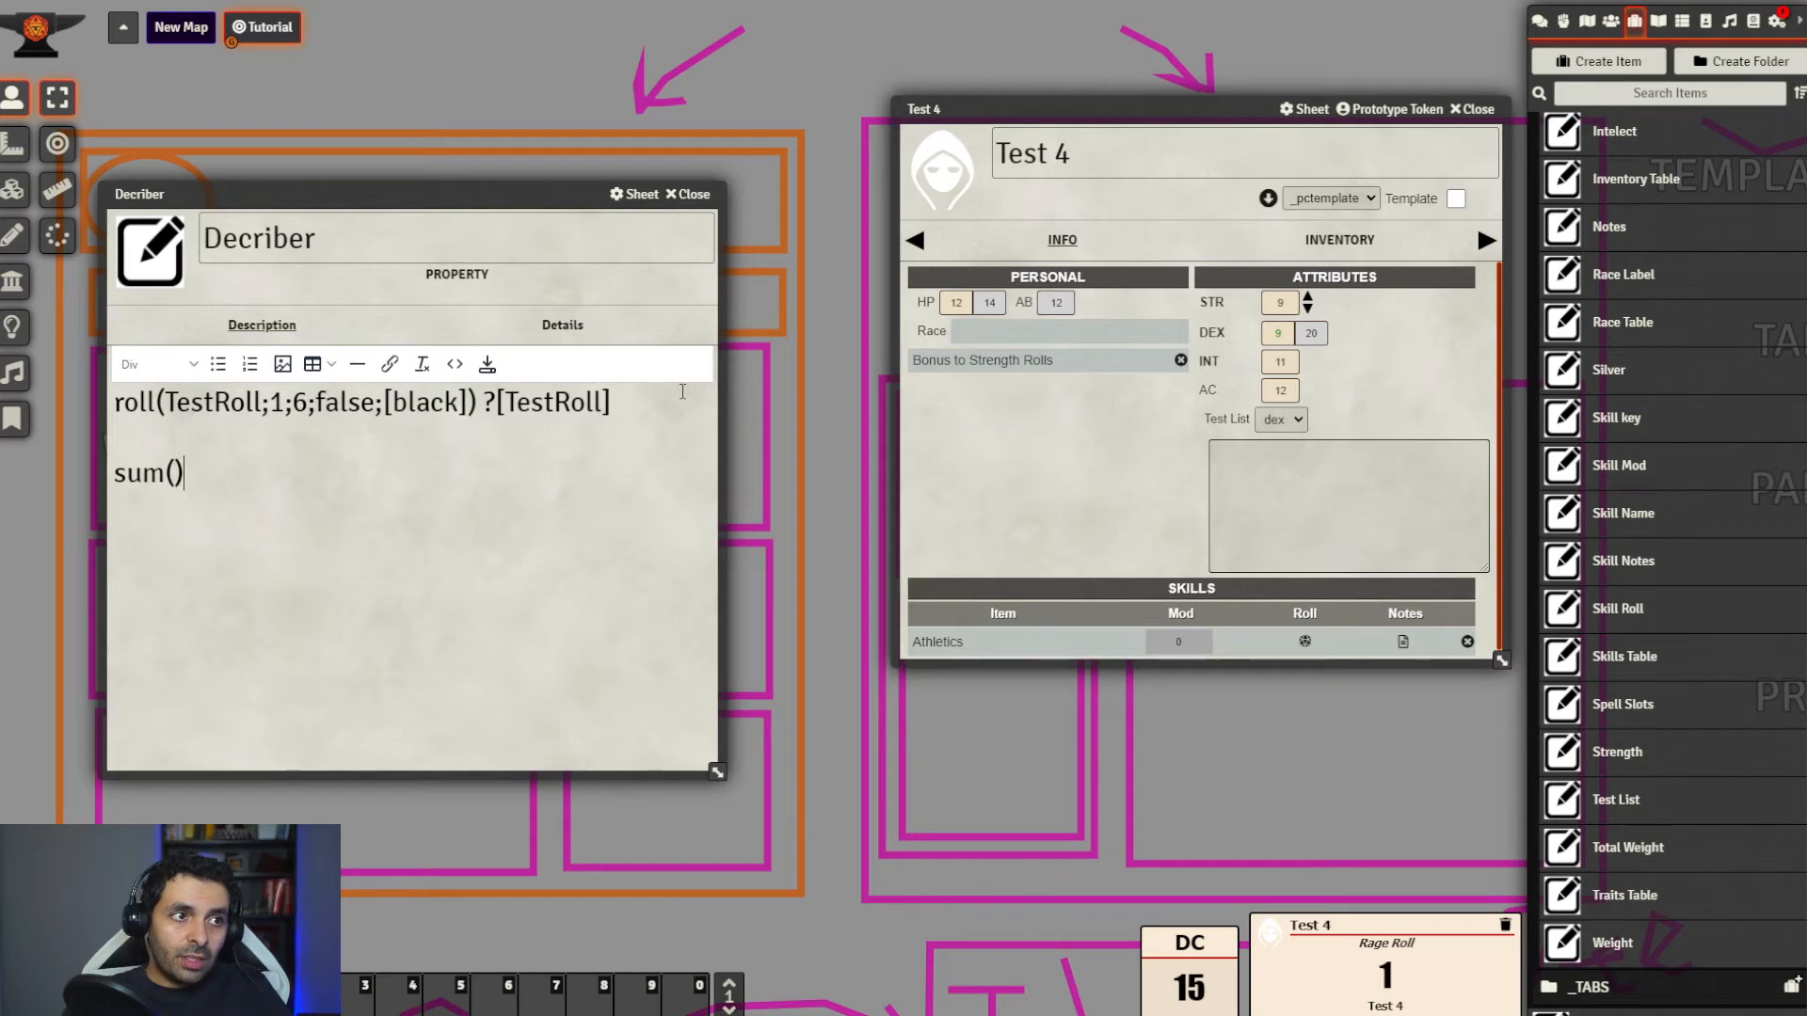
{"action": "key", "text": "Return"}
{"action": "type", "text": "max()"}
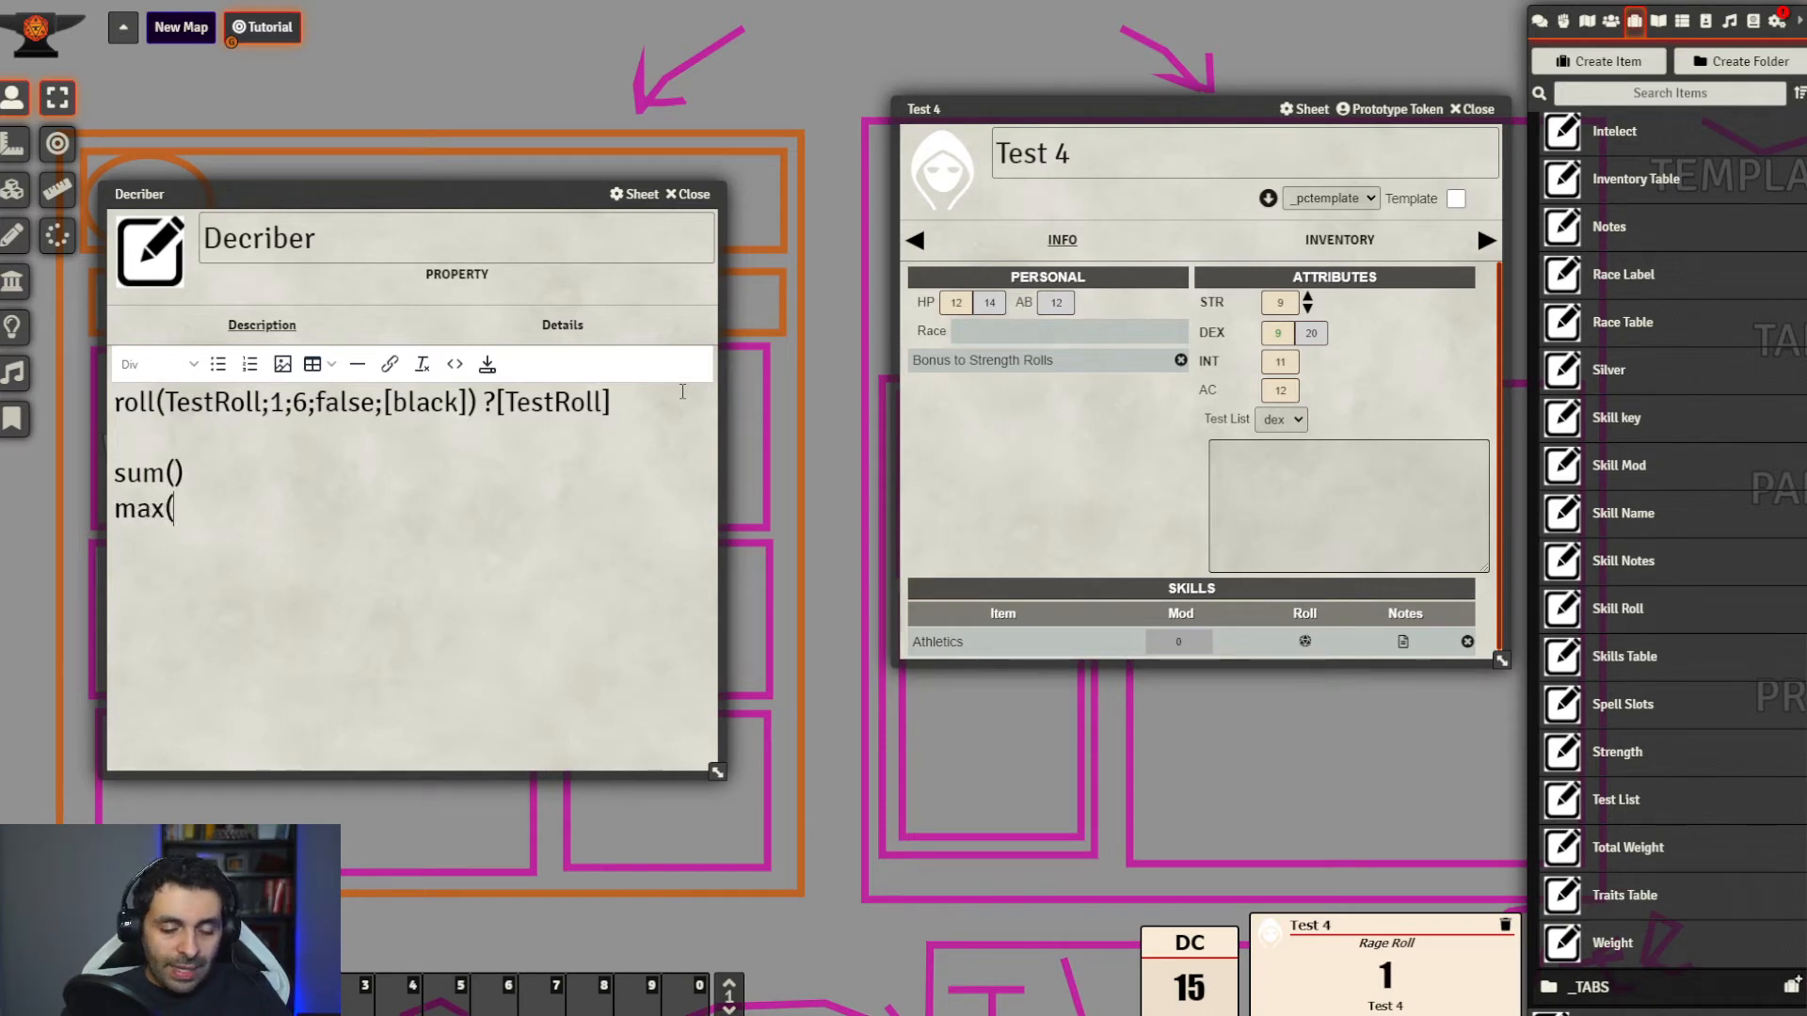
{"action": "key", "text": "Return"}
{"action": "type", "text": "min"}
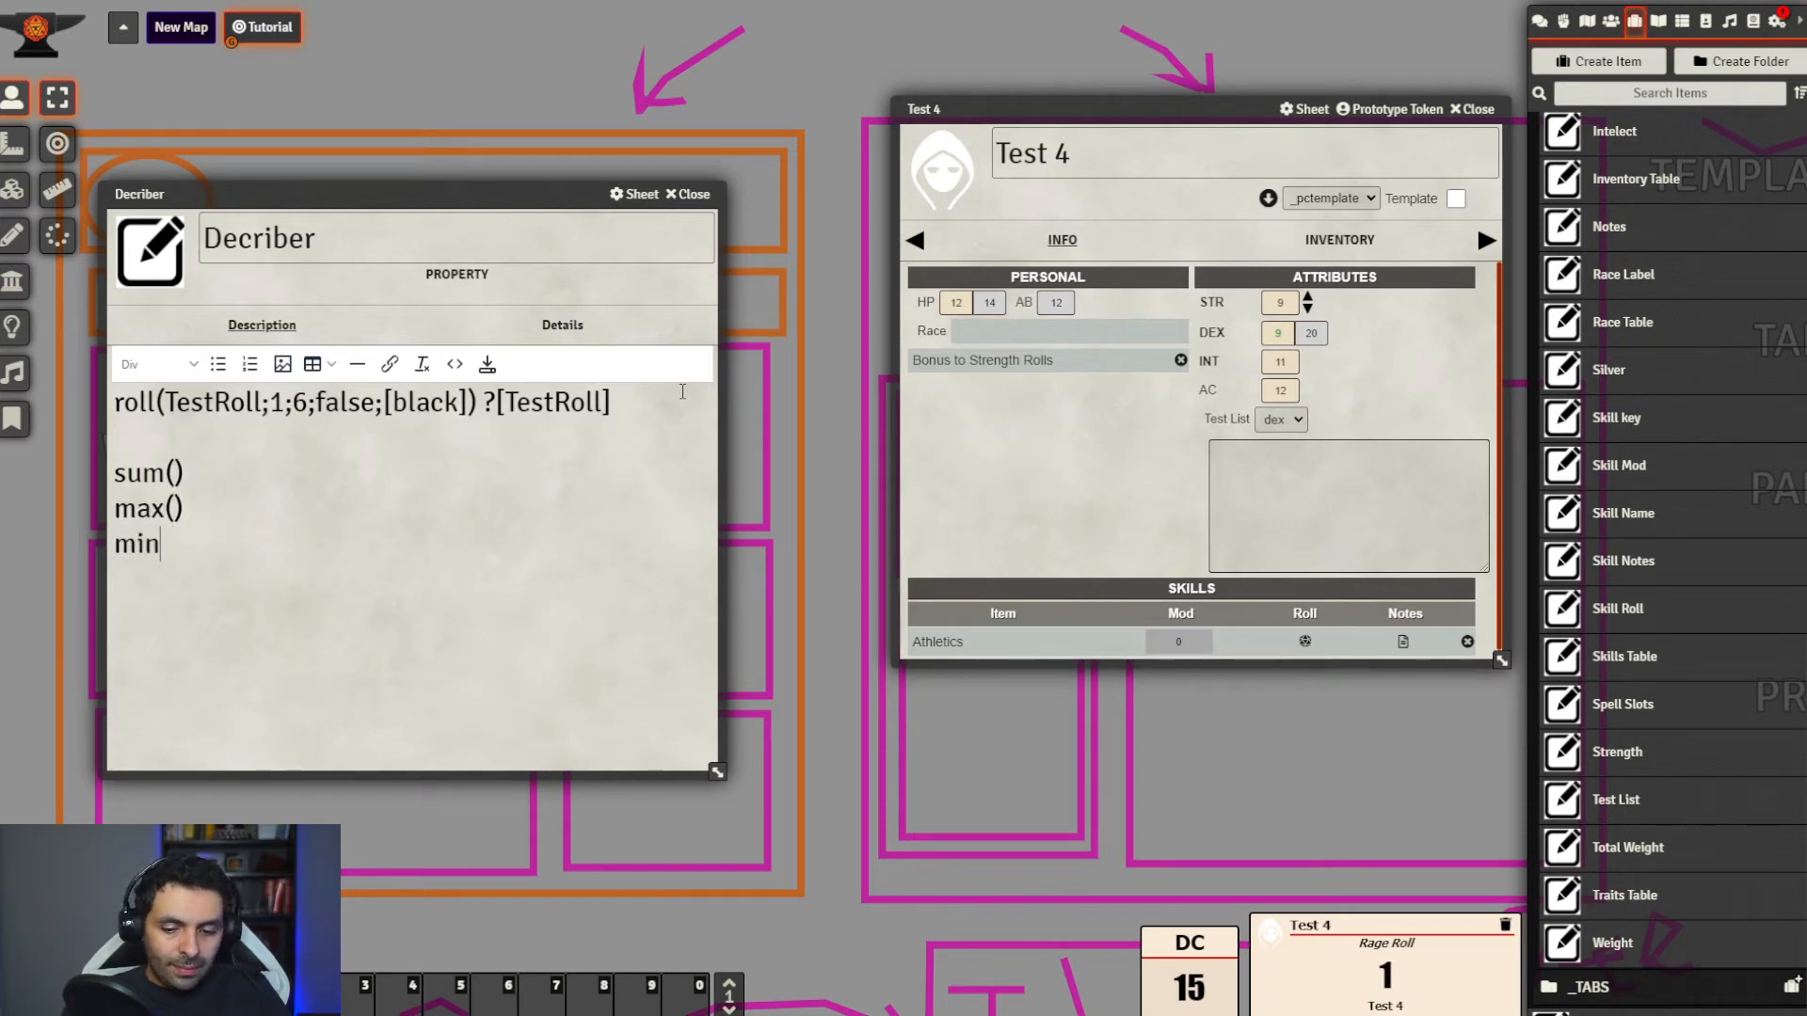
{"action": "type", "text": "() countH"}
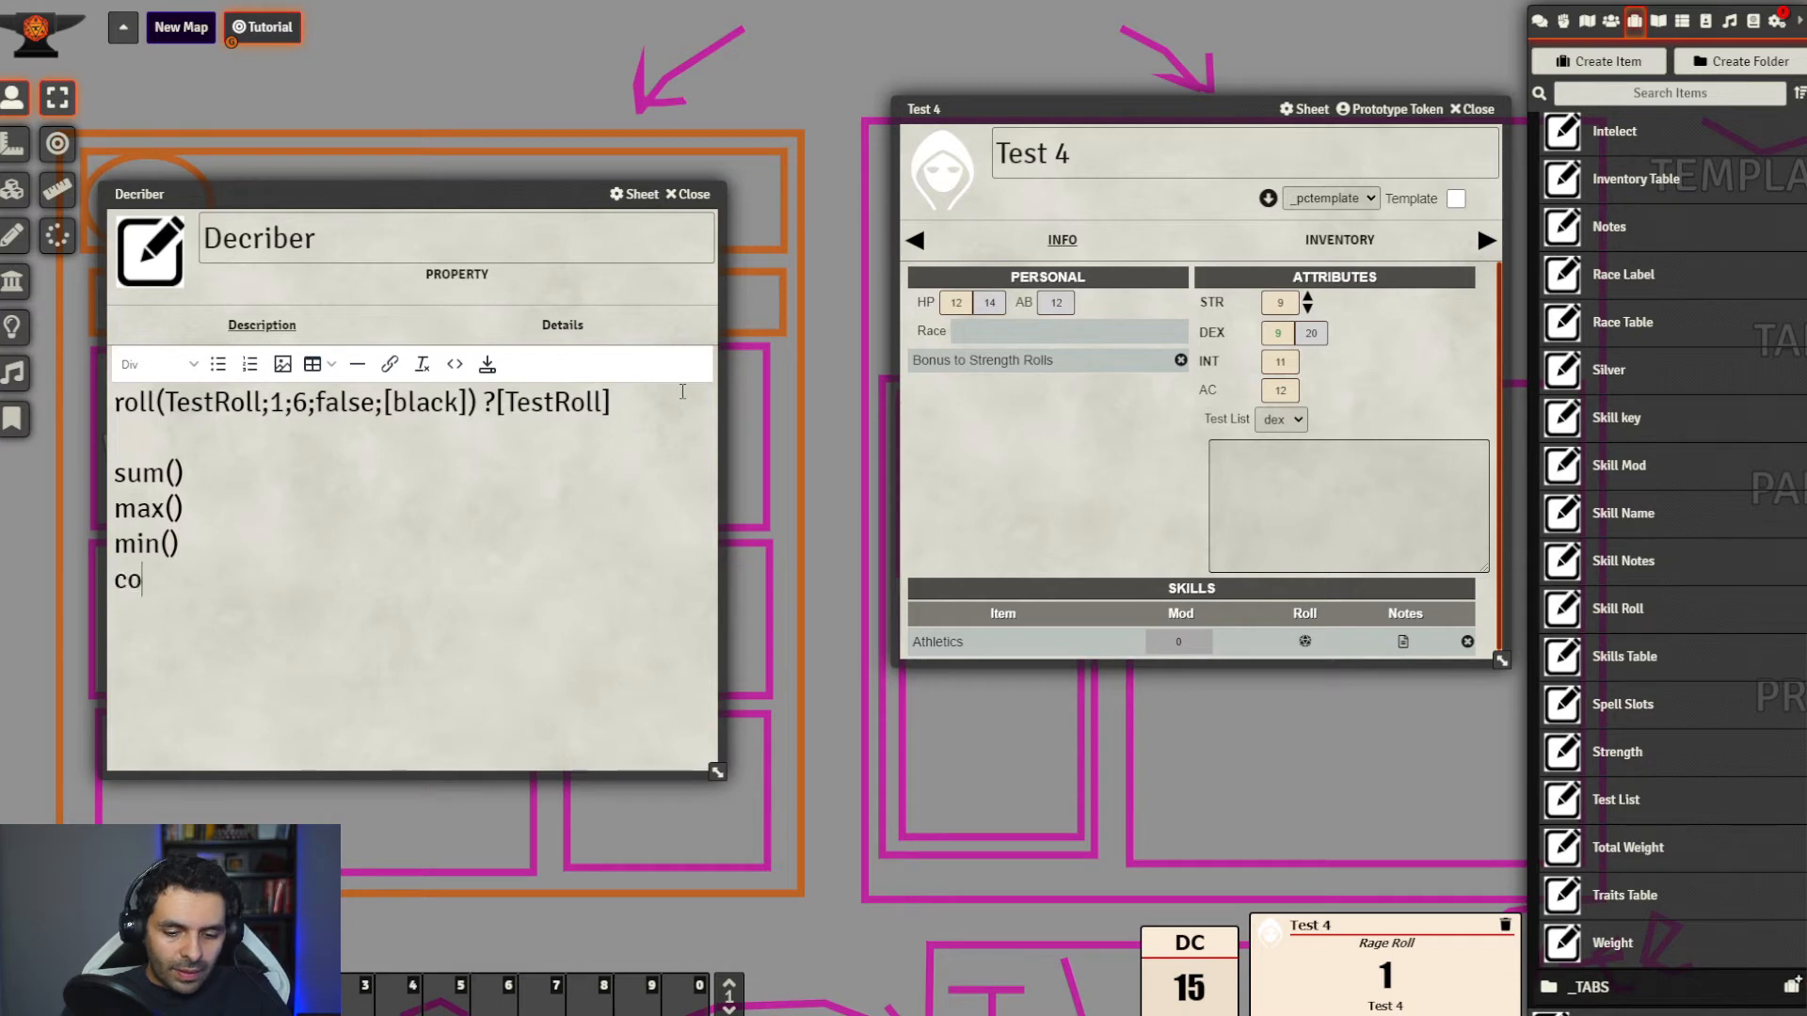
Add parentheses to countH and list countL() and countE() on the lines beneath it
{"action": "key", "text": "Return"}
{"action": "key", "text": "BackSpace"}
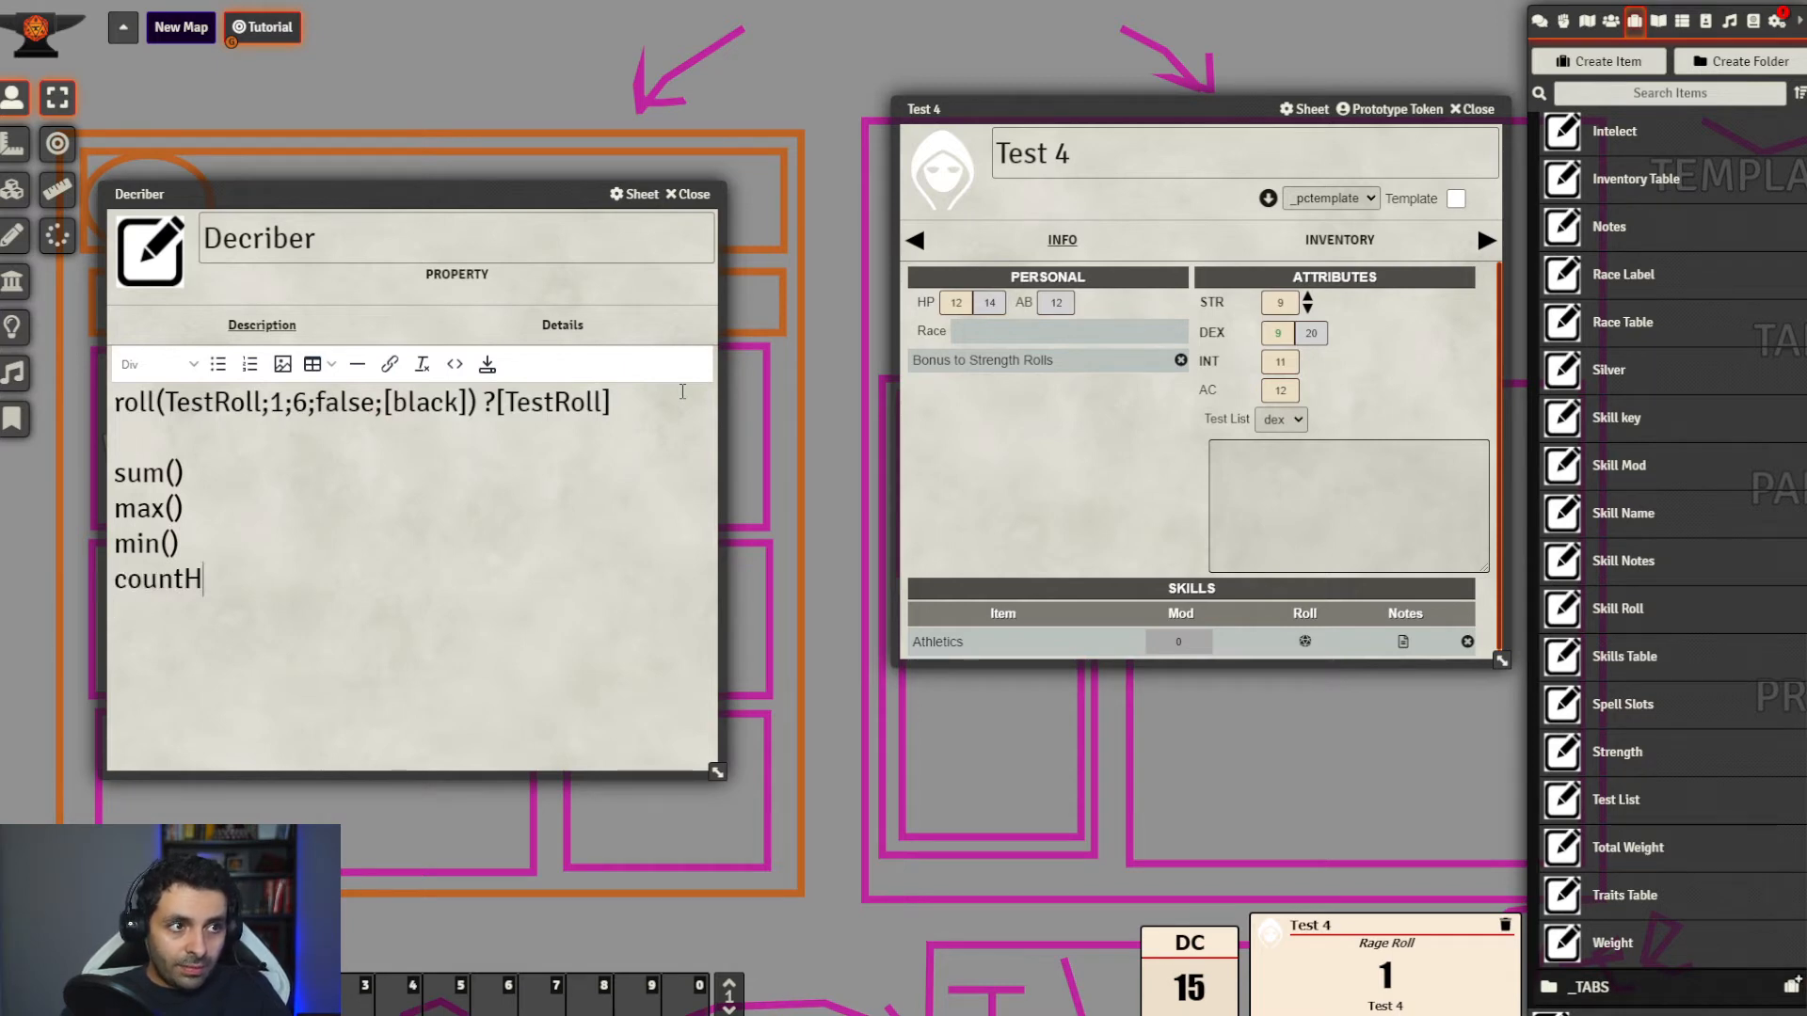
{"action": "type", "text": "()"}
{"action": "key", "text": "Return"}
{"action": "type", "text": "countL()"}
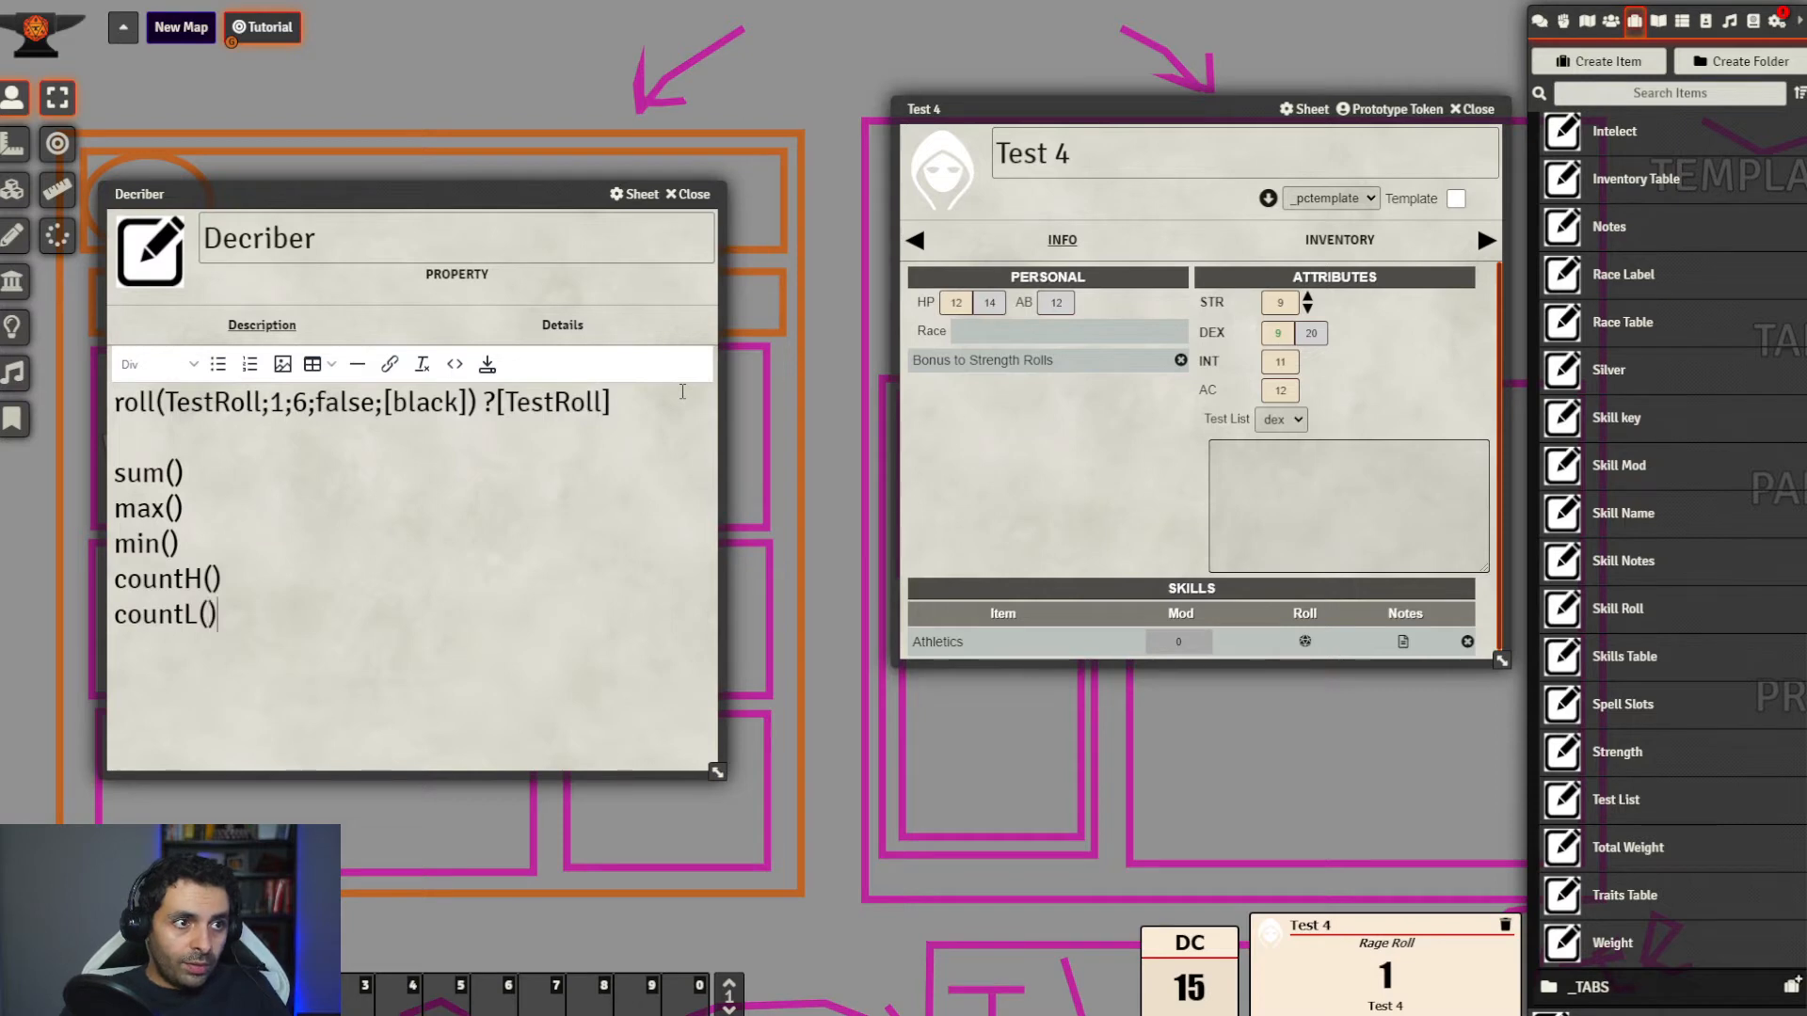
{"action": "scroll", "coordinate": [682, 391], "scroll_direction": "down", "scroll_amount": 1}
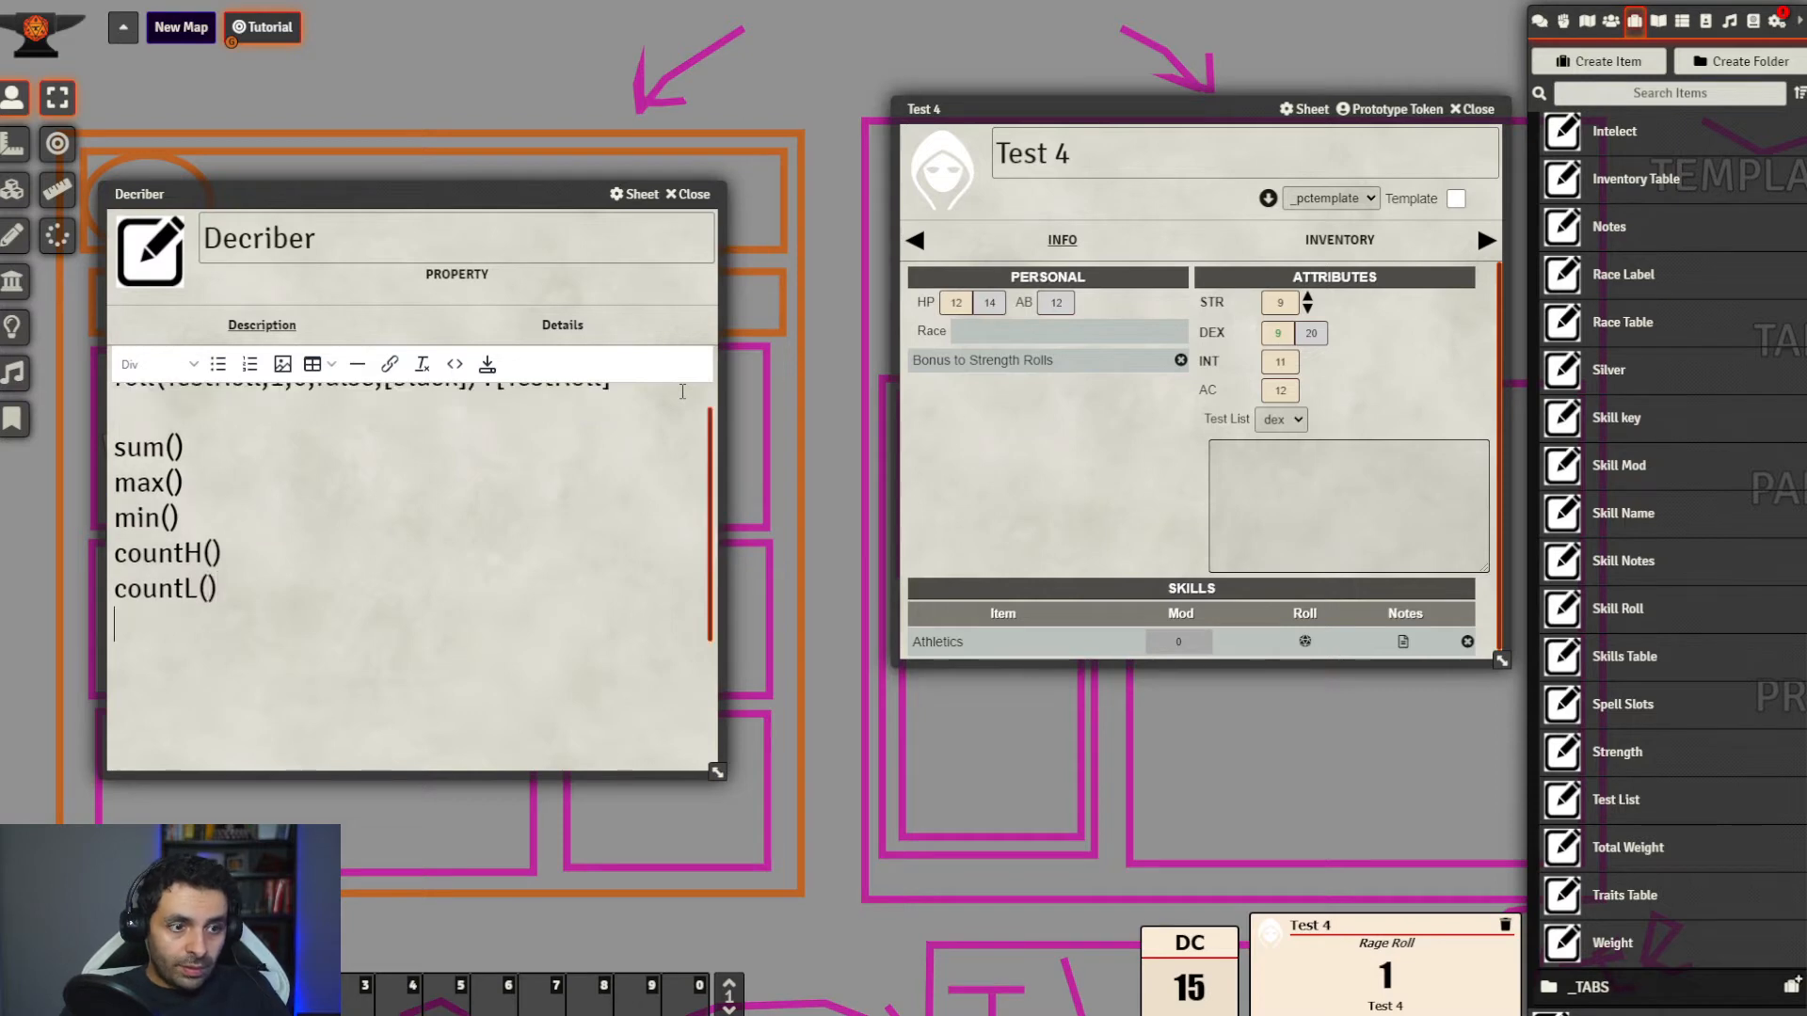
{"action": "type", "text": "count"}
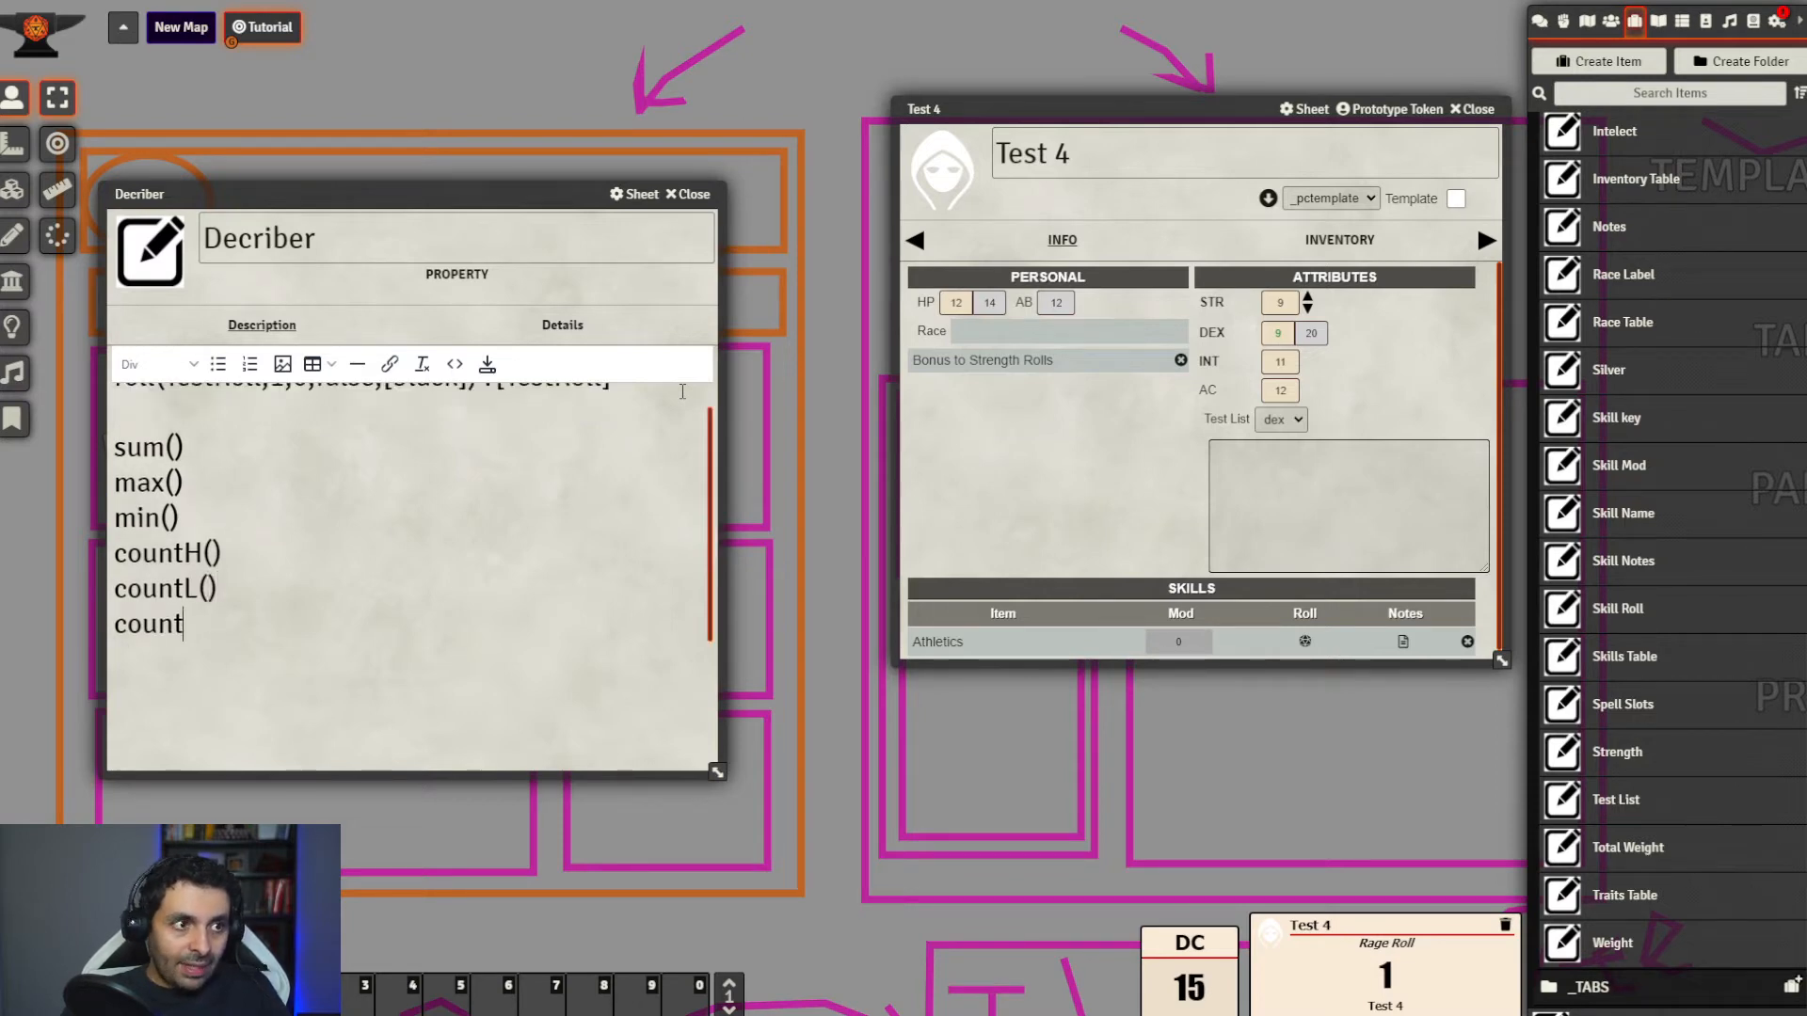
{"action": "type", "text": "%"}
{"action": "key", "text": "BackSpace"}
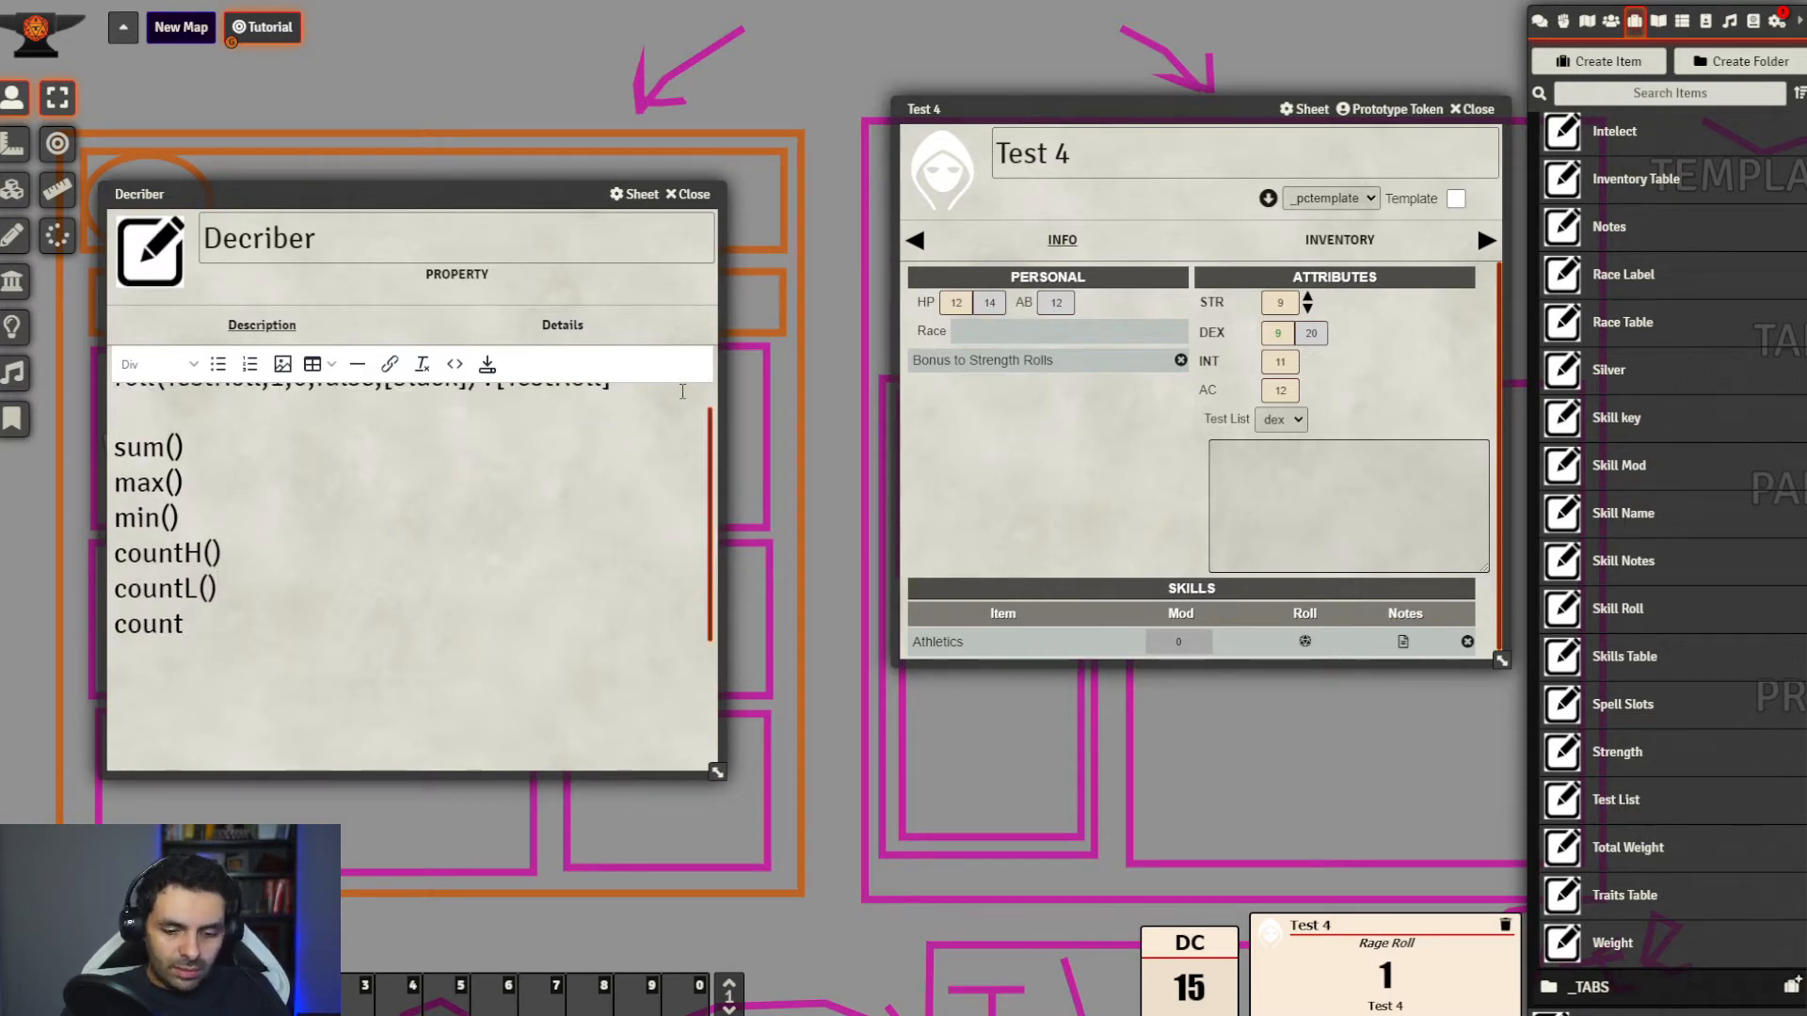
{"action": "type", "text": "E()"}
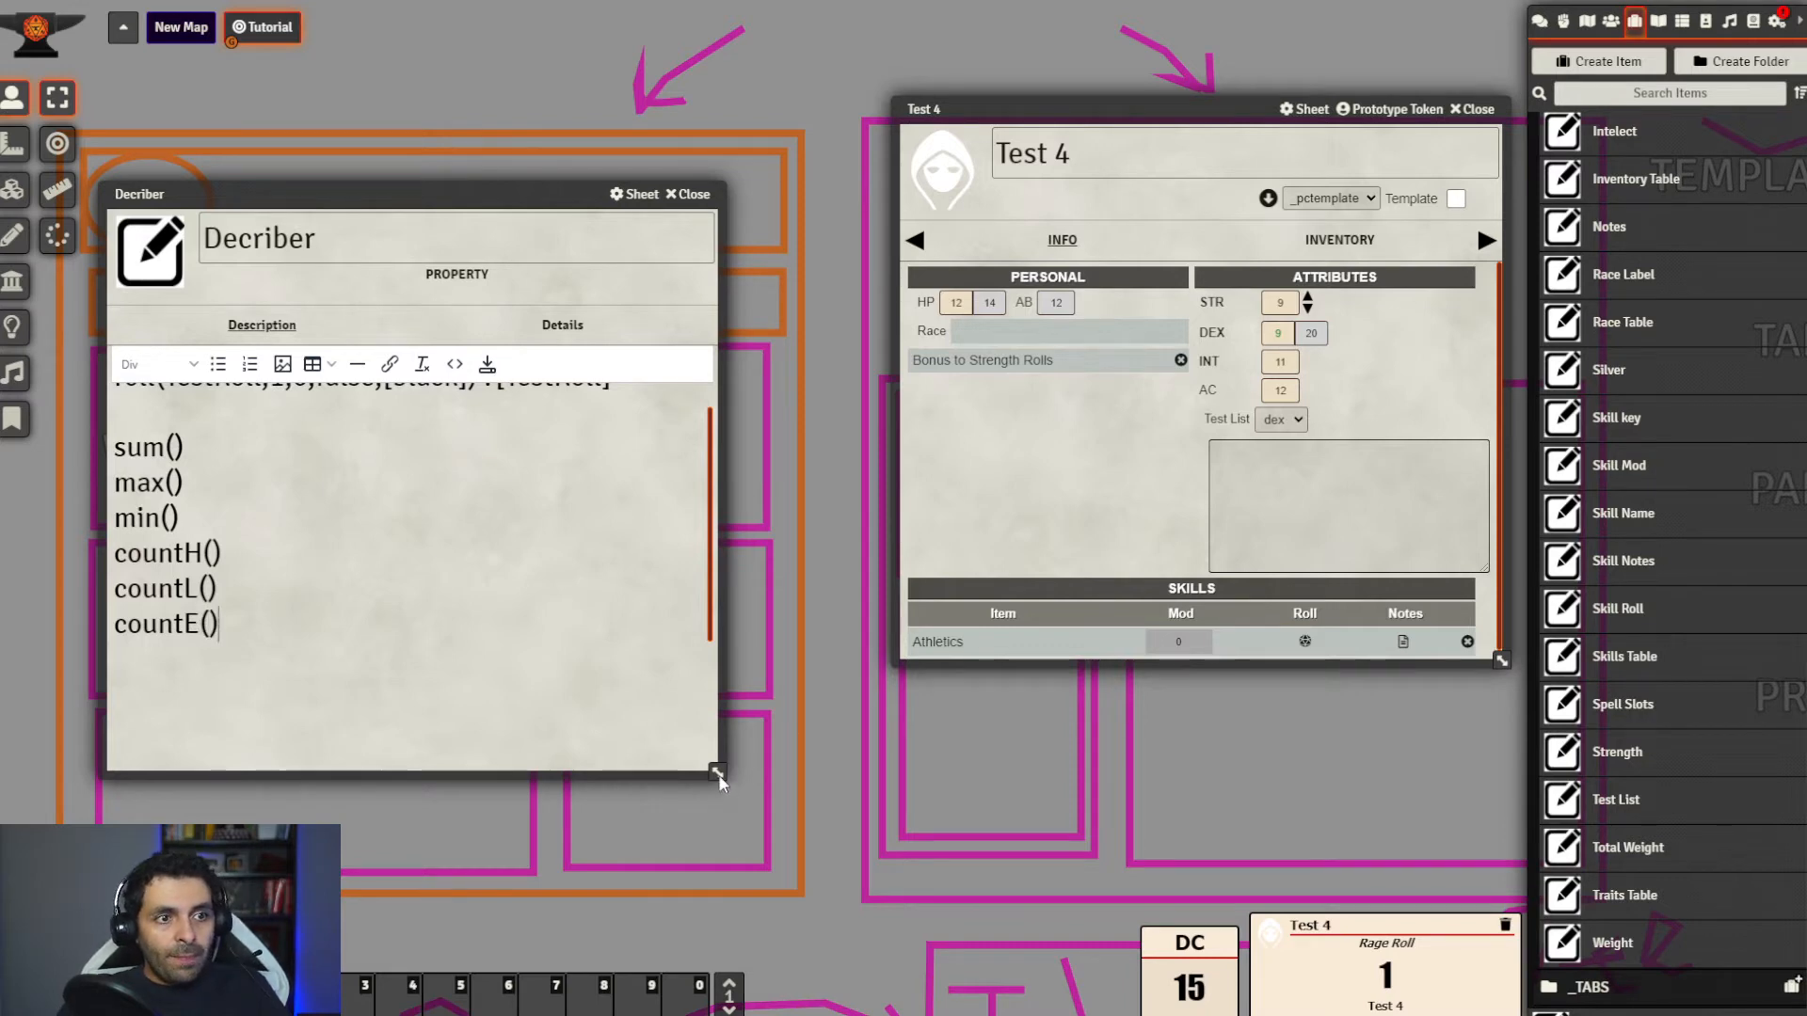
Make the Decriber window taller and look through the list of functions in its description
{"action": "left_click_drag", "start_coordinate": [719, 781], "coordinate": [717, 873]}
{"action": "scroll", "coordinate": [608, 607], "scroll_direction": "up", "scroll_amount": 1}
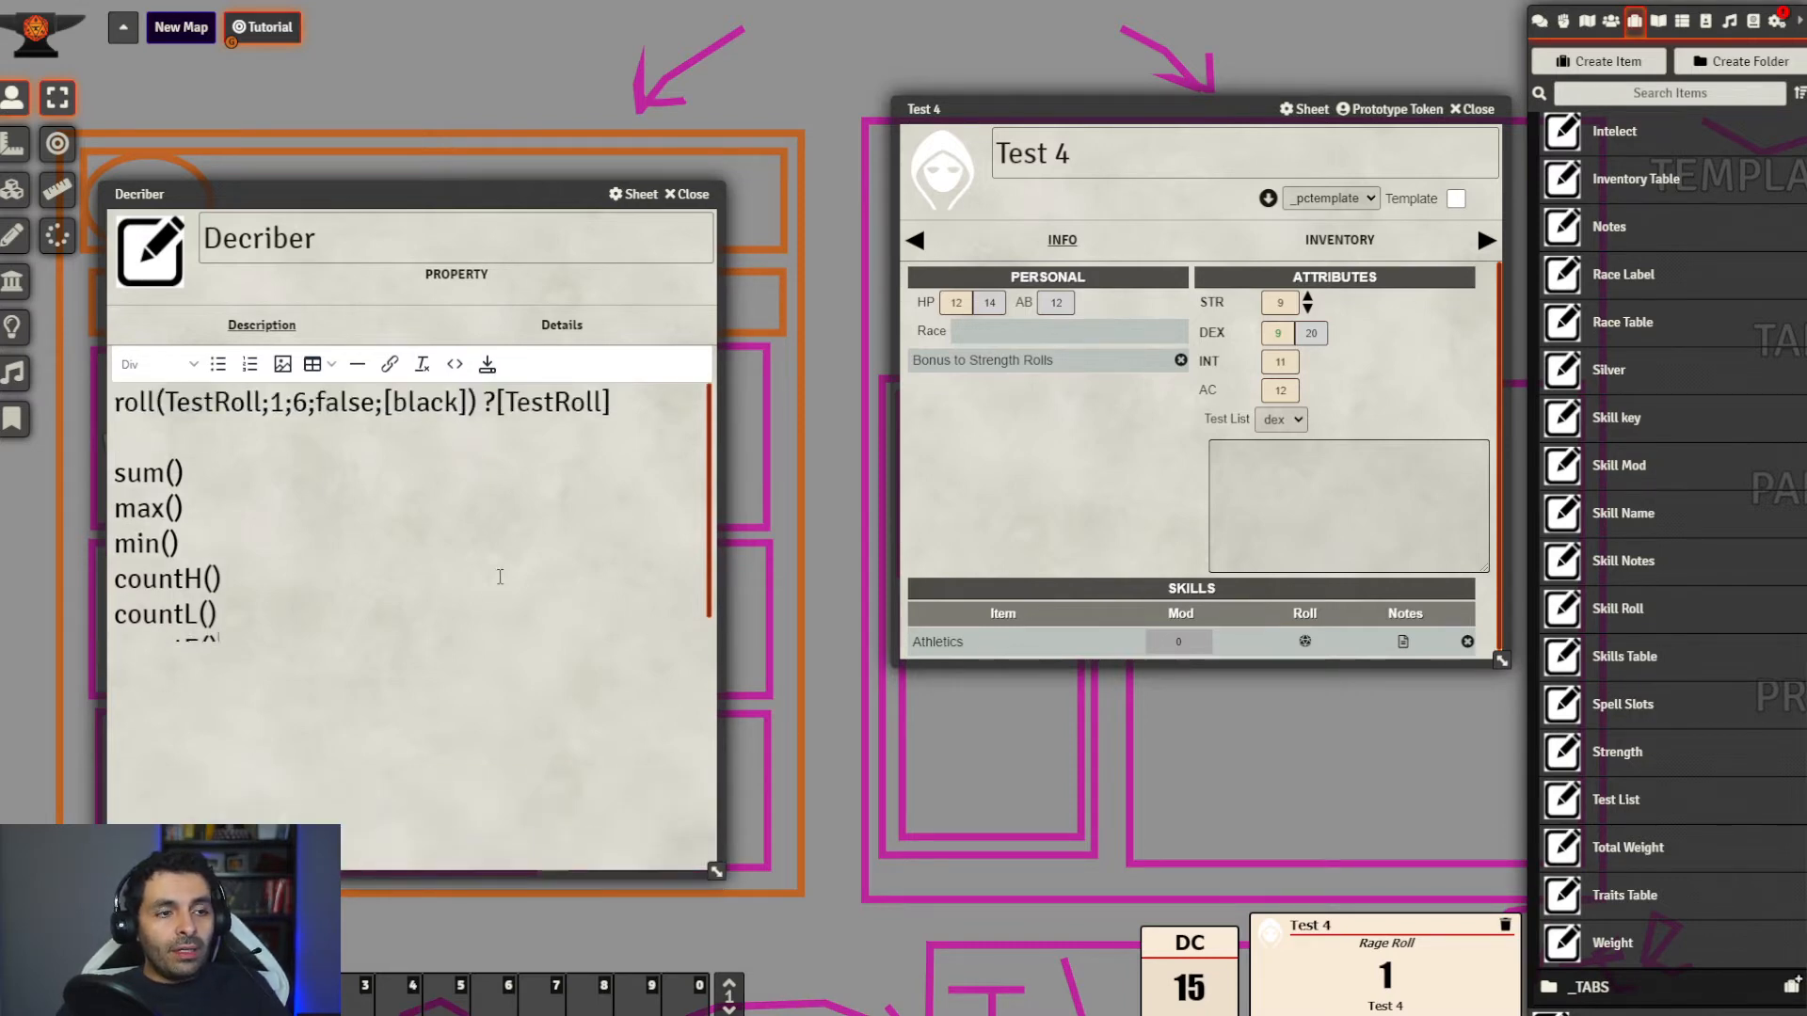
{"action": "scroll", "coordinate": [428, 591], "scroll_direction": "down", "scroll_amount": 1}
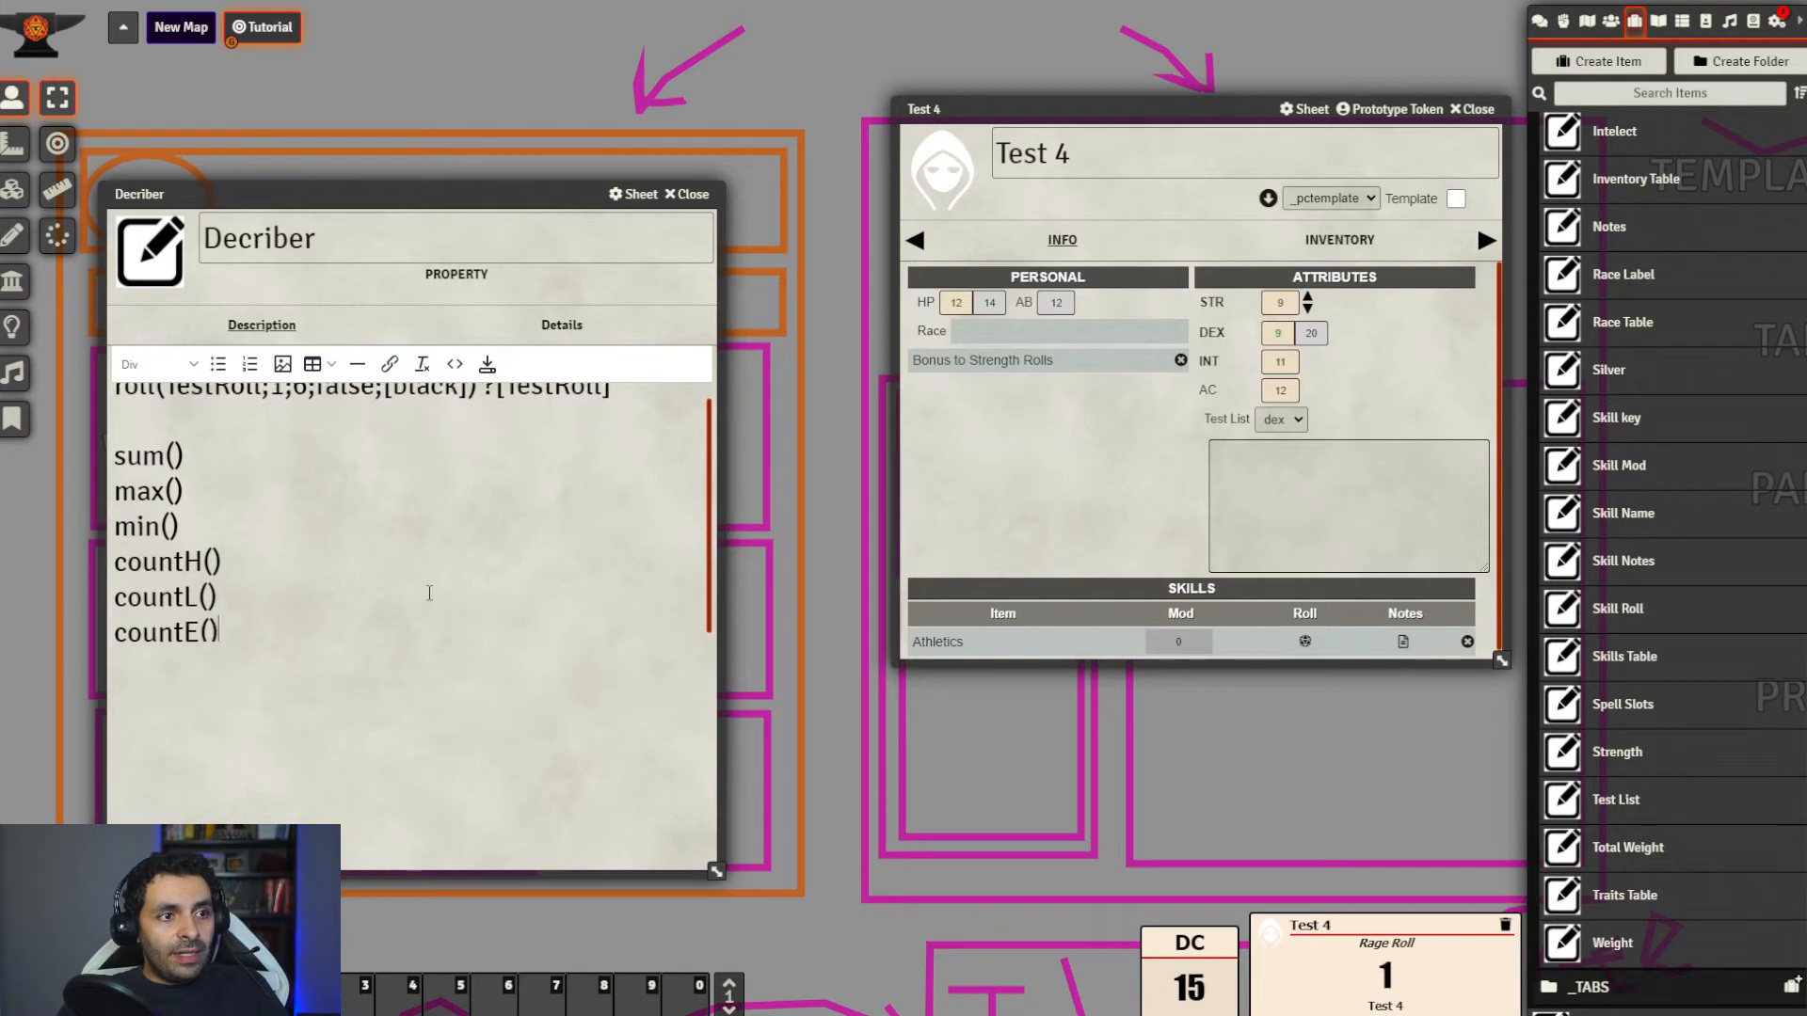
{"action": "scroll", "coordinate": [331, 588], "scroll_direction": "up", "scroll_amount": 1}
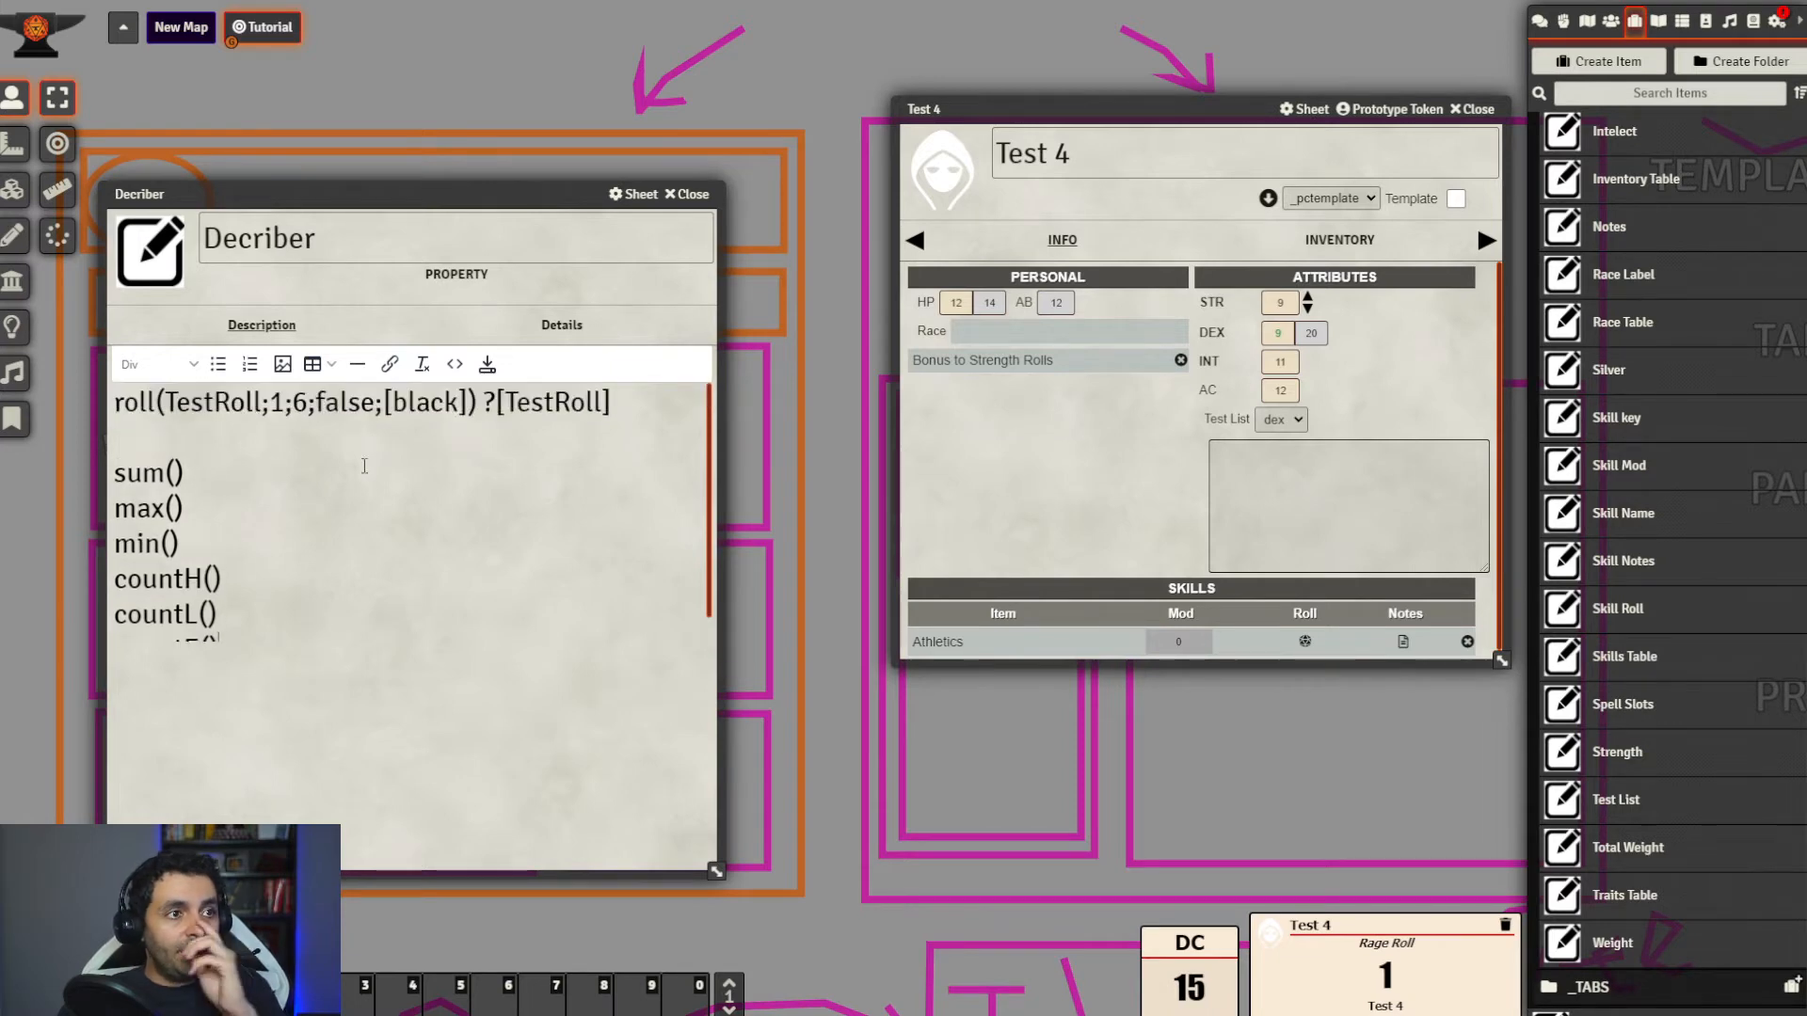
{"action": "left_click_drag", "start_coordinate": [481, 401], "coordinate": [123, 402]}
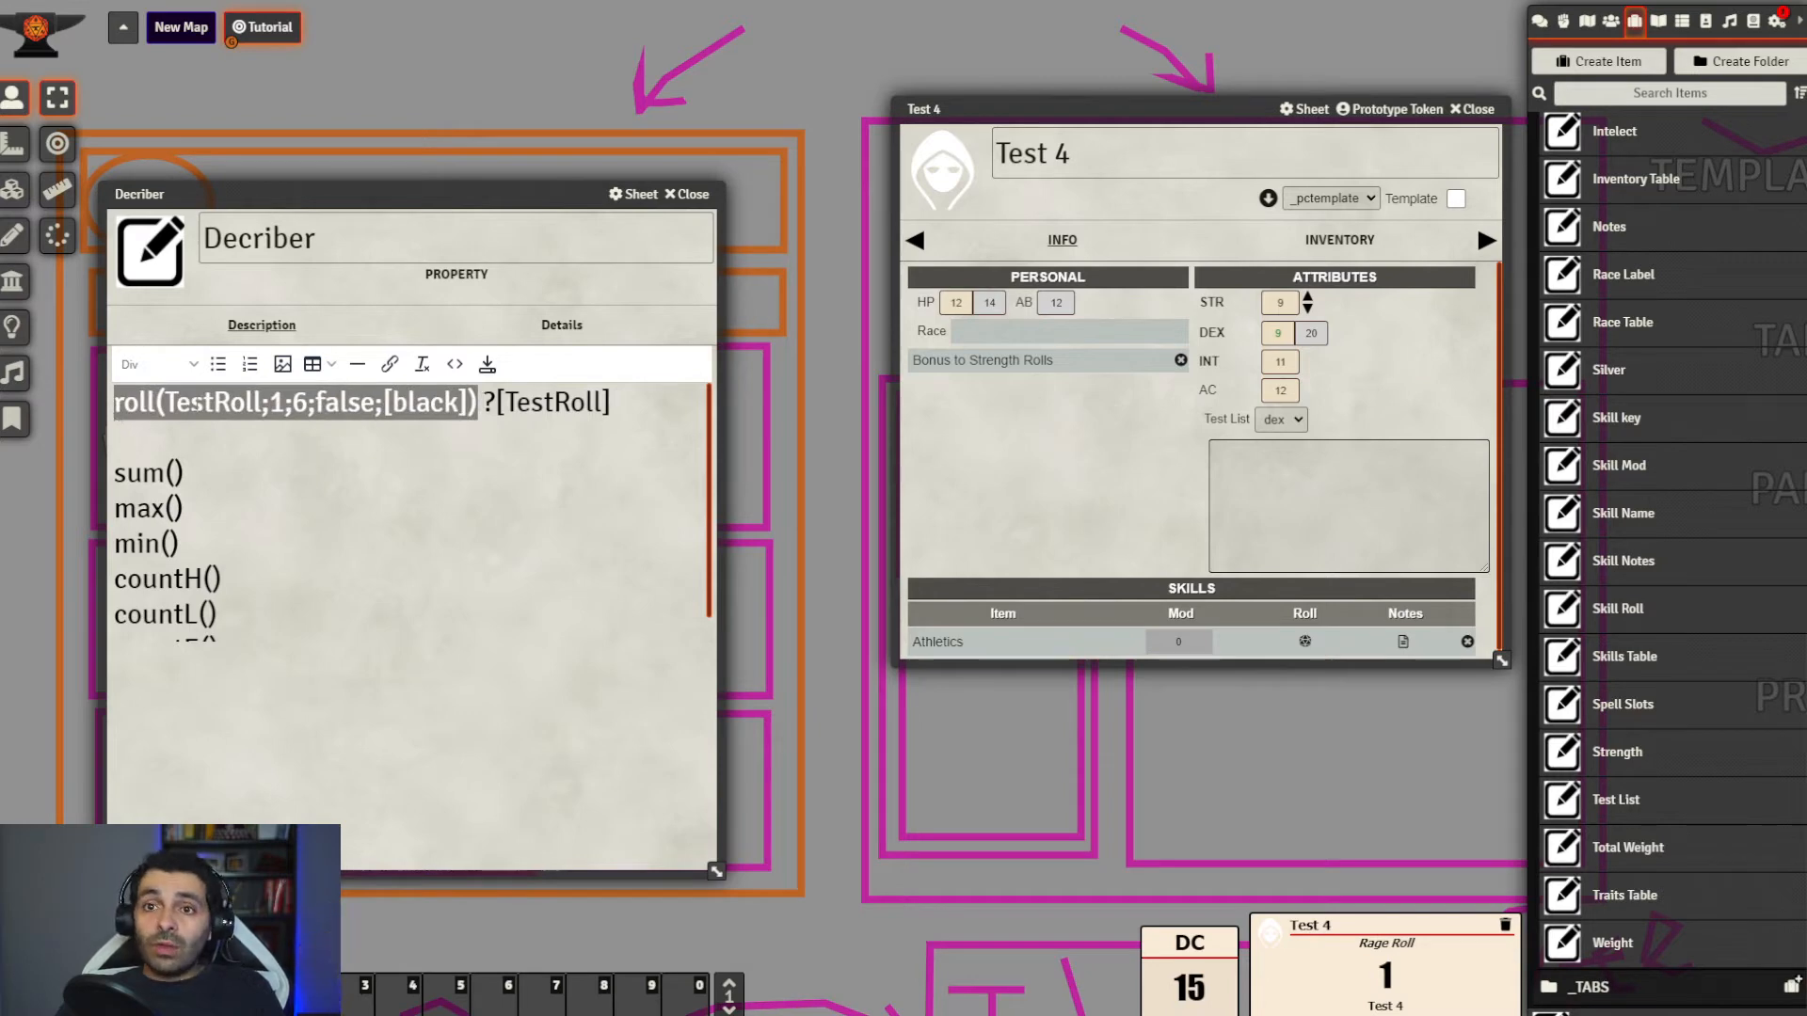
{"action": "left_click", "coordinate": [480, 402]}
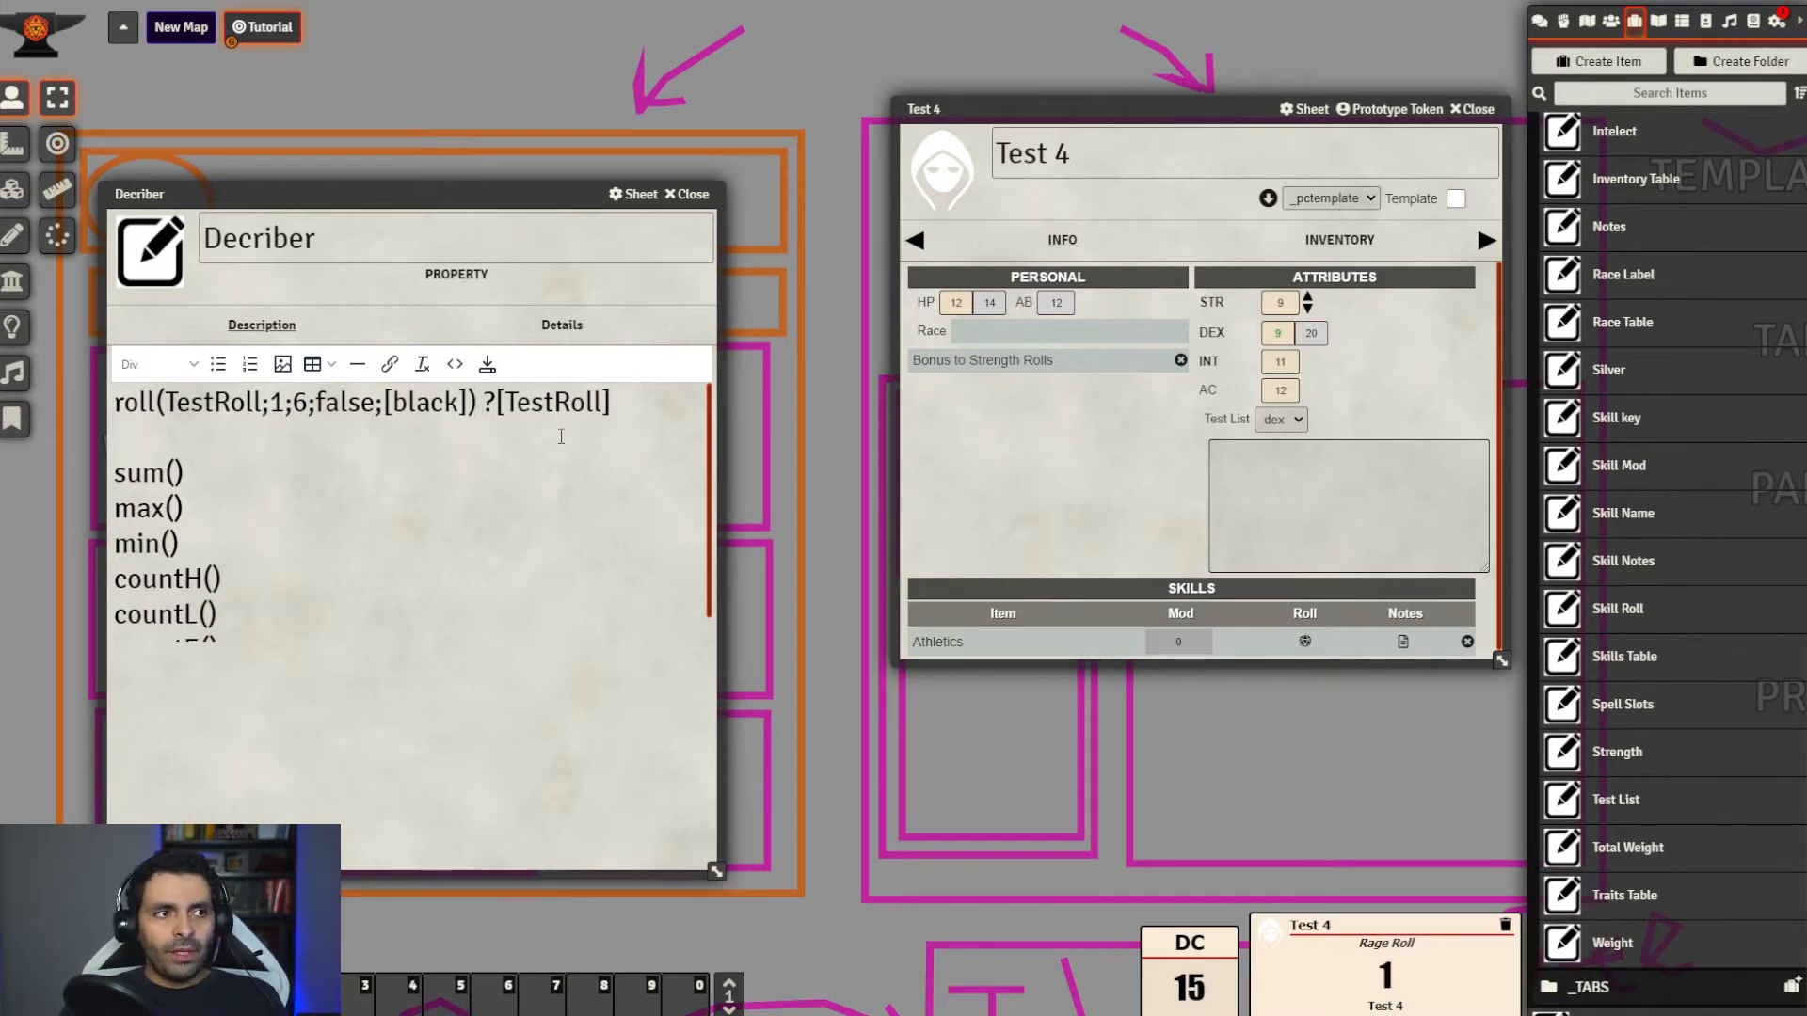
{"action": "scroll", "coordinate": [324, 536], "scroll_direction": "down", "scroll_amount": 1}
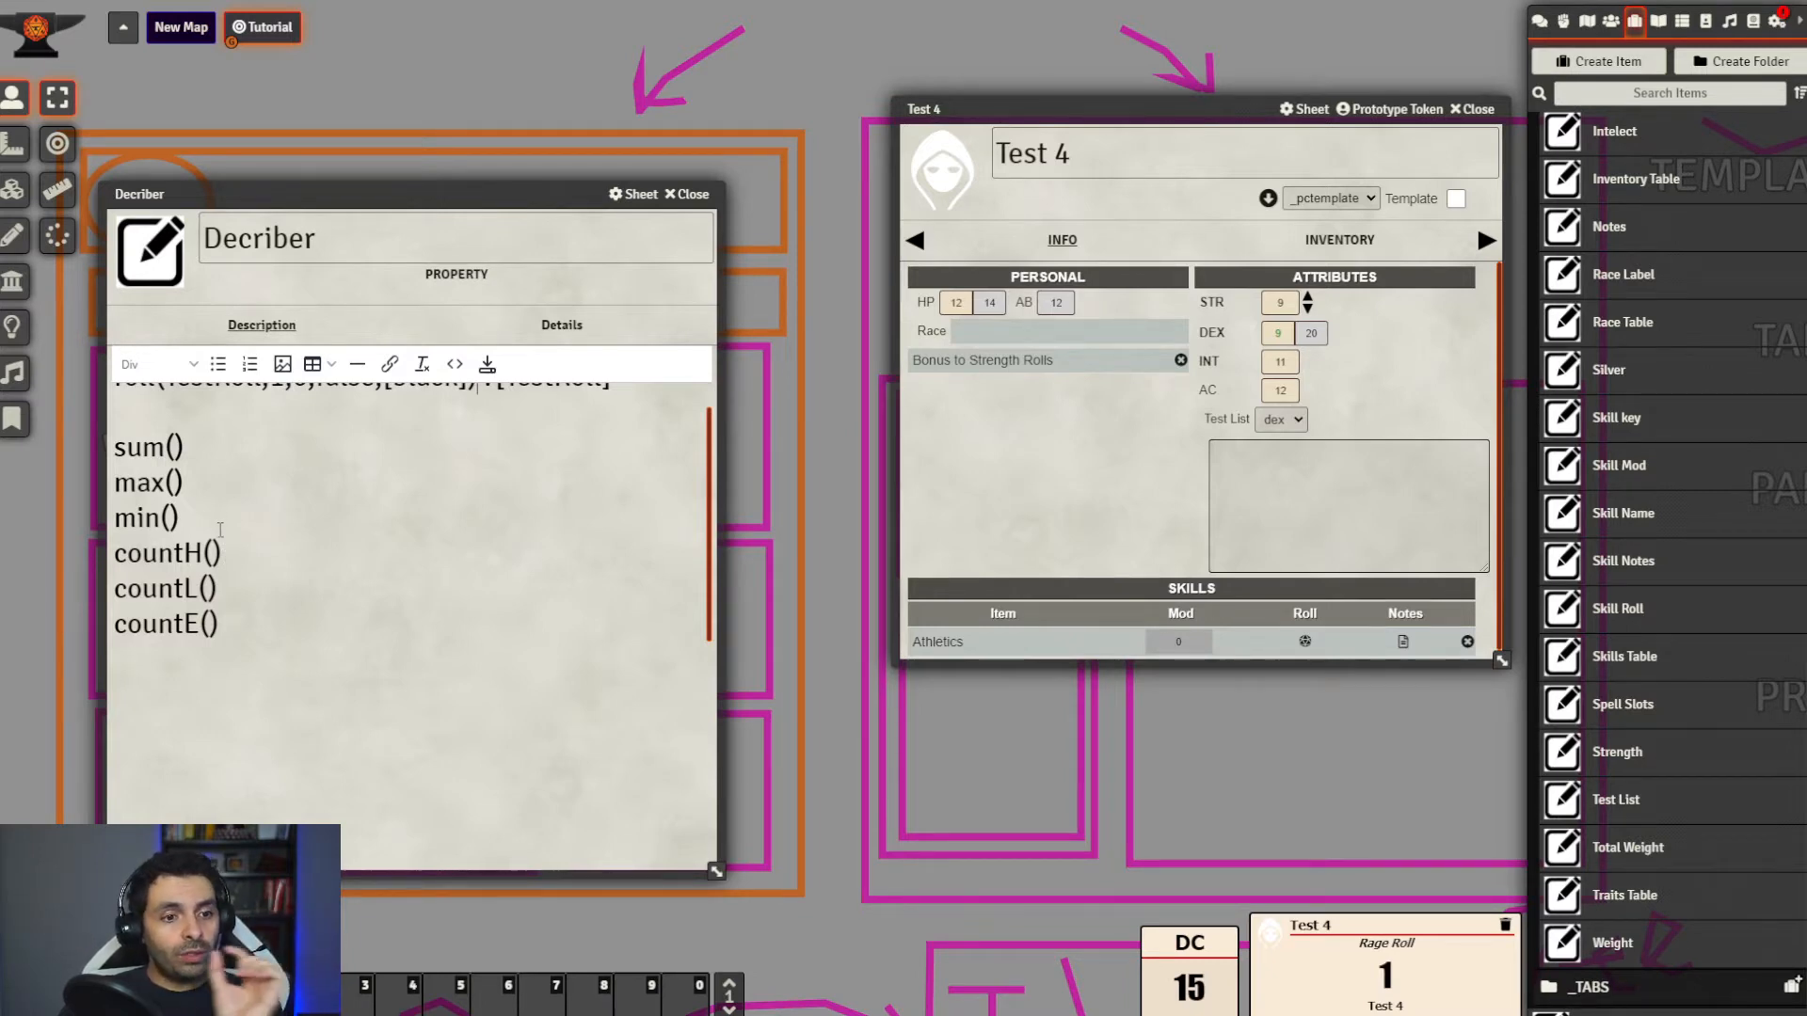
Set the number of dice in the roll expression in Decriber's description to 2
{"action": "scroll", "coordinate": [221, 563], "scroll_direction": "up", "scroll_amount": 1}
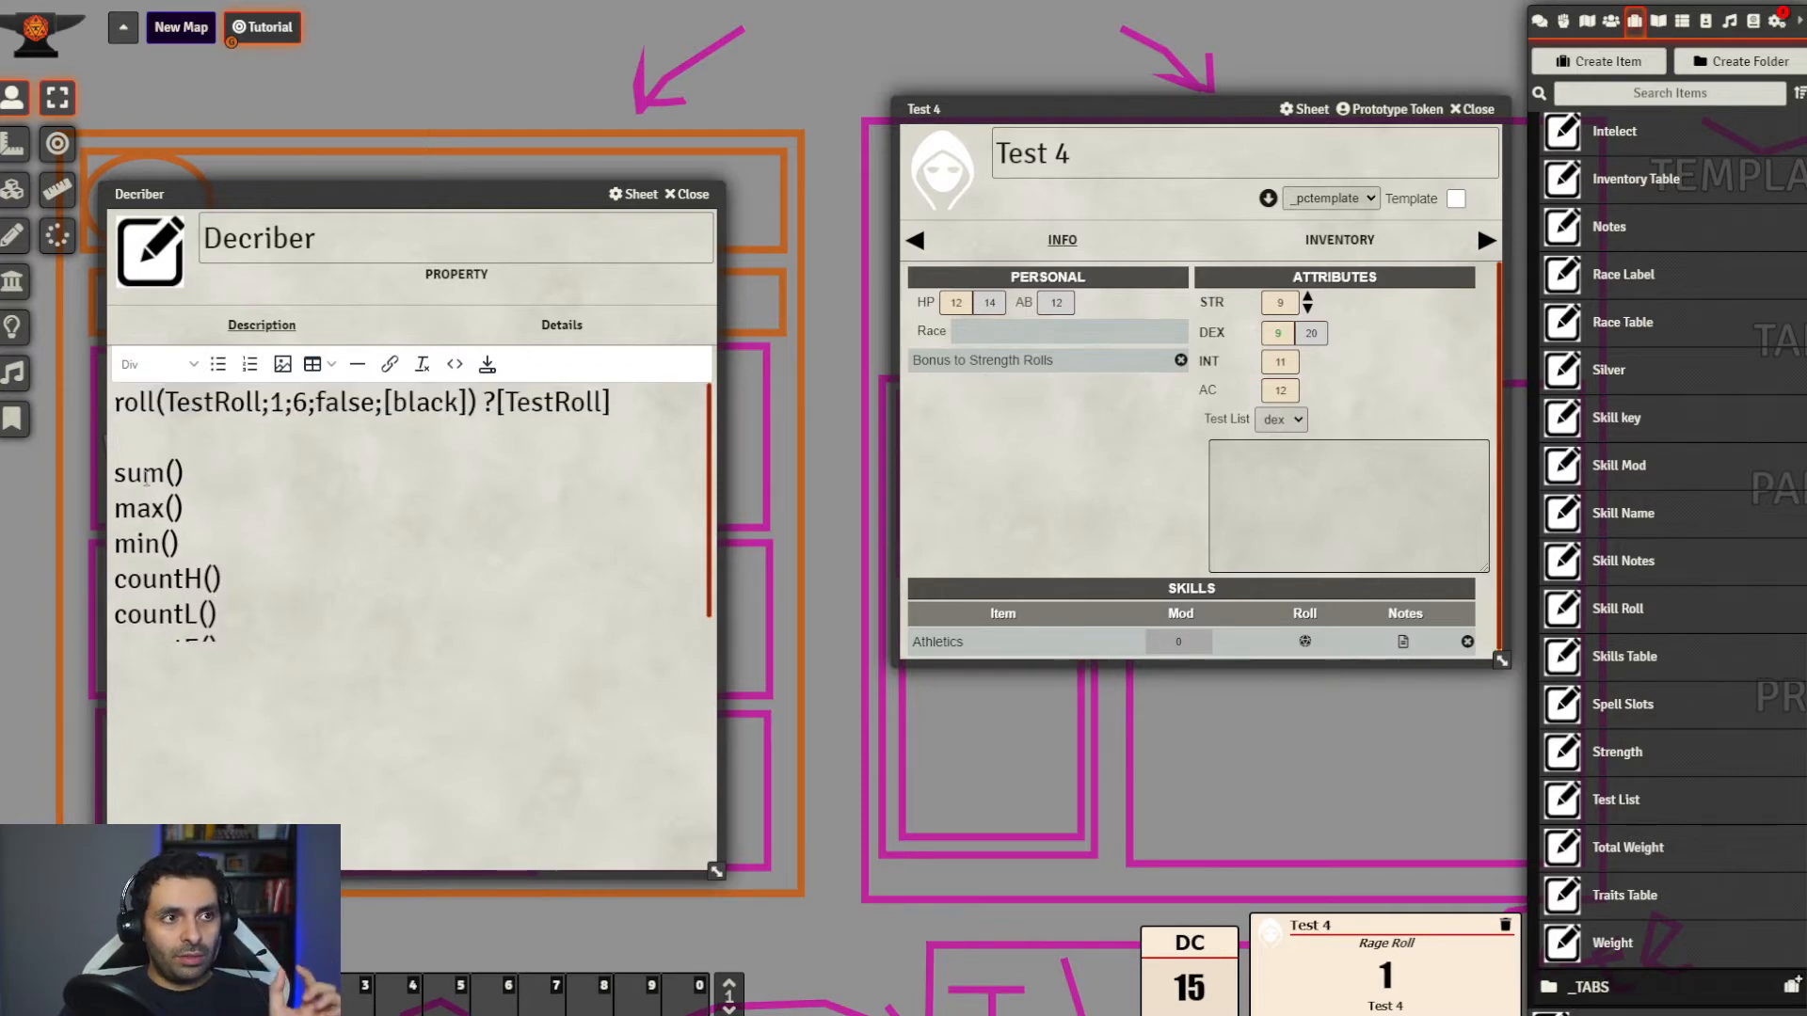
{"action": "left_click_drag", "start_coordinate": [478, 402], "coordinate": [103, 402]}
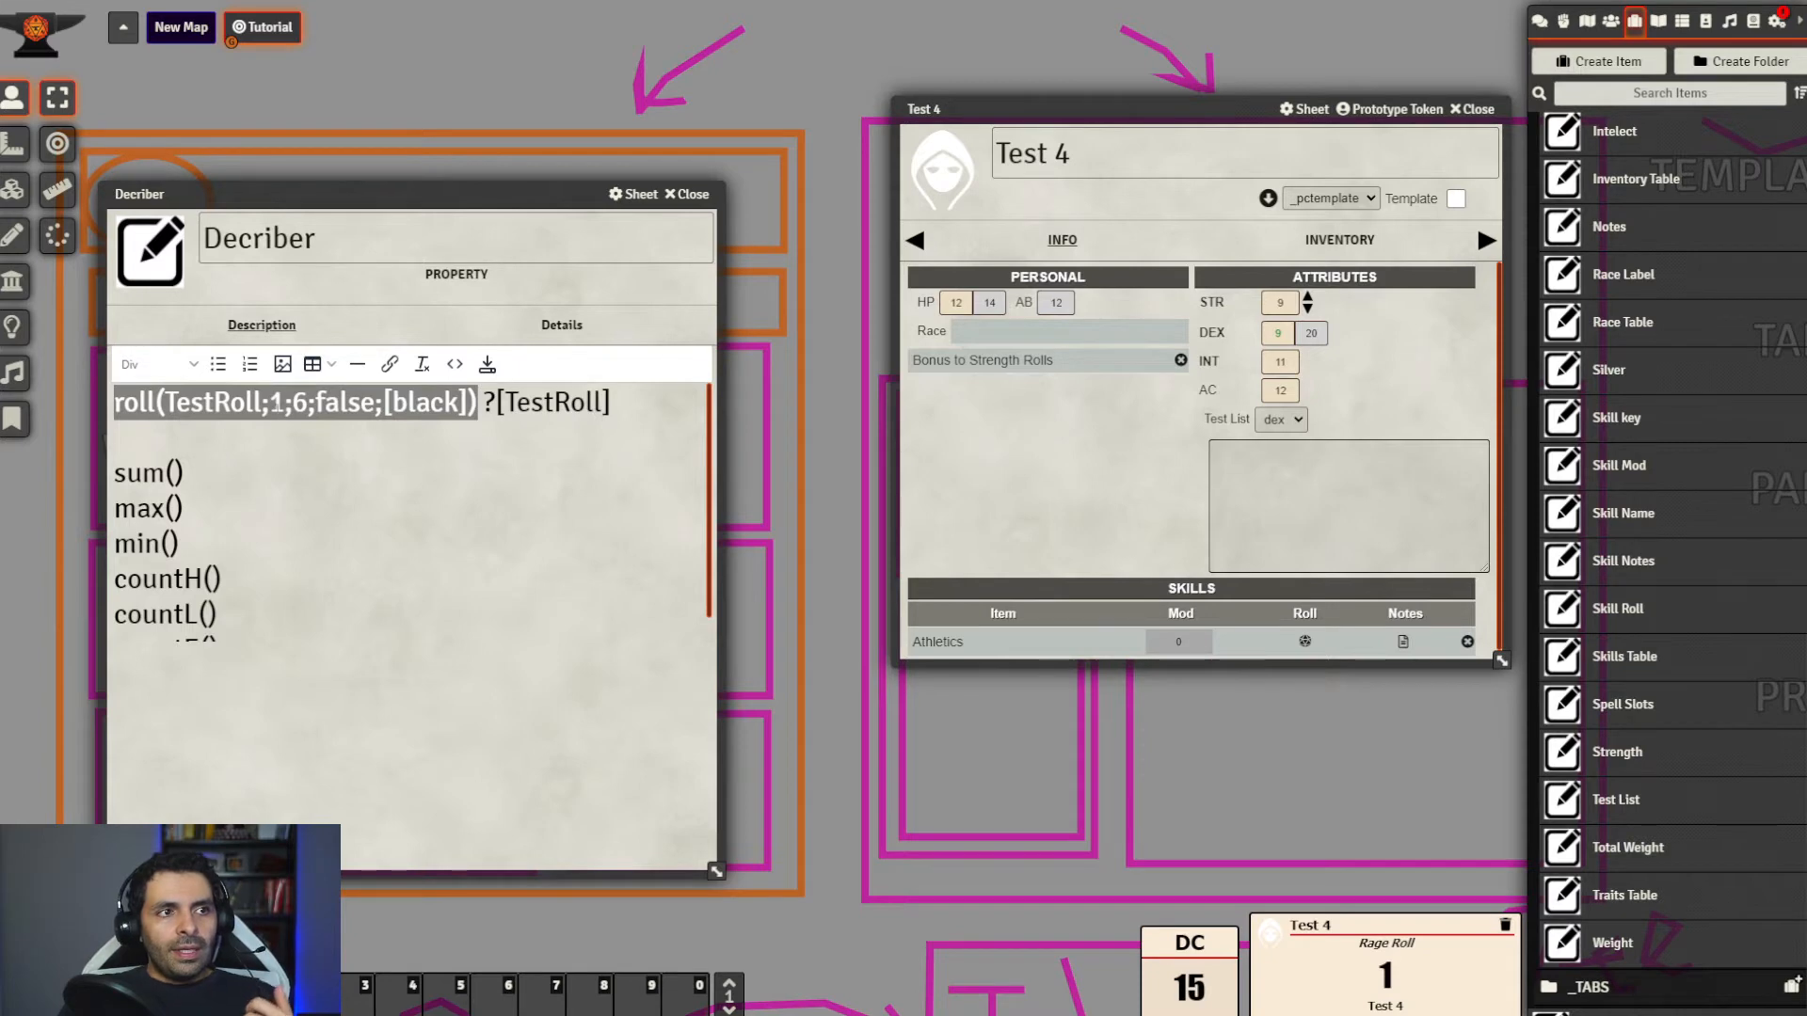
{"action": "left_click", "coordinate": [282, 402]}
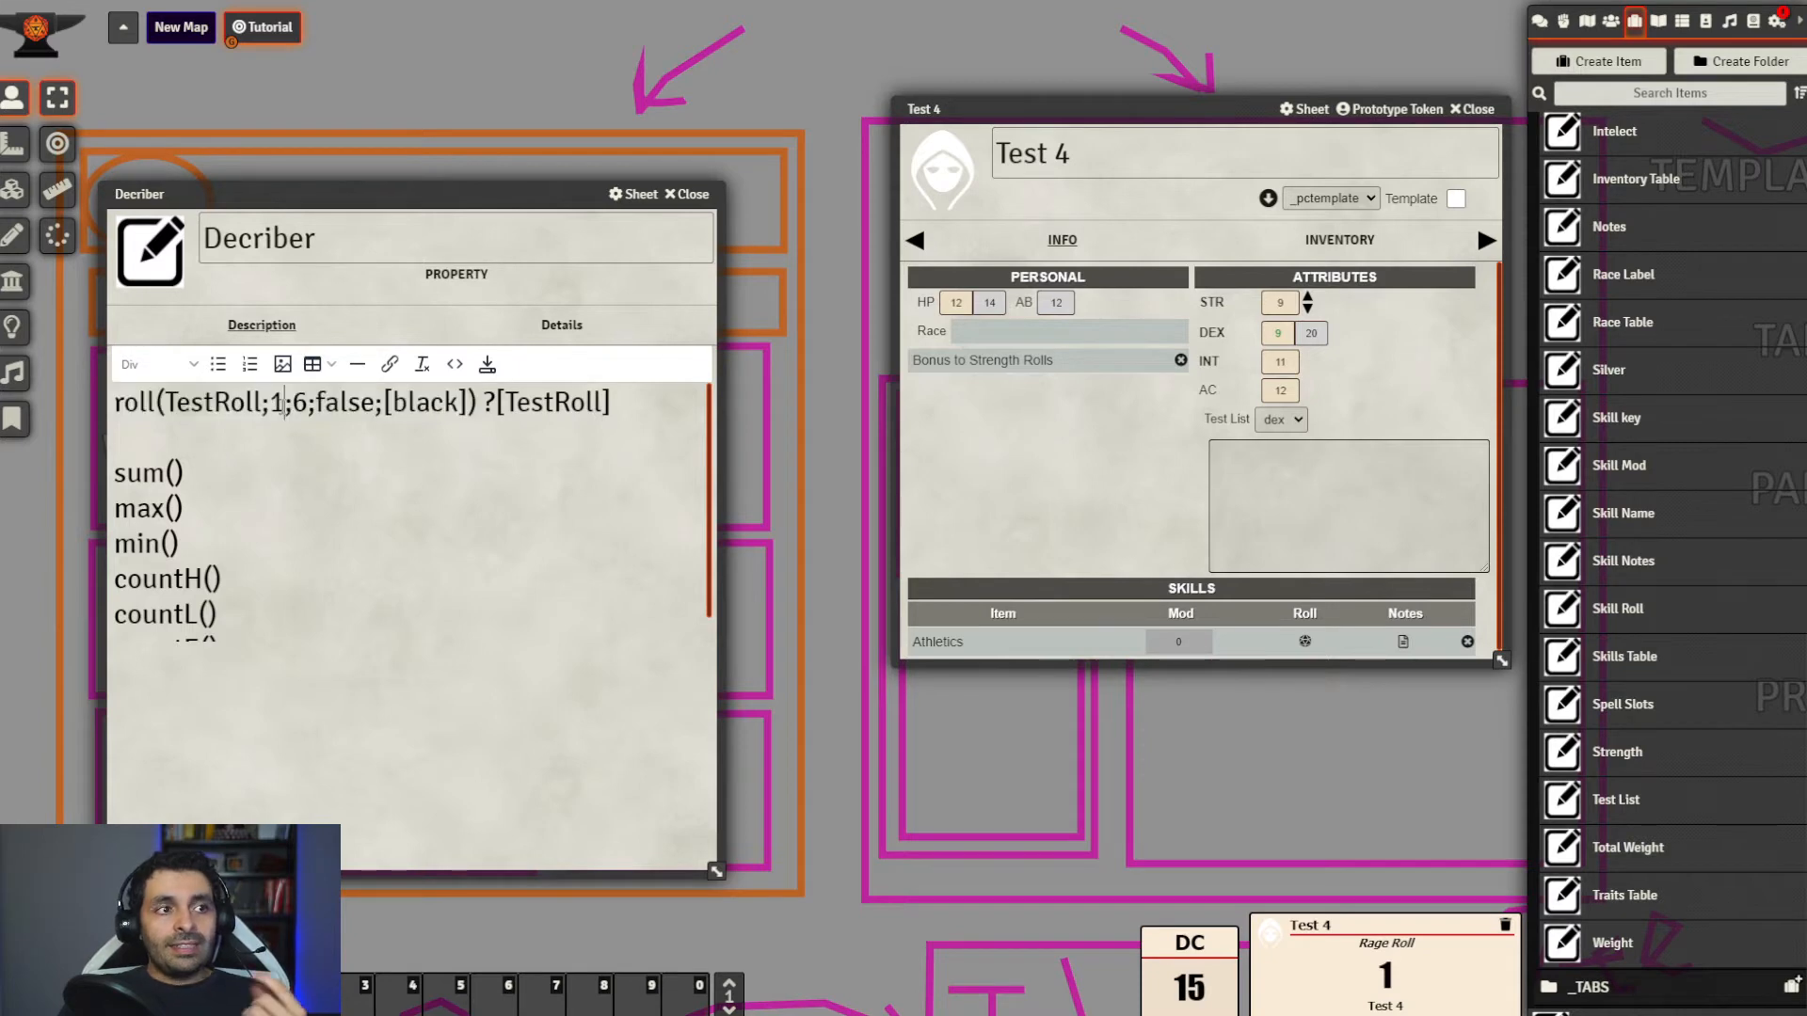
{"action": "double_click", "coordinate": [279, 404]}
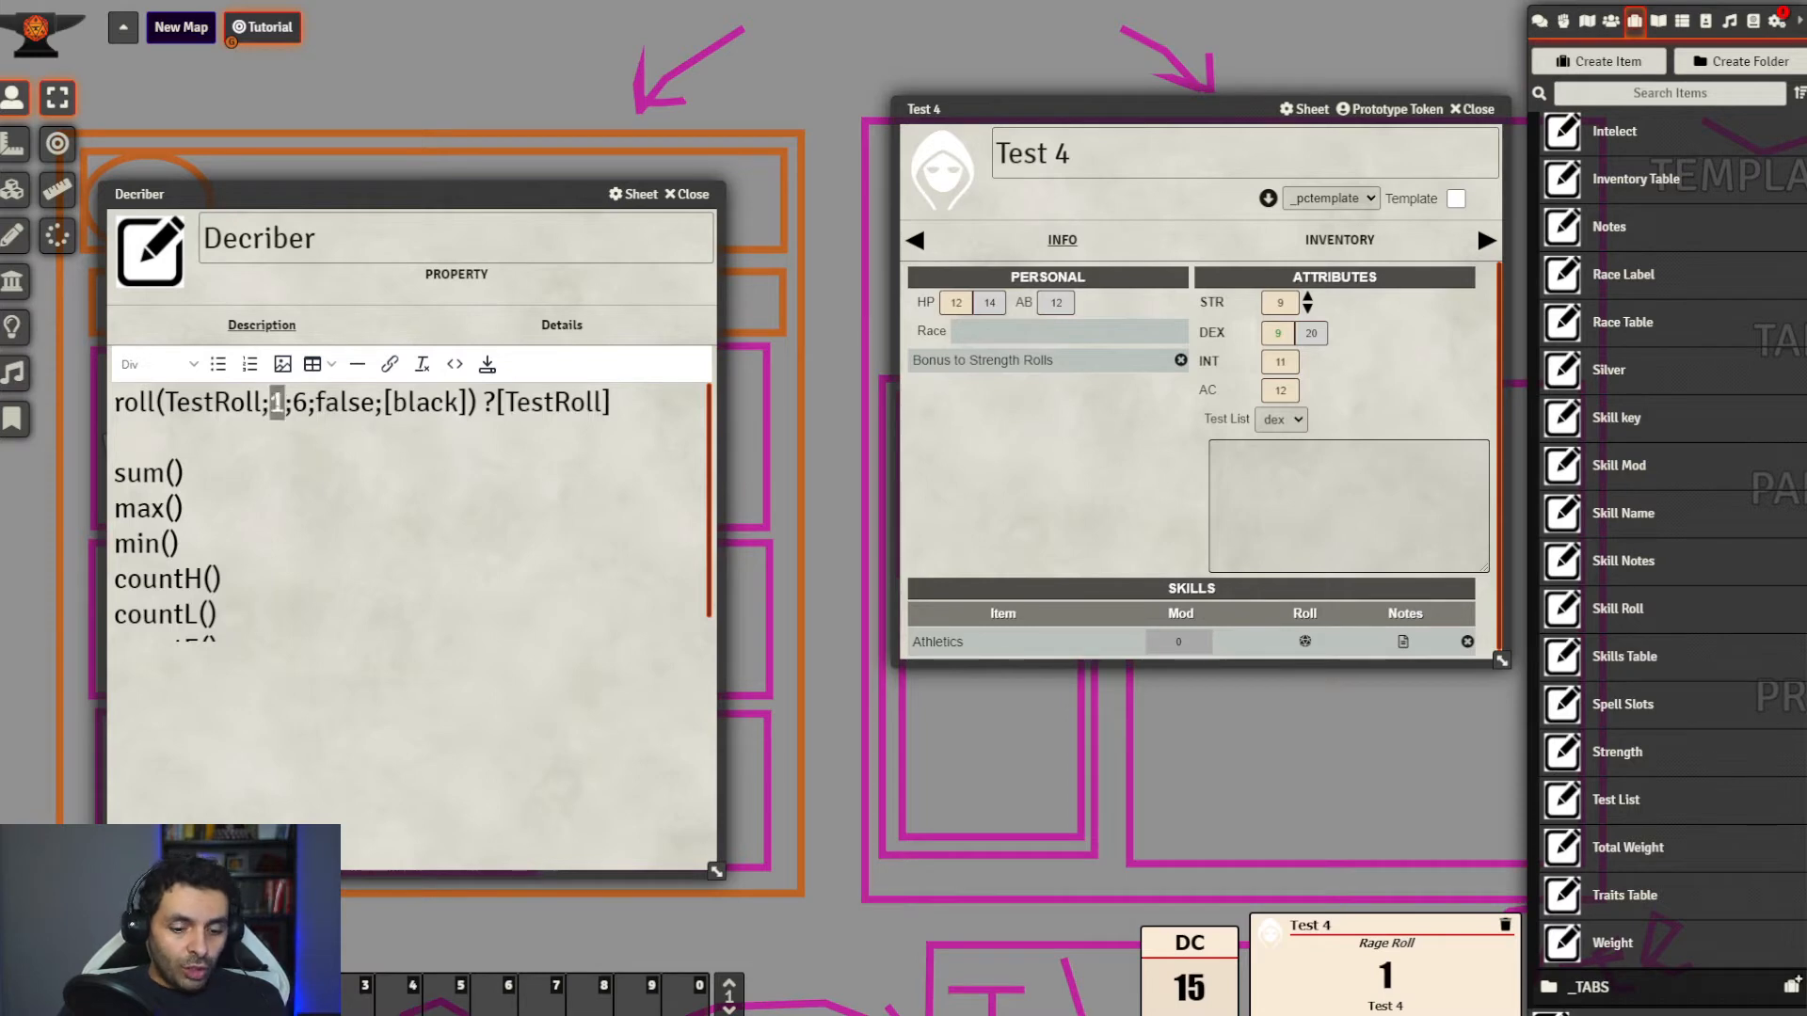
{"action": "type", "text": "2"}
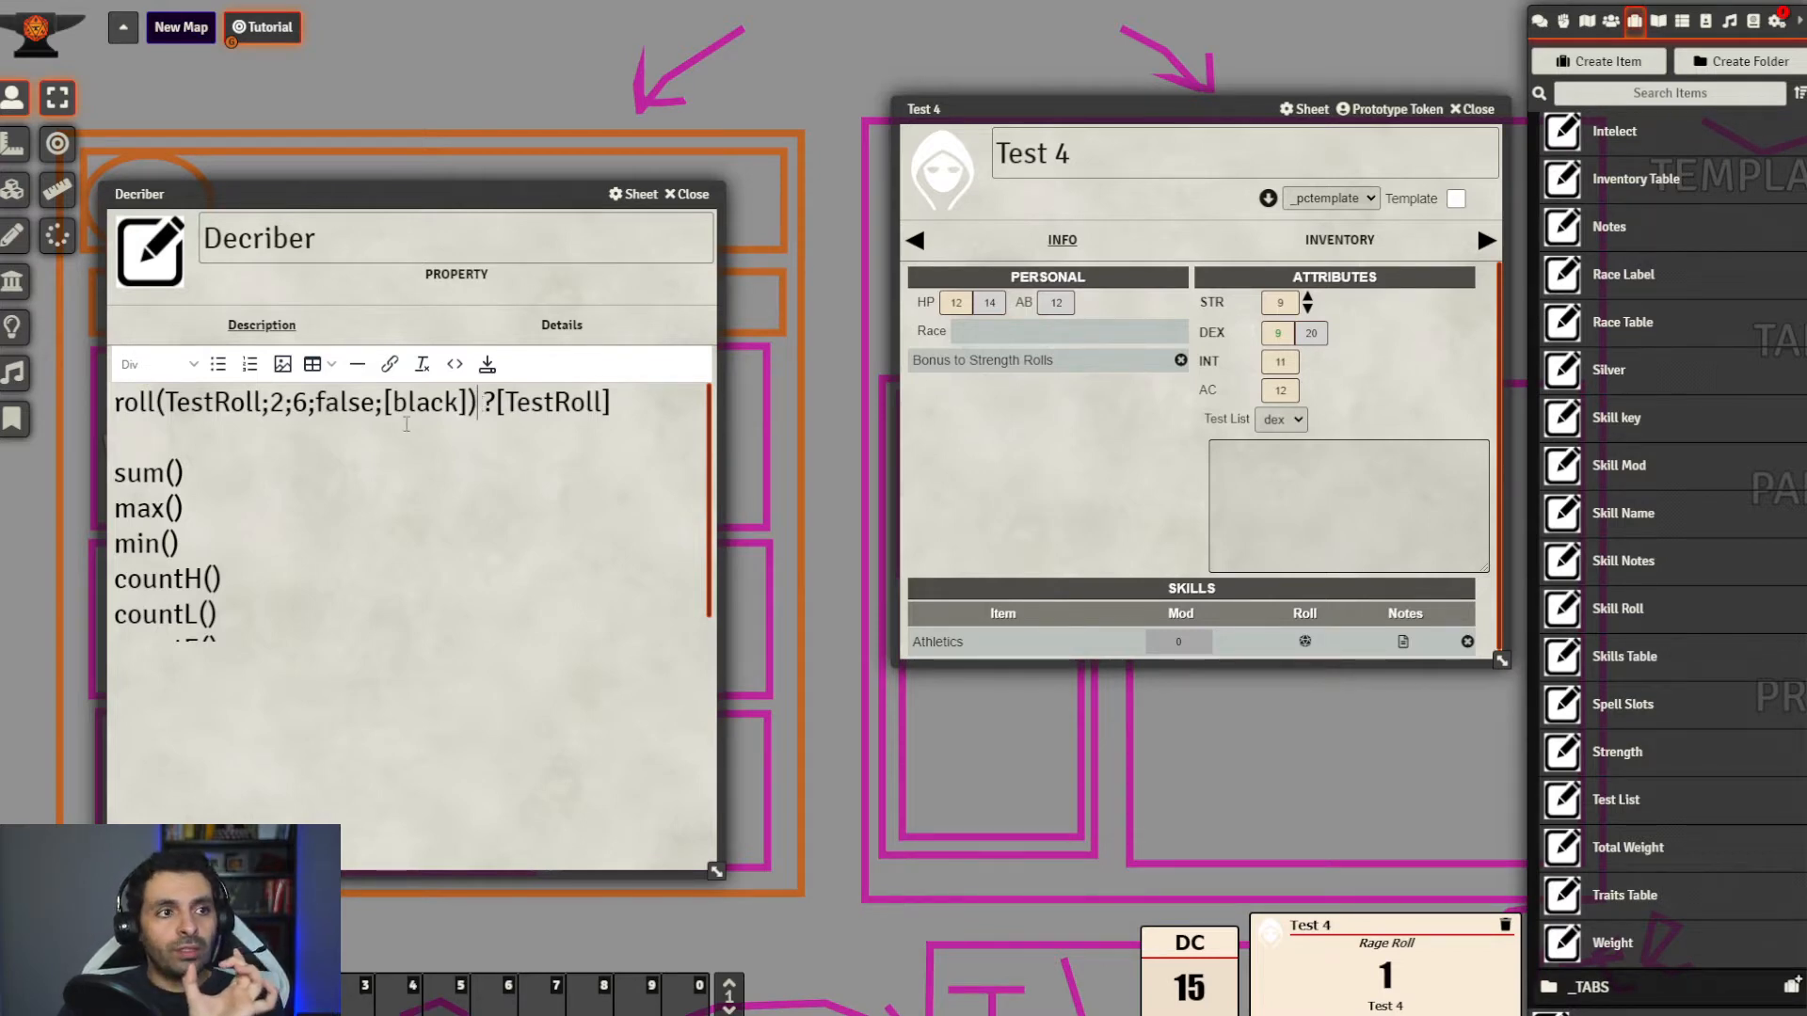
Wrap the ?[TestRoll] reference in Decriber's description in a sum() function
{"action": "left_click_drag", "start_coordinate": [603, 403], "coordinate": [500, 403]}
{"action": "left_click", "coordinate": [498, 402]}
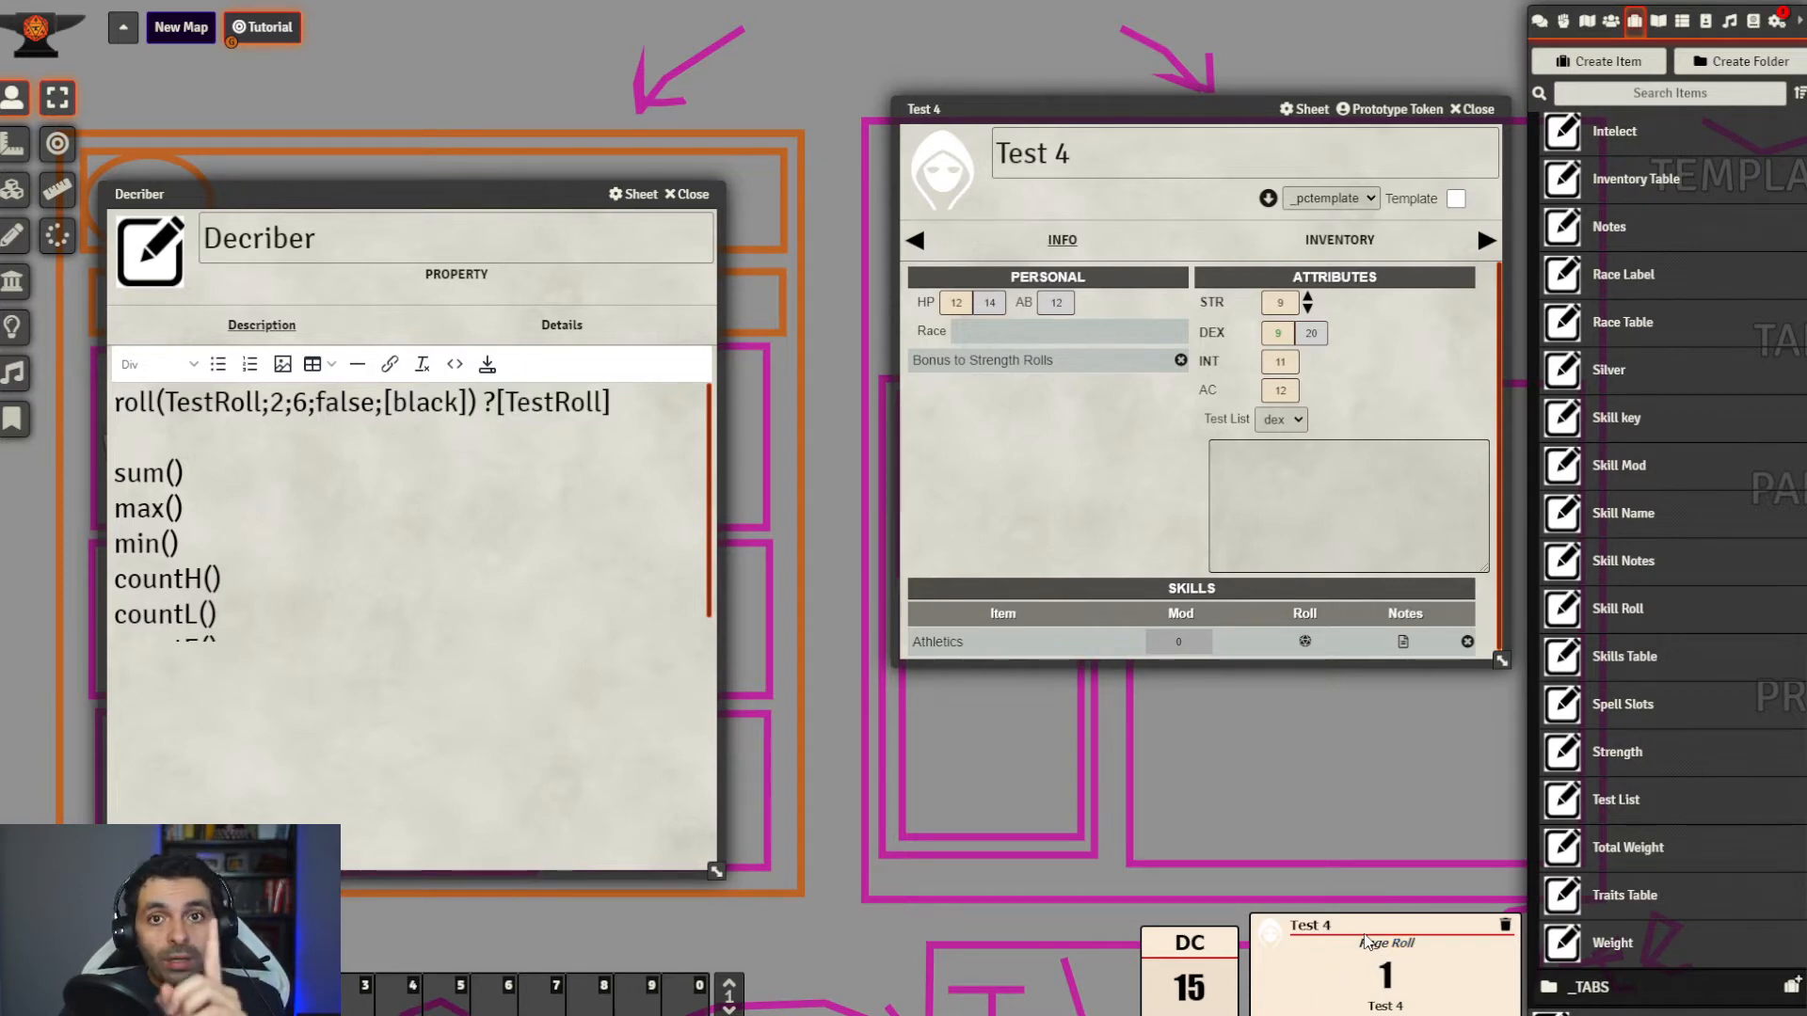
{"action": "left_click", "coordinate": [484, 405]}
{"action": "type", "text": "sum("}
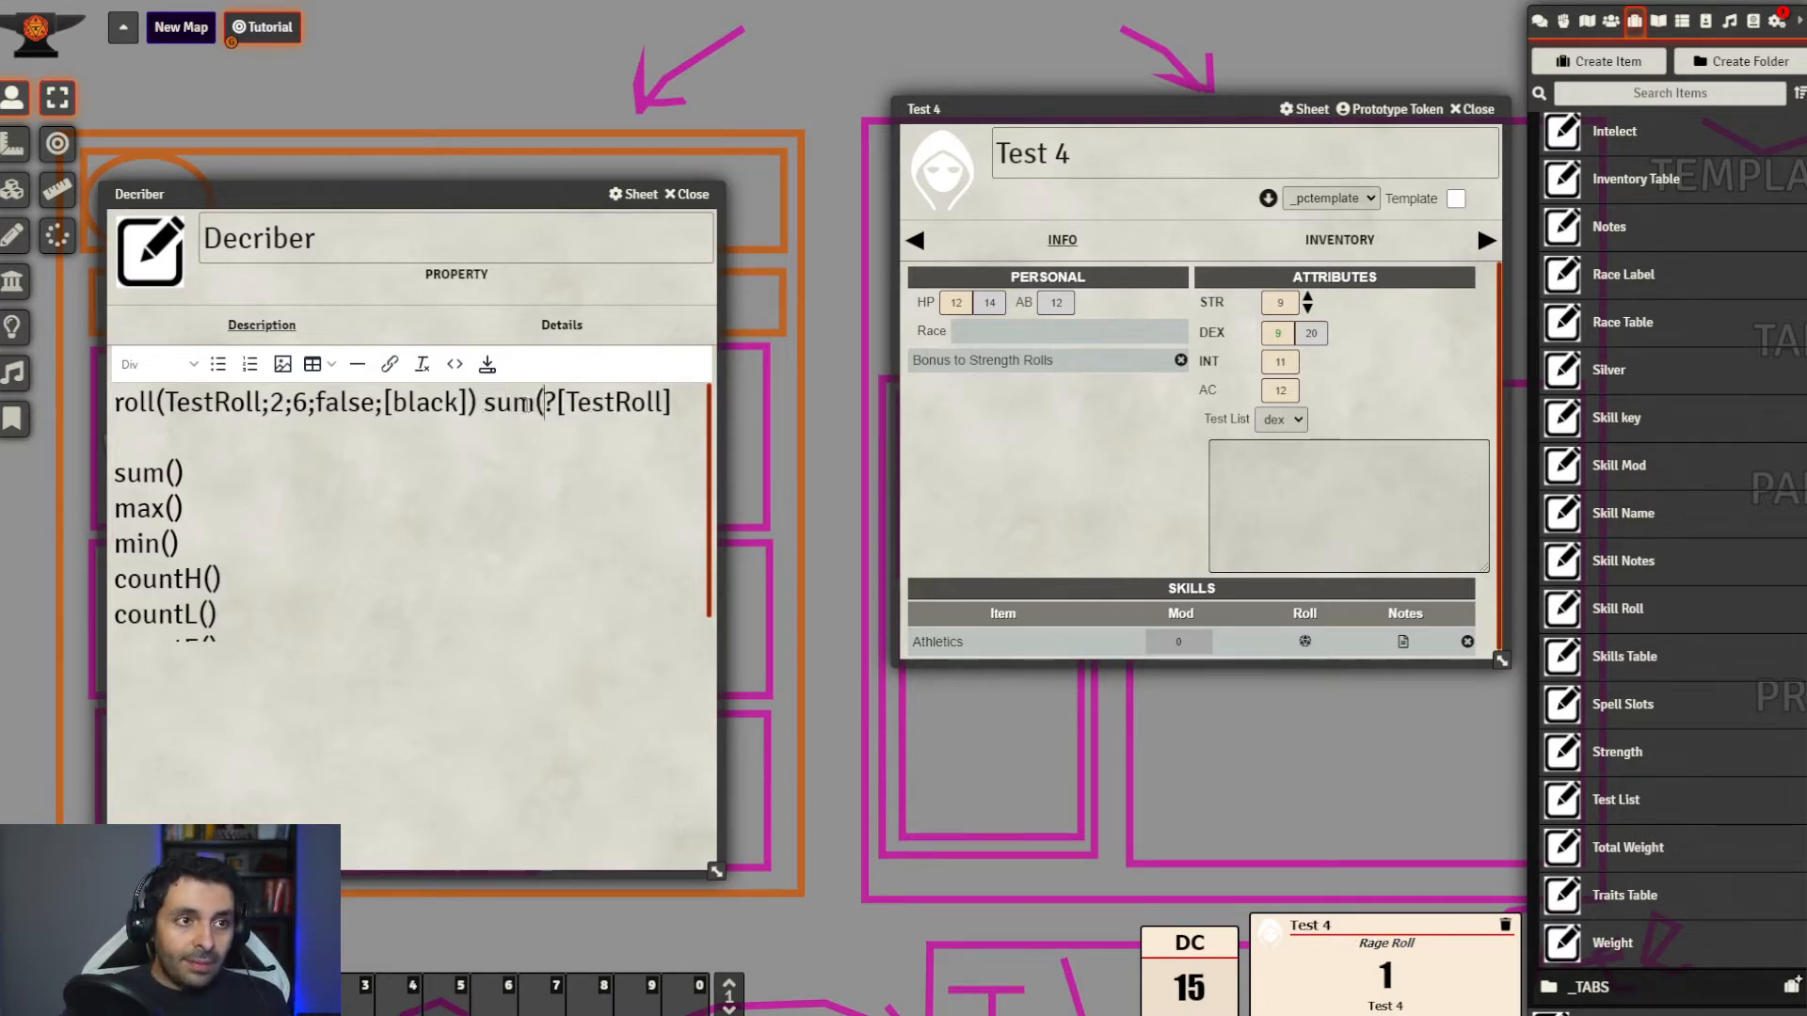
{"action": "left_click", "coordinate": [682, 405]}
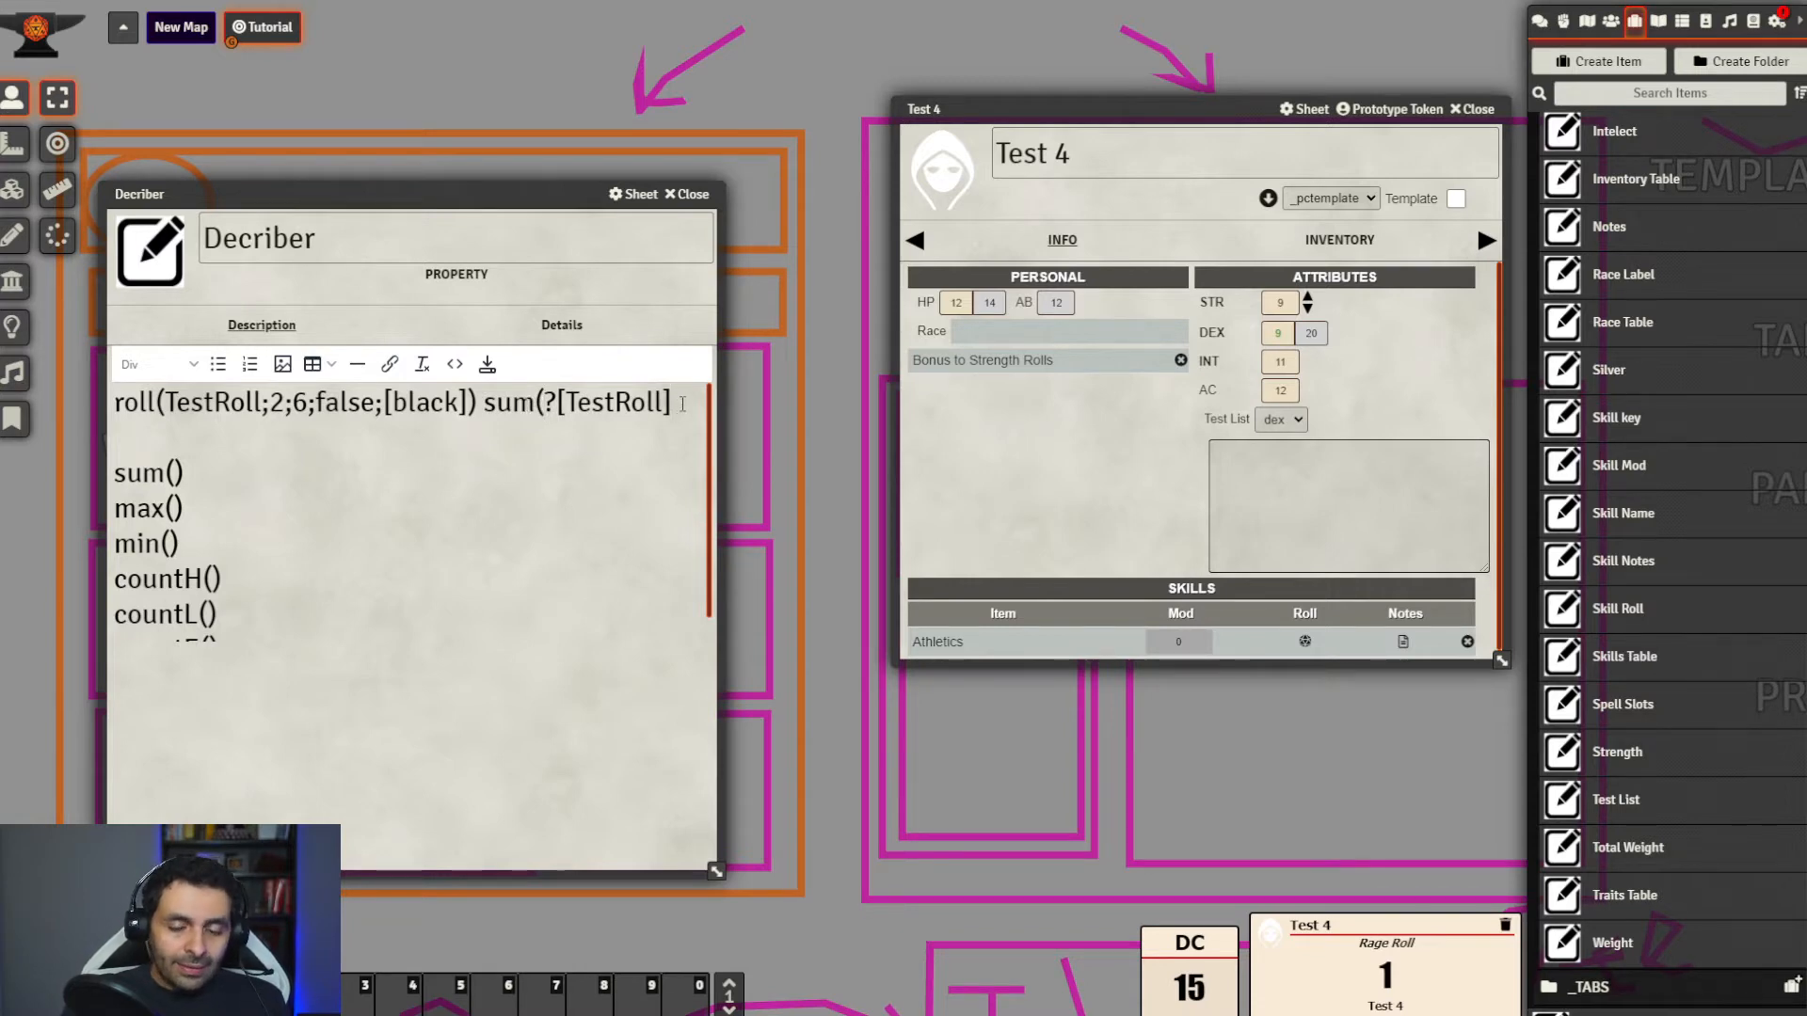
{"action": "type", "text": ")"}
Replace Strength's roll formula with a copy of Decriber's roll(TestRoll;2;6;false;[black]) sum(?[TestRoll]) expression and roll STR on the Test 4 actor
{"action": "left_click_drag", "start_coordinate": [683, 405], "coordinate": [64, 399]}
{"action": "key", "text": "ctrl+c"}
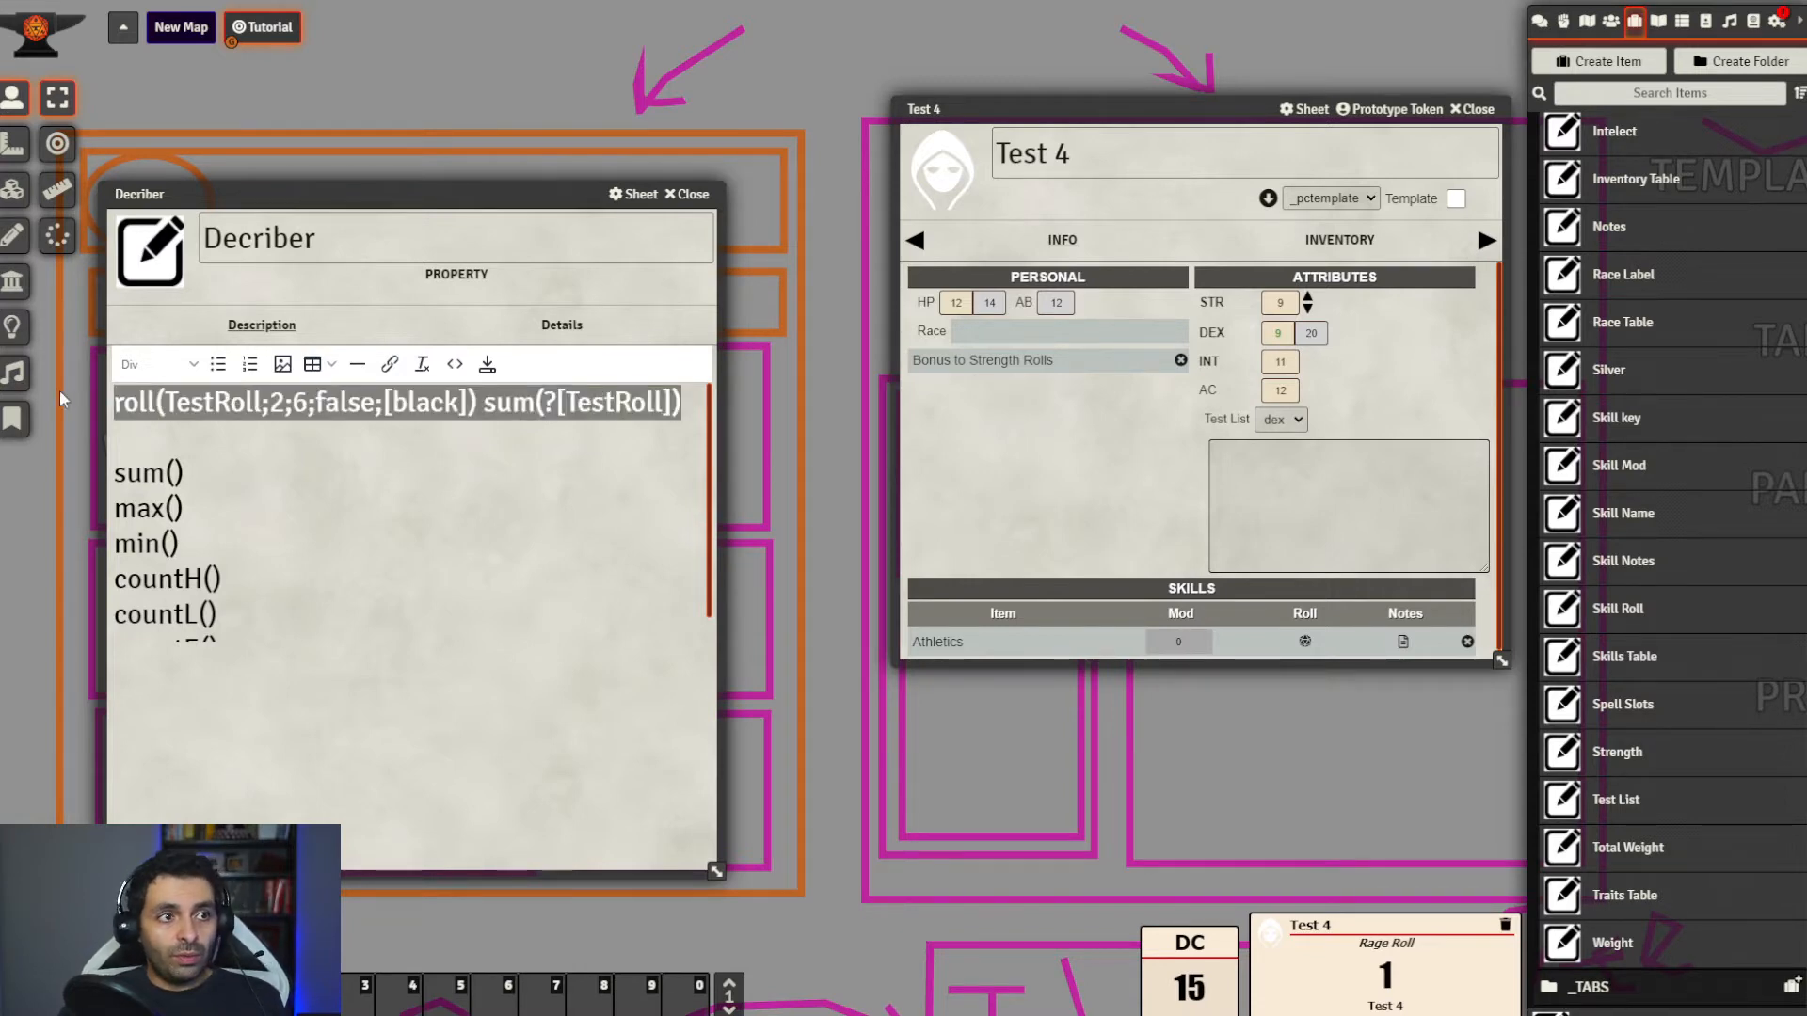
{"action": "left_click", "coordinate": [1619, 756]}
{"action": "scroll", "coordinate": [1184, 668], "scroll_direction": "down", "scroll_amount": 3}
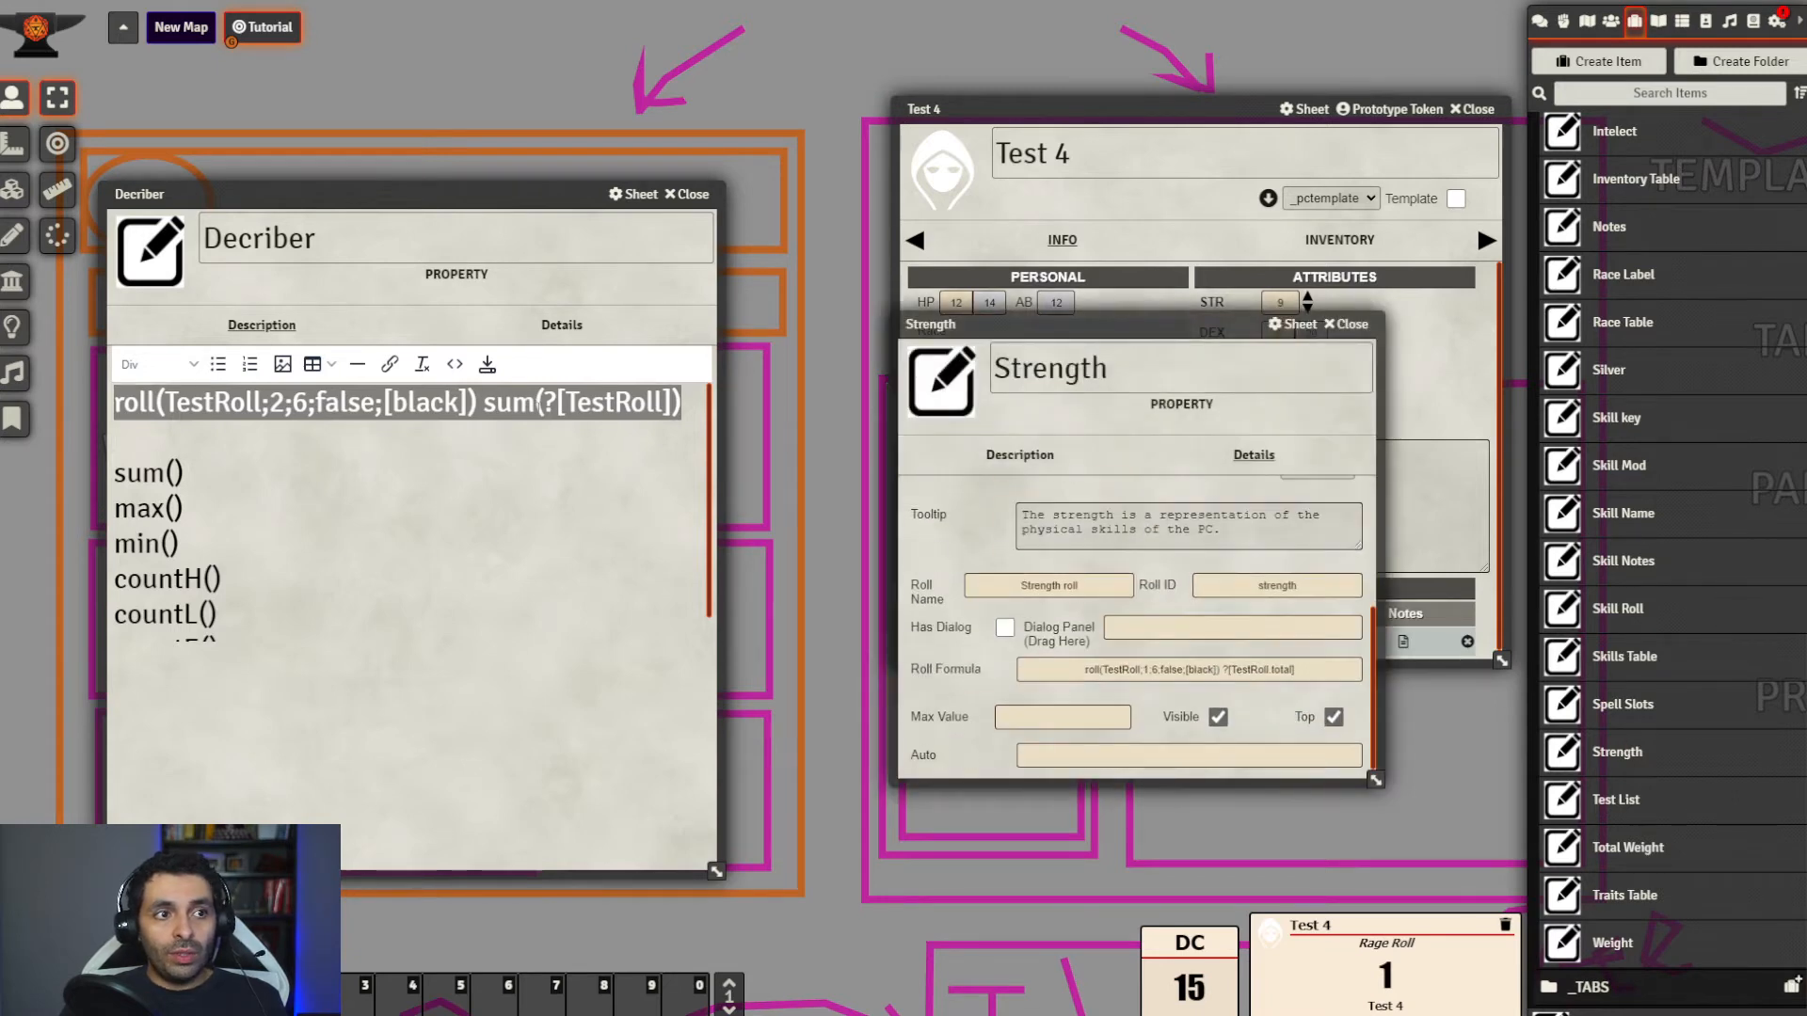
{"action": "left_click", "coordinate": [1318, 675]}
{"action": "key", "text": "ctrl+a"}
{"action": "key", "text": "ctrl+v"}
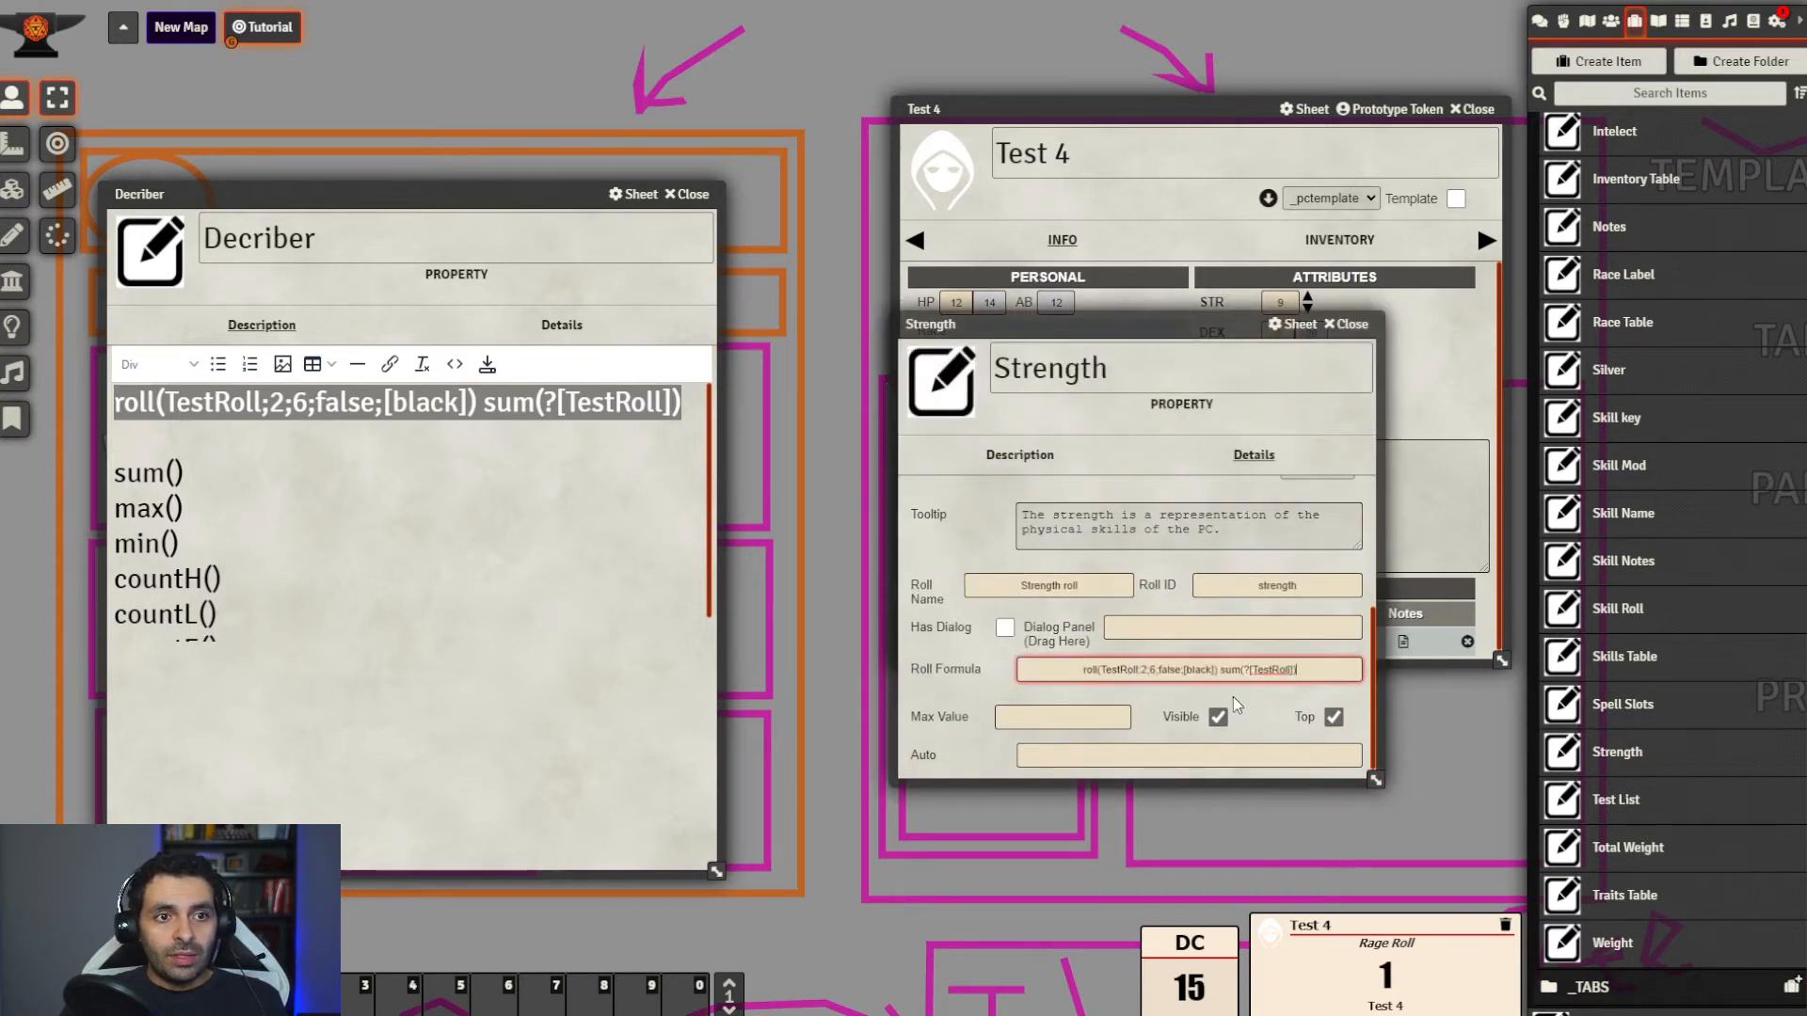
{"action": "left_click", "coordinate": [1348, 325]}
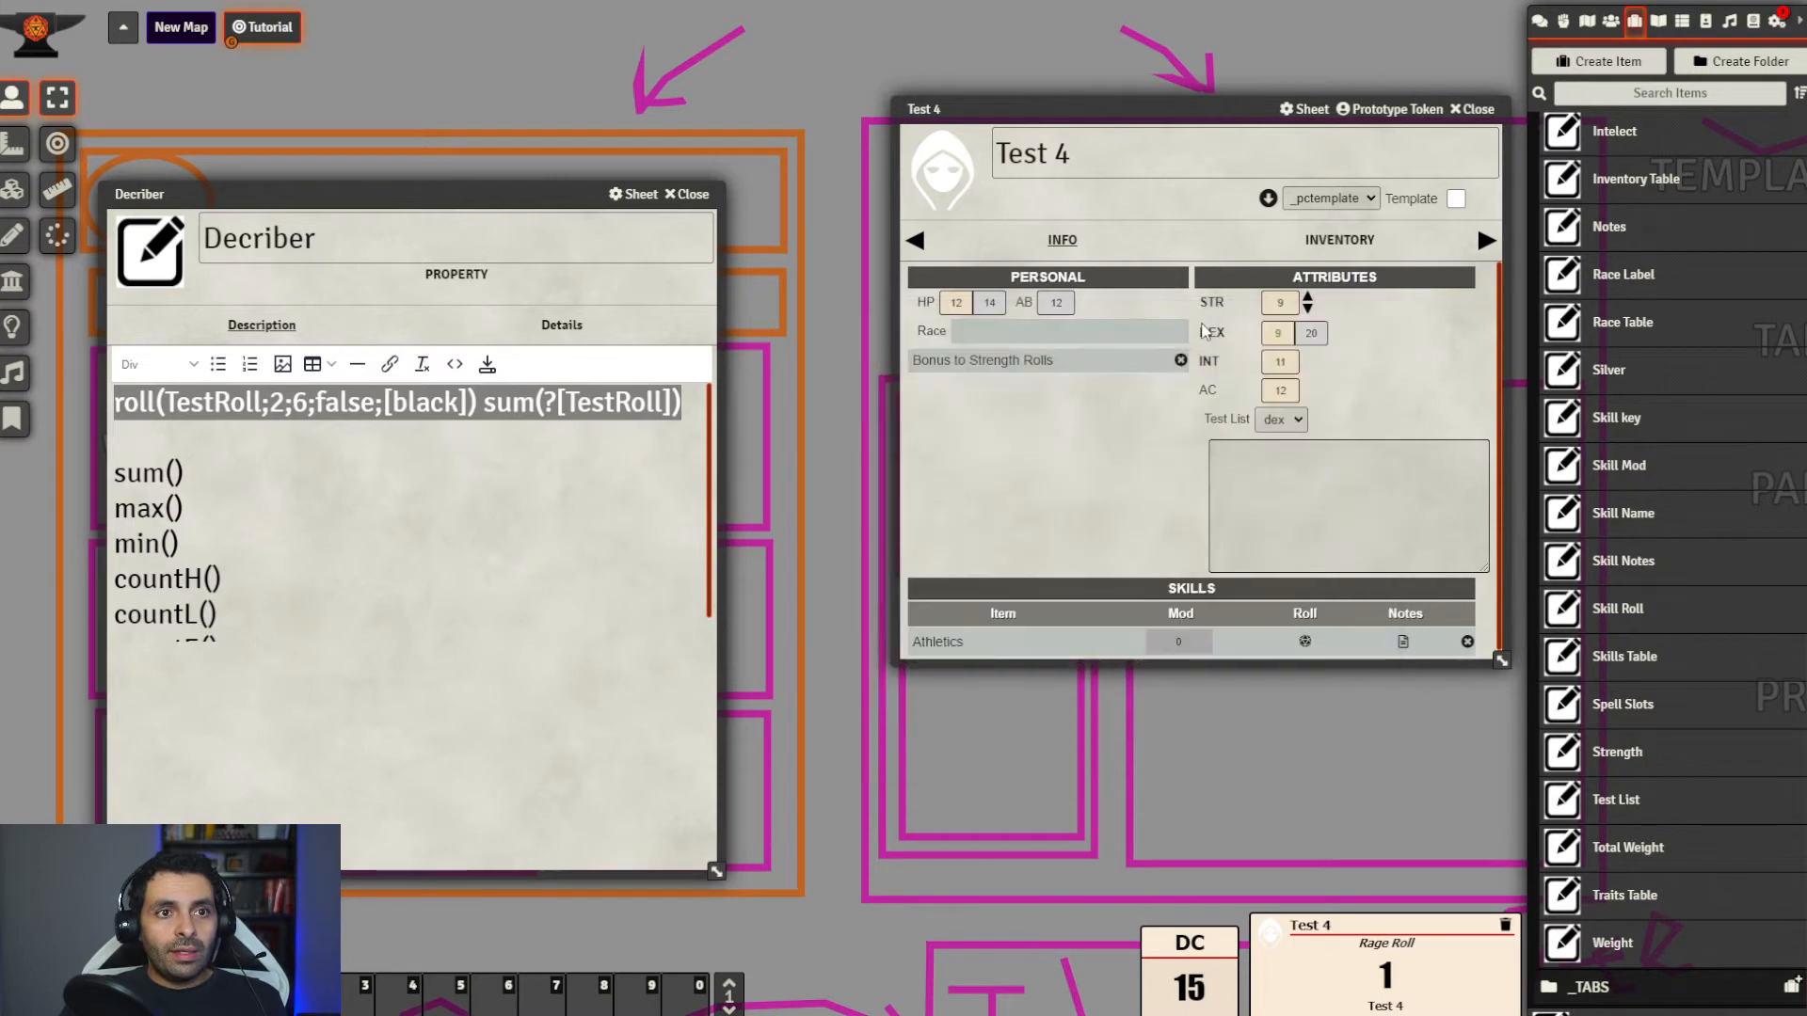
{"action": "left_click", "coordinate": [1211, 307]}
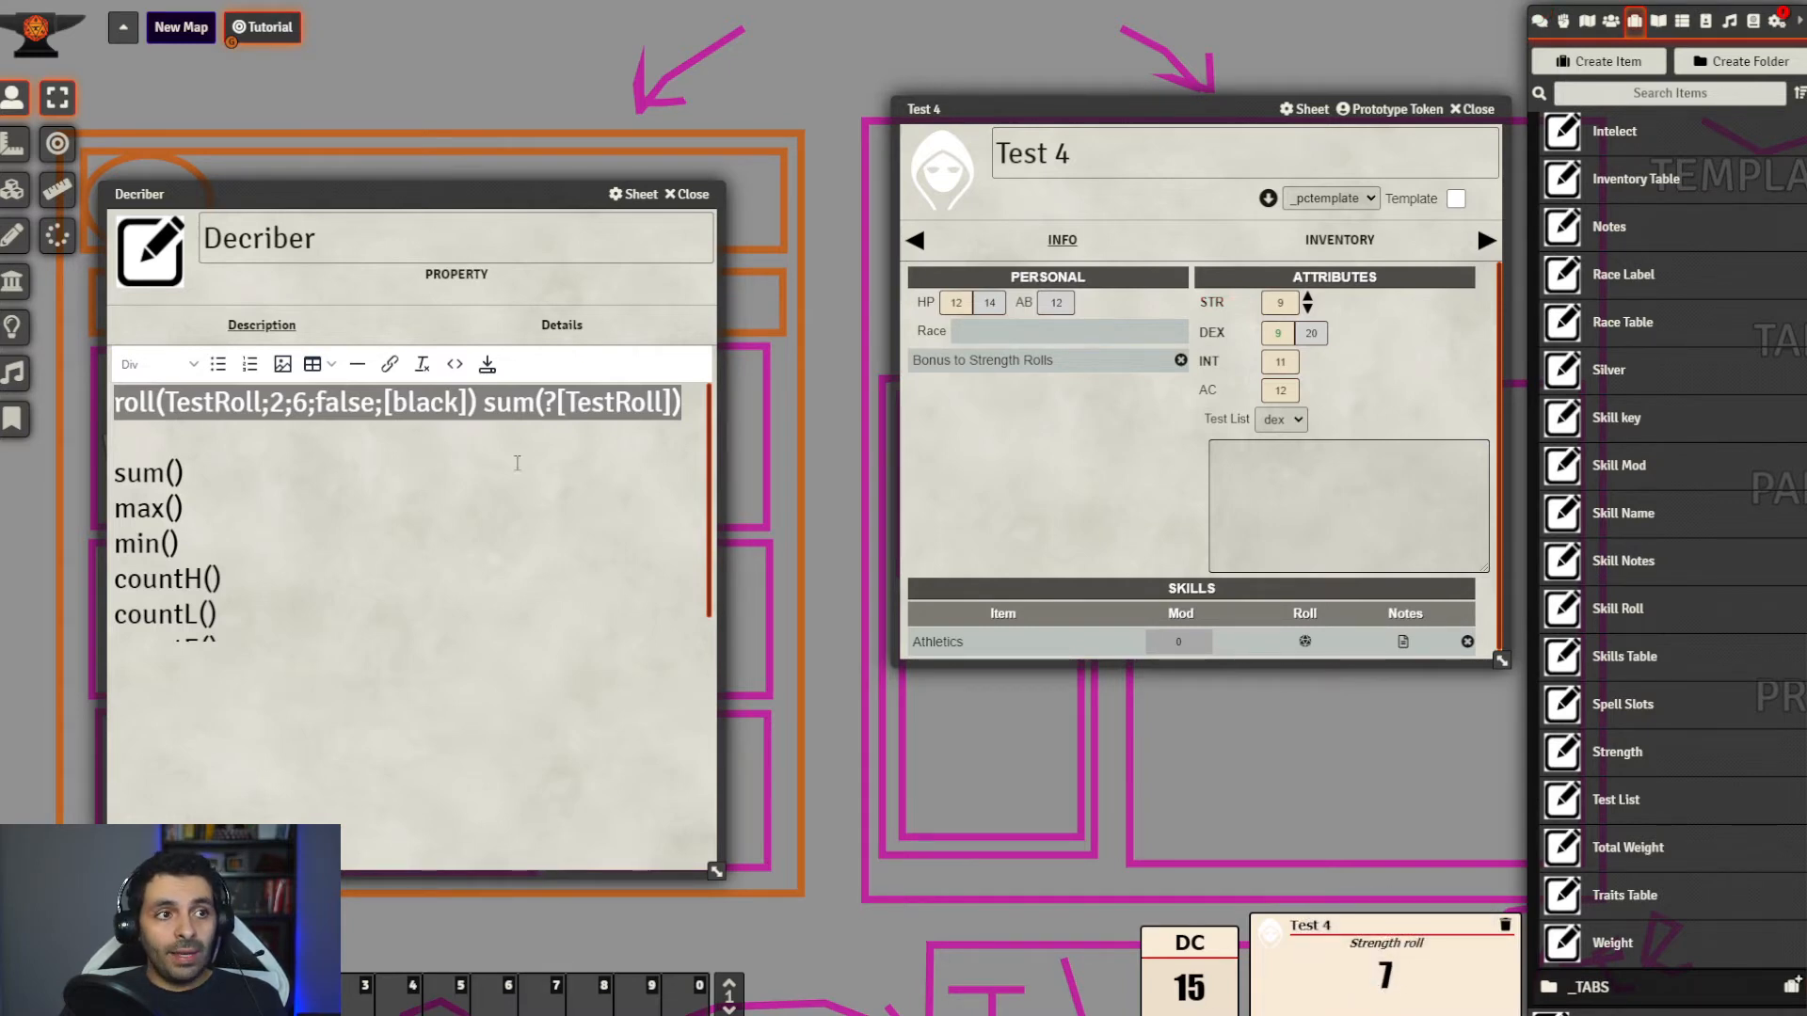
Replace sum with max in the roll expression in Decriber's description
{"action": "left_click", "coordinate": [683, 393]}
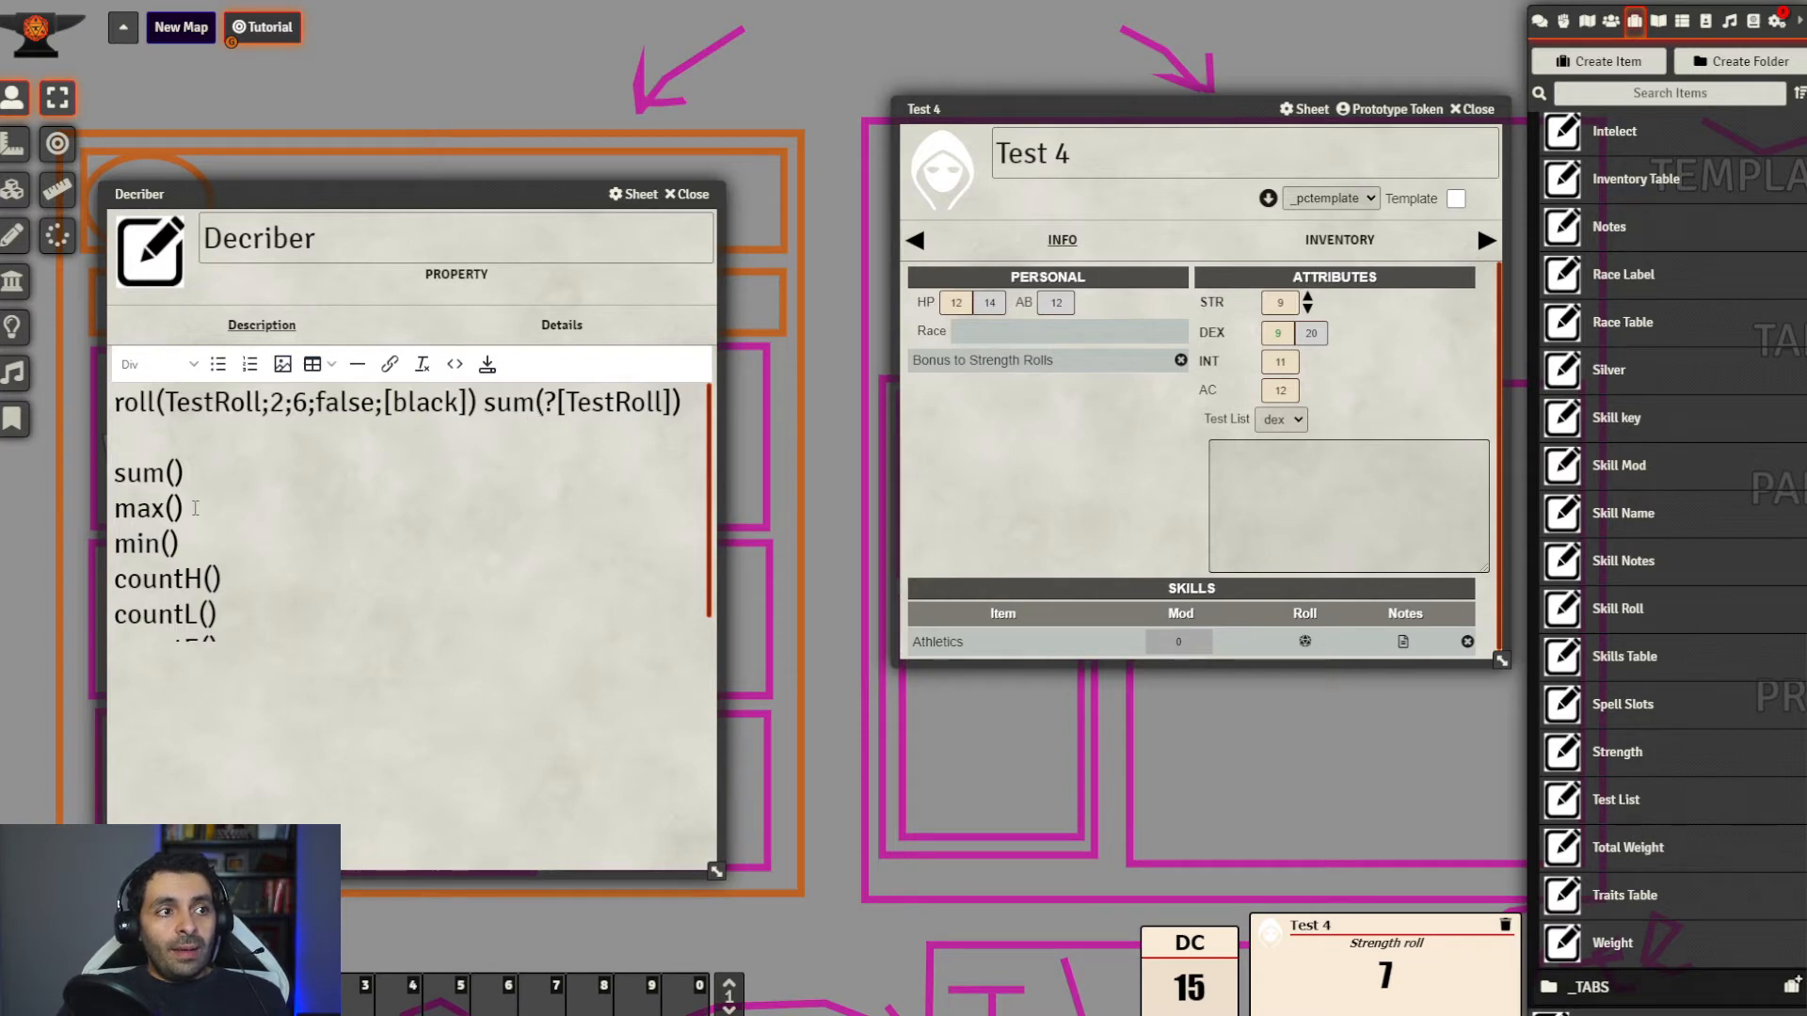
{"action": "left_click_drag", "start_coordinate": [537, 404], "coordinate": [484, 405]}
{"action": "type", "text": "max"}
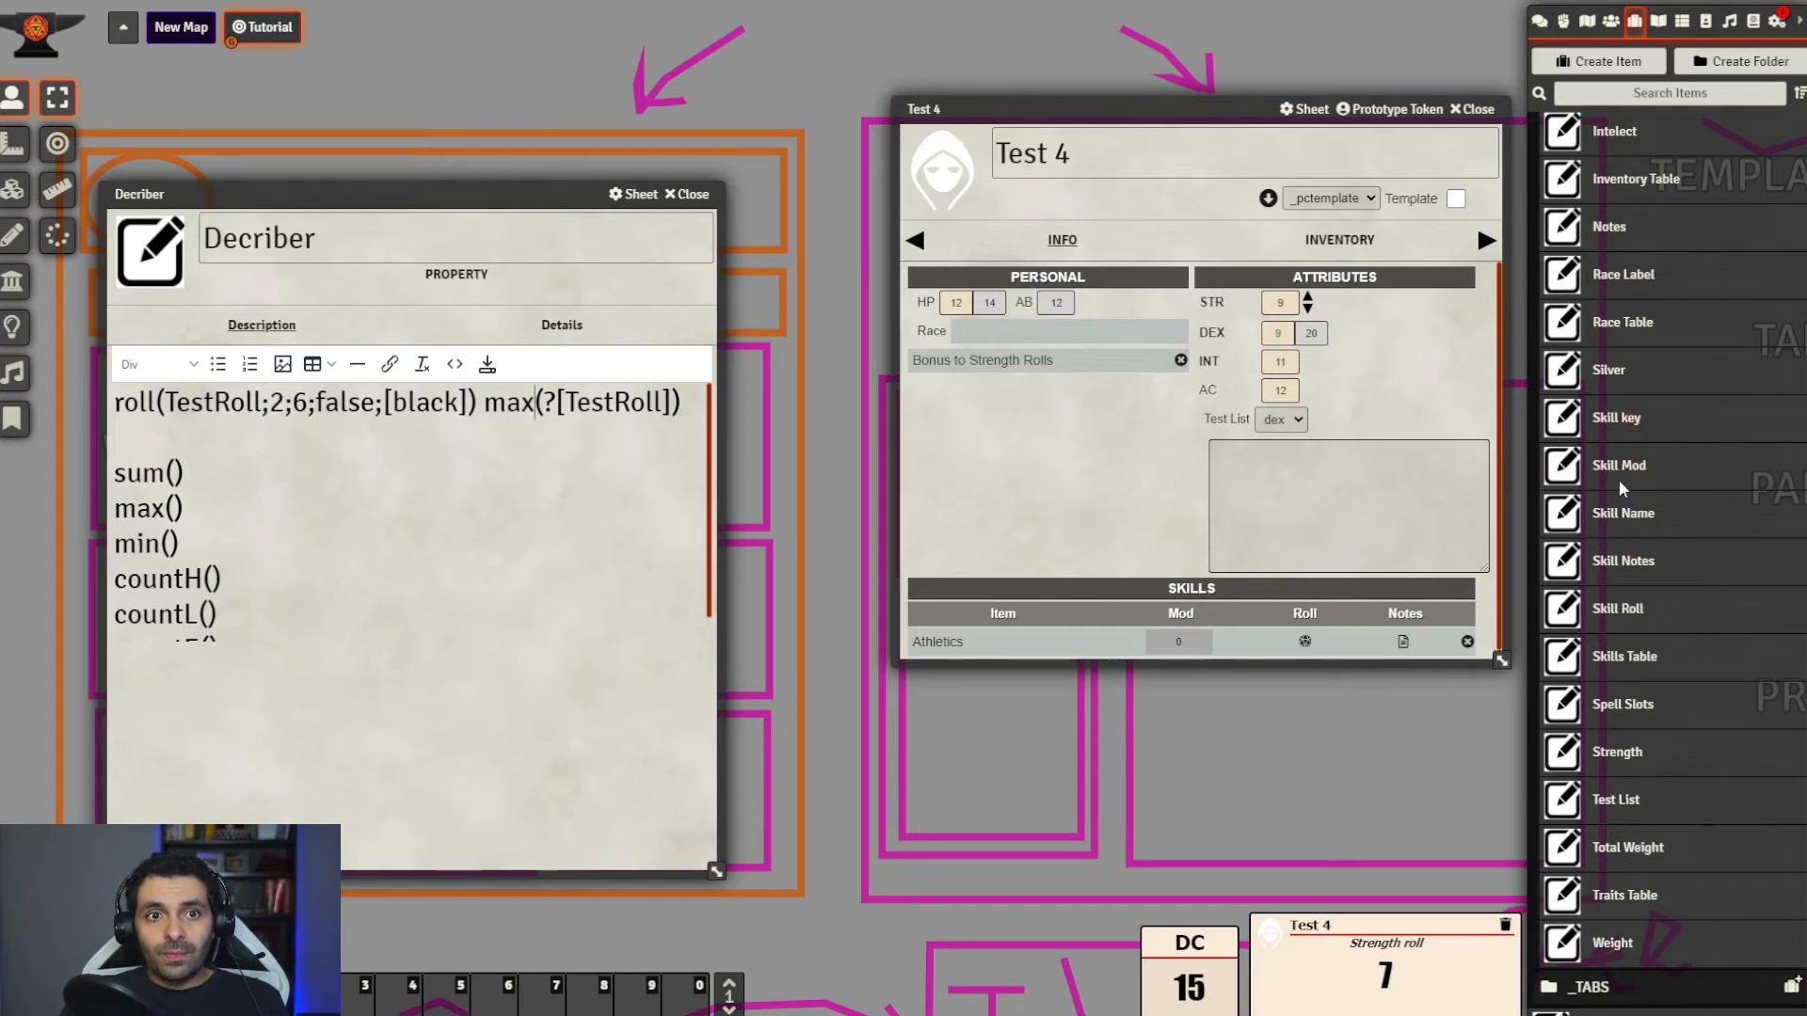
Change sum to max in the Strength property's roll formula and roll STR on the Test 4 actor
{"action": "left_click", "coordinate": [1617, 752]}
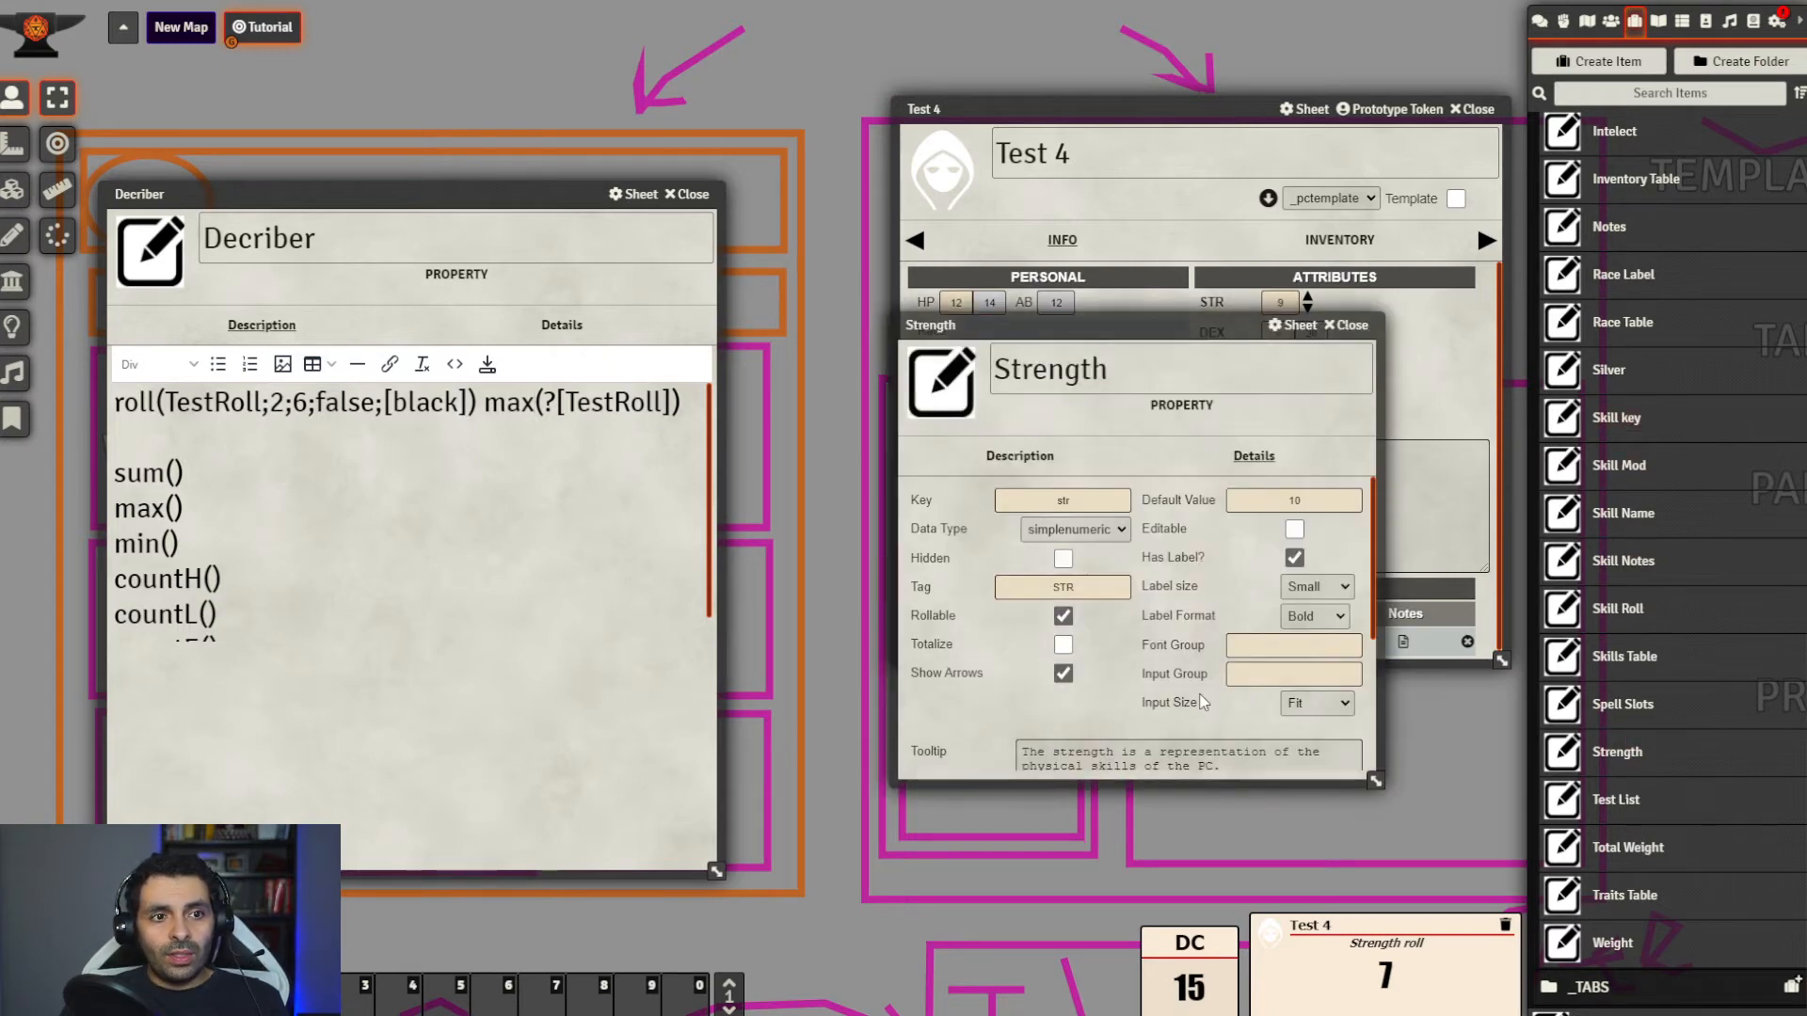
{"action": "scroll", "coordinate": [1204, 701], "scroll_direction": "down", "scroll_amount": 3}
{"action": "double_click", "coordinate": [1229, 671]}
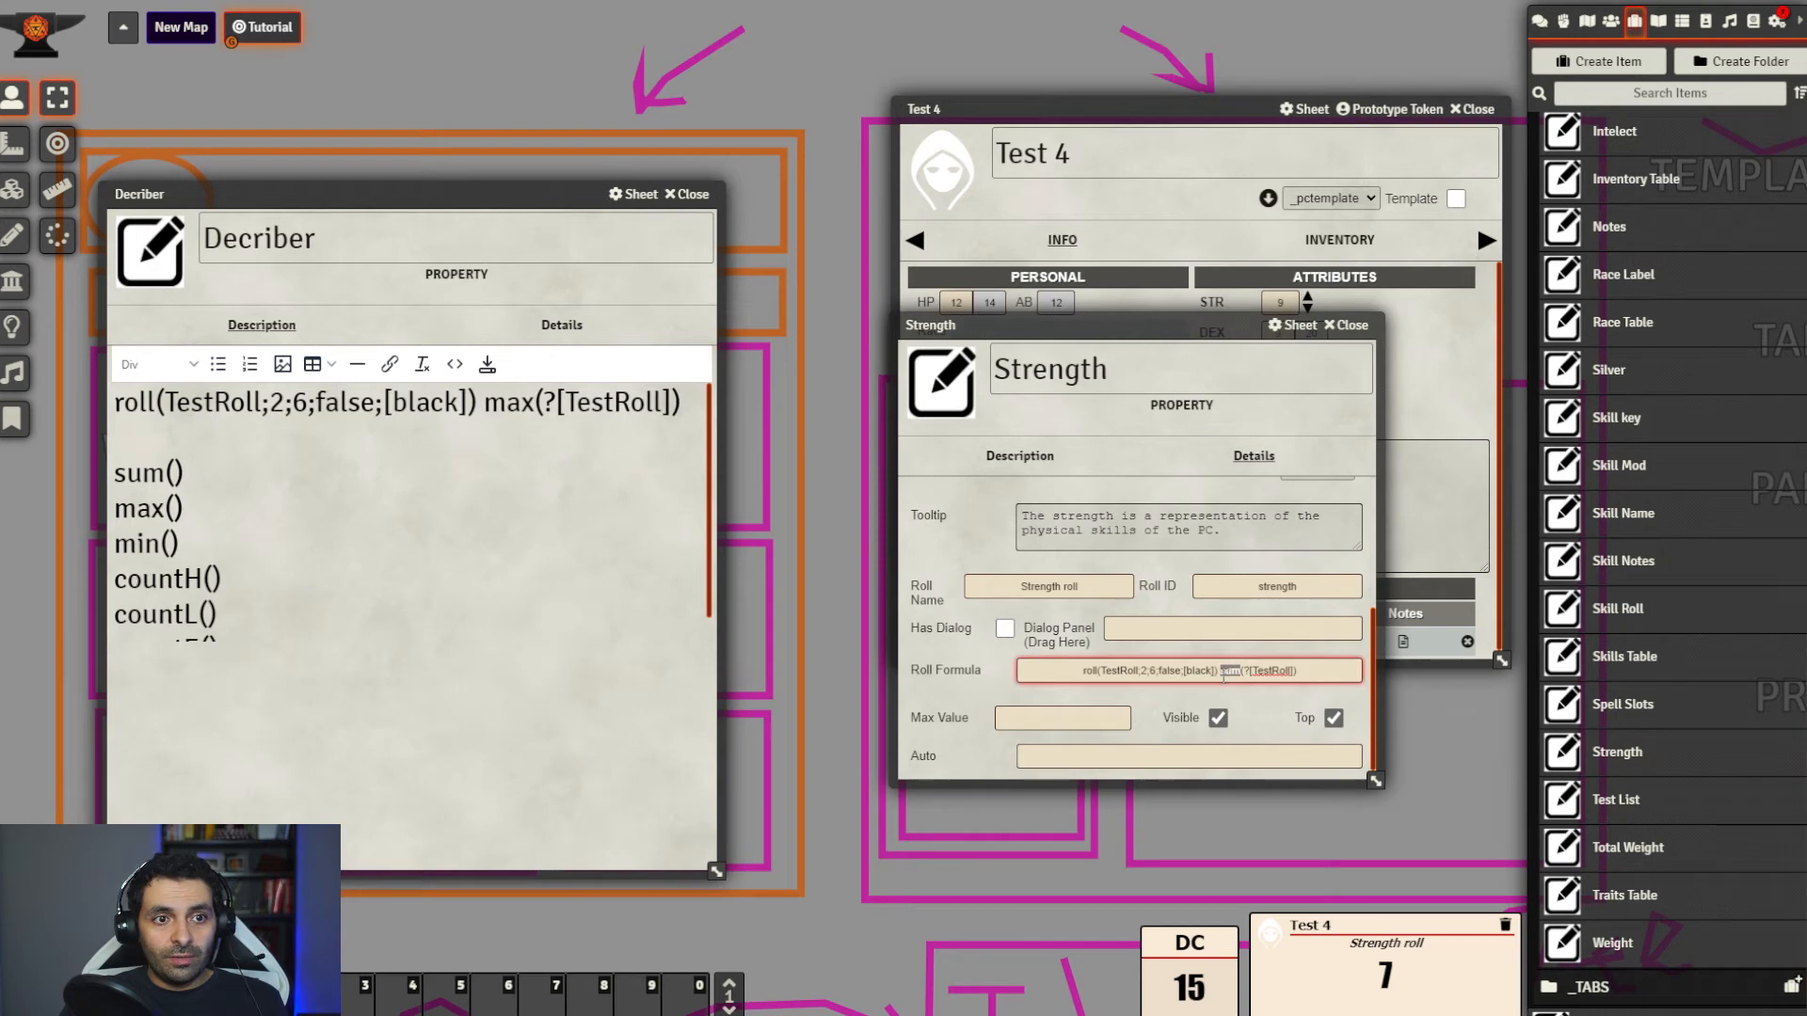
{"action": "type", "text": "max"}
{"action": "left_click", "coordinate": [1408, 443]}
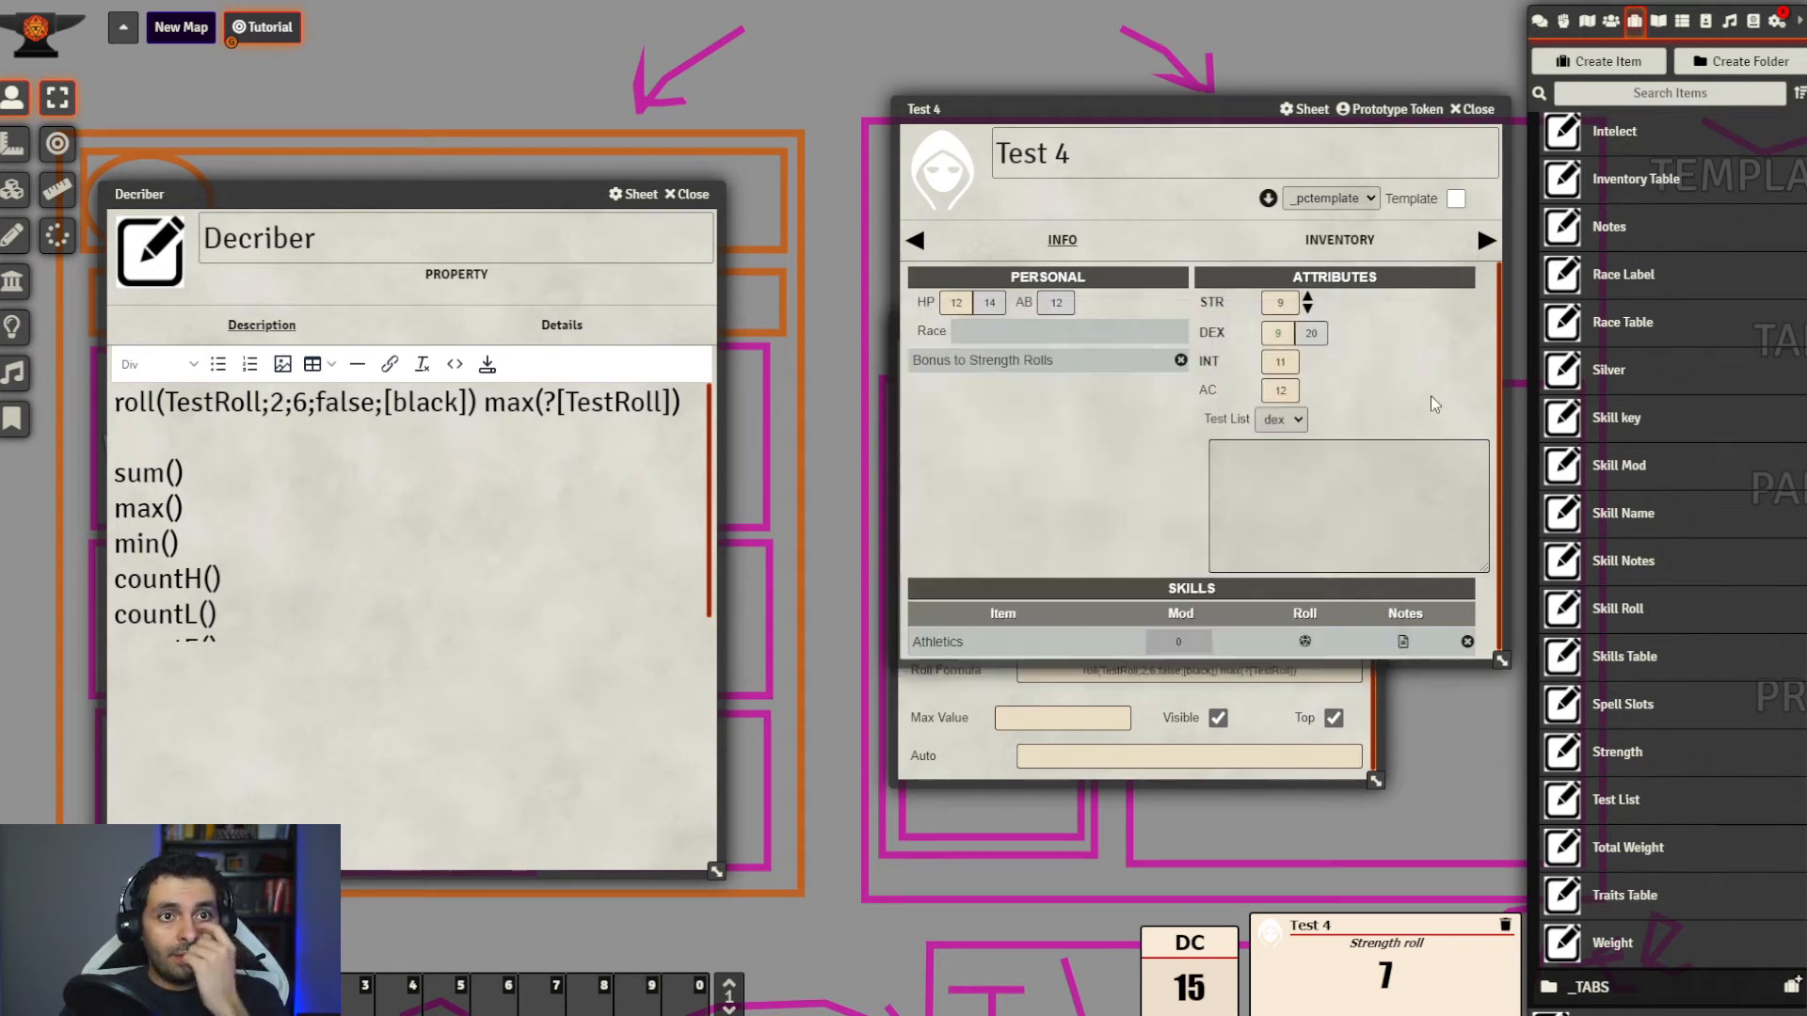
{"action": "left_click", "coordinate": [1216, 309]}
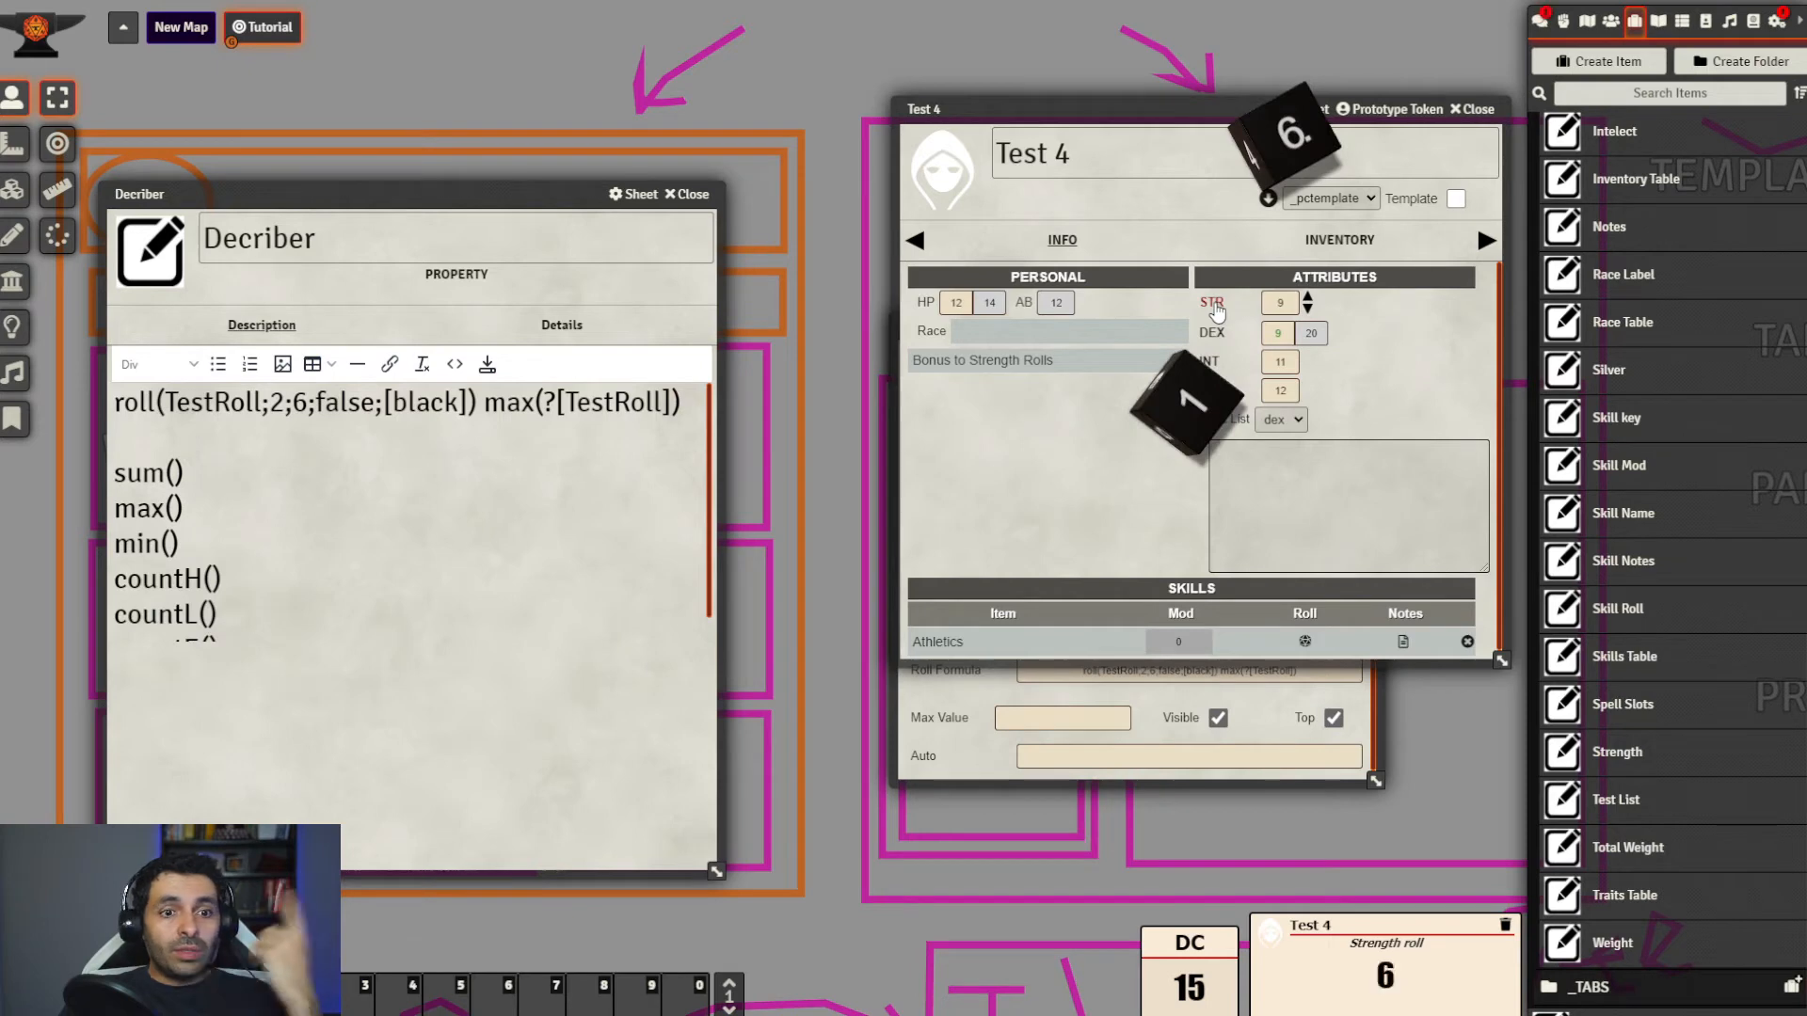
Examine the remaining functions listed in Decriber's description alongside the max function in Strength's roll formula
{"action": "left_click", "coordinate": [1268, 722]}
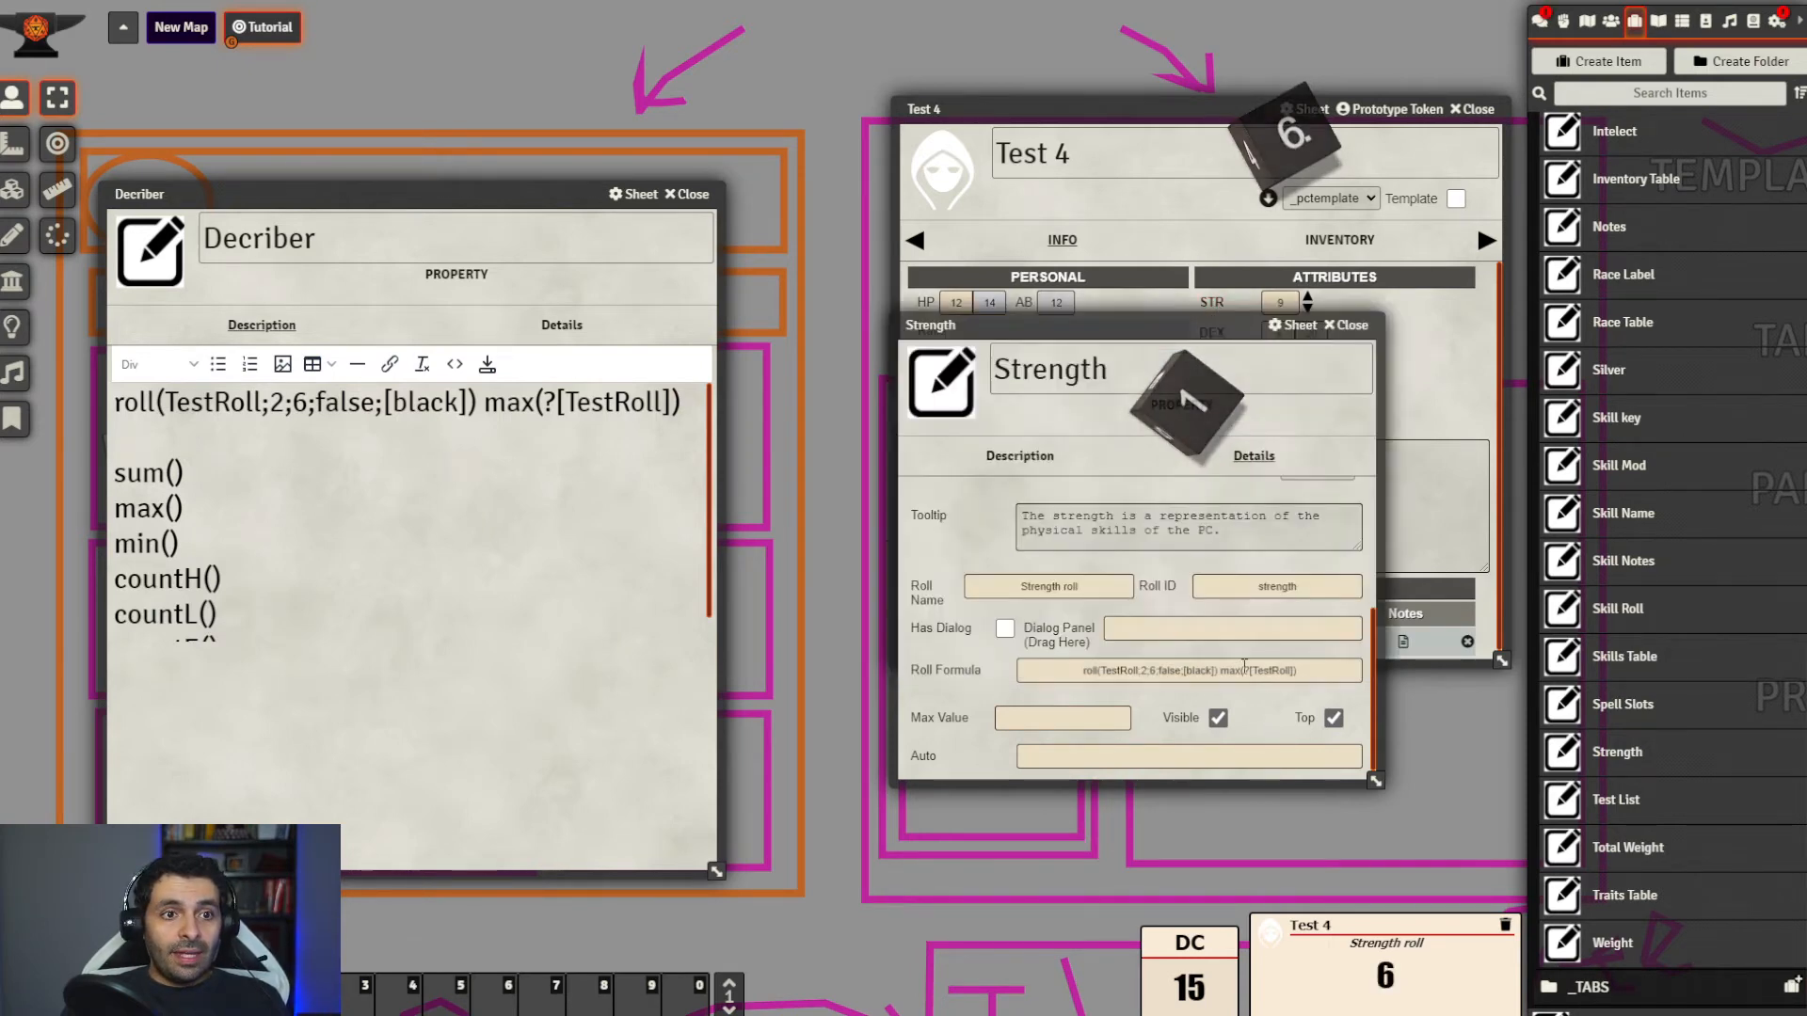
{"action": "scroll", "coordinate": [198, 532], "scroll_direction": "down", "scroll_amount": 1}
{"action": "left_click_drag", "start_coordinate": [195, 521], "coordinate": [850, 528]}
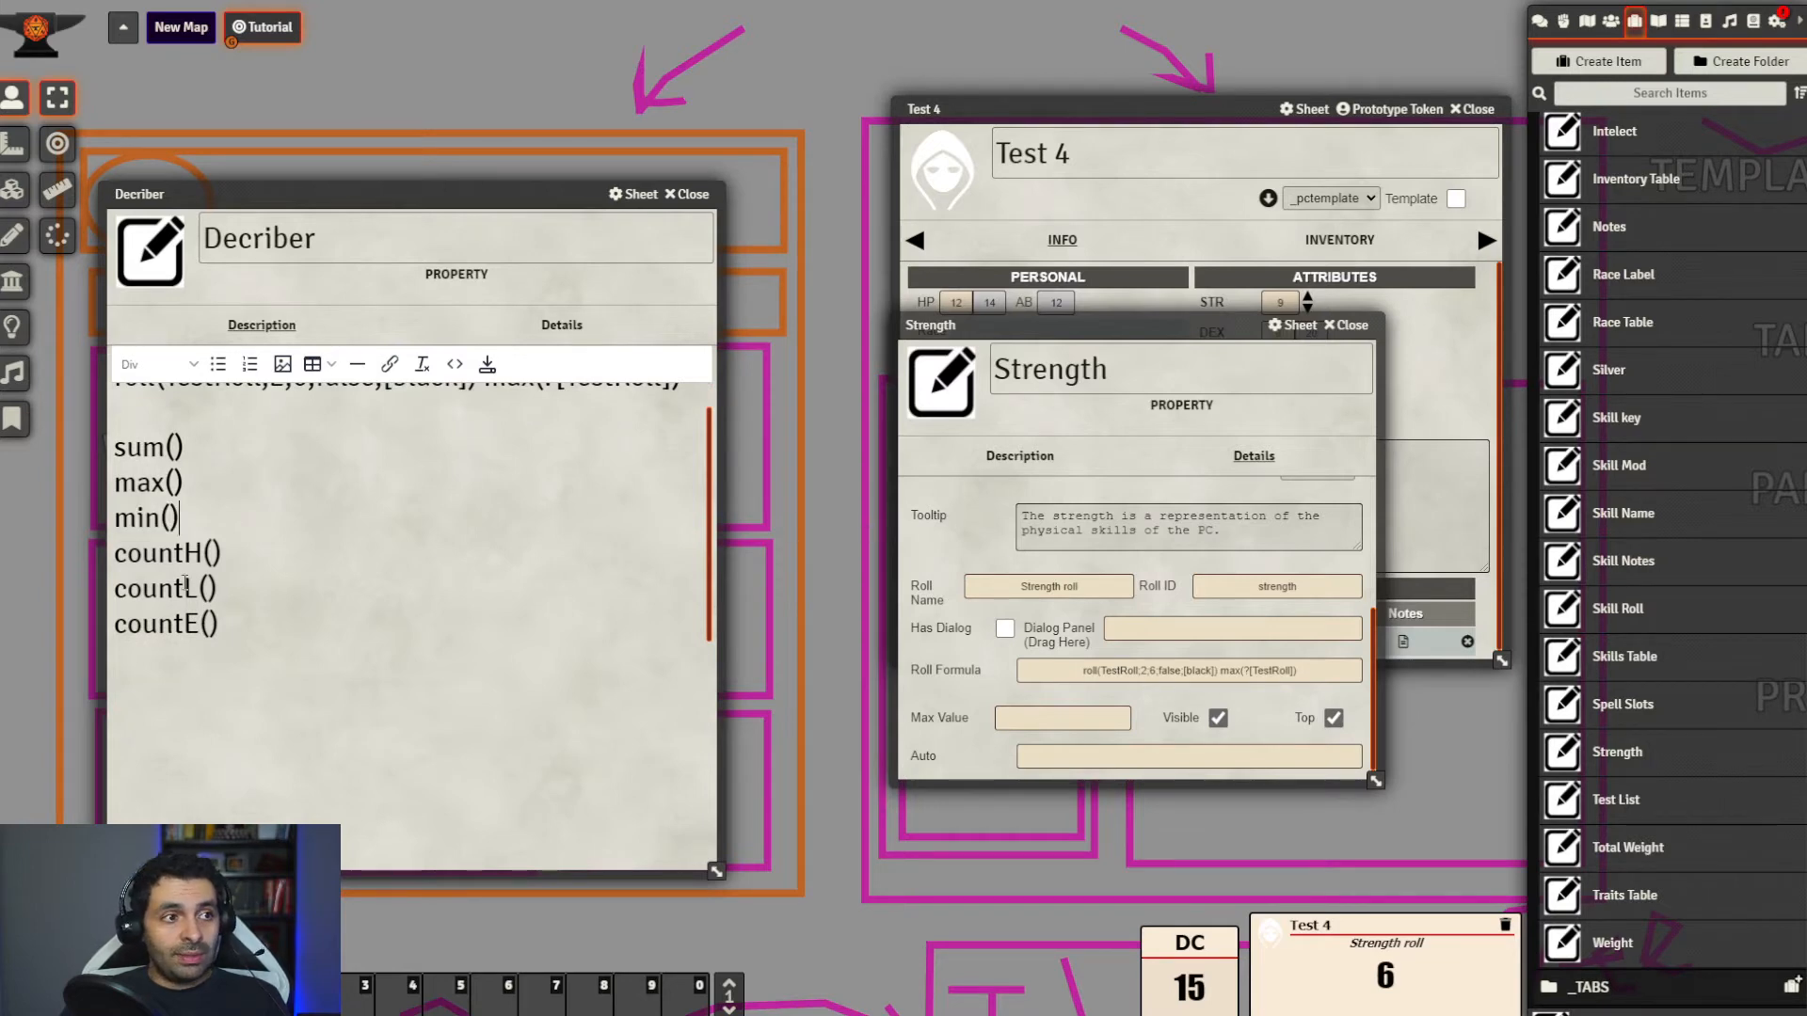
{"action": "left_click_drag", "start_coordinate": [231, 557], "coordinate": [112, 555]}
{"action": "left_click", "coordinate": [290, 566]}
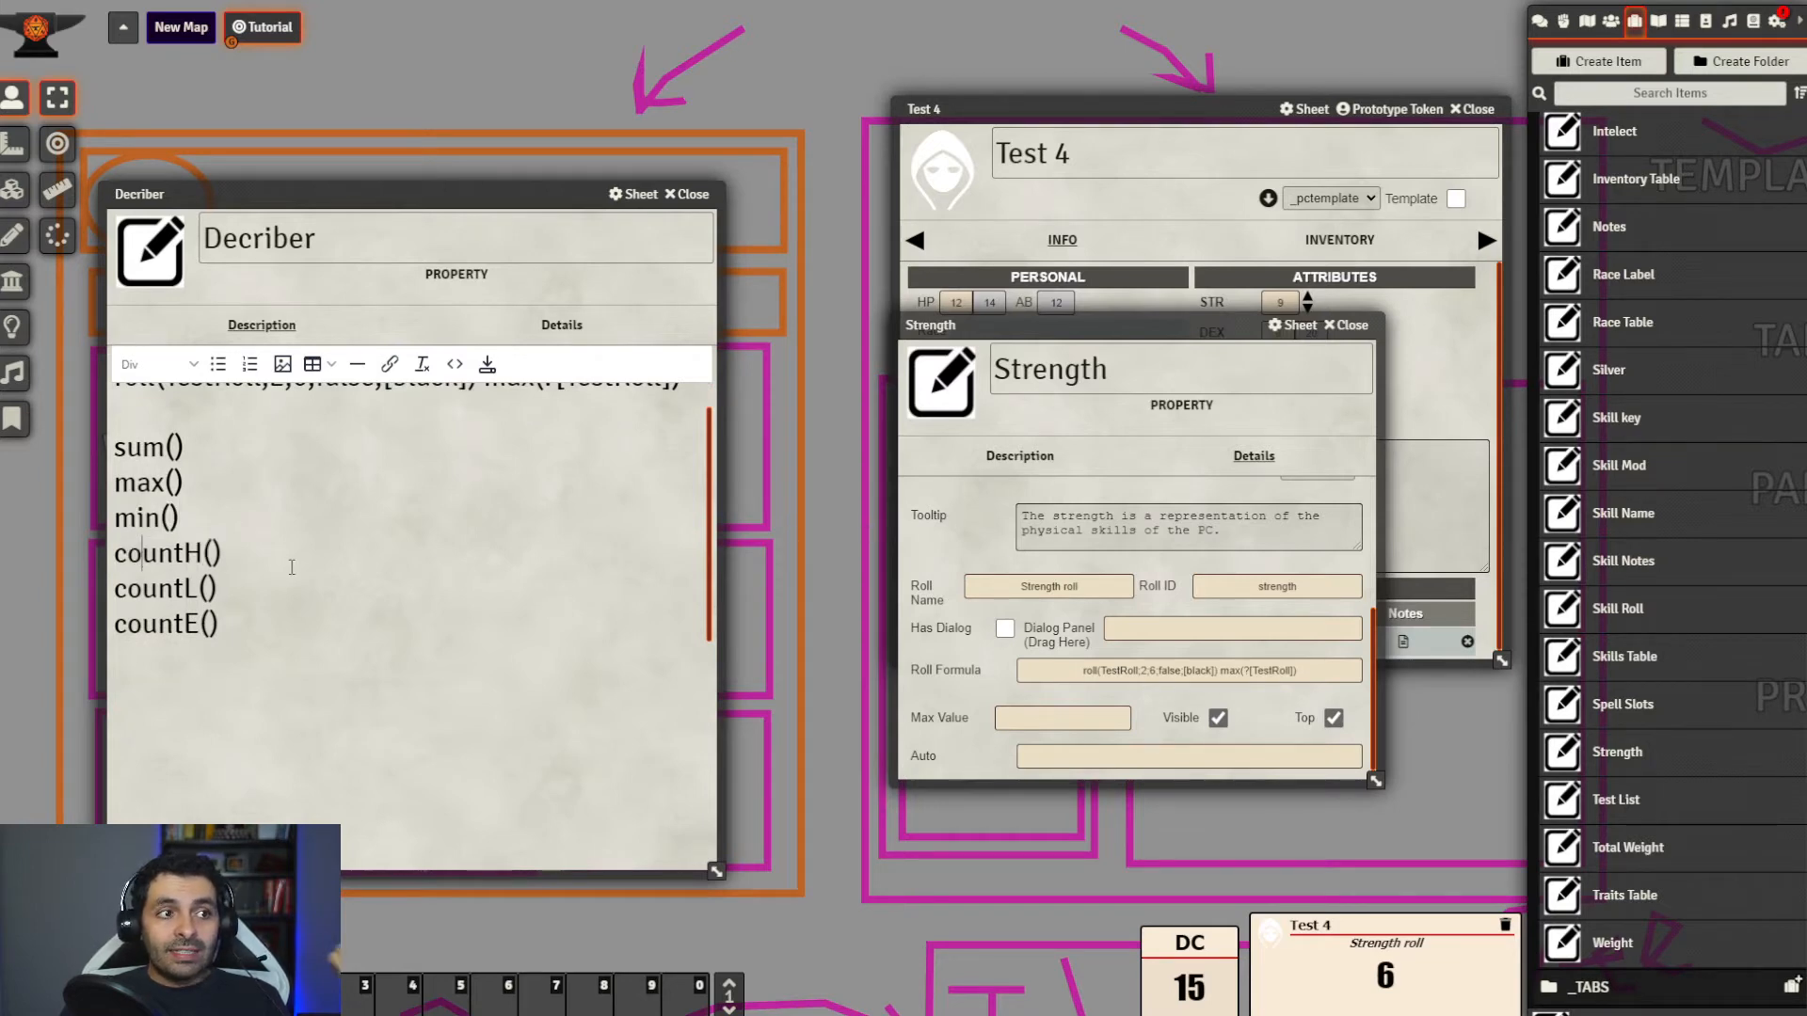
{"action": "left_click", "coordinate": [1234, 670]}
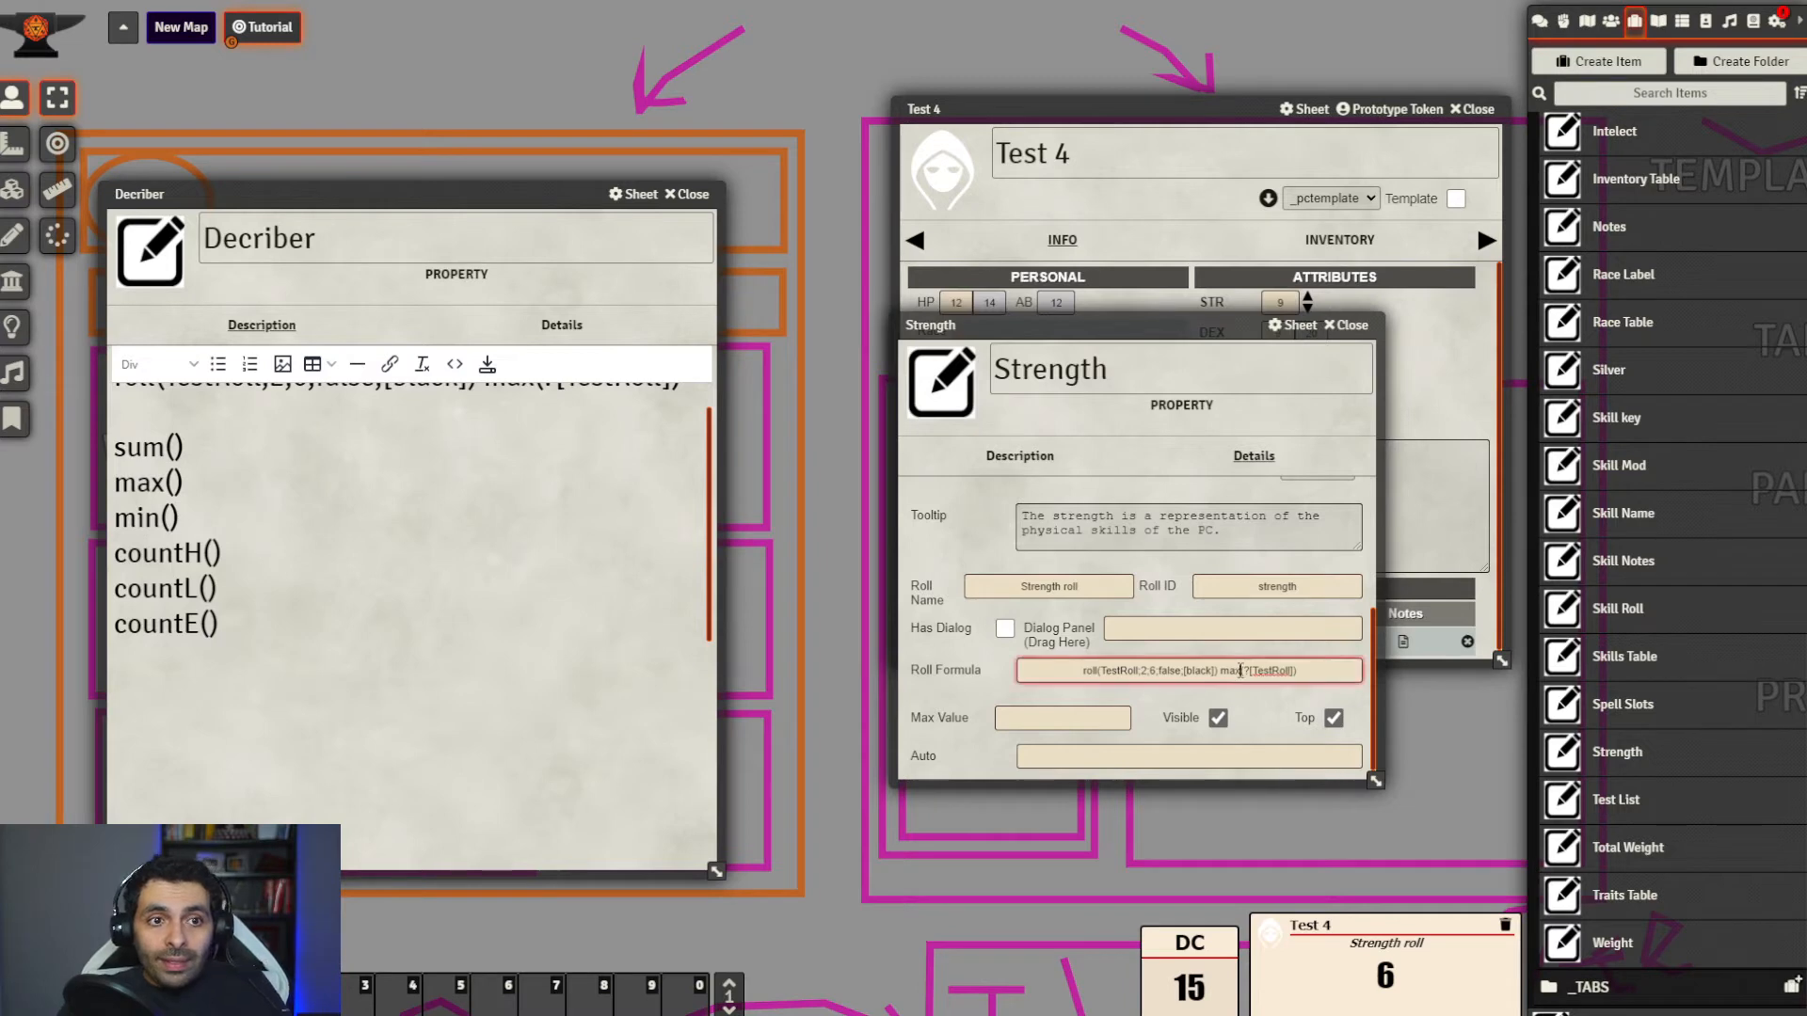
{"action": "double_click", "coordinate": [1230, 670]}
{"action": "scroll", "coordinate": [444, 490], "scroll_direction": "up", "scroll_amount": 1}
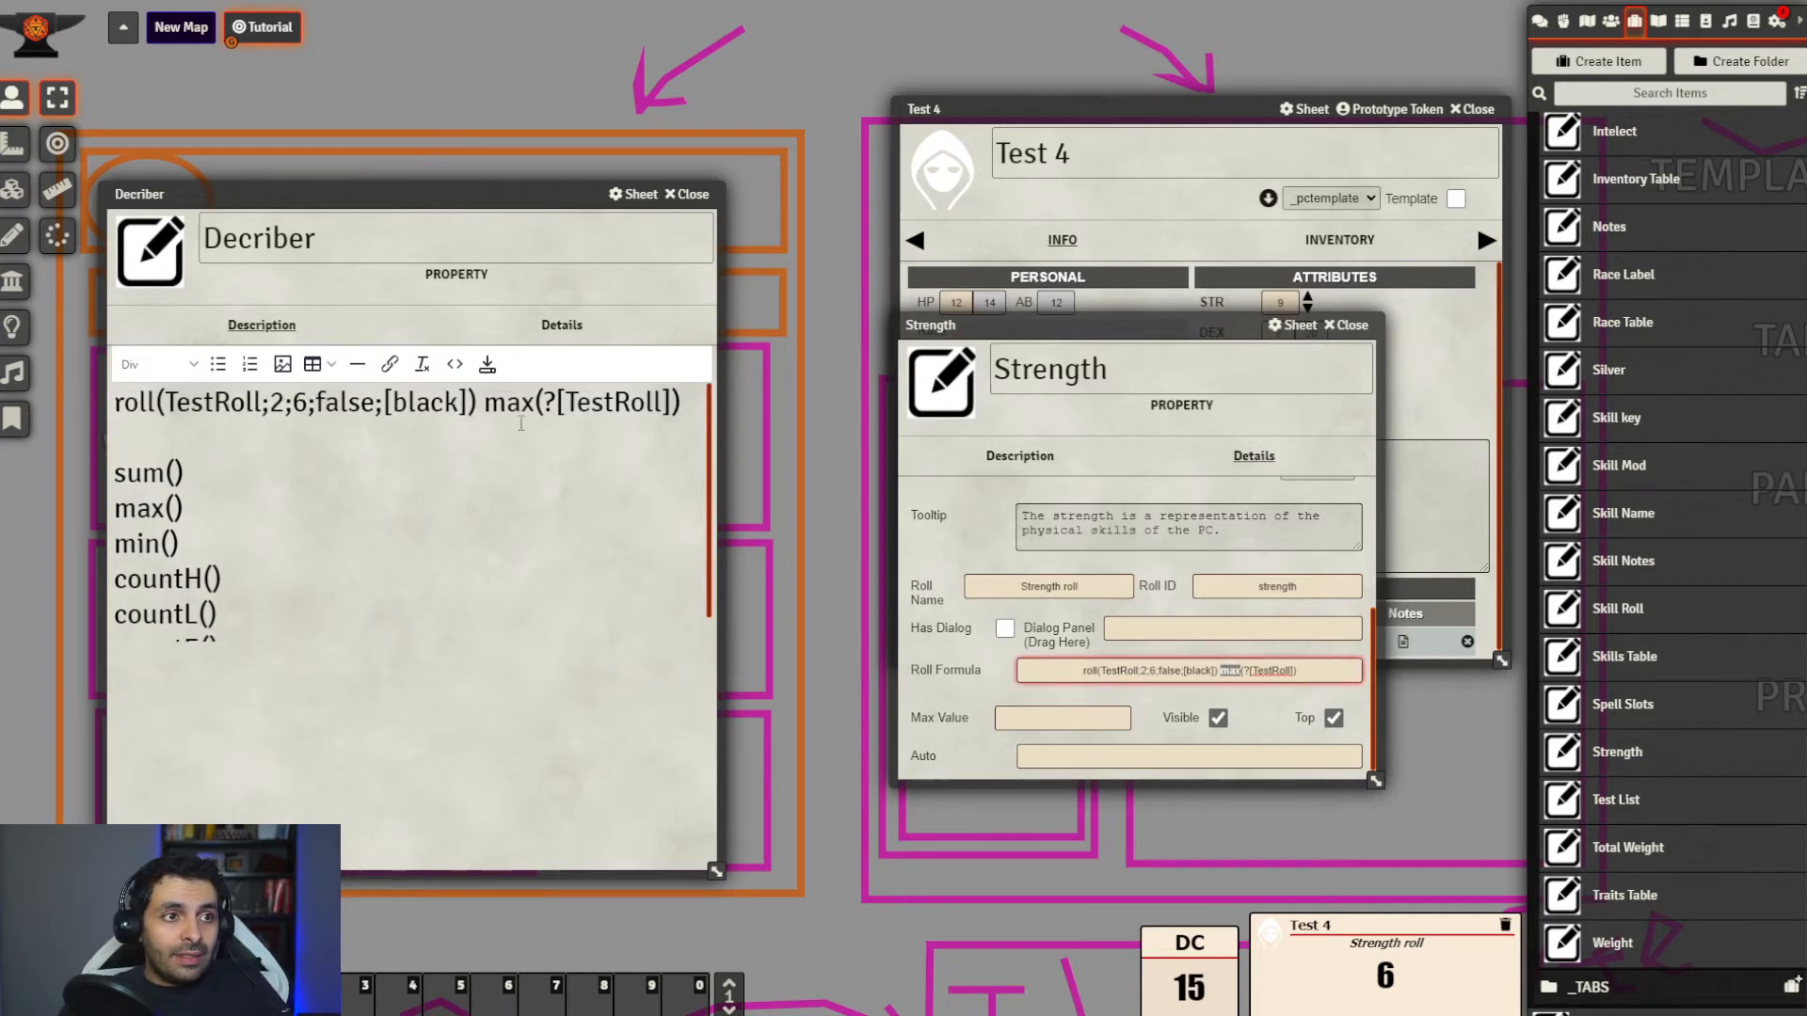
Change Decriber's max function to countH(?[TestRoll];3) and widen the window so the expression fits on one line
{"action": "left_click", "coordinate": [506, 403]}
{"action": "left_click_drag", "start_coordinate": [533, 403], "coordinate": [486, 402]}
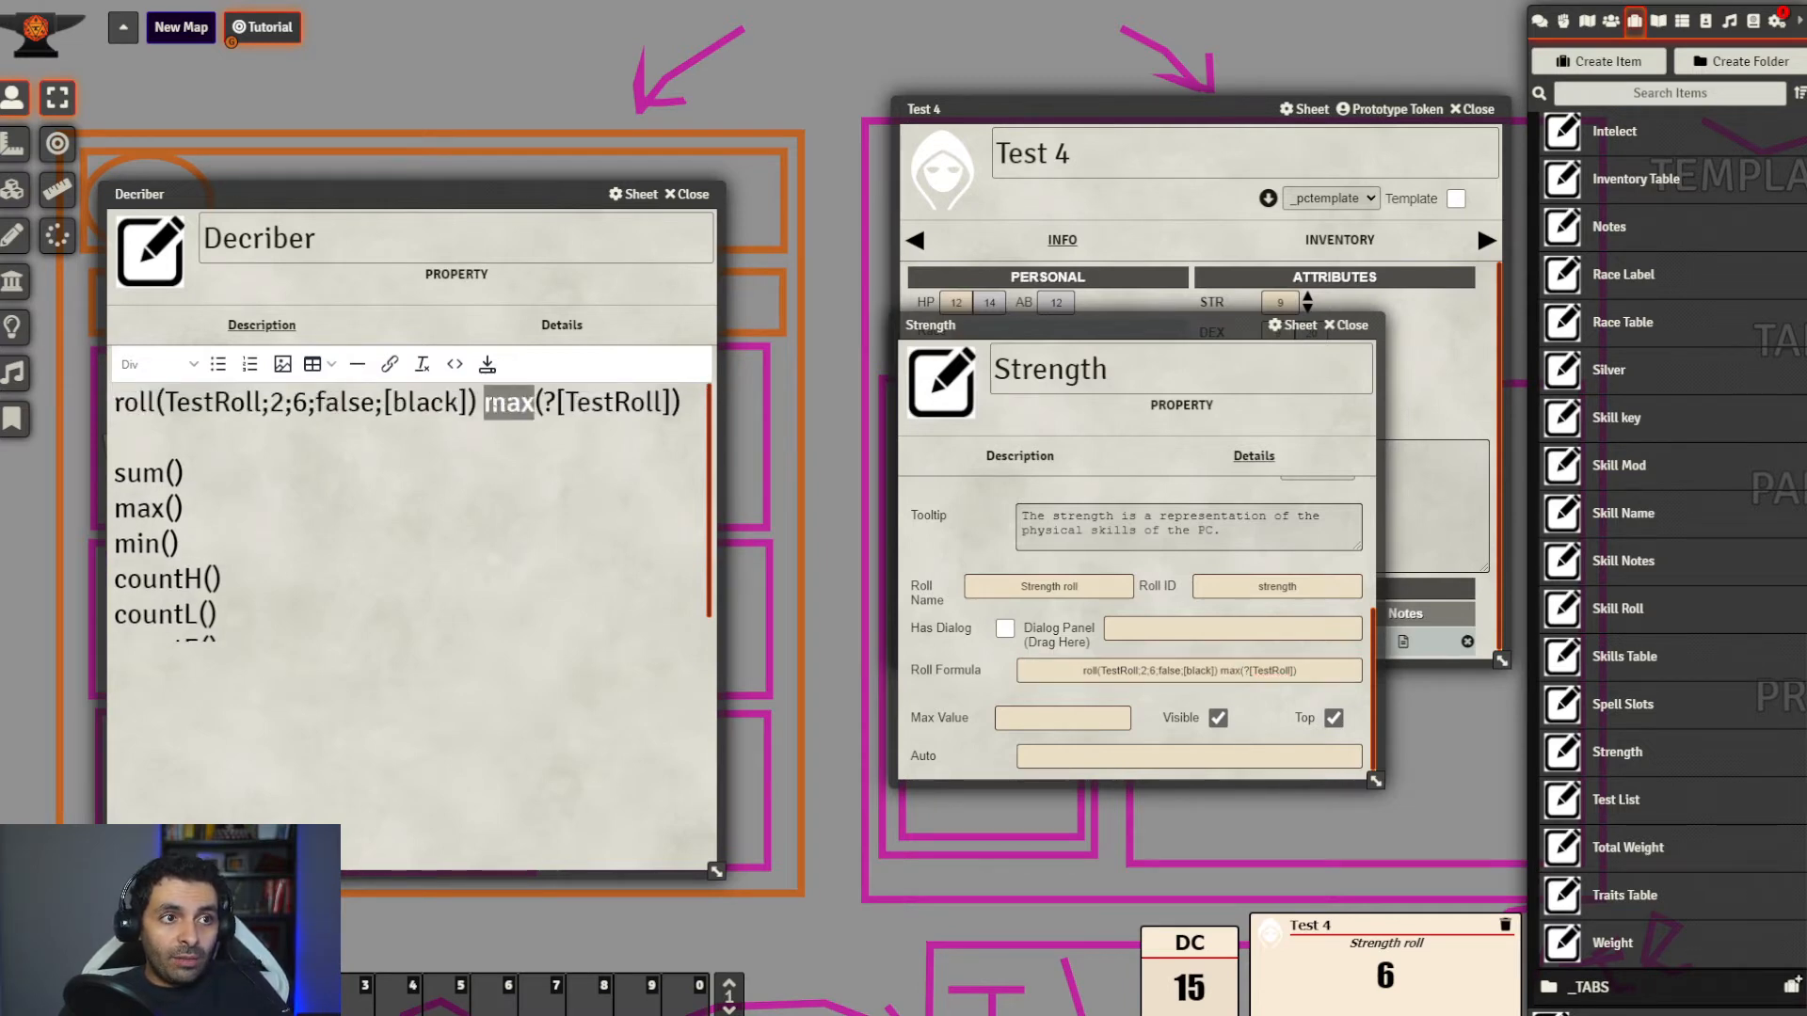
{"action": "type", "text": "countH"}
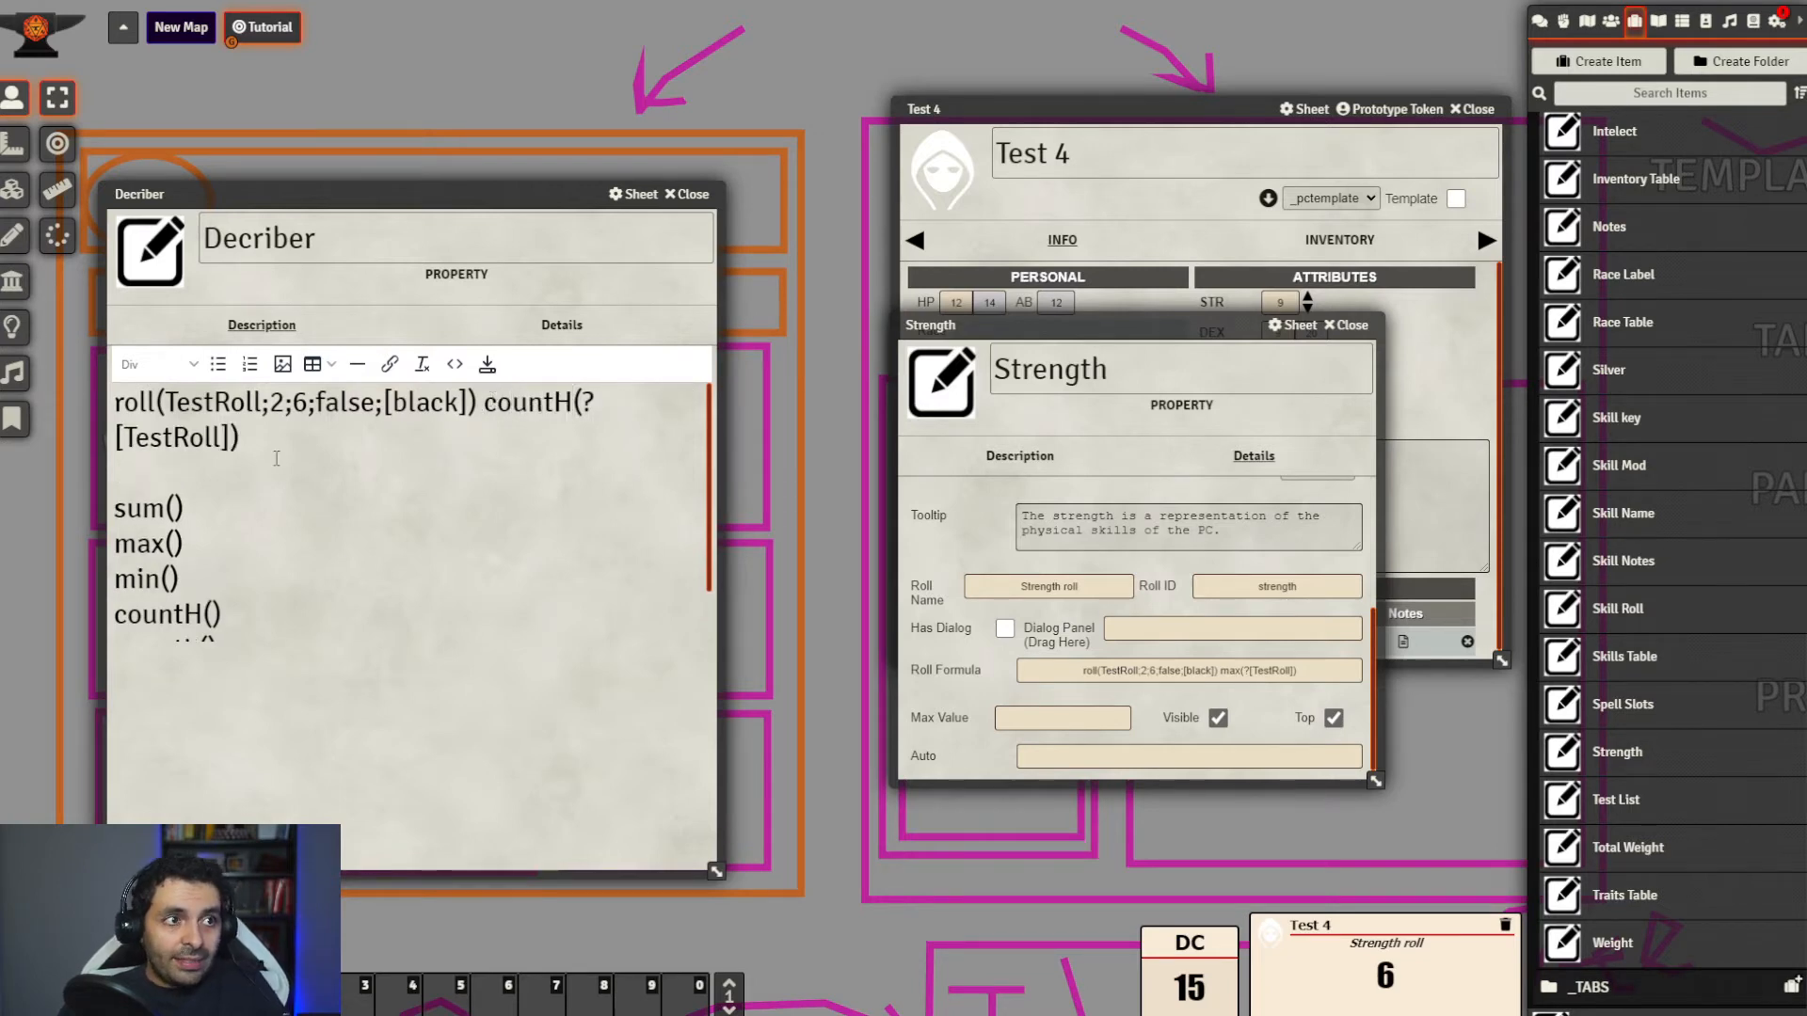
{"action": "left_click_drag", "start_coordinate": [716, 872], "coordinate": [885, 874]}
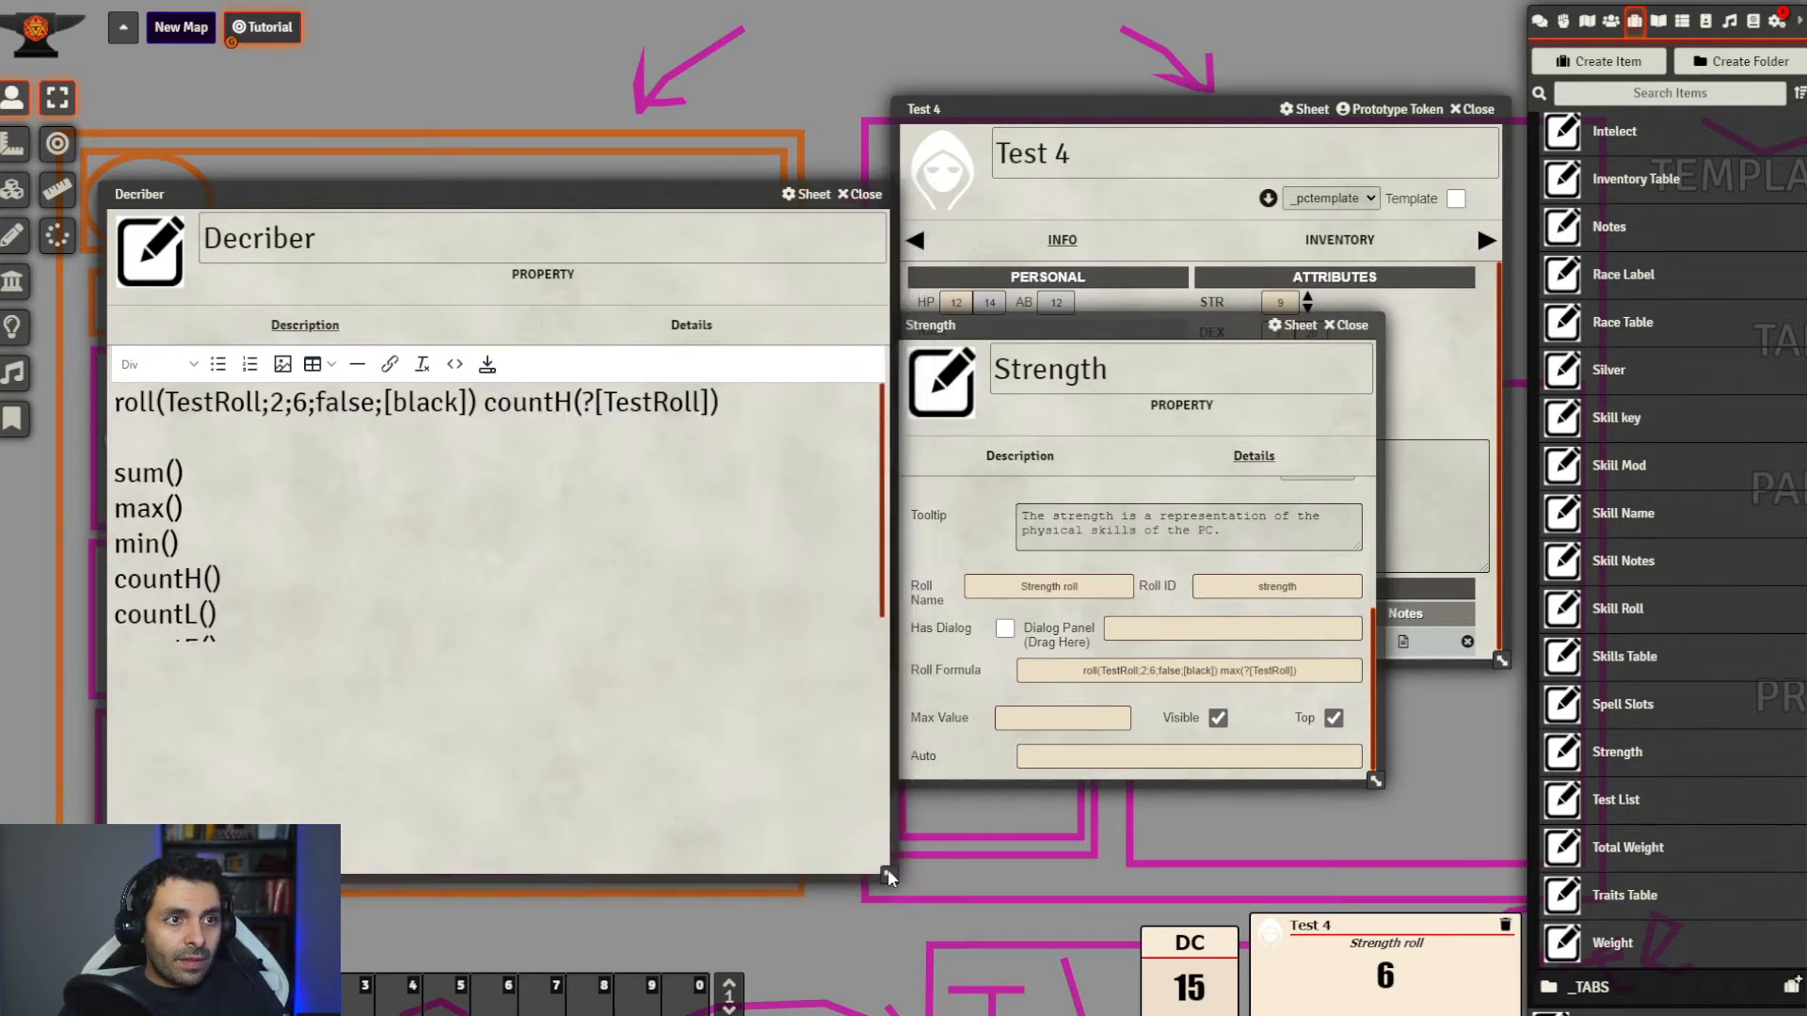
{"action": "left_click", "coordinate": [746, 400]}
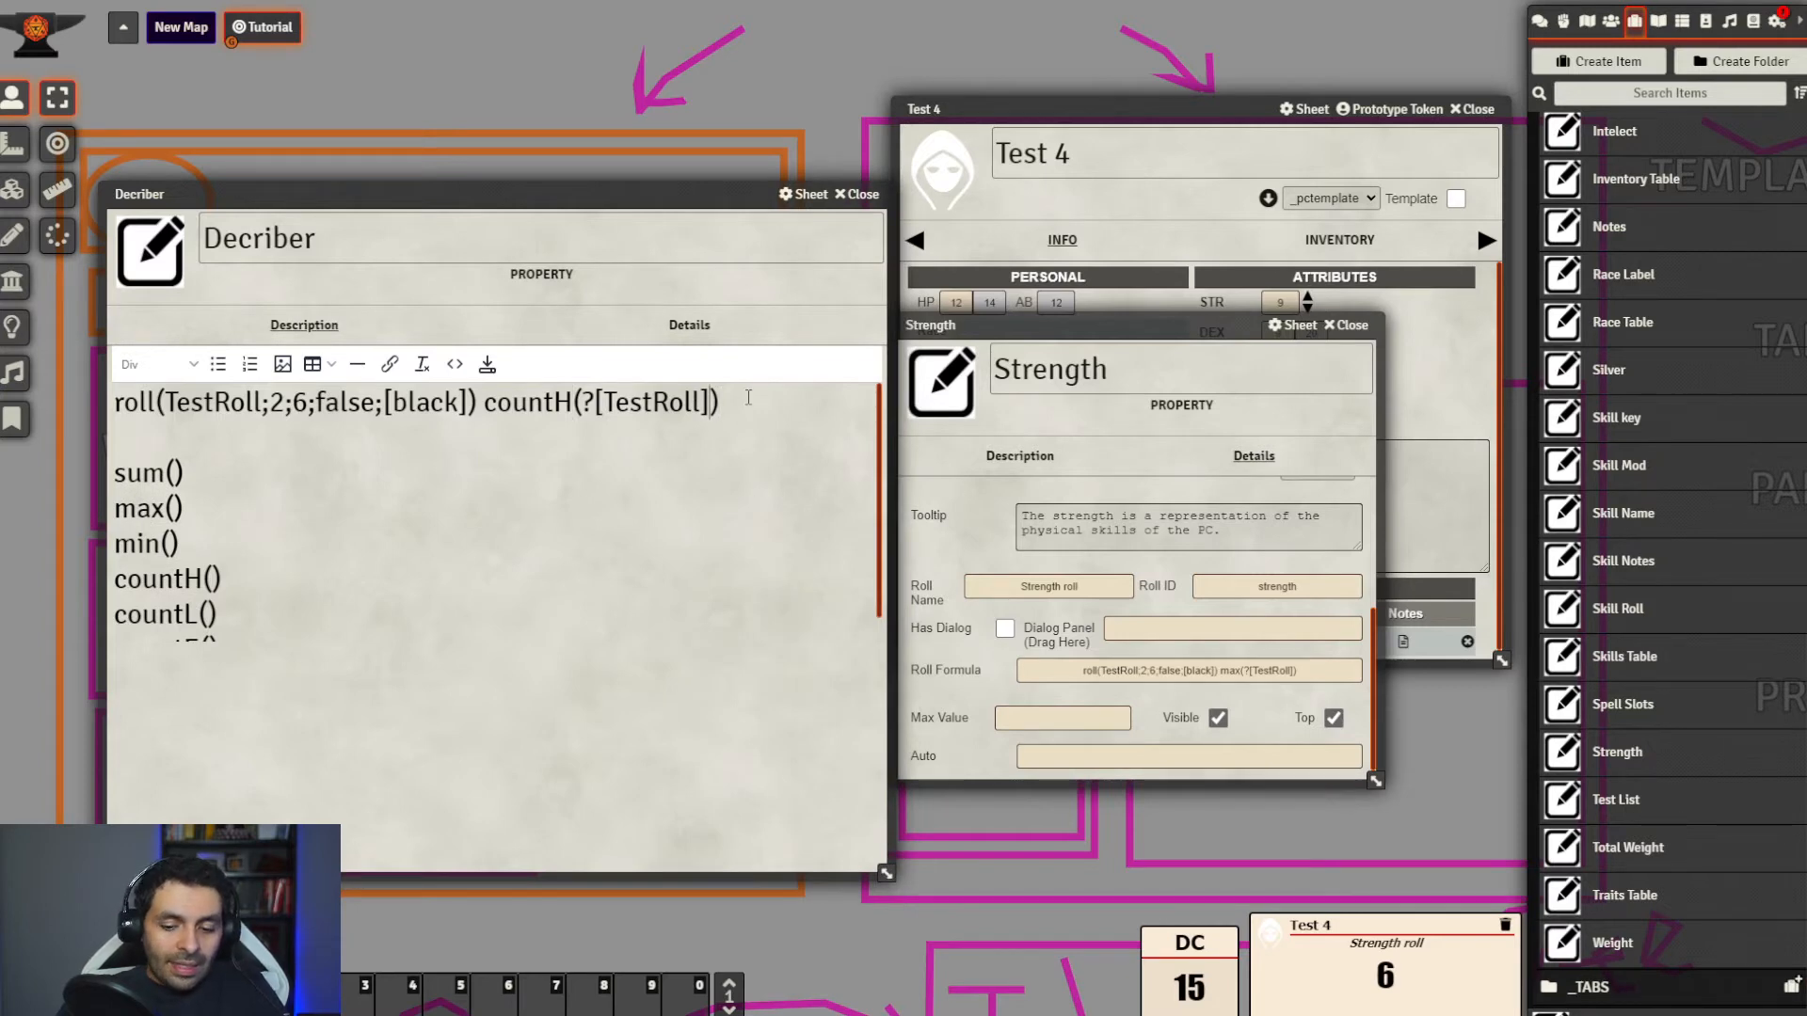
{"action": "type", "text": ";"}
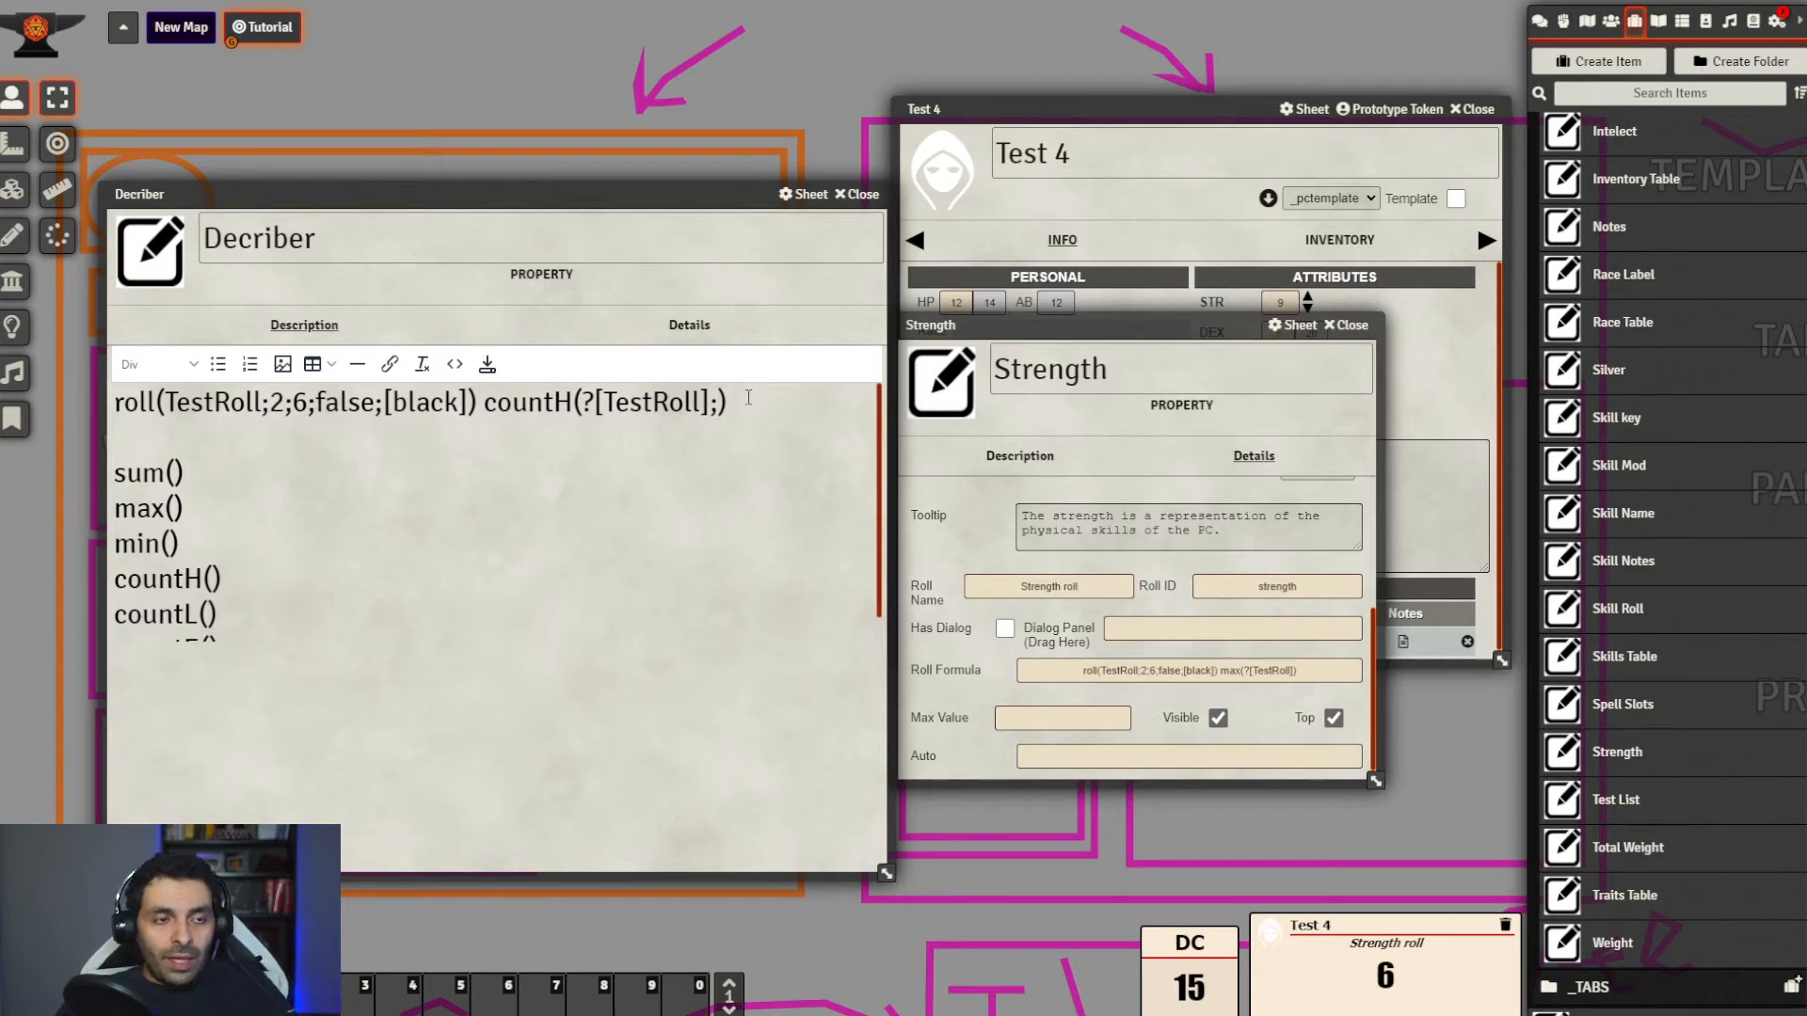
{"action": "type", "text": "3"}
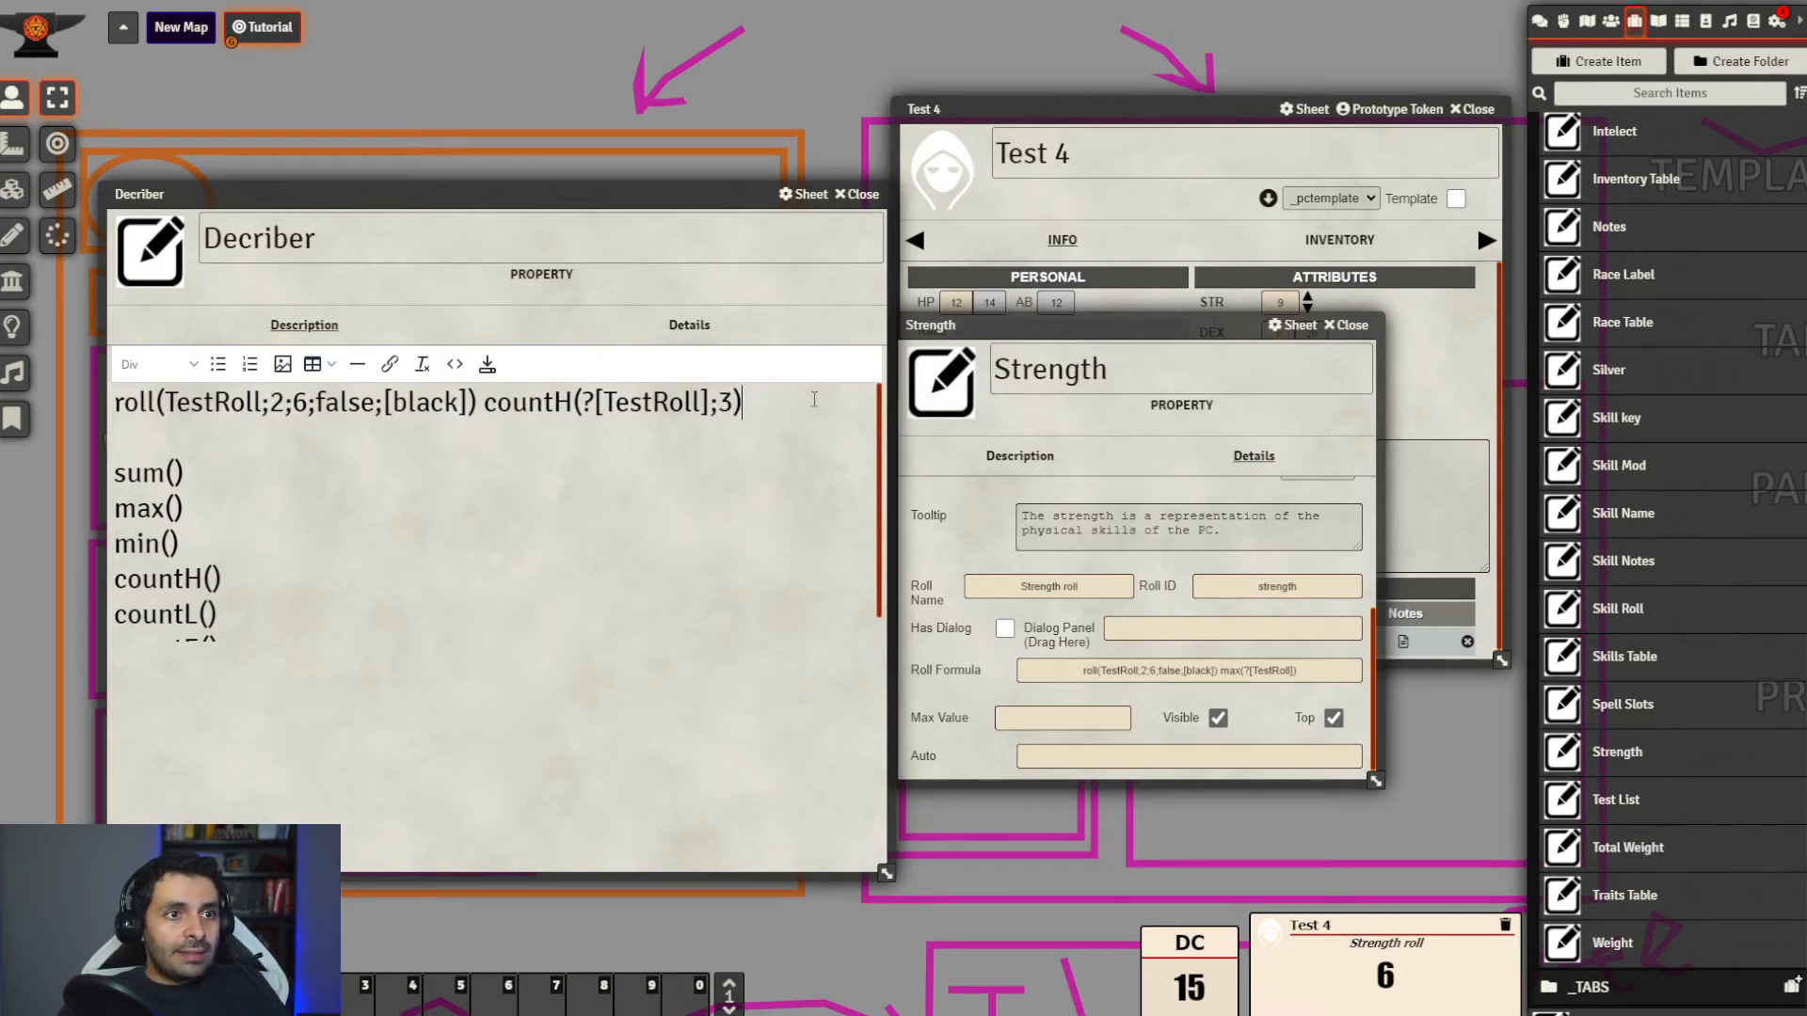
Copy Decriber's countH(?[TestRoll];3) roll expression over Strength's roll formula and roll STR on the Test 4 actor
{"action": "left_click_drag", "start_coordinate": [759, 403], "coordinate": [109, 420]}
{"action": "key", "text": "ctrl+c"}
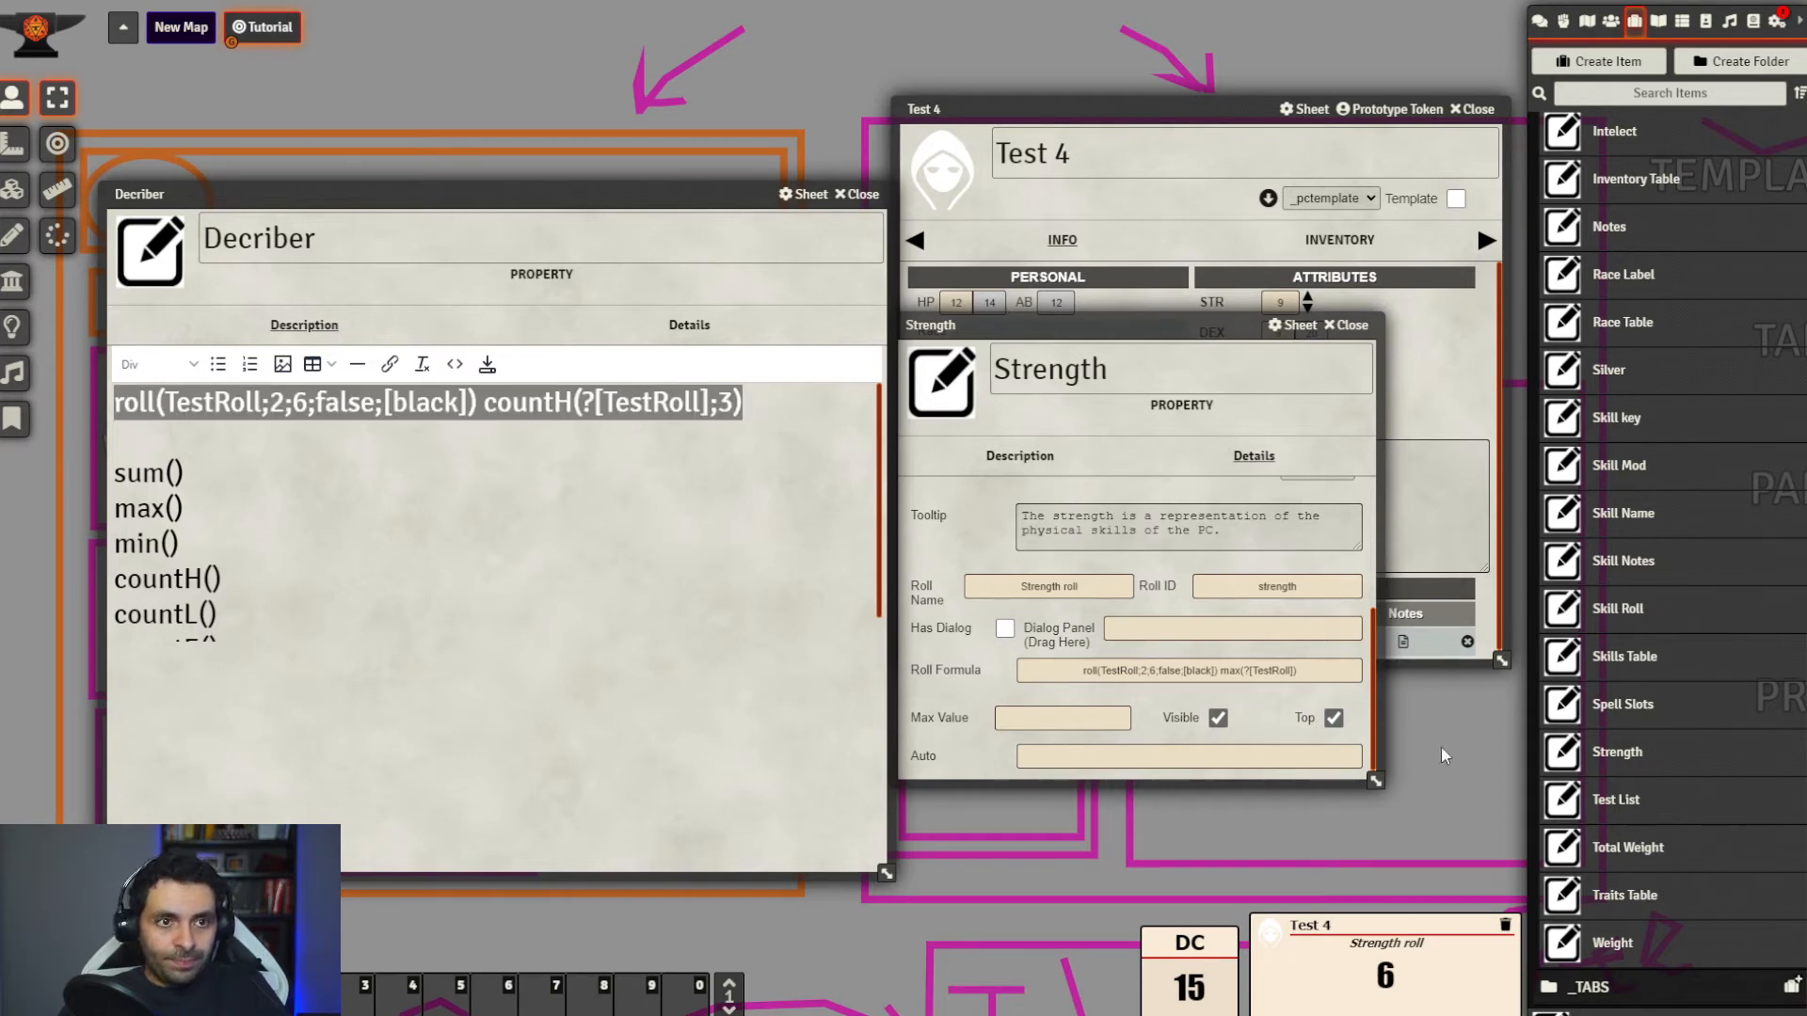
{"action": "left_click", "coordinate": [1327, 671]}
{"action": "key", "text": "ctrl+a"}
{"action": "key", "text": "ctrl+v"}
{"action": "left_click_drag", "start_coordinate": [1214, 325], "coordinate": [987, 407]}
{"action": "left_click", "coordinate": [1165, 329]}
{"action": "left_click", "coordinate": [1218, 305]}
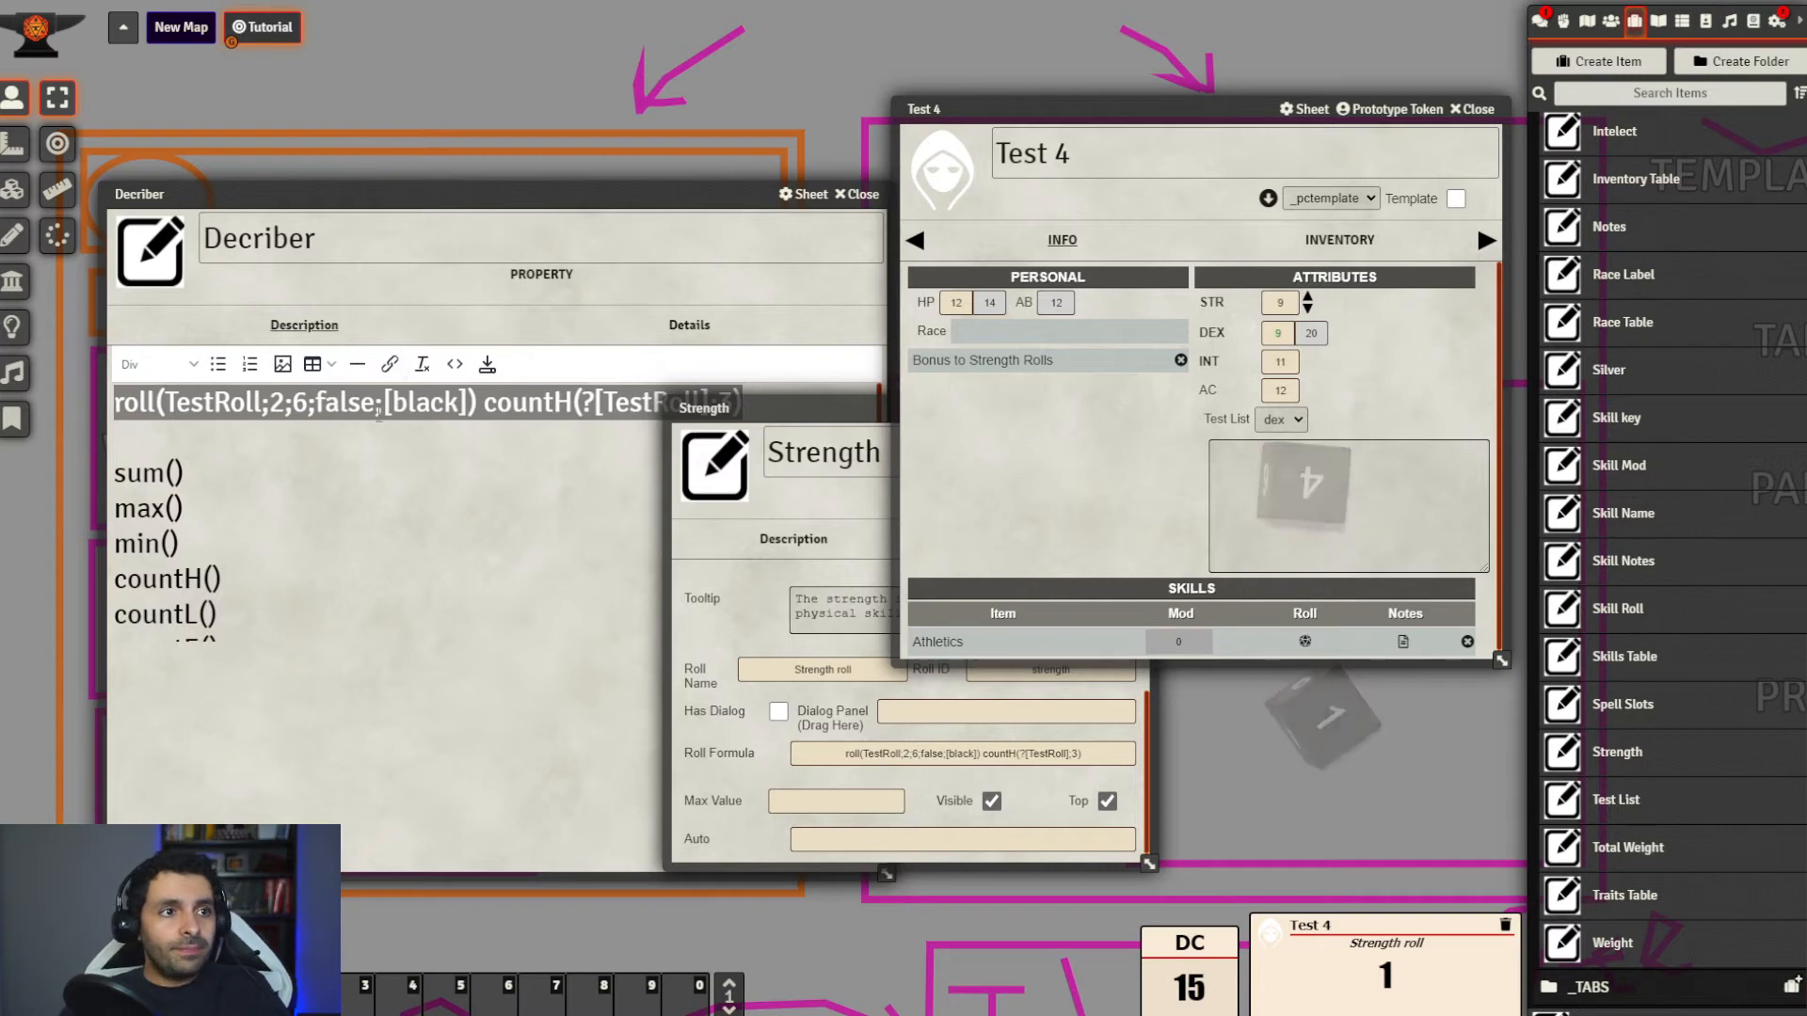
Move the Strength window clear of Decriber's description and change countH to countL in its roll expression
{"action": "left_click", "coordinate": [196, 582]}
{"action": "scroll", "coordinate": [215, 579], "scroll_direction": "down", "scroll_amount": 1}
{"action": "left_click", "coordinate": [537, 470]}
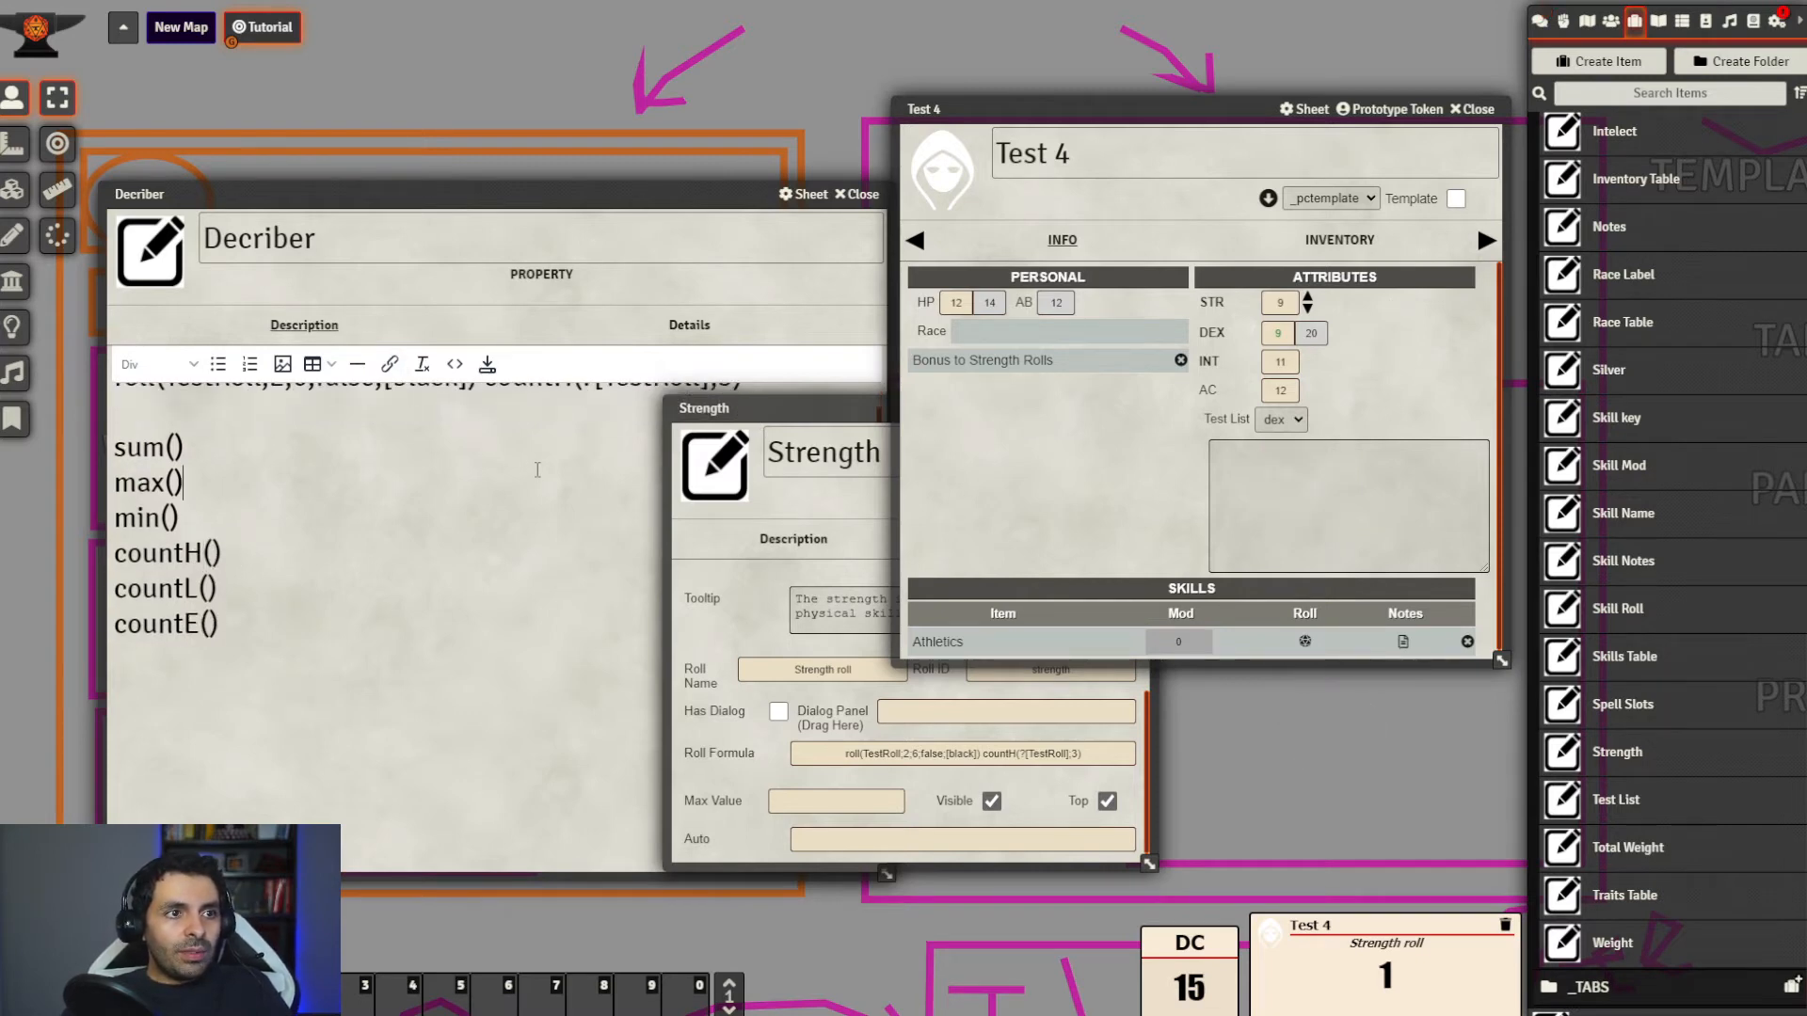
{"action": "scroll", "coordinate": [537, 469], "scroll_direction": "up", "scroll_amount": 2}
{"action": "left_click_drag", "start_coordinate": [784, 407], "coordinate": [956, 484]}
{"action": "left_click_drag", "start_coordinate": [573, 402], "coordinate": [555, 402]}
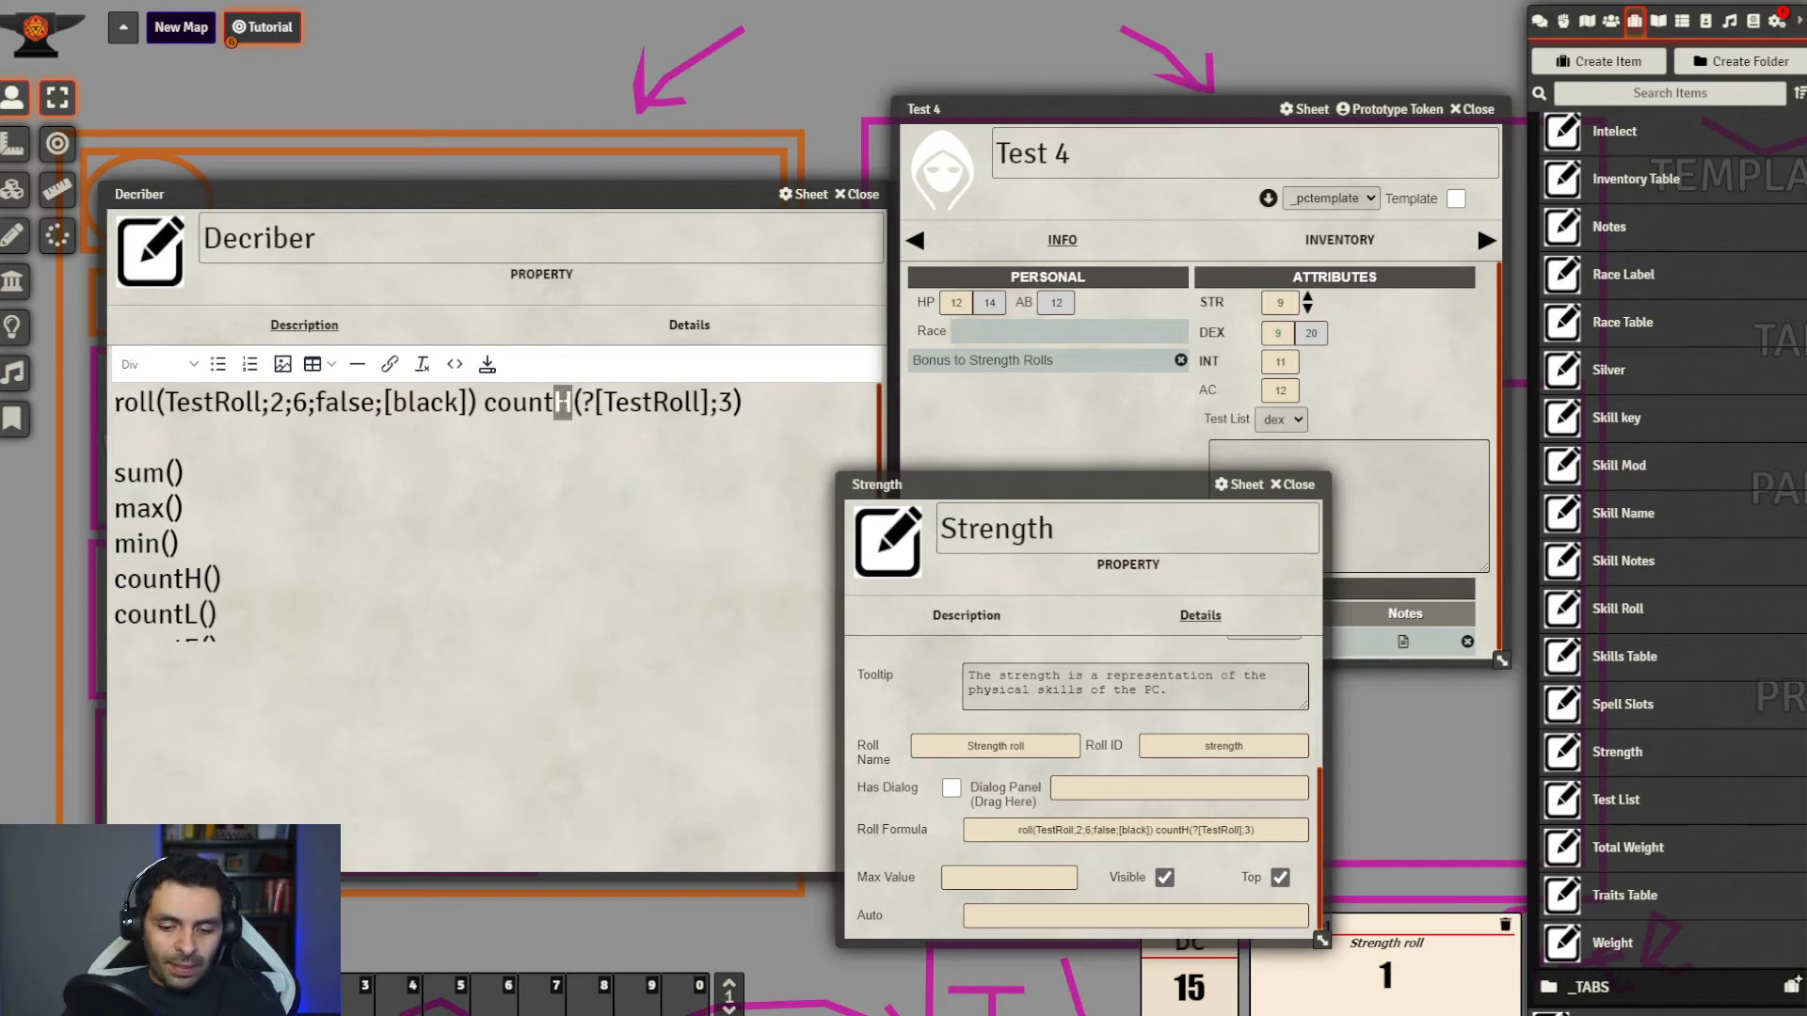
{"action": "type", "text": "L"}
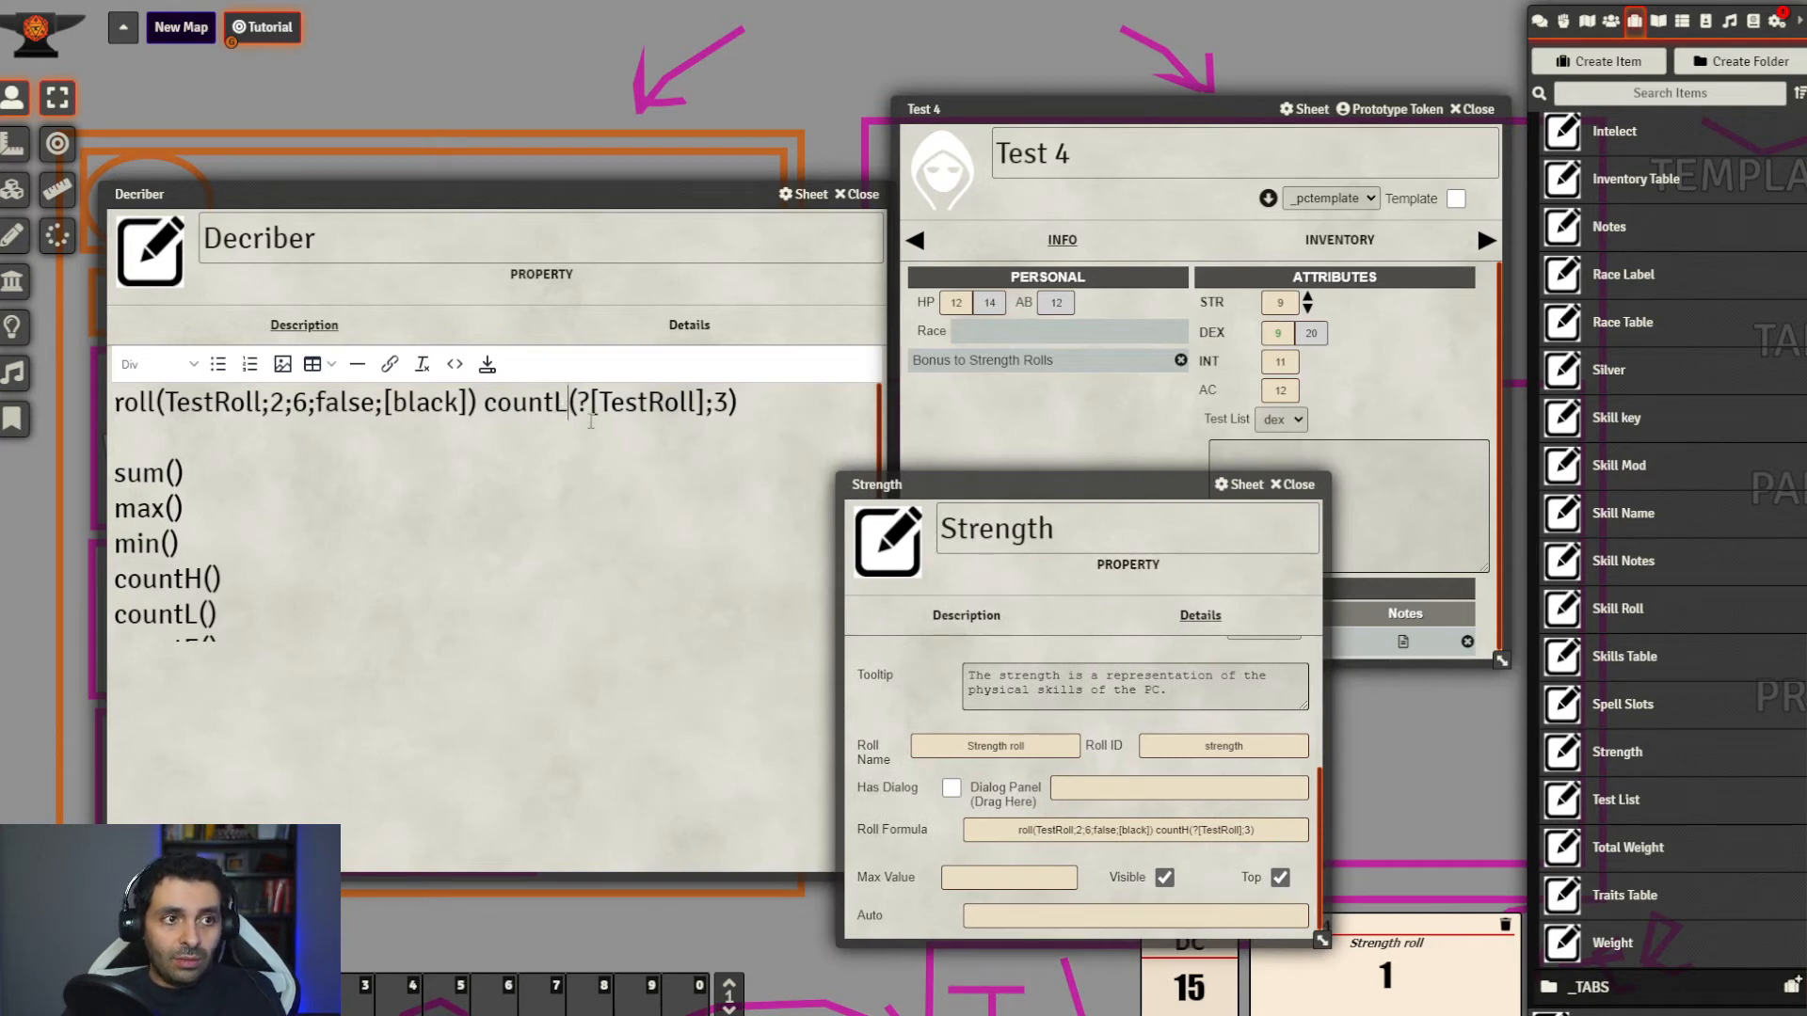
Change countH to countL in Strength's roll formula and roll STR on the Test 4 actor
{"action": "left_click", "coordinate": [1193, 829]}
{"action": "key", "text": "BackSpace"}
{"action": "type", "text": "L"}
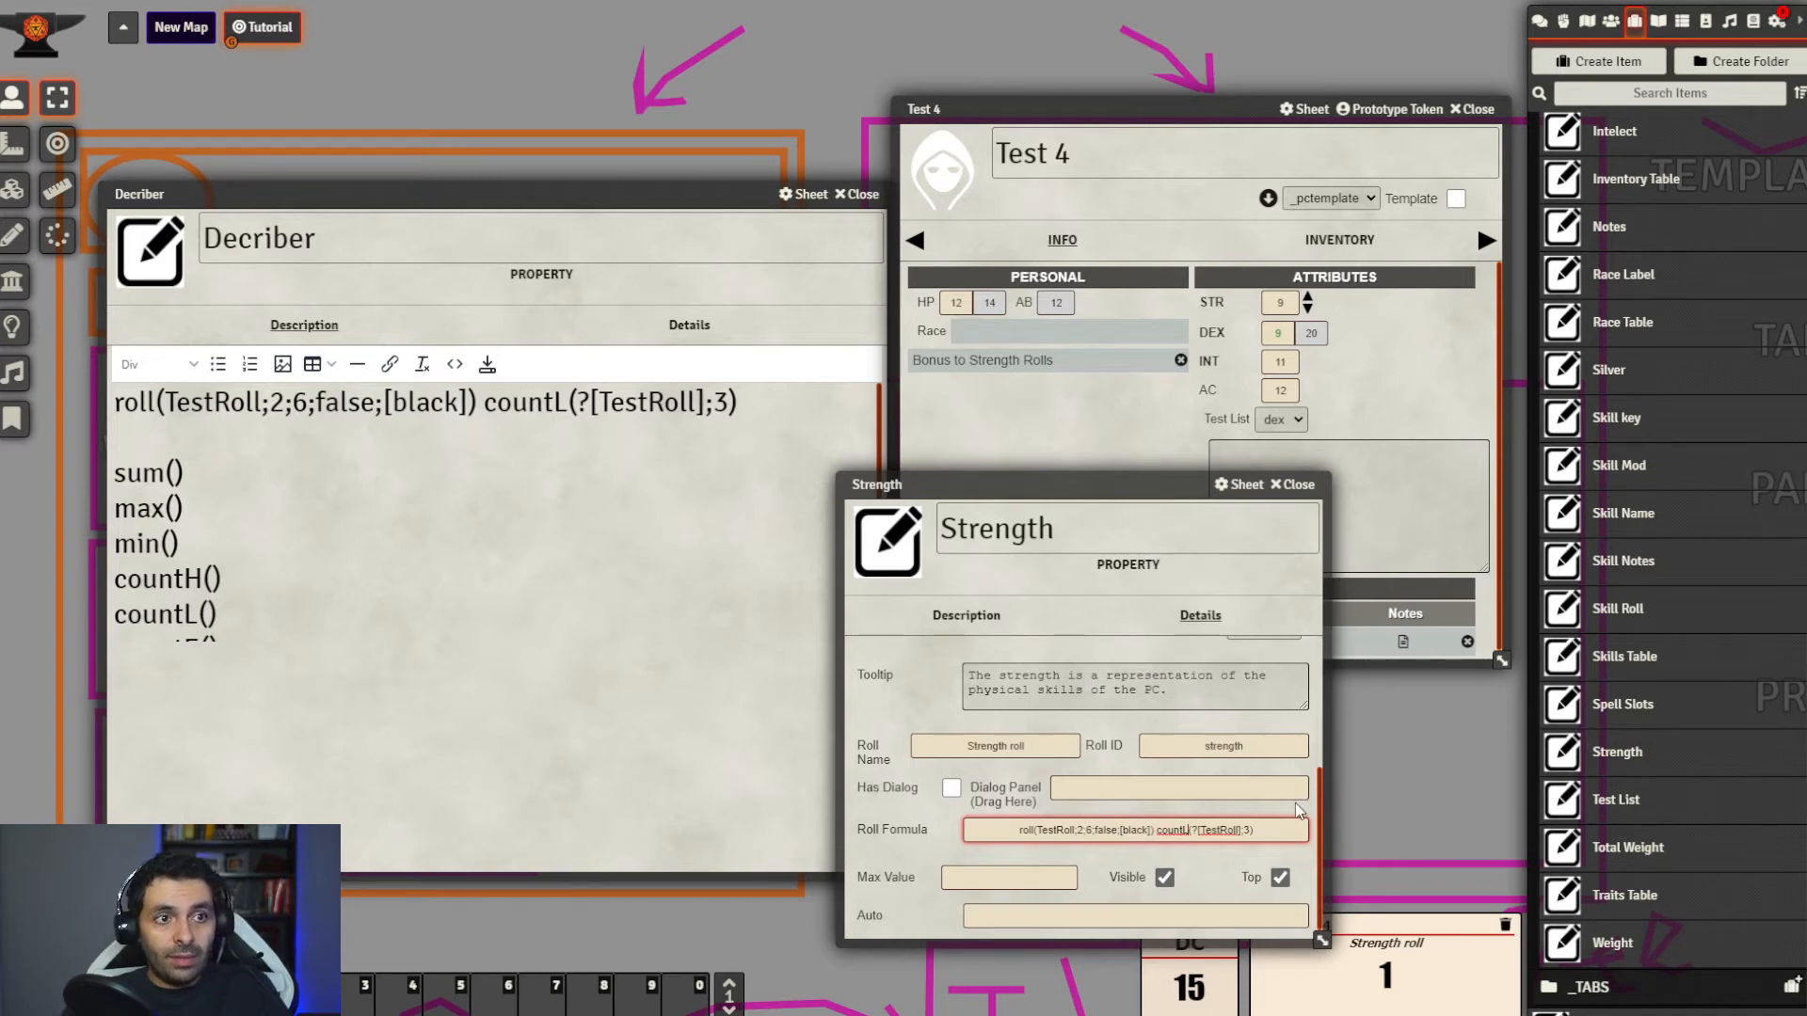
{"action": "left_click", "coordinate": [1358, 344]}
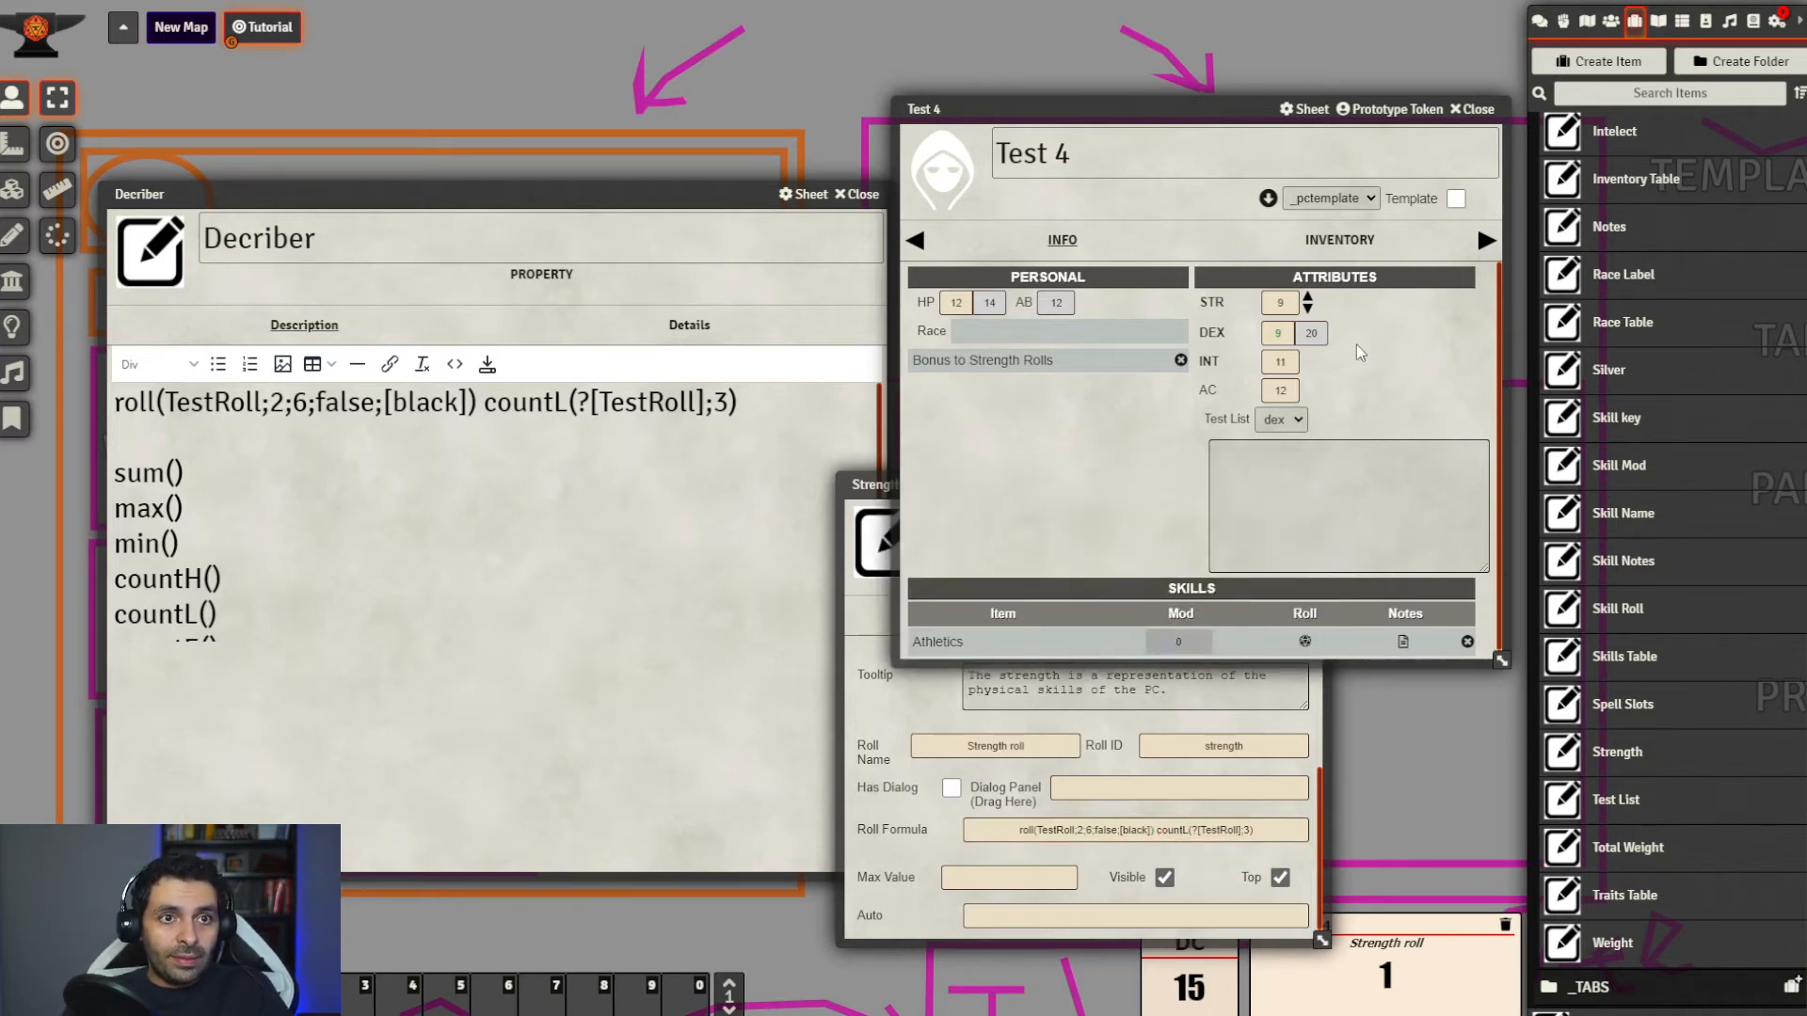
{"action": "left_click", "coordinate": [1212, 305]}
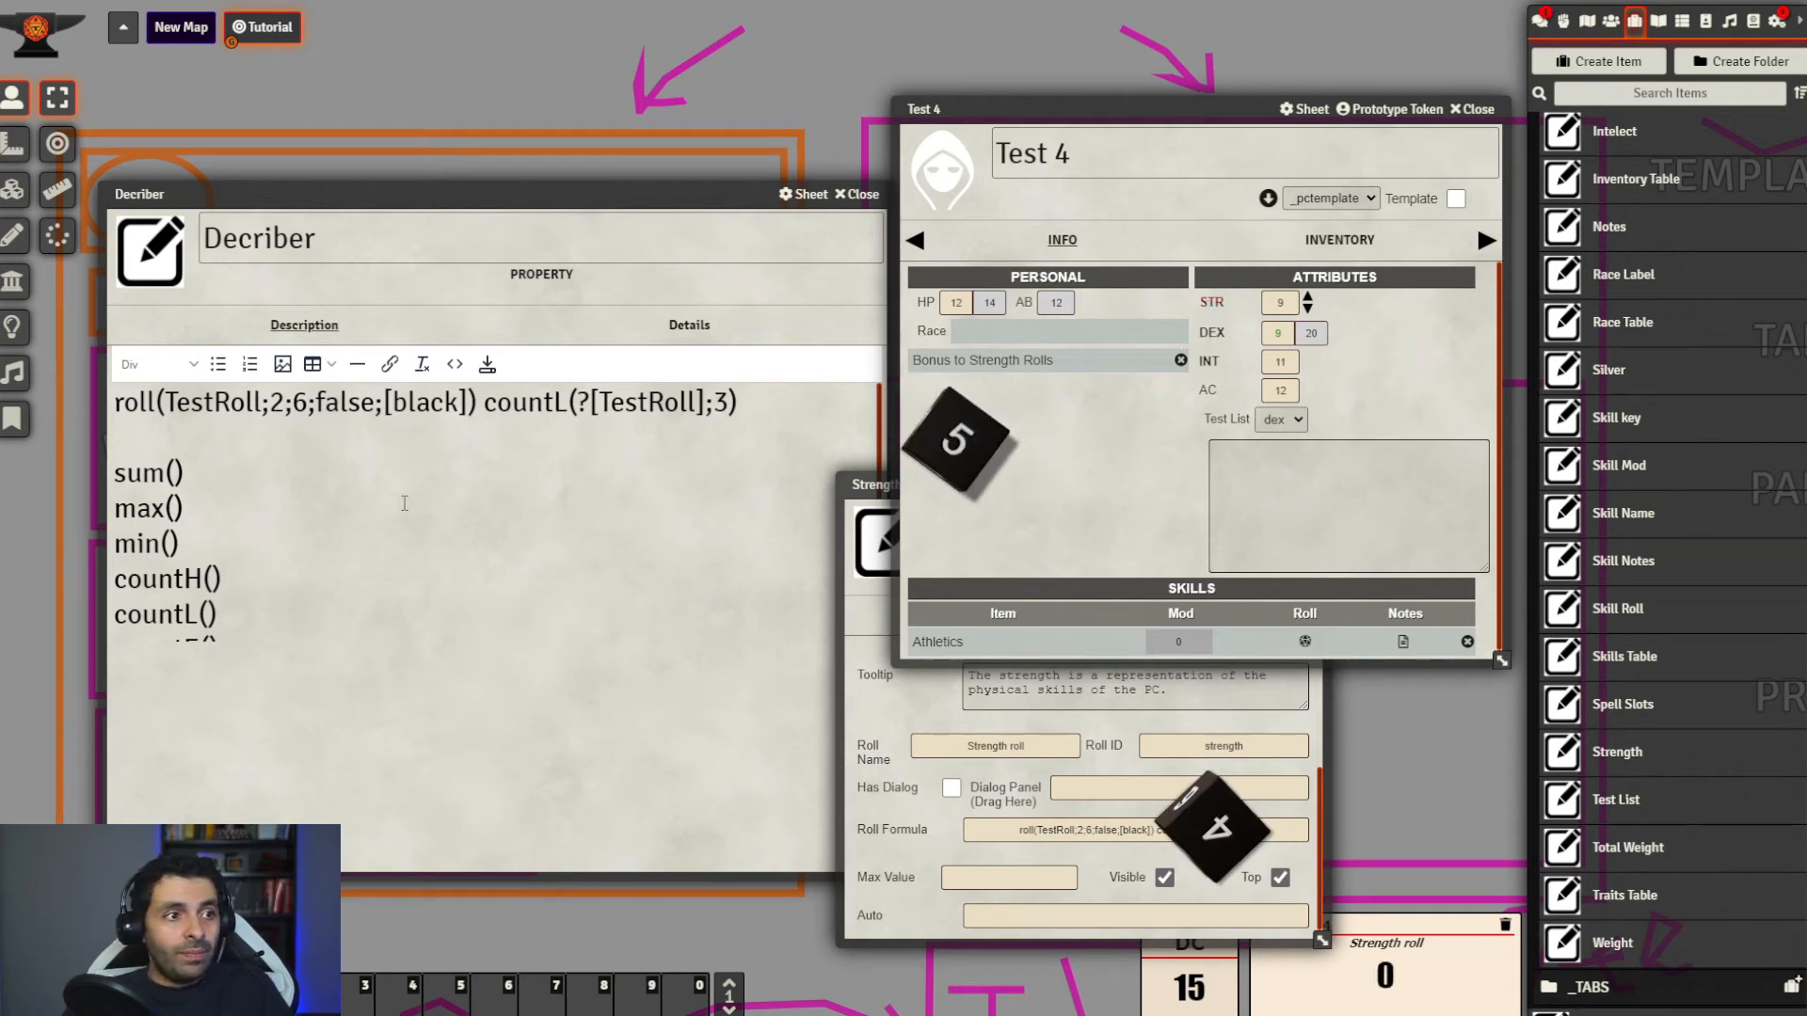
Change countL to countE in the roll expression in Decriber's description
{"action": "scroll", "coordinate": [405, 504], "scroll_direction": "down", "scroll_amount": 1}
{"action": "scroll", "coordinate": [226, 650], "scroll_direction": "up", "scroll_amount": 1}
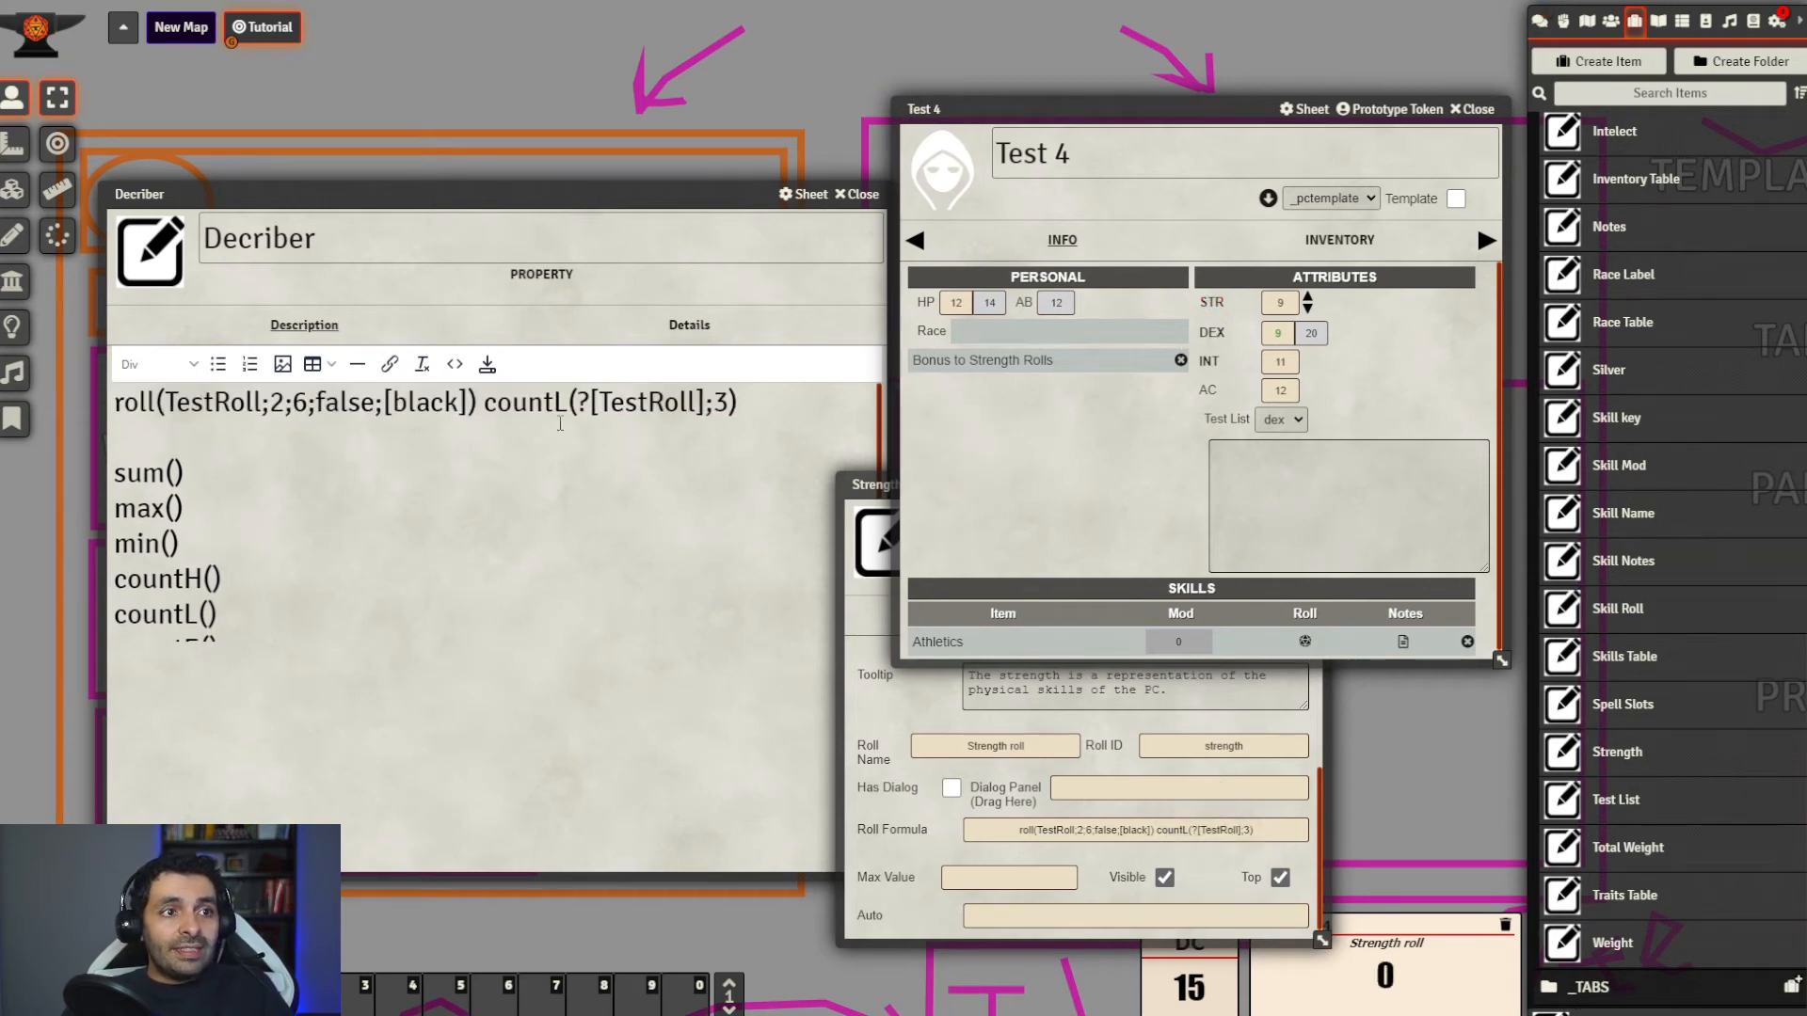
{"action": "left_click_drag", "start_coordinate": [553, 404], "coordinate": [563, 404]}
{"action": "type", "text": "E"}
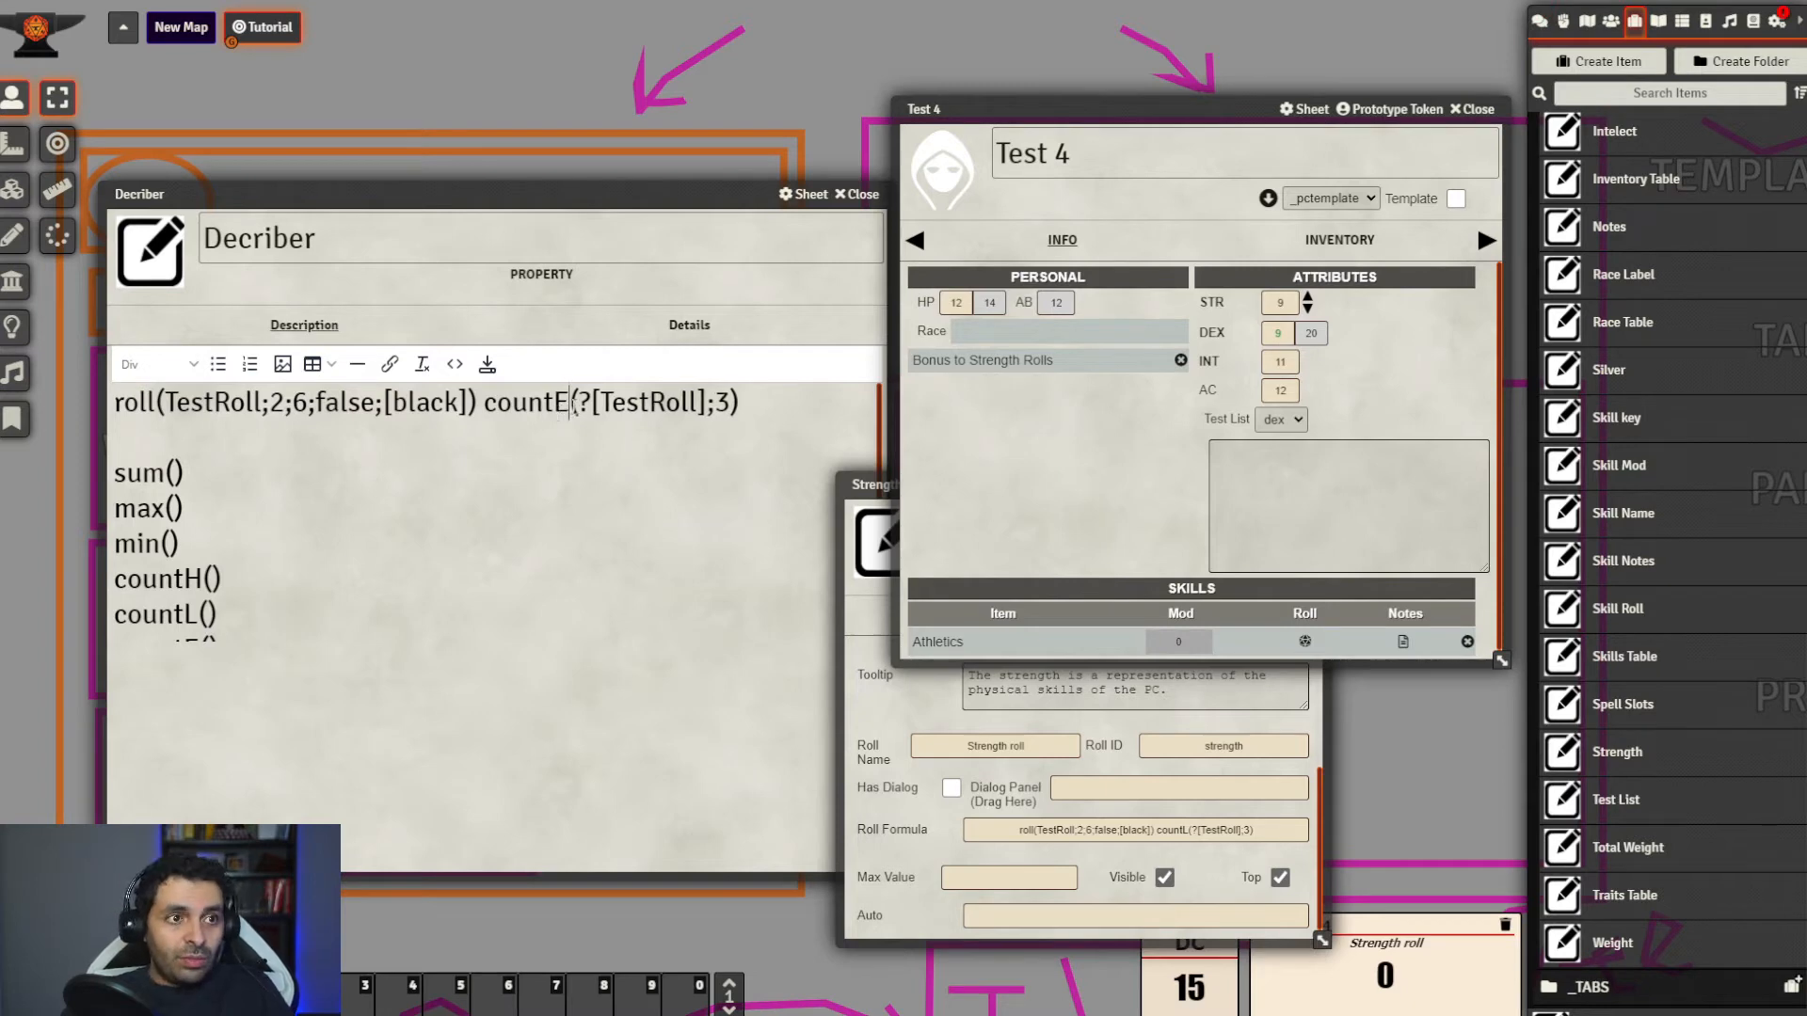
Change countL to countE in Strength's roll formula and roll STR on the Test 4 actor
{"action": "left_click_drag", "start_coordinate": [1188, 831], "coordinate": [1183, 831]}
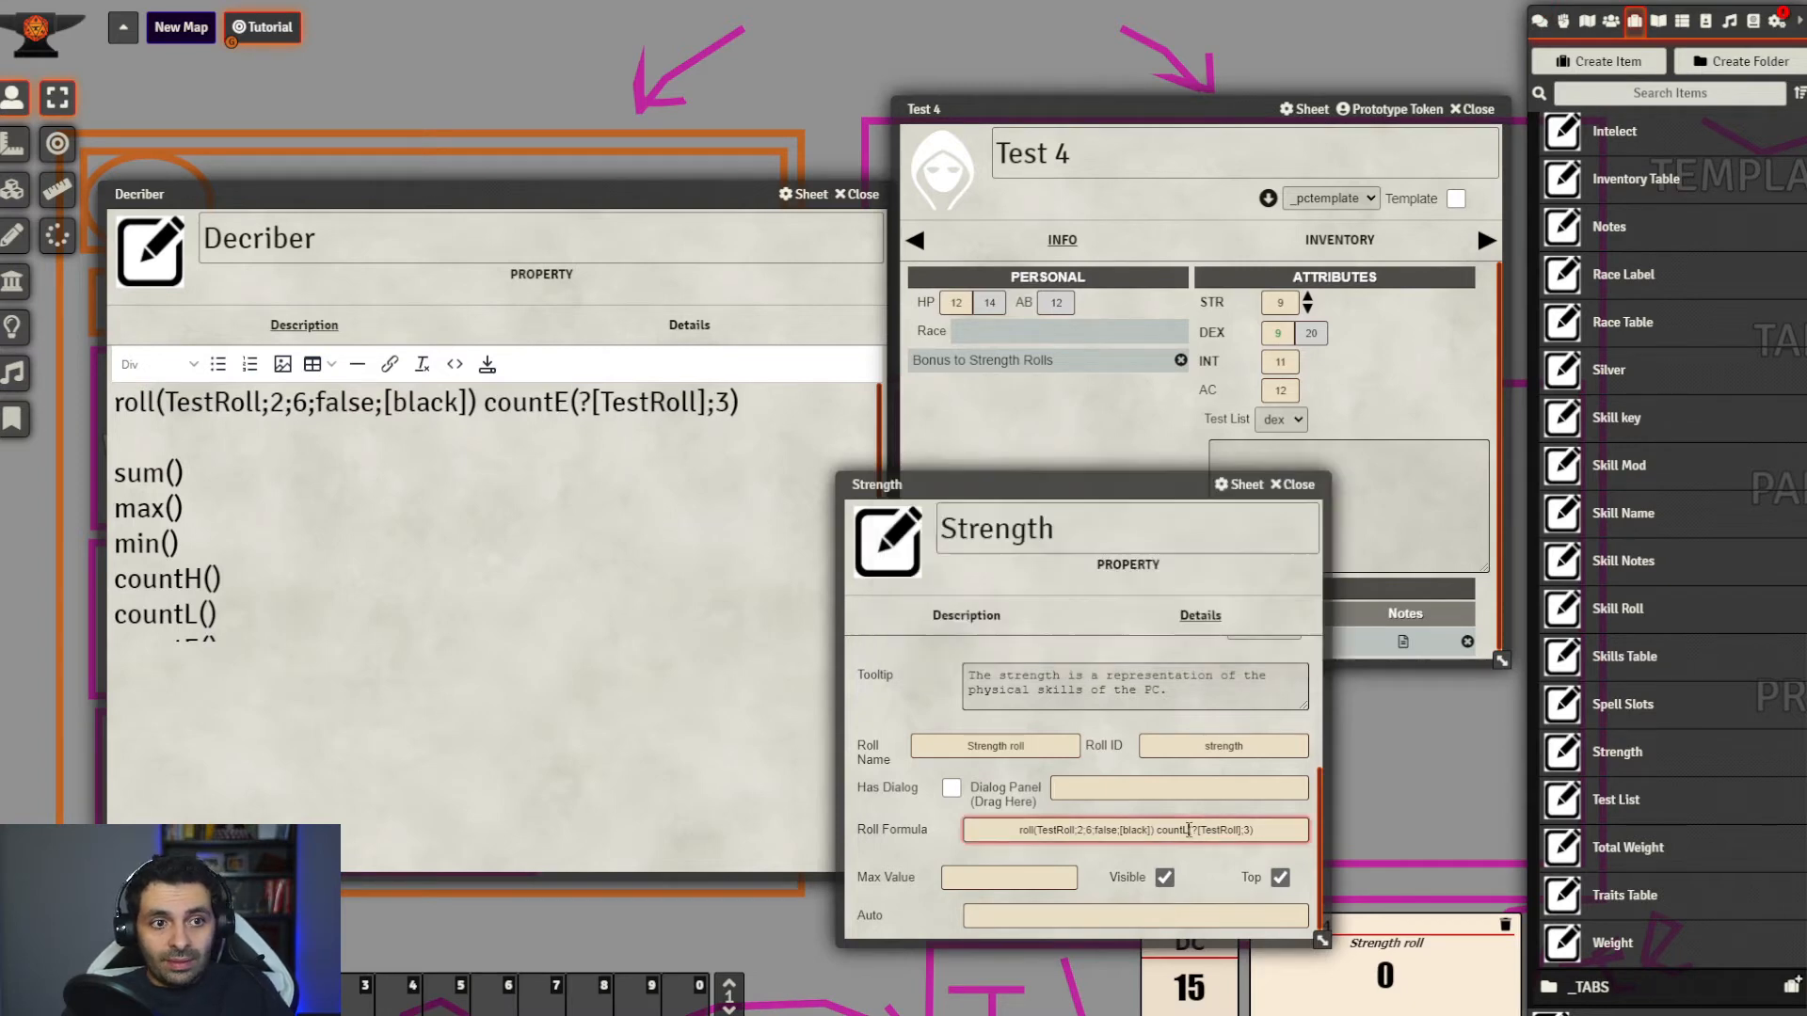
{"action": "type", "text": "E"}
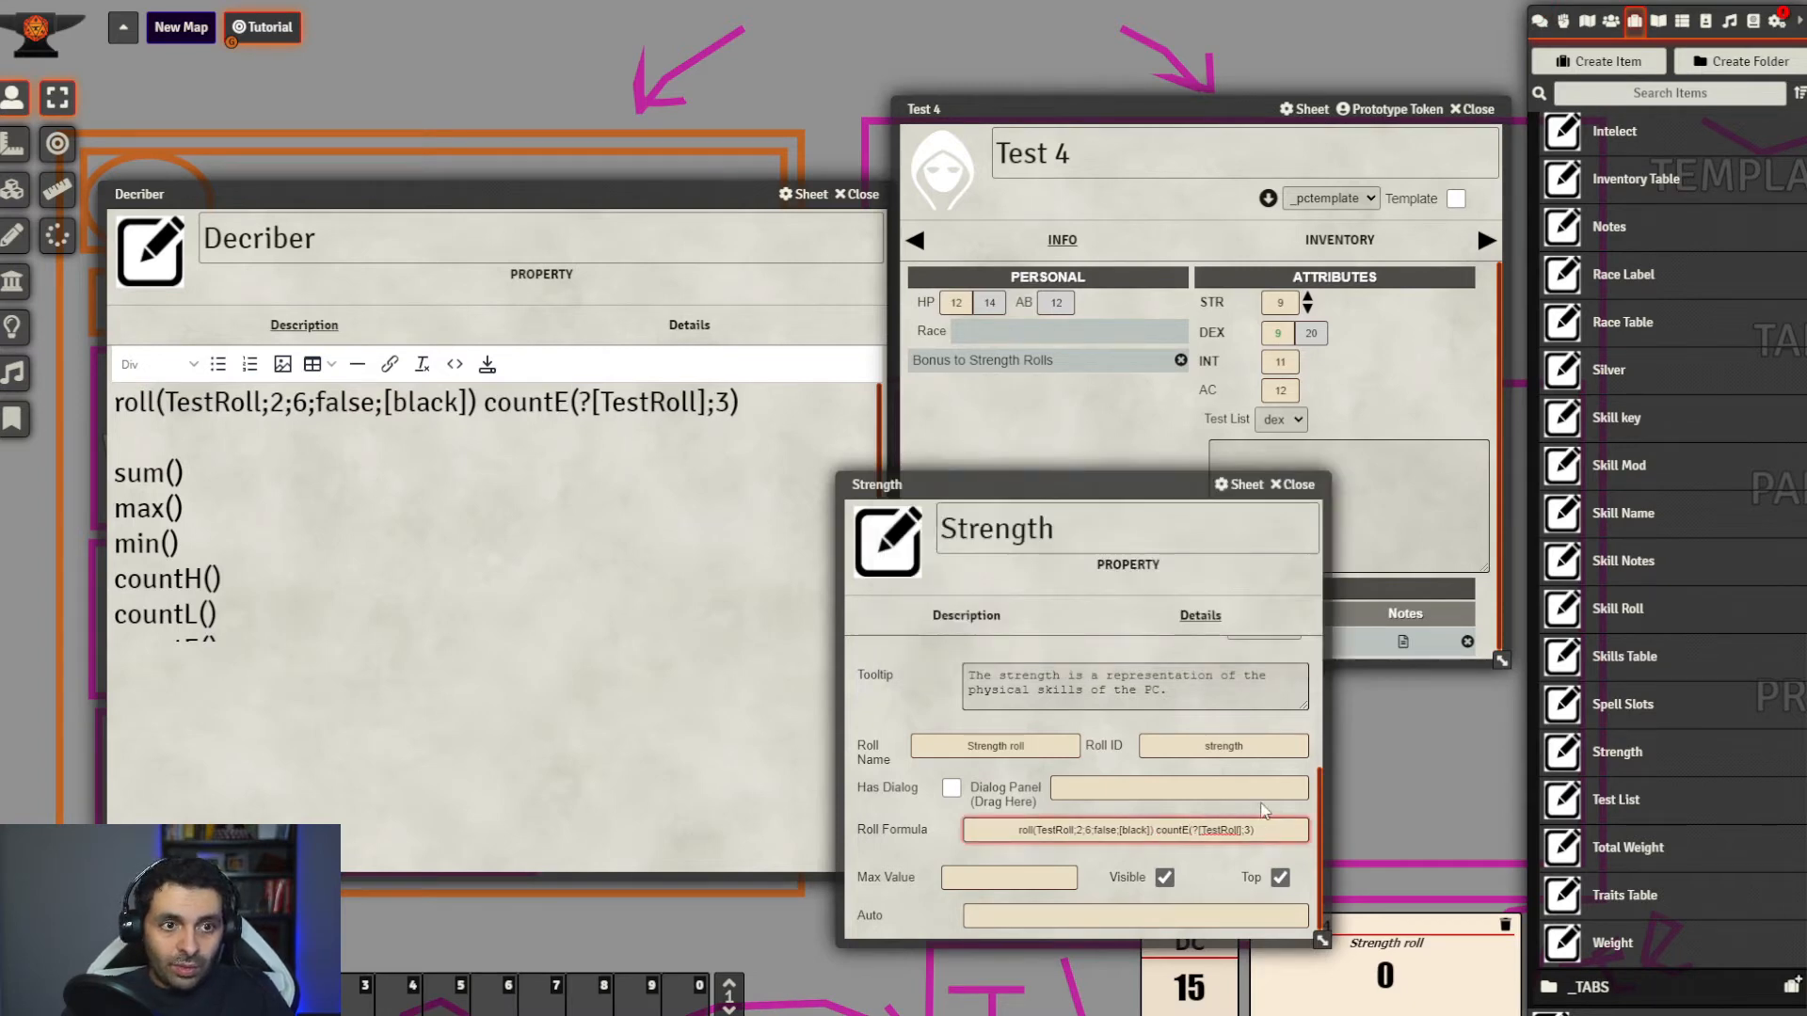
{"action": "left_click", "coordinate": [1261, 813]}
{"action": "left_click", "coordinate": [1215, 309]}
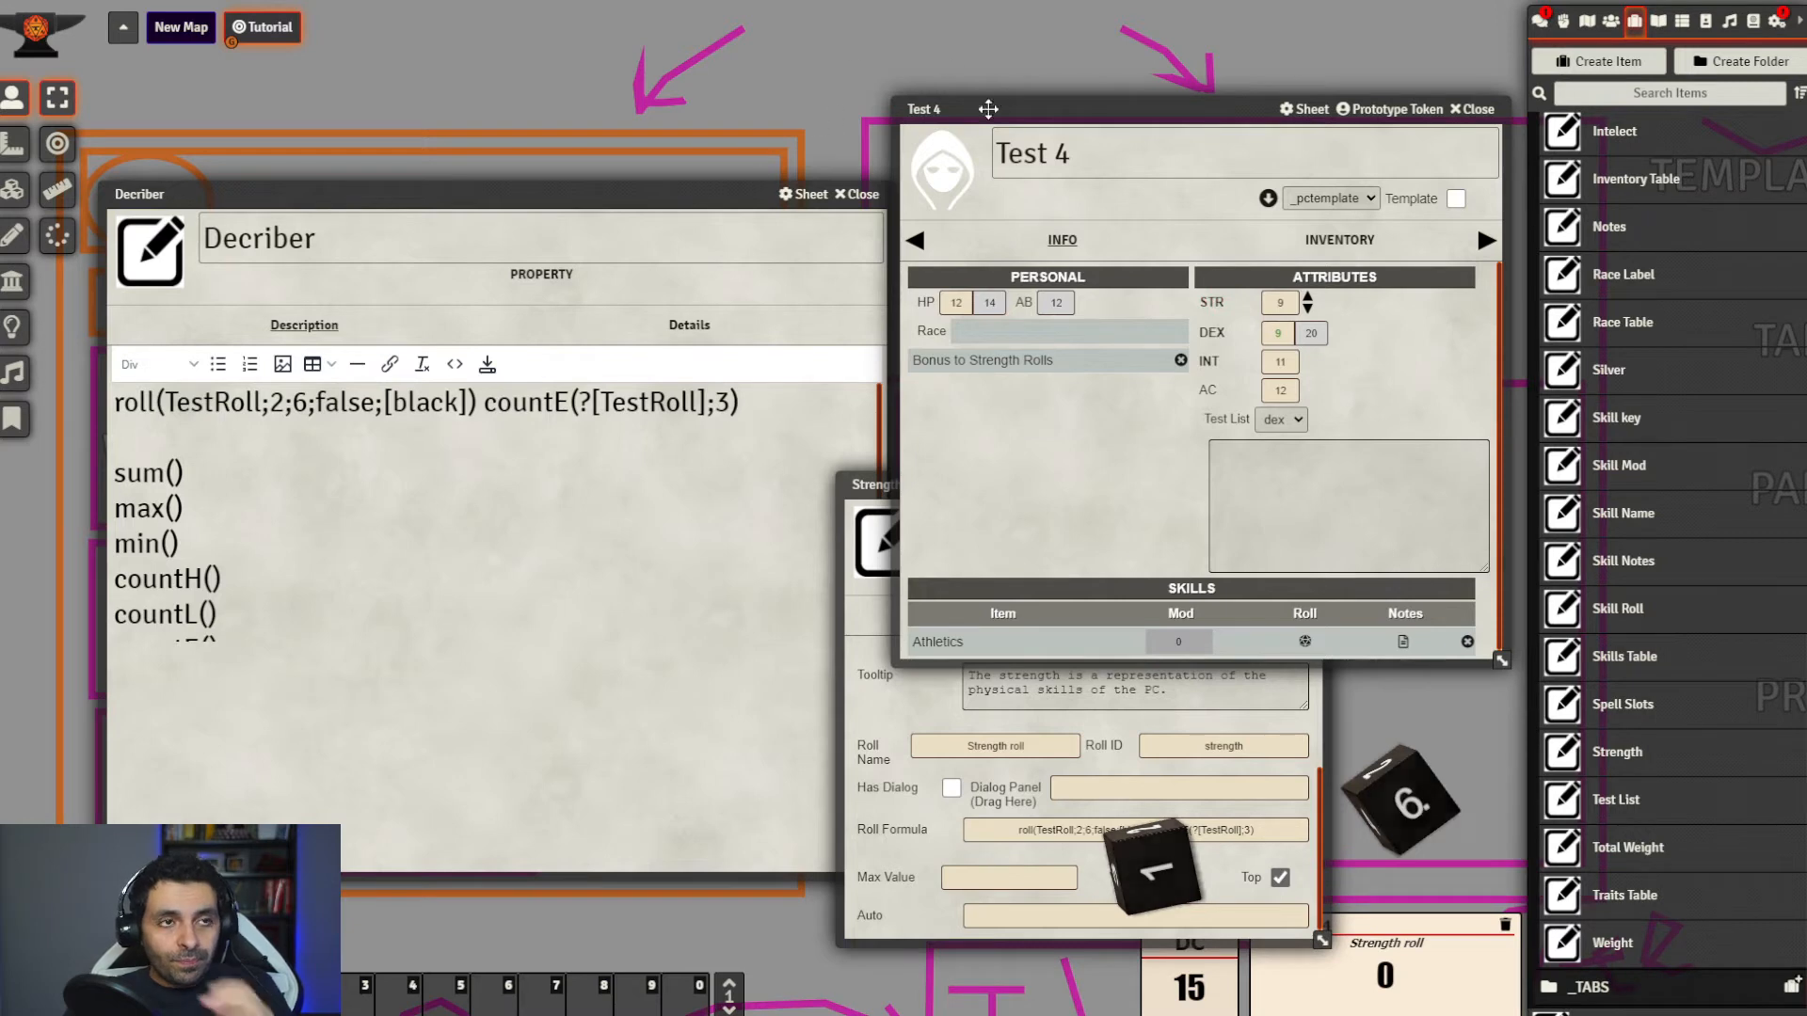
Show the latest Strength roll's details in the chat log and compare them with the roll() part of Decriber's expression
{"action": "left_click_drag", "start_coordinate": [675, 185], "coordinate": [758, 192]}
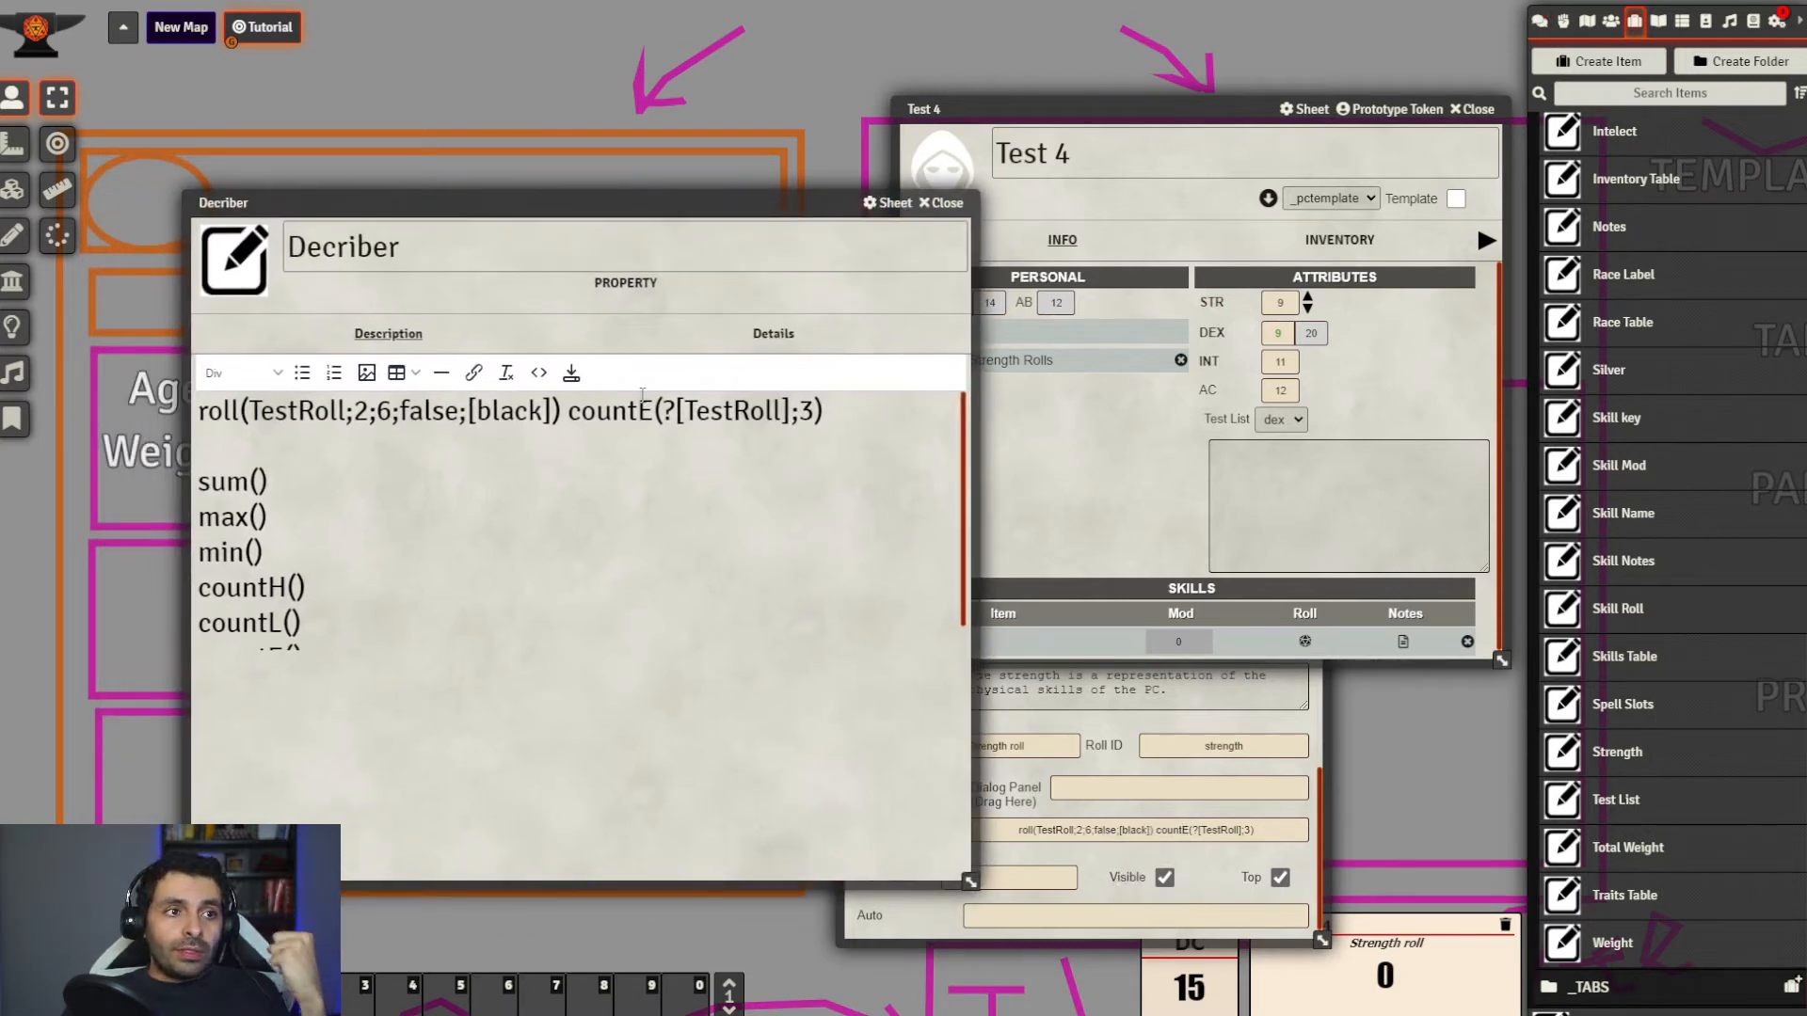
{"action": "left_click_drag", "start_coordinate": [569, 409], "coordinate": [186, 412]}
{"action": "left_click", "coordinate": [449, 408]}
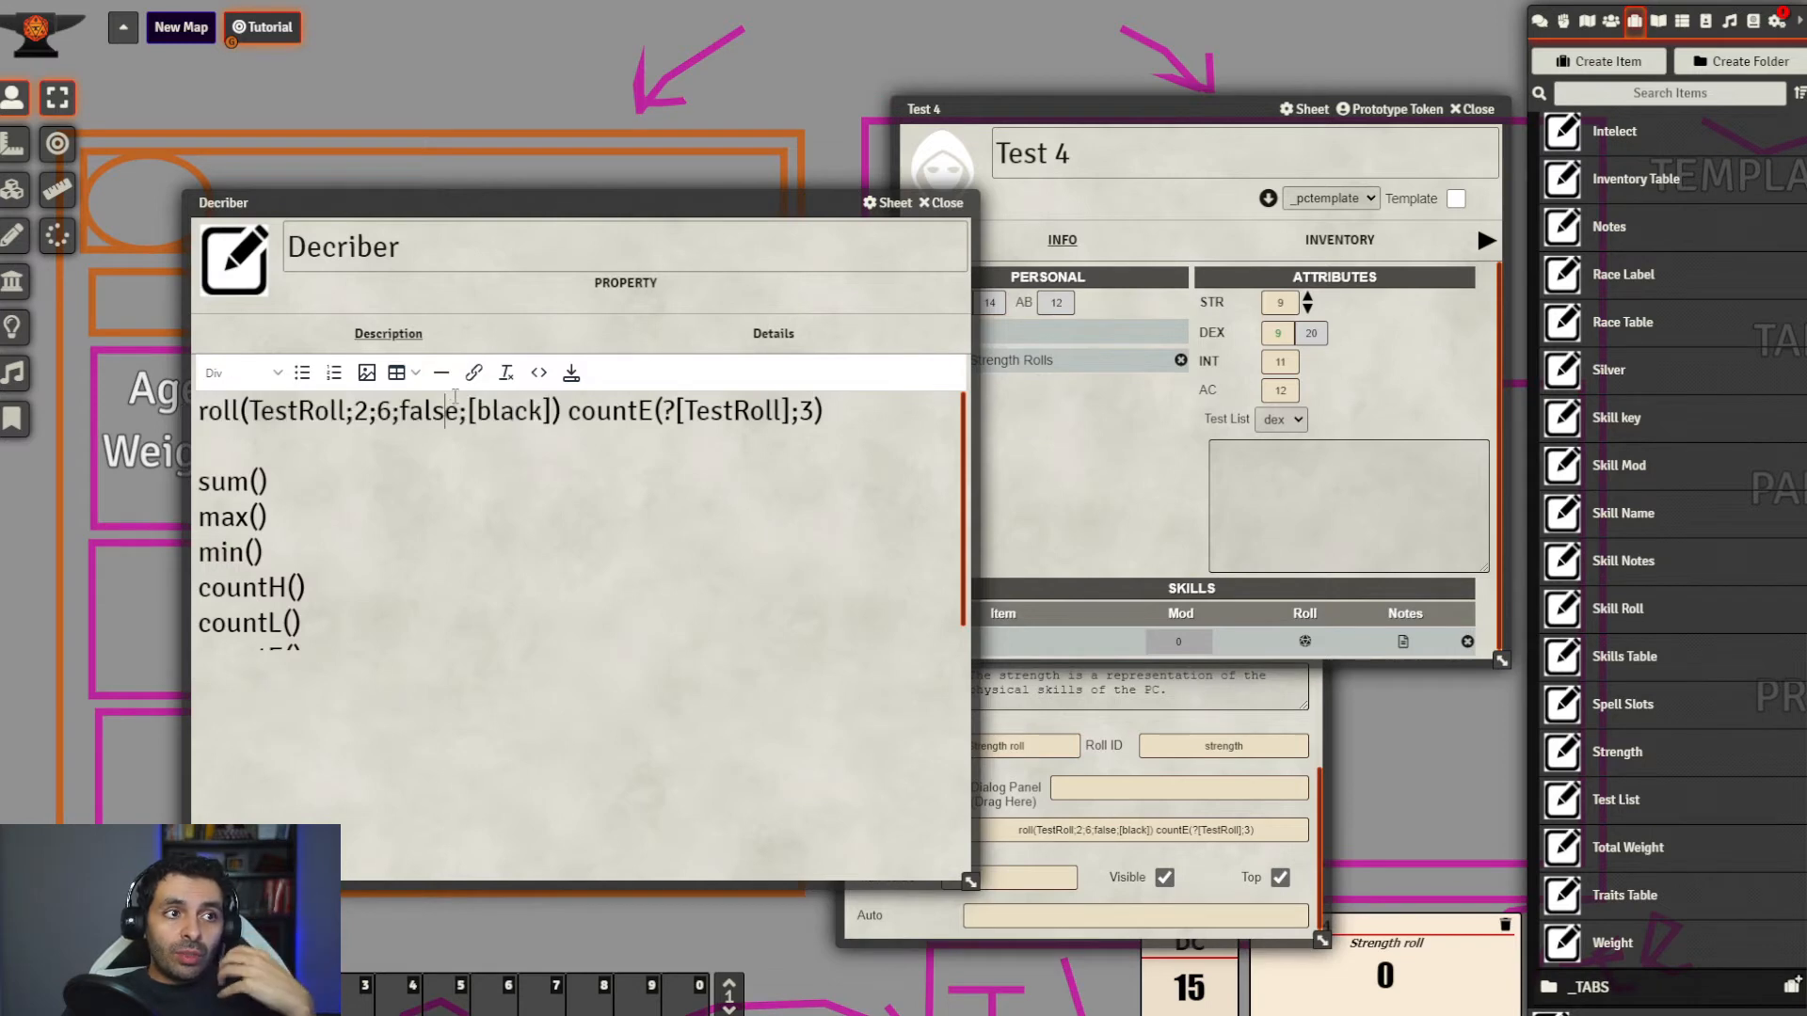
{"action": "left_click", "coordinate": [563, 419]}
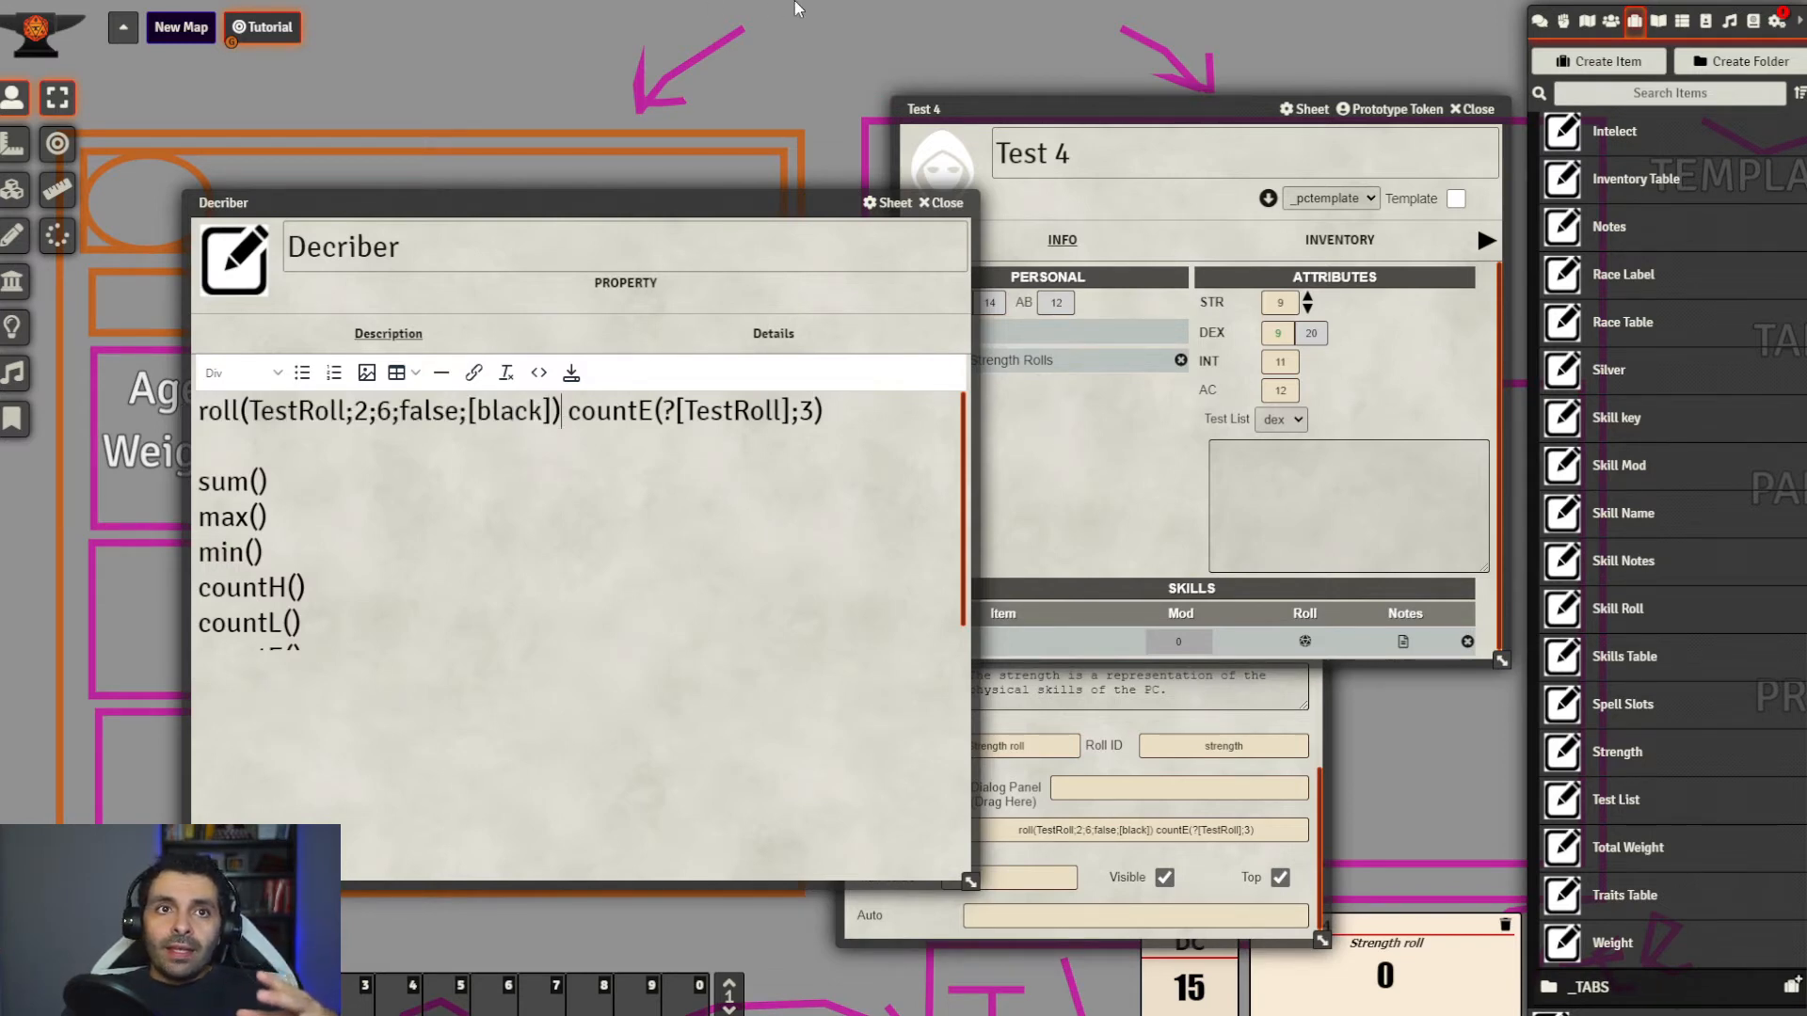
{"action": "left_click", "coordinate": [1540, 21]}
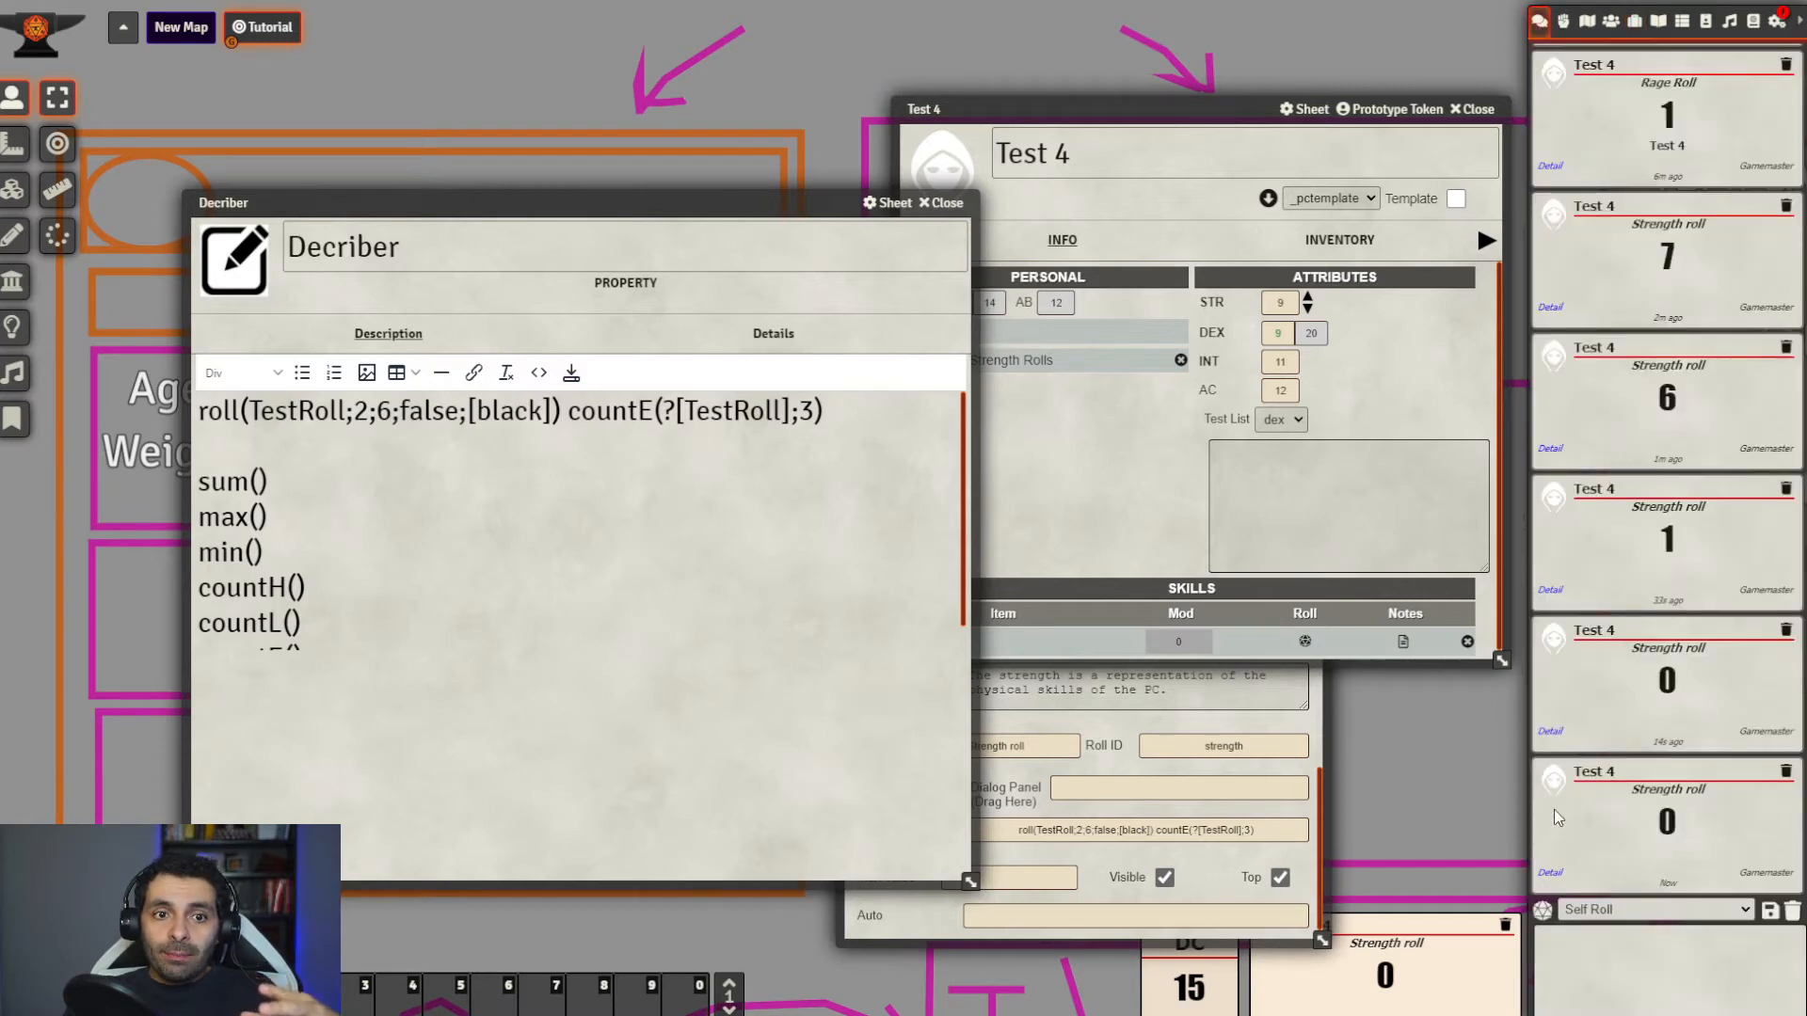
{"action": "left_click", "coordinate": [1550, 874]}
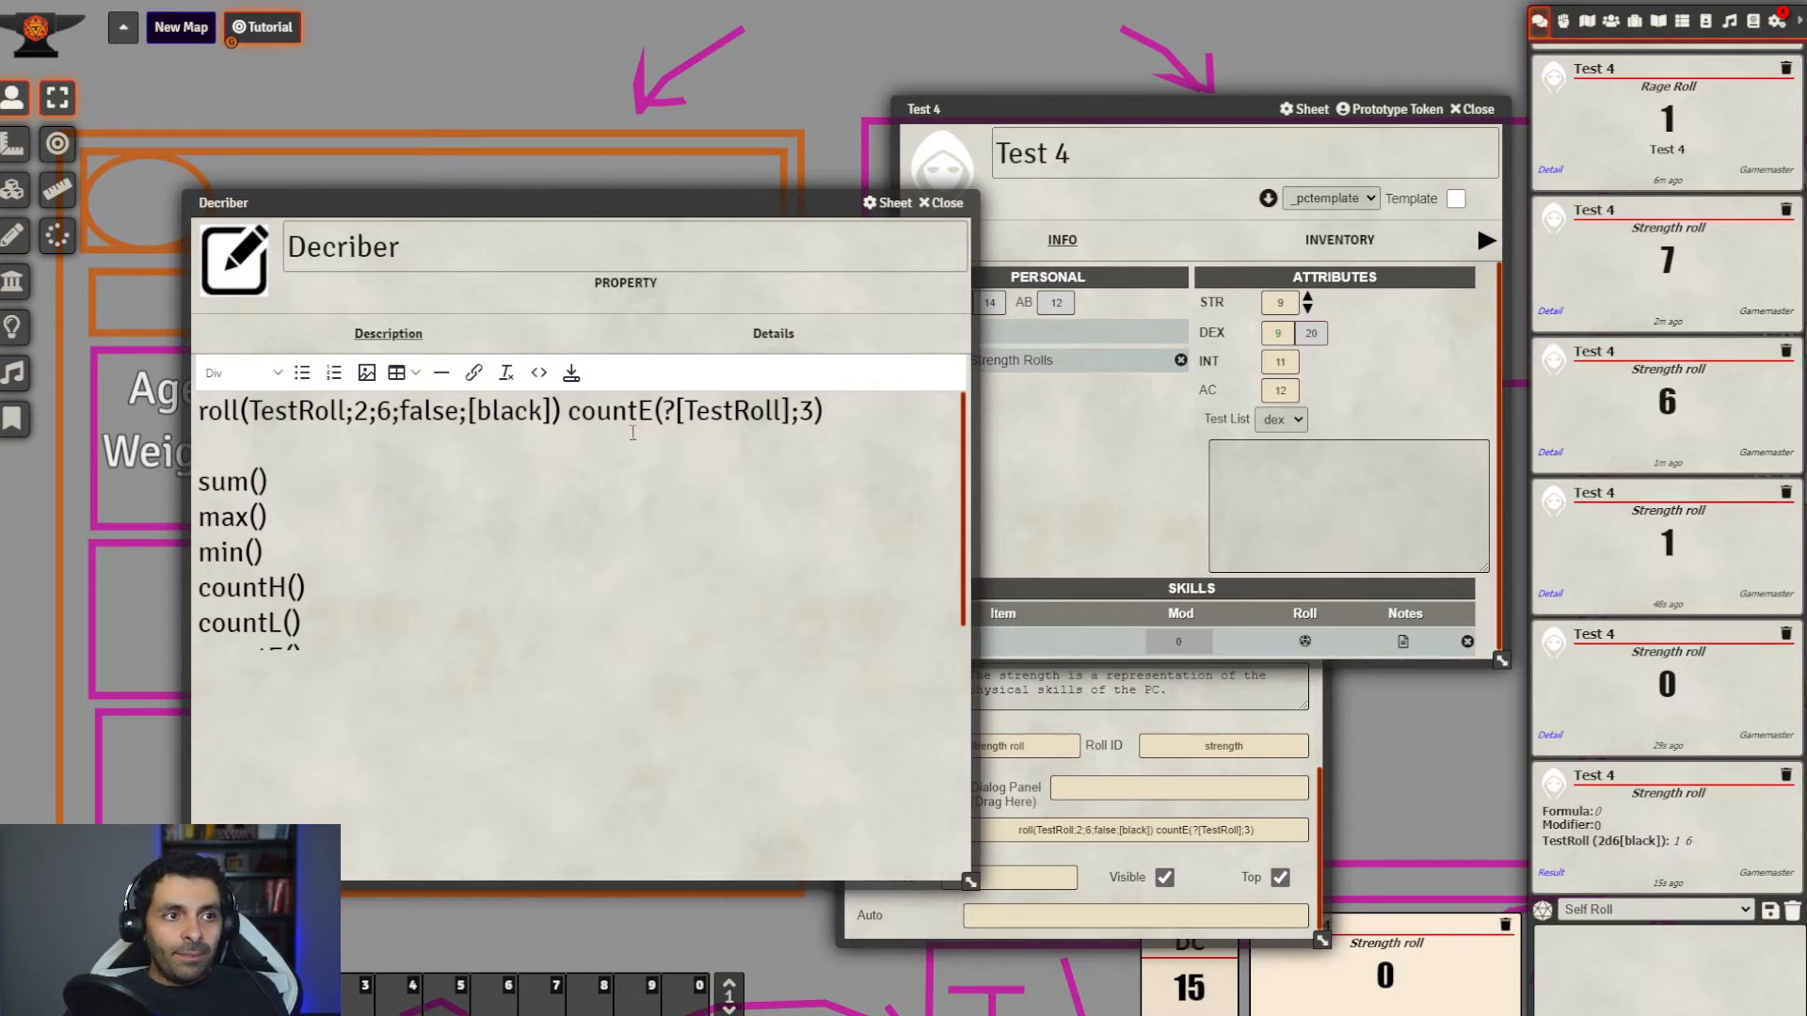
{"action": "left_click_drag", "start_coordinate": [564, 410], "coordinate": [179, 423]}
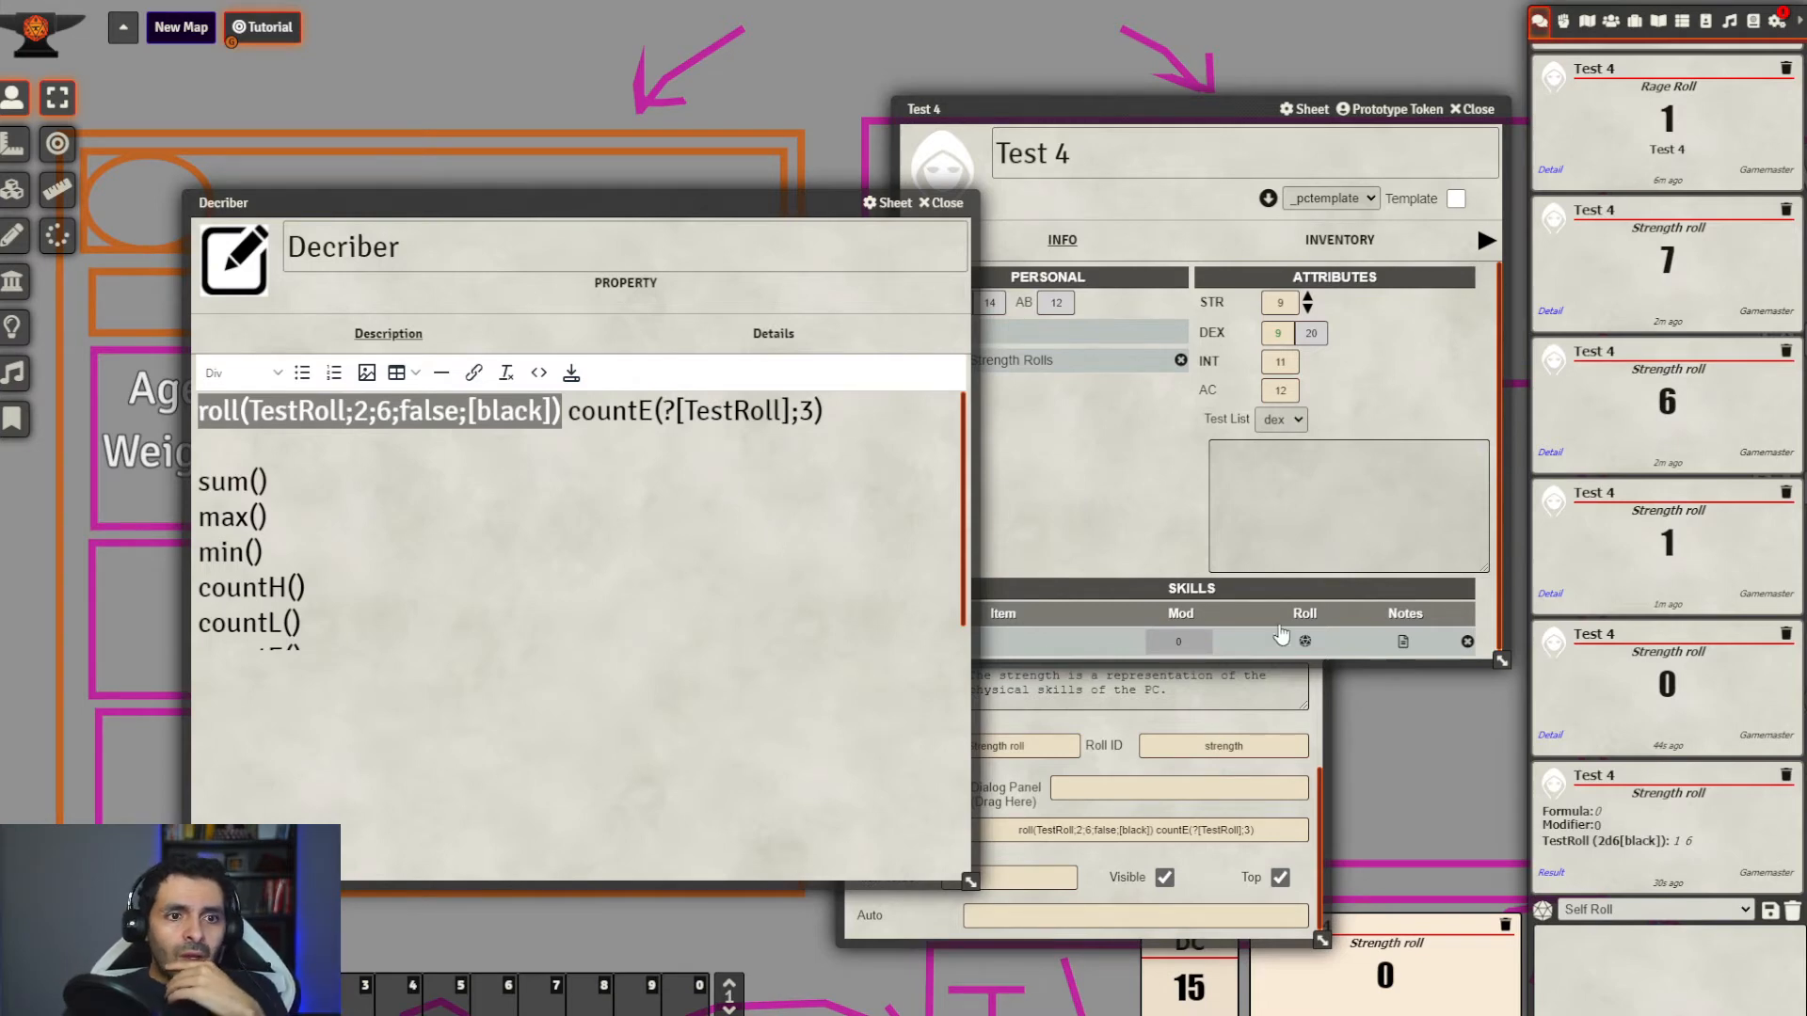
{"action": "left_click_drag", "start_coordinate": [777, 205], "coordinate": [671, 219]}
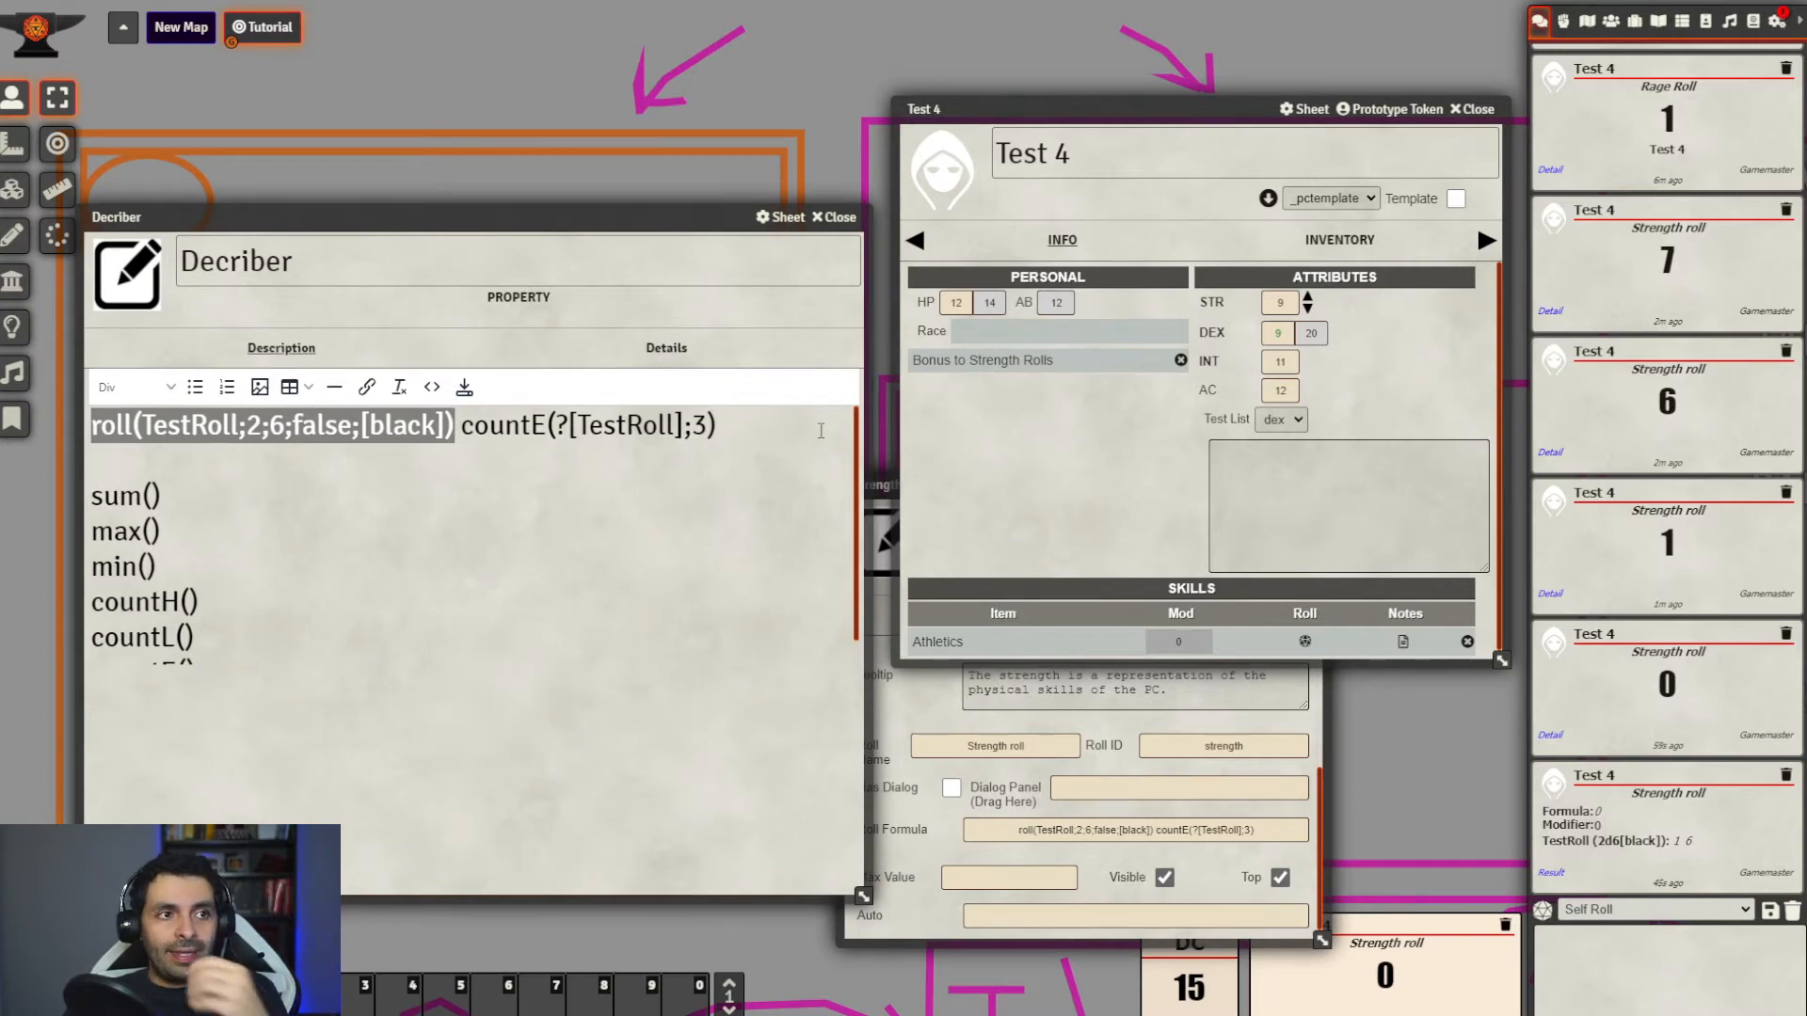
Copy countE(?[TestRoll];3) from Decriber's roll expression and replace it there with 1d6
{"action": "left_click", "coordinate": [468, 432]}
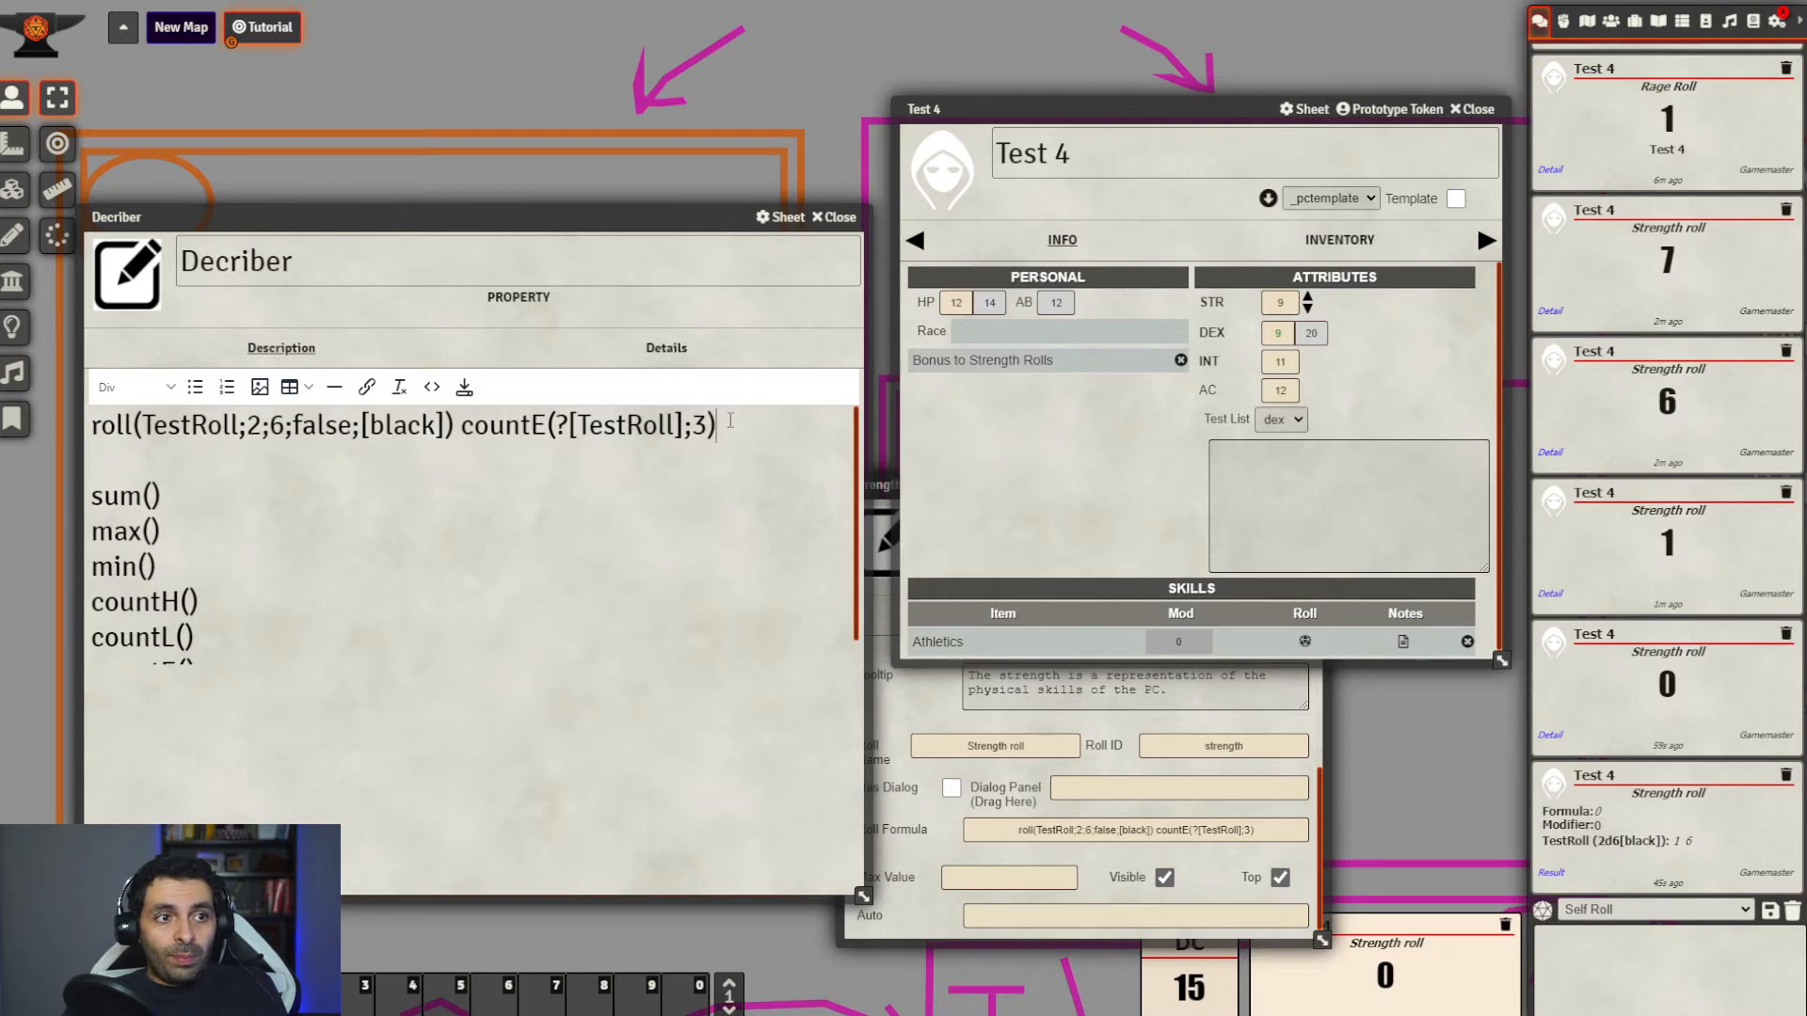
{"action": "left_click_drag", "start_coordinate": [731, 421], "coordinate": [463, 442]}
{"action": "key", "text": "ctrl+c"}
{"action": "key", "text": "BackSpace"}
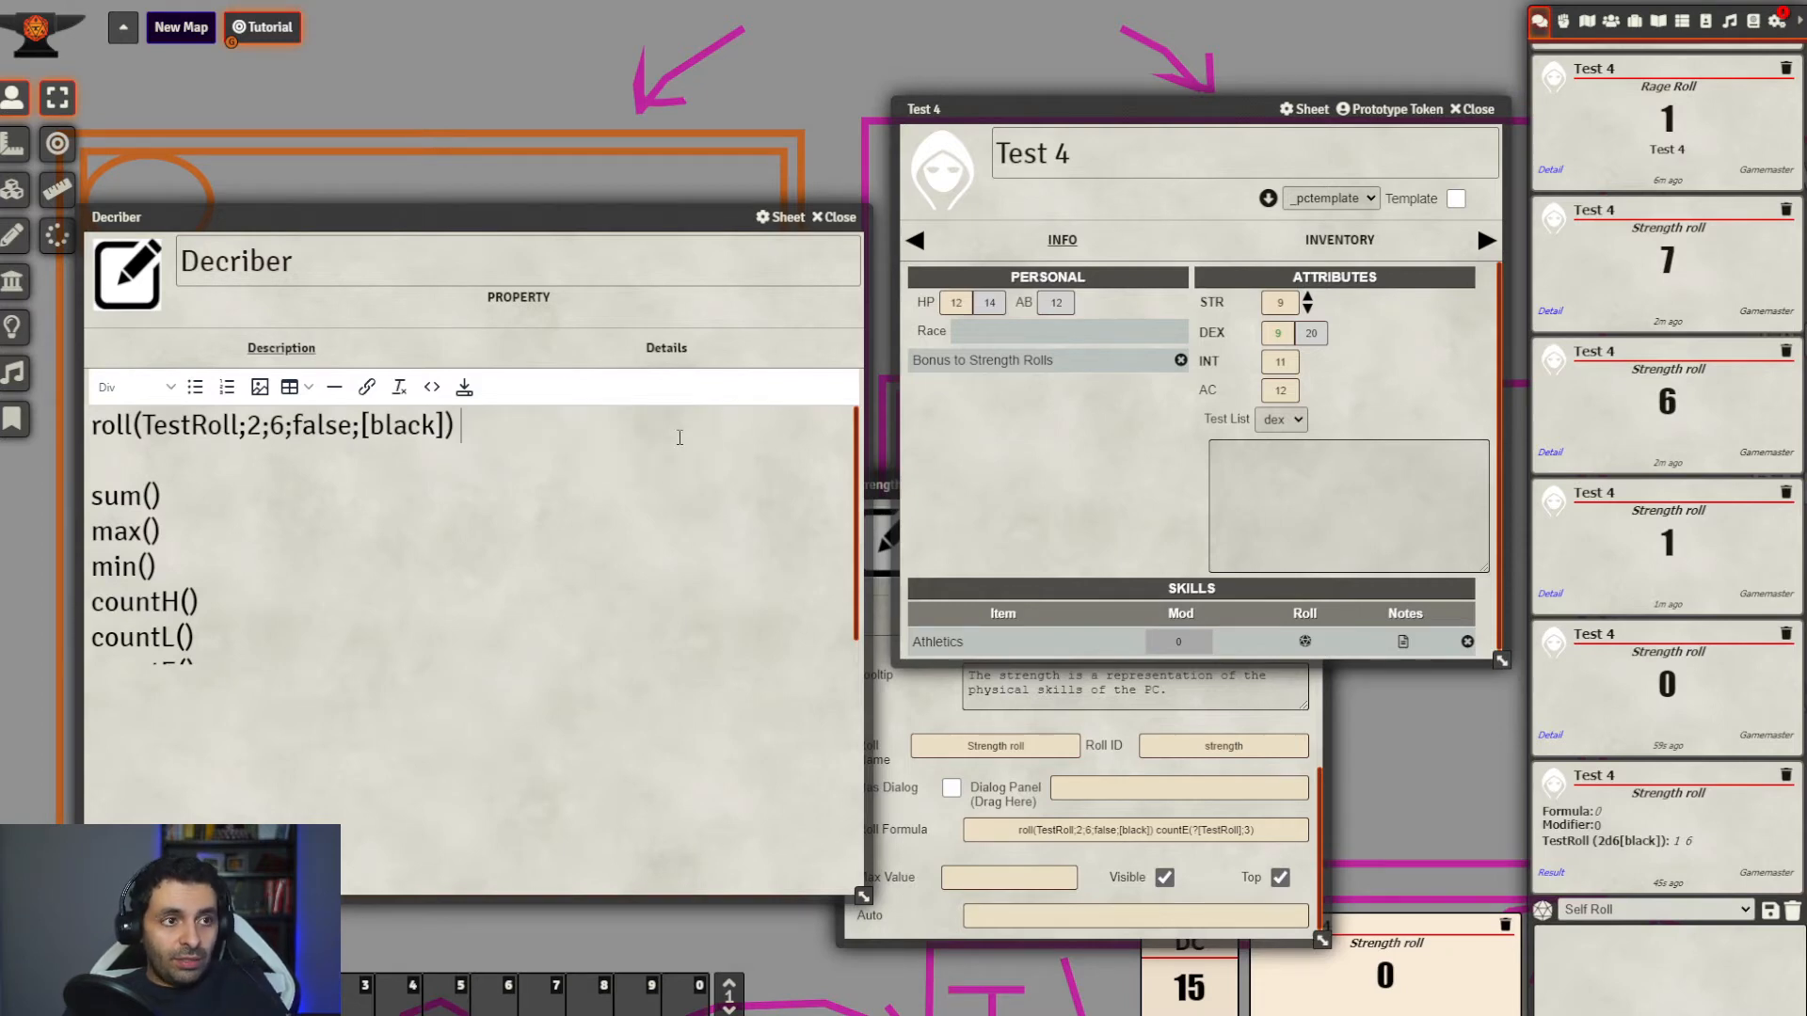
{"action": "type", "text": "1d6"}
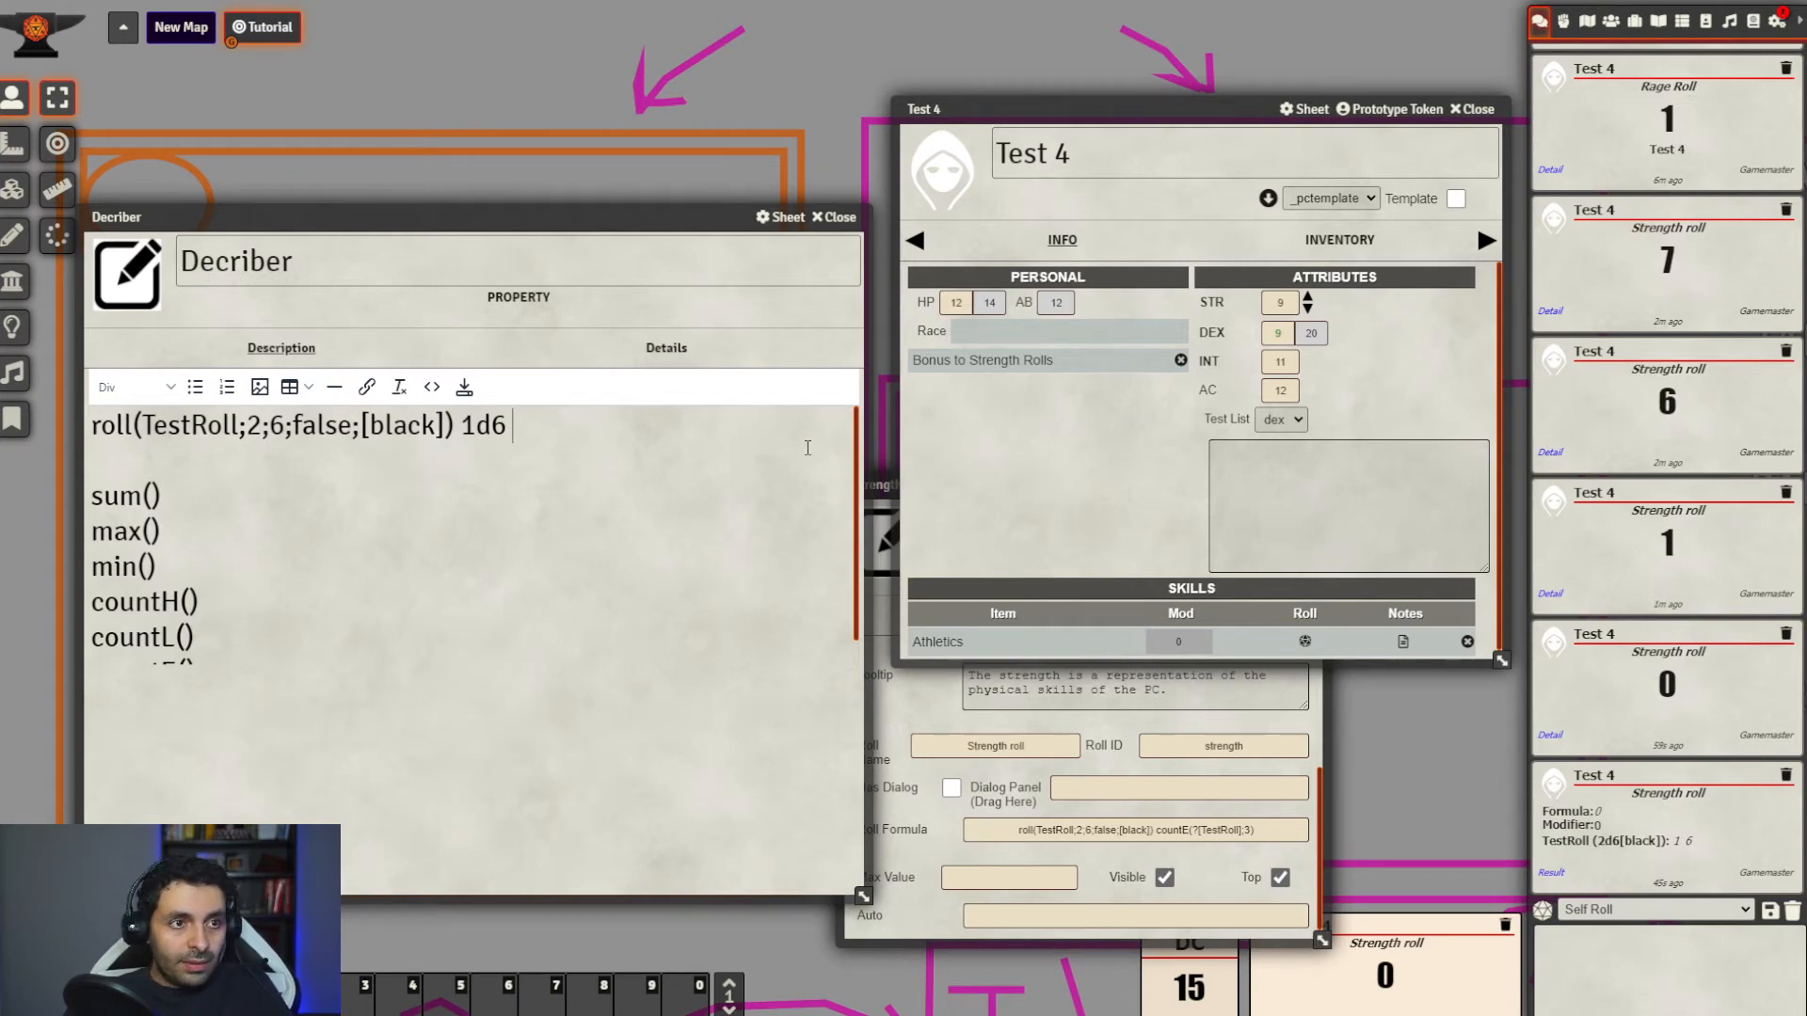
Append the condition &&total;0:countE(?[TestRoll];3)&& after 1d6 in Decriber's roll expression
{"action": "type", "text": " &&&&"}
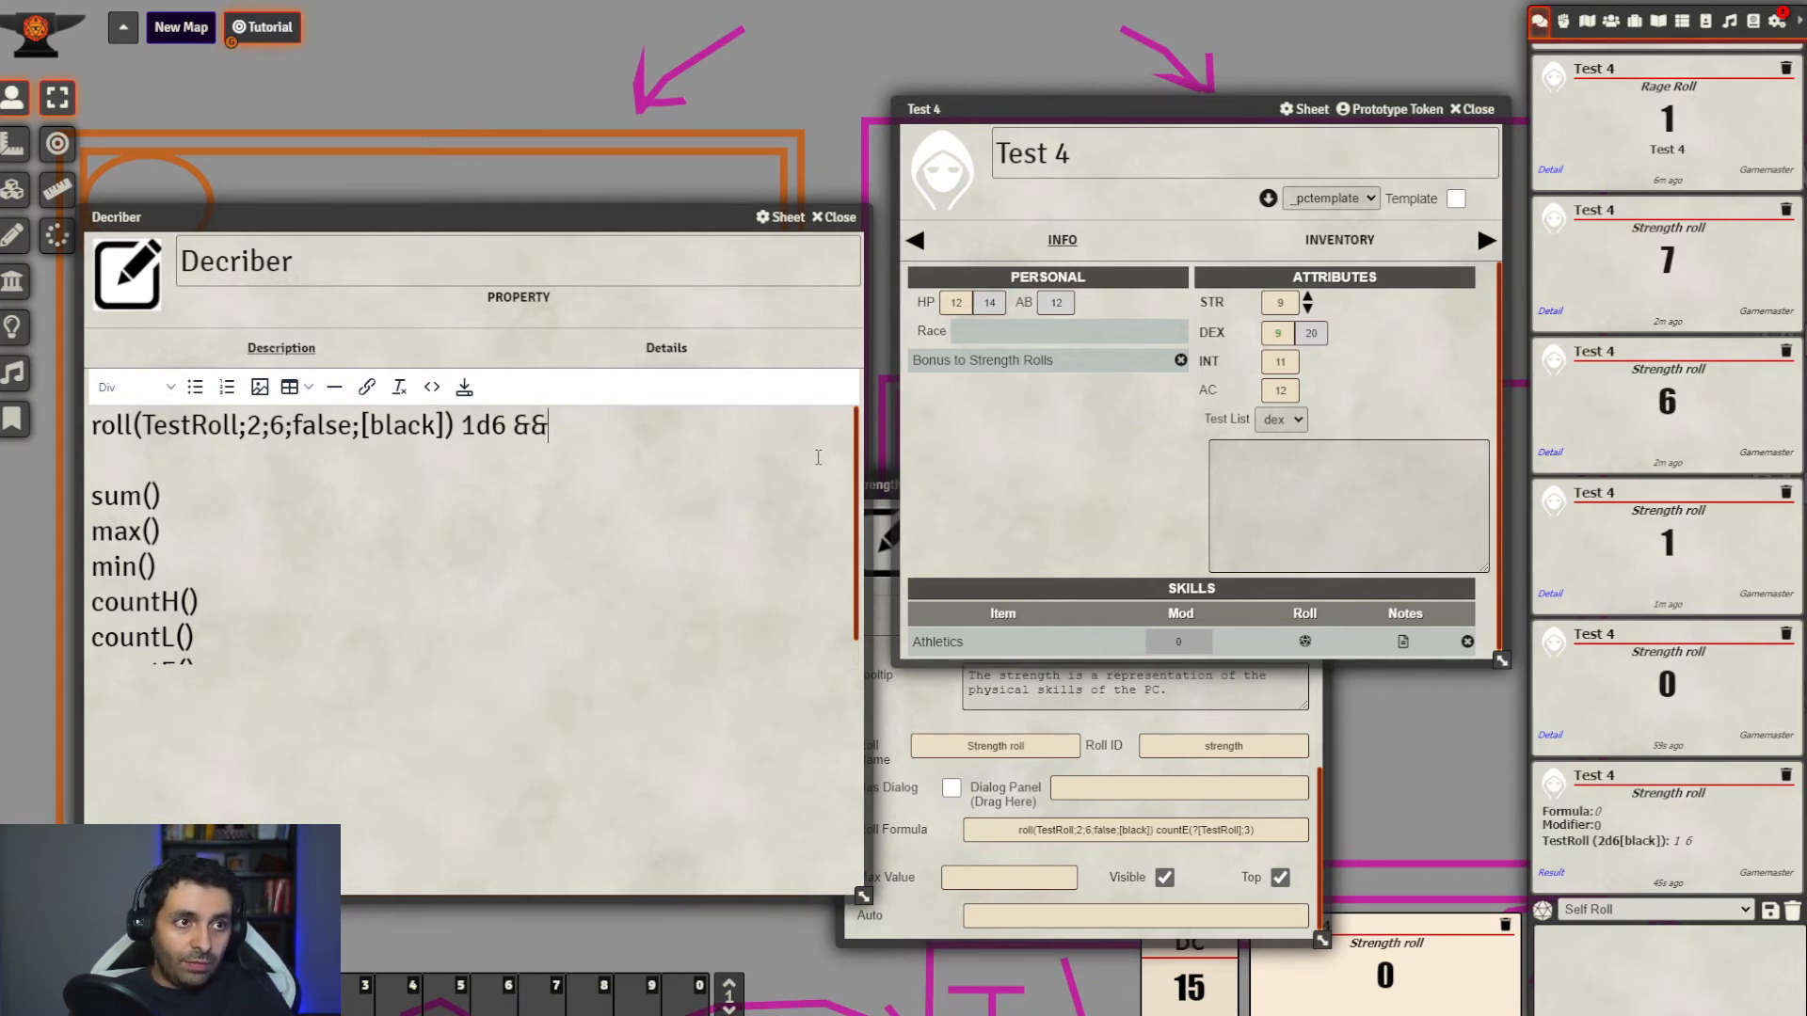
{"action": "key", "text": "Left"}
{"action": "key", "text": "Left"}
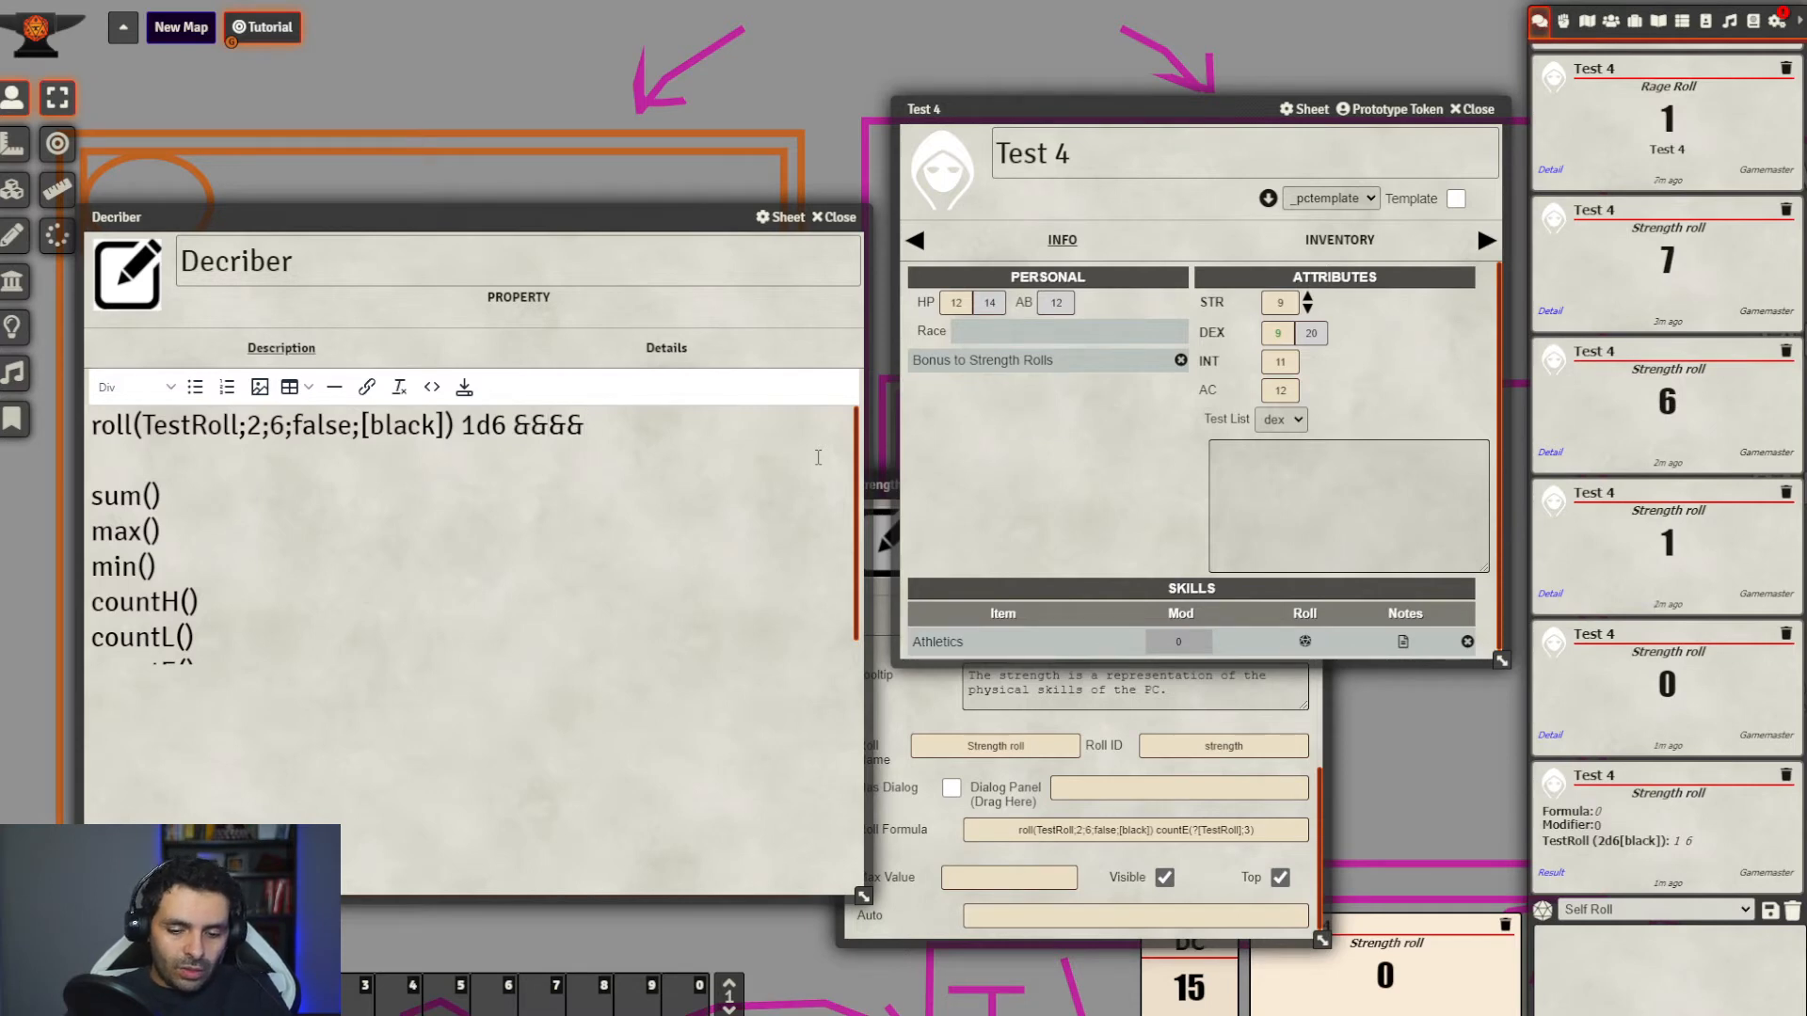
{"action": "type", "text": "total;"}
{"action": "type", "text": "0:"}
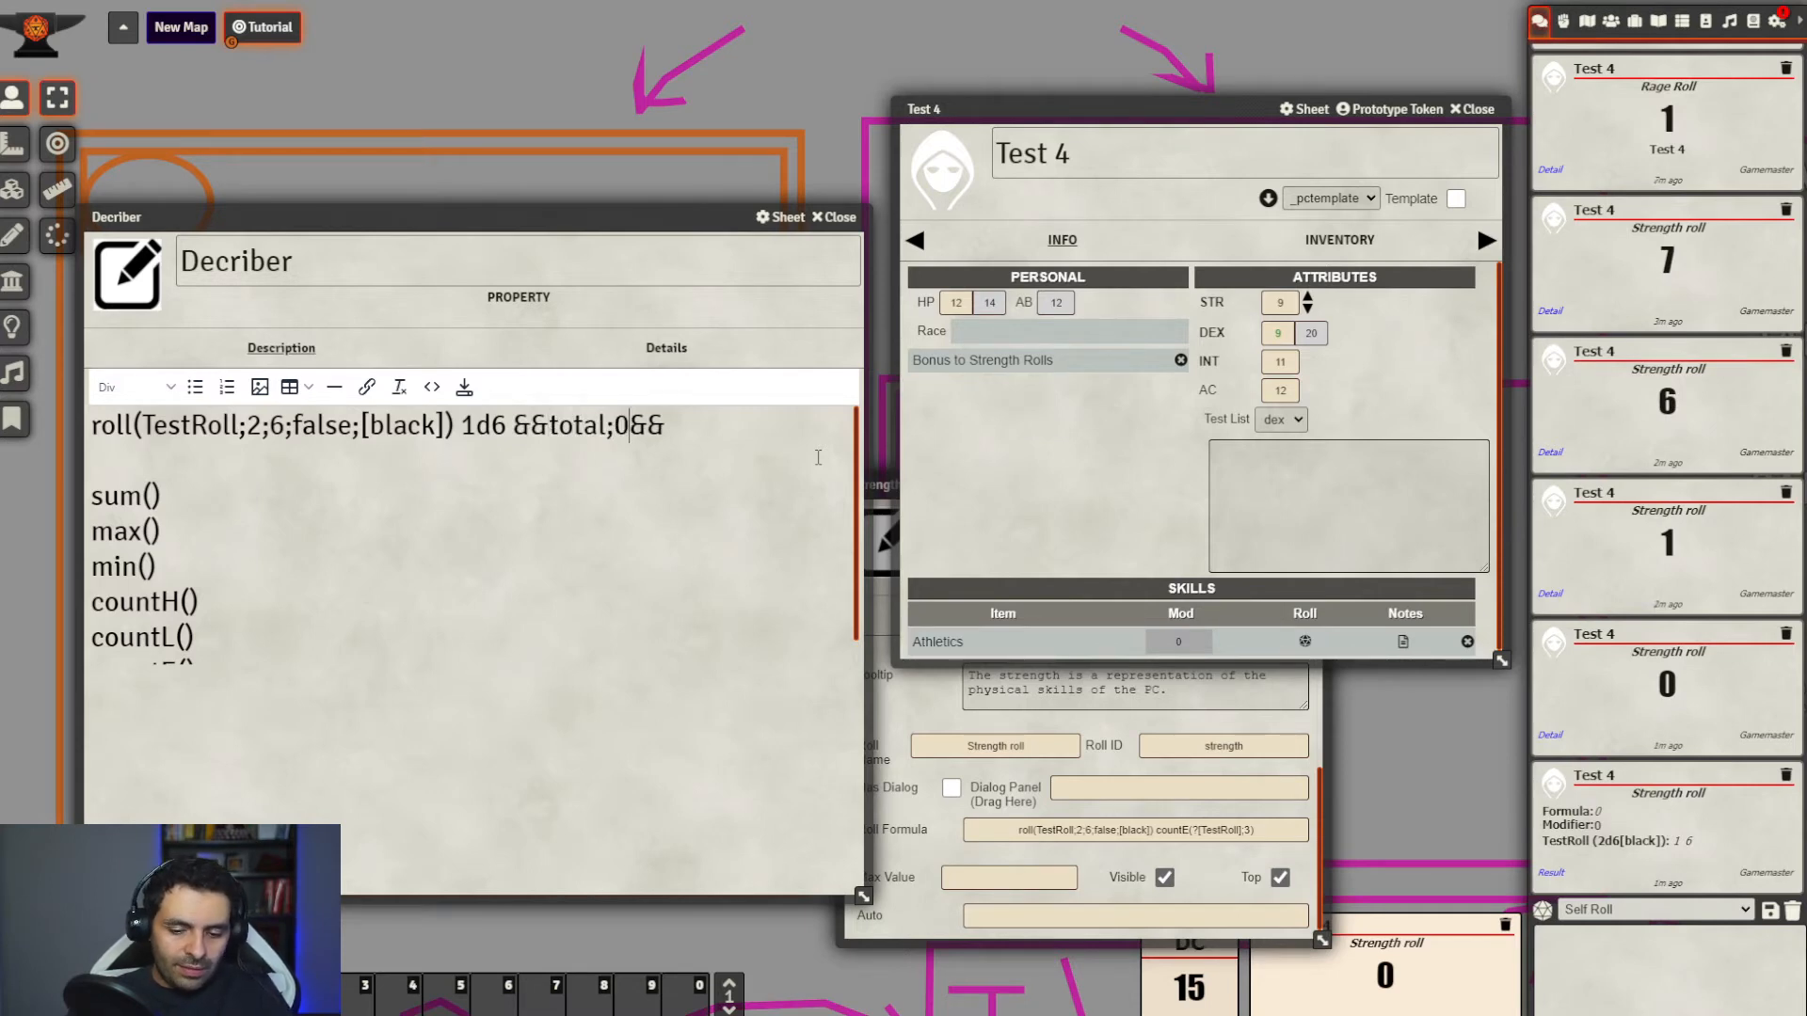
{"action": "key", "text": "ctrl+v"}
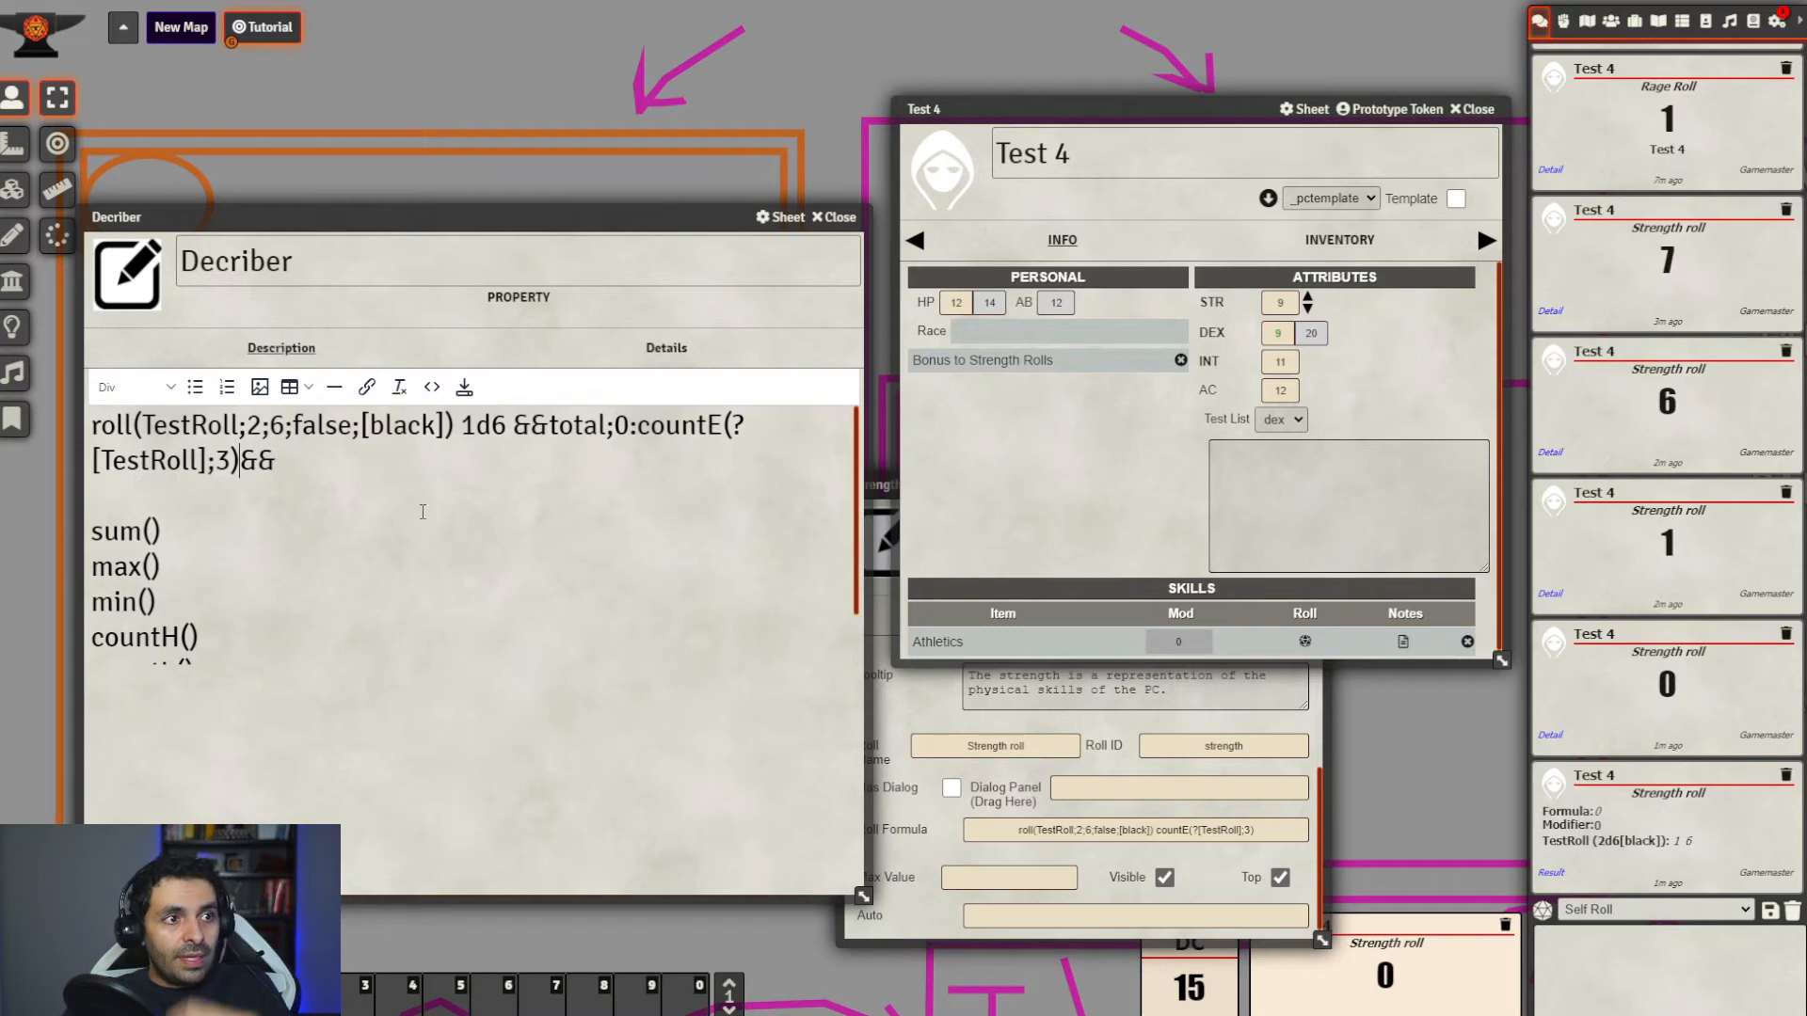
{"action": "left_click", "coordinate": [406, 465]}
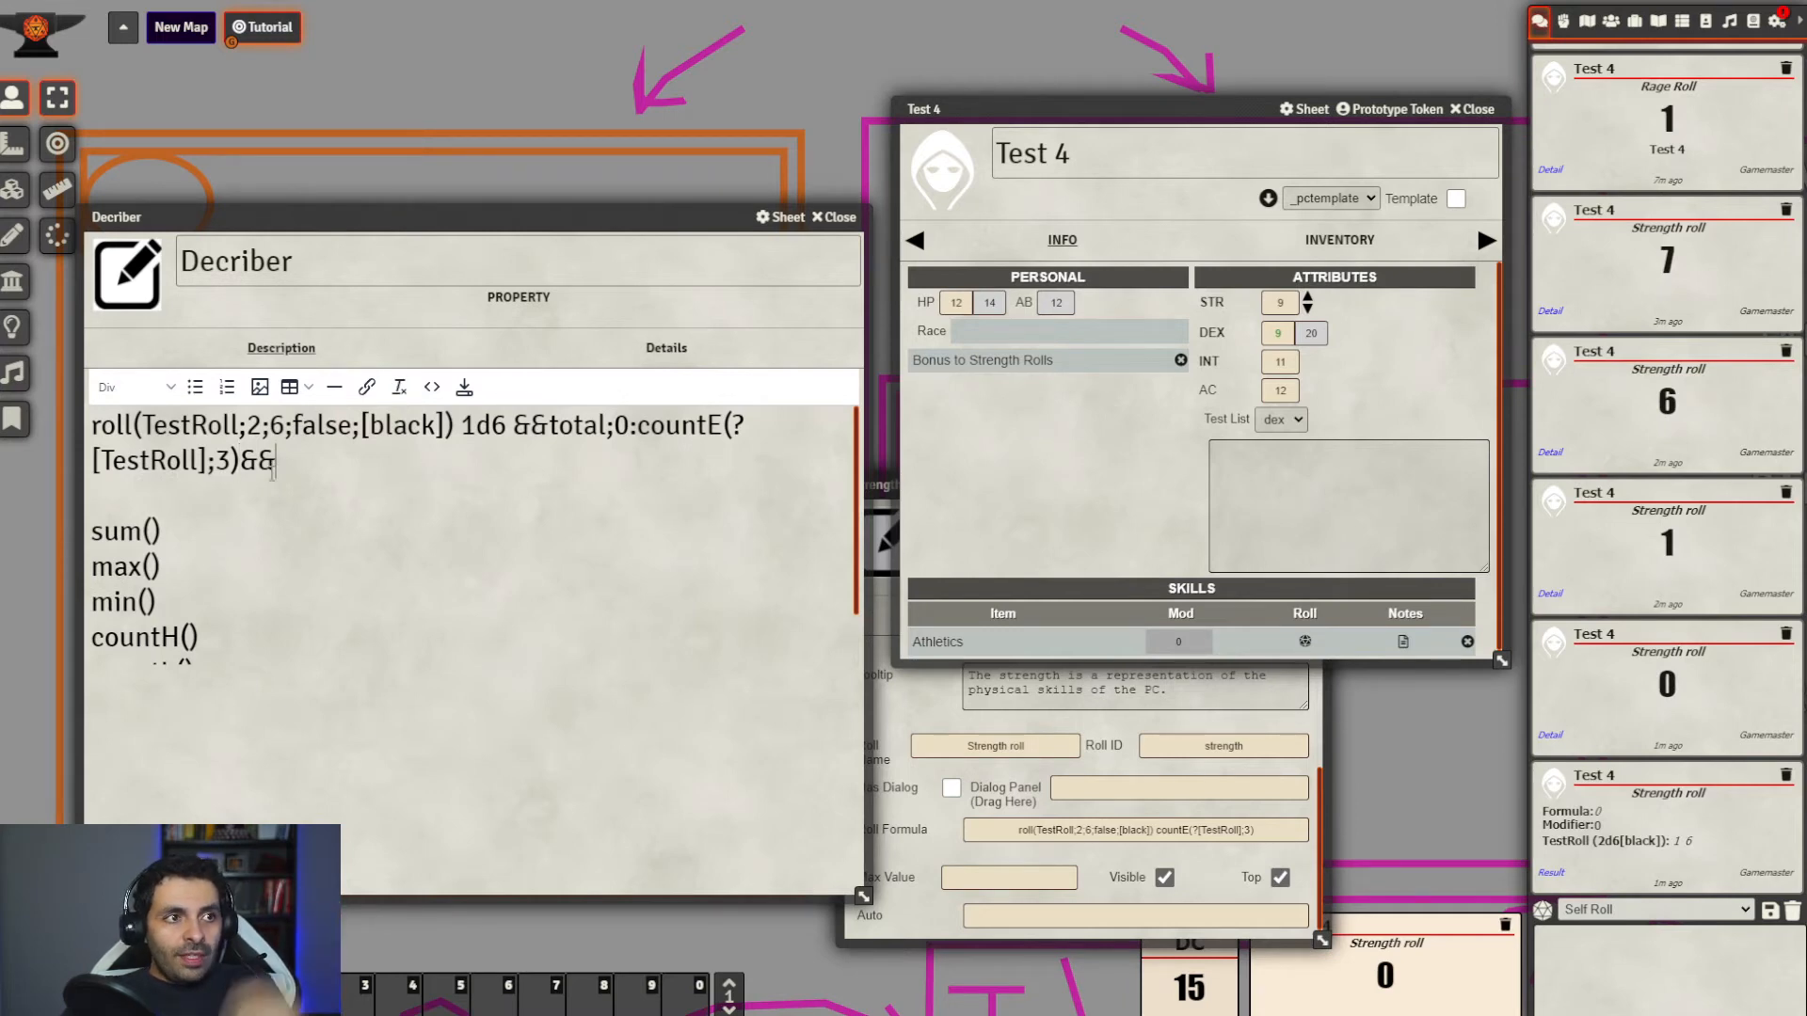
Copy Decriber's complete conditional roll expression over Strength's roll formula and roll STR on the Test 4 actor
{"action": "triple_click", "coordinate": [739, 473]}
{"action": "key", "text": "ctrl+c"}
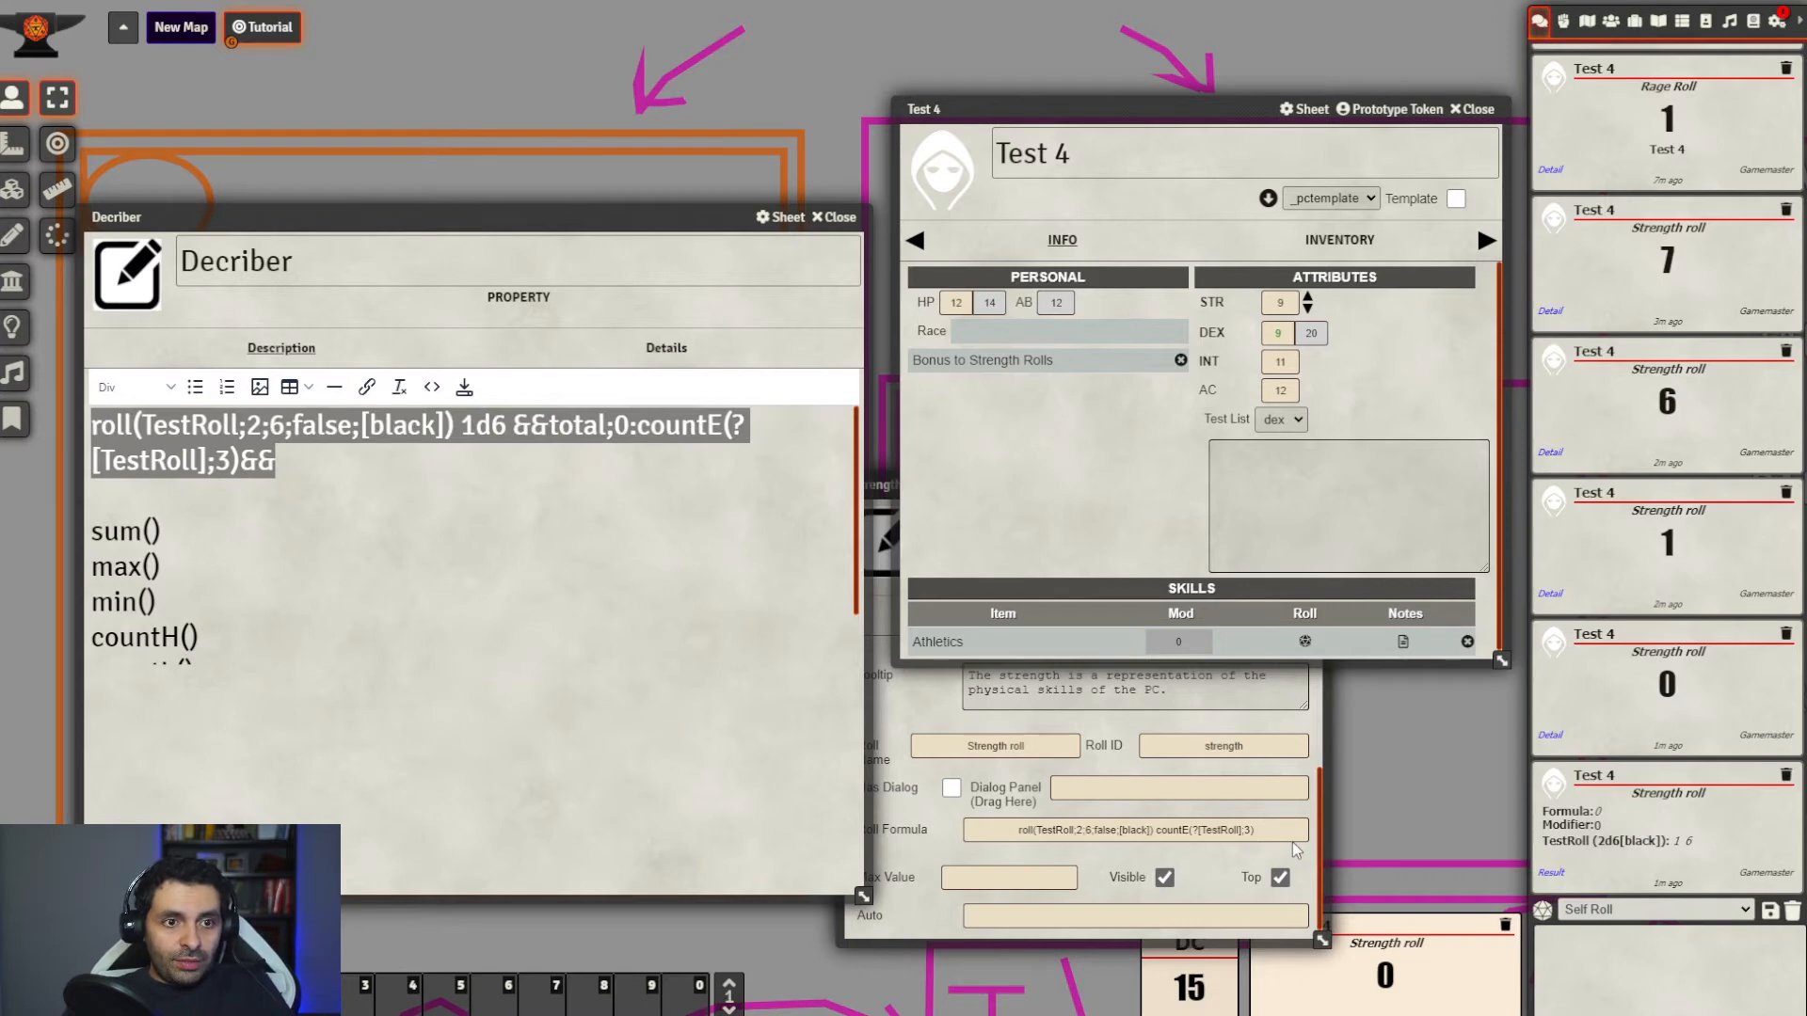
{"action": "triple_click", "coordinate": [1130, 830]}
{"action": "key", "text": "ctrl+v"}
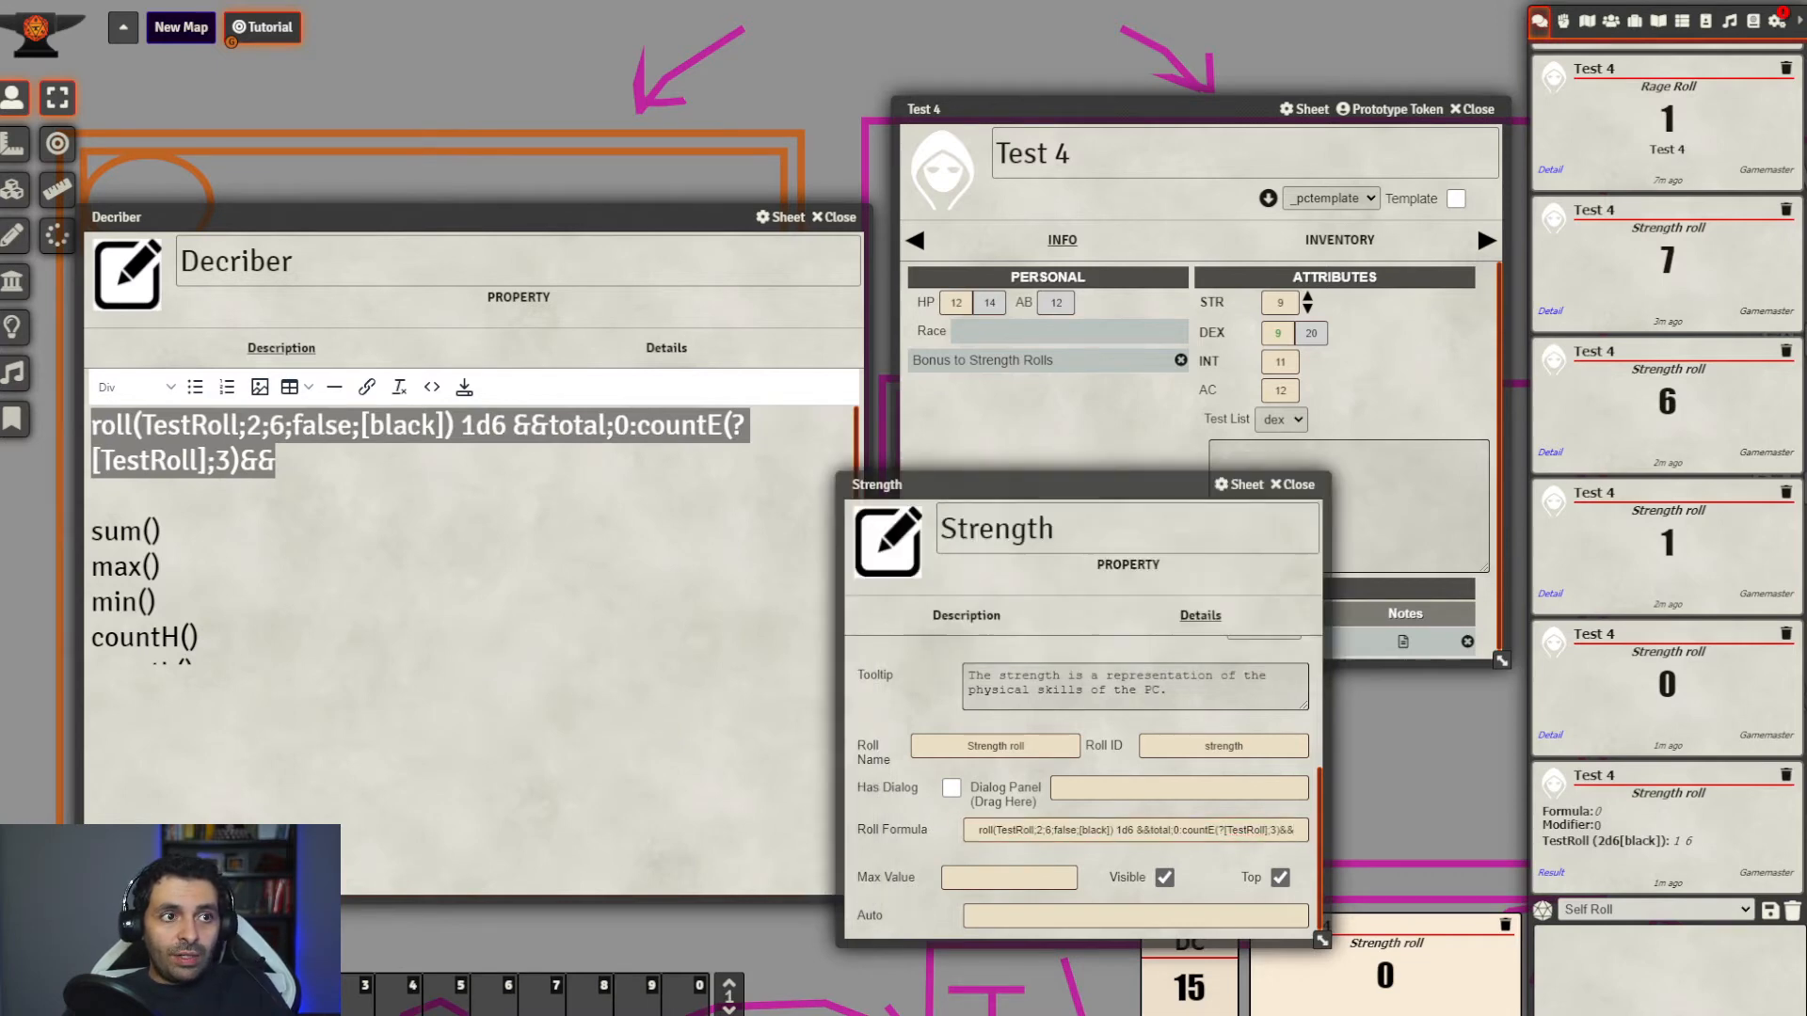
{"action": "left_click", "coordinate": [506, 430]}
{"action": "left_click_drag", "start_coordinate": [507, 430], "coordinate": [470, 426]}
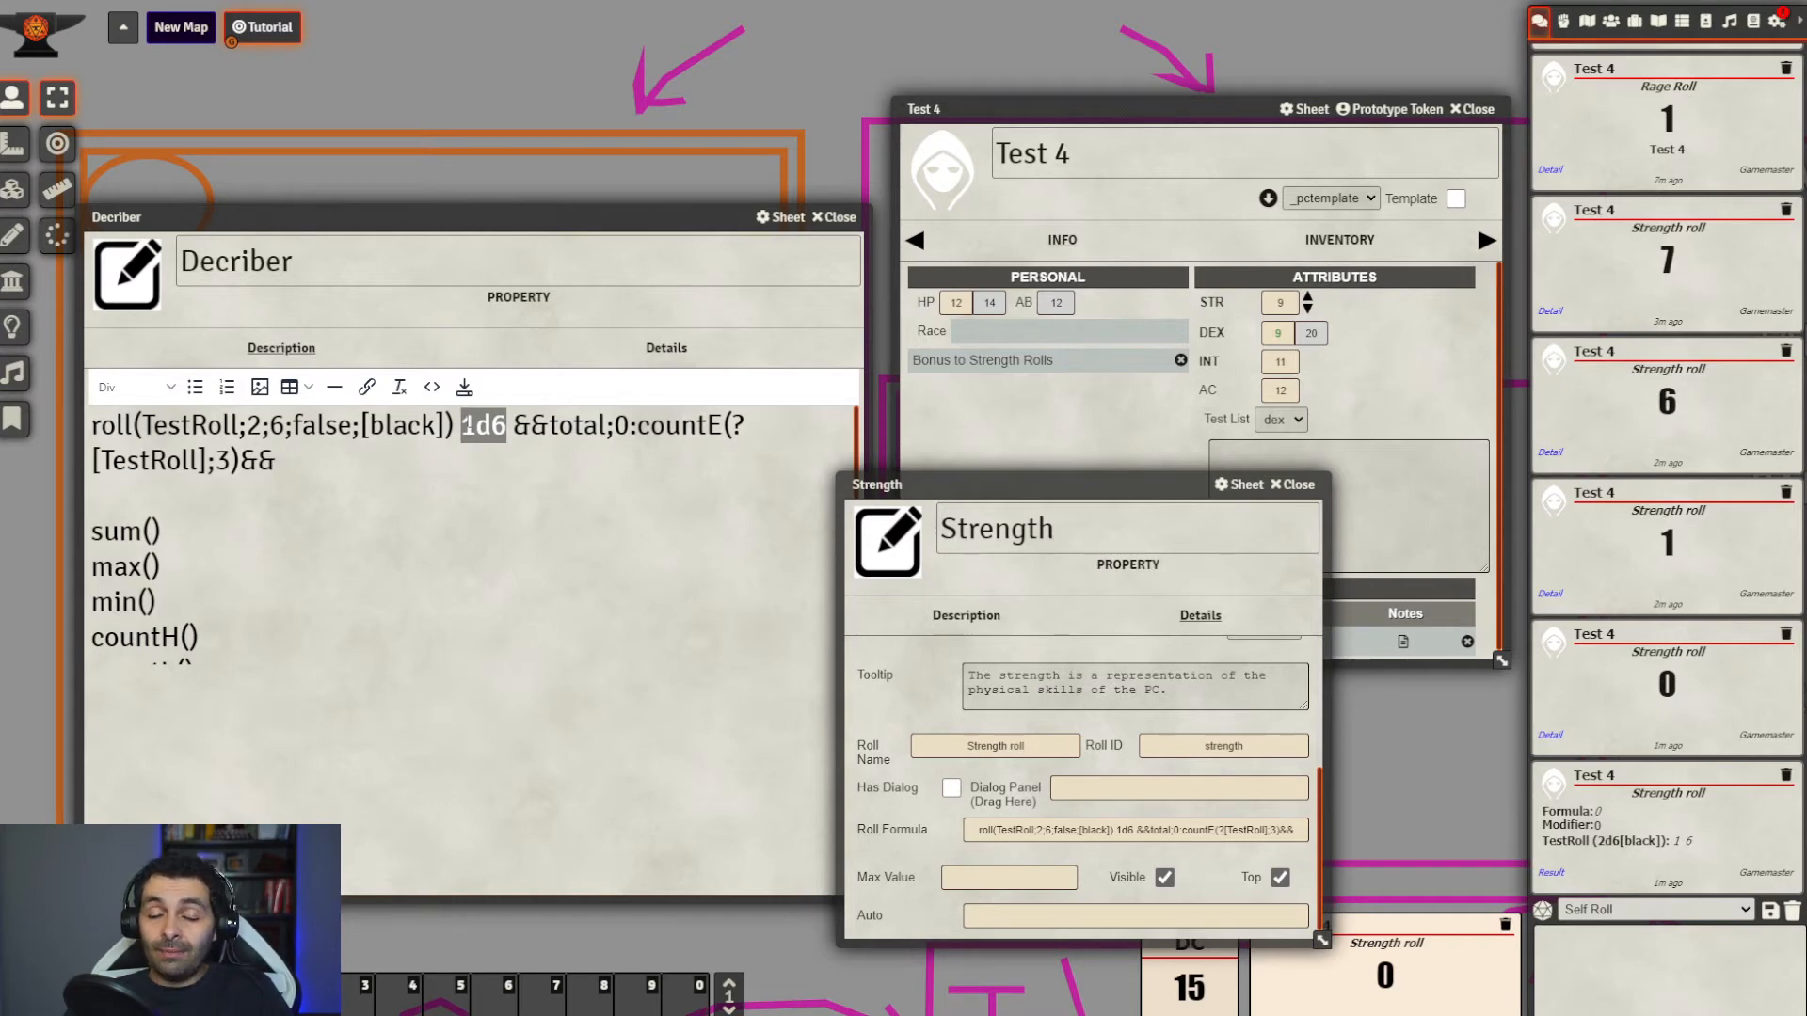
{"action": "left_click", "coordinate": [988, 412]}
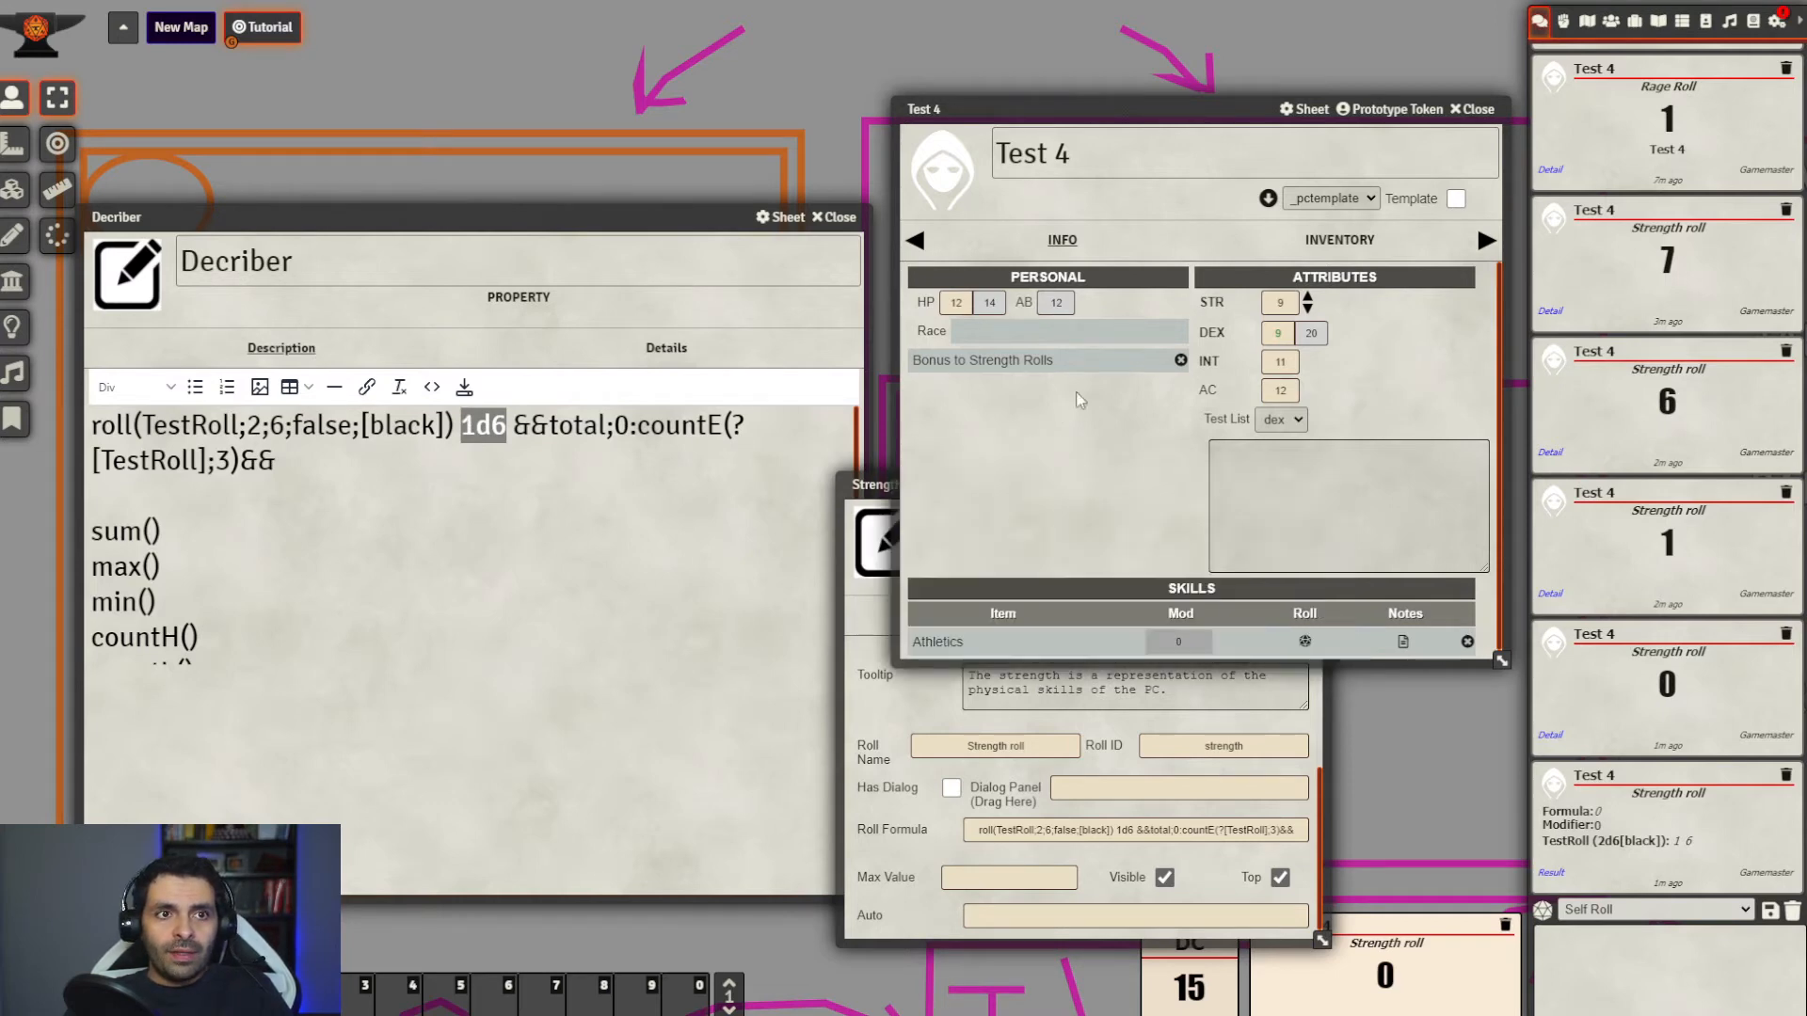
{"action": "left_click", "coordinate": [1218, 305]}
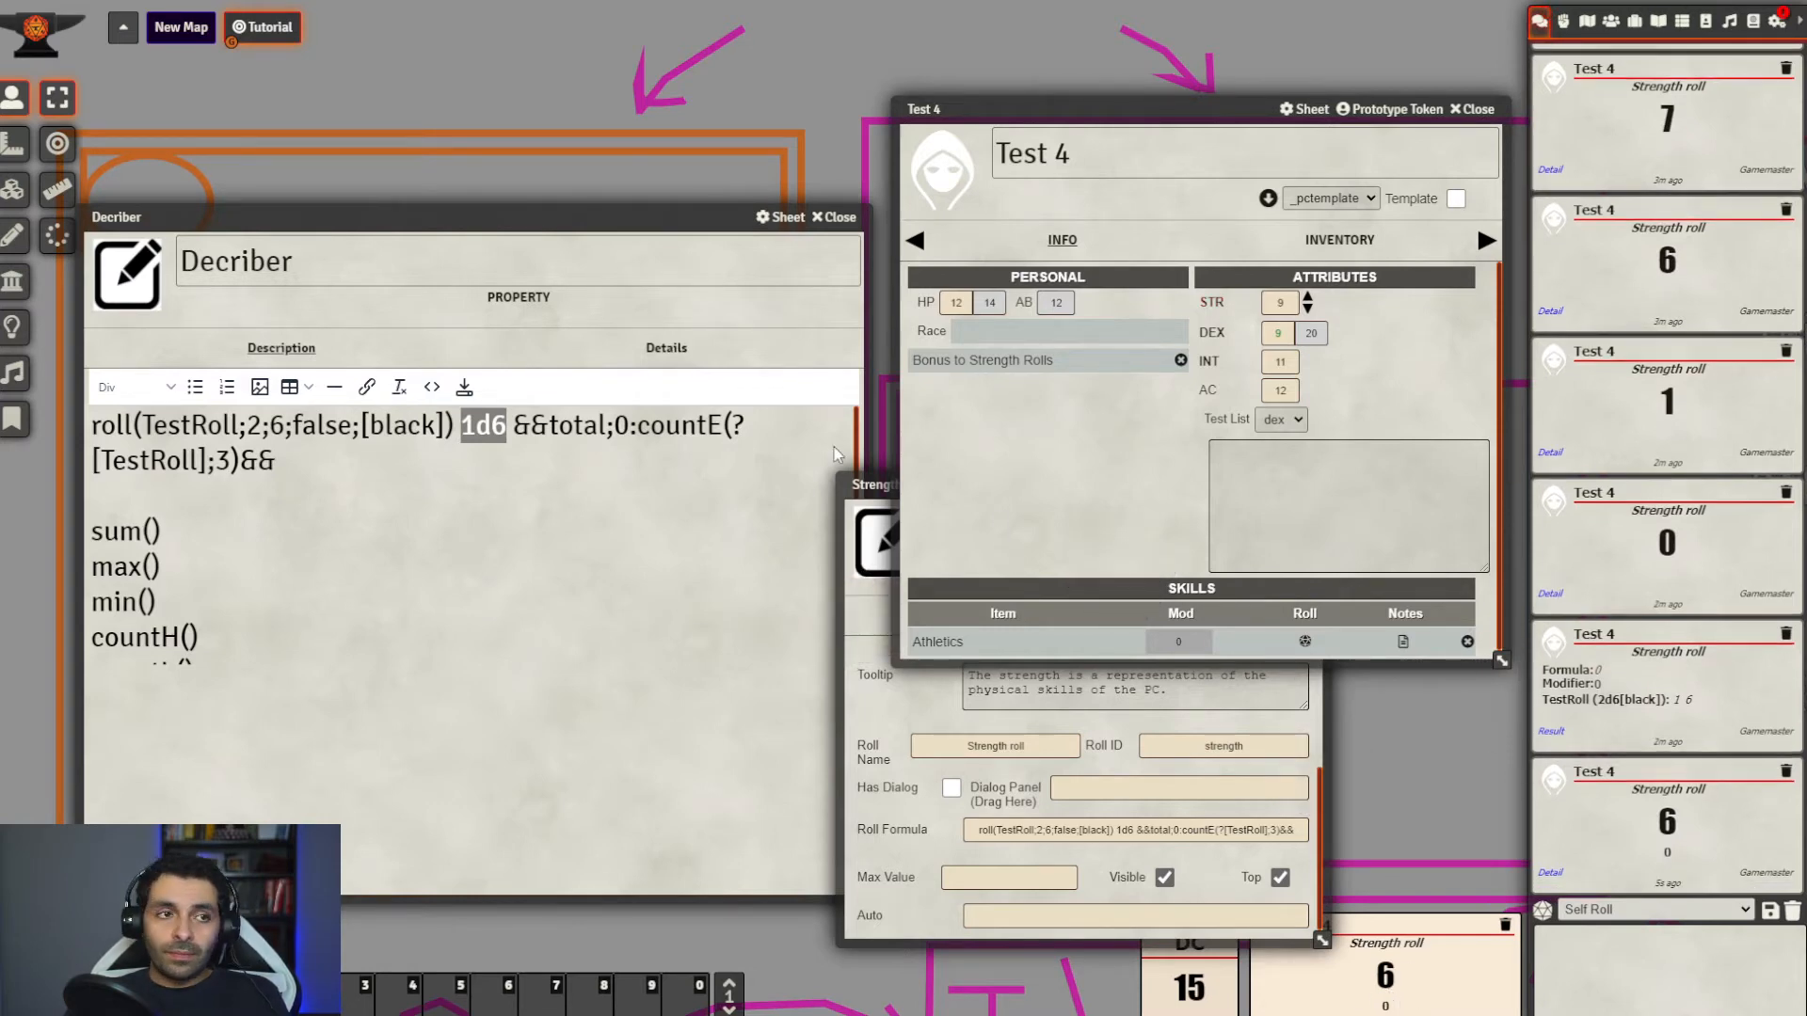
Change countE to countH in the conditional part of Decriber's roll expression
{"action": "left_click", "coordinate": [532, 426]}
{"action": "left_click_drag", "start_coordinate": [513, 426], "coordinate": [85, 429]}
{"action": "left_click", "coordinate": [444, 426]}
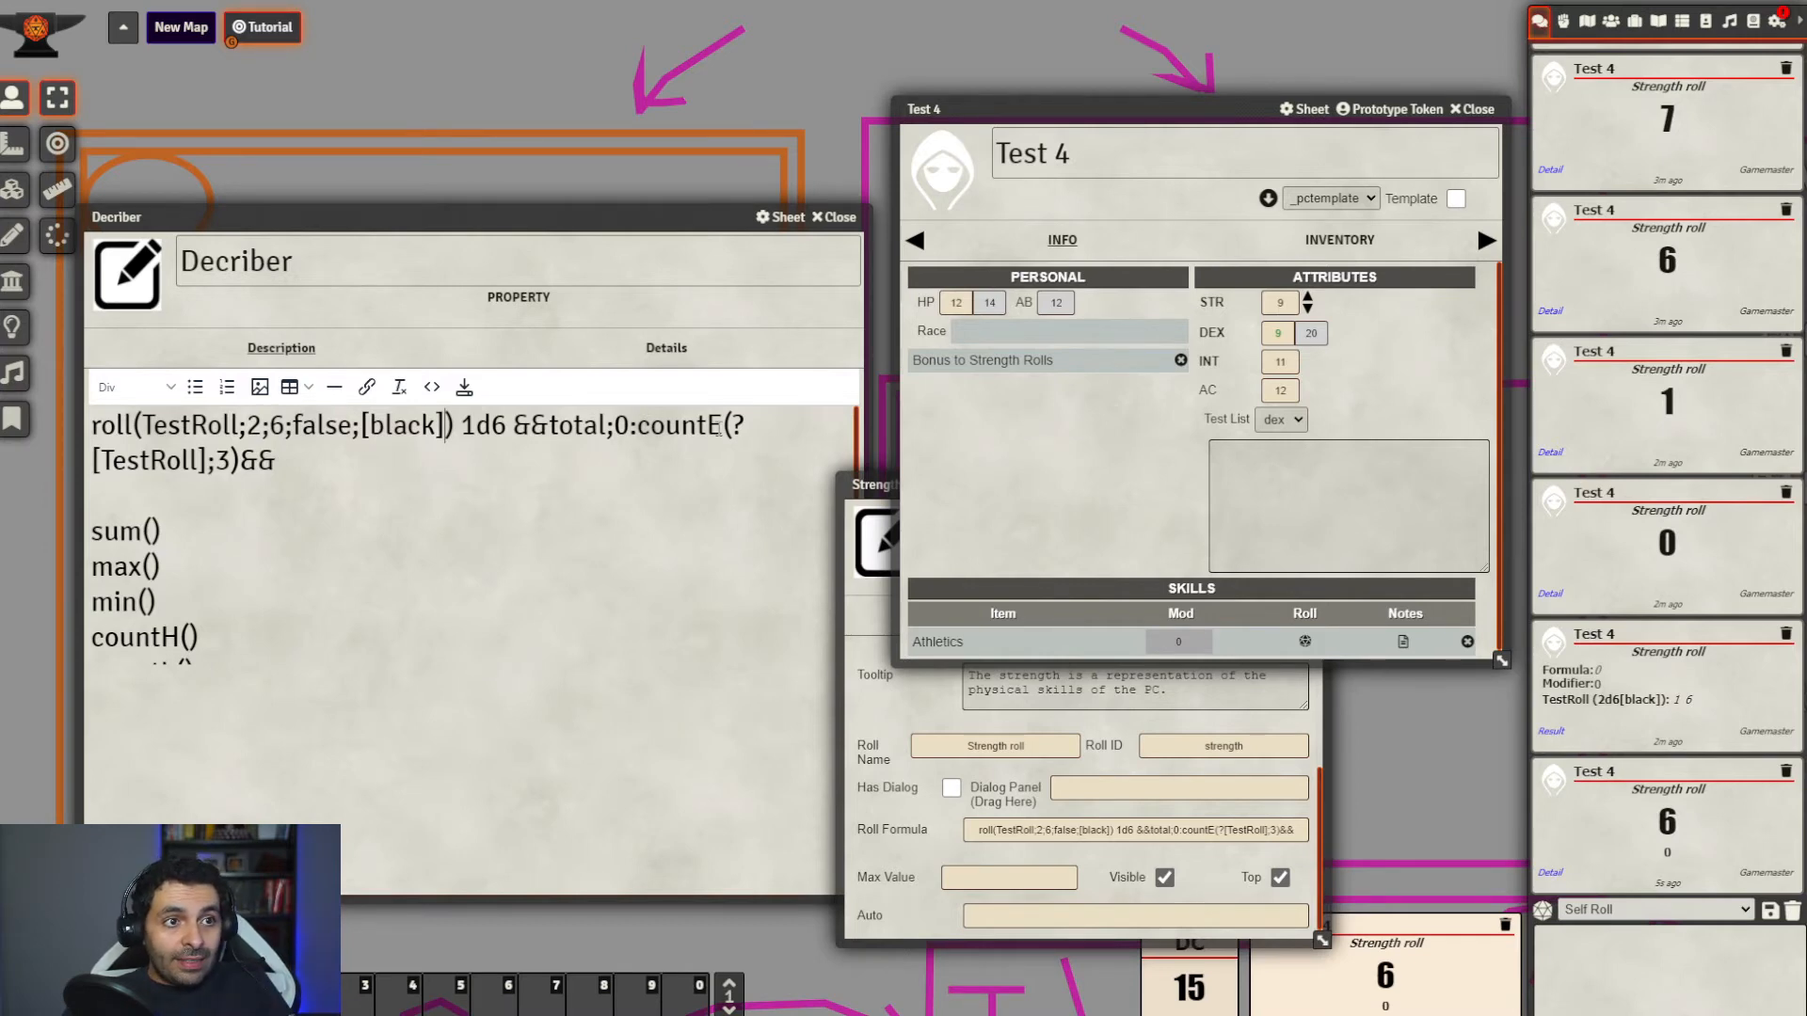
{"action": "left_click_drag", "start_coordinate": [726, 425], "coordinate": [706, 425]}
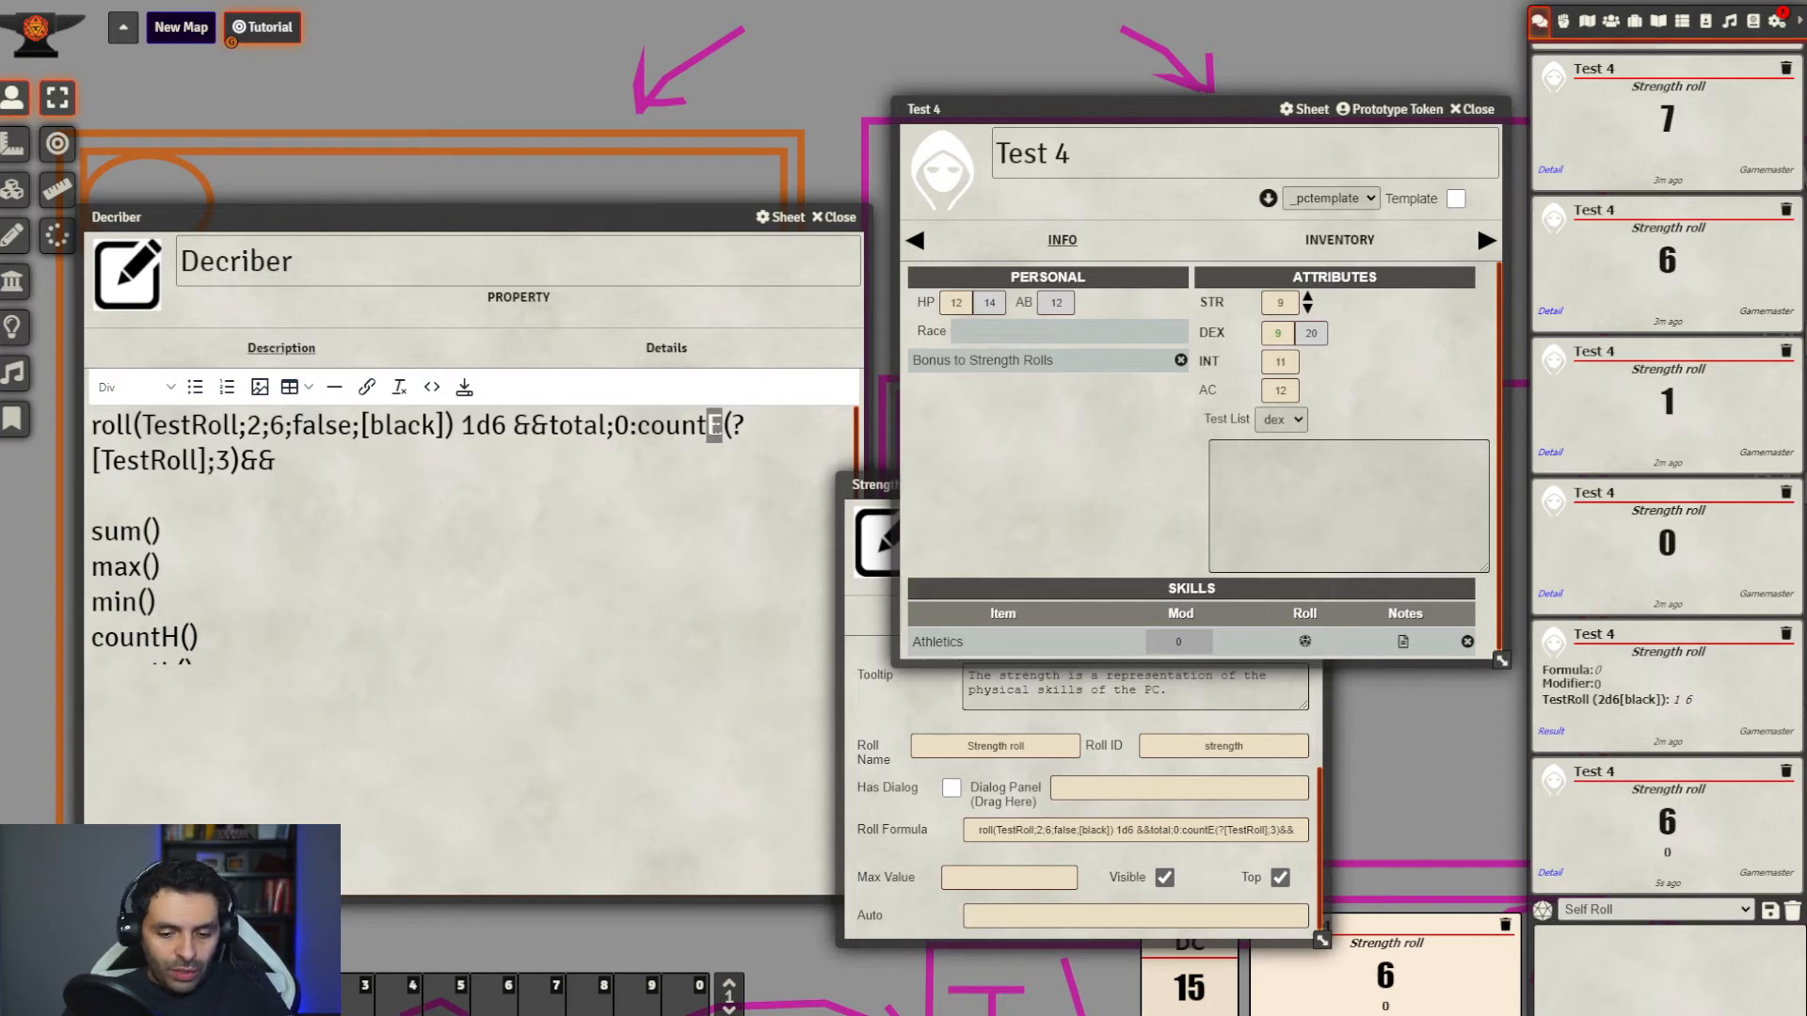
{"action": "type", "text": "H"}
Move countH(?[TestRoll] out of the condition's result and put it in place of total in Decriber's expression
{"action": "left_click_drag", "start_coordinate": [637, 426], "coordinate": [209, 461]}
{"action": "key", "text": "ctrl+c"}
{"action": "key", "text": "BackSpace"}
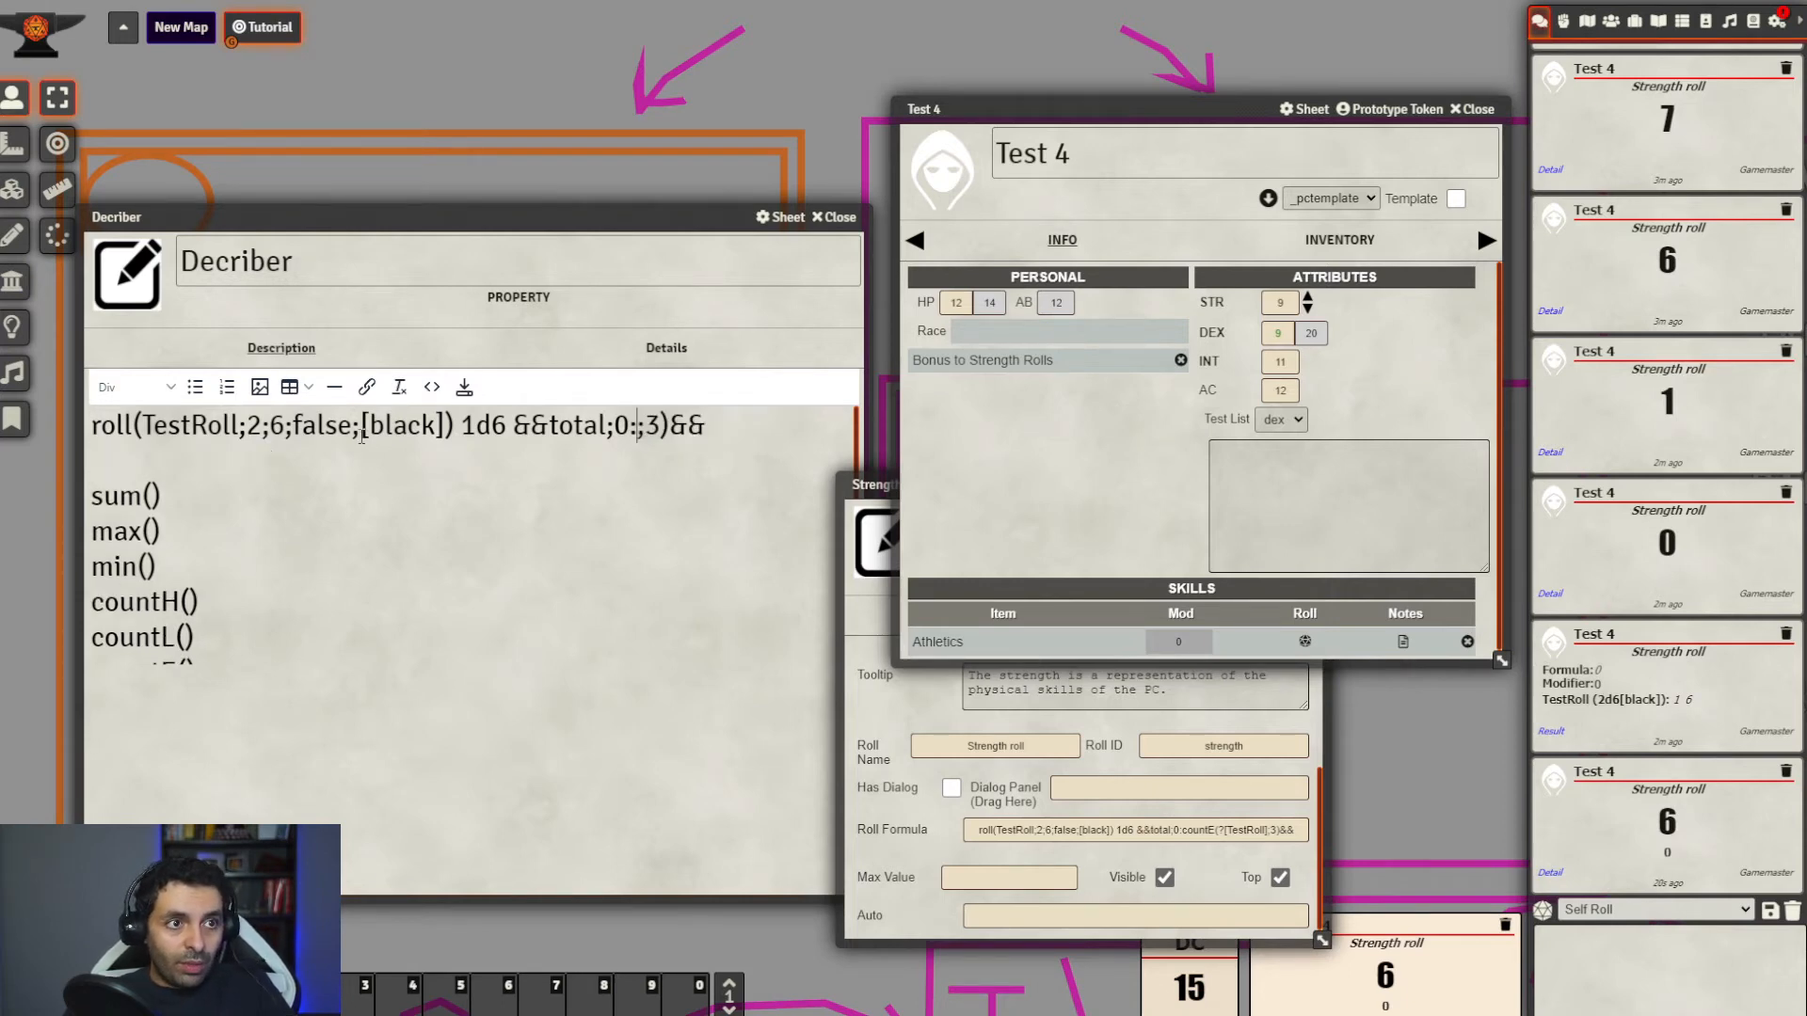
{"action": "left_click_drag", "start_coordinate": [607, 425], "coordinate": [553, 426]}
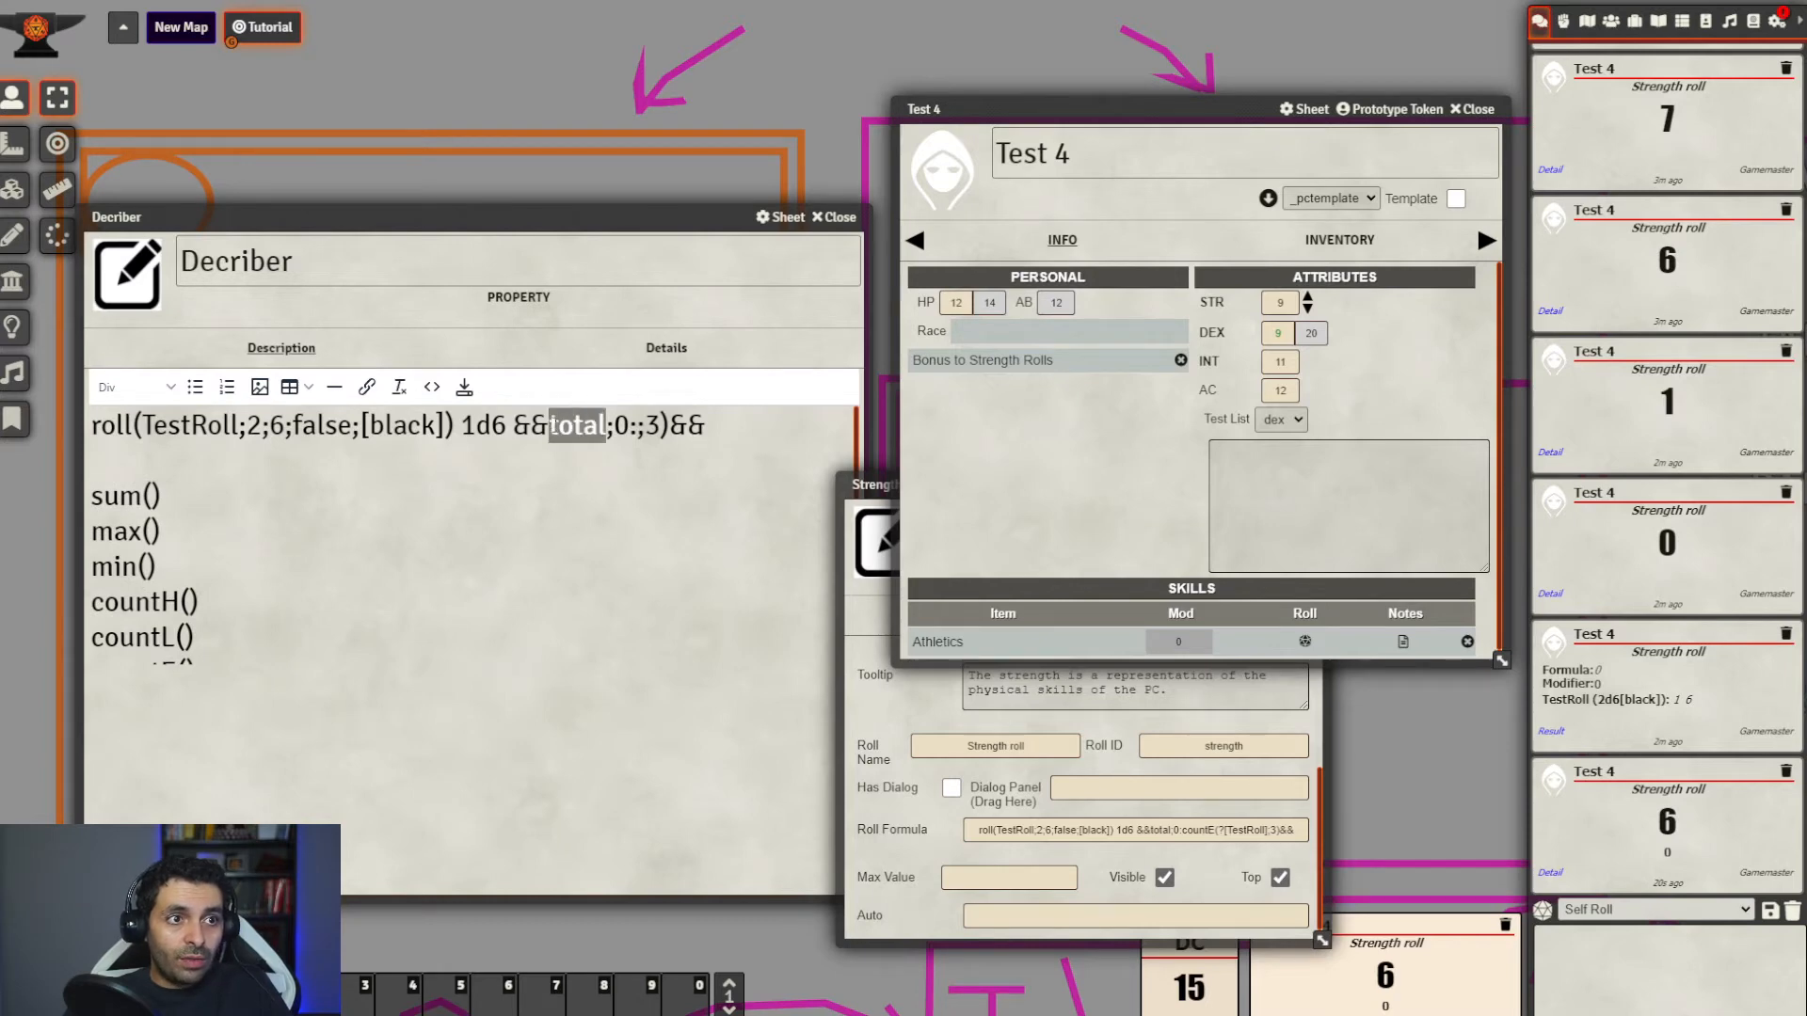
{"action": "key", "text": "ctrl+v"}
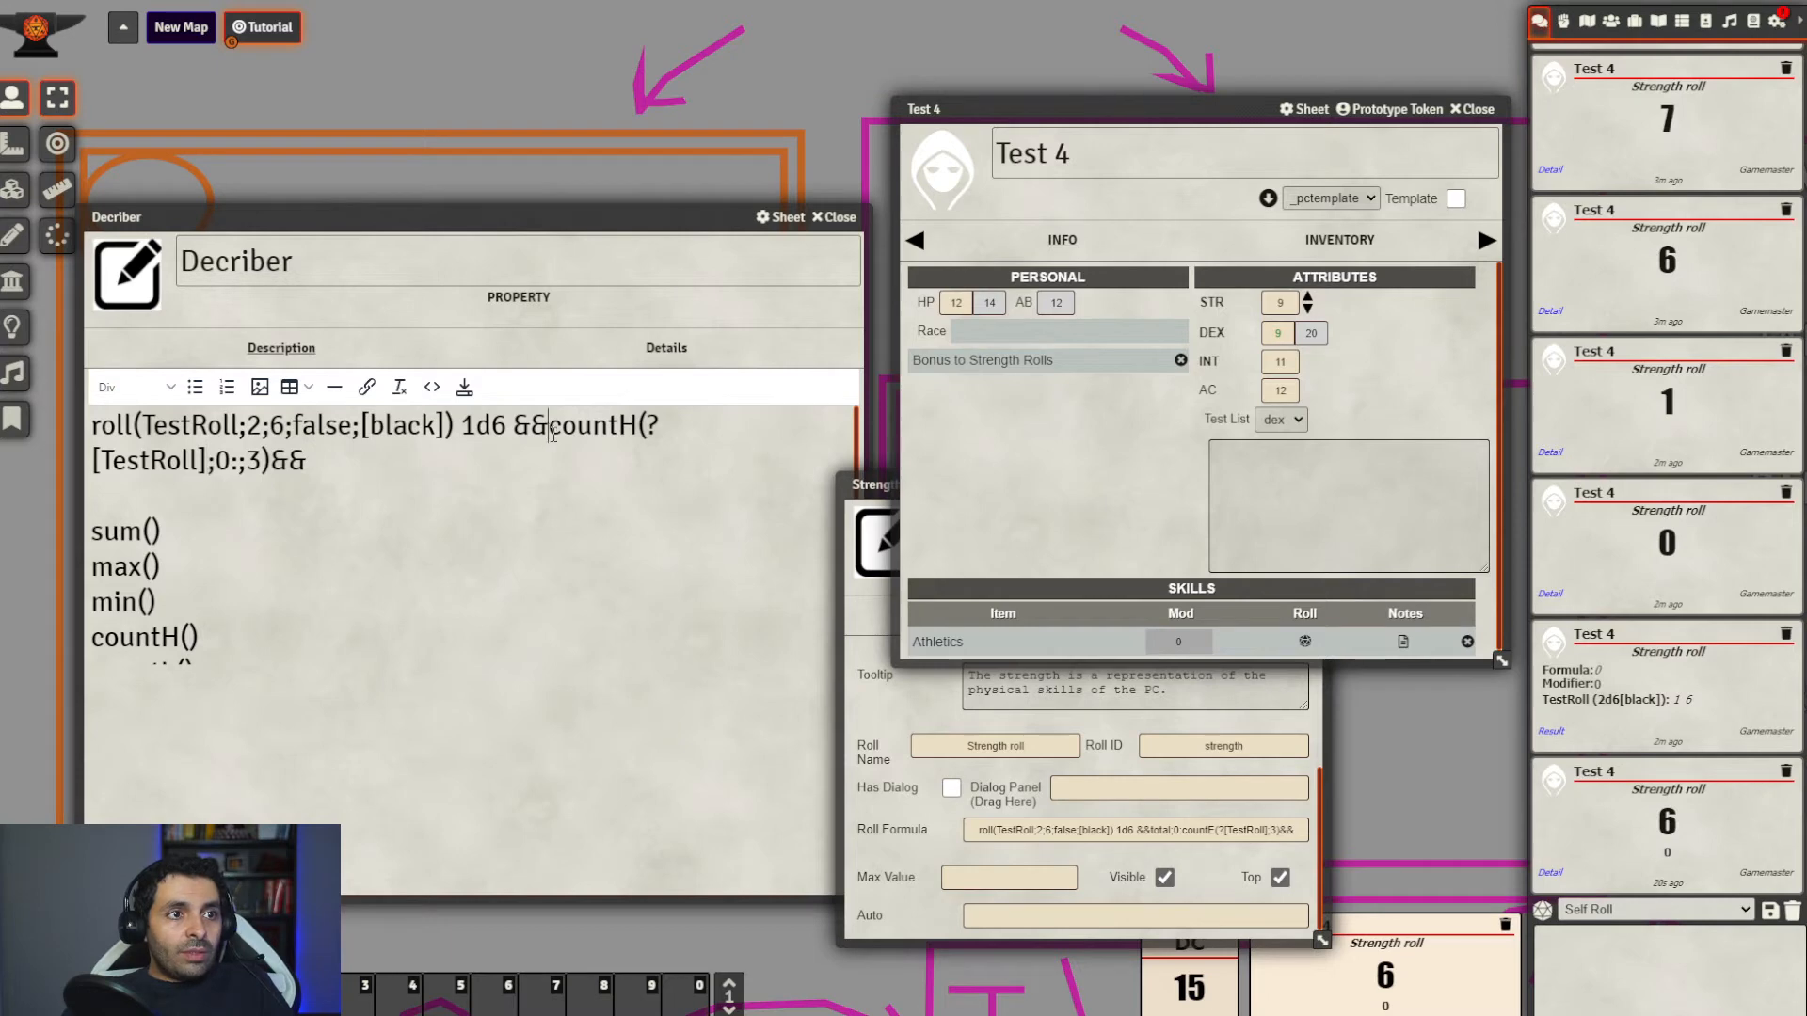
Remove the leftover 0:; from the condition in Decriber's expression, leaving &&countH(?[TestRoll];3)&&
{"action": "left_click_drag", "start_coordinate": [549, 426], "coordinate": [214, 466]}
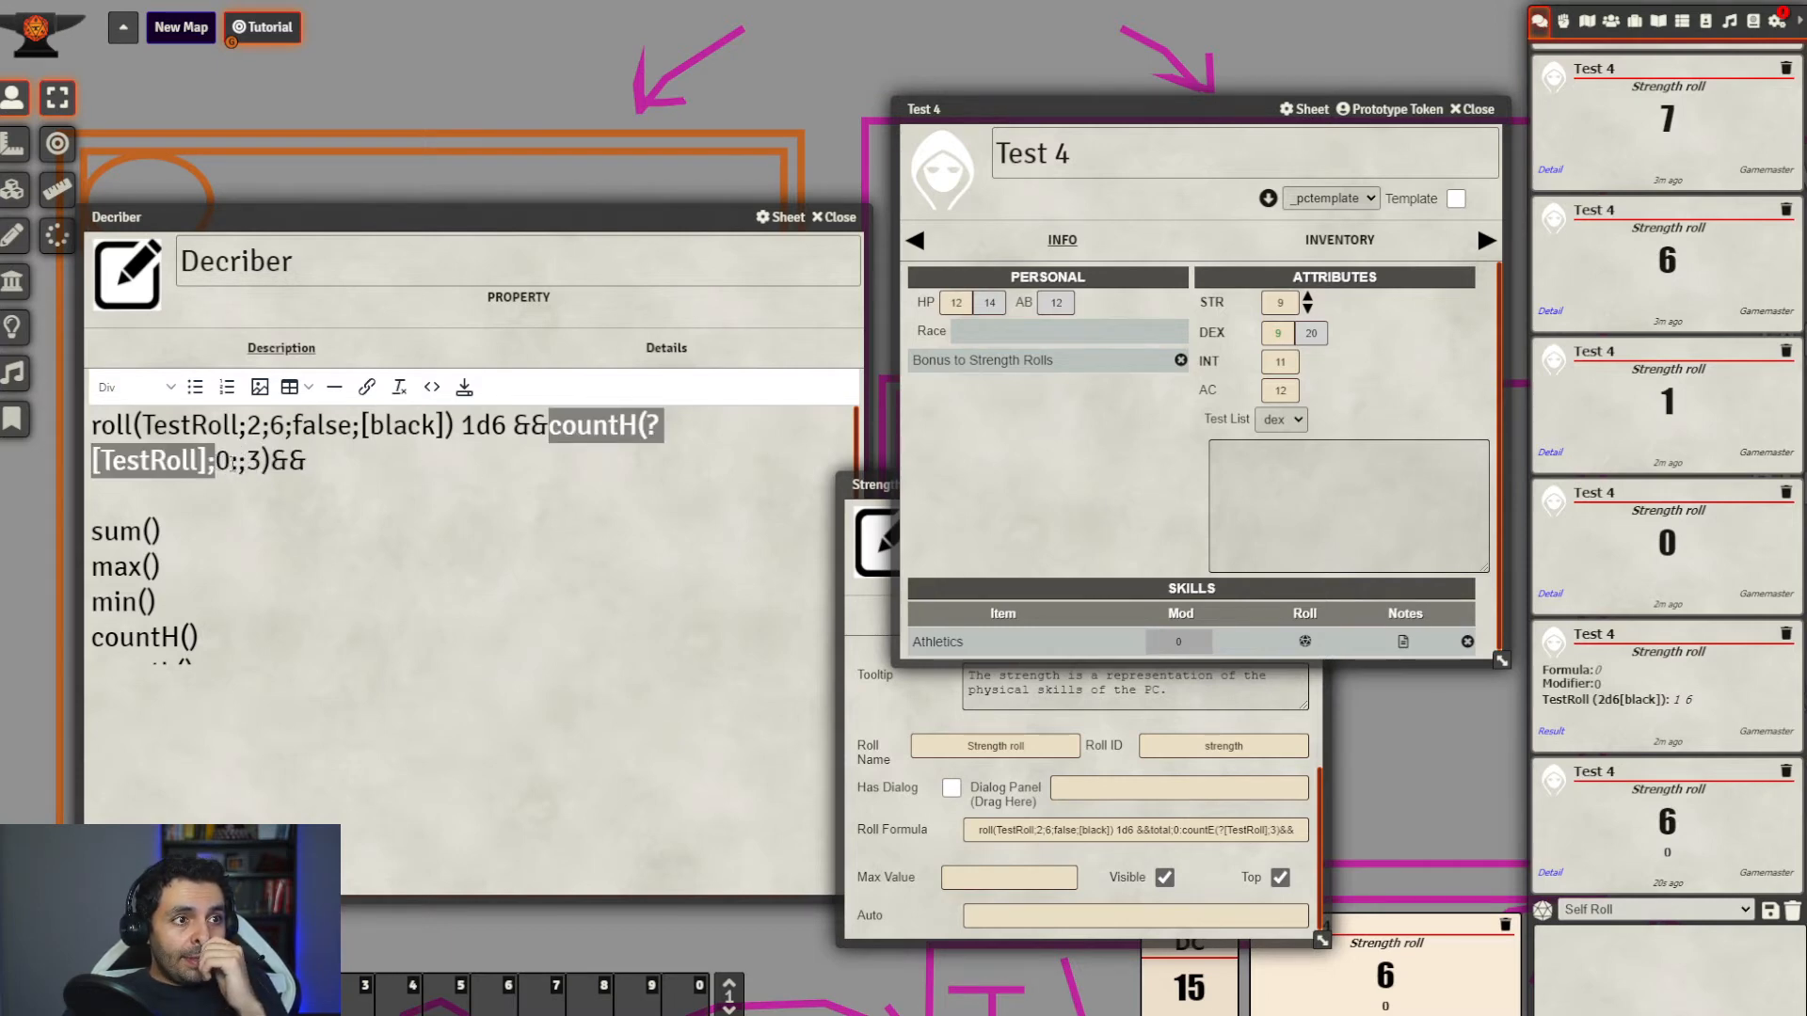
{"action": "left_click", "coordinate": [231, 462]}
{"action": "key", "text": "BackSpace"}
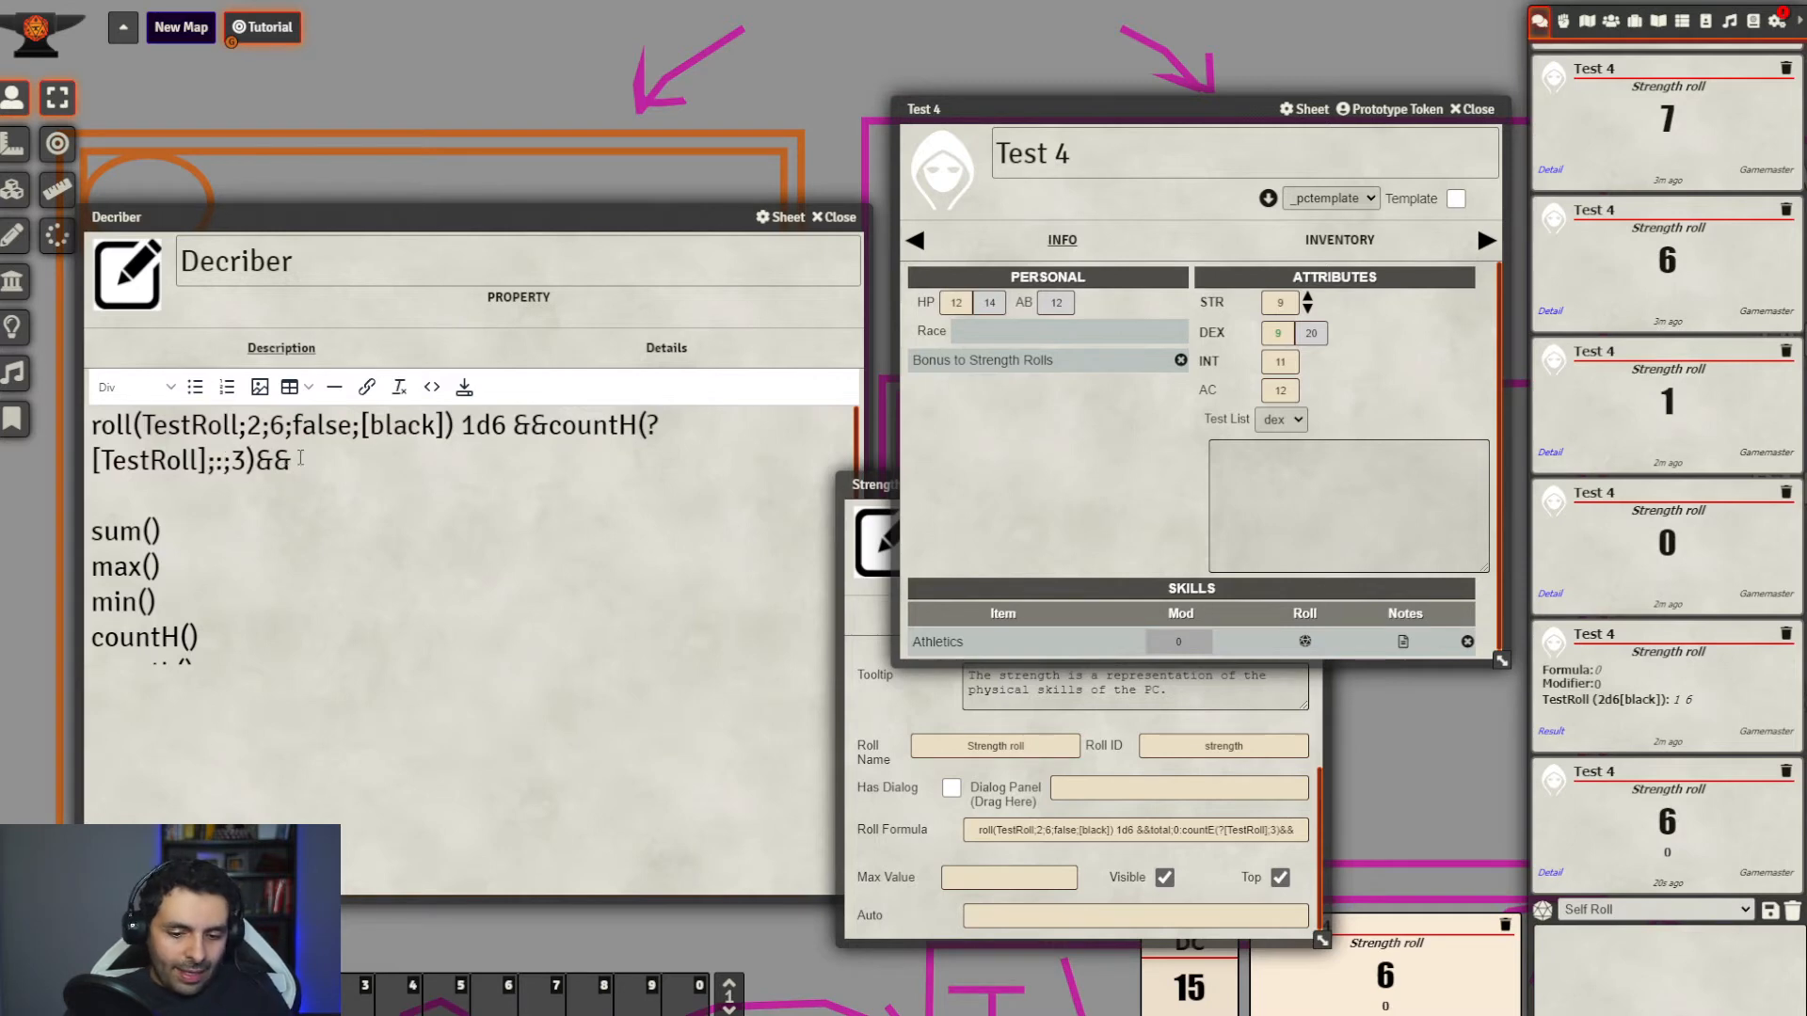
{"action": "type", "text": "3"}
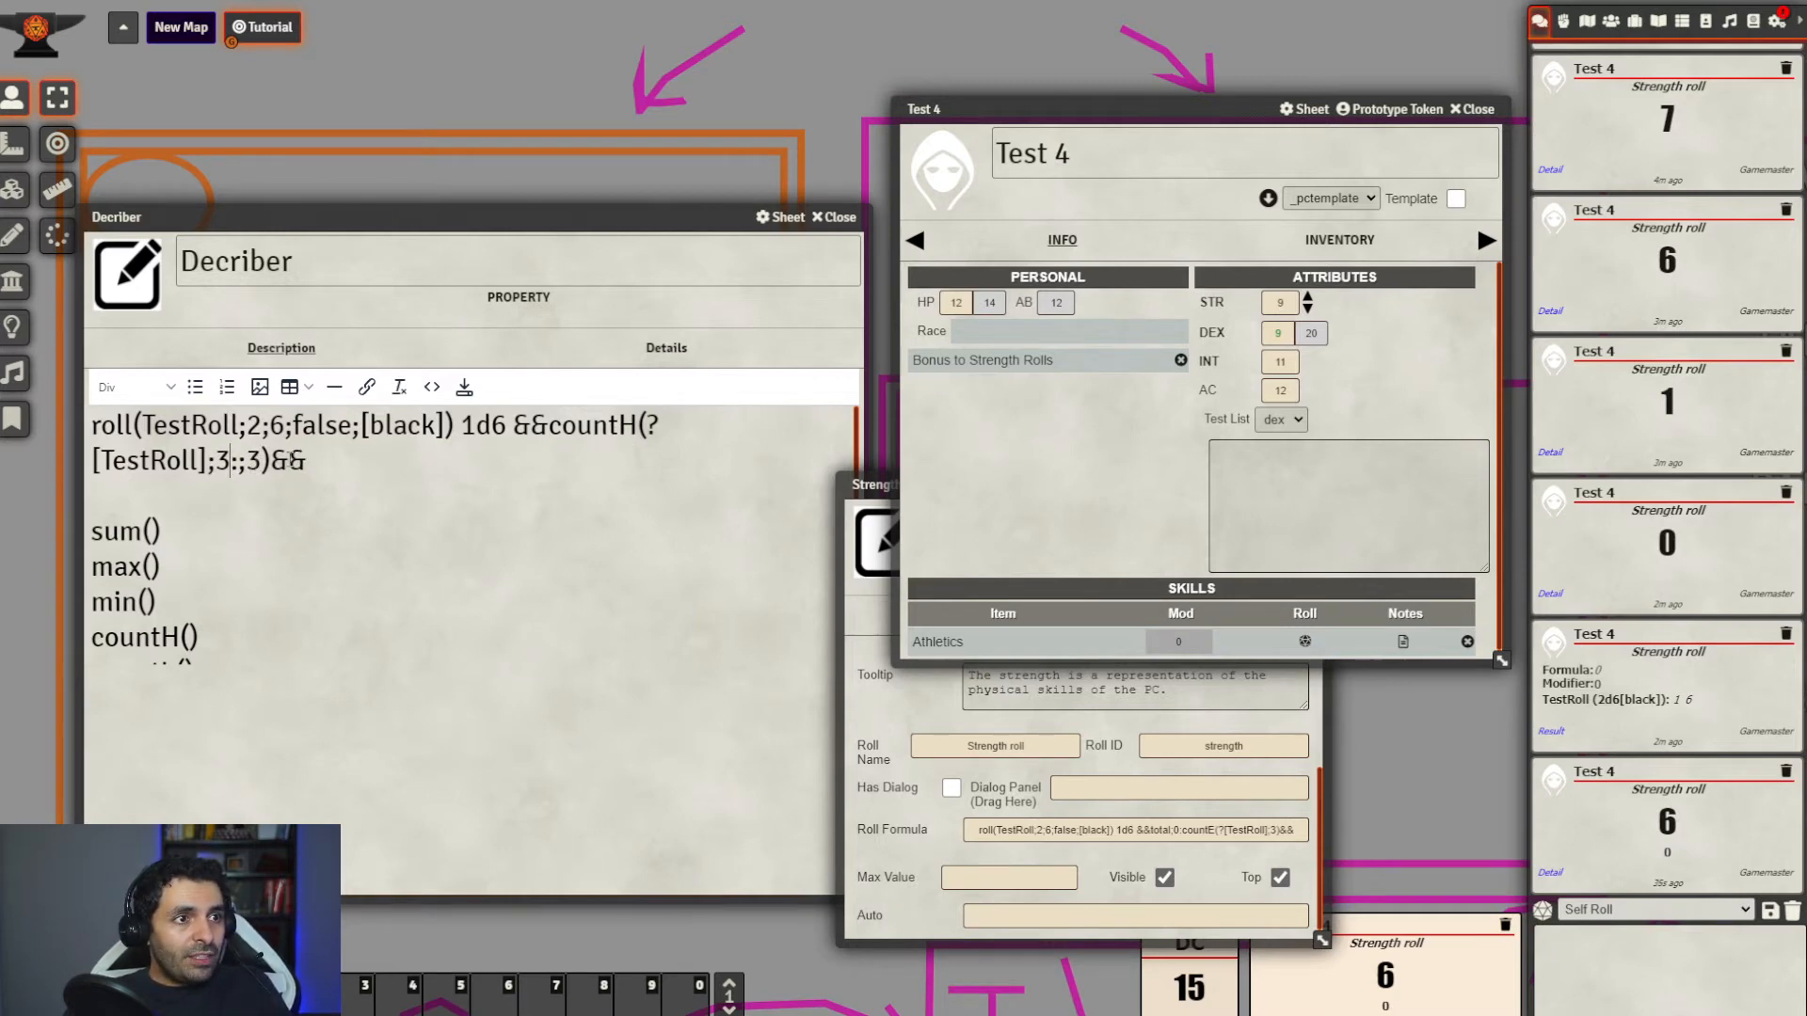
{"action": "left_click_drag", "start_coordinate": [246, 461], "coordinate": [216, 461]}
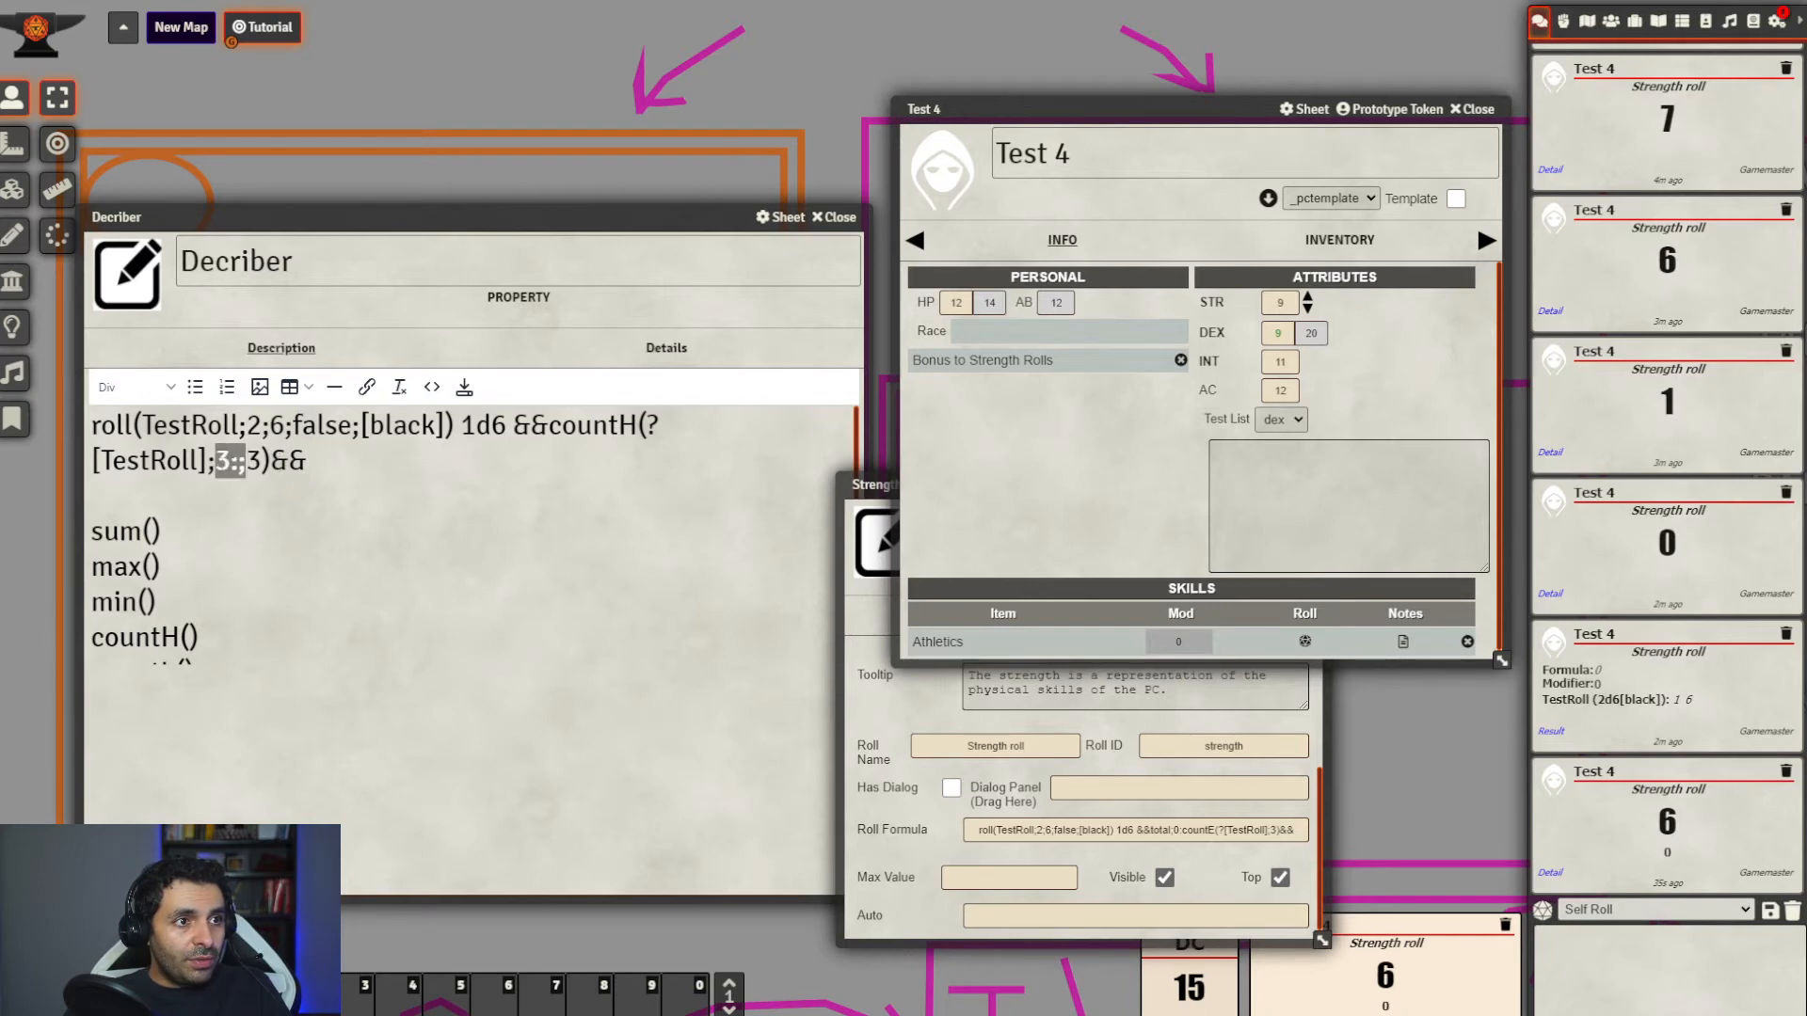
{"action": "type", "text": "c"}
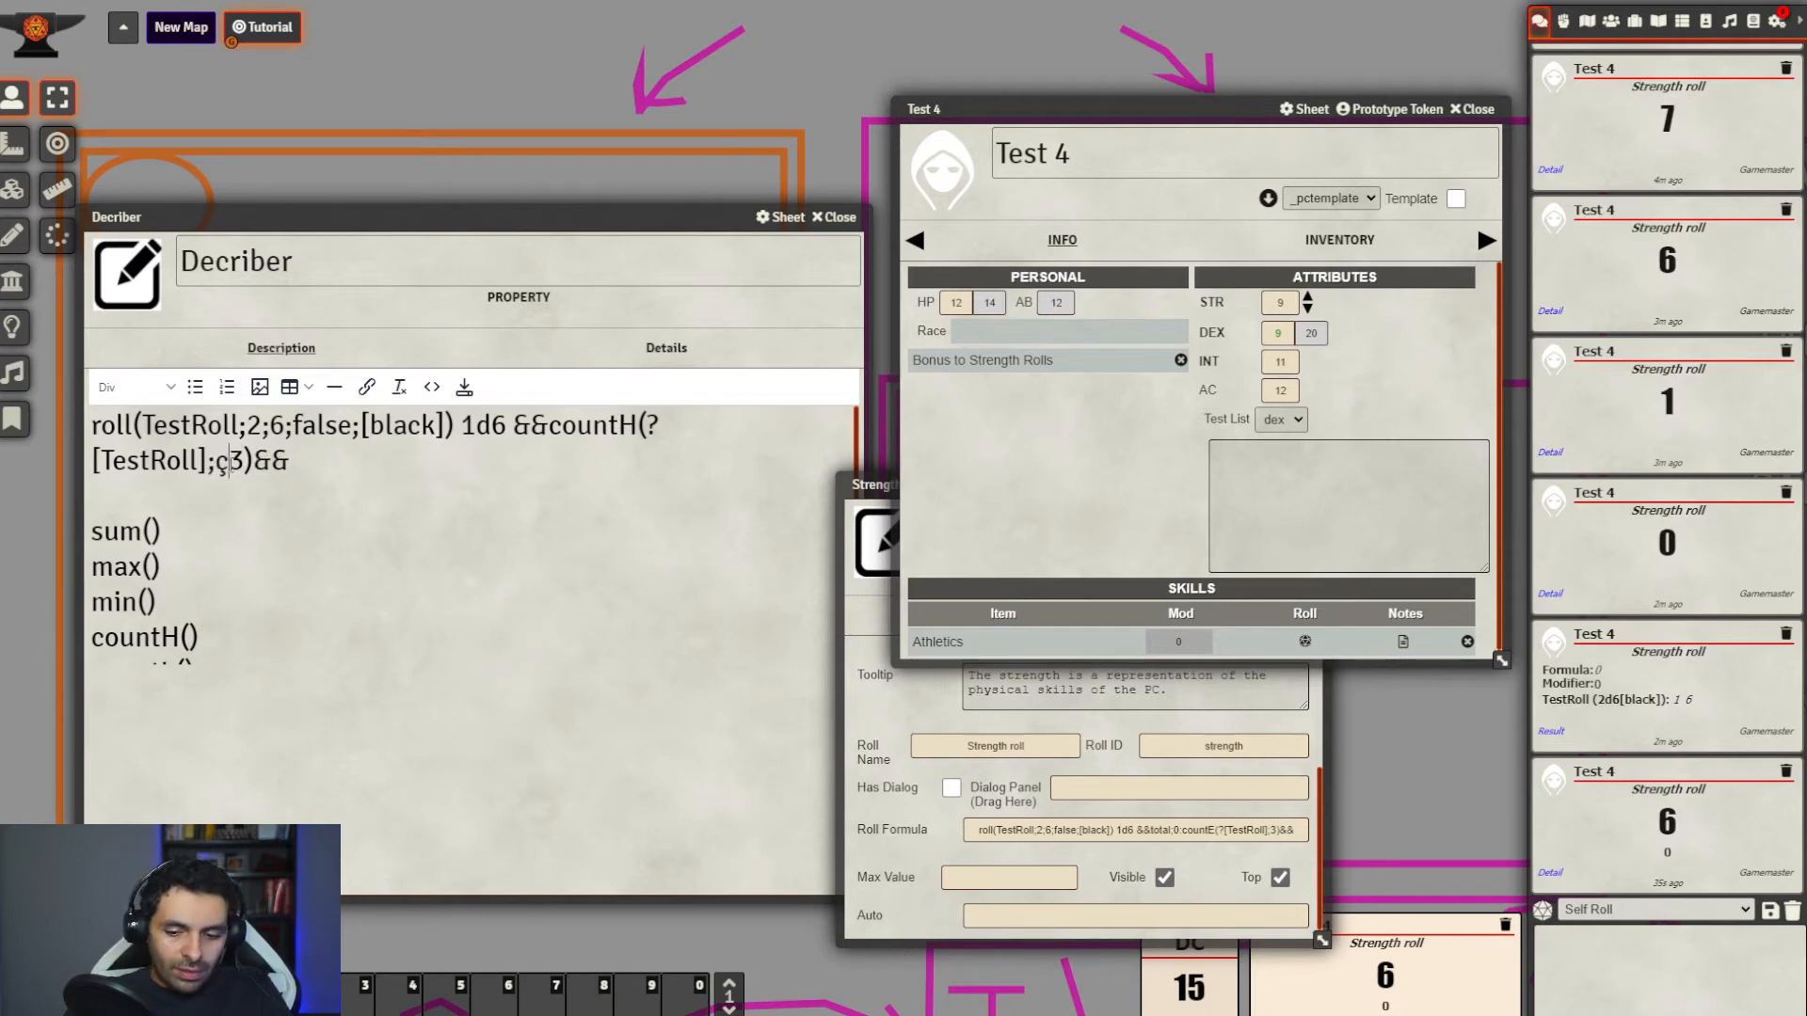
{"action": "key", "text": "BackSpace"}
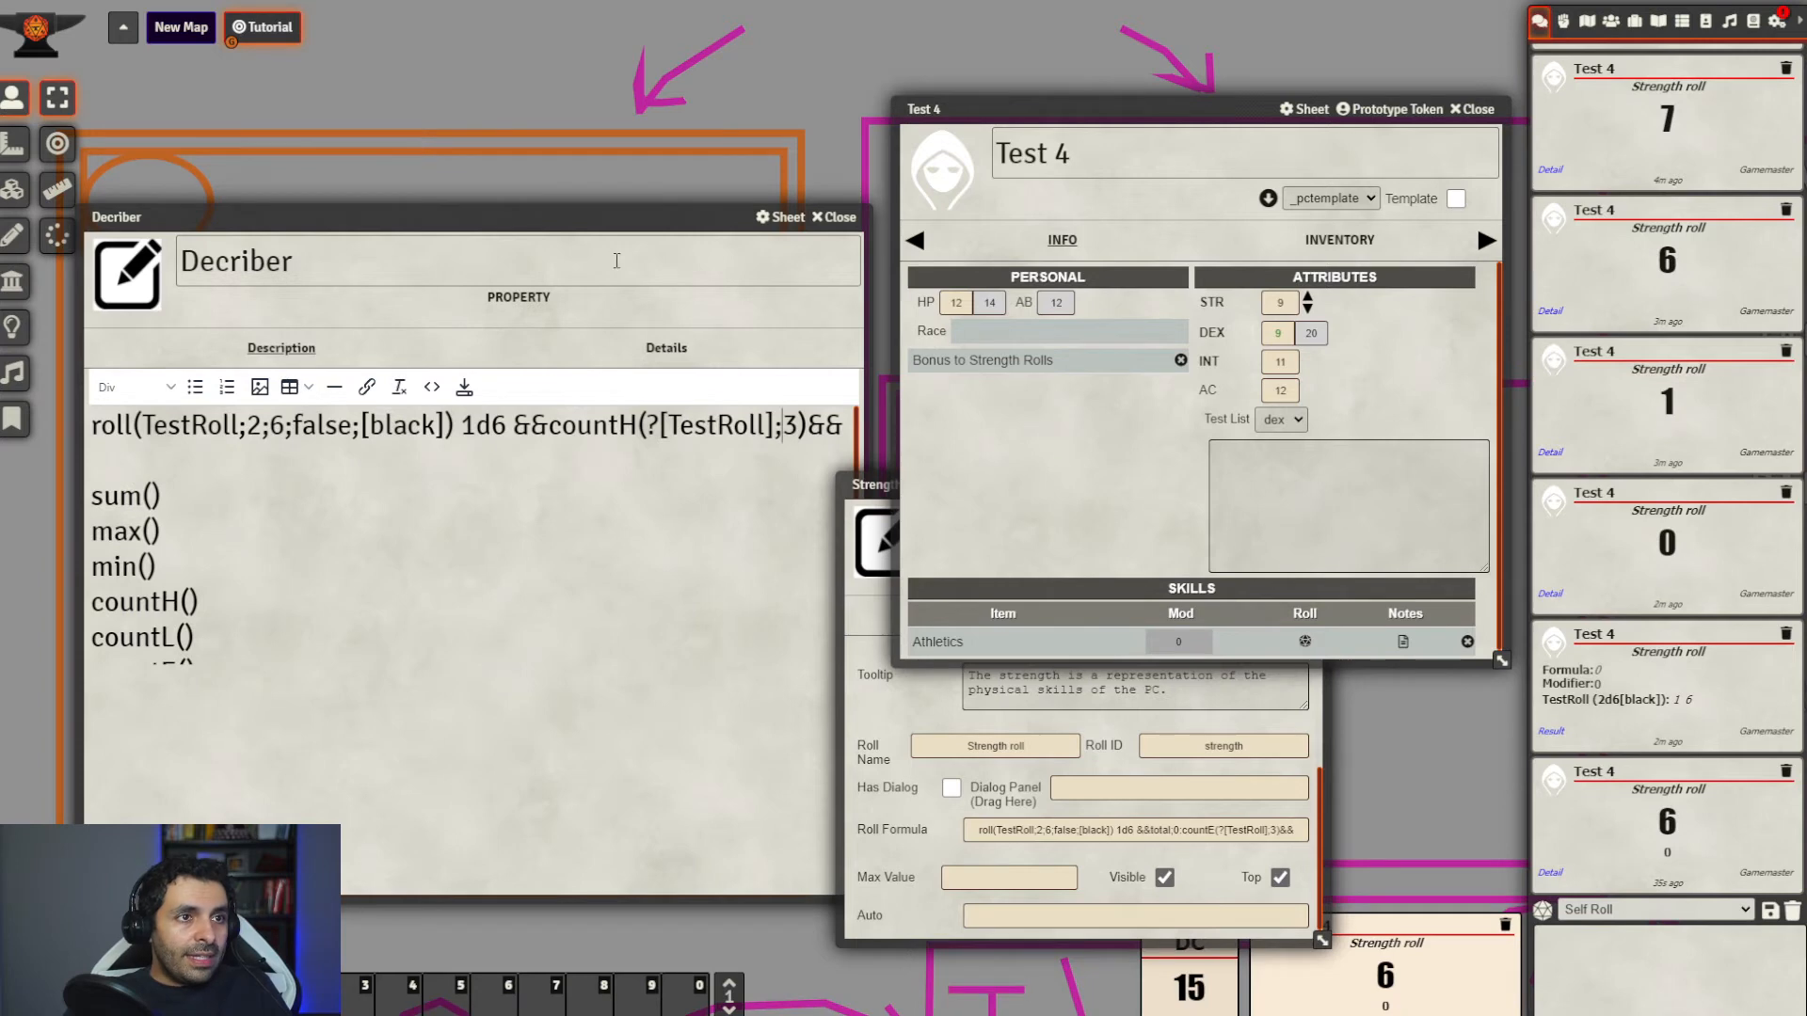
Add the results ,0:NONE,1:MORE THAN 1 after countH(?[TestRoll];3) and before the closing && in Decriber's expression
{"action": "left_click_drag", "start_coordinate": [591, 218], "coordinate": [573, 198]}
{"action": "left_click", "coordinate": [763, 411]}
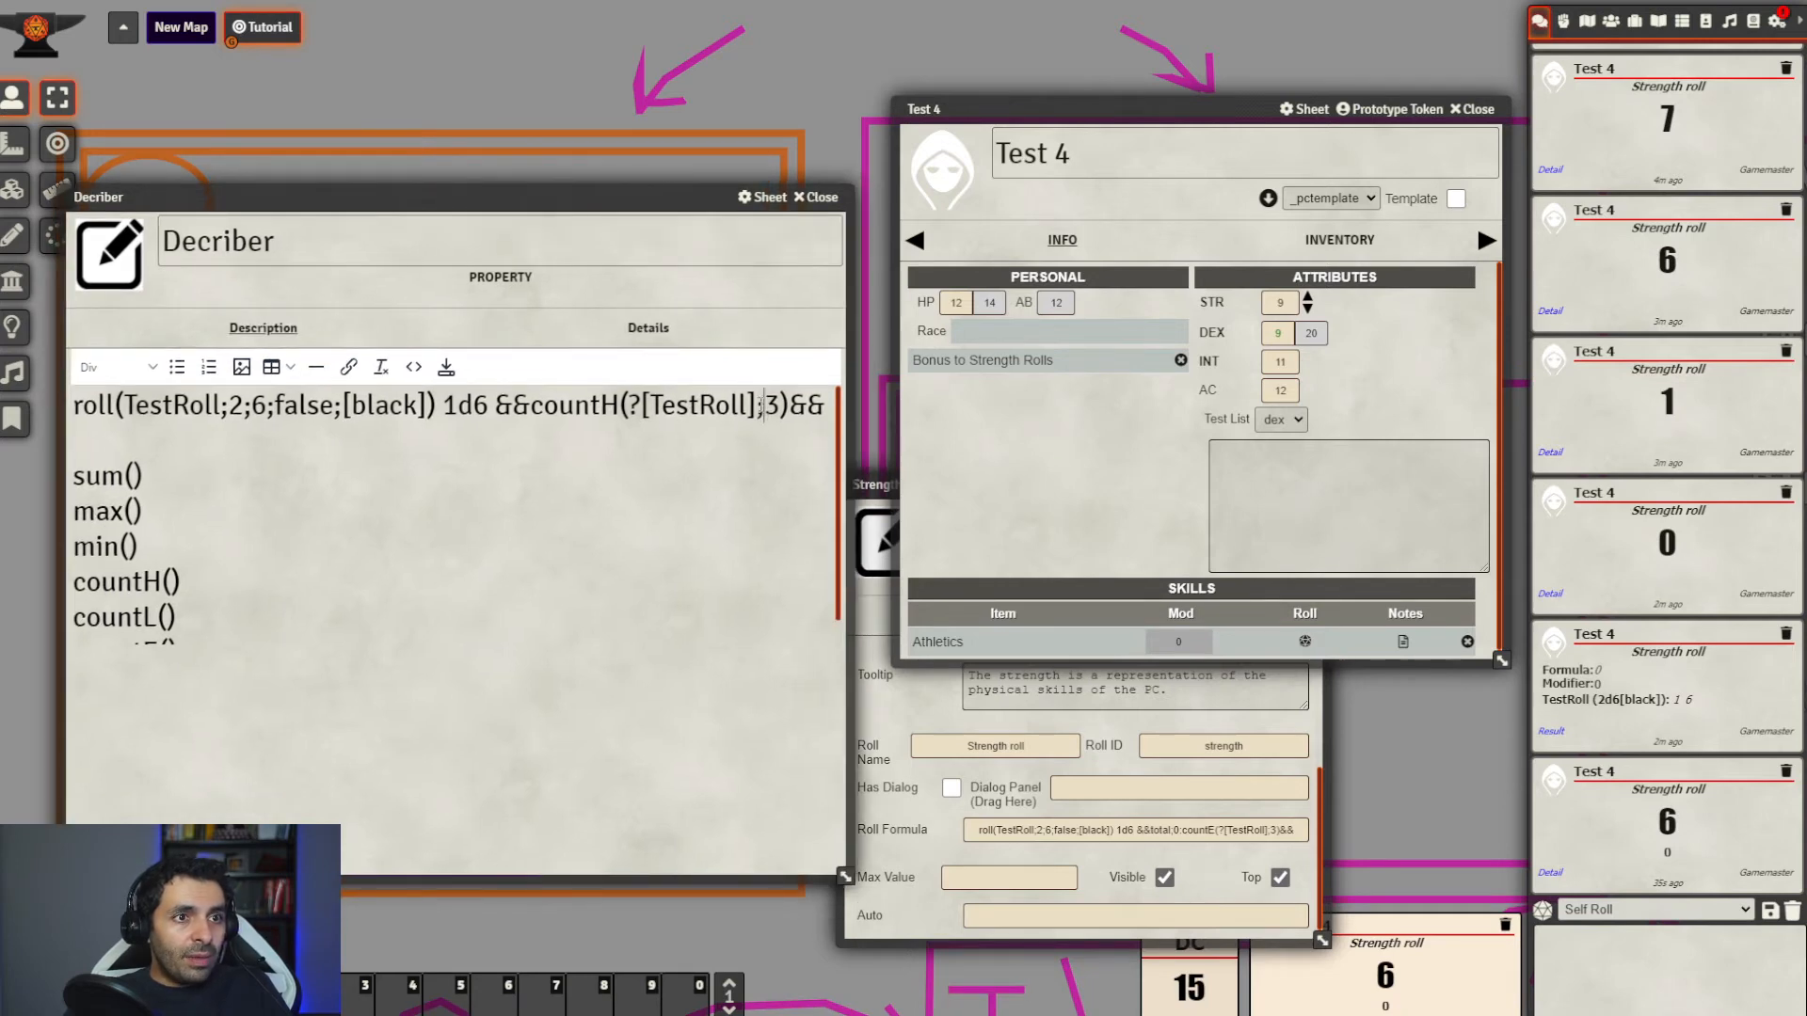
{"action": "left_click_drag", "start_coordinate": [760, 405], "coordinate": [528, 404]}
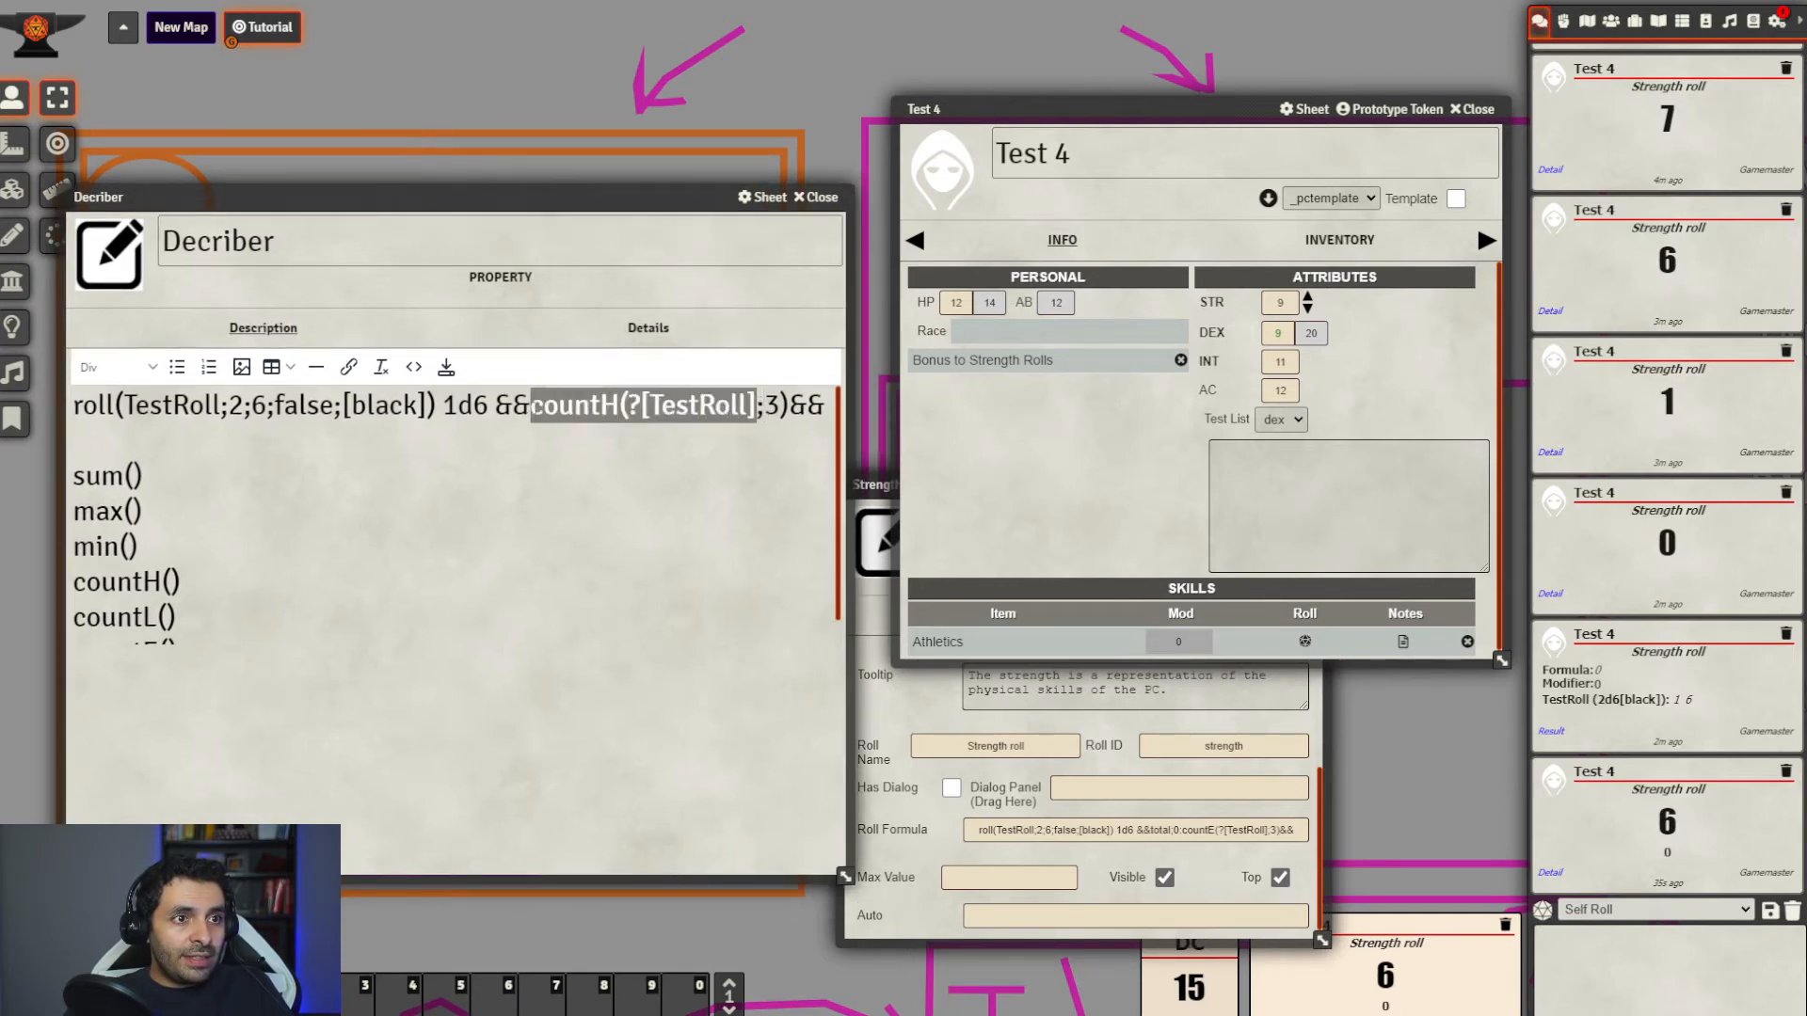
{"action": "left_click", "coordinate": [732, 405]}
{"action": "left_click", "coordinate": [790, 404]}
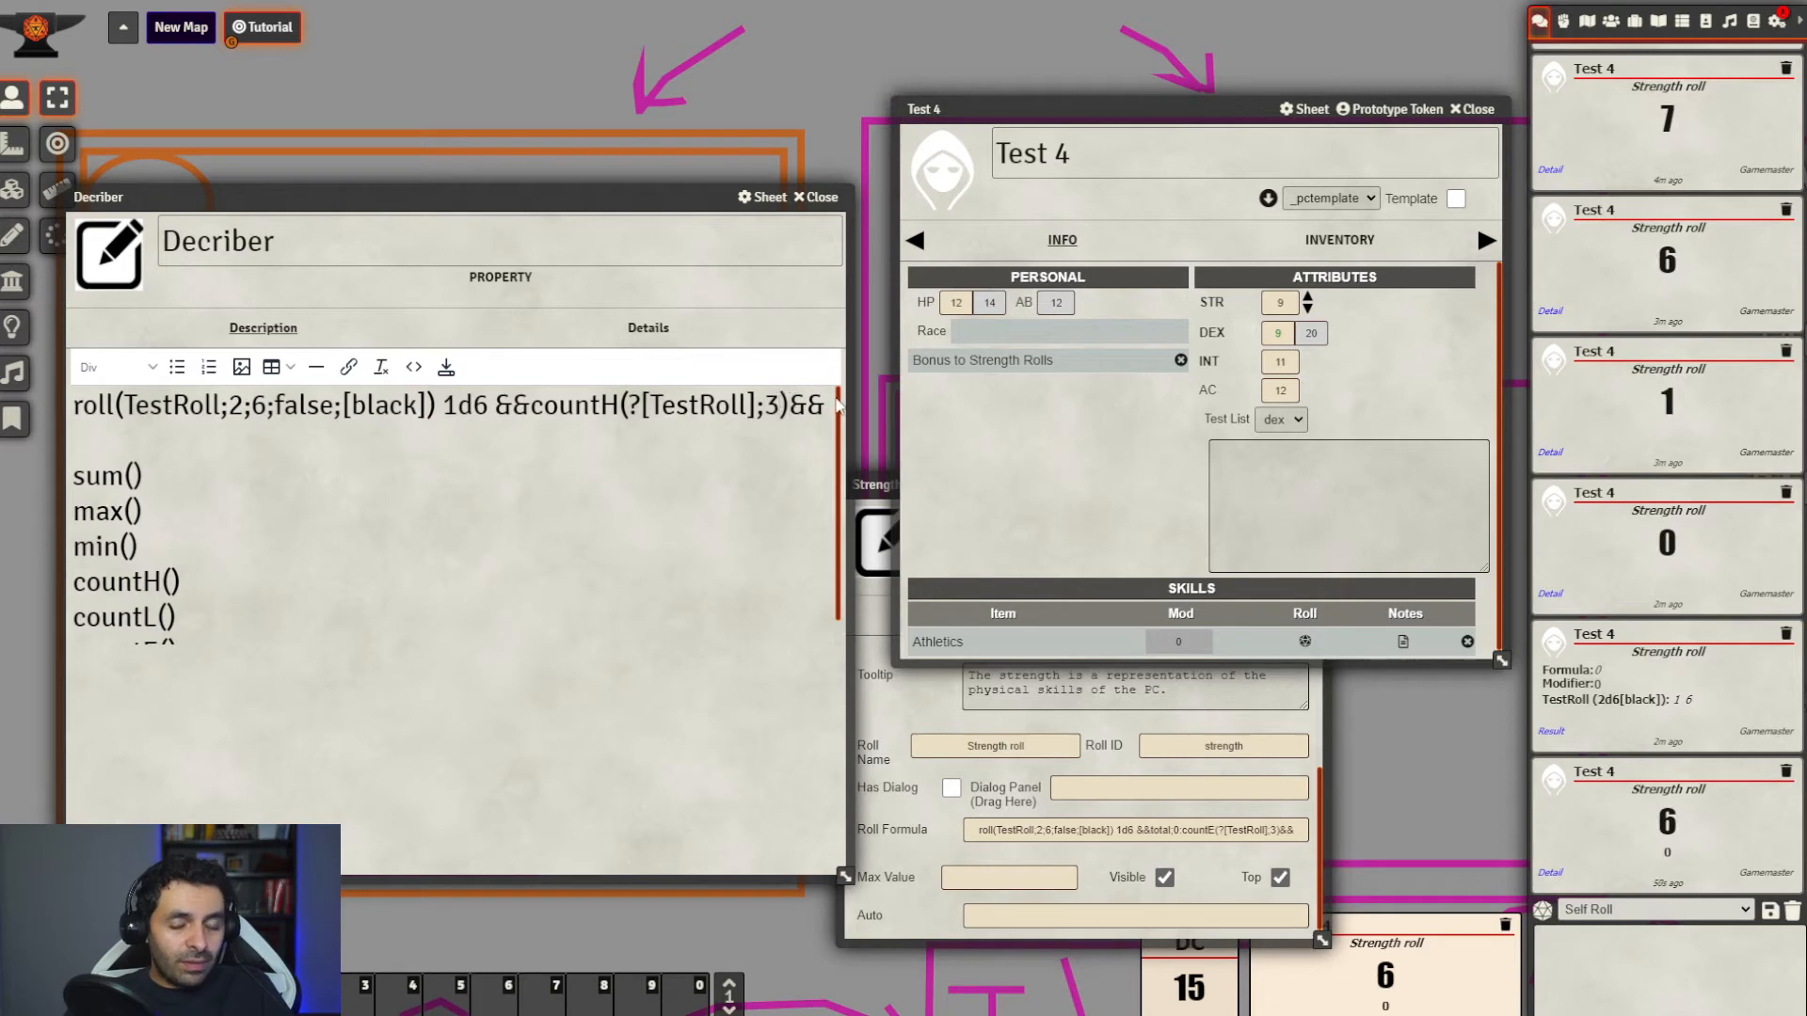
{"action": "type", "text": ";"}
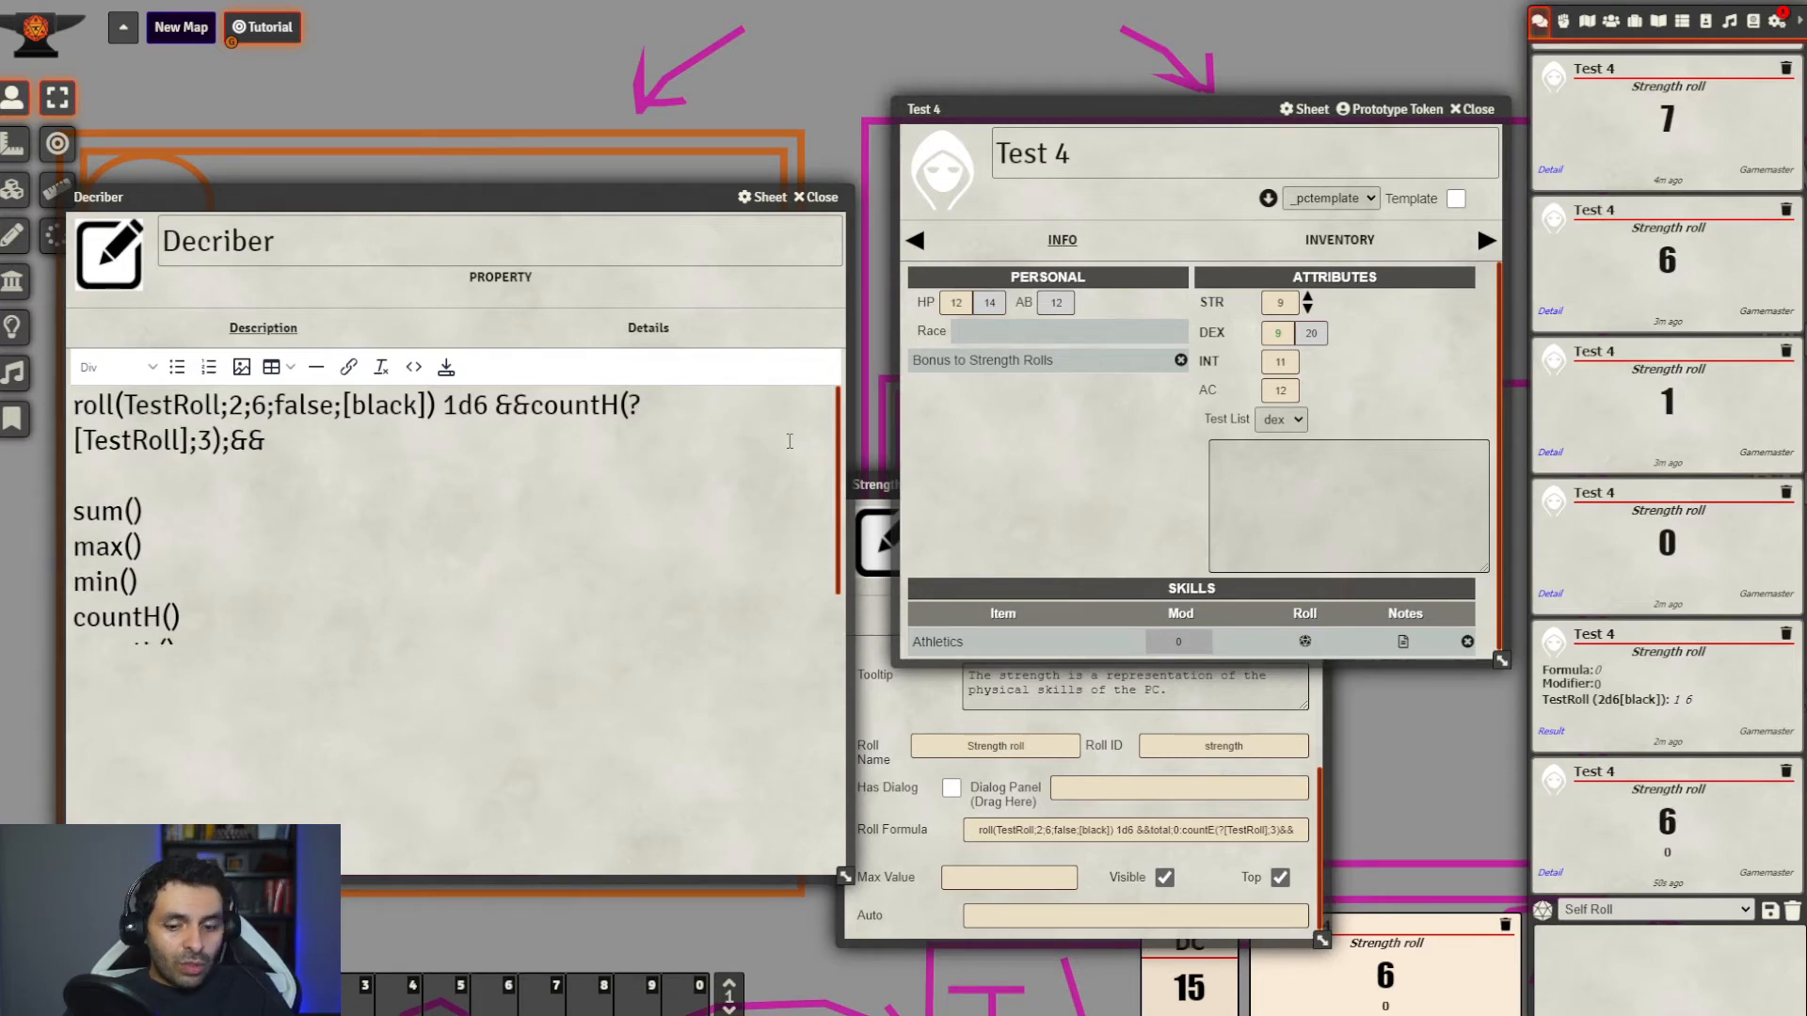
{"action": "key", "text": "BackSpace"}
{"action": "type", "text": ",0:"}
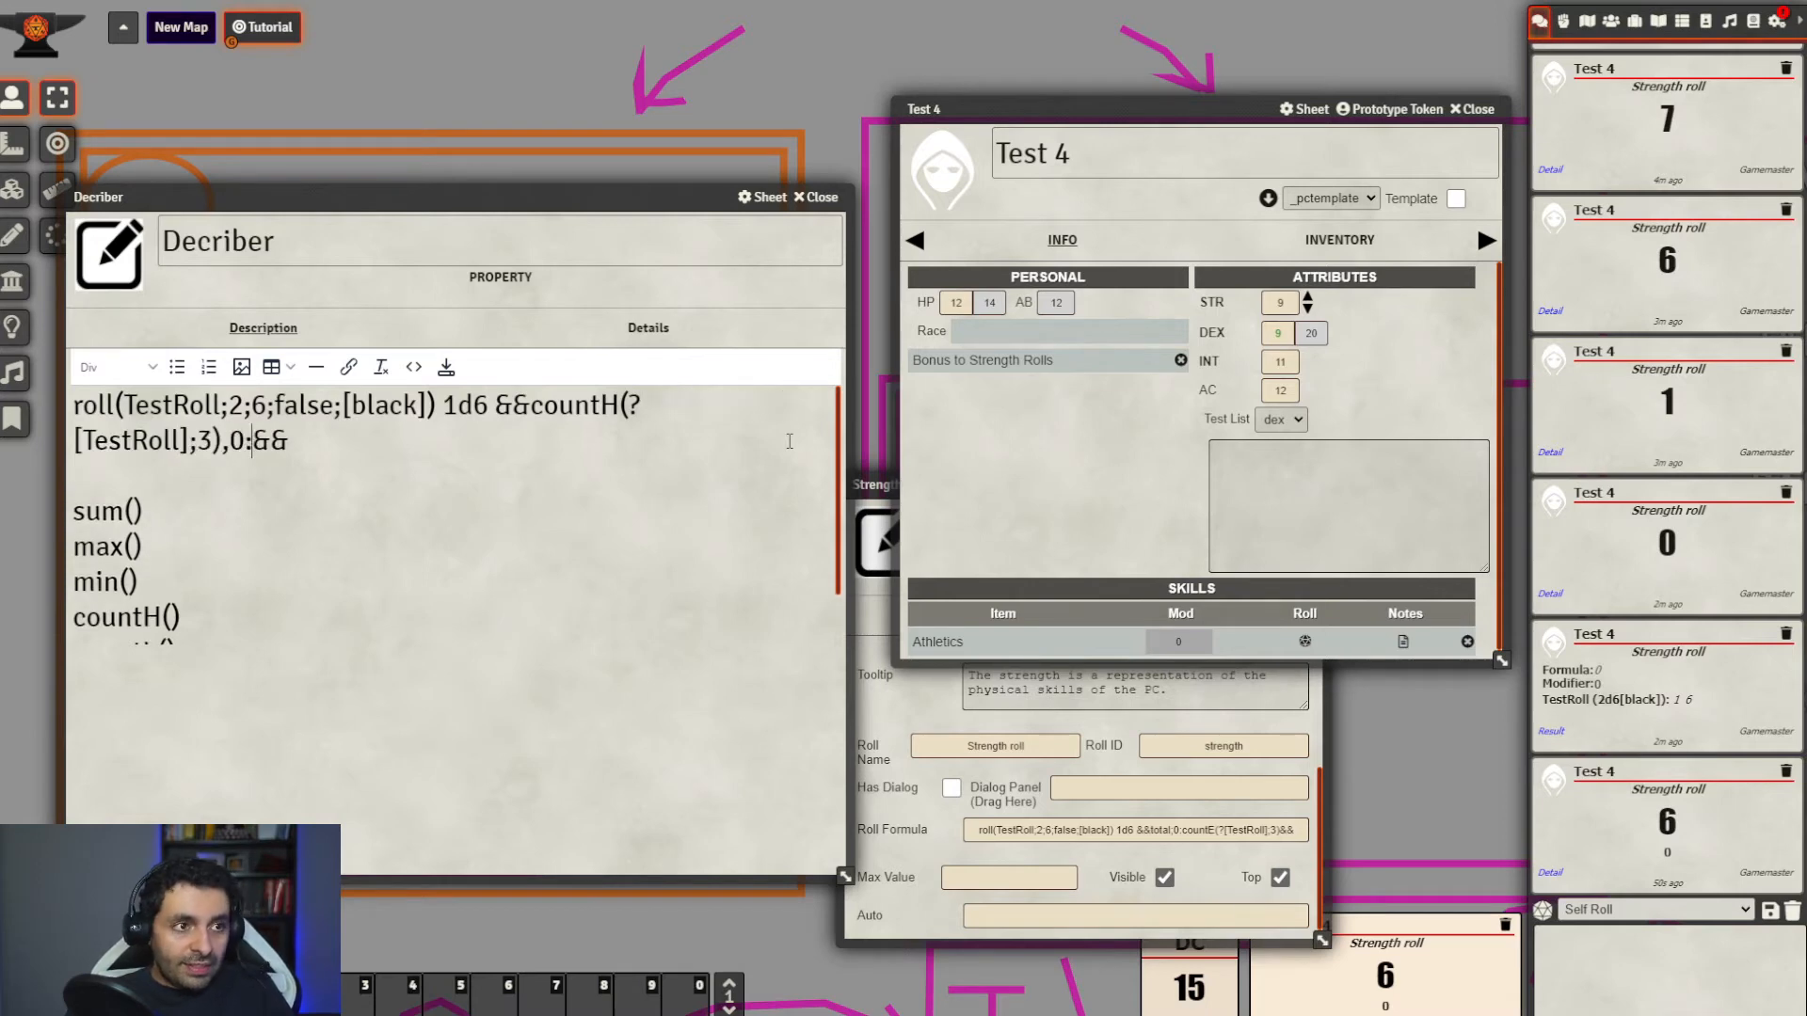
{"action": "type", "text": "NONE"}
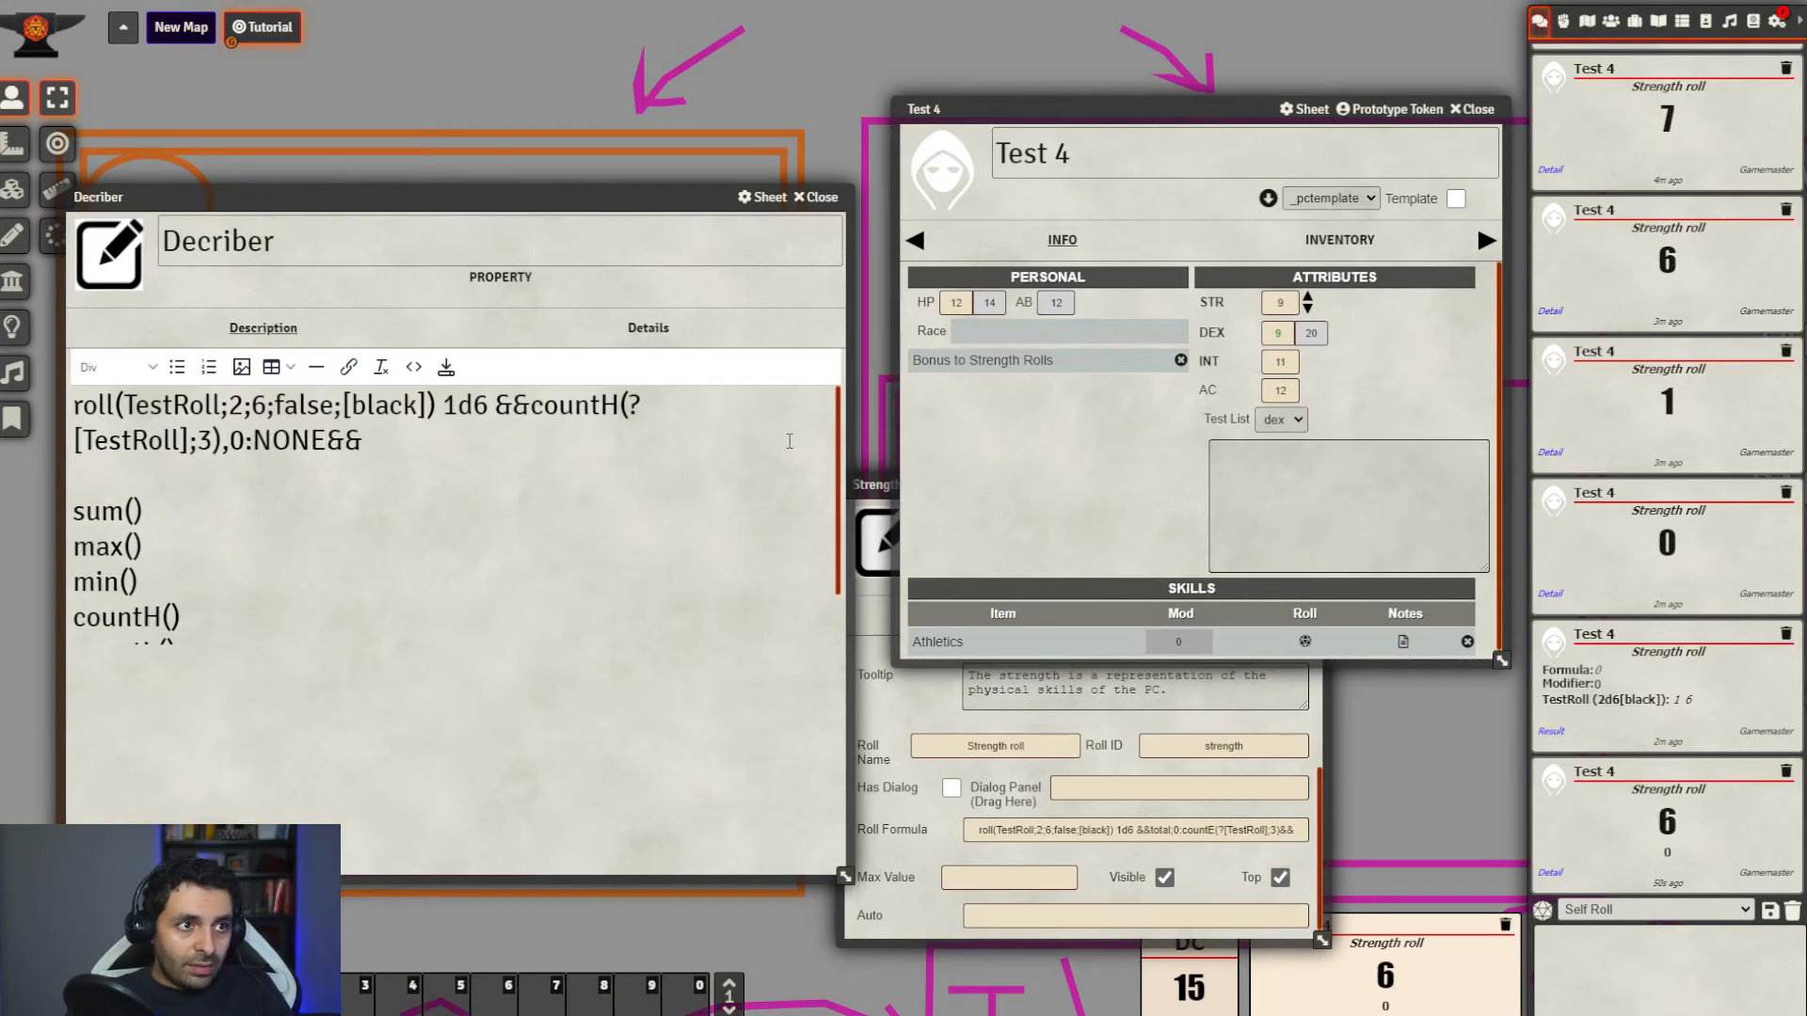
{"action": "type", "text": ",1:"}
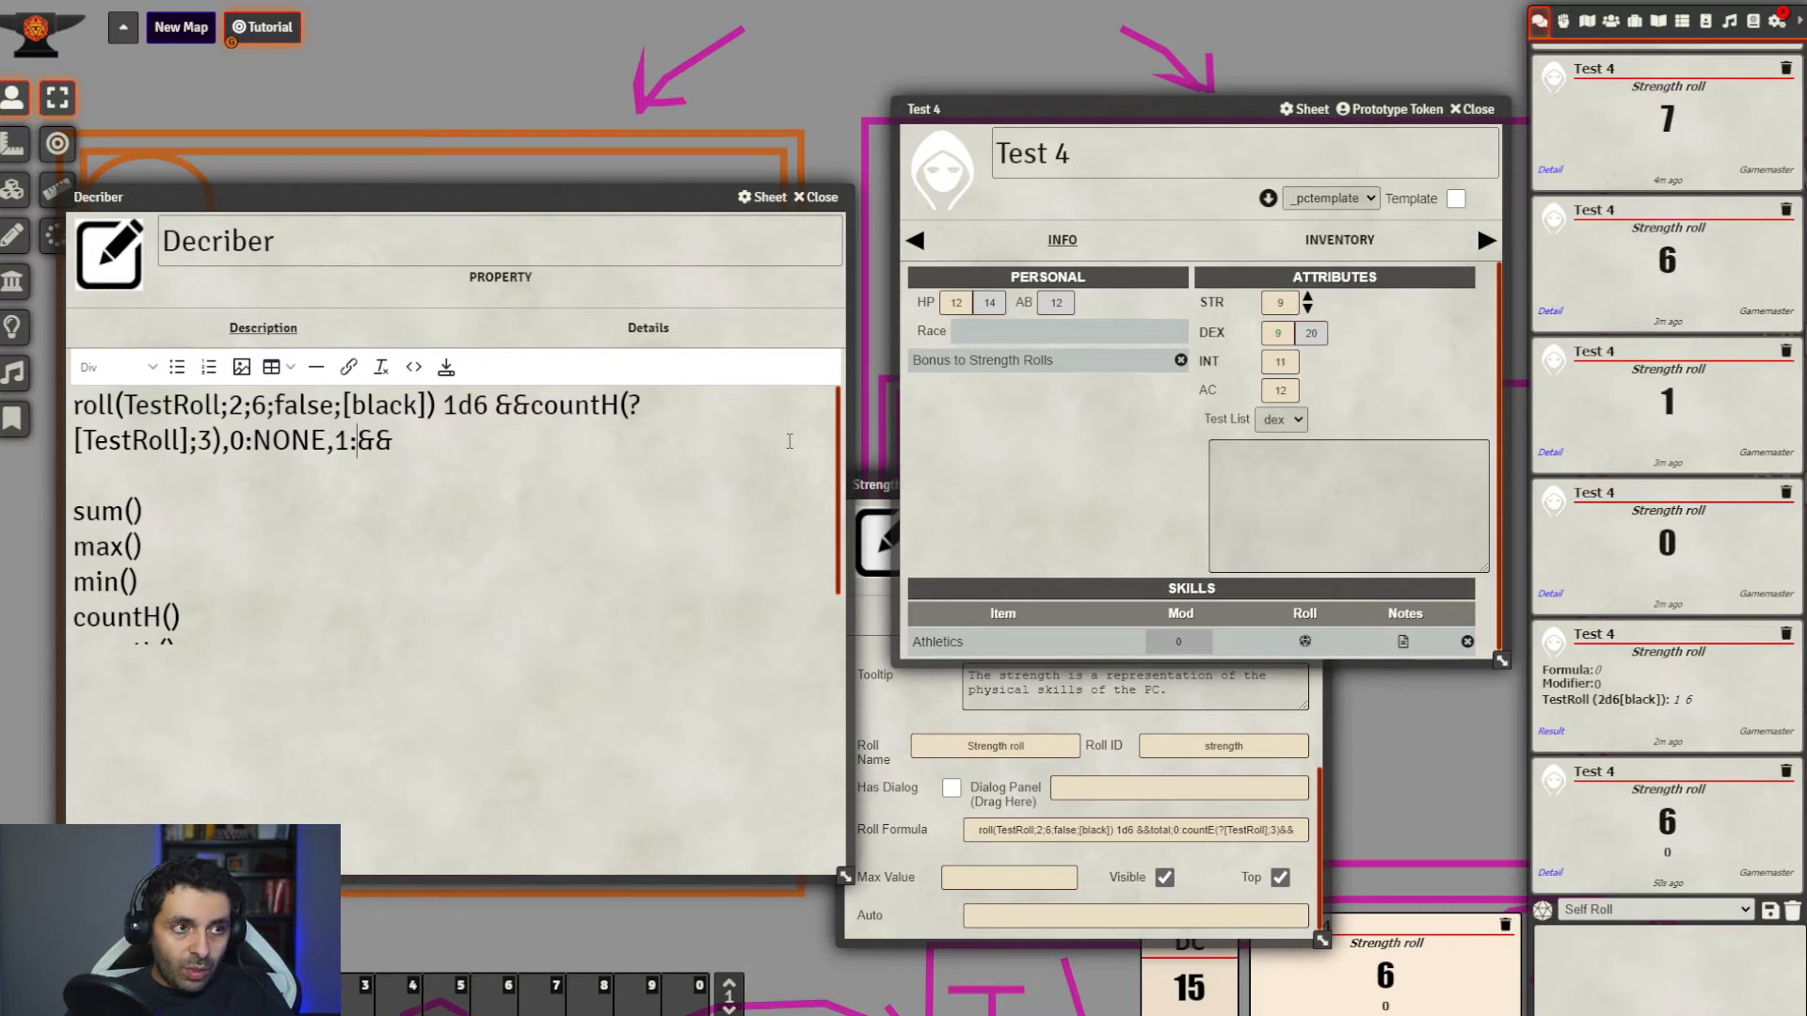
{"action": "type", "text": "MORE THAN 1"}
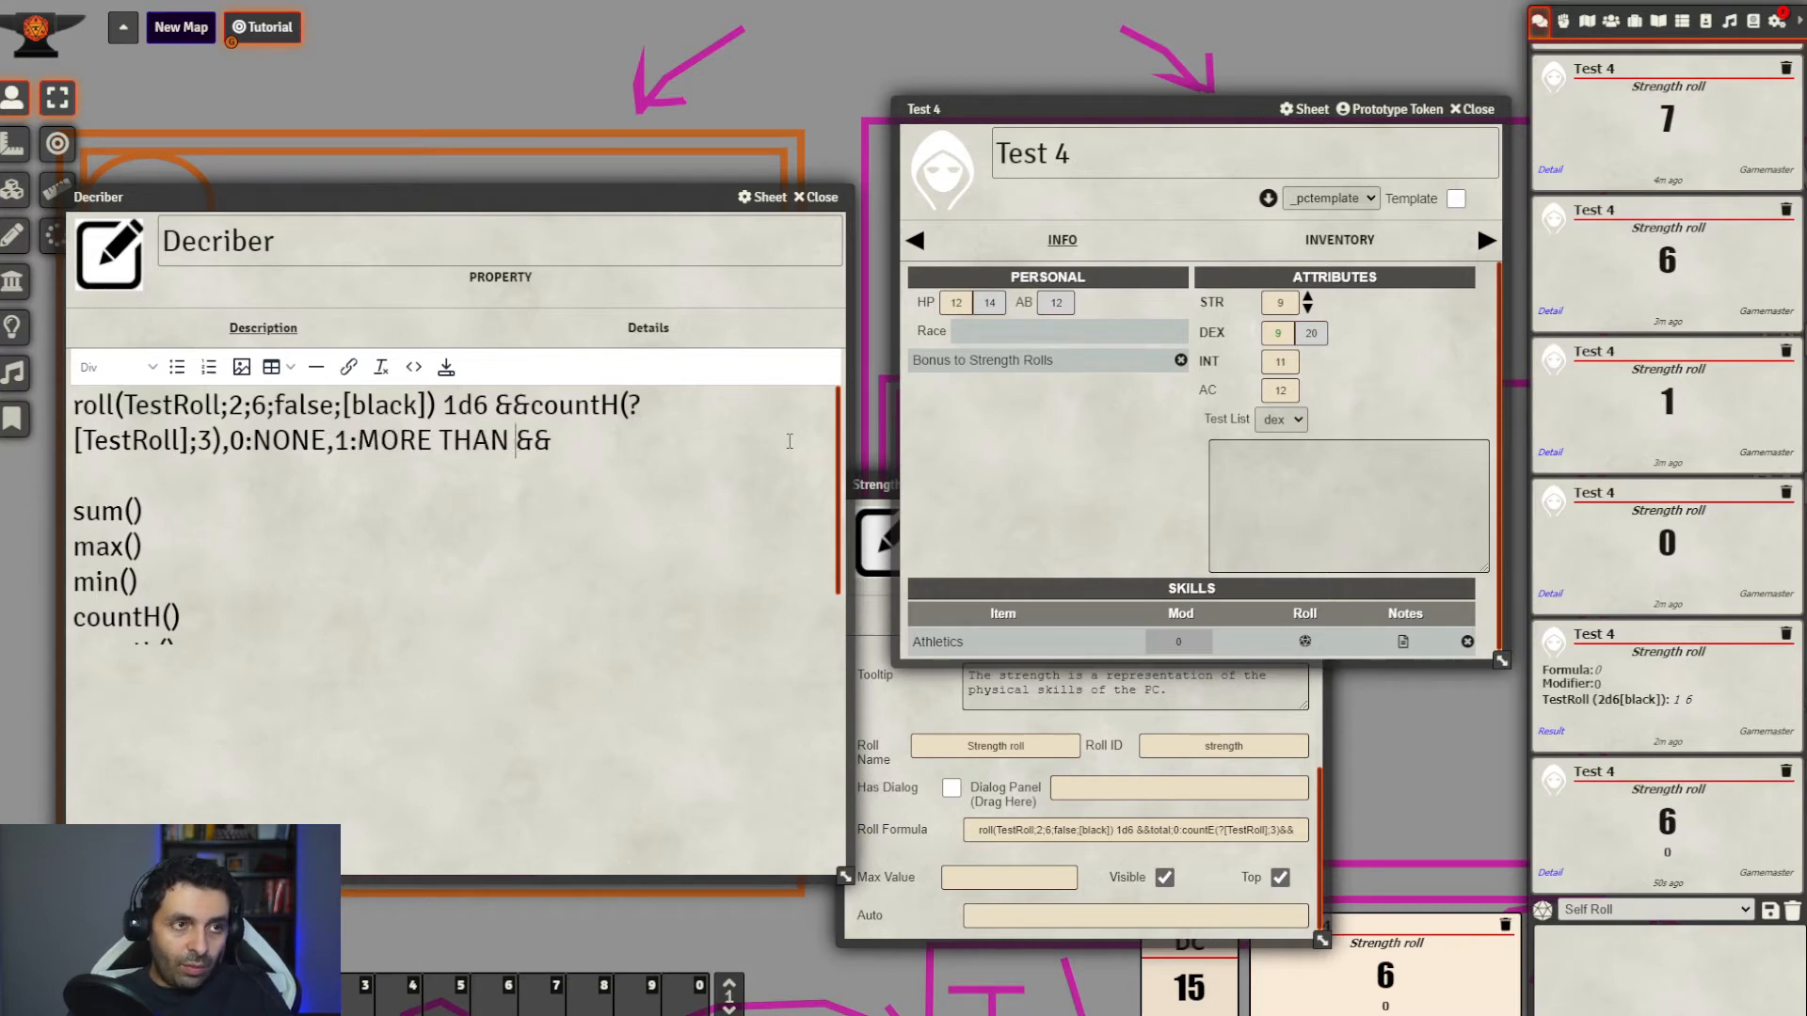
Copy Decriber's complete expression with the NONE and MORE THAN 1 results over Strength's roll formula
{"action": "key", "text": "End"}
{"action": "key", "text": "shift+Home"}
{"action": "key", "text": "shift+Up"}
{"action": "key", "text": "ctrl+c"}
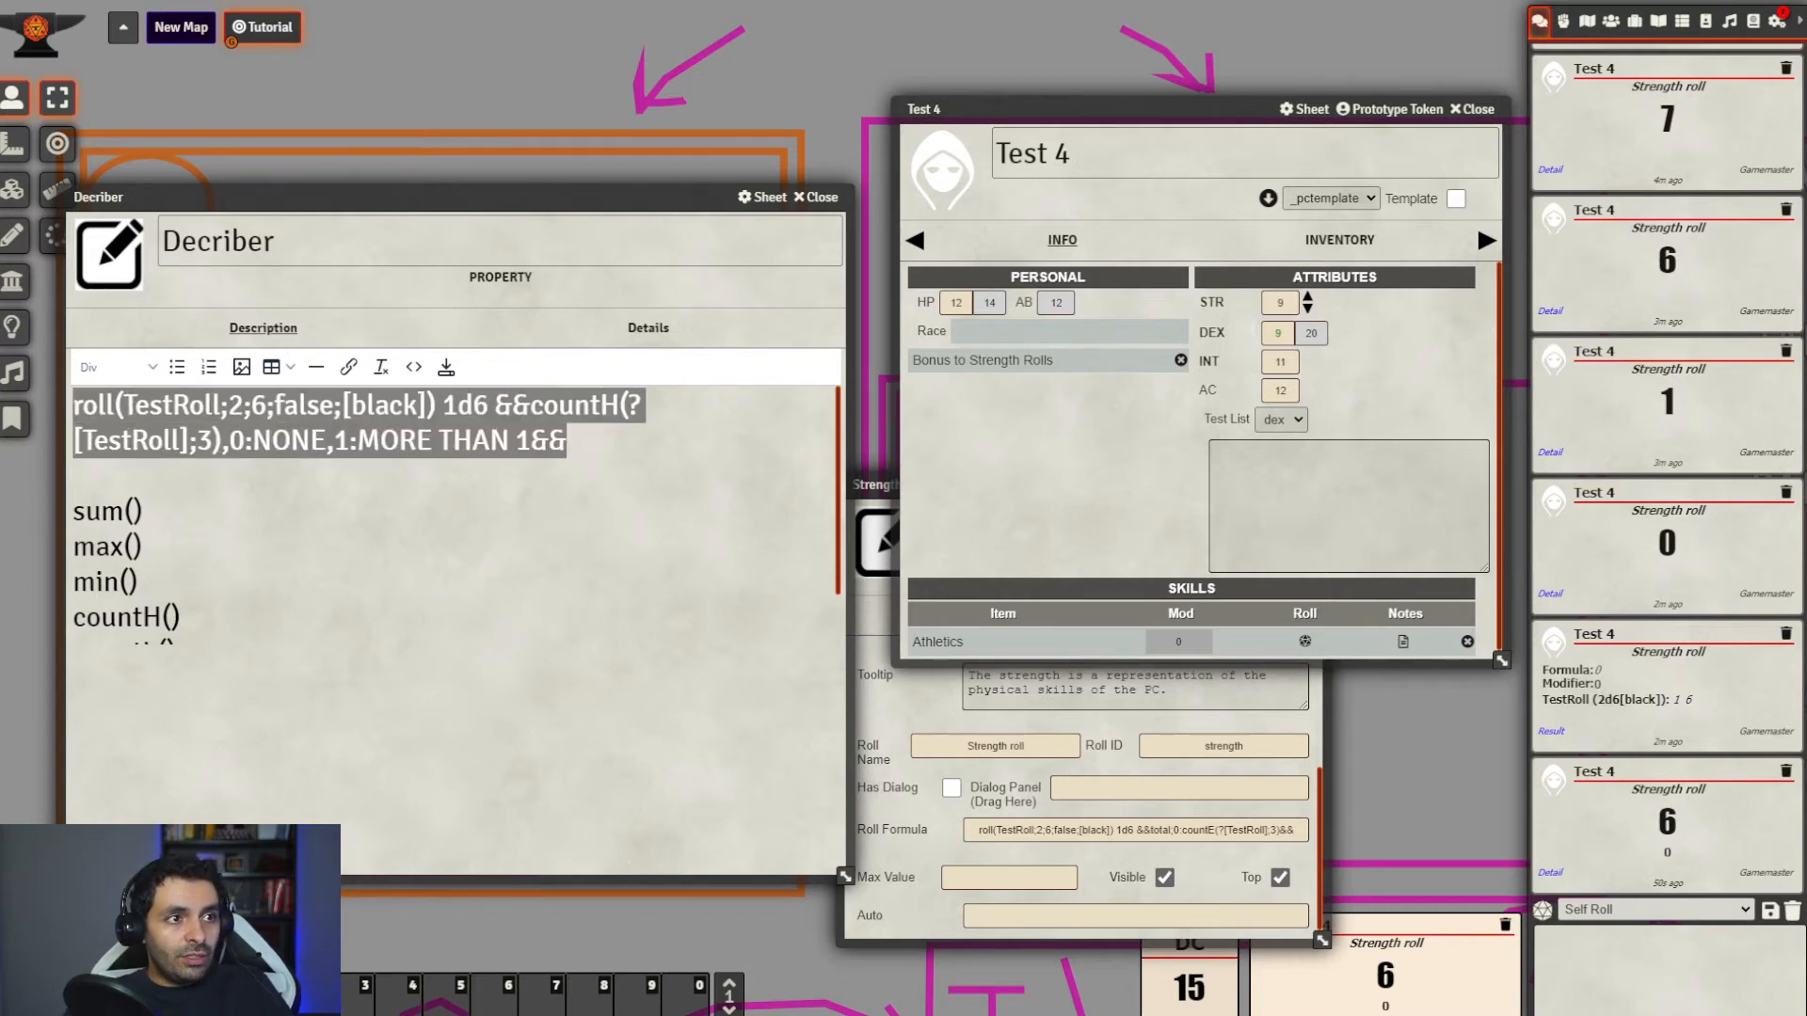
{"action": "left_click", "coordinate": [1202, 827]}
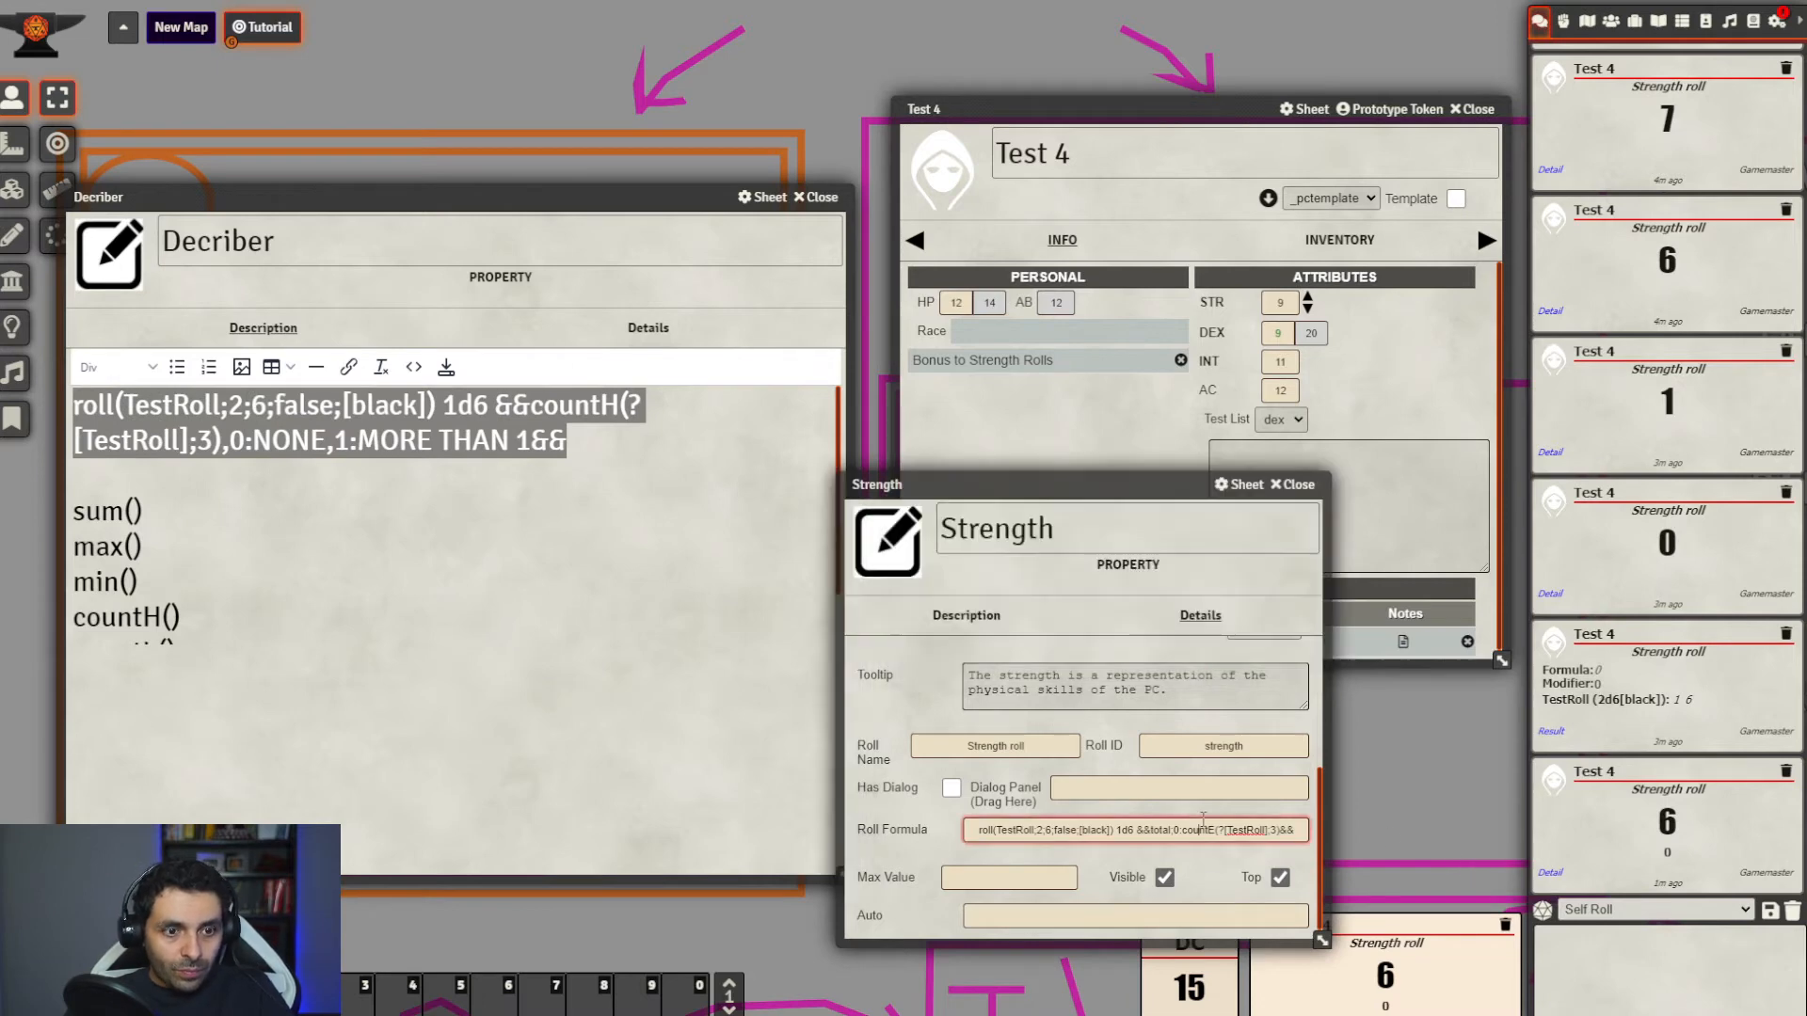
{"action": "key", "text": "ctrl+a"}
{"action": "key", "text": "ctrl+v"}
Highlight the roll, countH condition and result parts of Decriber's expression in turn, and try rolling STR on Test 4
{"action": "left_click_drag", "start_coordinate": [500, 405], "coordinate": [14, 405]}
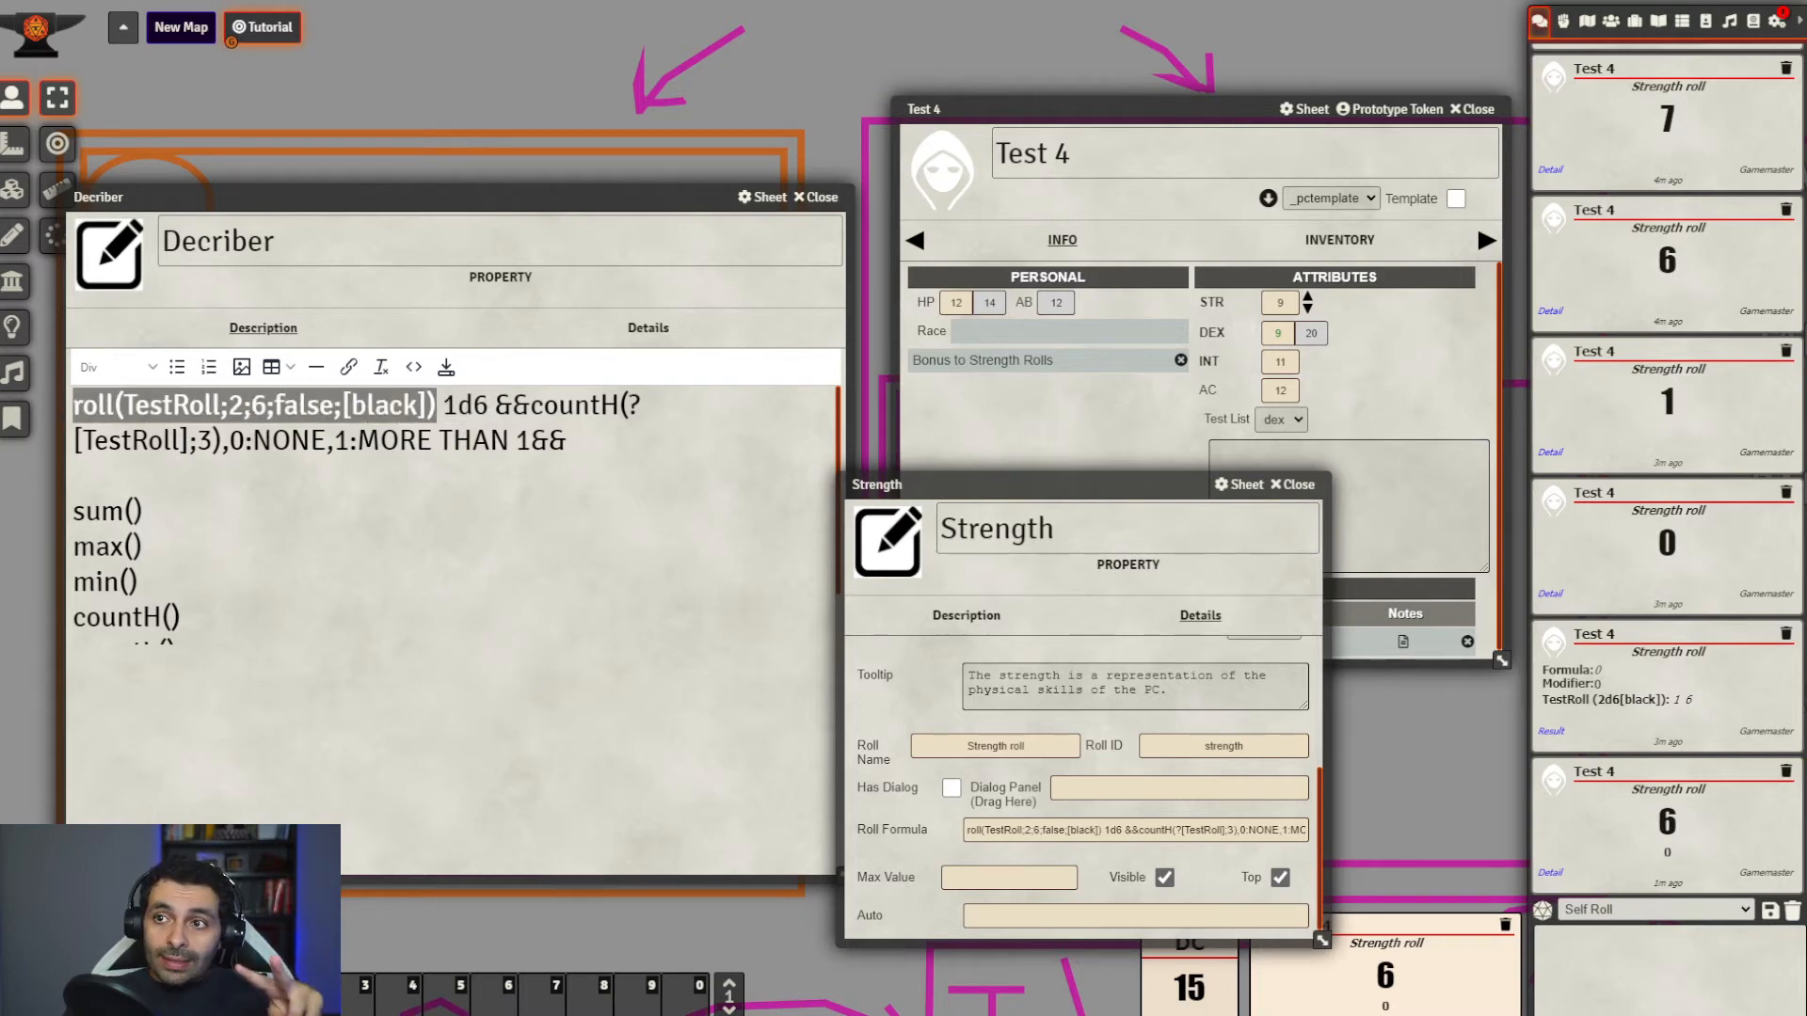
{"action": "left_click_drag", "start_coordinate": [497, 405], "coordinate": [578, 448]}
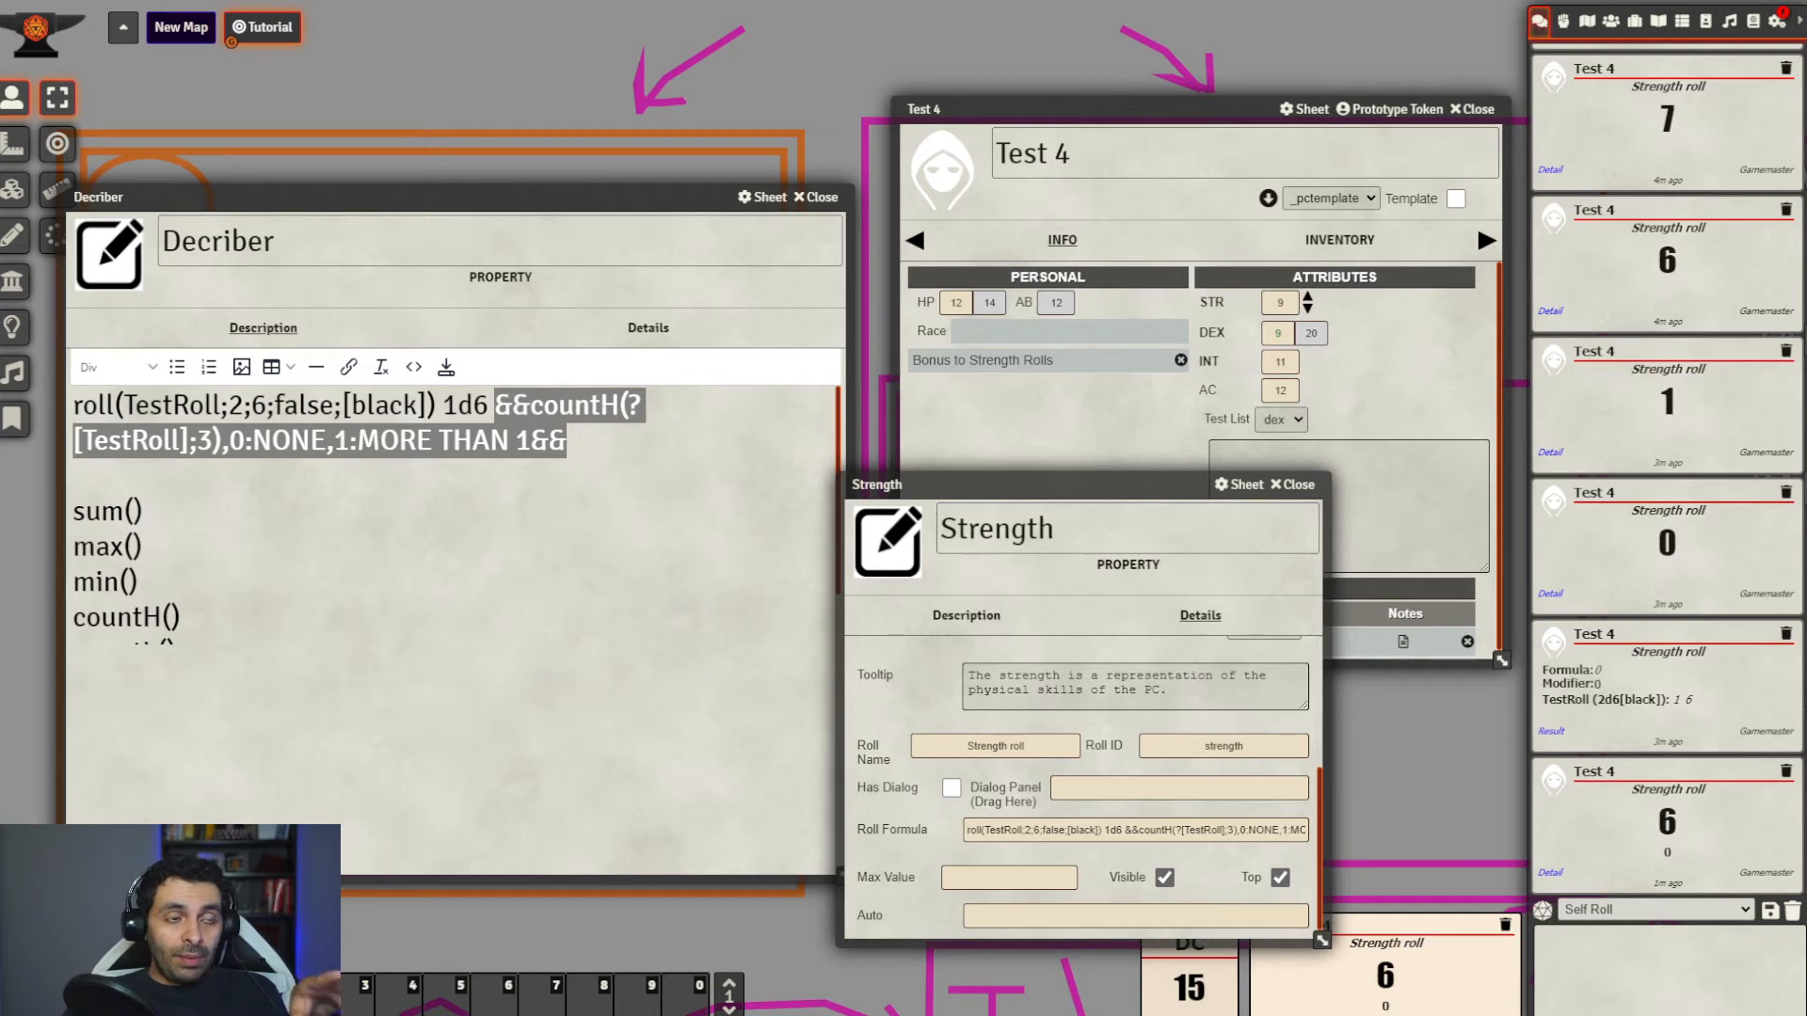
{"action": "left_click", "coordinate": [529, 405]}
{"action": "left_click_drag", "start_coordinate": [530, 405], "coordinate": [223, 441]}
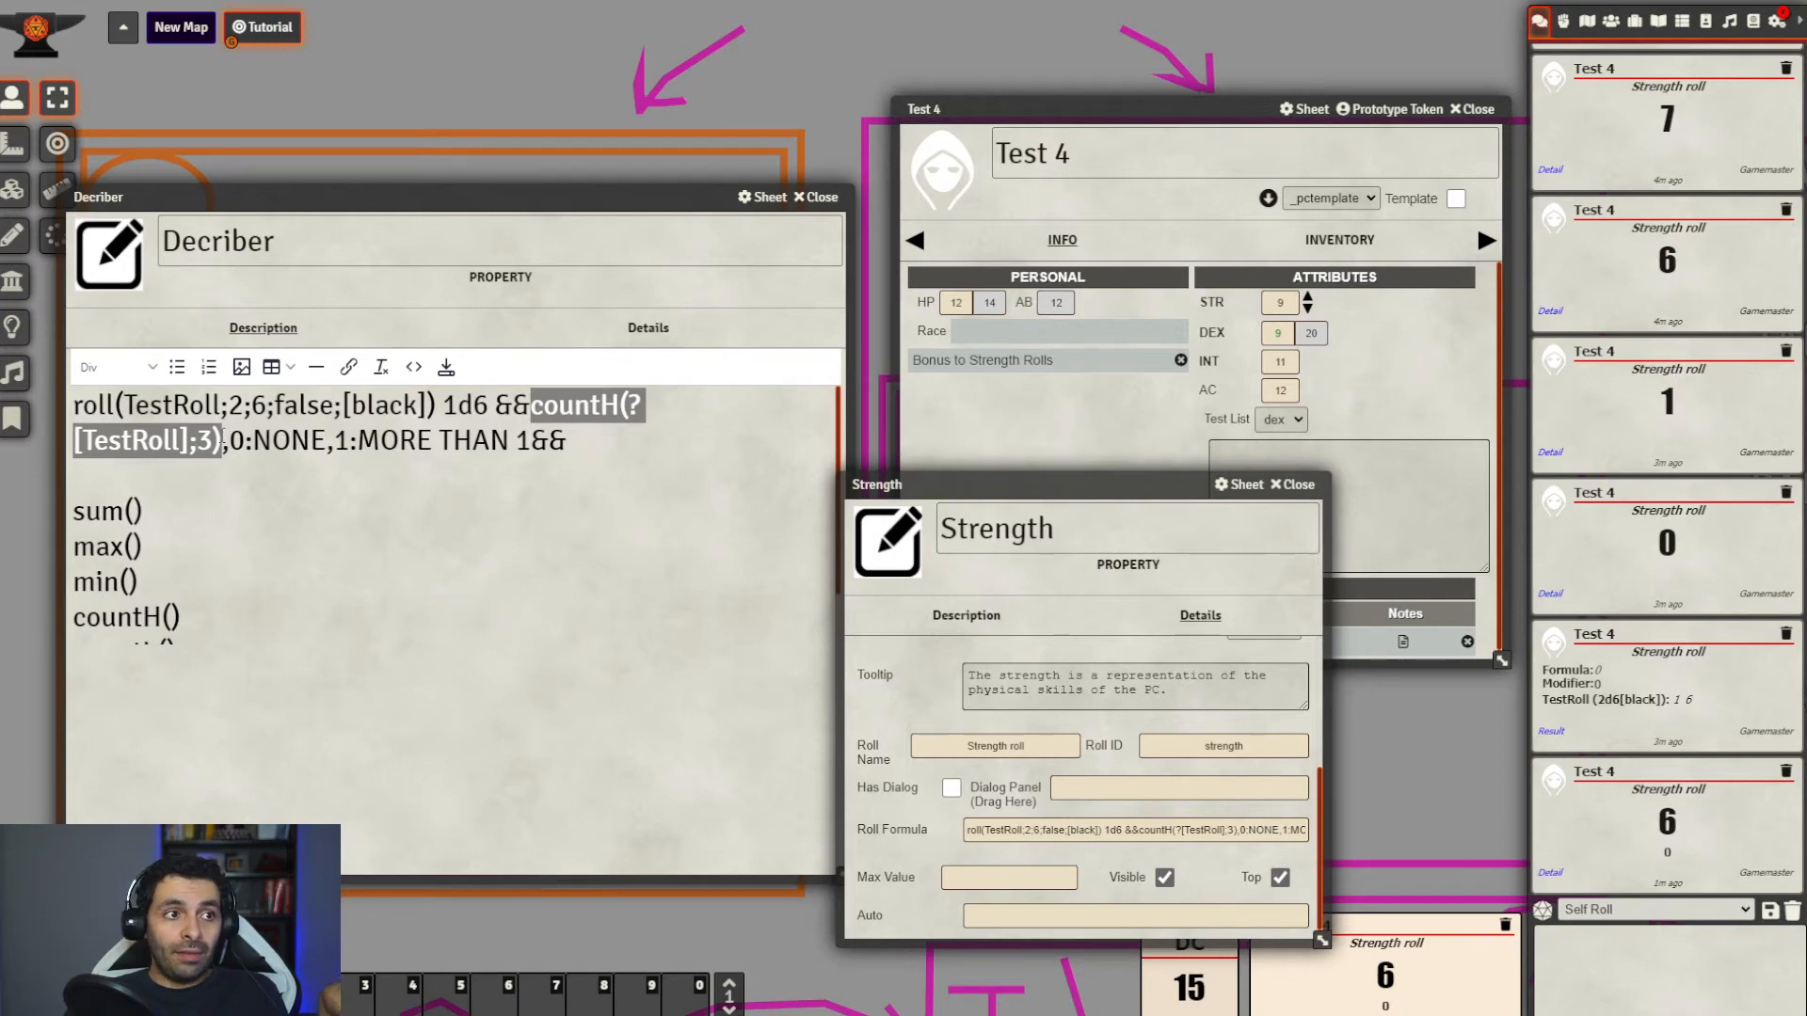
{"action": "left_click_drag", "start_coordinate": [321, 442], "coordinate": [535, 442]}
{"action": "left_click", "coordinate": [294, 442]}
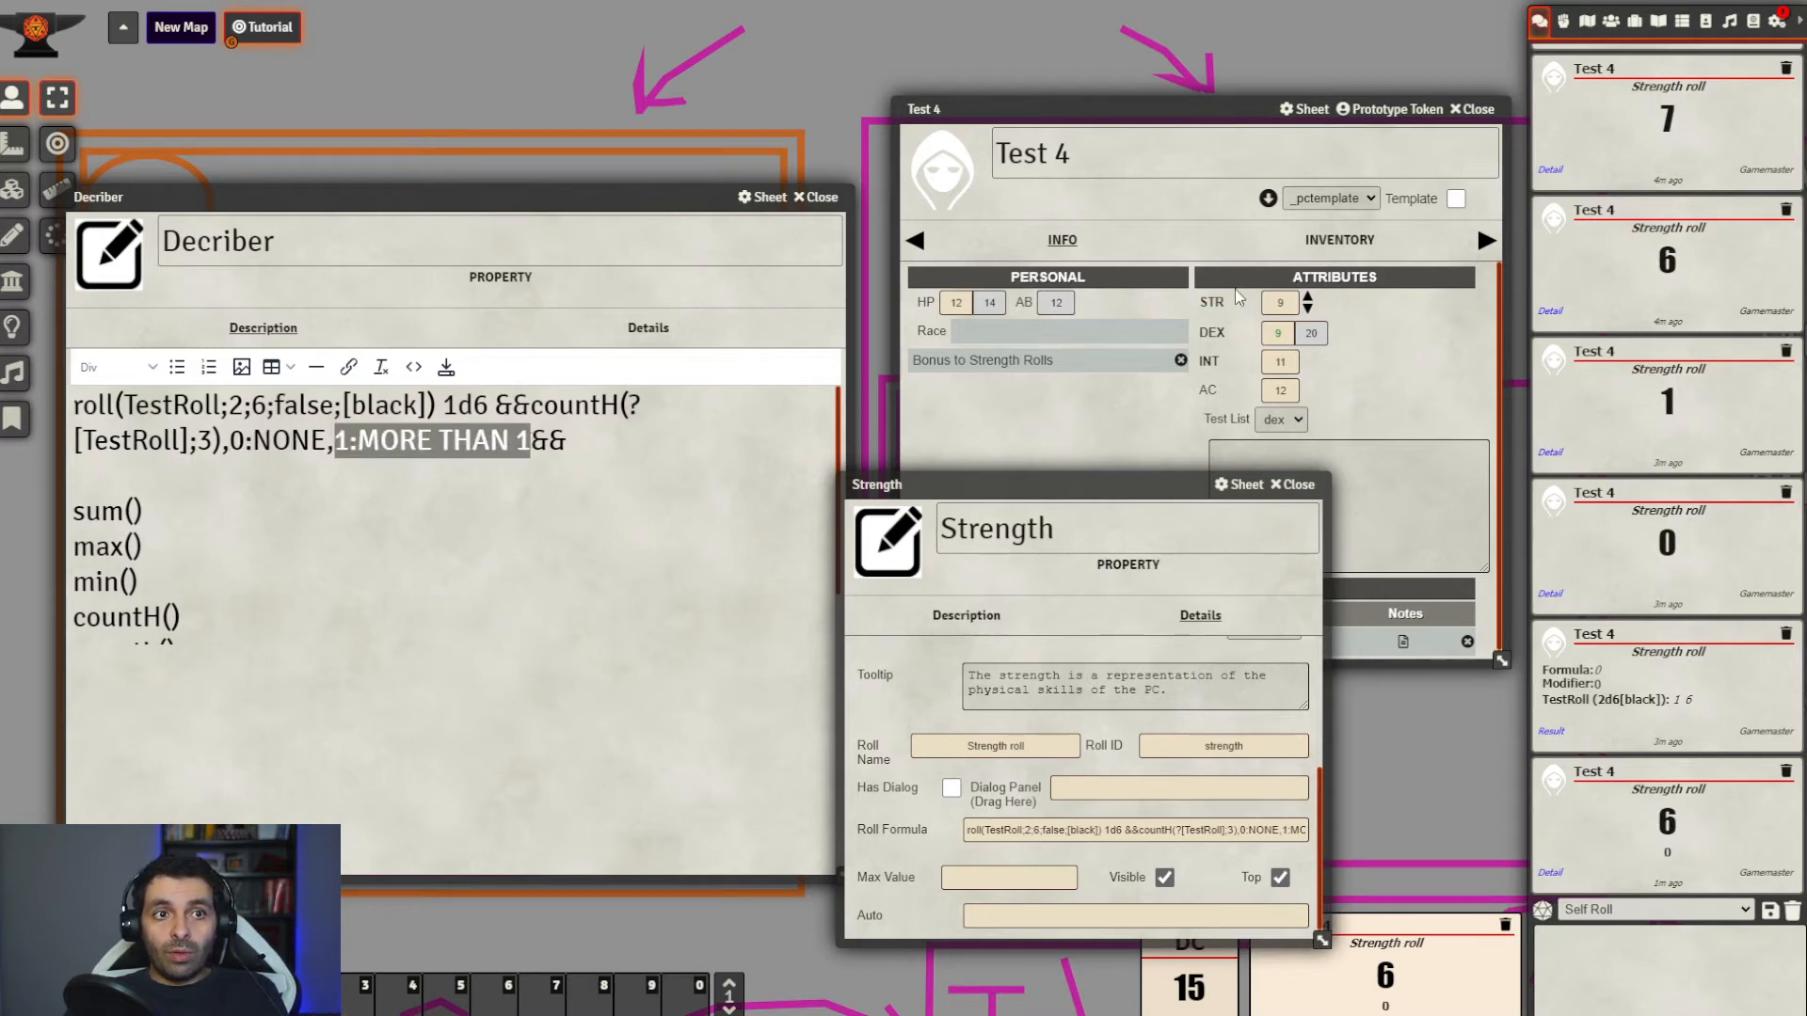
{"action": "left_click", "coordinate": [1214, 303]}
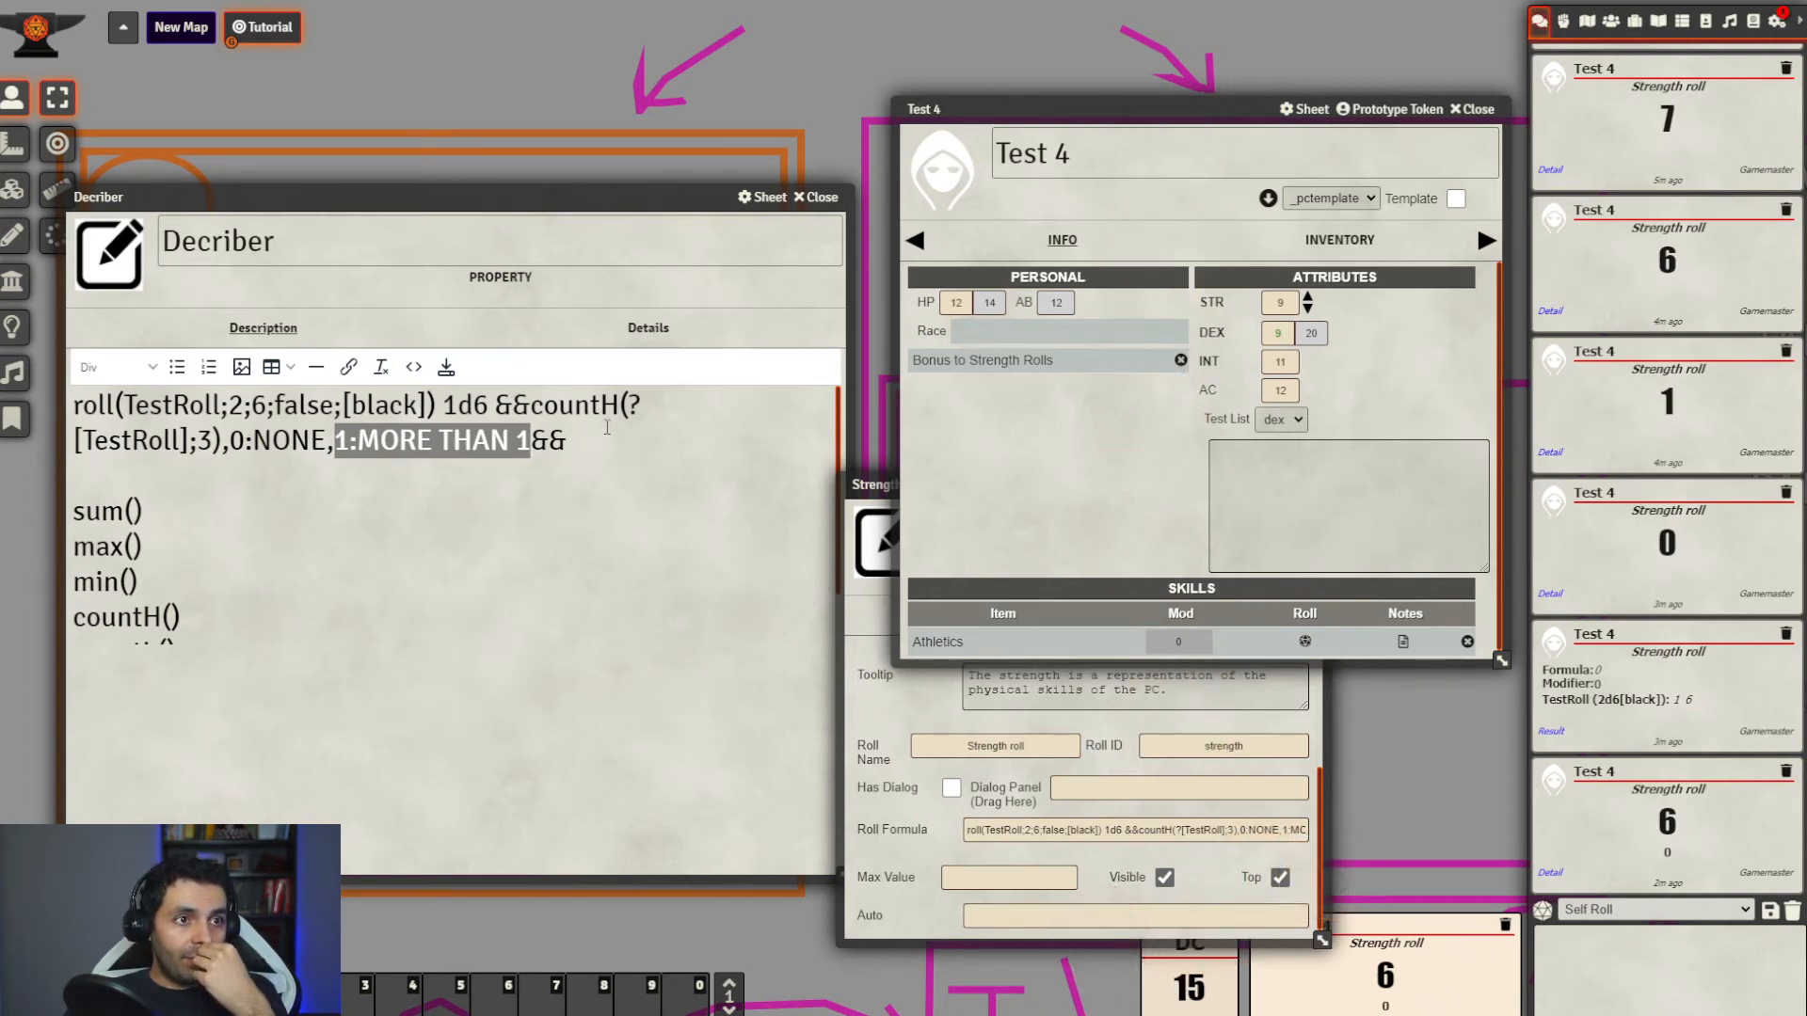
Widen the Decriber window and replace the comma after countH(?[TestRoll];3) with a semicolon
{"action": "left_click", "coordinate": [256, 458]}
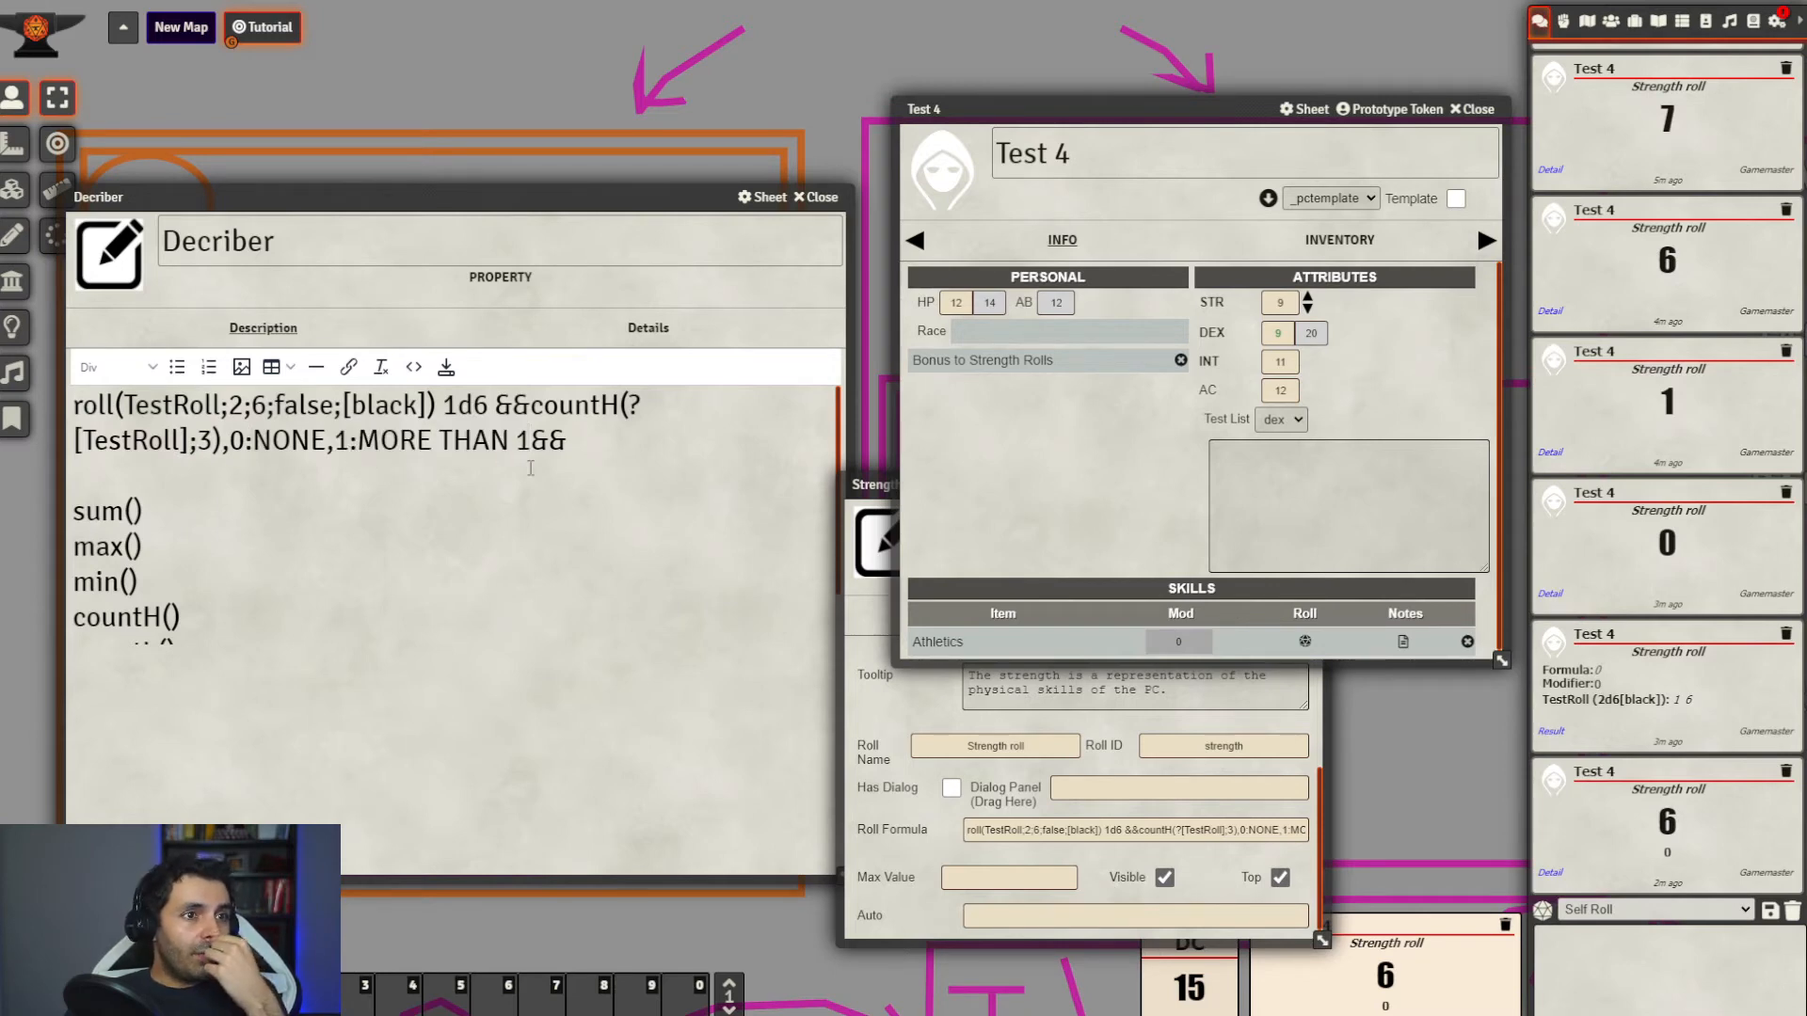
{"action": "left_click", "coordinate": [531, 407]}
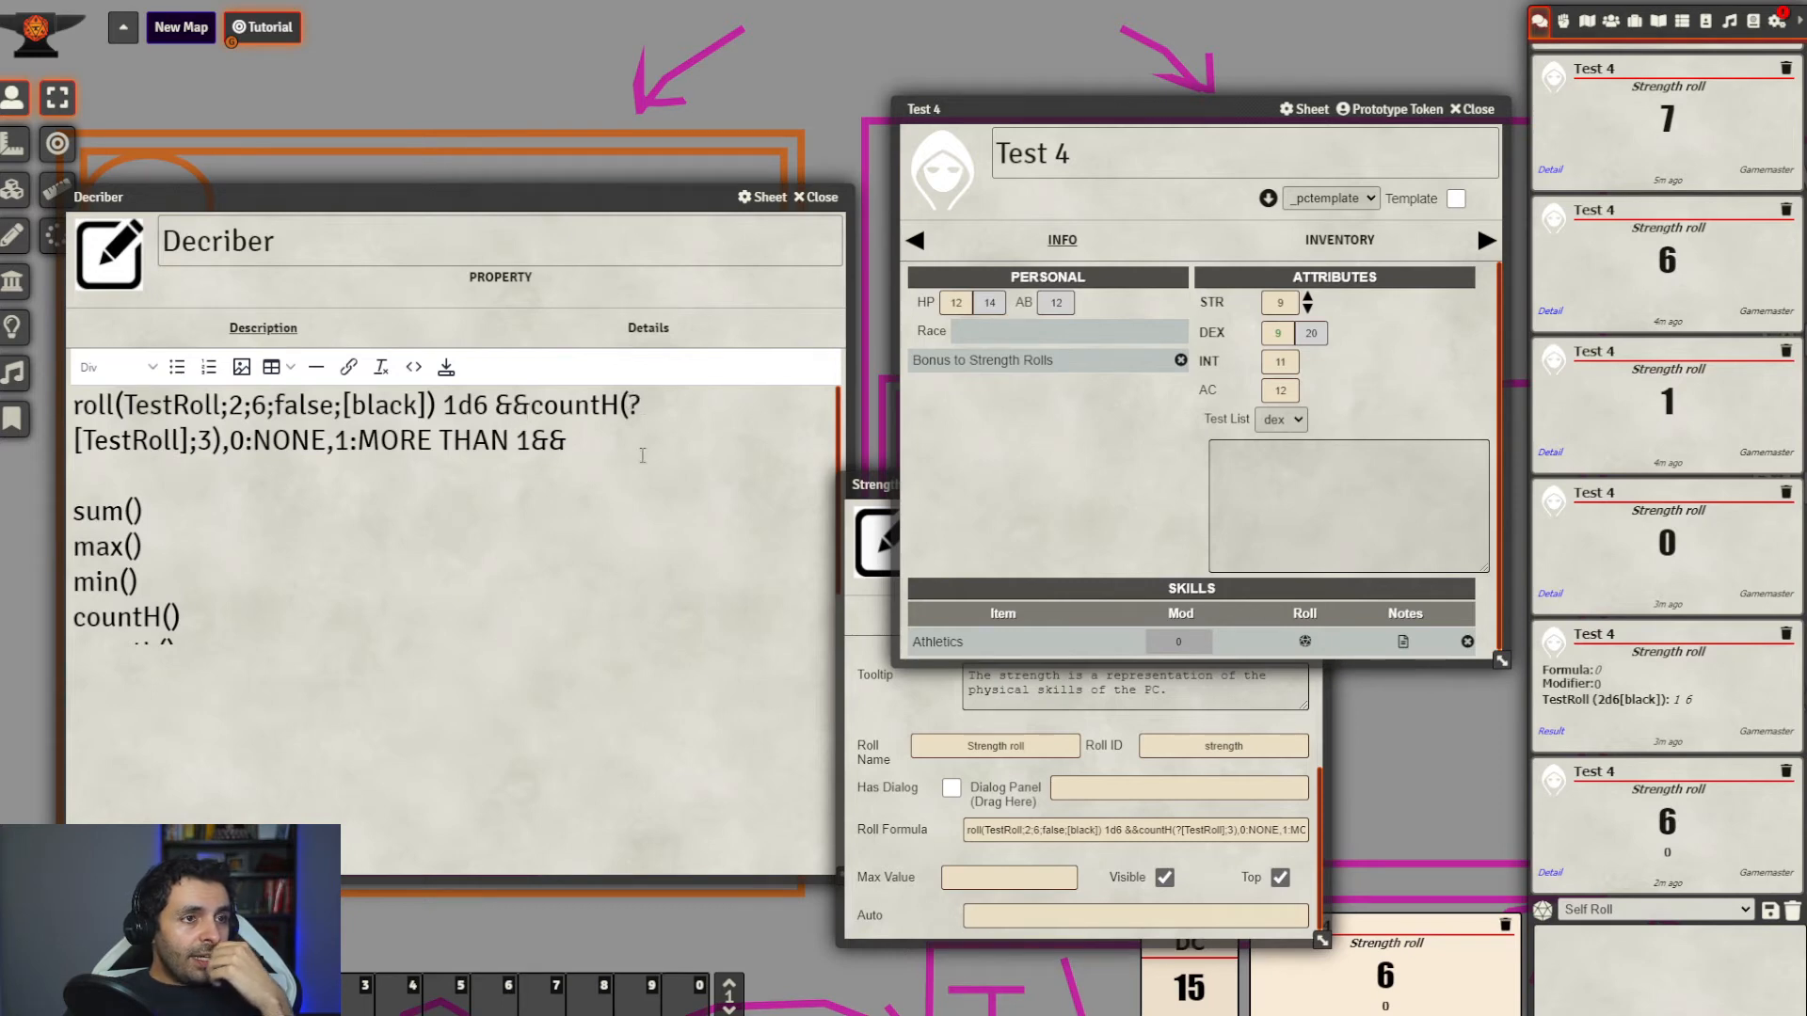
{"action": "left_click_drag", "start_coordinate": [849, 877], "coordinate": [1242, 757]}
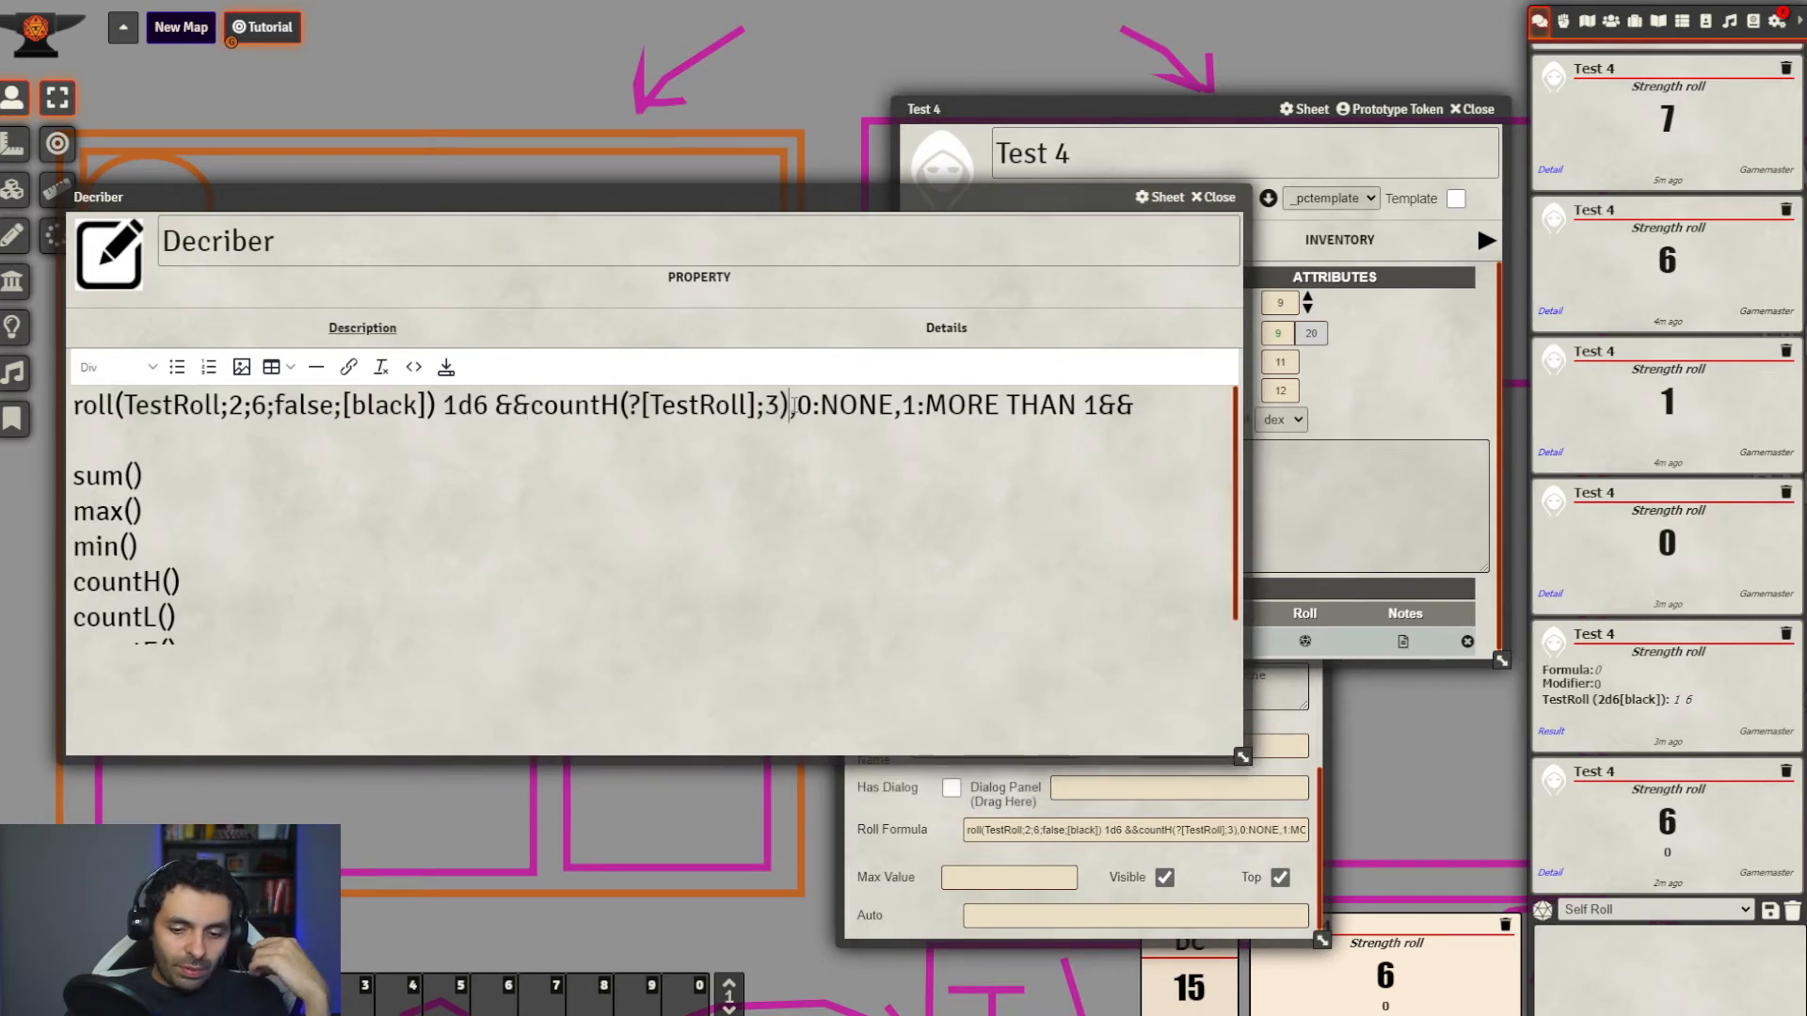
{"action": "key", "text": "BackSpace"}
{"action": "type", "text": ";"}
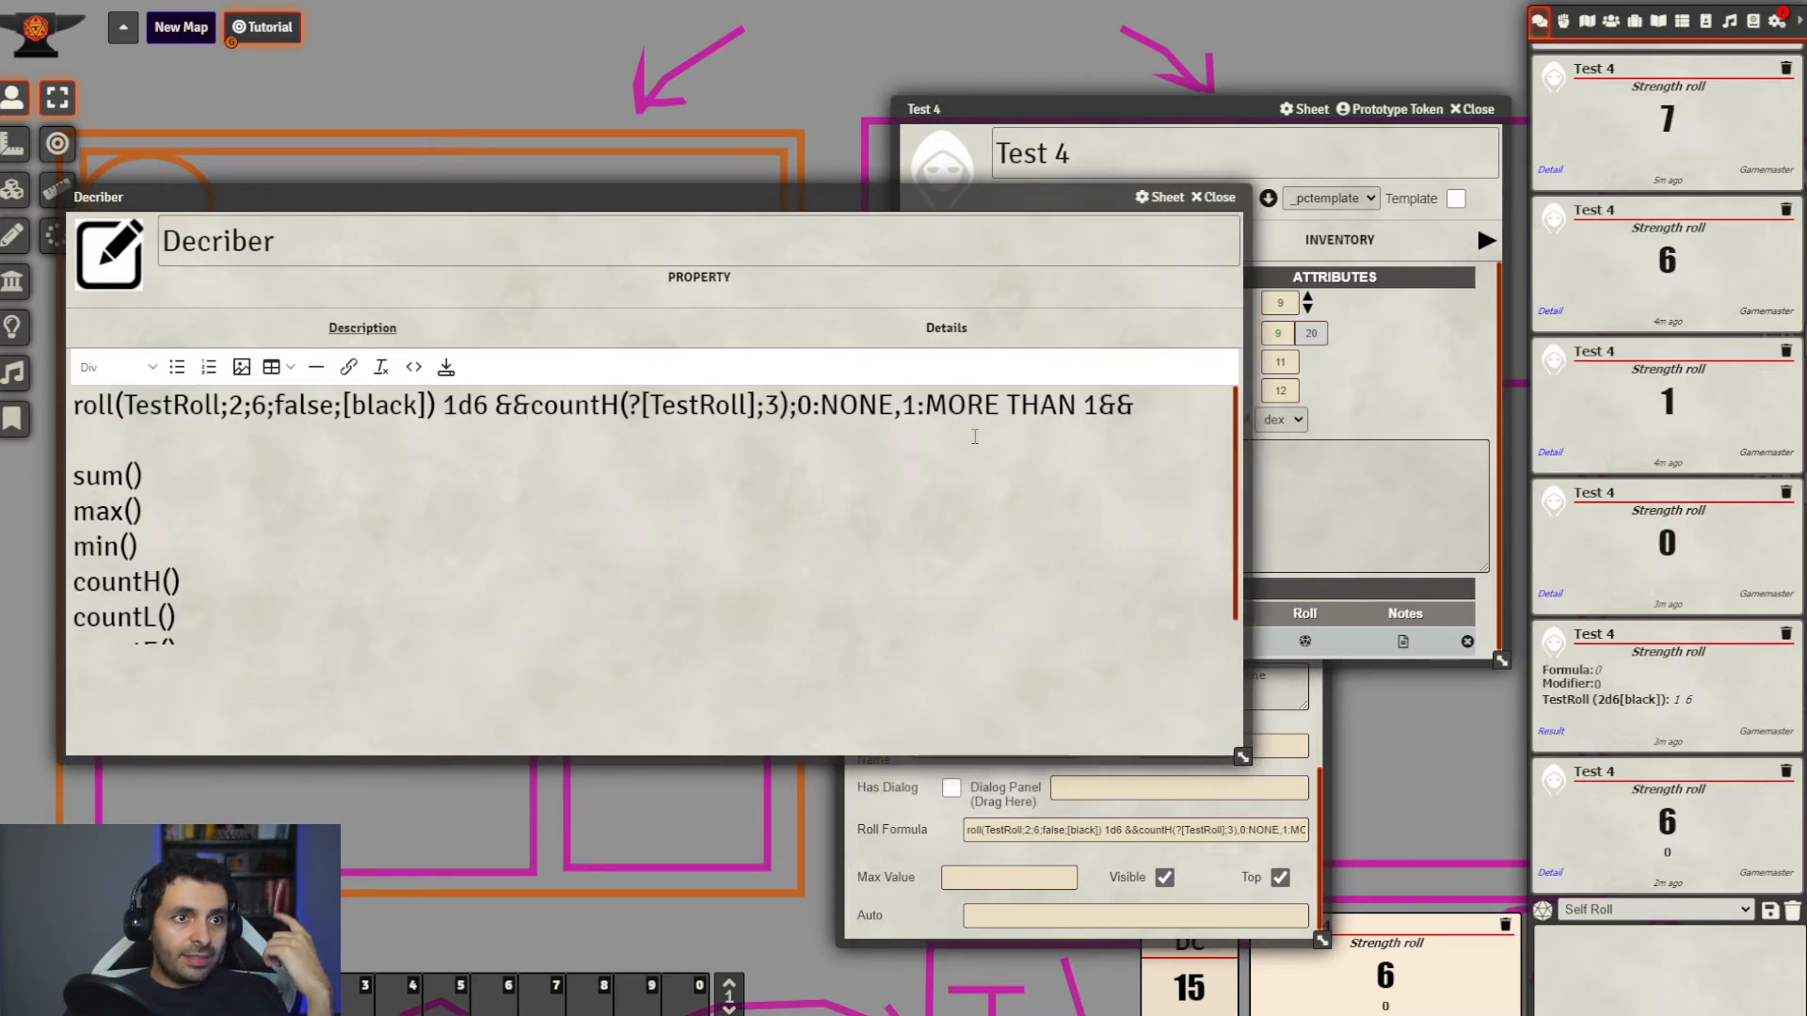
Replace Strength's roll formula with Decriber's corrected expression and roll STR on the Test 4 actor
{"action": "left_click_drag", "start_coordinate": [1119, 429], "coordinate": [28, 438]}
{"action": "key", "text": "ctrl+c"}
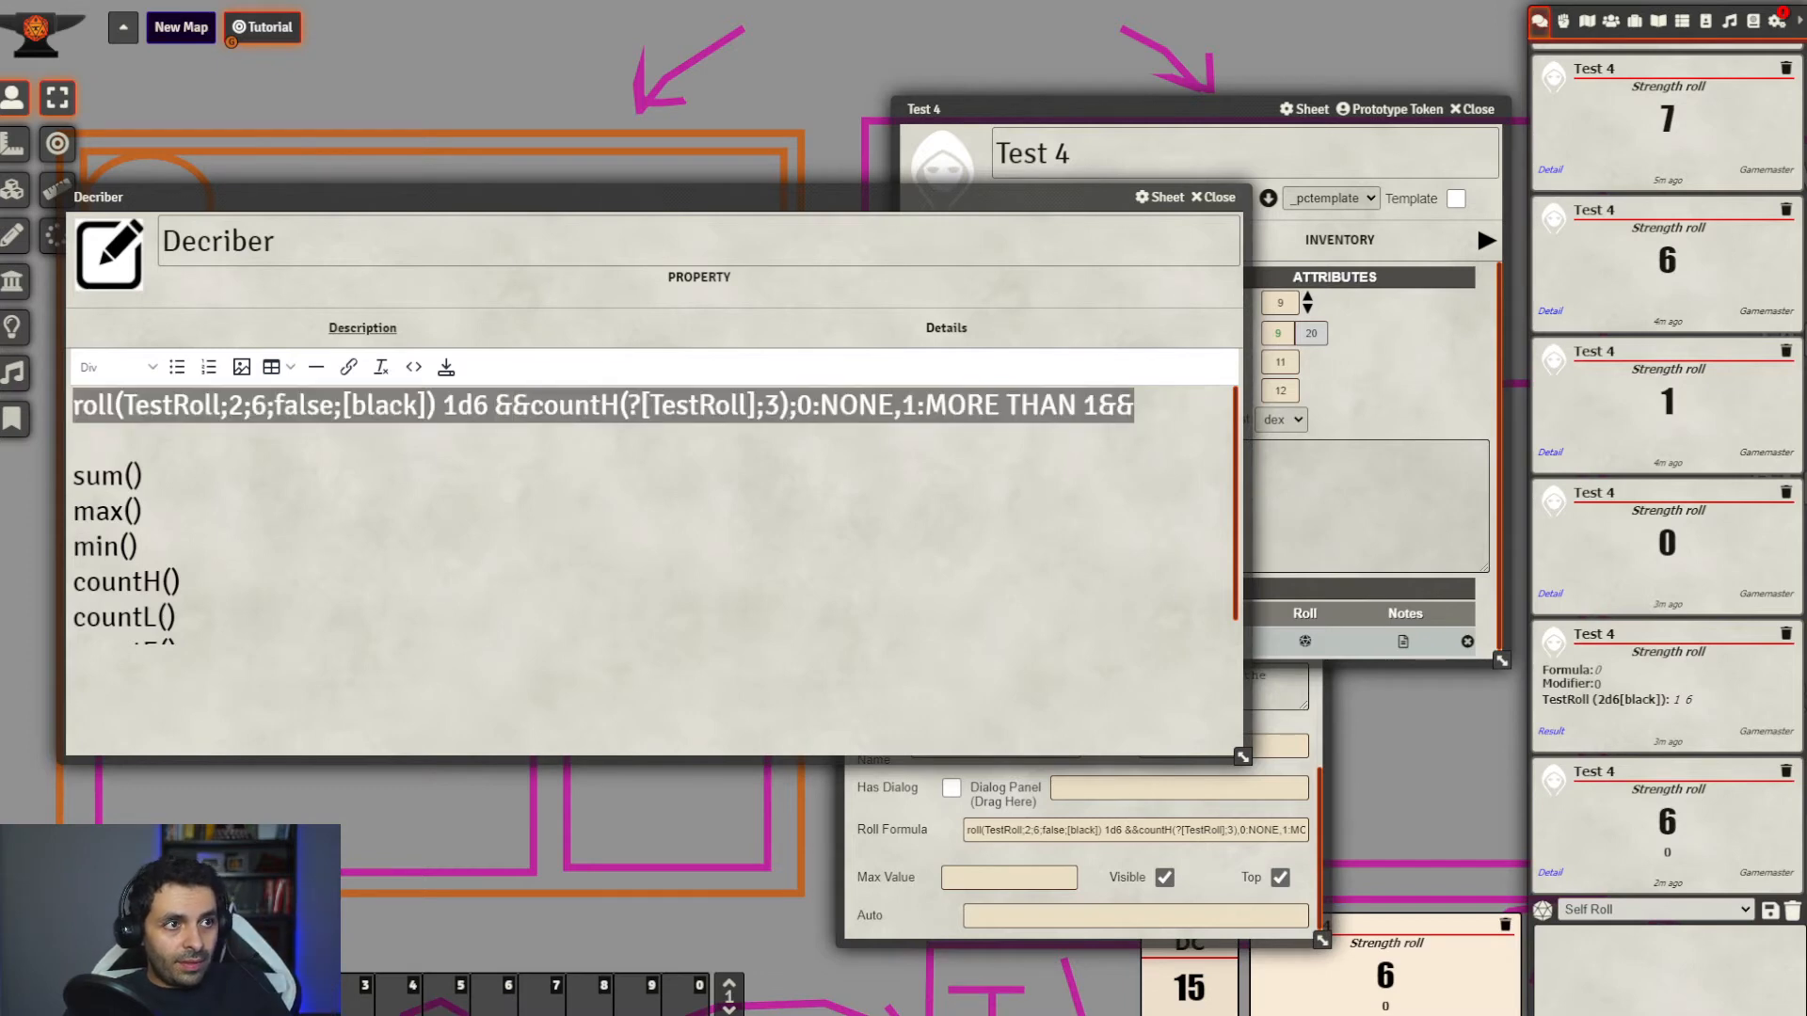
{"action": "left_click", "coordinate": [1168, 830]}
{"action": "key", "text": "ctrl+a"}
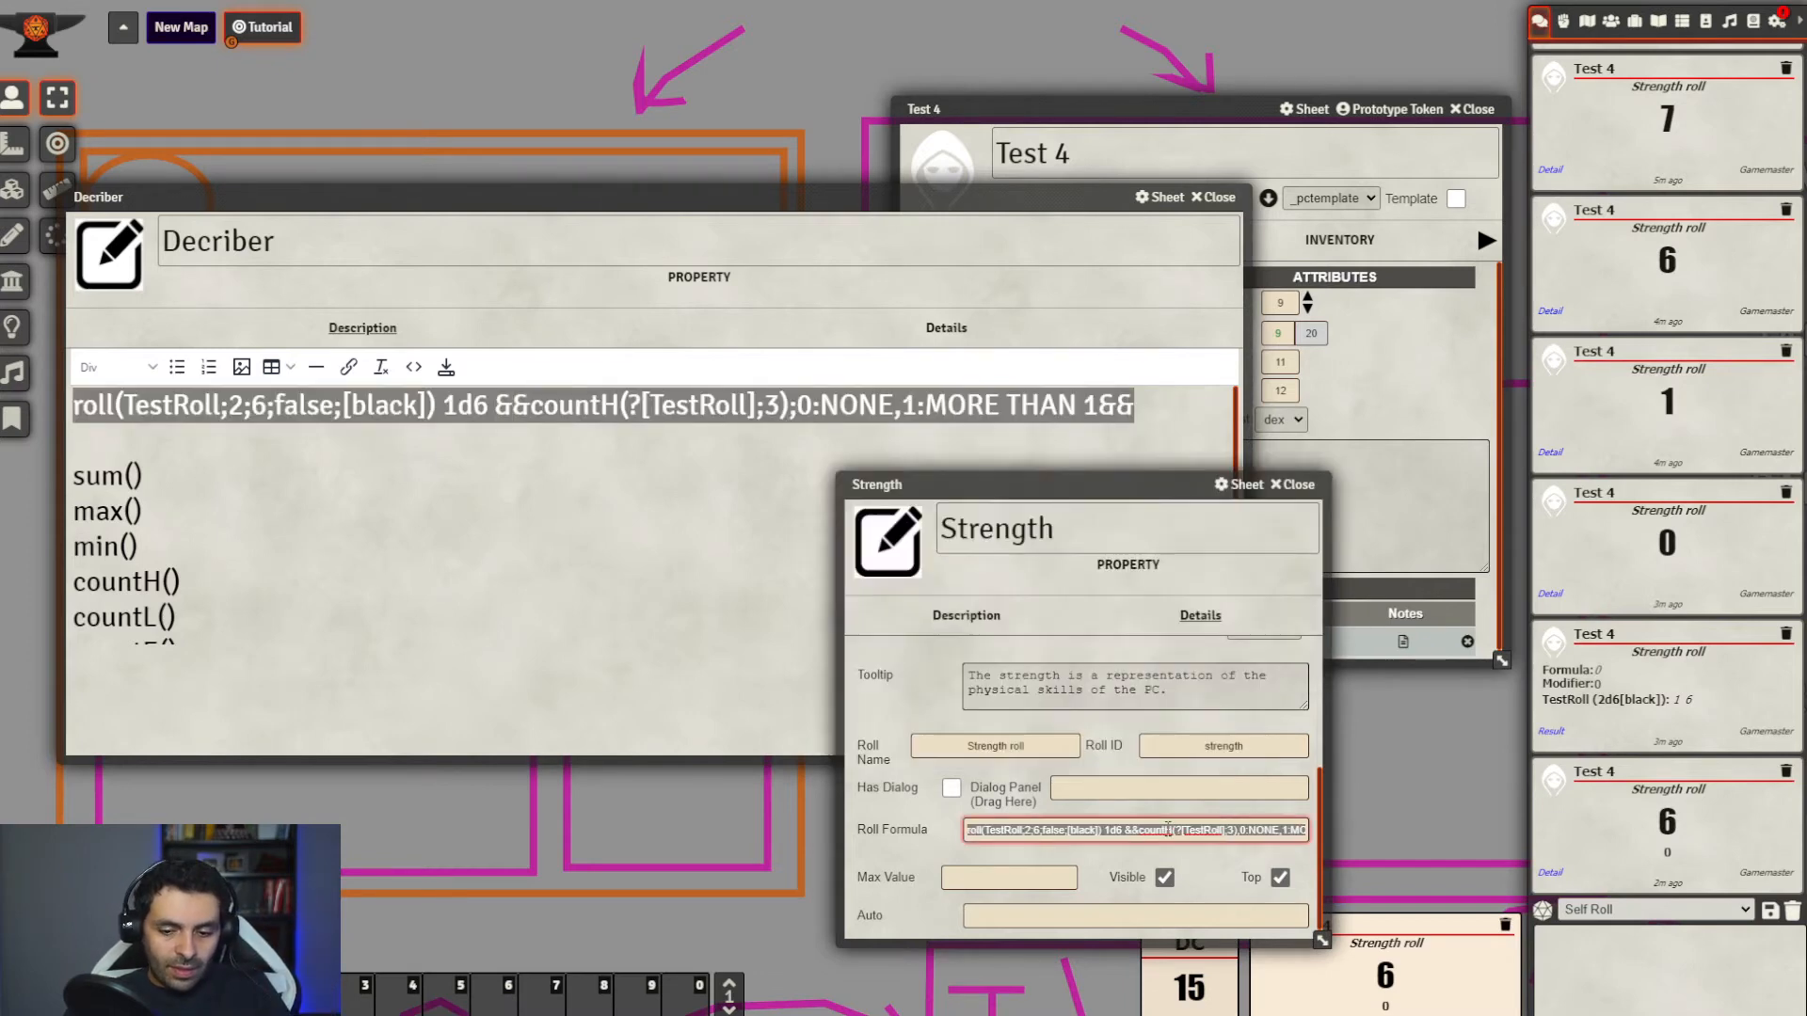
{"action": "key", "text": "ctrl+v"}
{"action": "left_click", "coordinate": [1457, 386]}
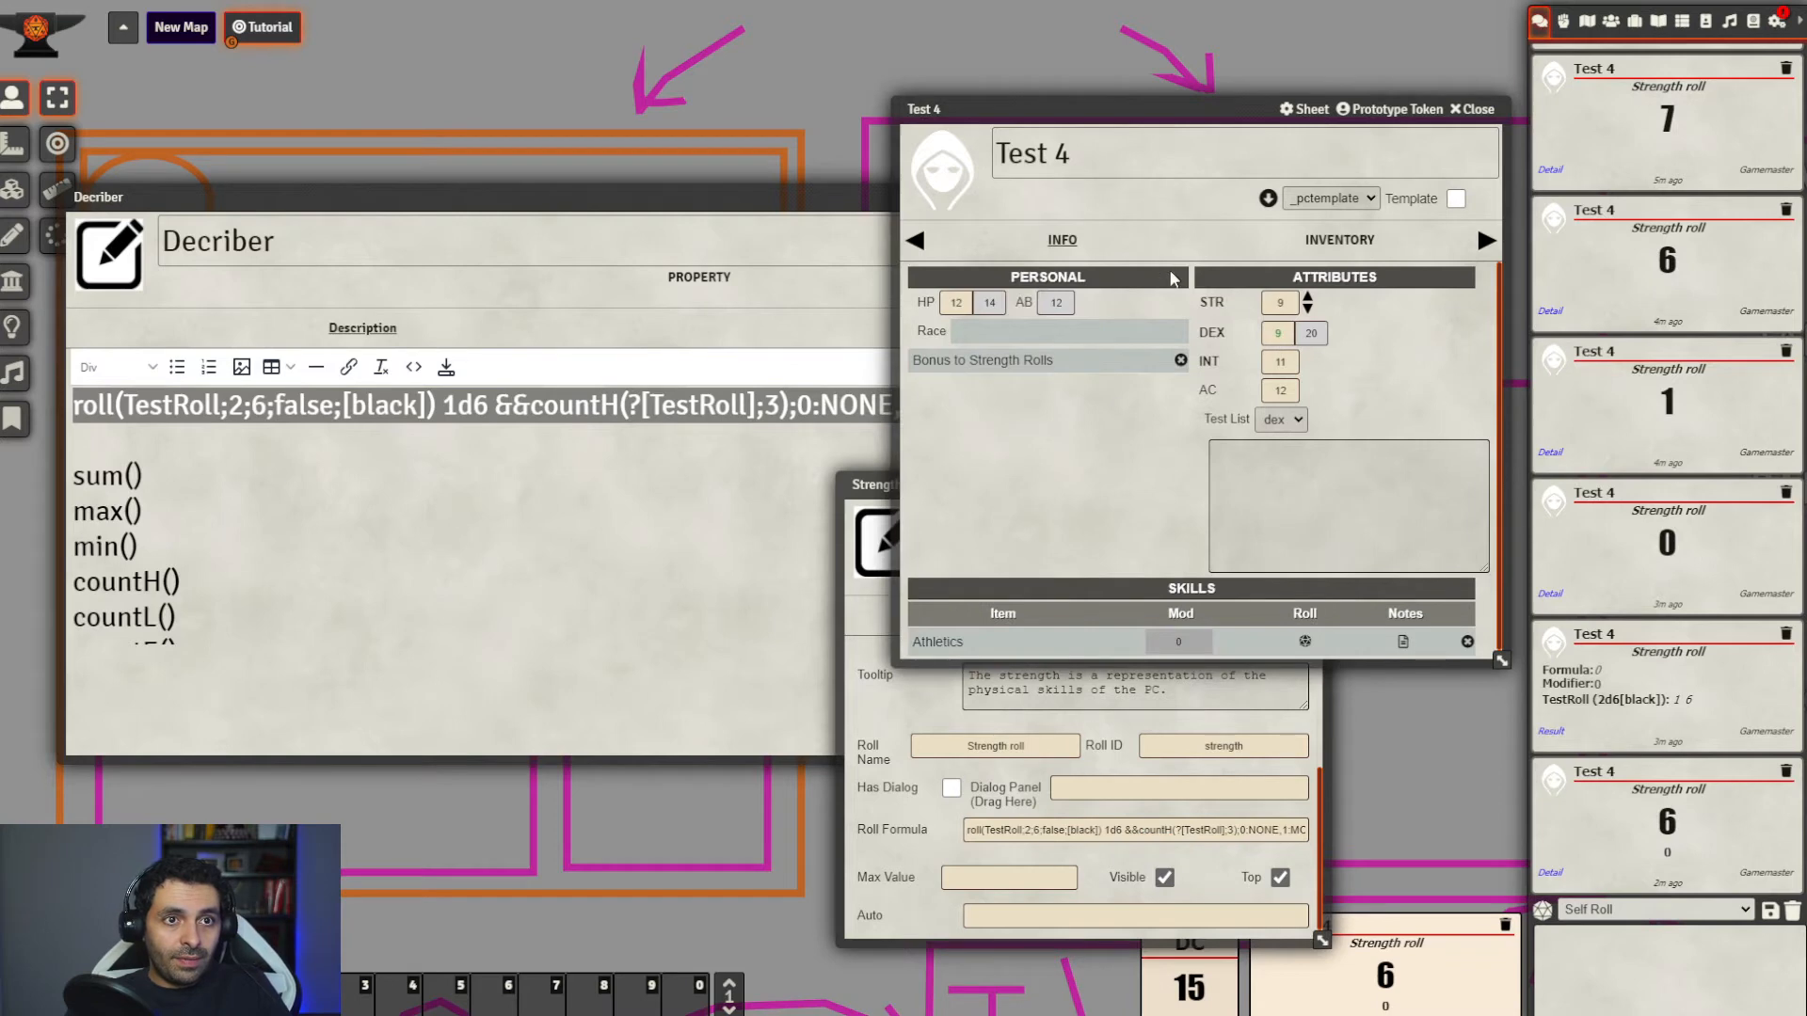
{"action": "left_click", "coordinate": [1217, 303]}
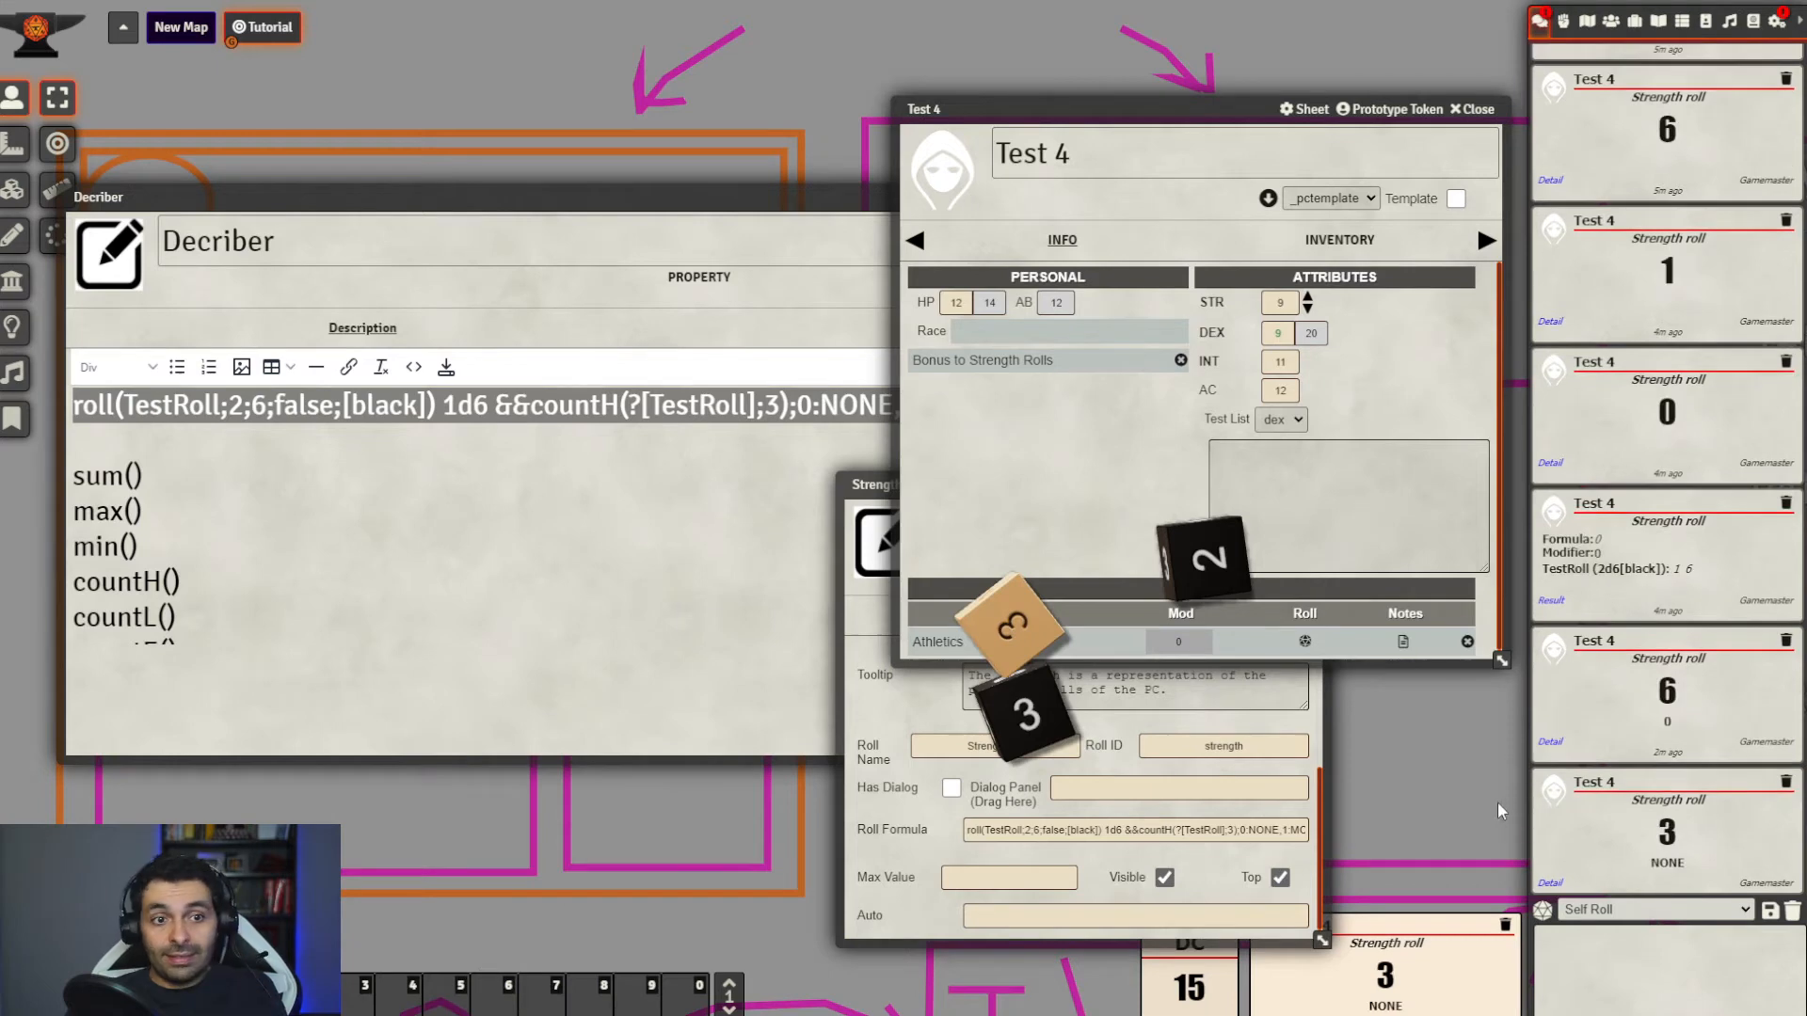
Highlight the semicolon before 0:NONE in Decriber's expression and show the latest Strength roll's dice details in chat
{"action": "left_click", "coordinate": [667, 189]}
{"action": "left_click_drag", "start_coordinate": [667, 189], "coordinate": [649, 166]}
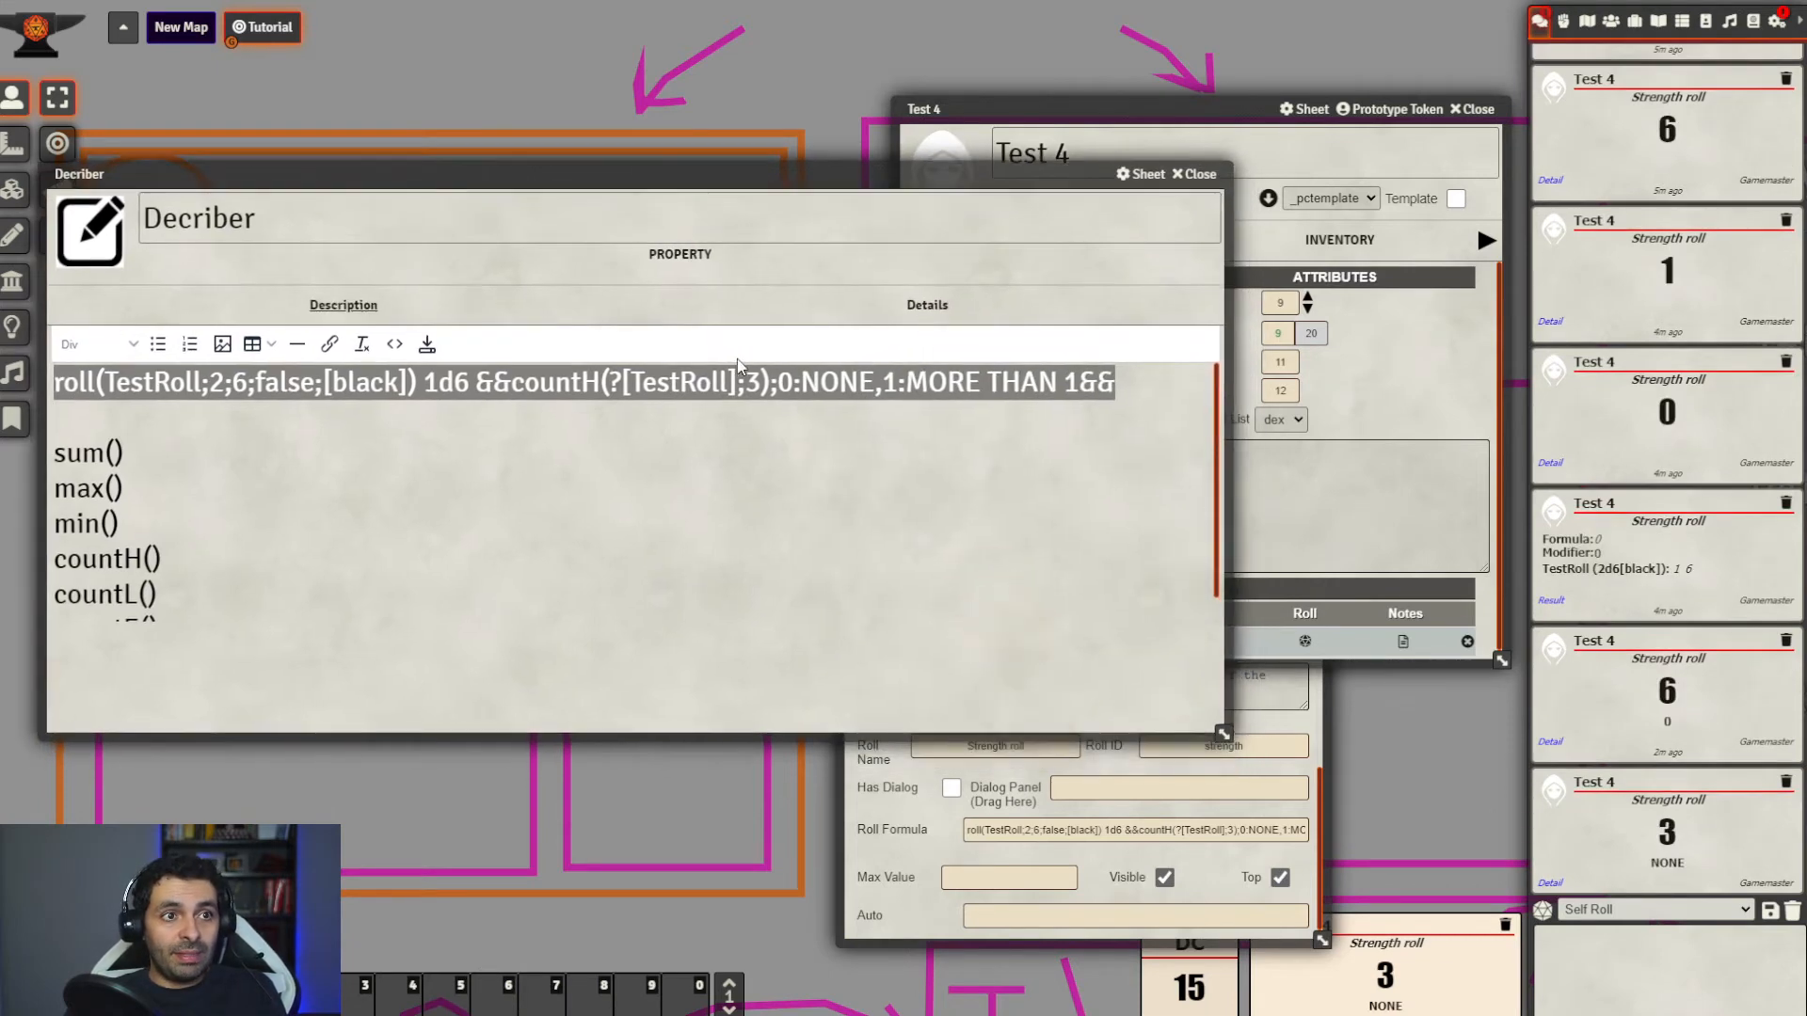
{"action": "left_click", "coordinate": [777, 402]}
{"action": "left_click_drag", "start_coordinate": [778, 404], "coordinate": [773, 384]}
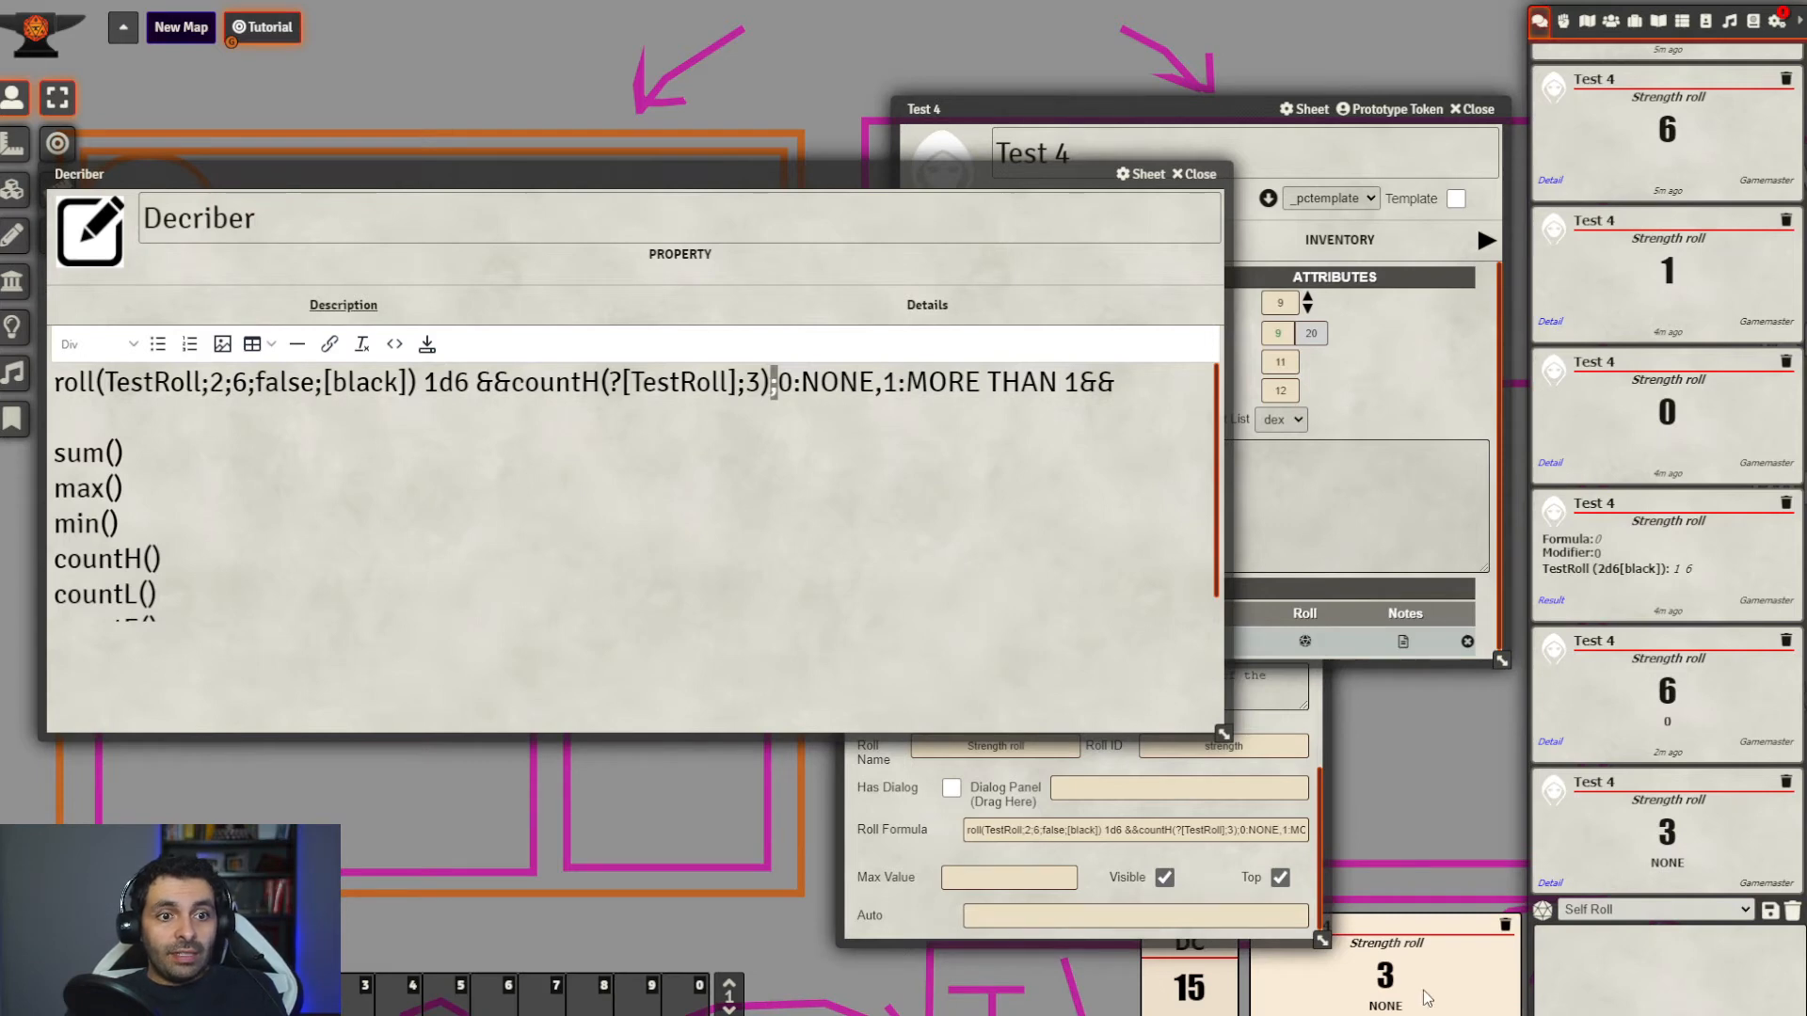
{"action": "left_click", "coordinate": [1550, 883]}
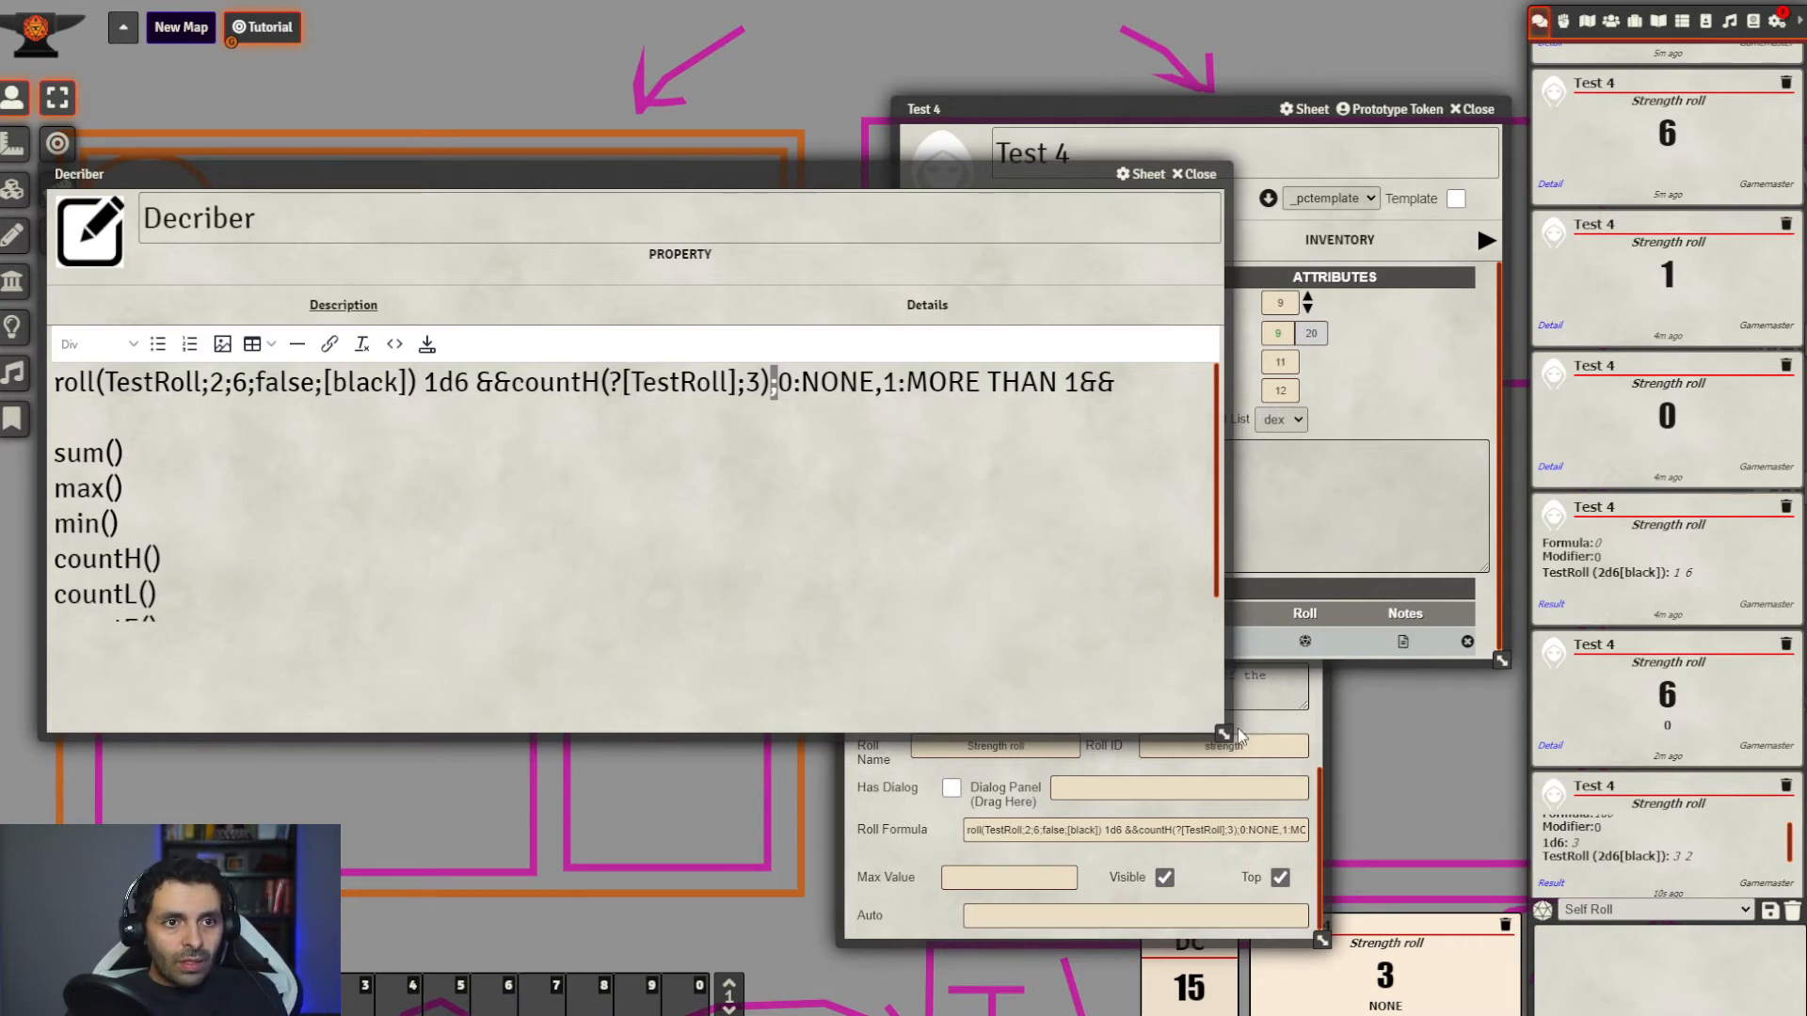
Shrink the Decriber window in width and height so it clears the Test 4 sheet
{"action": "left_click_drag", "start_coordinate": [1238, 735], "coordinate": [813, 756]}
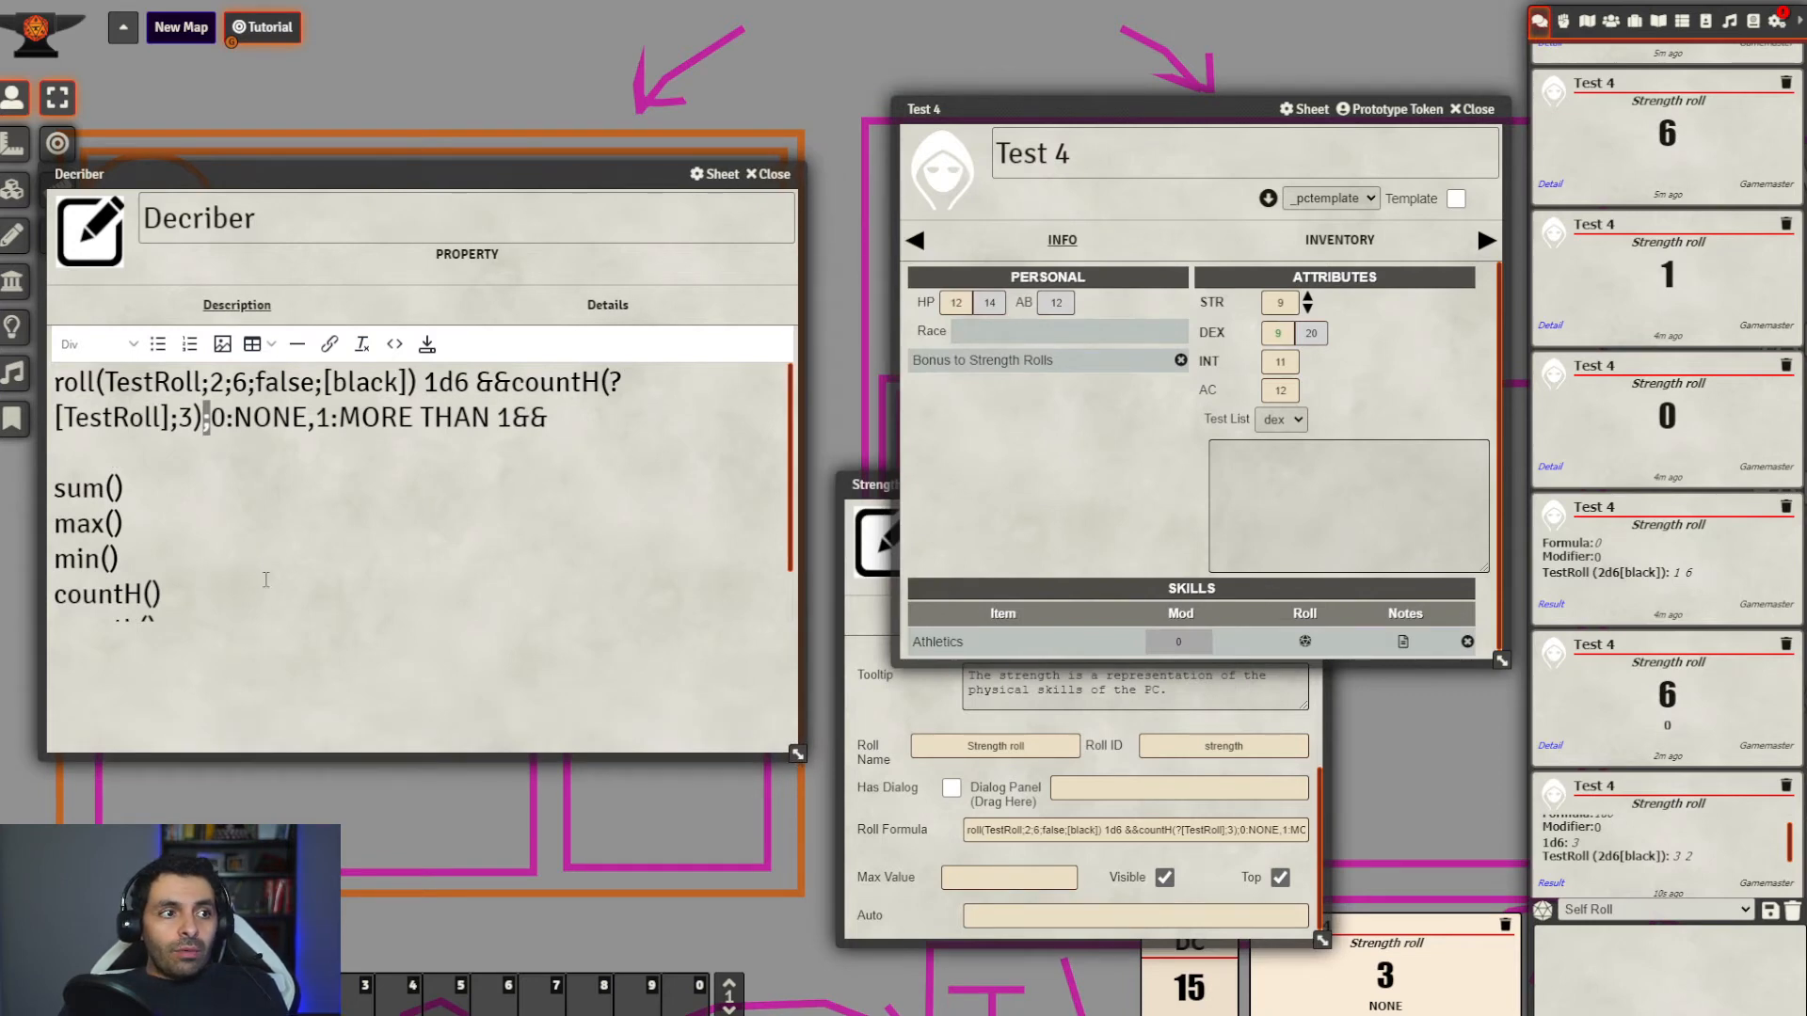
{"action": "scroll", "coordinate": [266, 579], "scroll_direction": "down", "scroll_amount": 1}
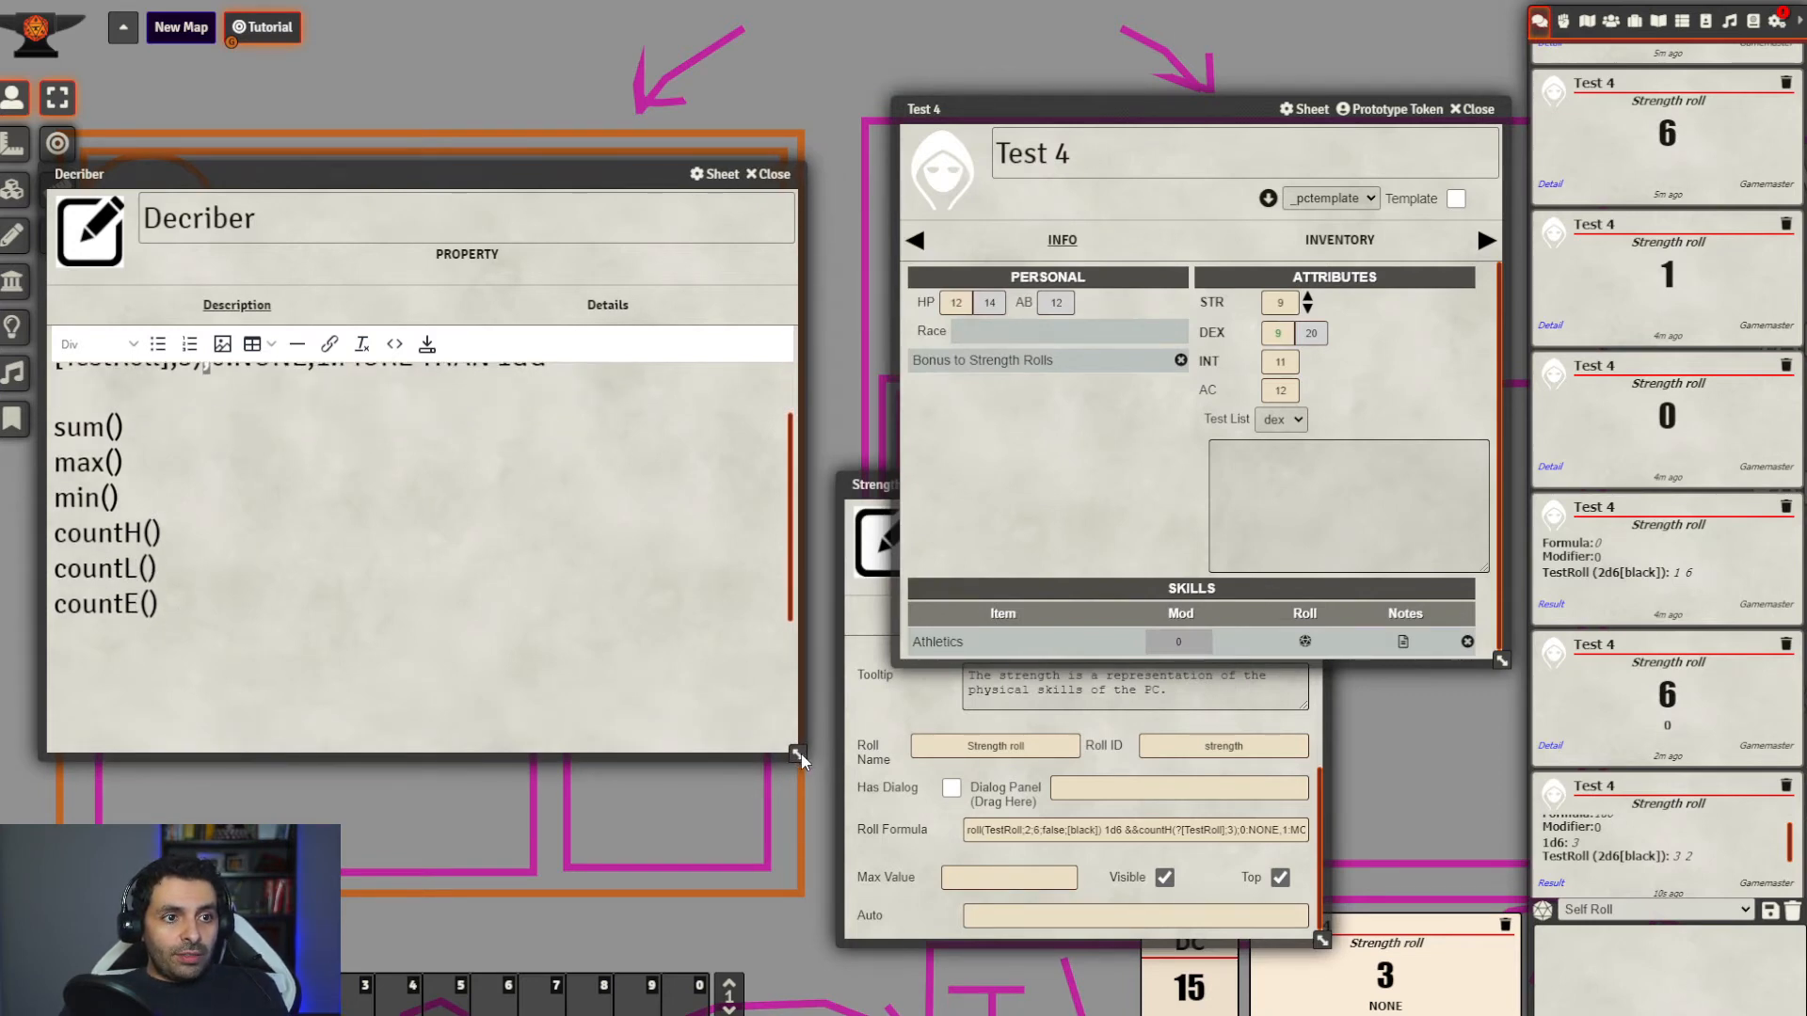
{"action": "left_click_drag", "start_coordinate": [800, 754], "coordinate": [796, 678]}
{"action": "scroll", "coordinate": [543, 397], "scroll_direction": "up", "scroll_amount": 1}
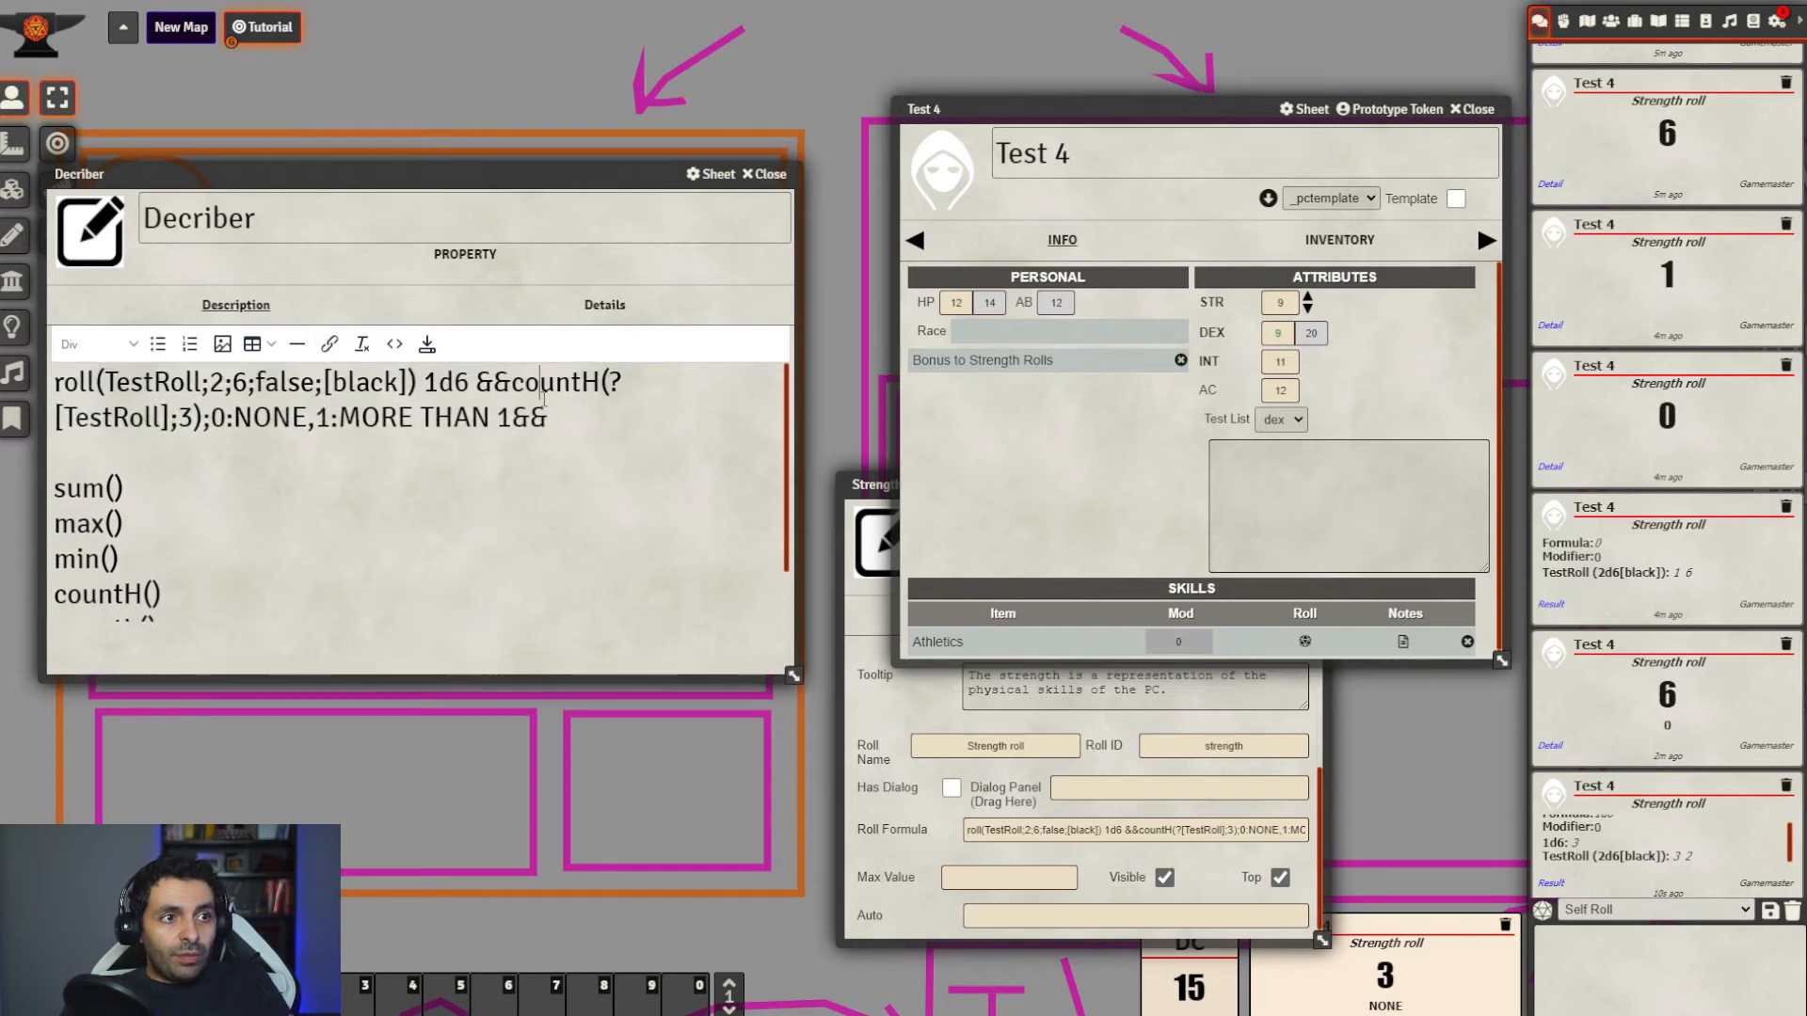
{"action": "key", "text": "ctrl+a"}
{"action": "key", "text": "Delete"}
{"action": "type", "text": "add("}
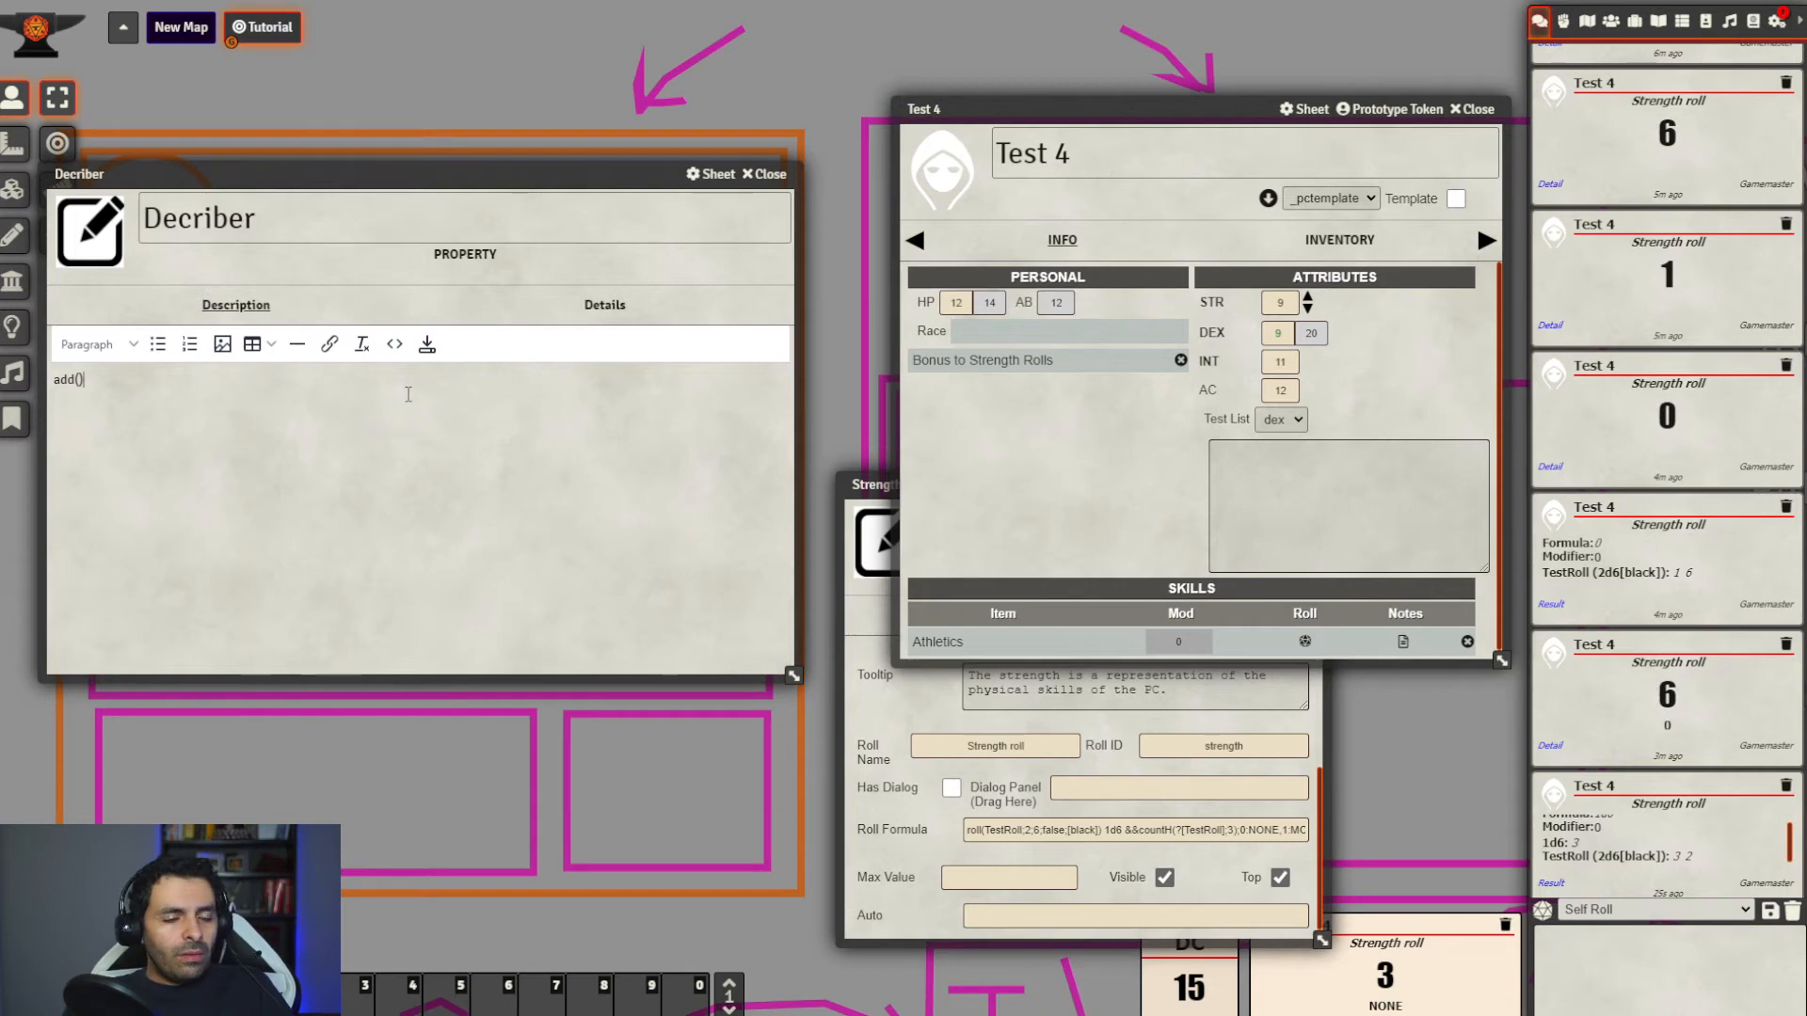
{"action": "key", "text": "ctrl+z"}
{"action": "key", "text": "ctrl+z"}
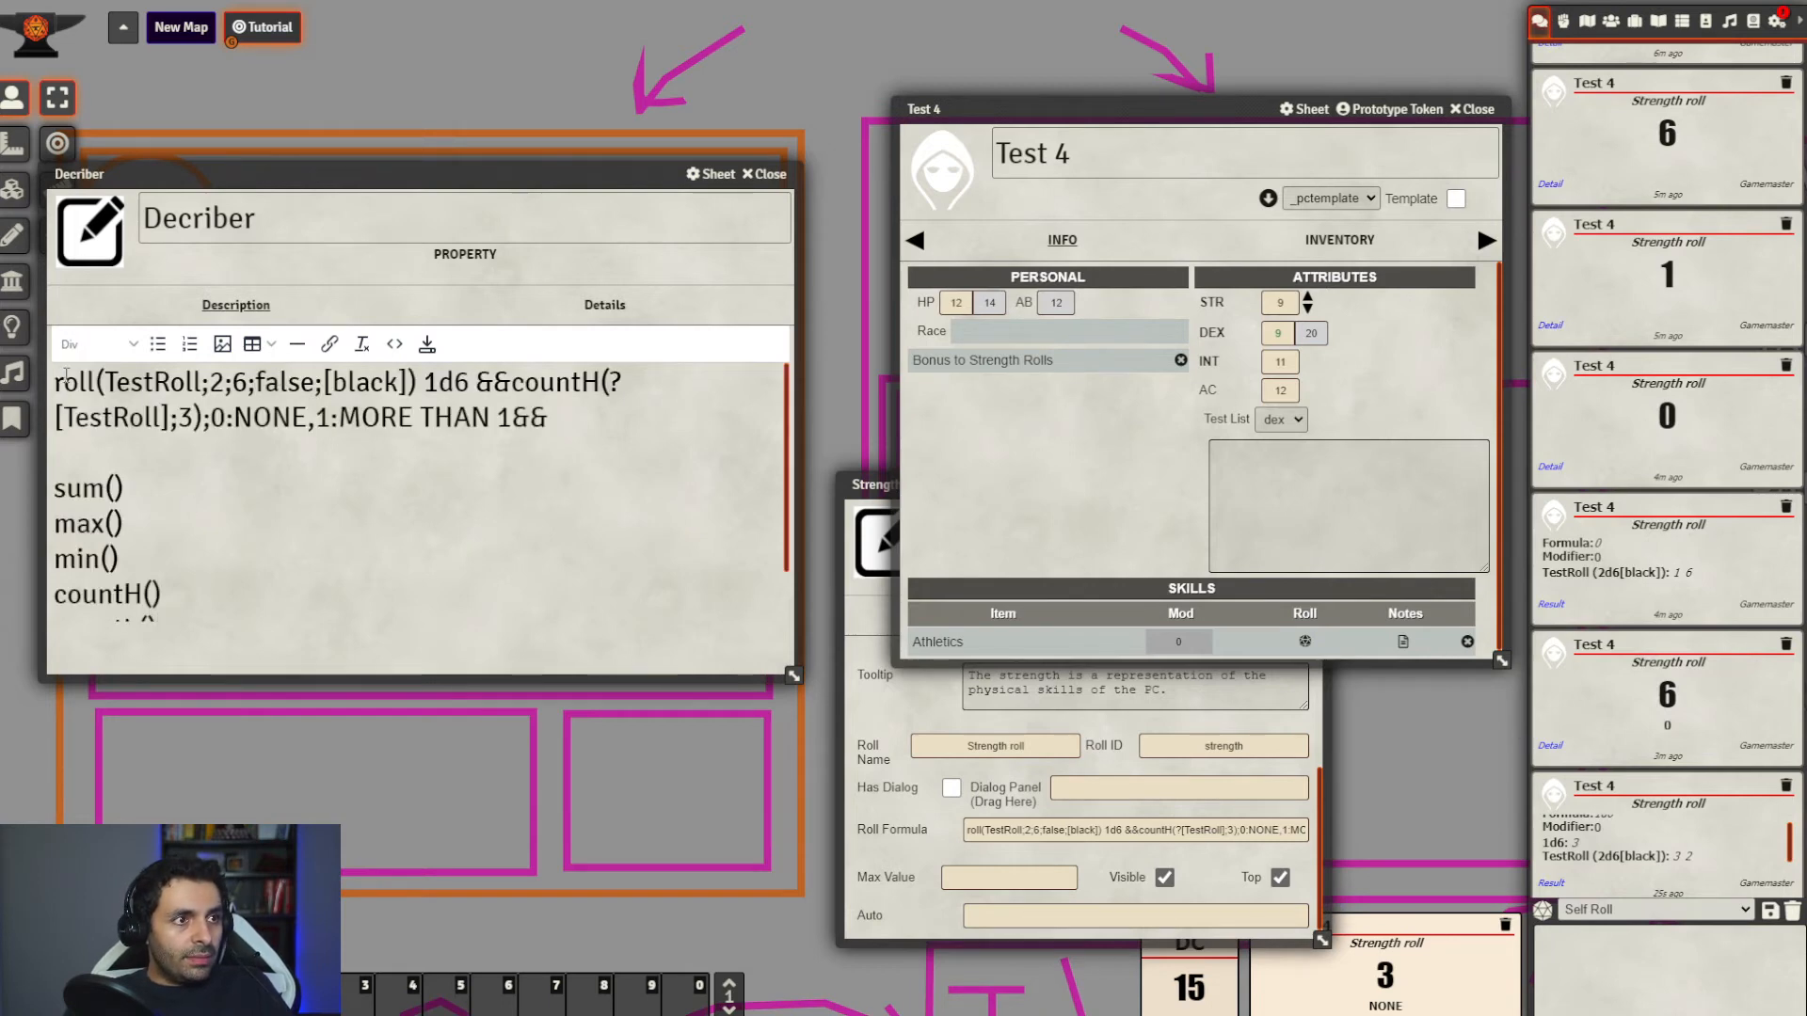
Replace all the text in Decriber's description with "add() and set()"
{"action": "left_click_drag", "start_coordinate": [66, 375], "coordinate": [485, 1012]}
{"action": "type", "text": "r"}
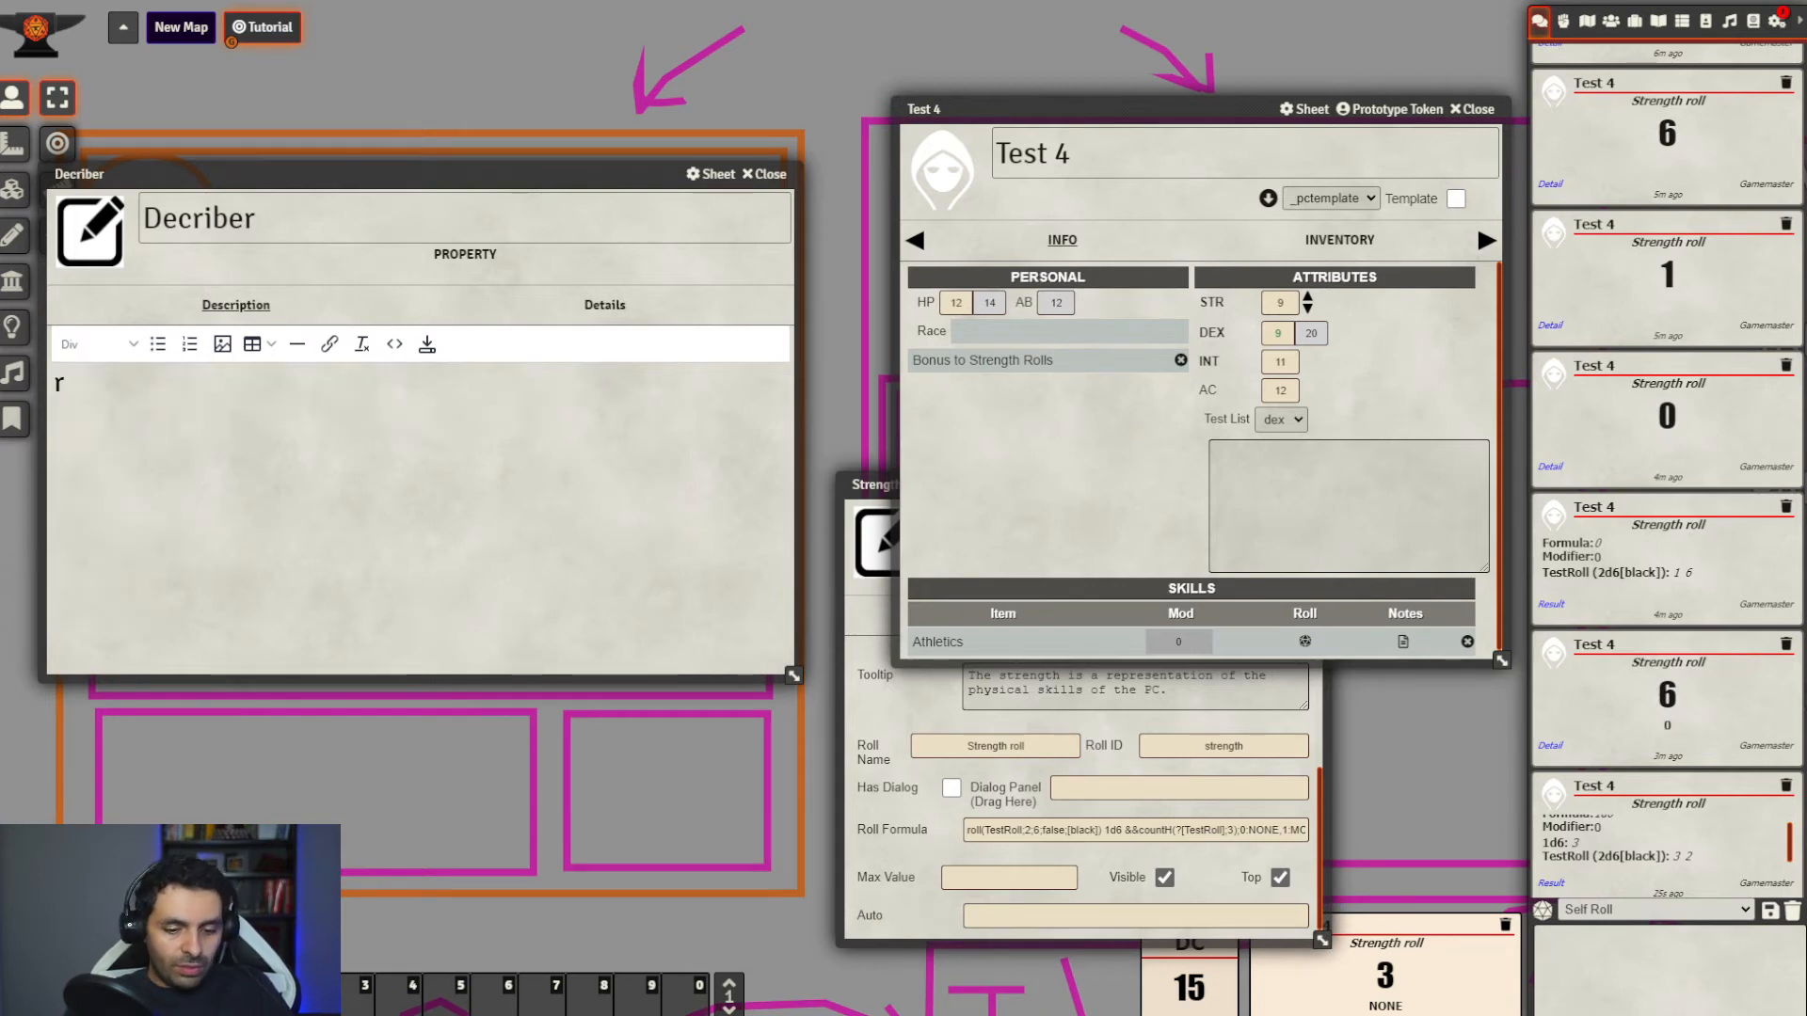
{"action": "type", "text": "add()"}
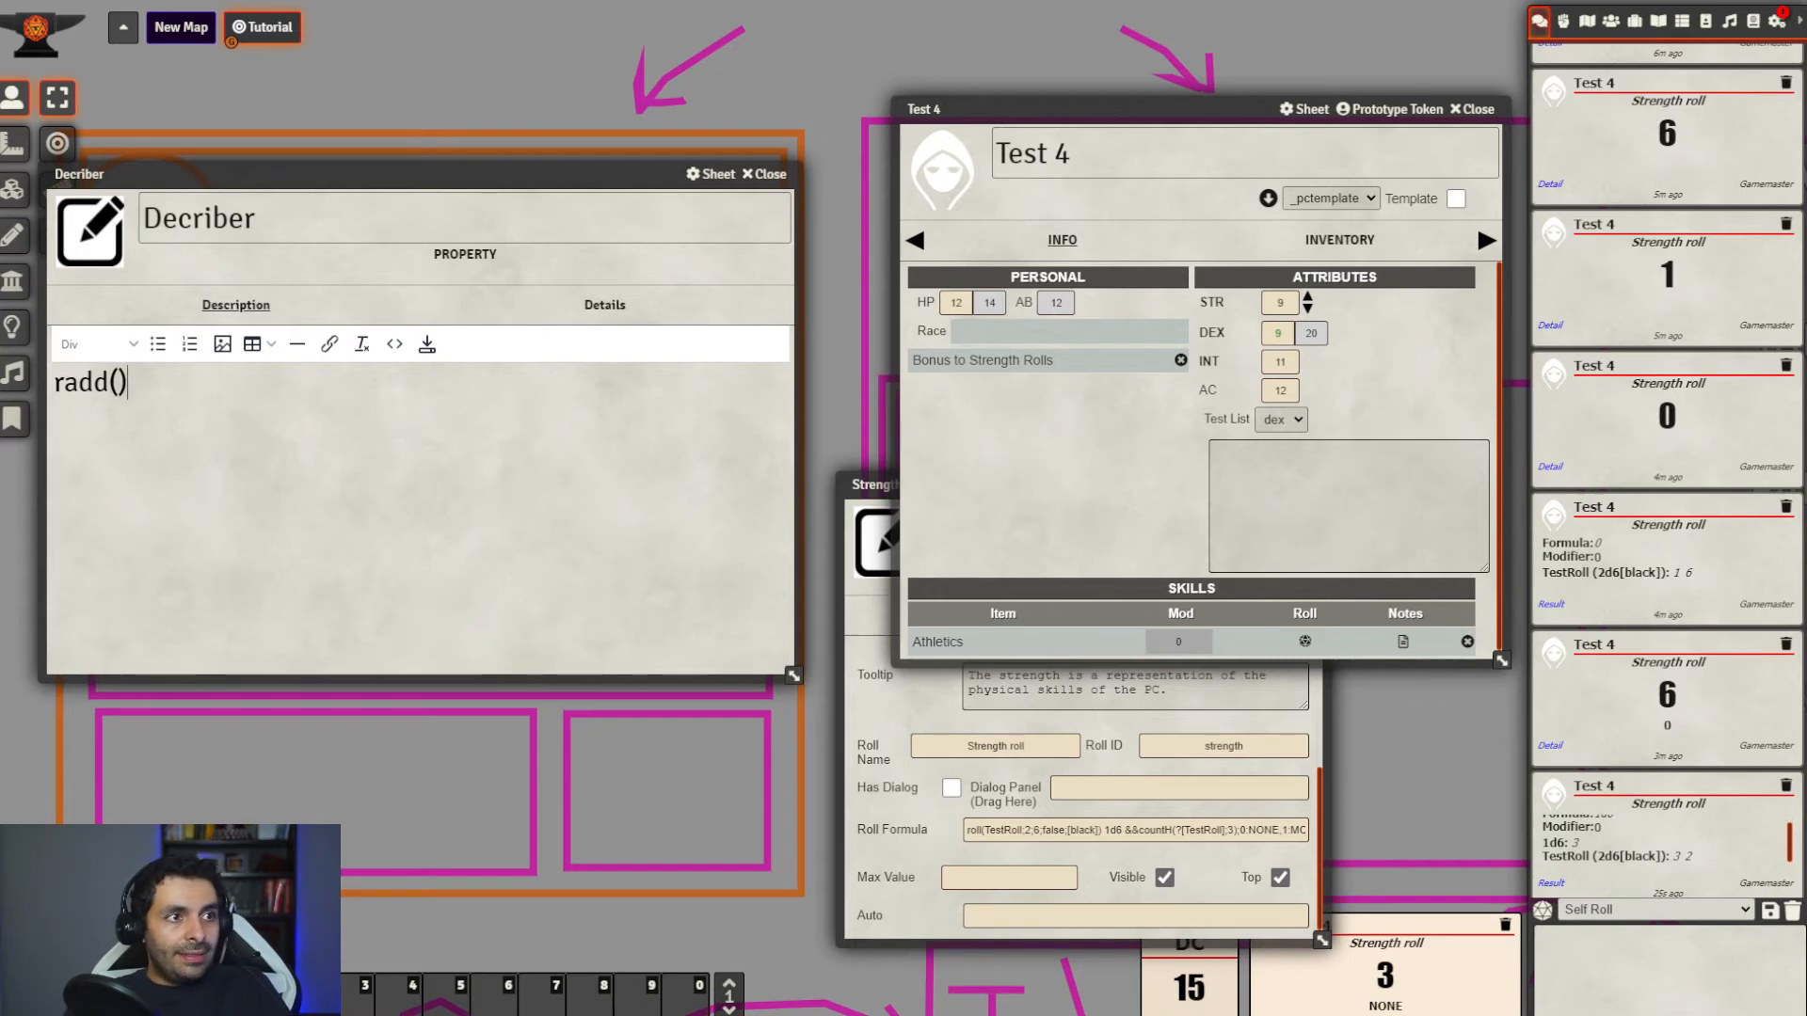
{"action": "left_click", "coordinate": [64, 386]}
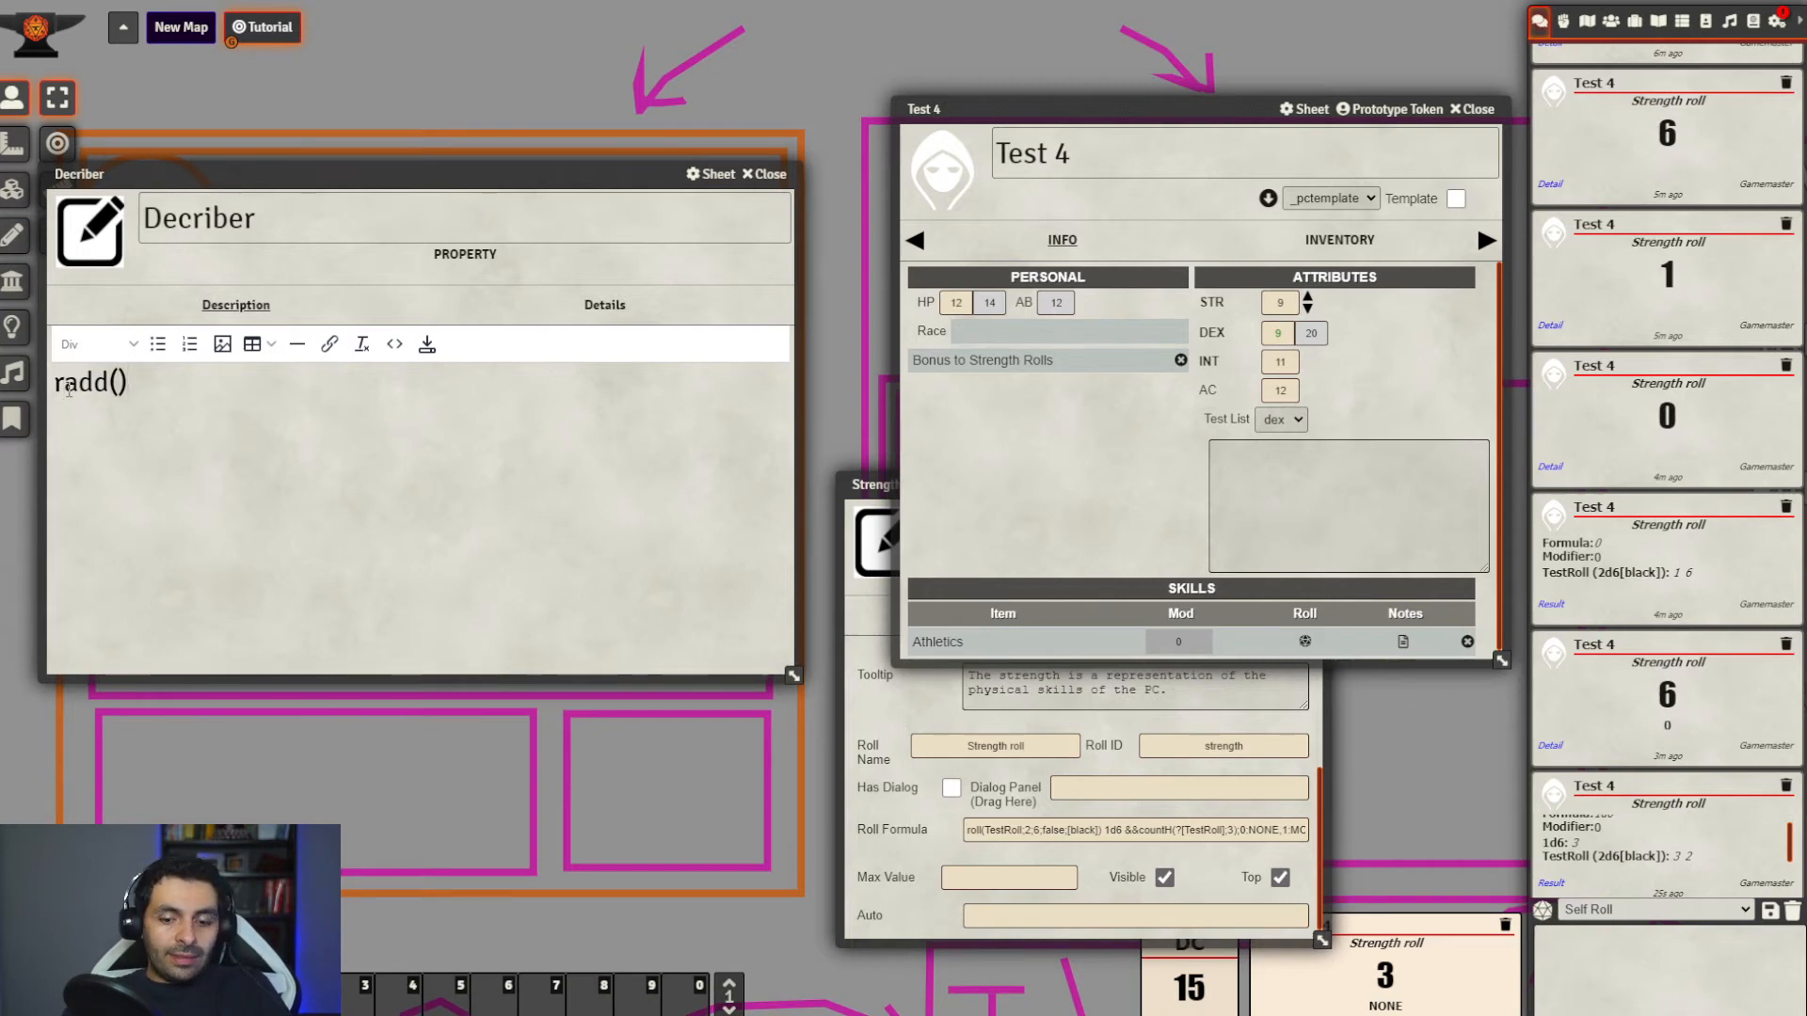
{"action": "key", "text": "BackSpace"}
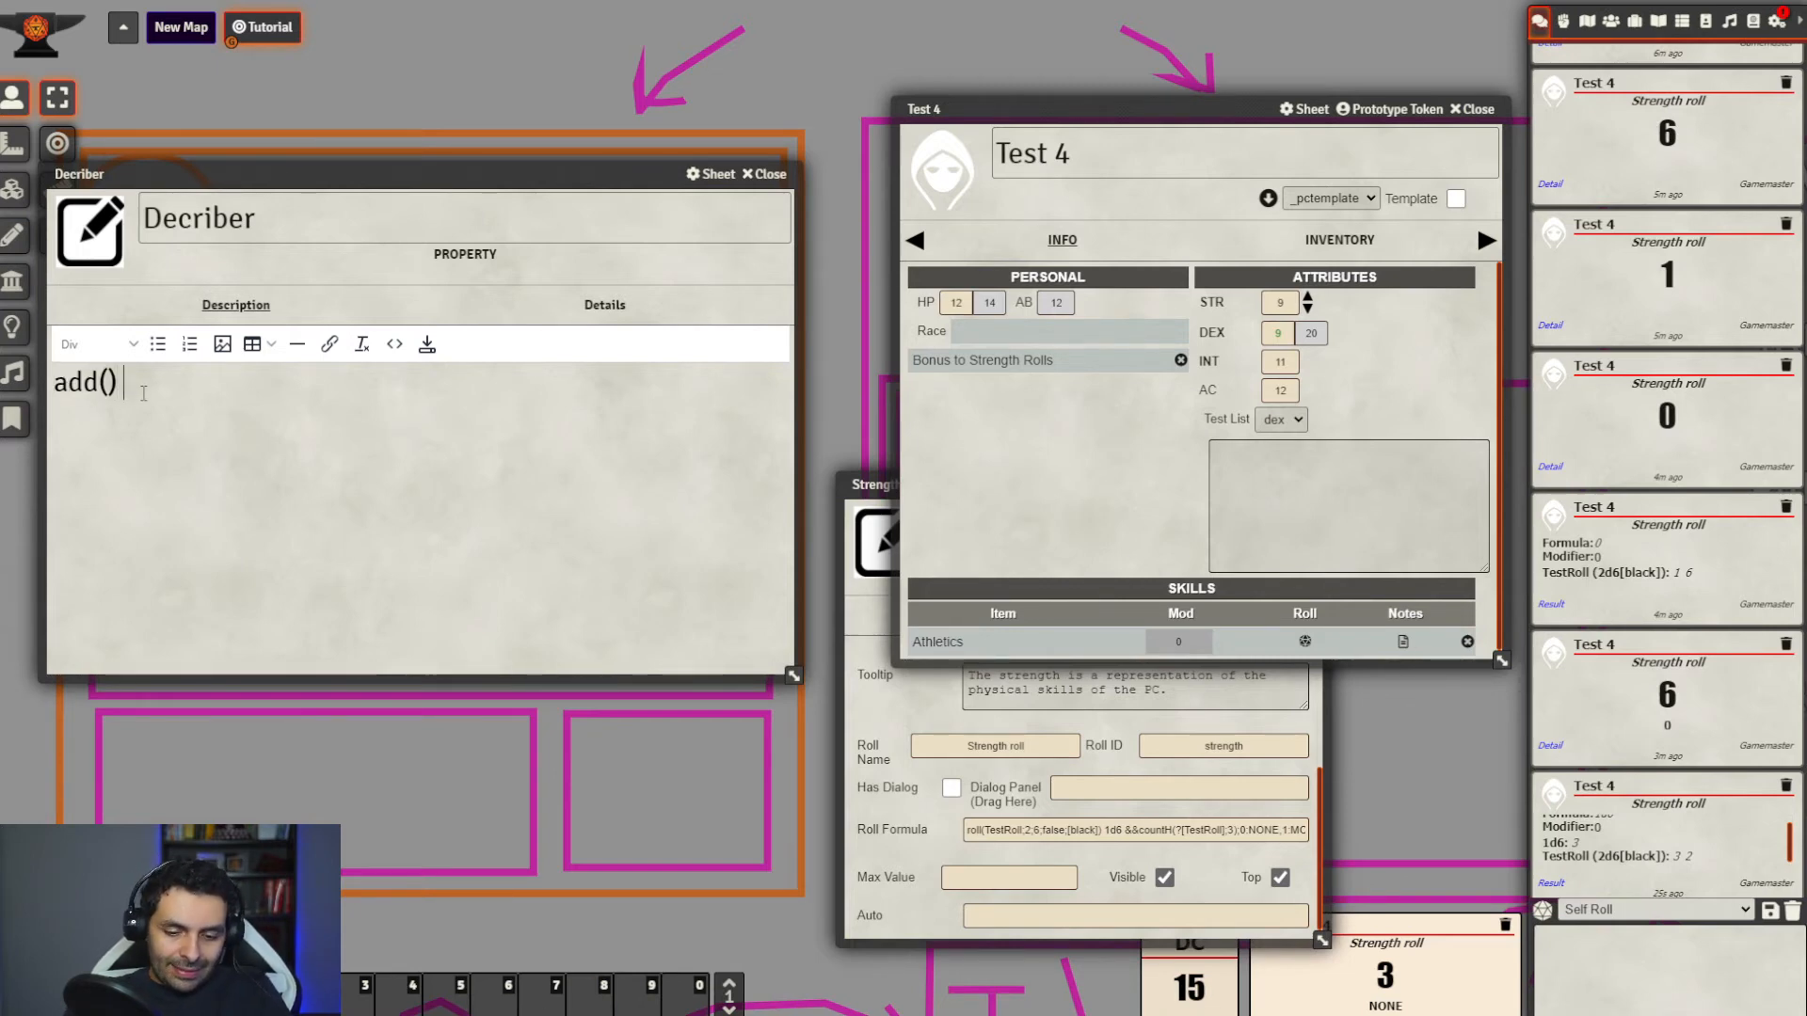
{"action": "type", "text": "and set()"}
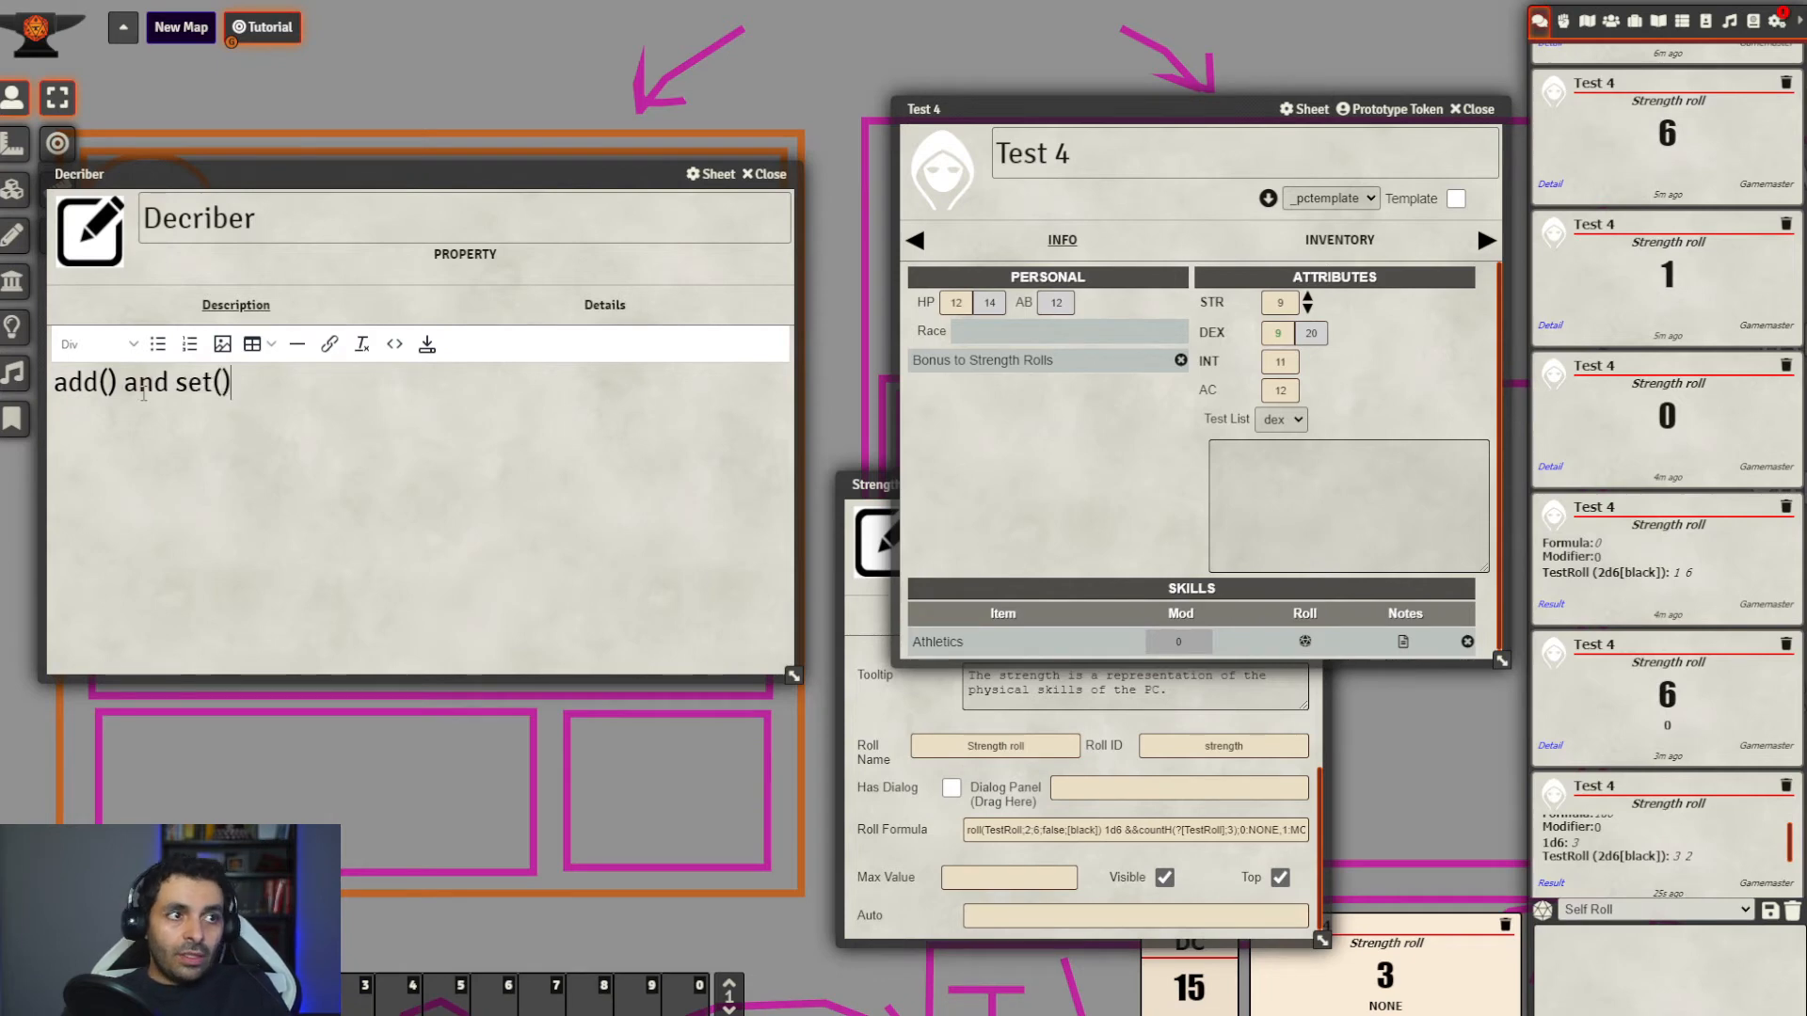
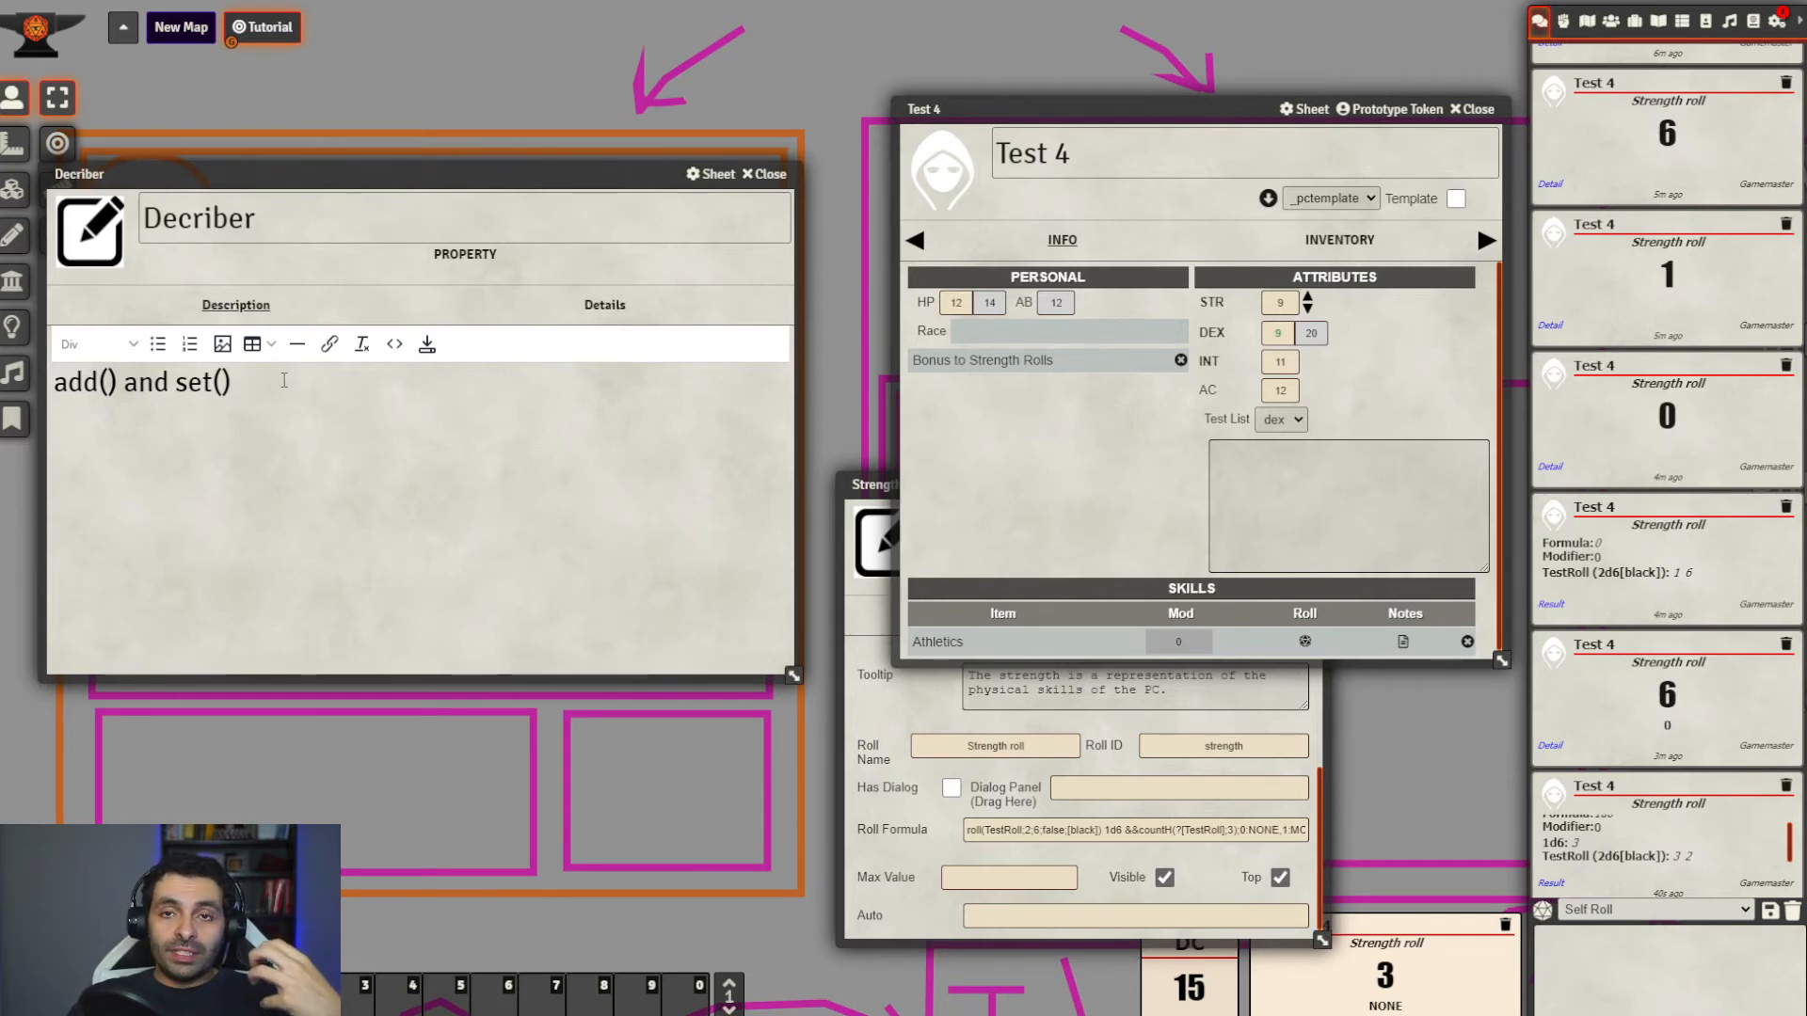
Close the Test 4 and Strength sheets and create a new actor named Target Actor
{"action": "left_click", "coordinate": [852, 488]}
{"action": "left_click", "coordinate": [1473, 109]}
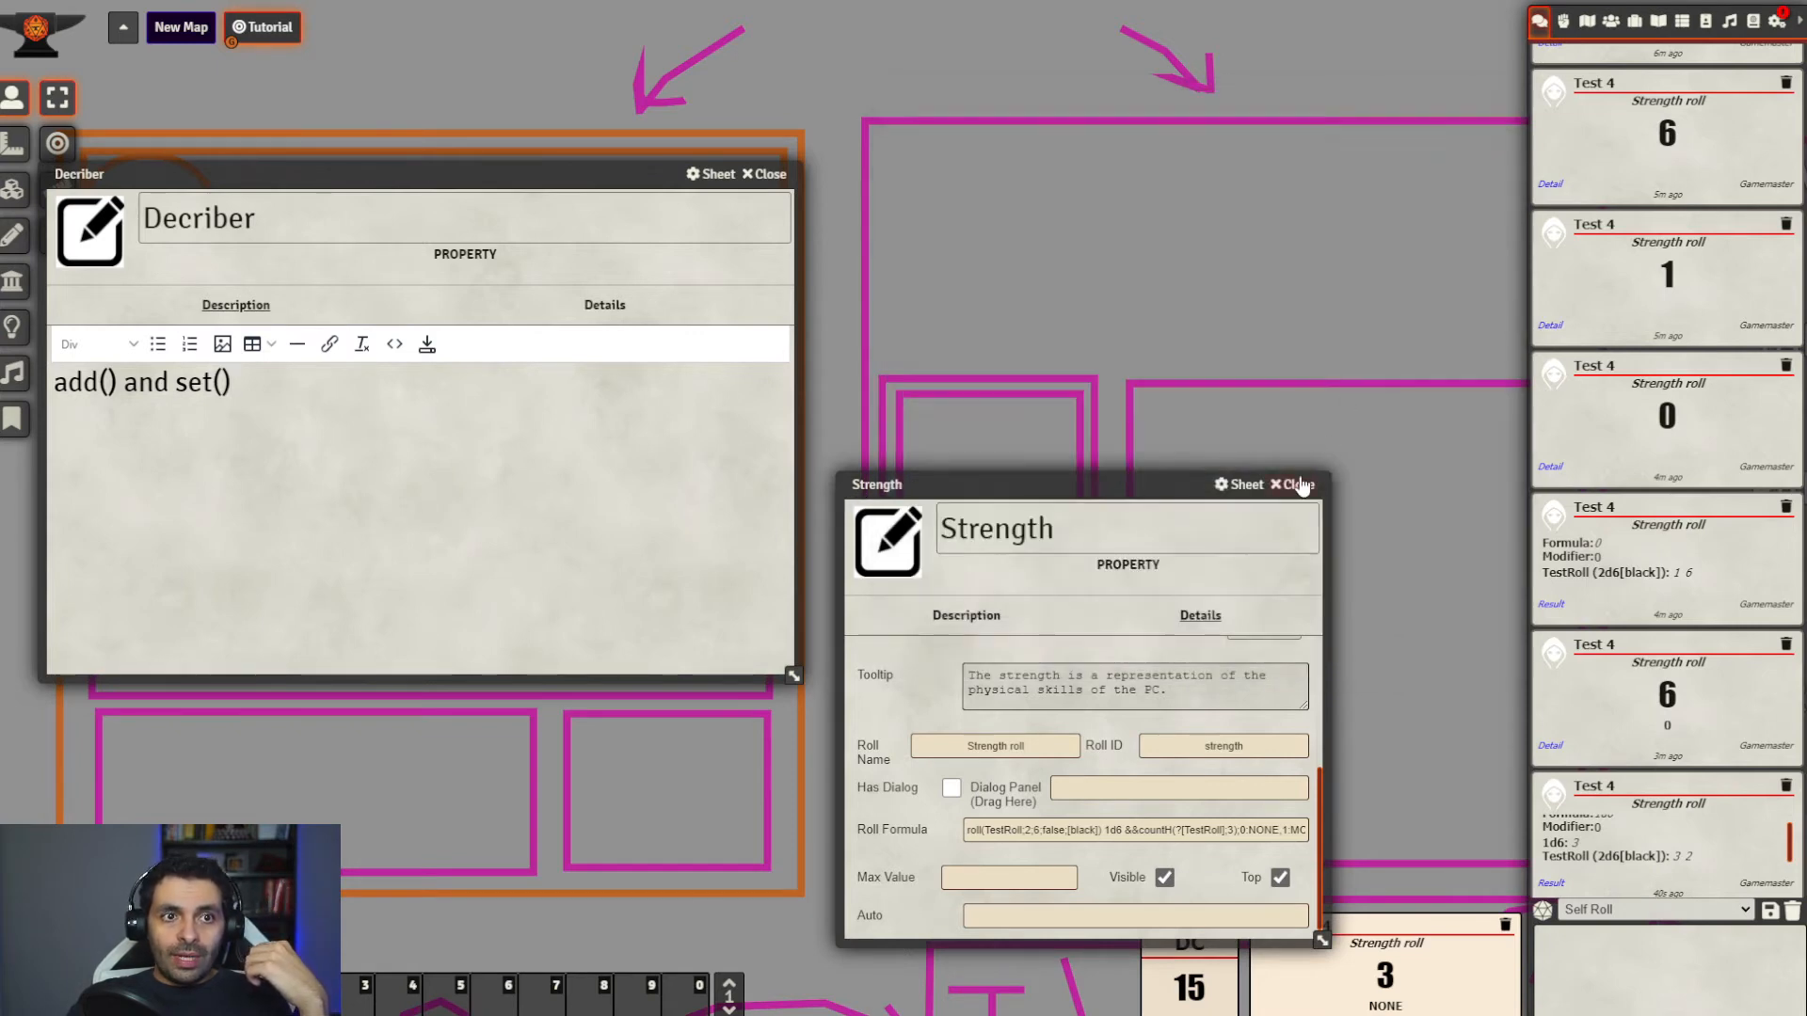
{"action": "left_click", "coordinate": [1298, 484]}
{"action": "left_click", "coordinate": [1614, 19]}
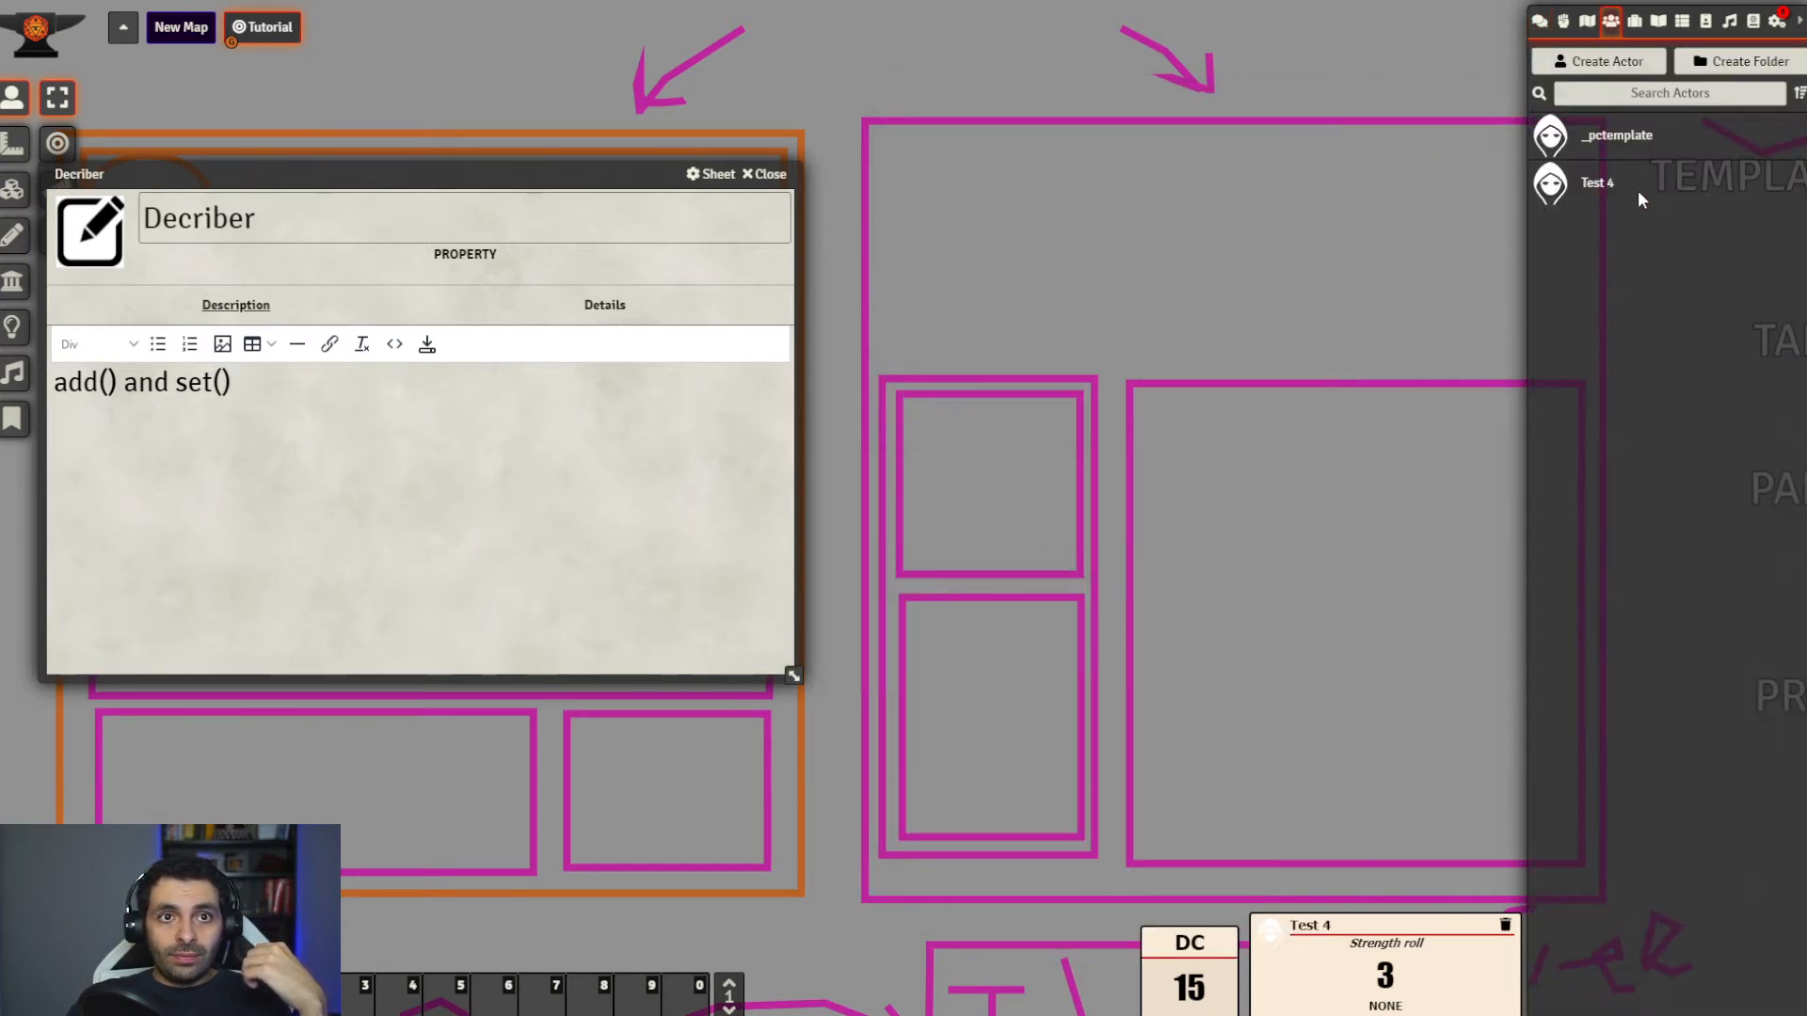
{"action": "left_click", "coordinate": [1604, 61]}
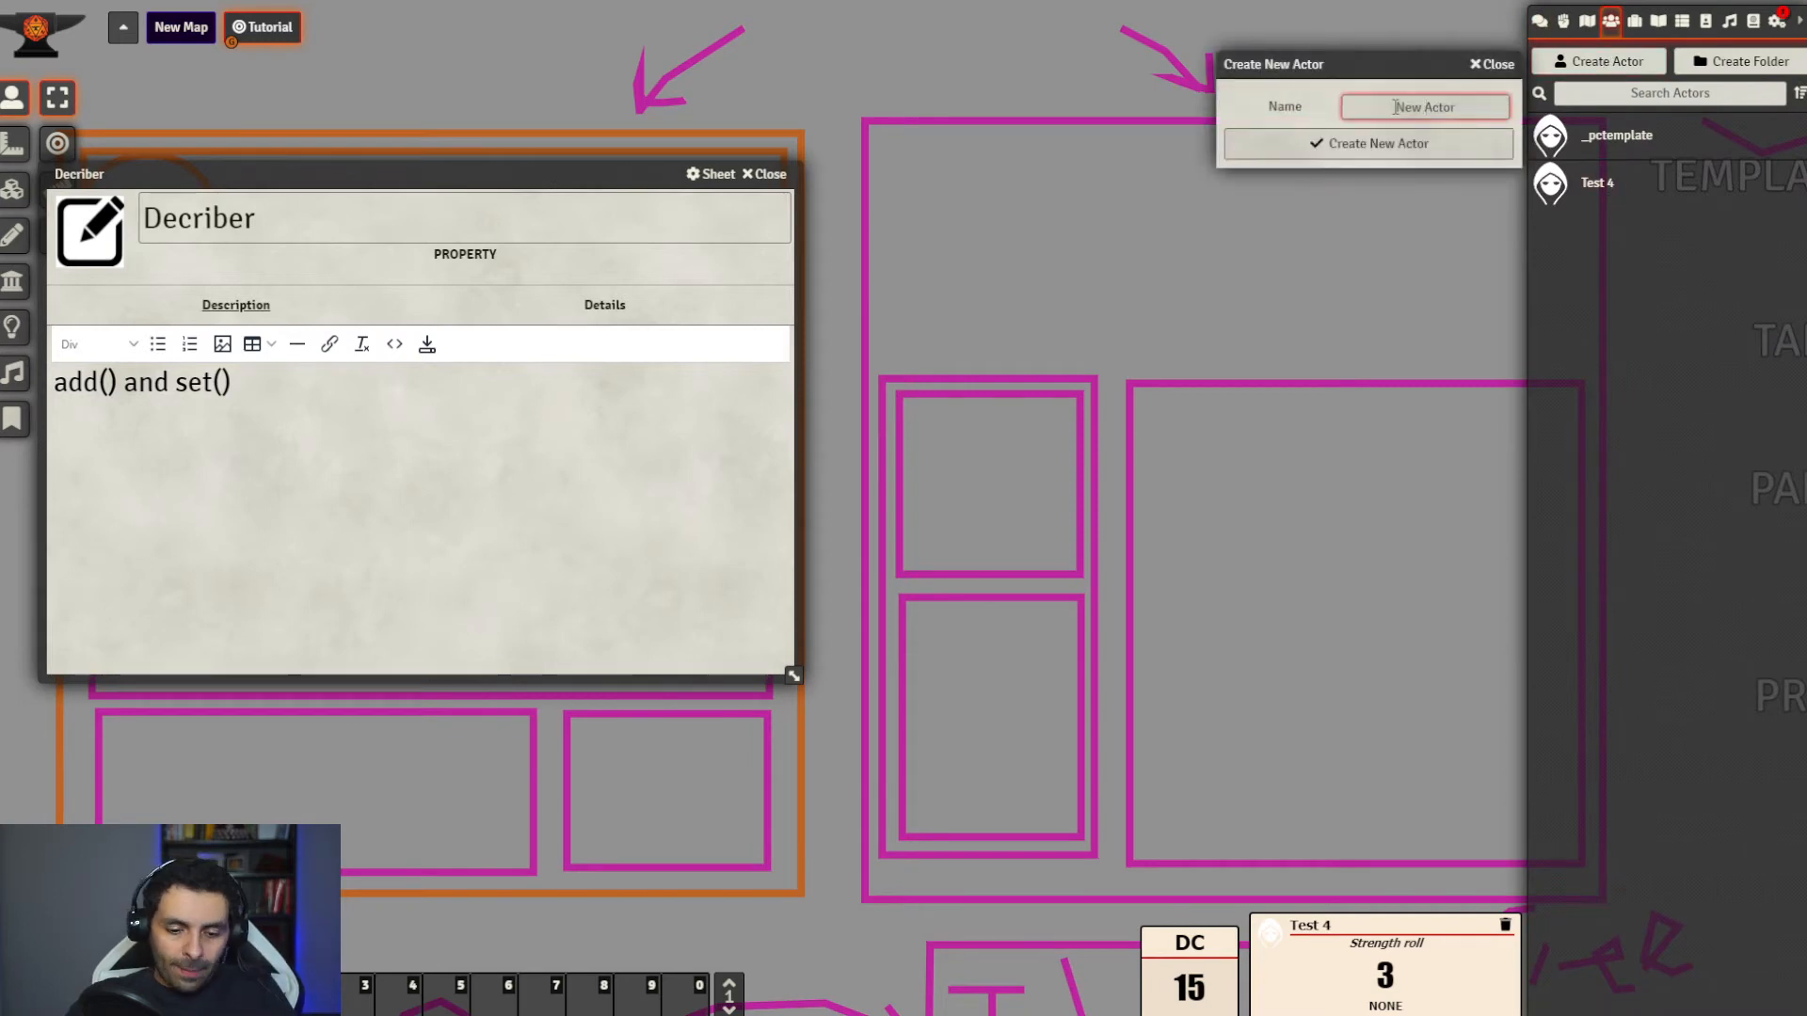
{"action": "type", "text": "Target Actor"}
{"action": "key", "text": "Return"}
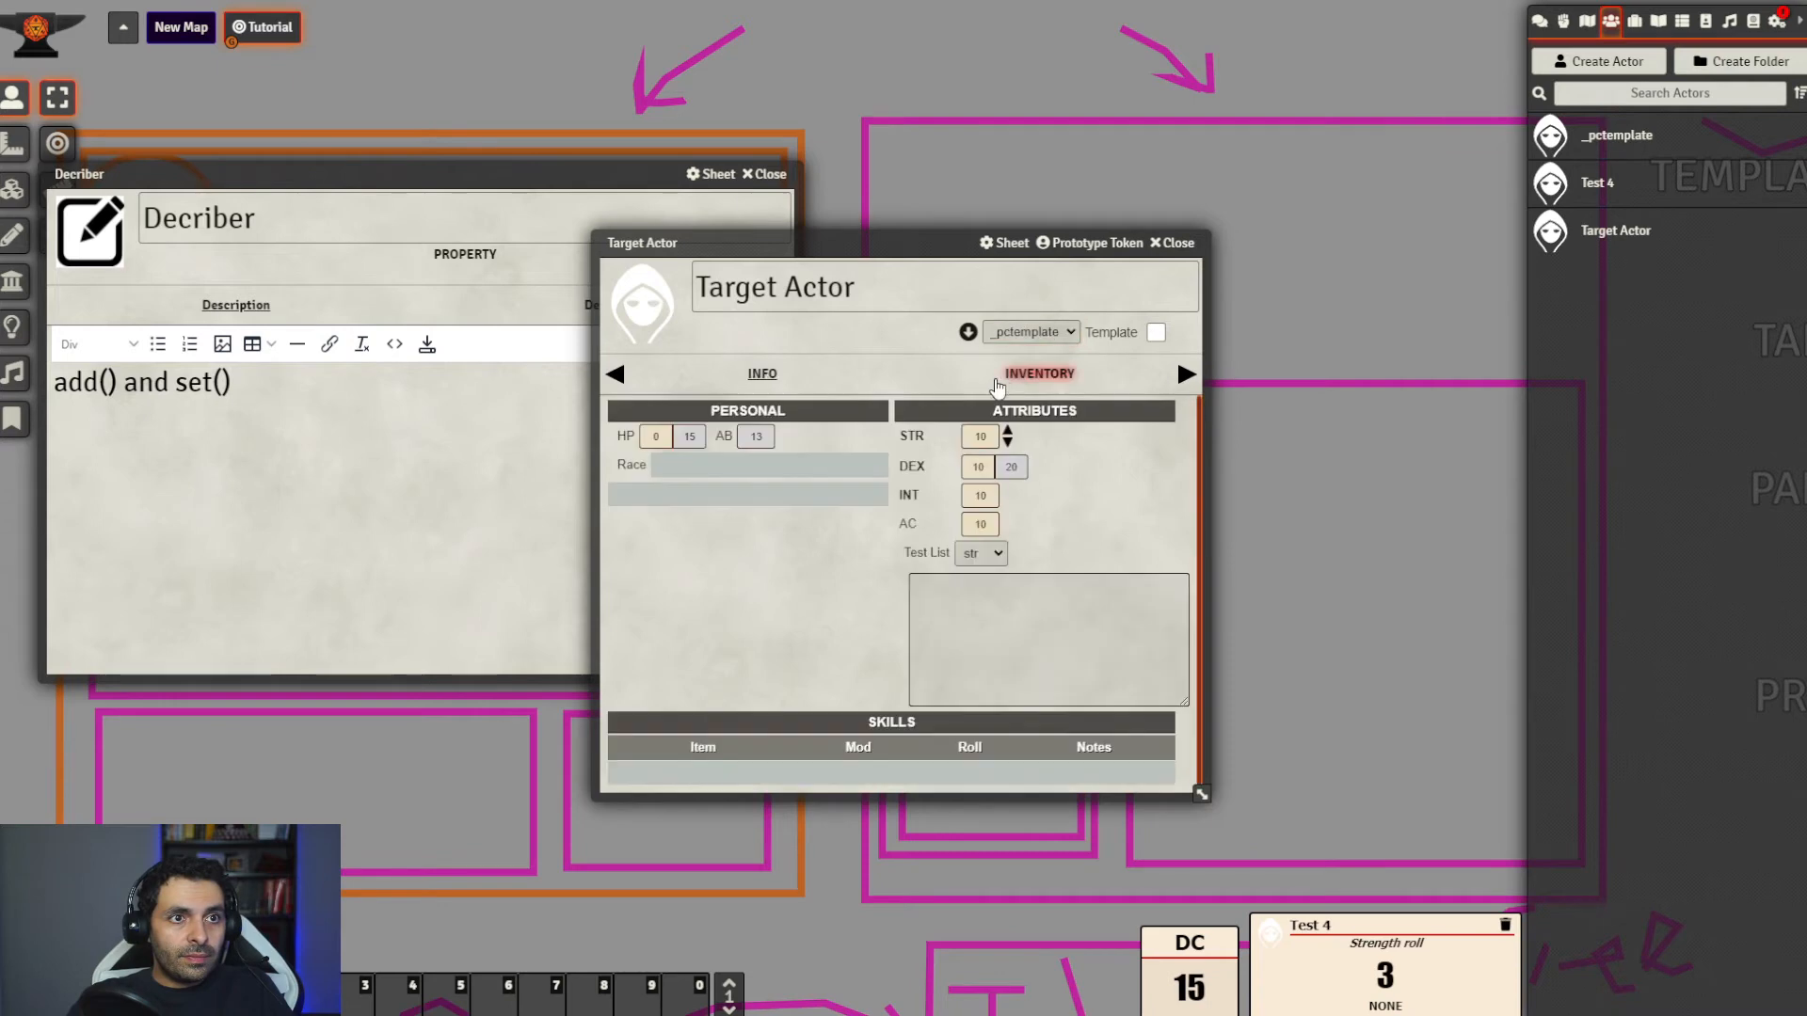
Set Target Actor's portrait to 121900-AncientEvilsPortrait-08.png from img/05_Tokens/arcknight and close its sheet
{"action": "left_click", "coordinate": [649, 306]}
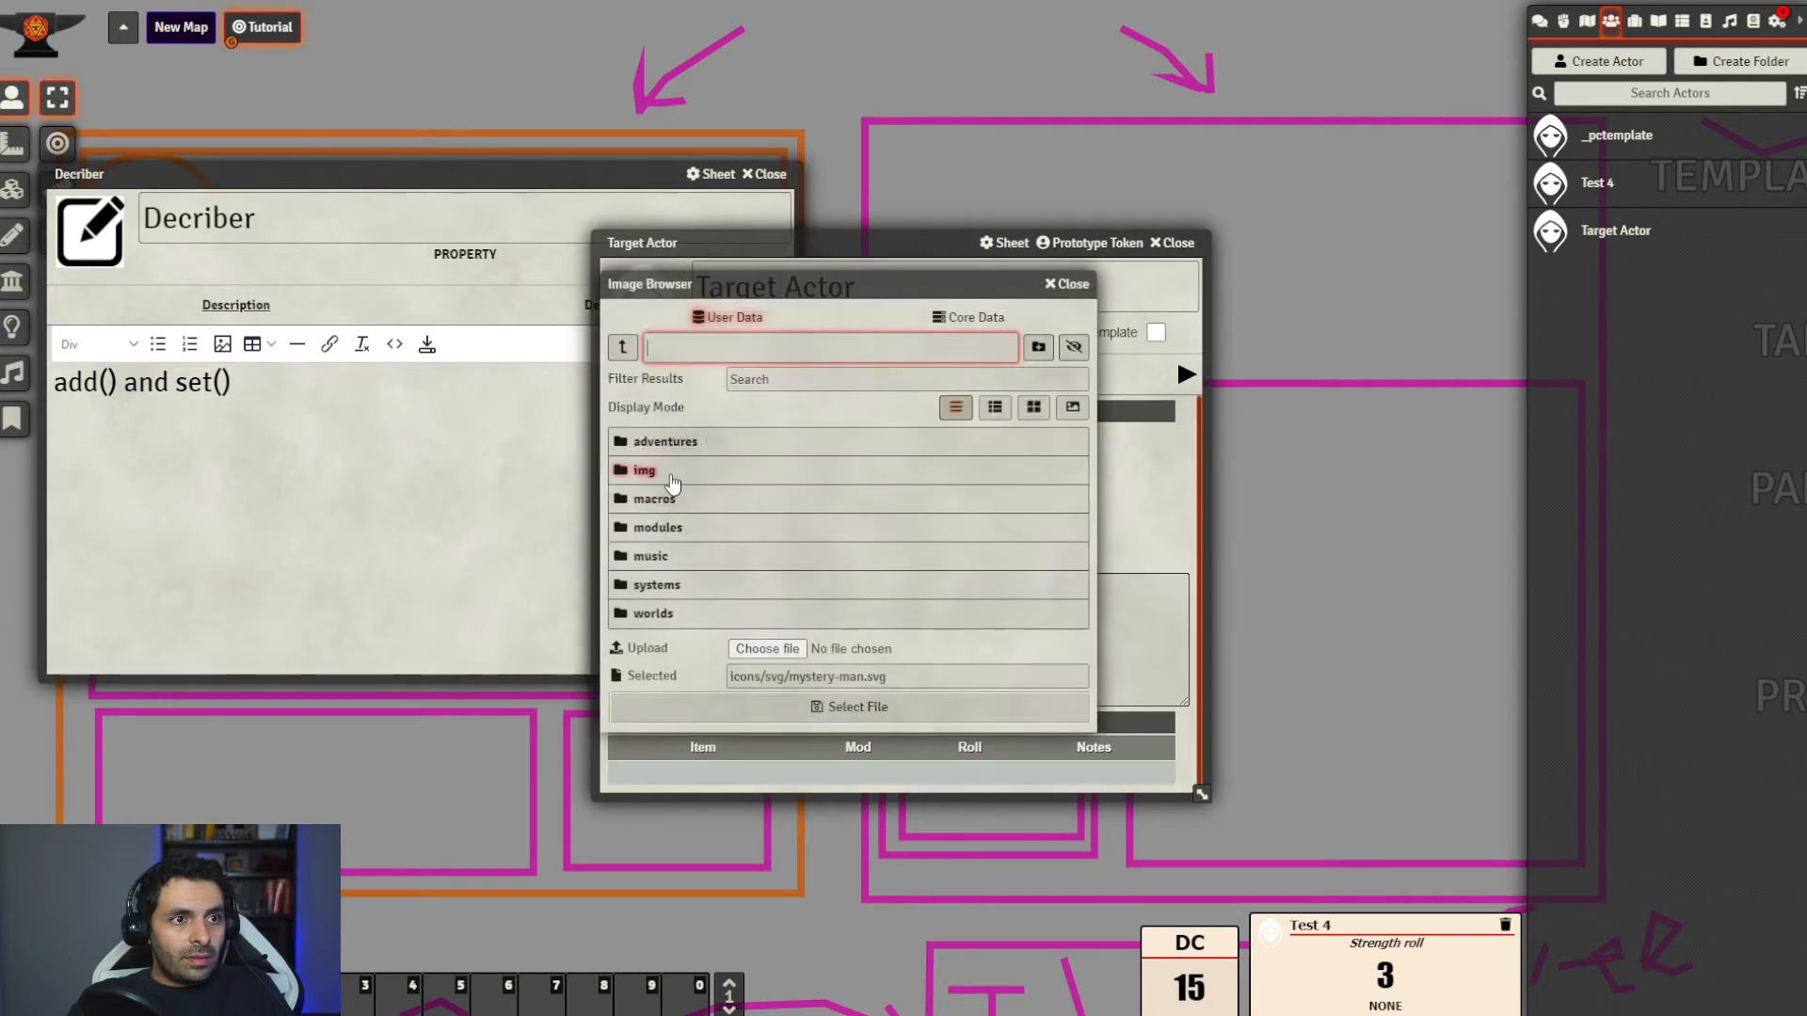
{"action": "left_click", "coordinate": [673, 483]}
{"action": "left_click", "coordinate": [686, 557]}
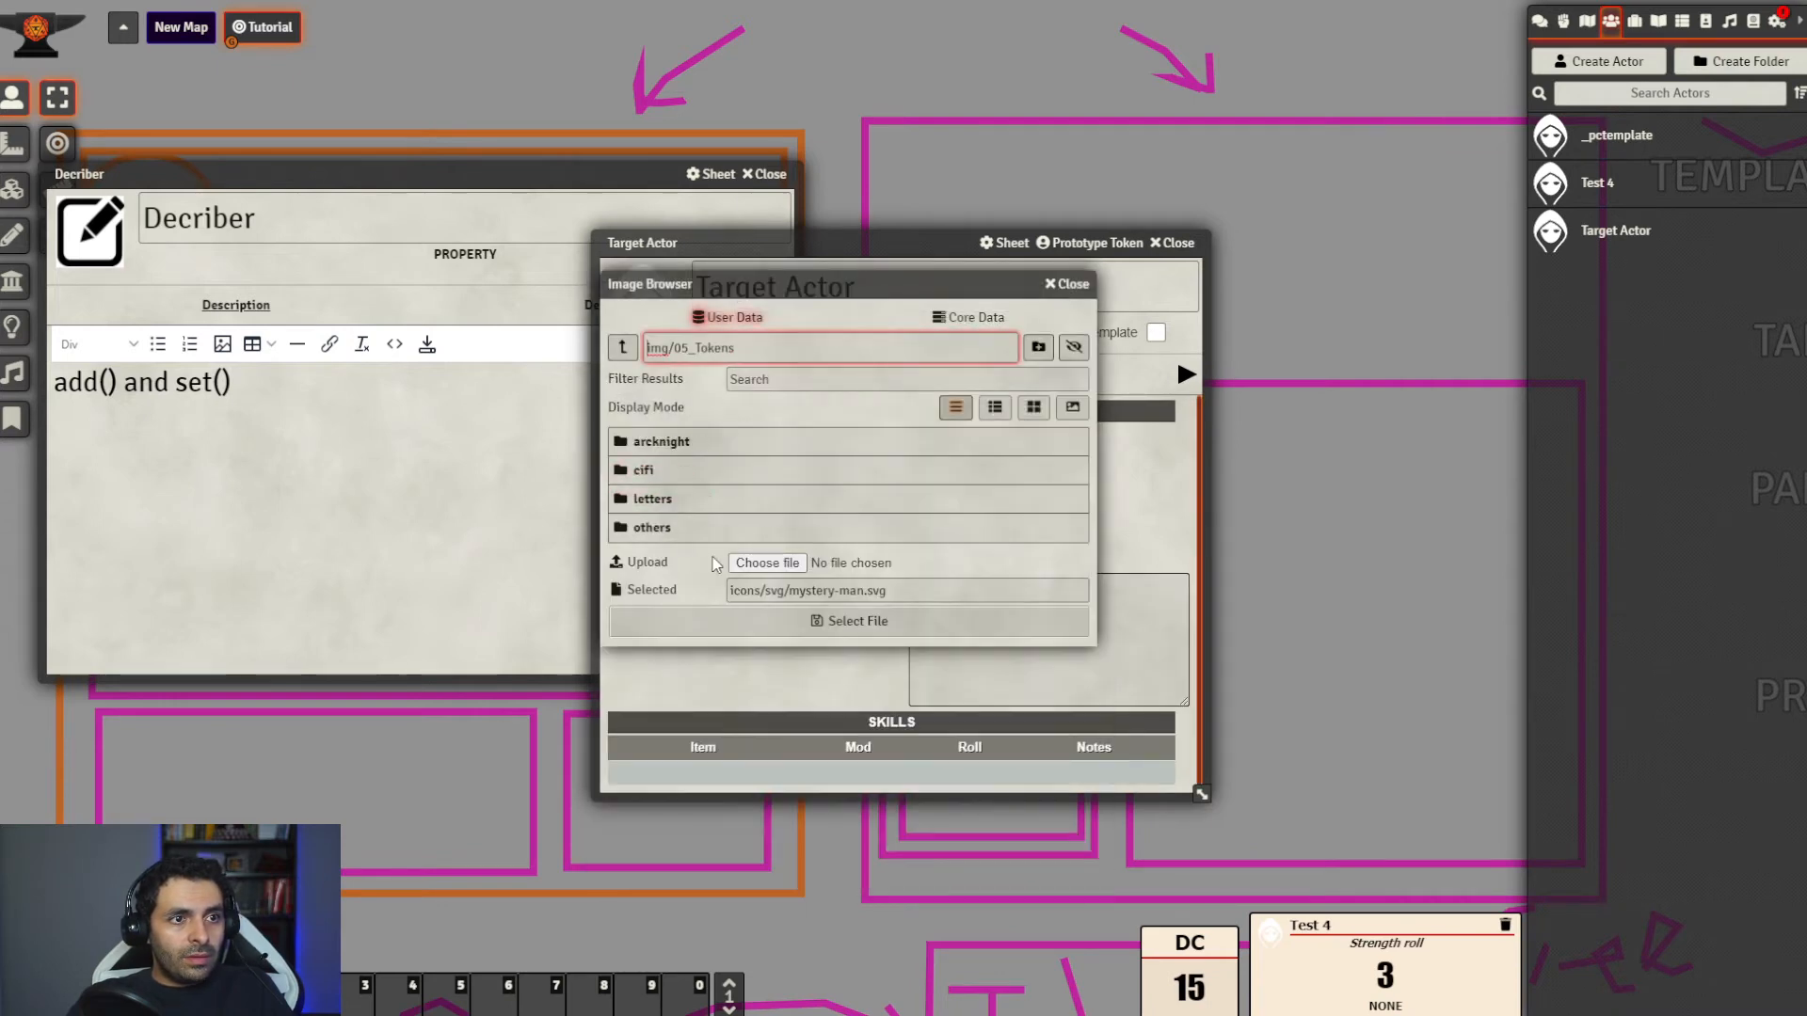
{"action": "left_click", "coordinate": [662, 441]}
{"action": "left_click", "coordinate": [739, 573]}
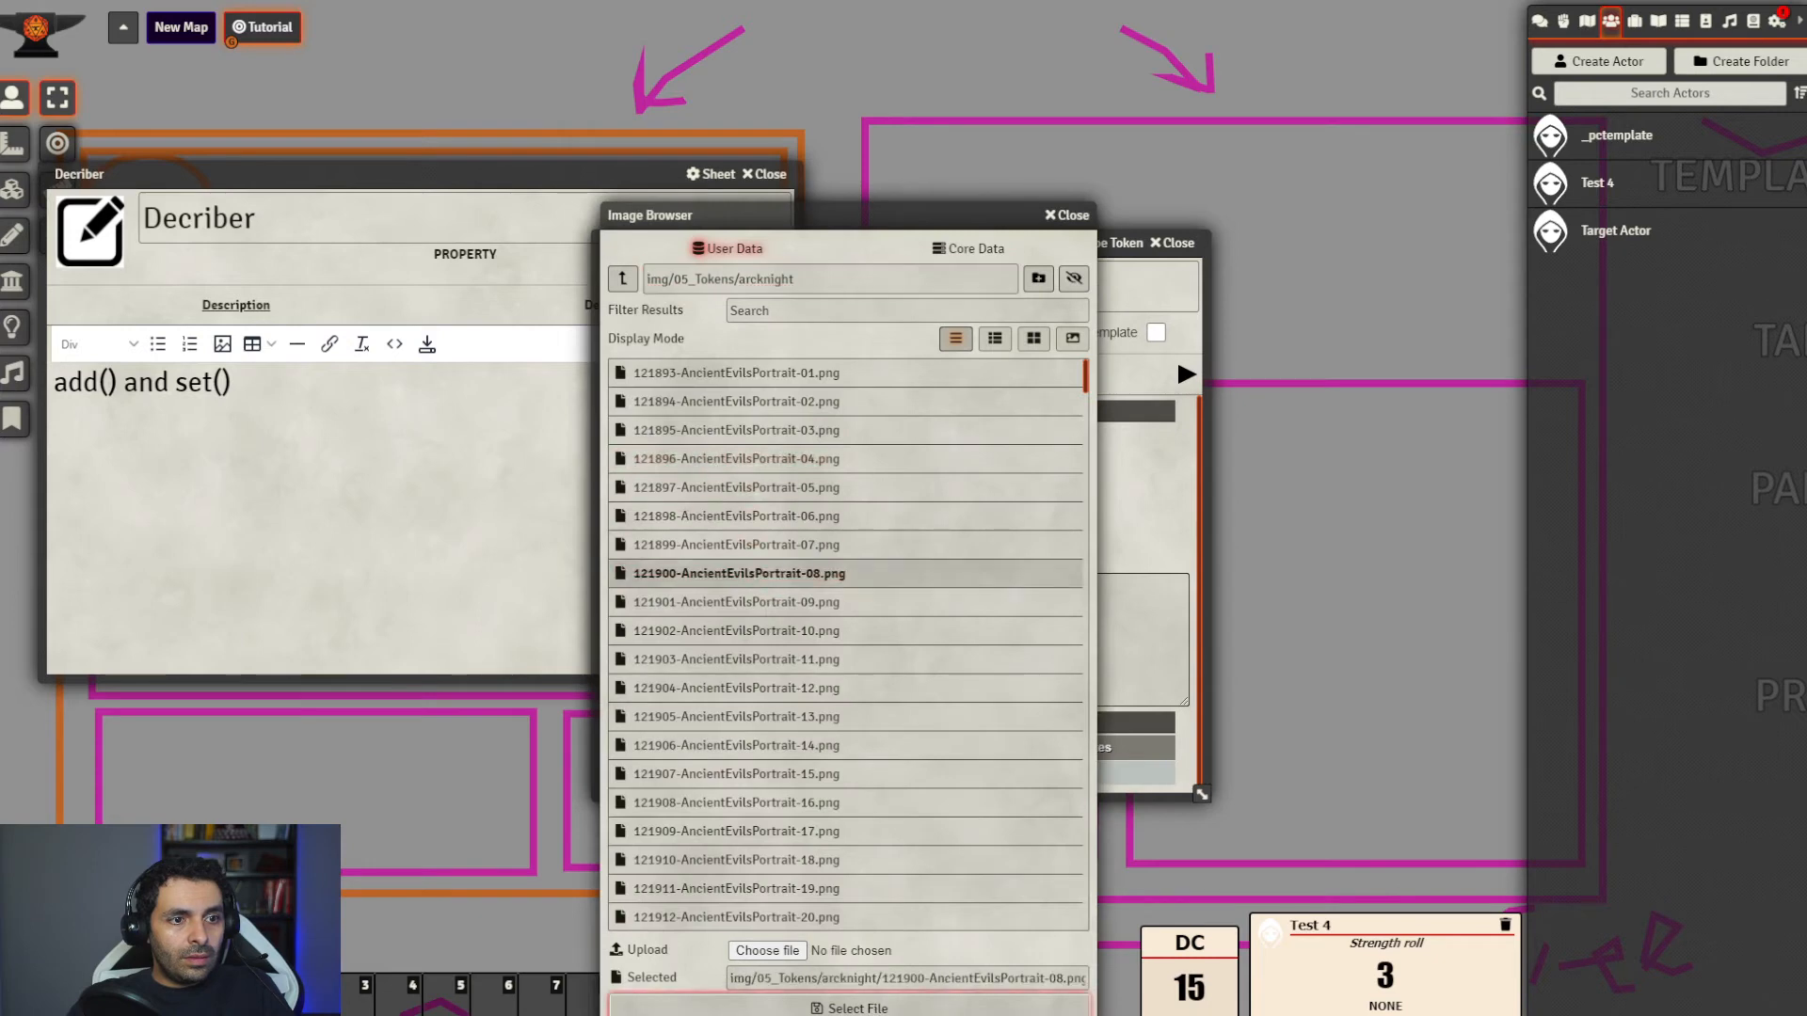
{"action": "left_click", "coordinate": [857, 1008]}
{"action": "left_click_drag", "start_coordinate": [1164, 219], "coordinate": [1282, 221]}
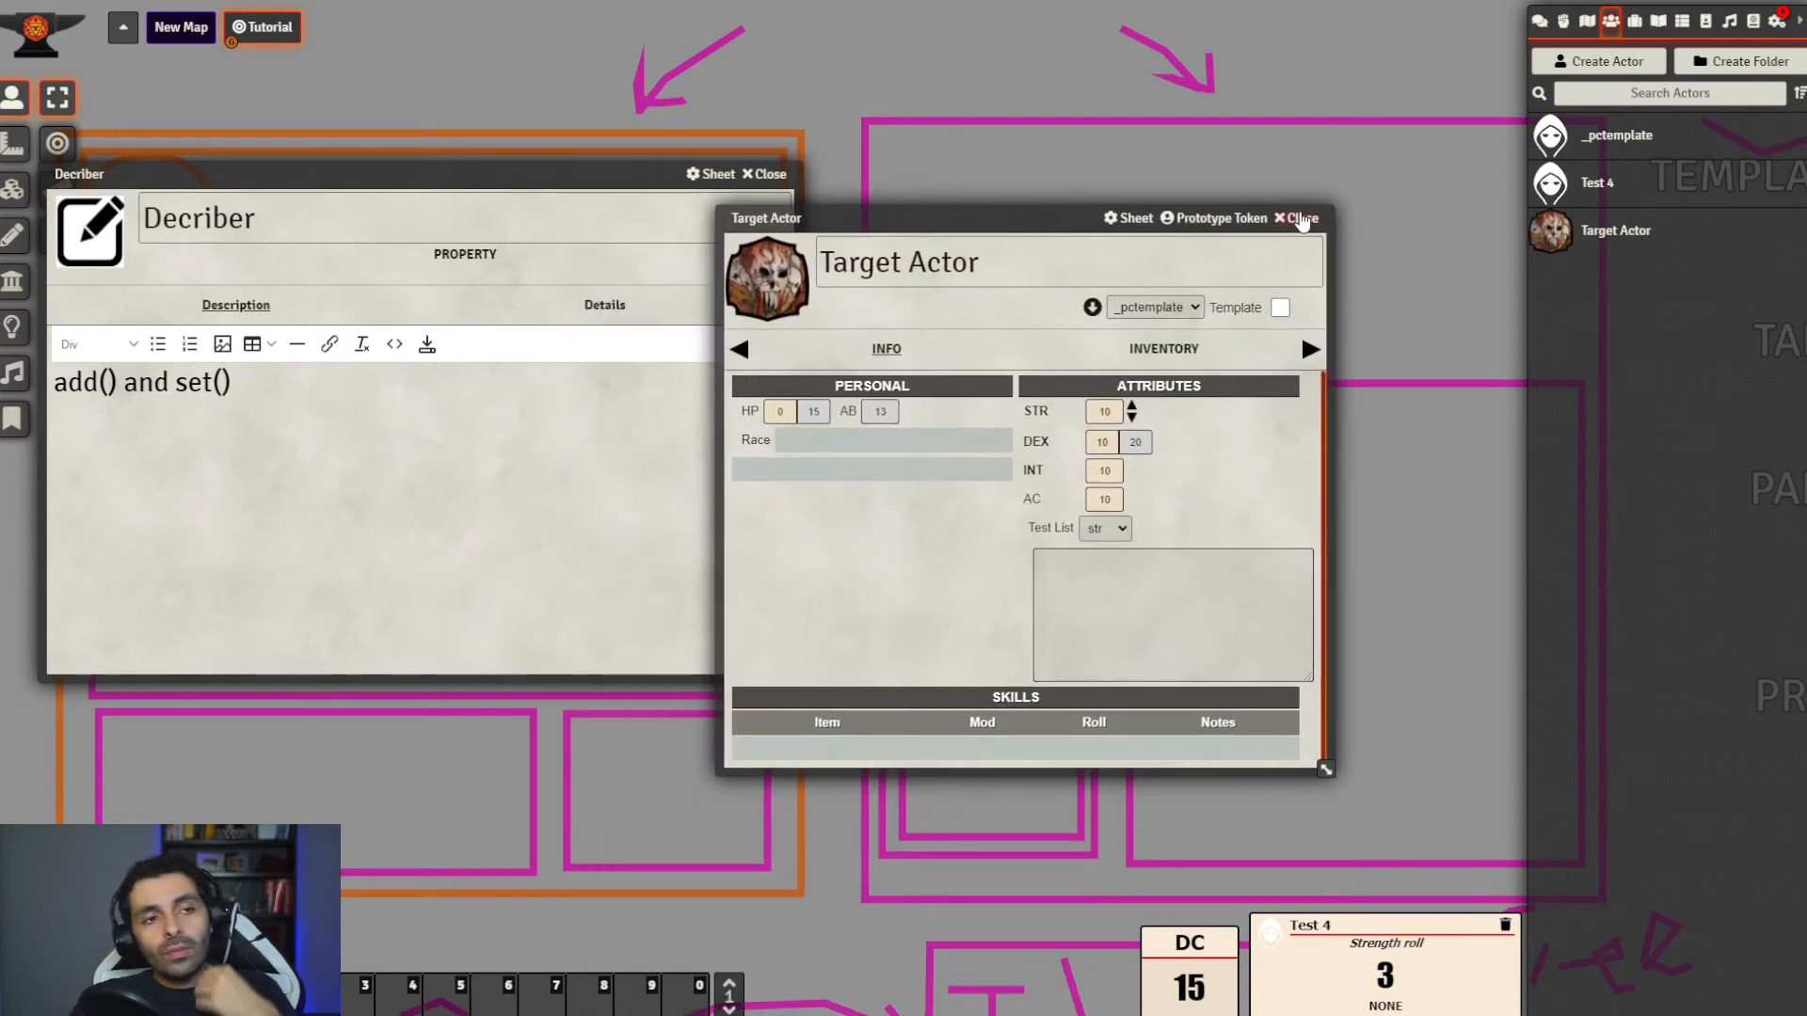
{"action": "left_click", "coordinate": [1302, 220]}
Move the Decriber window clear of the drawn sheet layout and place a Target Actor token on the map above the hooded token
{"action": "left_click_drag", "start_coordinate": [534, 174], "coordinate": [1084, 307]}
{"action": "left_click_drag", "start_coordinate": [1597, 240], "coordinate": [424, 246]}
{"action": "left_click_drag", "start_coordinate": [863, 303], "coordinate": [946, 147]}
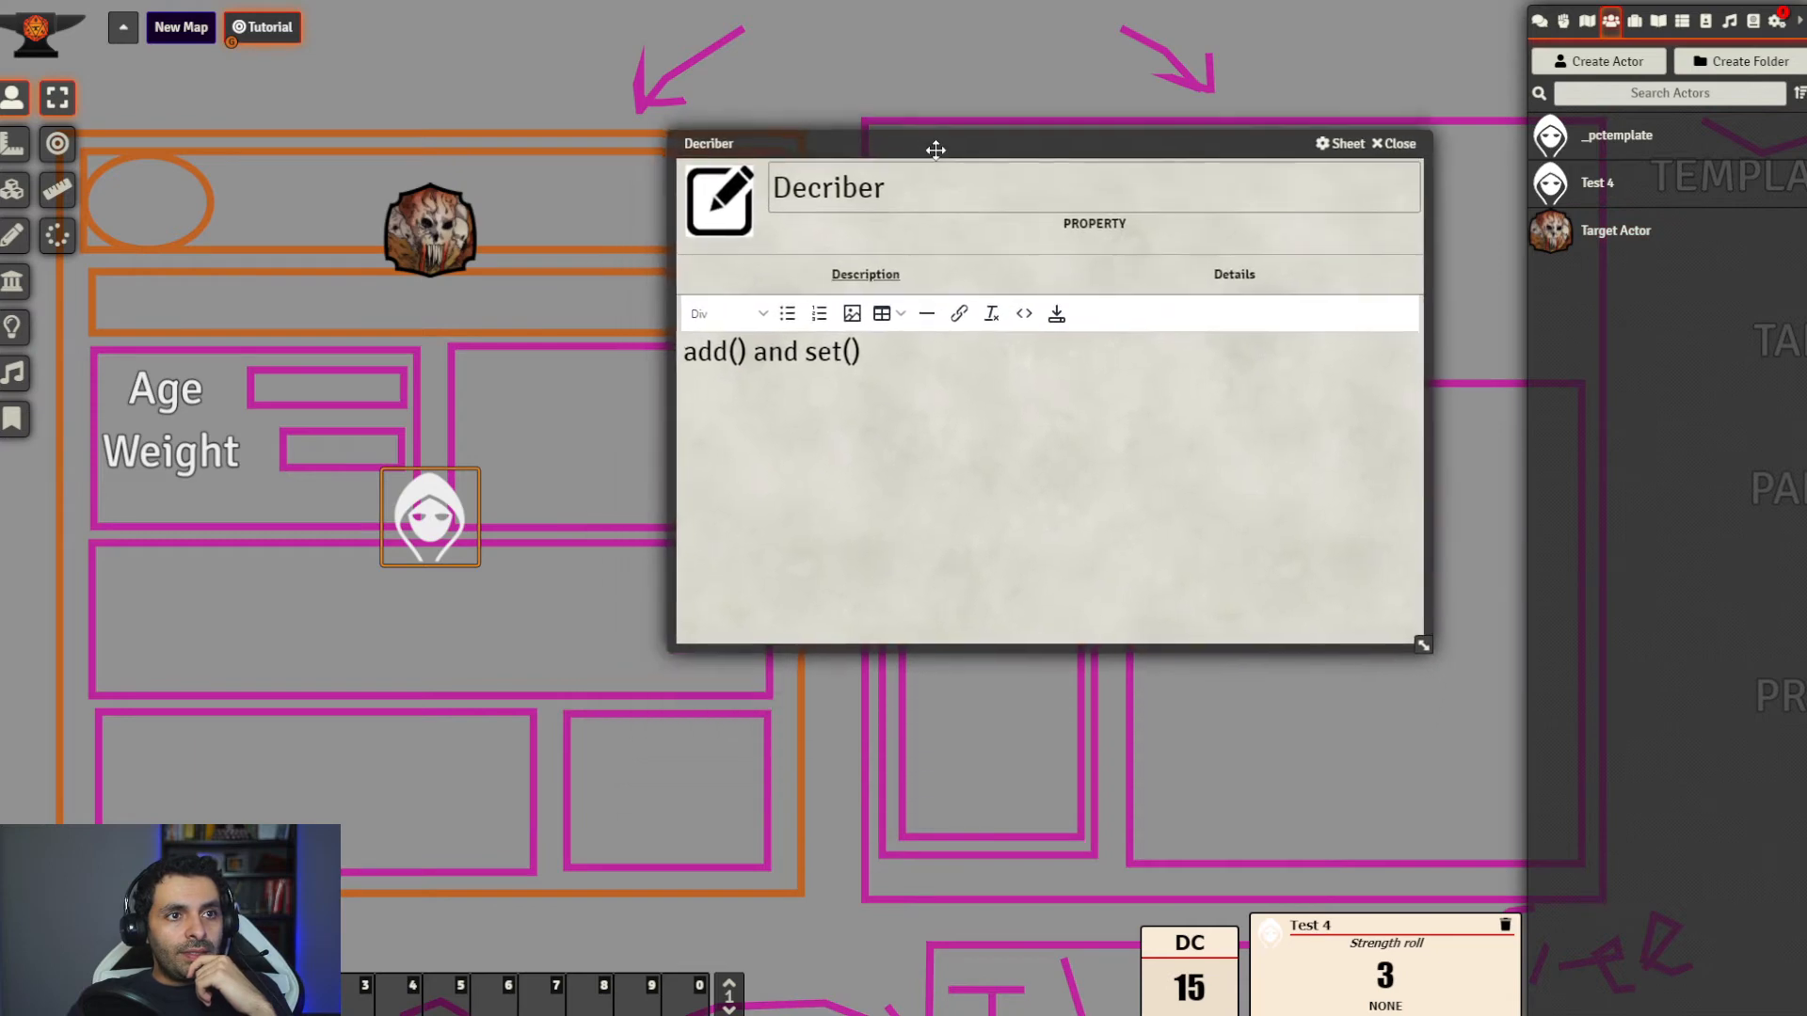
Add a second line reading add() below "add() and set()" in Decriber's description
{"action": "left_click", "coordinate": [1634, 20]}
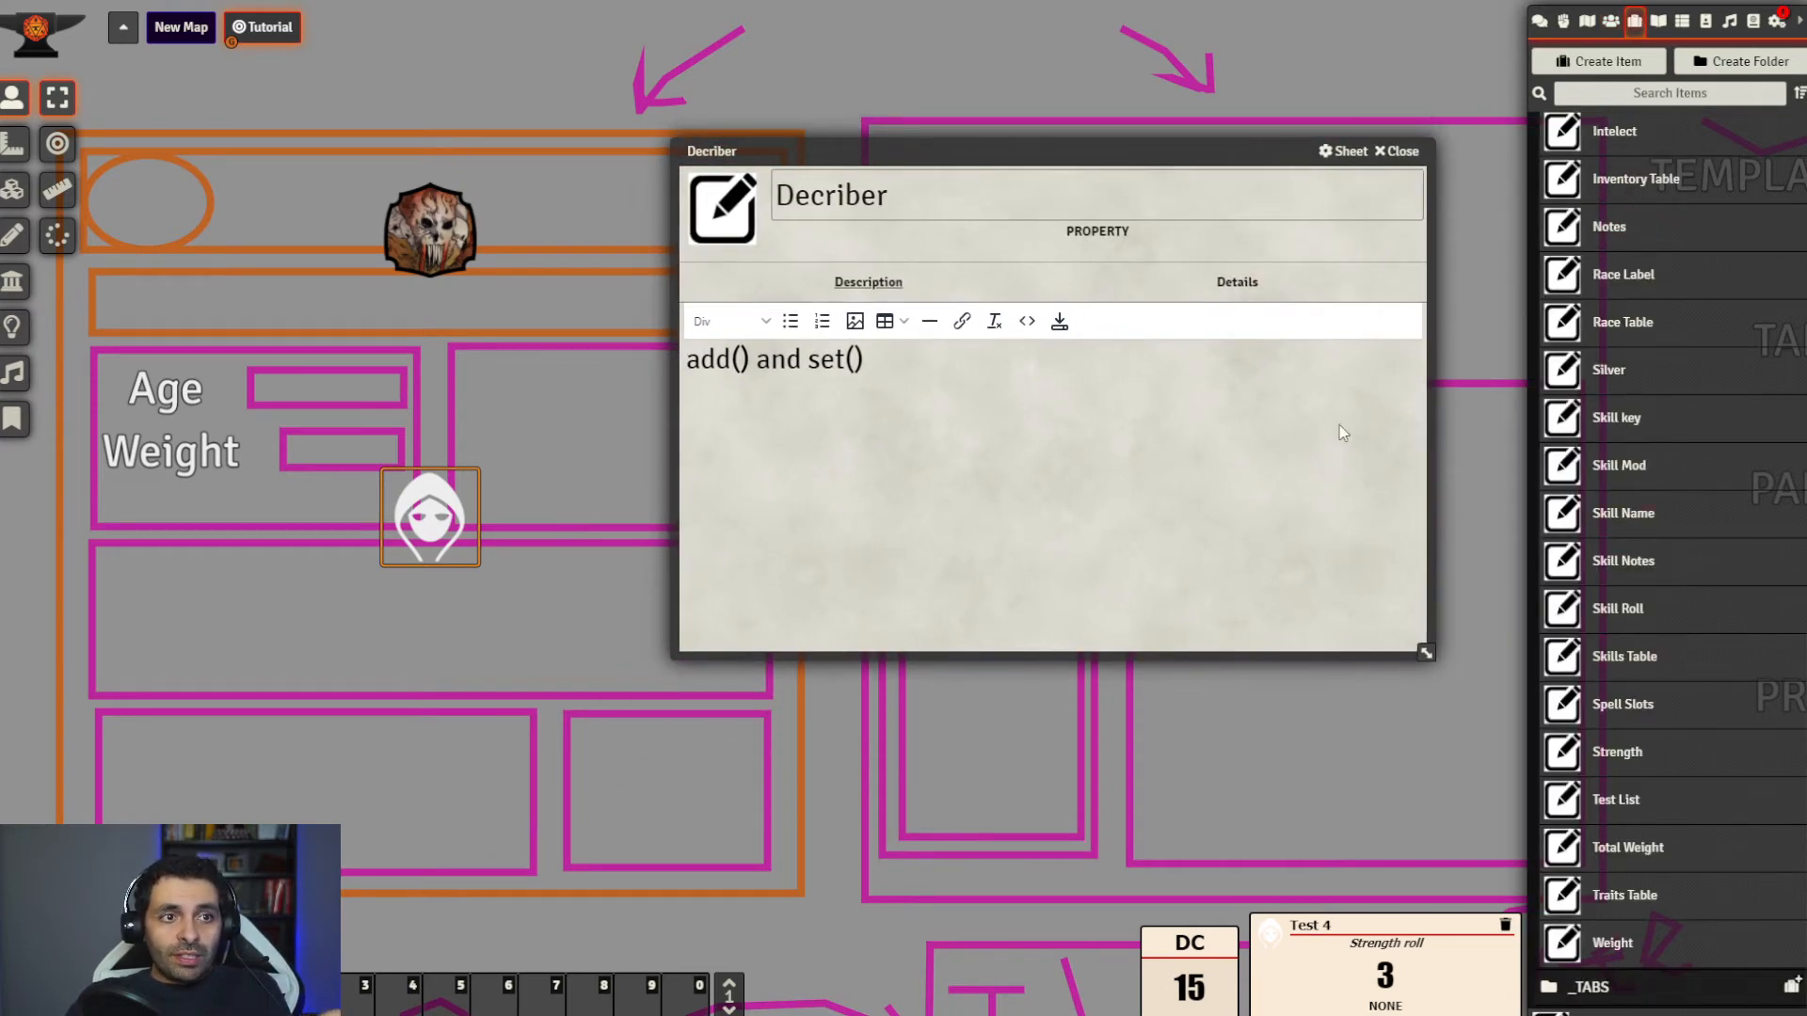
{"action": "left_click", "coordinate": [923, 364]}
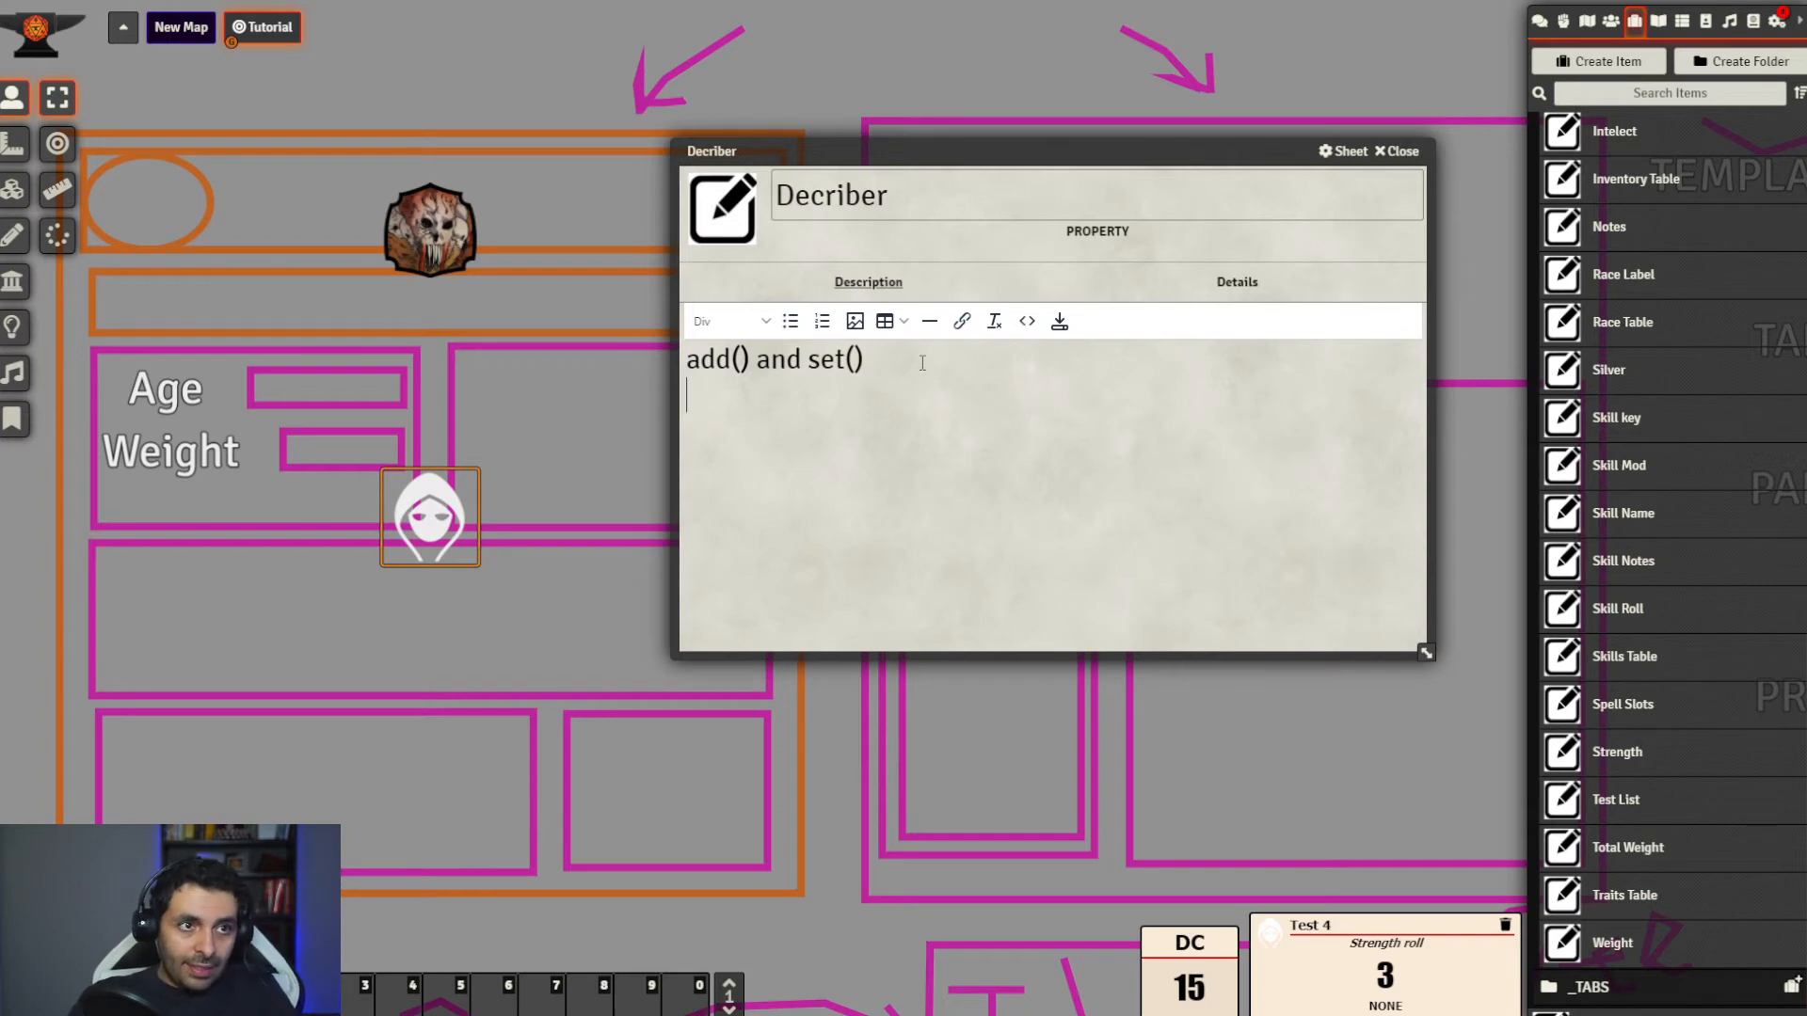
{"action": "key", "text": "Return"}
{"action": "type", "text": "add()"}
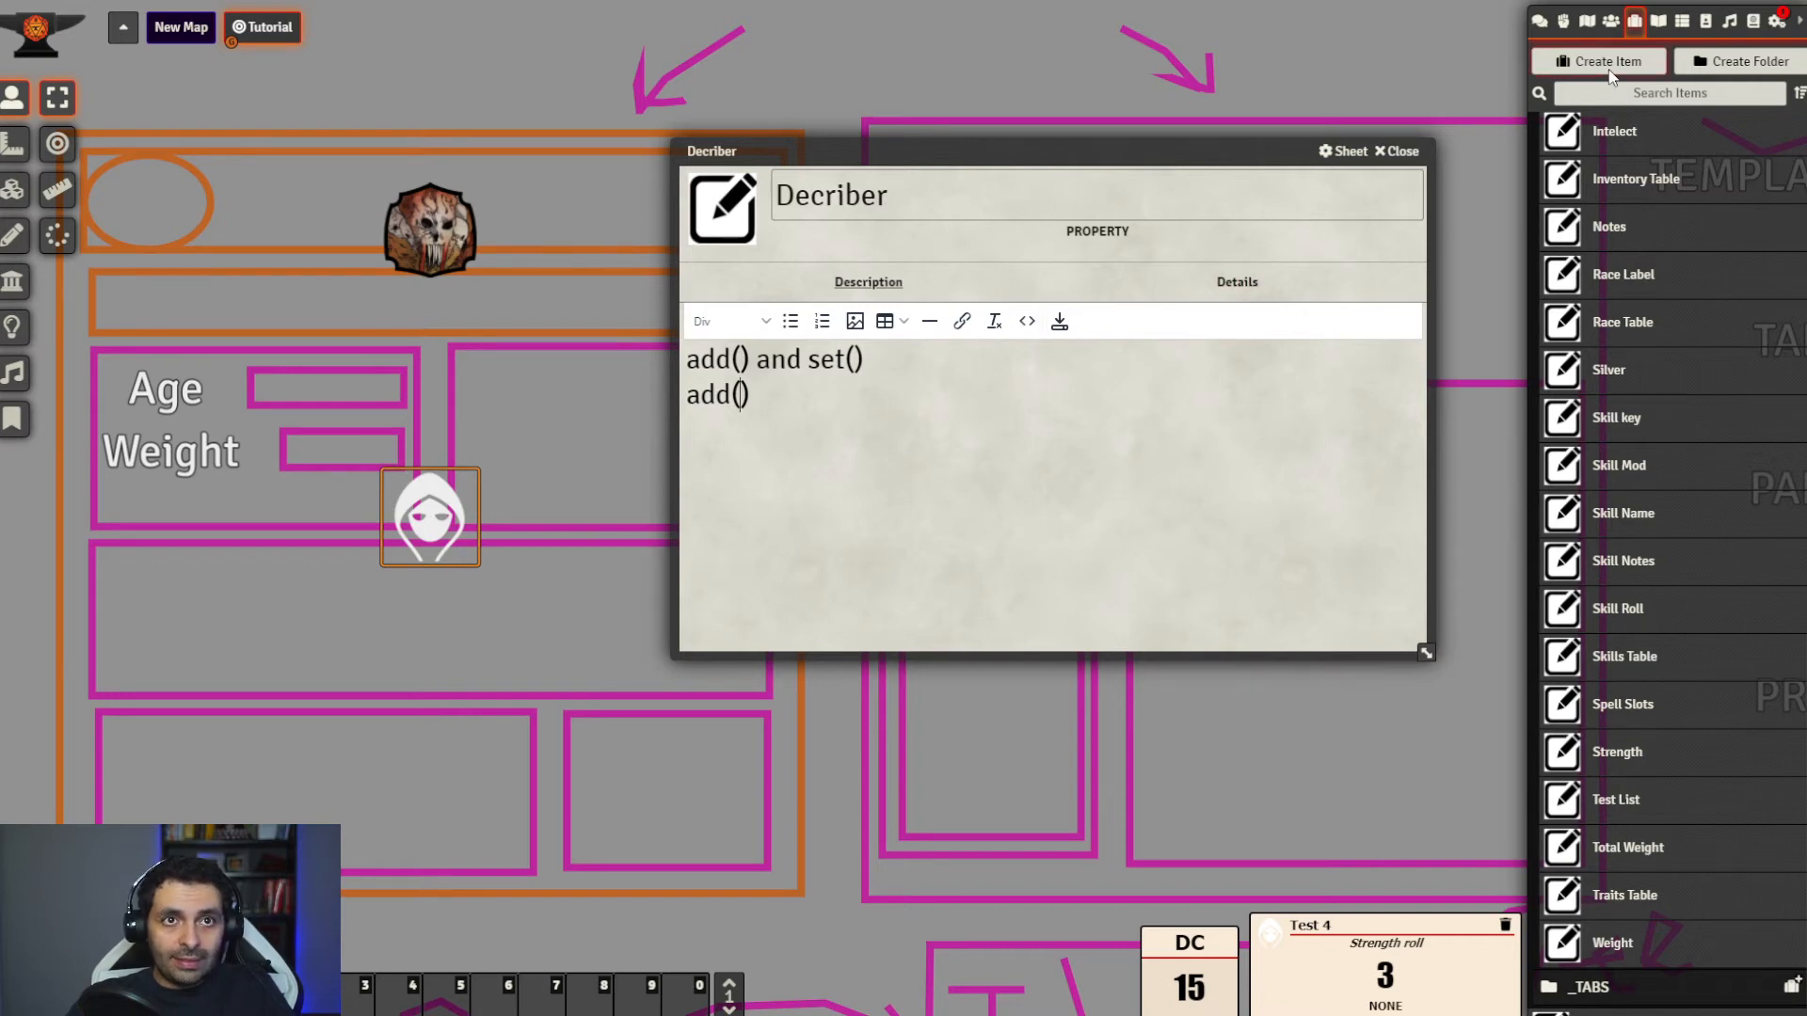
Open Target Actor's sheet to review its attributes, and close it
{"action": "left_click", "coordinate": [1611, 20]}
{"action": "left_click", "coordinate": [1616, 231]}
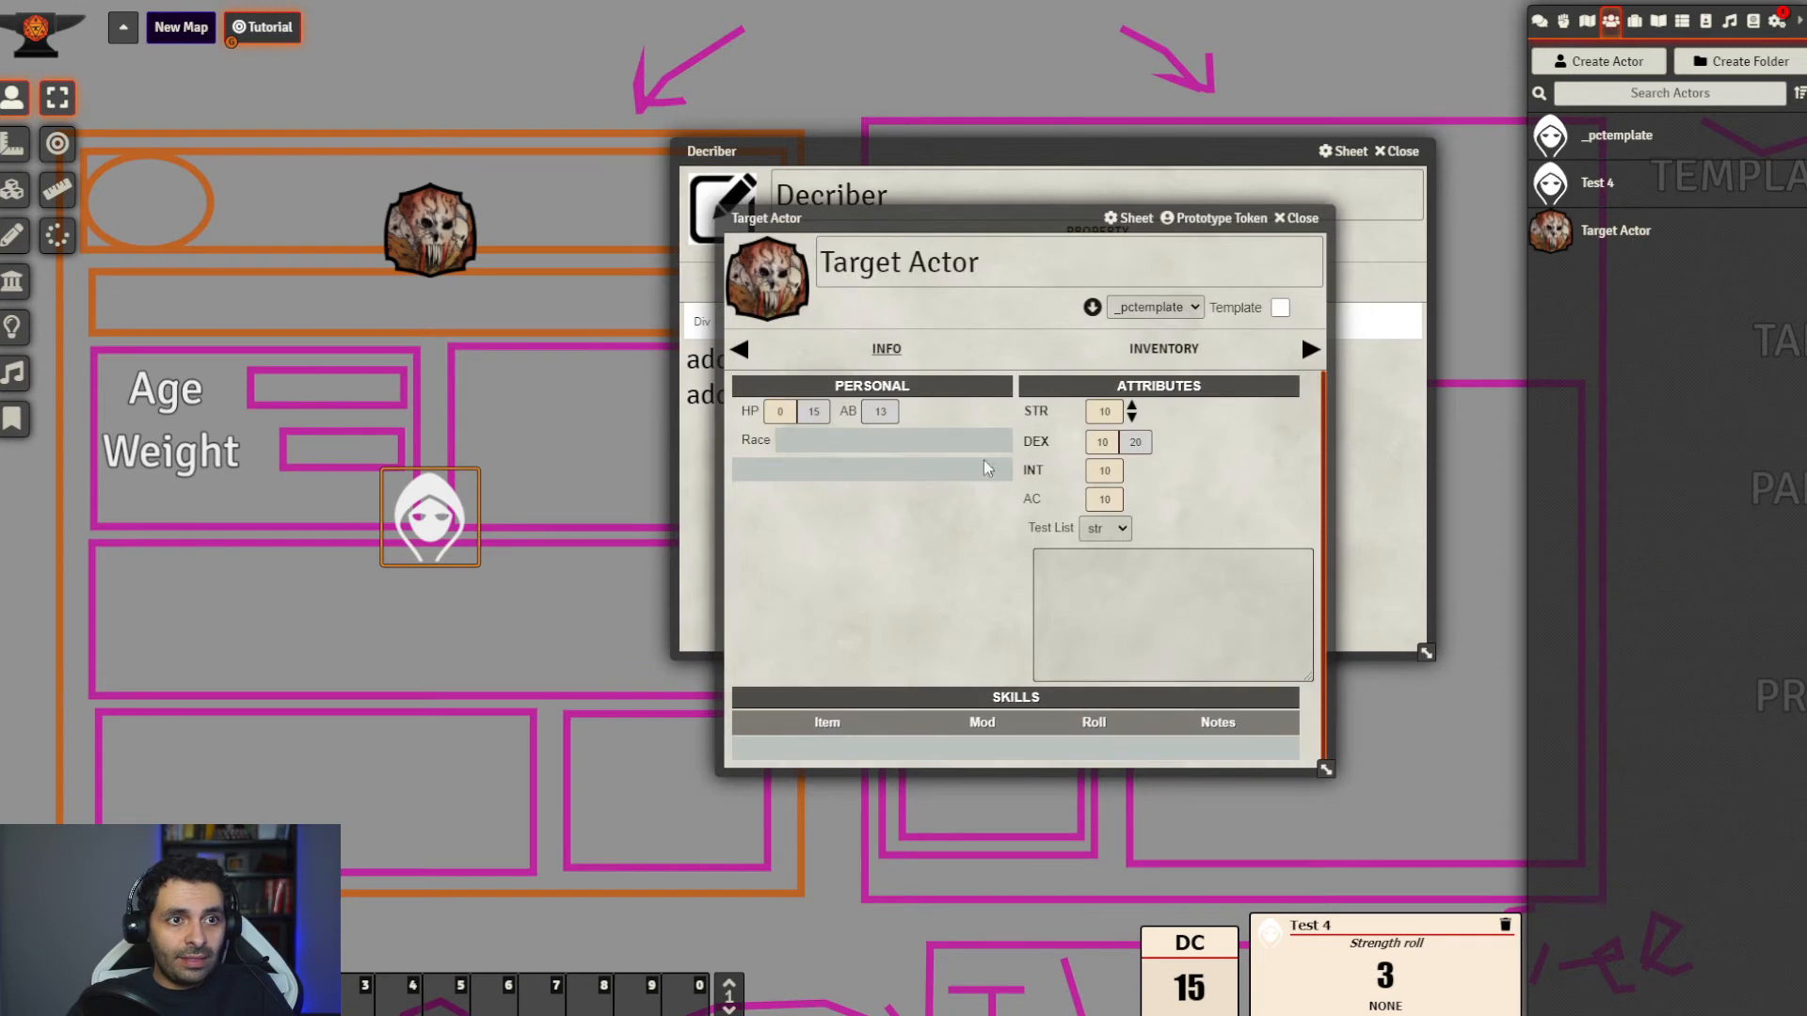
{"action": "left_click", "coordinate": [1299, 217]}
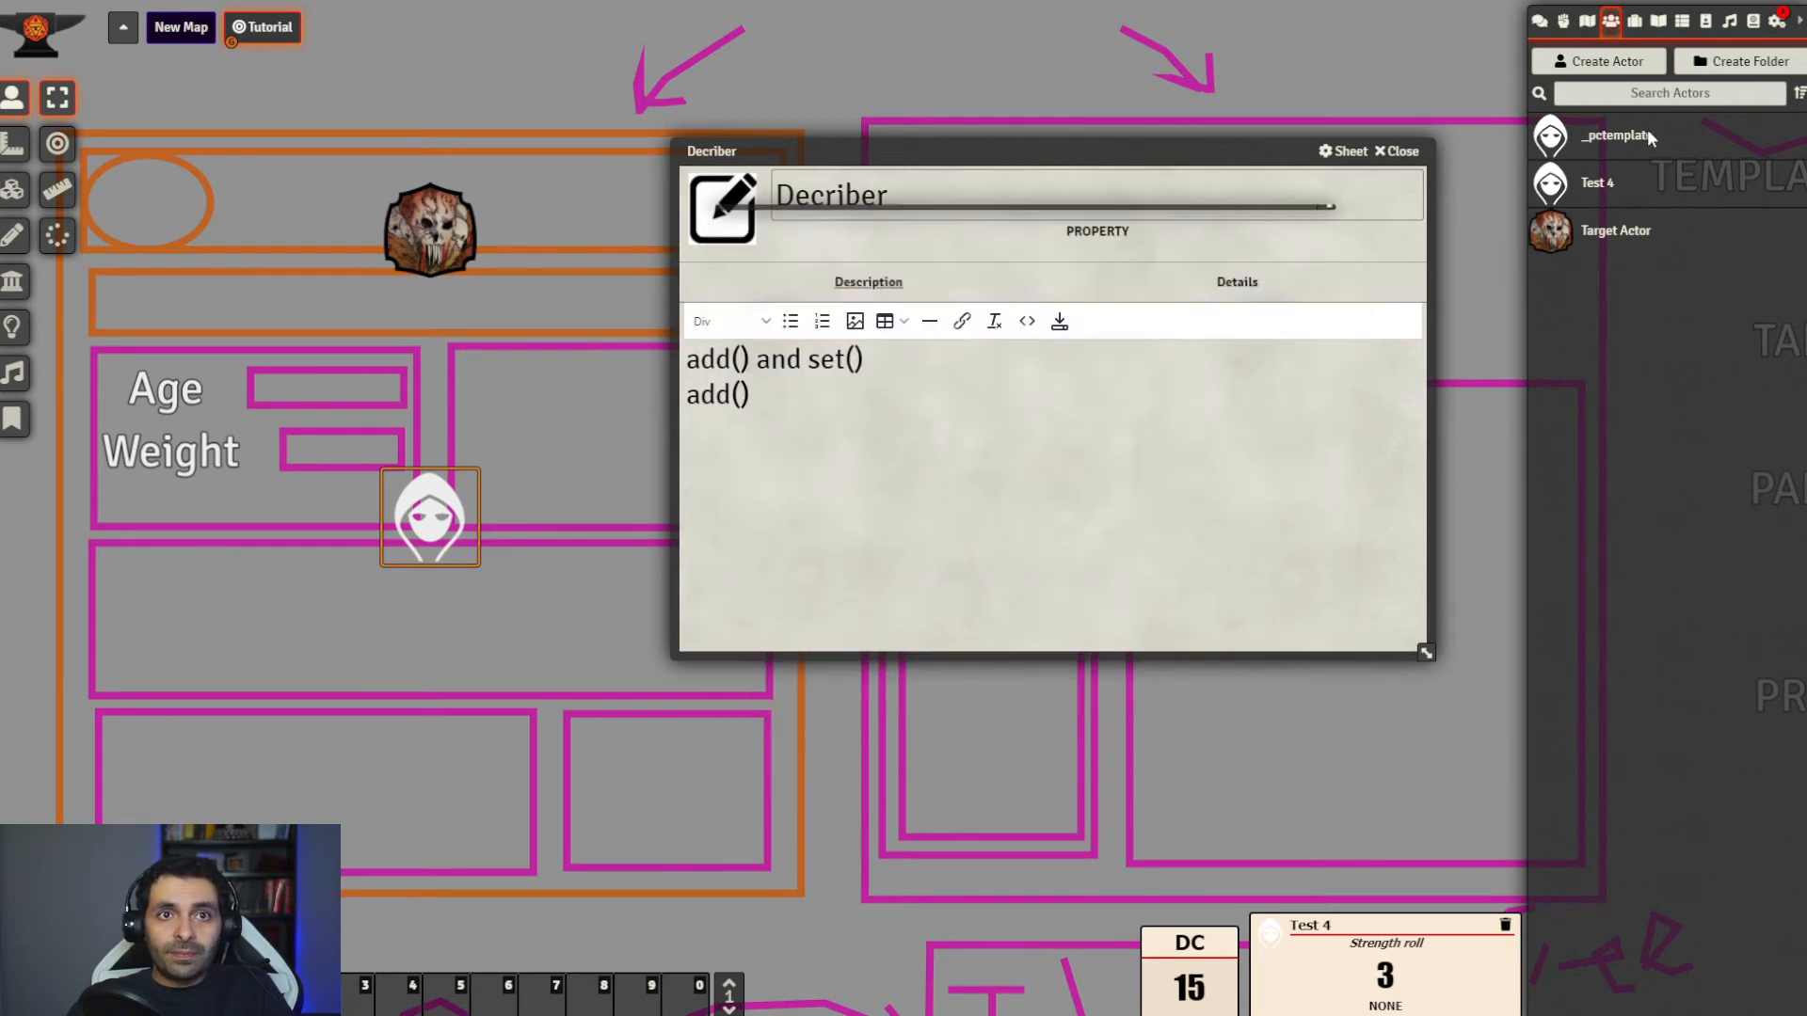
Check the Hit Points property's details and enter hp; inside the add() parentheses on Decriber's second line
{"action": "left_click", "coordinate": [1635, 21]}
{"action": "scroll", "coordinate": [1699, 451], "scroll_direction": "down", "scroll_amount": 2}
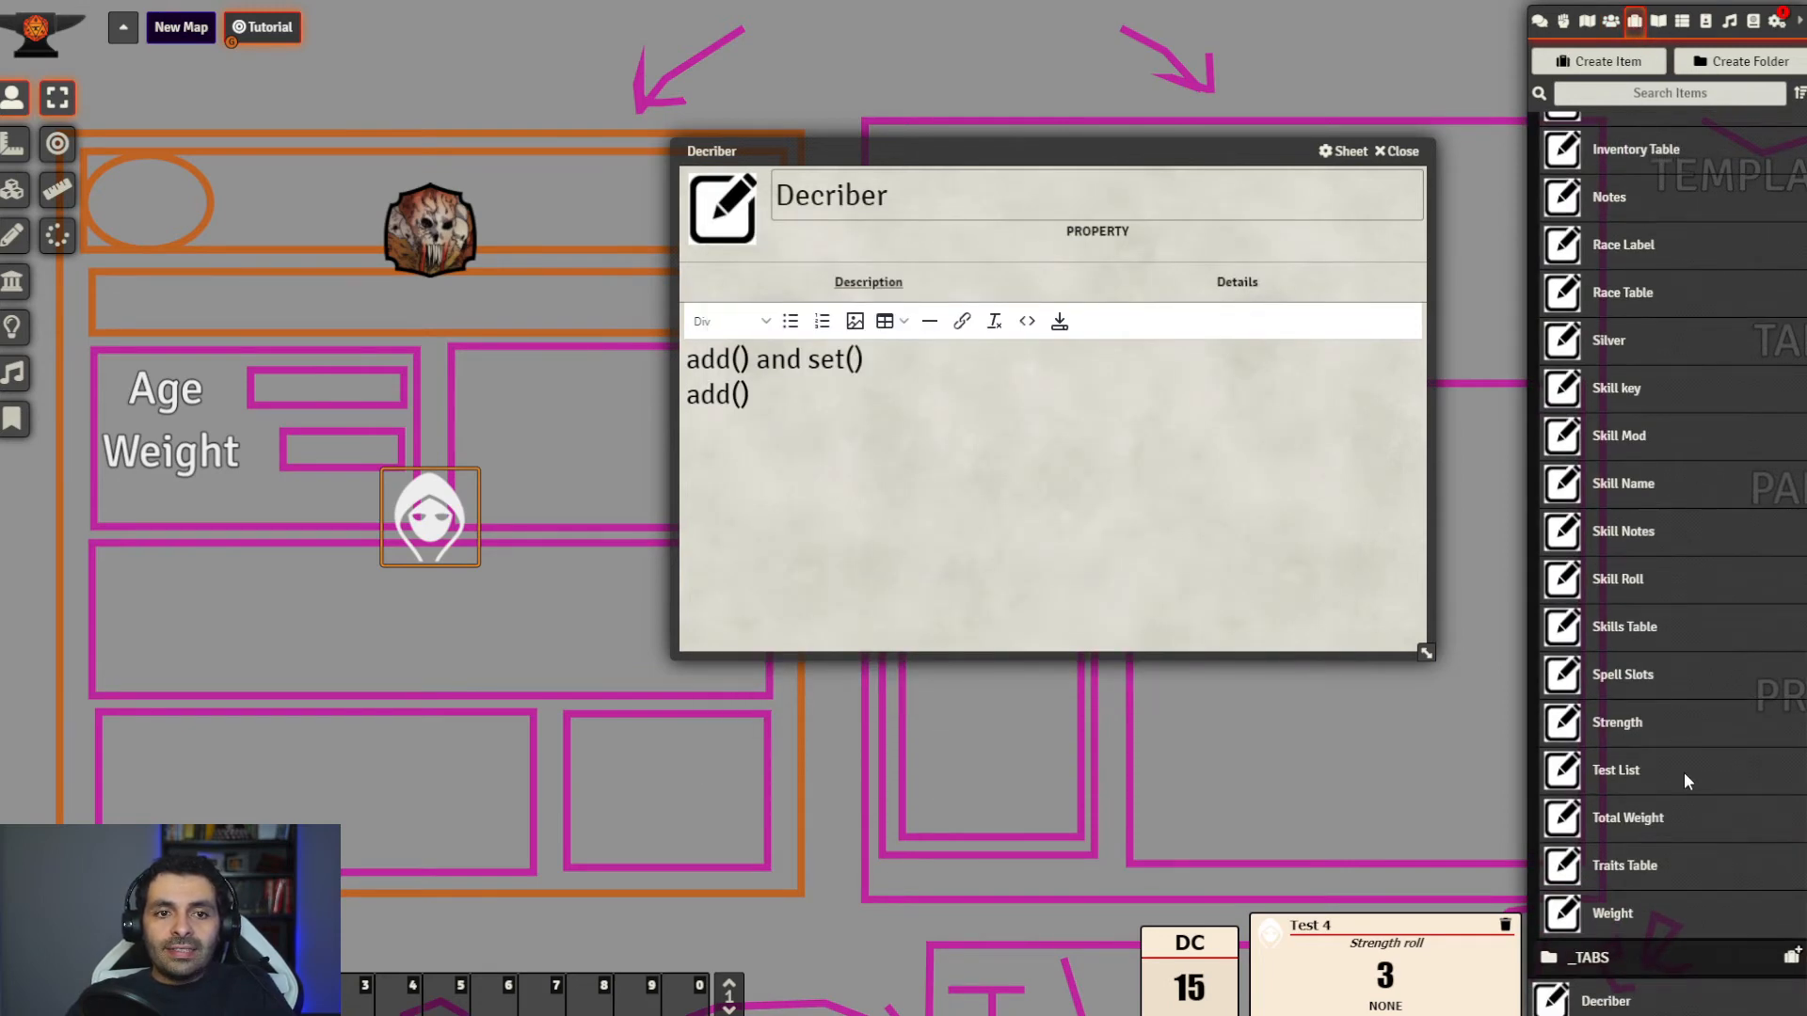
{"action": "scroll", "coordinate": [1651, 788], "scroll_direction": "up", "scroll_amount": 6}
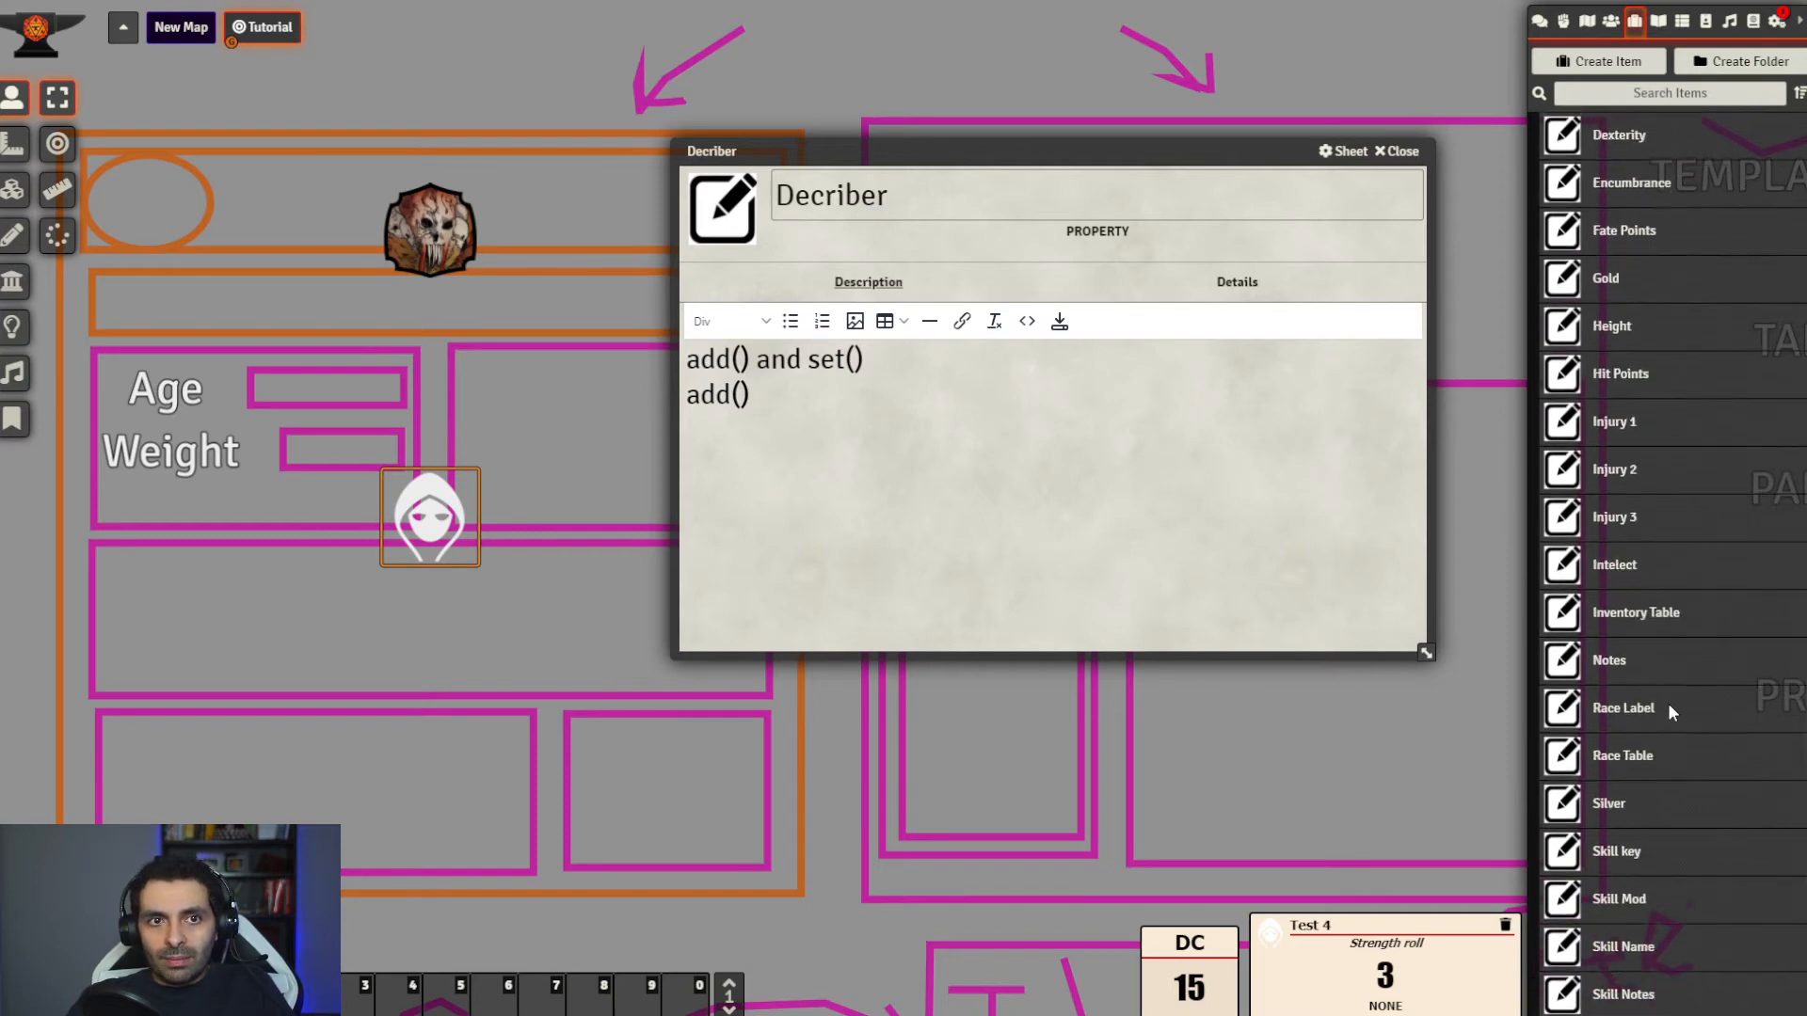
{"action": "left_click", "coordinate": [1634, 488]}
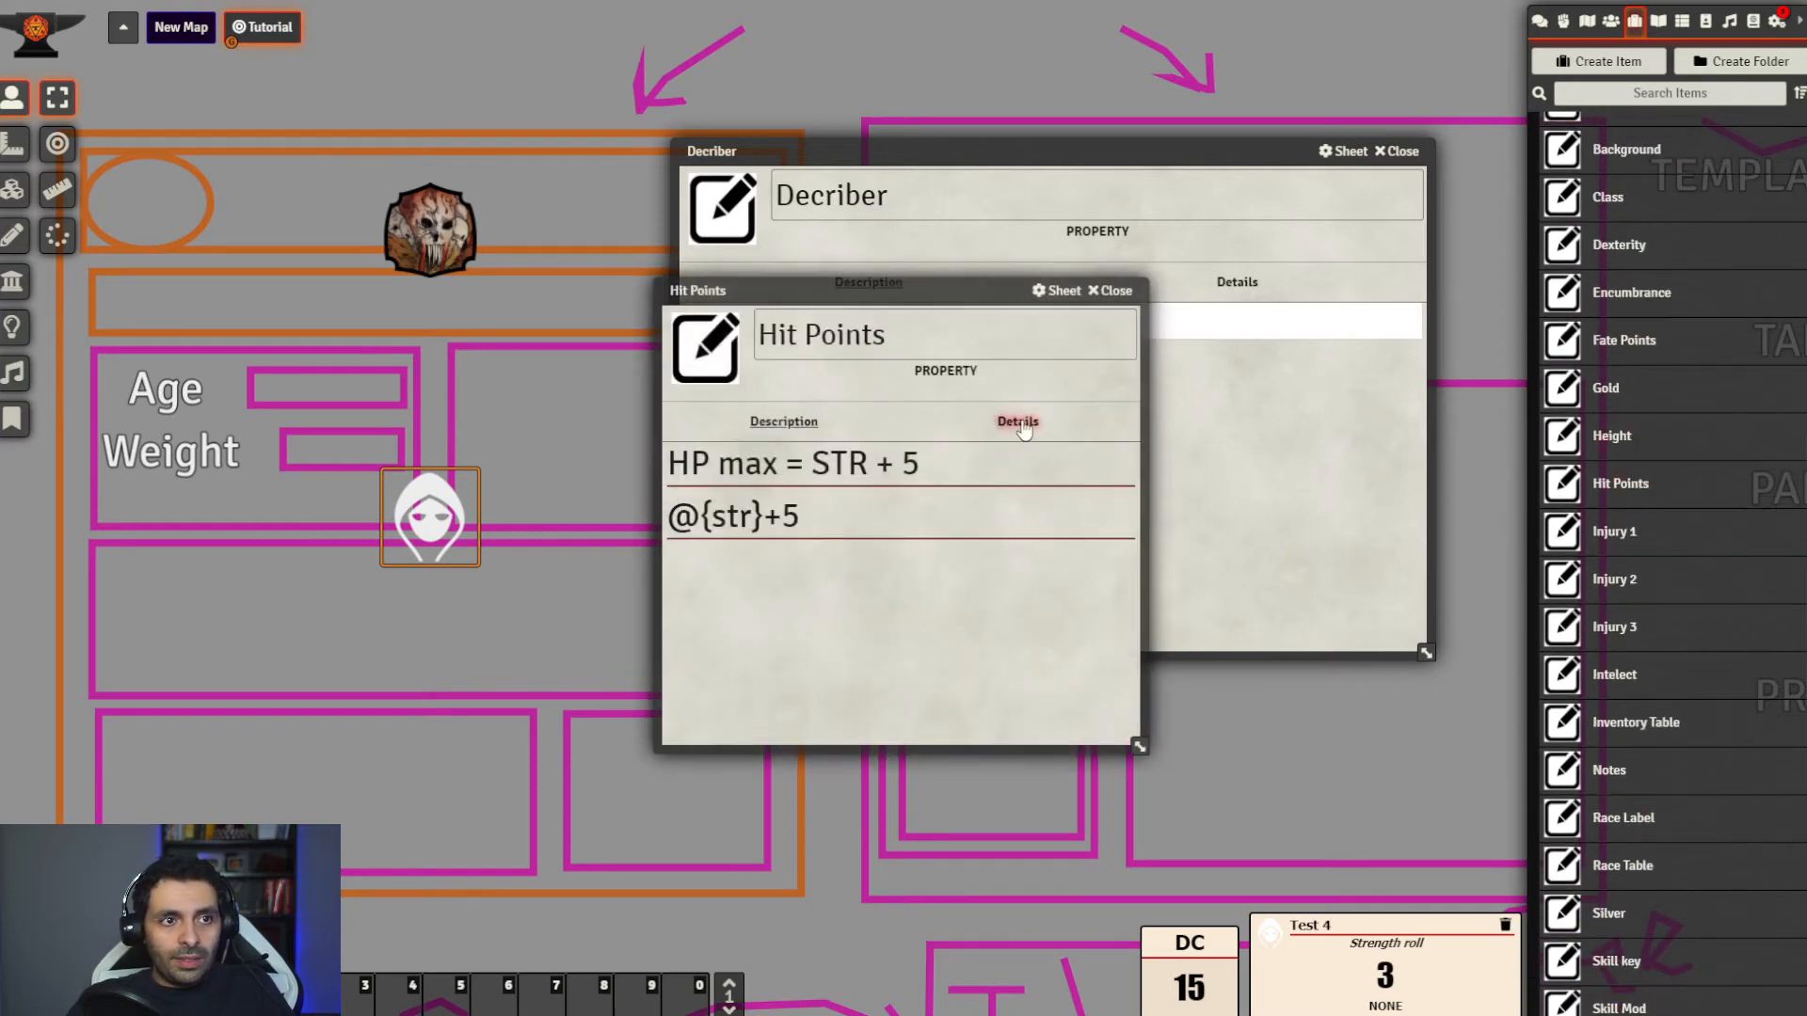
{"action": "left_click", "coordinate": [1021, 424]}
{"action": "left_click", "coordinate": [1114, 291]}
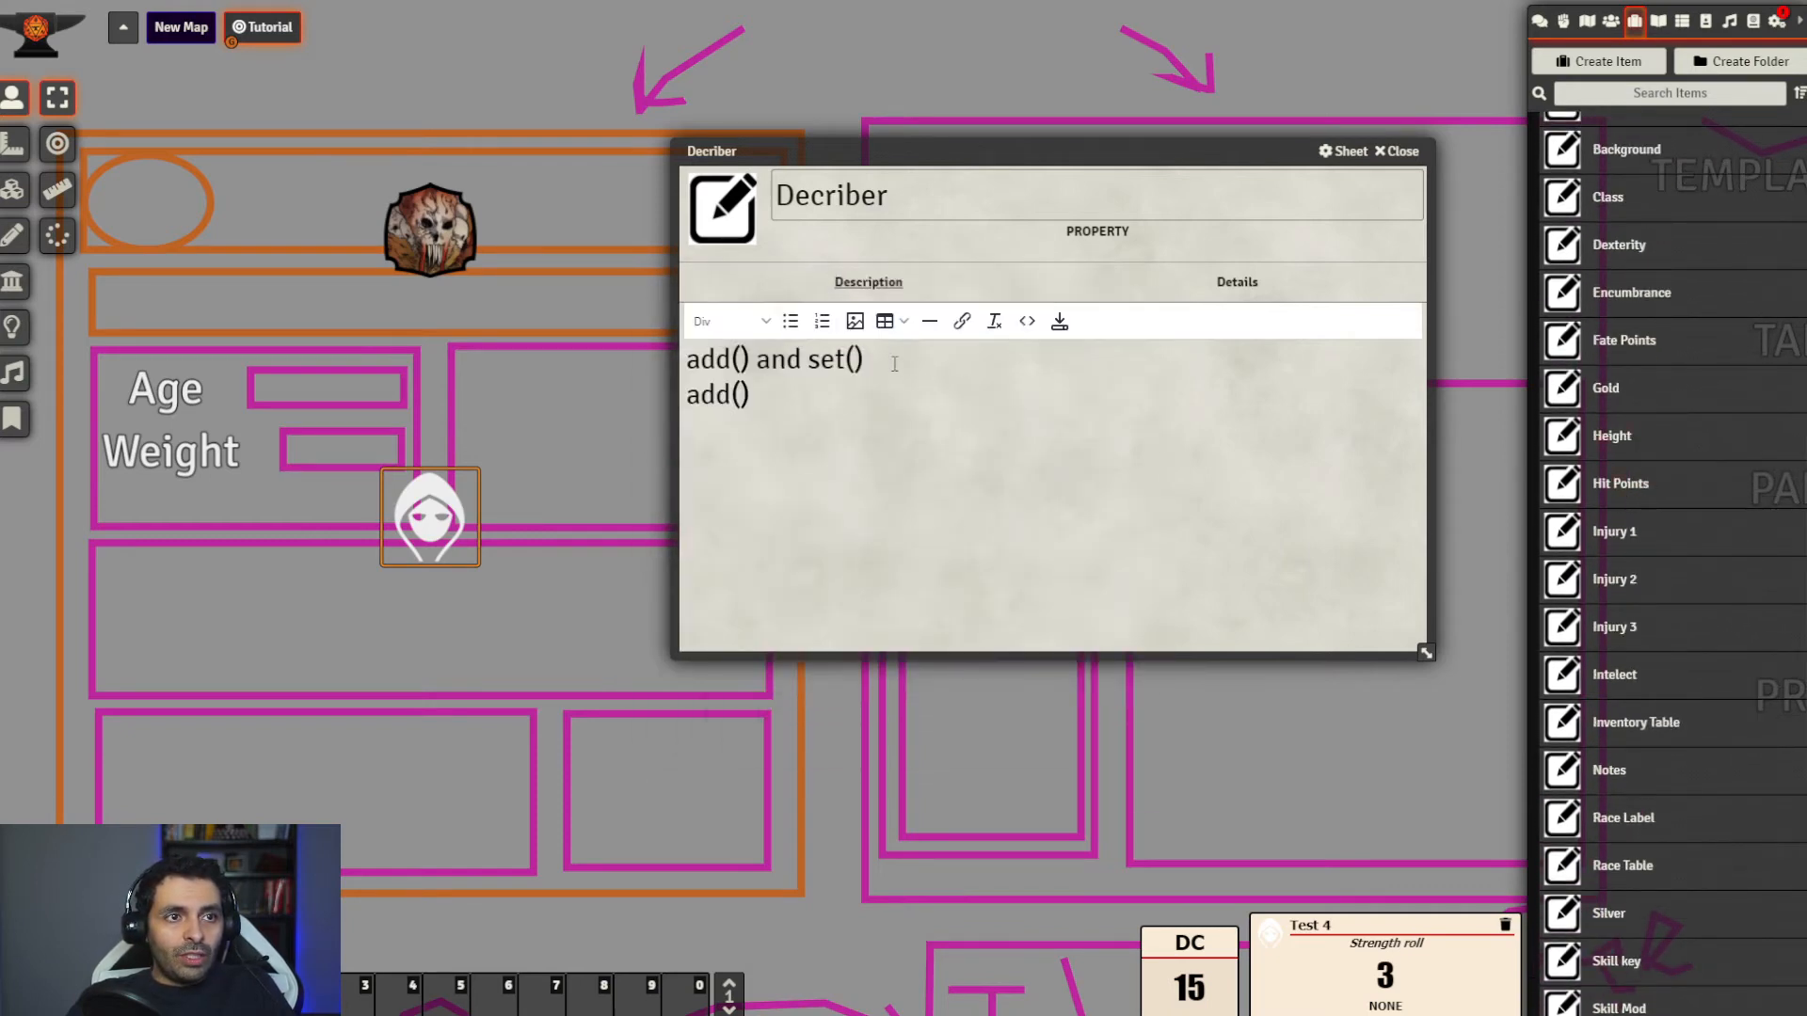
{"action": "type", "text": "hp"}
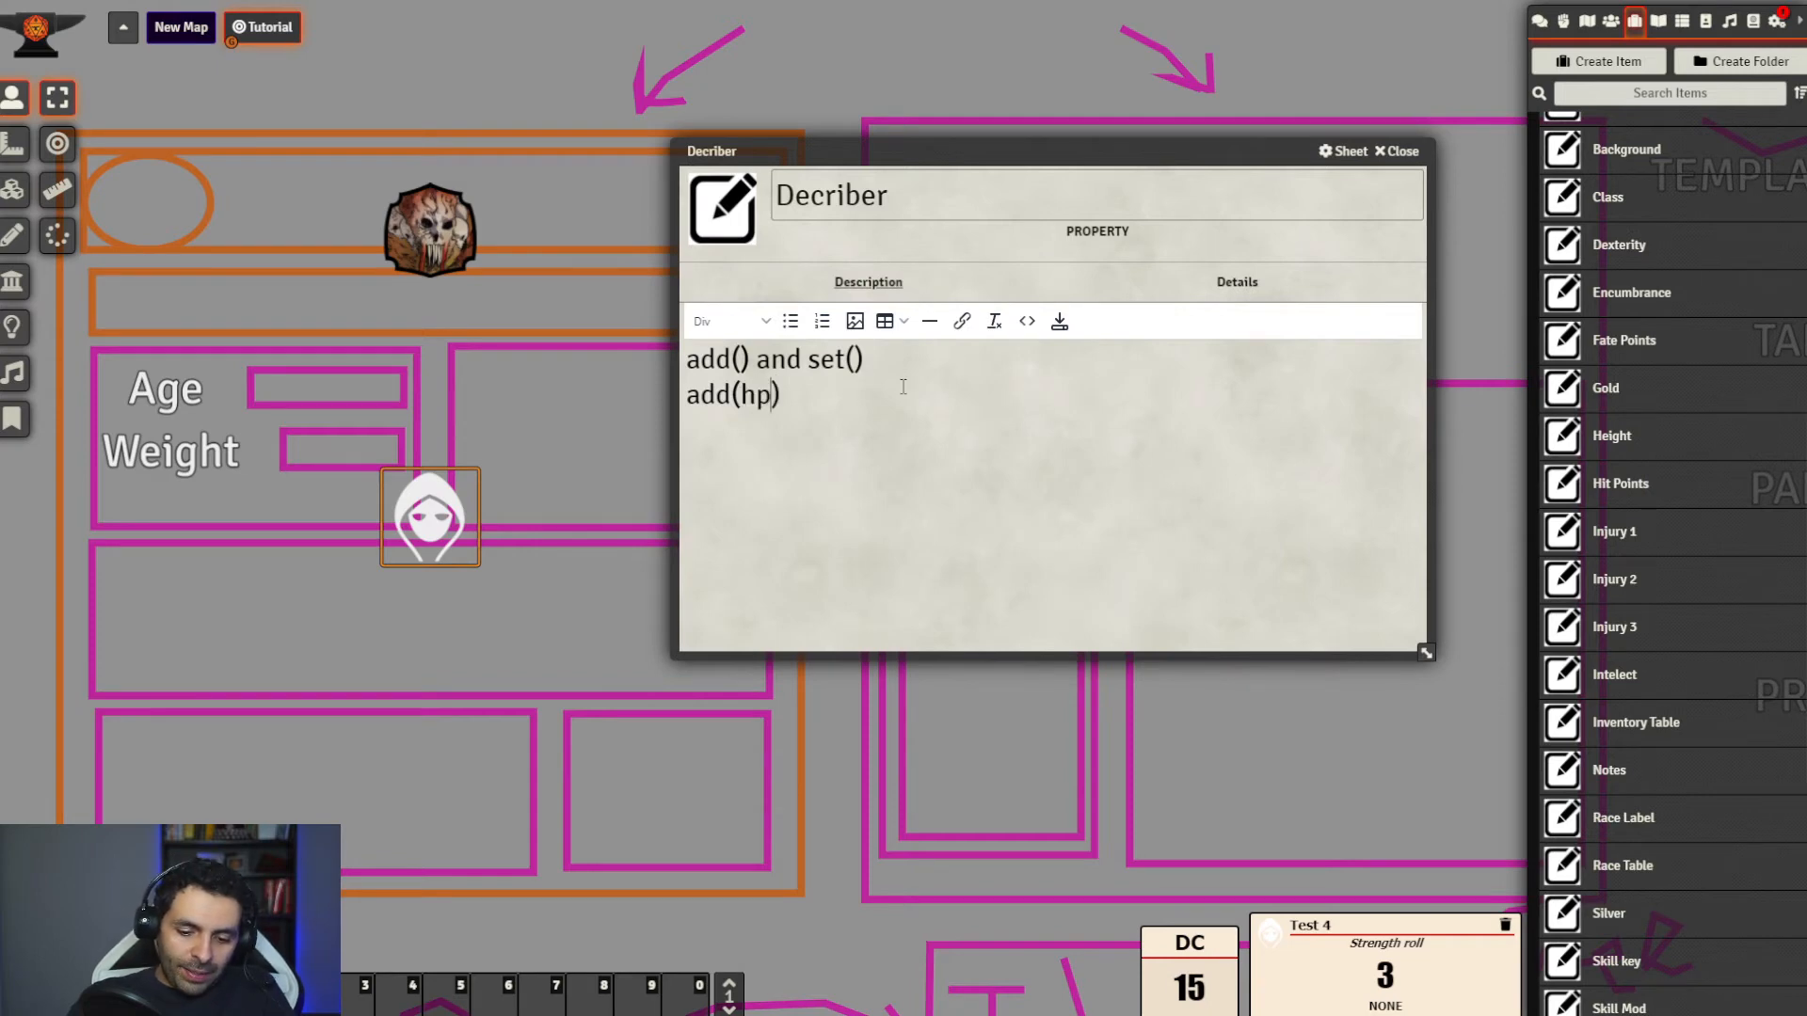
{"action": "type", "text": ";"}
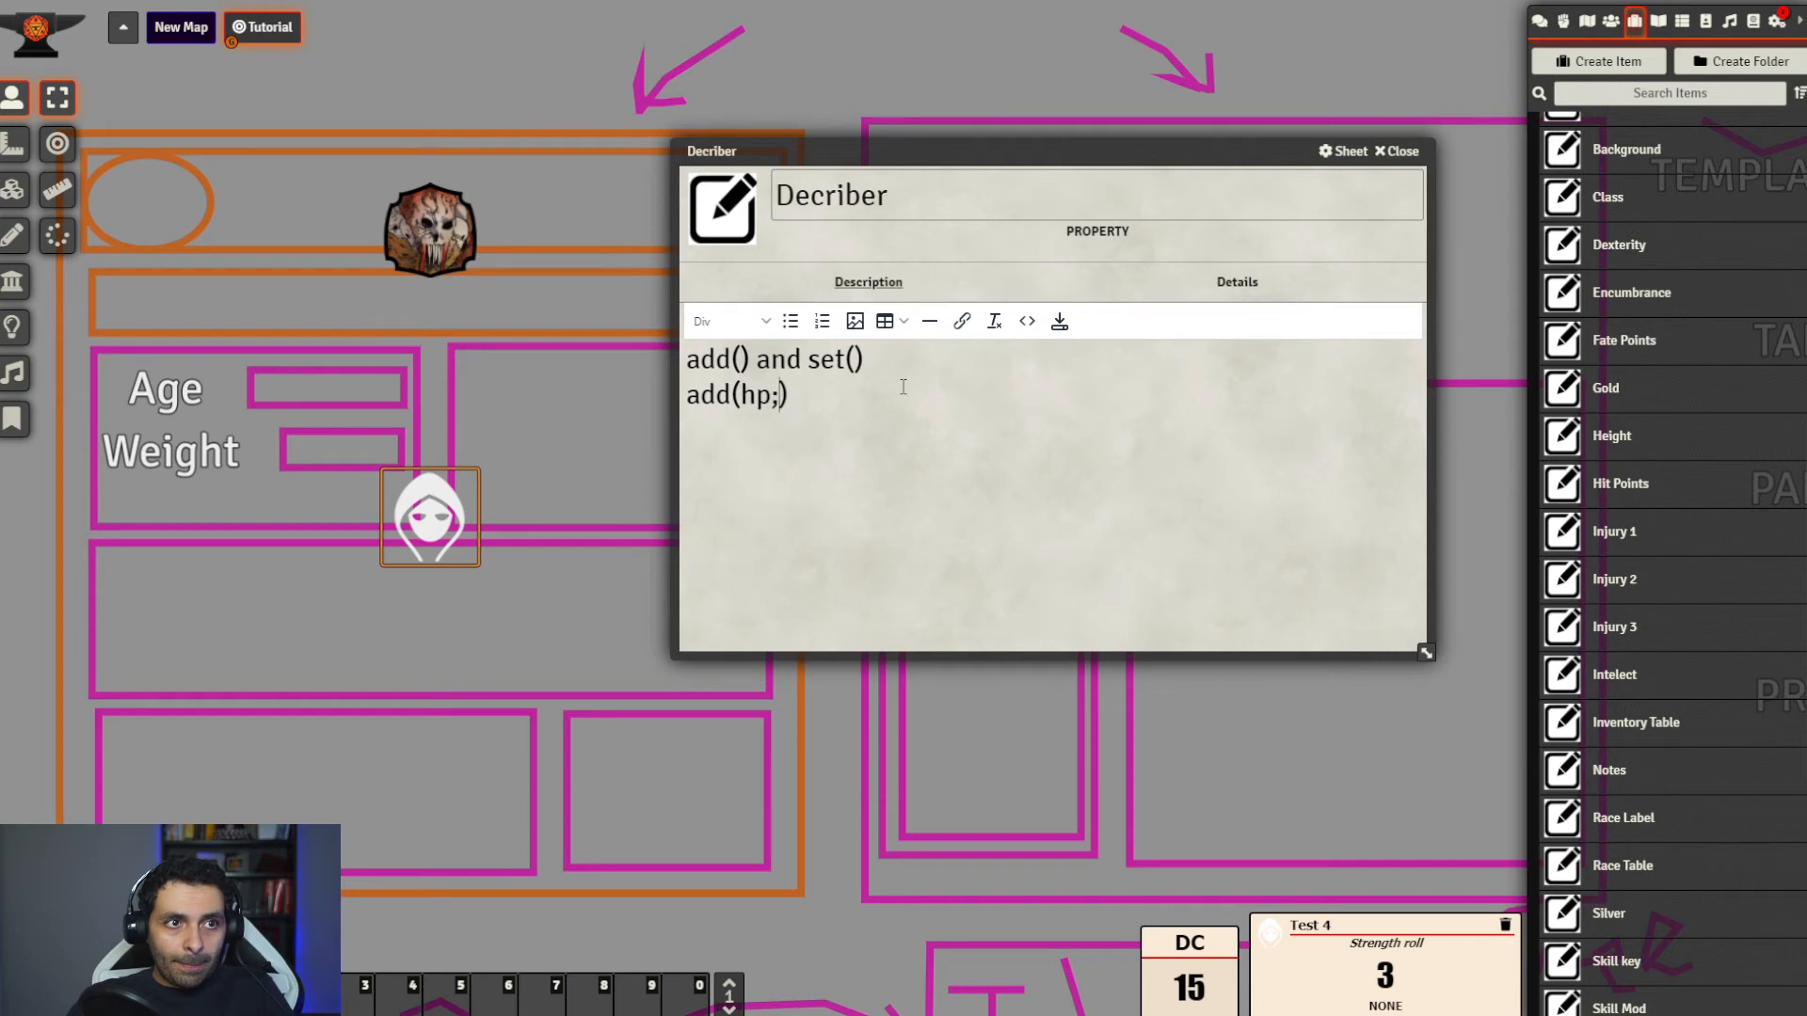
Complete the second line of the Decriber description so it reads add(hp;3)
{"action": "left_click", "coordinate": [774, 396]}
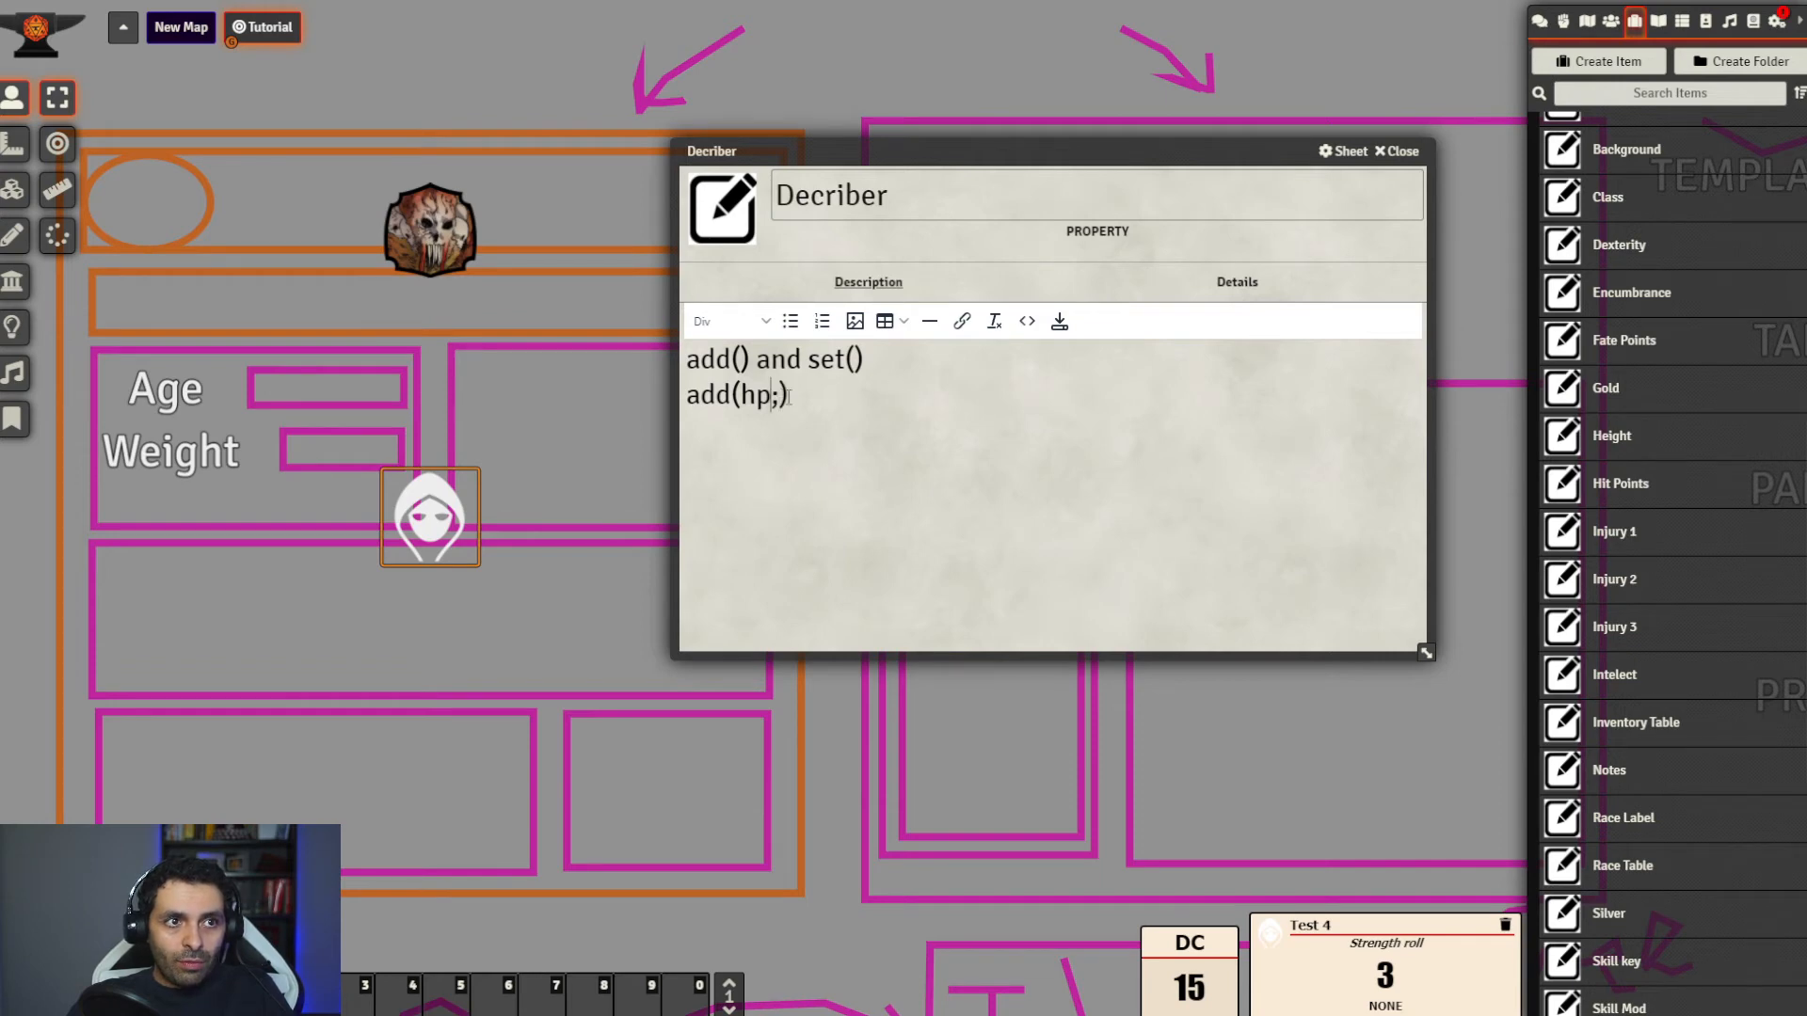
{"action": "left_click", "coordinate": [781, 397]}
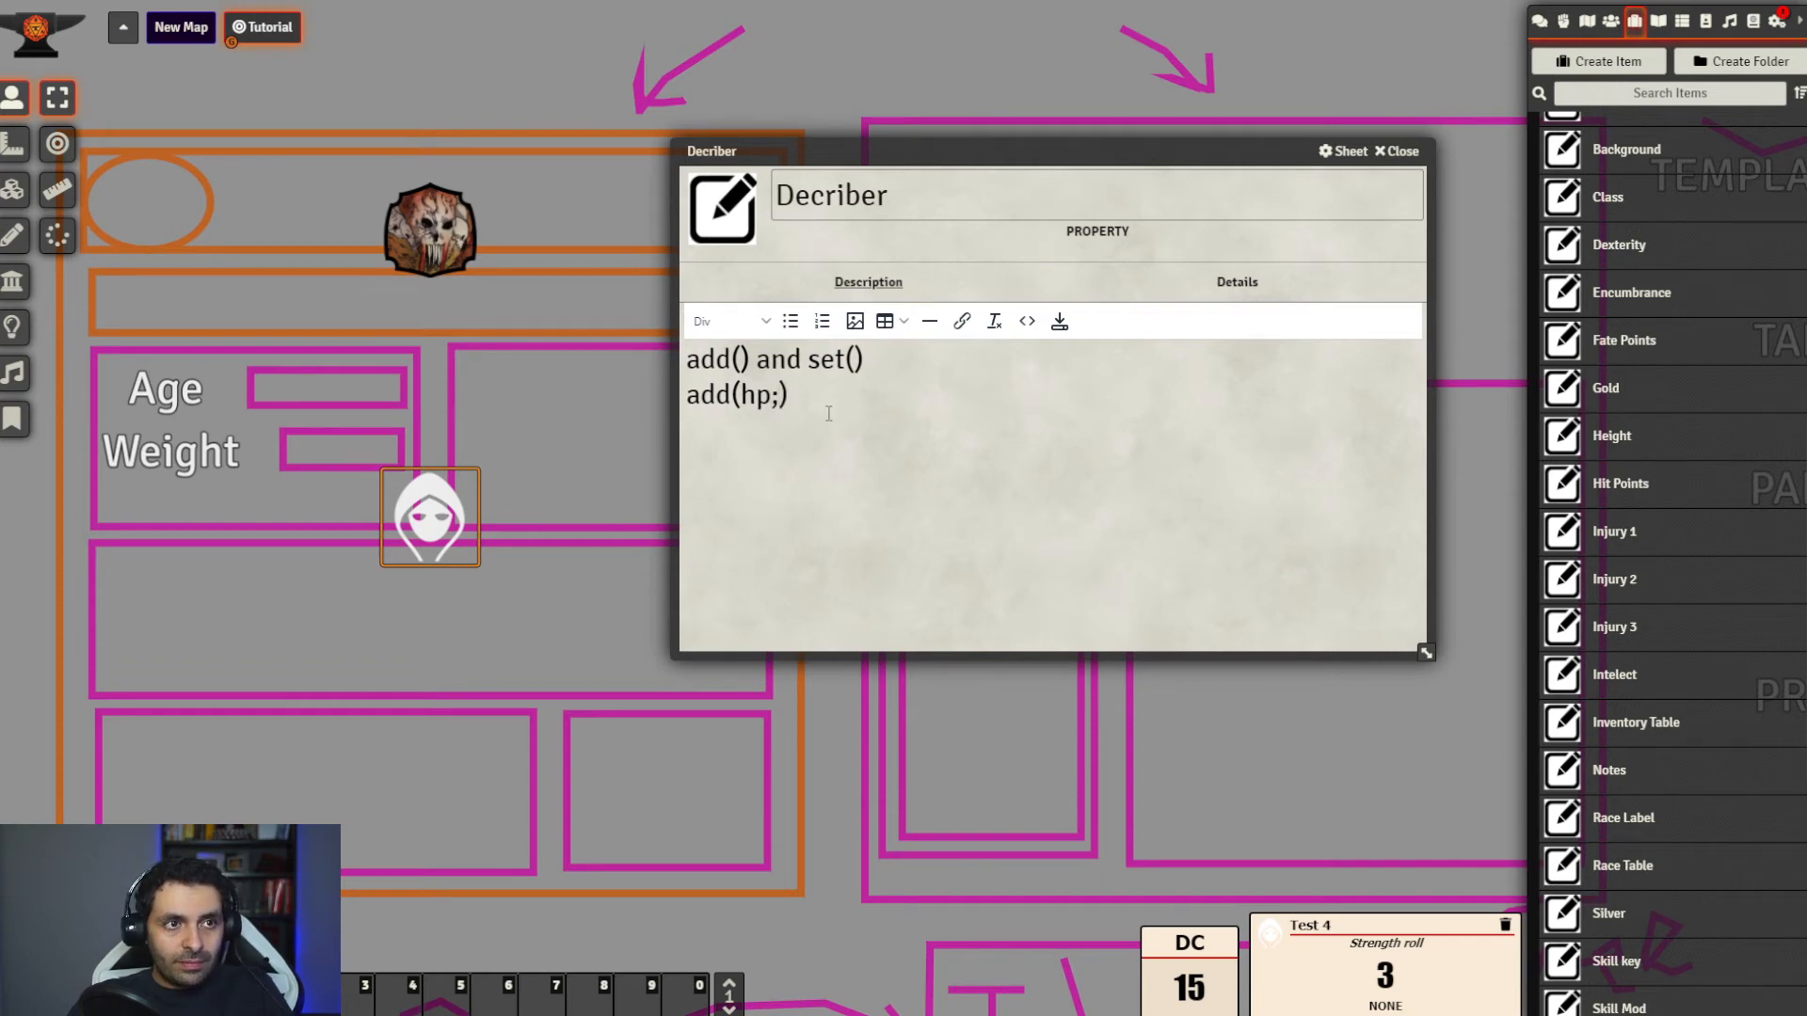
{"action": "type", "text": "3"}
{"action": "left_click_drag", "start_coordinate": [845, 397], "coordinate": [536, 396]}
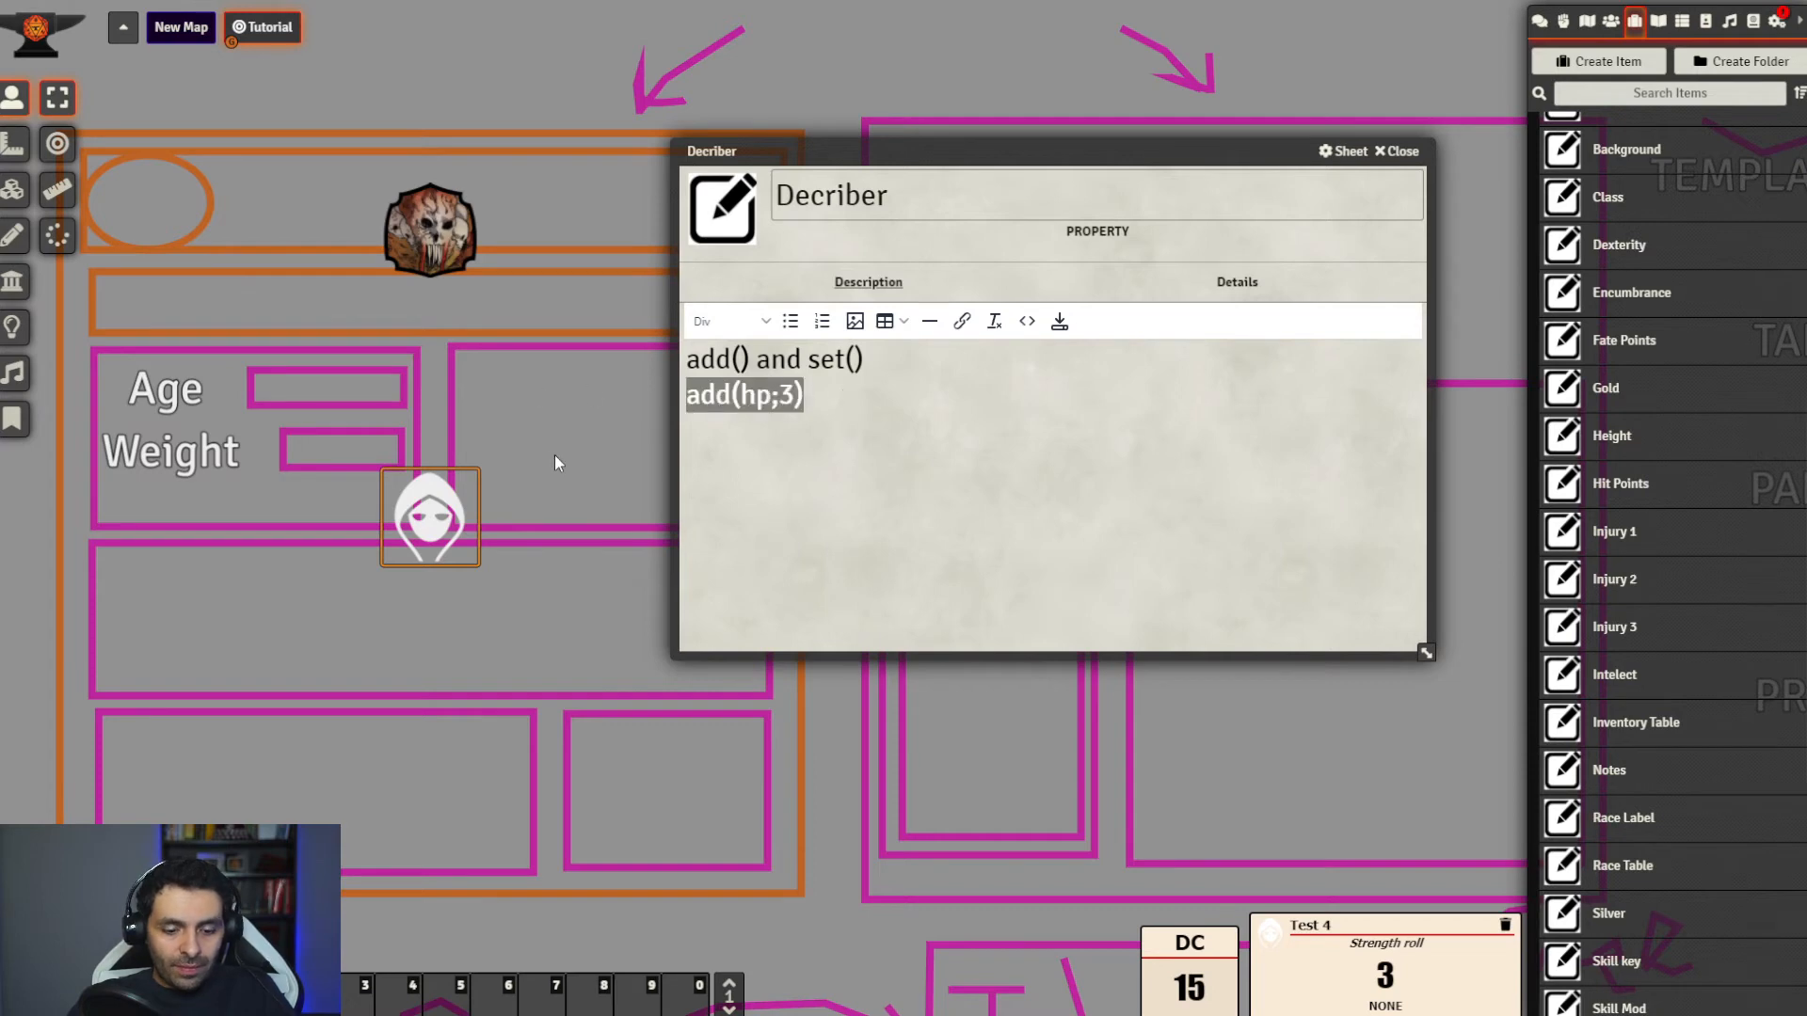
Open the Strength property from the item list and arrange its sheet beside the Decriber sheet
{"action": "scroll", "coordinate": [1658, 782], "scroll_direction": "down", "scroll_amount": 2}
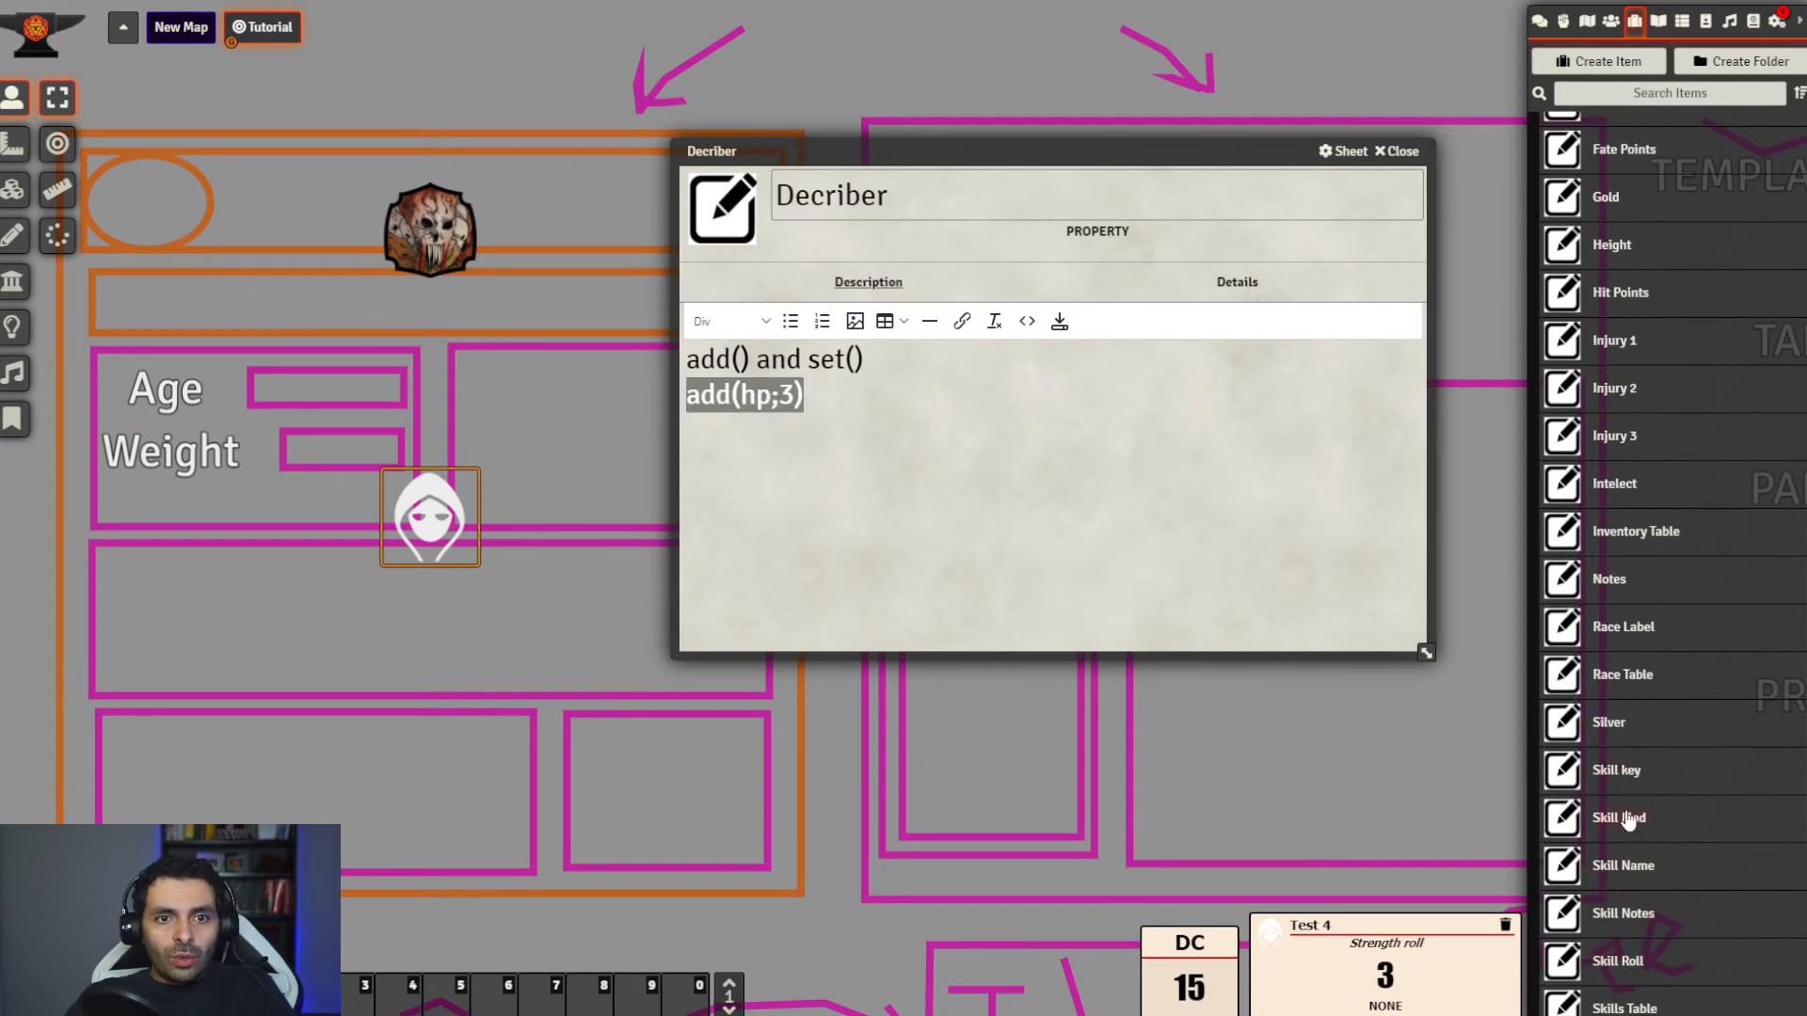
{"action": "scroll", "coordinate": [1633, 903], "scroll_direction": "down", "scroll_amount": 5}
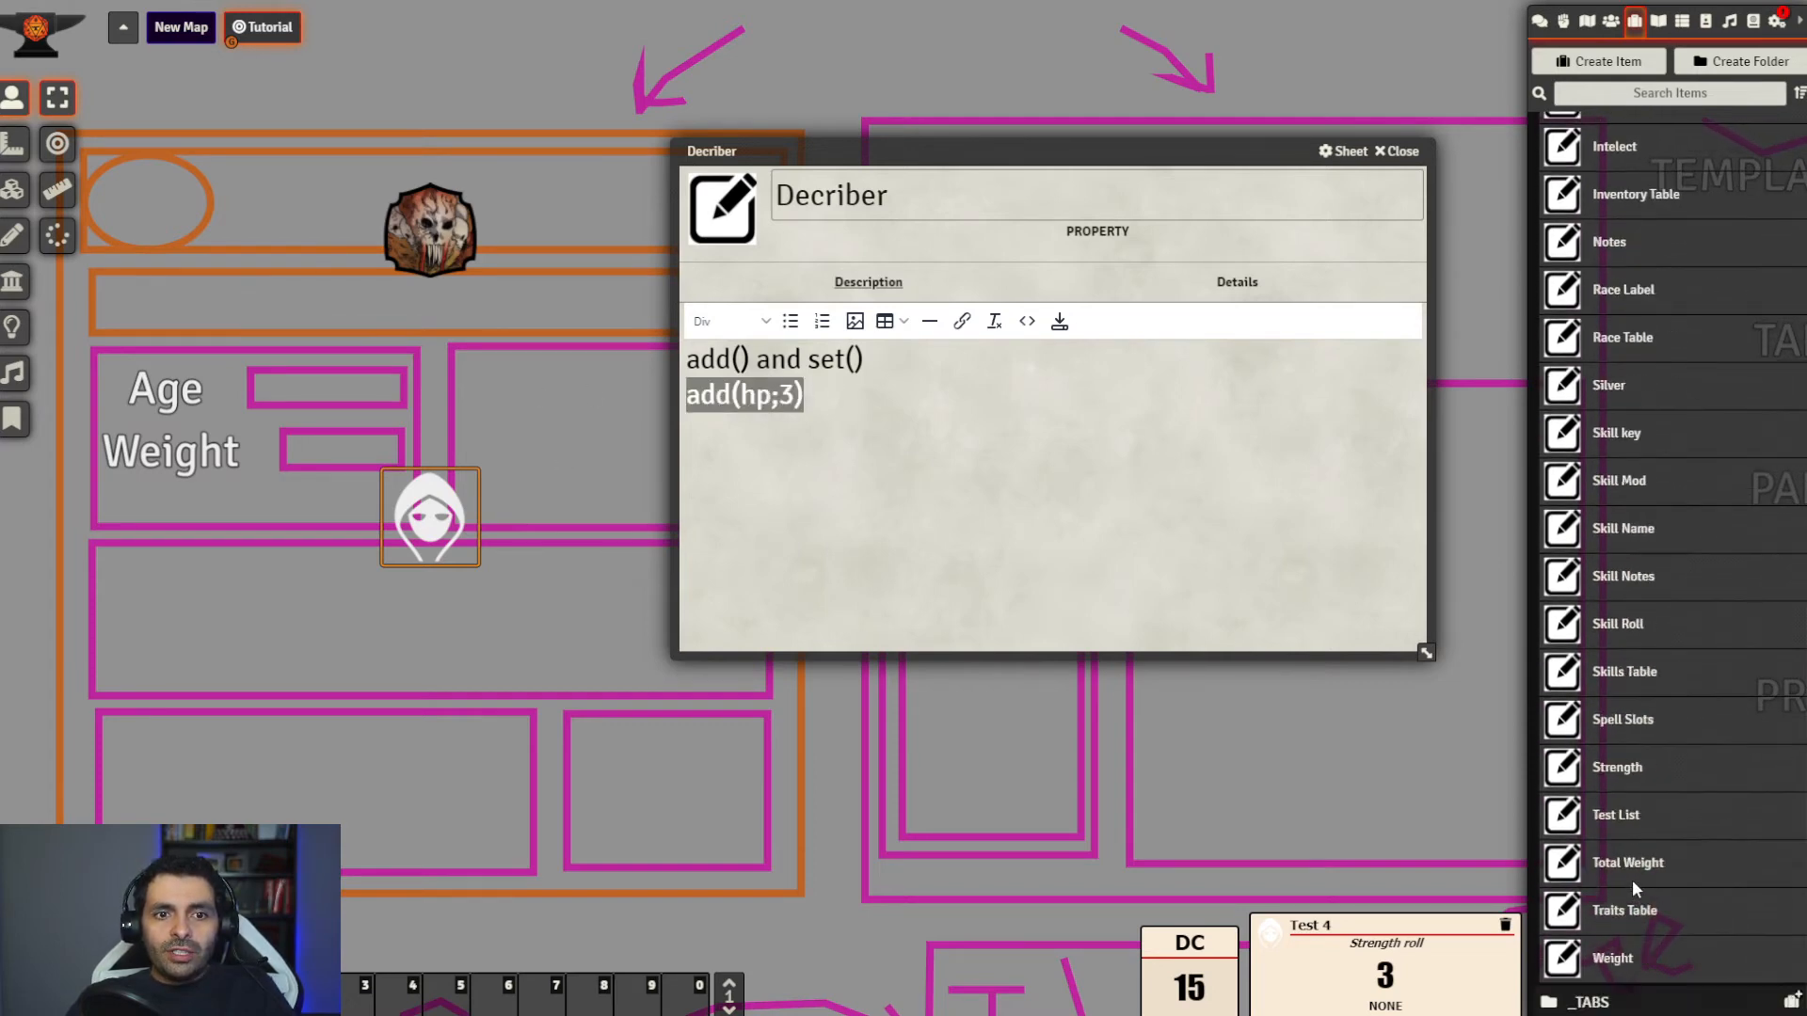
{"action": "left_click", "coordinate": [1633, 723]}
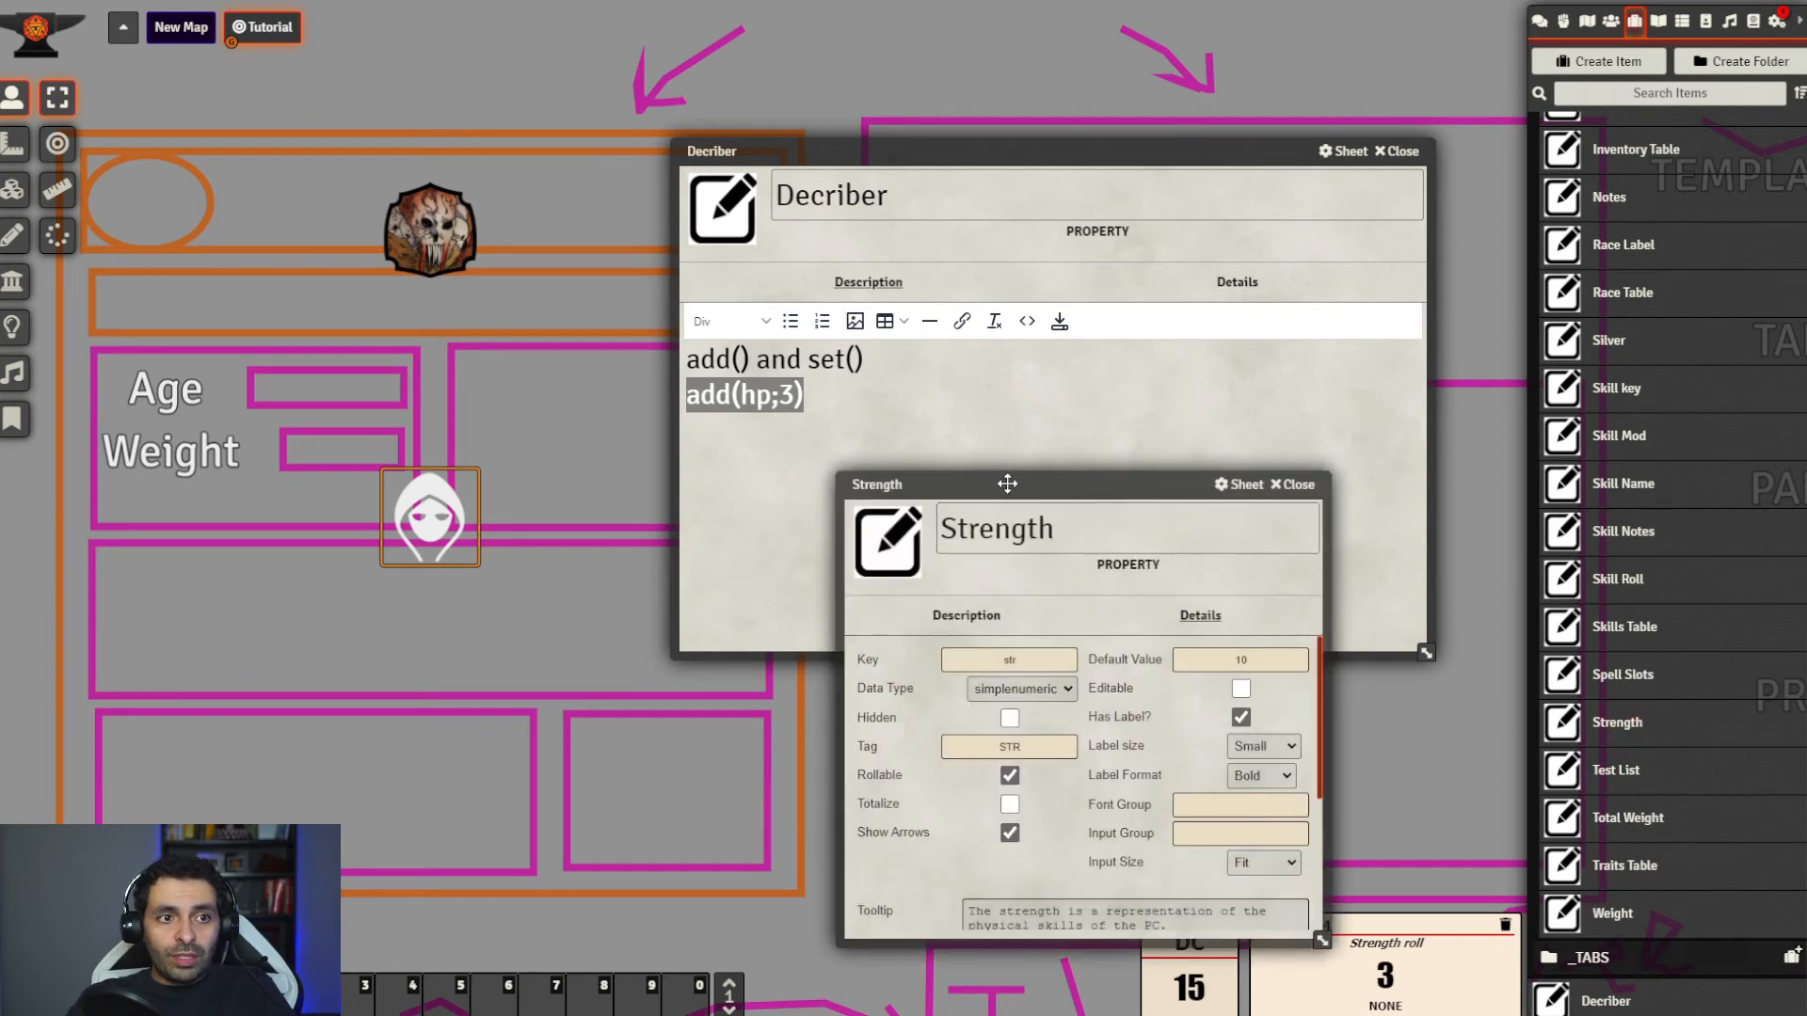
{"action": "left_click_drag", "start_coordinate": [1005, 484], "coordinate": [1180, 351]}
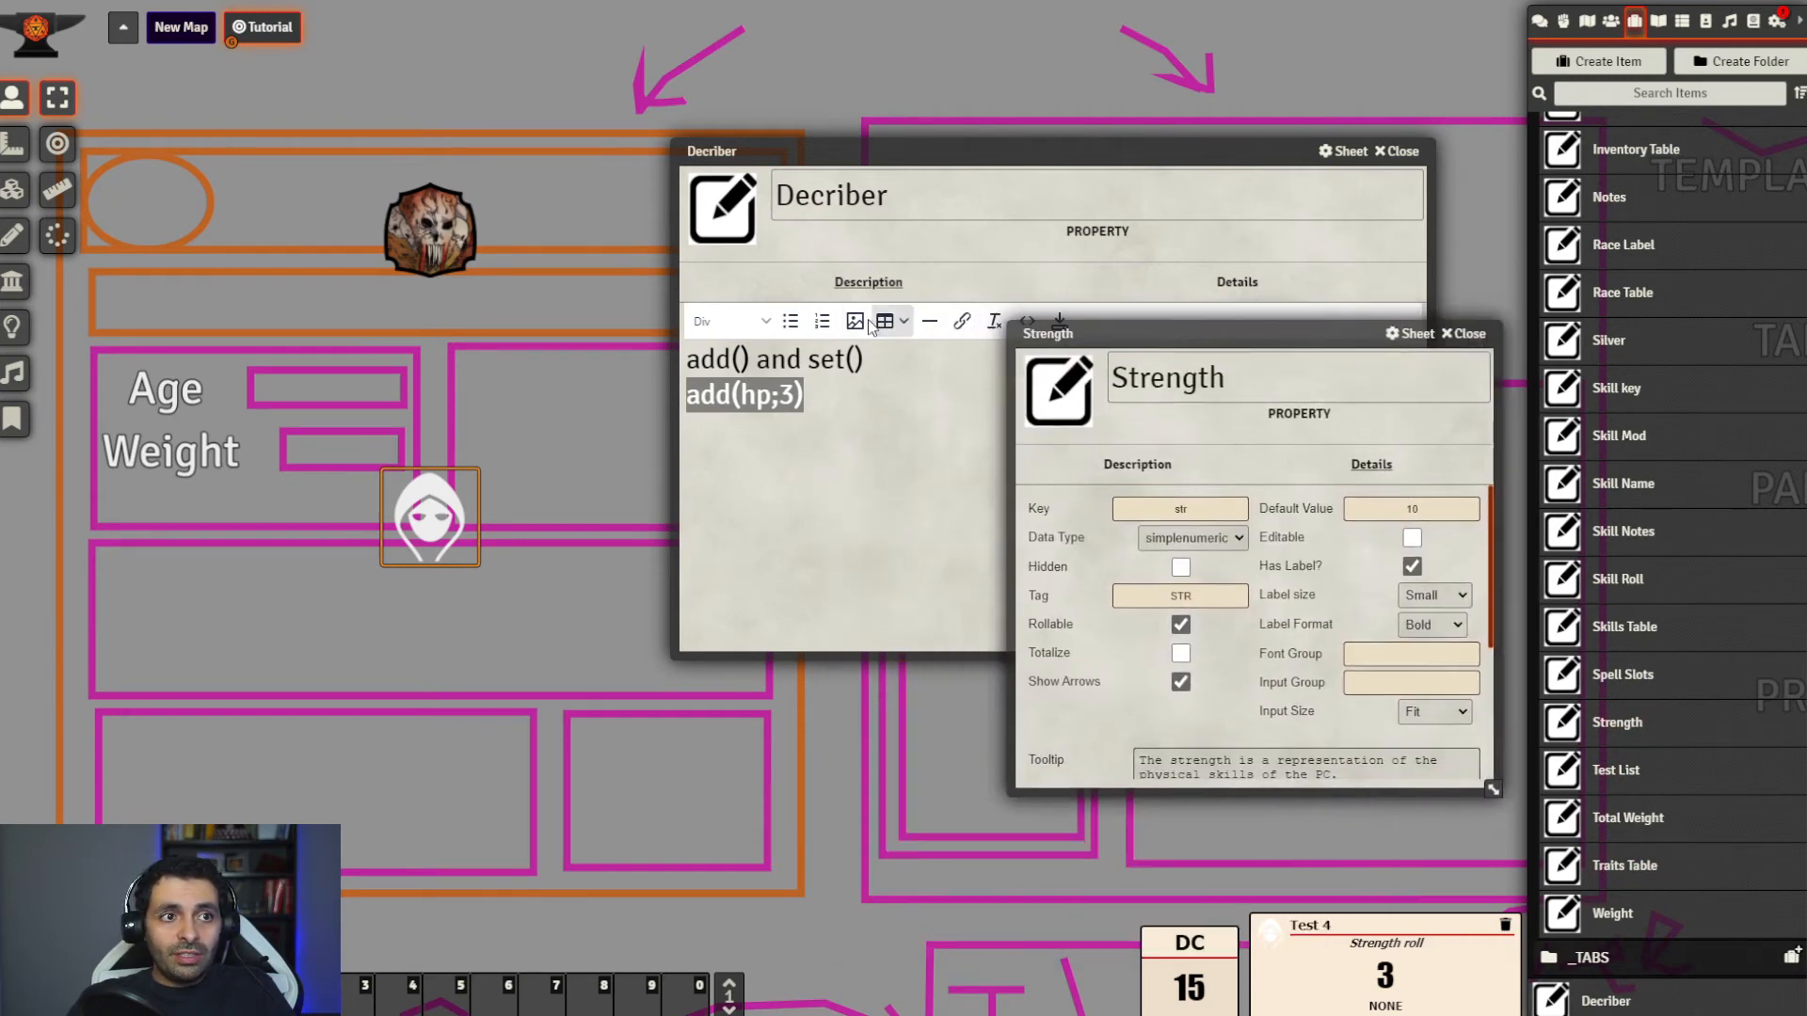
{"action": "left_click_drag", "start_coordinate": [933, 141], "coordinate": [469, 163]}
Prefix the add(hp;3) expression in the Decriber description with 1d6 and copy the whole line
{"action": "left_click", "coordinate": [226, 425]}
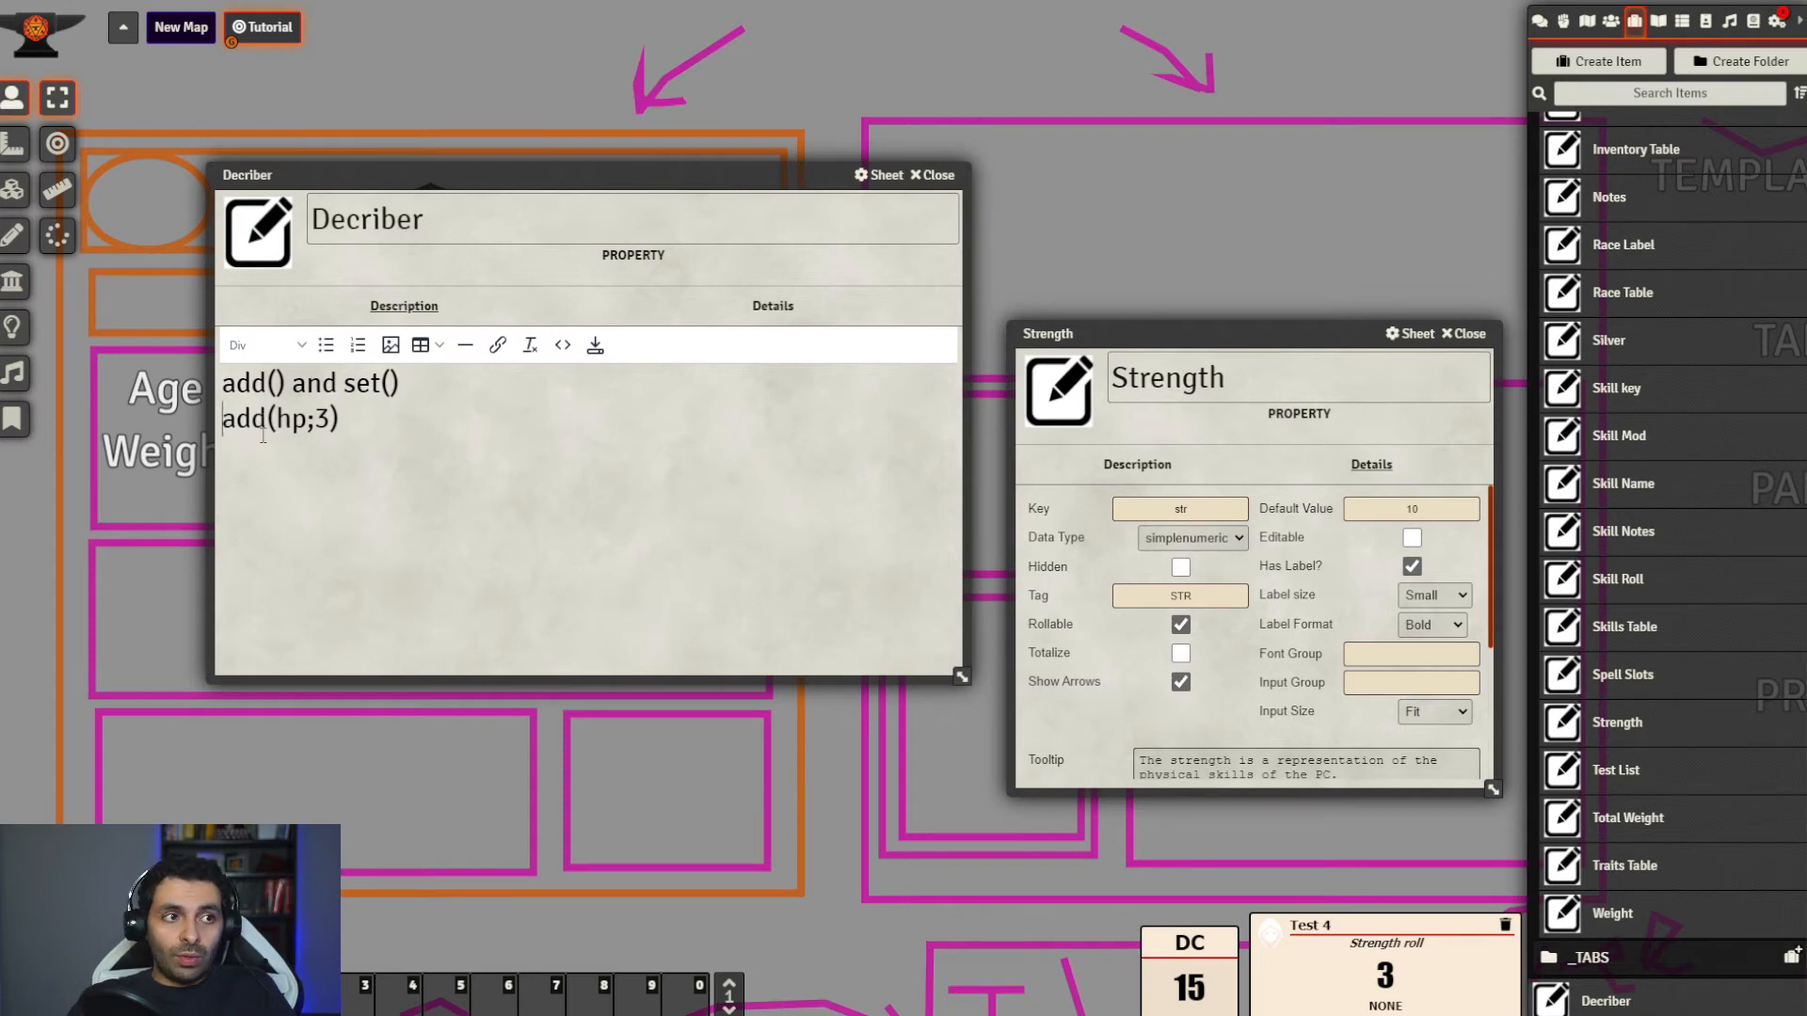
{"action": "type", "text": "1d6"}
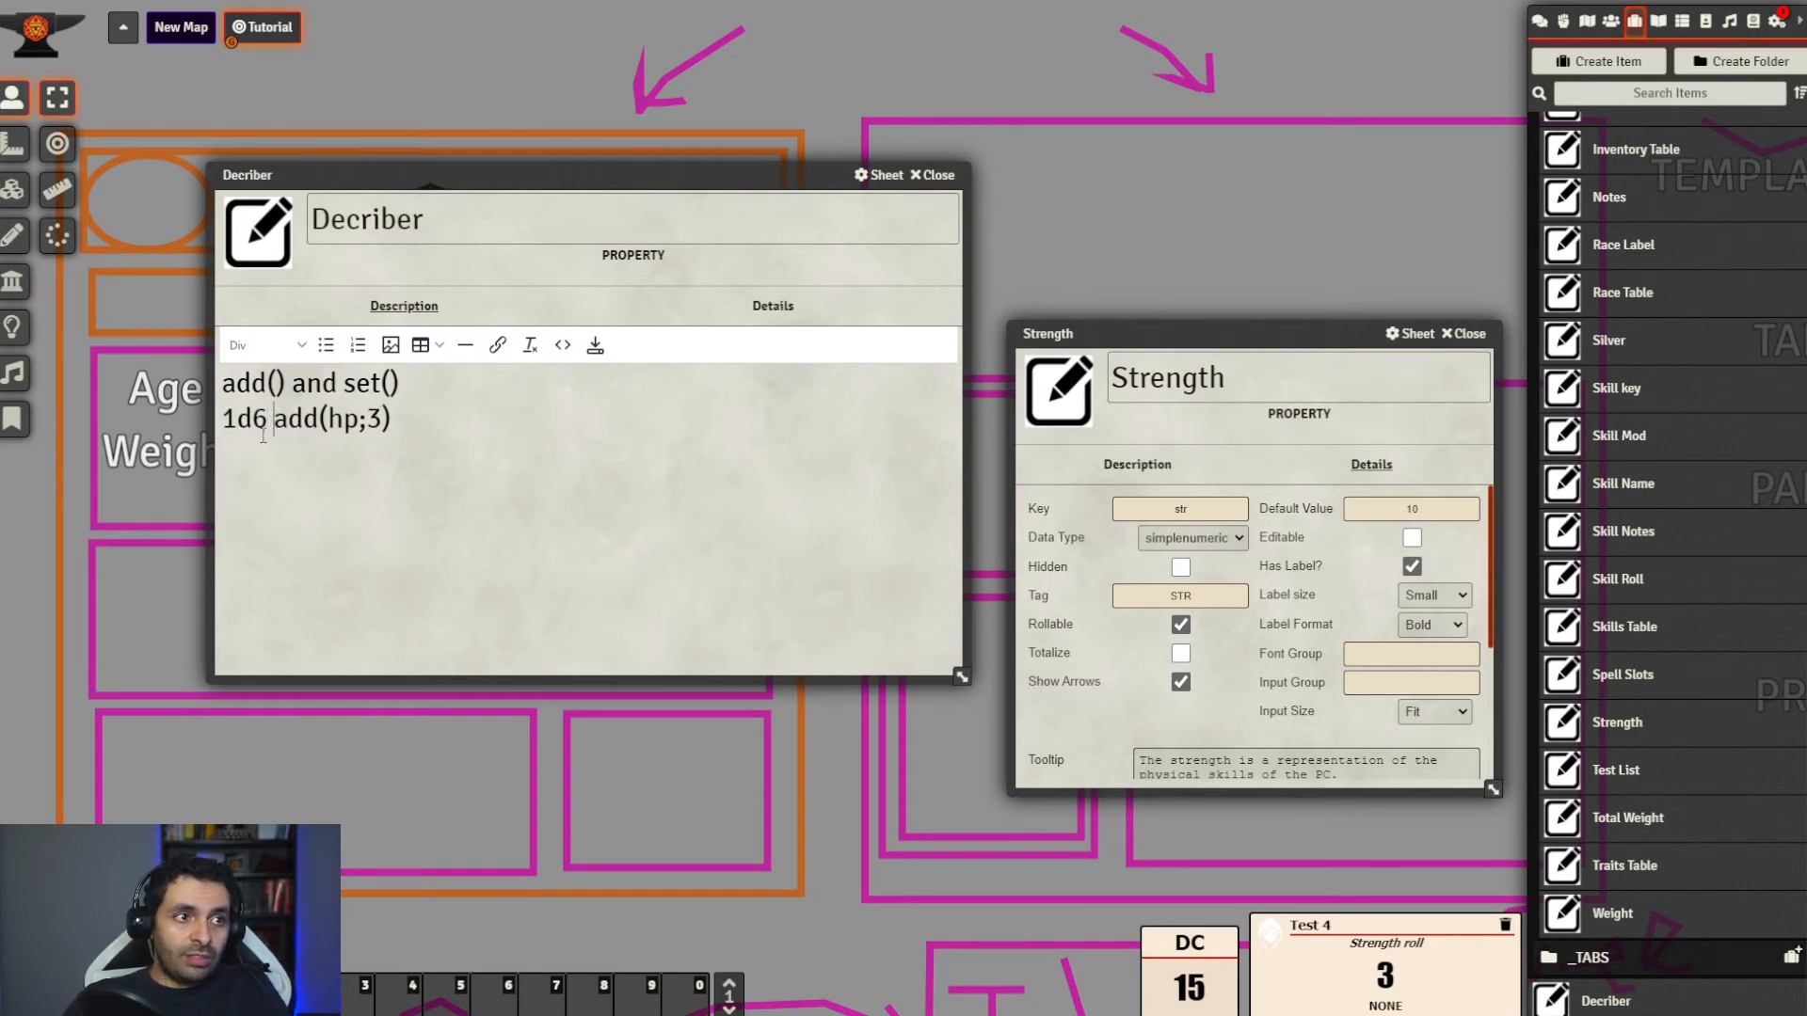
{"action": "left_click_drag", "start_coordinate": [390, 419], "coordinate": [135, 429]}
{"action": "key", "text": "ctrl+c"}
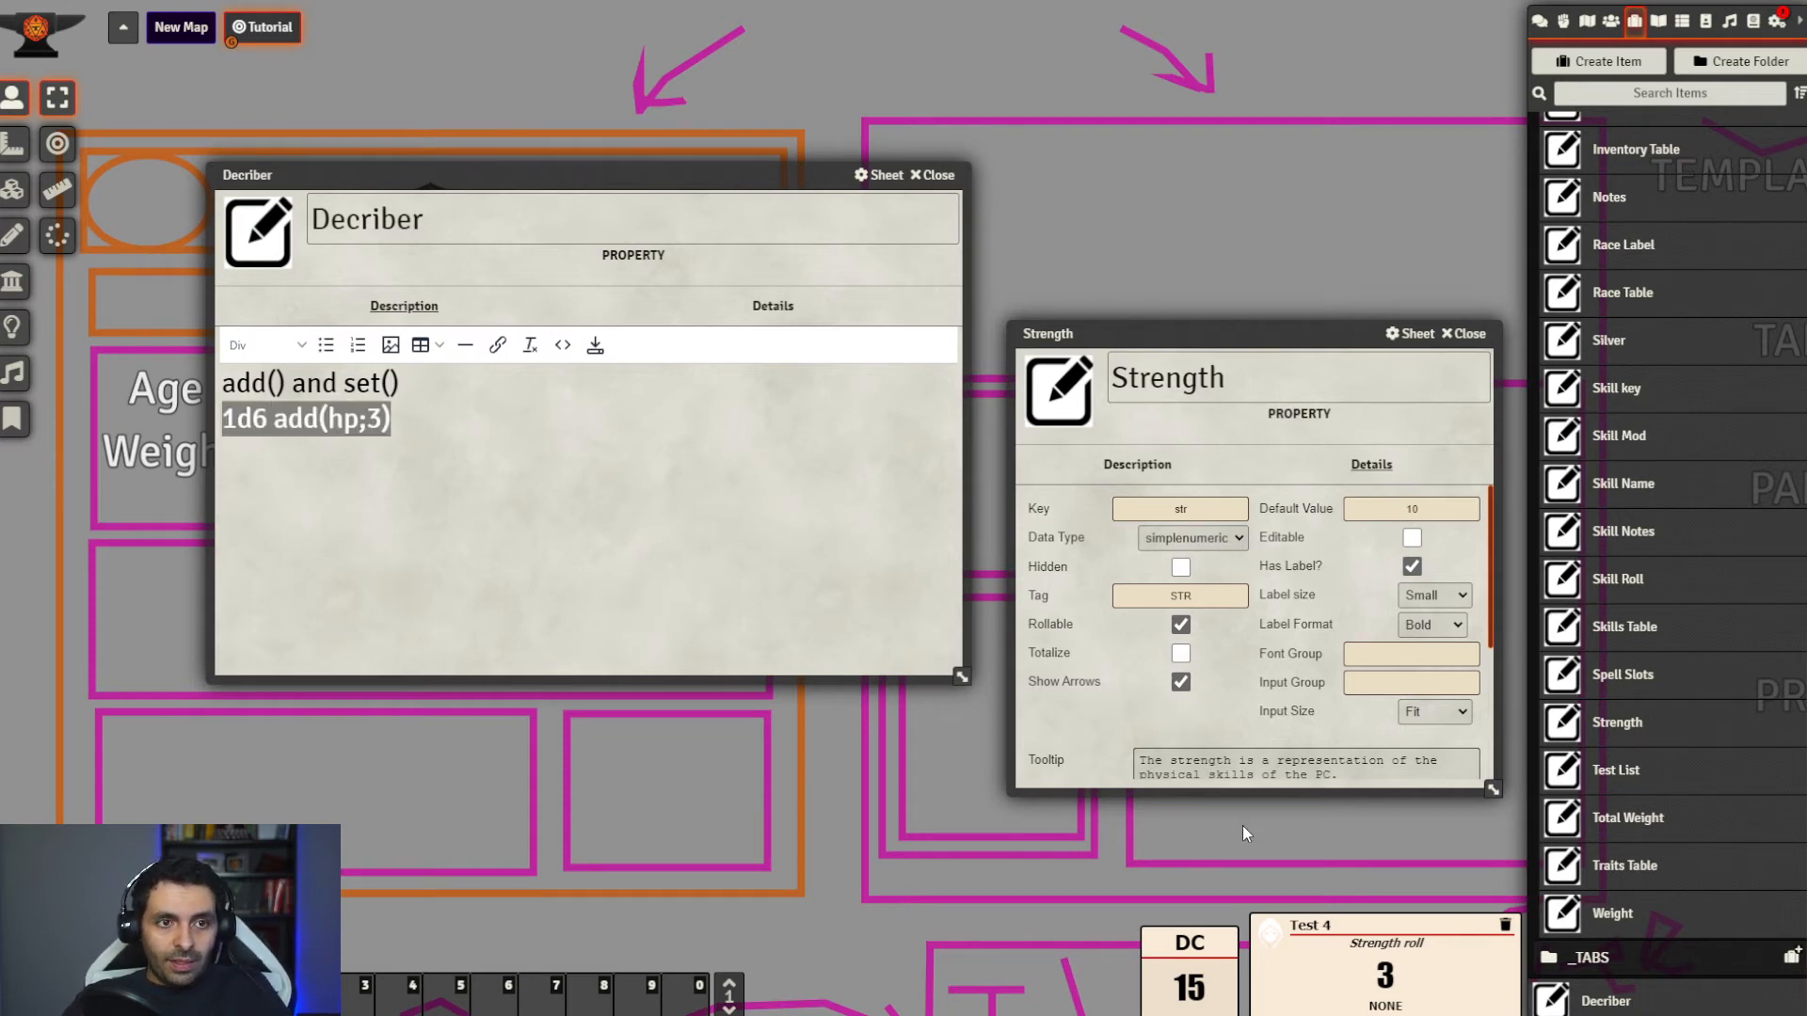
Replace the Strength property's roll formula with the copied 1d6 add(hp;3)
{"action": "scroll", "coordinate": [1346, 734], "scroll_direction": "down", "scroll_amount": 3}
{"action": "left_click", "coordinate": [1372, 679]}
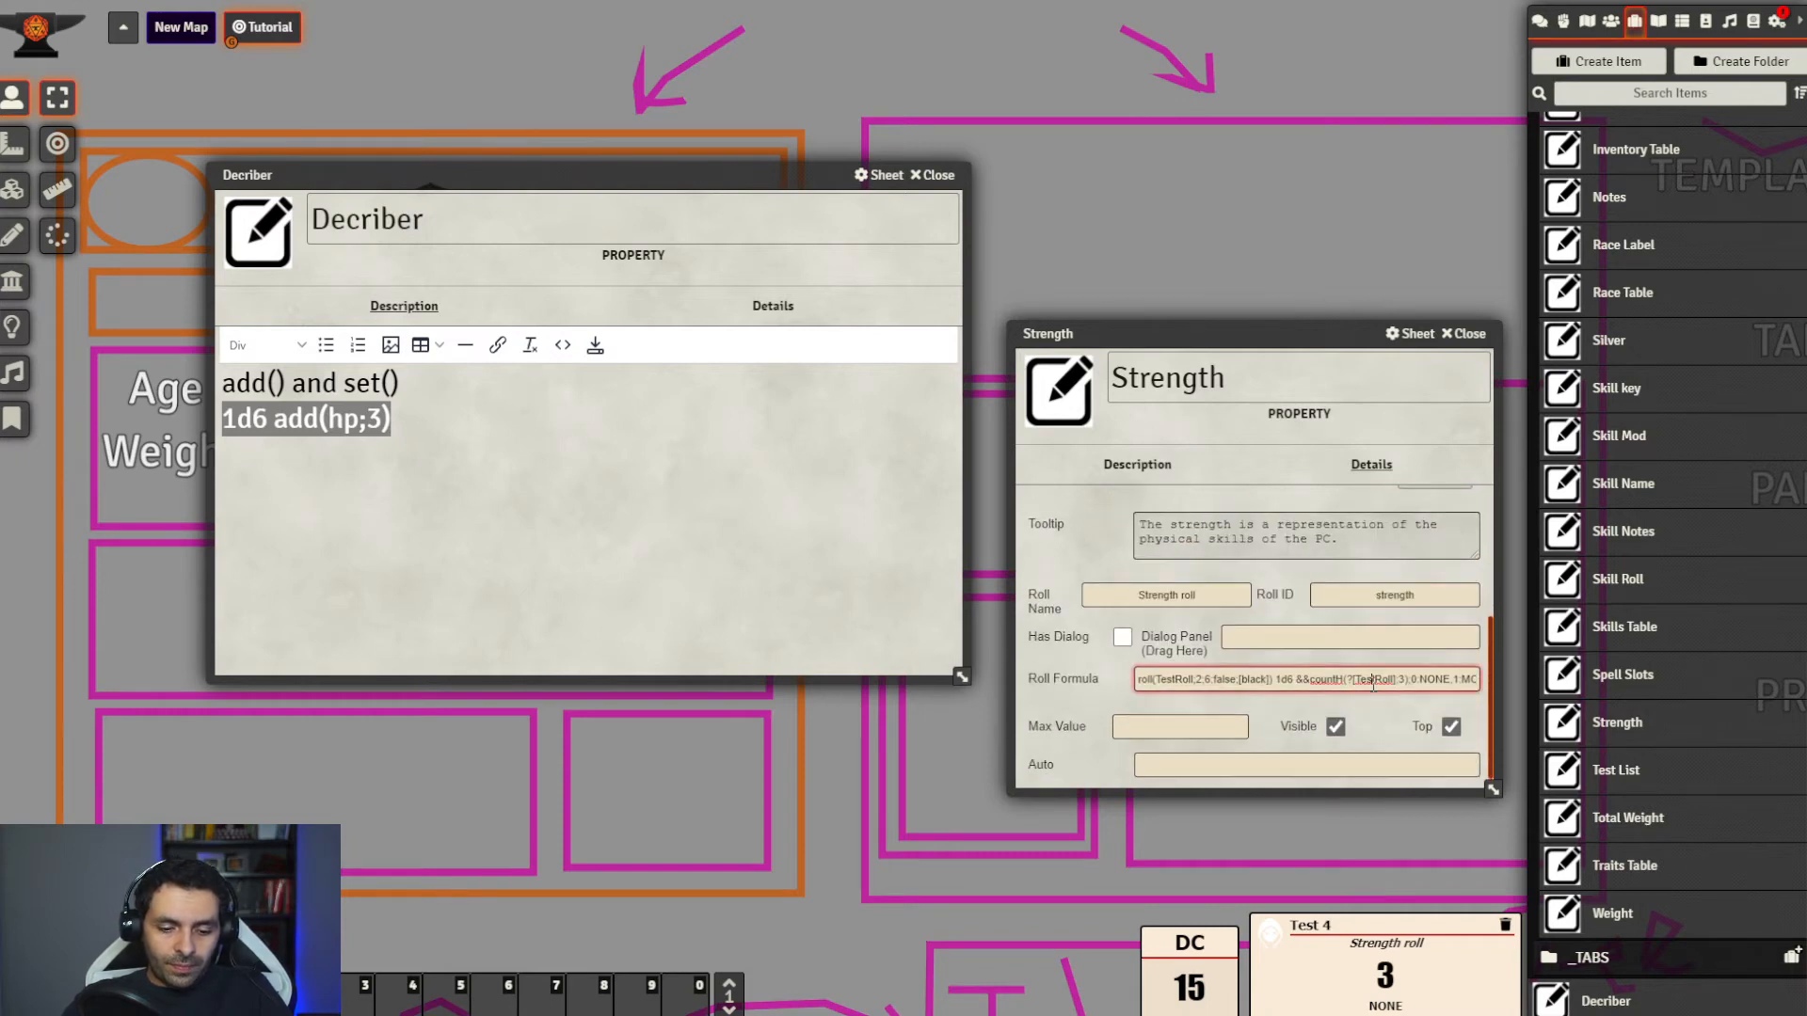
{"action": "key", "text": "ctrl+a"}
{"action": "key", "text": "BackSpace"}
{"action": "key", "text": "ctrl+v"}
{"action": "left_click", "coordinate": [1409, 701]}
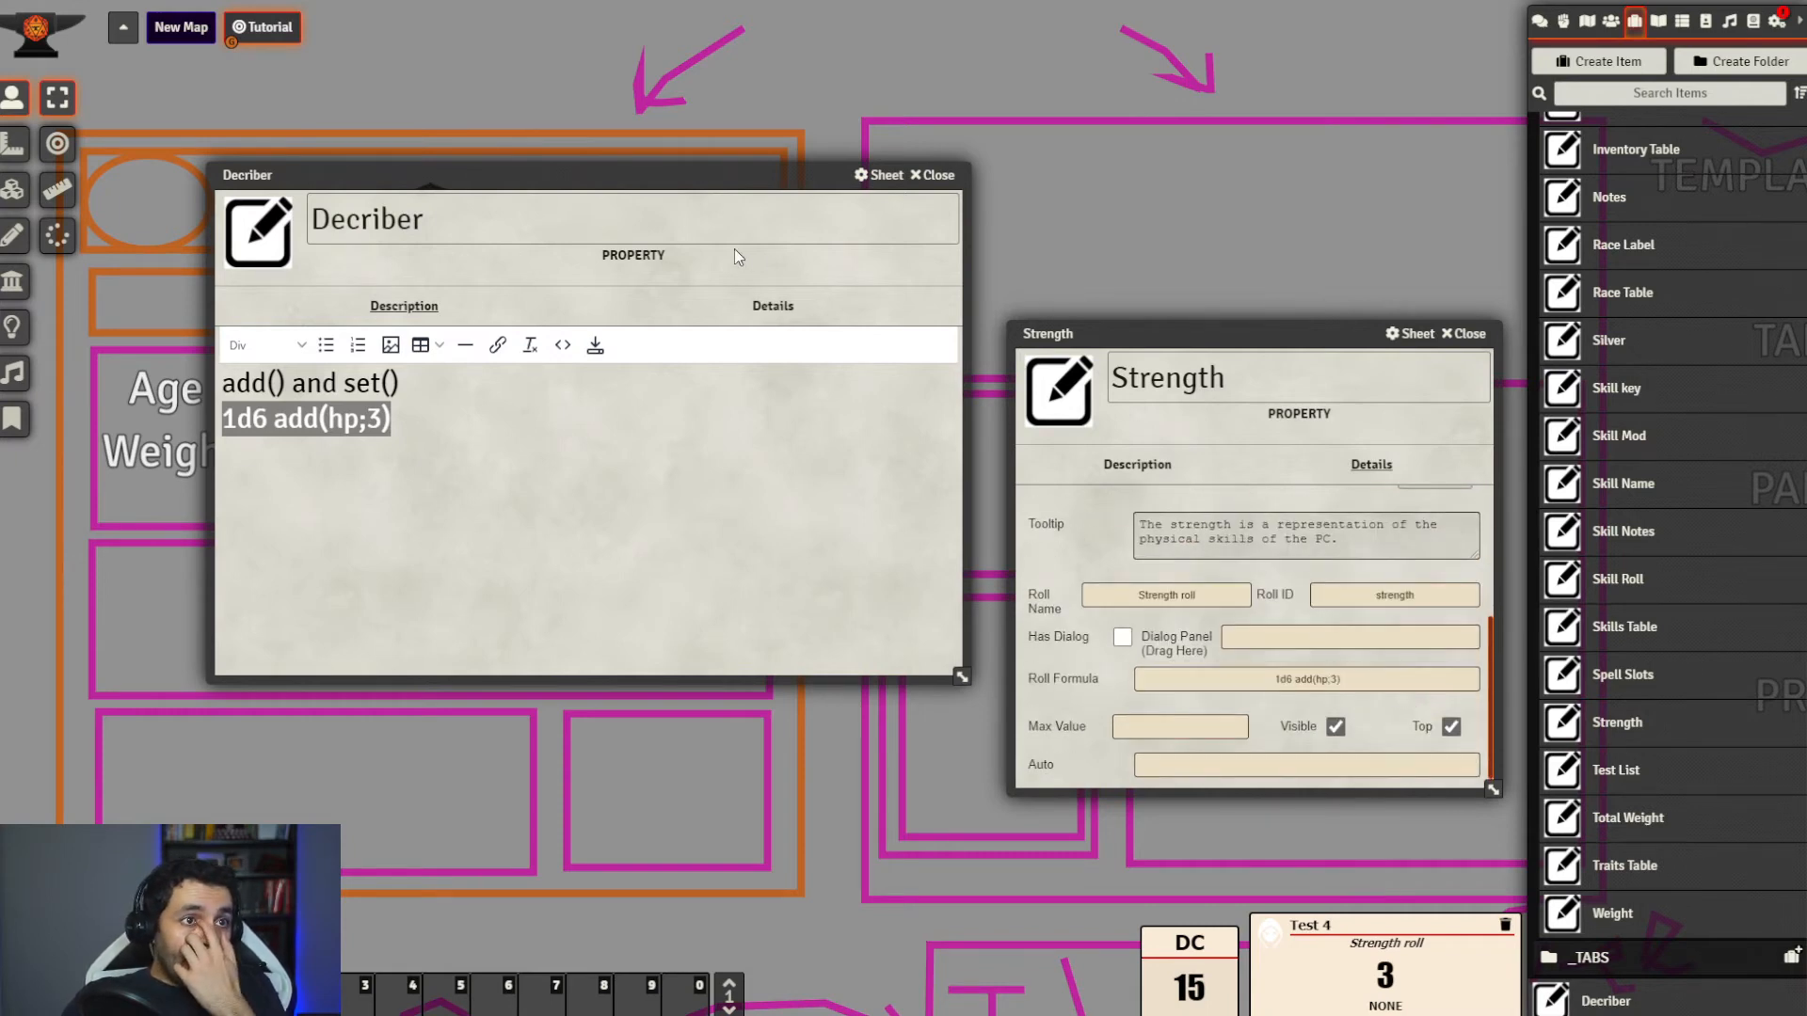
Open the Test 4 actor sheet and target the Target Actor token on the map
{"action": "left_click_drag", "start_coordinate": [721, 176], "coordinate": [1201, 105]}
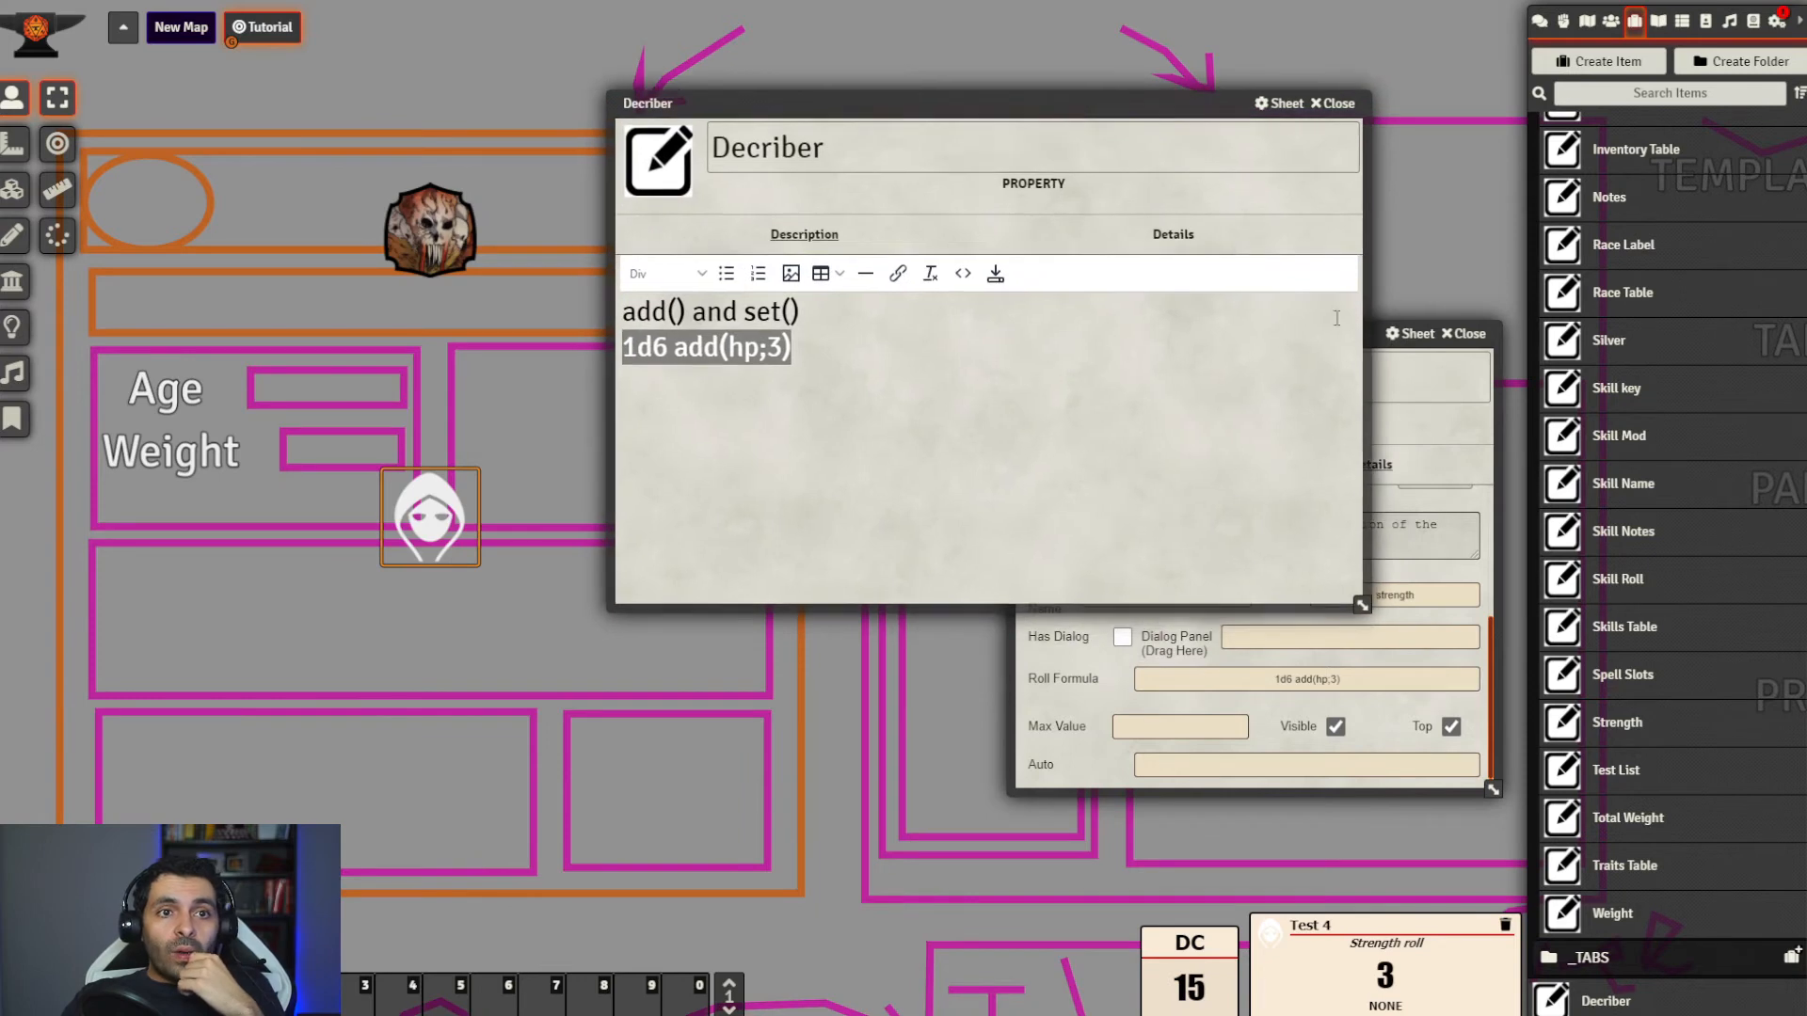
{"action": "left_click", "coordinate": [1610, 23]}
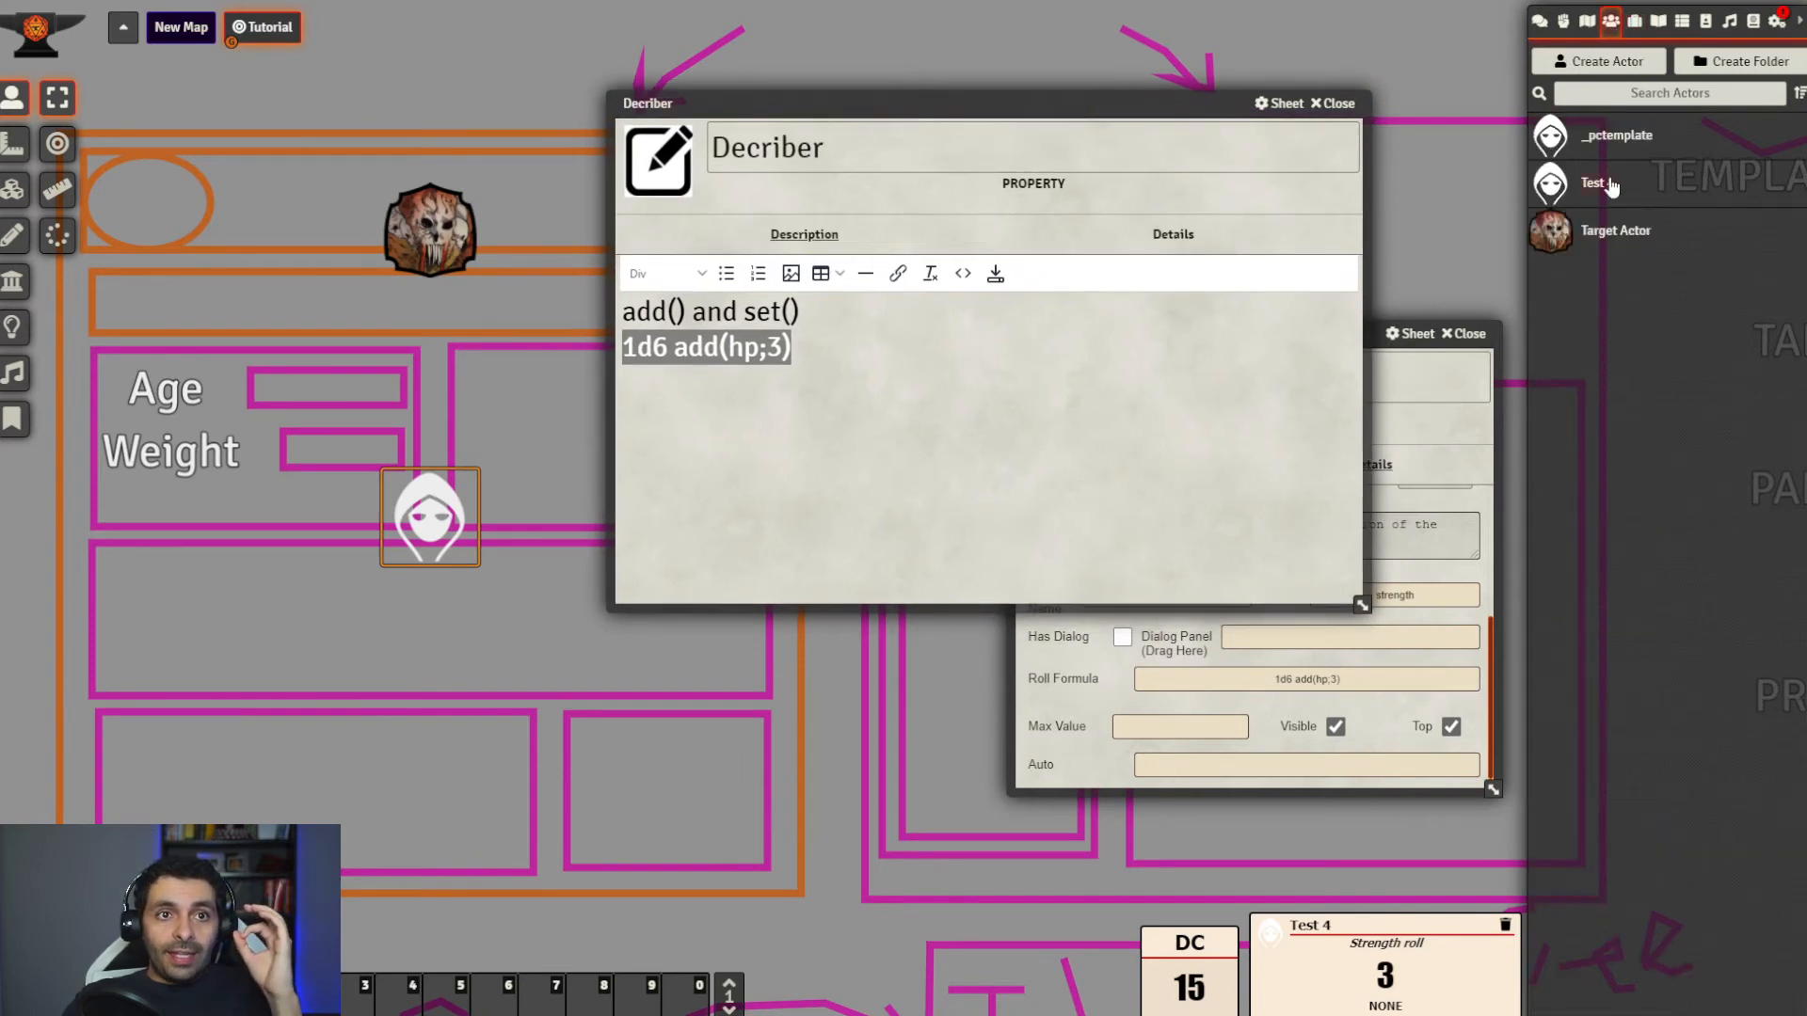
{"action": "left_click", "coordinate": [1605, 185]}
{"action": "left_click", "coordinate": [57, 143]}
{"action": "left_click", "coordinate": [394, 226]}
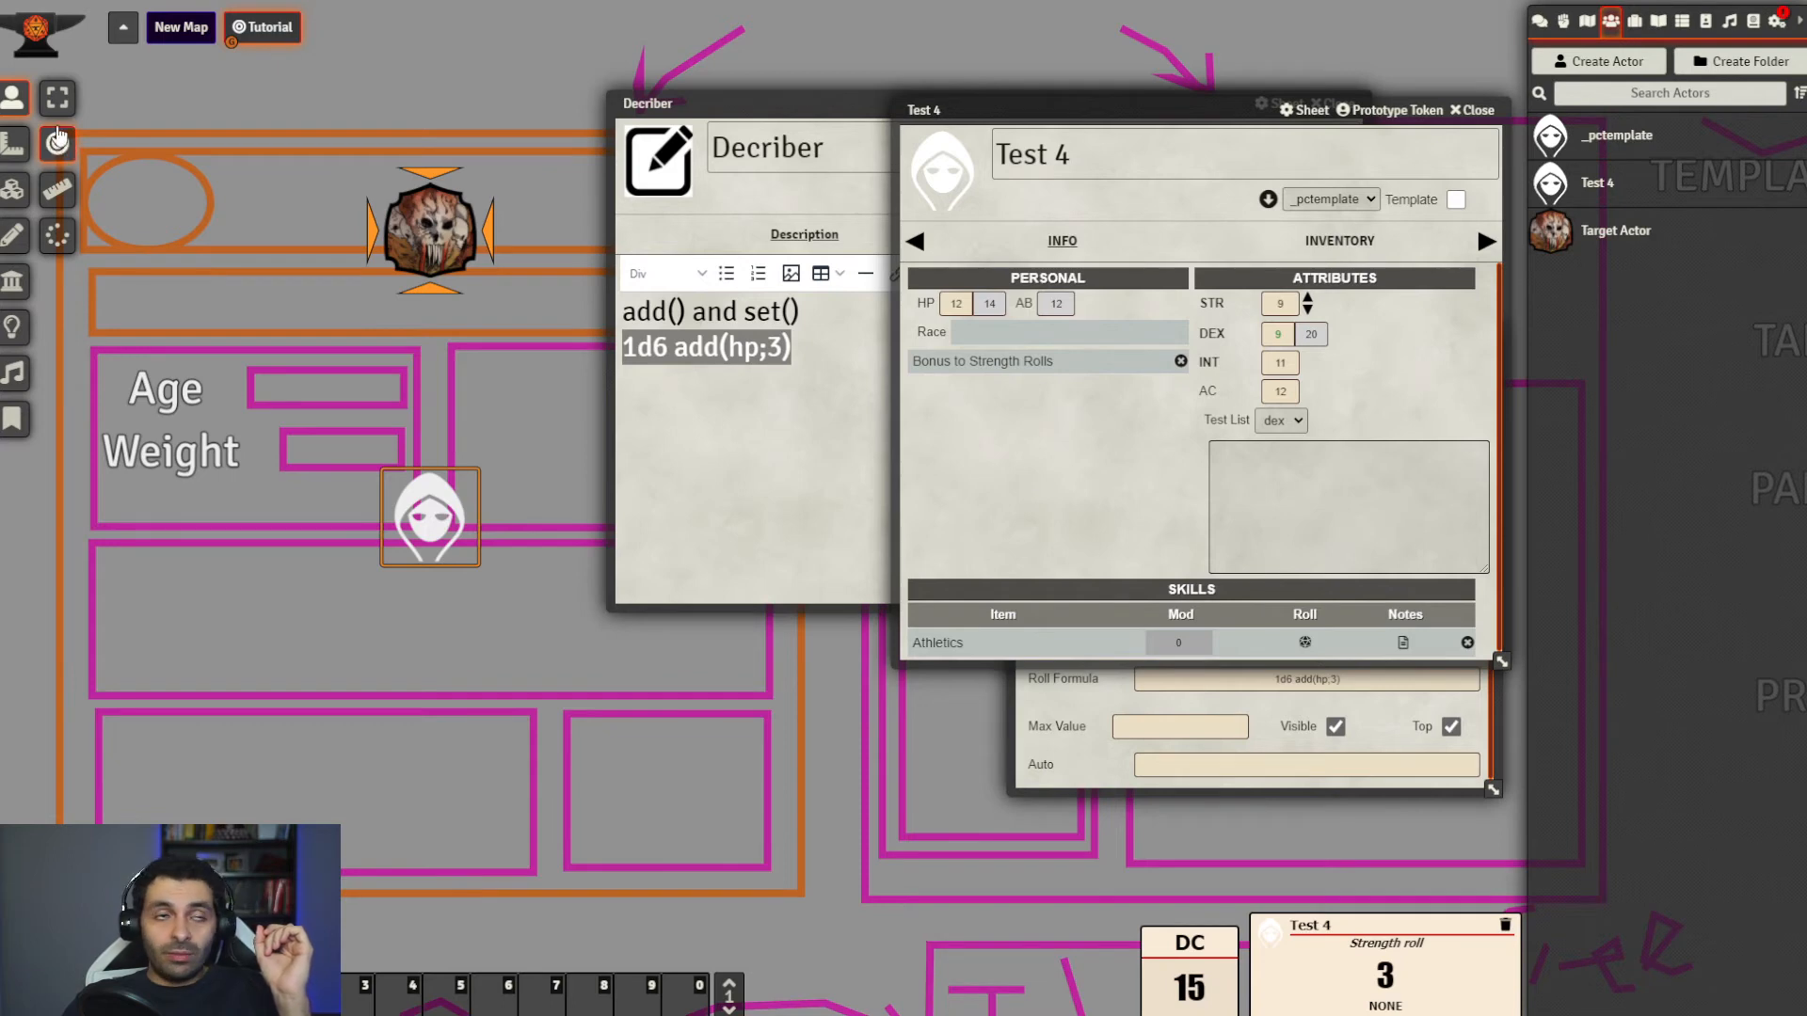
{"action": "left_click", "coordinate": [57, 96]}
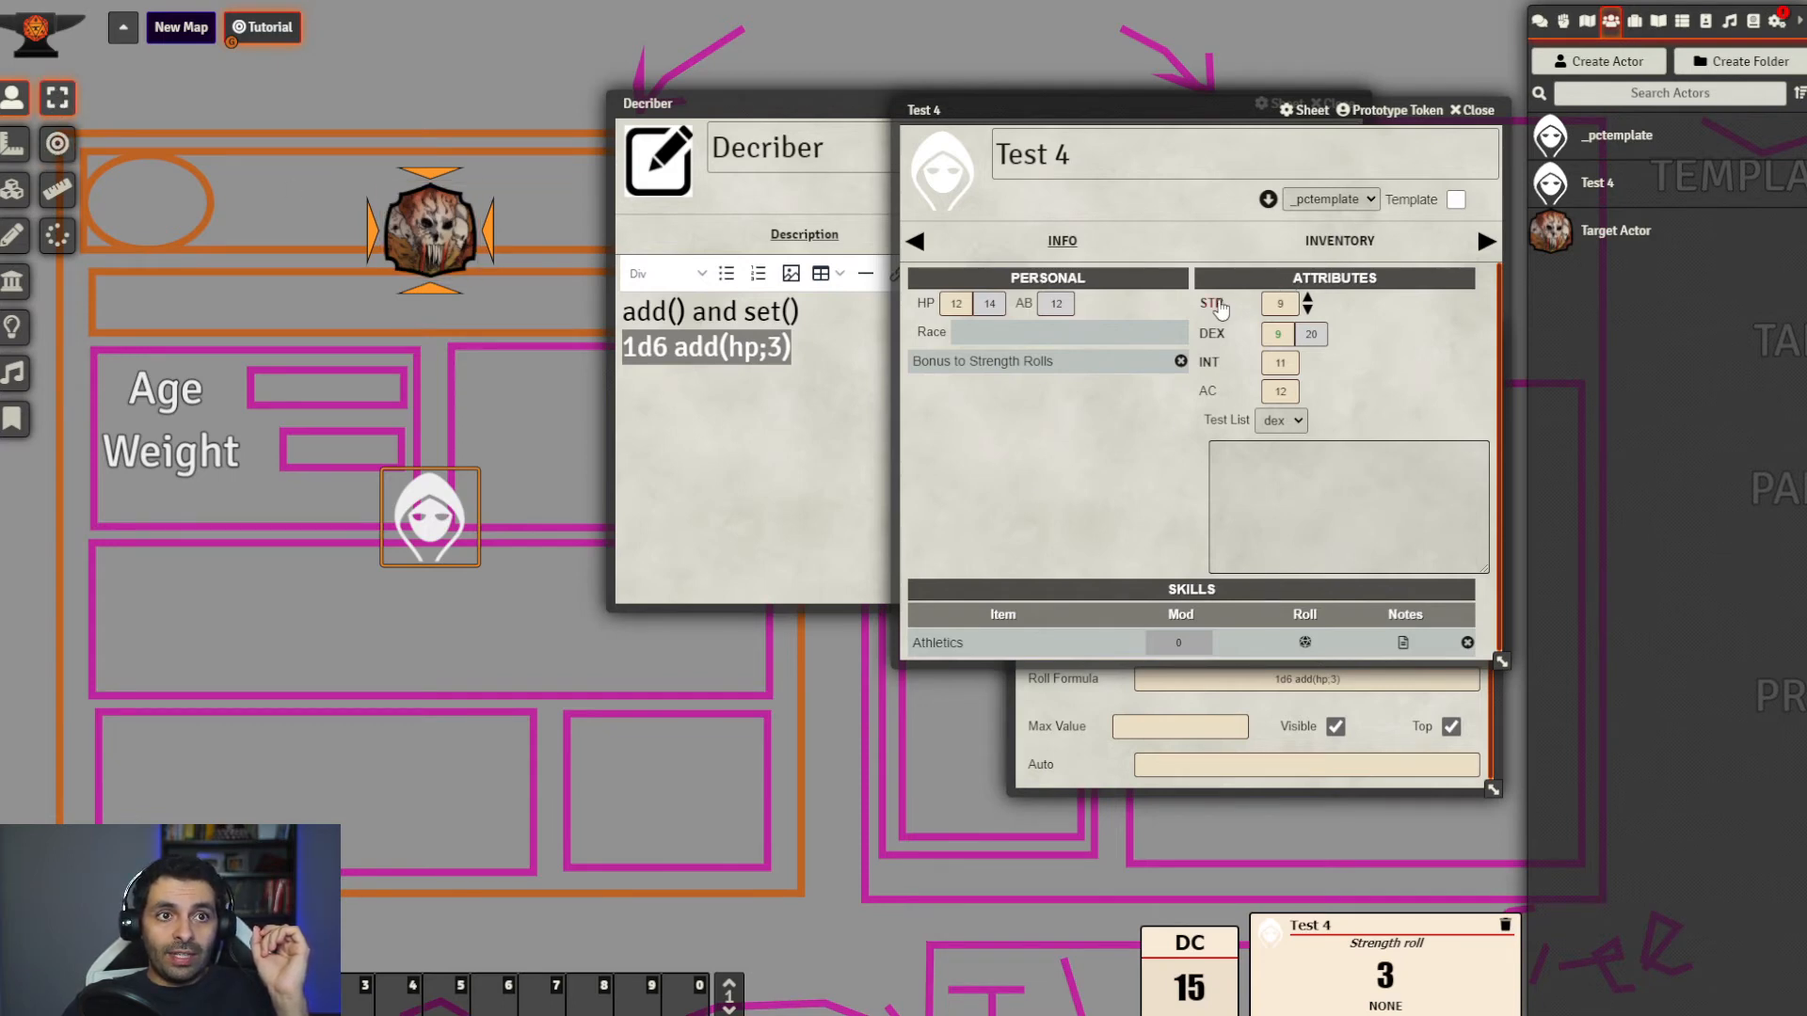
Roll Strength from the Test 4 sheet and check the HP on the Target Actor token's sheet
{"action": "left_click", "coordinate": [1212, 303]}
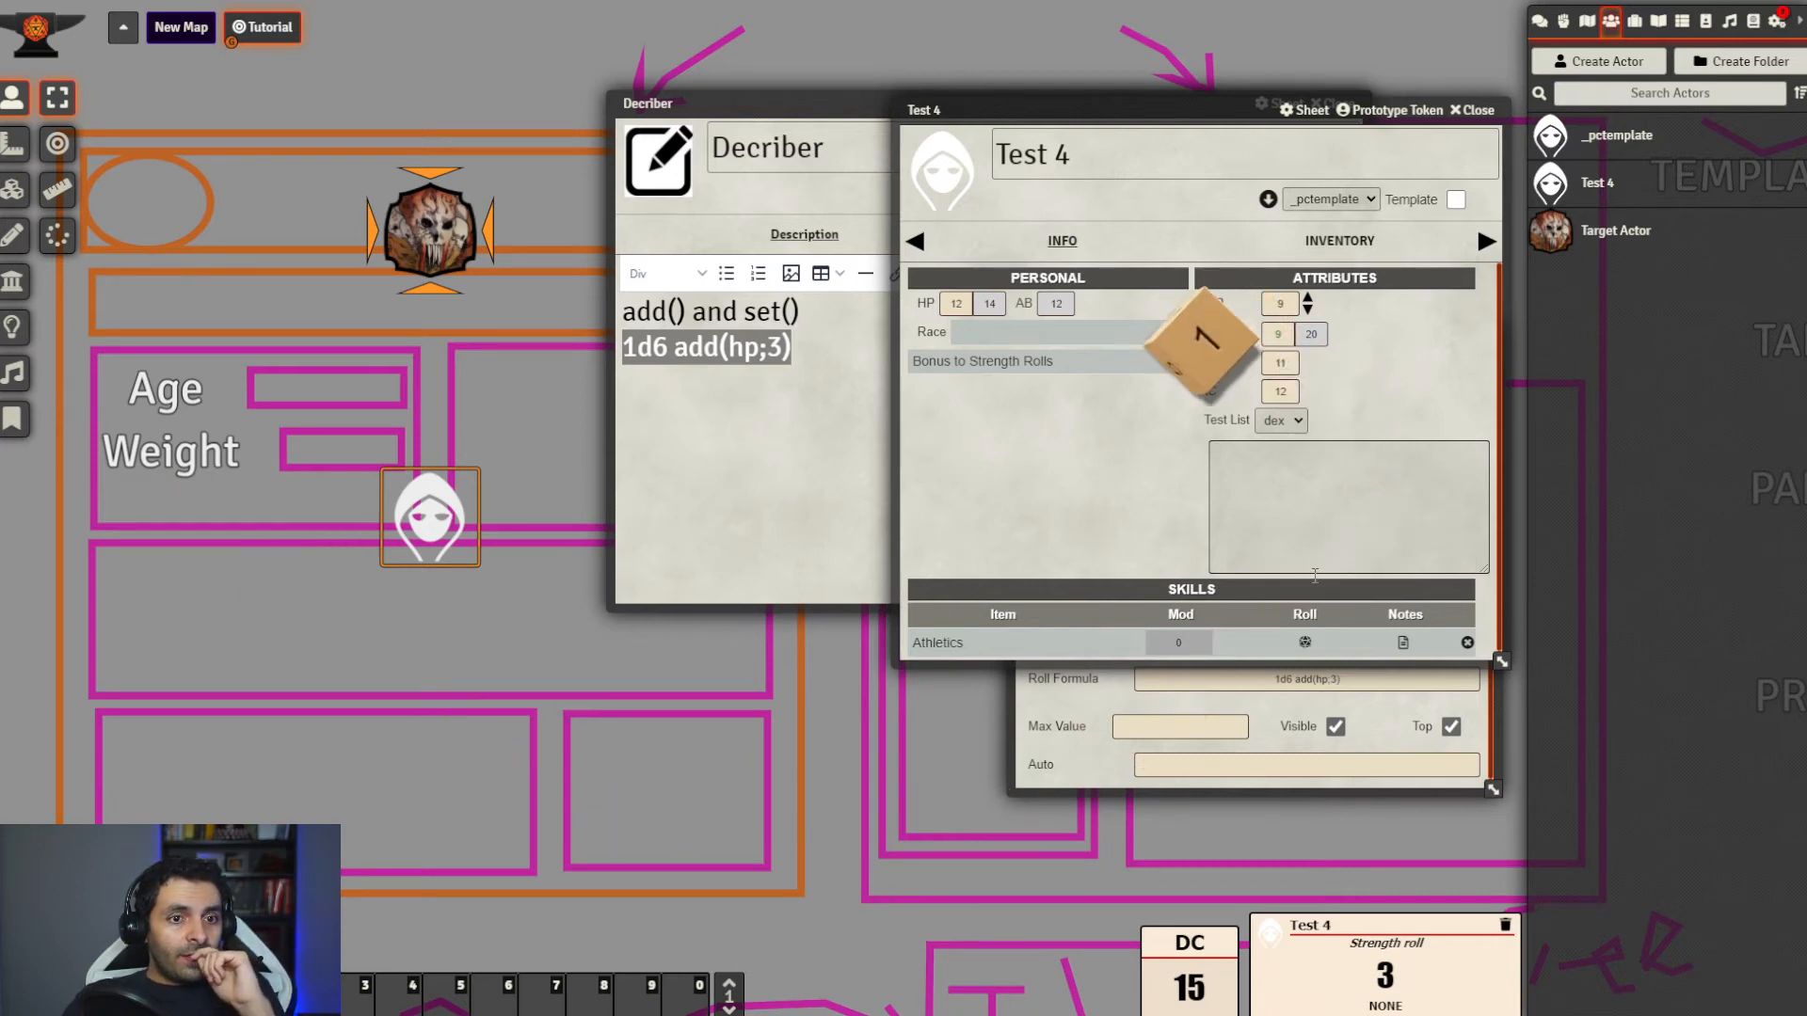
{"action": "left_click_drag", "start_coordinate": [1126, 115], "coordinate": [683, 388]}
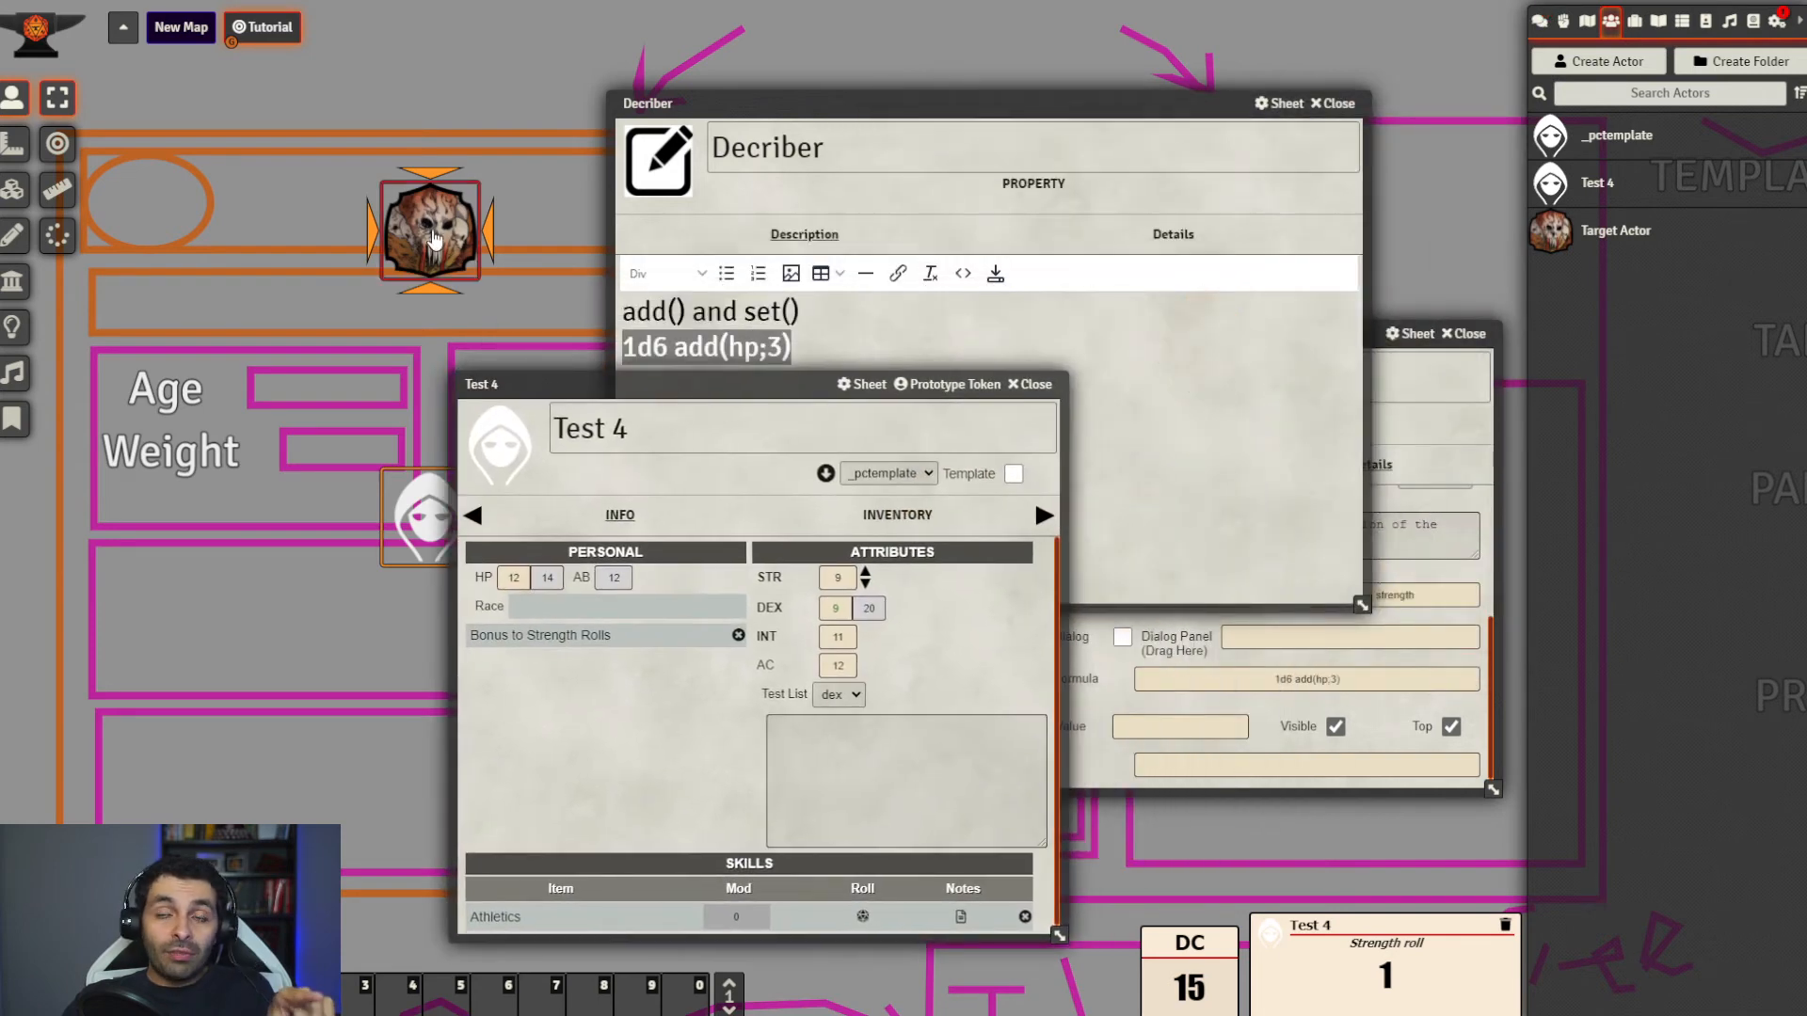
{"action": "double_click", "coordinate": [434, 240]}
{"action": "left_click", "coordinate": [656, 436]}
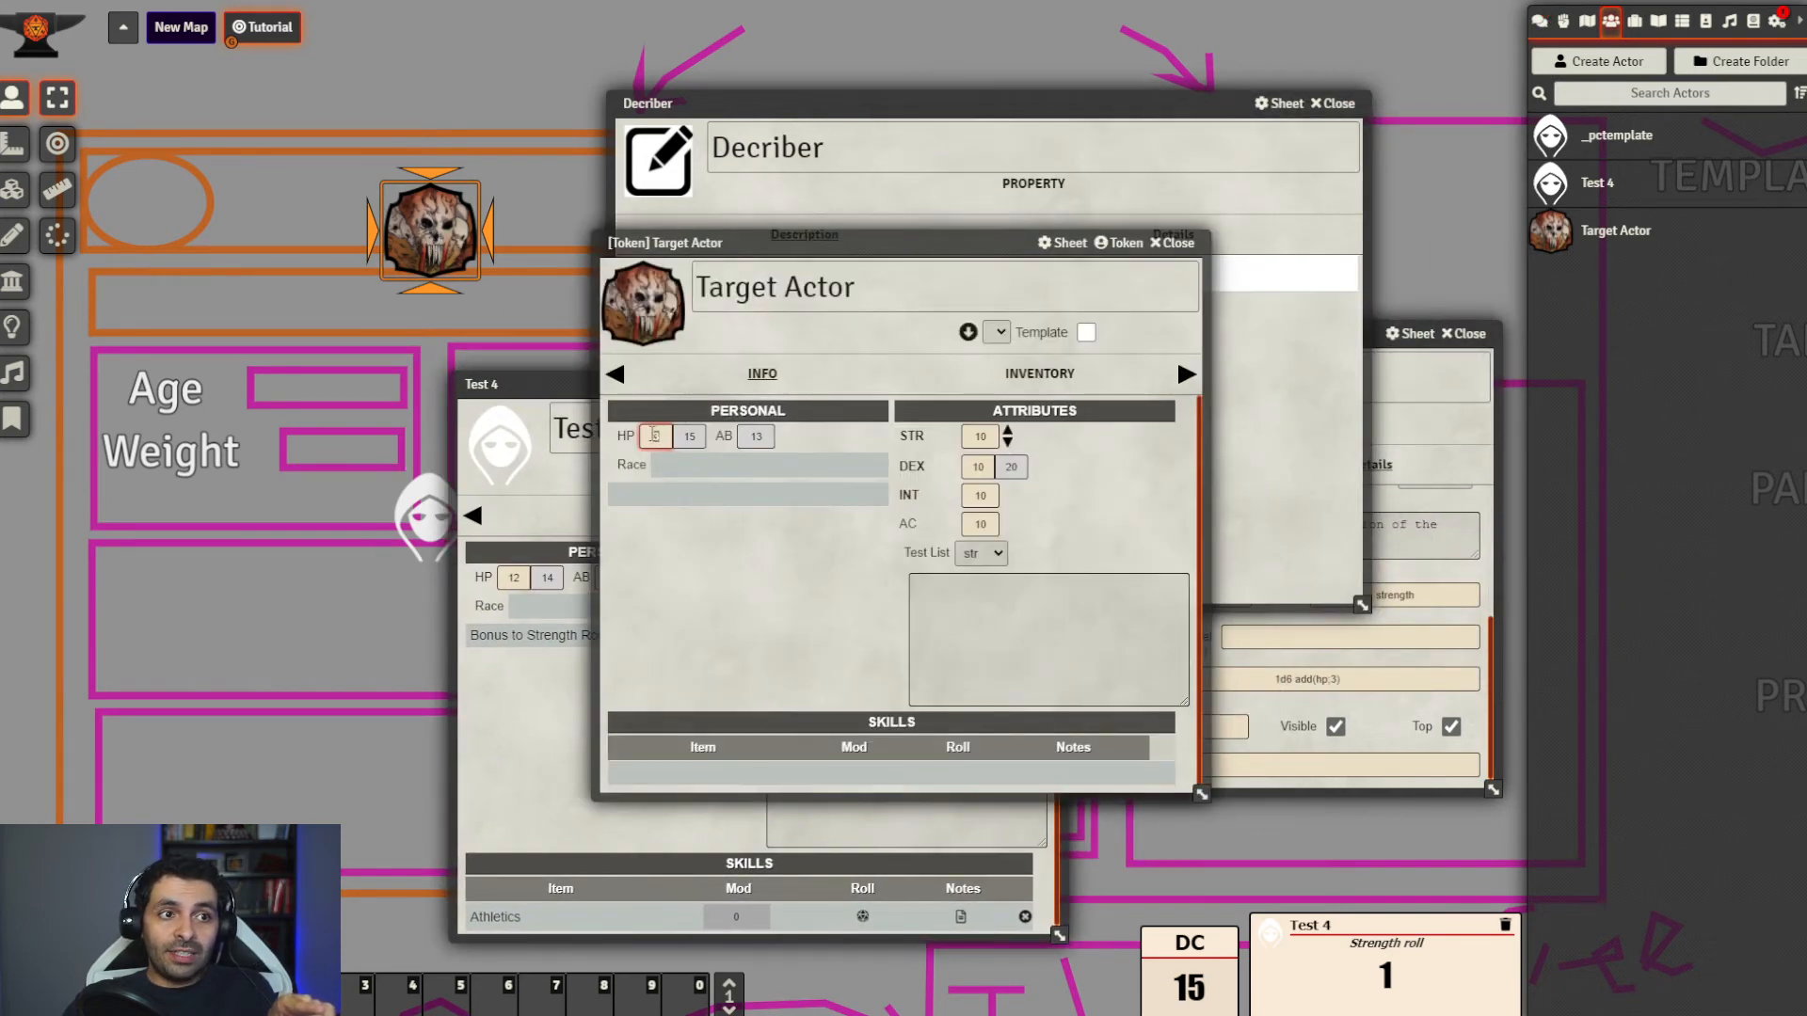
{"action": "left_click", "coordinate": [683, 509]}
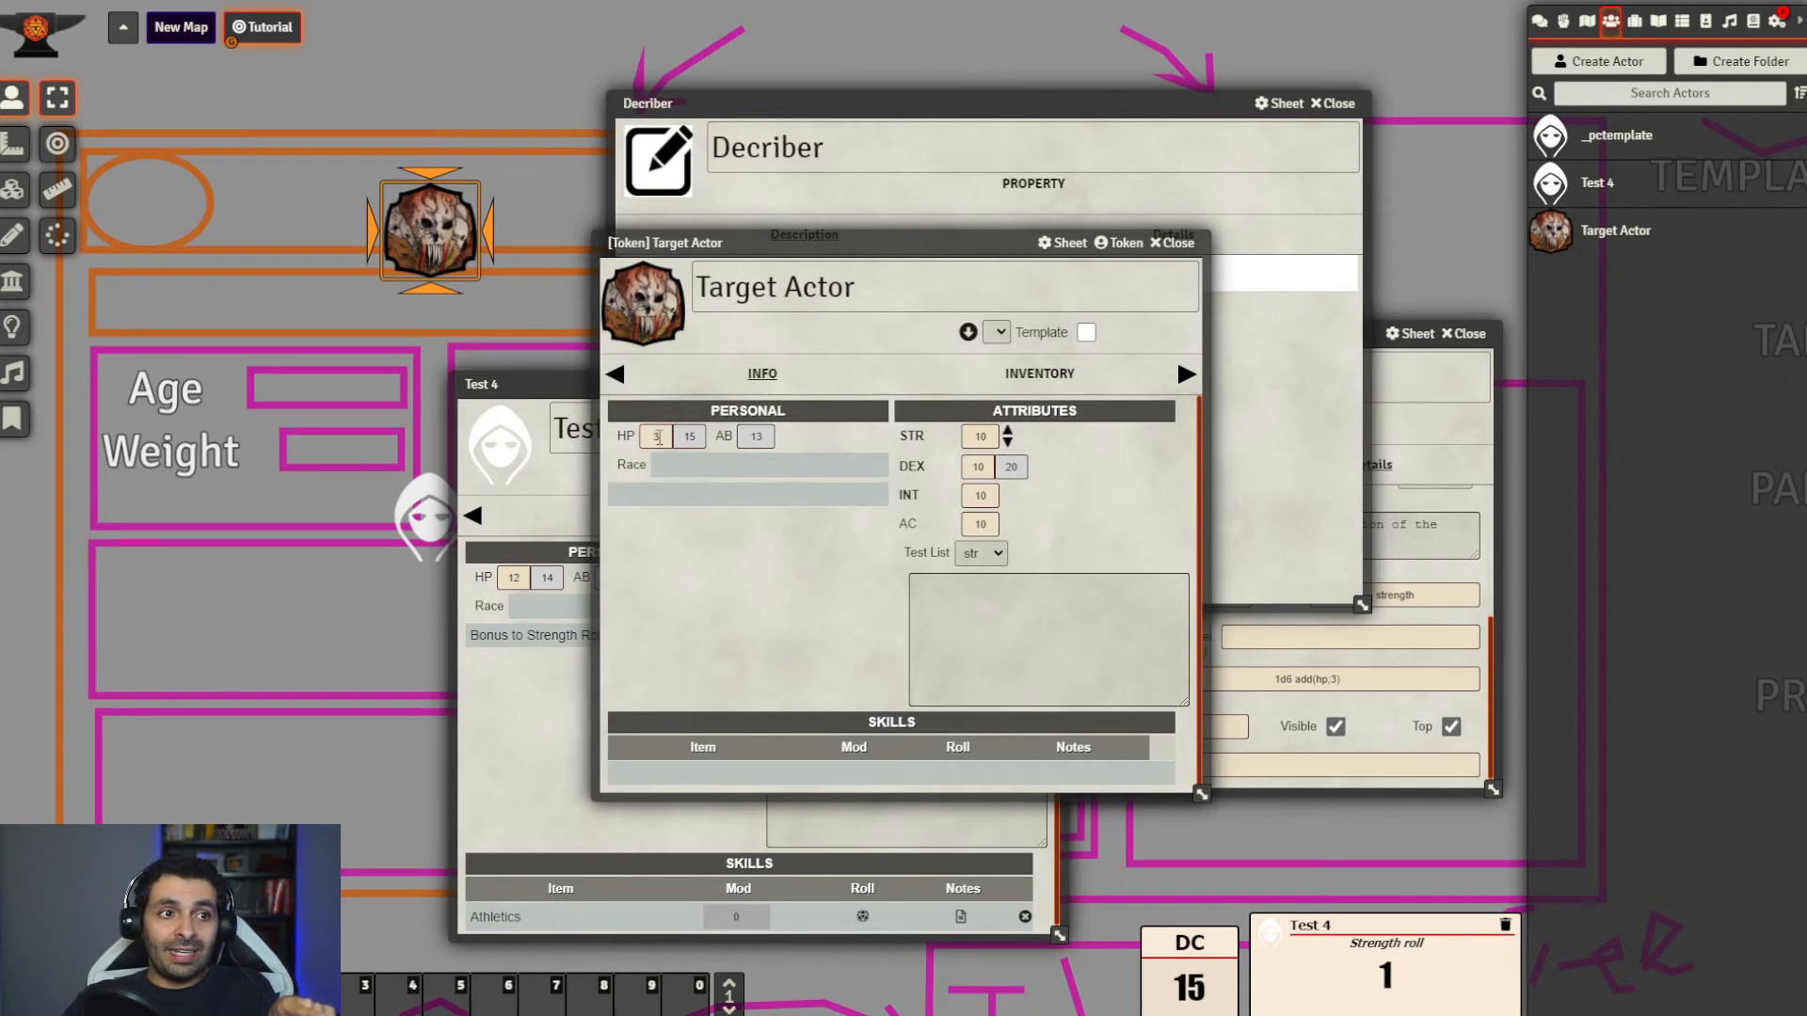
{"action": "left_click", "coordinate": [1175, 243]}
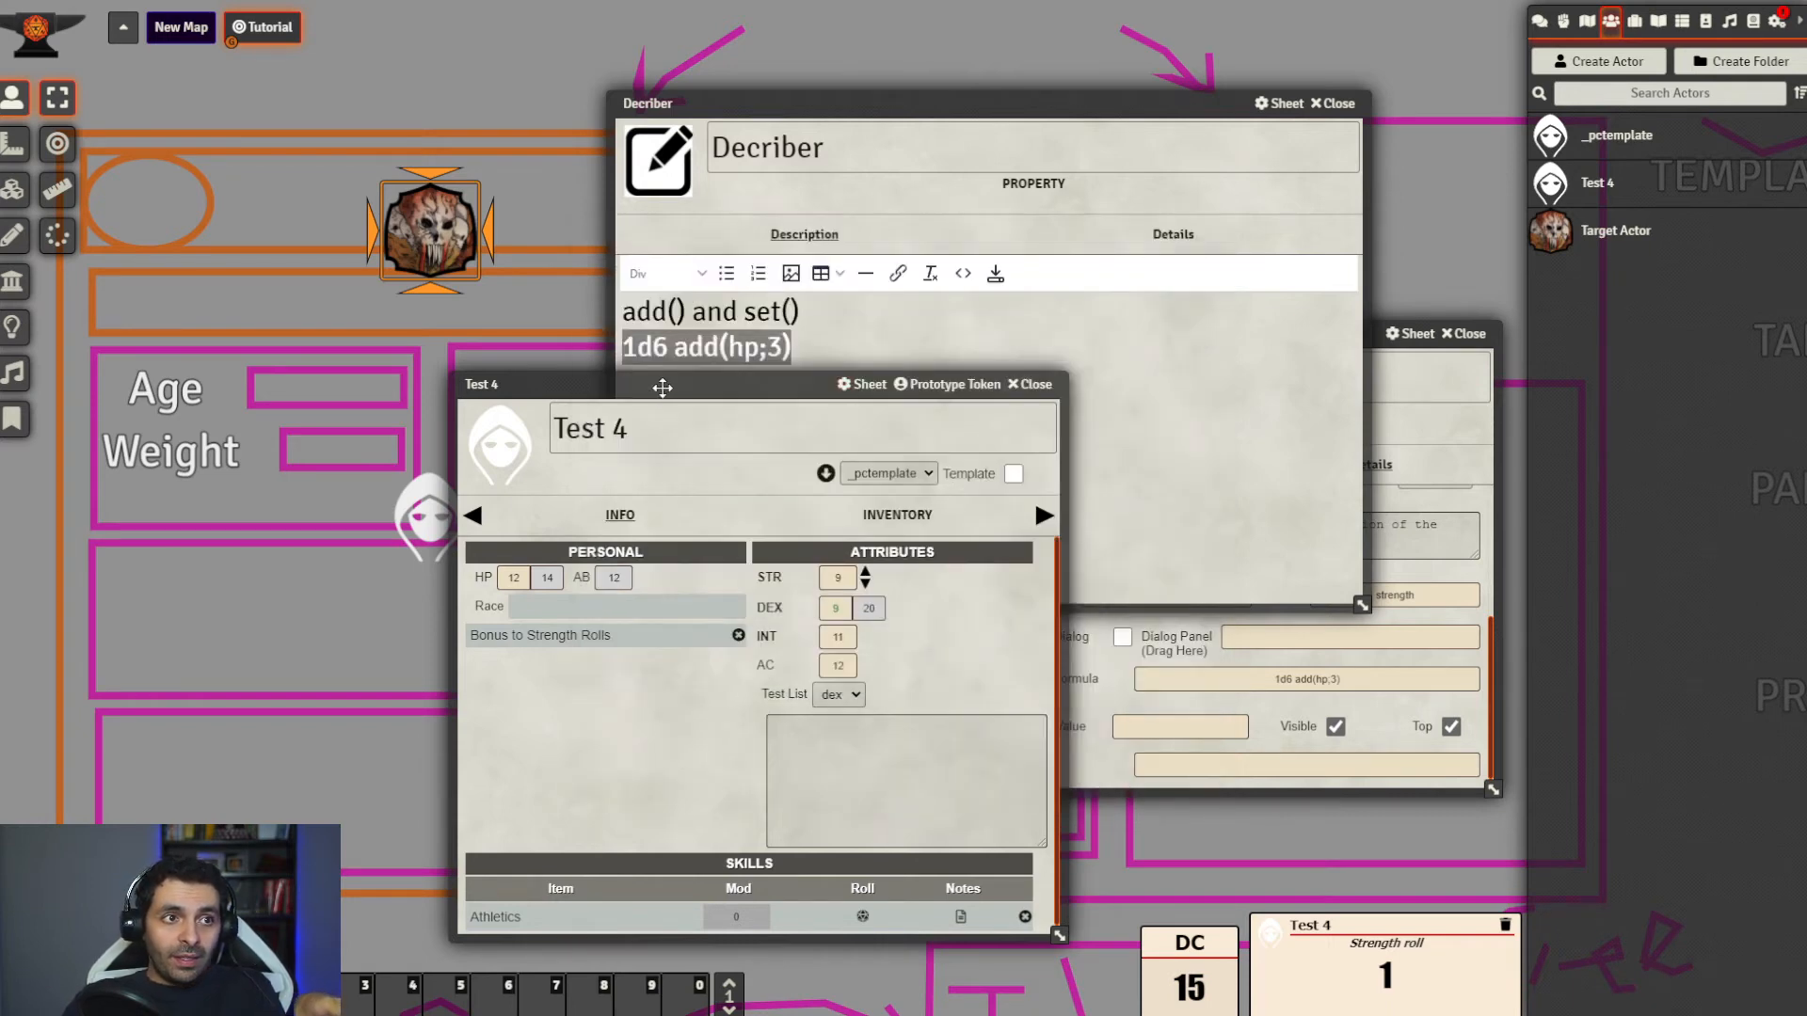
Minimize the Test 4 sheet and replace 1d6 in the Decriber description with roll(Healing;1;6;false)
{"action": "left_click_drag", "start_coordinate": [656, 390], "coordinate": [354, 420]}
{"action": "double_click", "coordinate": [350, 417]}
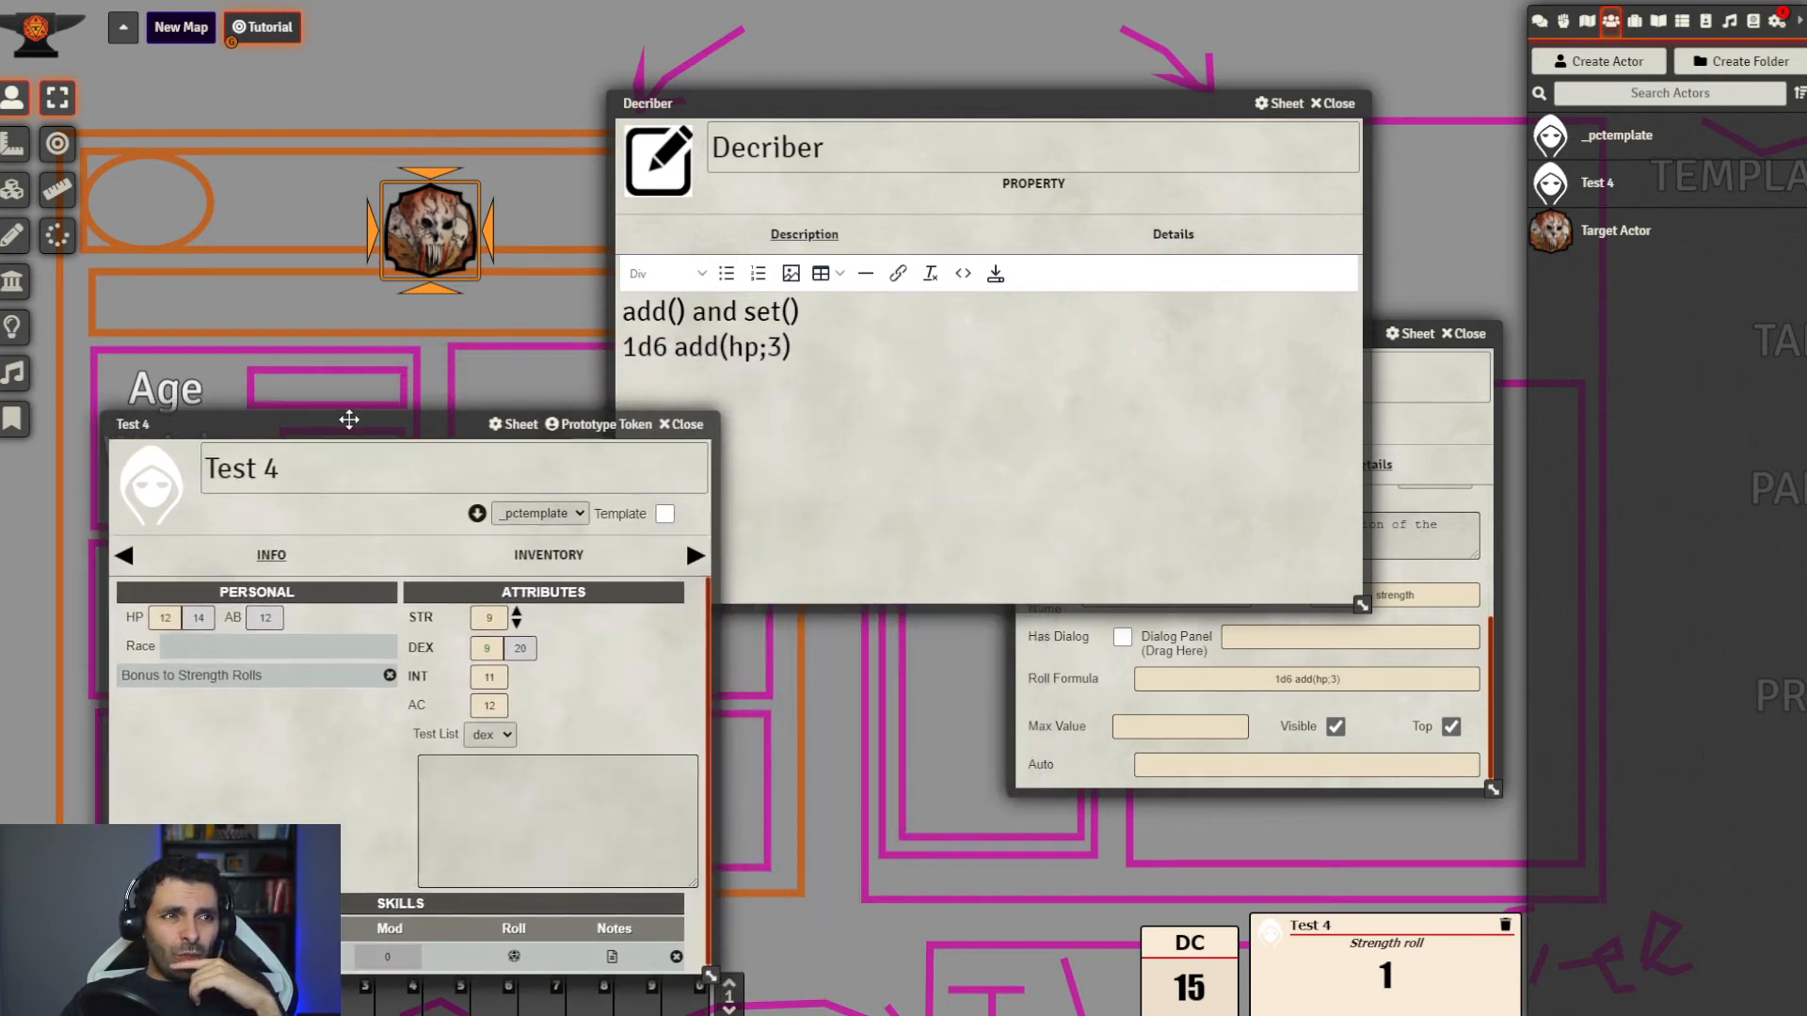
{"action": "left_click", "coordinate": [810, 348]}
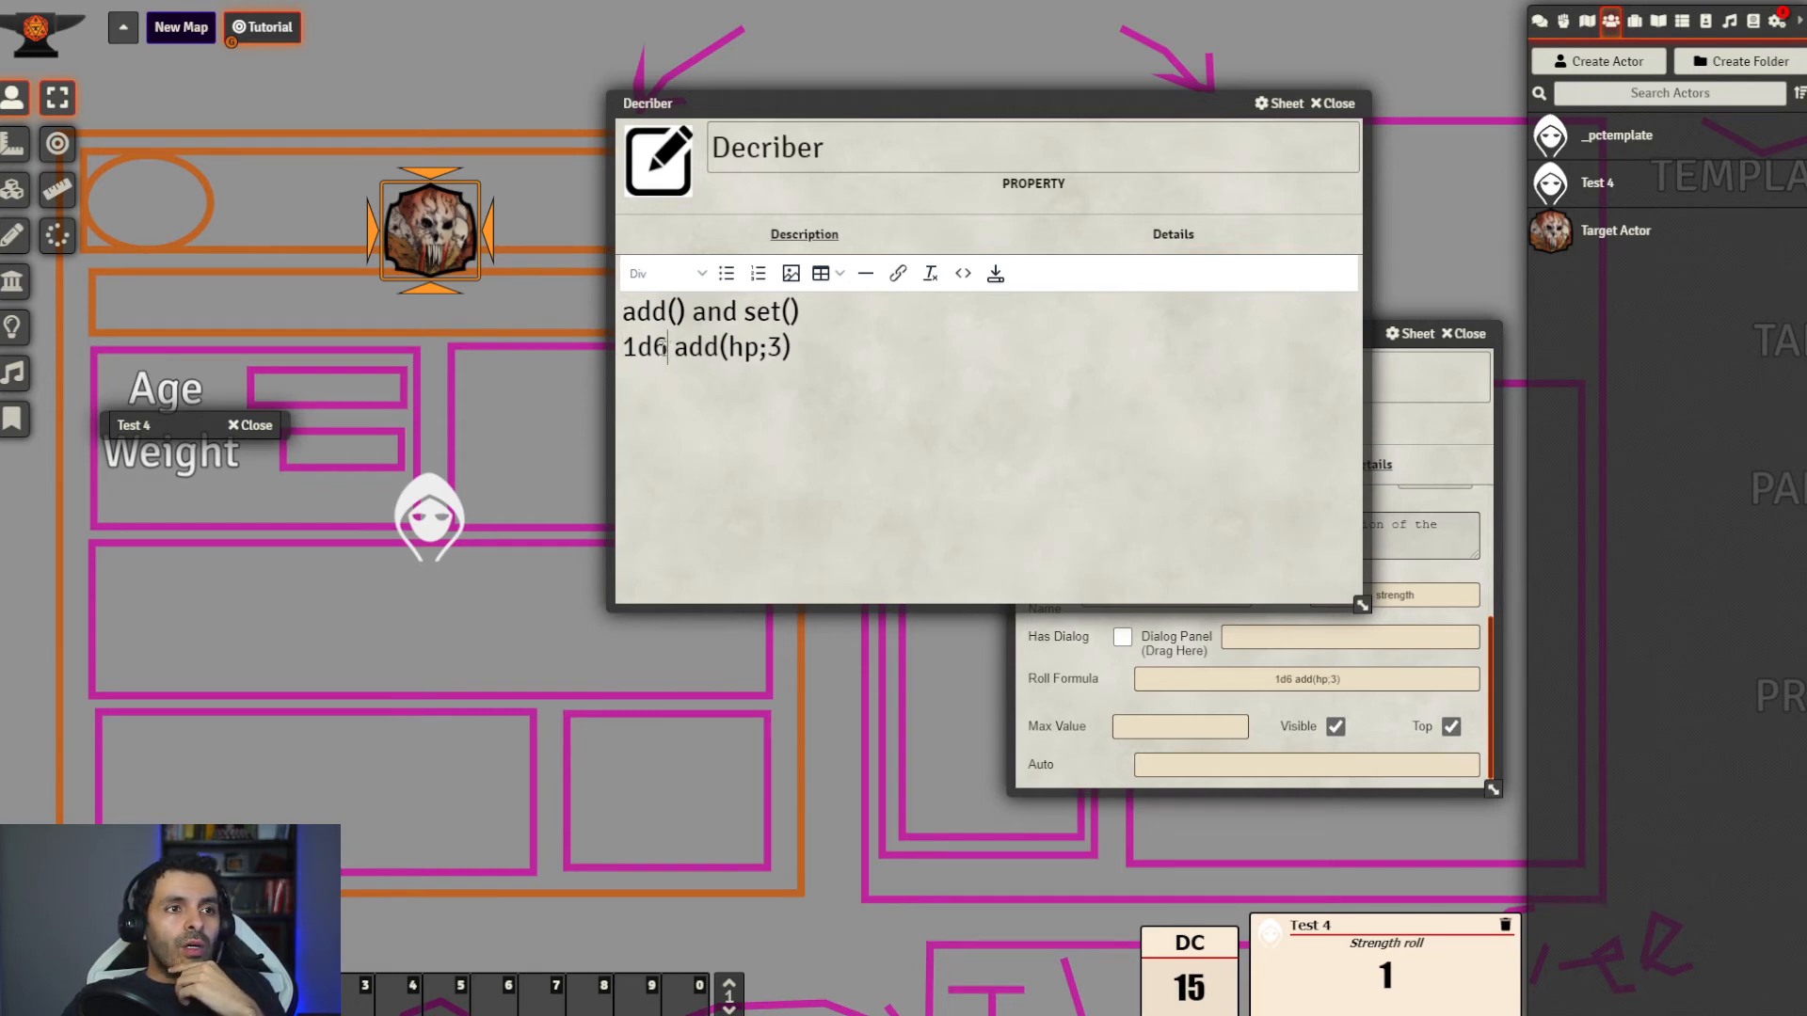
{"action": "left_click_drag", "start_coordinate": [667, 348], "coordinate": [622, 347]}
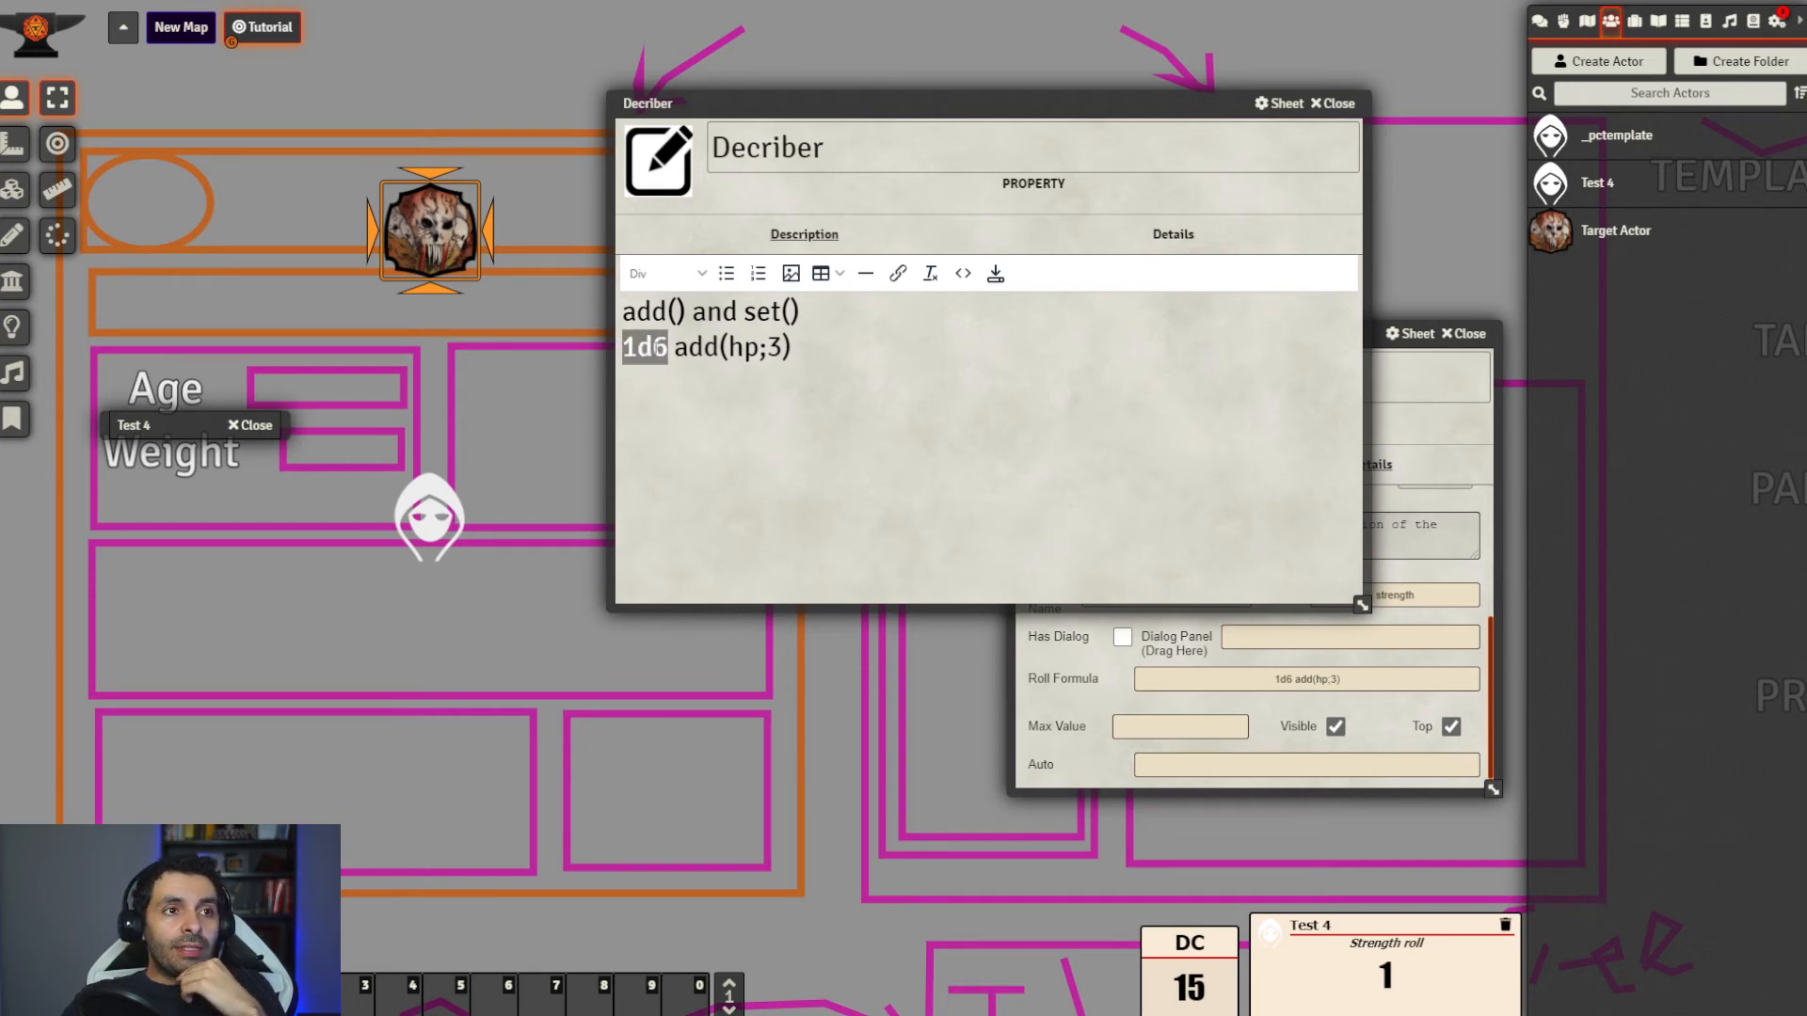
{"action": "type", "text": "rpl"}
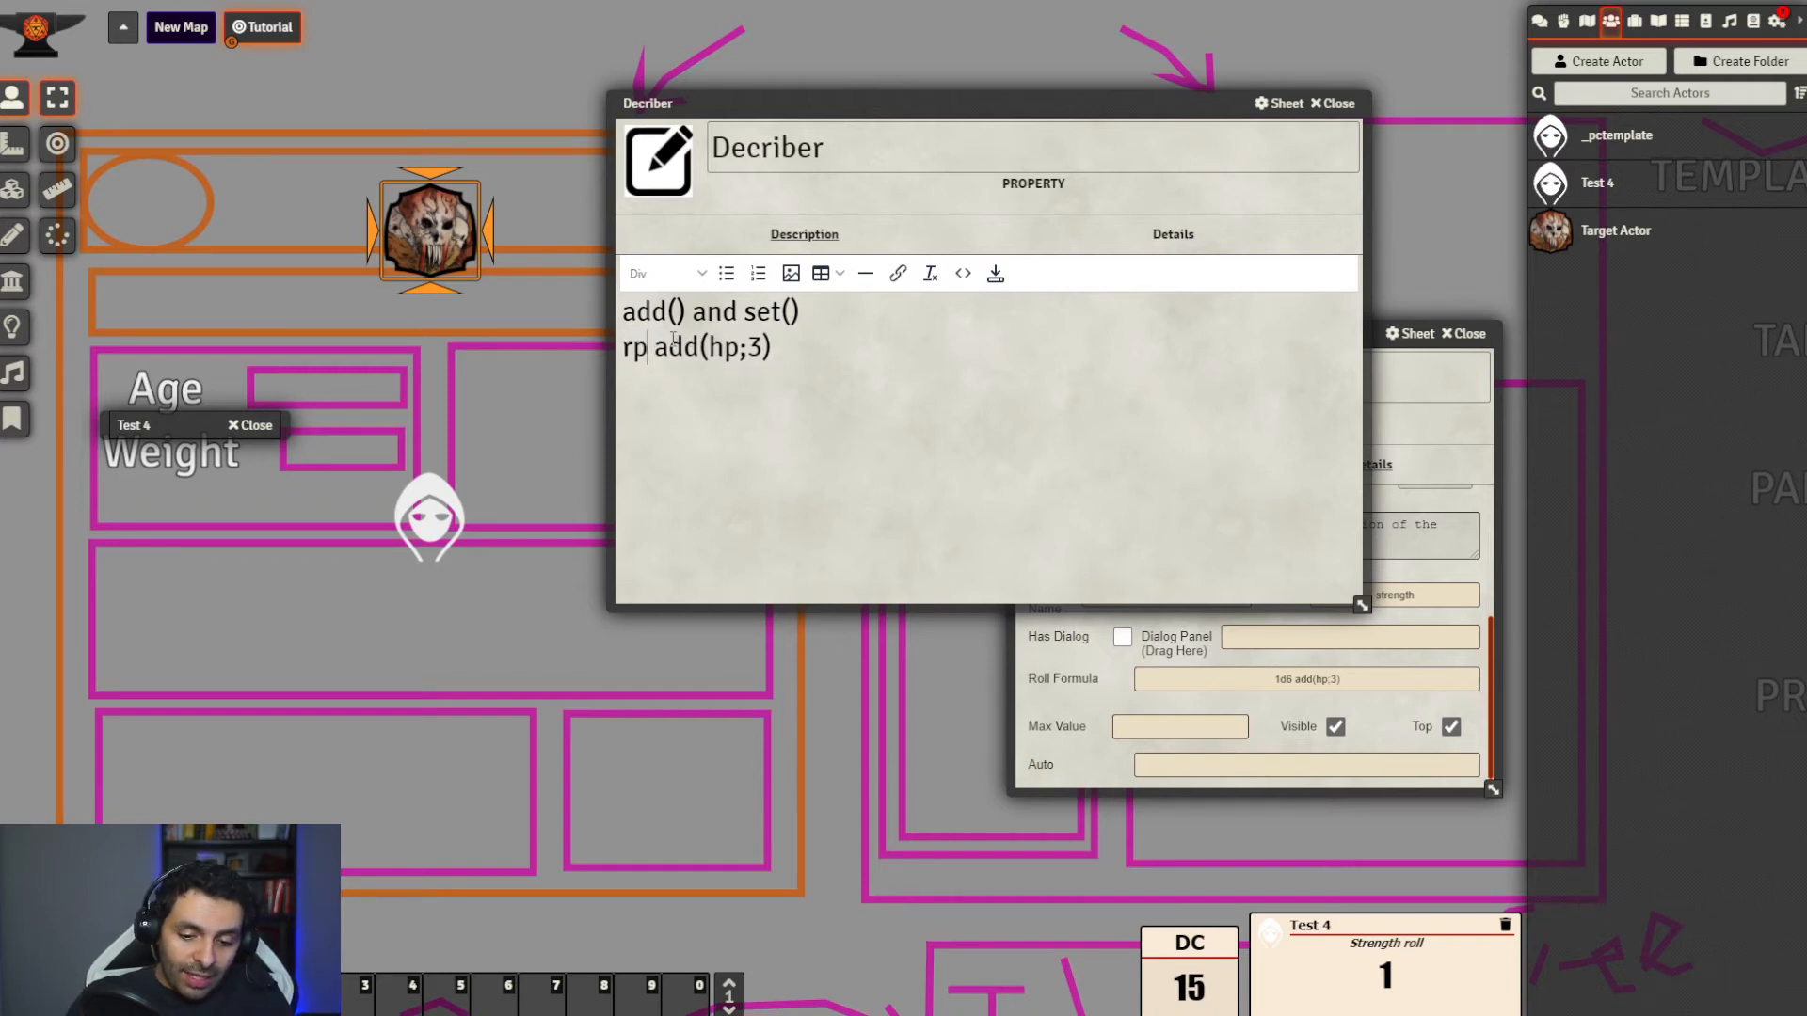
{"action": "key", "text": "BackSpace"}
{"action": "key", "text": "BackSpace"}
{"action": "type", "text": "oll()"}
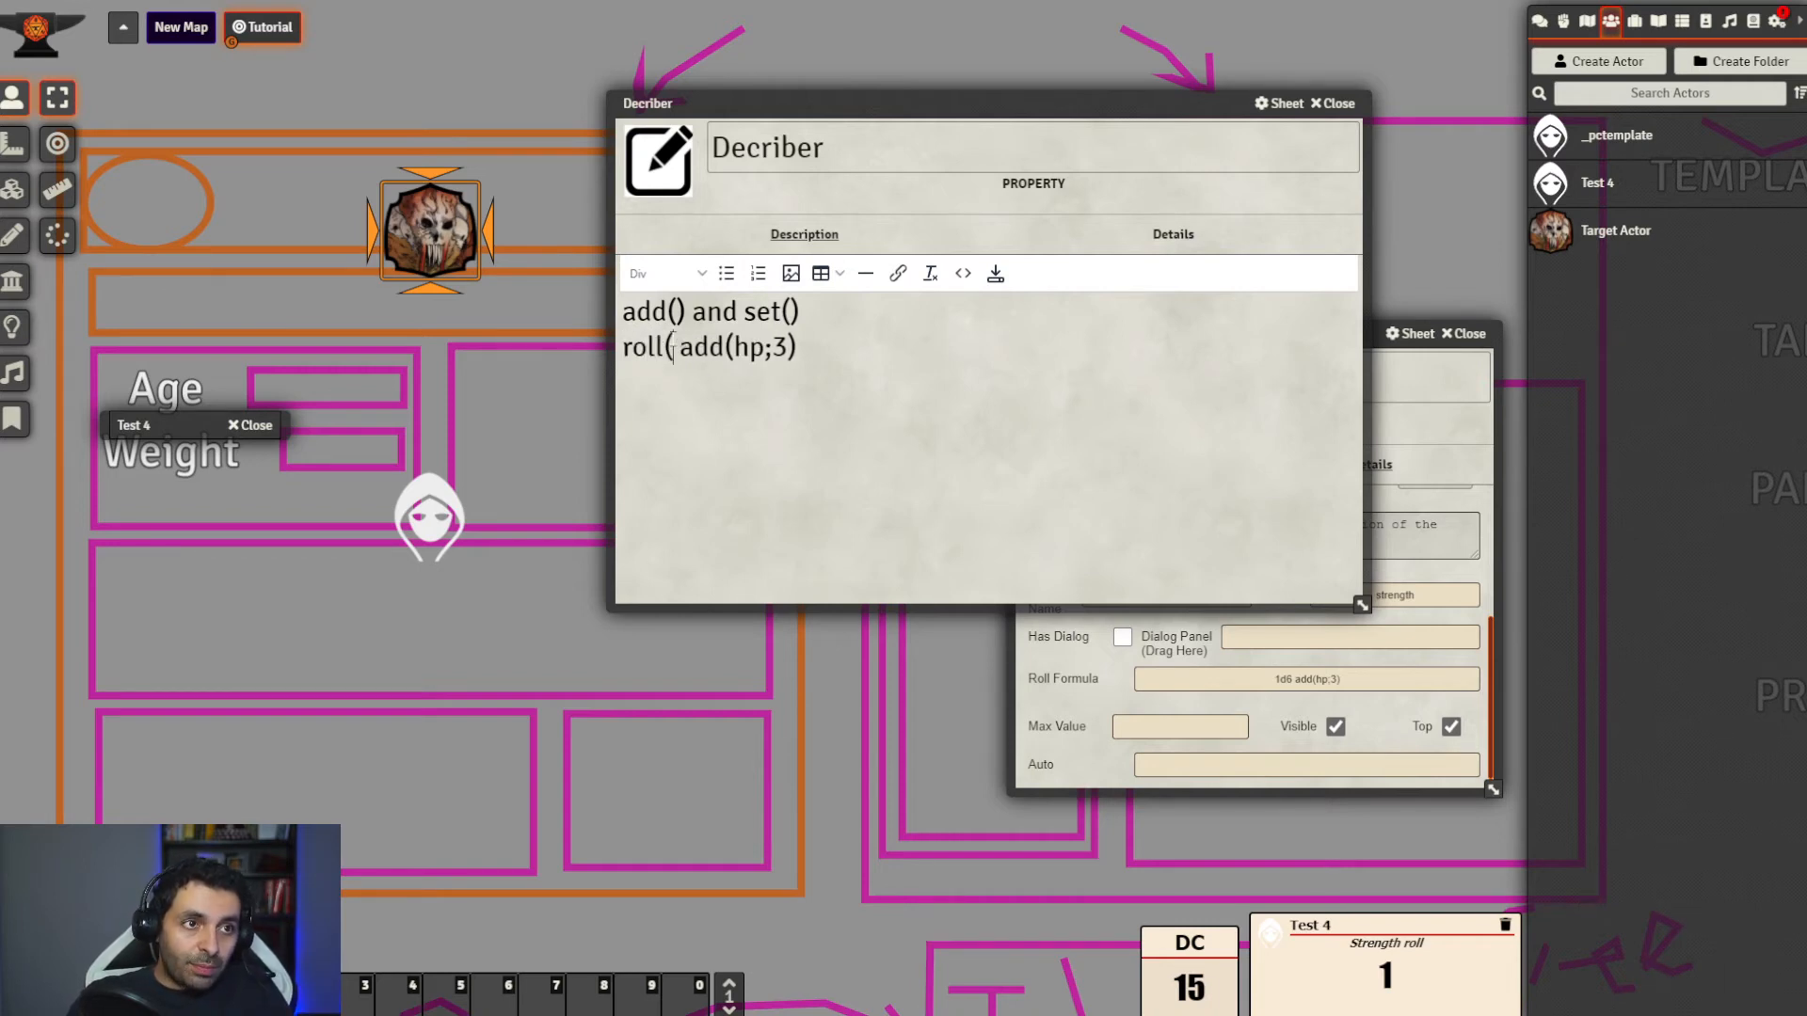
{"action": "type", "text": "Healing"}
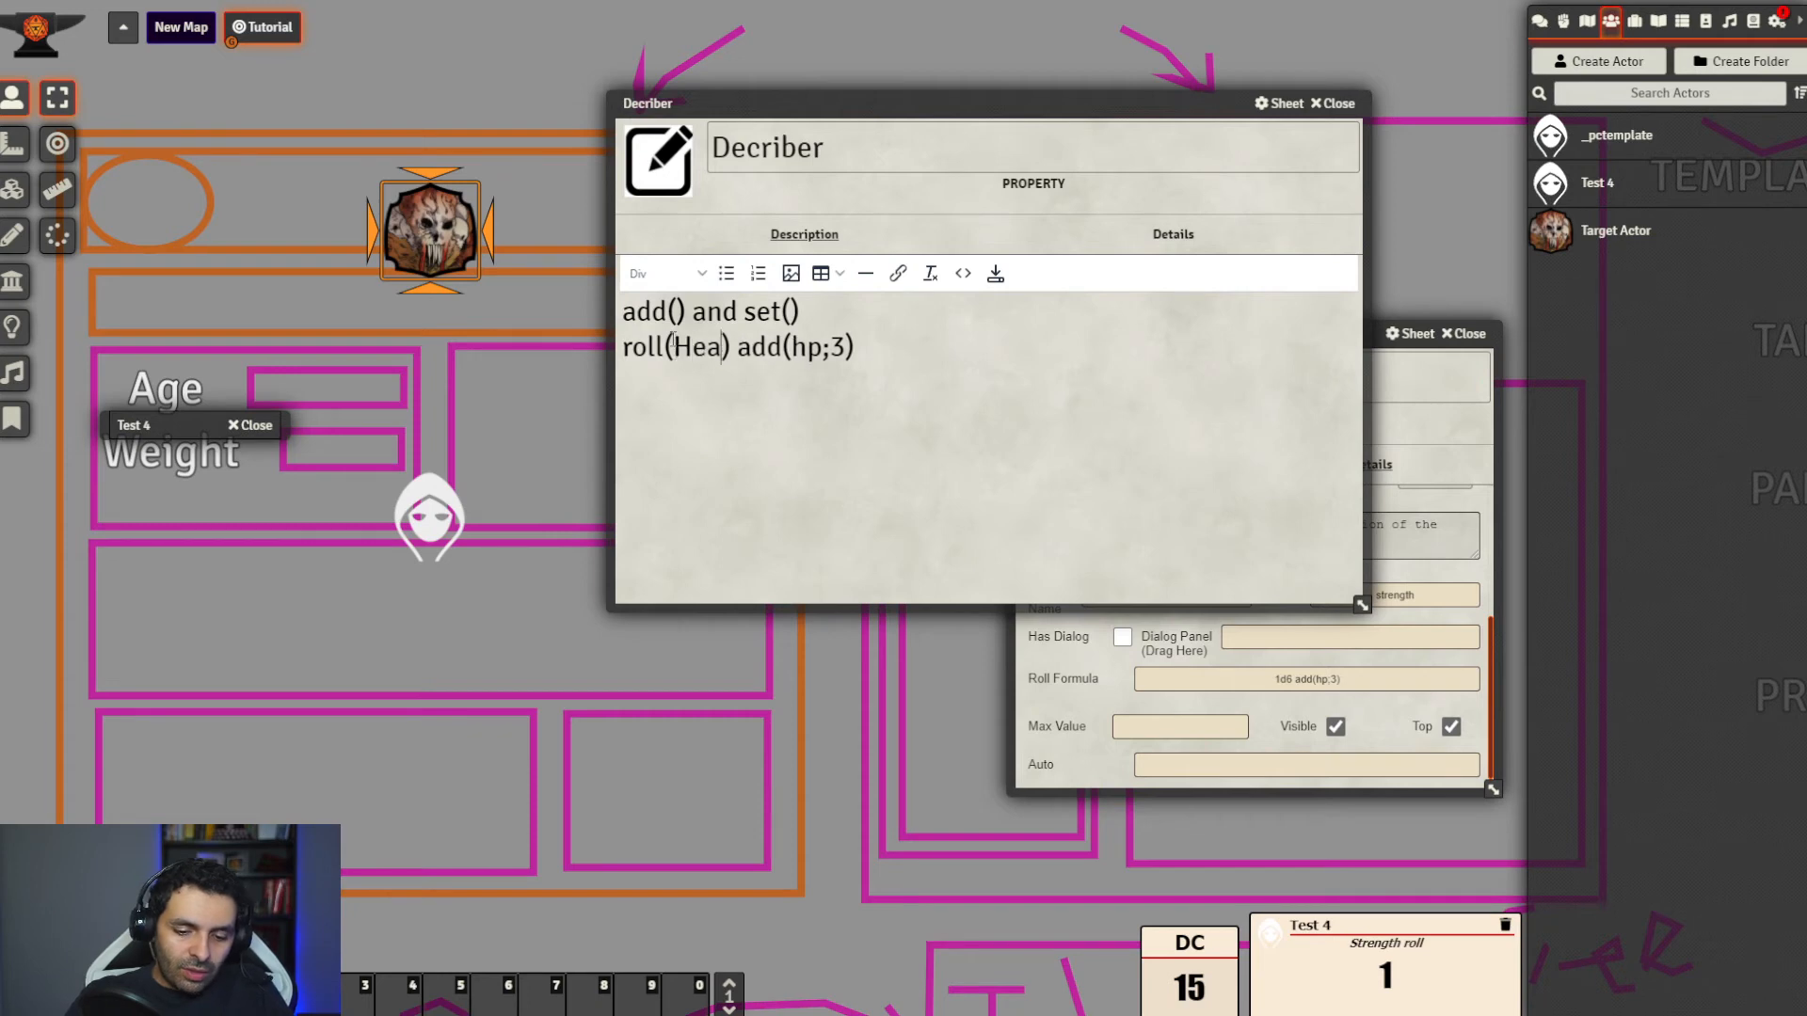
{"action": "type", "text": ";1;6;"}
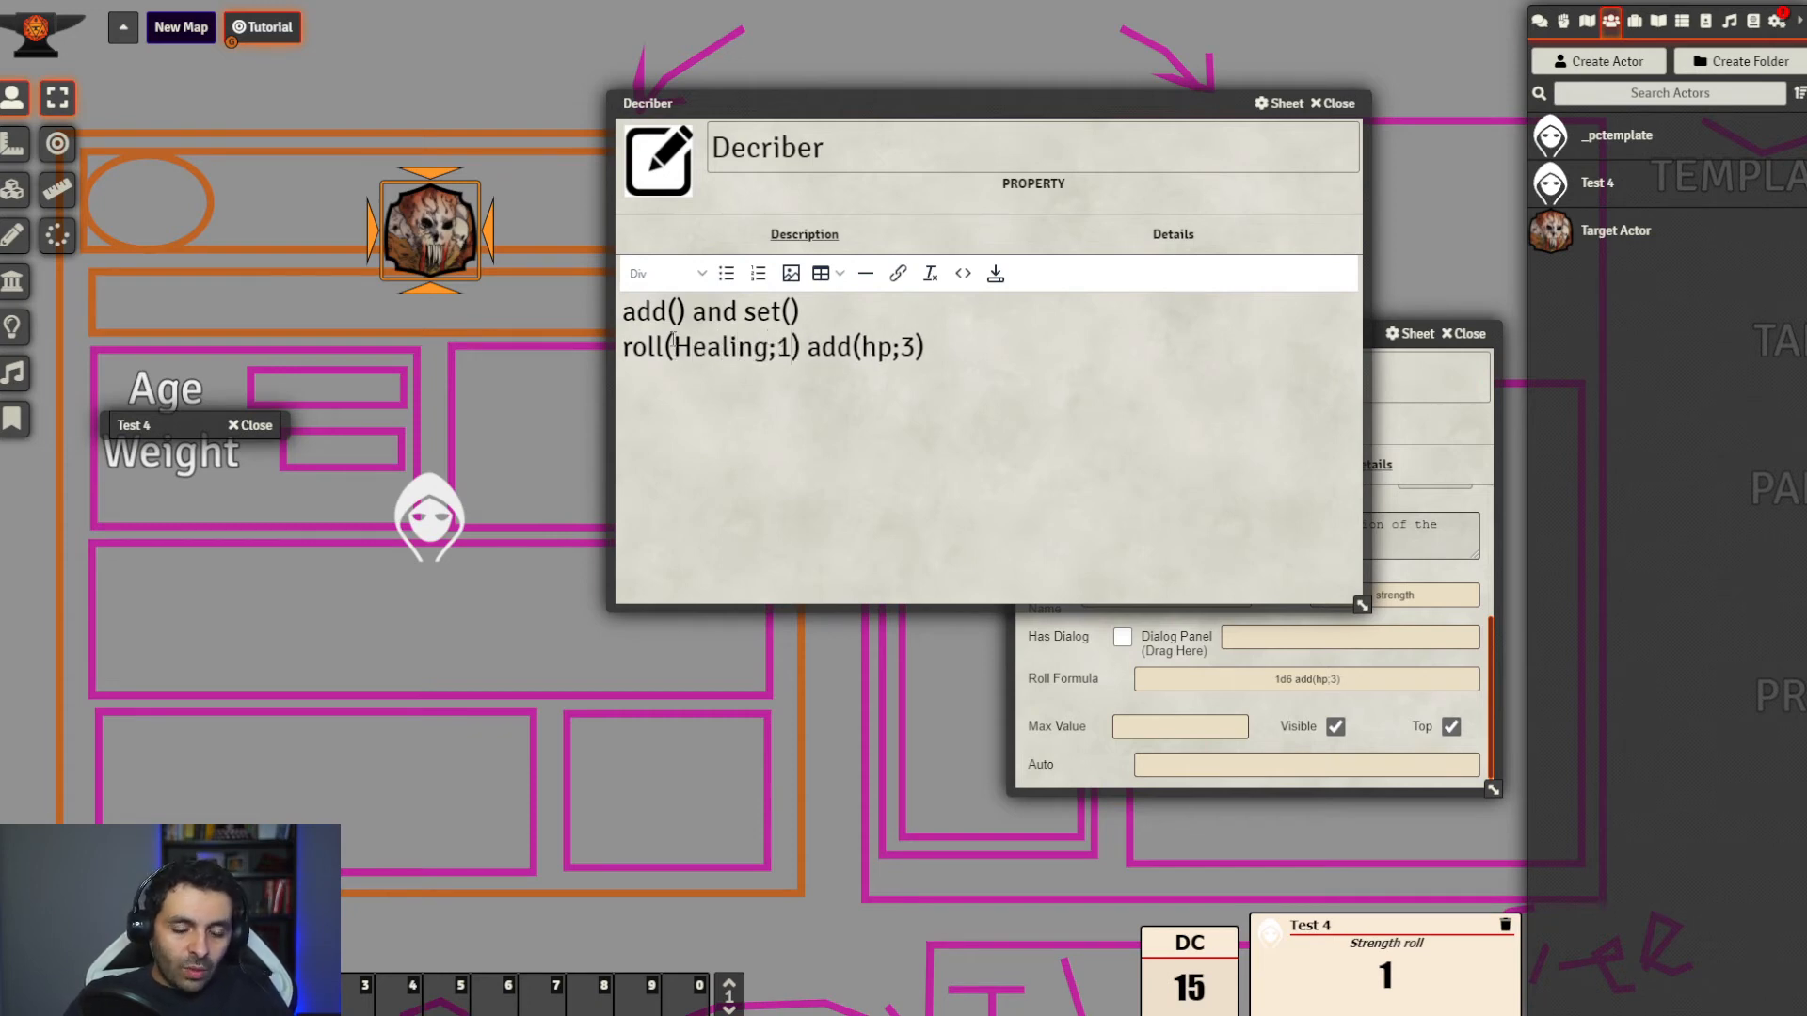
{"action": "type", "text": "false"}
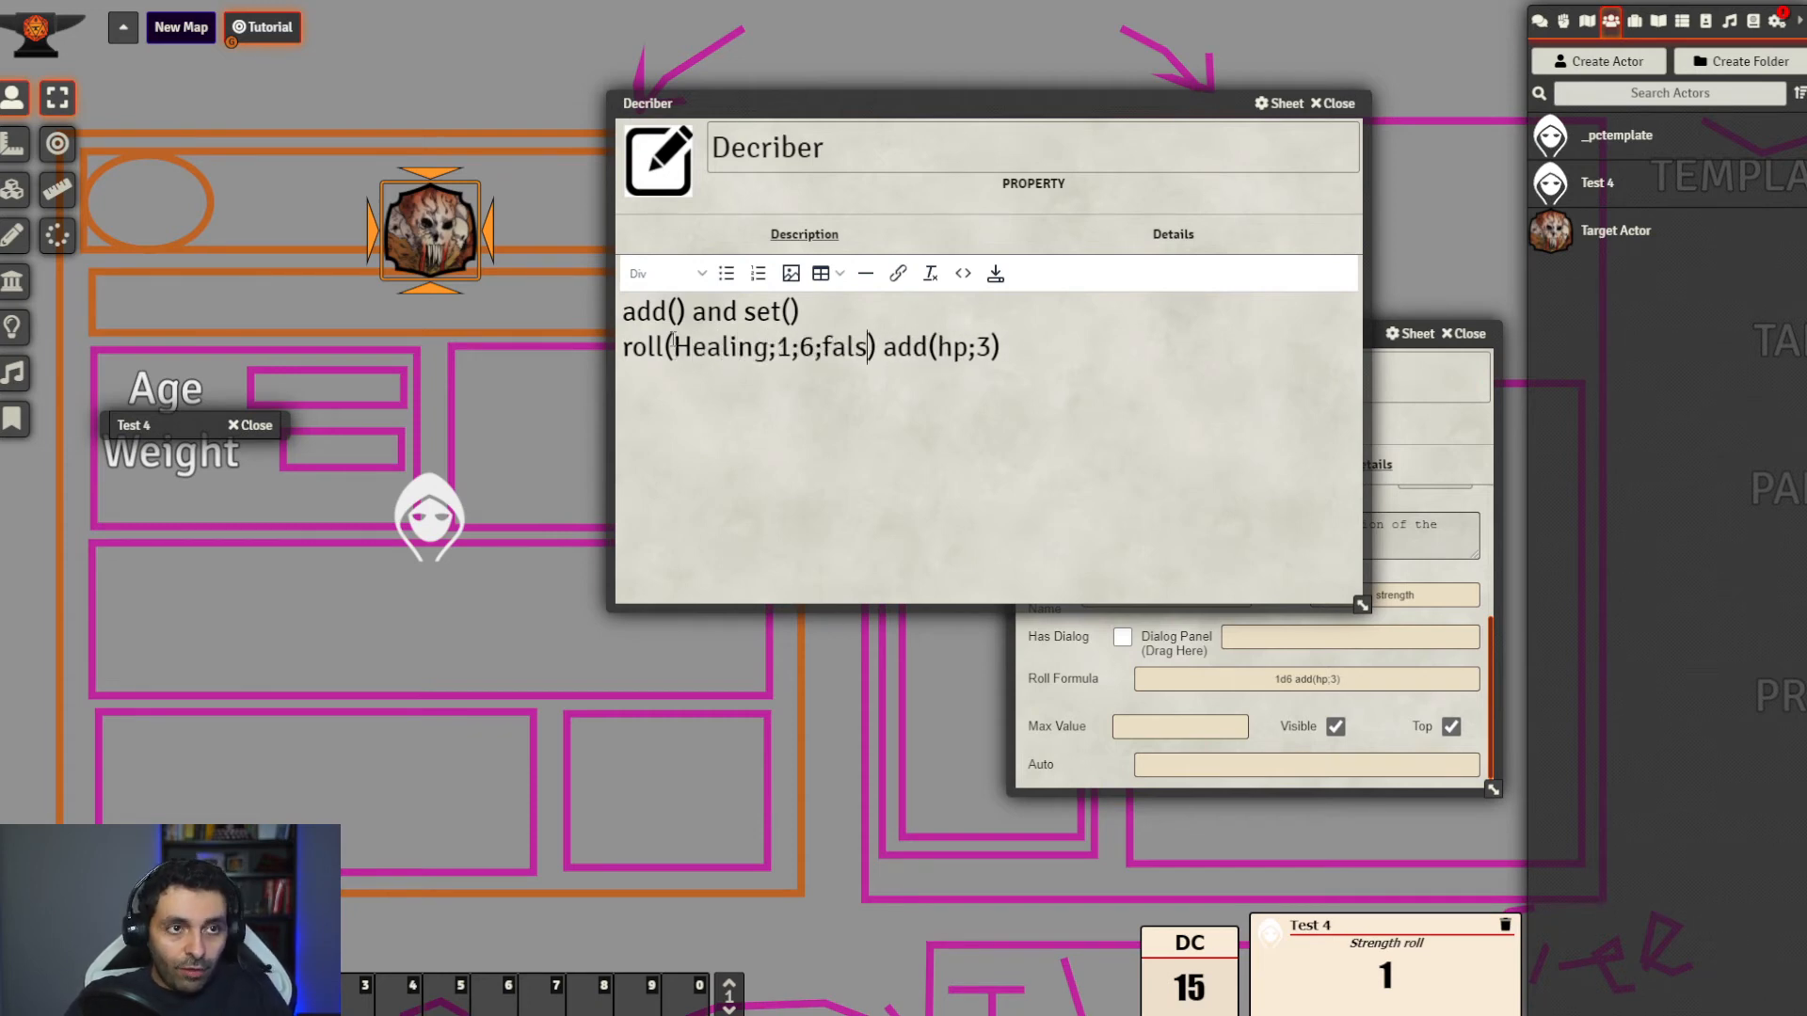
Insert sum(?[Healing]) between the roll and add expressions in the Decriber description
{"action": "left_click", "coordinate": [903, 345]}
{"action": "type", "text": "sum()"}
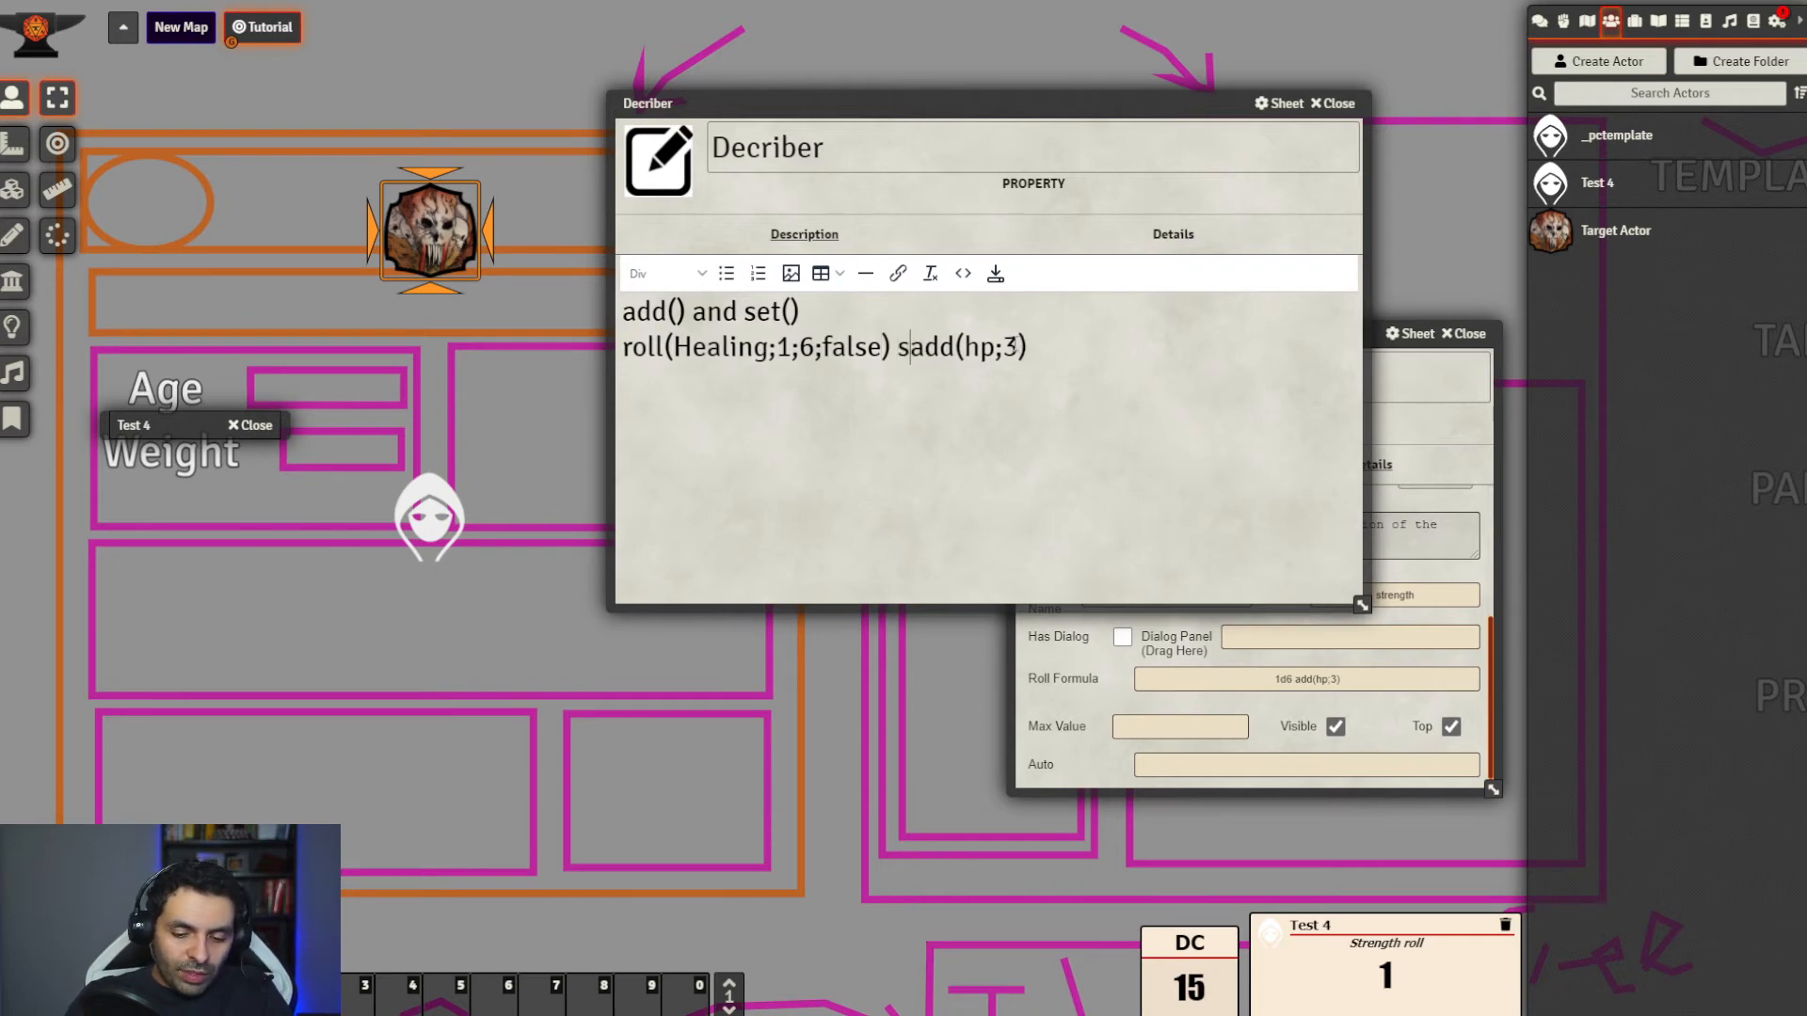
{"action": "key", "text": "Left"}
{"action": "key", "text": "Left"}
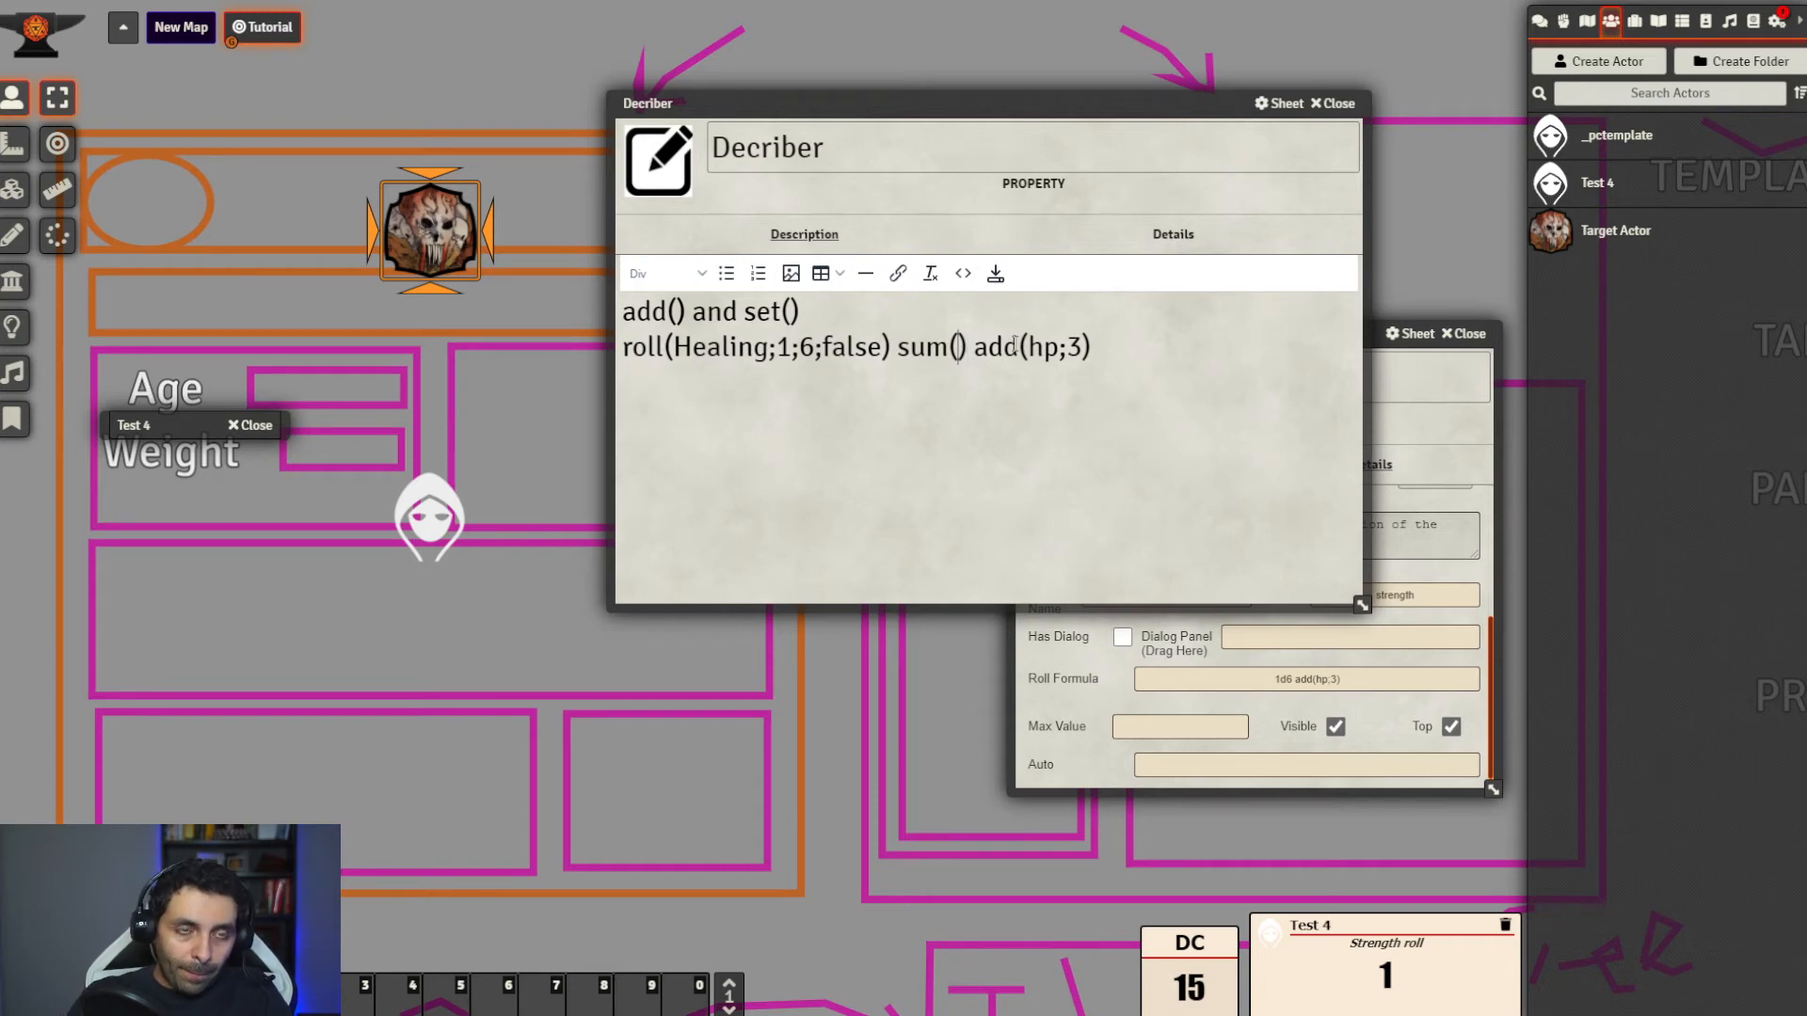
{"action": "type", "text": "?[]"}
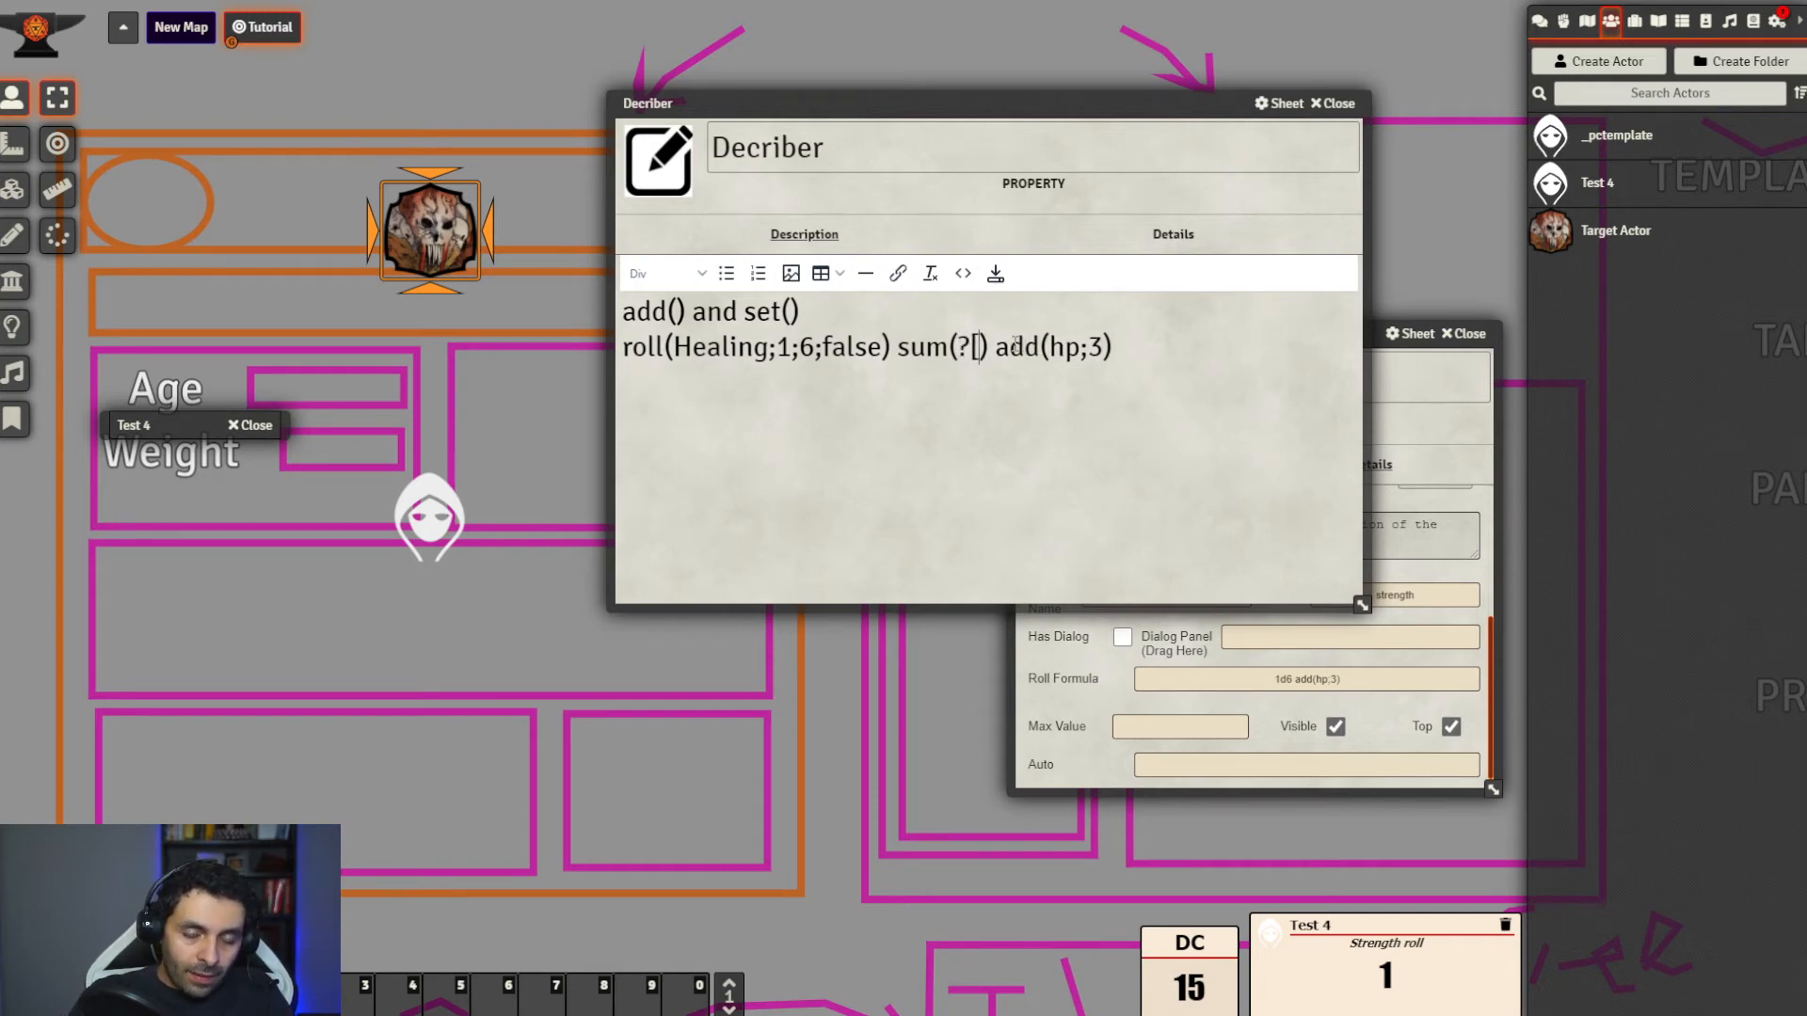
{"action": "type", "text": "Healing"}
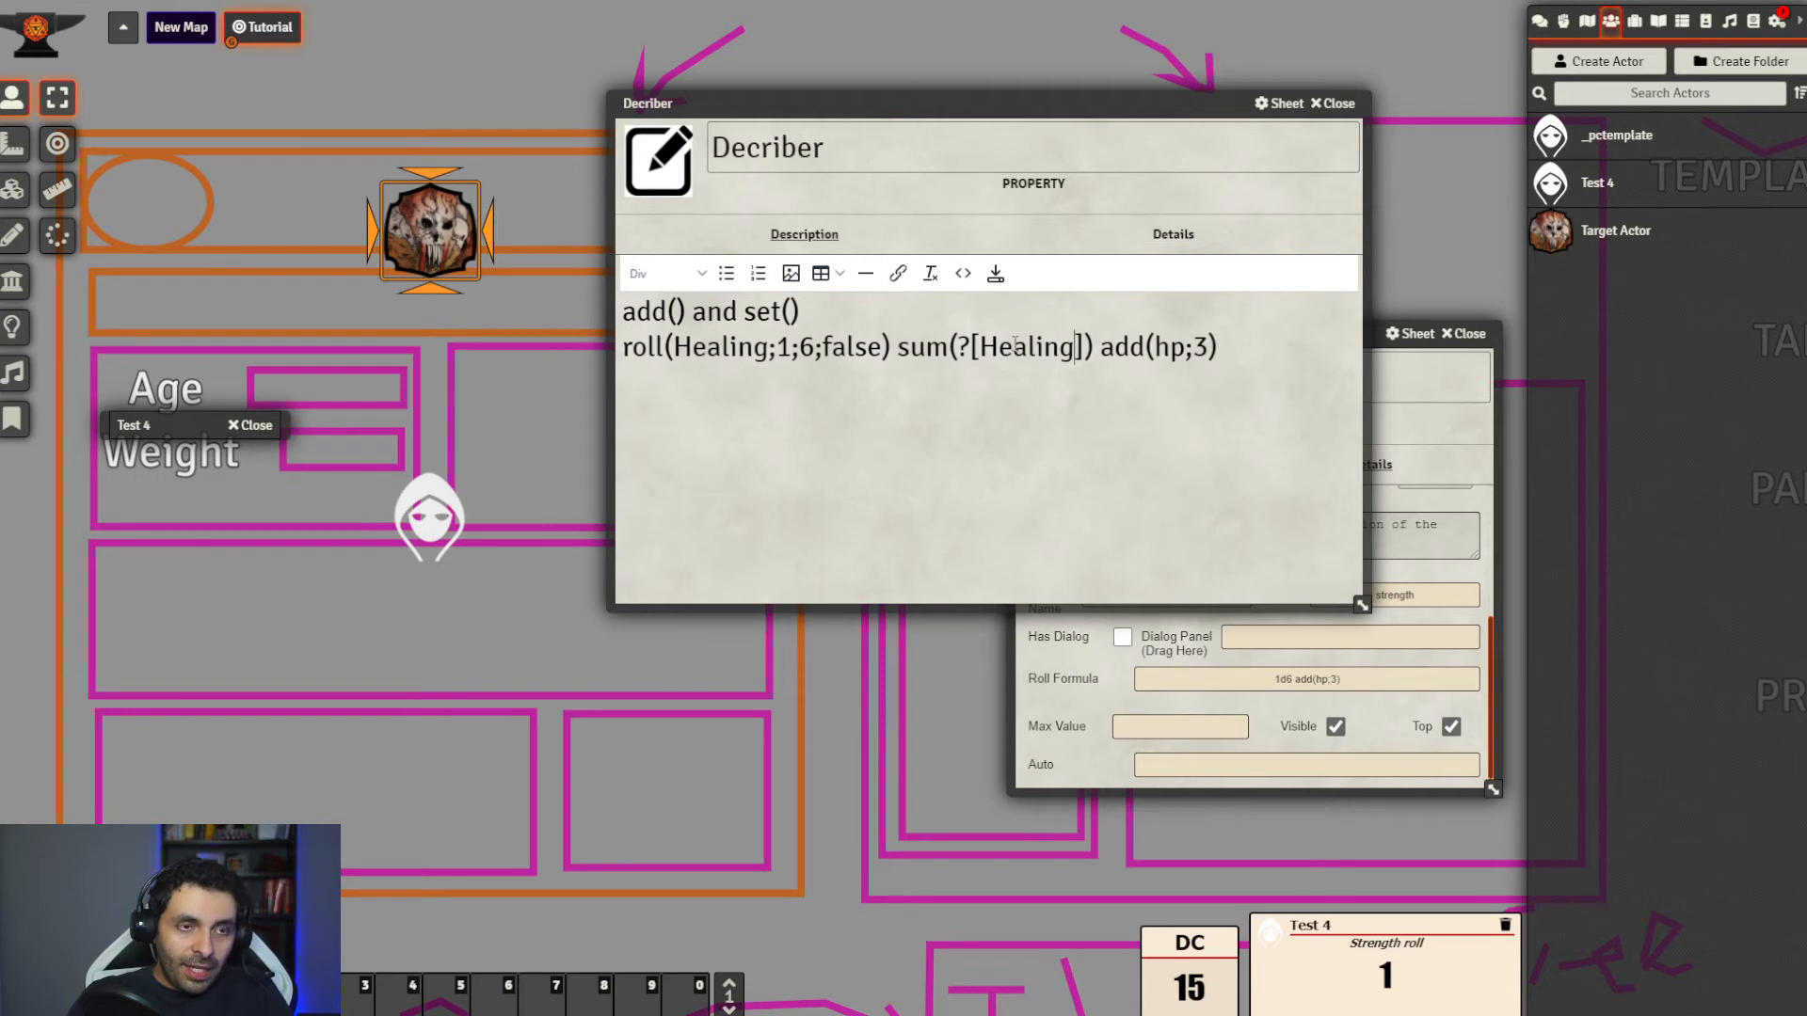
{"action": "left_click", "coordinate": [1261, 355]}
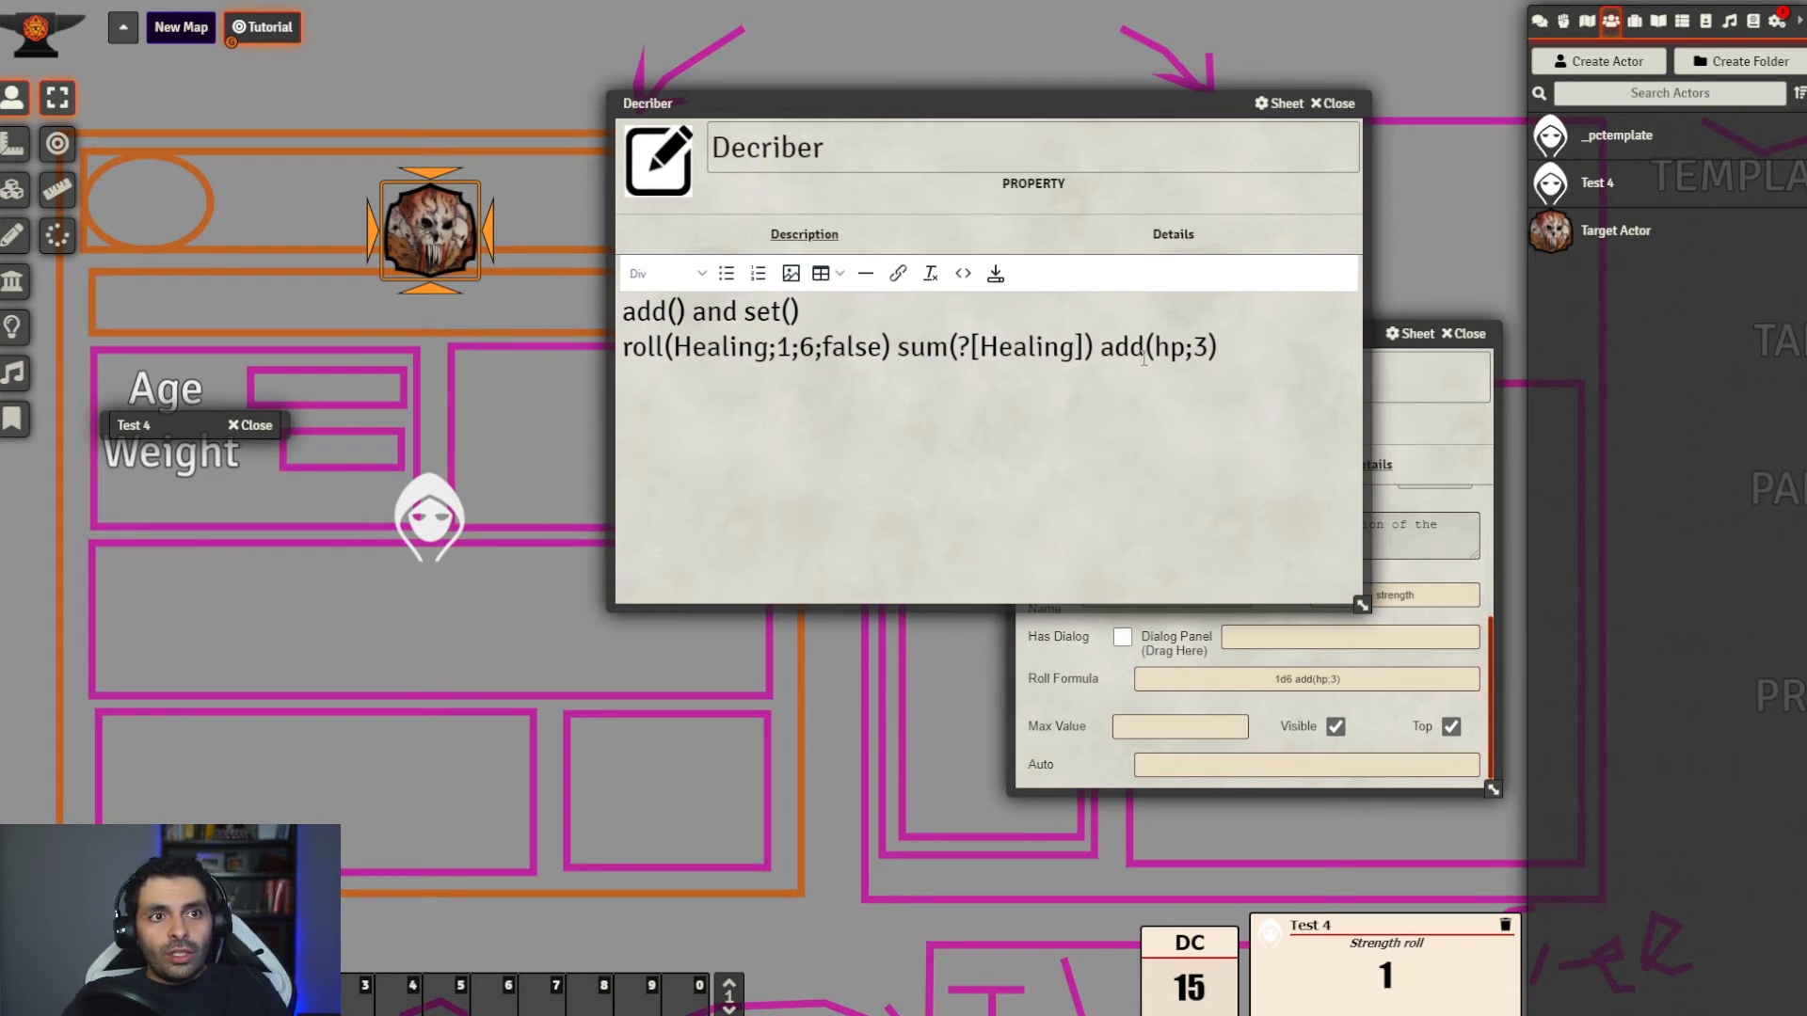
Replace the 3 inside the add expression with a copy of sum(?[Healing])
{"action": "left_click_drag", "start_coordinate": [1100, 346], "coordinate": [897, 349]}
{"action": "key", "text": "ctrl+c"}
{"action": "left_click_drag", "start_coordinate": [1217, 347], "coordinate": [1208, 348]}
{"action": "key", "text": "ctrl+v"}
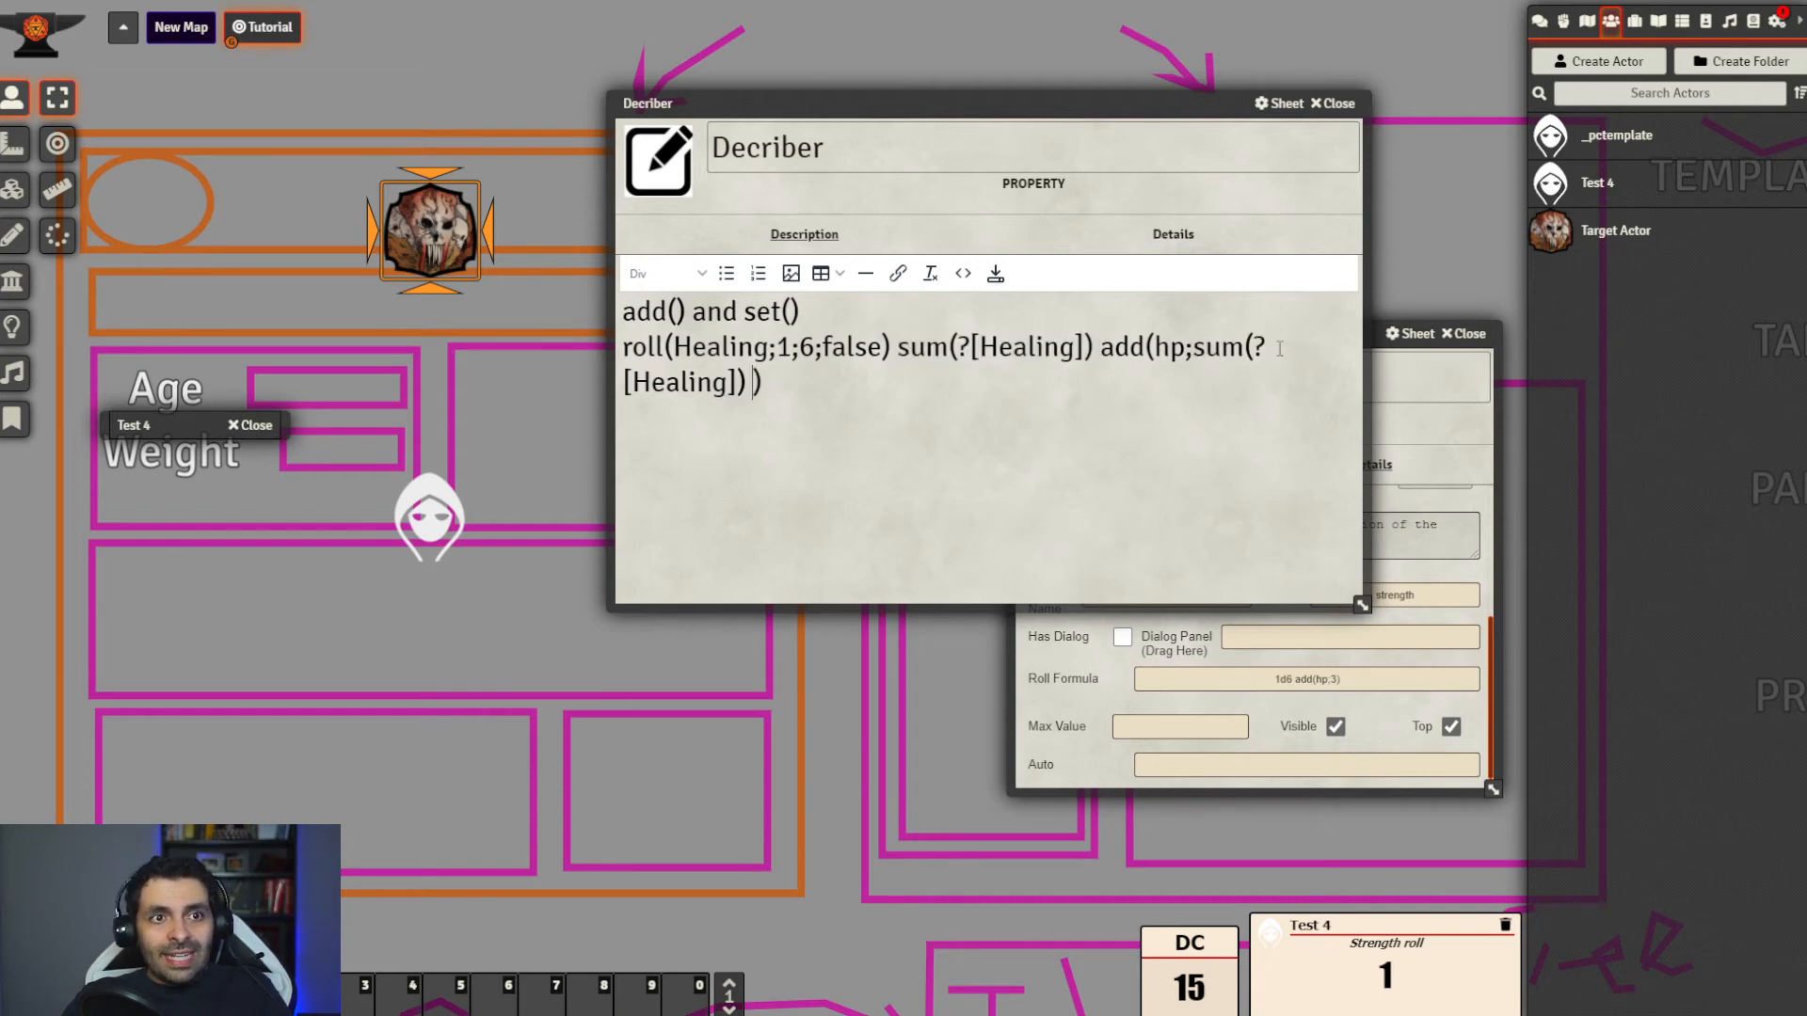
Widen the Decriber sheet and remove the stray space before the closing parenthesis of the add expression
{"action": "left_click_drag", "start_coordinate": [1362, 604], "coordinate": [1544, 607]}
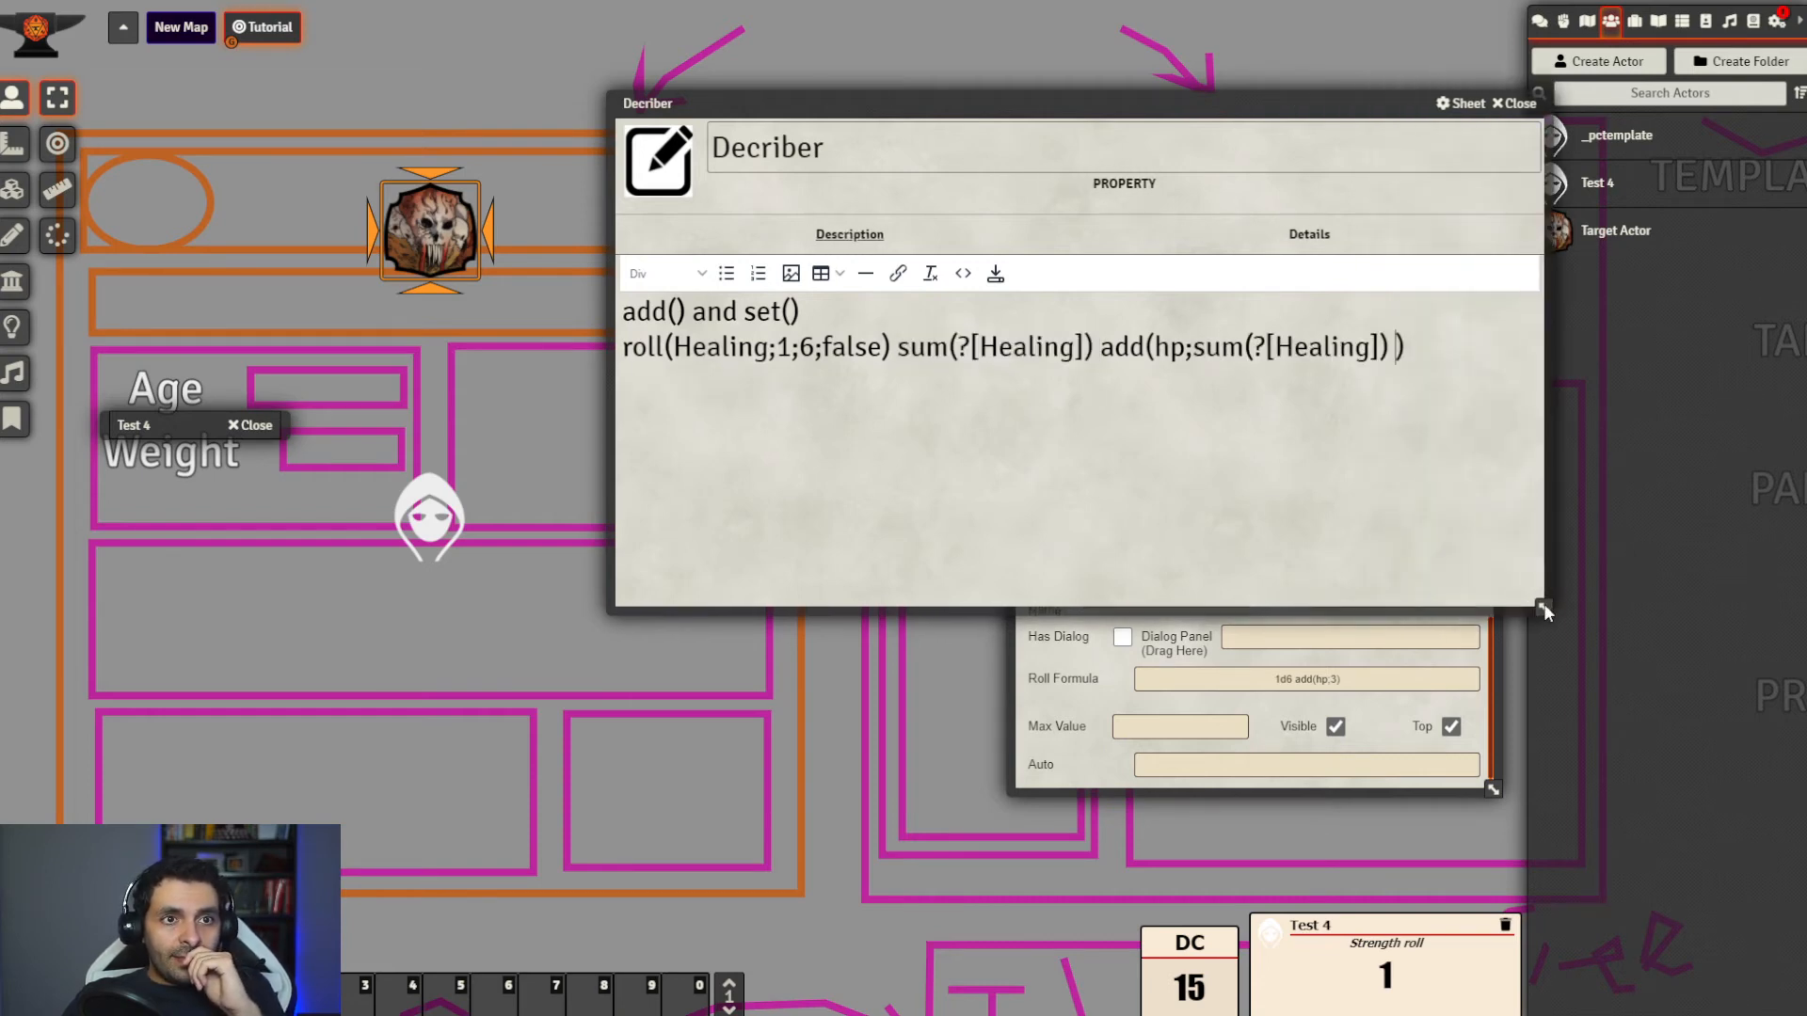
{"action": "left_click_drag", "start_coordinate": [1188, 350], "coordinate": [1171, 350]}
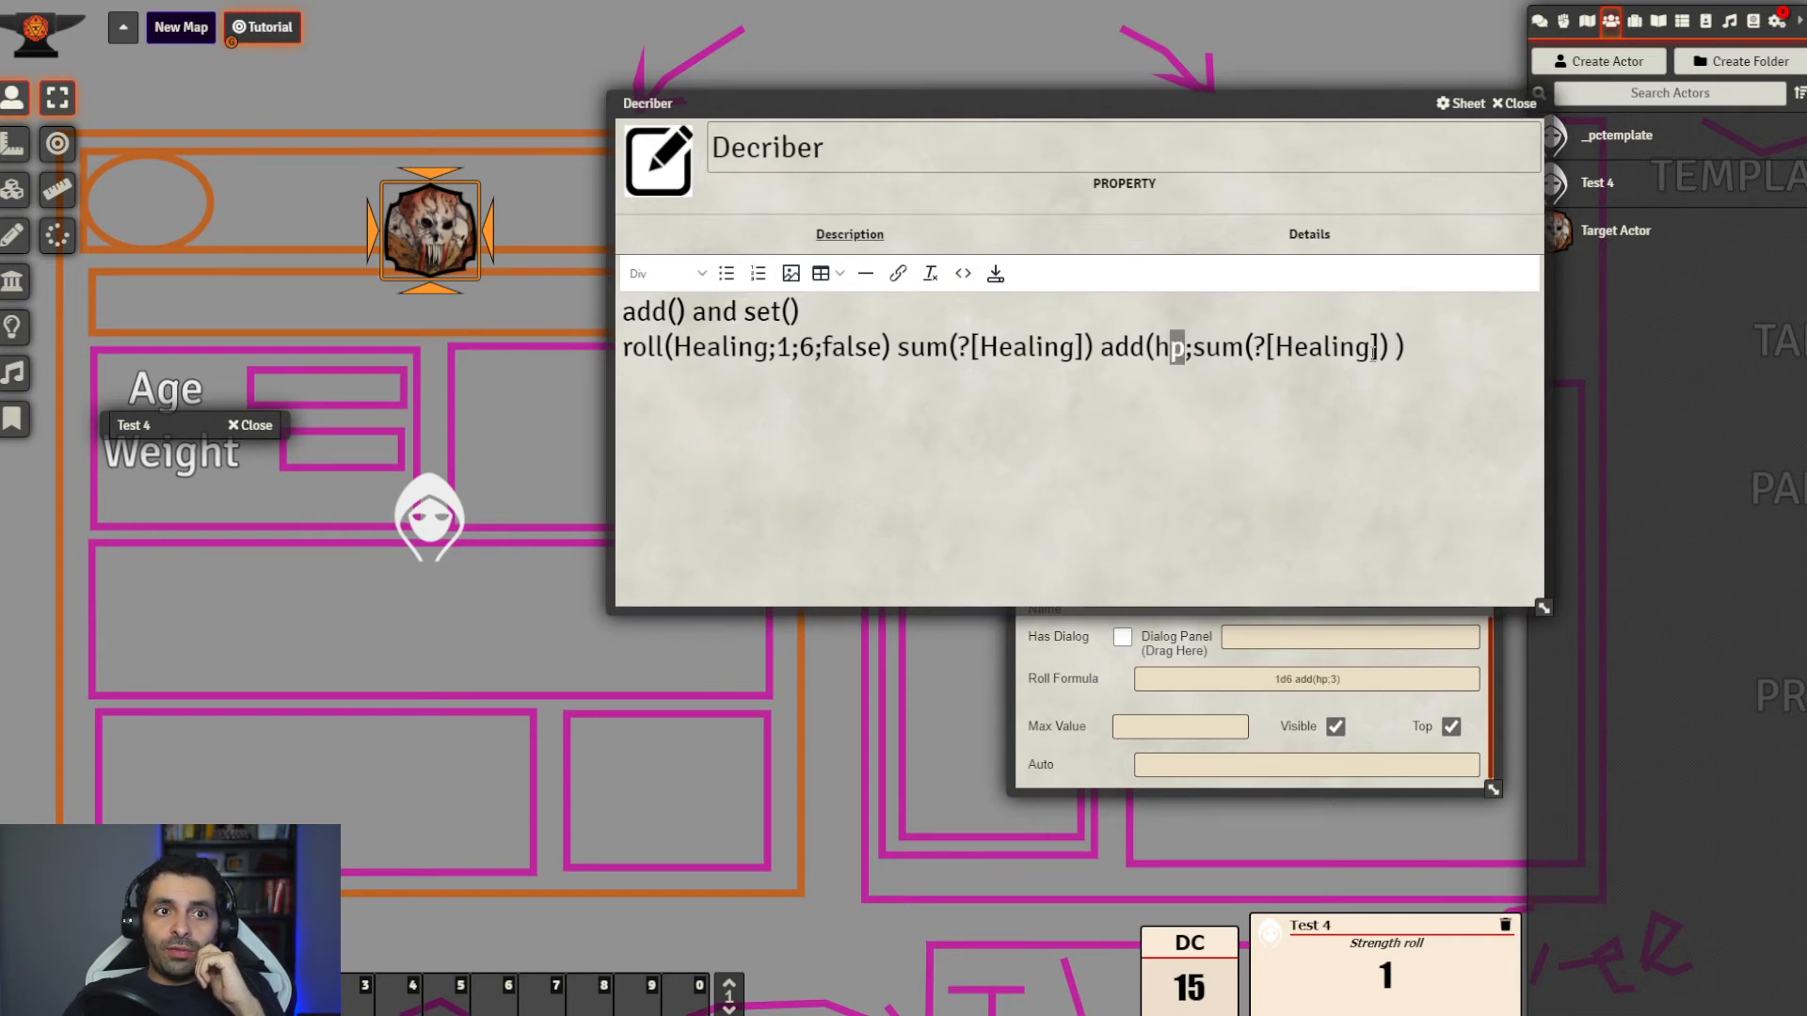
{"action": "left_click", "coordinate": [1403, 346]}
{"action": "key", "text": "Left"}
{"action": "key", "text": "BackSpace"}
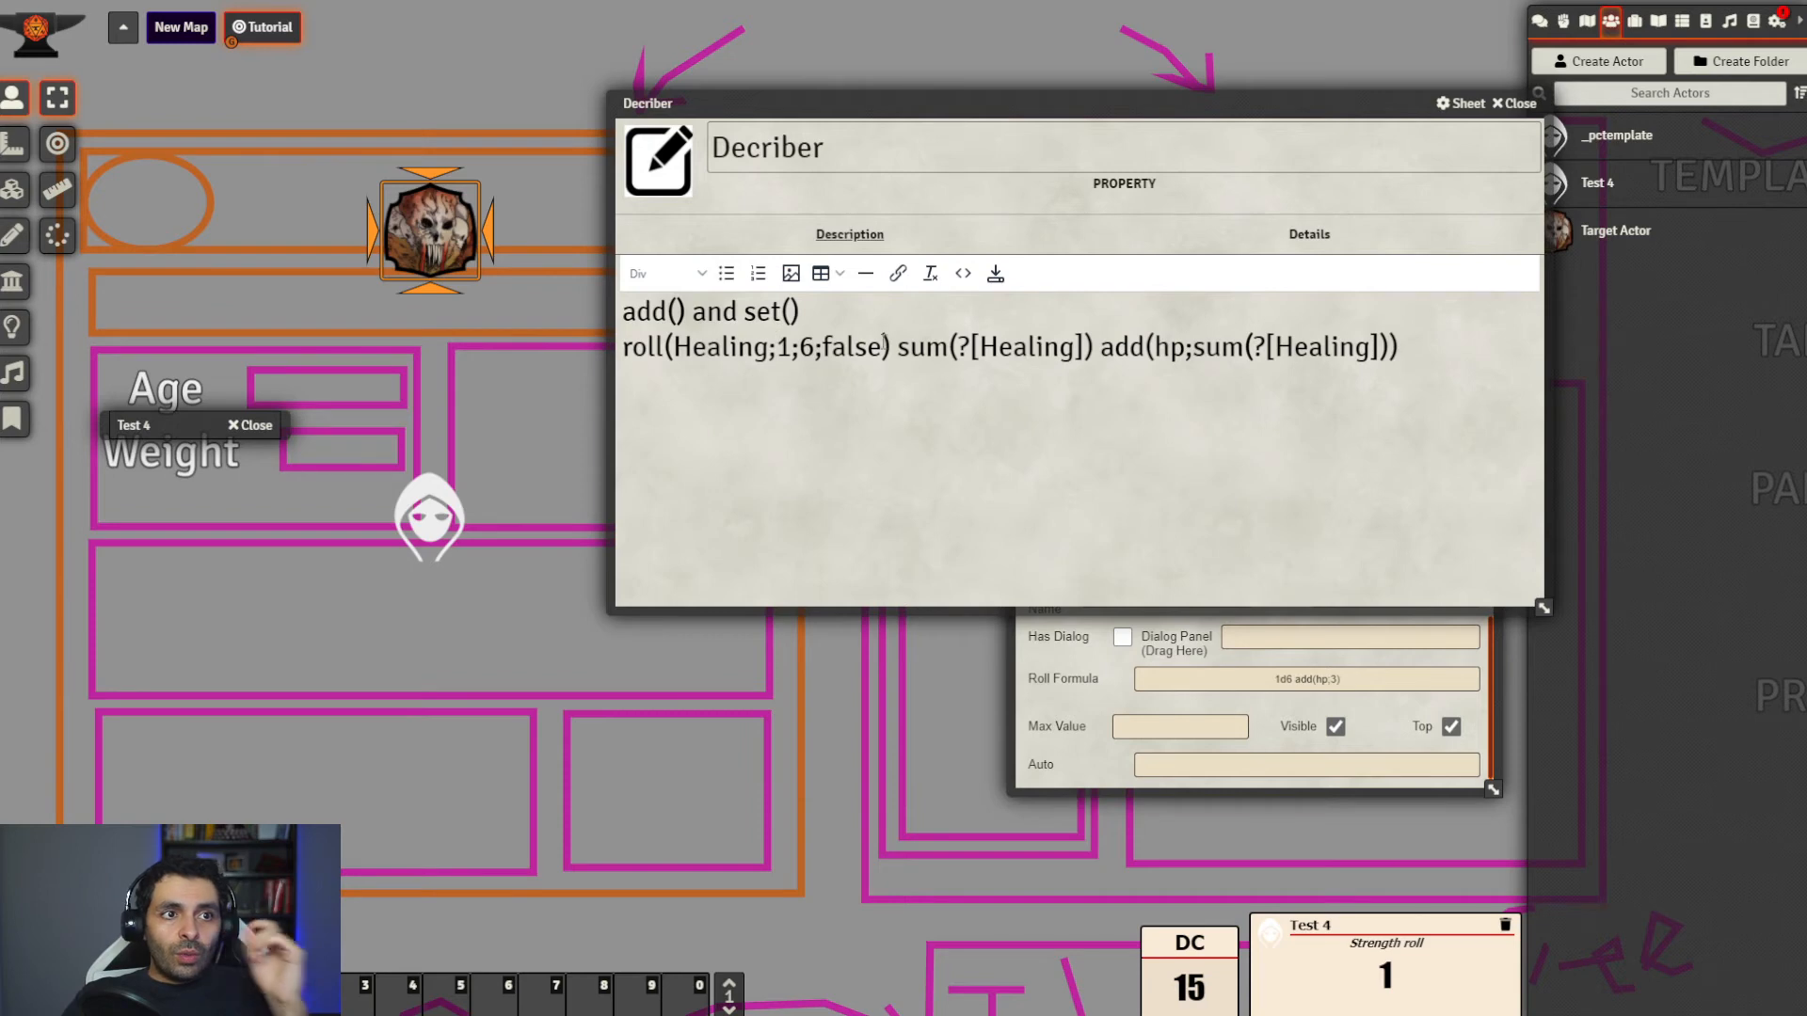
Highlight the roll expression, the standalone sum and the sum inside add in the Decriber description, one after another
{"action": "left_click_drag", "start_coordinate": [888, 346], "coordinate": [623, 337]}
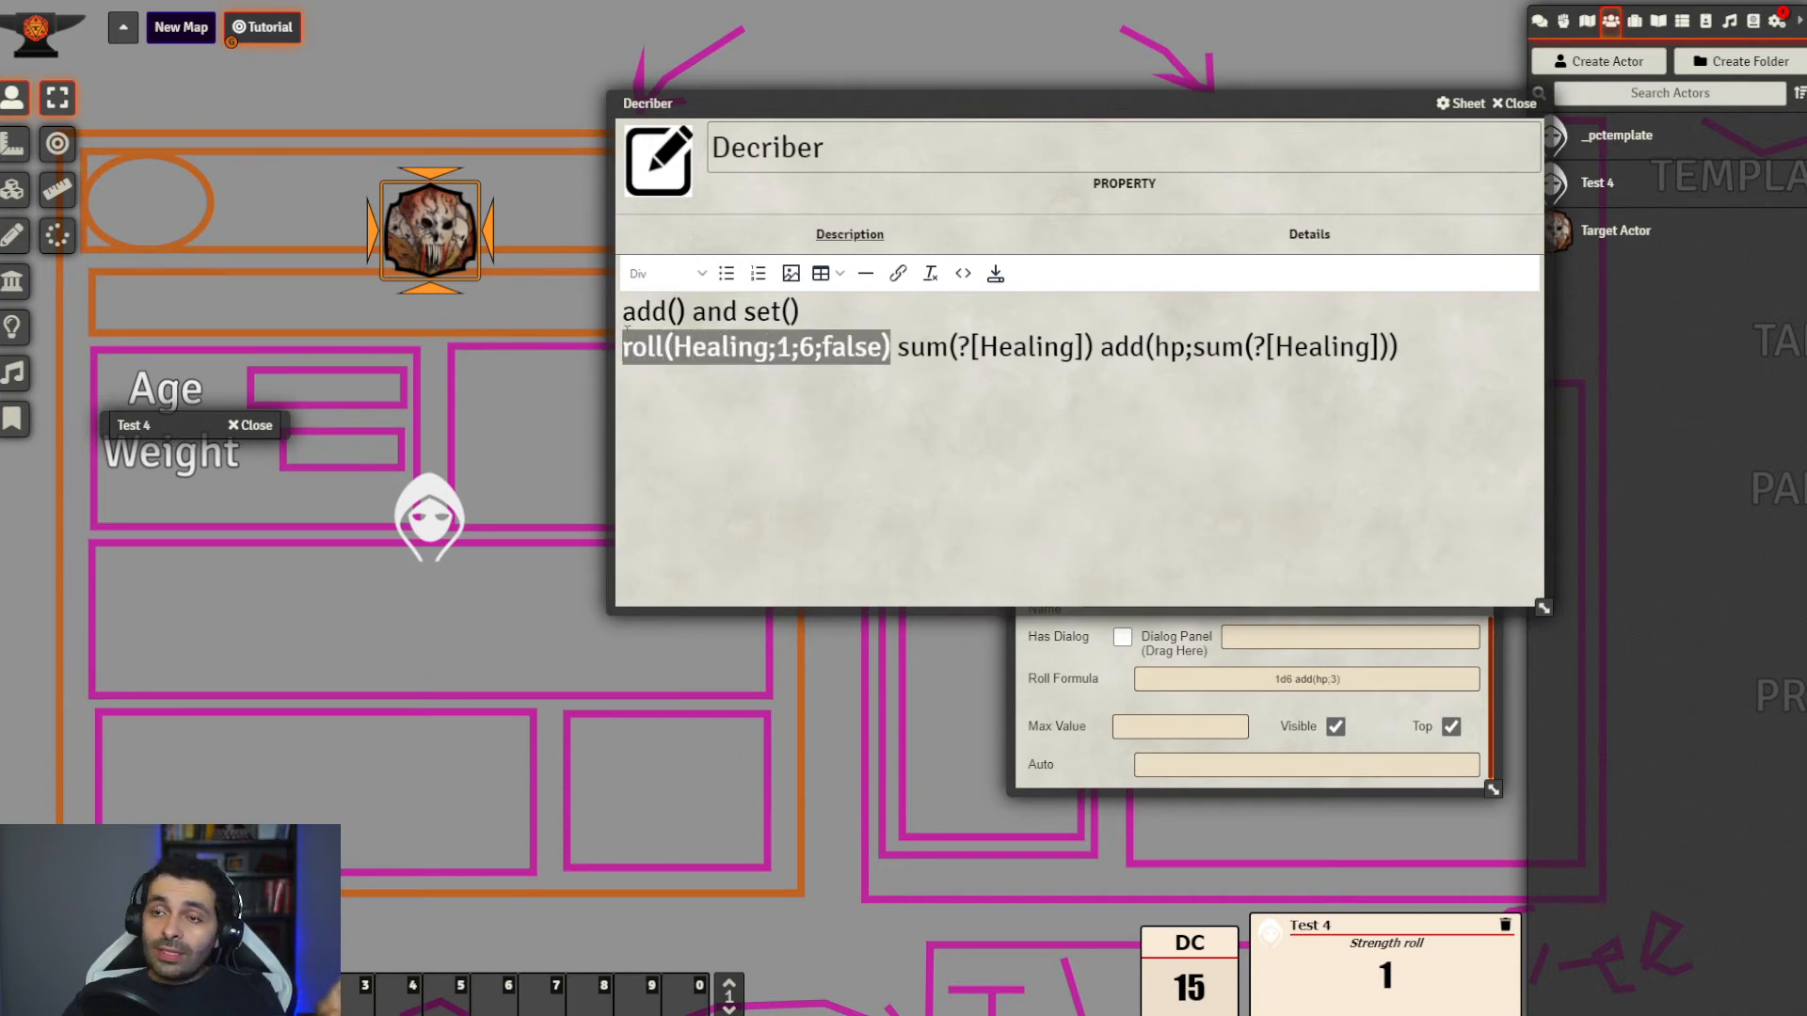
{"action": "left_click", "coordinate": [627, 328]}
{"action": "left_click_drag", "start_coordinate": [1095, 346], "coordinate": [895, 346]}
{"action": "left_click", "coordinate": [1012, 346]}
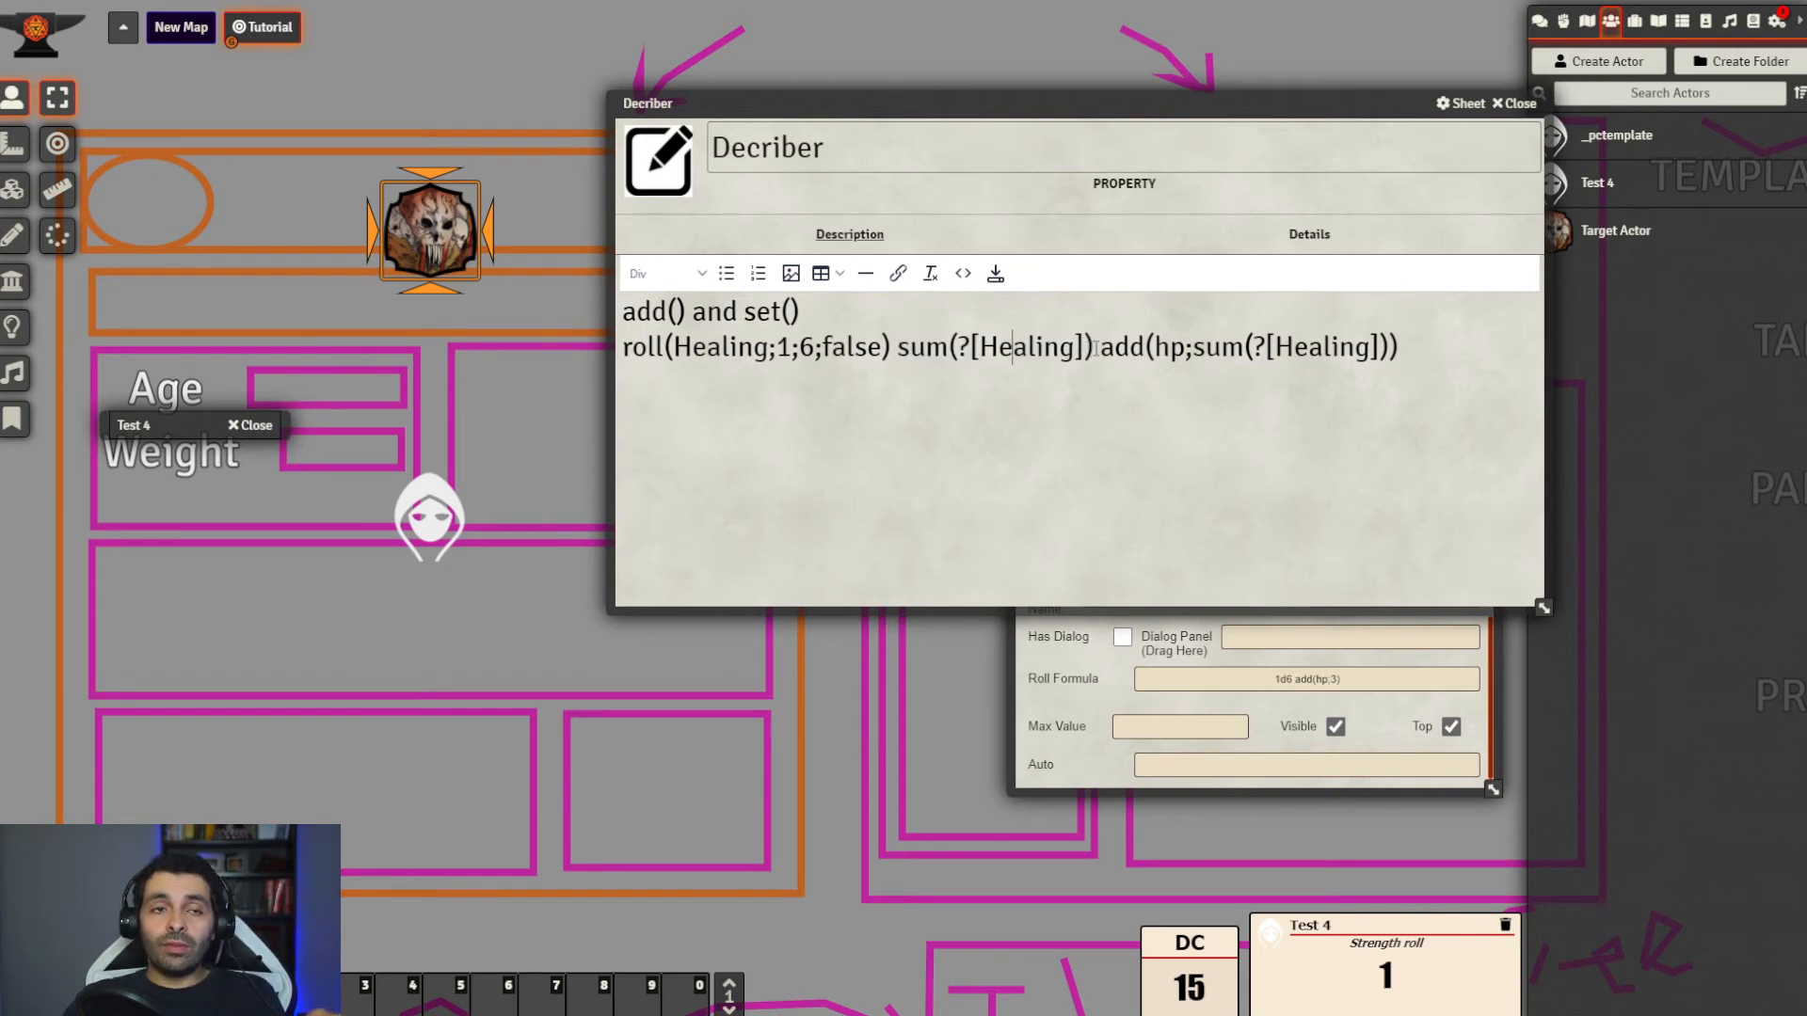
{"action": "left_click_drag", "start_coordinate": [1390, 347], "coordinate": [1193, 347]}
Replace the Strength property's Roll Formula with a copy of the roll, sum and add formula from the Decriber description
{"action": "left_click_drag", "start_coordinate": [1208, 102], "coordinate": [1131, 185]}
{"action": "left_click", "coordinate": [1328, 412]}
{"action": "left_click_drag", "start_coordinate": [1328, 411], "coordinate": [518, 449]}
{"action": "key", "text": "ctrl+c"}
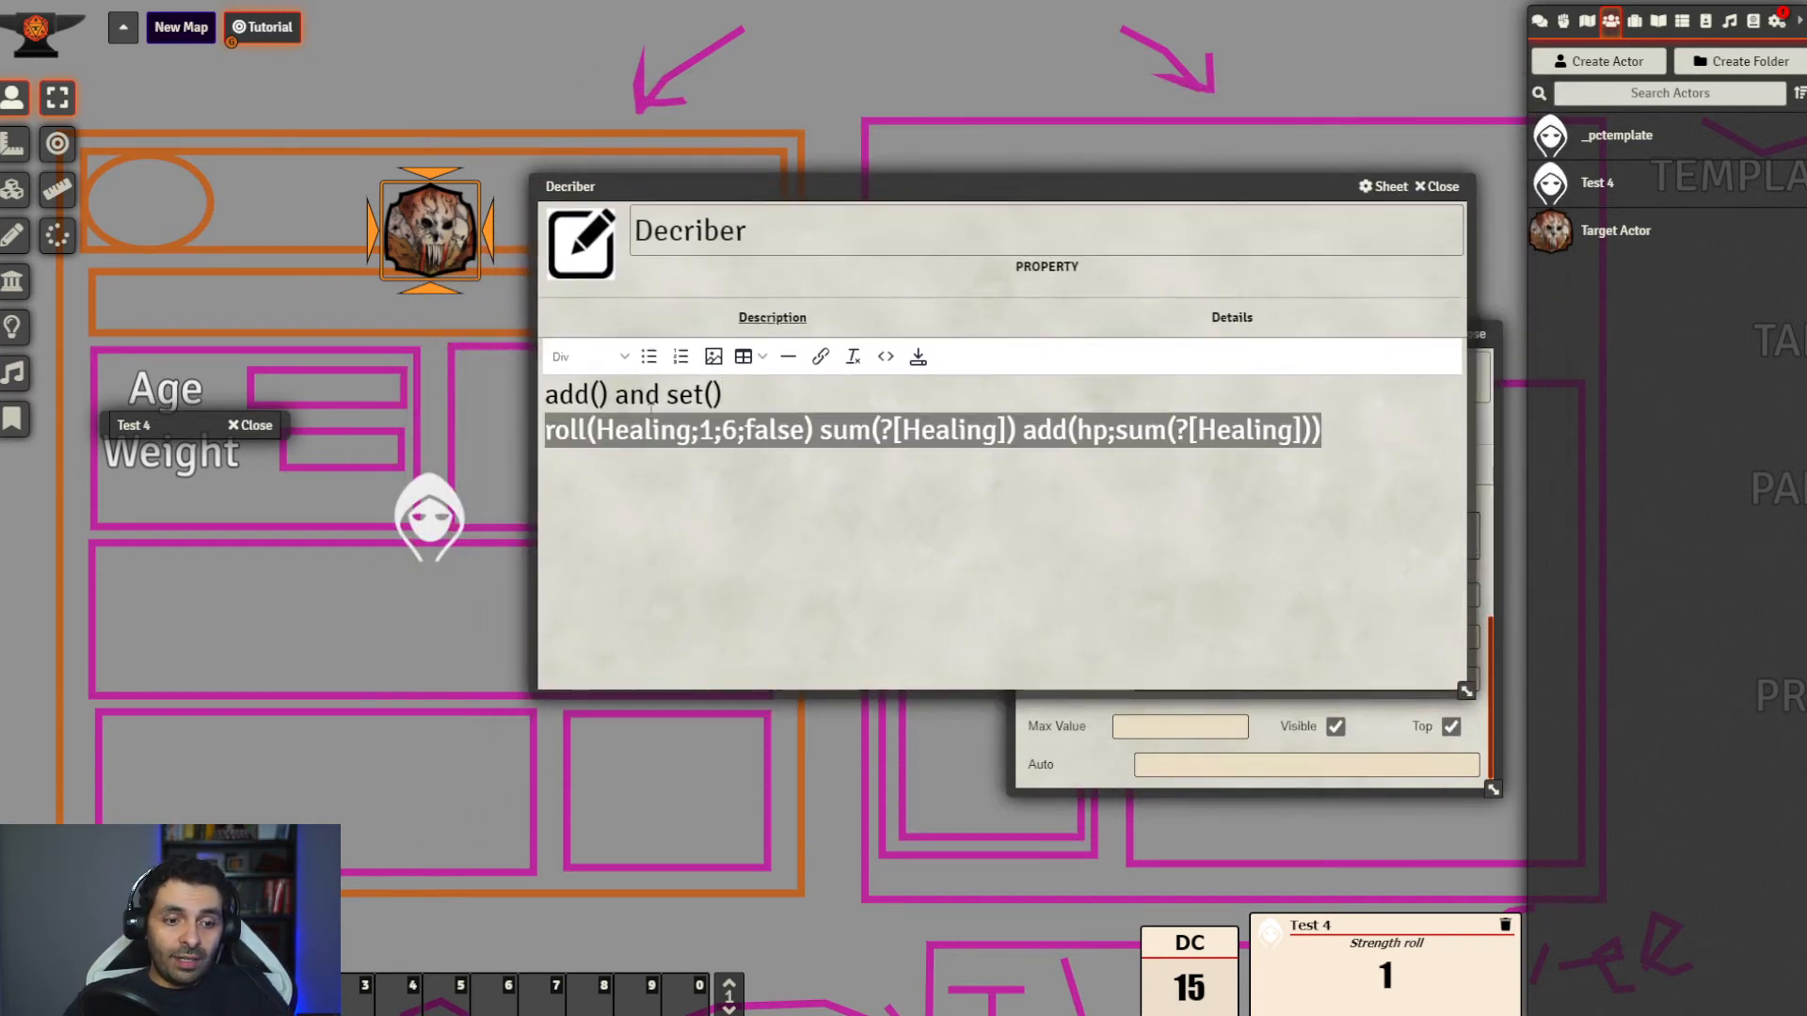
{"action": "double_click", "coordinate": [1242, 183]}
{"action": "left_click", "coordinate": [1378, 676]}
{"action": "key", "text": "ctrl+a"}
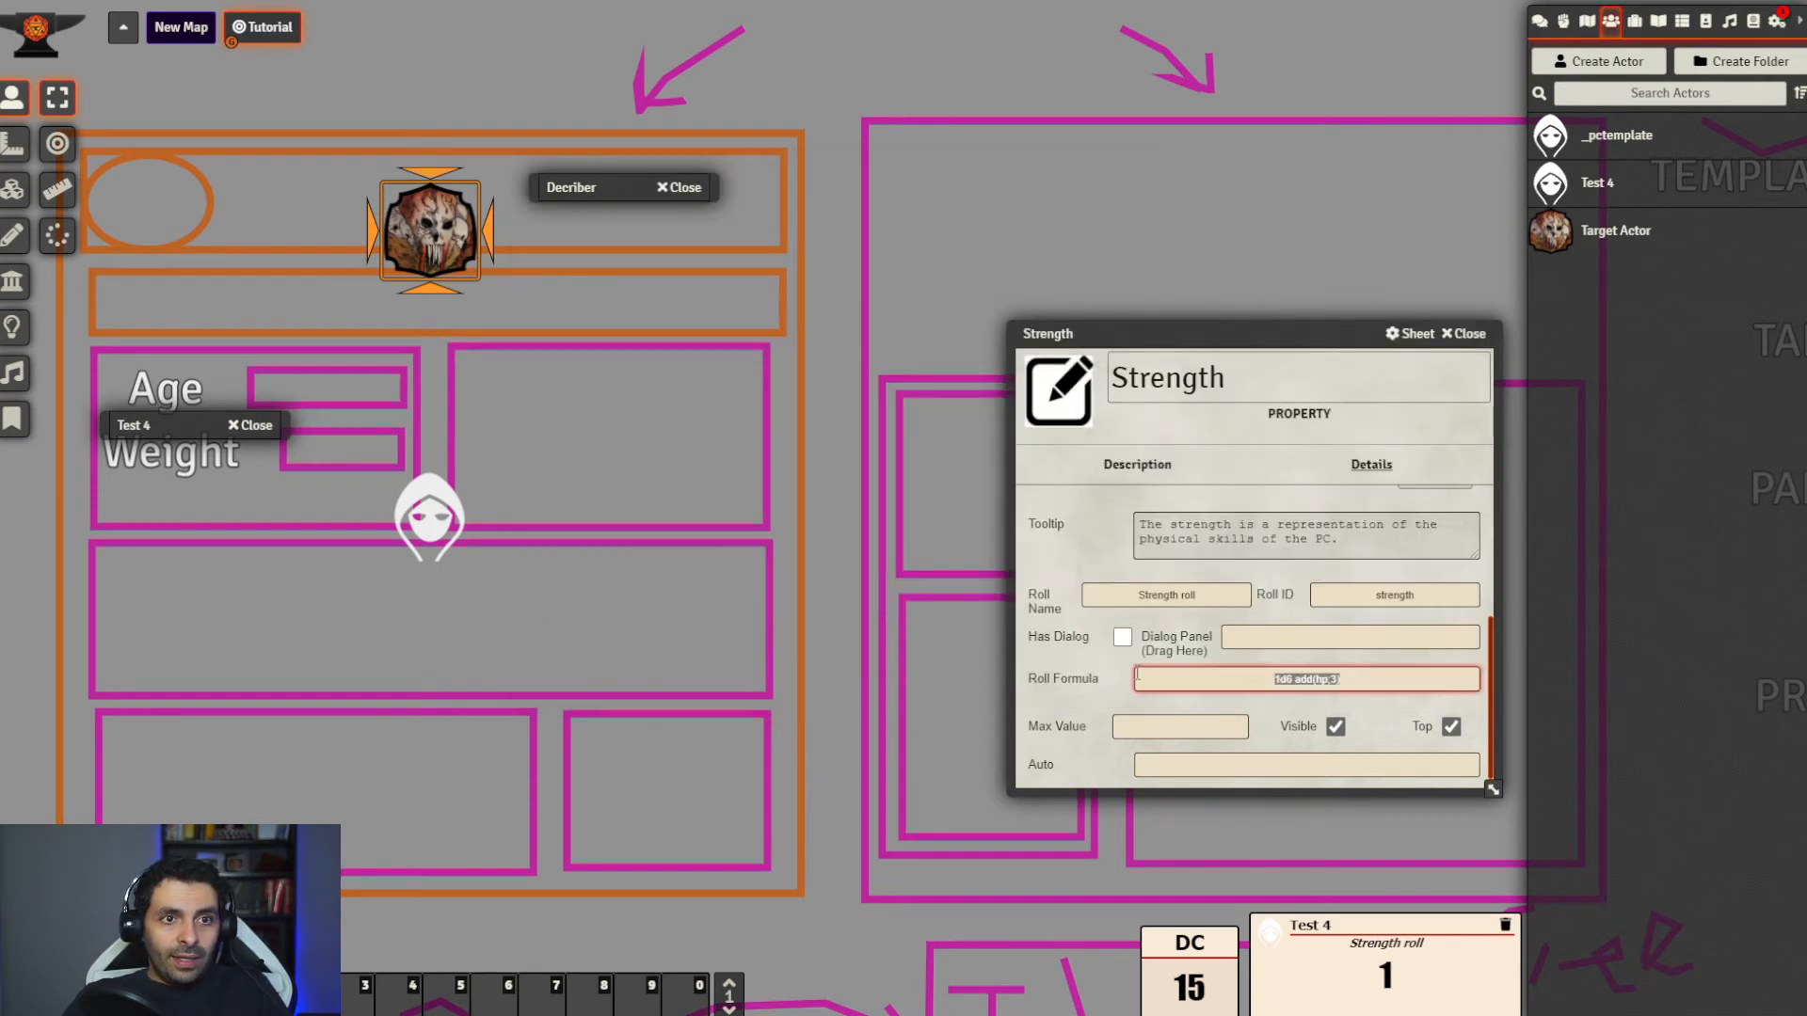
{"action": "key", "text": "ctrl+v"}
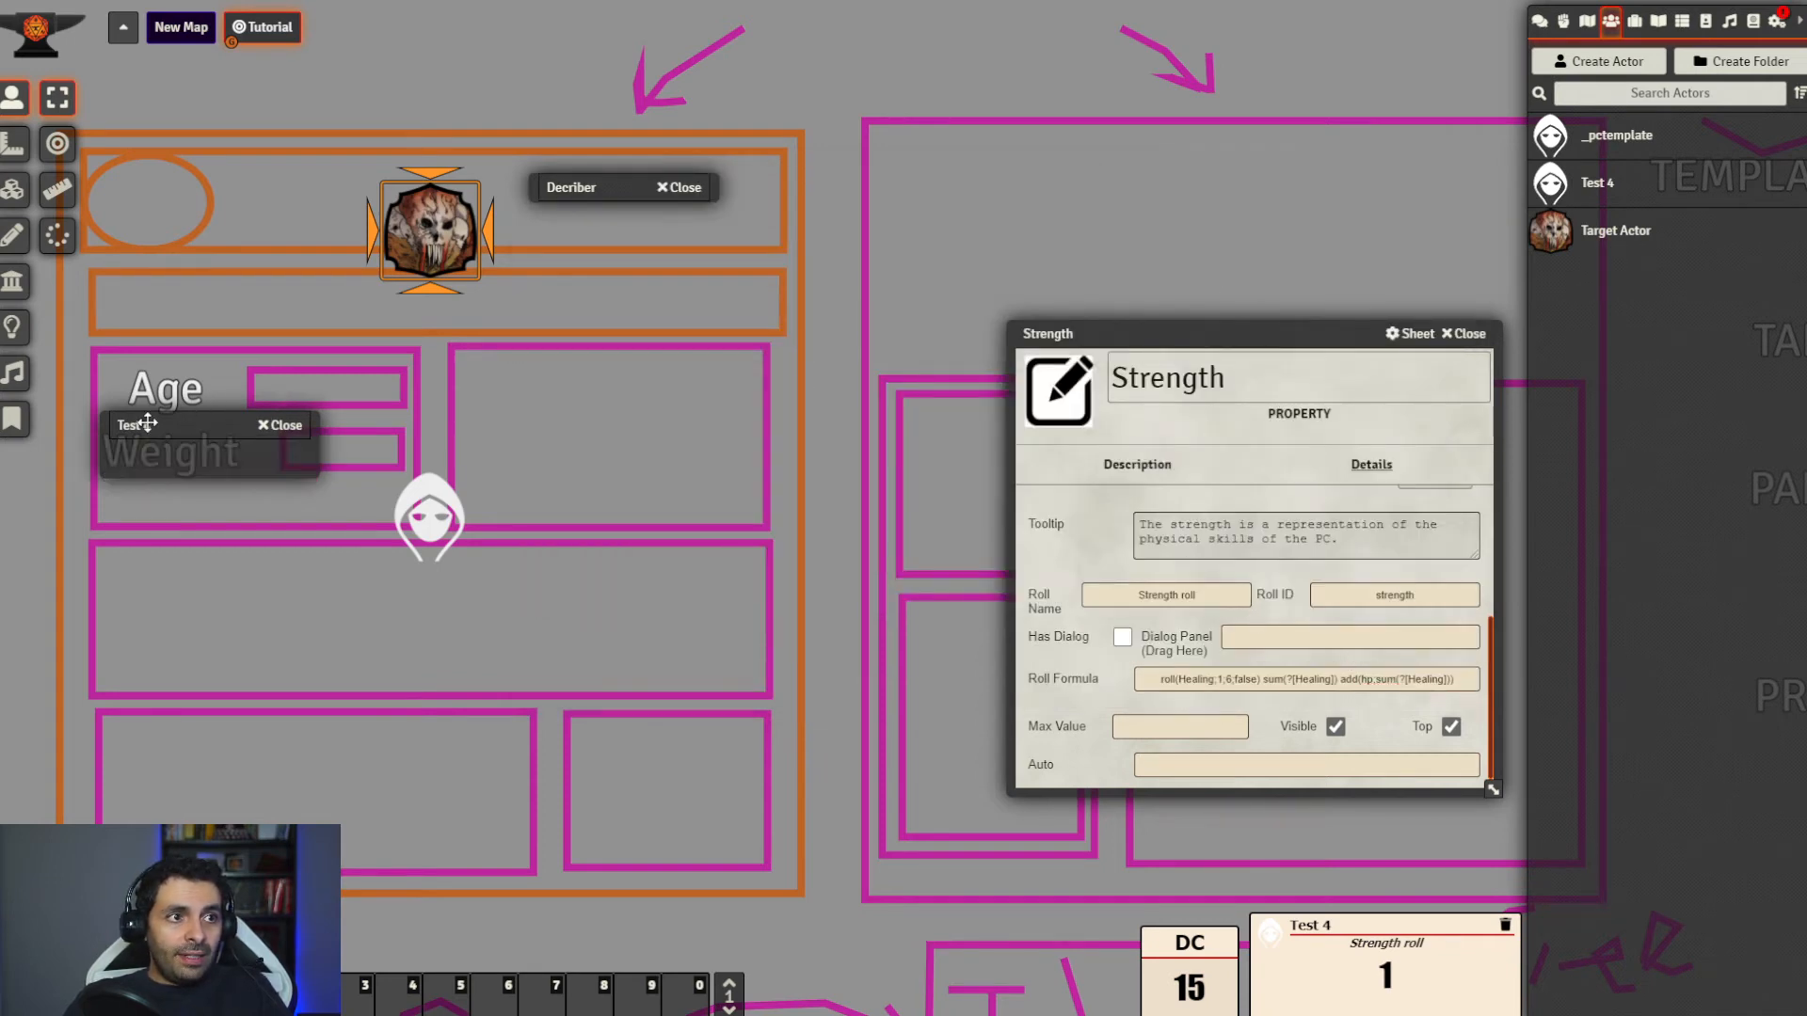
Restore the Test 4 sheet, roll Strength with the healing formula and check the Target Actor token's HP
{"action": "double_click", "coordinate": [141, 420]}
{"action": "left_click_drag", "start_coordinate": [262, 418], "coordinate": [931, 204]}
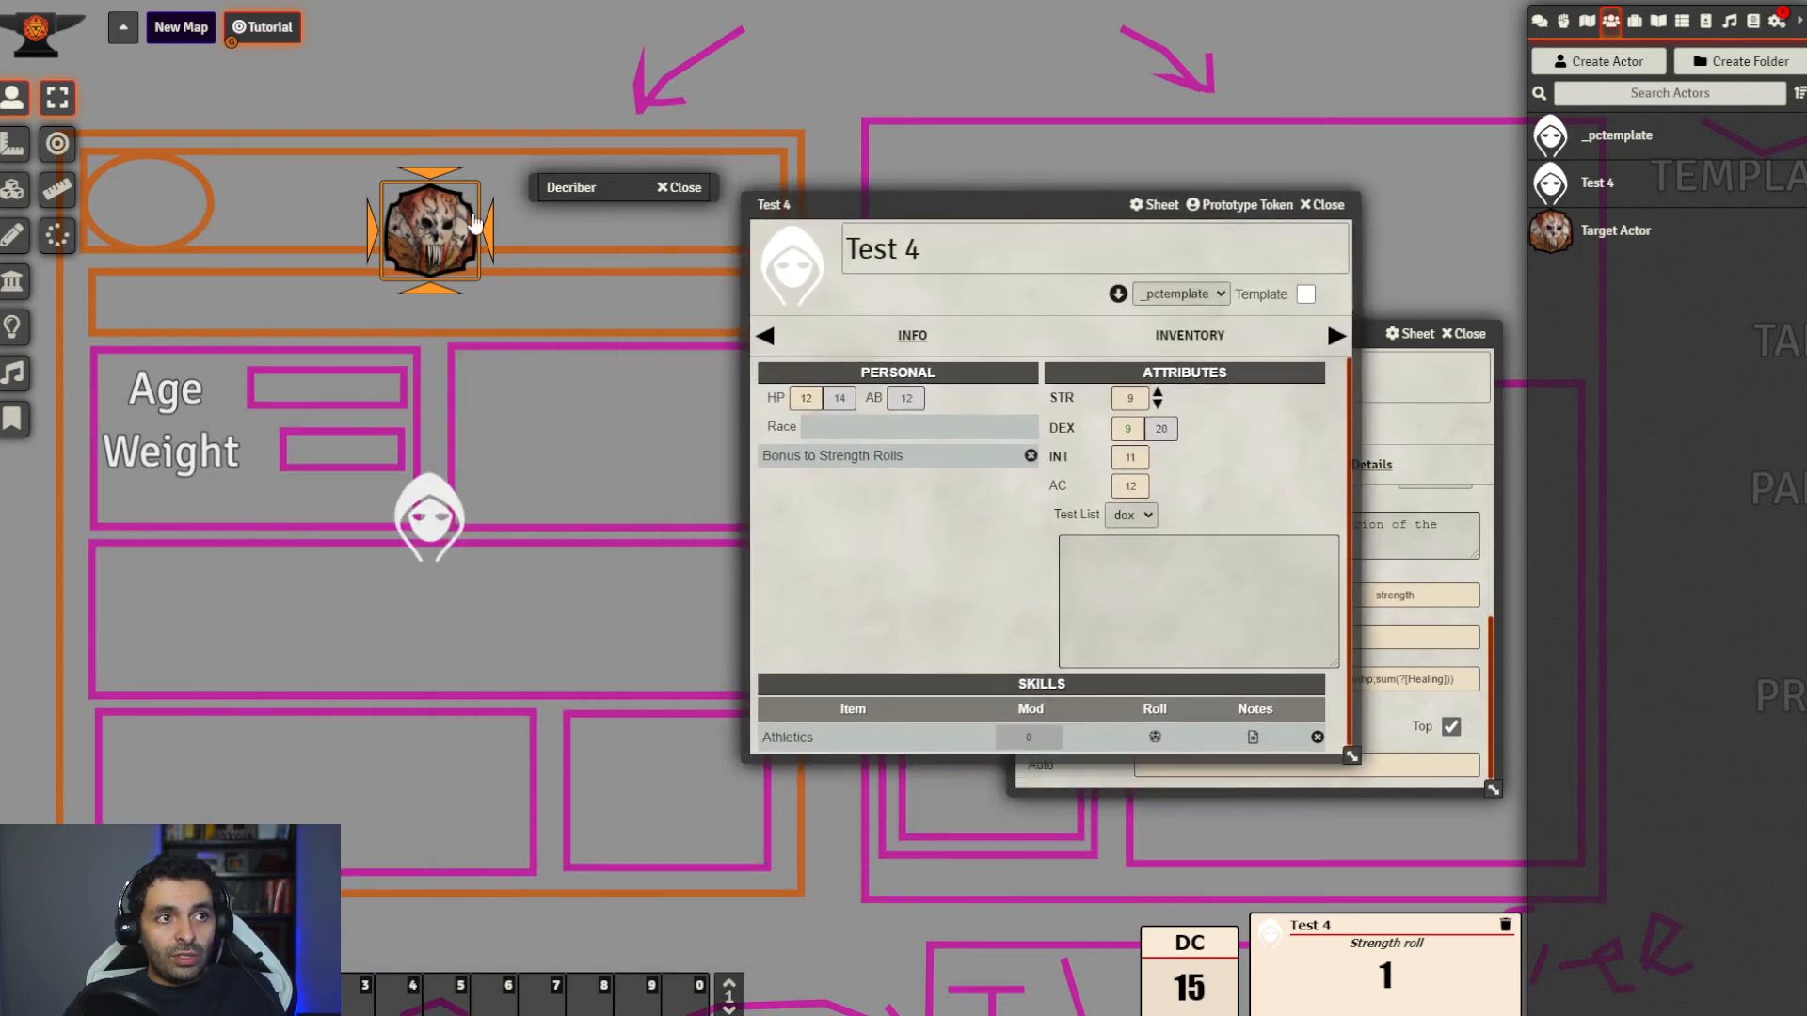
{"action": "left_click", "coordinate": [1063, 403]}
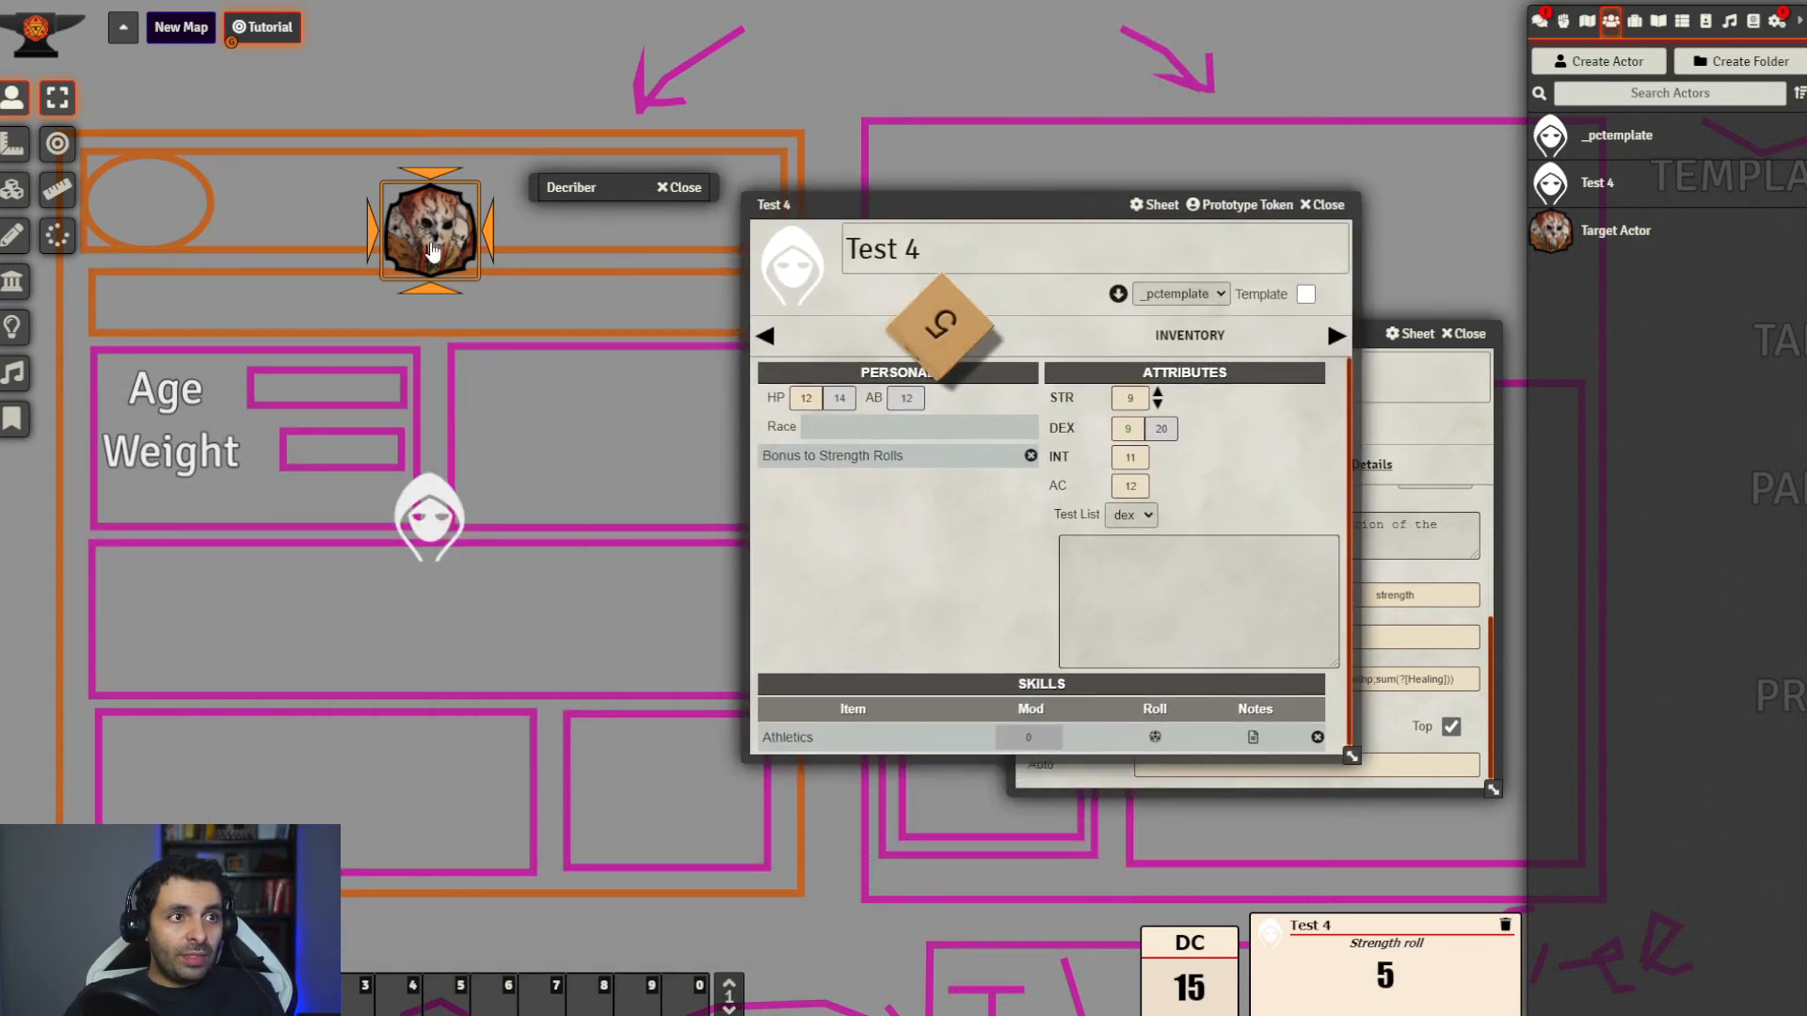
{"action": "double_click", "coordinate": [436, 255]}
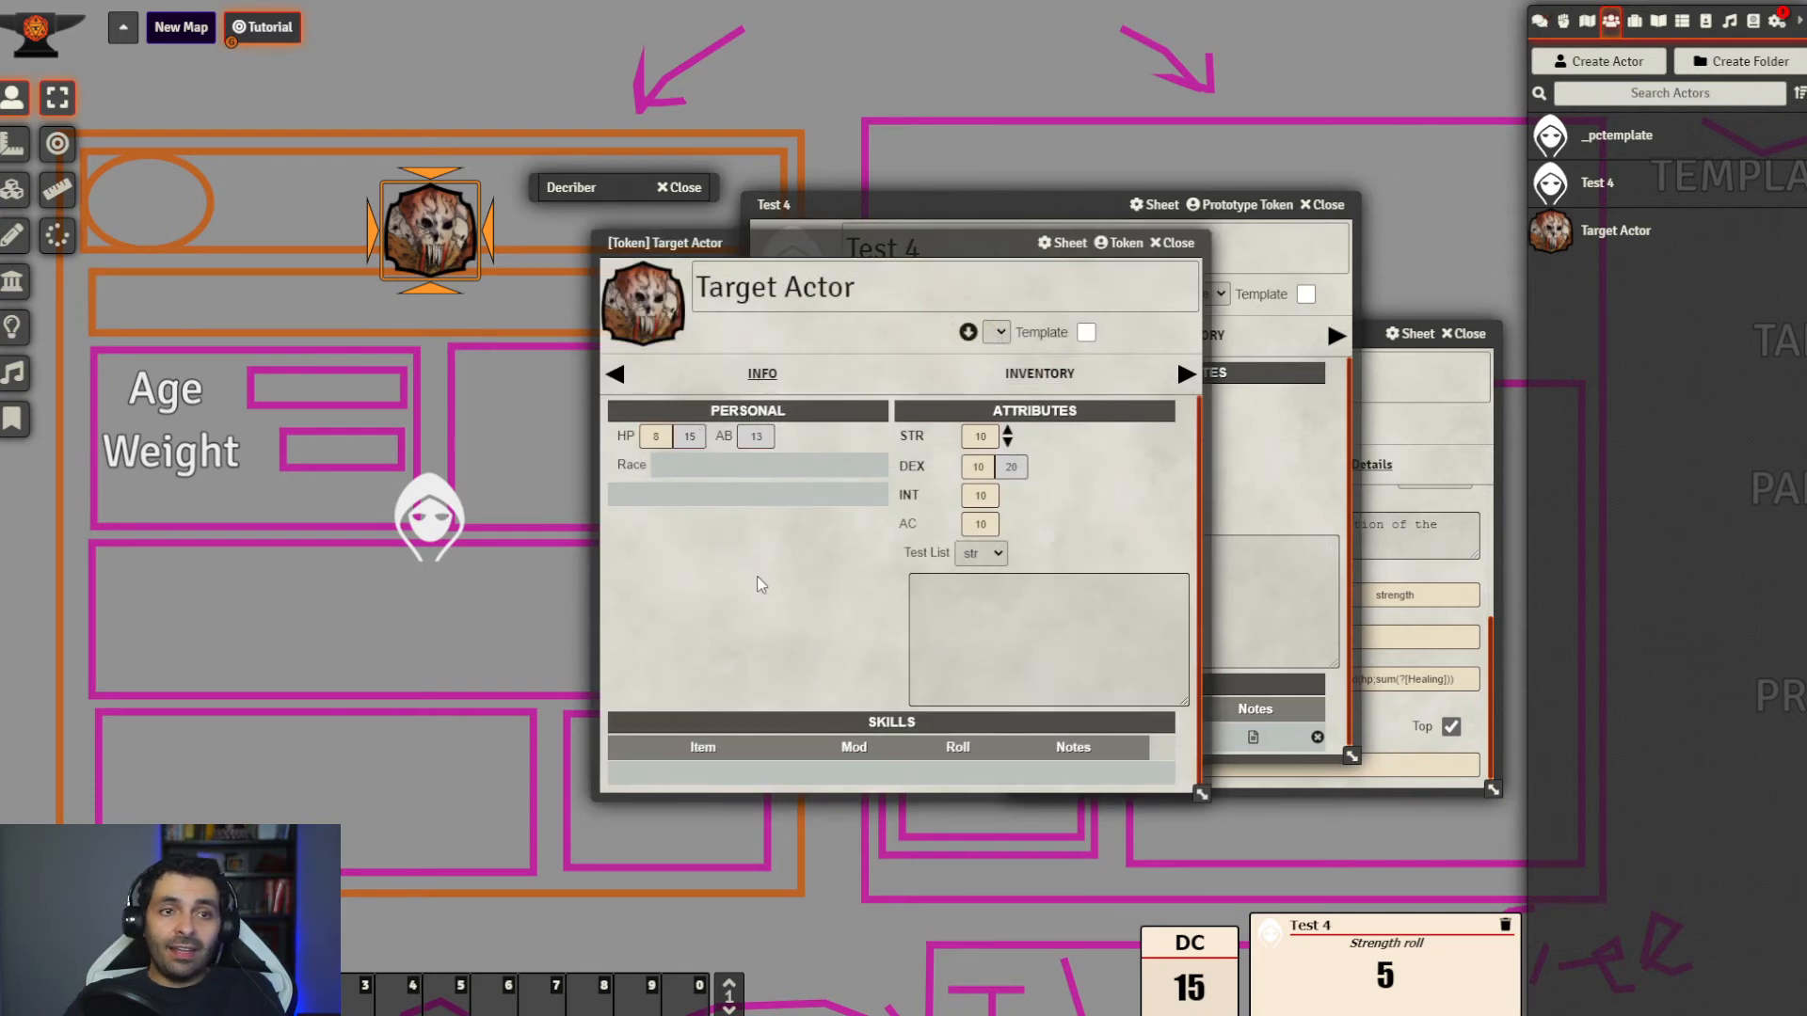
{"action": "left_click", "coordinate": [1177, 243]}
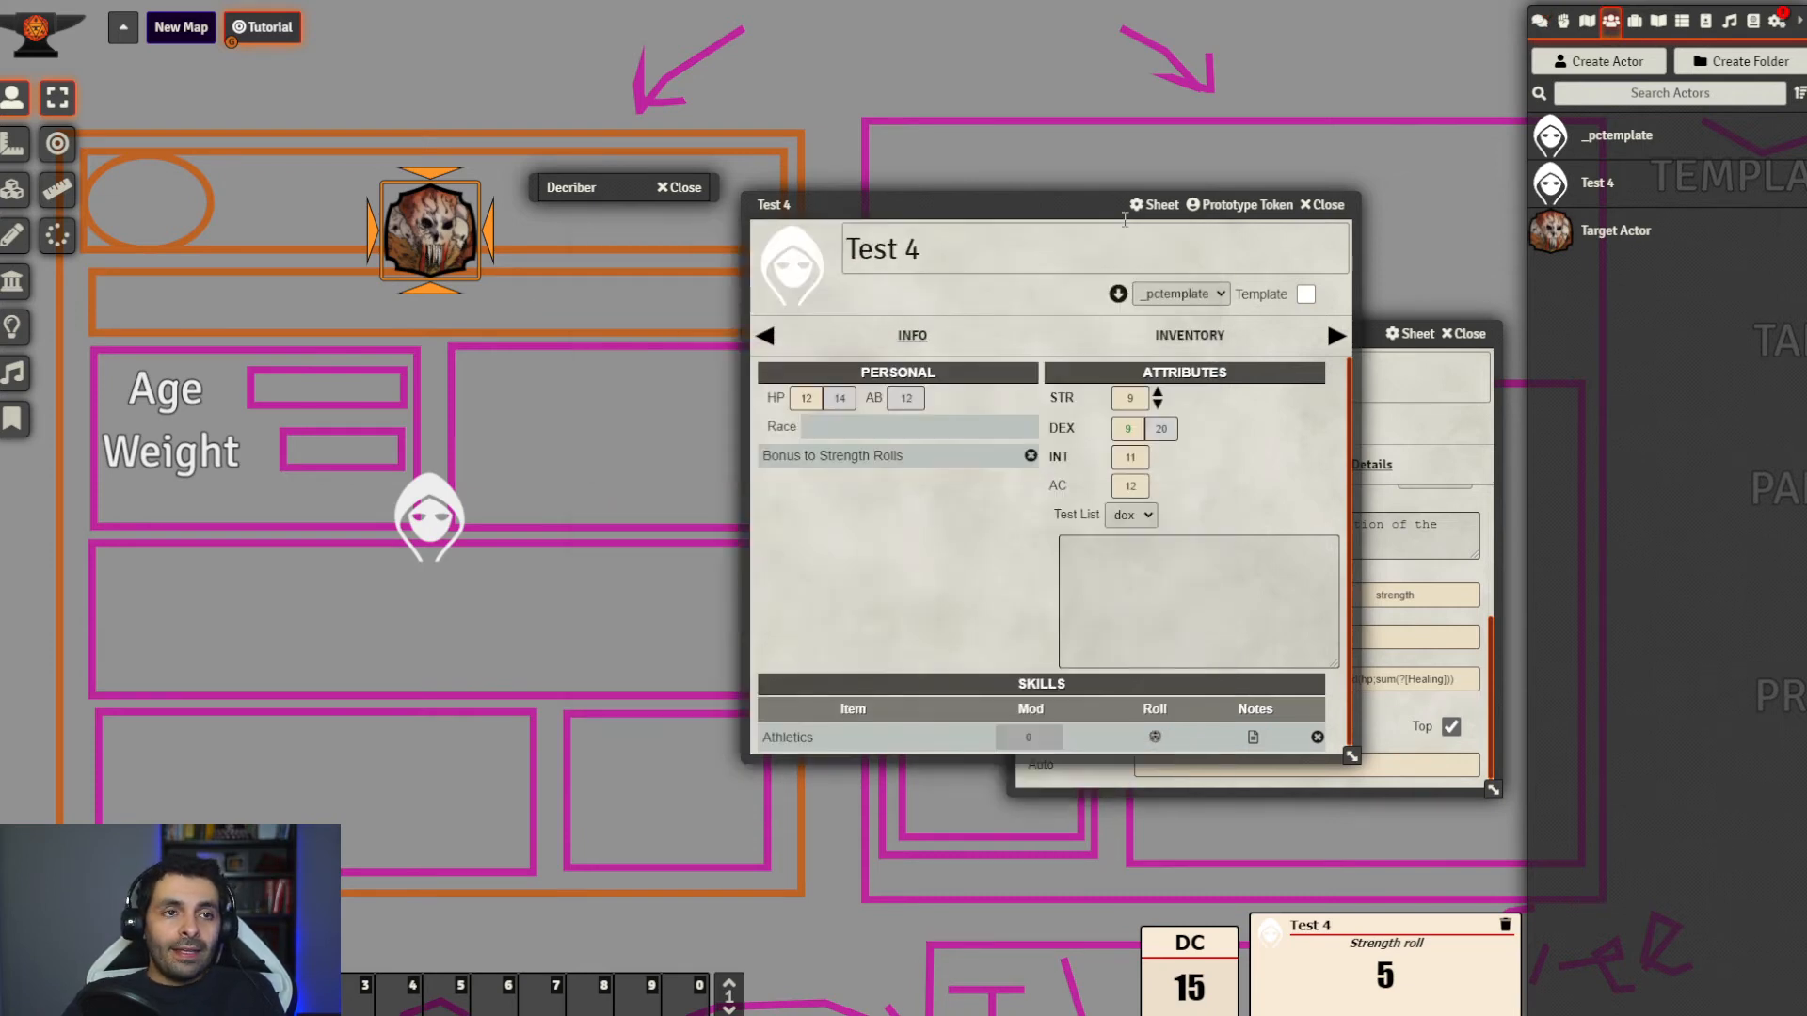
Move the Test 4 sheet aside, restore the Decriber sheet and change add to set in its description formula
{"action": "left_click_drag", "start_coordinate": [1062, 205], "coordinate": [440, 288]}
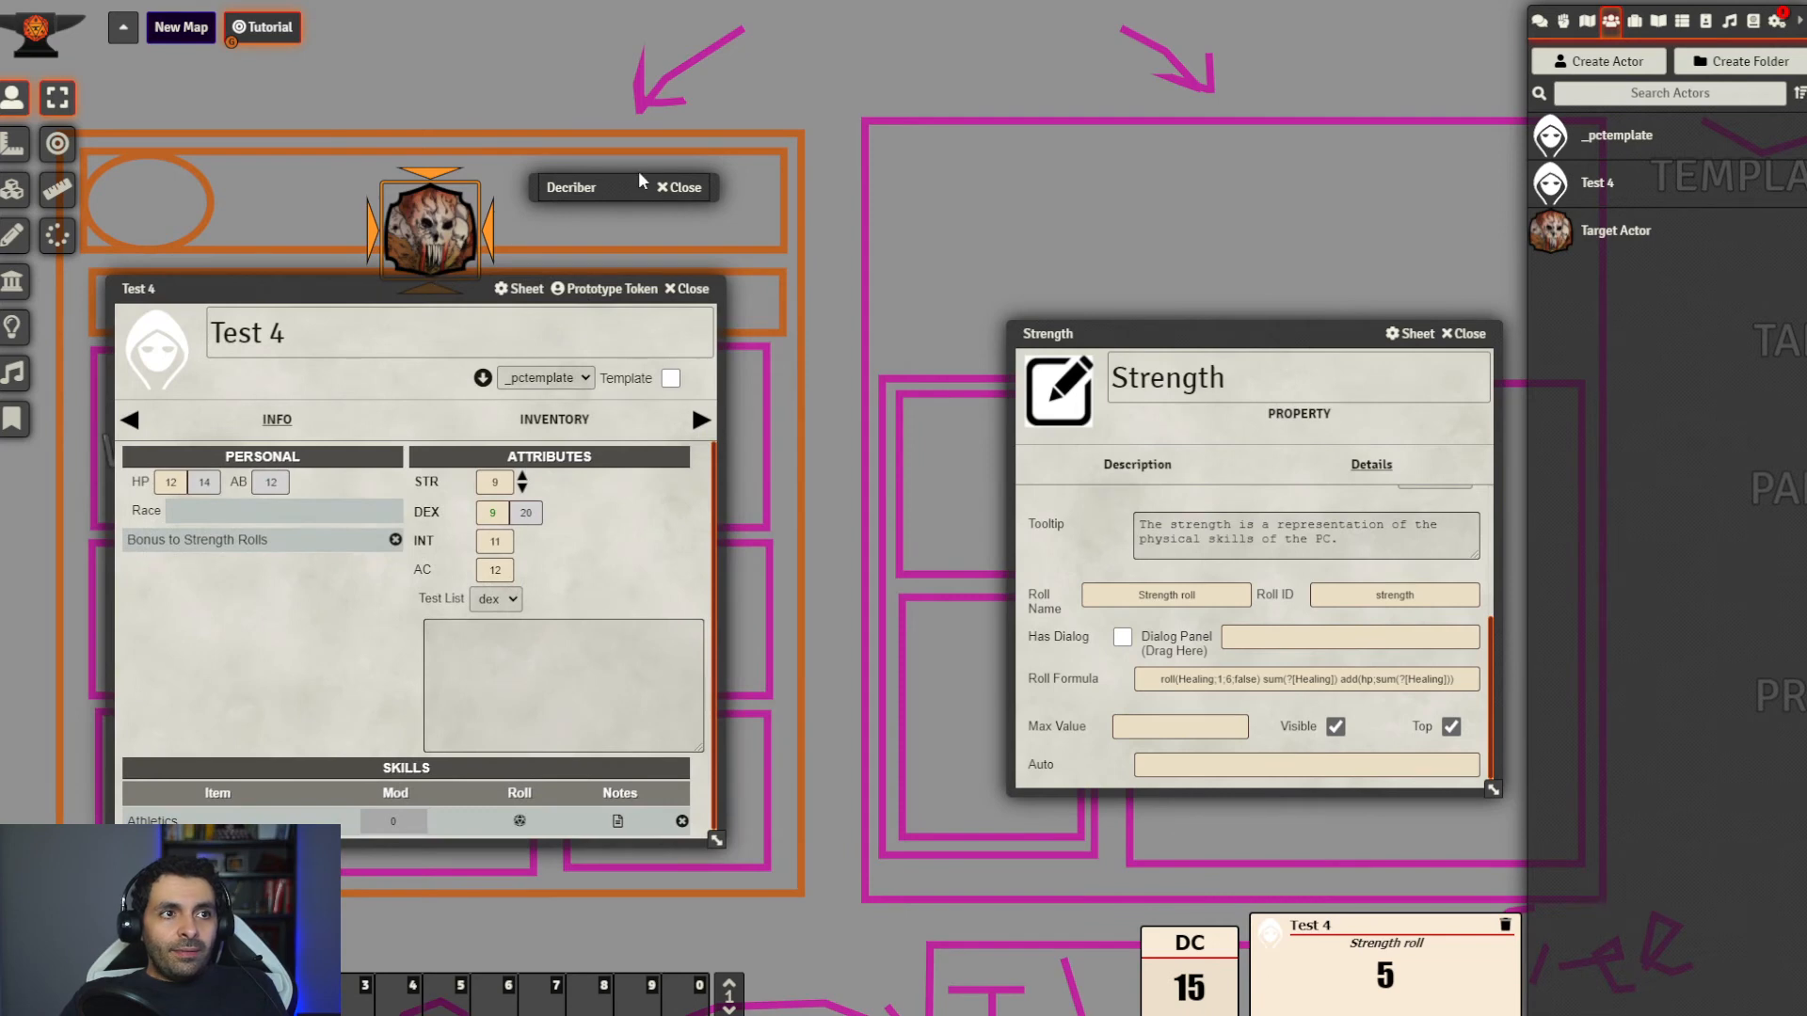
{"action": "double_click", "coordinate": [612, 187]}
{"action": "left_click_drag", "start_coordinate": [1087, 192], "coordinate": [702, 355]}
{"action": "left_click_drag", "start_coordinate": [693, 607], "coordinate": [638, 595]}
{"action": "type", "text": "set"}
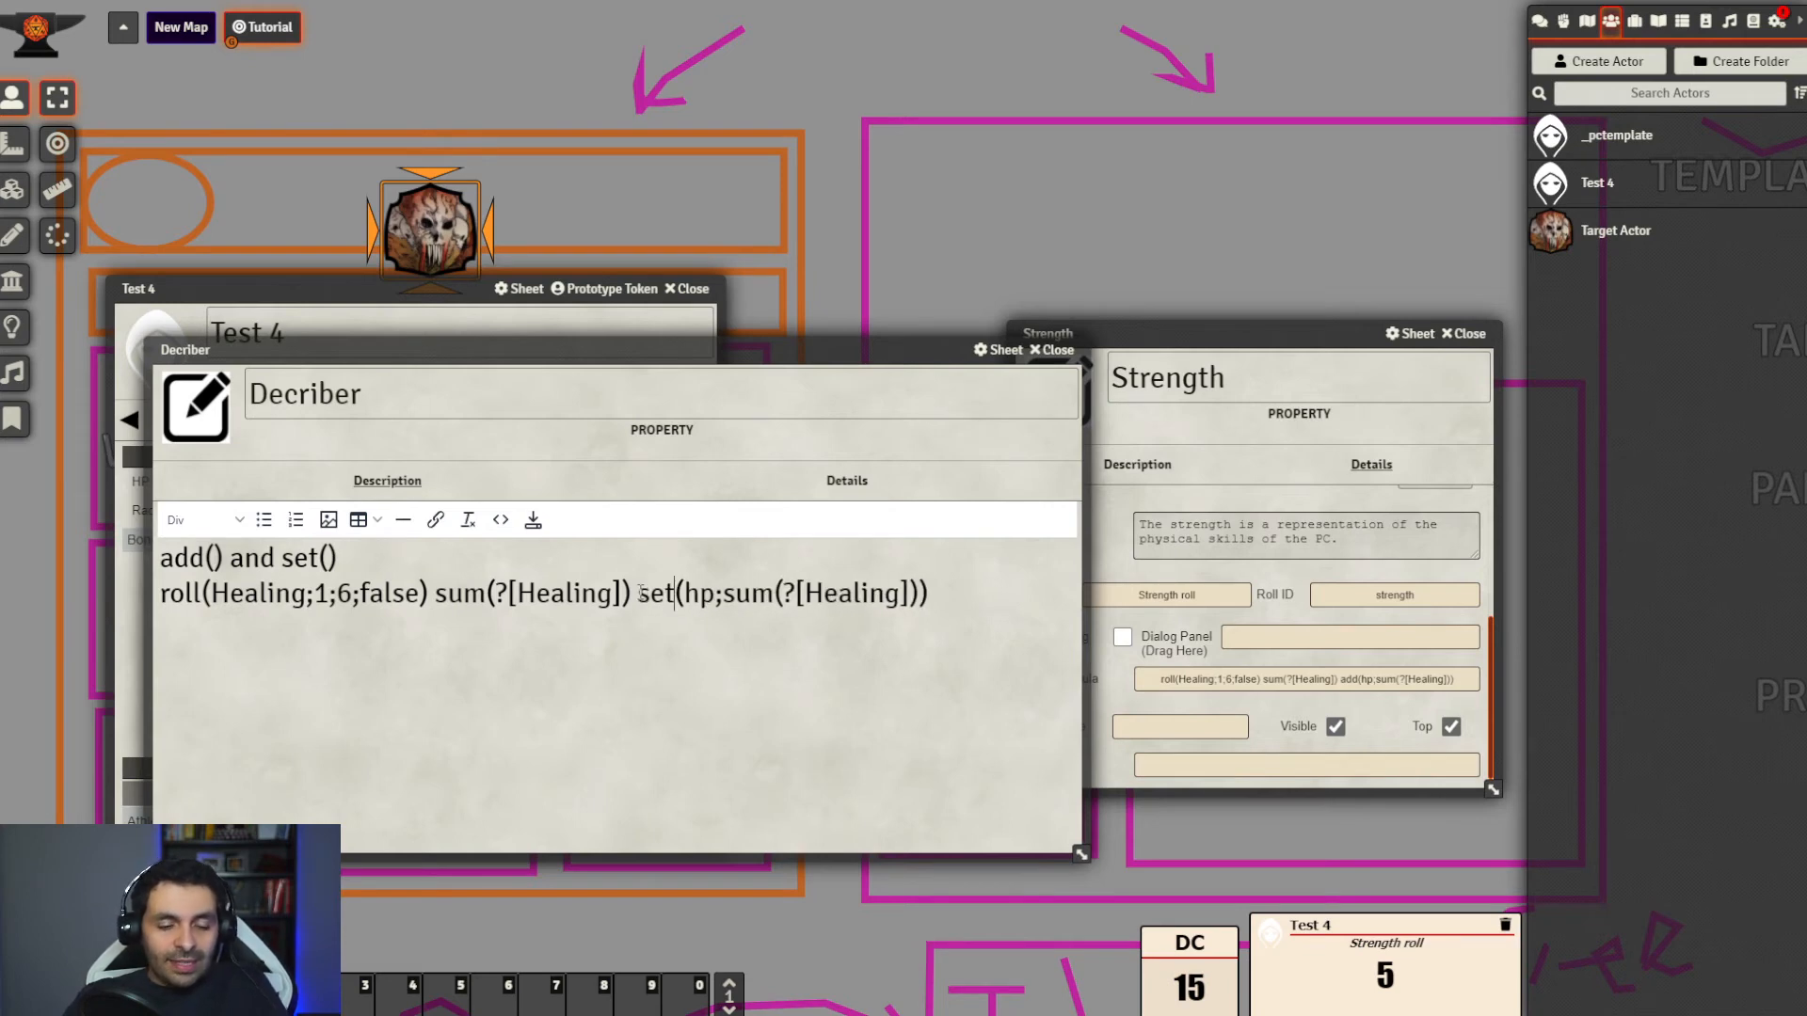
{"action": "left_click_drag", "start_coordinate": [836, 360], "coordinate": [934, 385]}
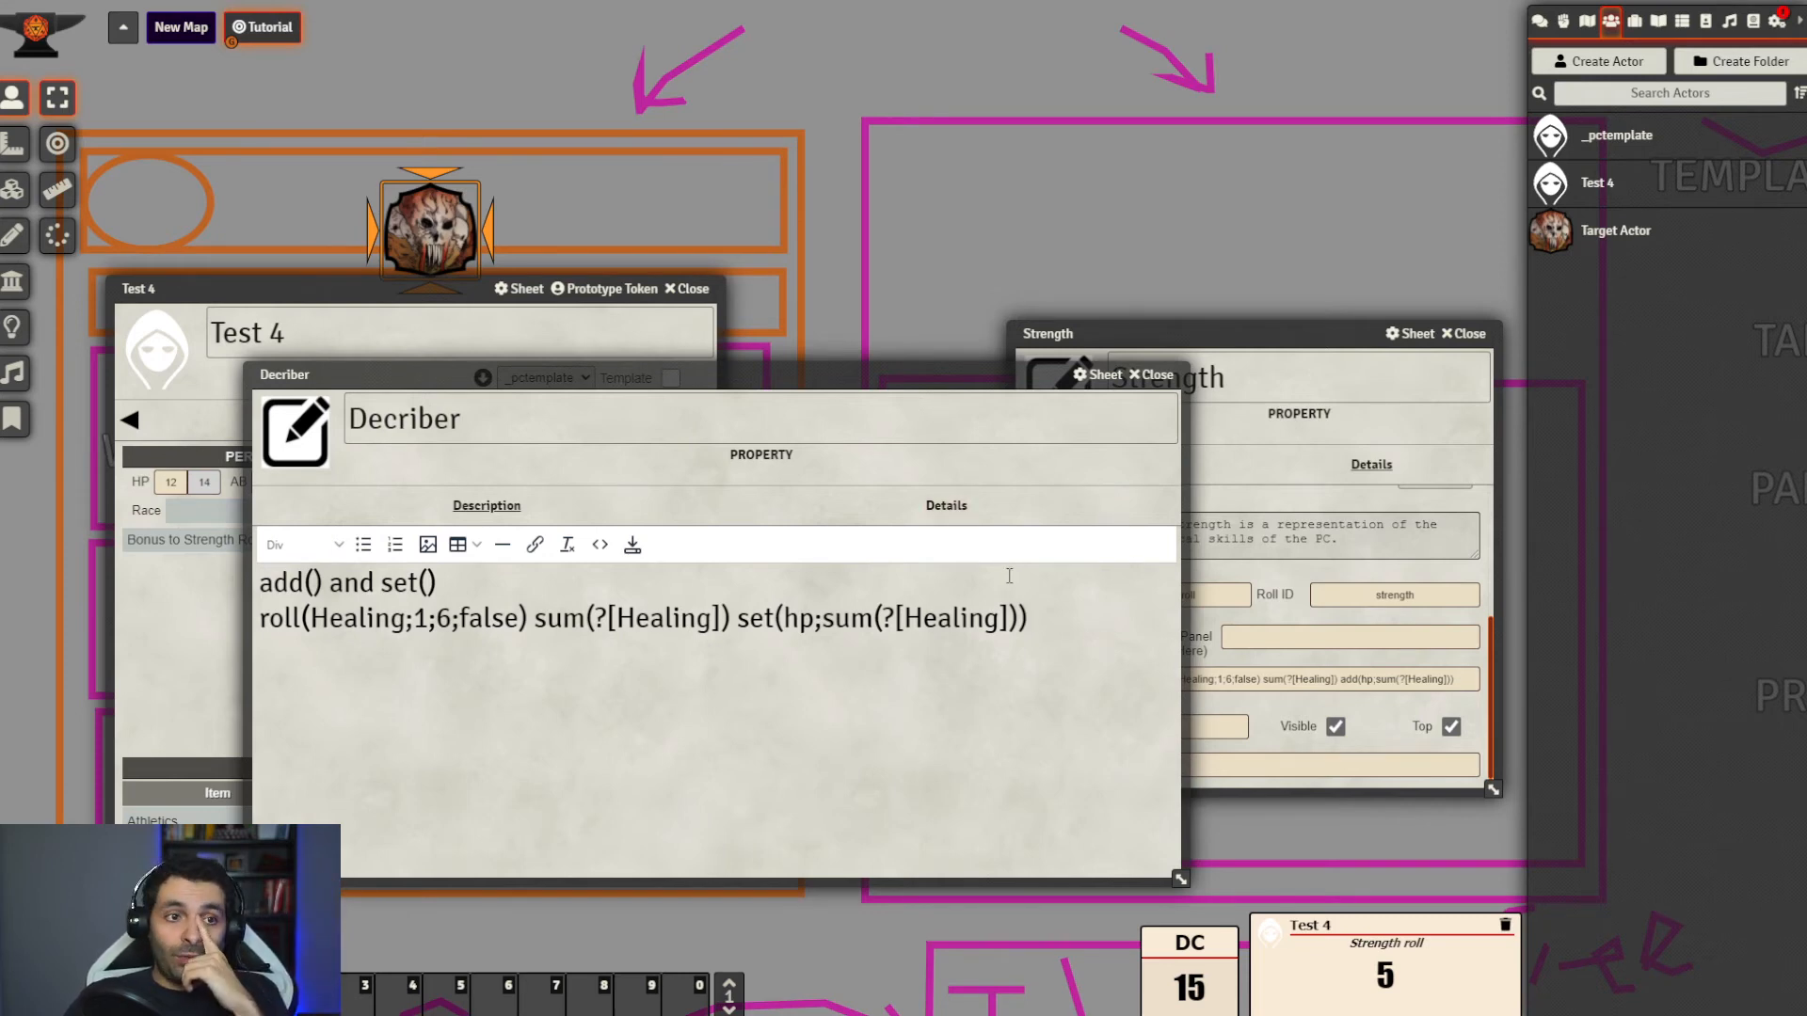
Change add to set in the Strength property's Roll Formula
{"action": "left_click_drag", "start_coordinate": [911, 367], "coordinate": [791, 381]}
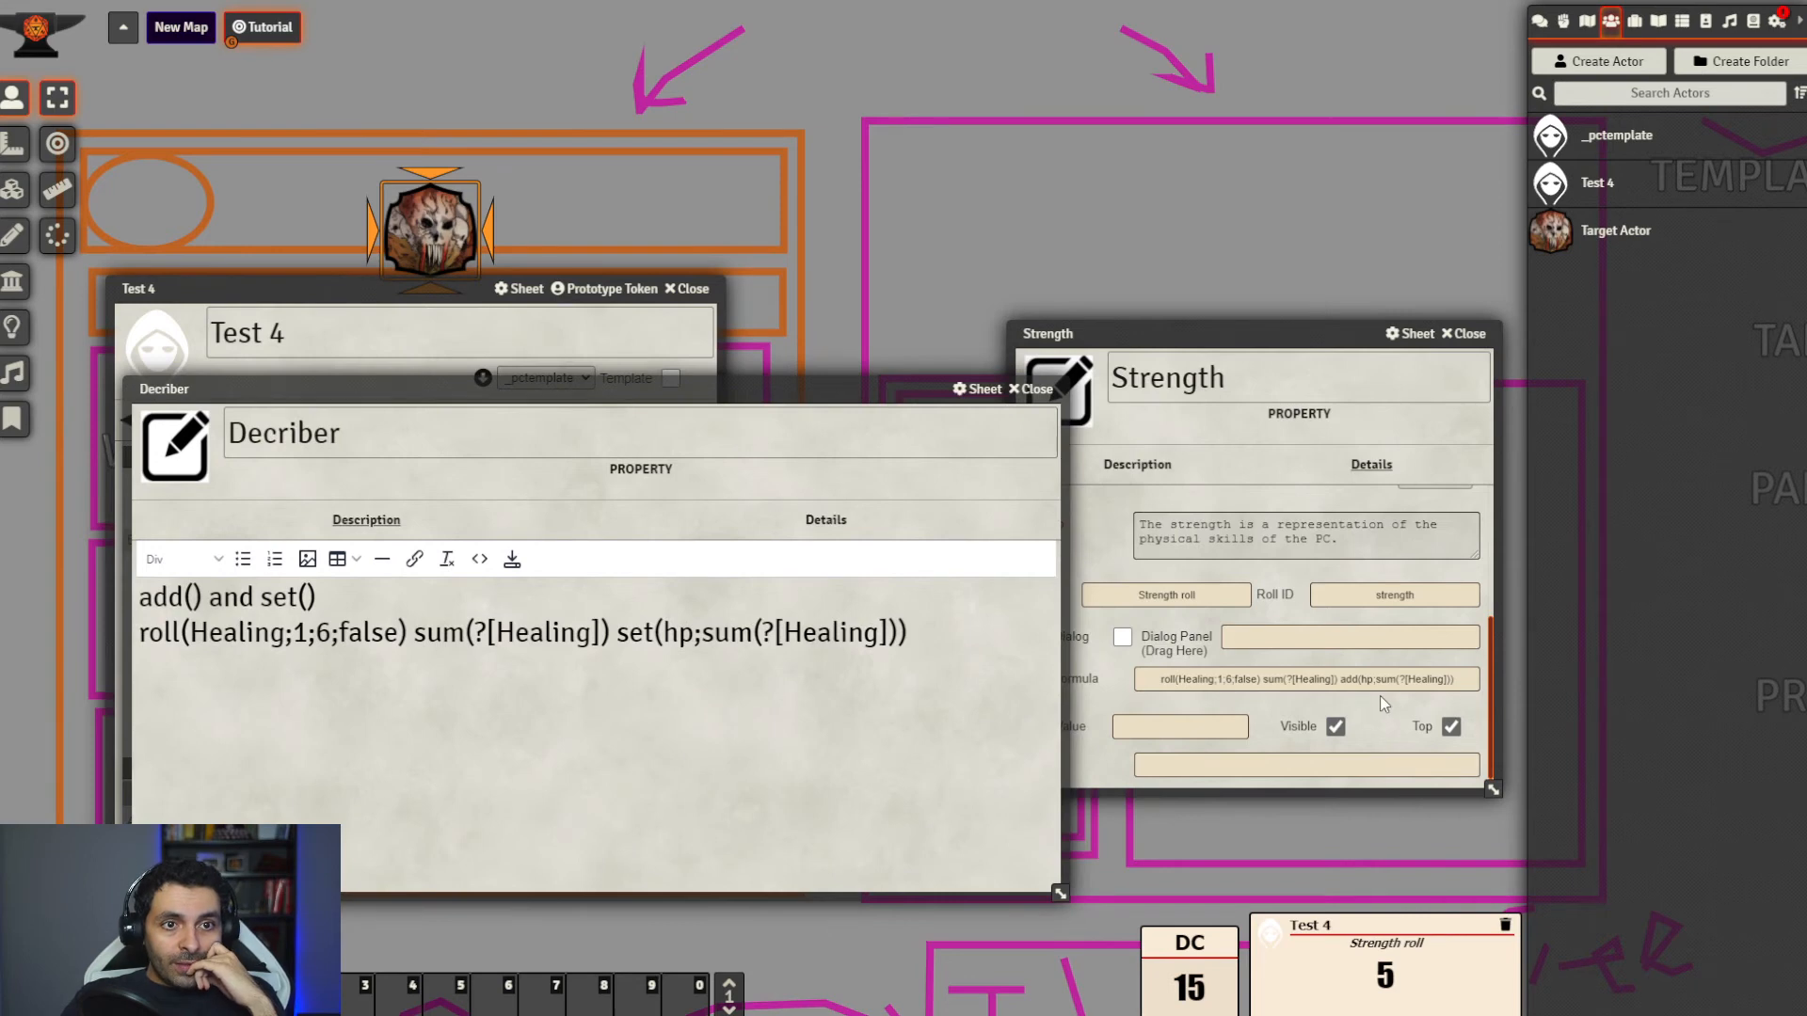
{"action": "left_click", "coordinate": [1358, 679]}
{"action": "key", "text": "BackSpace"}
{"action": "key", "text": "BackSpace"}
{"action": "key", "text": "BackSpace"}
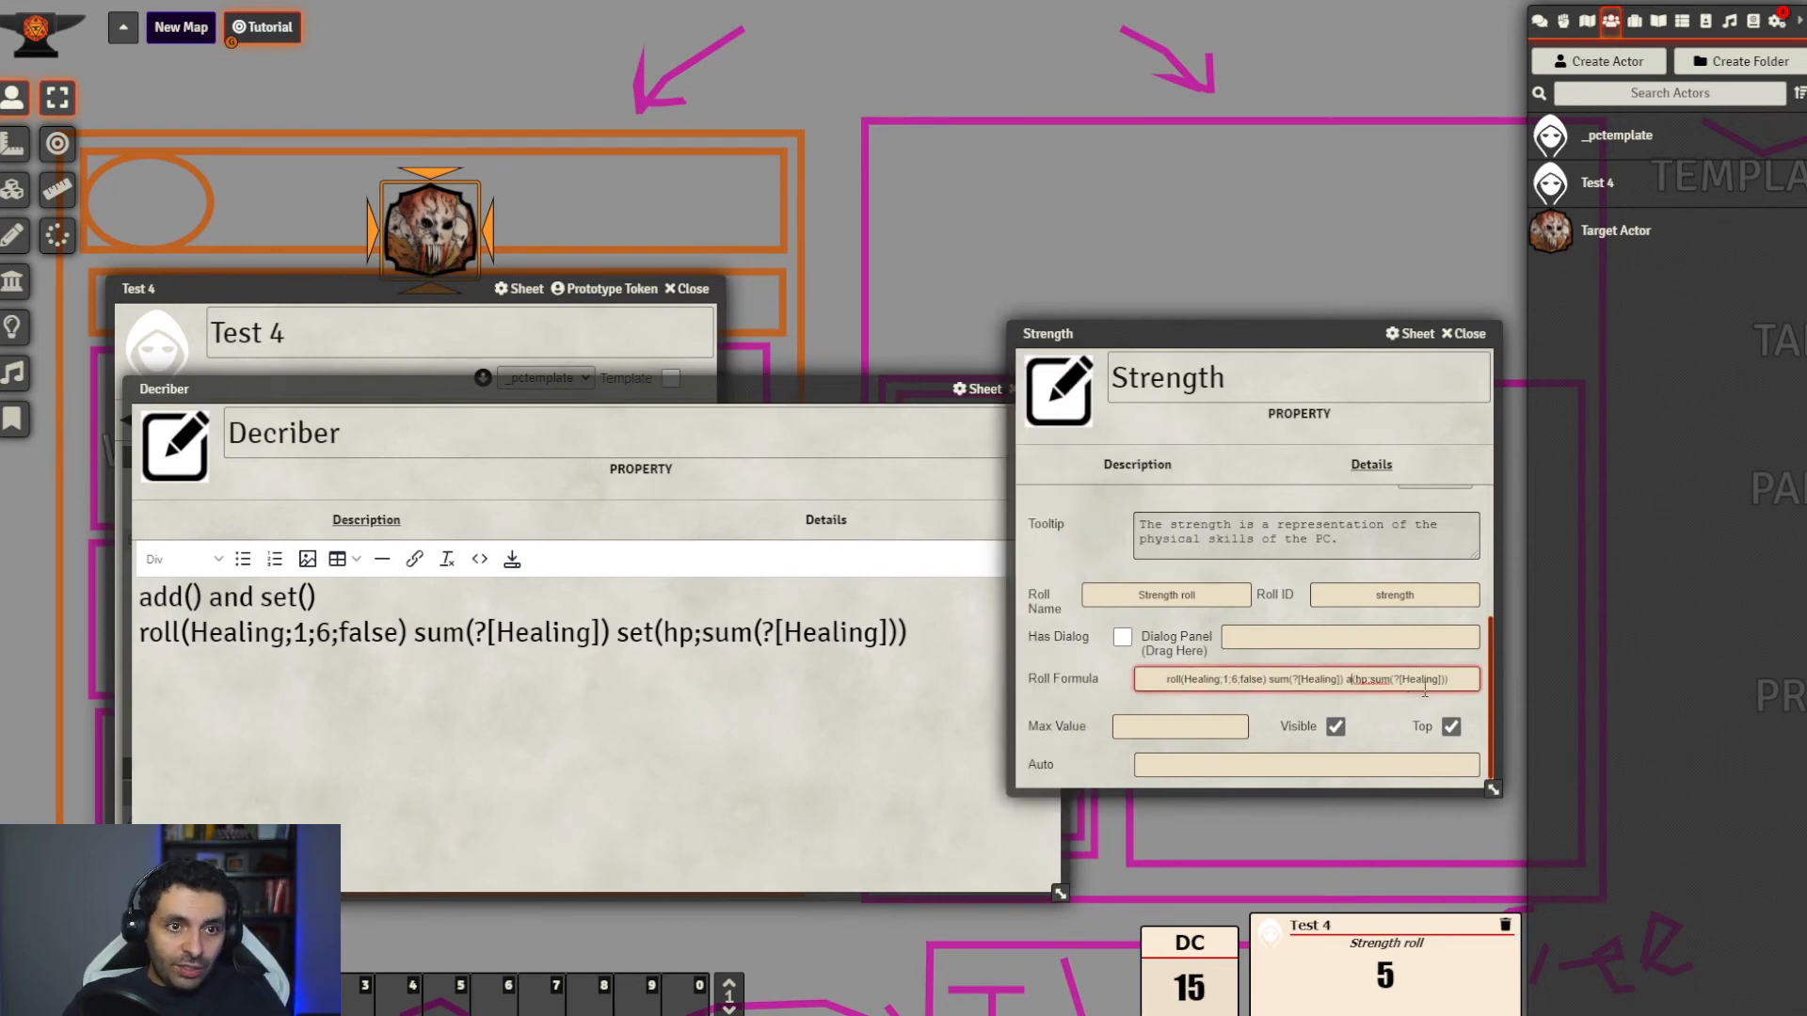
{"action": "type", "text": "set"}
{"action": "left_click", "coordinate": [1397, 725]}
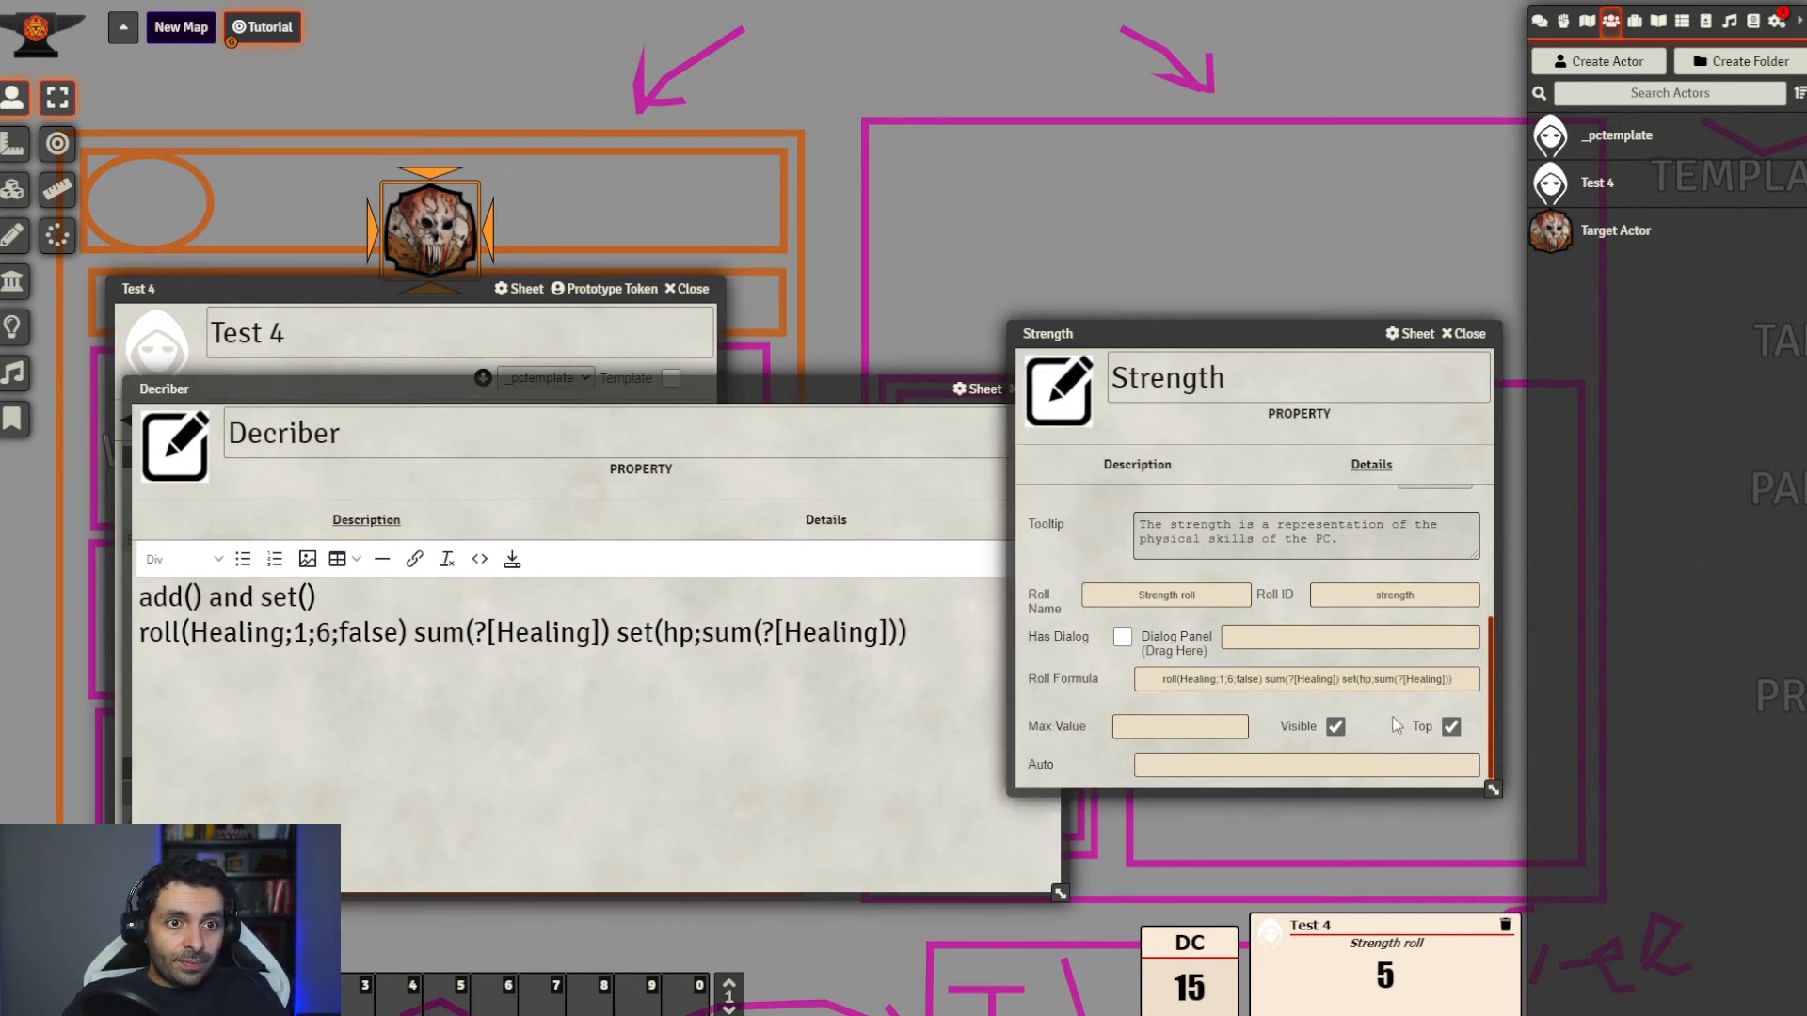
Roll Strength from the Test 4 sheet with the set formula and check the HP on the Target Actor token's sheet
{"action": "left_click_drag", "start_coordinate": [446, 290], "coordinate": [1218, 147]}
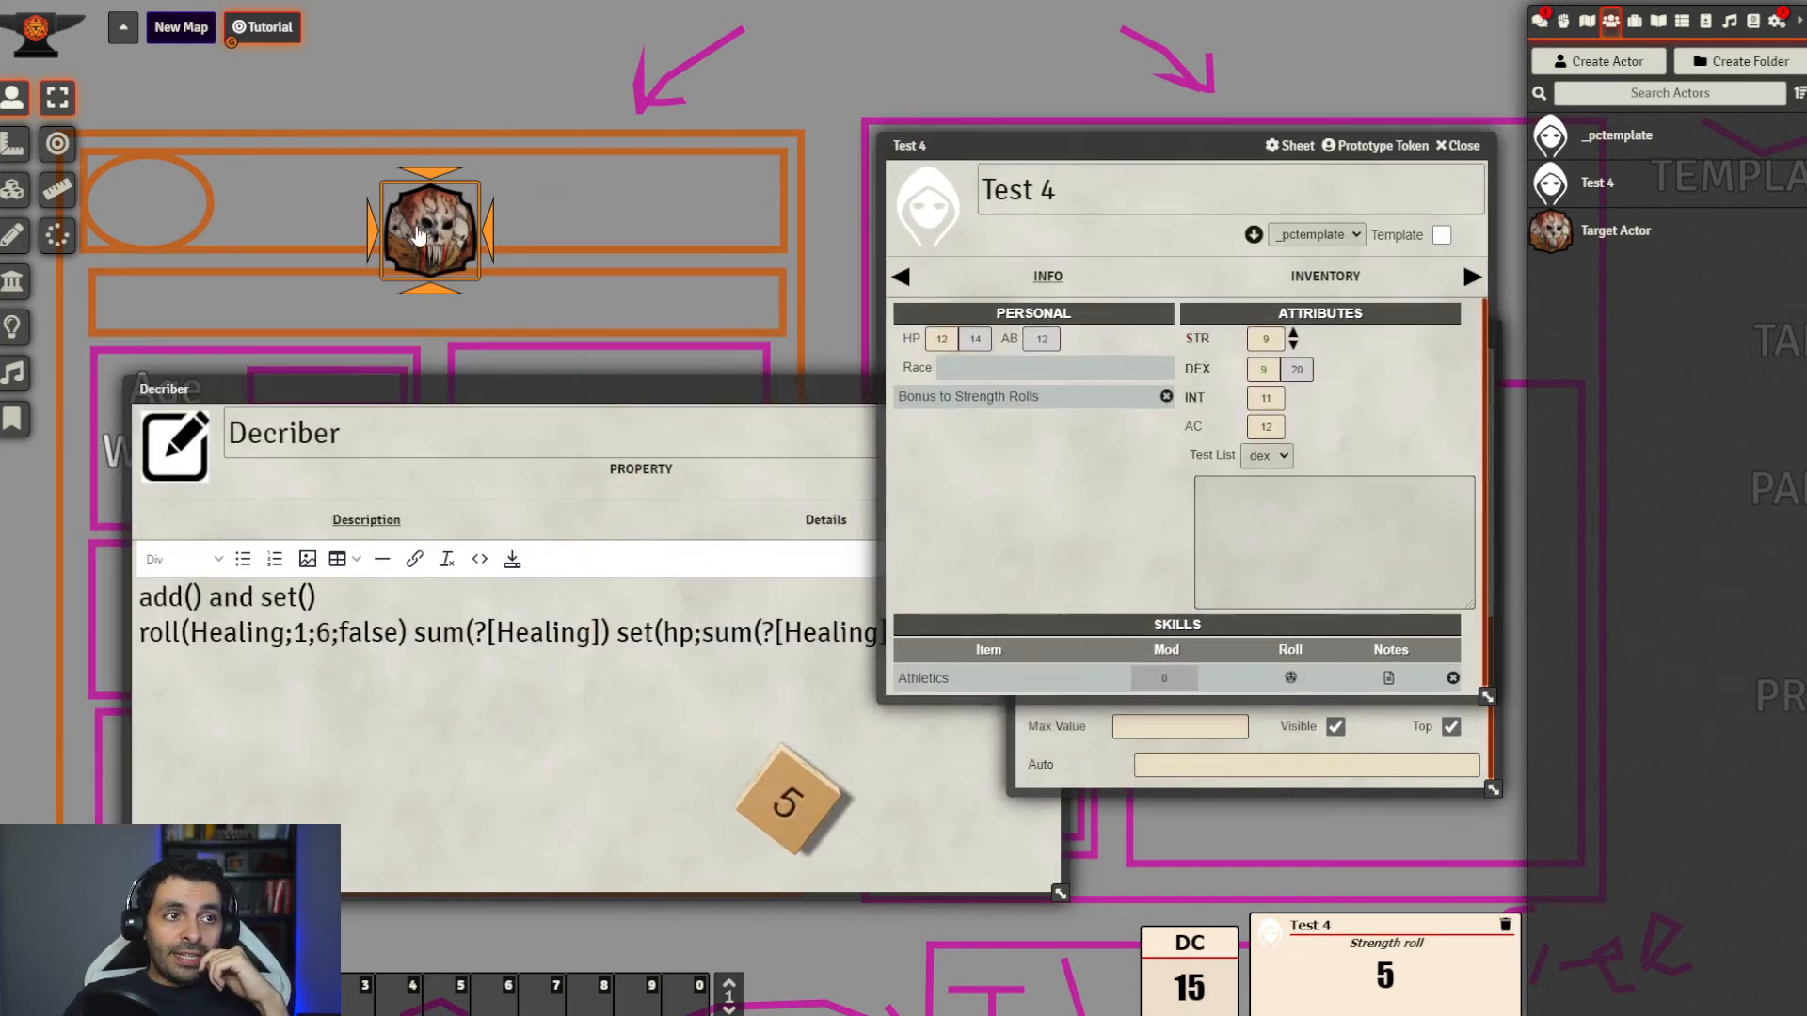
{"action": "double_click", "coordinate": [415, 232]}
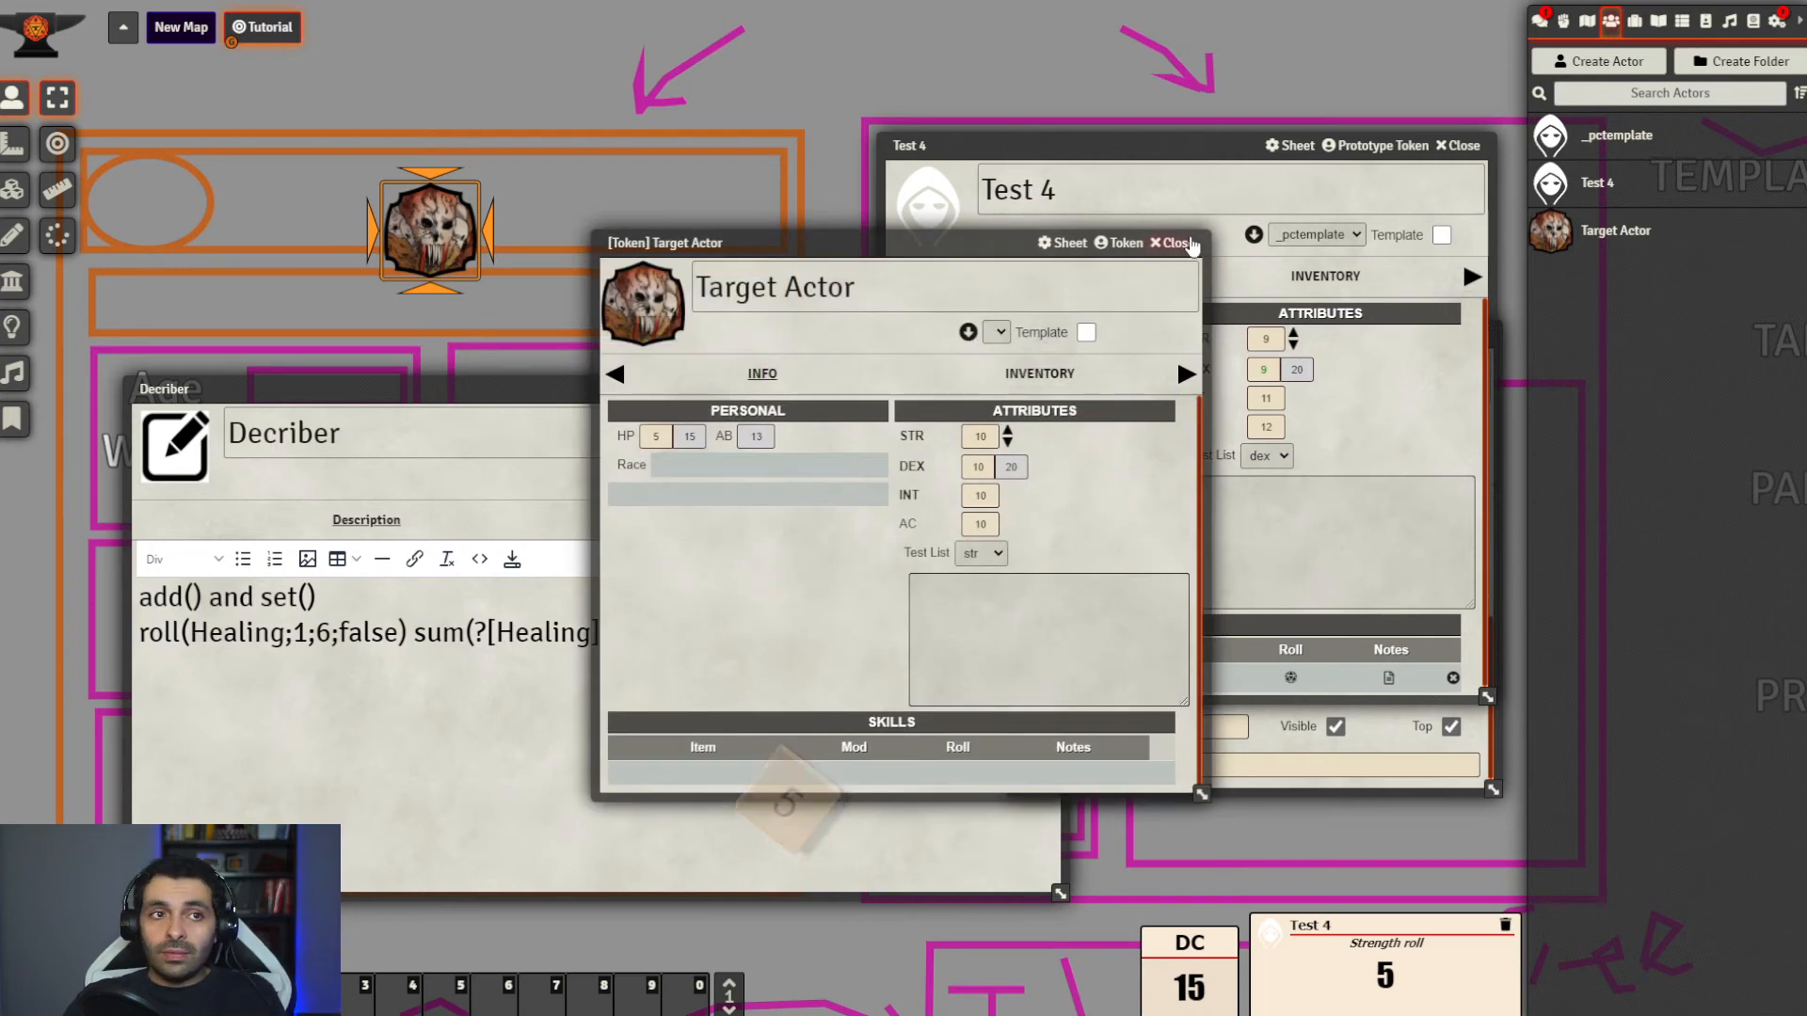
{"action": "left_click", "coordinate": [1175, 243]}
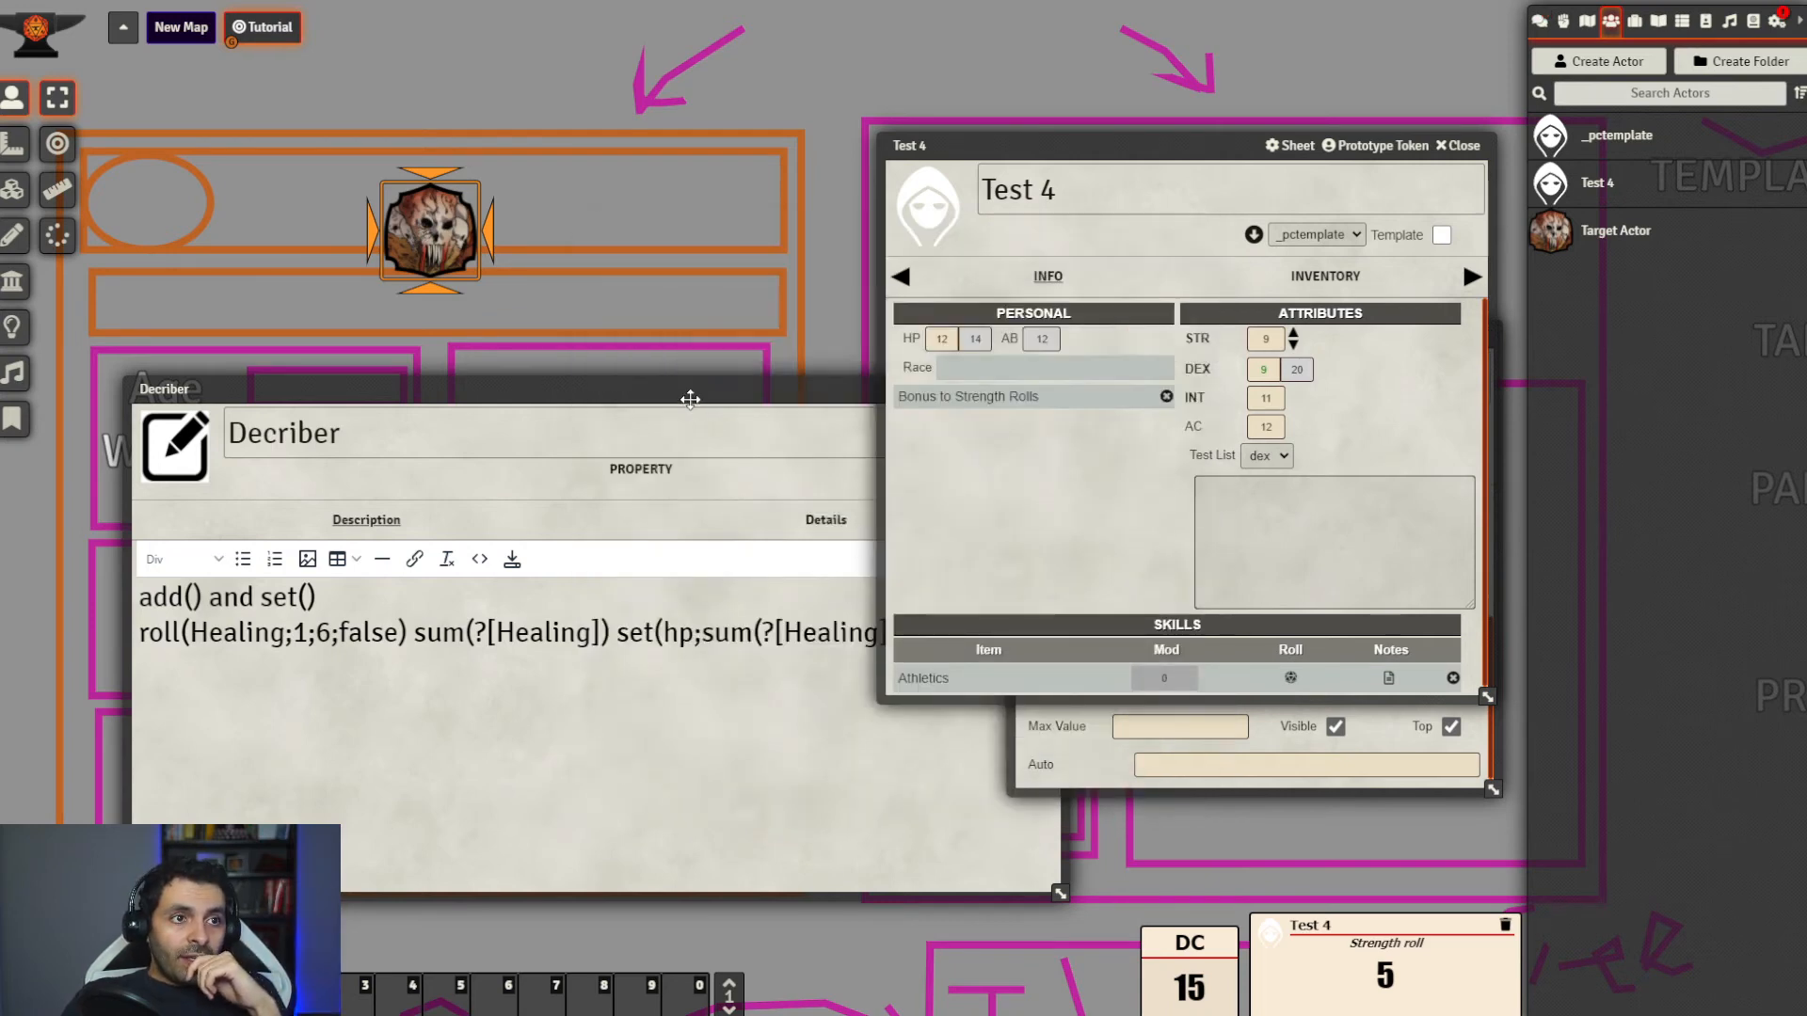
Add the line "addself() setself()" below the formula in the Decriber description
{"action": "left_click_drag", "start_coordinate": [689, 398], "coordinate": [824, 276]}
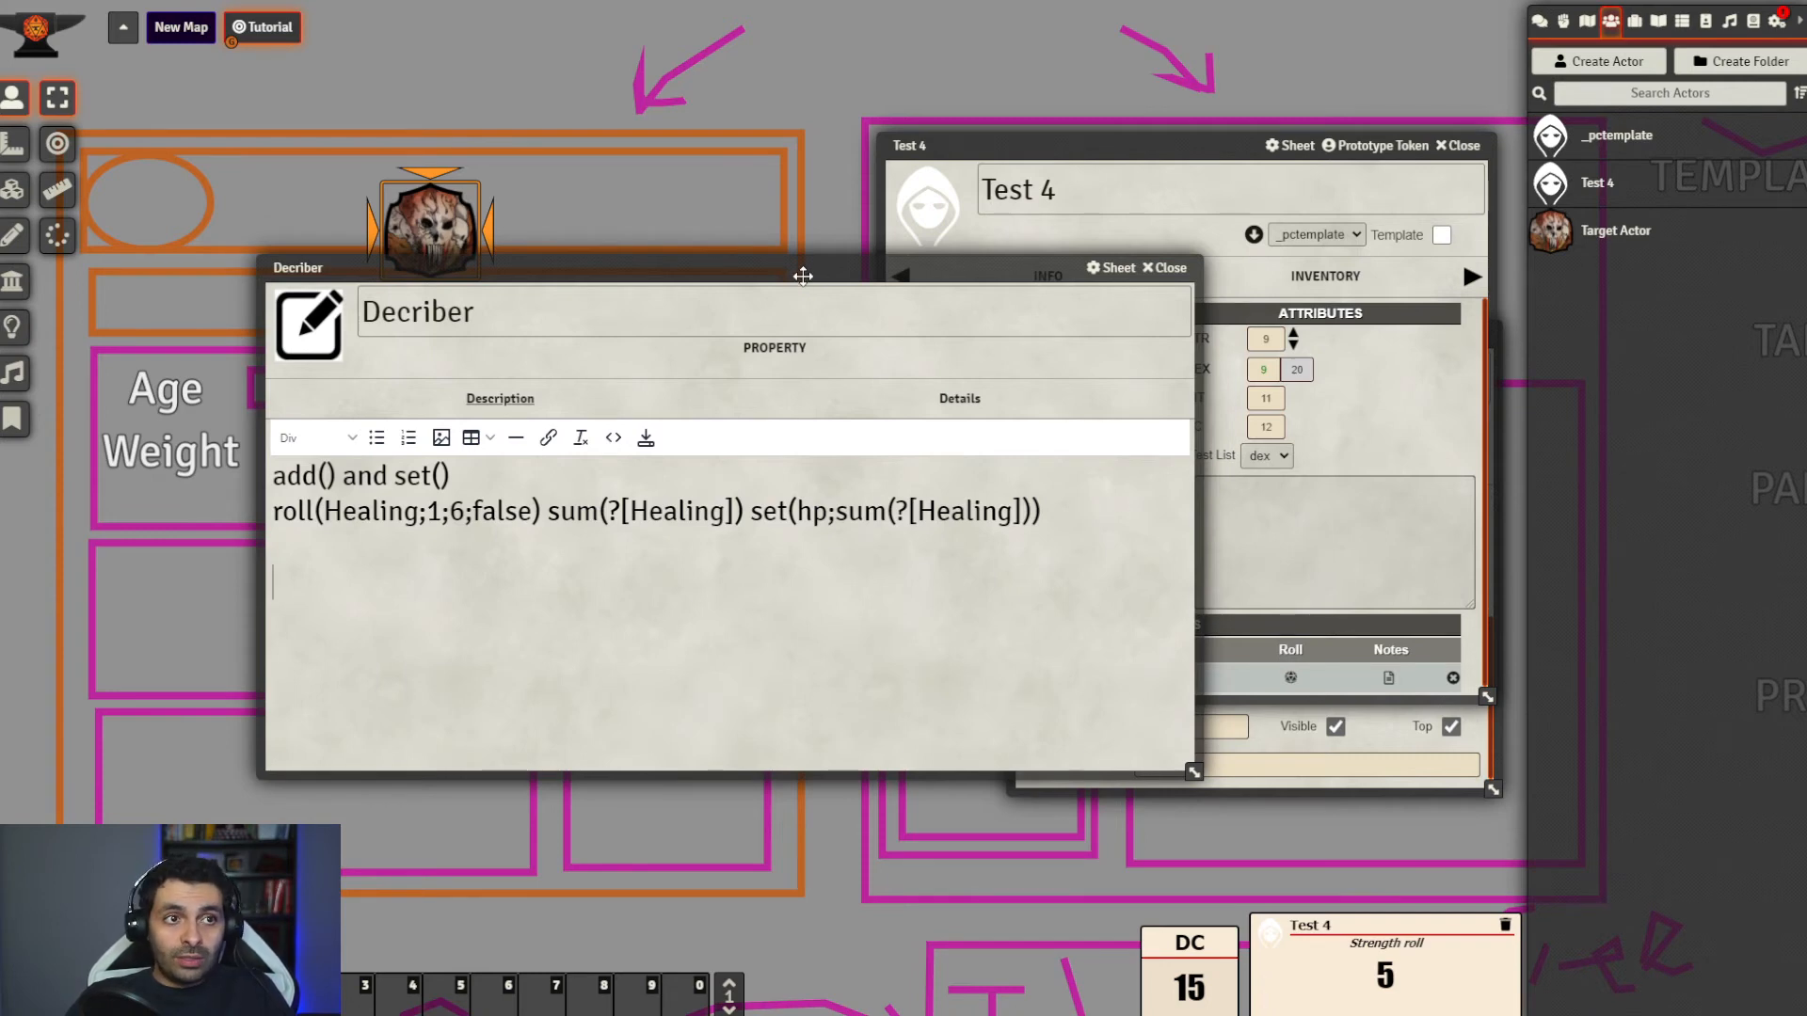
{"action": "left_click_drag", "start_coordinate": [804, 277], "coordinate": [1087, 362]}
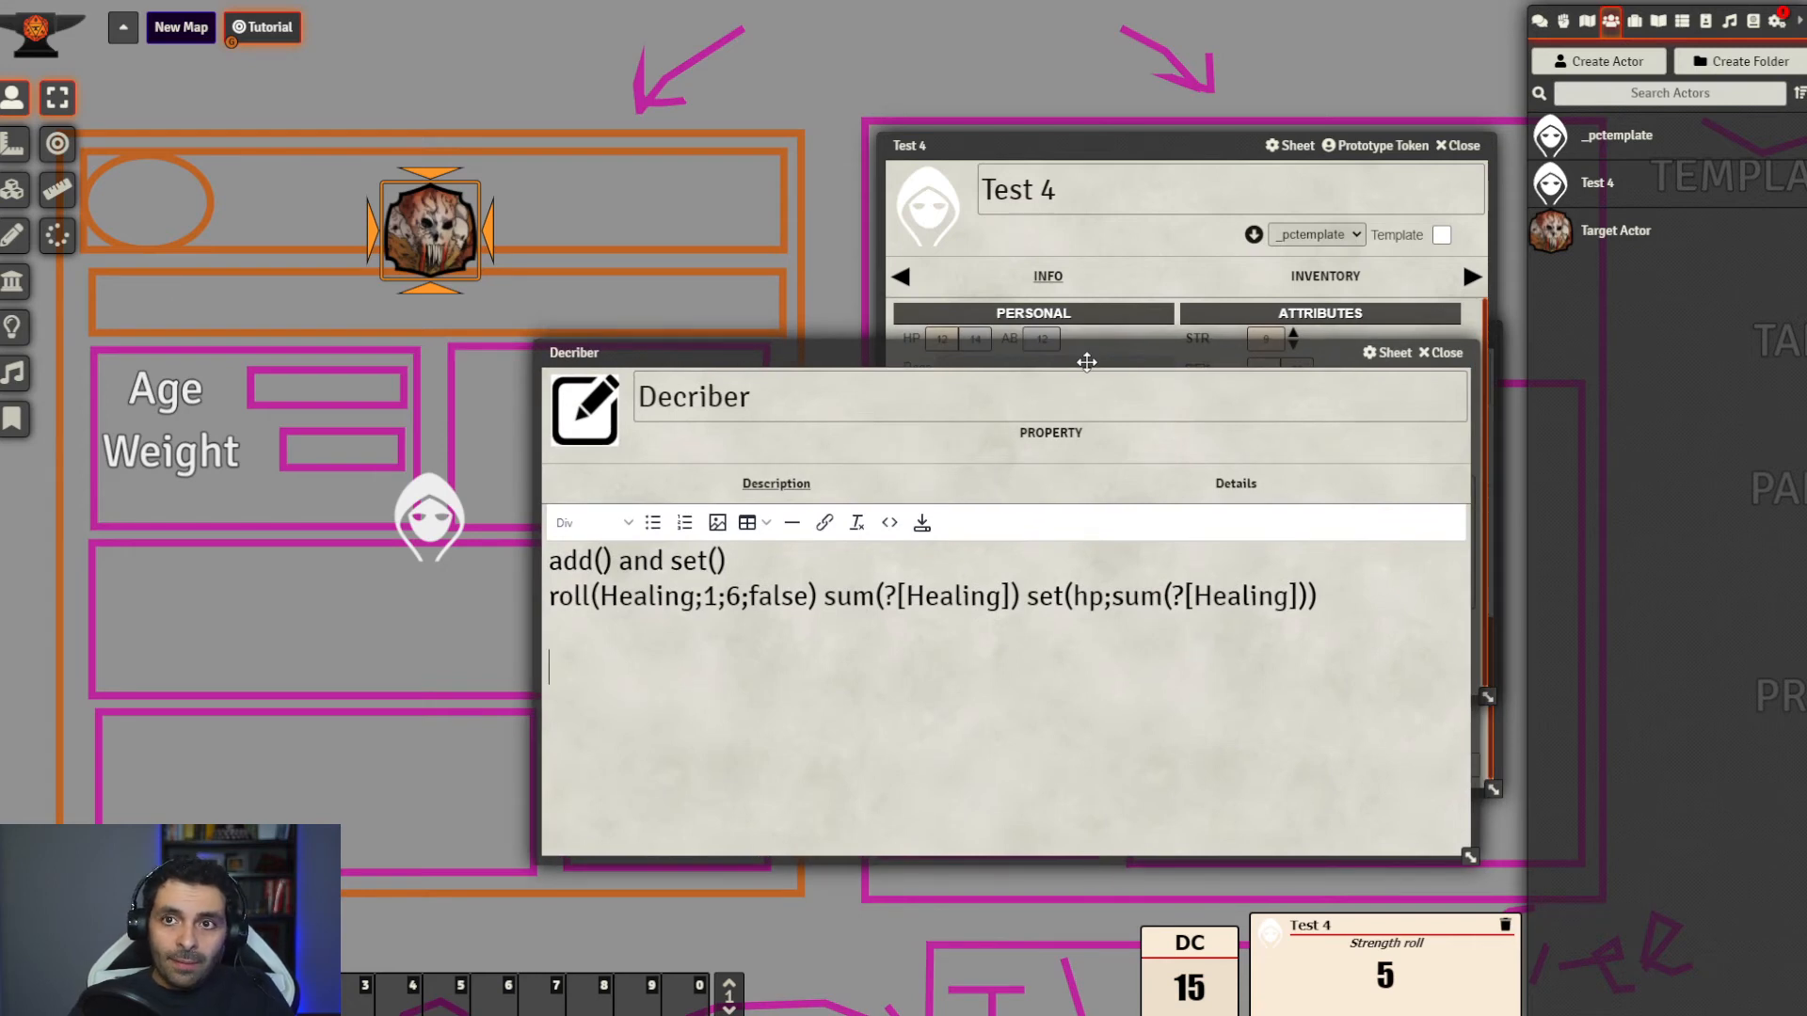
{"action": "type", "text": "addself() "}
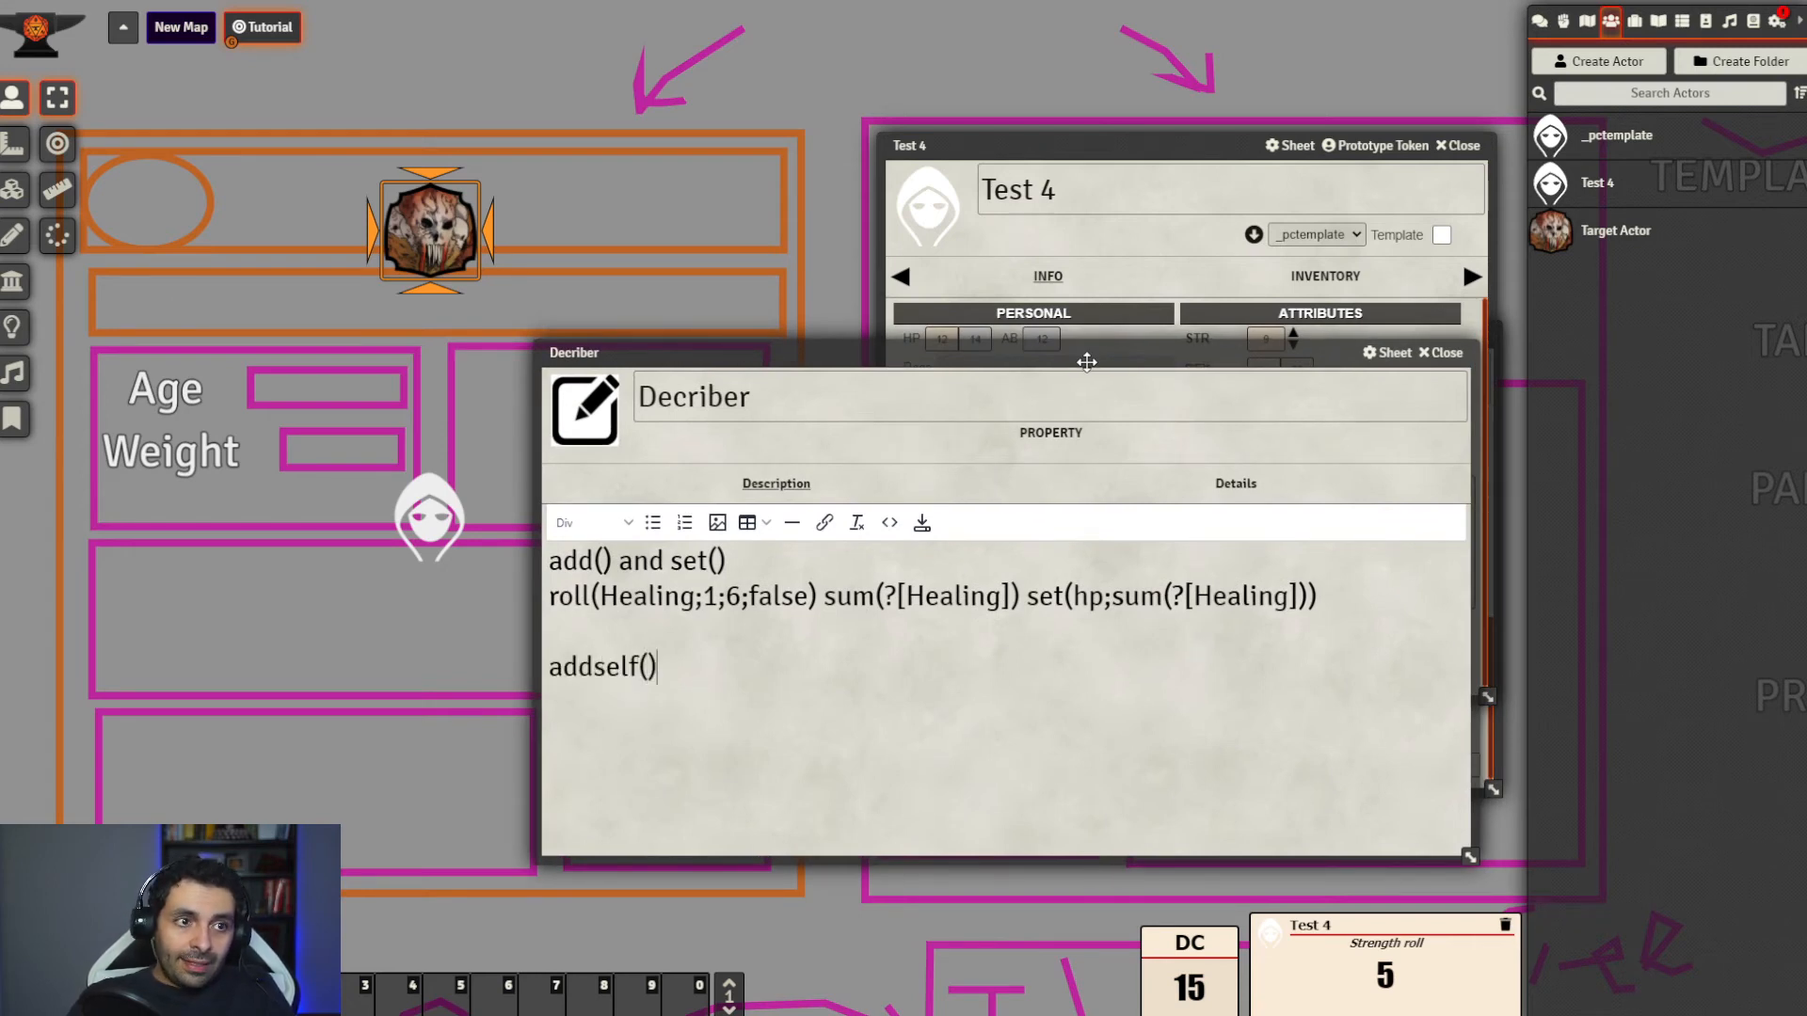
{"action": "type", "text": "setself()"}
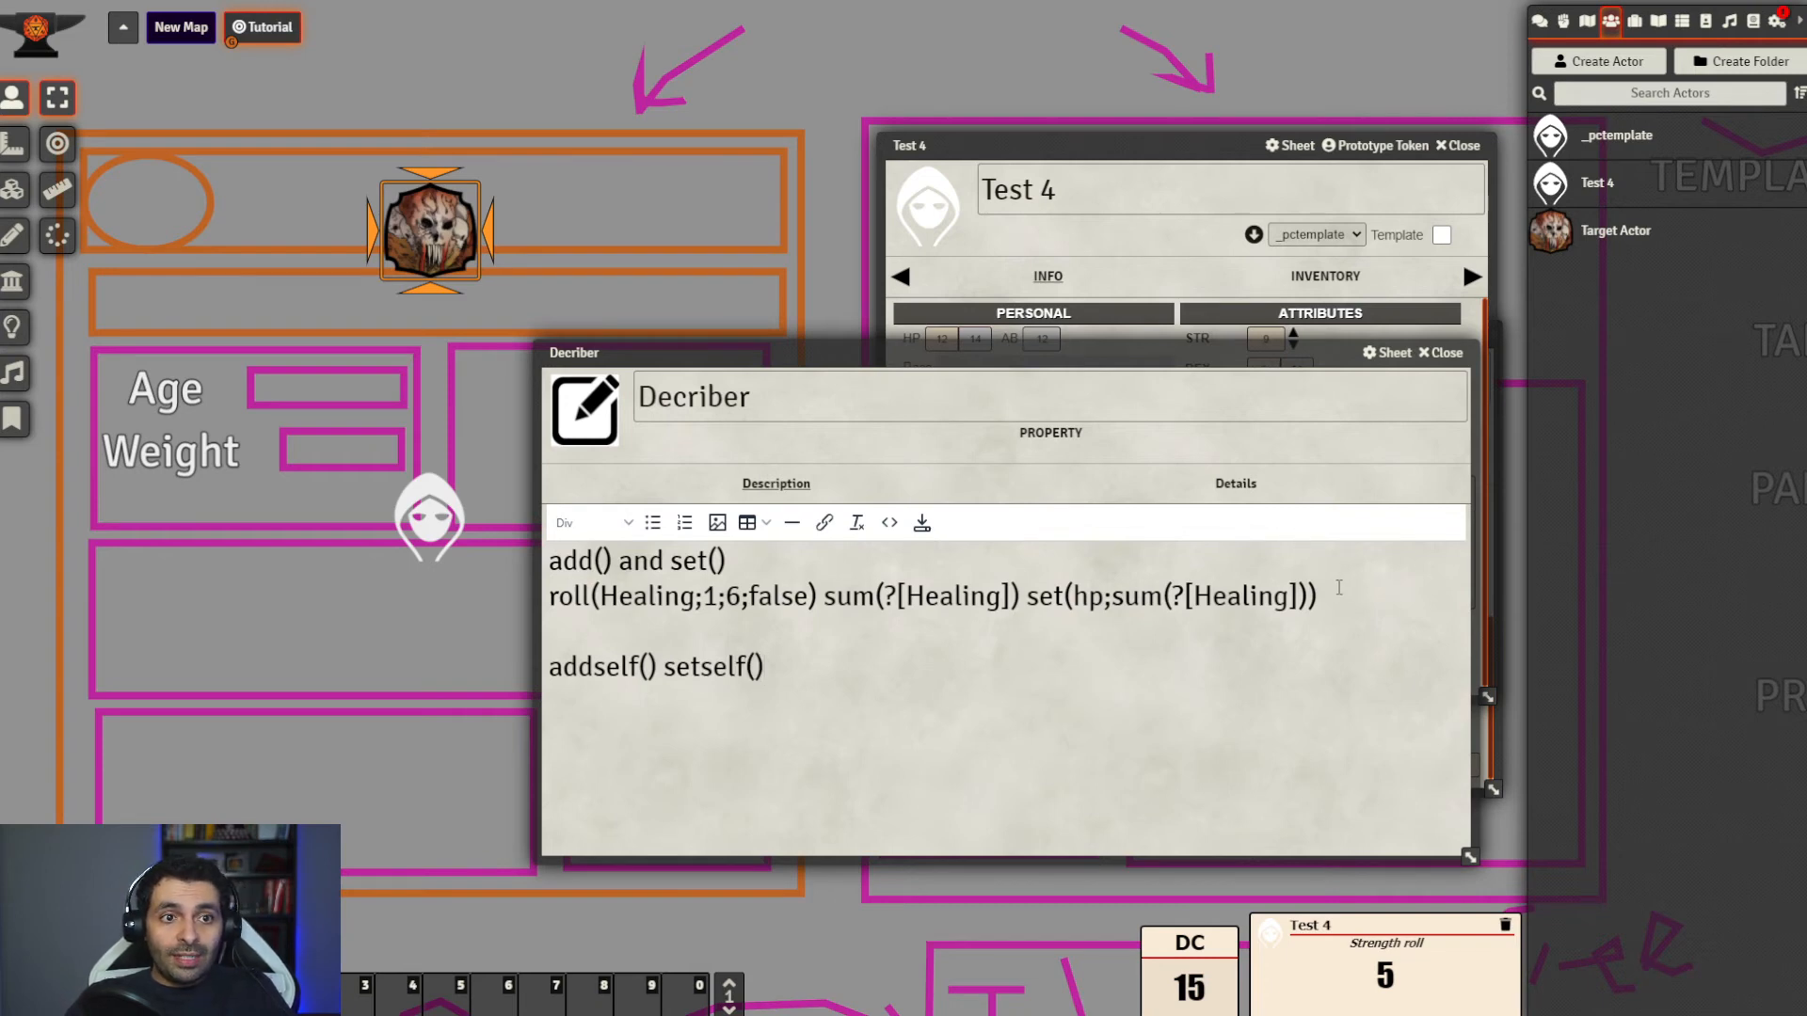
Highlight the formula, the add() and set() heading and the addself() setself() line in the Decriber description
{"action": "left_click_drag", "start_coordinate": [1318, 599], "coordinate": [532, 629]}
{"action": "left_click", "coordinate": [961, 597]}
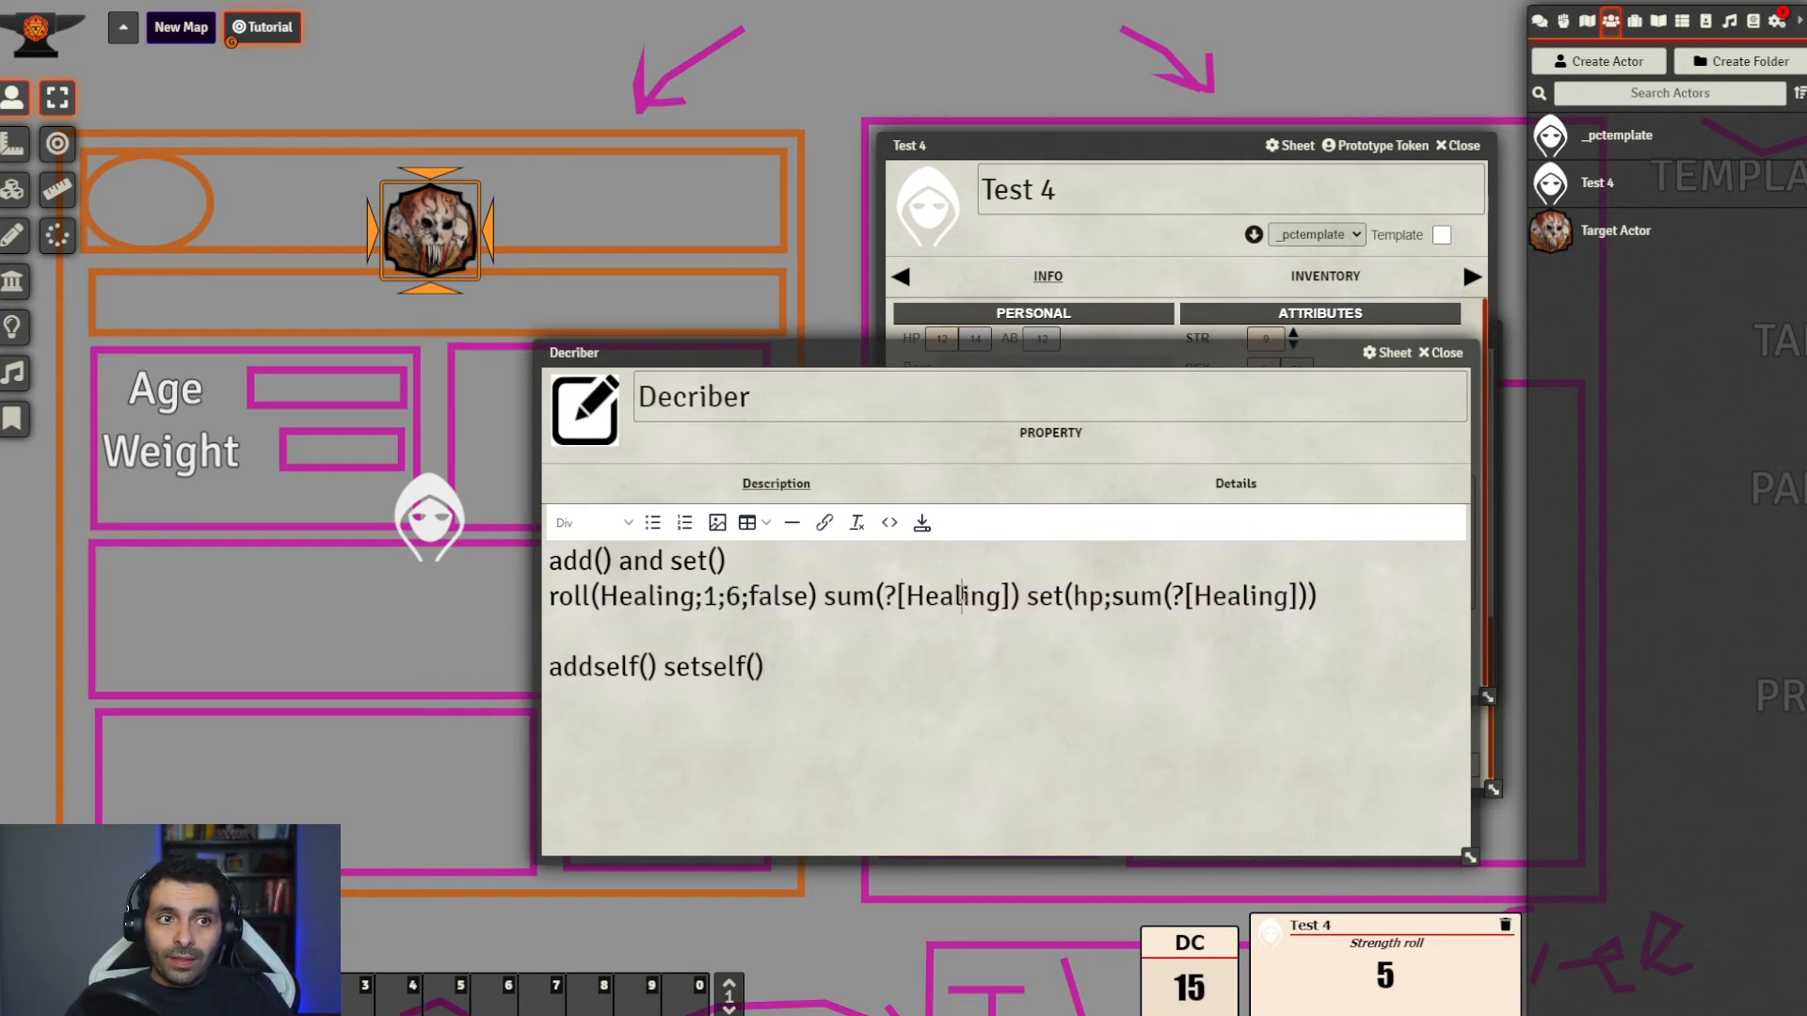
{"action": "left_click_drag", "start_coordinate": [725, 561], "coordinate": [525, 562]}
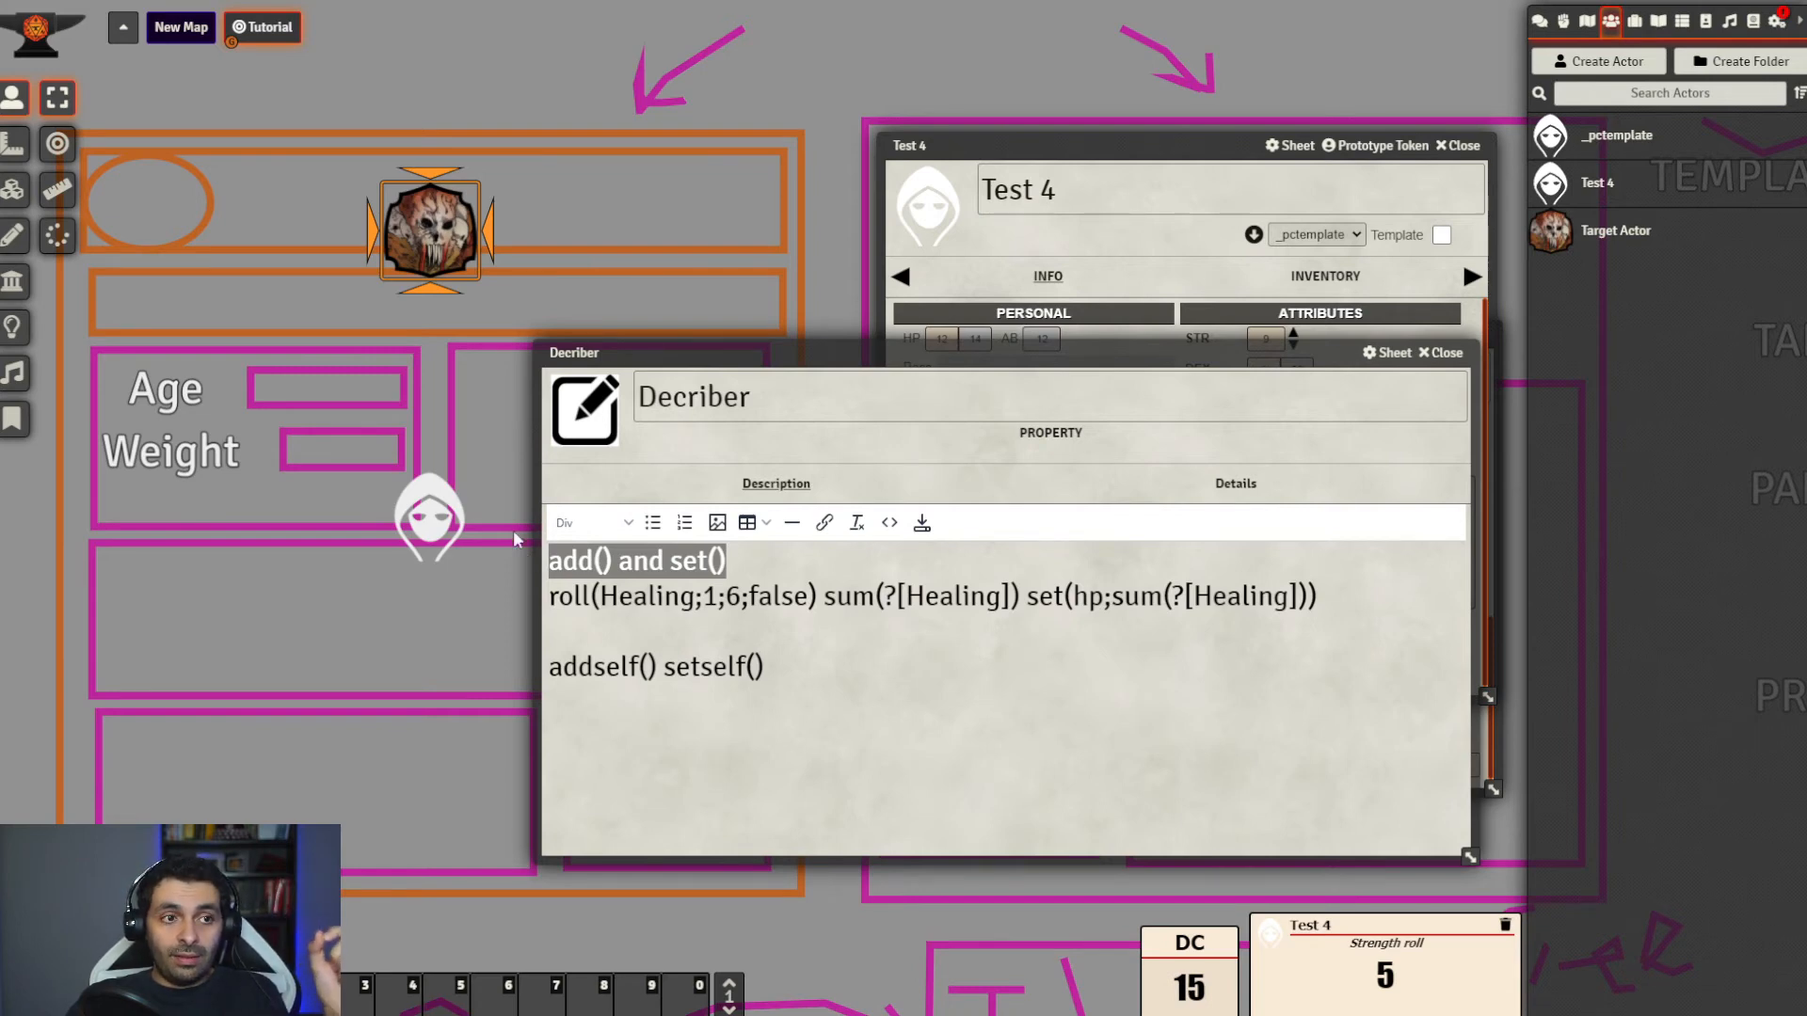
{"action": "left_click_drag", "start_coordinate": [767, 670], "coordinate": [605, 664]}
{"action": "left_click", "coordinate": [657, 668]}
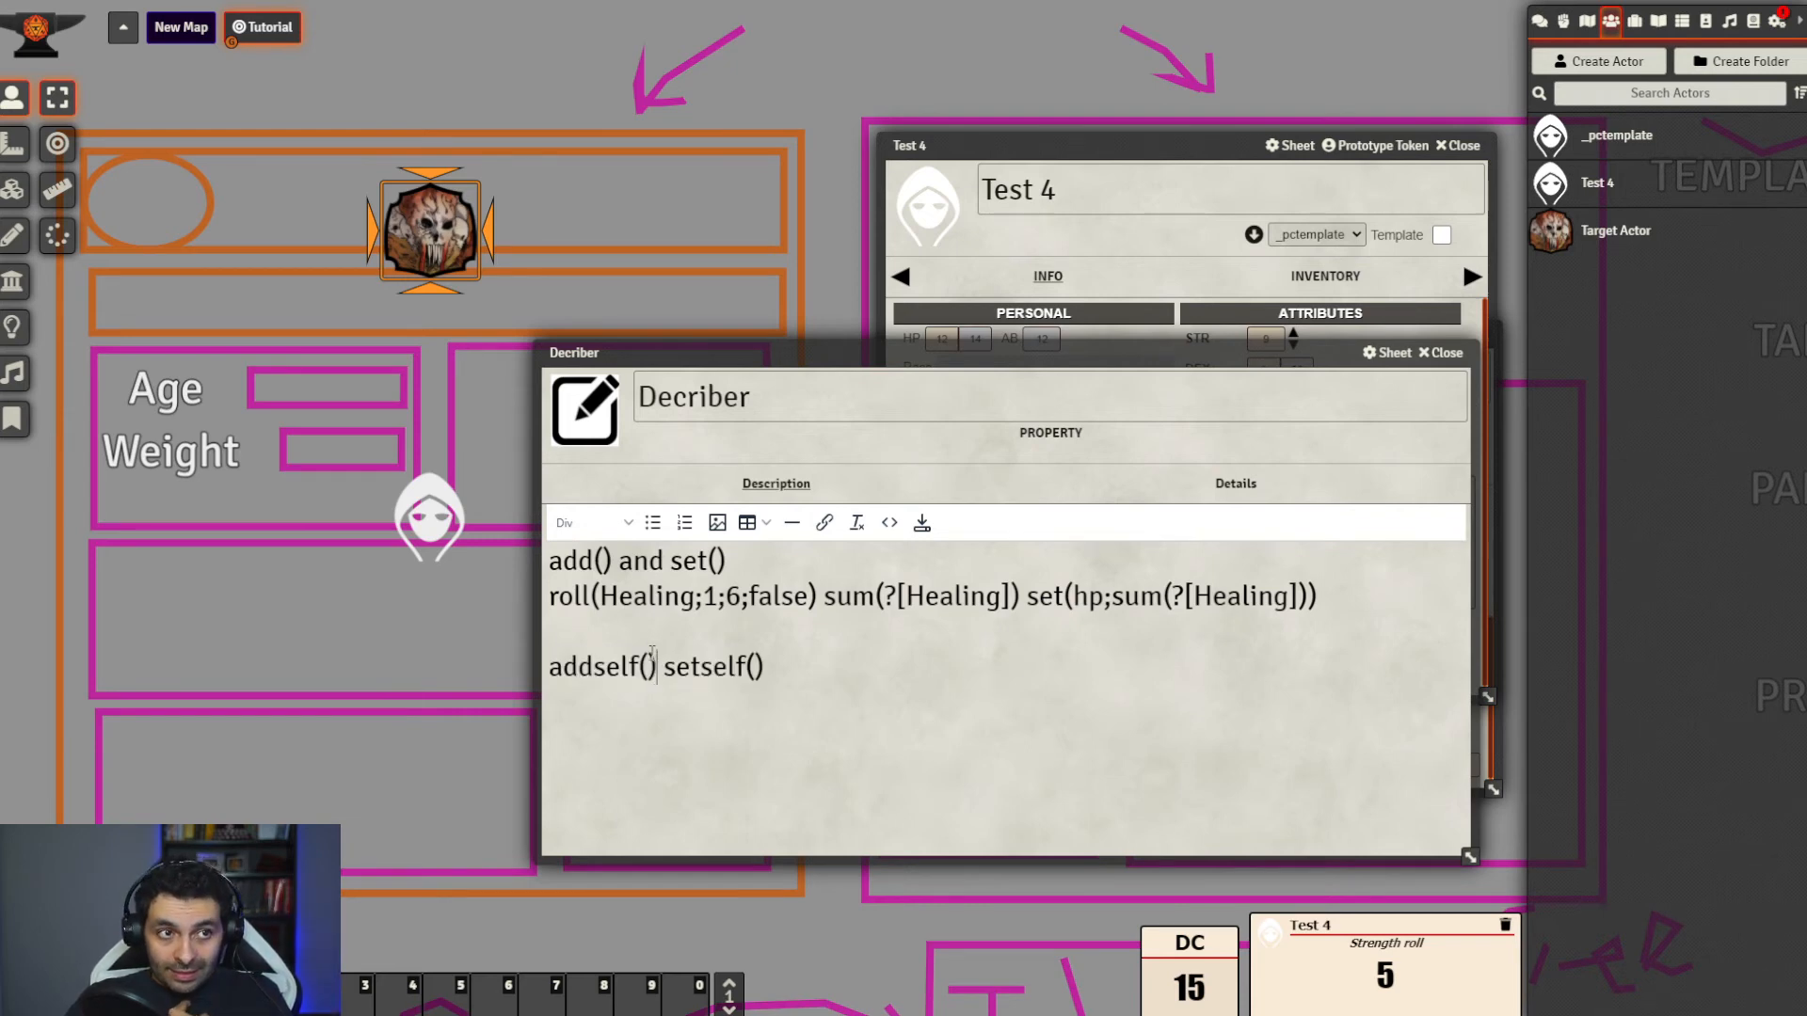
Change set to addself in the Strength property's Roll Formula and in the Decriber description formula
{"action": "left_click_drag", "start_coordinate": [1053, 352], "coordinate": [571, 392]}
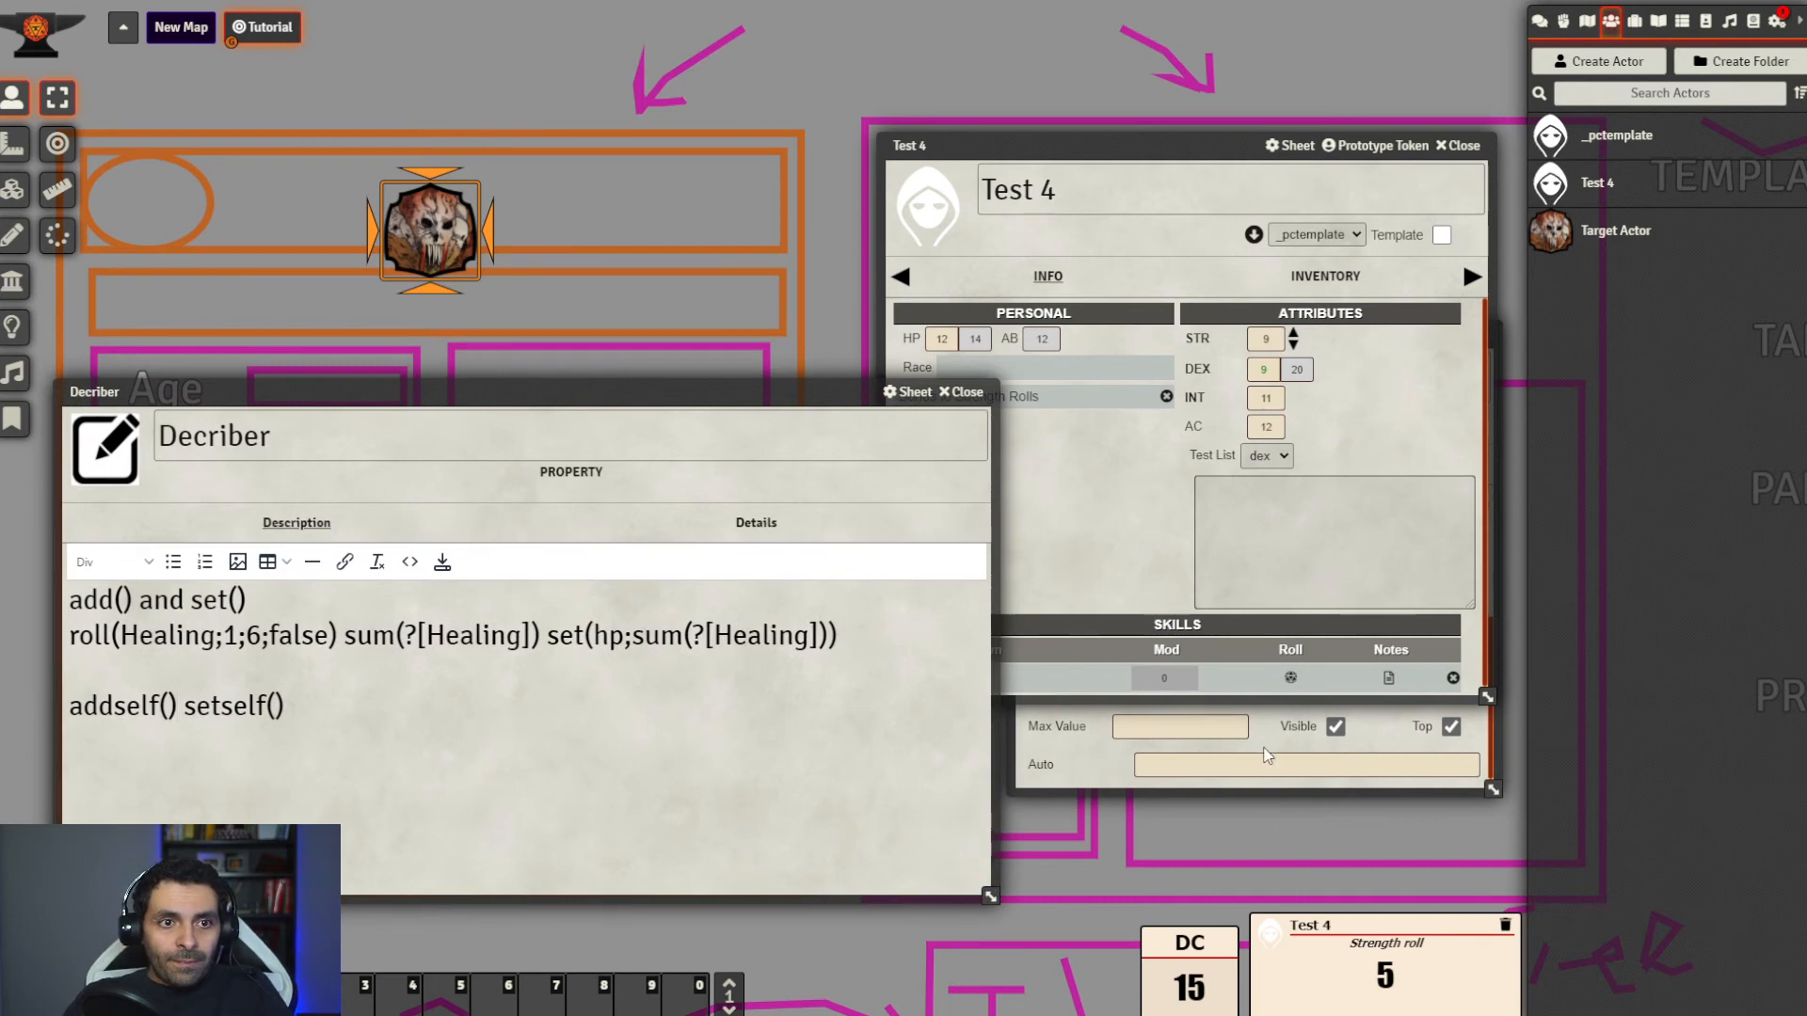
{"action": "left_click", "coordinate": [1271, 753]}
{"action": "left_click", "coordinate": [1355, 678]}
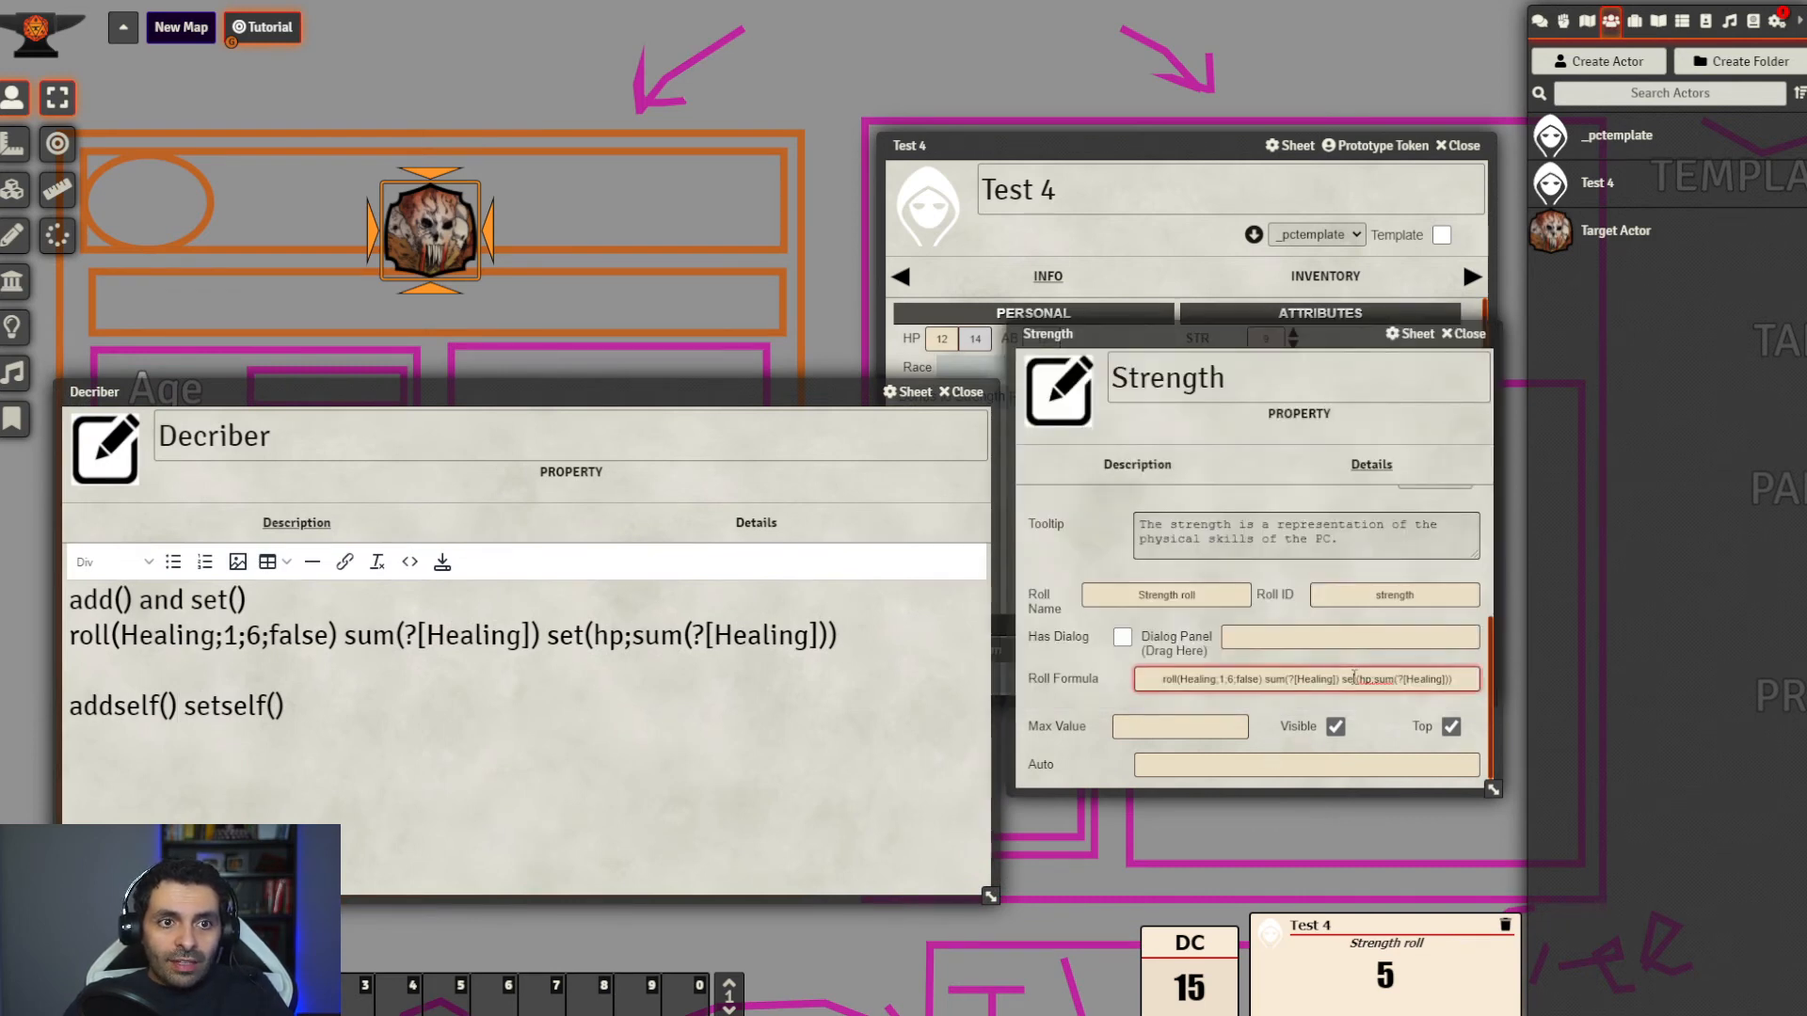
{"action": "key", "text": "BackSpace"}
{"action": "key", "text": "BackSpace"}
{"action": "key", "text": "BackSpace"}
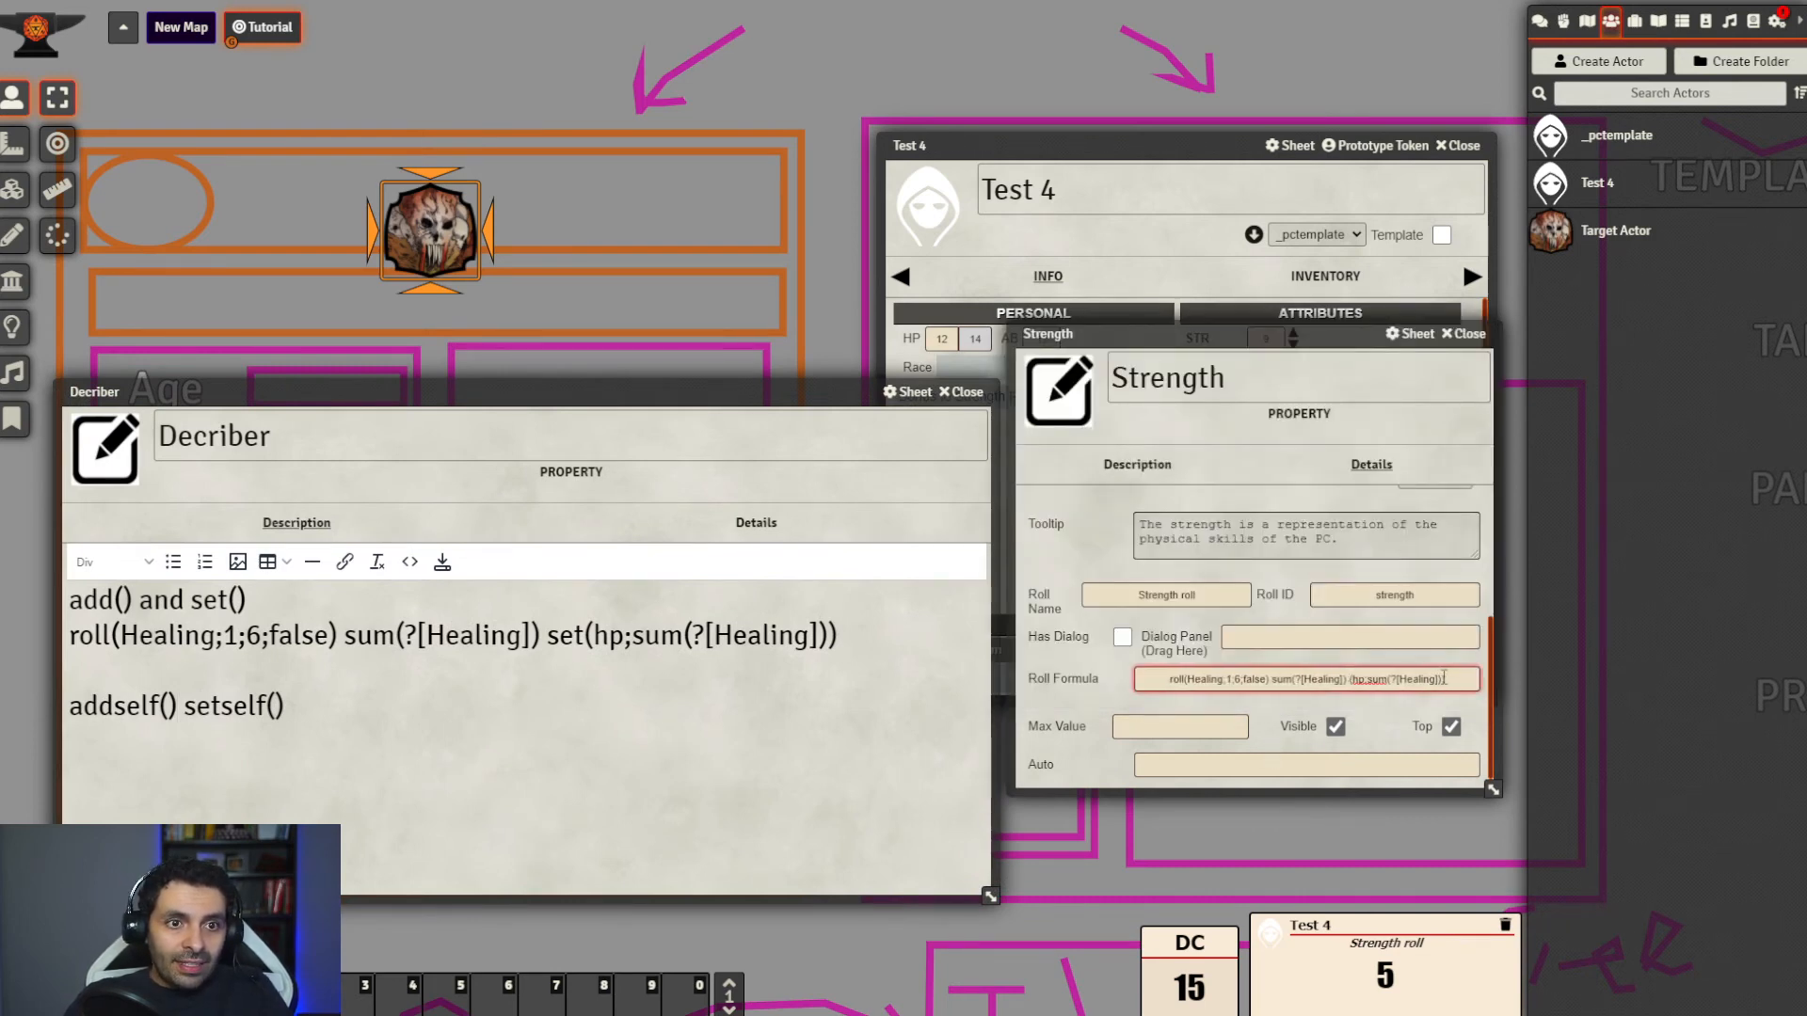
{"action": "type", "text": "addself"}
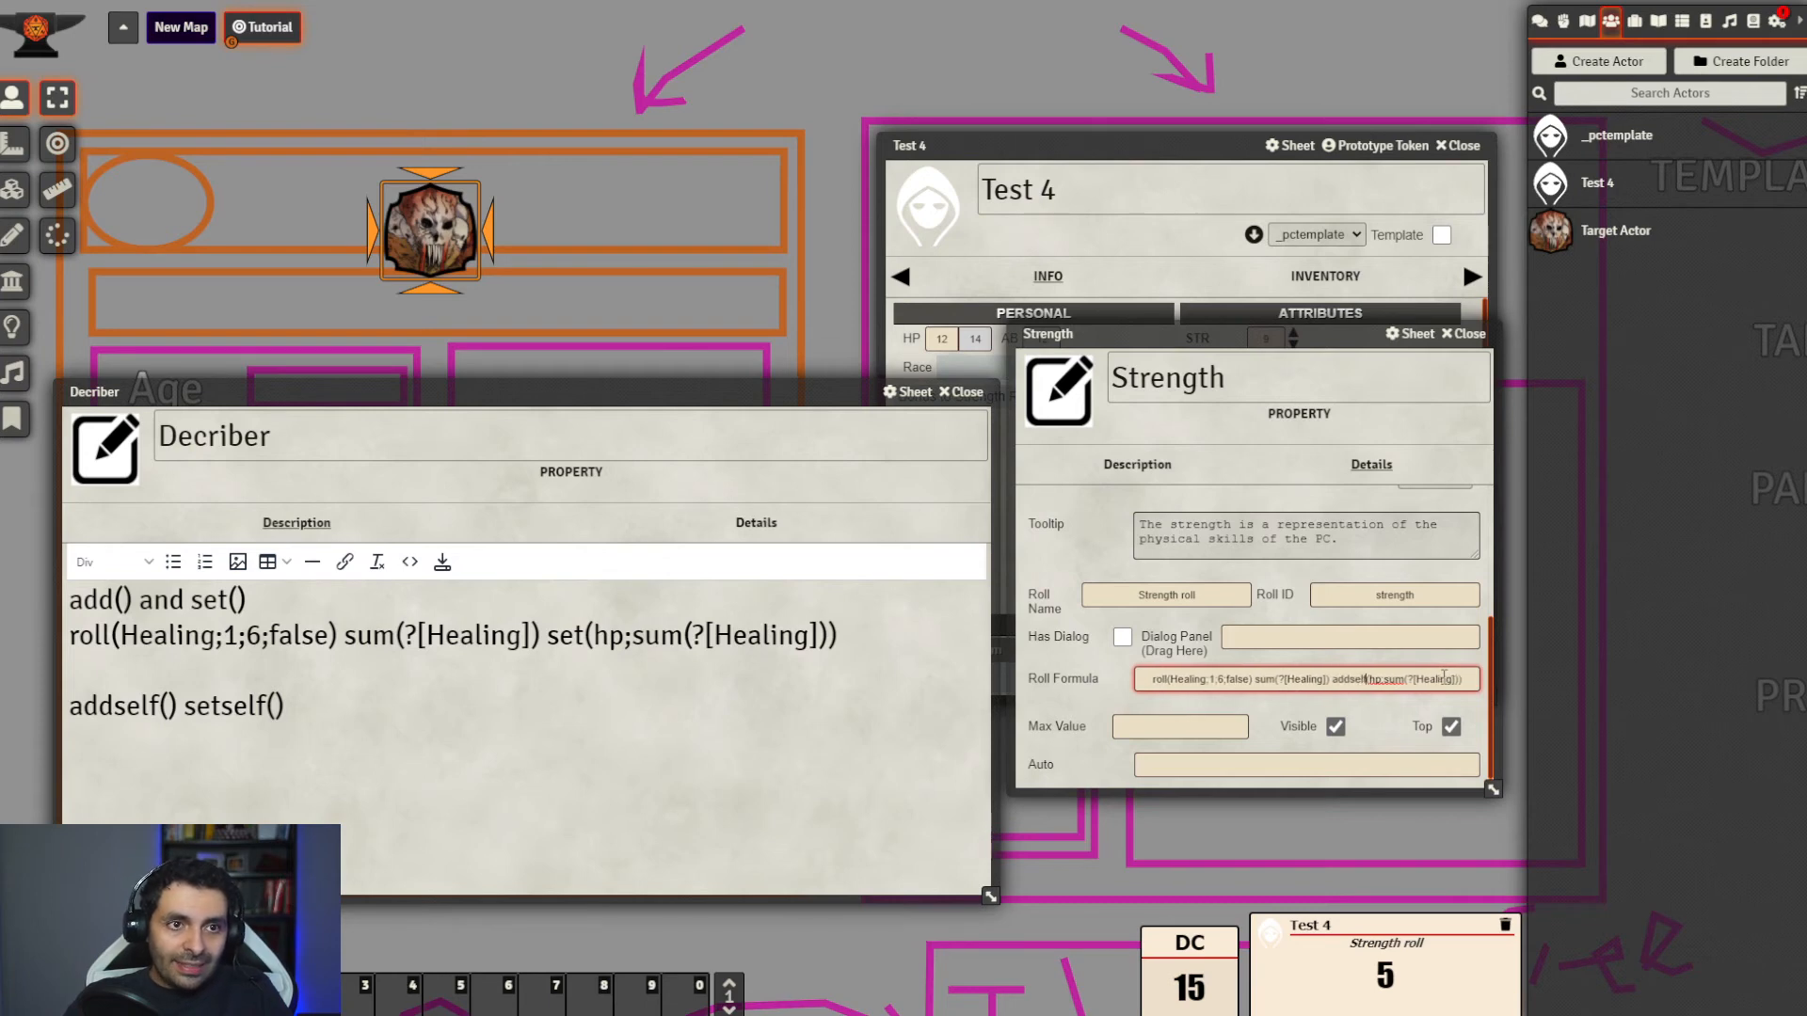
{"action": "left_click", "coordinate": [1397, 713]}
{"action": "left_click_drag", "start_coordinate": [591, 635], "coordinate": [551, 637]}
{"action": "type", "text": "addself"}
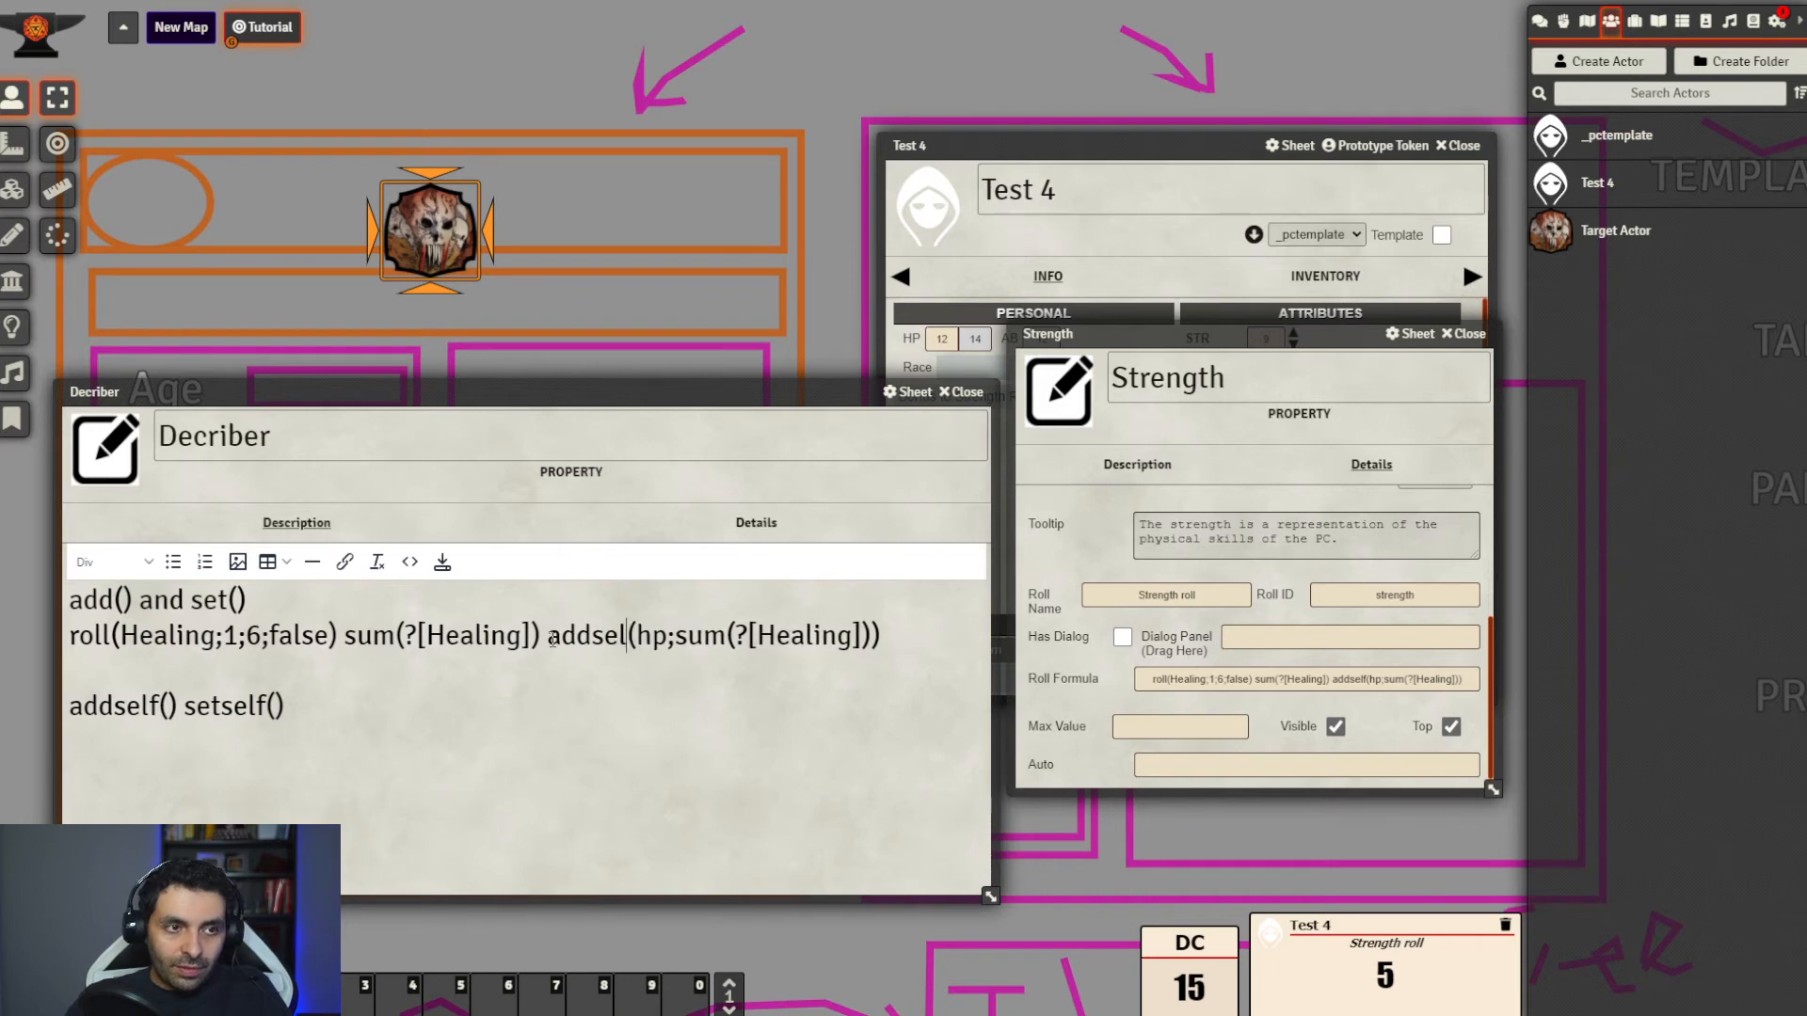
Open the Test 4 actor sheet, move it clear of the Strength sheet and set its current HP to 0
{"action": "left_click", "coordinate": [1600, 184]}
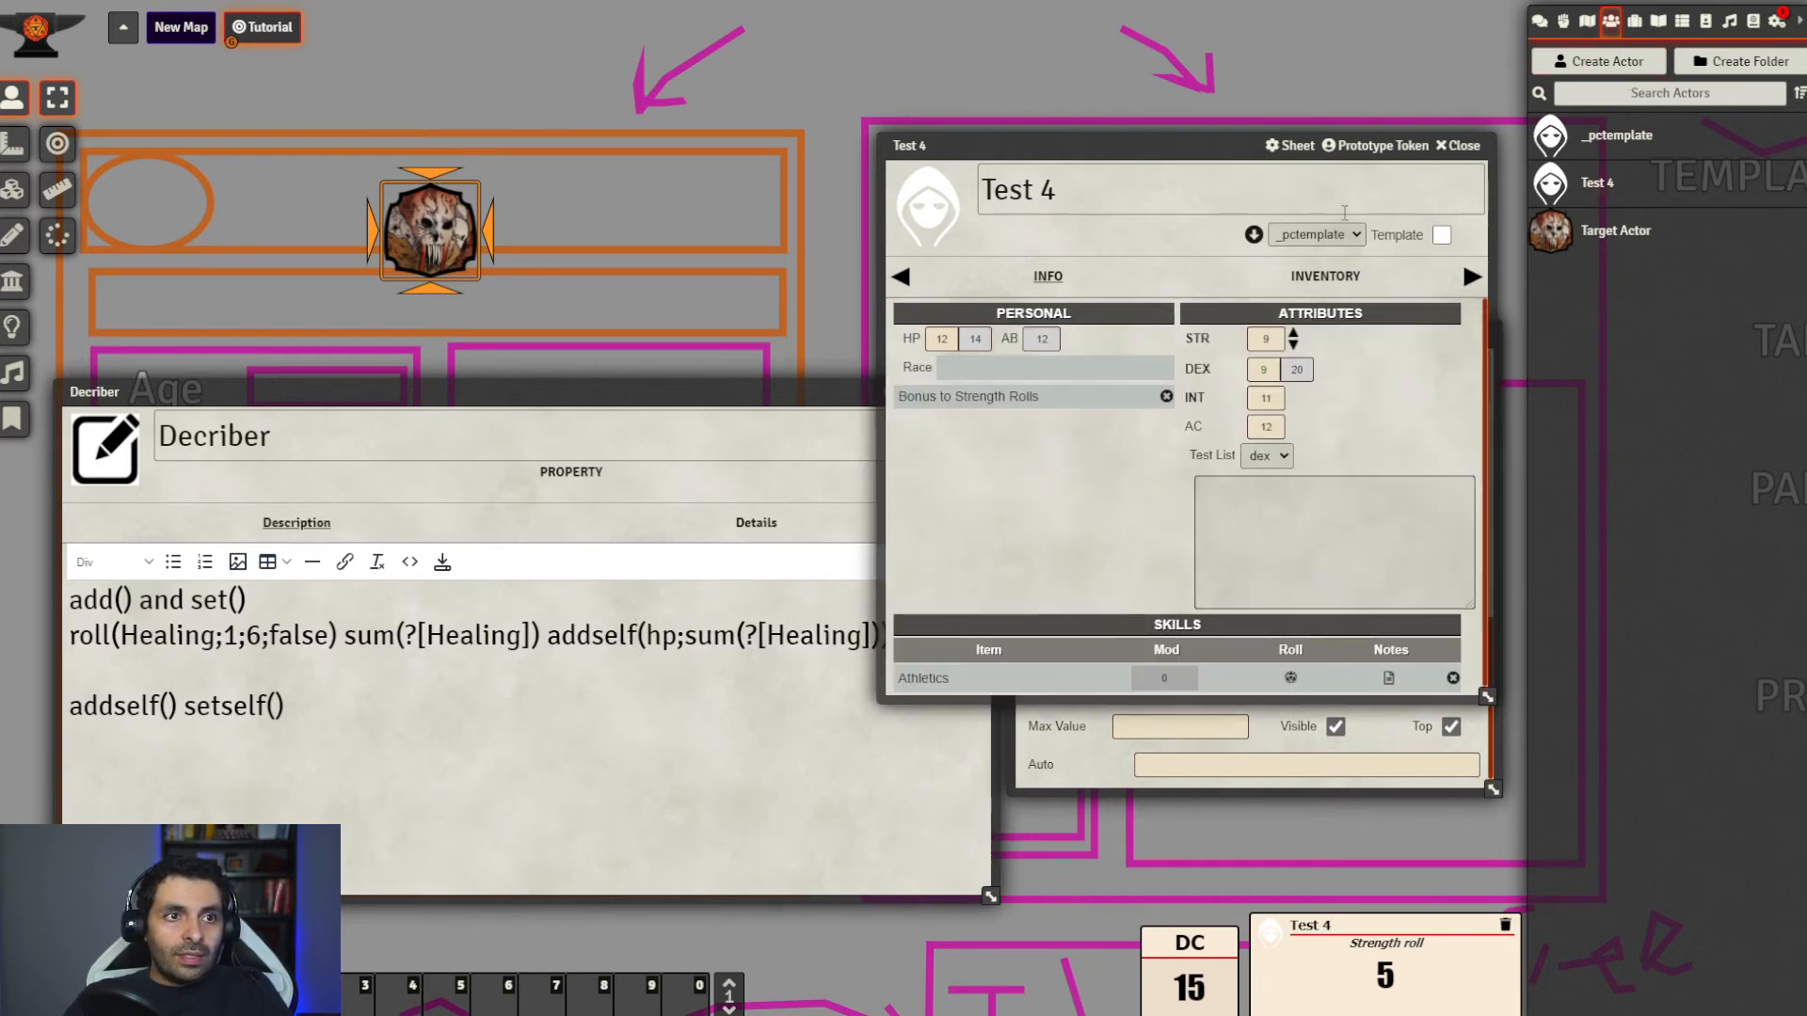
{"action": "left_click_drag", "start_coordinate": [1062, 140], "coordinate": [744, 173]}
{"action": "left_click", "coordinate": [617, 369]}
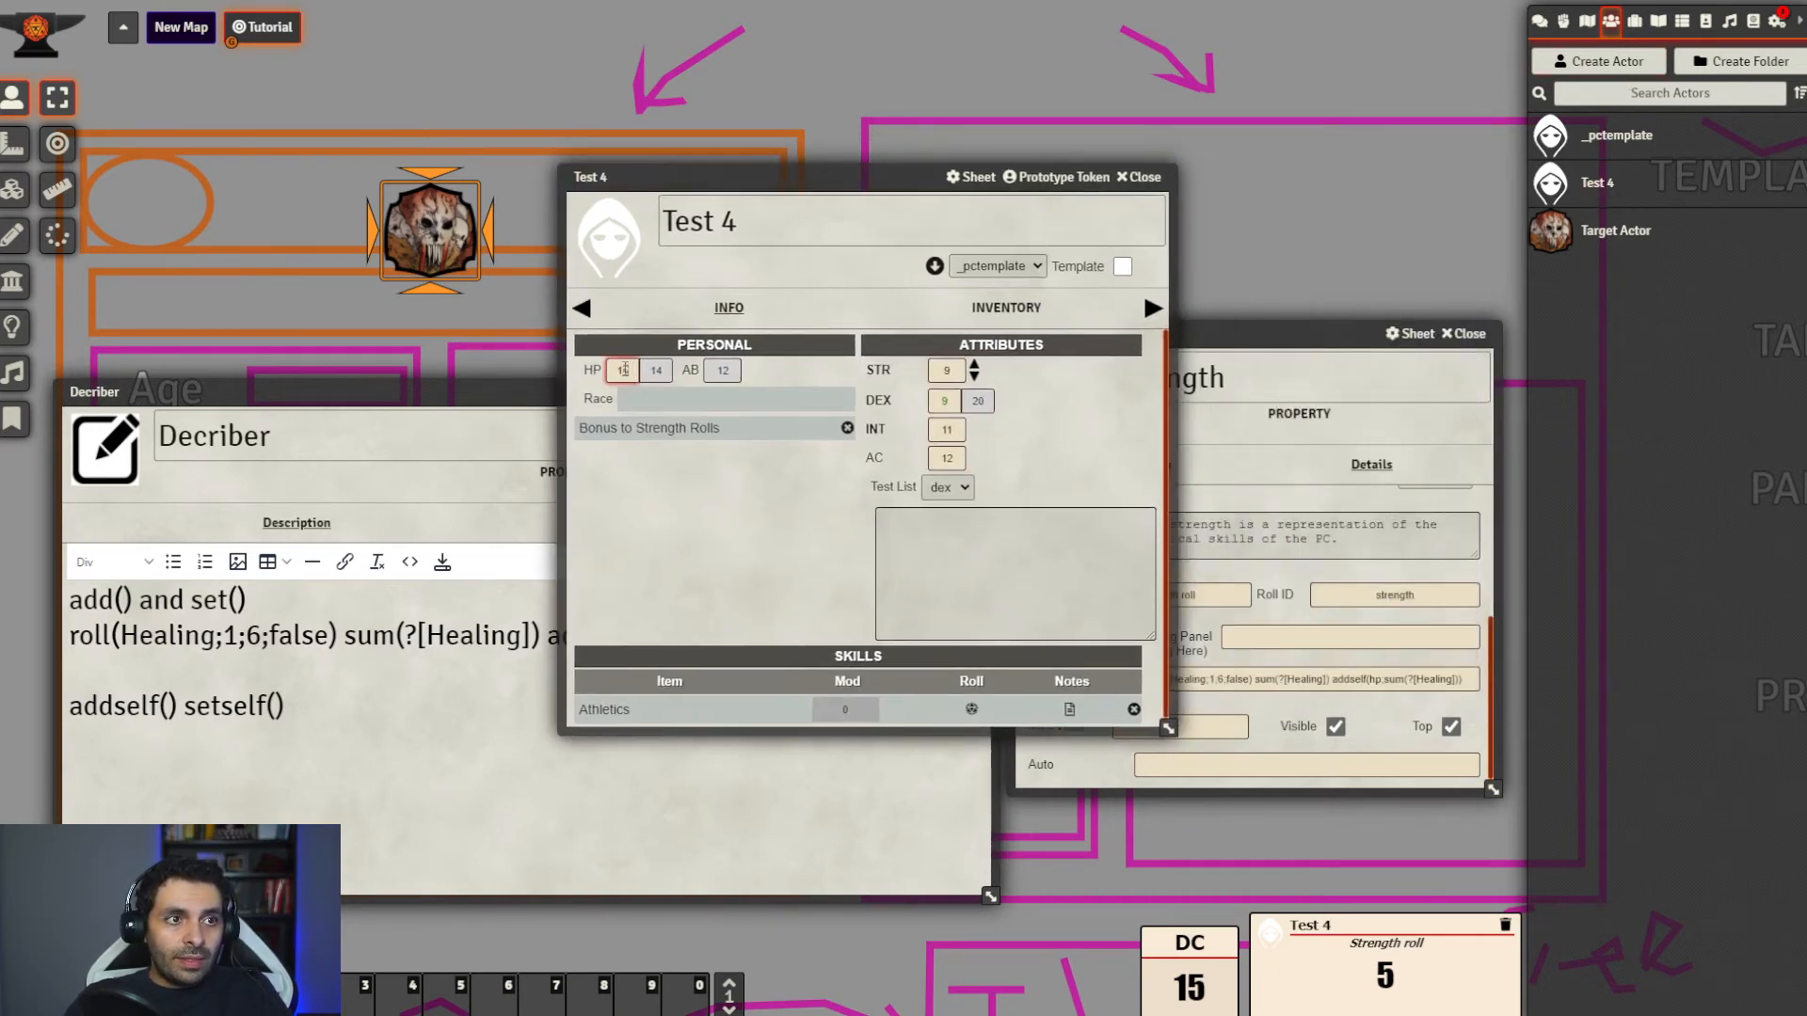
{"action": "type", "text": "0"}
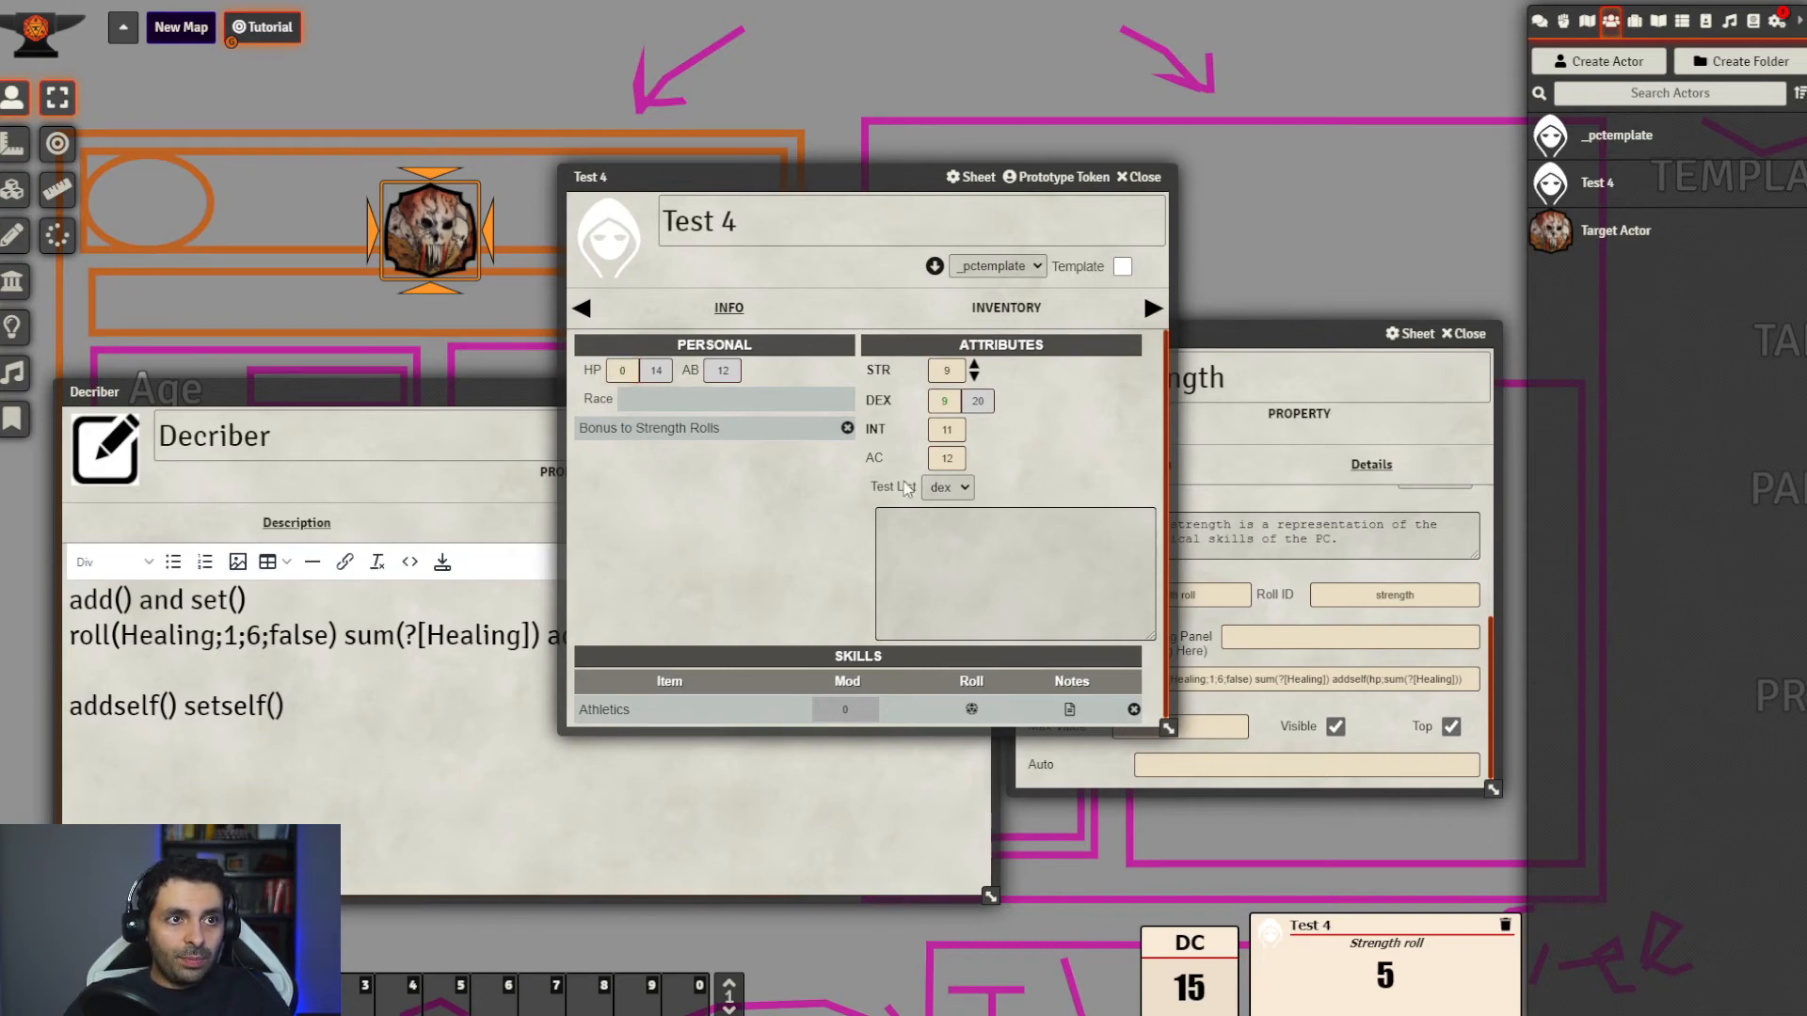
Roll Strength from the Test 4 sheet with the addself formula, check the actor's HP and close the sheet
{"action": "left_click", "coordinate": [891, 373]}
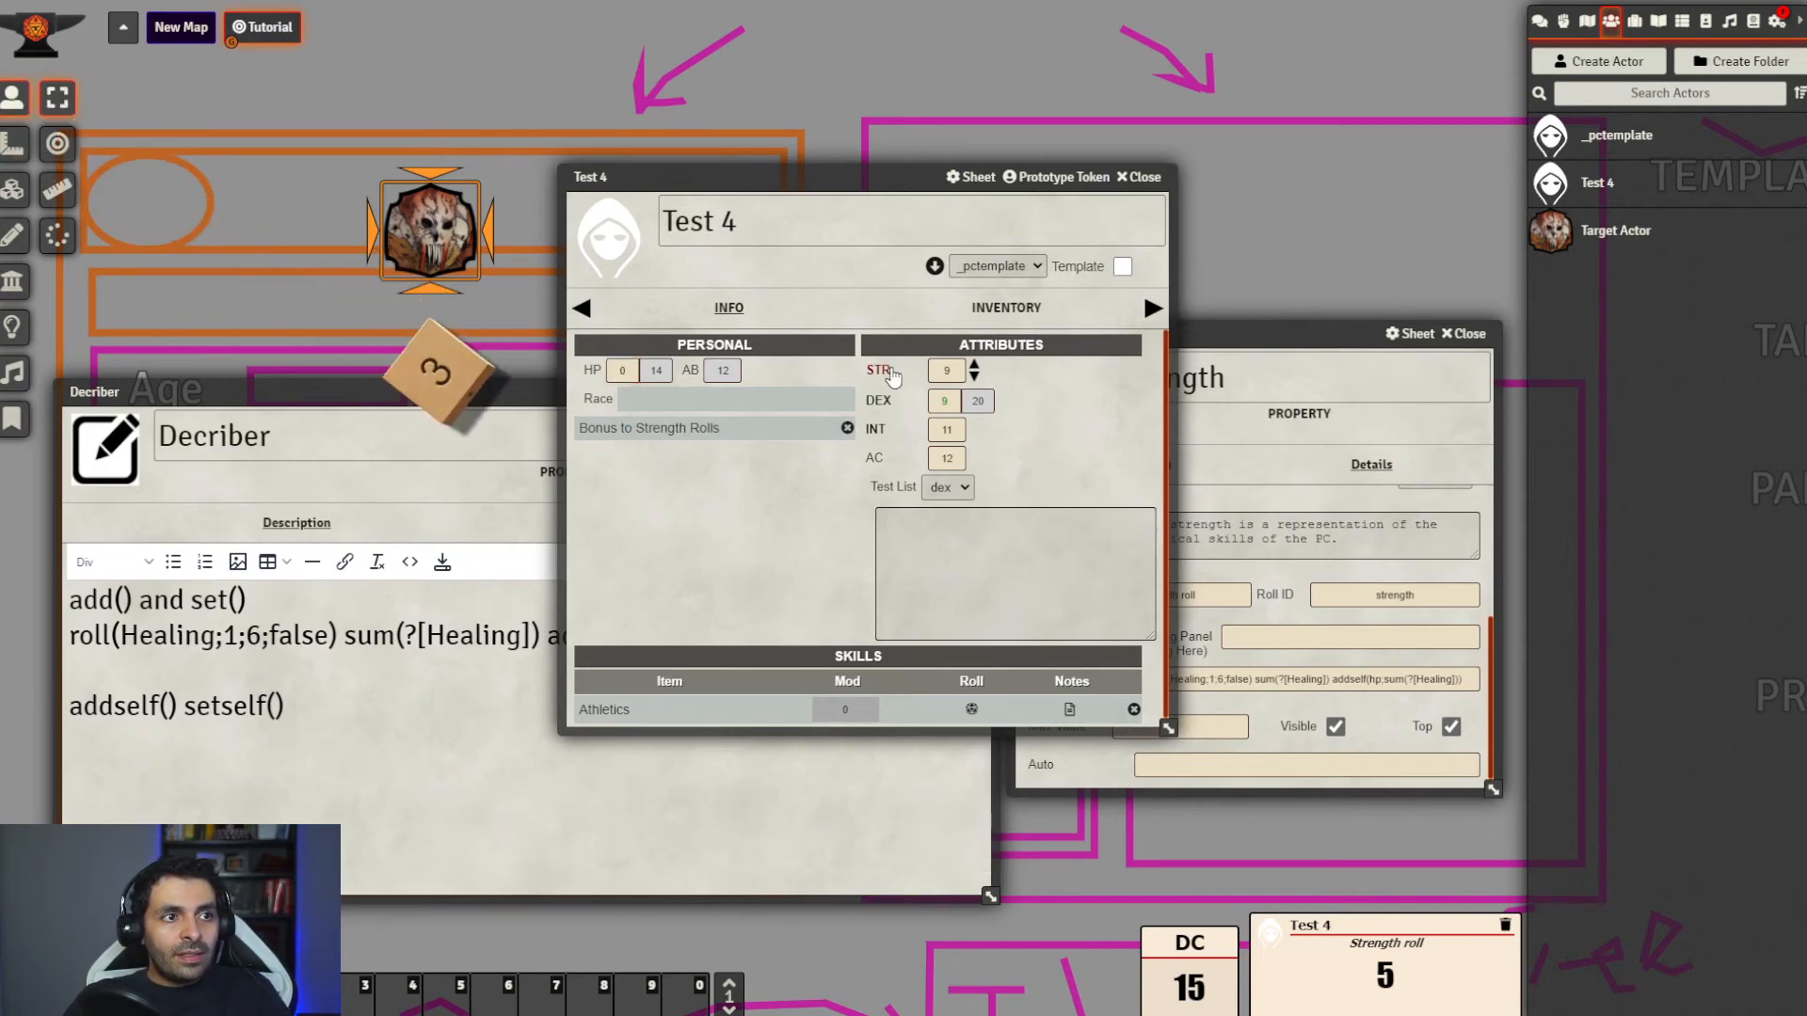
{"action": "left_click", "coordinate": [622, 370]}
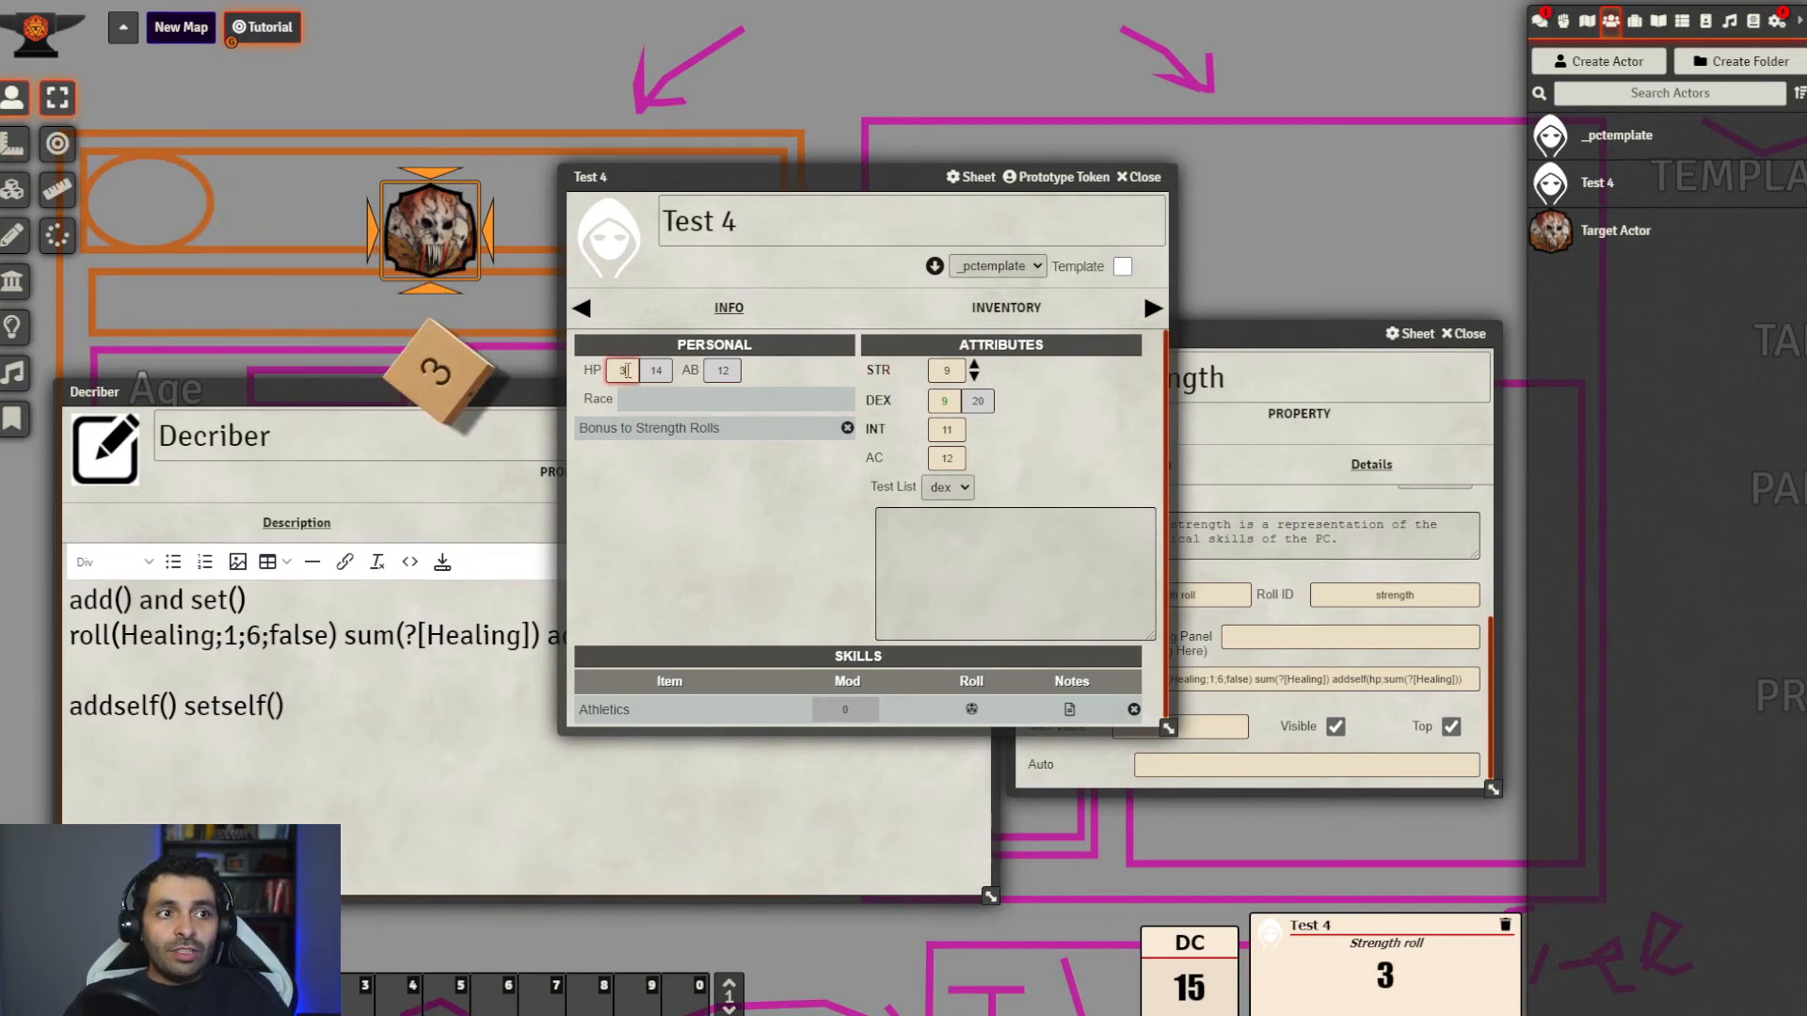
{"action": "left_click", "coordinate": [732, 509]}
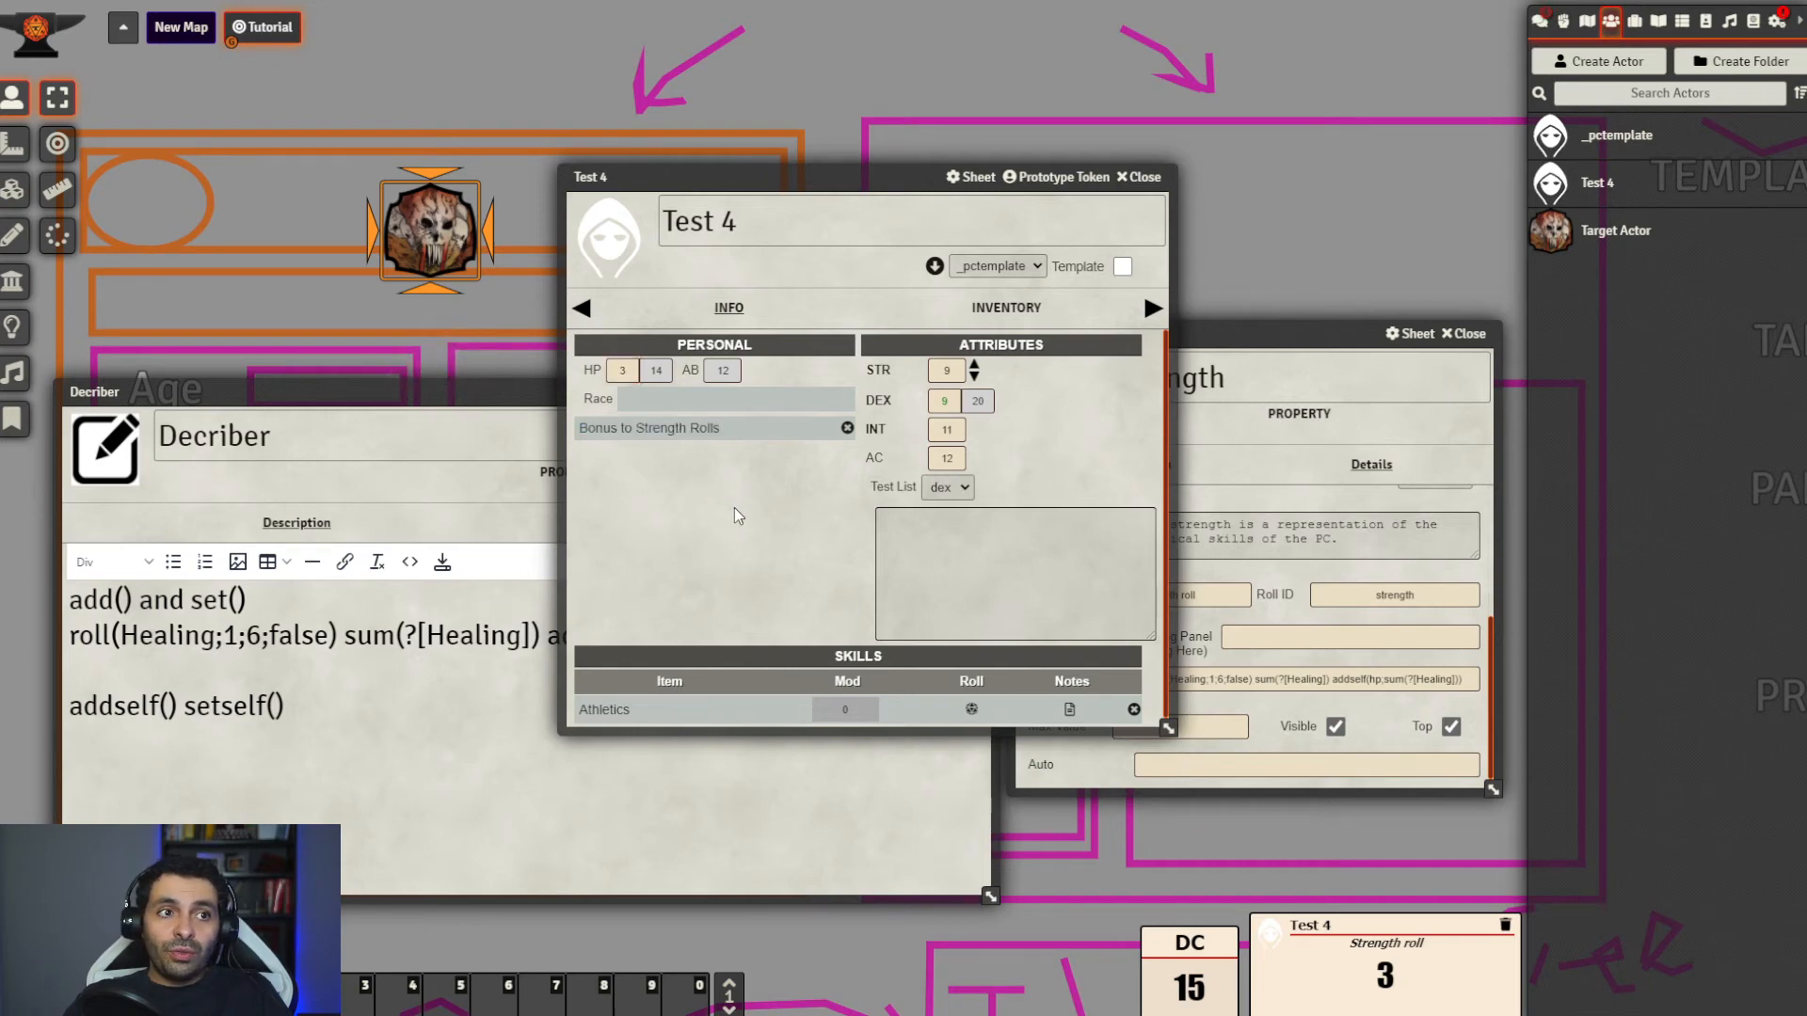
{"action": "left_click", "coordinate": [1139, 177]}
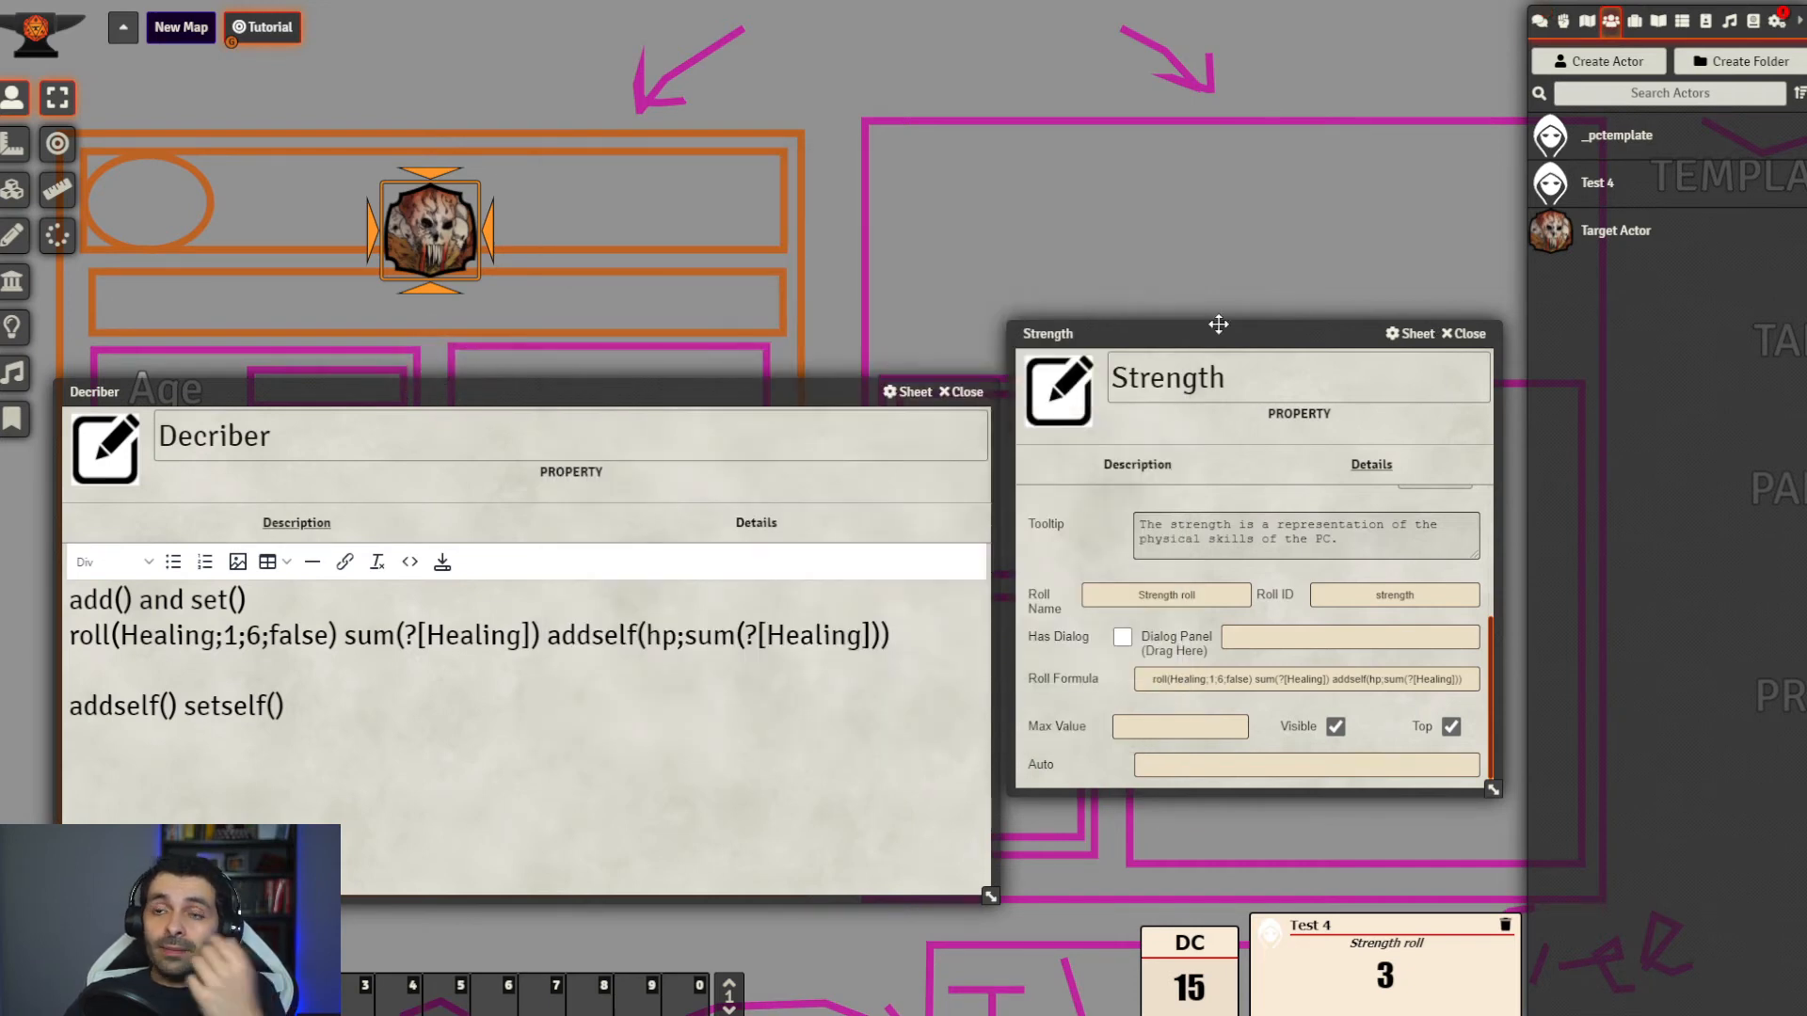
Resize the Decriber sheet and move it higher so the Strength property's Roll Formula stays uncovered
{"action": "left_click_drag", "start_coordinate": [771, 386], "coordinate": [812, 261]}
{"action": "left_click_drag", "start_coordinate": [1042, 774], "coordinate": [1183, 730]}
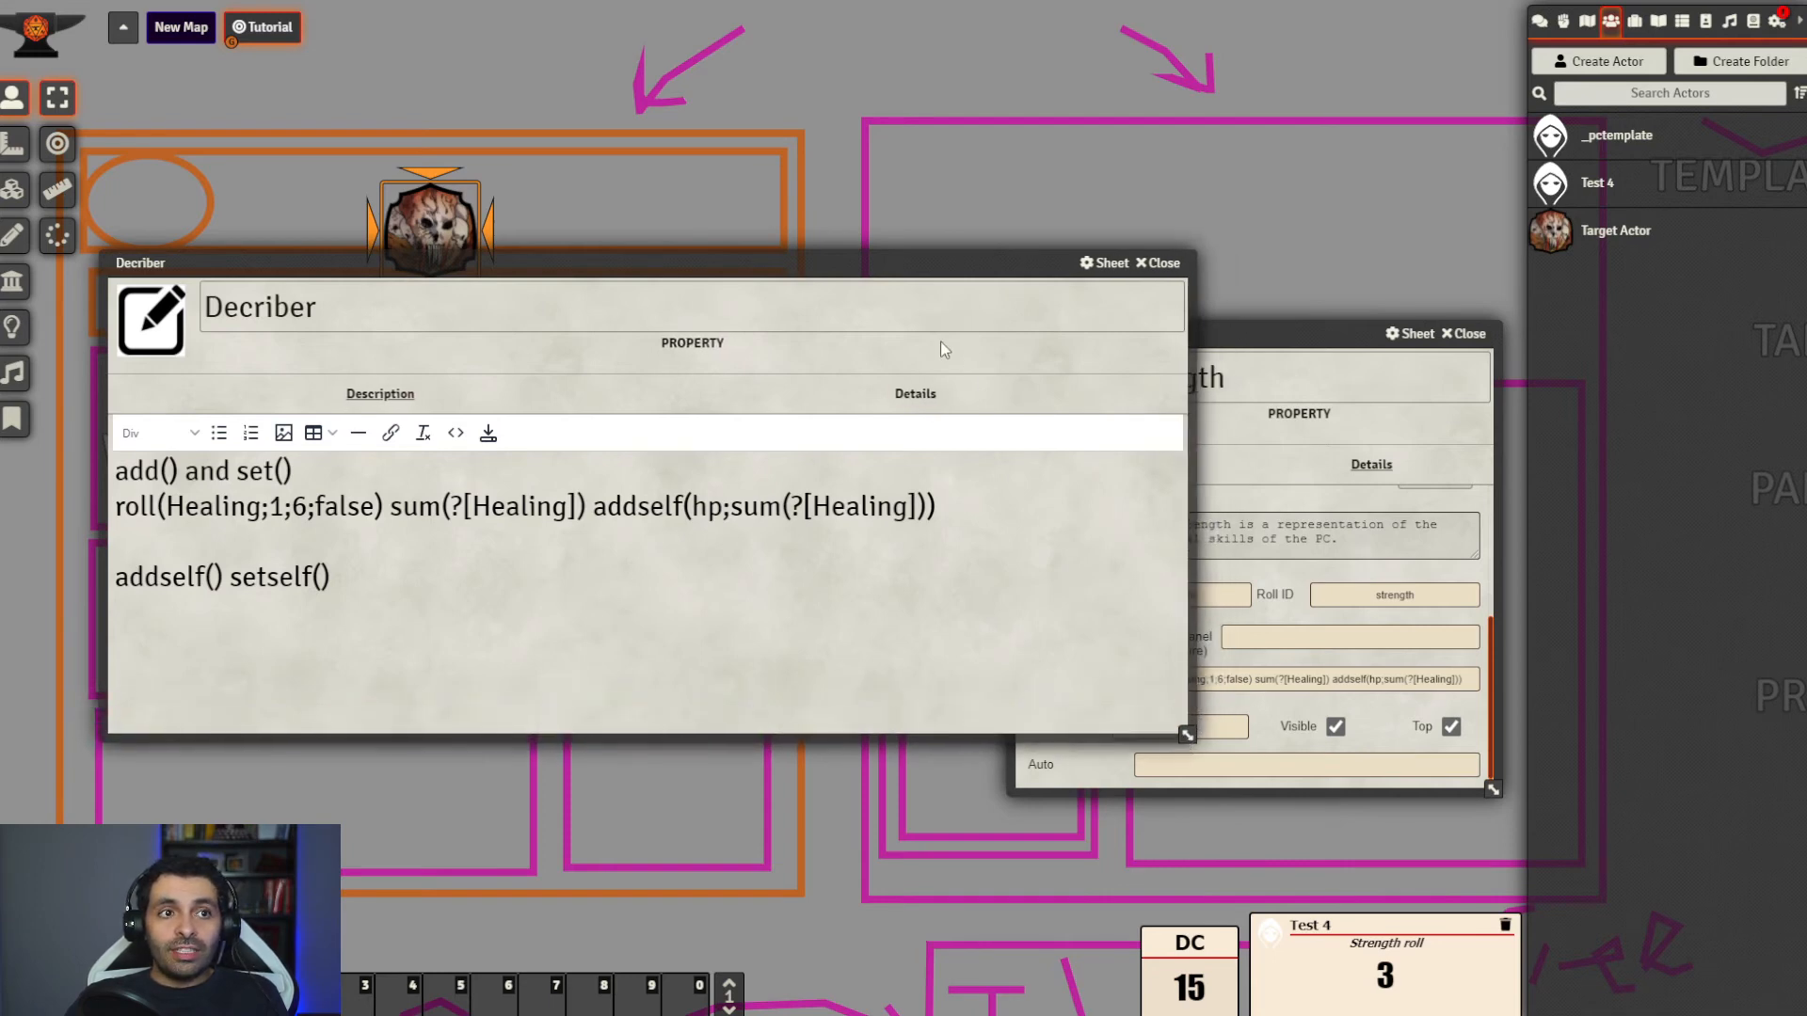
{"action": "left_click_drag", "start_coordinate": [895, 254], "coordinate": [1300, 191]}
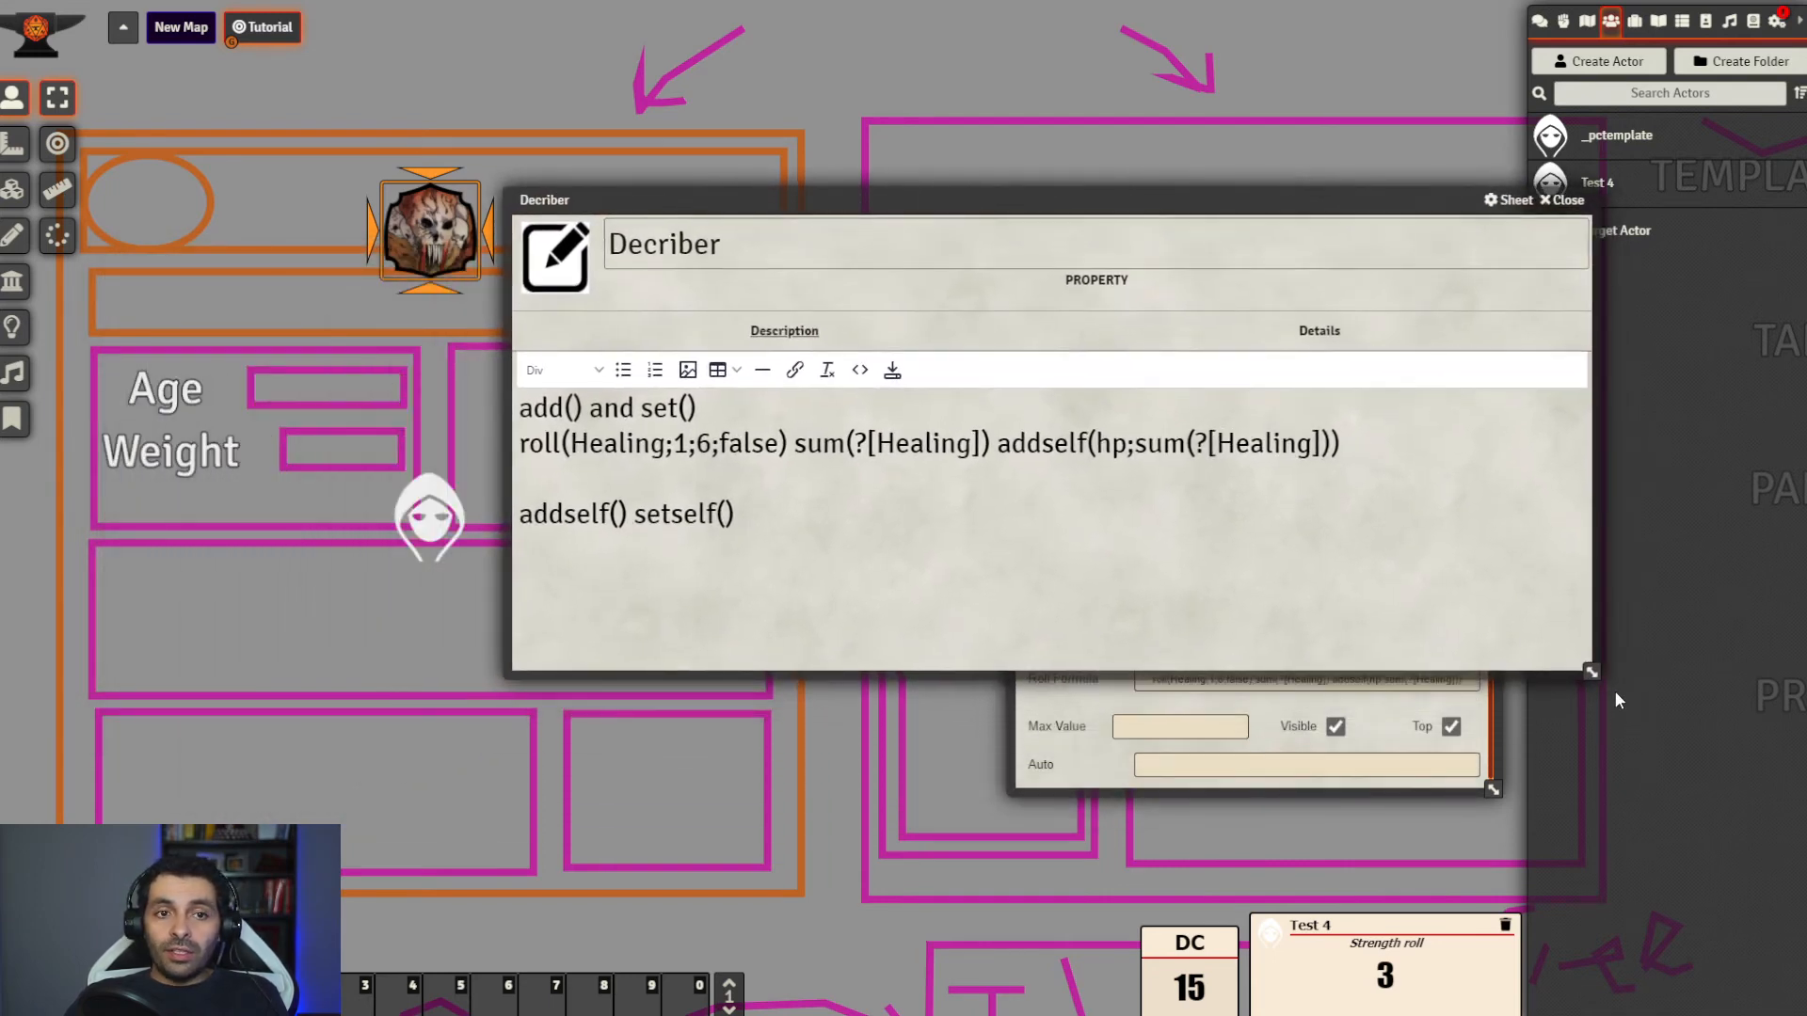
{"action": "left_click_drag", "start_coordinate": [1592, 672], "coordinate": [1462, 668]}
{"action": "left_click_drag", "start_coordinate": [892, 202], "coordinate": [909, 118]}
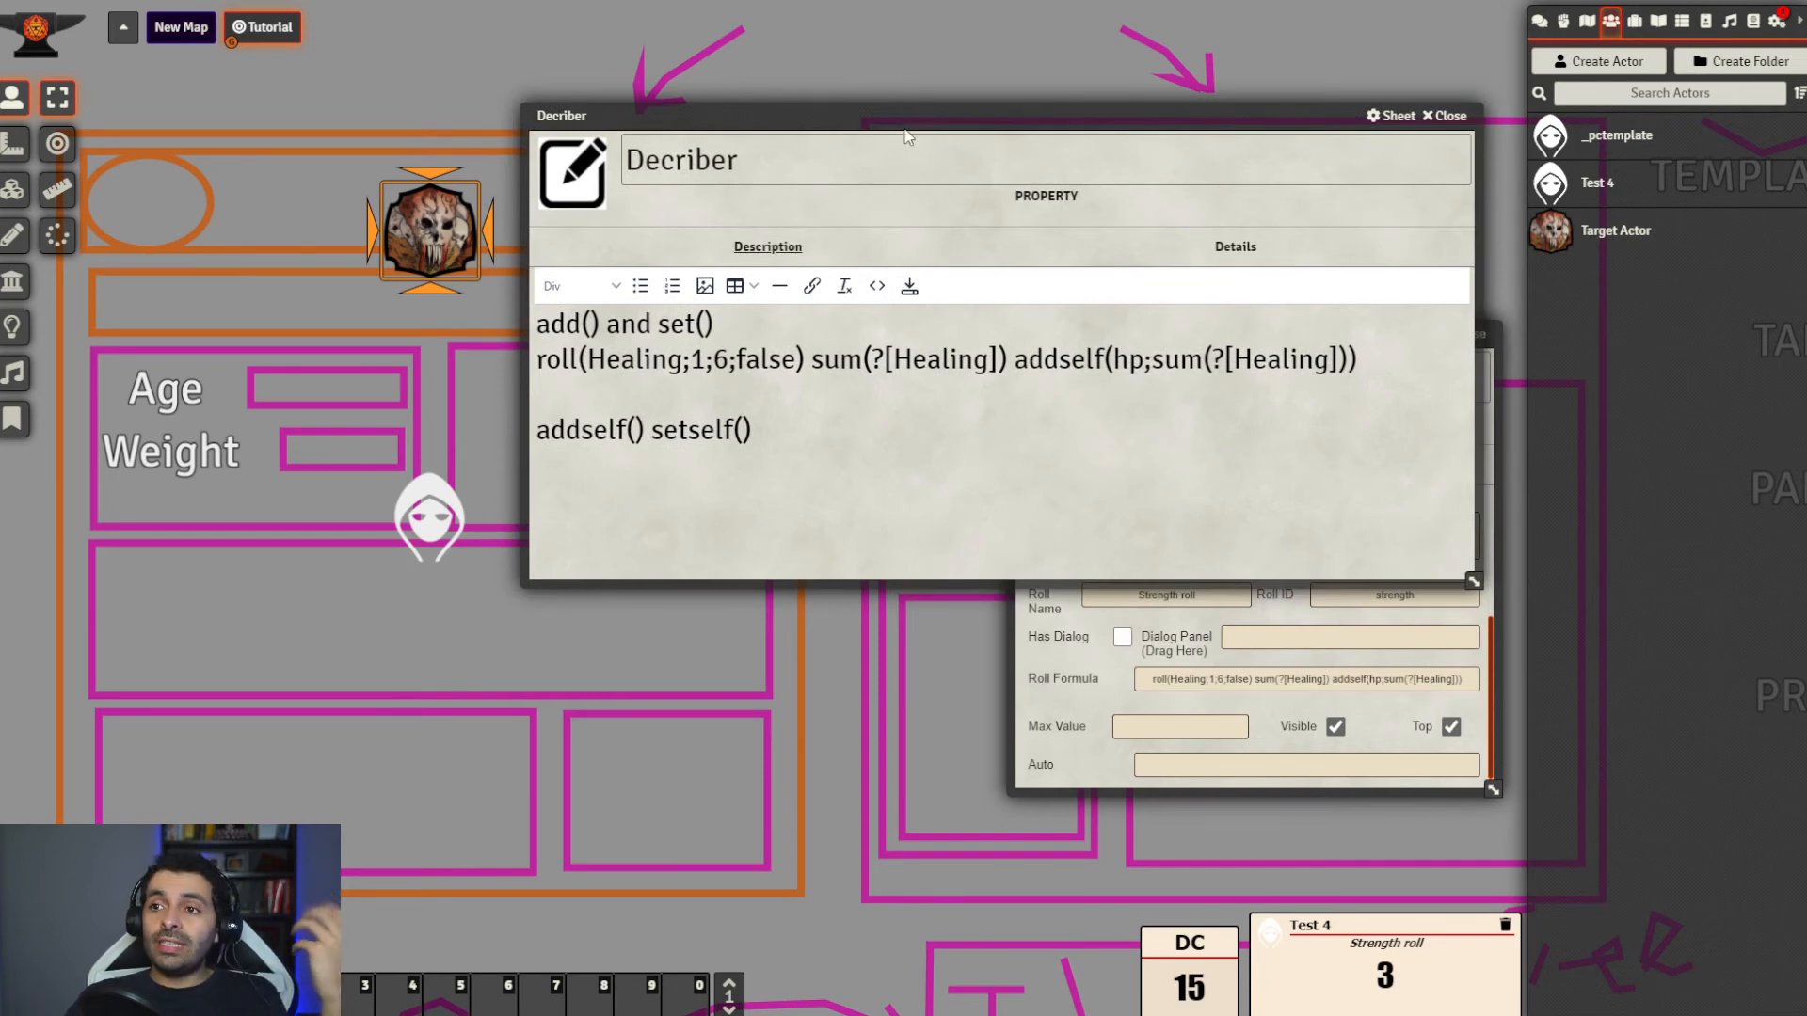
{"action": "left_click_drag", "start_coordinate": [898, 122], "coordinate": [904, 109]}
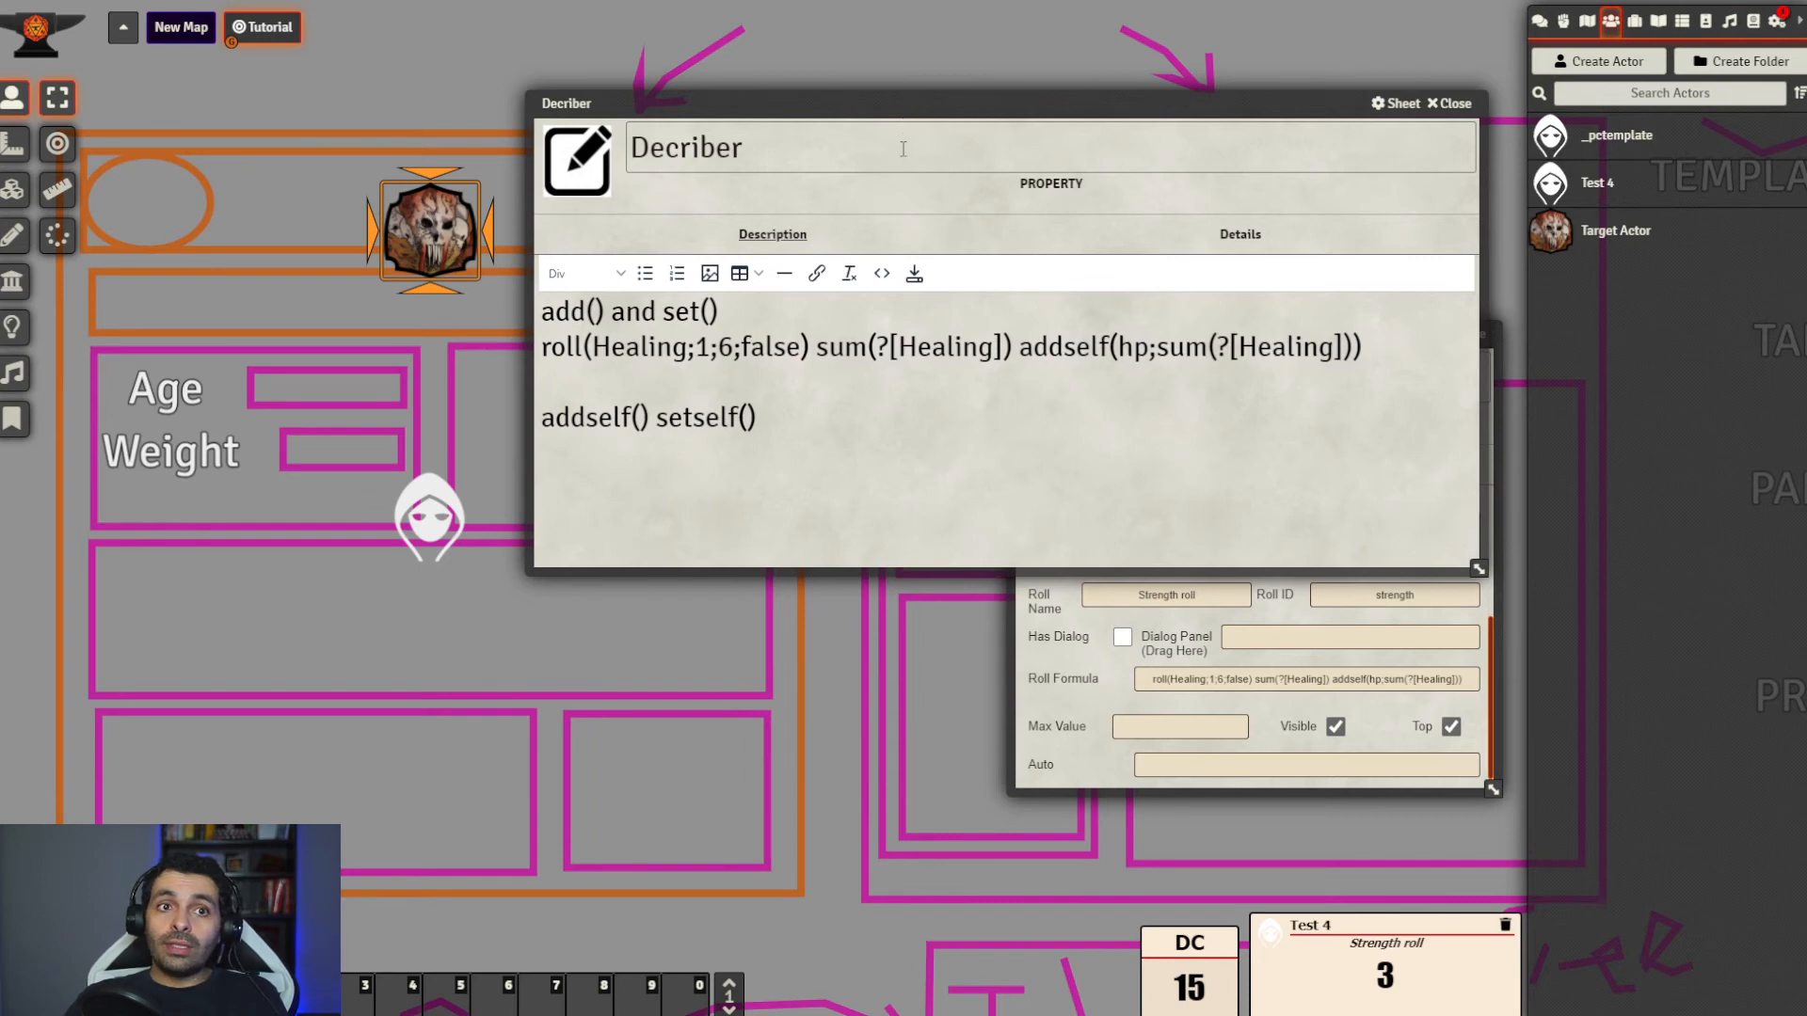
{"action": "left_click_drag", "start_coordinate": [1105, 104], "coordinate": [1080, 92]}
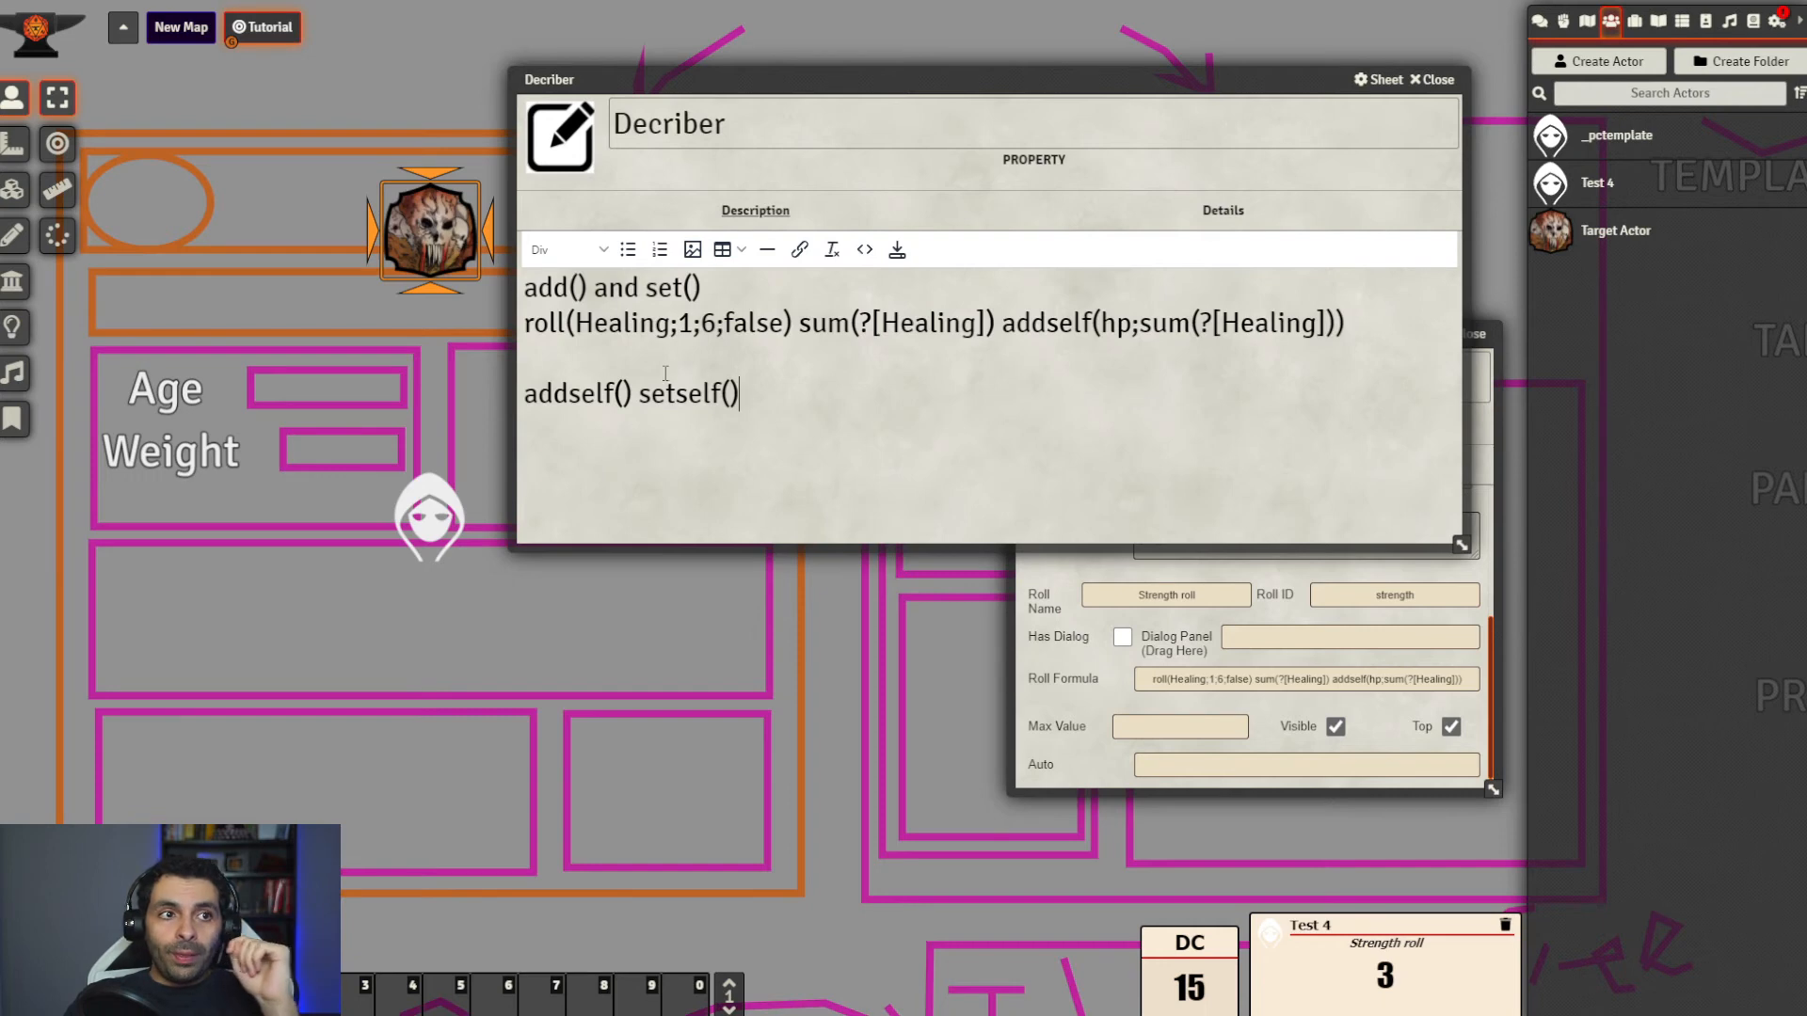
Delete everything in the Decriber description except roll(Healing;1;6;false), including the empty first line
{"action": "left_click", "coordinate": [725, 368], "text": "shift"}
{"action": "key", "text": "BackSpace"}
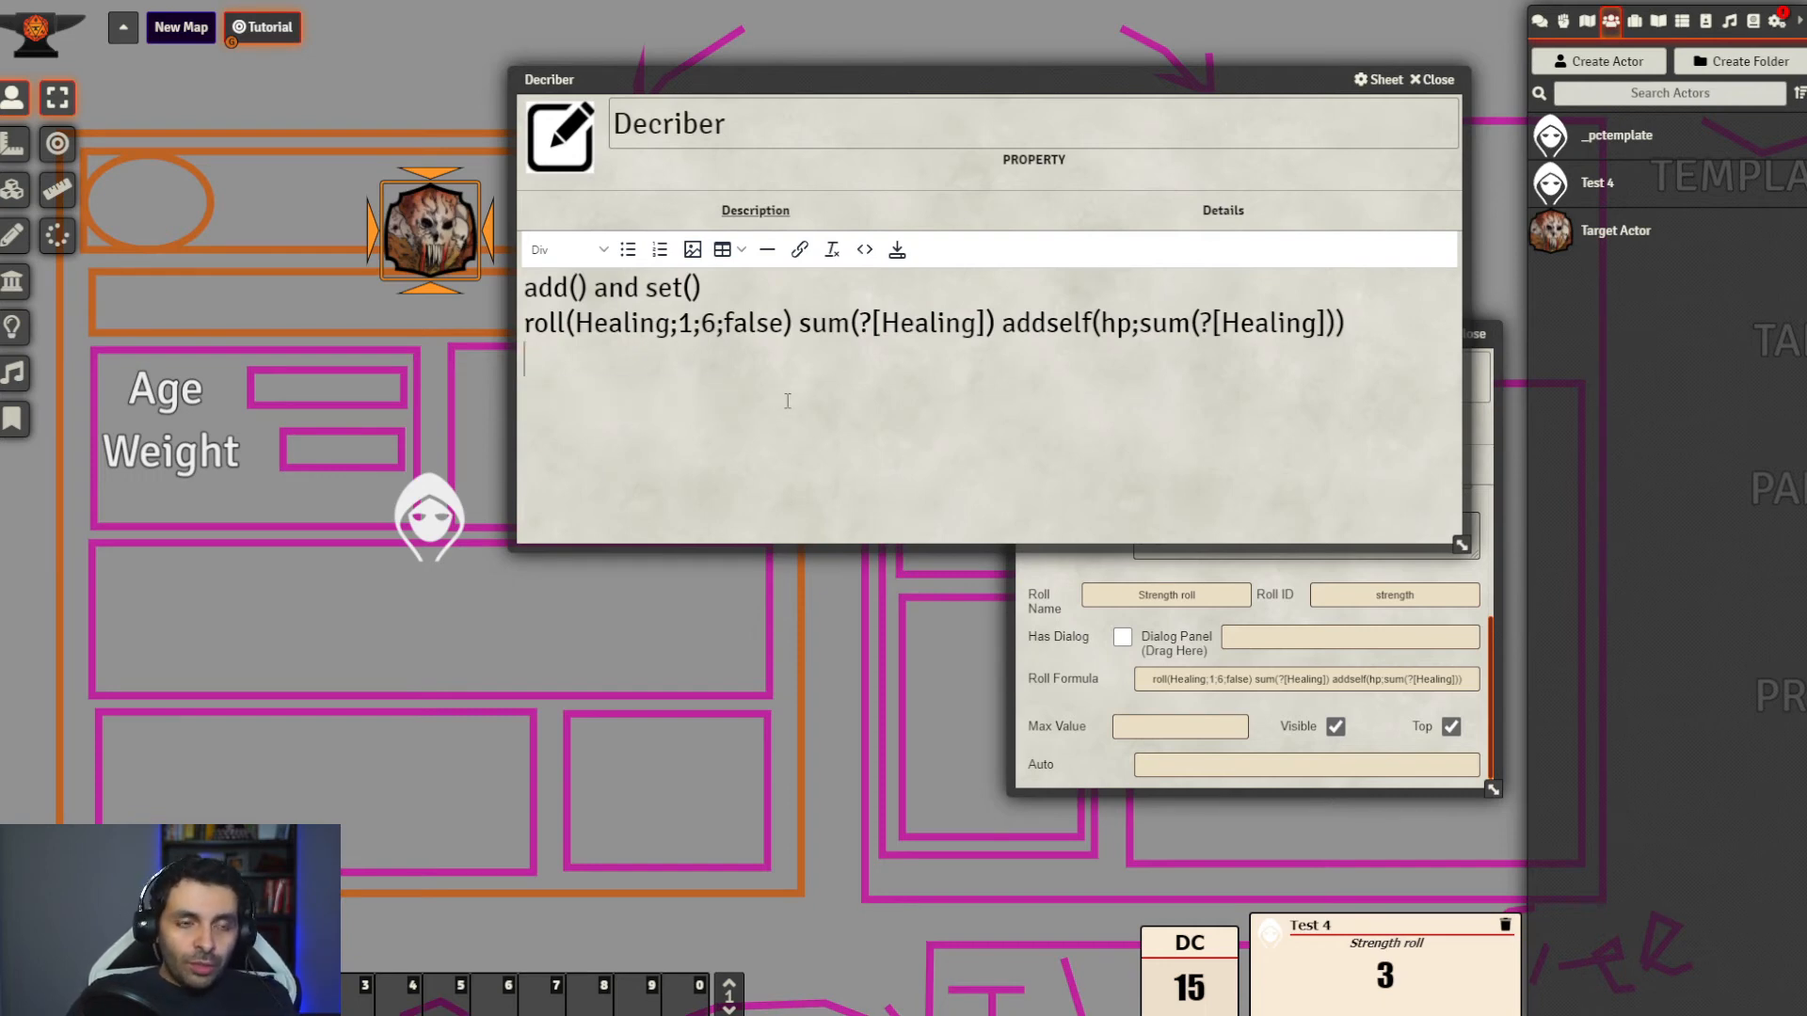
{"action": "left_click_drag", "start_coordinate": [791, 284], "coordinate": [283, 278]}
{"action": "key", "text": "BackSpace"}
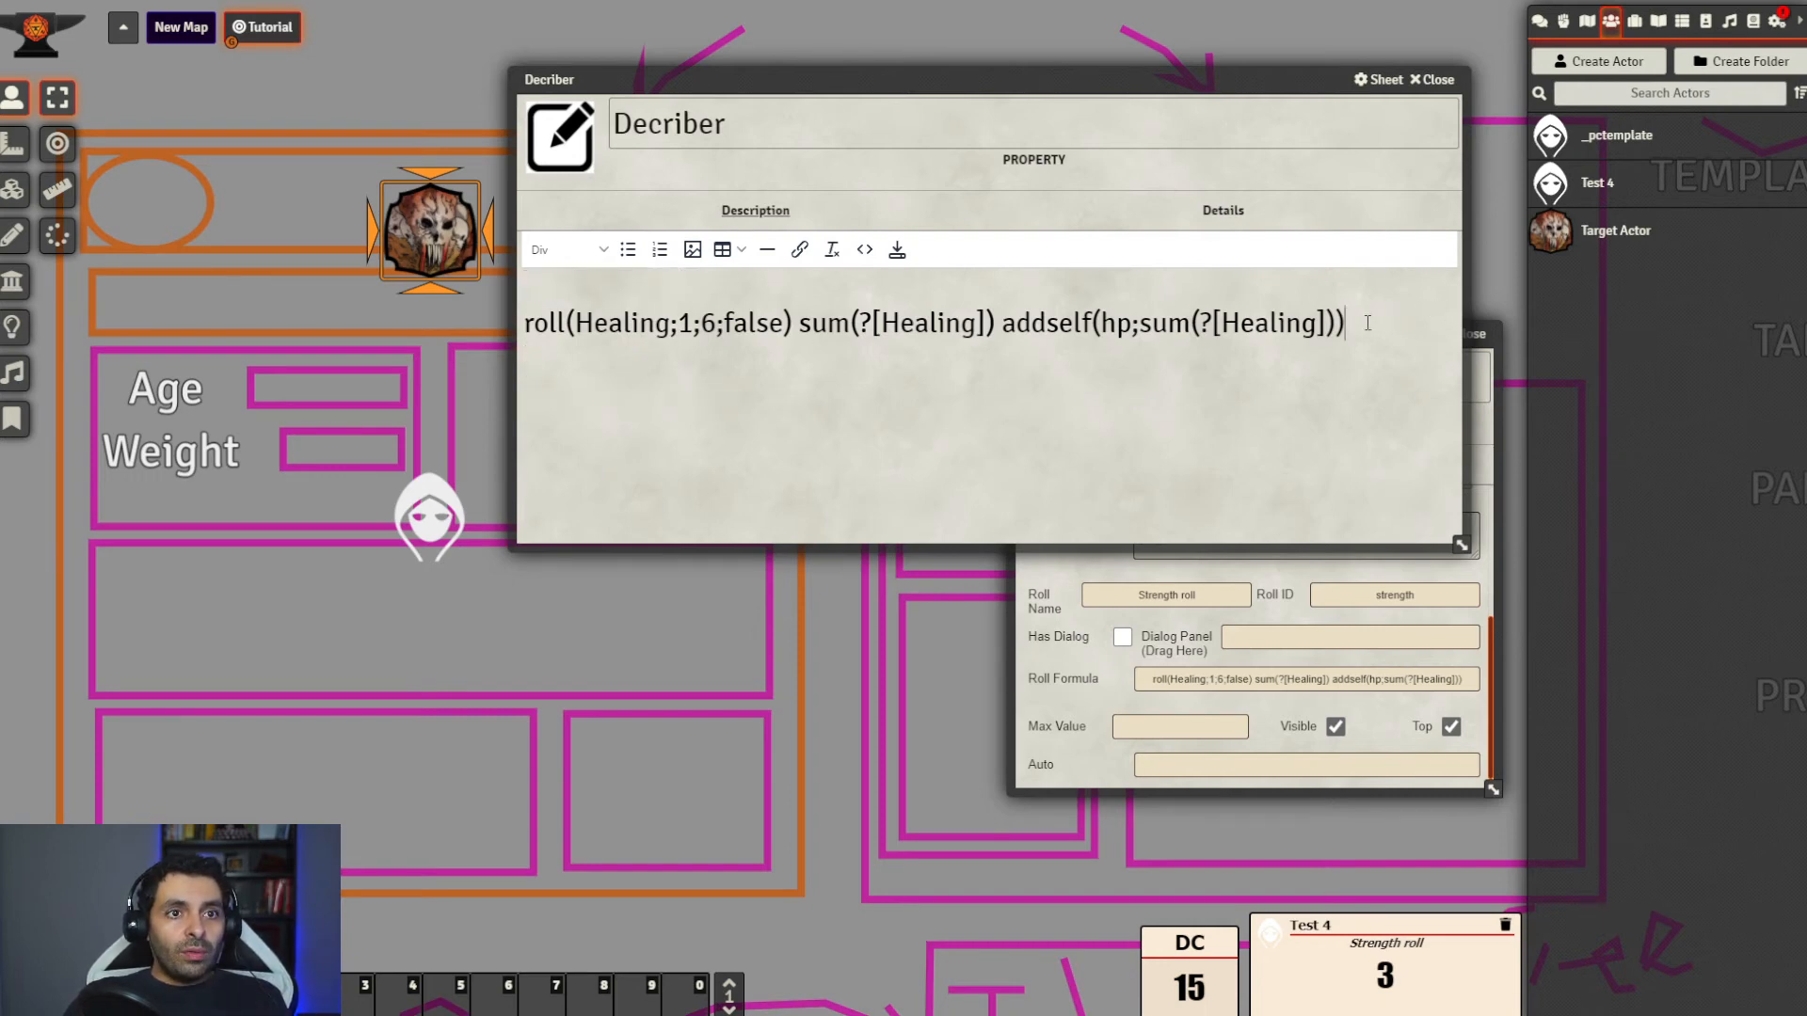
{"action": "left_click_drag", "start_coordinate": [1367, 323], "coordinate": [793, 323]}
{"action": "key", "text": "BackSpace"}
{"action": "left_click", "coordinate": [745, 302]}
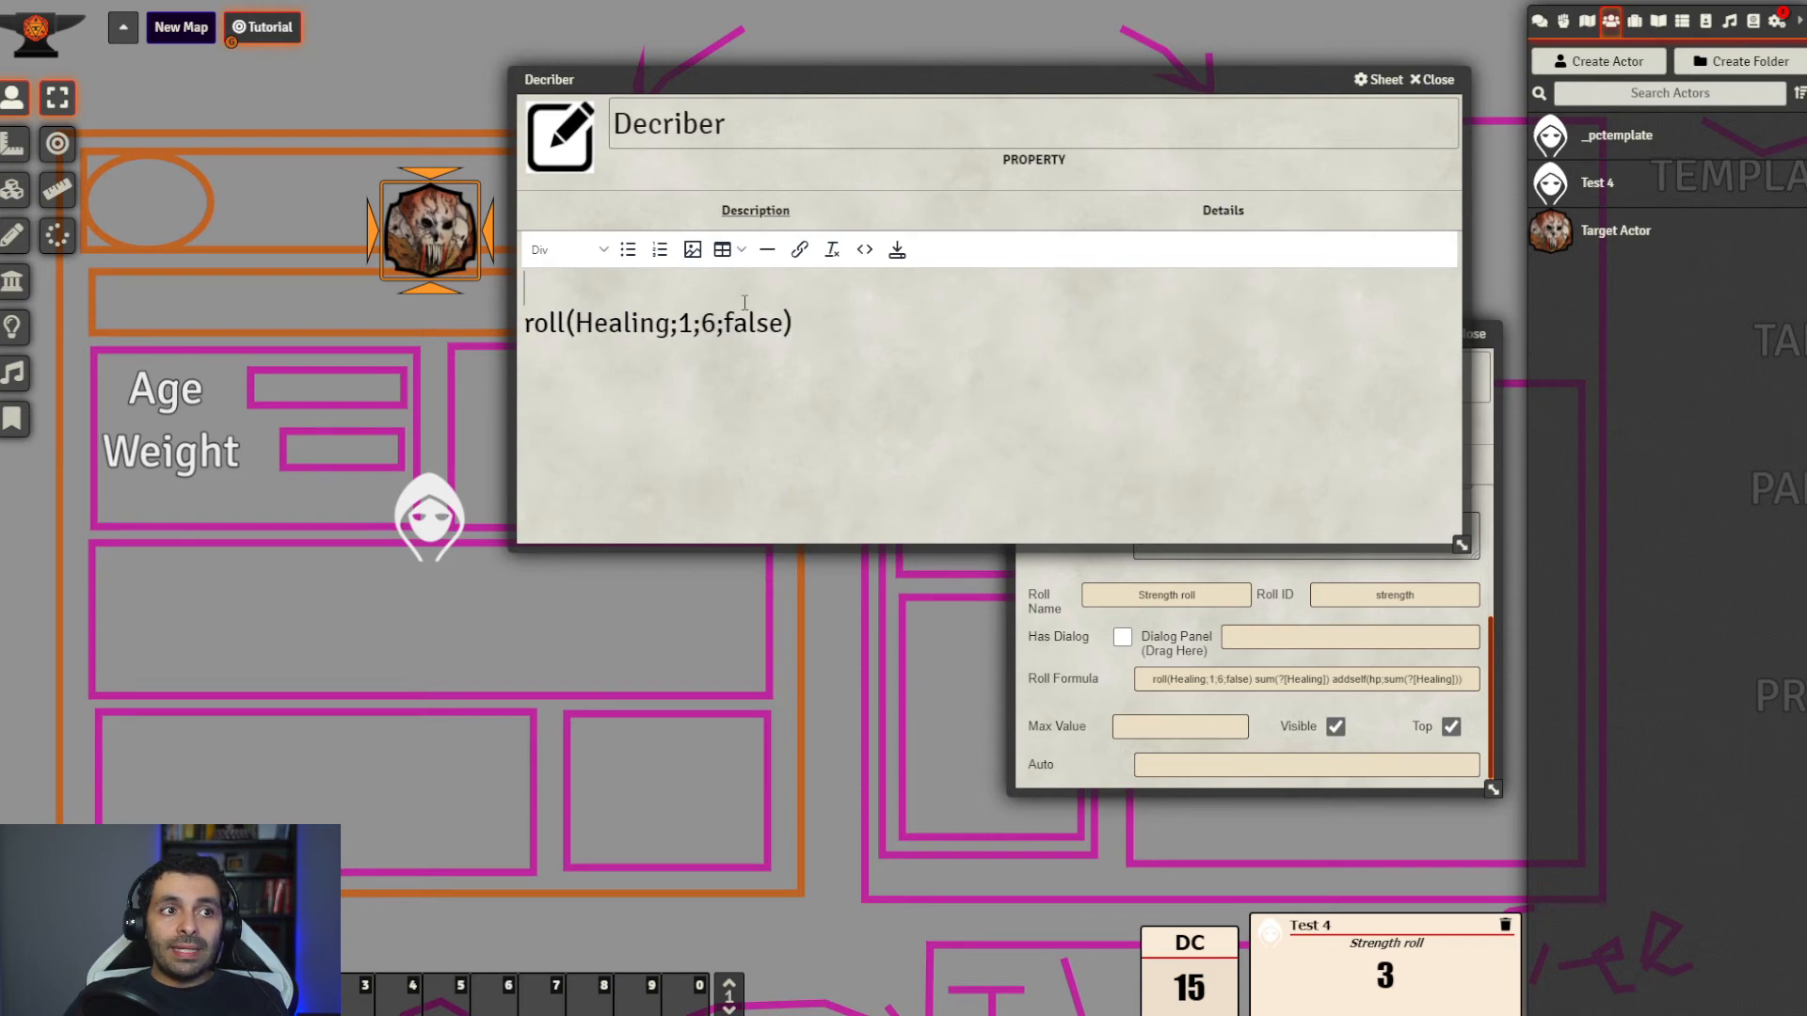
{"action": "key", "text": "Delete"}
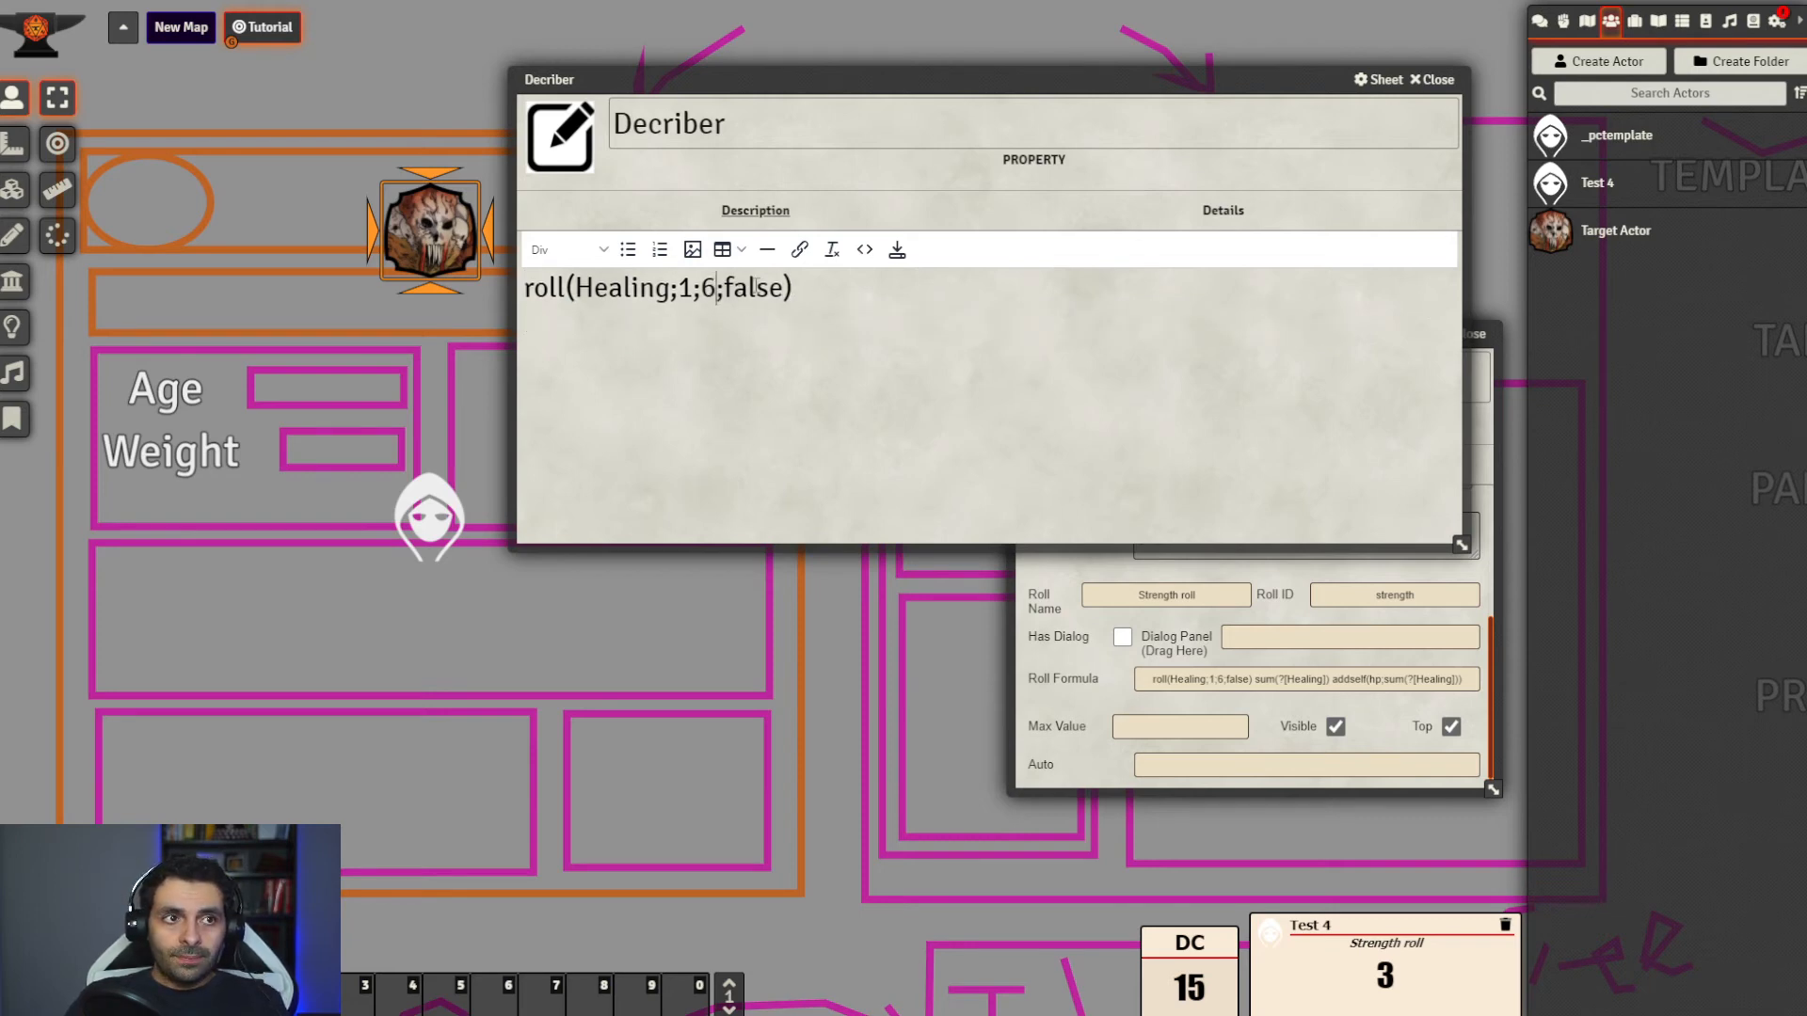
Highlight the roll(Healing;1;6;false) expression in the Decriber description to examine its syntax
{"action": "left_click", "coordinate": [816, 285]}
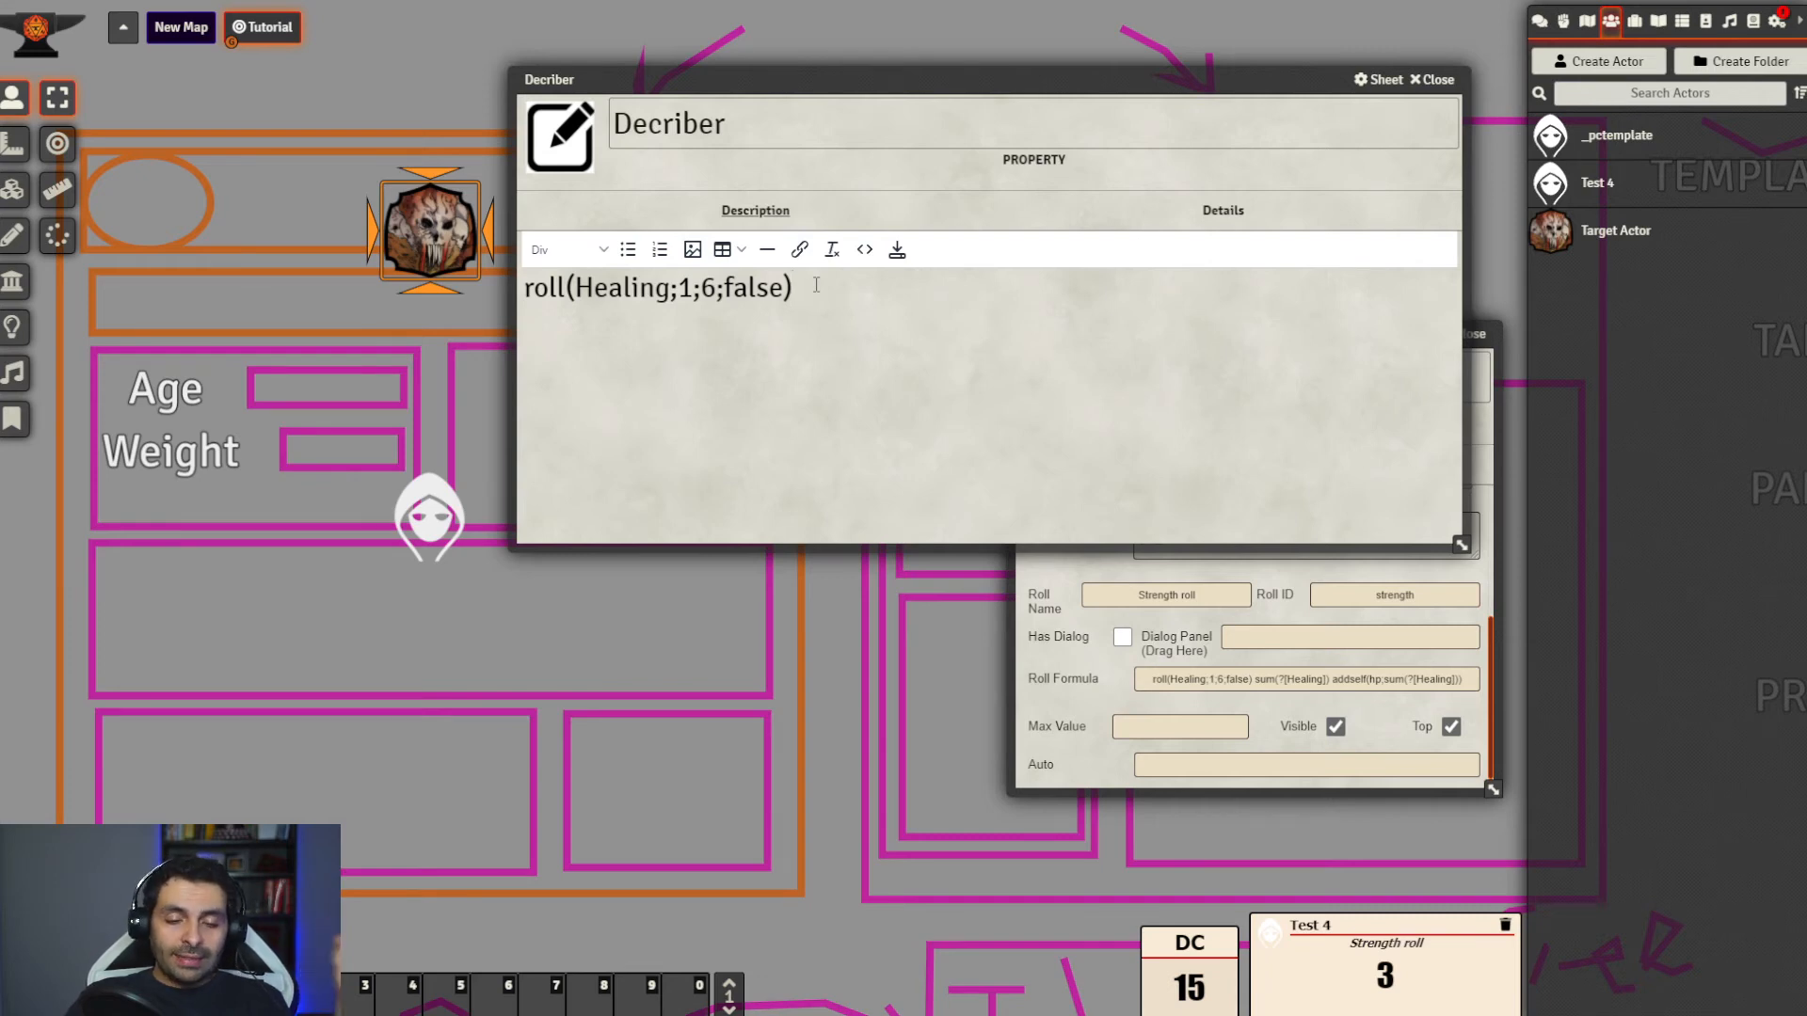
{"action": "left_click_drag", "start_coordinate": [816, 285], "coordinate": [500, 272]}
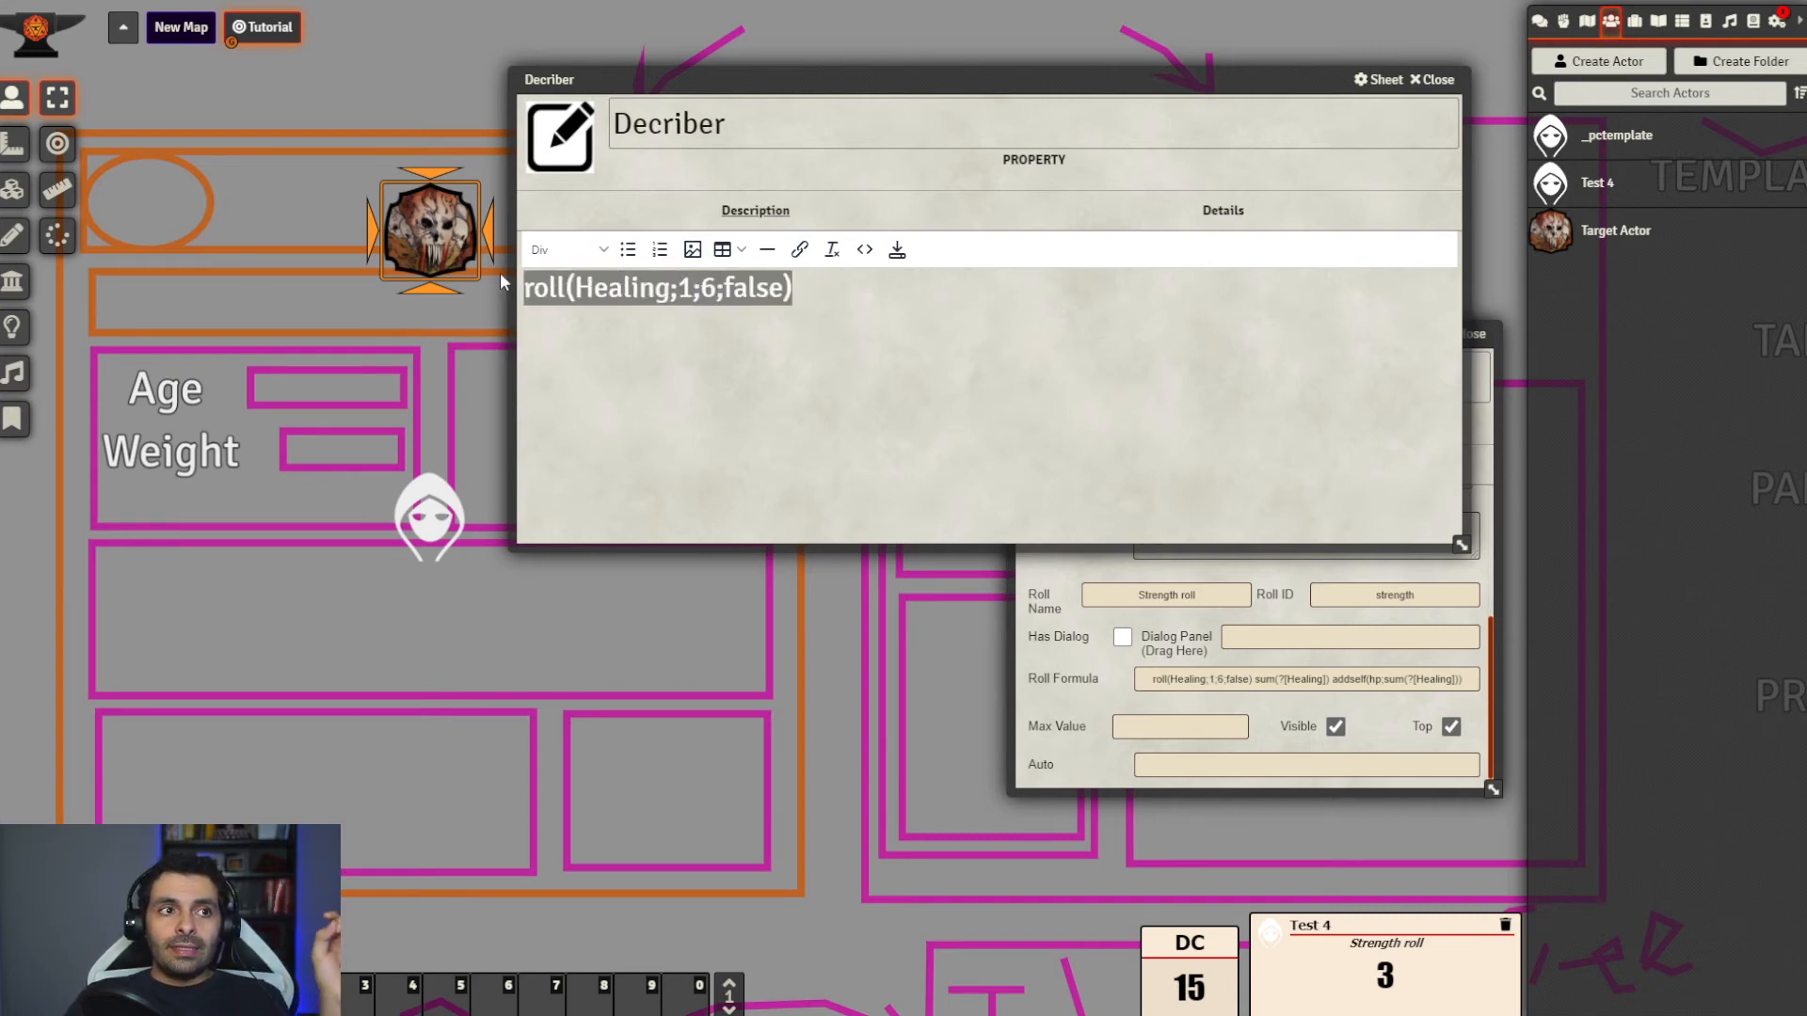
{"action": "left_click", "coordinate": [809, 288]}
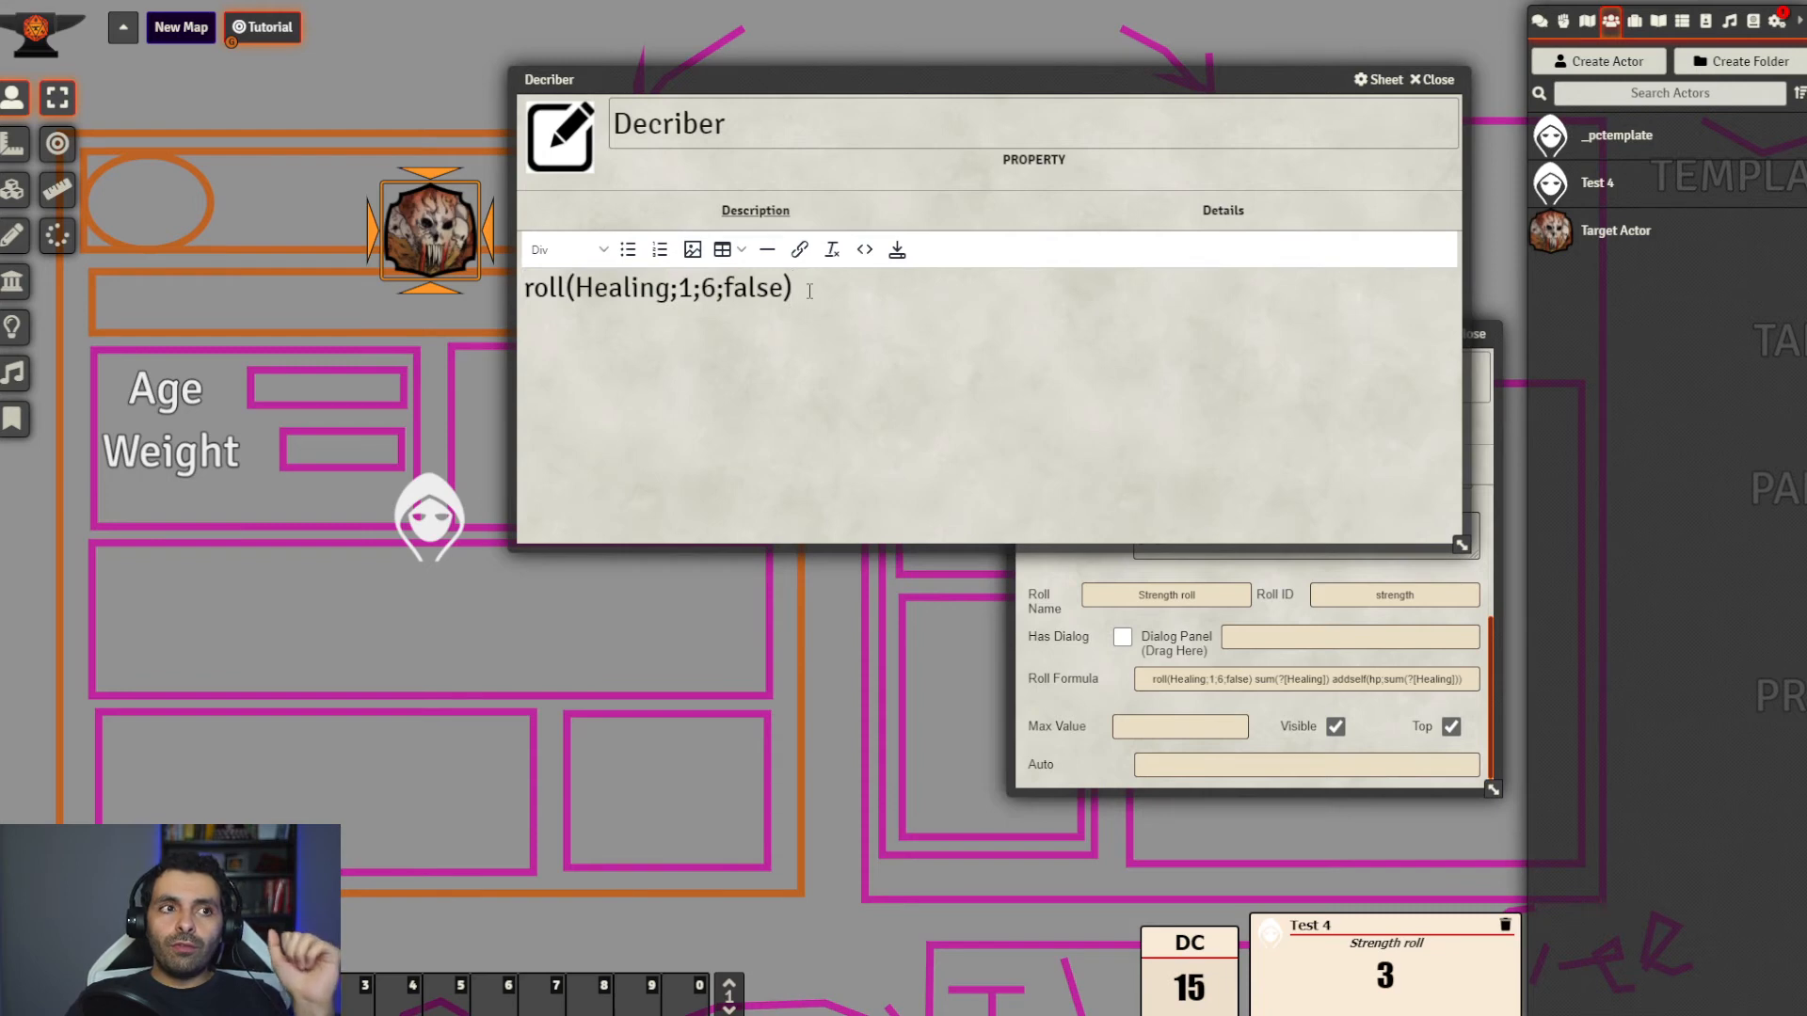
{"action": "left_click_drag", "start_coordinate": [911, 81], "coordinate": [927, 88]}
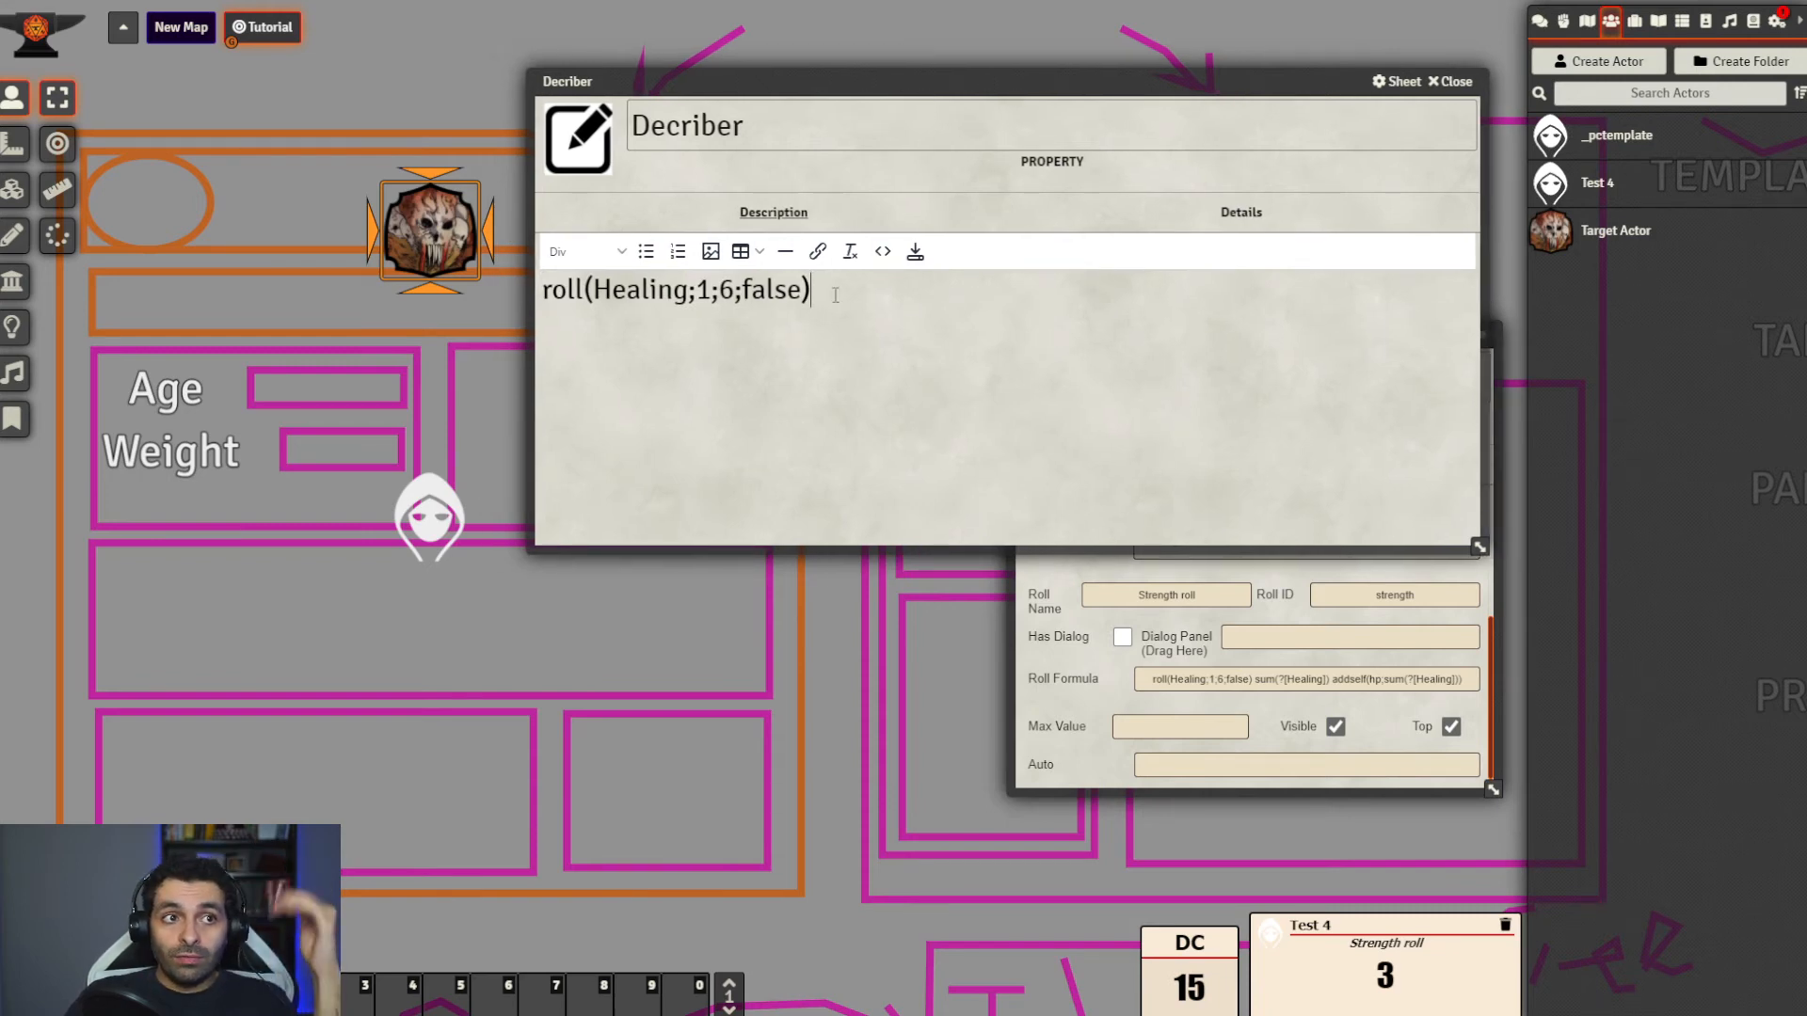
{"action": "left_click_drag", "start_coordinate": [835, 294], "coordinate": [467, 318]}
{"action": "left_click", "coordinate": [796, 292]}
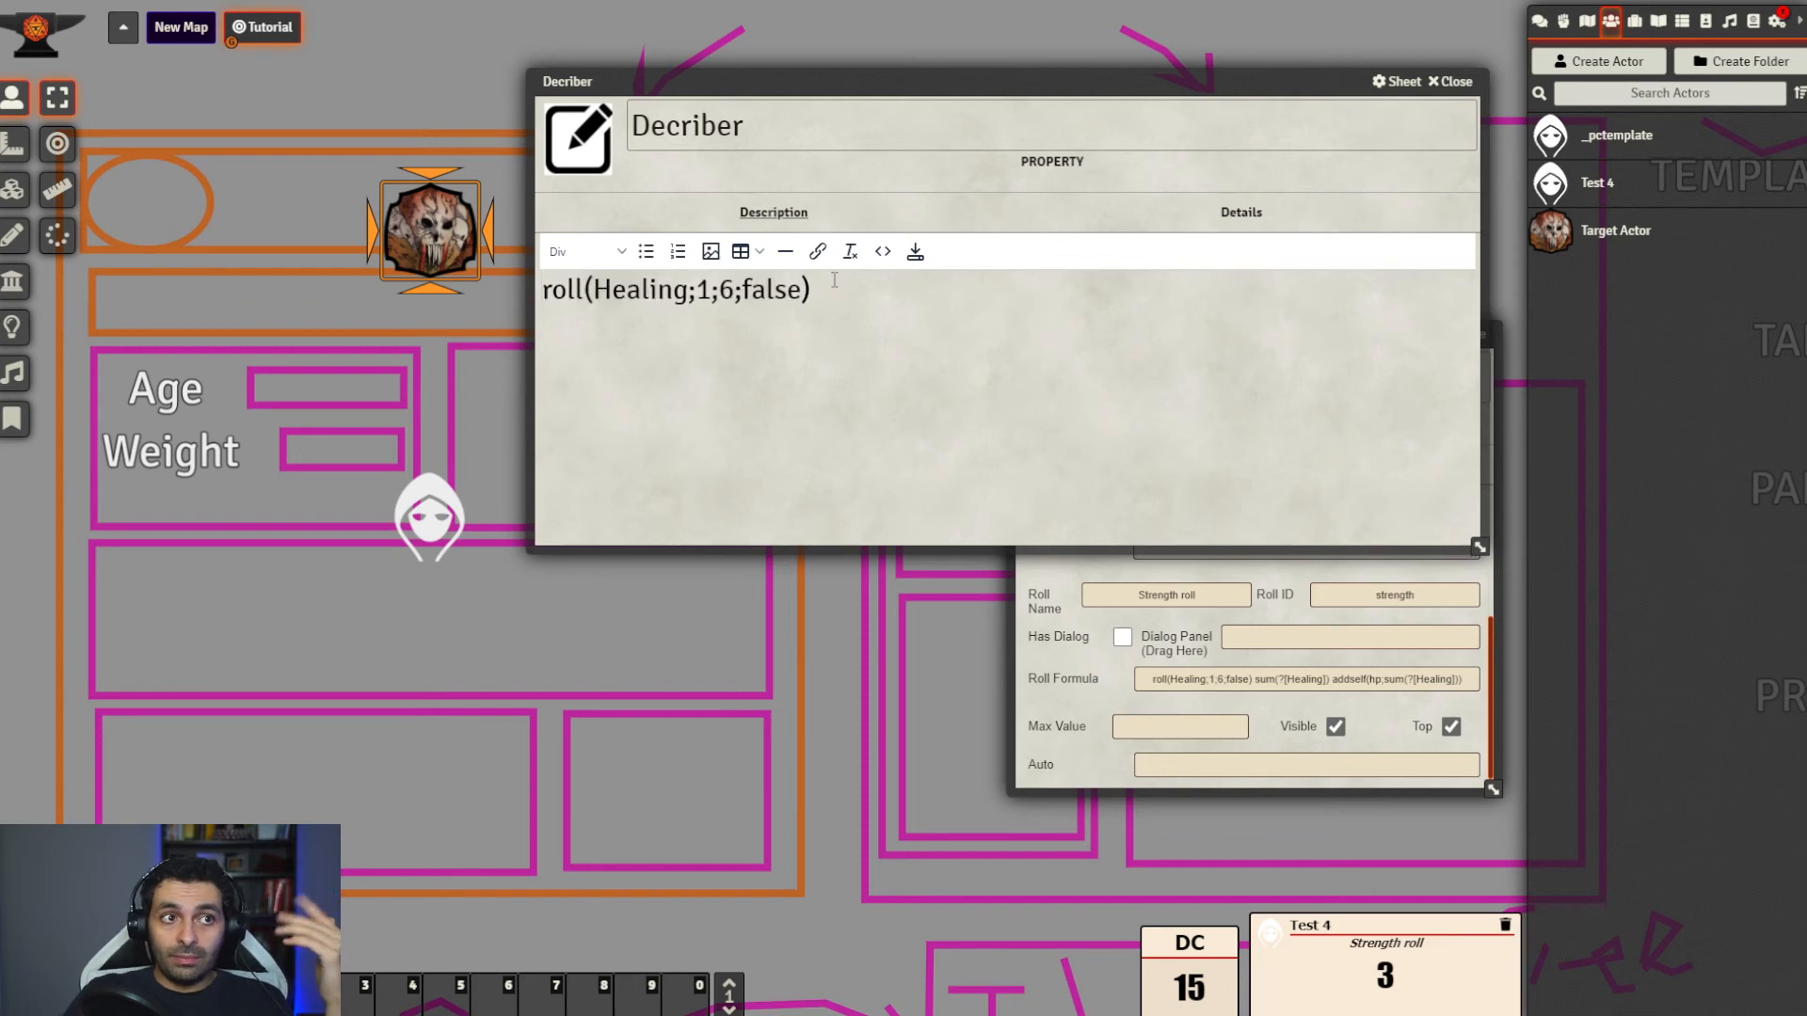
{"action": "left_click_drag", "start_coordinate": [831, 282], "coordinate": [579, 251]}
{"action": "left_click", "coordinate": [781, 331]}
{"action": "left_click_drag", "start_coordinate": [811, 291], "coordinate": [520, 279]}
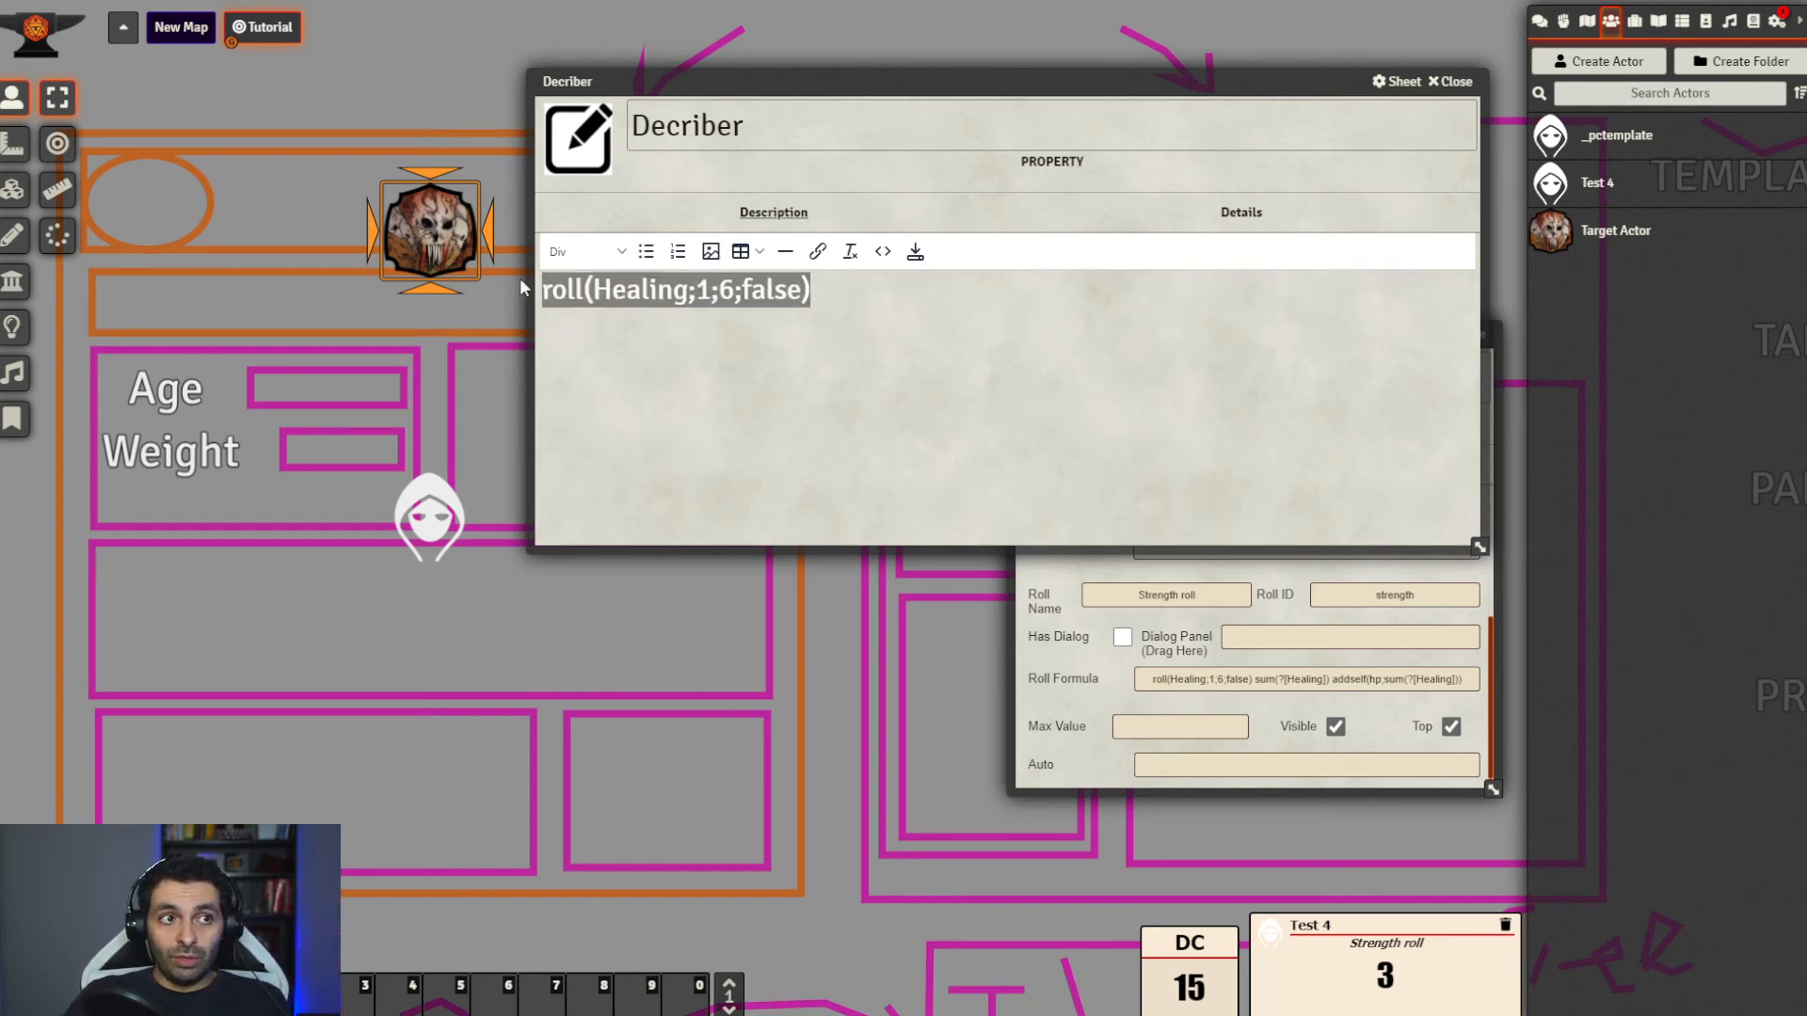
{"action": "left_click", "coordinate": [787, 364]}
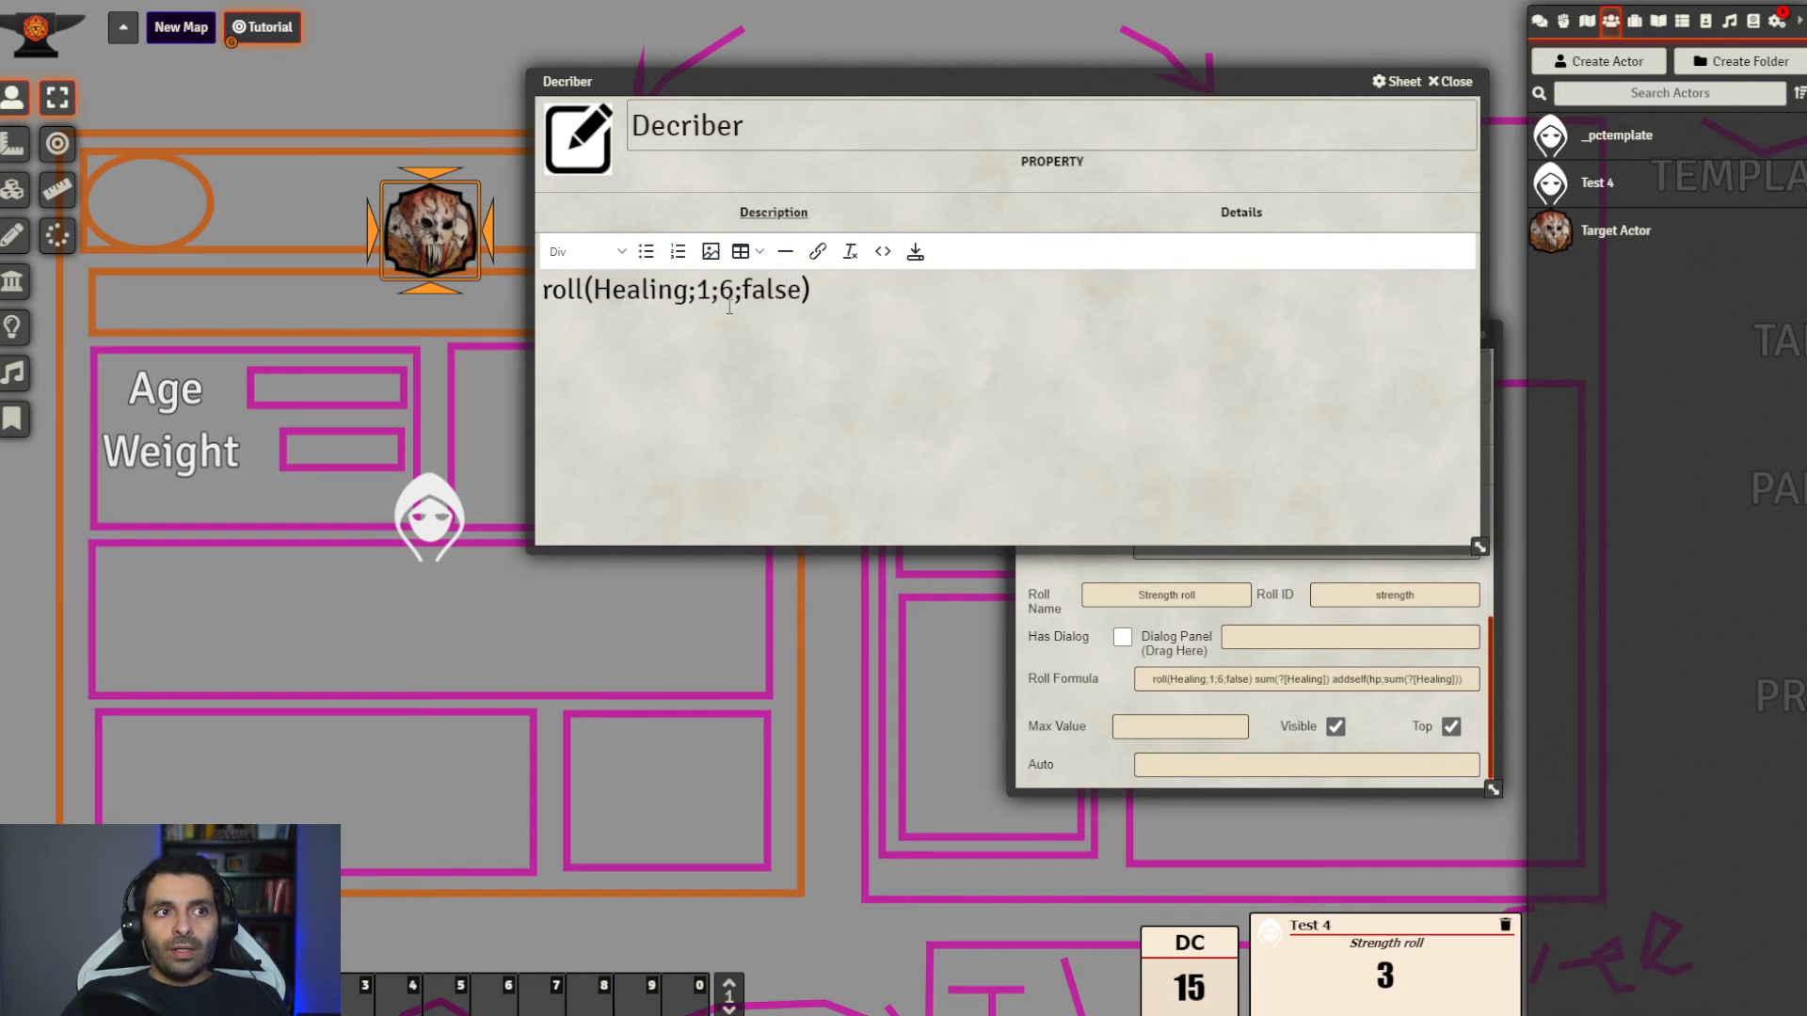
Change the function name to rollp and its roll ID to dicePool in the Decriber description
{"action": "left_click", "coordinate": [586, 289]}
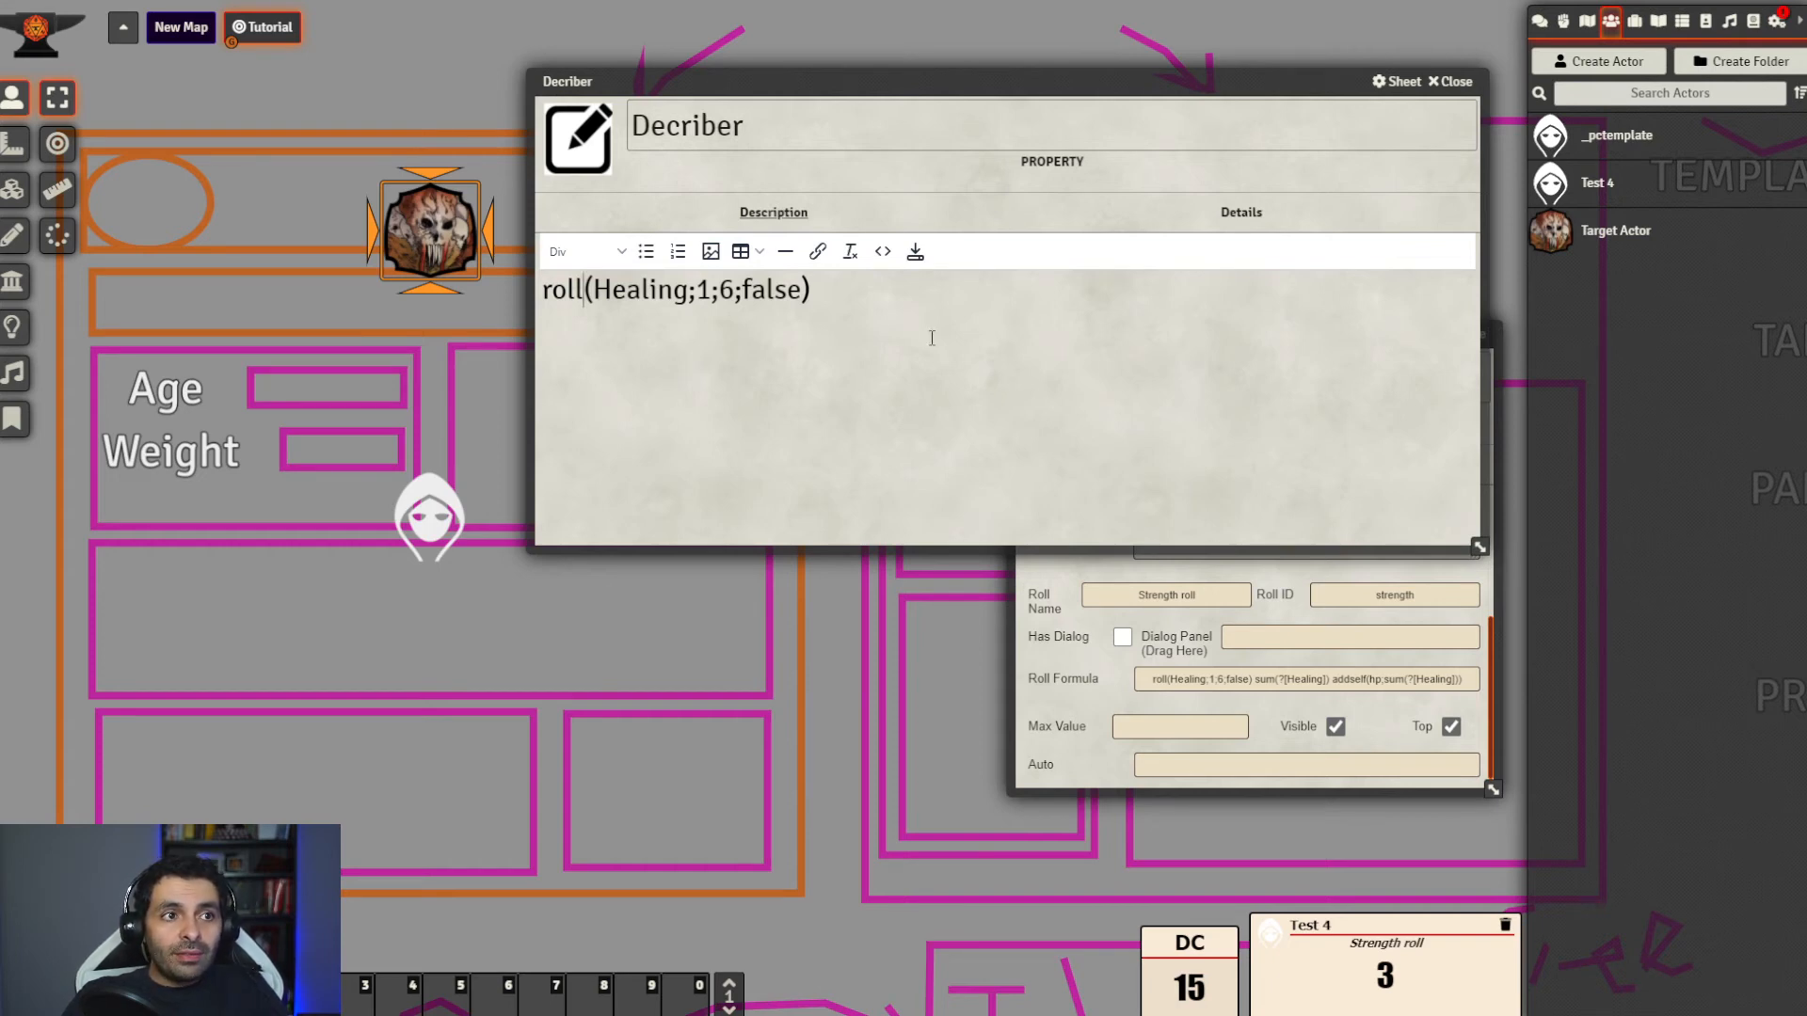
{"action": "type", "text": "p"}
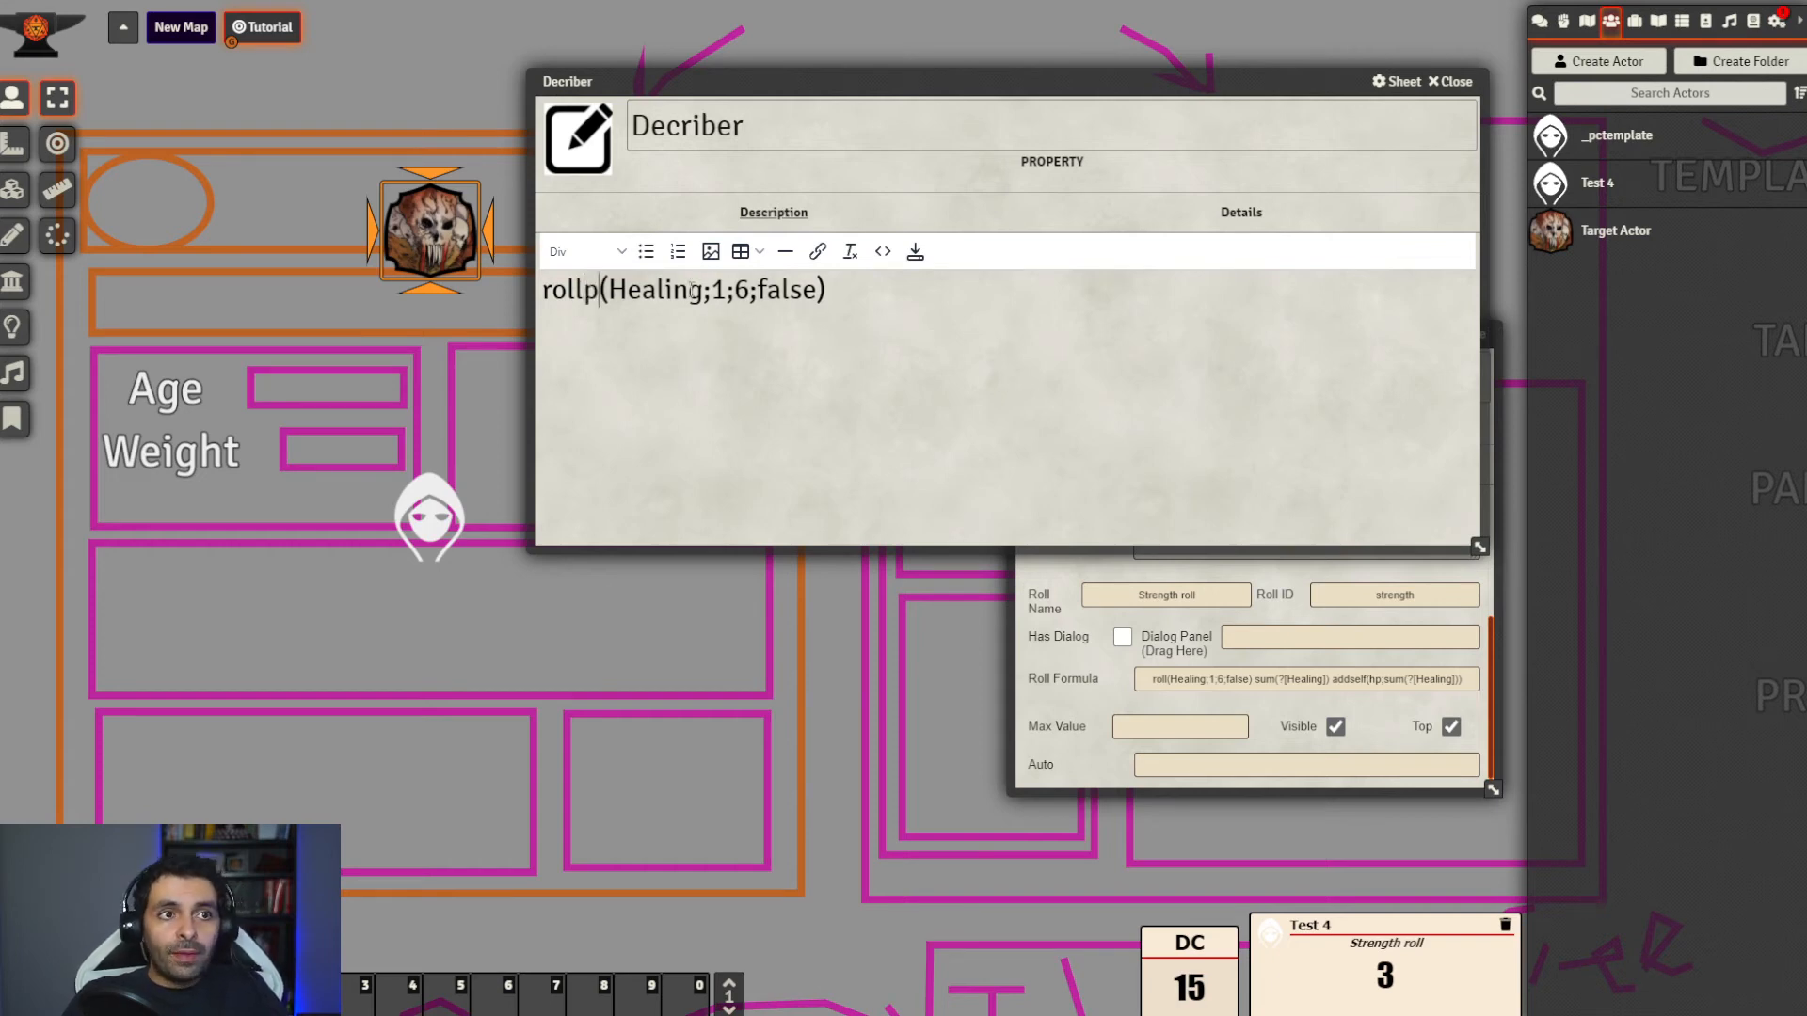
{"action": "left_click_drag", "start_coordinate": [703, 291], "coordinate": [611, 290]}
{"action": "type", "text": "dicePo"}
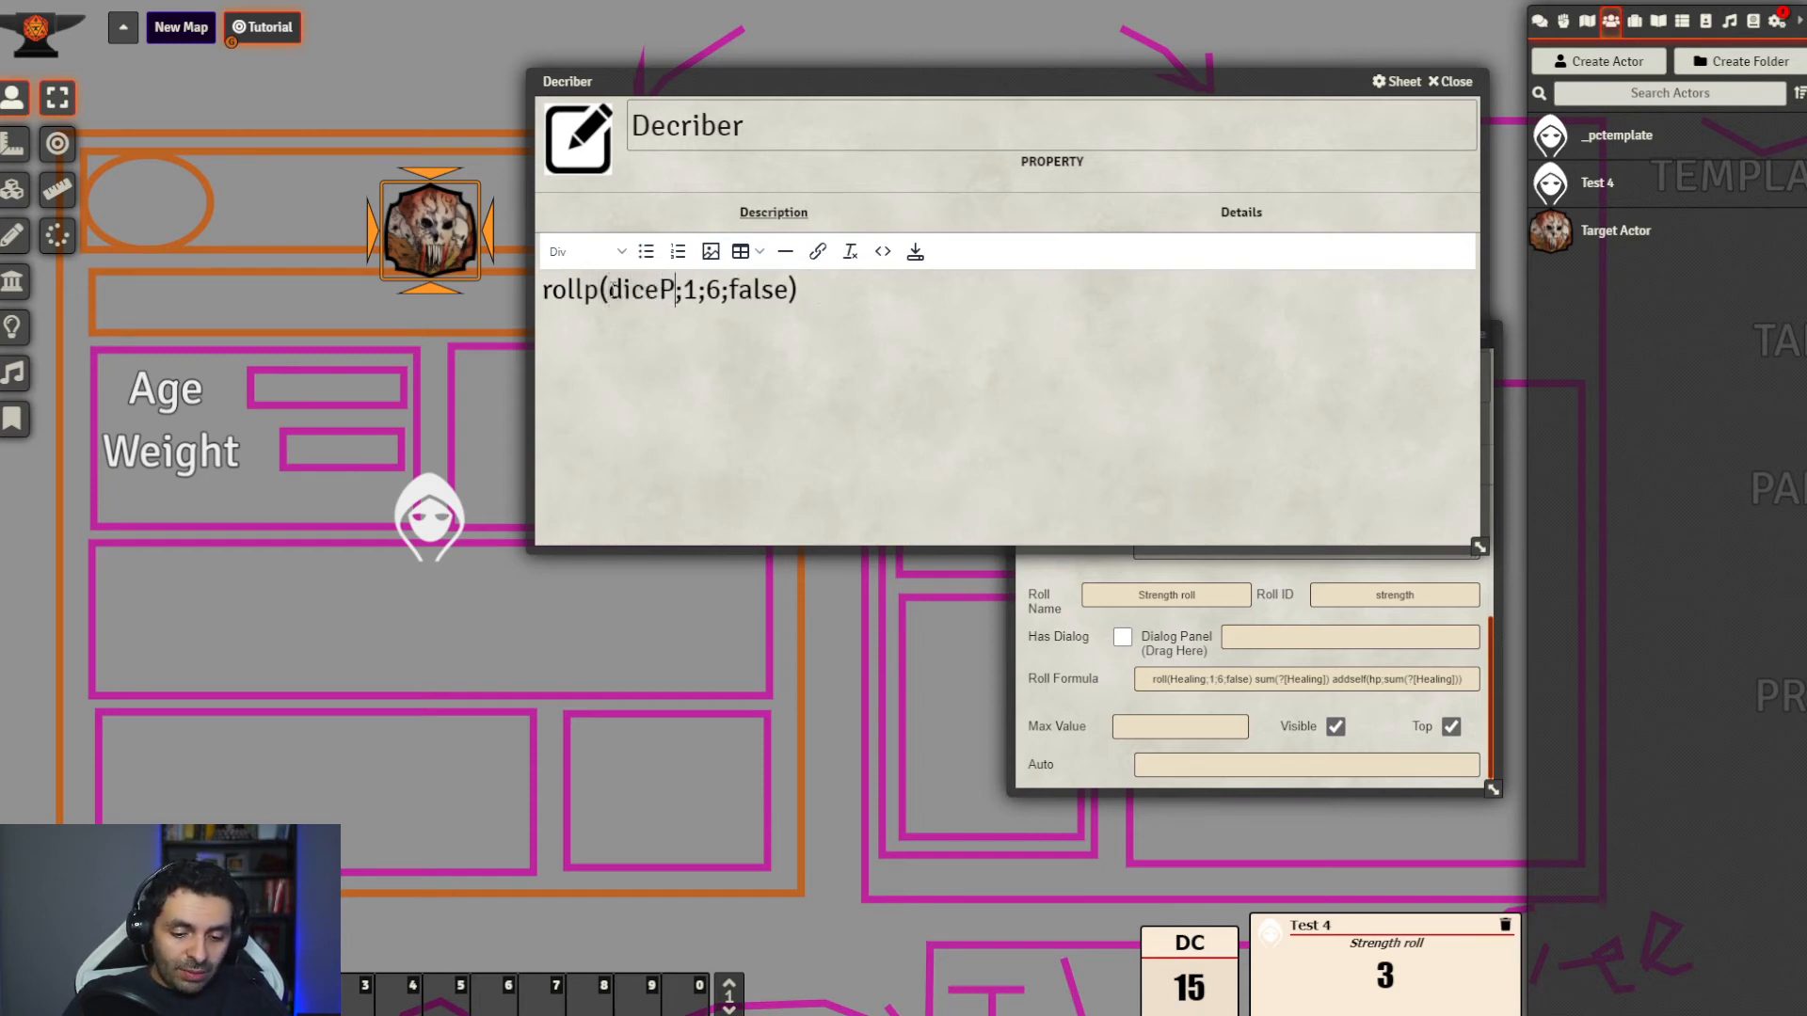
{"action": "type", "text": "ol"}
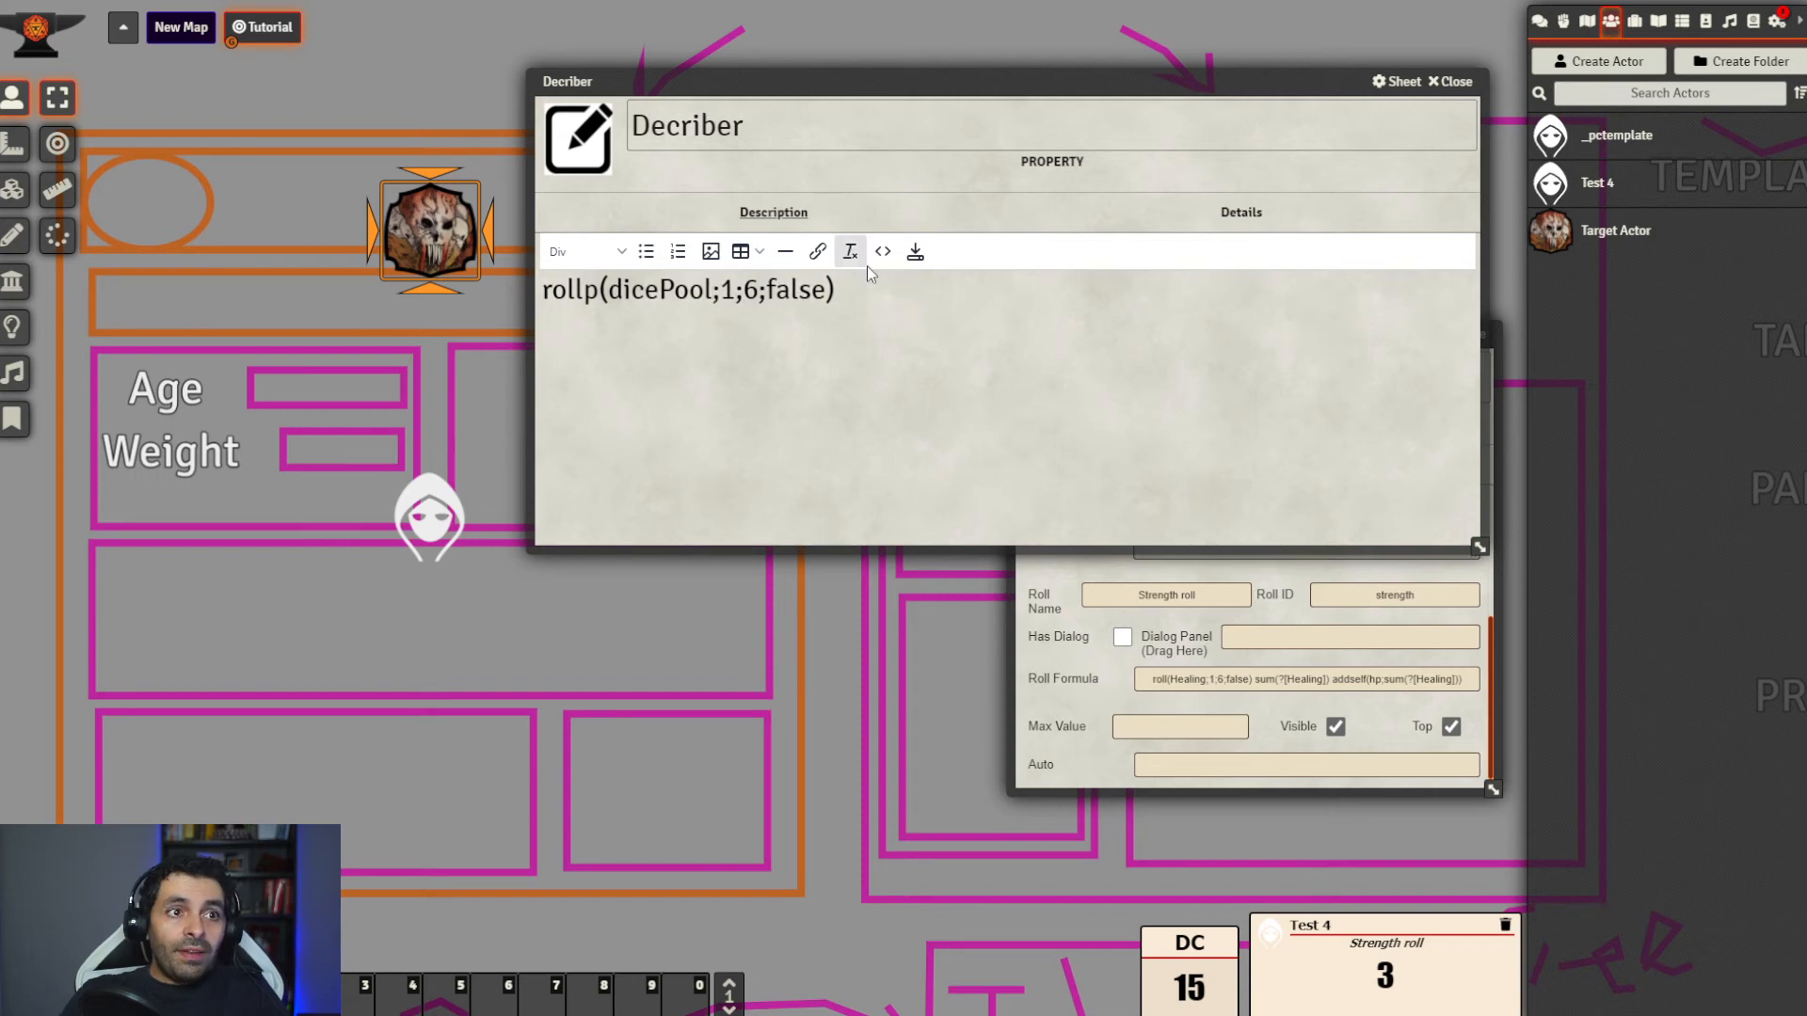
Replace the 1;6;false arguments with 5d6 so the expression reads rollp(dicePool;5d6)
{"action": "left_click_drag", "start_coordinate": [827, 292], "coordinate": [721, 292]}
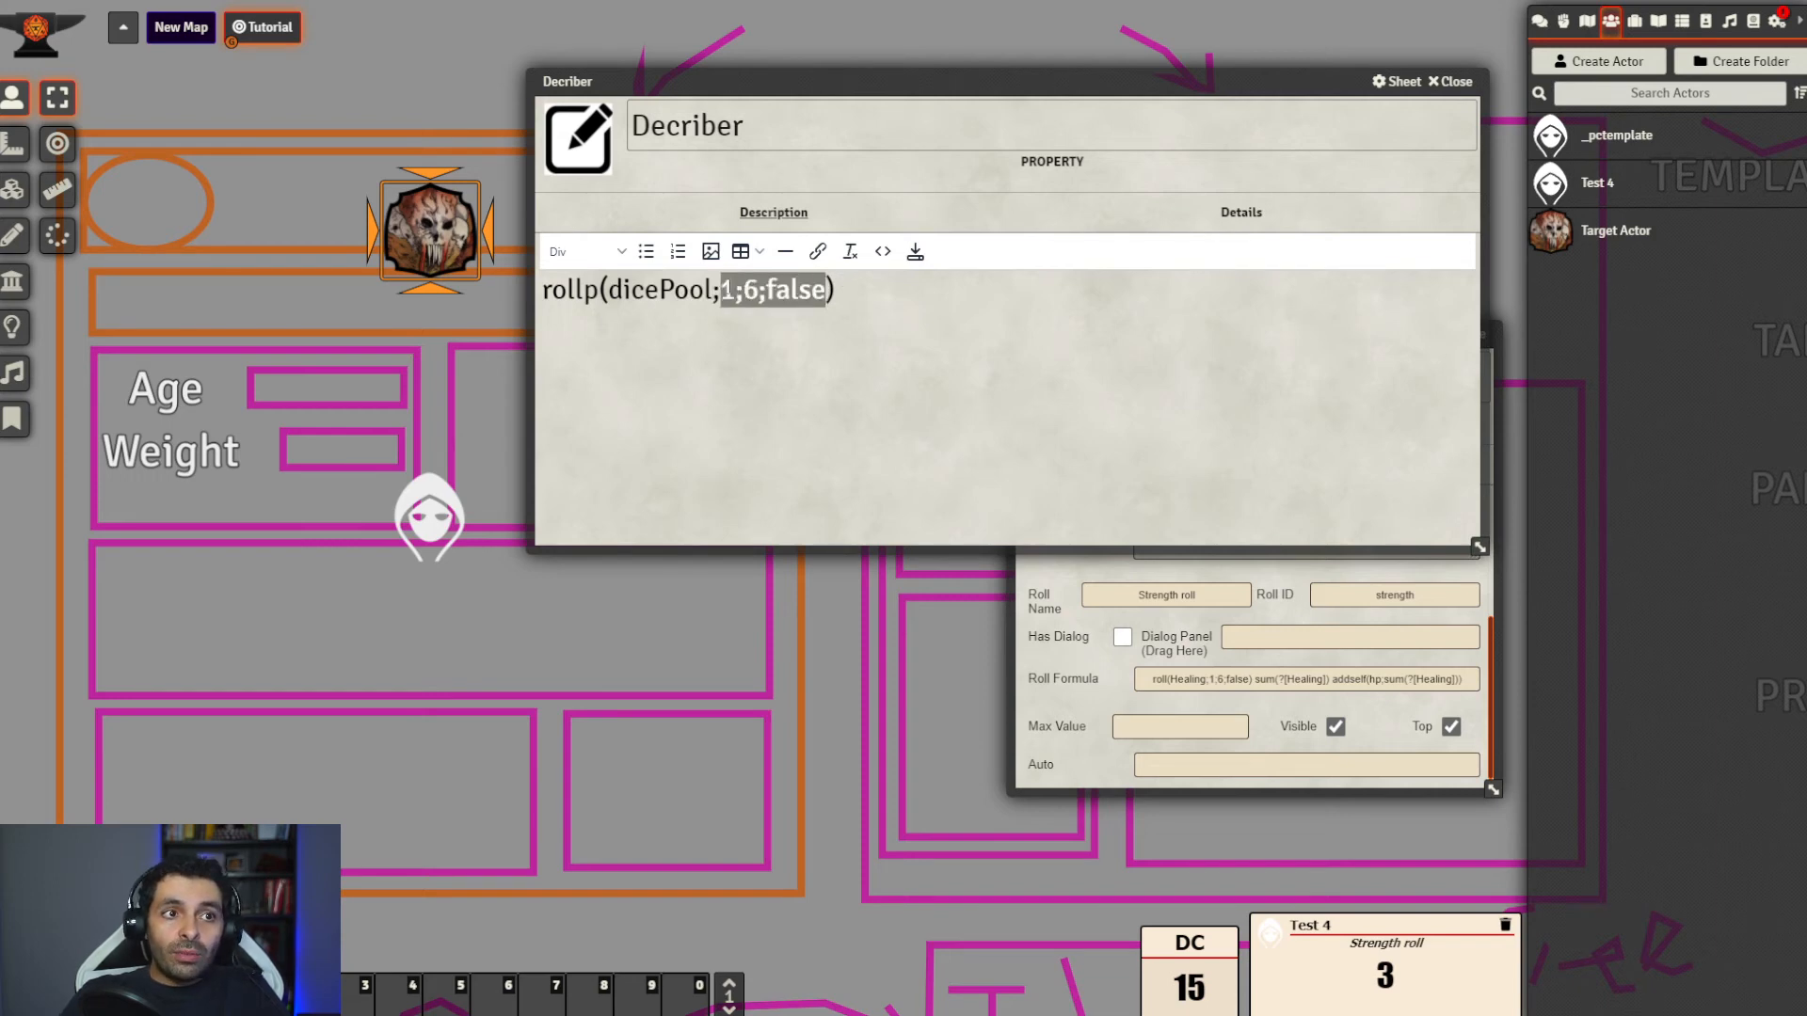
{"action": "key", "text": "BackSpace"}
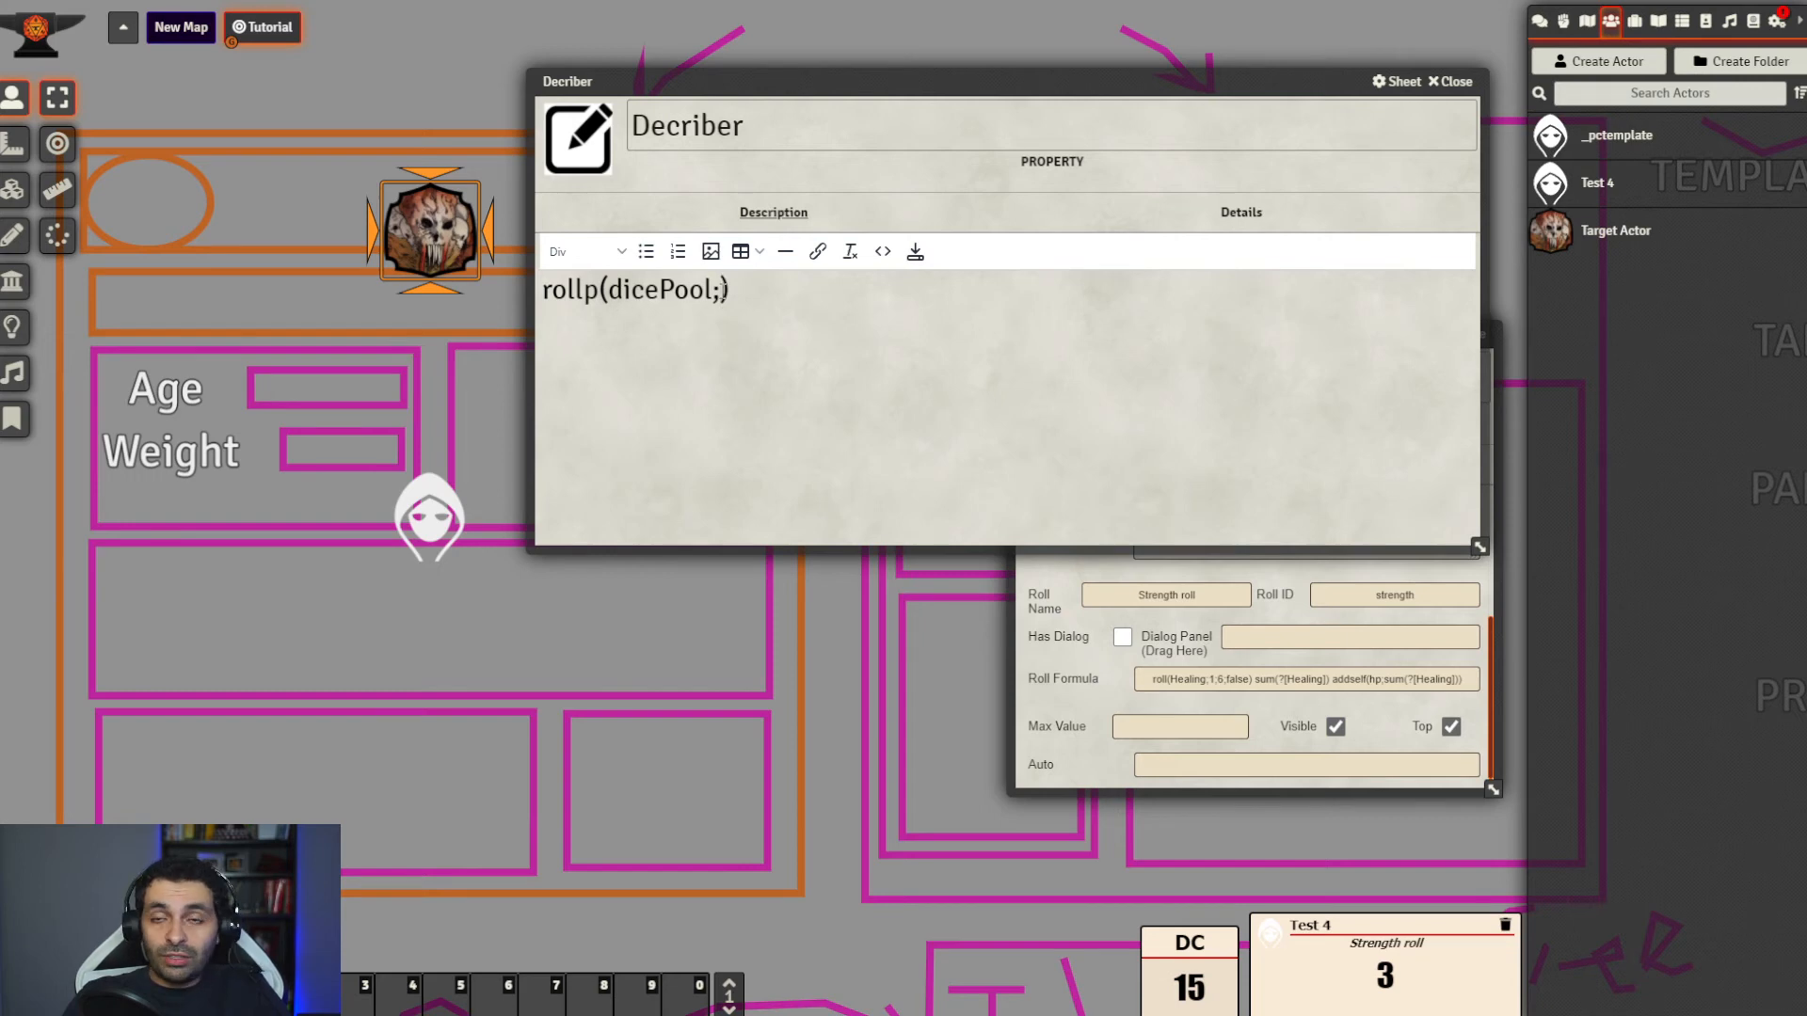
{"action": "type", "text": "5d56"}
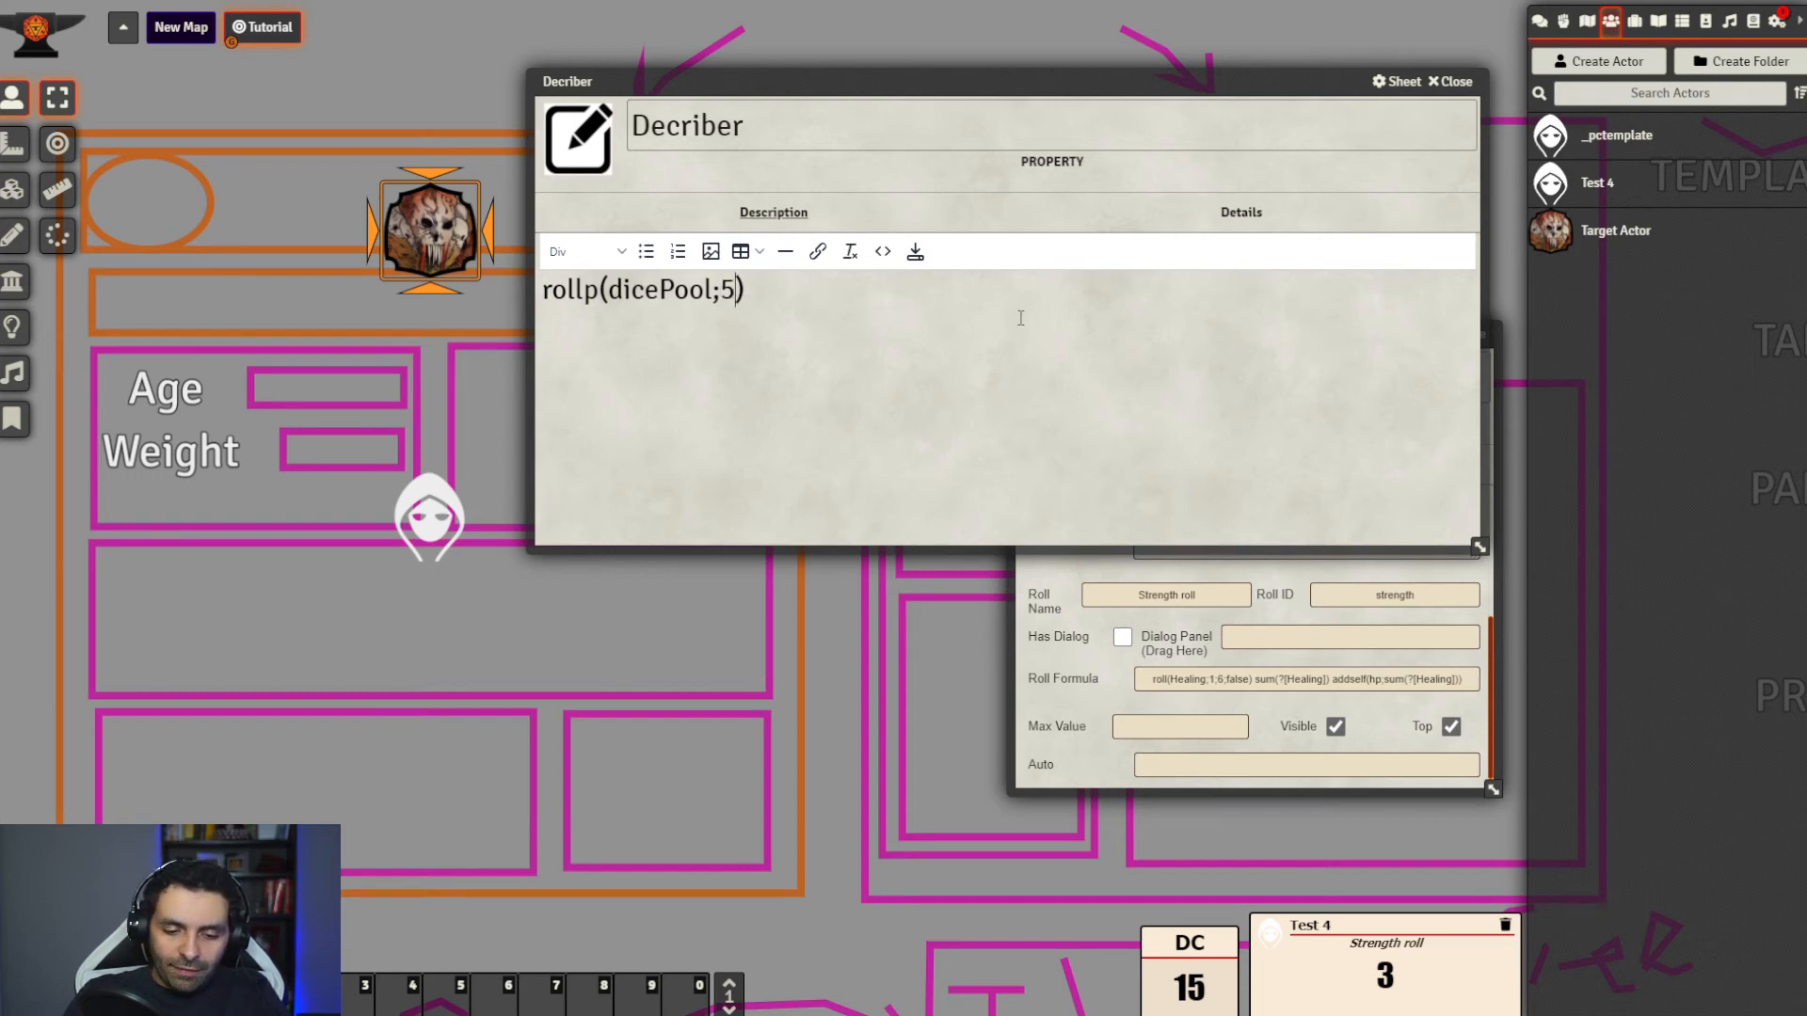
{"action": "key", "text": "BackSpace"}
{"action": "key", "text": "BackSpace"}
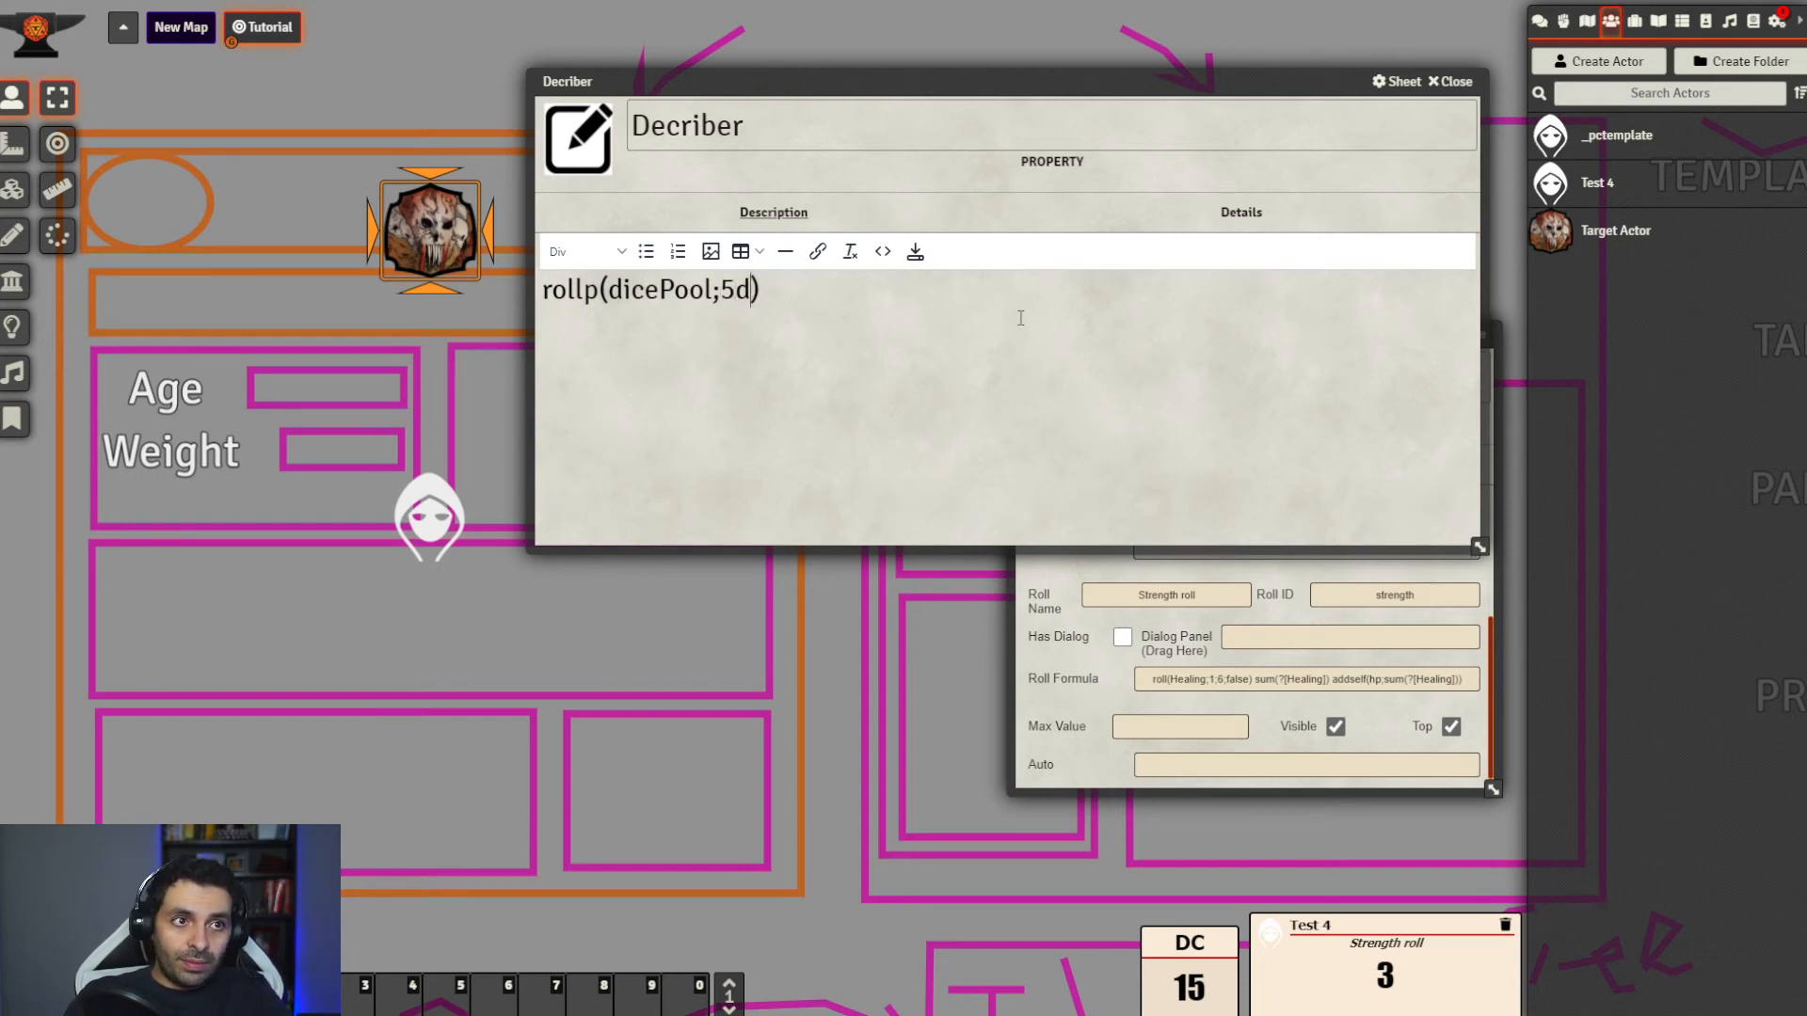
{"action": "type", "text": "6"}
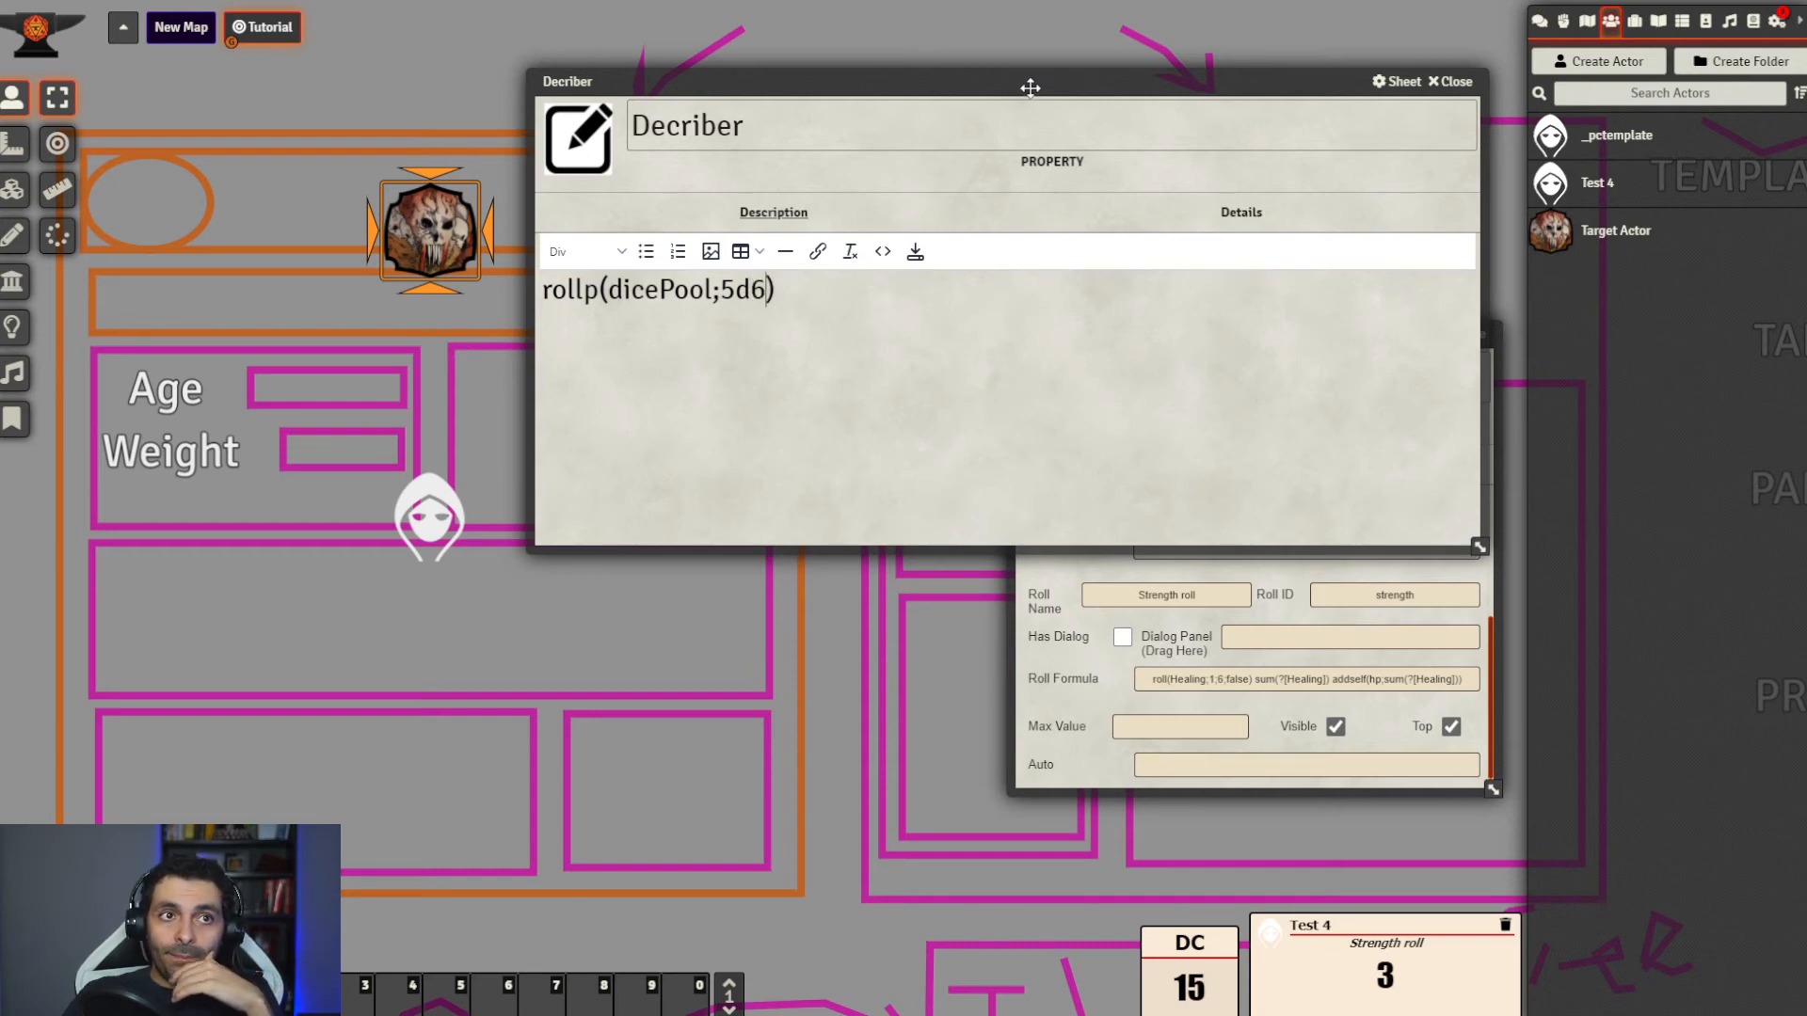
Add the reference ?[dicePool.total] after rollp(dicePool;5d6) in the Decriber description
{"action": "left_click_drag", "start_coordinate": [1029, 85], "coordinate": [709, 162]}
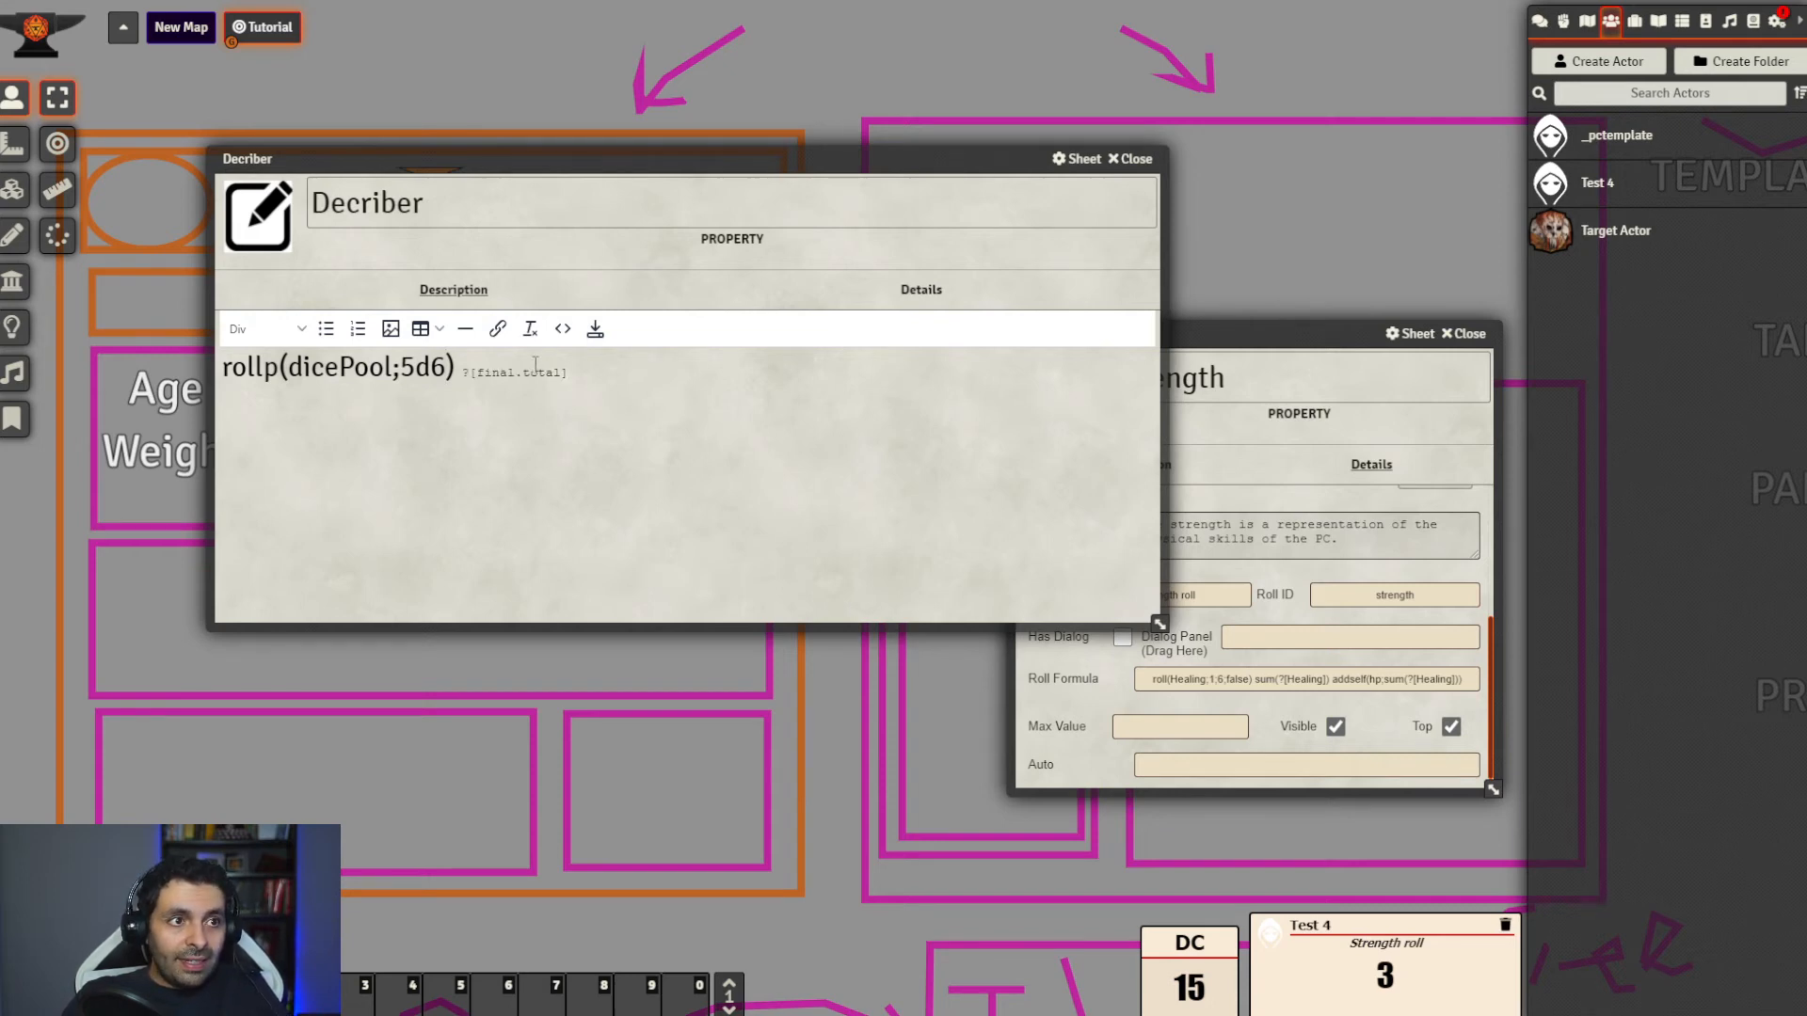
{"action": "type", "text": "?["}
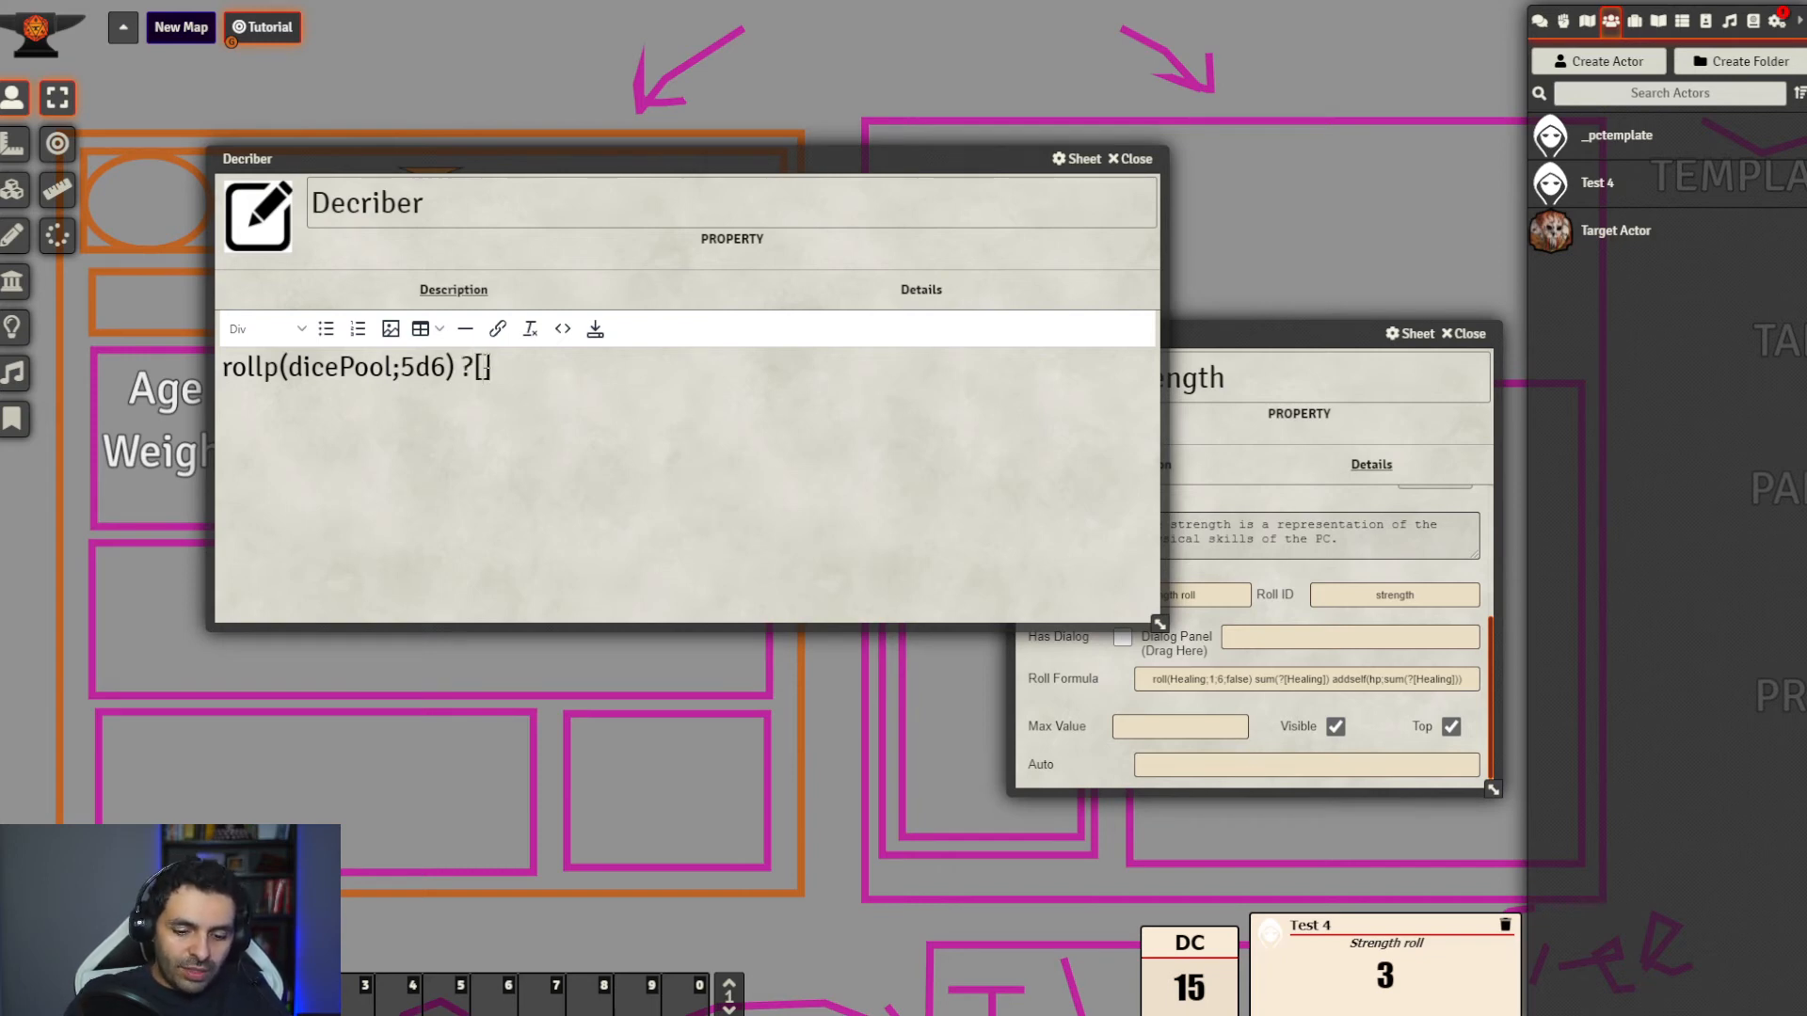
{"action": "type", "text": "dicePool."}
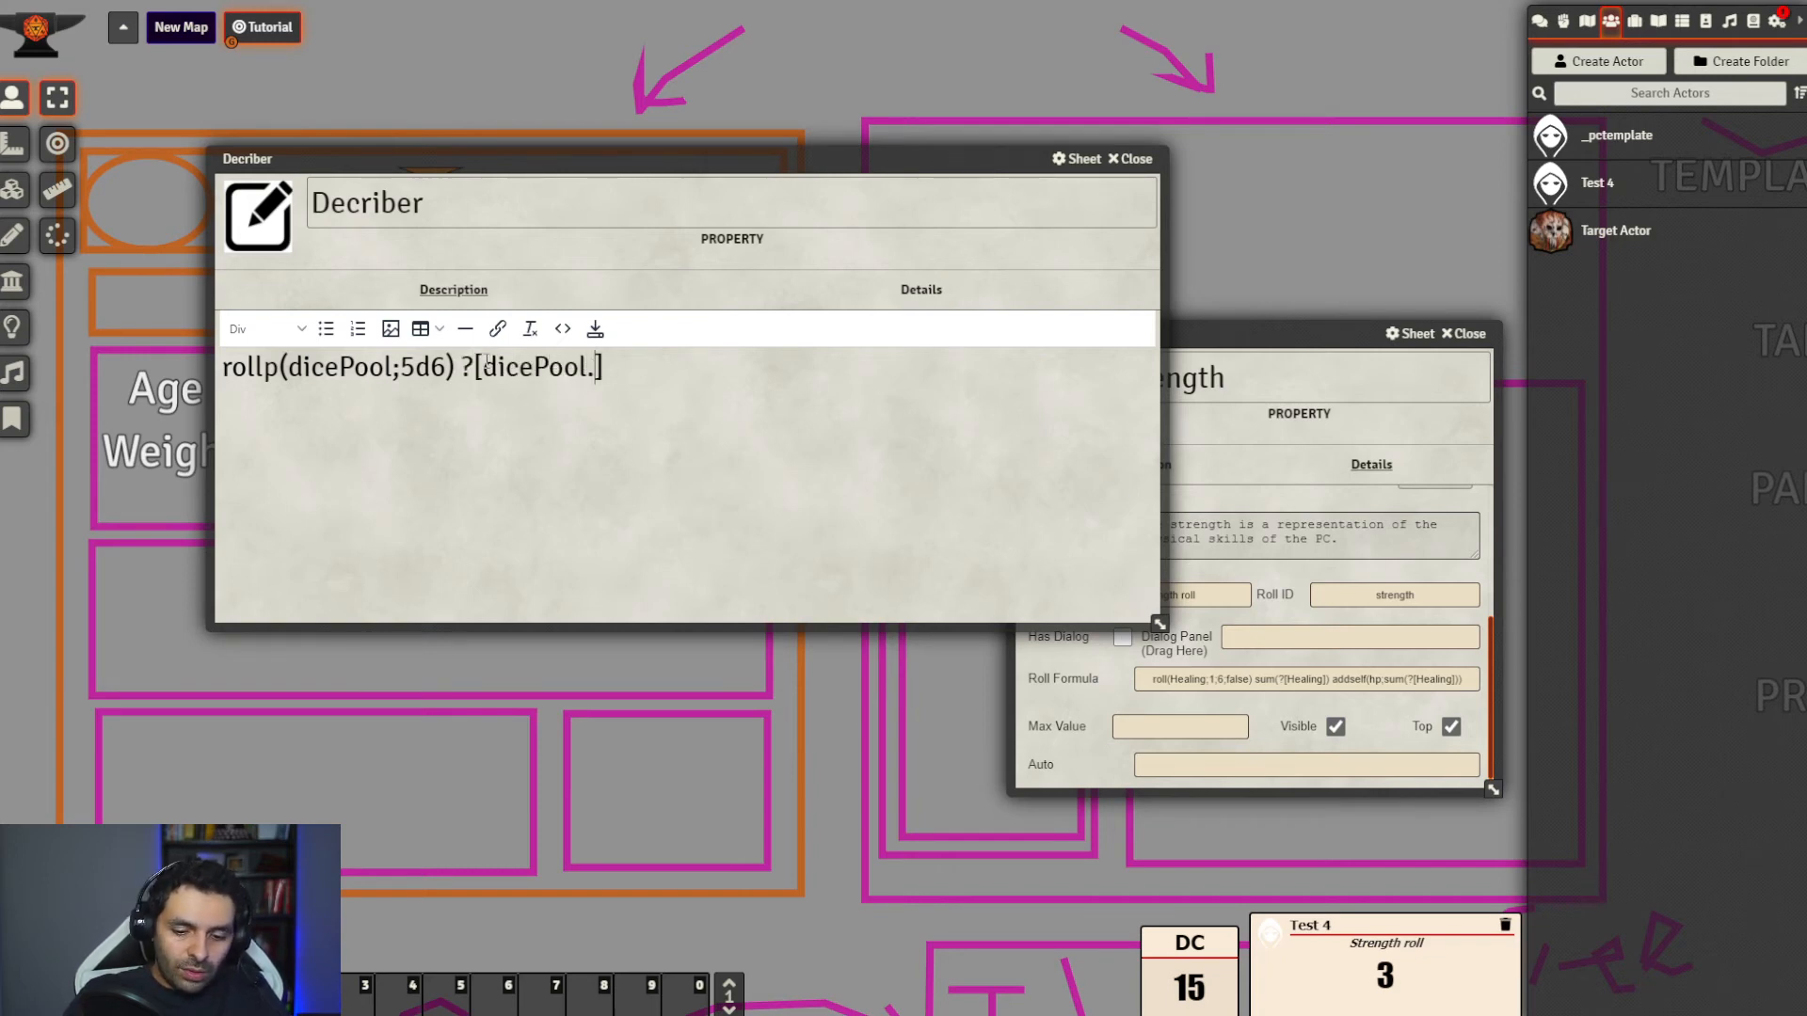
{"action": "type", "text": "total"}
Copy the full Decriber expression and use it to replace the Strength property's roll formula, giving rollp(dicePool;5d6) ?[dicePool.total]
{"action": "left_click_drag", "start_coordinate": [772, 159], "coordinate": [756, 238]}
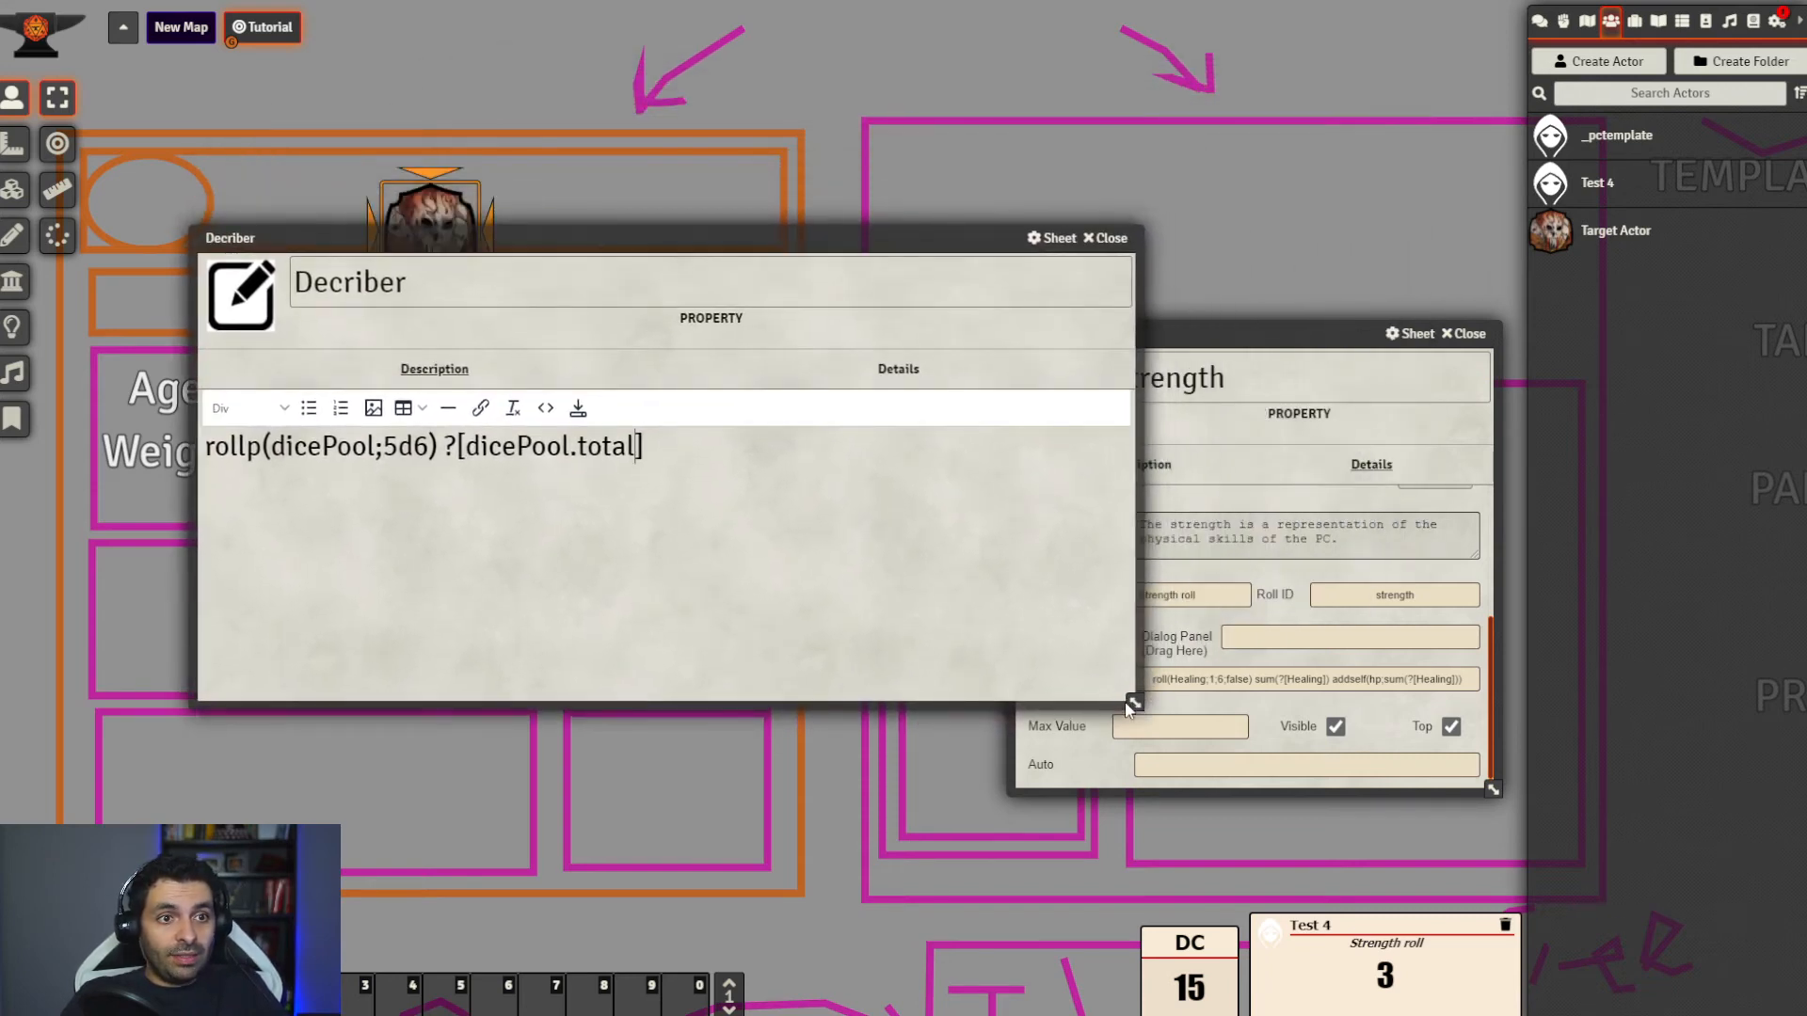
{"action": "left_click_drag", "start_coordinate": [1132, 704], "coordinate": [852, 704]}
{"action": "left_click_drag", "start_coordinate": [669, 449], "coordinate": [177, 443]}
{"action": "key", "text": "ctrl+c"}
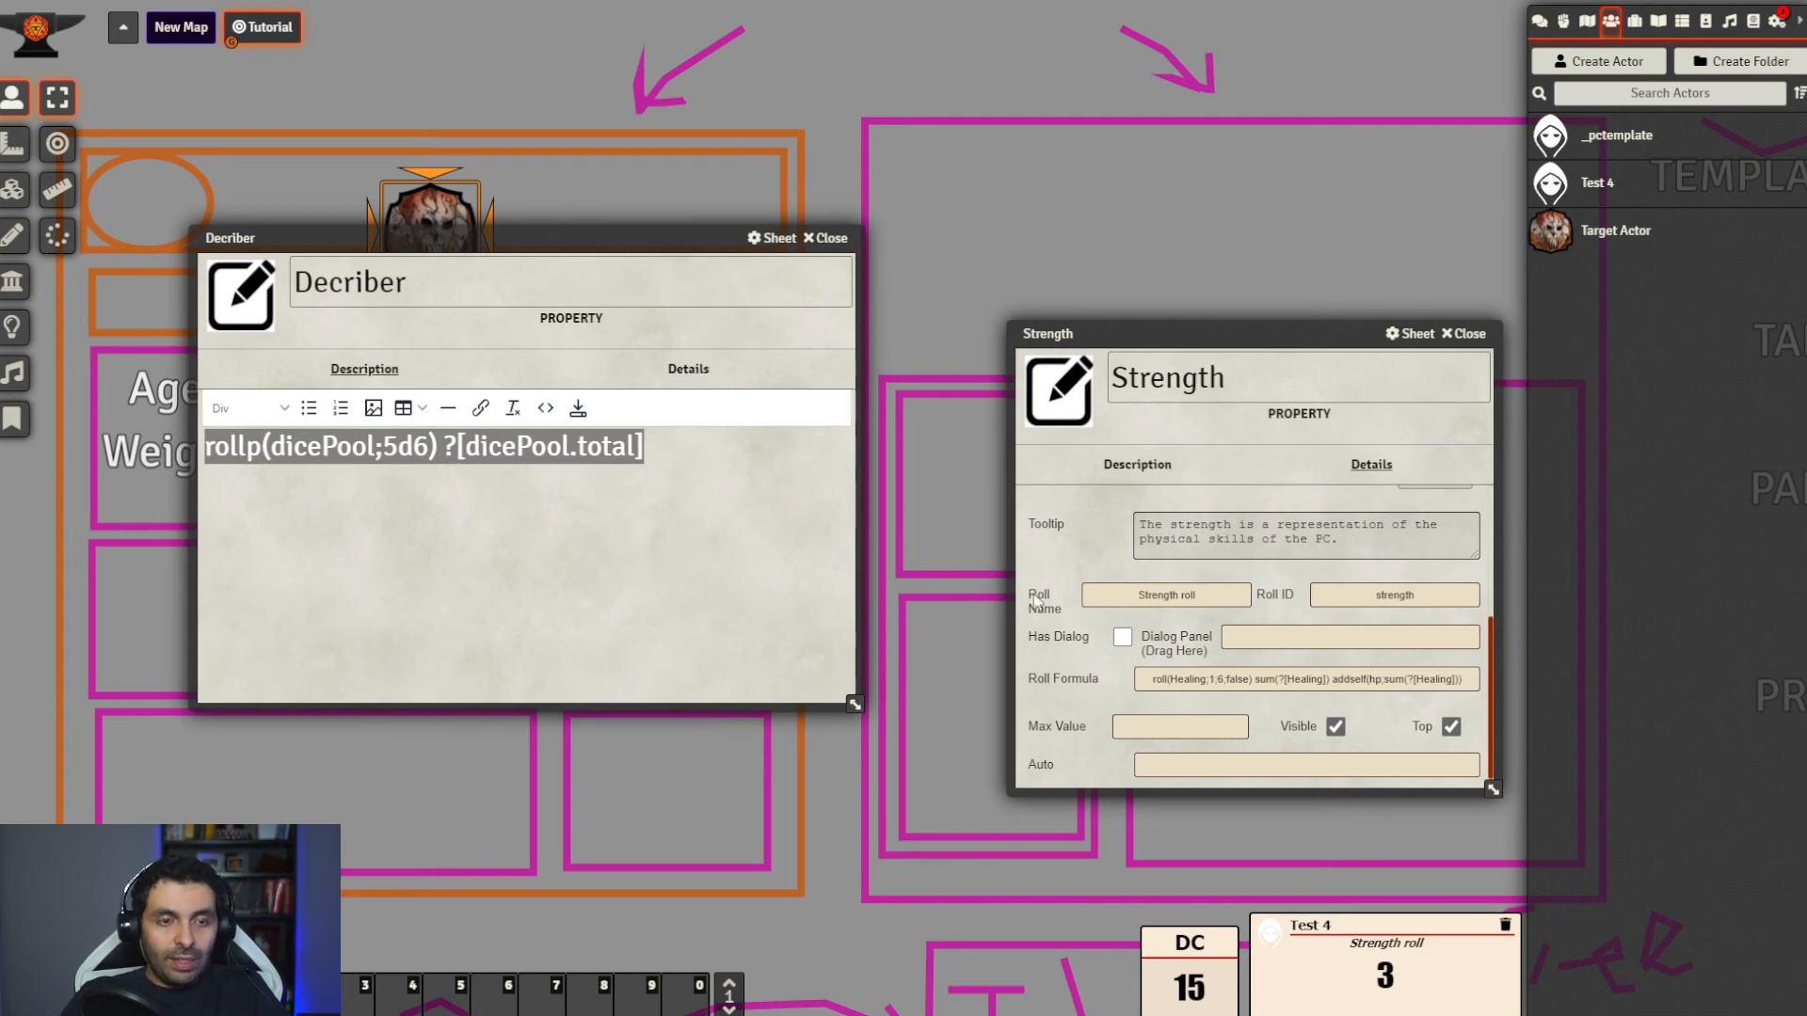
{"action": "triple_click", "coordinate": [1232, 687]}
{"action": "key", "text": "BackSpace"}
{"action": "key", "text": "ctrl+v"}
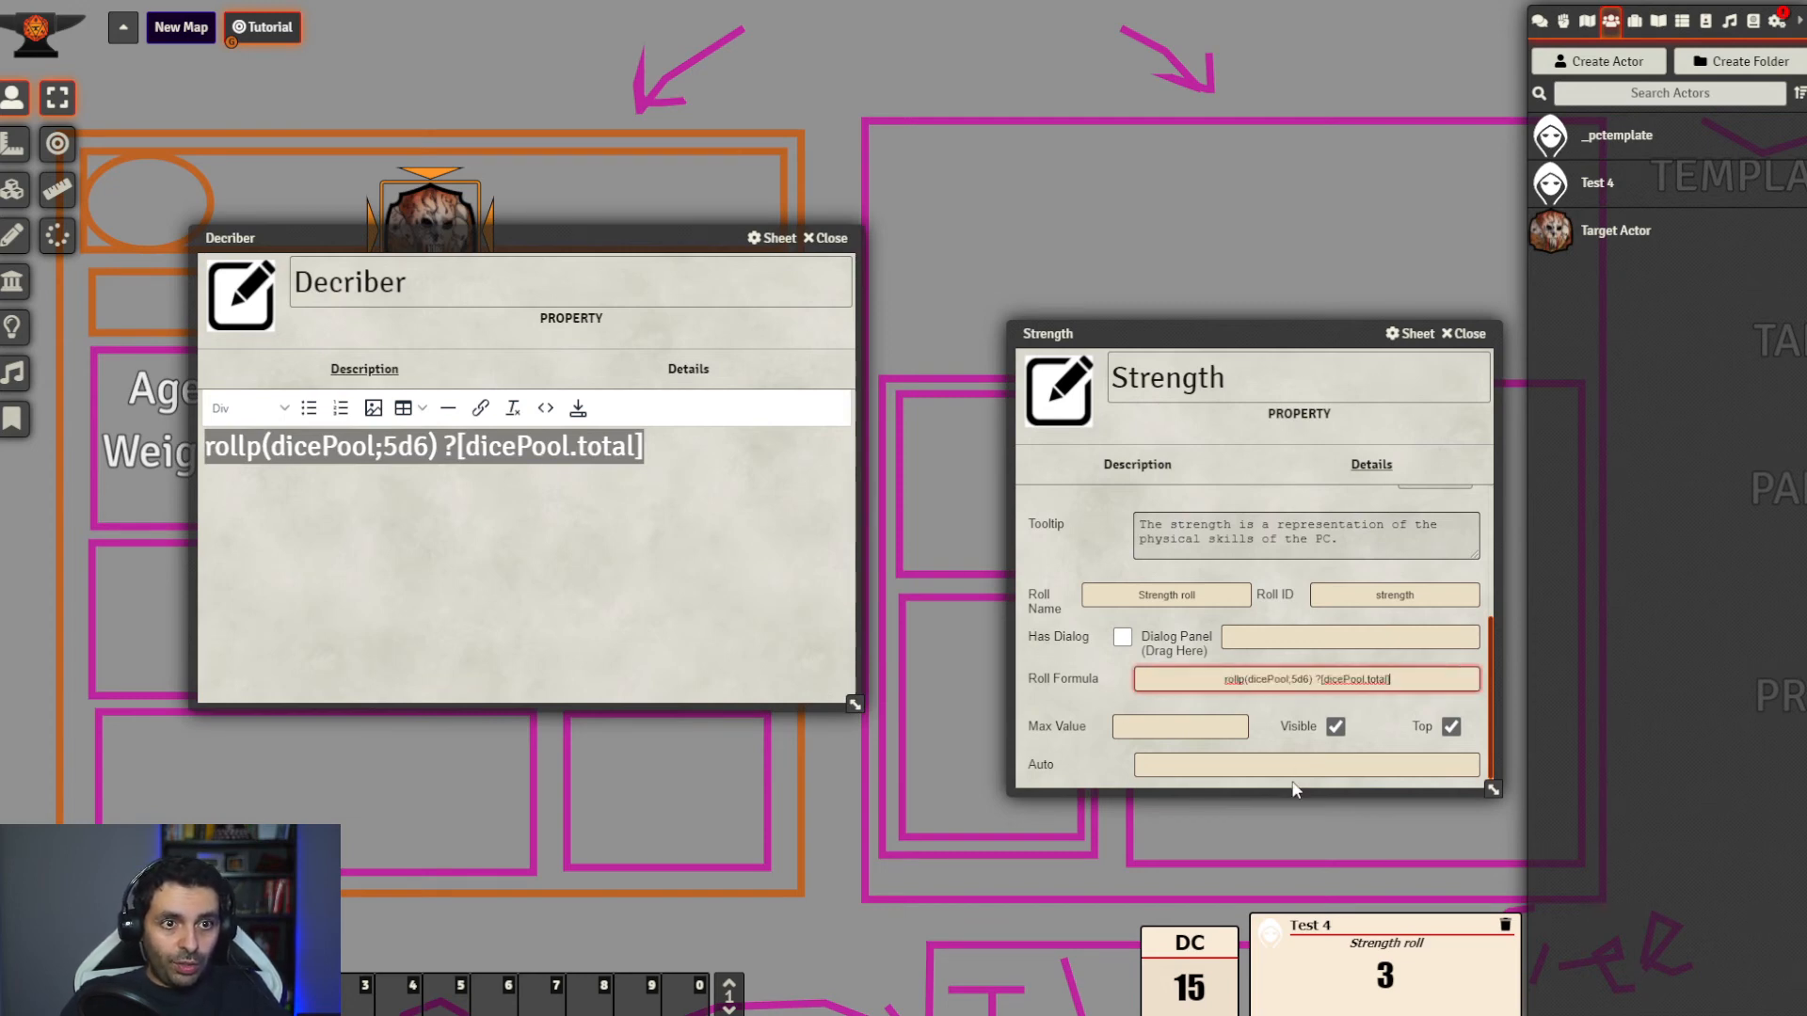
{"action": "left_click", "coordinate": [1368, 709]}
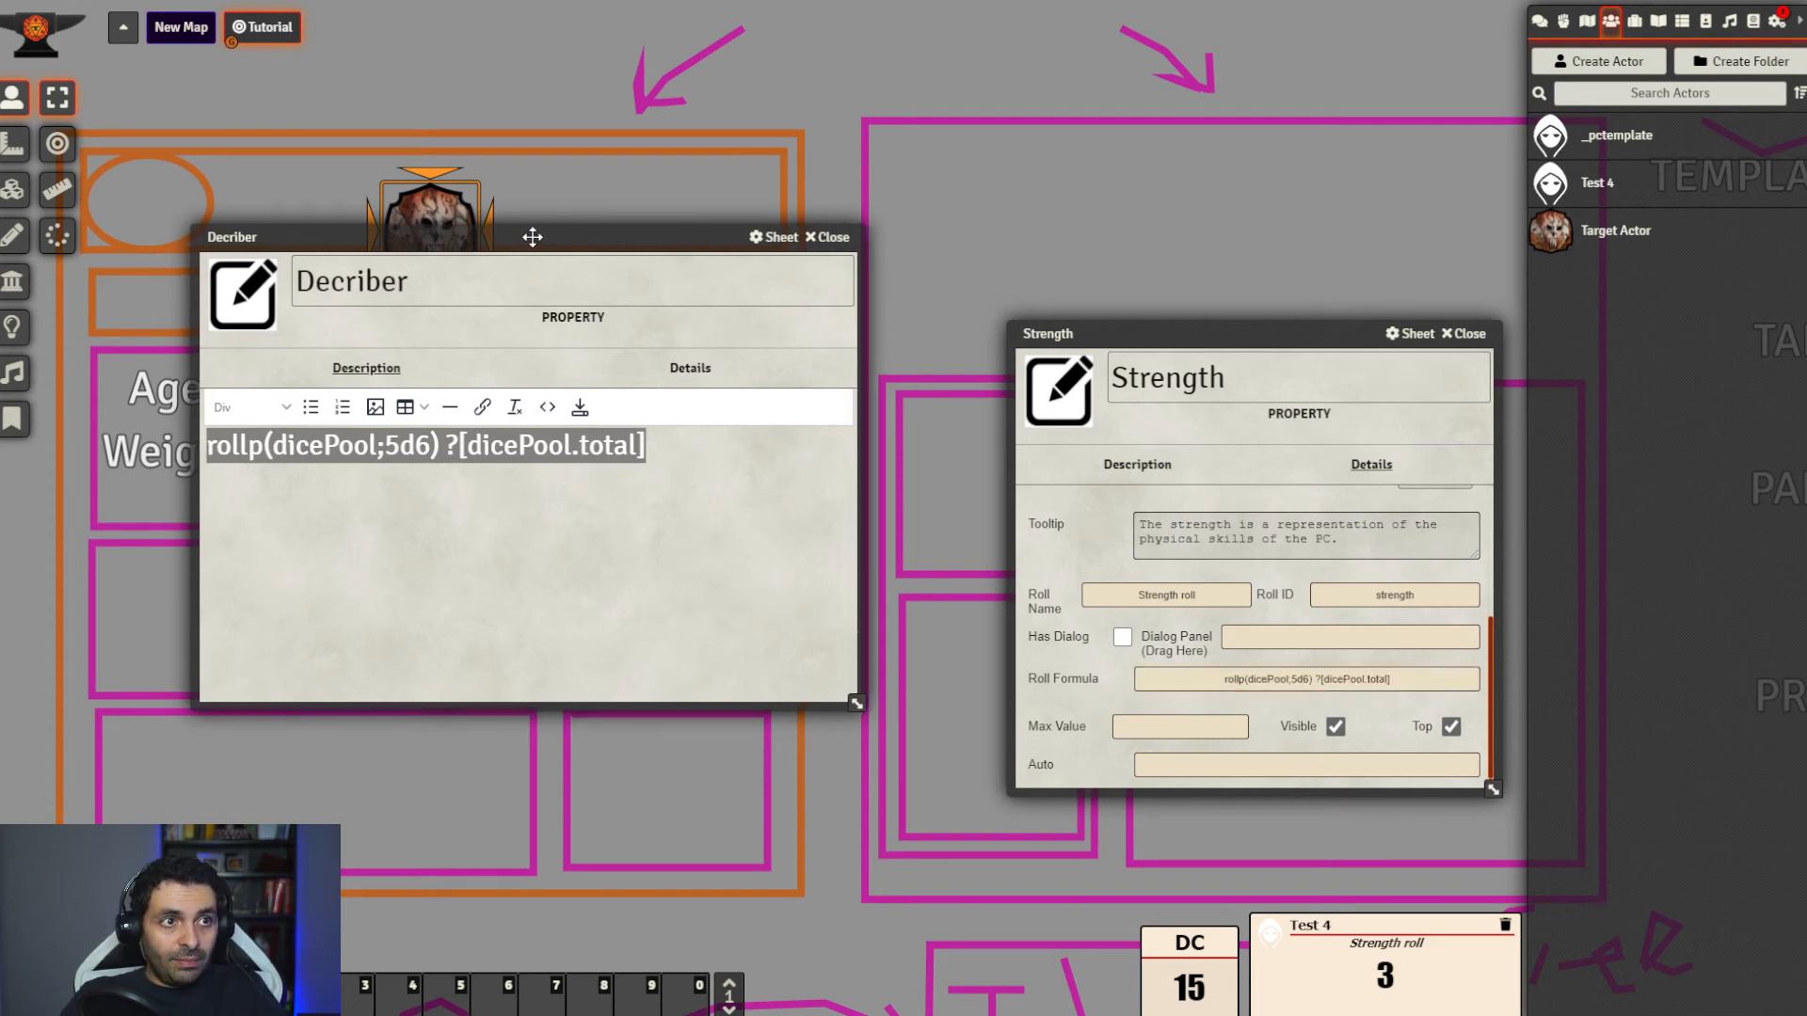
Open the Test 4 actor sheet, place it beside the Strength property and make a strength roll from it
{"action": "left_click_drag", "start_coordinate": [511, 238], "coordinate": [678, 88]}
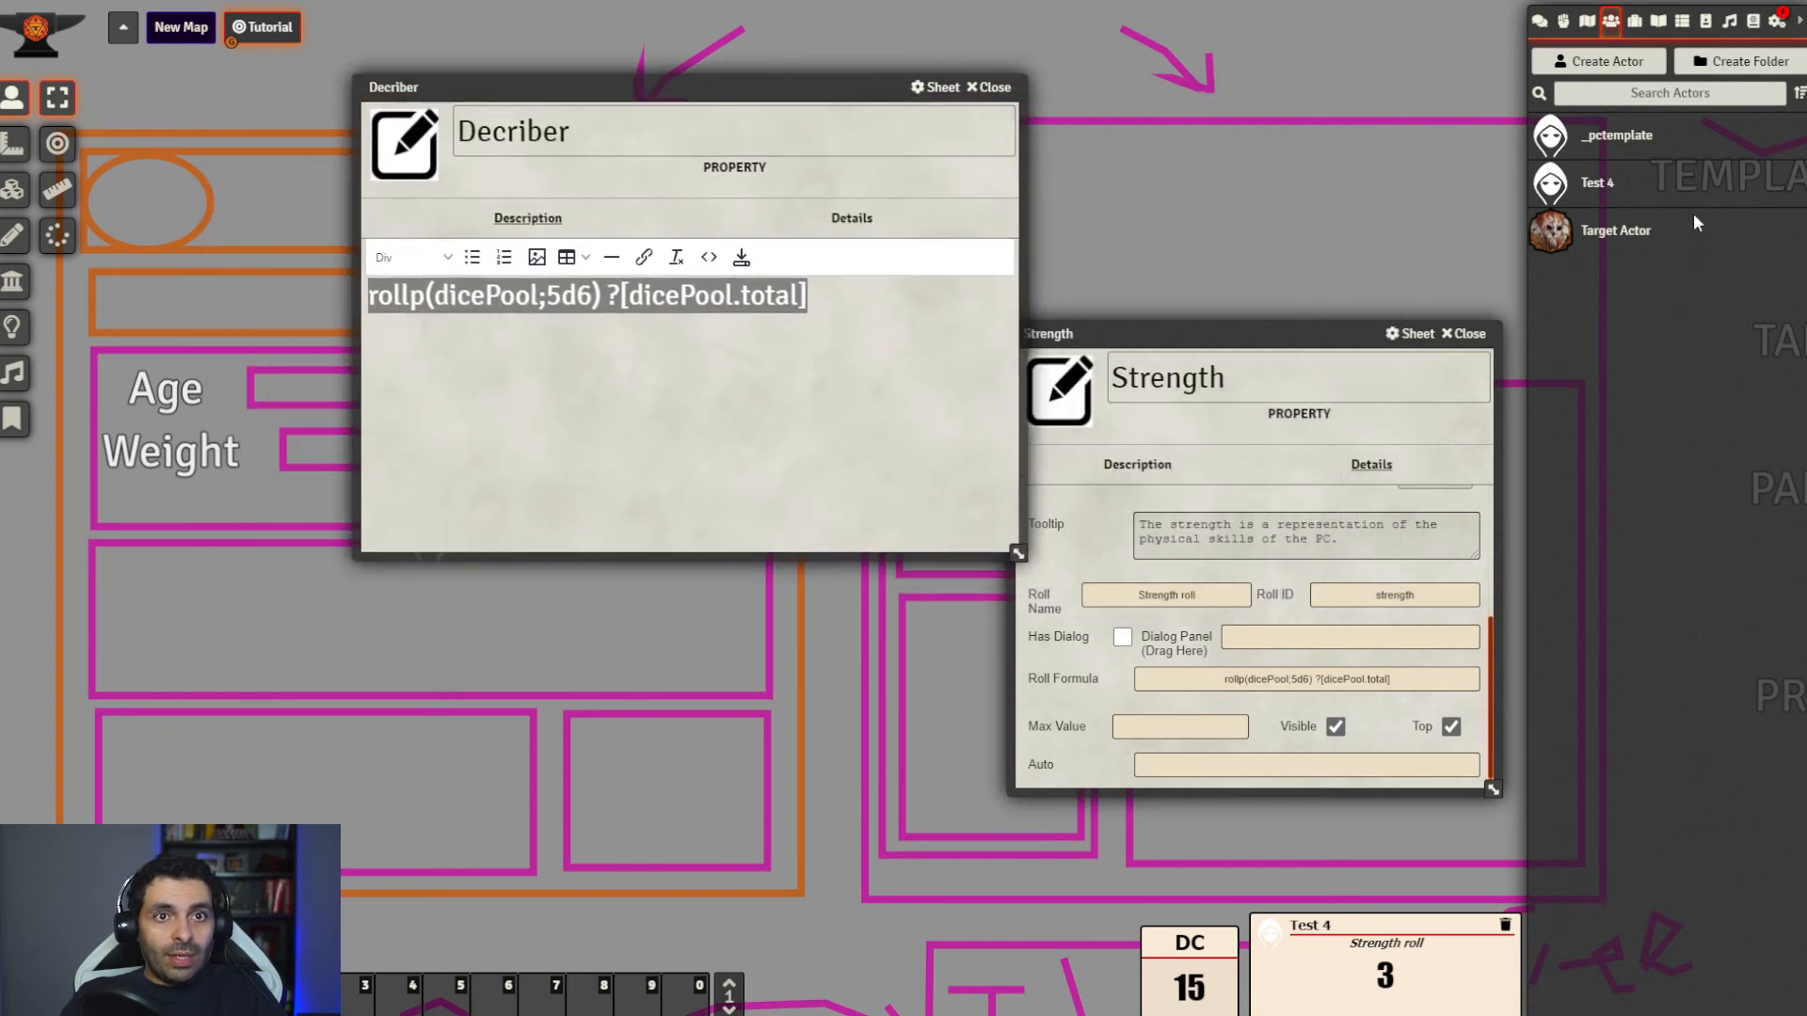
{"action": "left_click", "coordinate": [1595, 185]}
{"action": "left_click_drag", "start_coordinate": [860, 181], "coordinate": [573, 408]}
{"action": "left_click", "coordinate": [802, 297]}
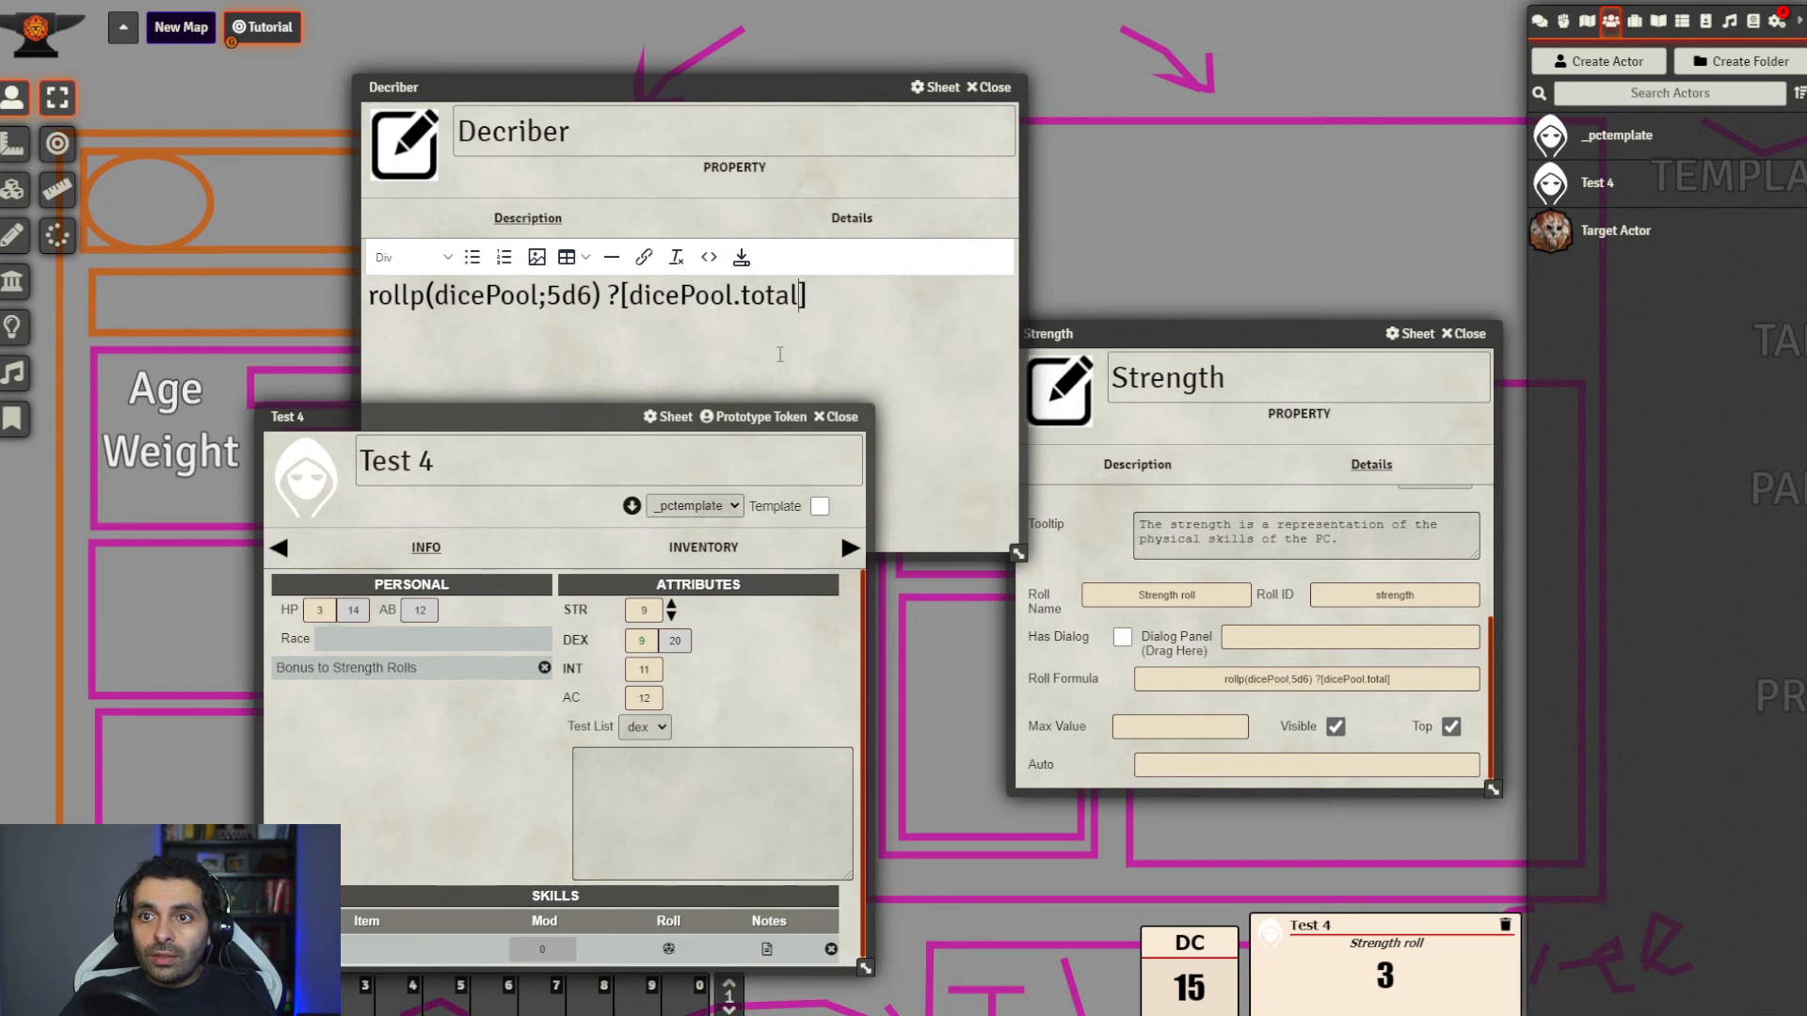
{"action": "left_click", "coordinate": [573, 612]}
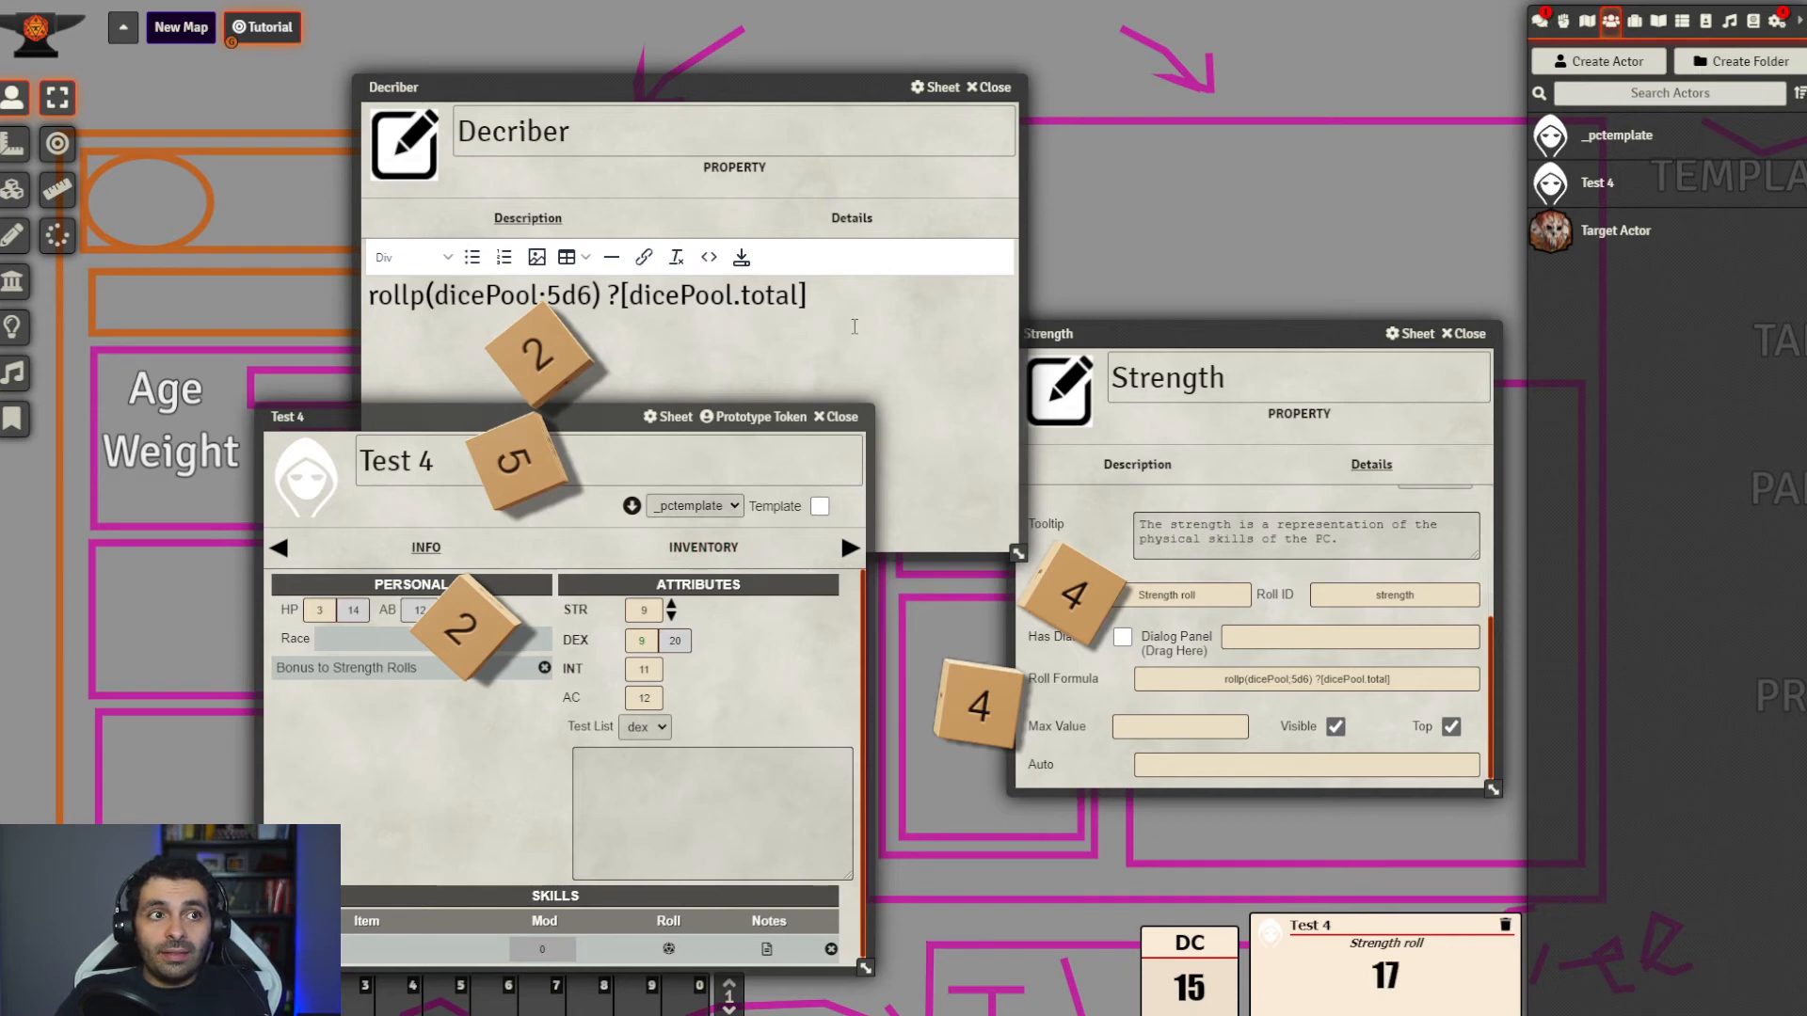
Append kh to the 5d6 dice expression in the Decriber description so it reads rollp(dicePool;5d6kh)
{"action": "key", "text": "ctrl+a"}
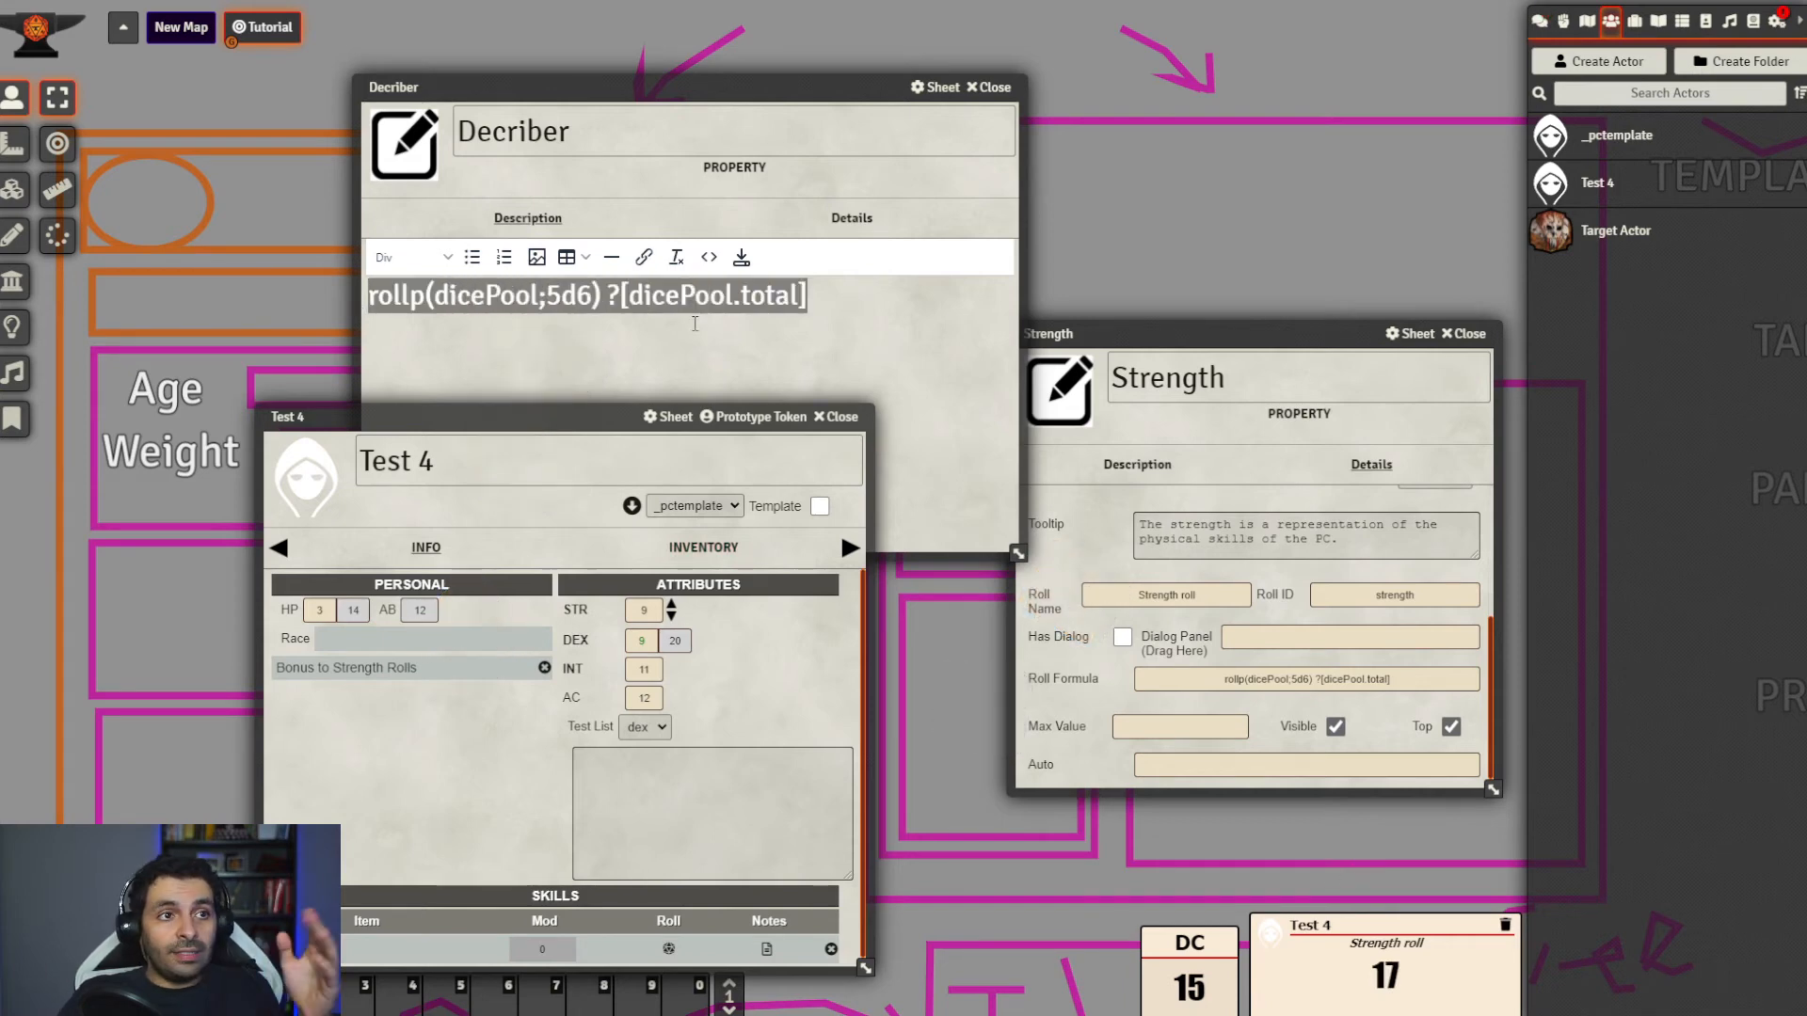
{"action": "left_click", "coordinate": [588, 295]}
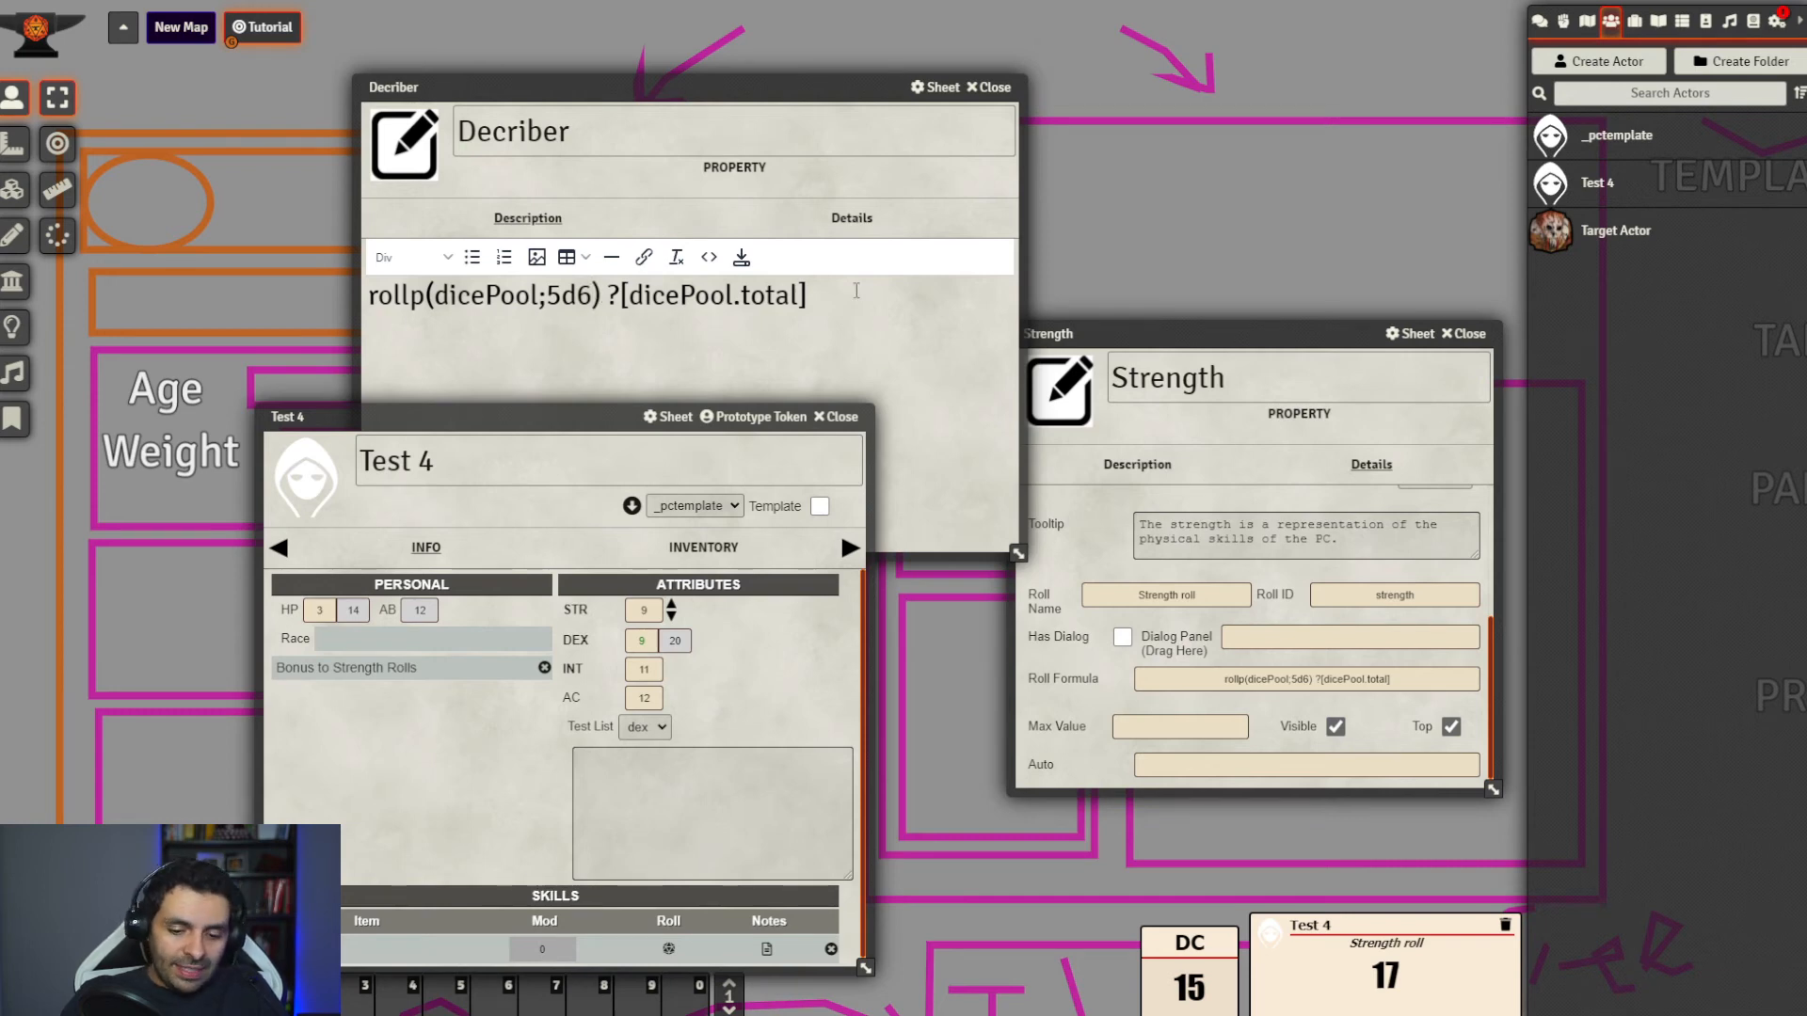
{"action": "type", "text": "kh"}
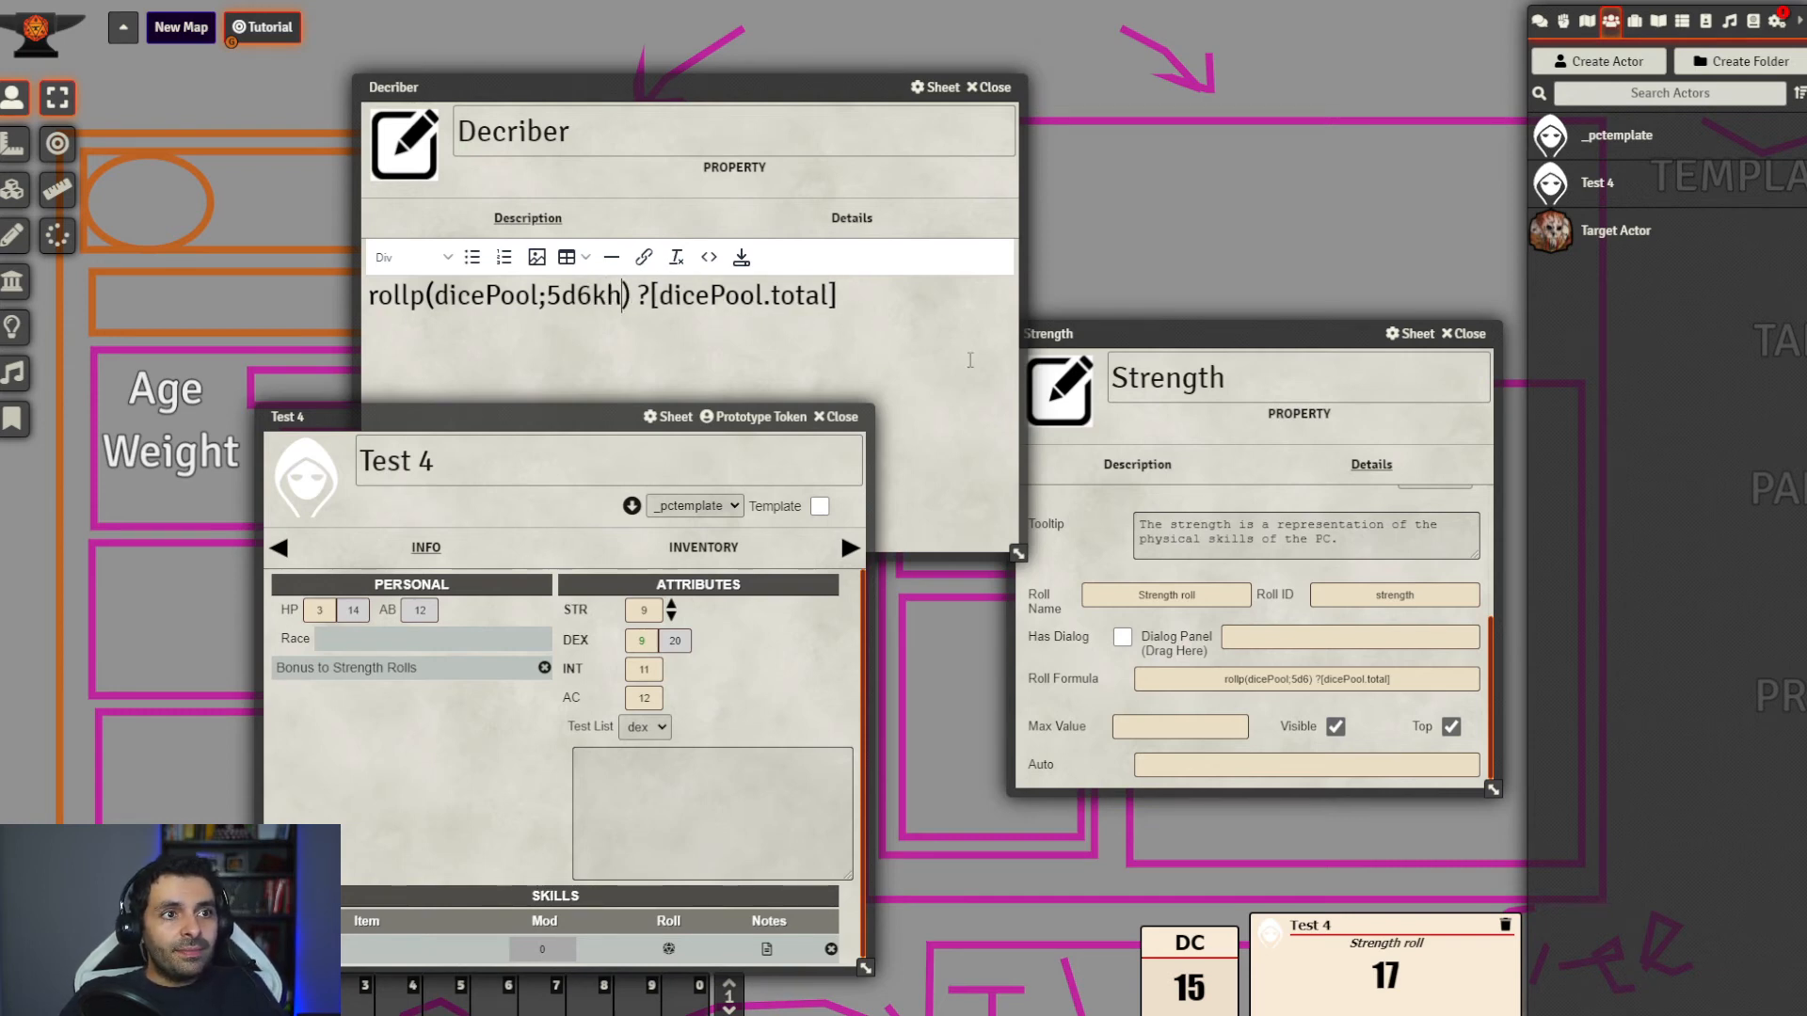
Set the Strength roll formula to rollp(dicePool;5d6kh) ?[dicePool.total] and make a strength roll for Test 4
{"action": "key", "text": "ctrl+a"}
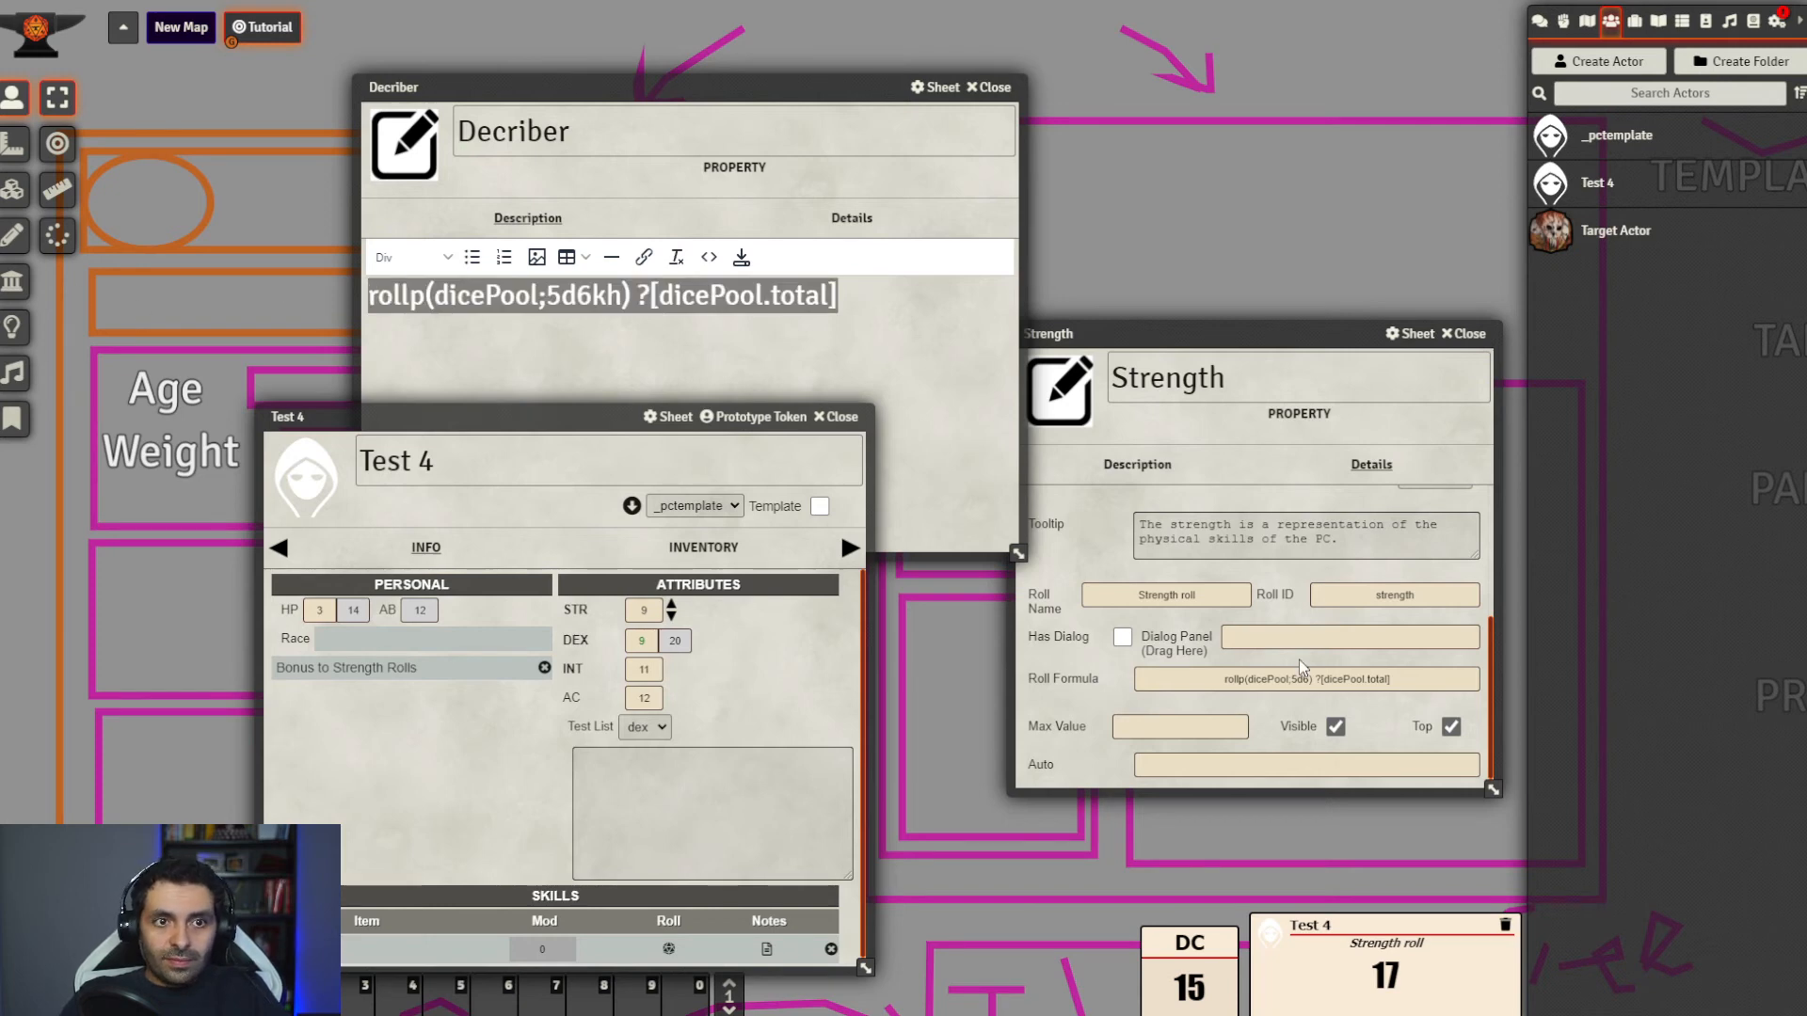
{"action": "triple_click", "coordinate": [1197, 672]}
{"action": "key", "text": "Return"}
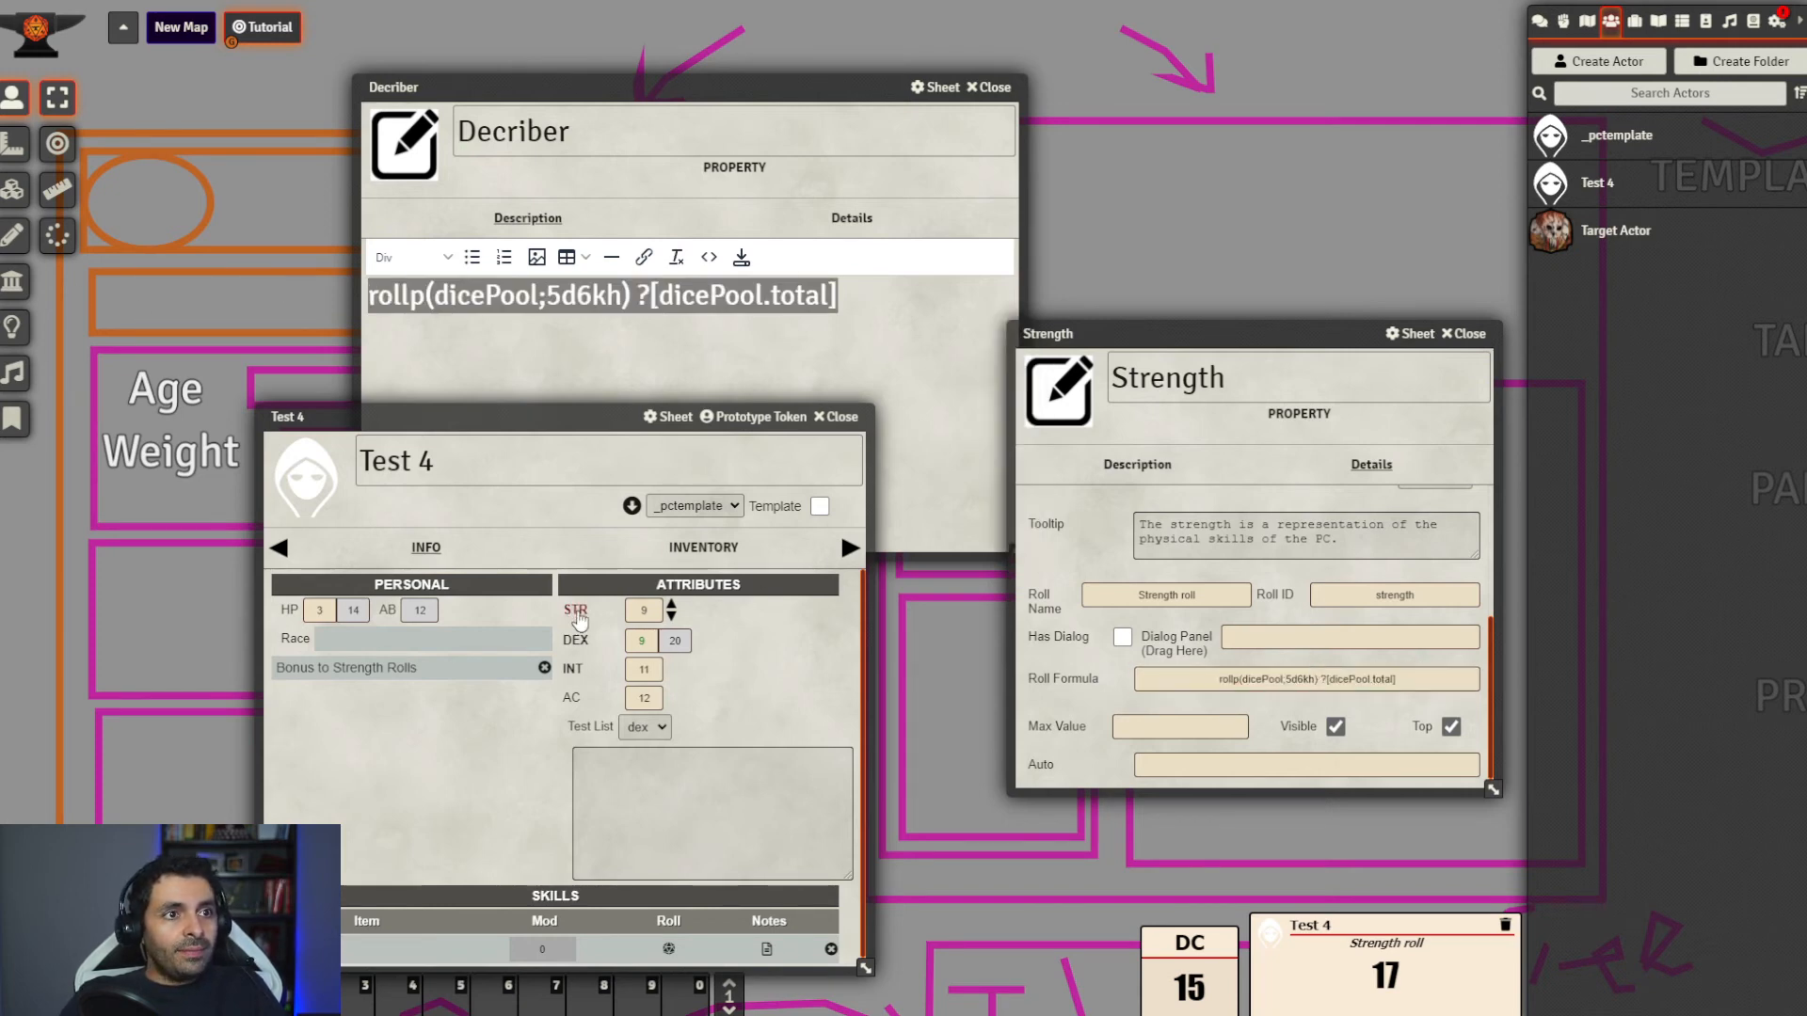
{"action": "left_click", "coordinate": [577, 612]}
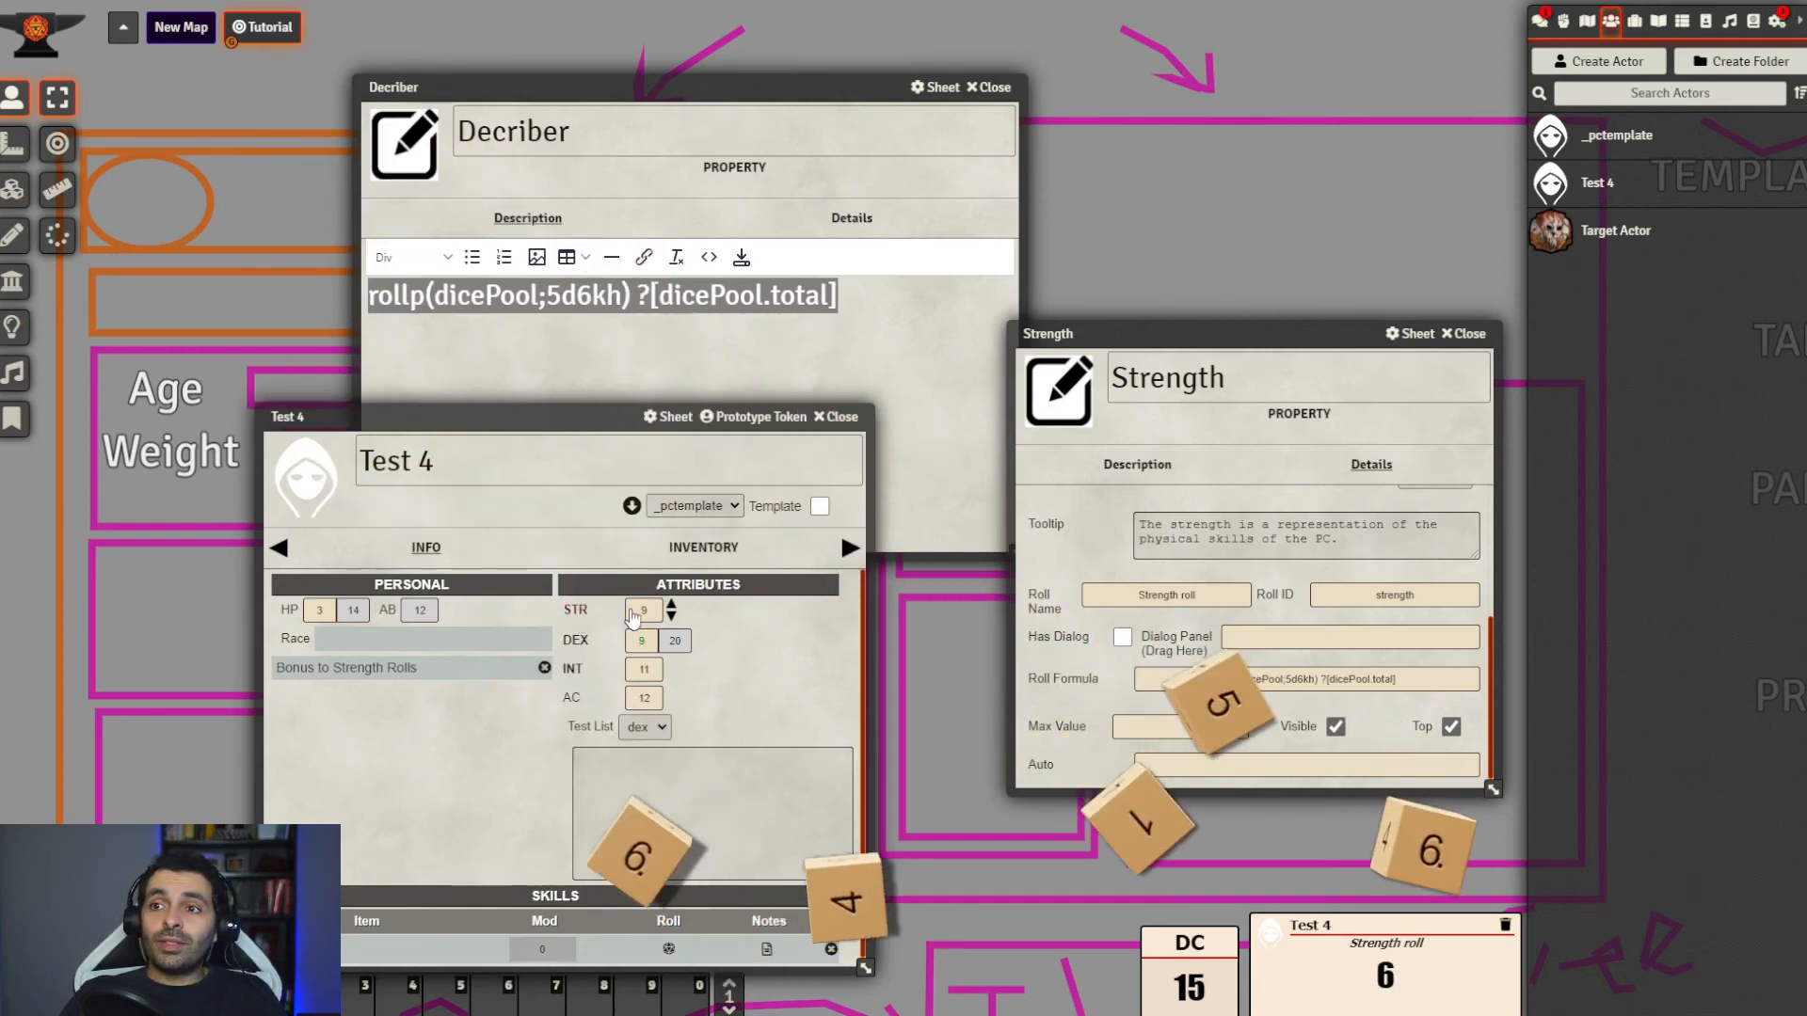
Save the Decriber description and highlight its rollp call, 5d6kh argument and ?[dicePool.total] reference to examine the syntax
{"action": "left_click", "coordinate": [750, 279]}
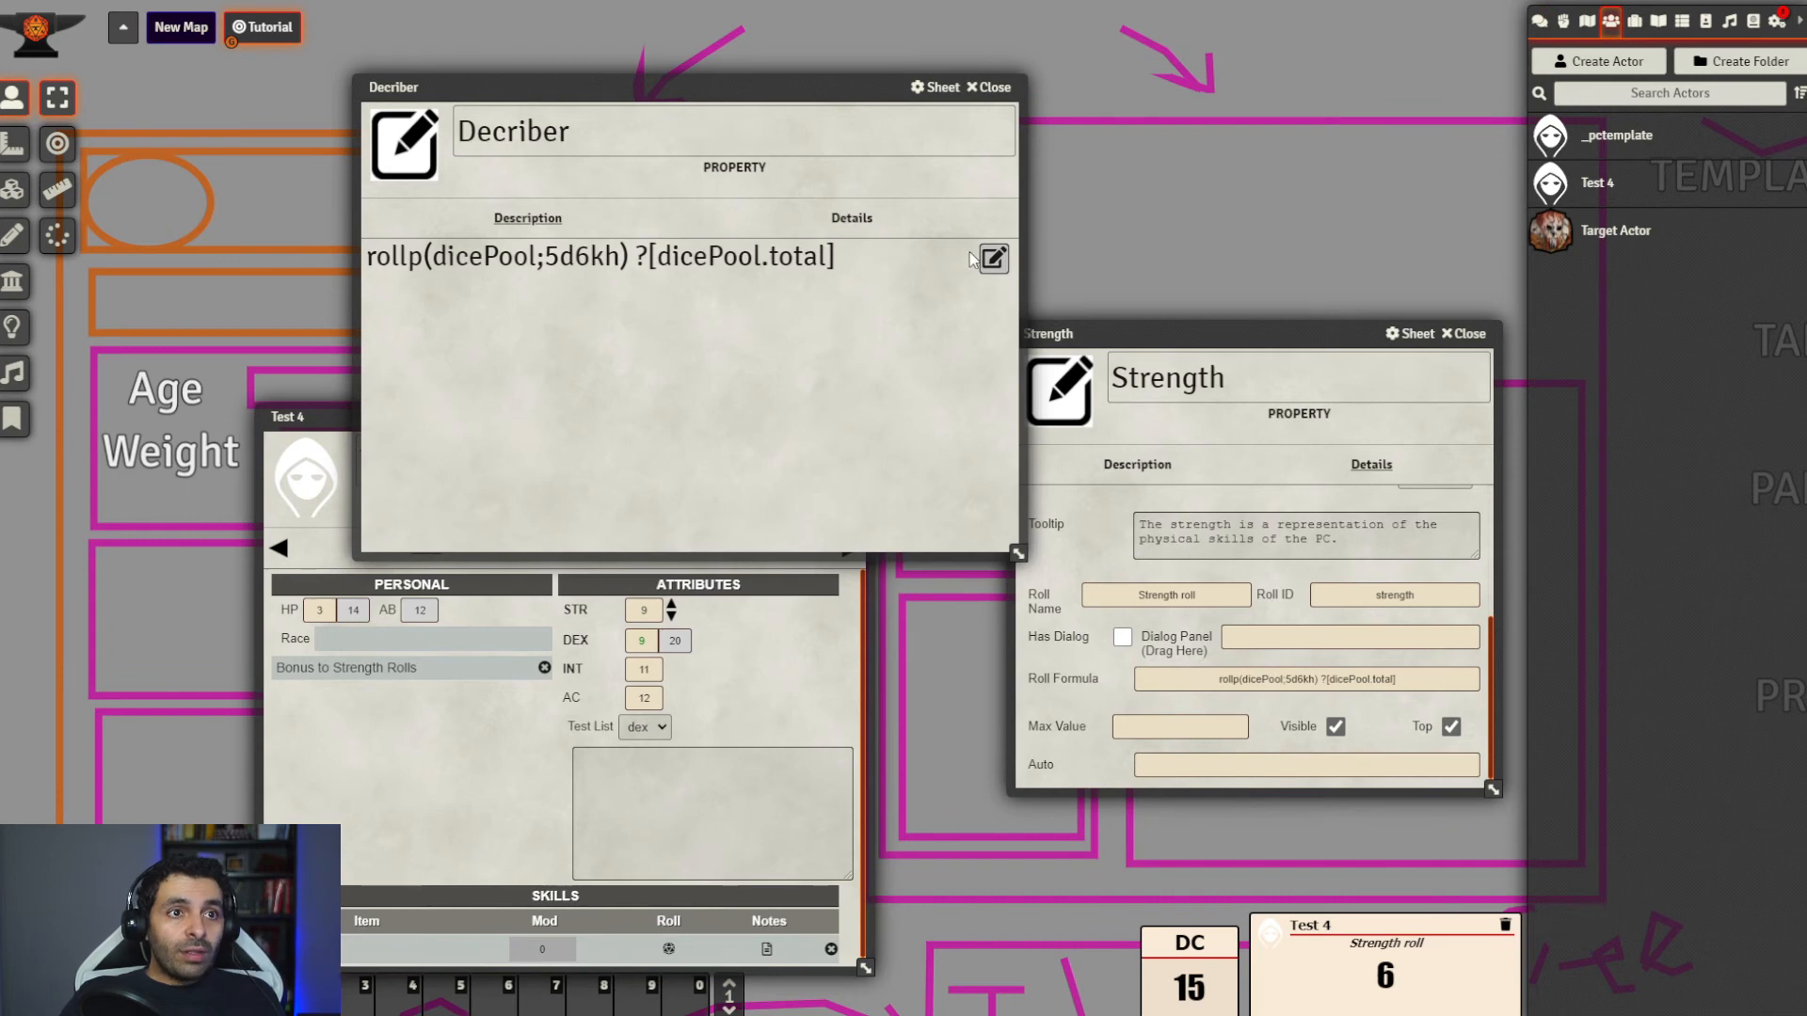
{"action": "left_click_drag", "start_coordinate": [835, 266], "coordinate": [631, 260]}
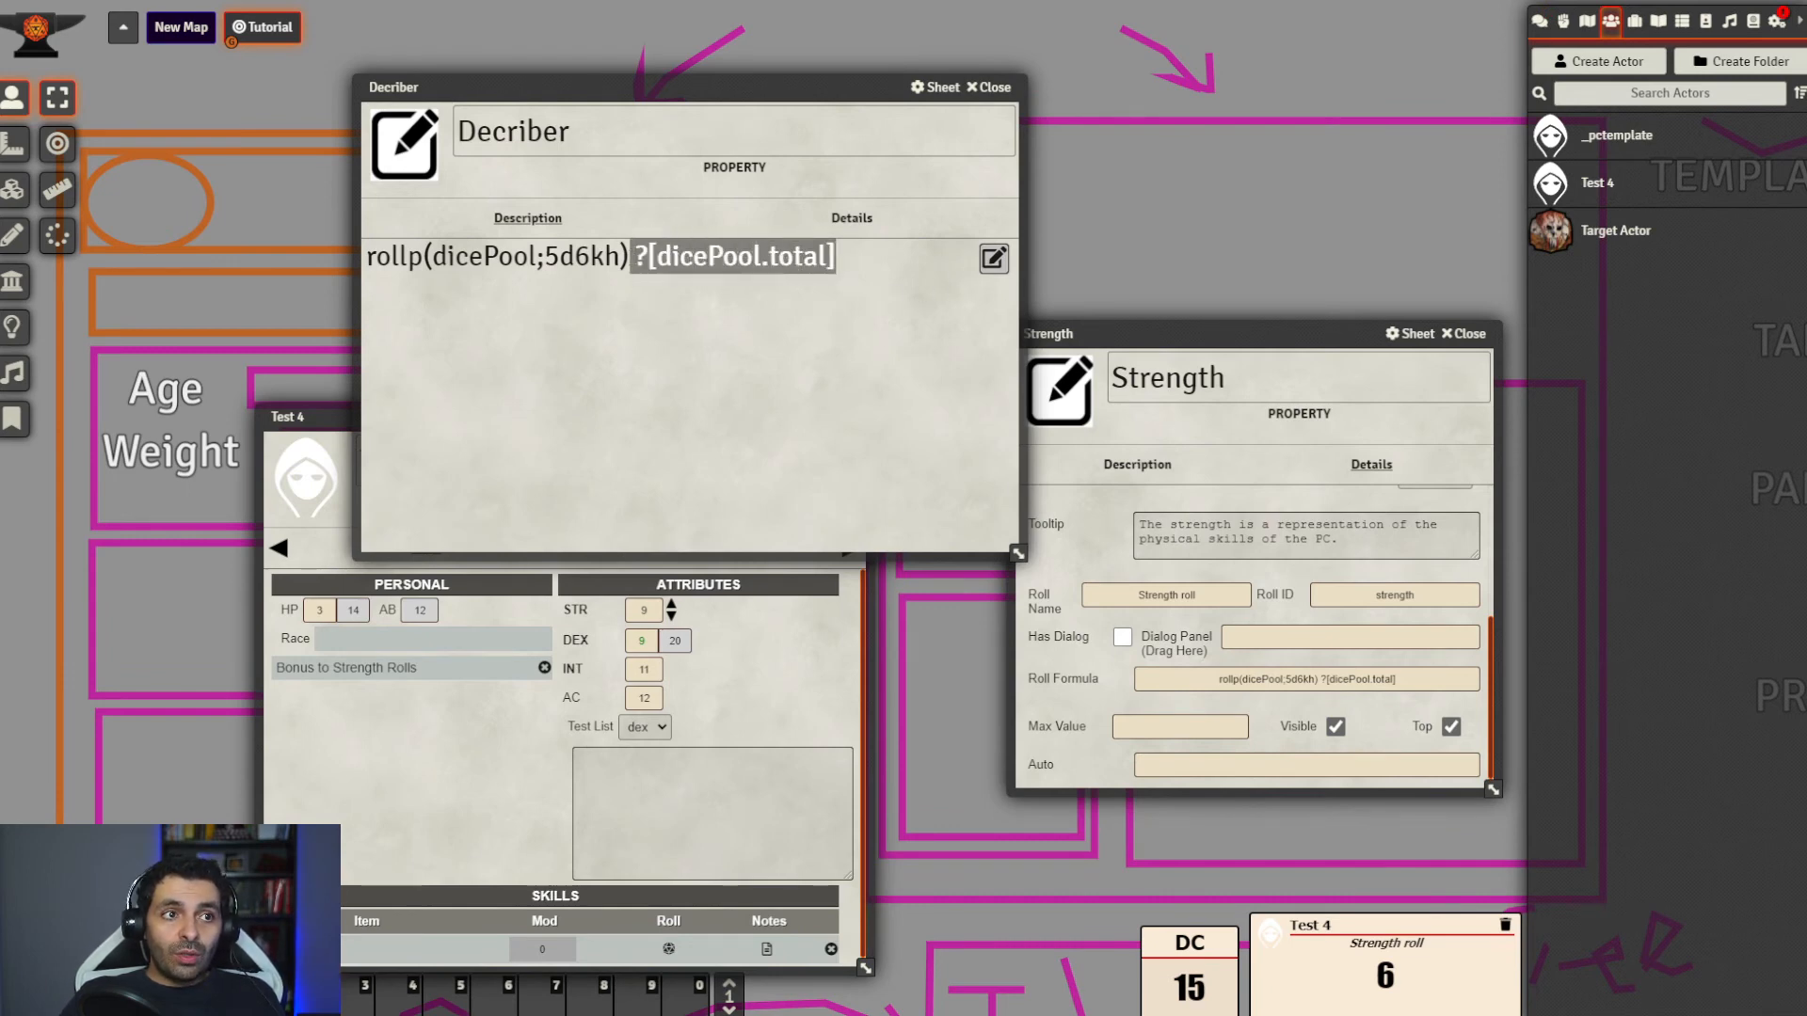
{"action": "left_click", "coordinate": [993, 258]}
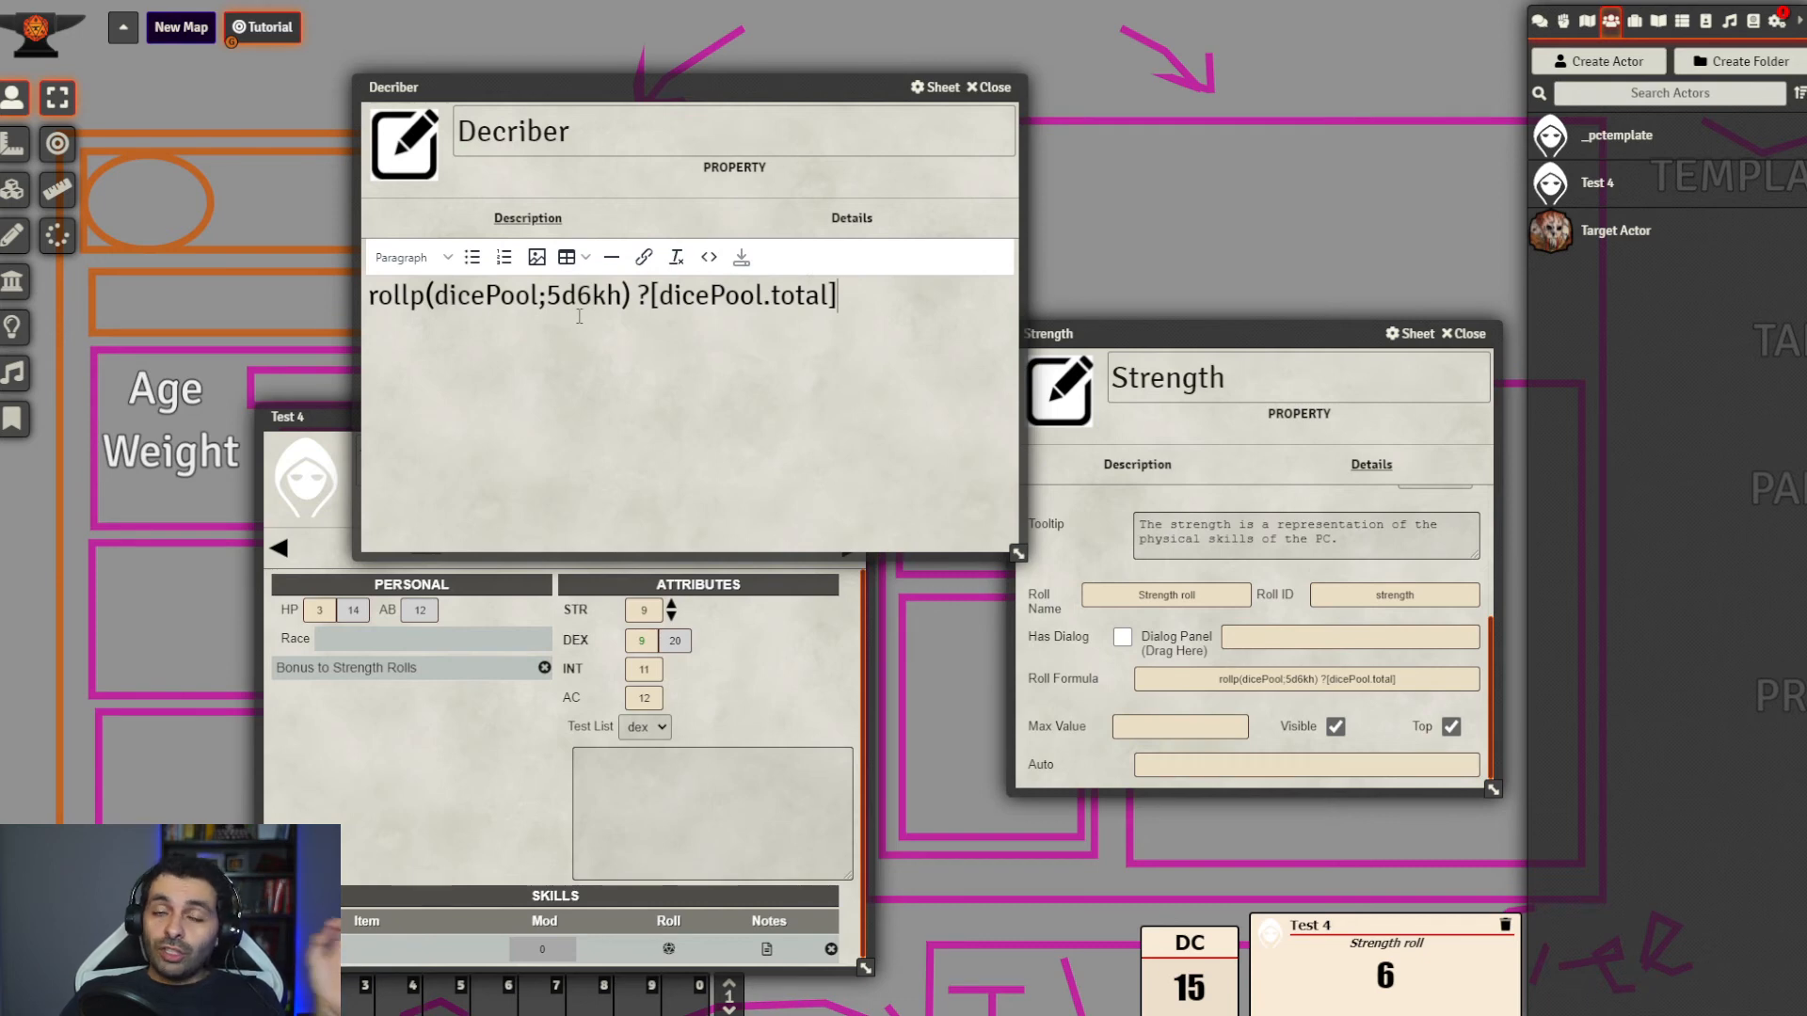
{"action": "left_click", "coordinate": [630, 296]}
{"action": "left_click_drag", "start_coordinate": [631, 295], "coordinate": [363, 273]}
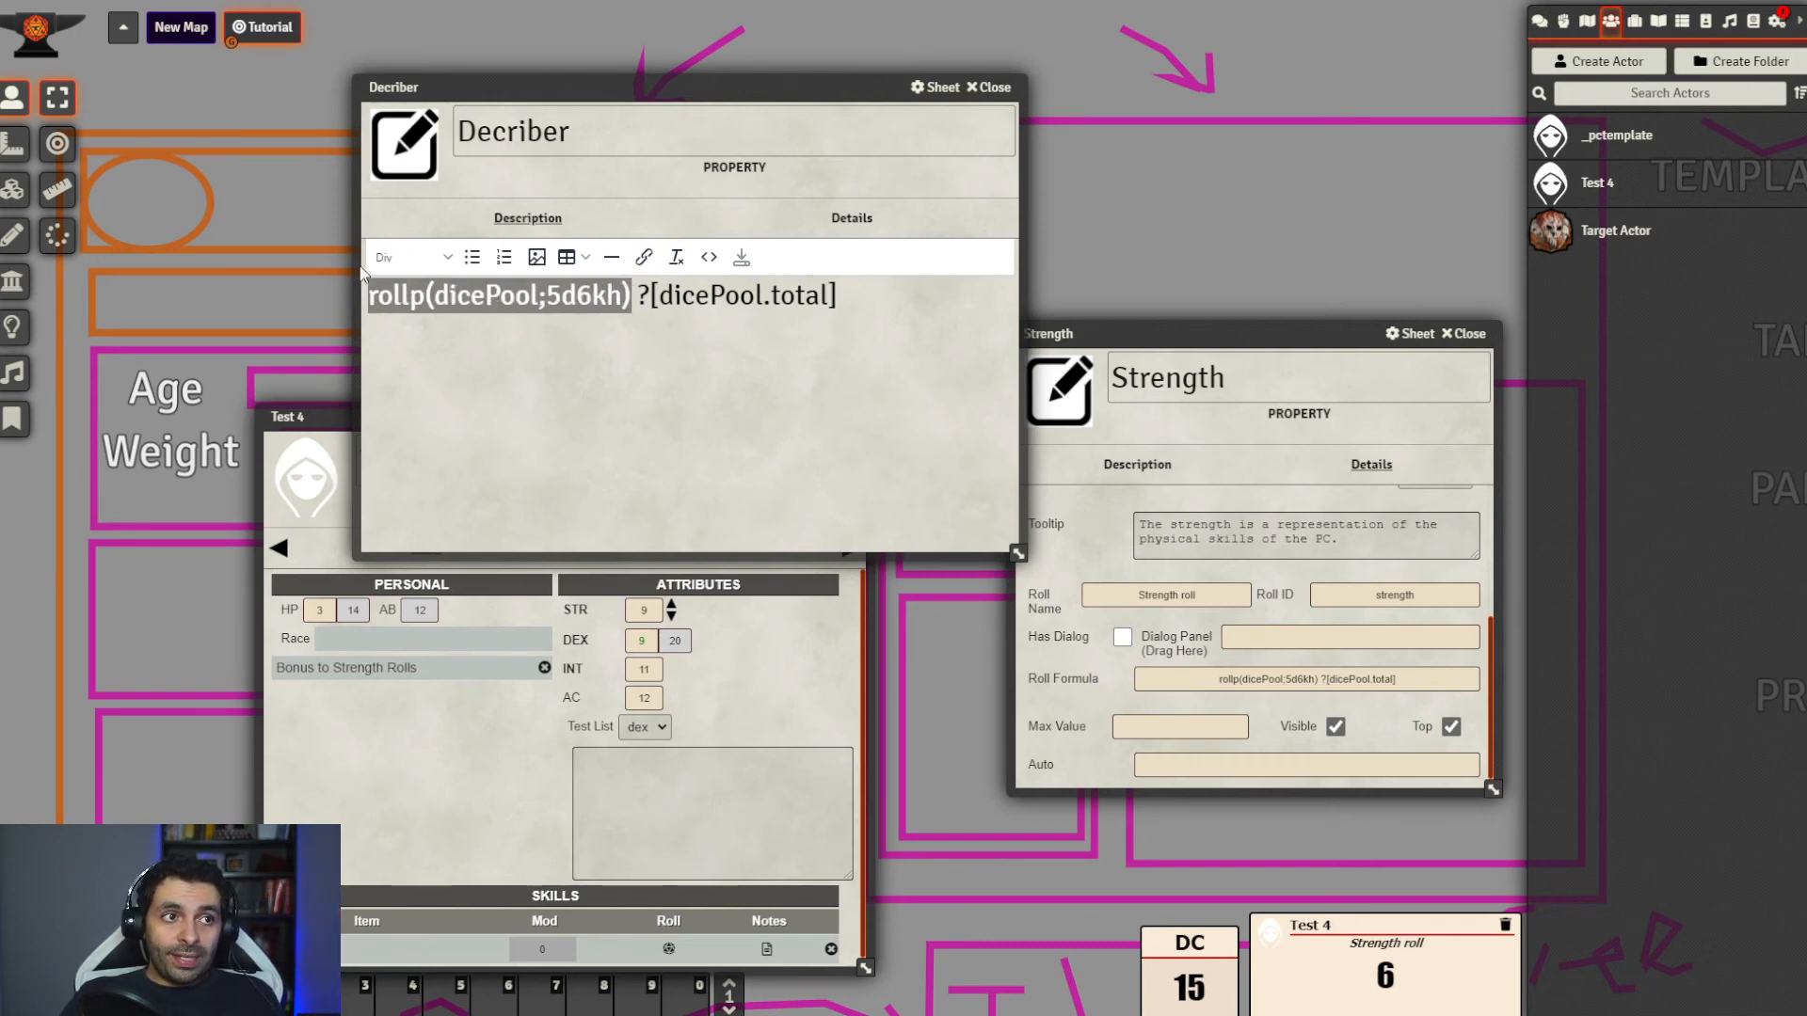
{"action": "left_click", "coordinate": [538, 273]}
{"action": "double_click", "coordinate": [593, 295]}
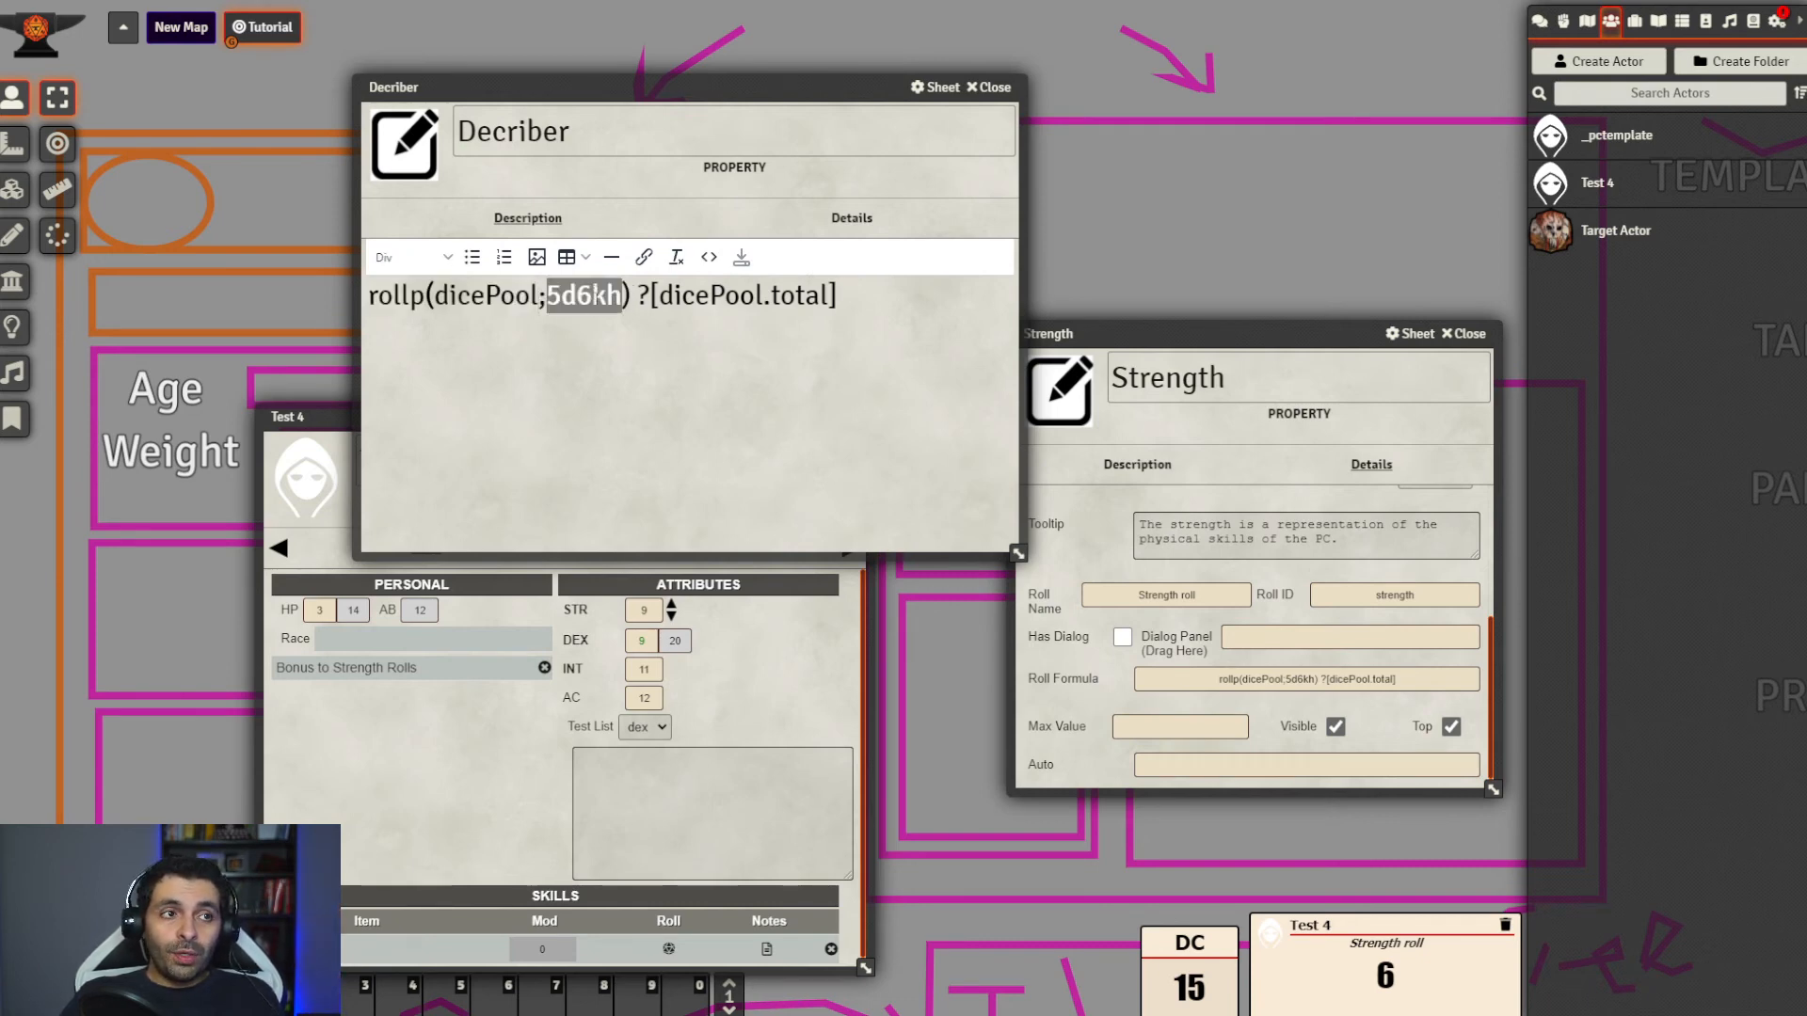
{"action": "left_click_drag", "start_coordinate": [869, 307], "coordinate": [639, 297]}
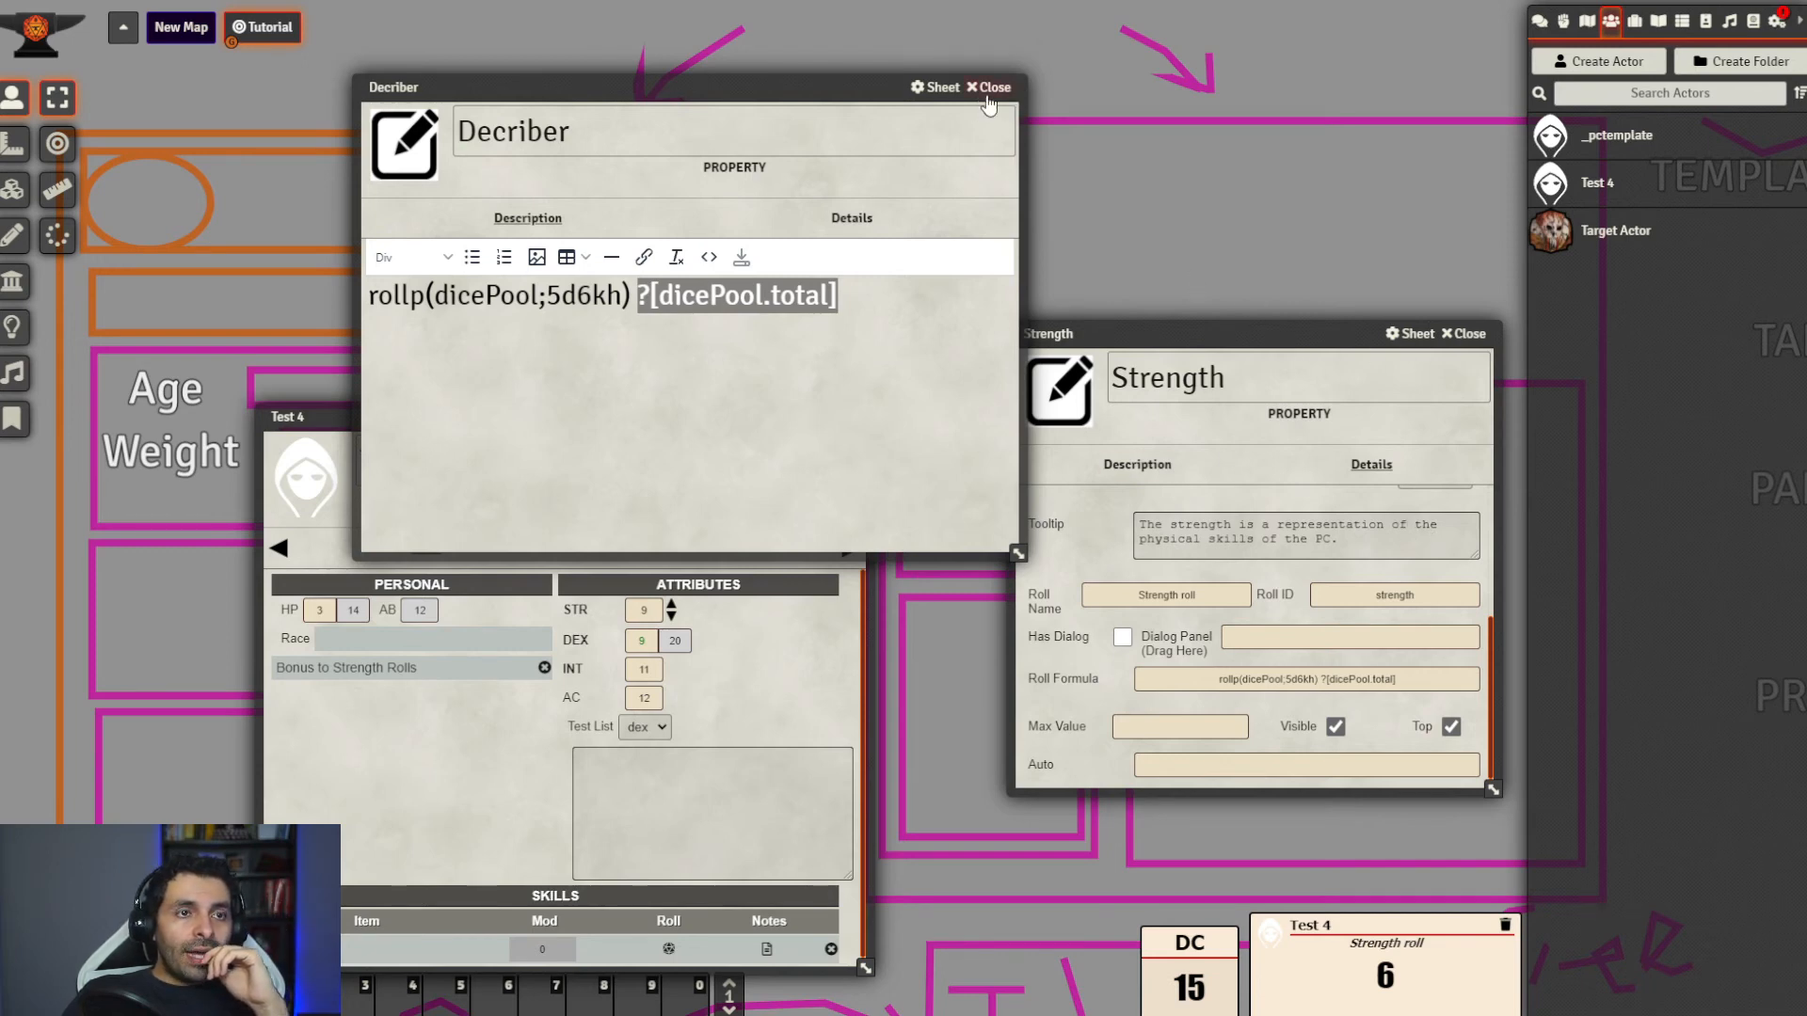
Close the Decriber property and arrange the Test 4 and Strength windows side by side
{"action": "left_click_drag", "start_coordinate": [841, 94], "coordinate": [1058, 98]}
{"action": "left_click_drag", "start_coordinate": [559, 406], "coordinate": [485, 342]}
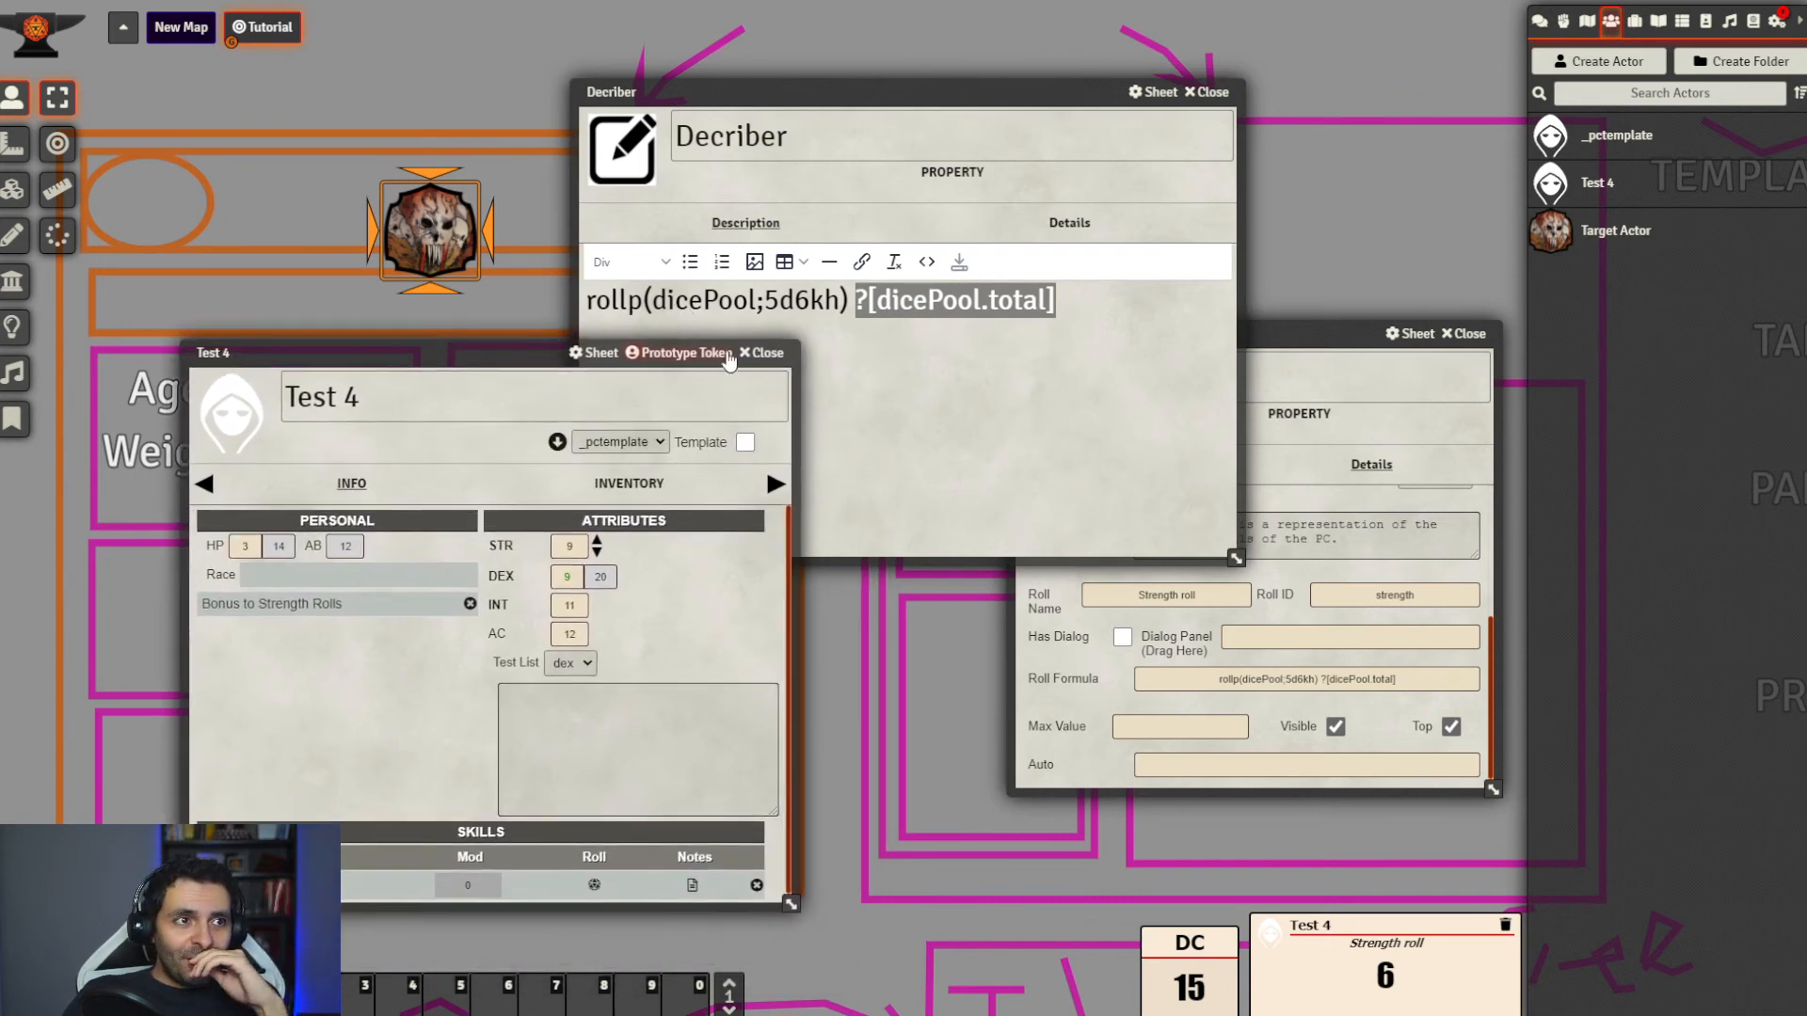
{"action": "left_click_drag", "start_coordinate": [1373, 347], "coordinate": [1280, 381]}
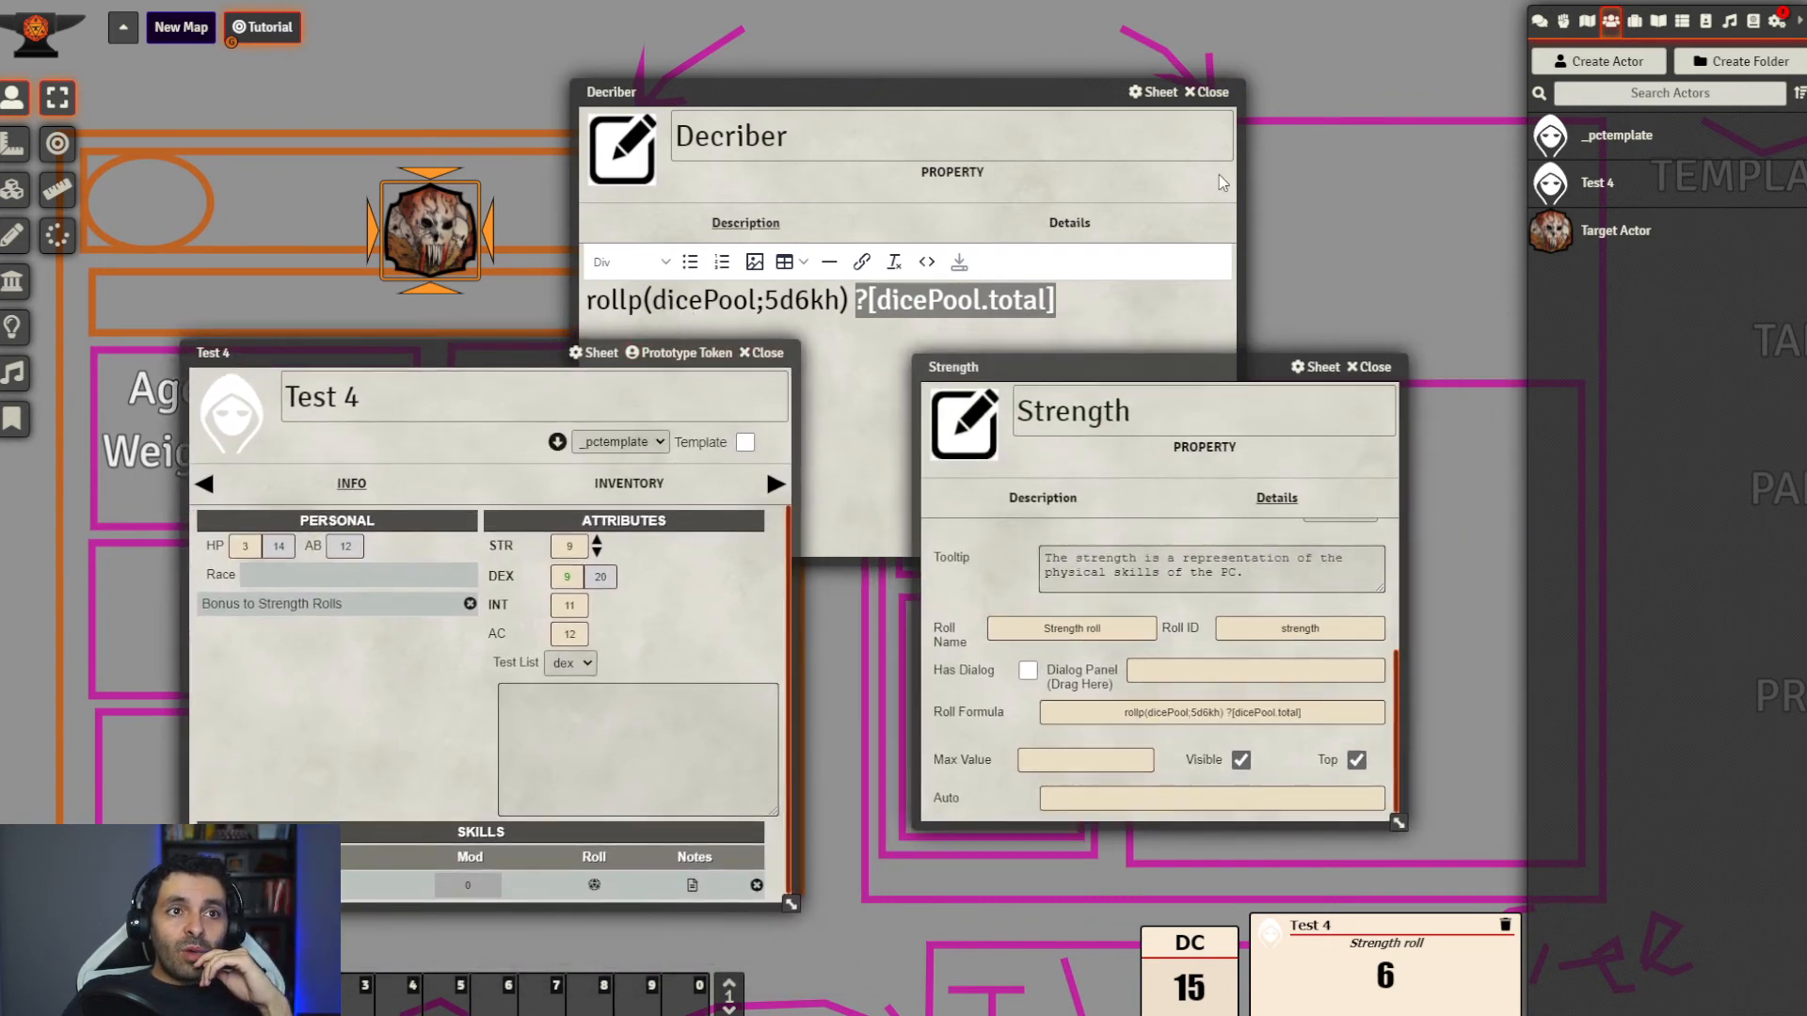
{"action": "left_click", "coordinate": [1213, 91]}
{"action": "left_click_drag", "start_coordinate": [473, 360], "coordinate": [475, 228]}
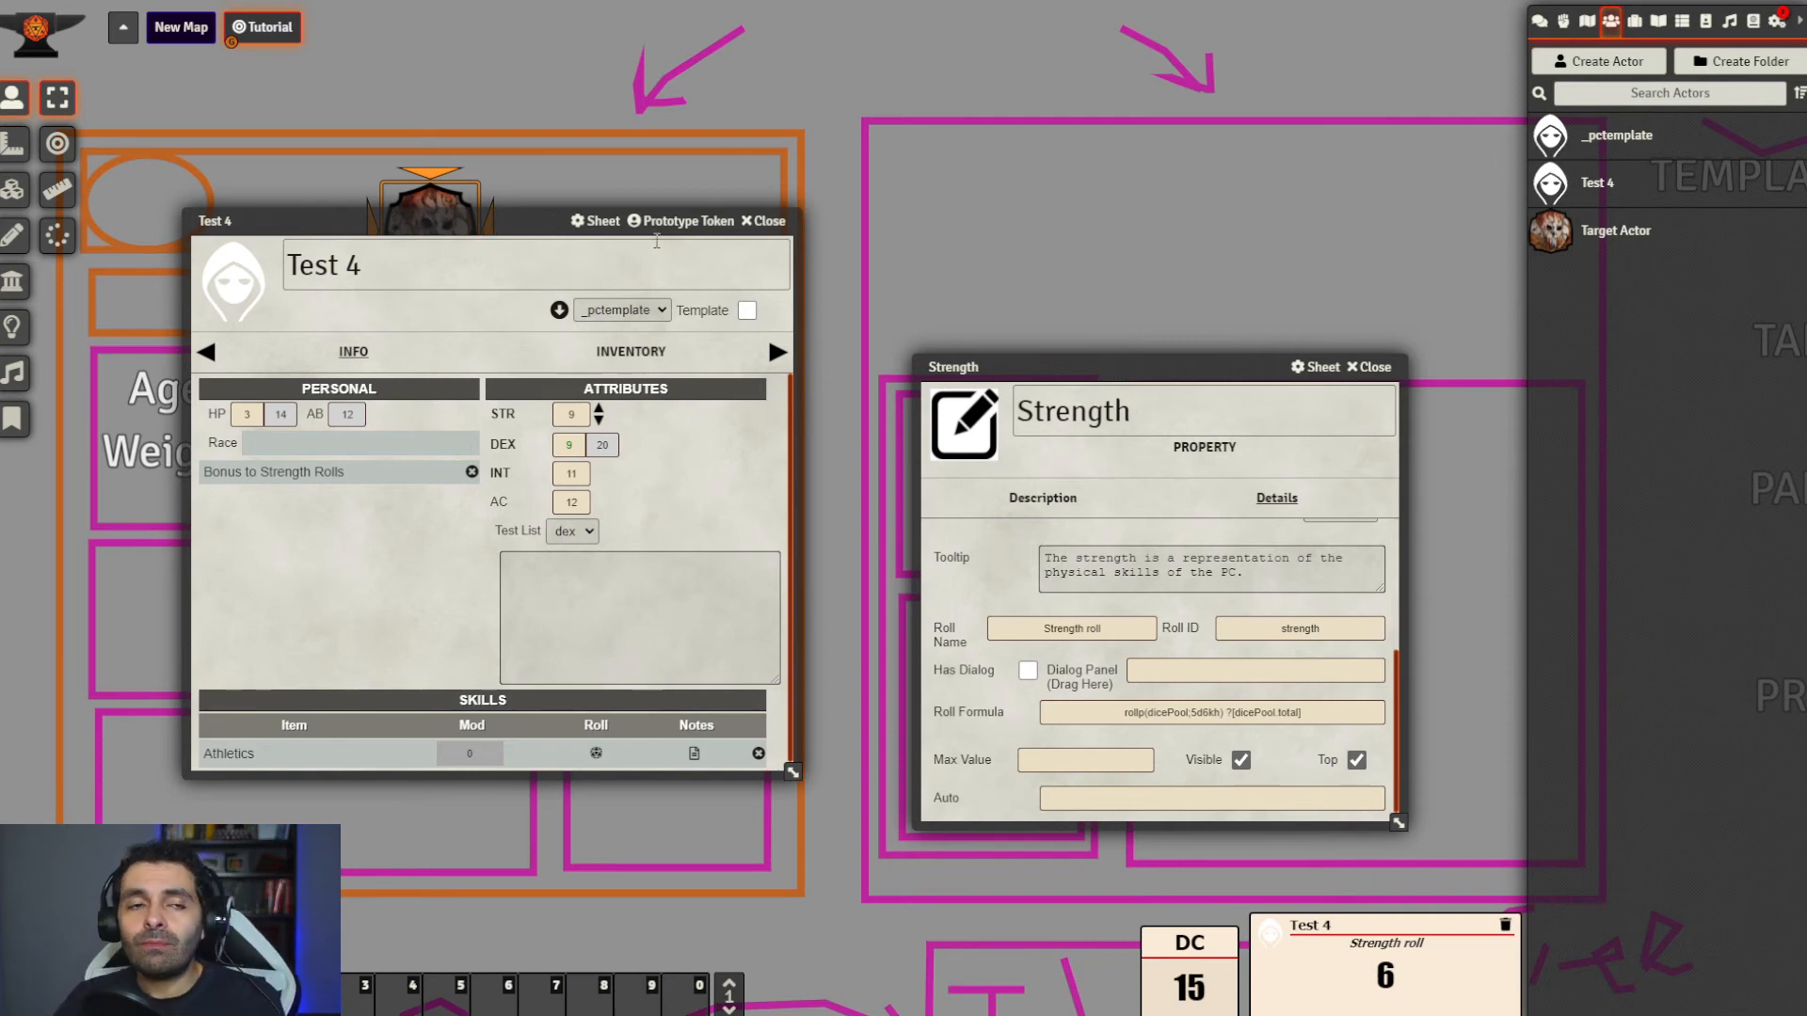
{"action": "left_click_drag", "start_coordinate": [397, 227], "coordinate": [329, 174]}
{"action": "left_click_drag", "start_coordinate": [1052, 366], "coordinate": [902, 224]}
Create a panel item named Roll Dialog Panel in the _PANELS folder
{"action": "left_click", "coordinate": [1635, 21]}
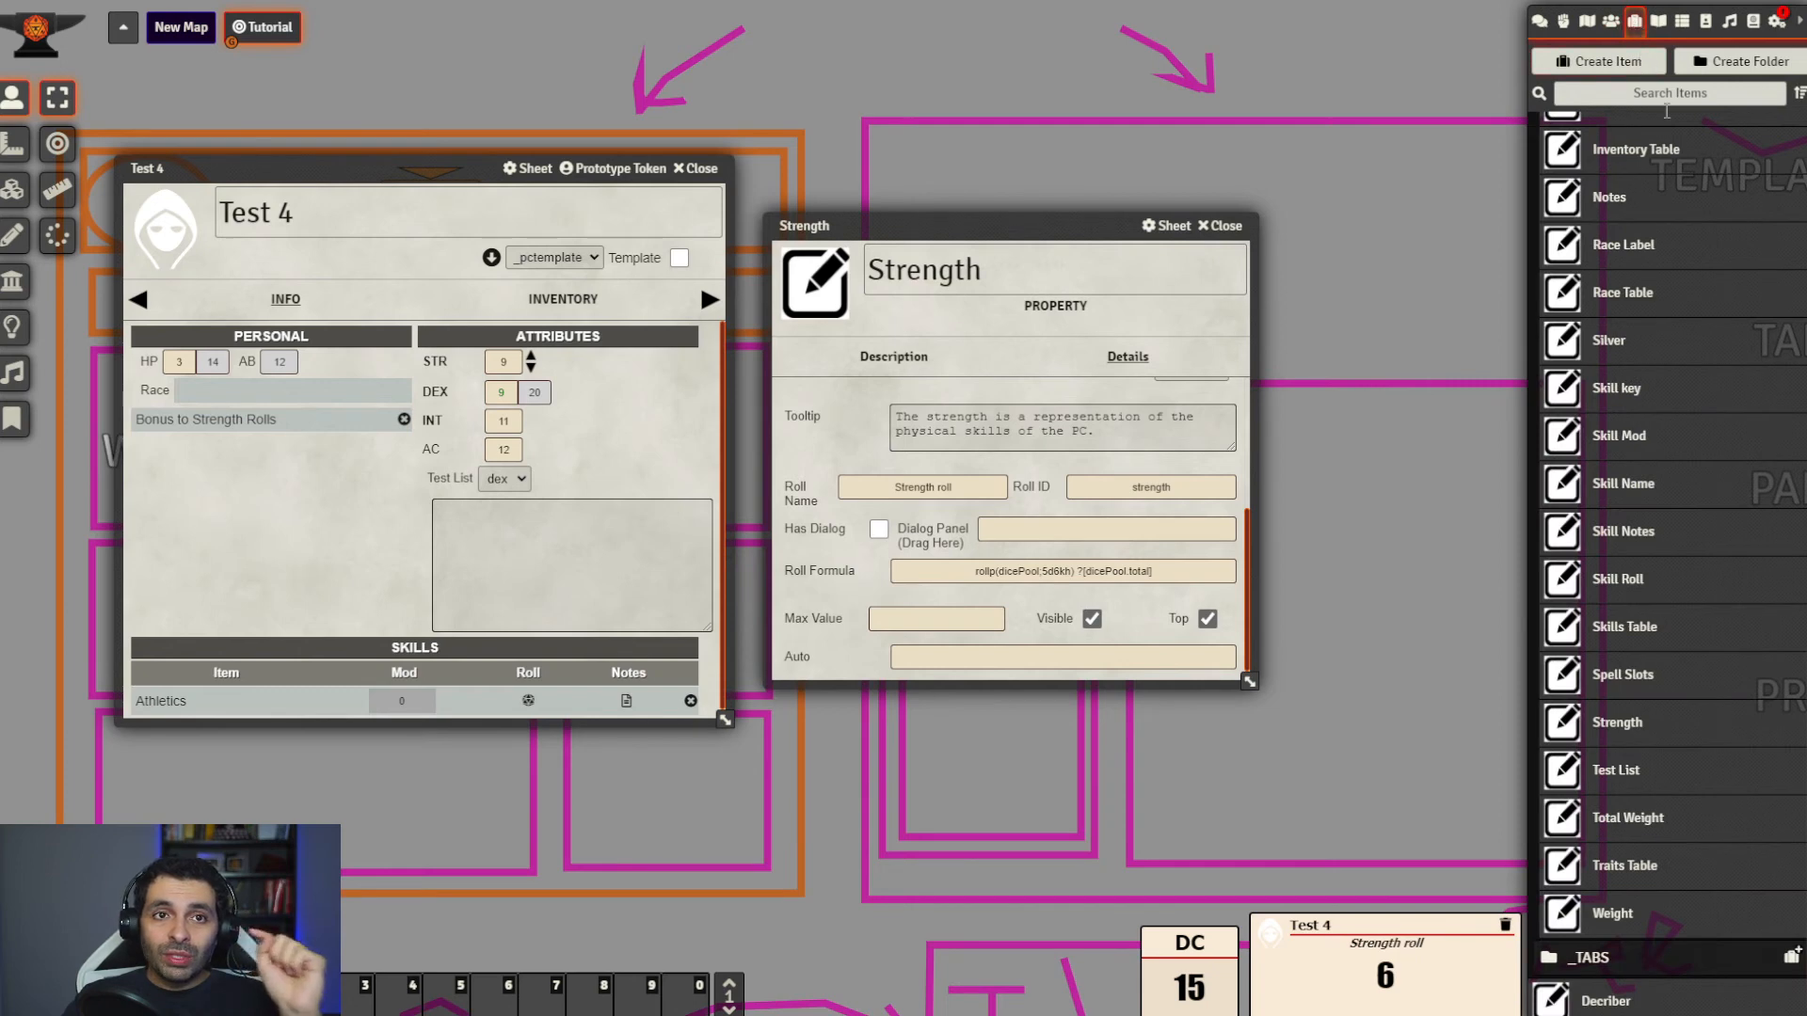
{"action": "scroll", "coordinate": [1689, 345], "scroll_direction": "up", "scroll_amount": 10}
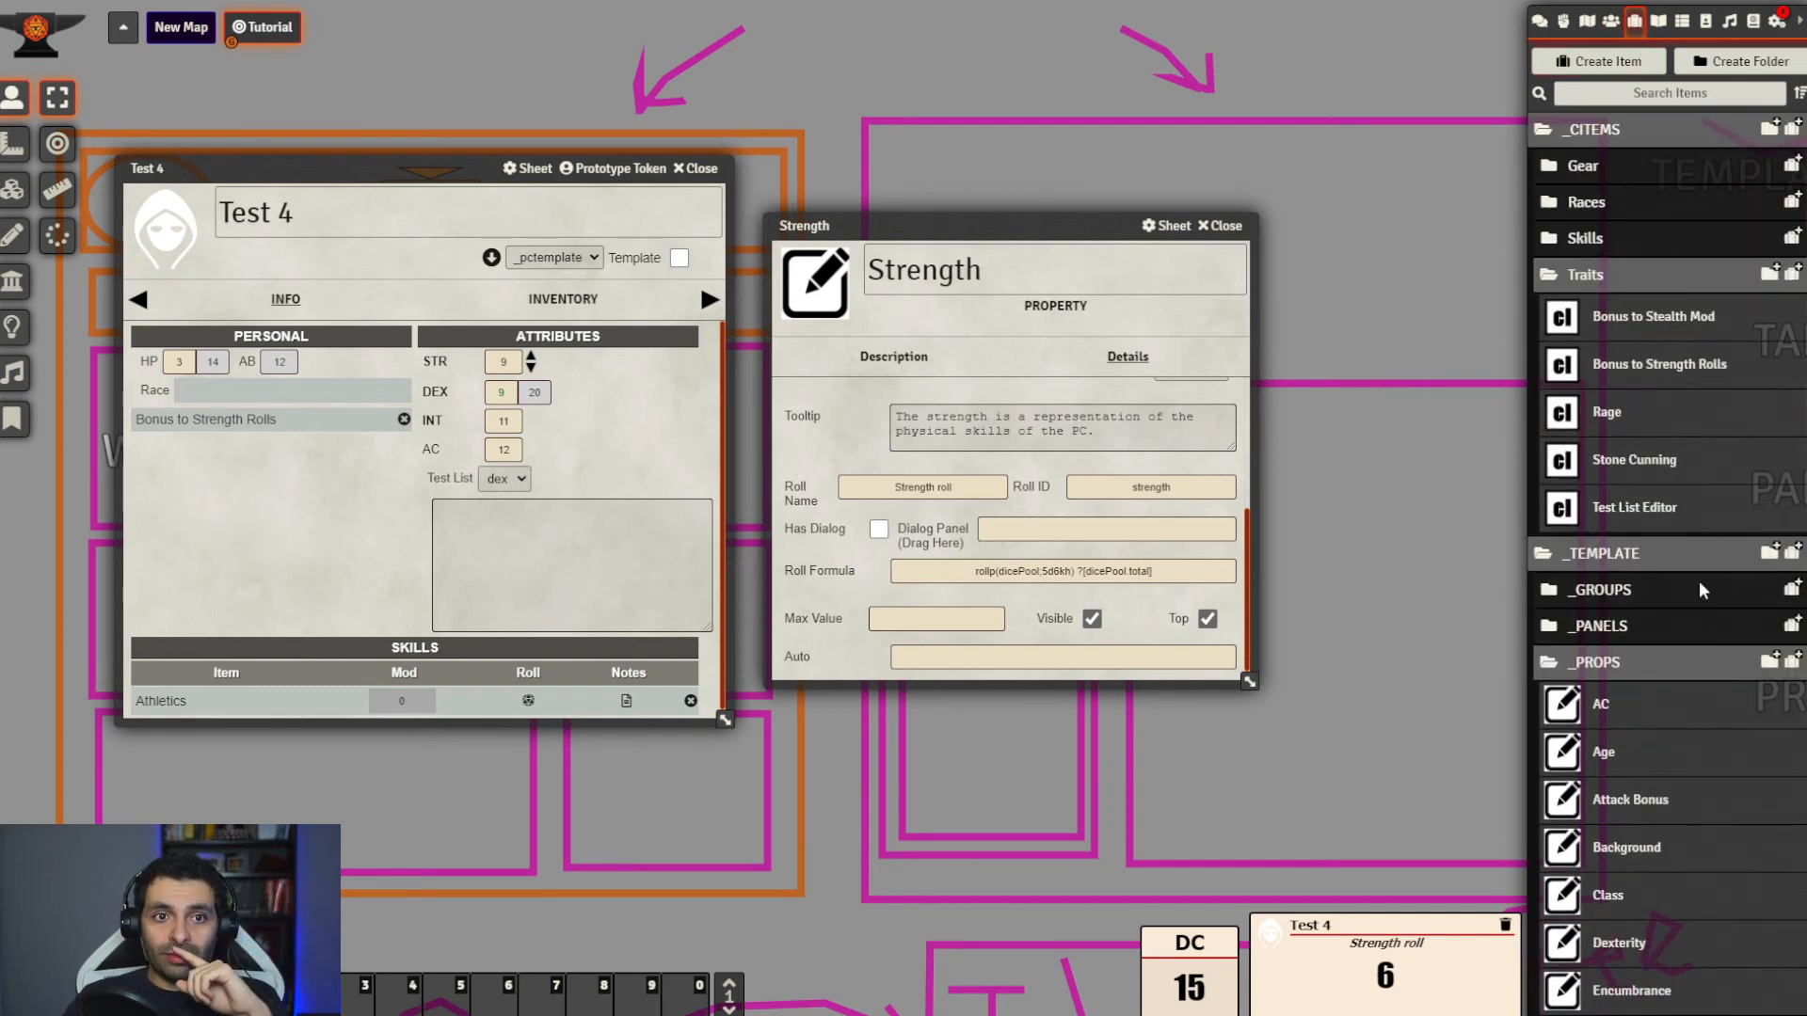
{"action": "left_click", "coordinate": [1666, 631]}
{"action": "left_click", "coordinate": [1793, 626]}
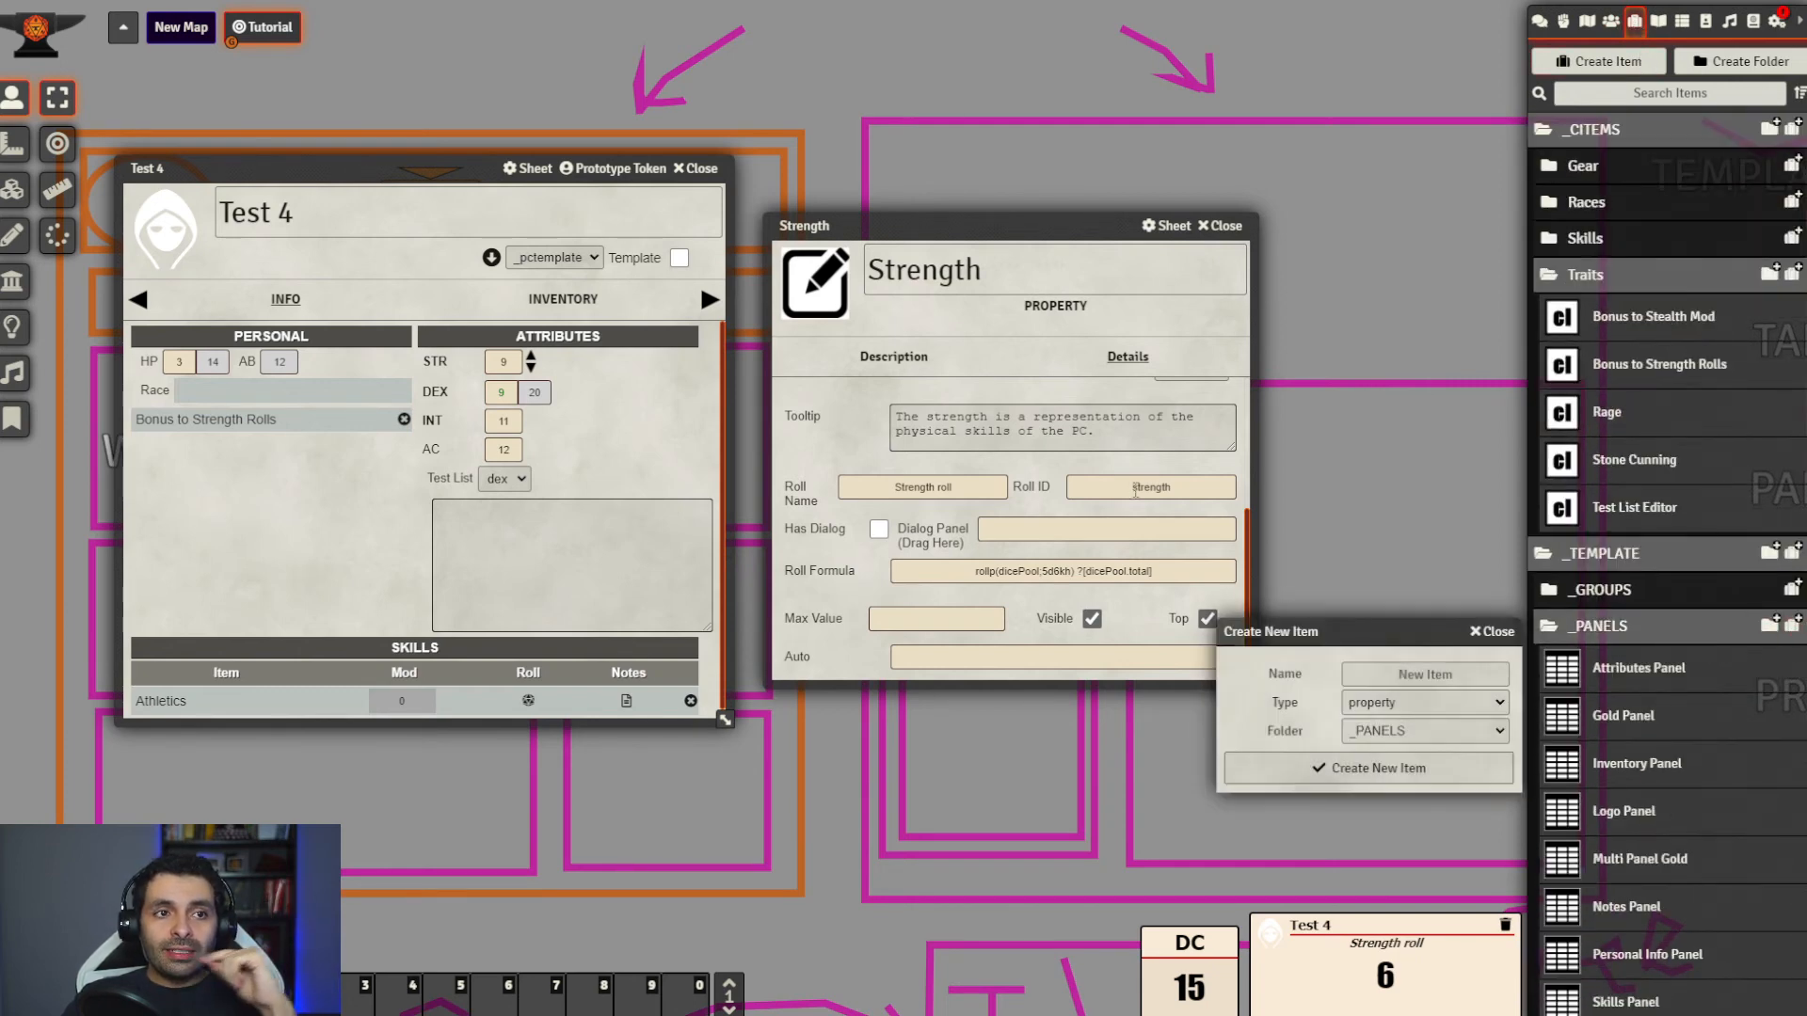
{"action": "left_click_drag", "start_coordinate": [1362, 652], "coordinate": [1220, 547]}
{"action": "left_click", "coordinate": [1307, 570]}
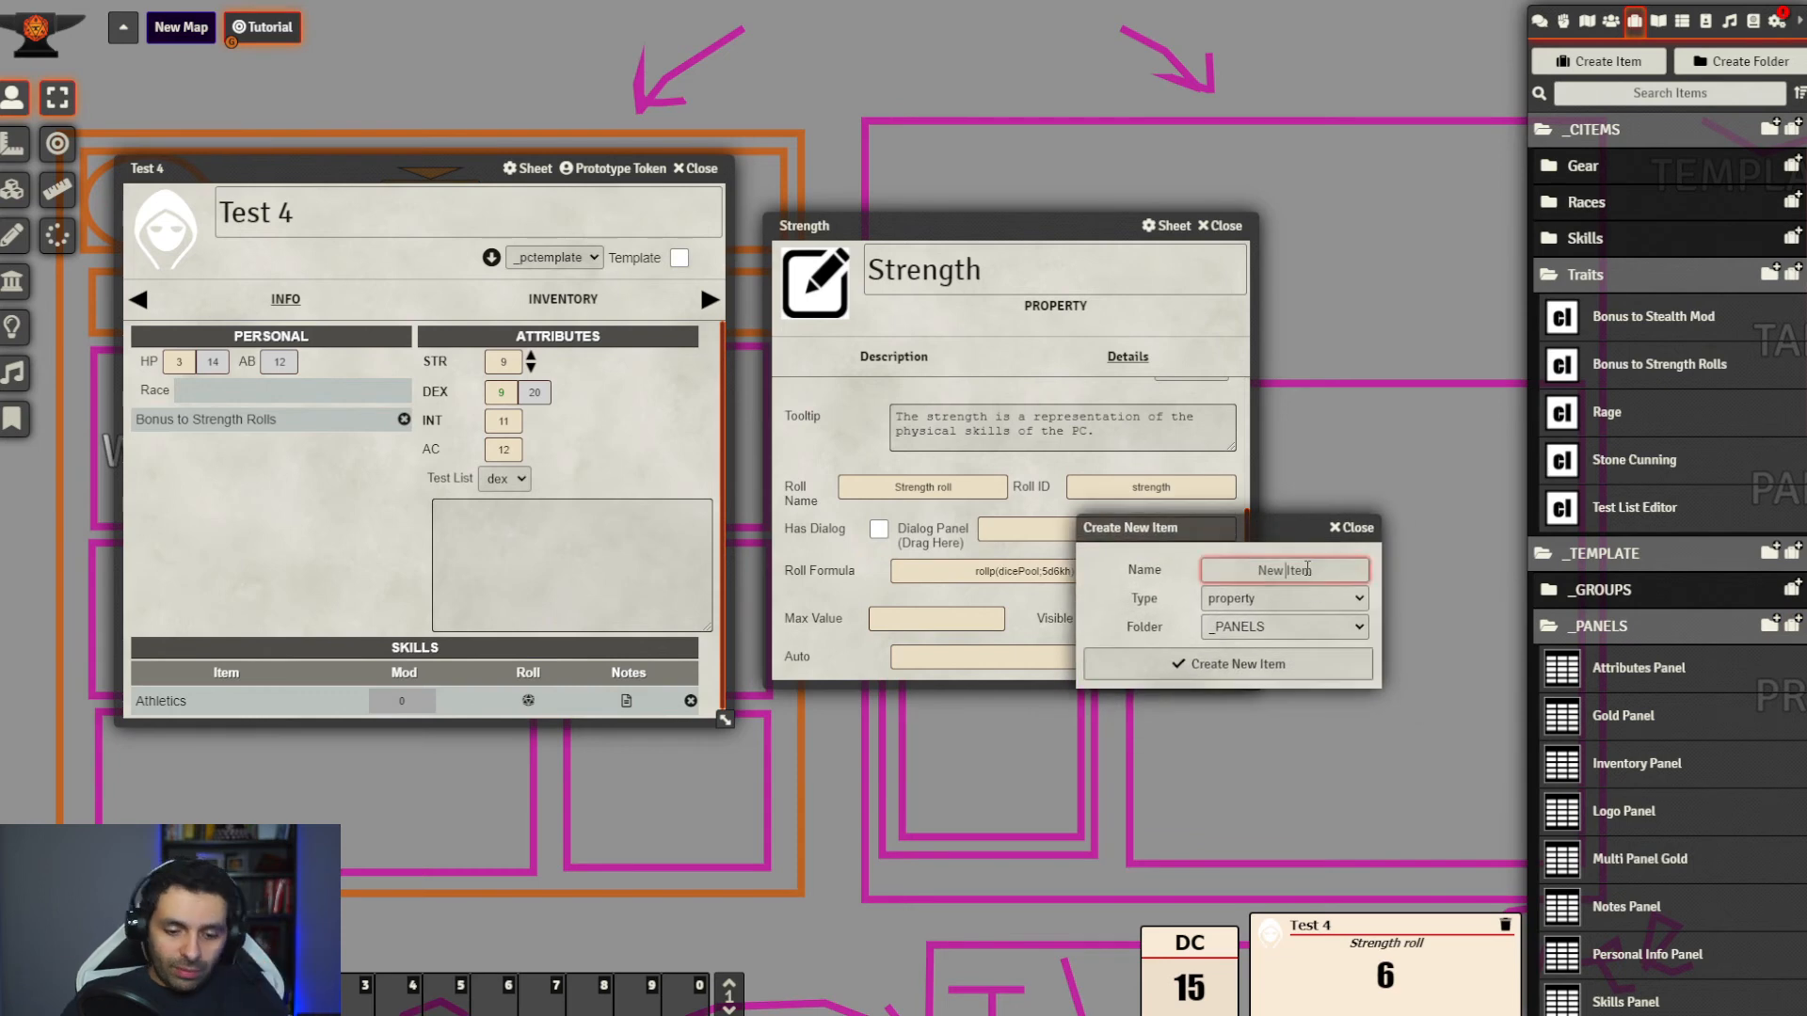
{"action": "type", "text": "Roll Dialog Panel"}
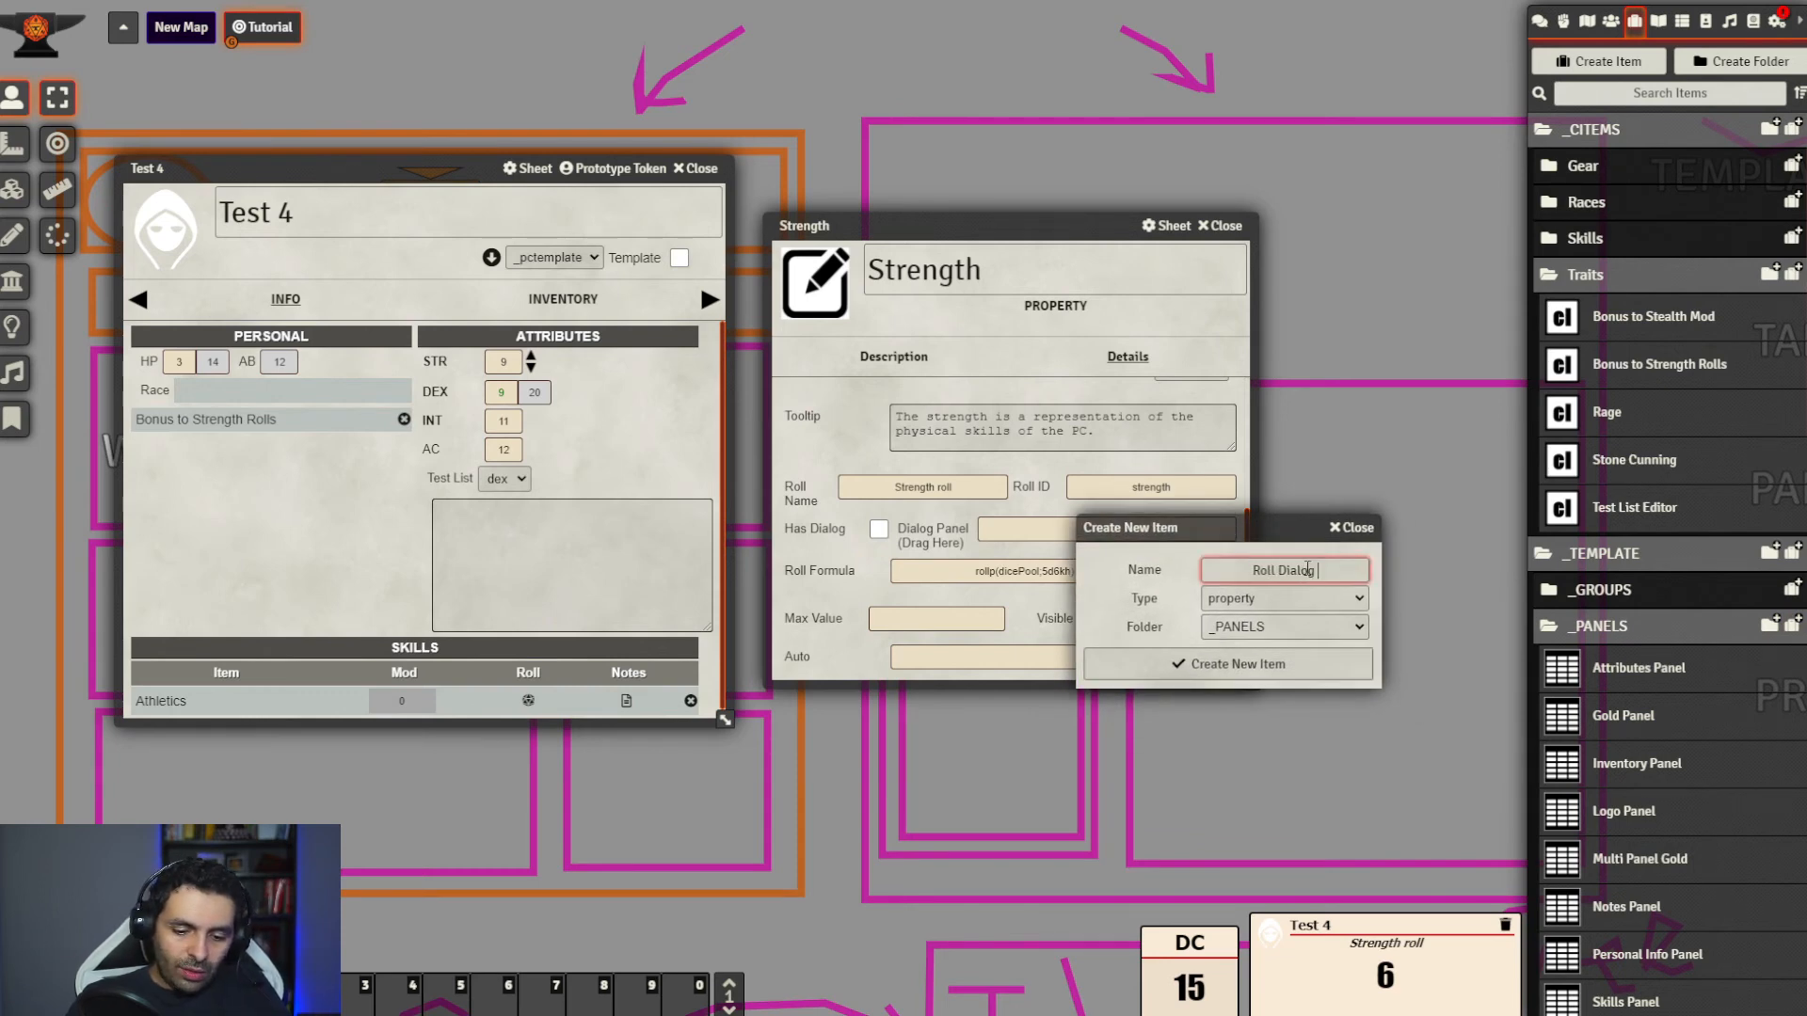
{"action": "left_click", "coordinate": [1322, 603]}
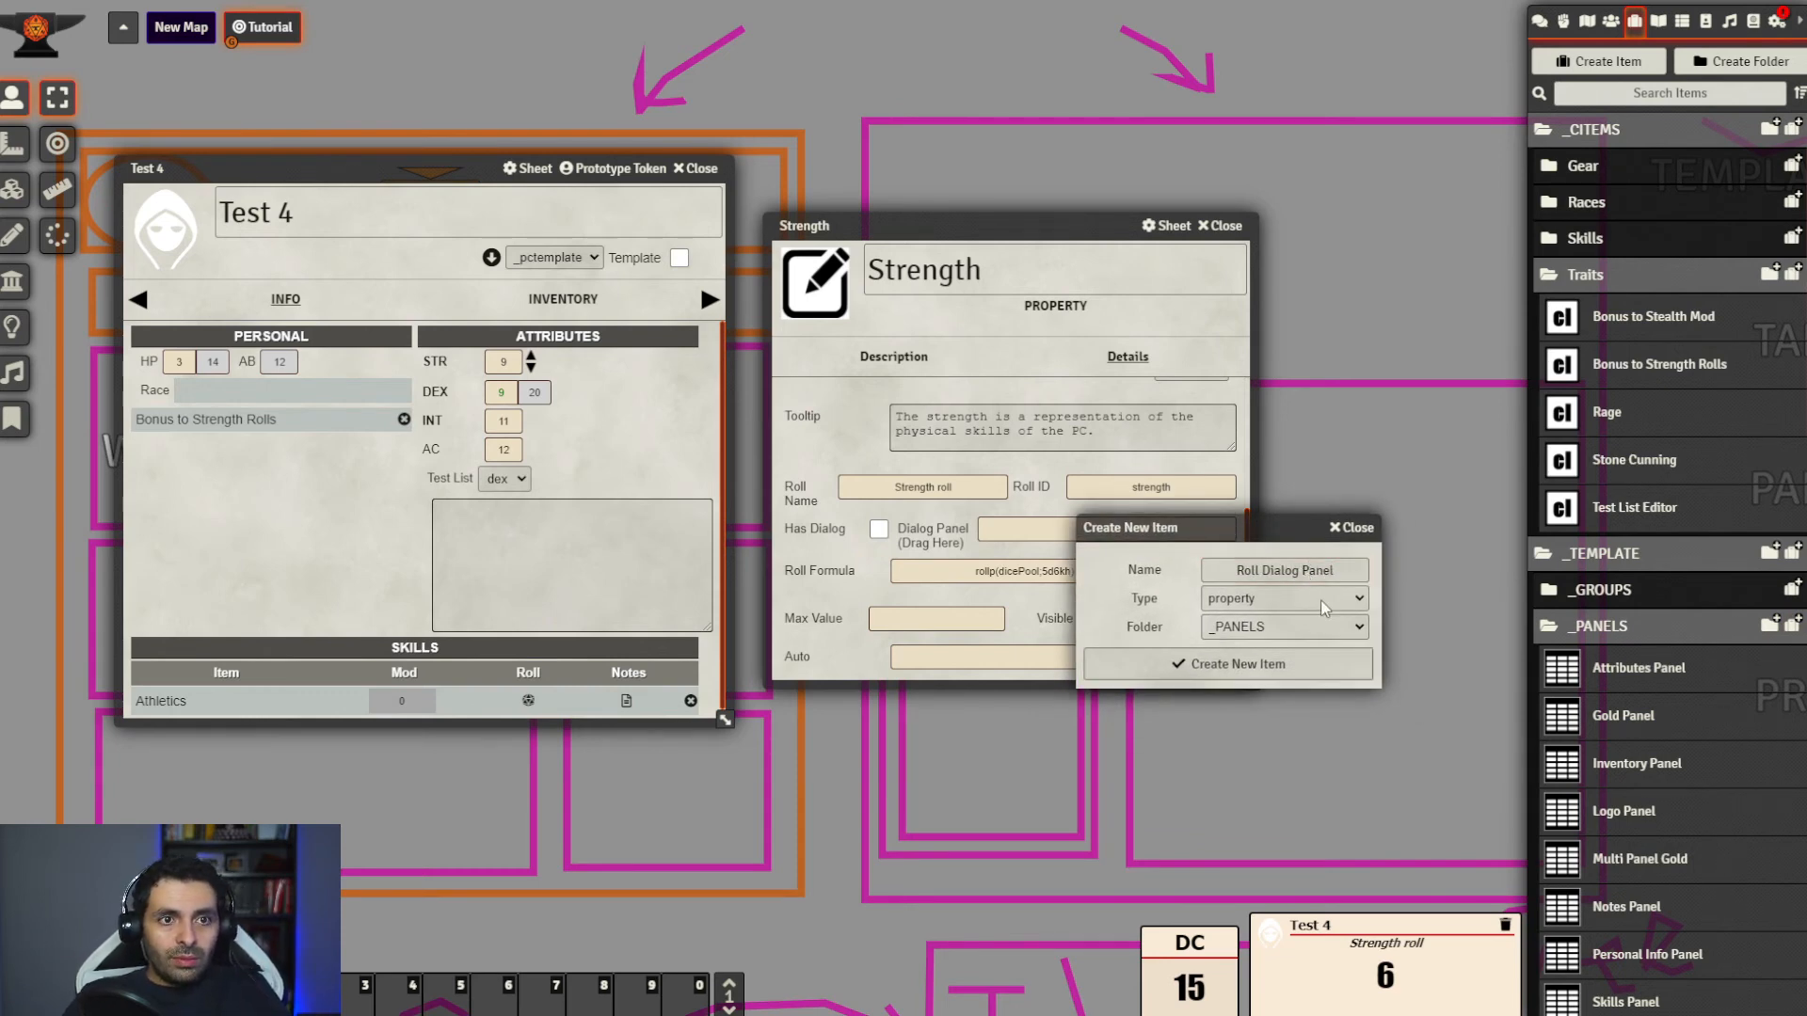
{"action": "left_click", "coordinate": [1286, 633]}
{"action": "left_click", "coordinate": [1253, 665]}
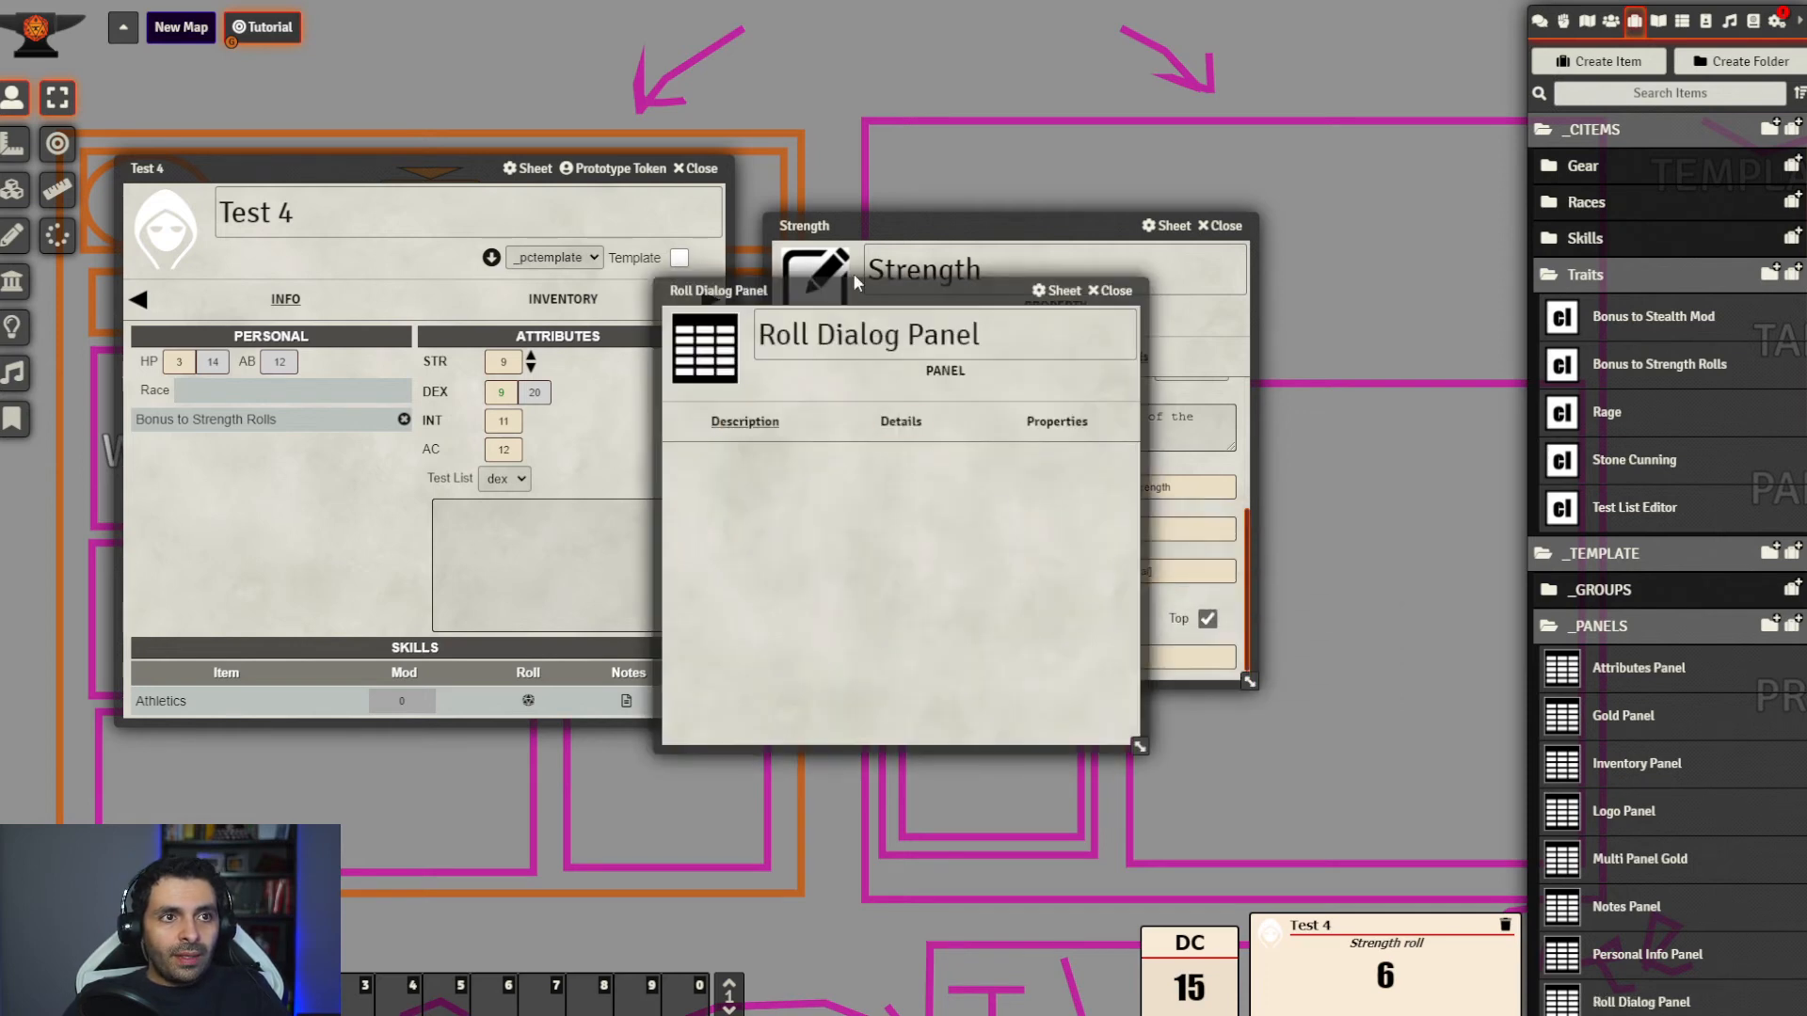
Give Roll Dialog Panel the panel key rdpanel and a width of 1/3, and open its property list
{"action": "left_click_drag", "start_coordinate": [853, 283], "coordinate": [1130, 326]}
{"action": "left_click", "coordinate": [1178, 466]}
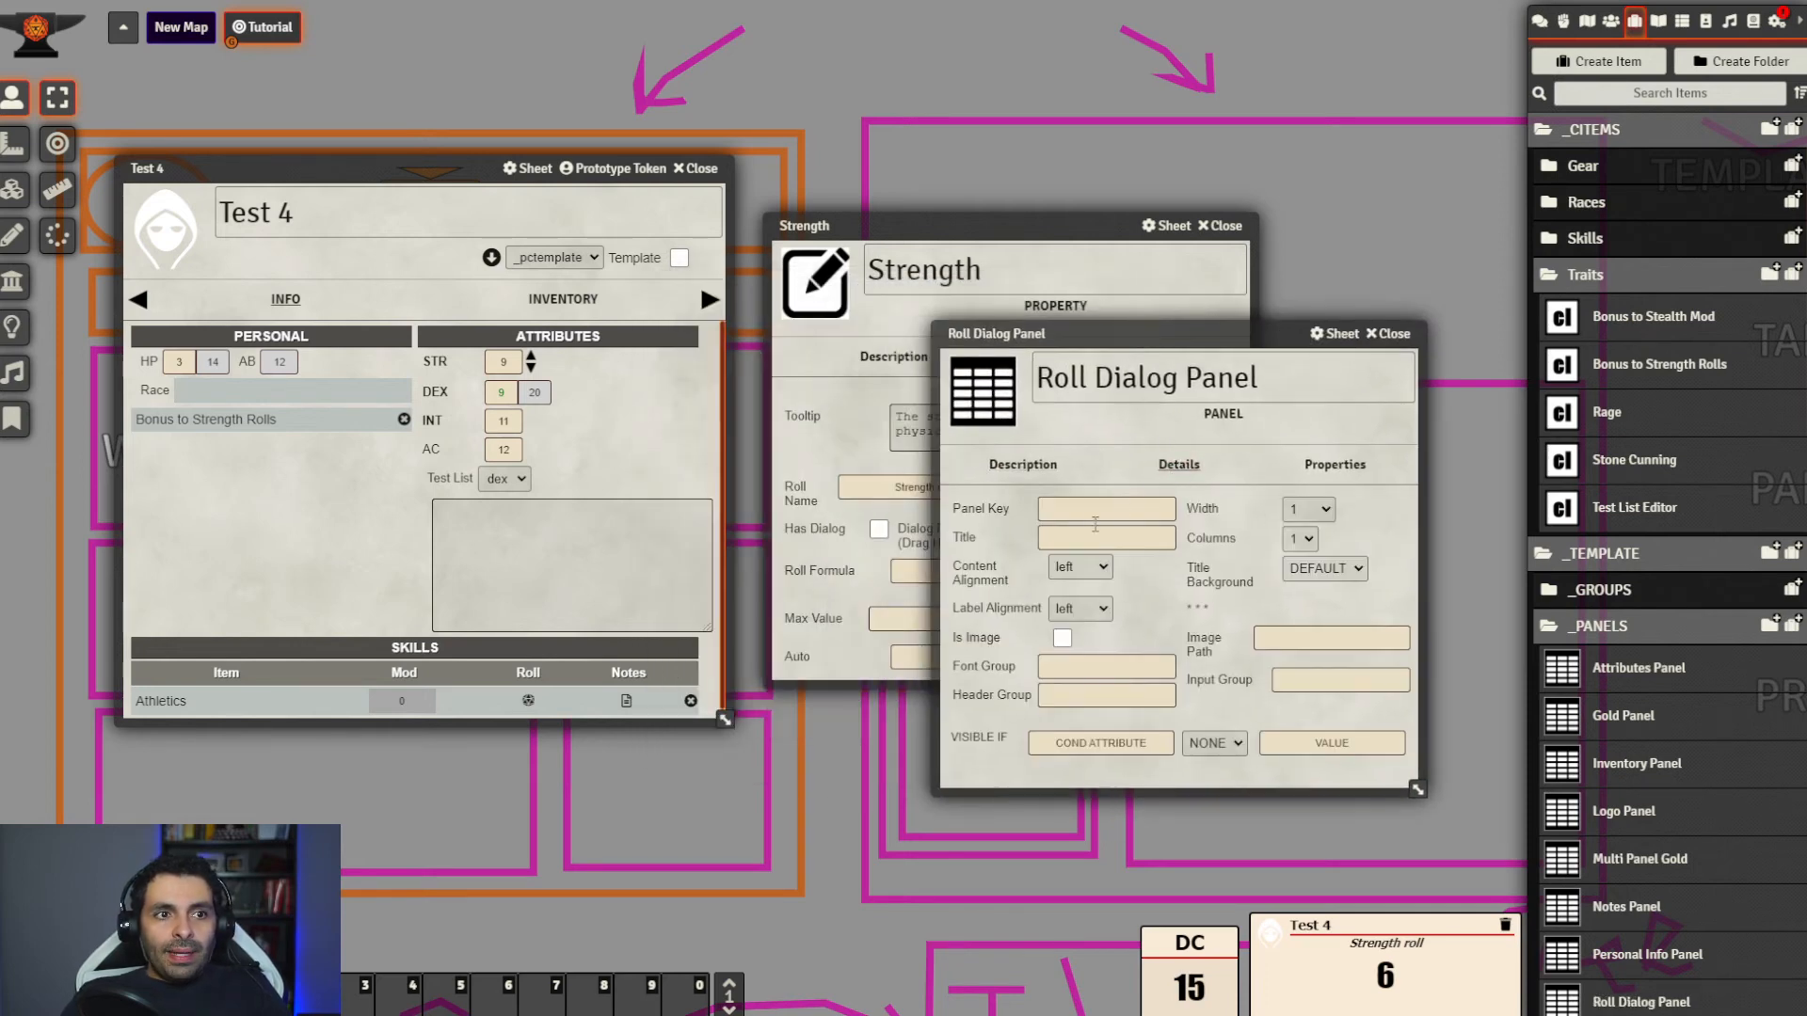
{"action": "left_click", "coordinate": [1101, 512]}
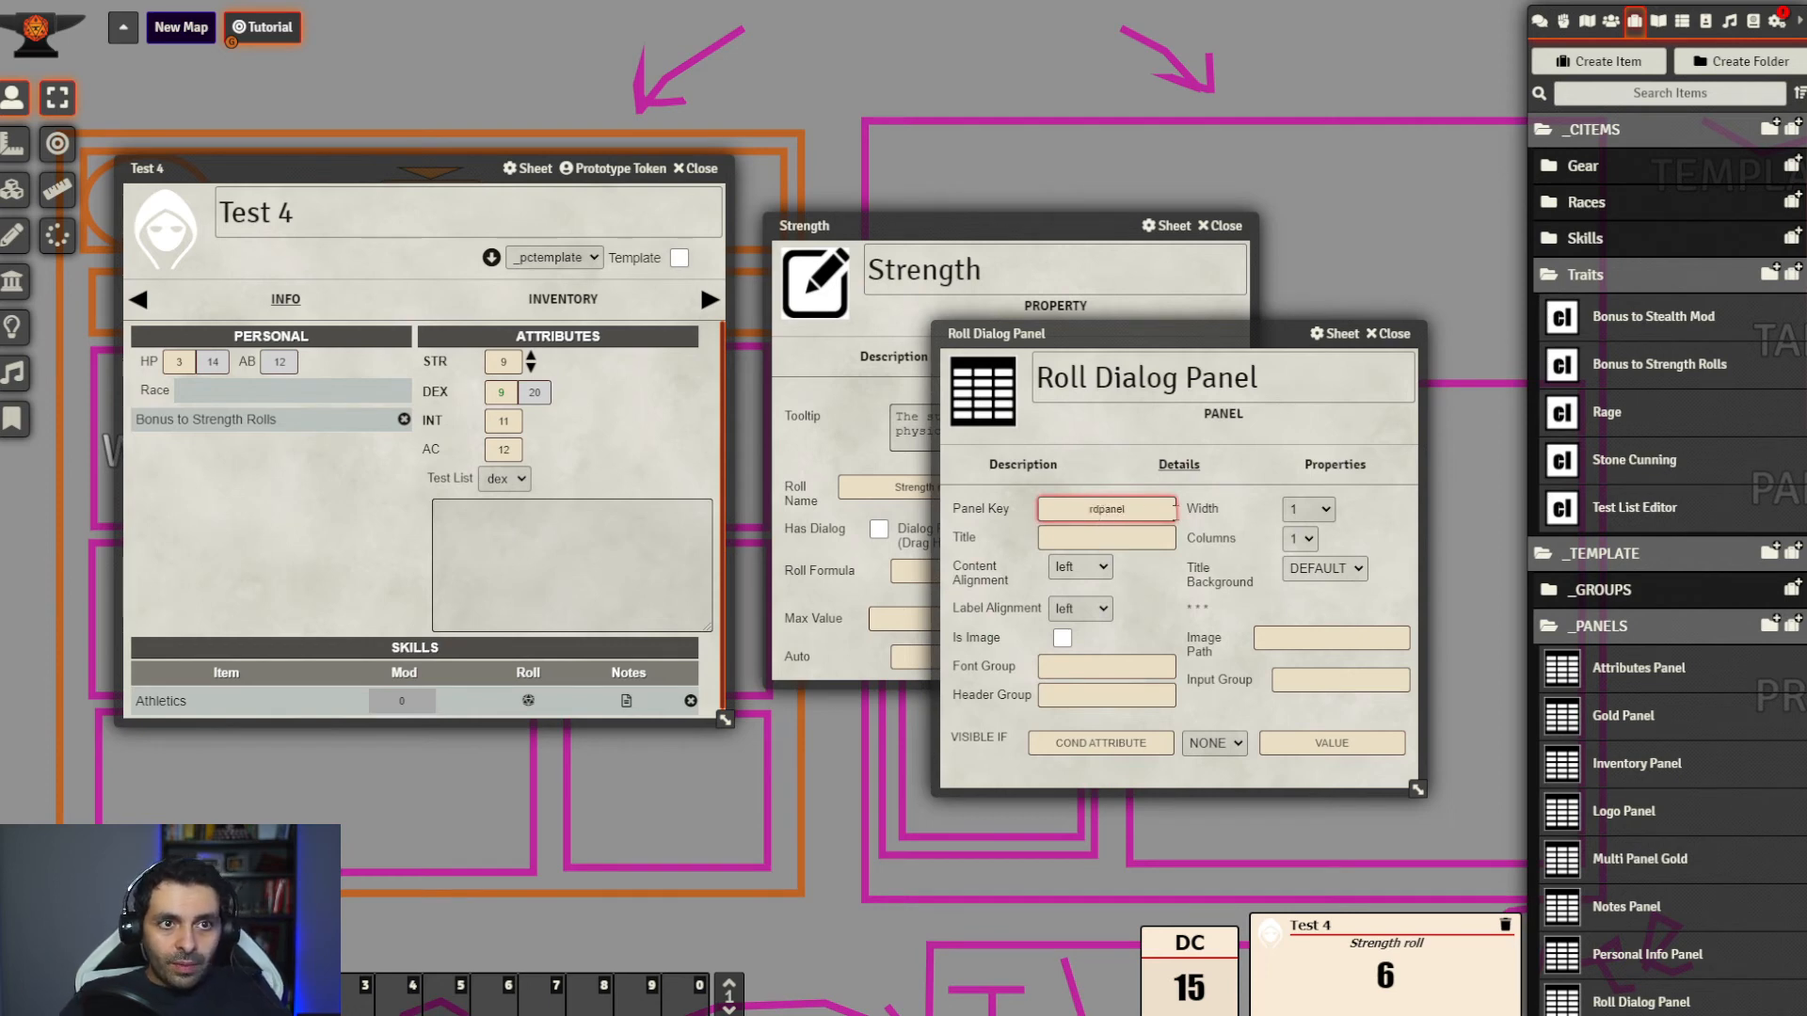
{"action": "left_click", "coordinate": [1325, 513]}
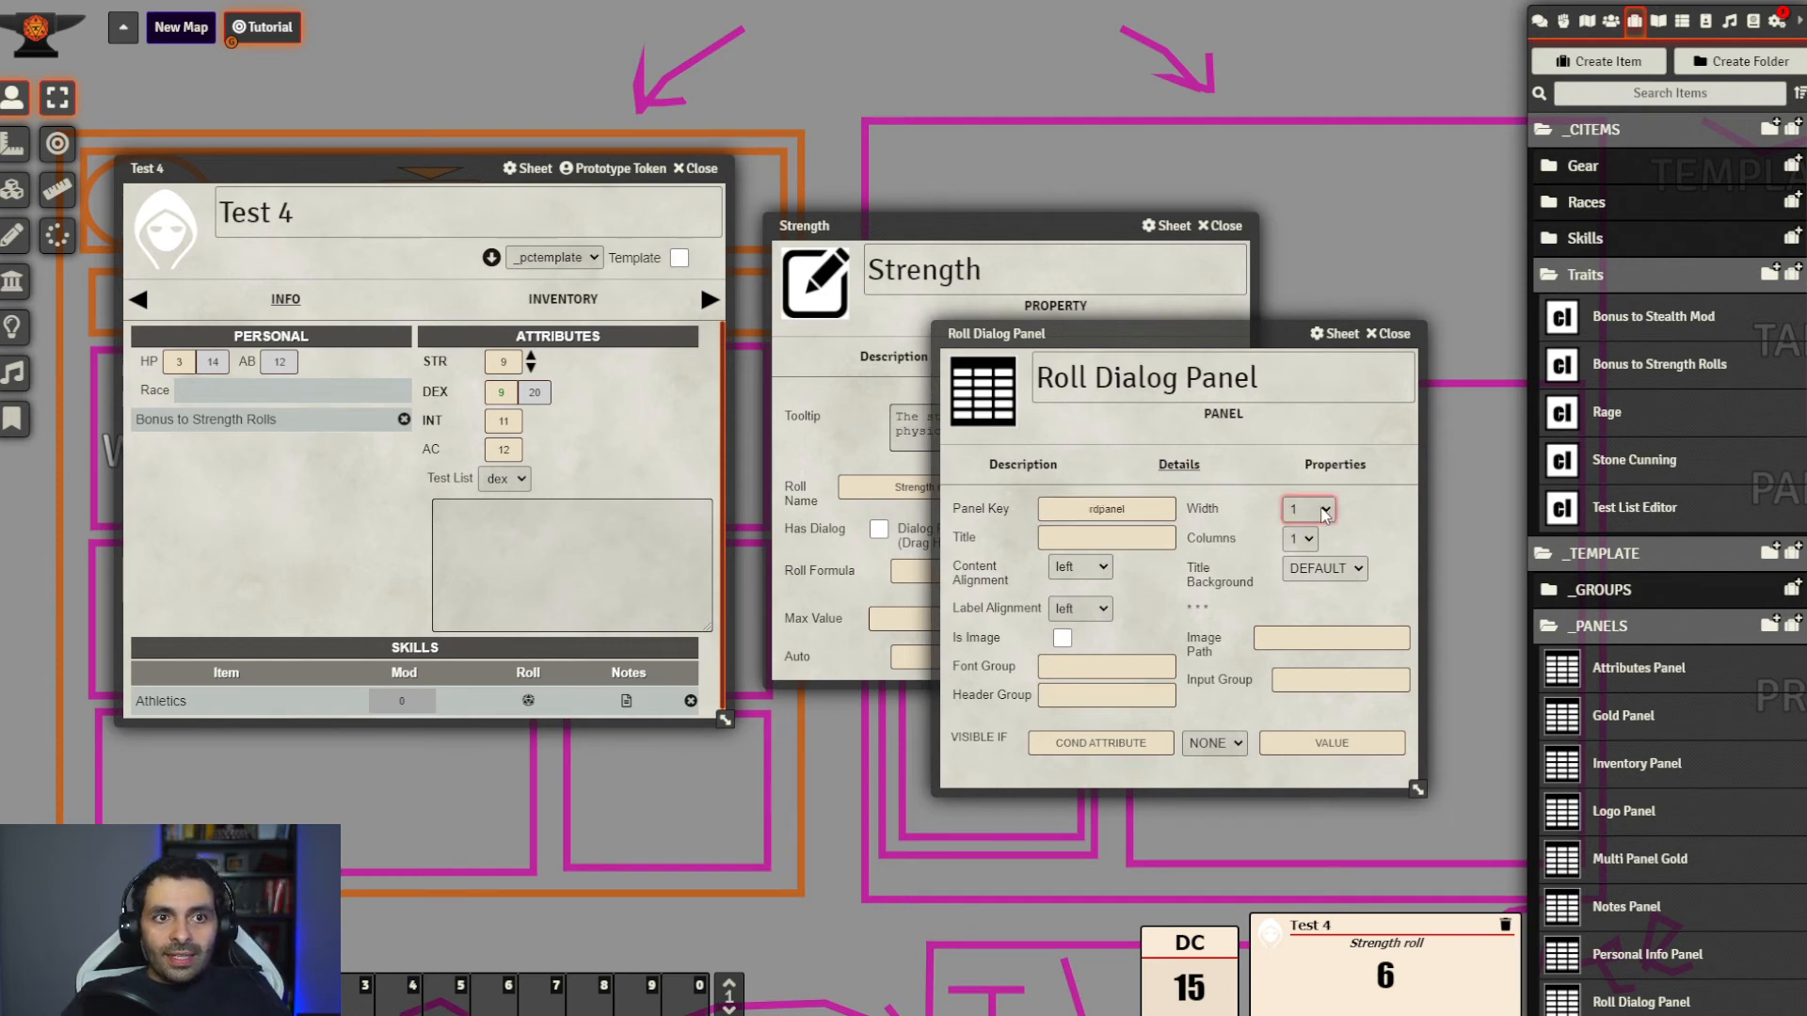
{"action": "left_click", "coordinate": [1323, 642]}
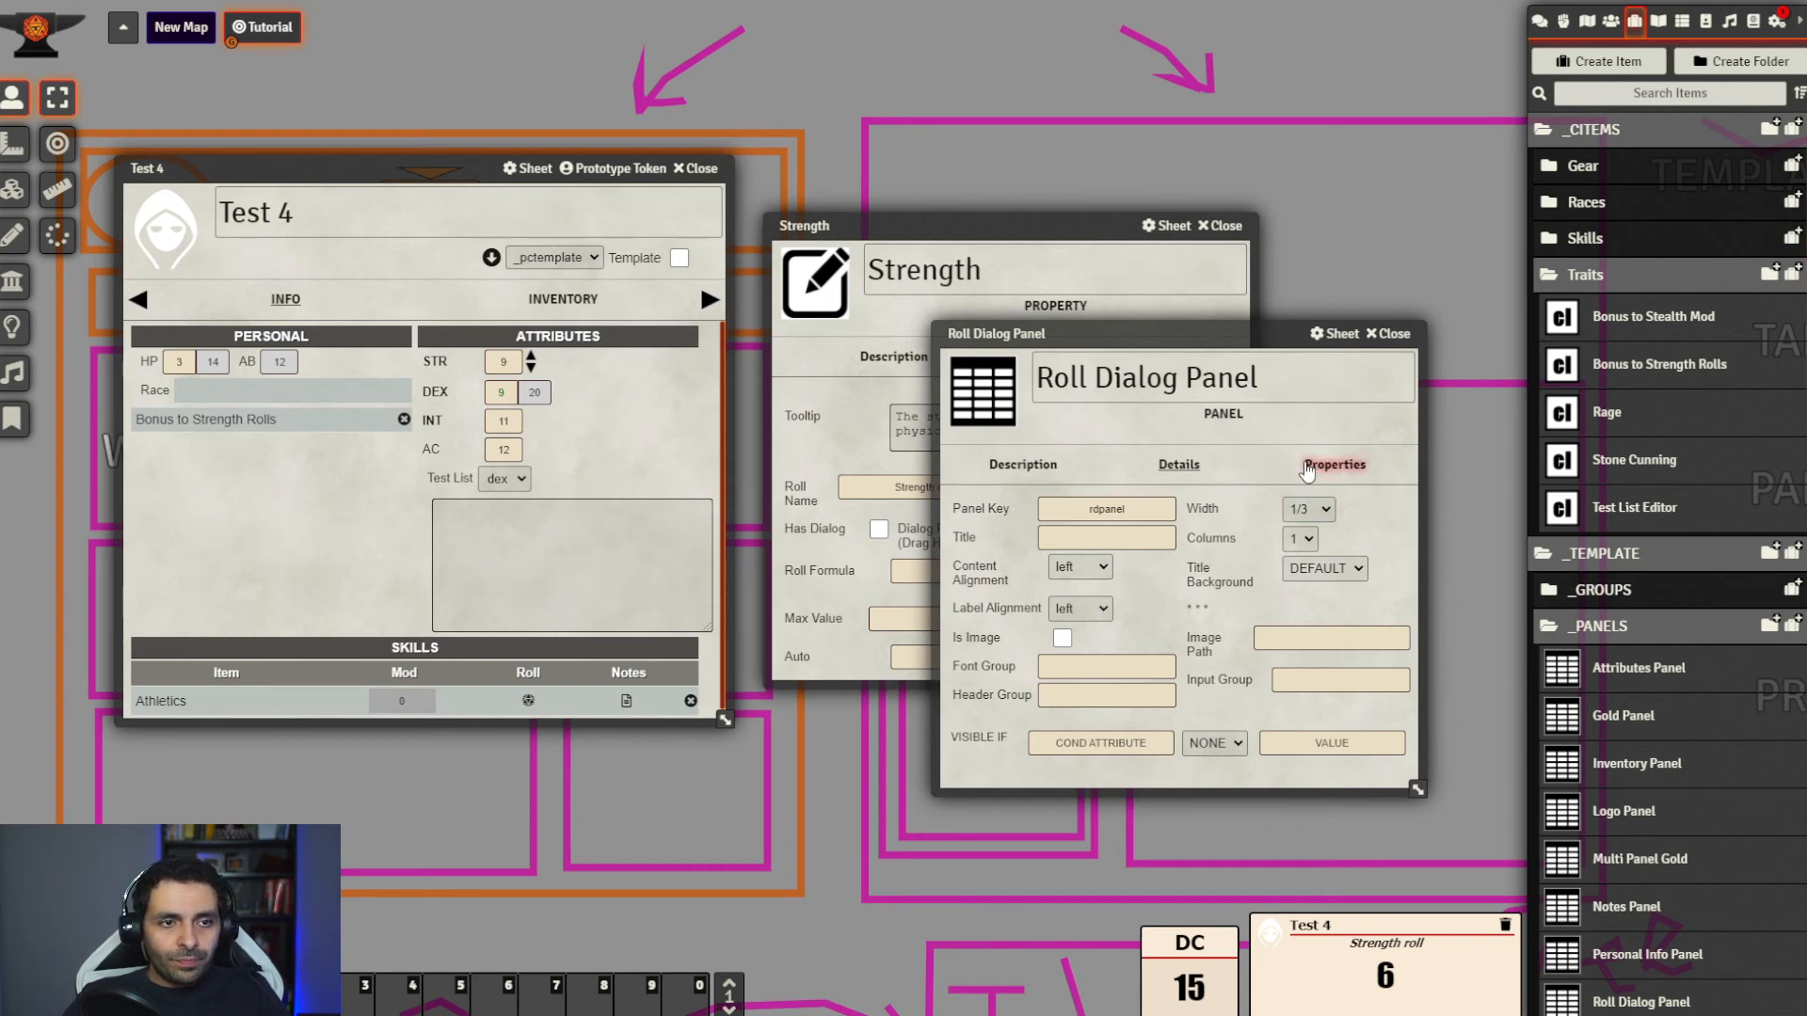
{"action": "left_click", "coordinate": [1328, 466]}
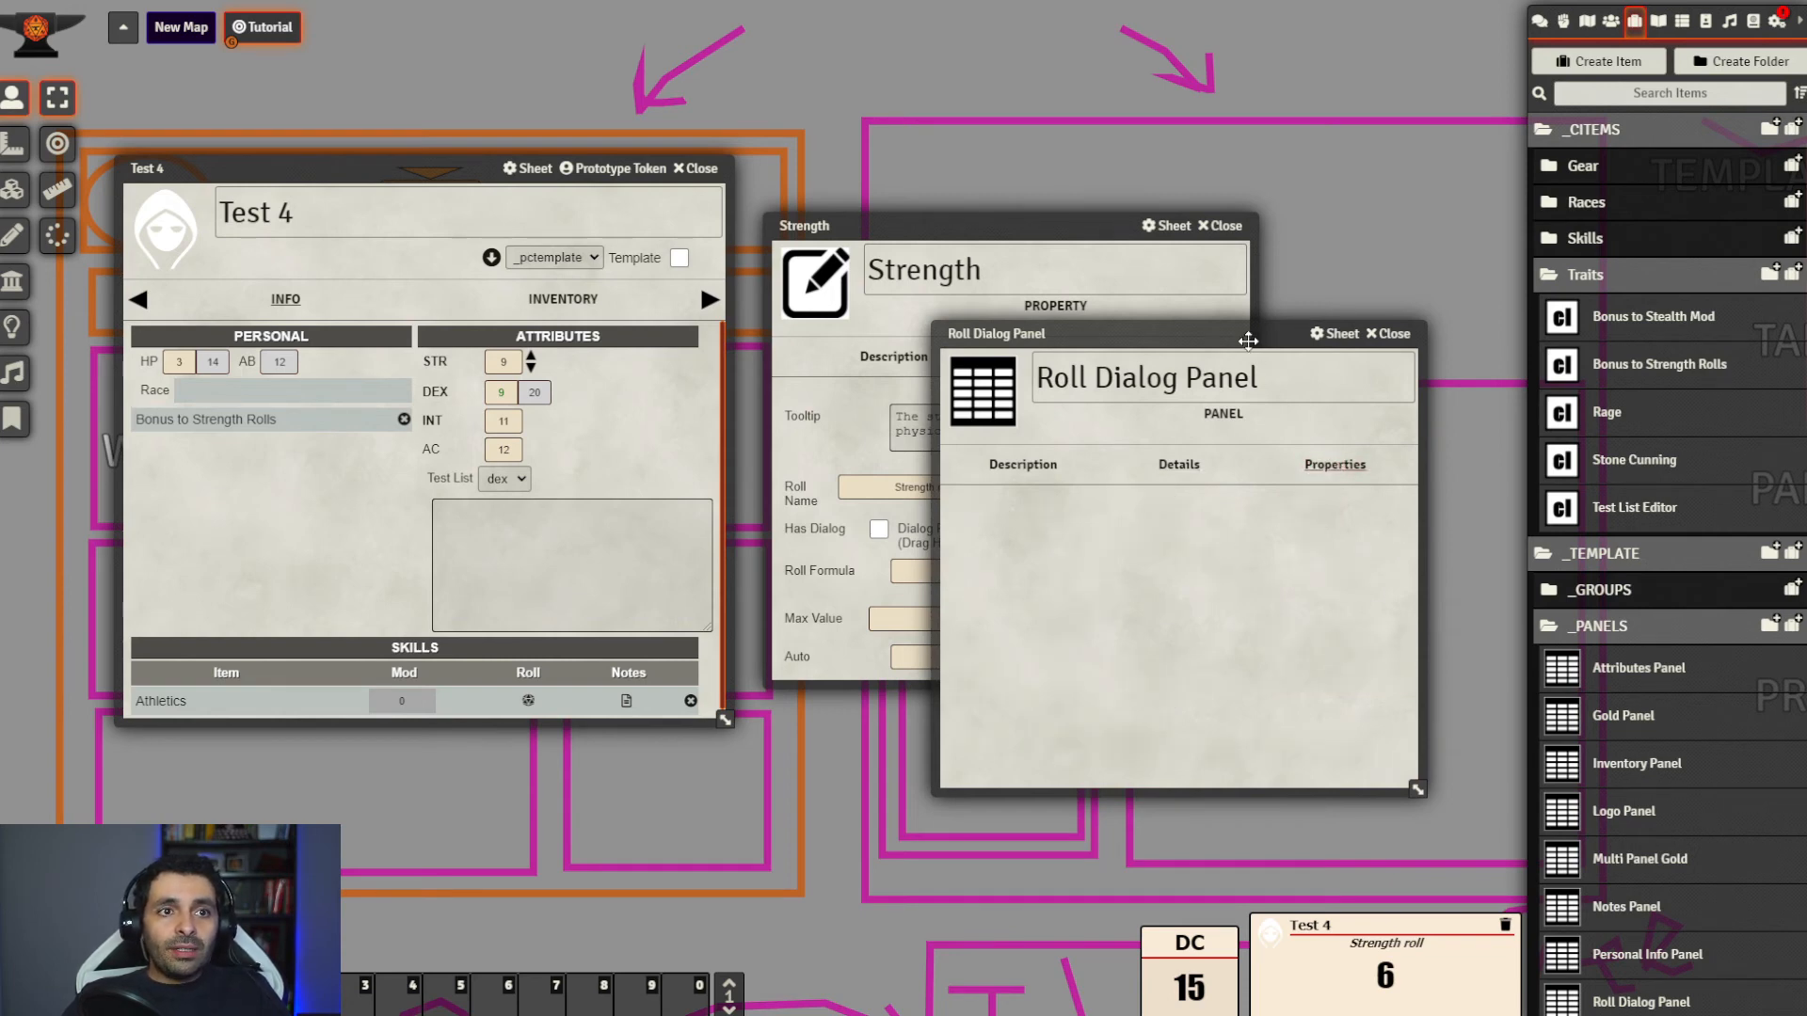
{"action": "left_click_drag", "start_coordinate": [1248, 341], "coordinate": [1232, 403]}
Create a property item named Roll Modifier in the _PROPS folder
{"action": "scroll", "coordinate": [1618, 704], "scroll_direction": "down", "scroll_amount": 10}
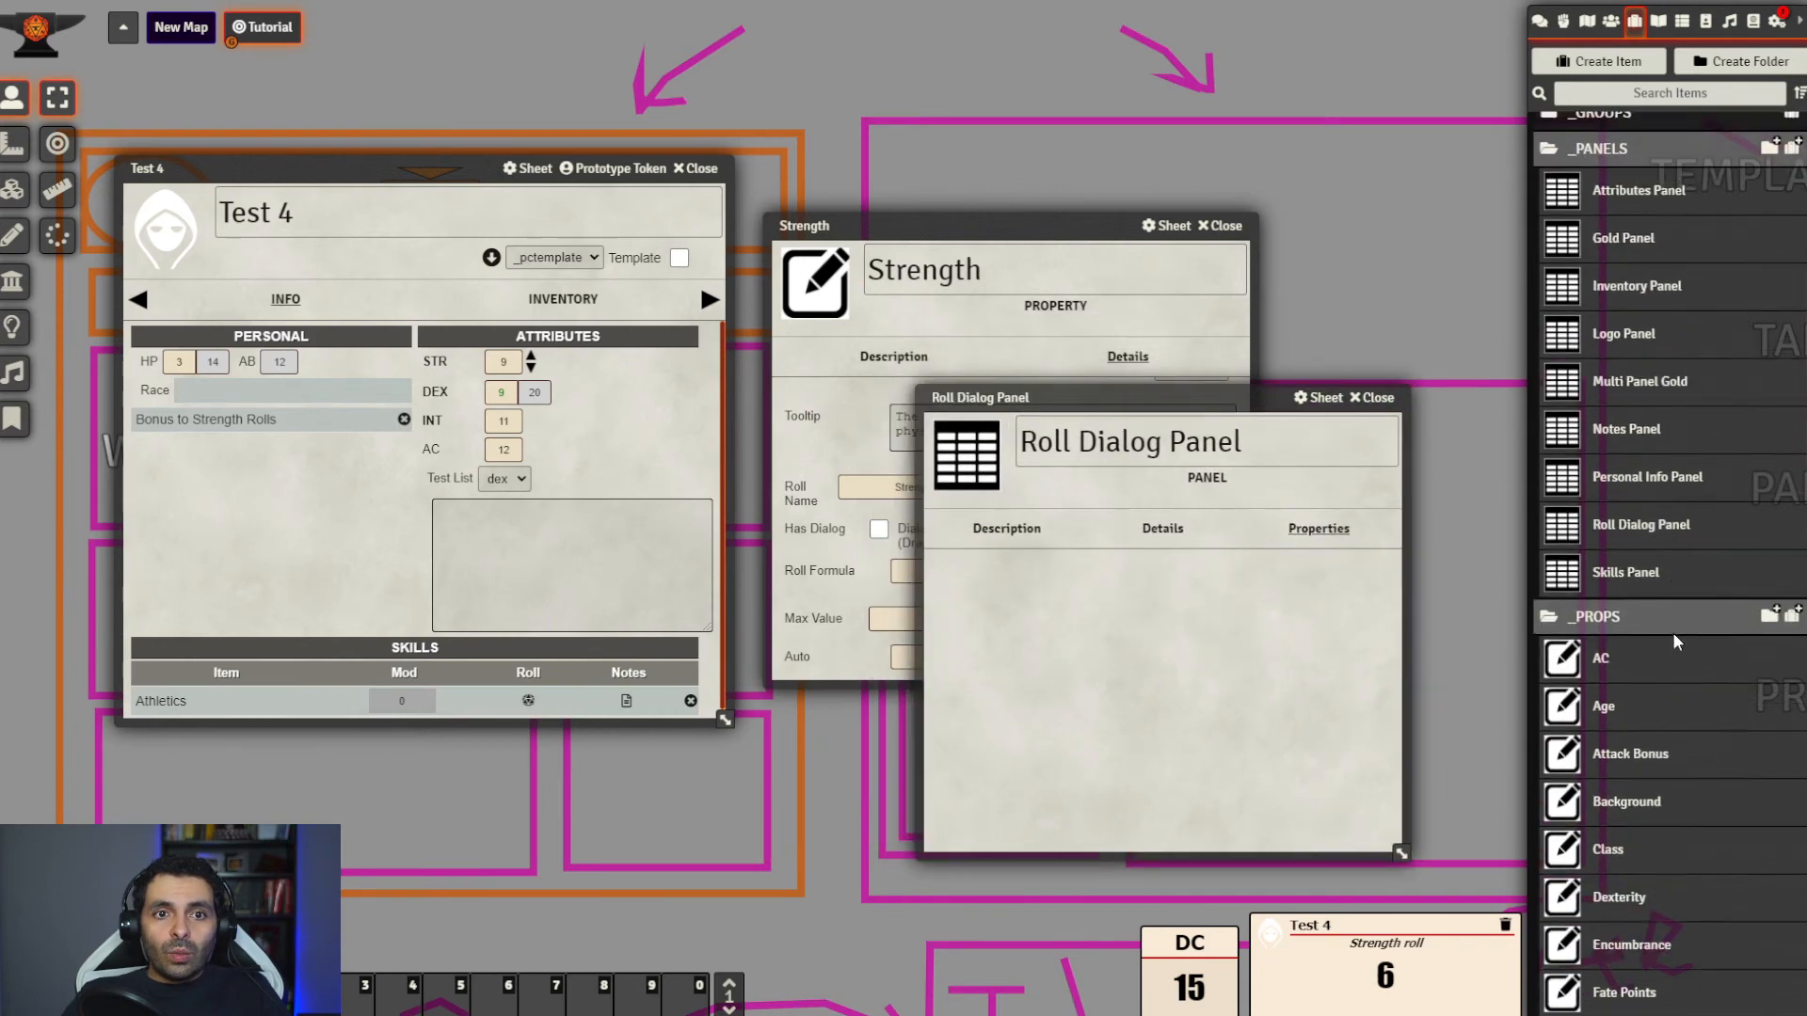
{"action": "scroll", "coordinate": [1750, 565], "scroll_direction": "up", "scroll_amount": 5}
{"action": "left_click", "coordinate": [1791, 616]}
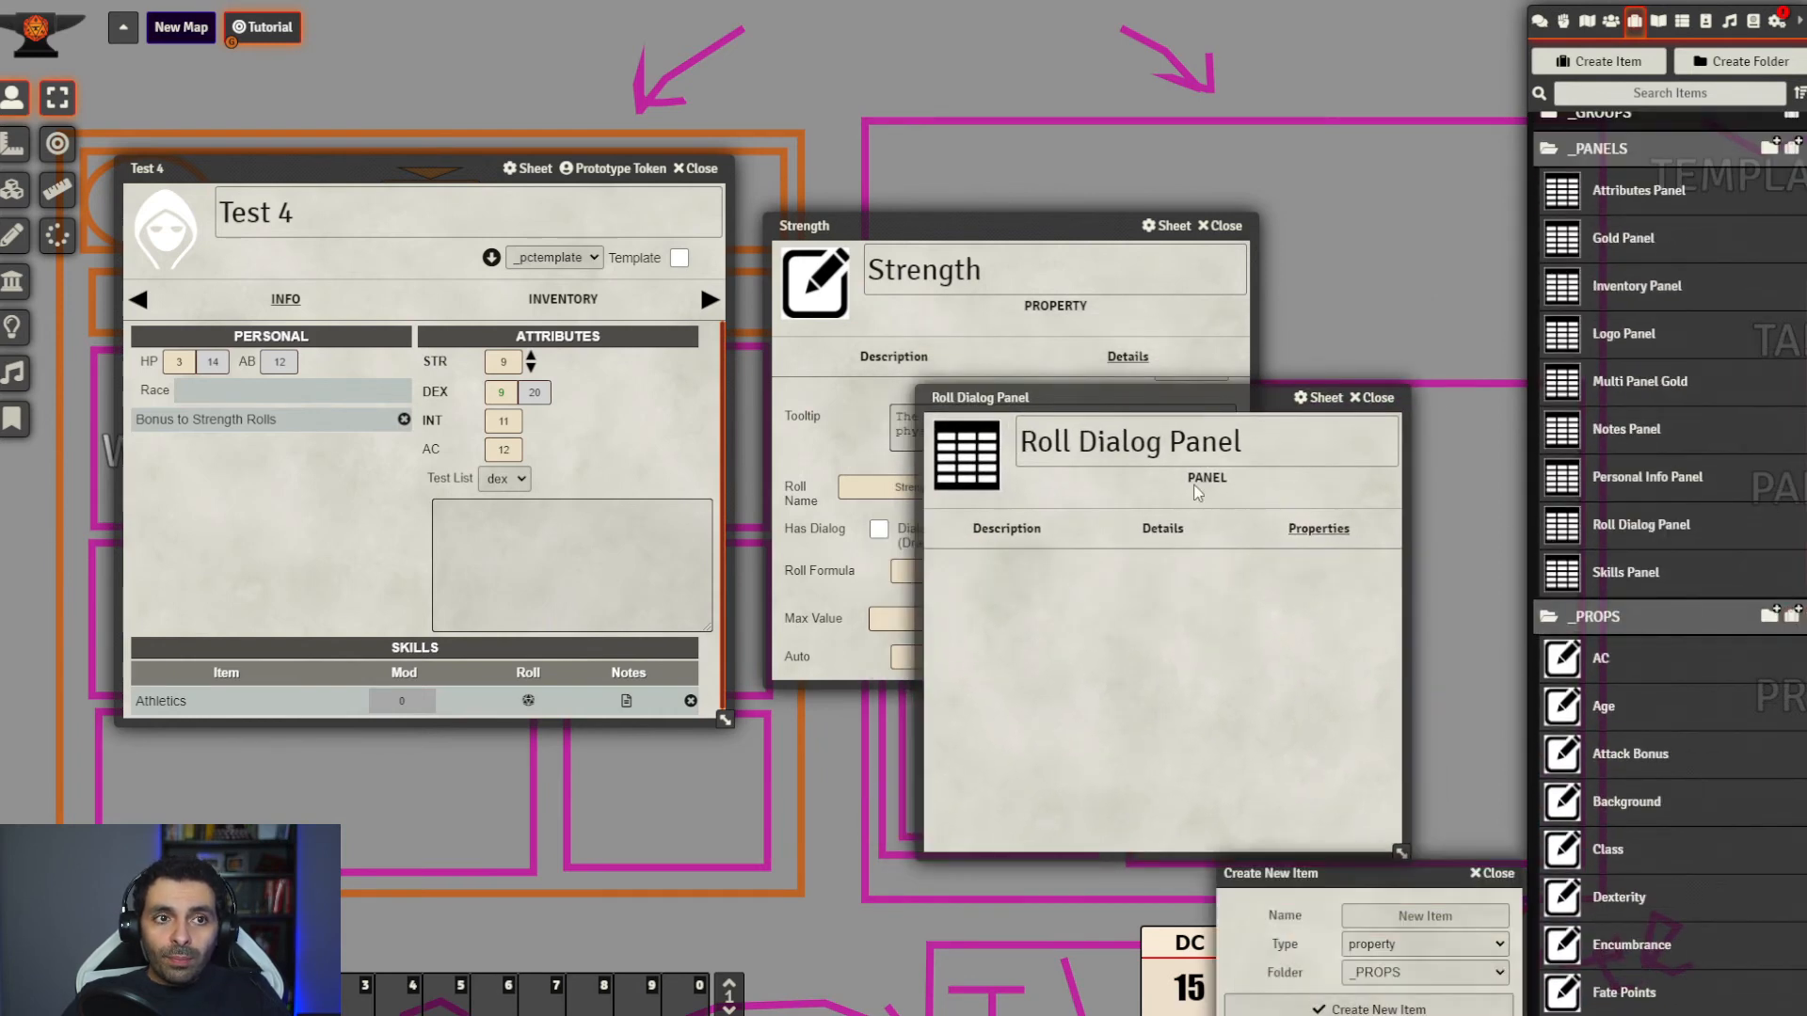
{"action": "left_click", "coordinate": [1426, 917]}
{"action": "type", "text": "Ro"}
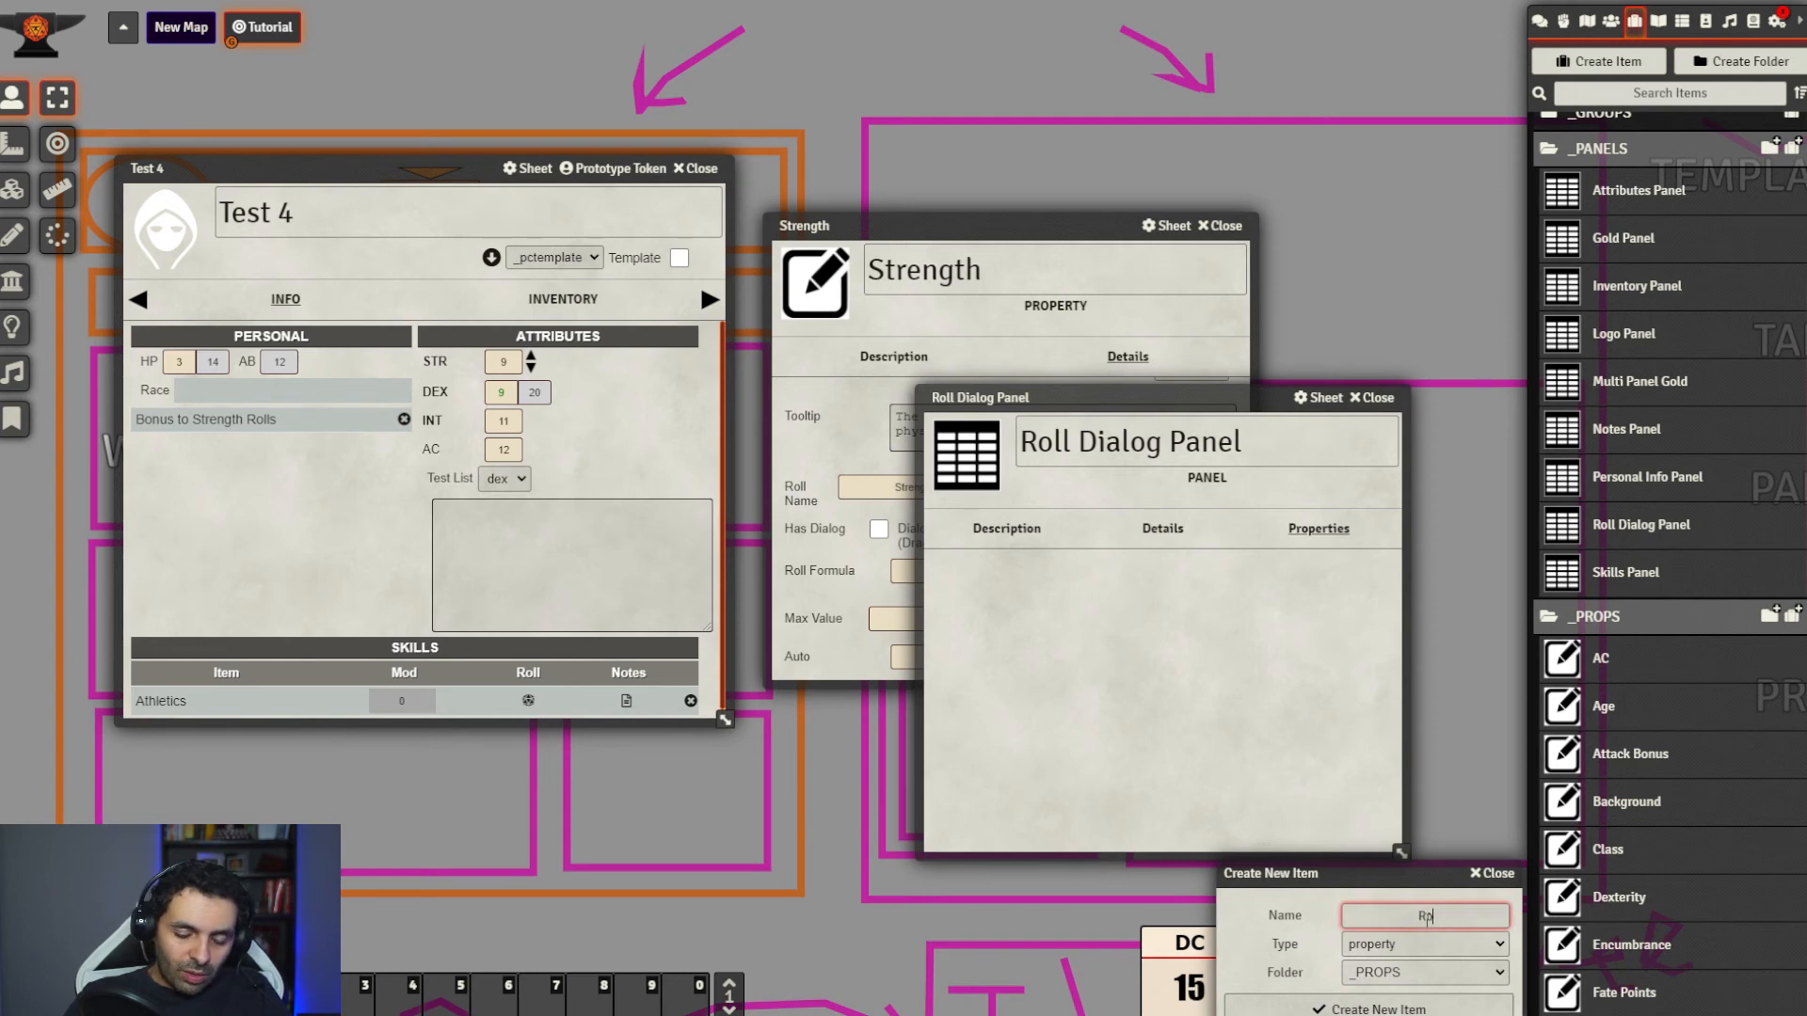
{"action": "type", "text": "ll Modifier"}
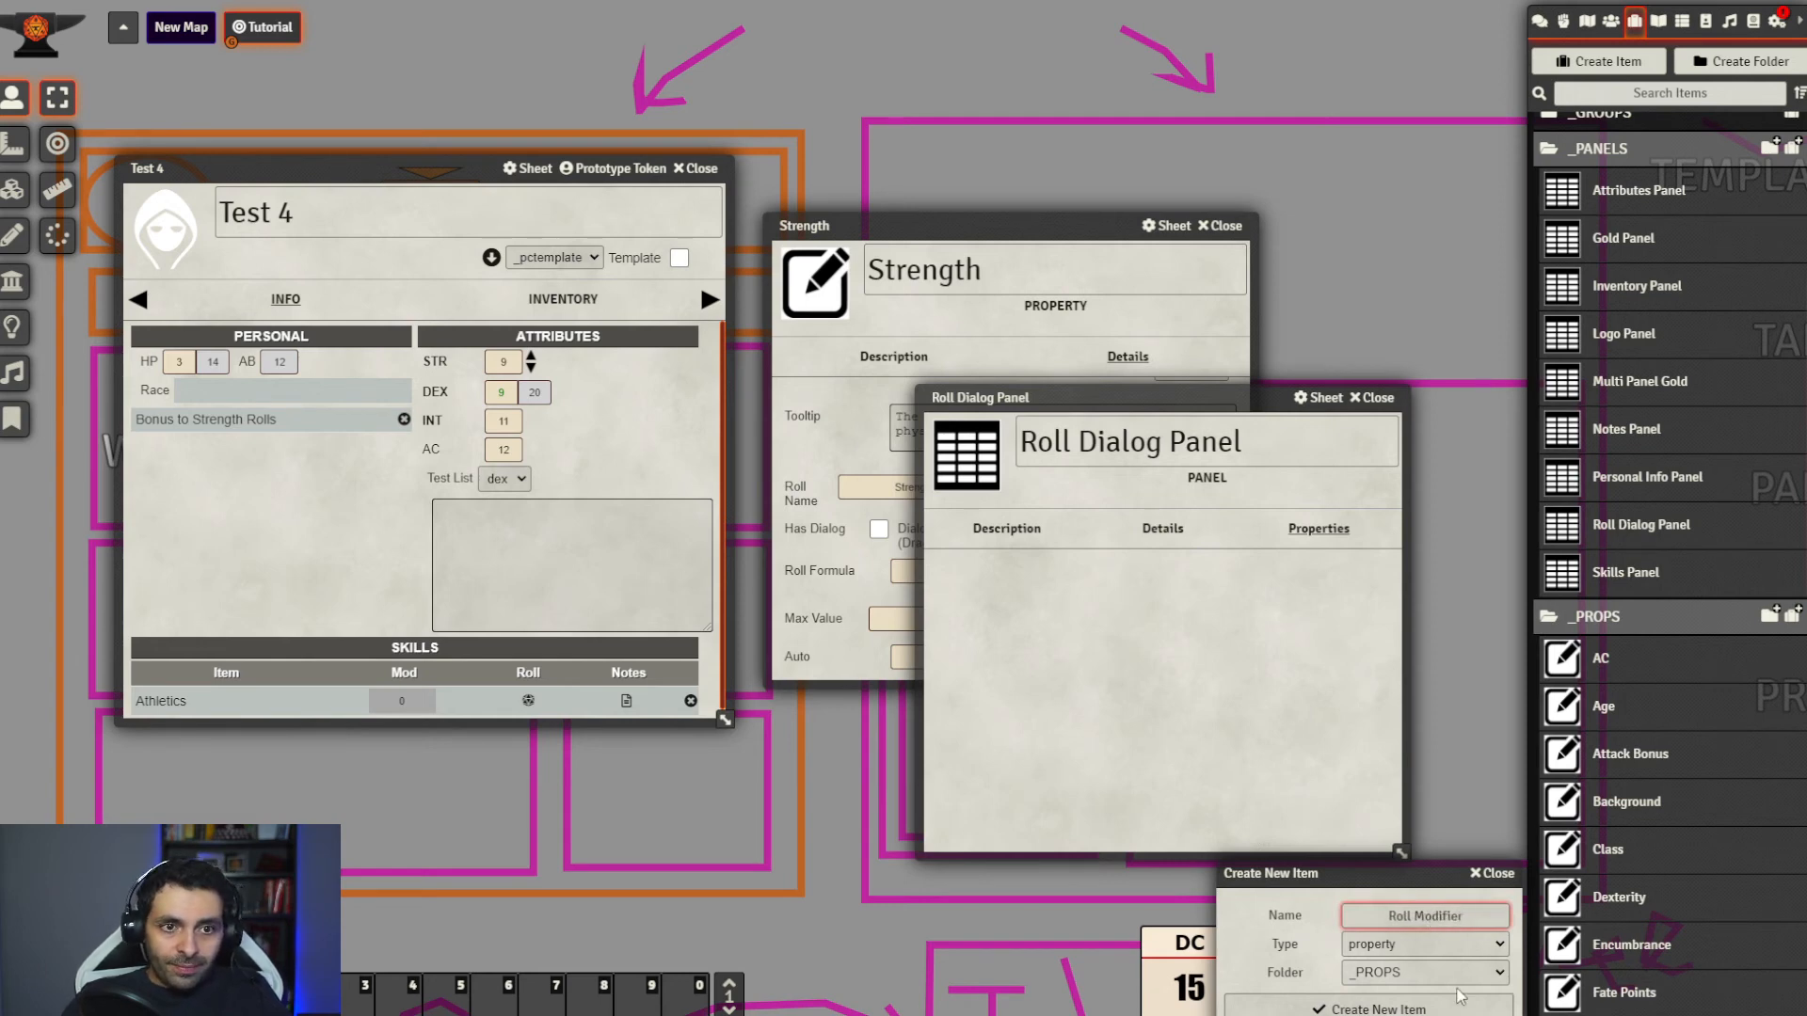
{"action": "left_click", "coordinate": [1458, 1002]}
Set the Roll Modifier property's key to rolldmod and its data type to simplenumeric, with Show Arrows enabled
{"action": "left_click", "coordinate": [1015, 421]}
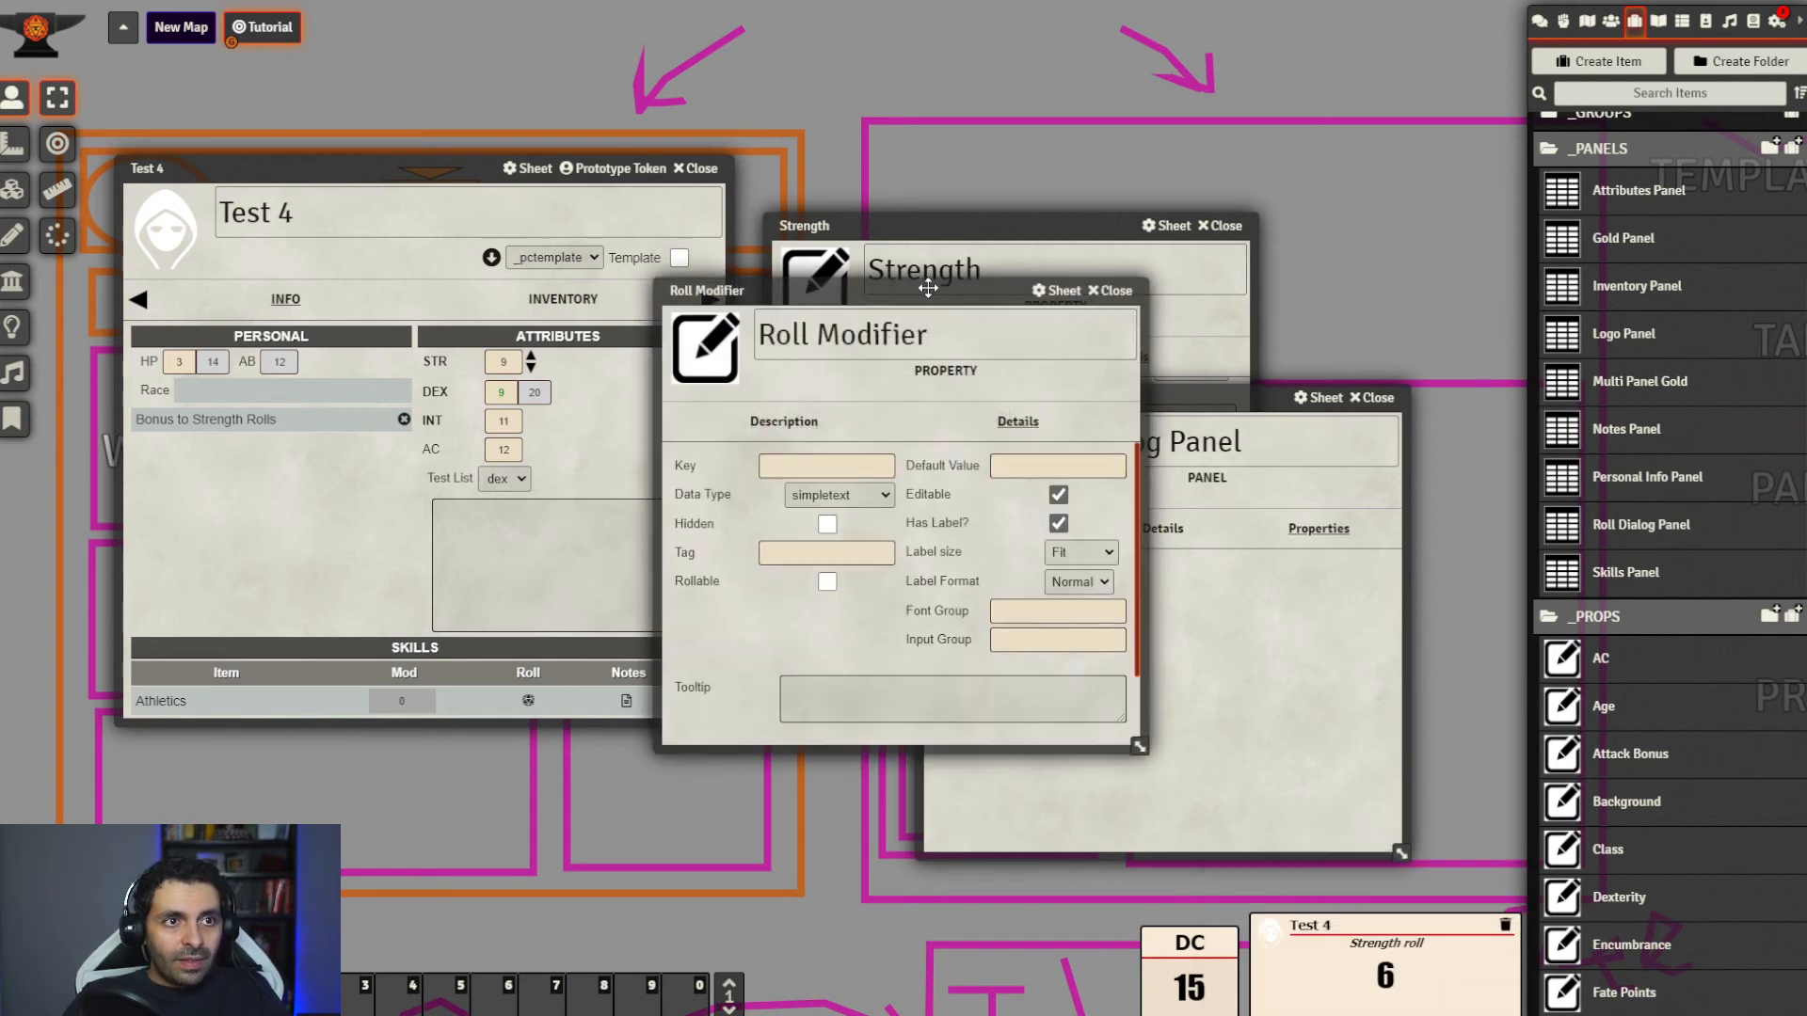
{"action": "left_click_drag", "start_coordinate": [928, 288], "coordinate": [755, 425]}
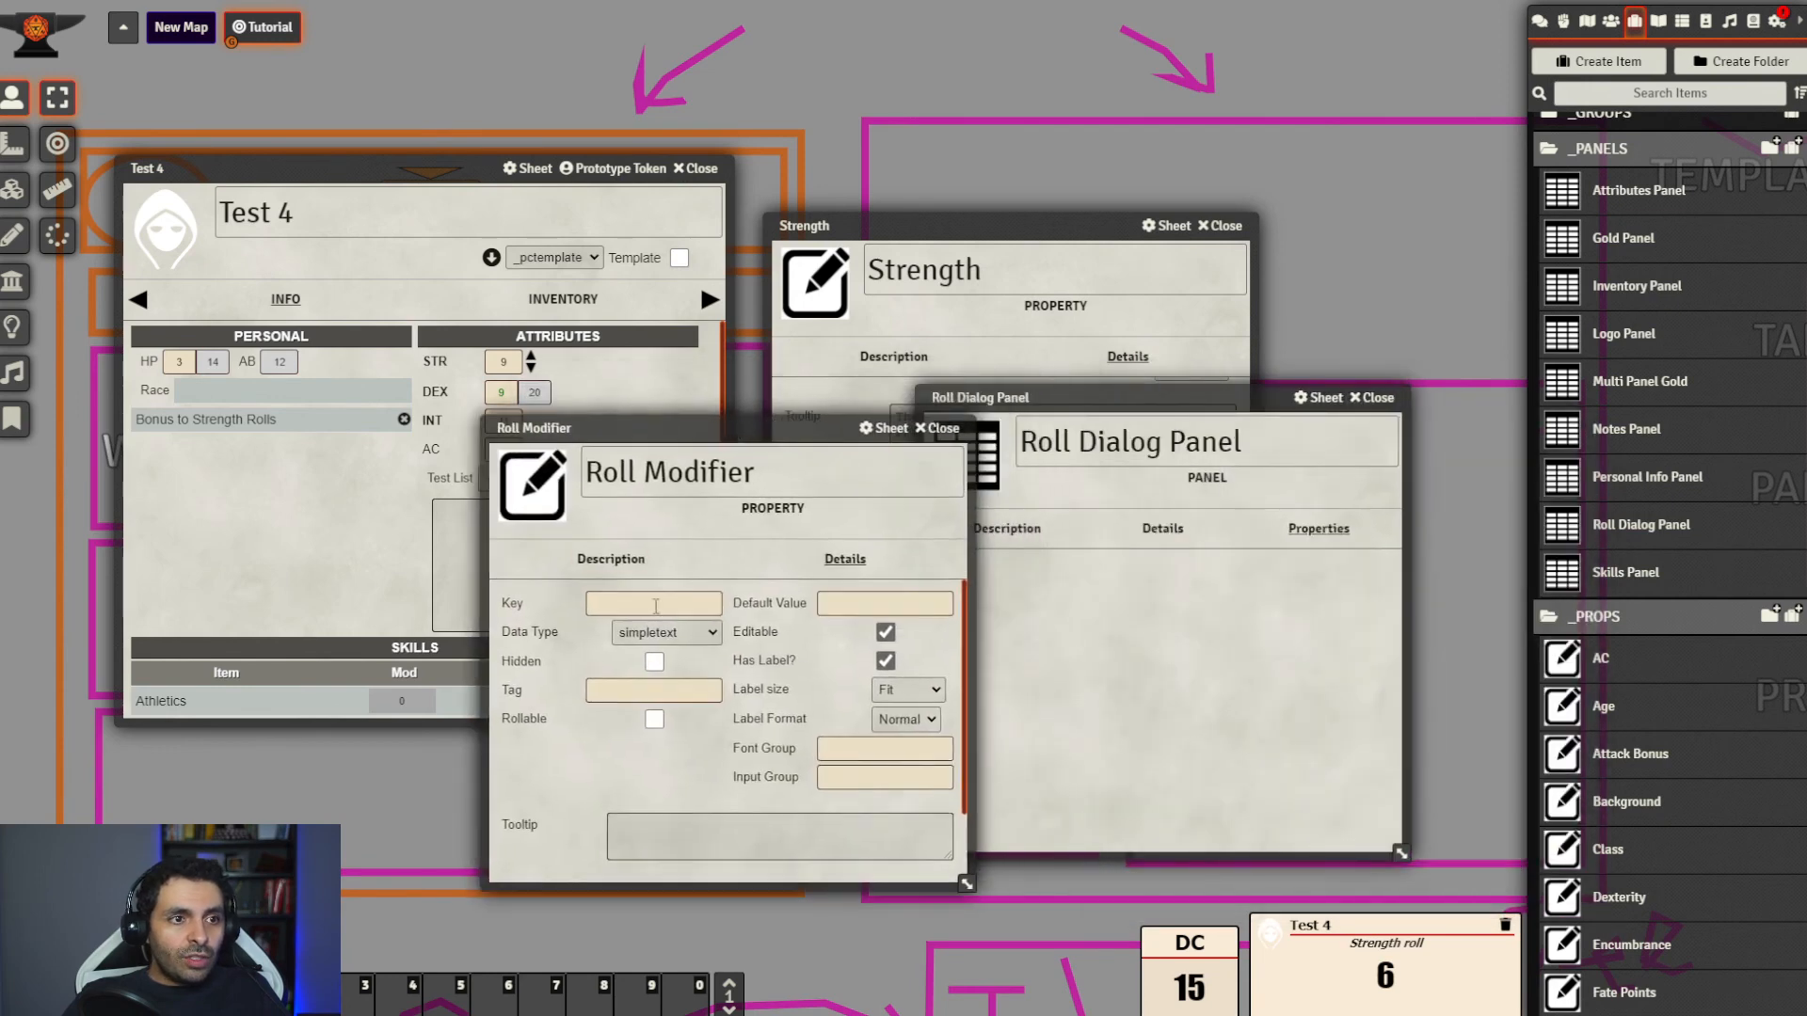
{"action": "left_click", "coordinate": [659, 603]}
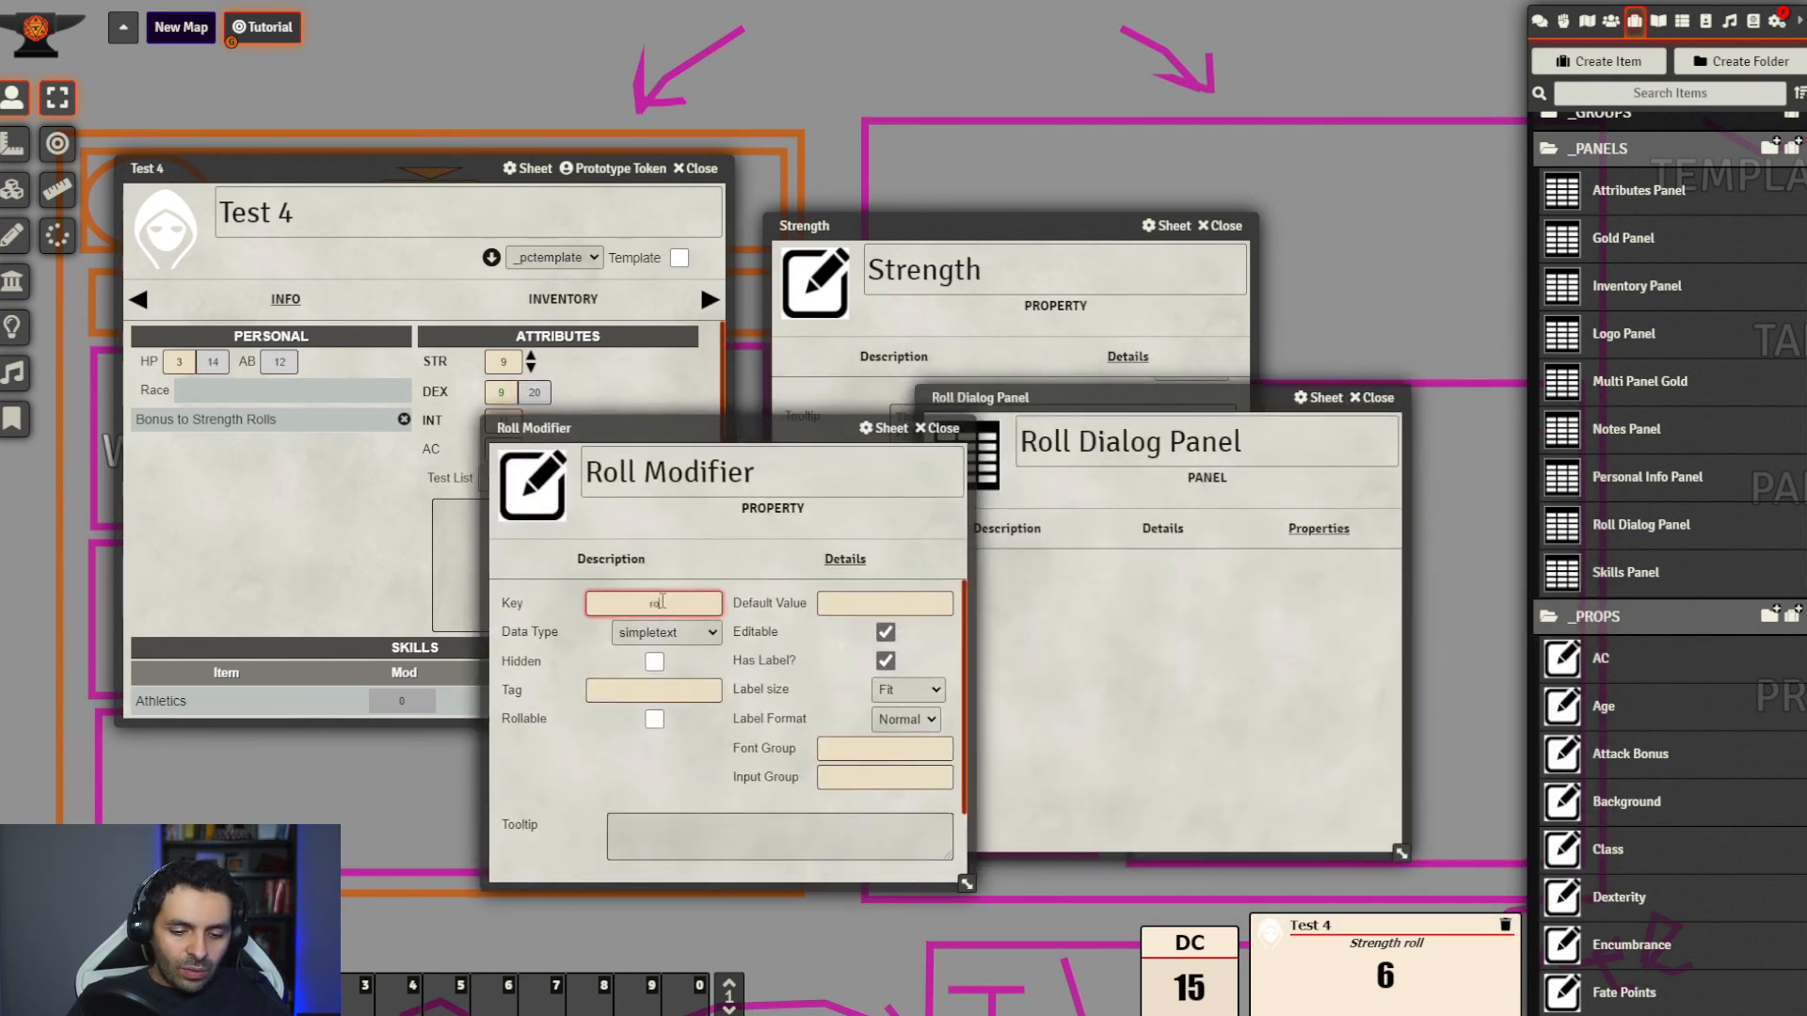
{"action": "type", "text": "rolldmod"}
{"action": "left_click", "coordinate": [721, 579]}
{"action": "left_click", "coordinate": [713, 637]}
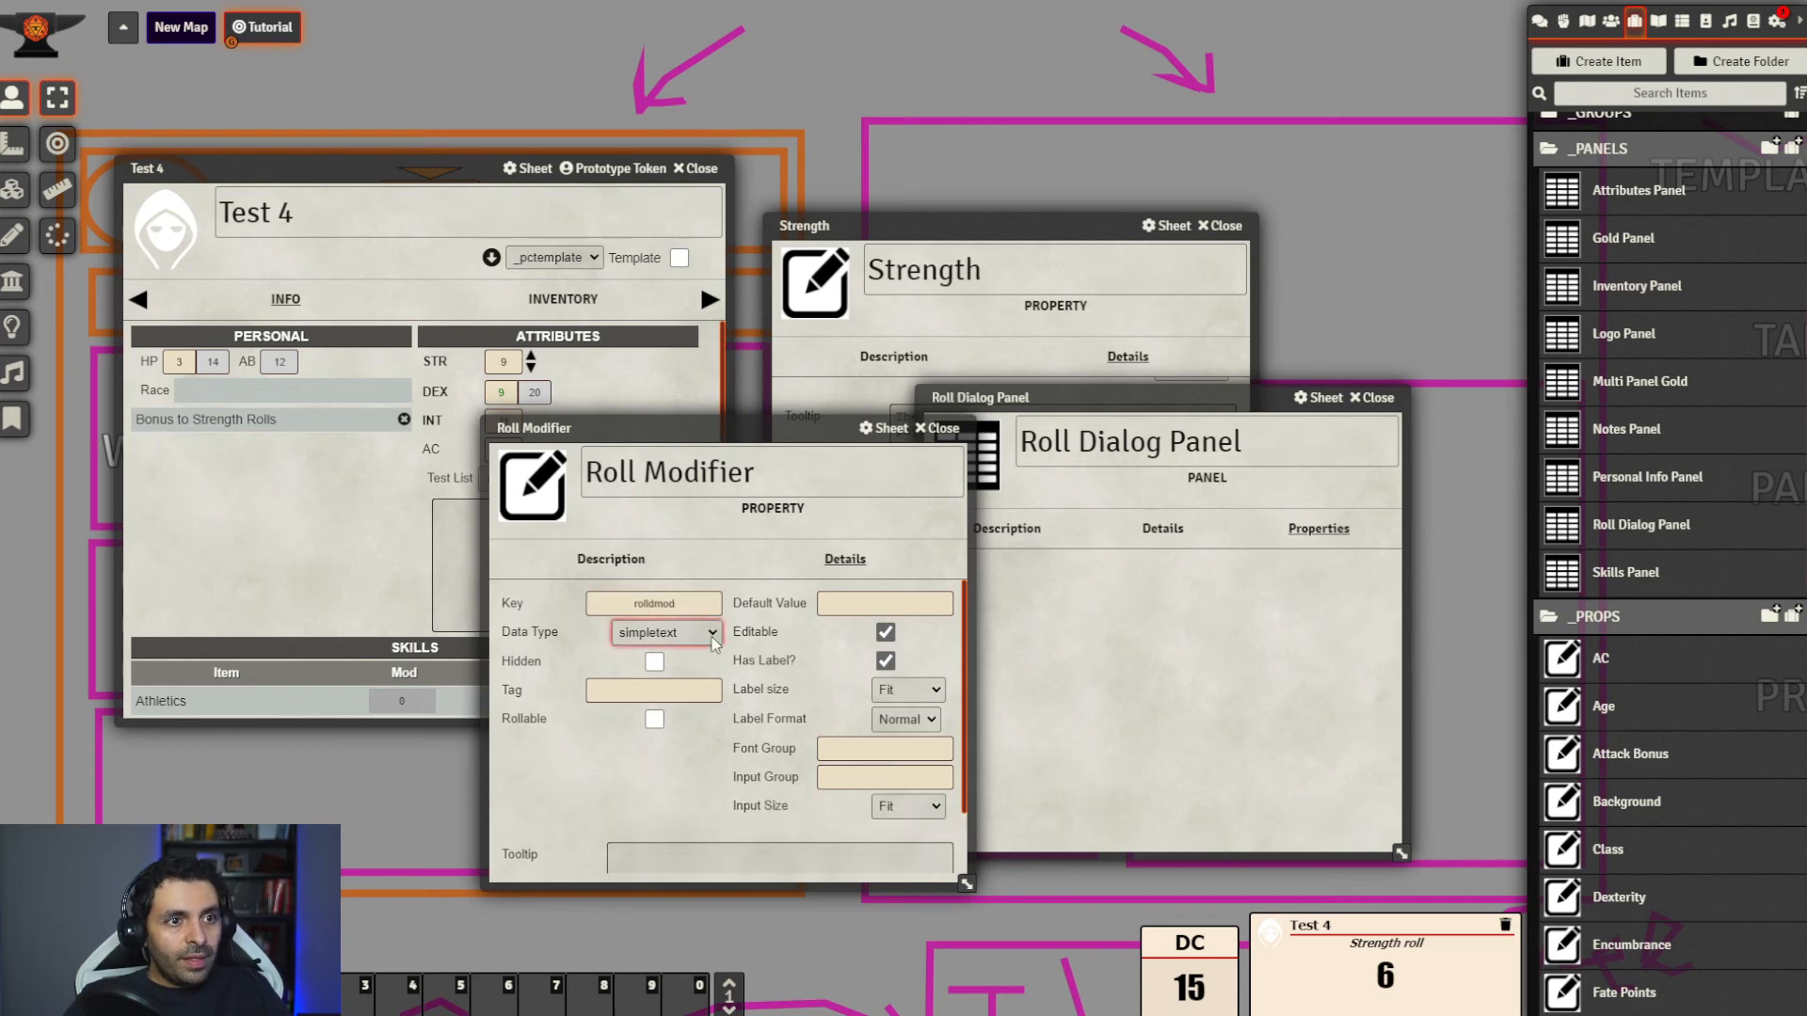
{"action": "left_click", "coordinate": [679, 672]}
{"action": "left_click", "coordinate": [654, 777]}
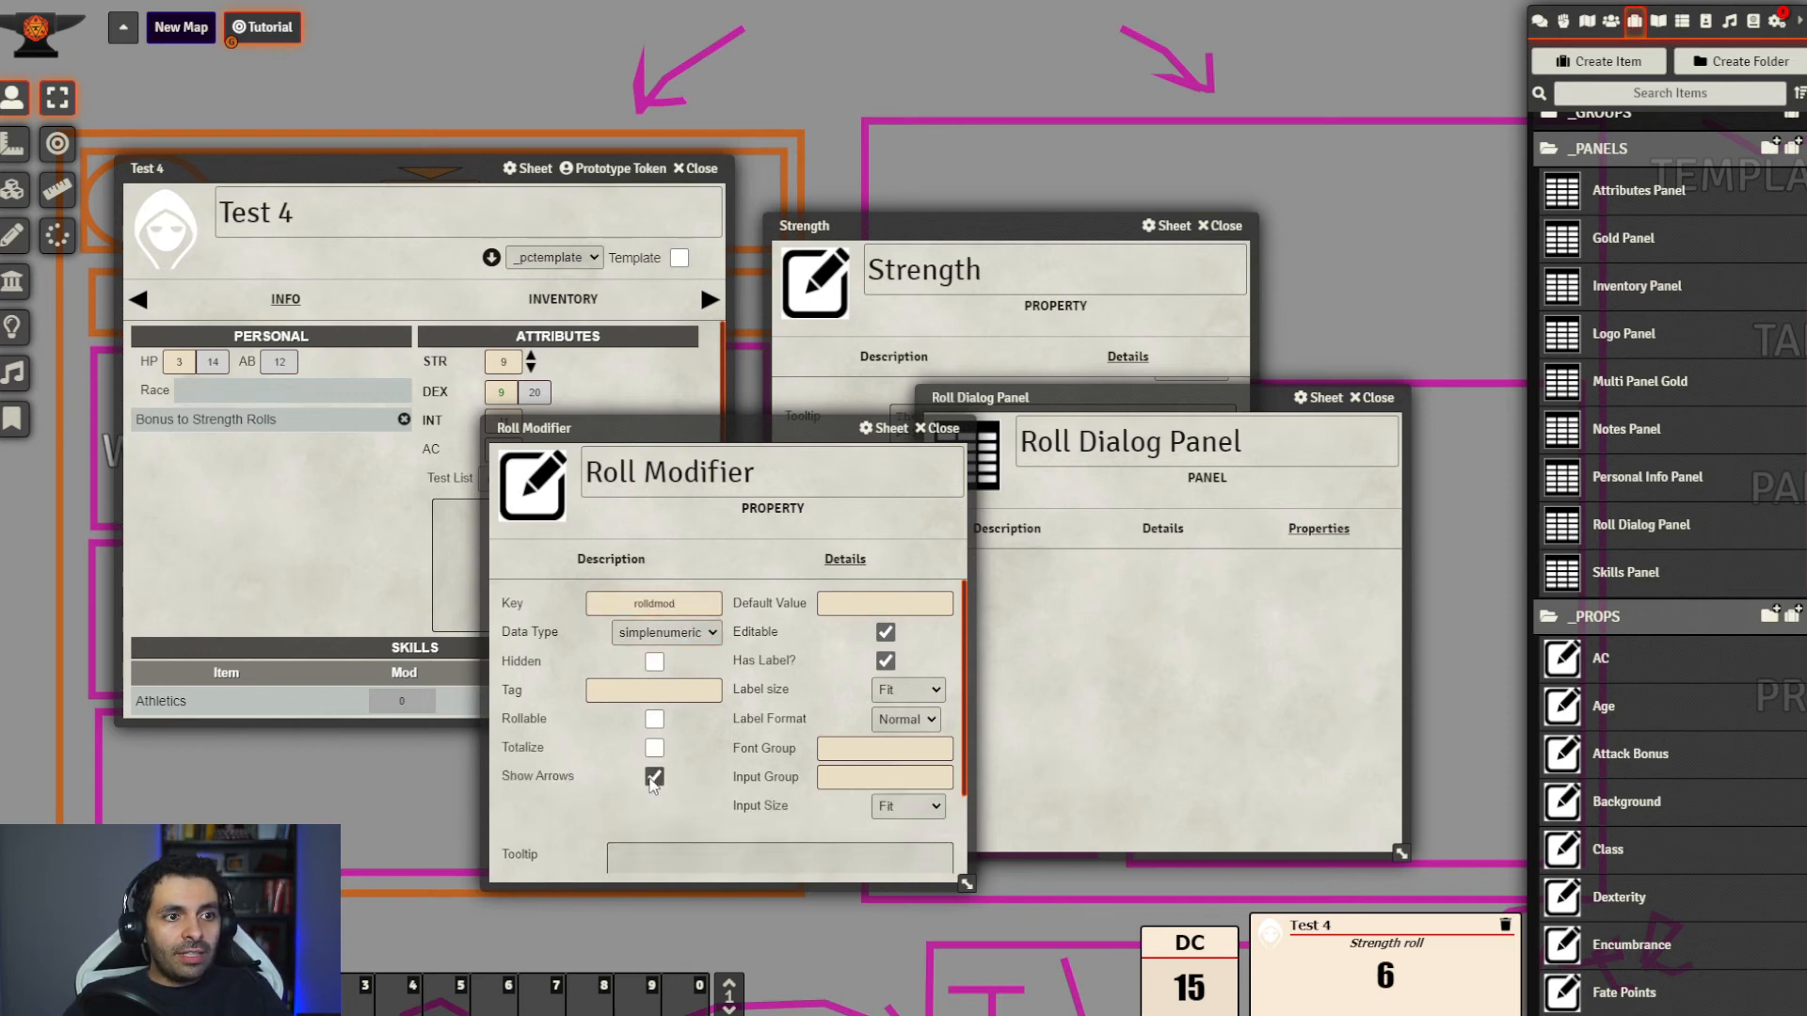
Set the Roll Modifier tag to Modifier and its default value to 0, and close the property
{"action": "left_click", "coordinate": [669, 694]}
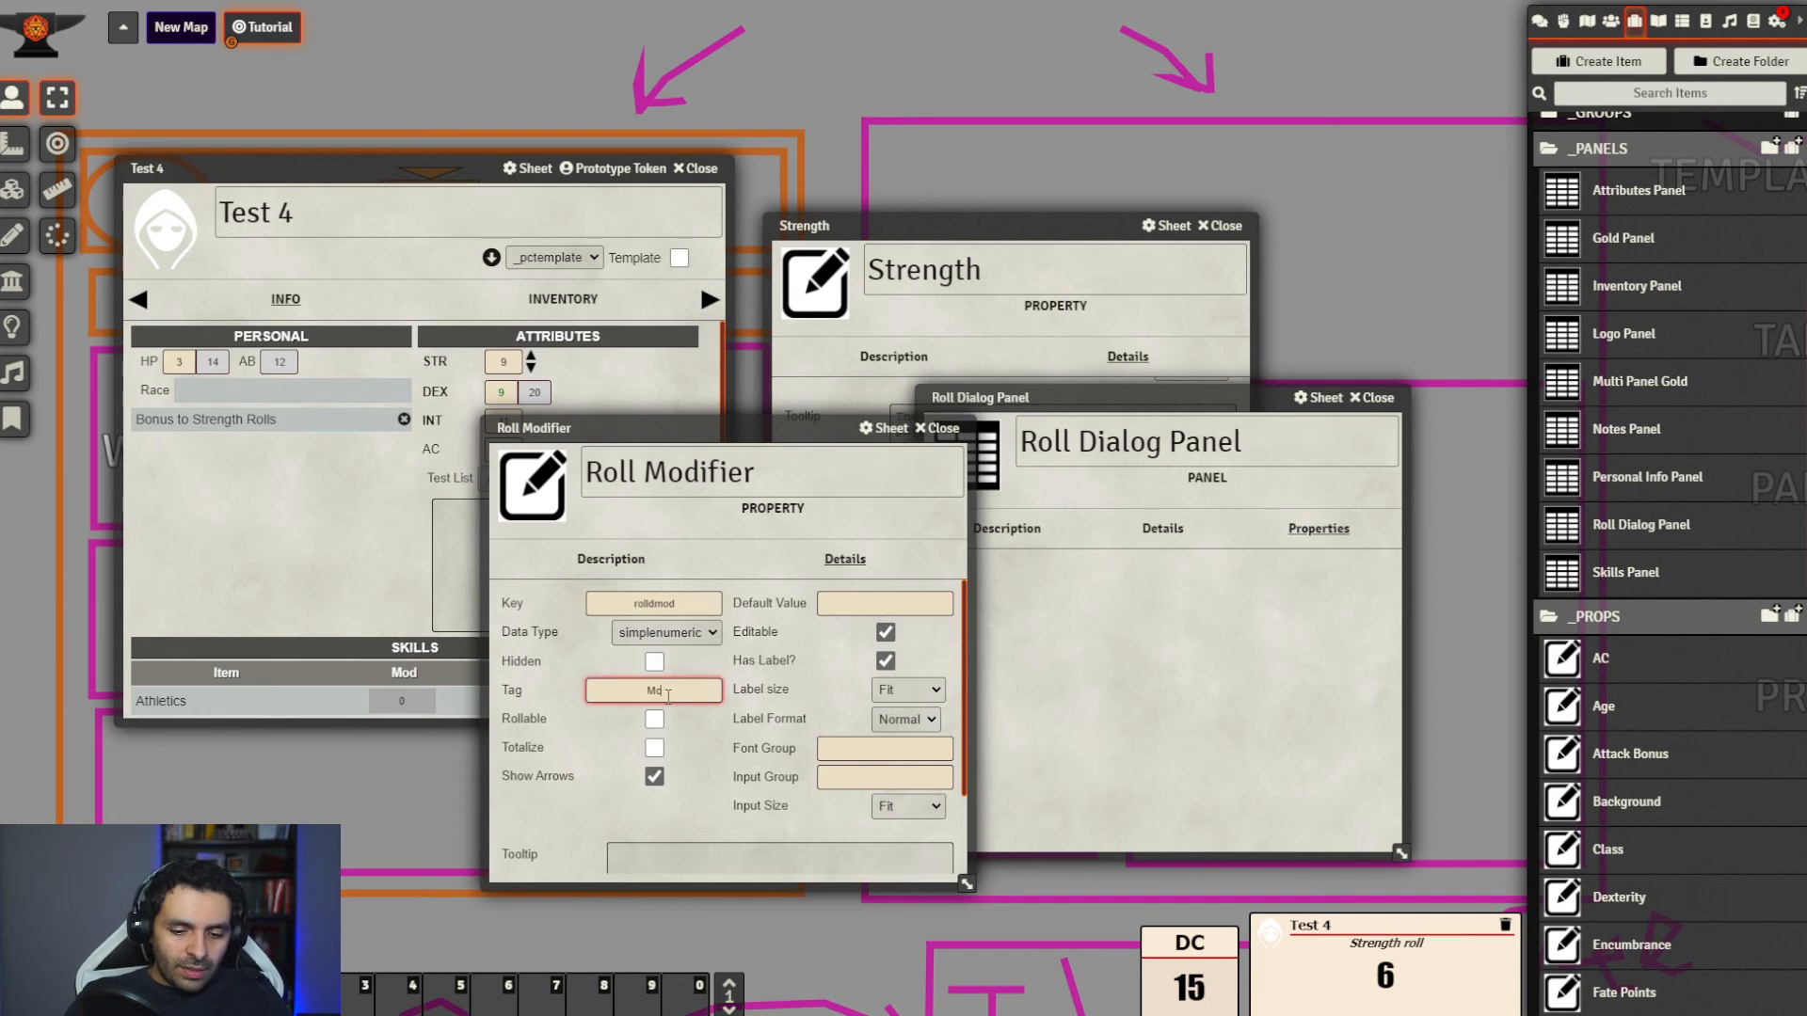
{"action": "left_click", "coordinate": [725, 742]}
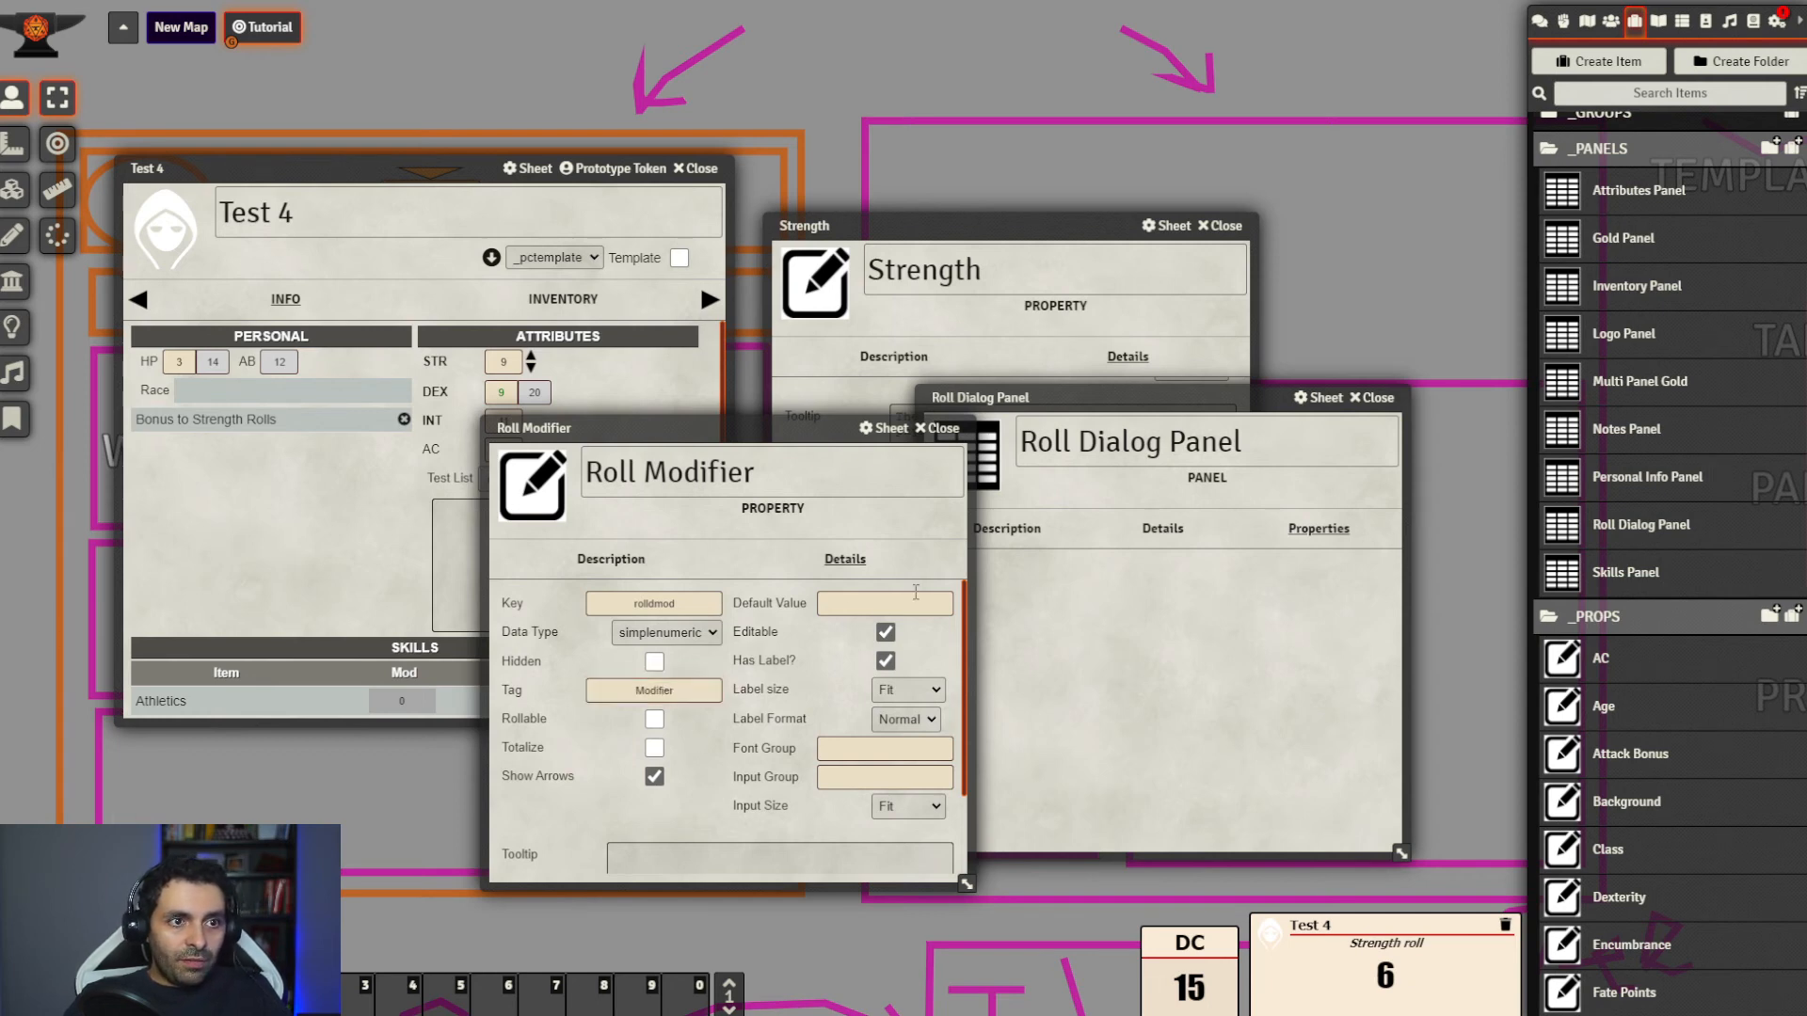
{"action": "left_click", "coordinate": [922, 598]}
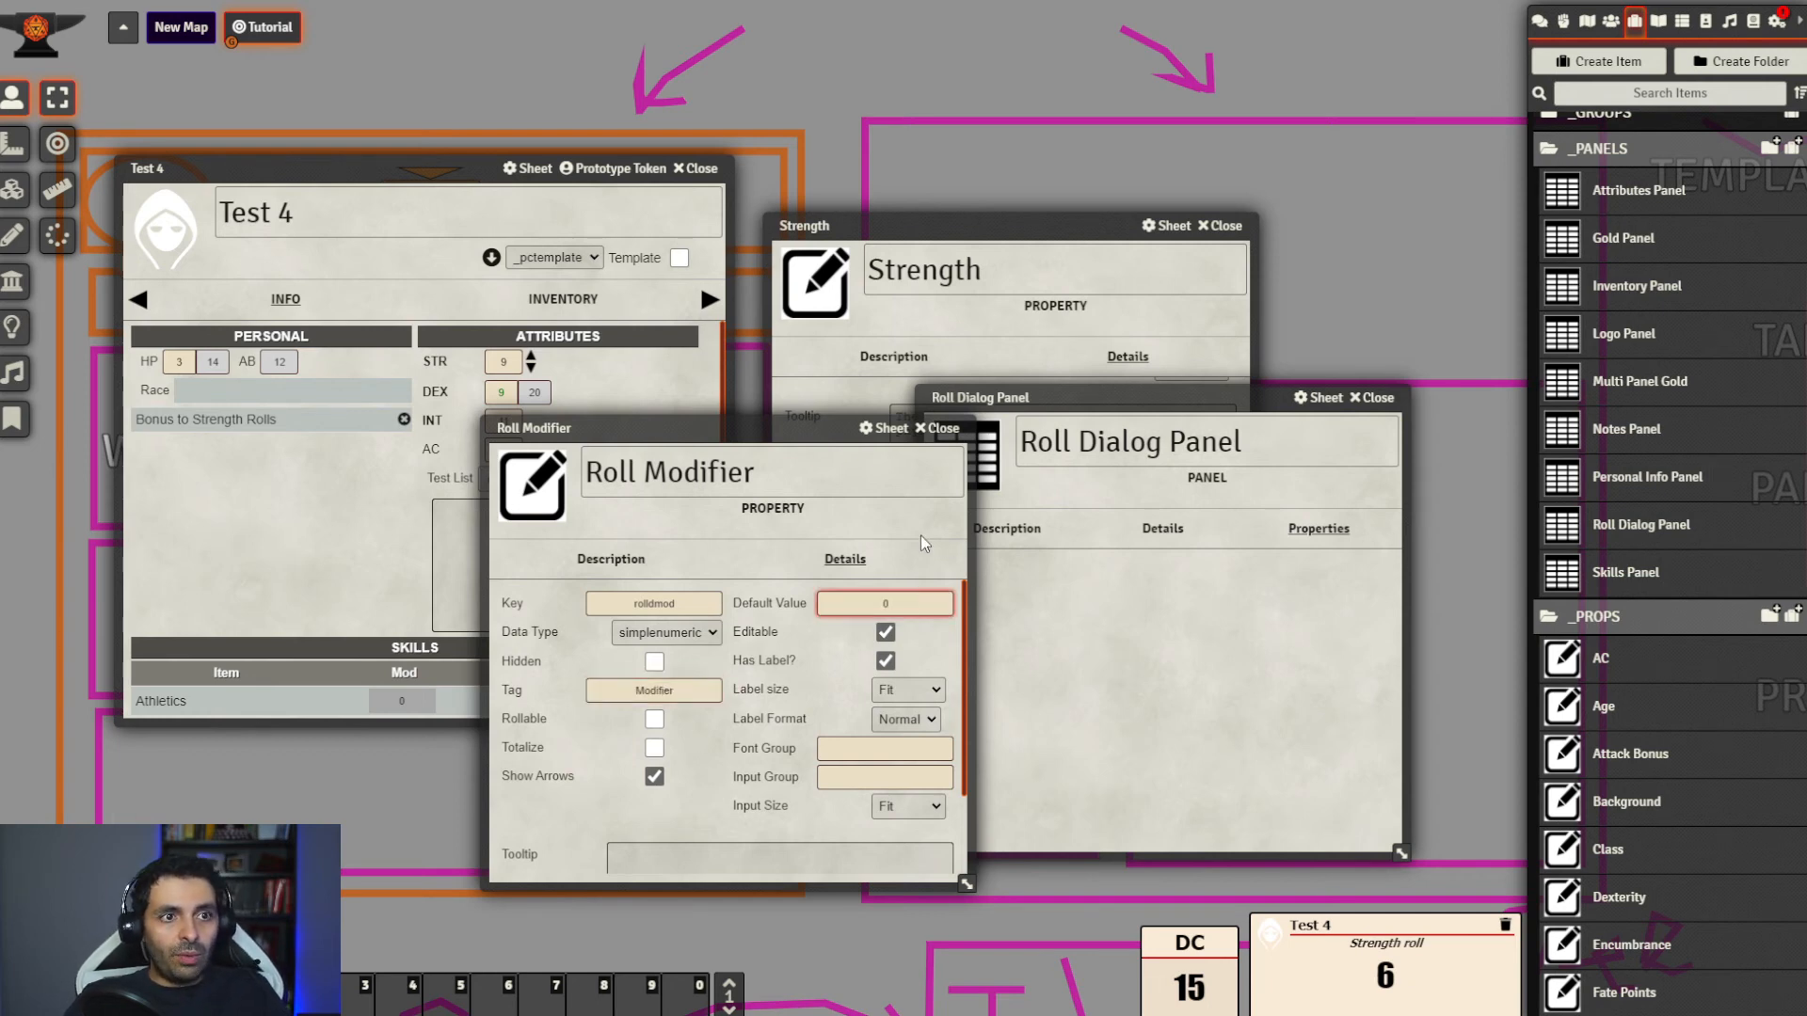
{"action": "left_click", "coordinate": [942, 428]}
Add the Roll Modifier property to Roll Dialog Panel's property list and close the panel
{"action": "scroll", "coordinate": [1654, 720], "scroll_direction": "down", "scroll_amount": 8}
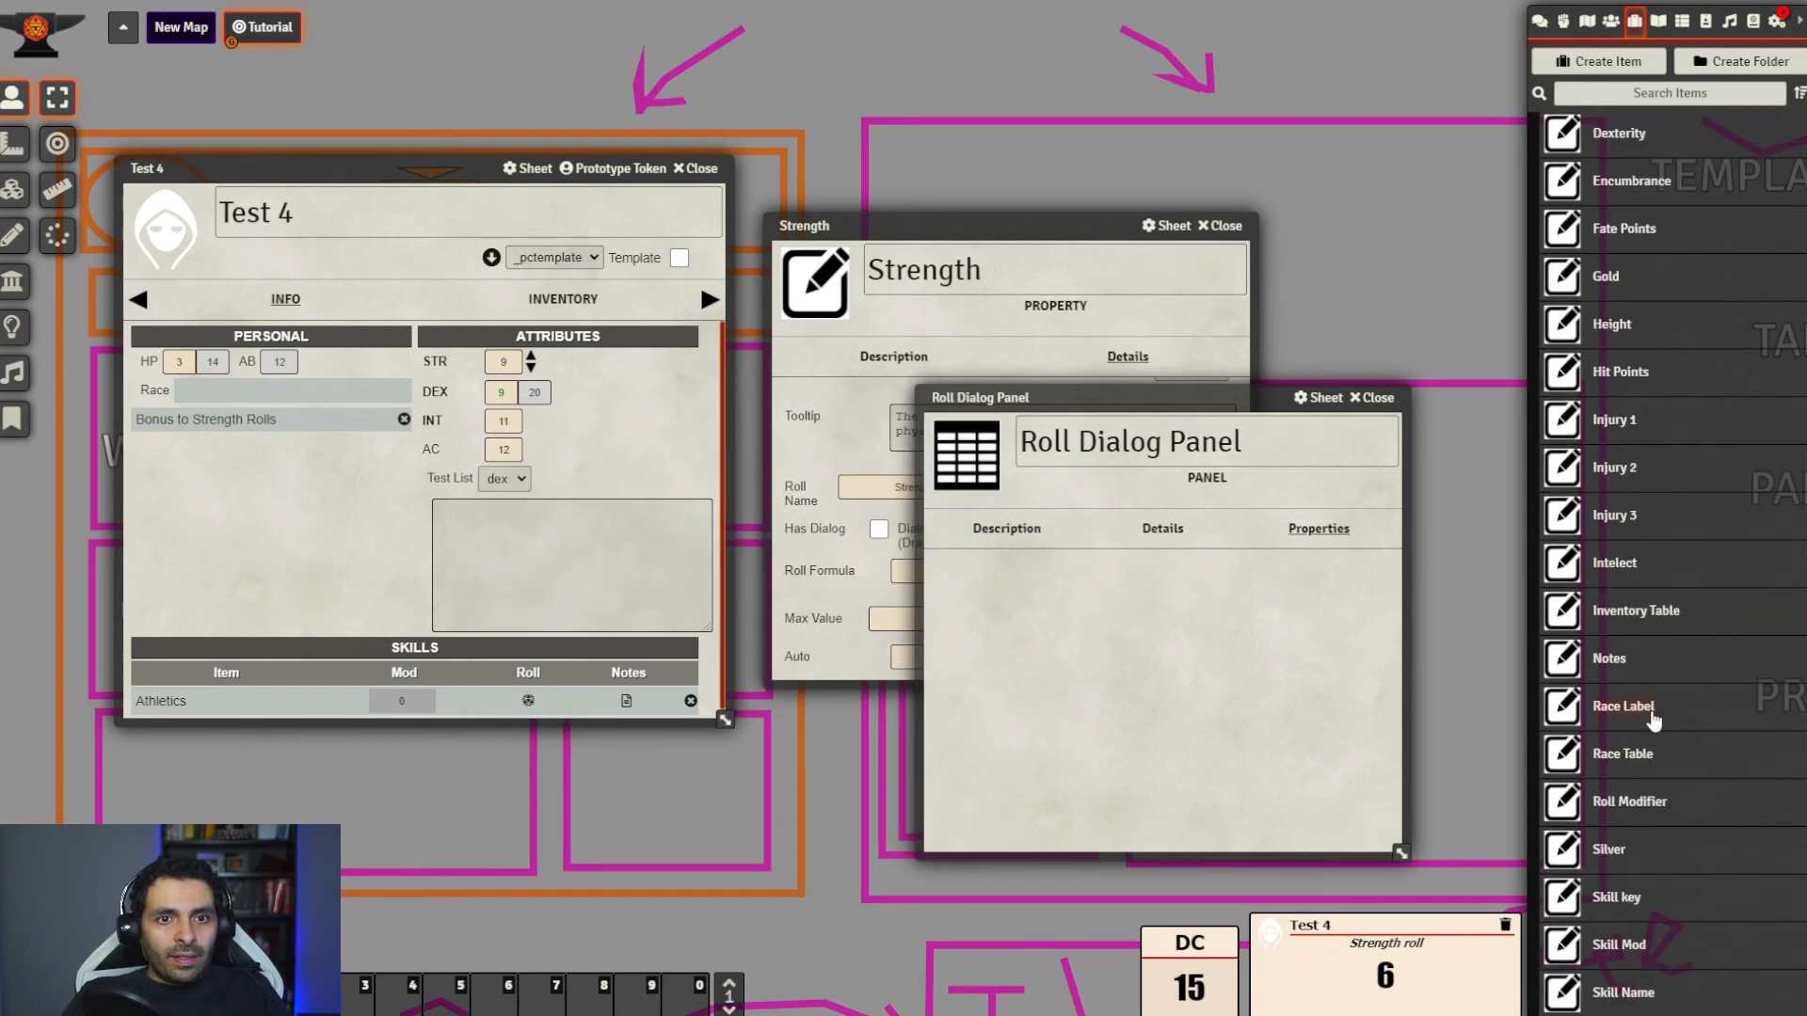
{"action": "scroll", "coordinate": [1654, 721], "scroll_direction": "down", "scroll_amount": 3}
{"action": "left_click_drag", "start_coordinate": [1638, 508], "coordinate": [1125, 672]}
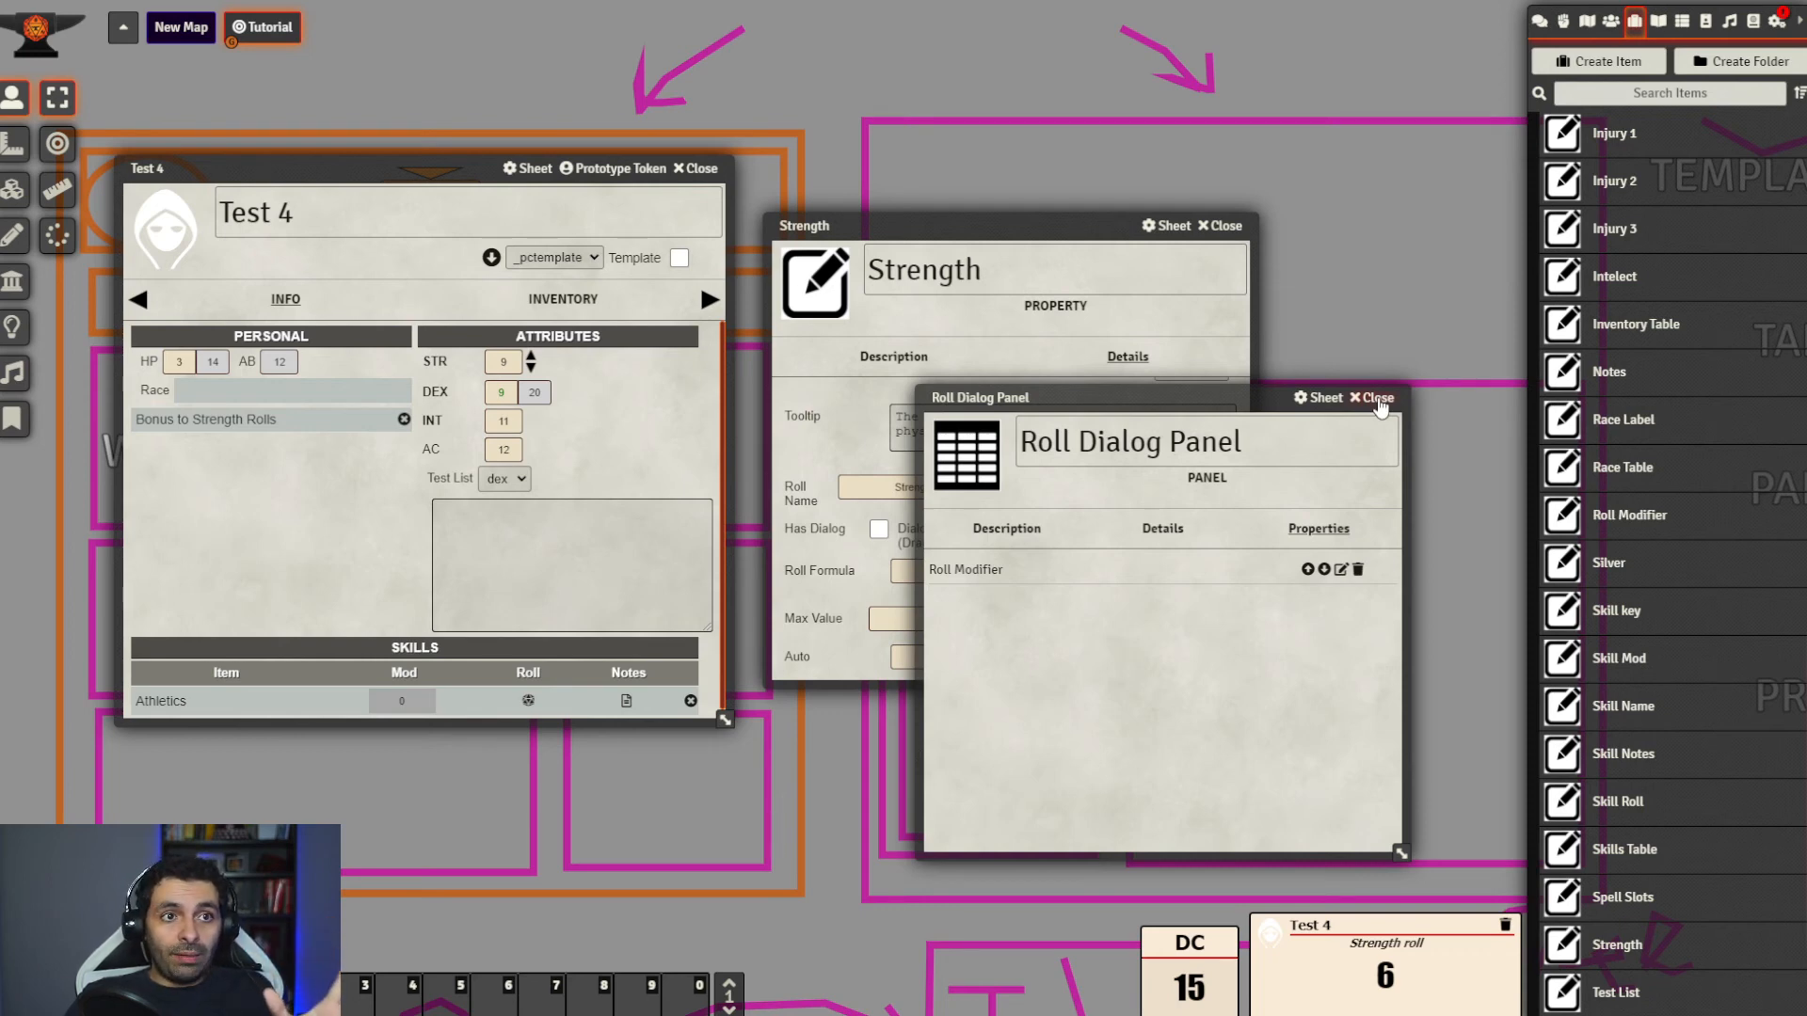
{"action": "left_click", "coordinate": [1379, 400]}
Enable Has Dialog on the Strength property, assign Roll Dialog Panel as its dialog panel, and highlight the roll formula
{"action": "scroll", "coordinate": [1728, 453], "scroll_direction": "up", "scroll_amount": 5}
{"action": "scroll", "coordinate": [1728, 453], "scroll_direction": "up", "scroll_amount": 10}
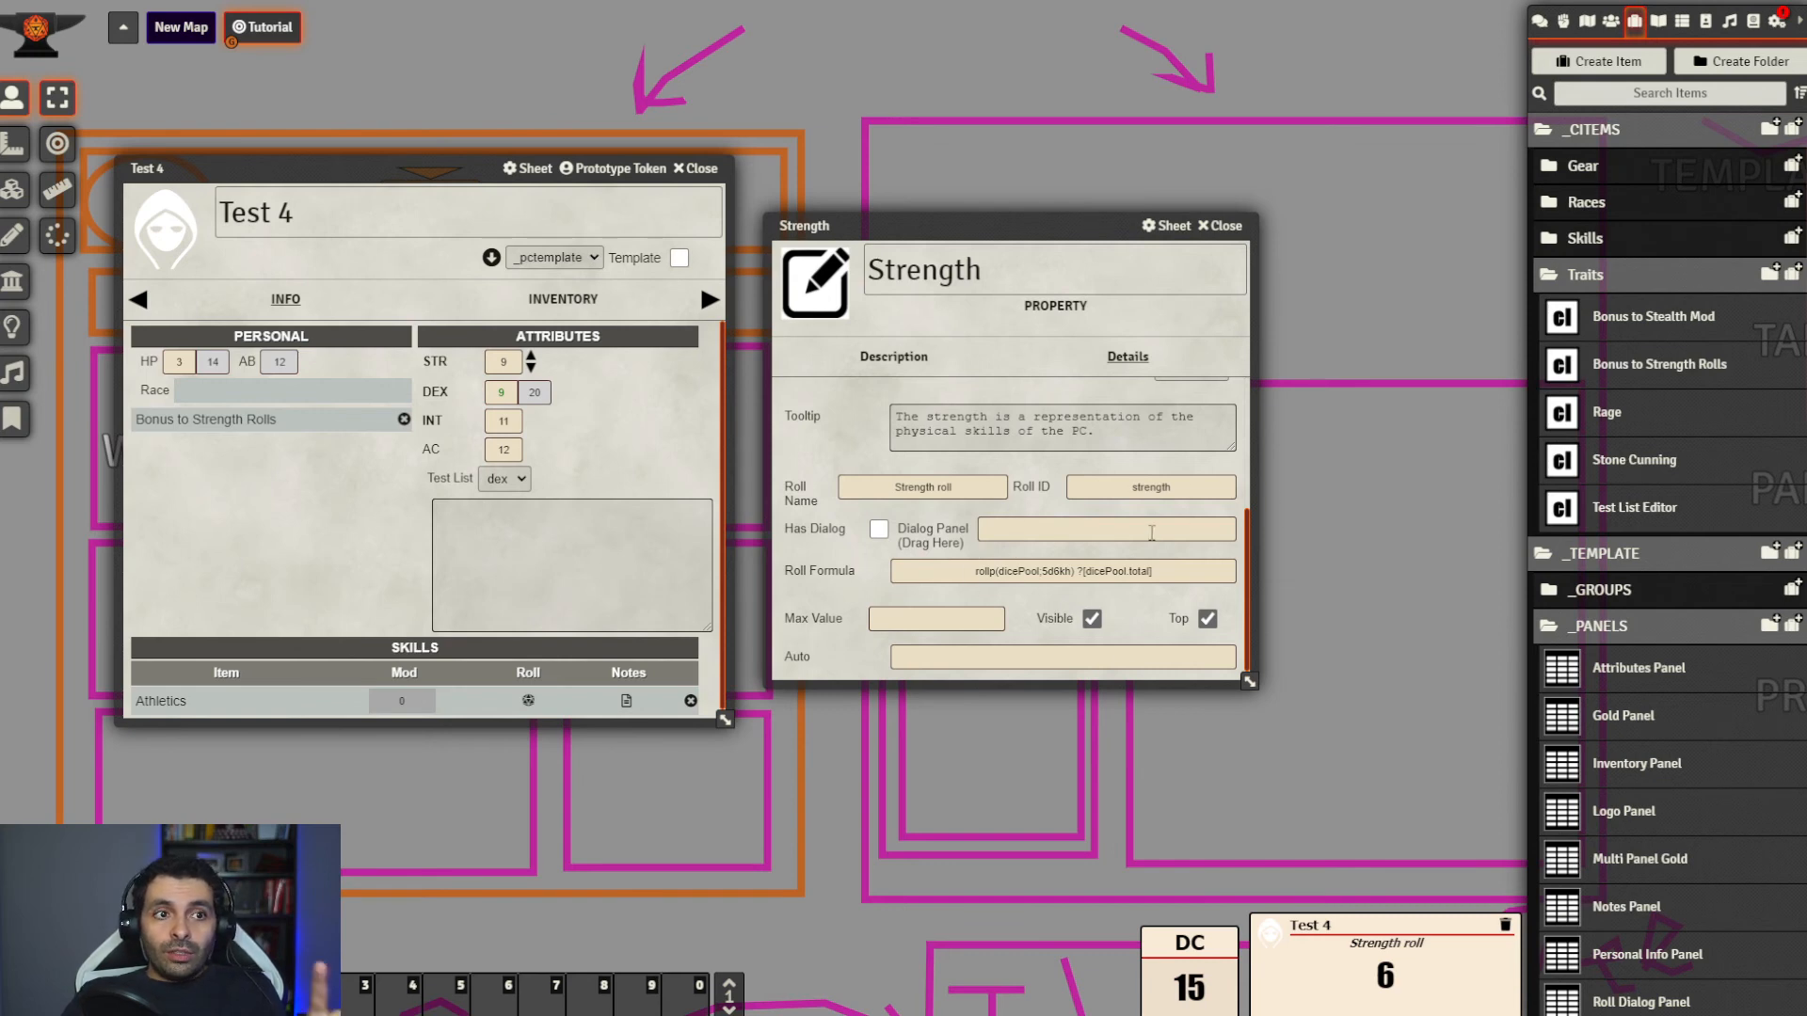
{"action": "left_click", "coordinate": [880, 530]}
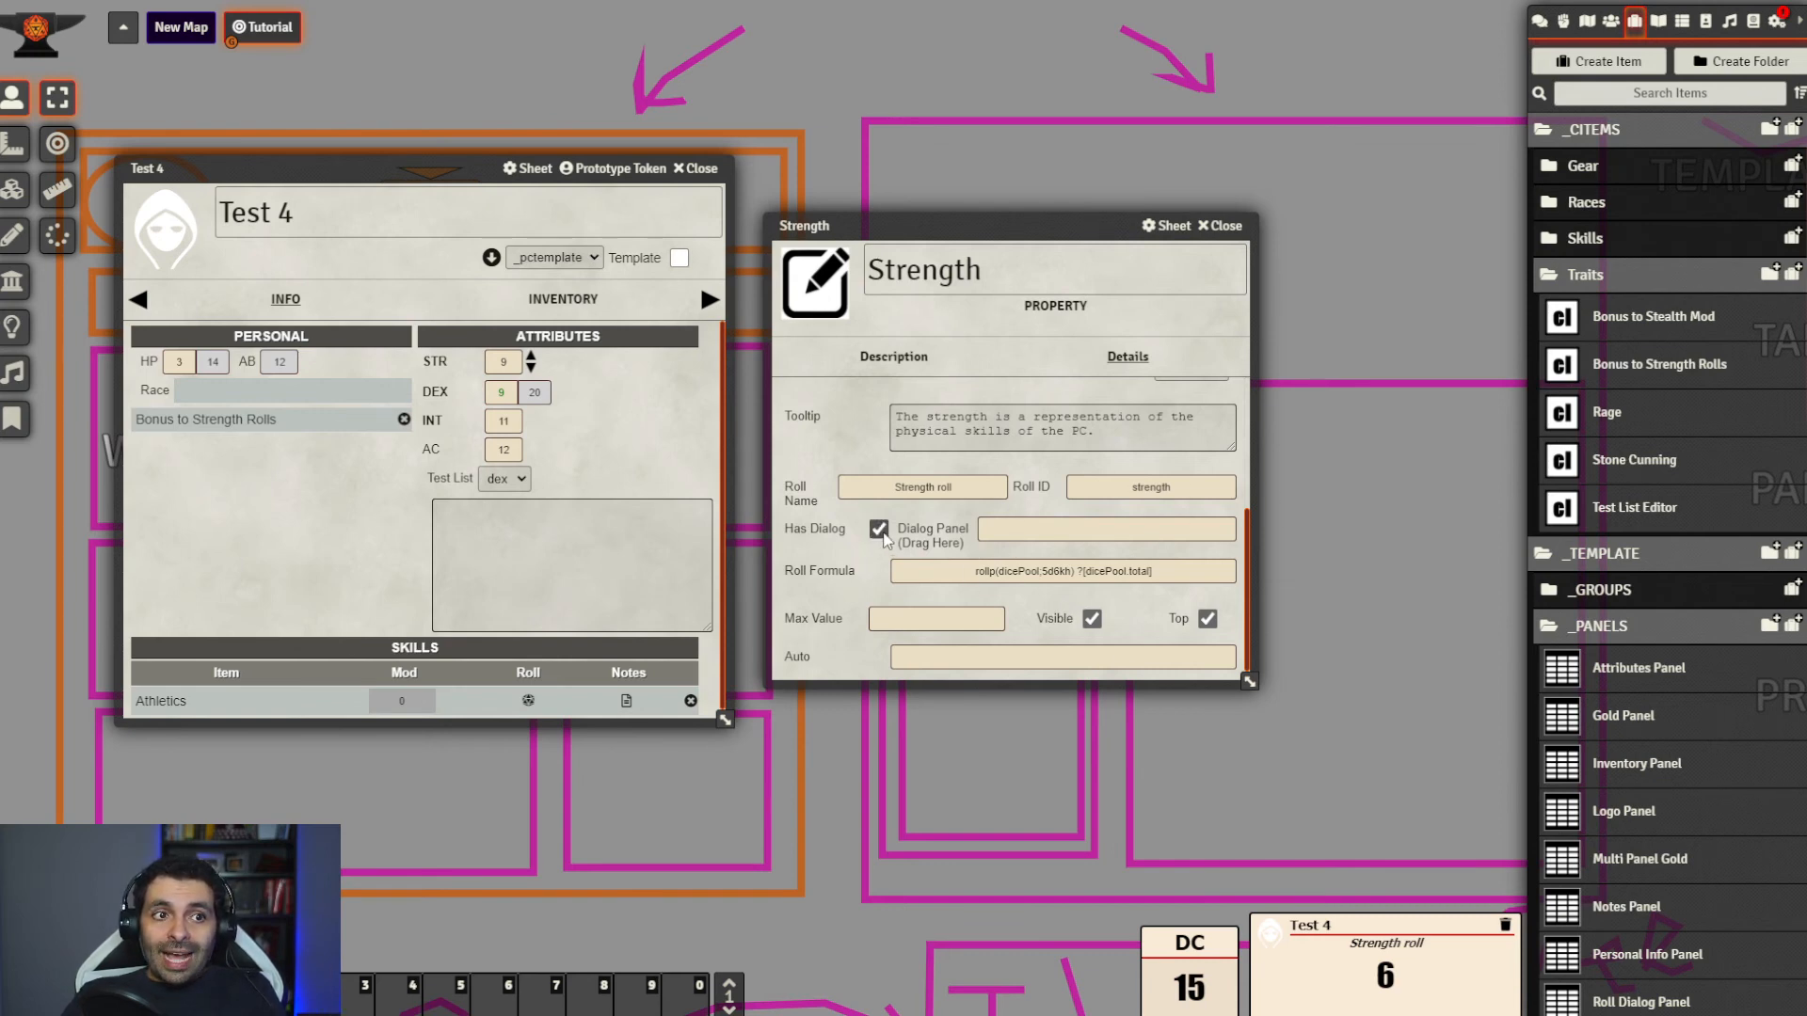
{"action": "scroll", "coordinate": [1737, 496], "scroll_direction": "down", "scroll_amount": 3}
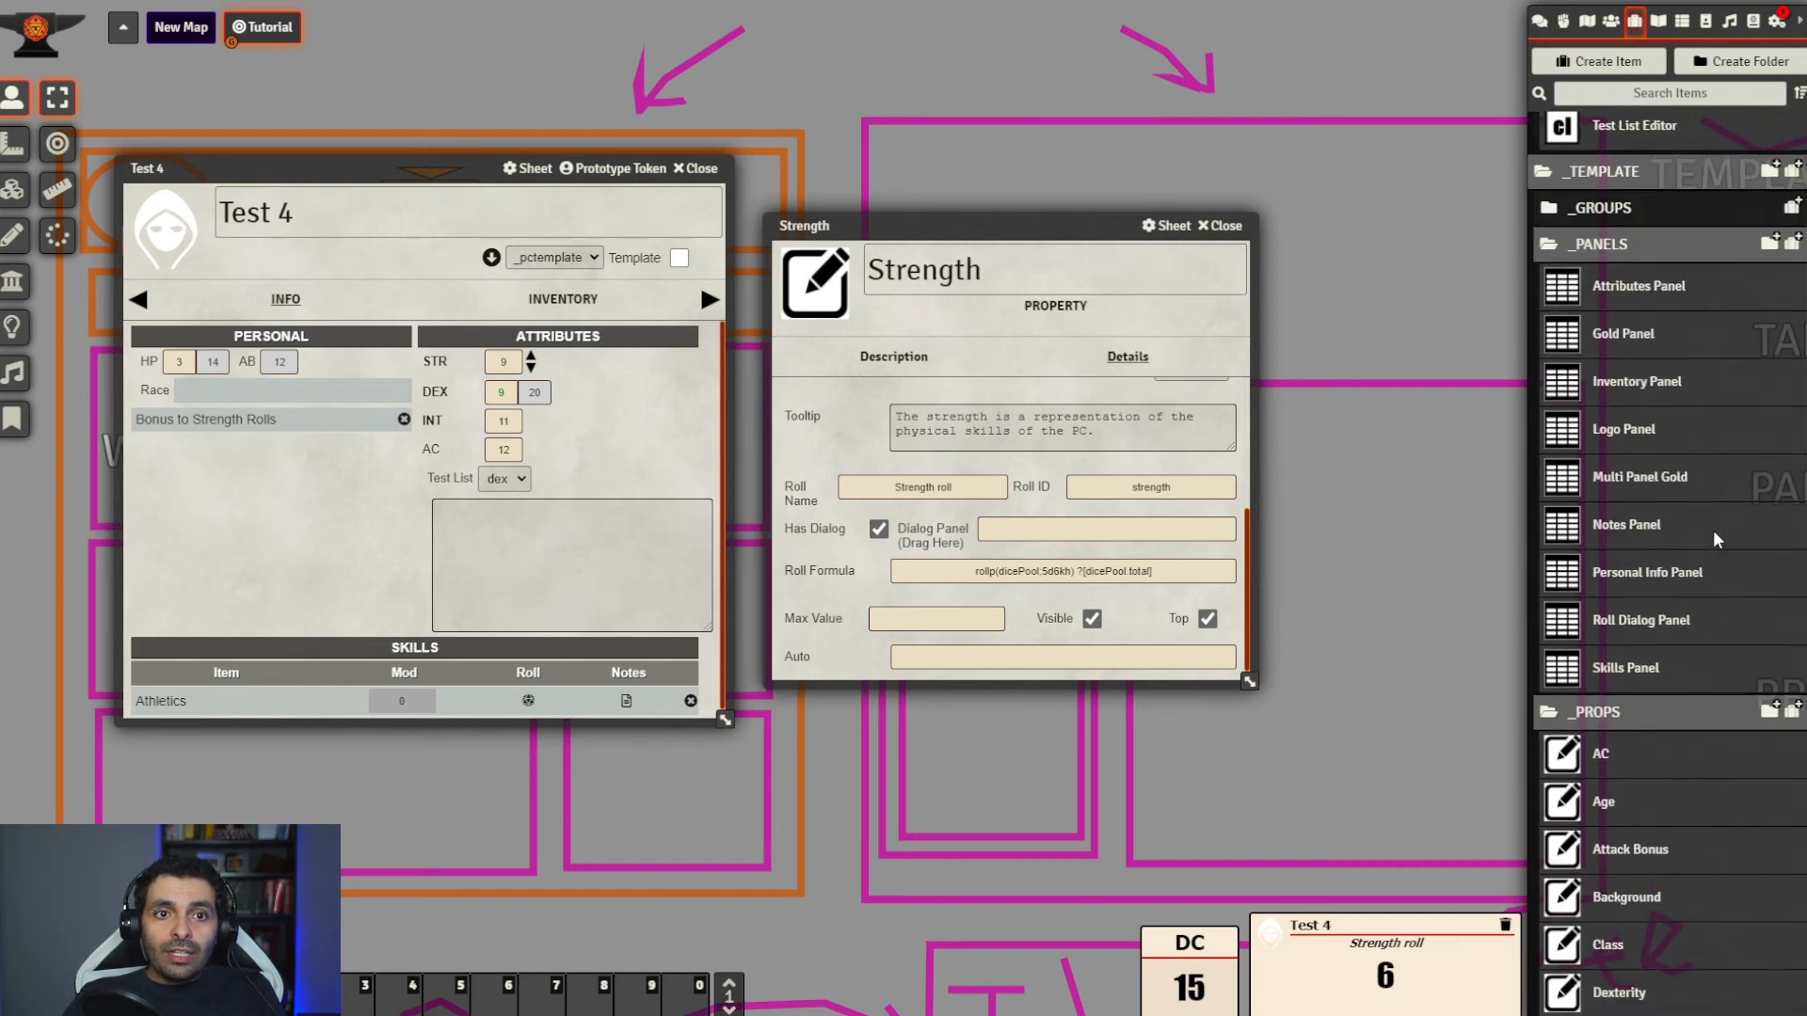
{"action": "left_click_drag", "start_coordinate": [1638, 668], "coordinate": [1150, 527]}
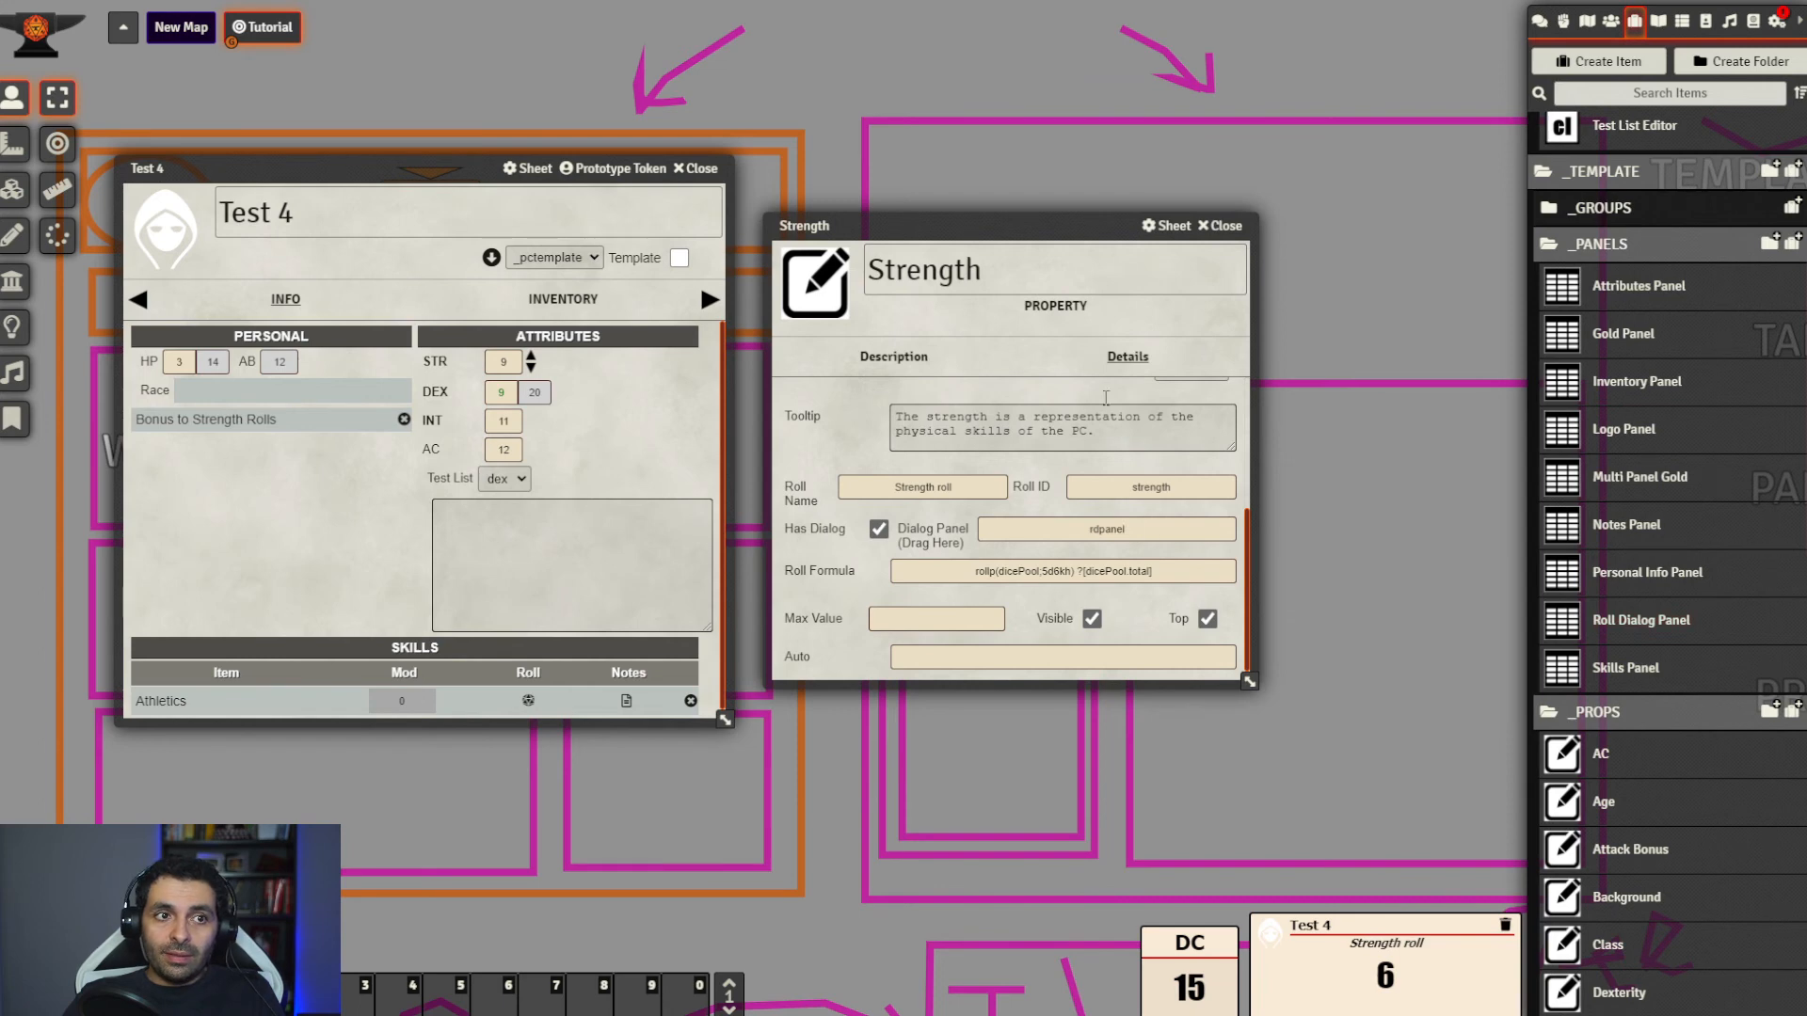
{"action": "left_click_drag", "start_coordinate": [1039, 231], "coordinate": [1197, 203]}
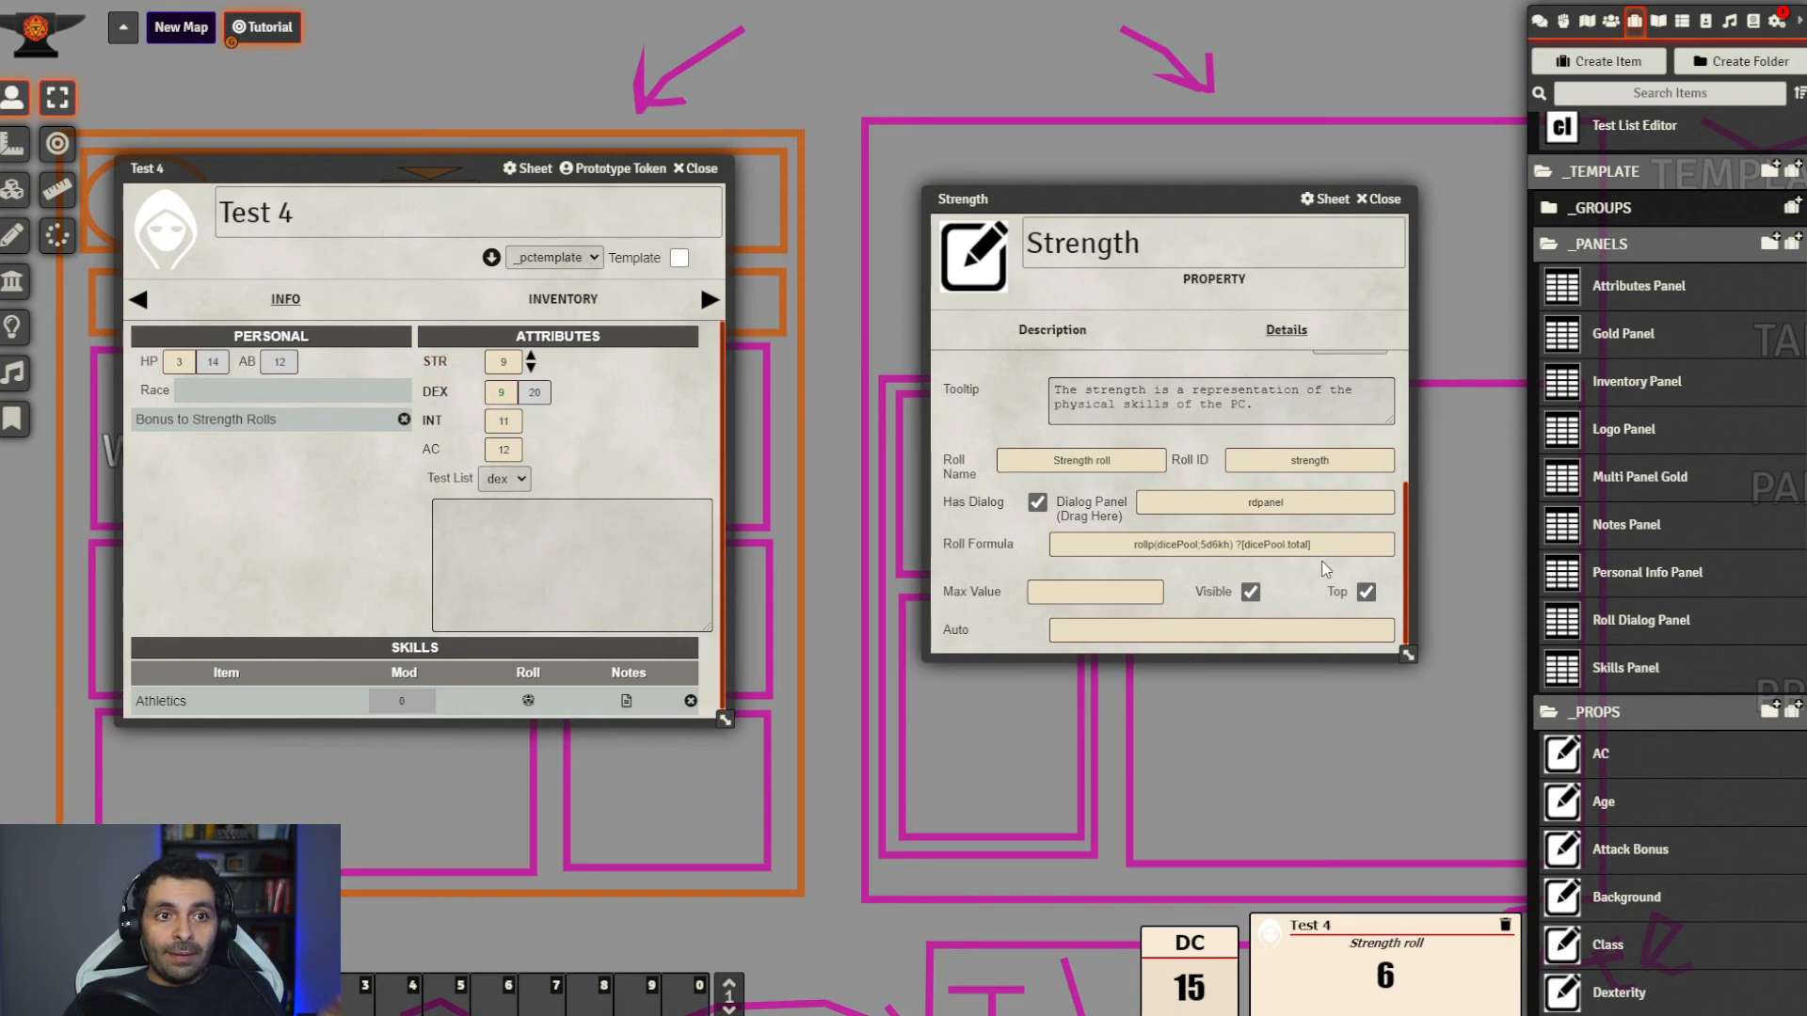
{"action": "left_click_drag", "start_coordinate": [1342, 549], "coordinate": [1080, 541]}
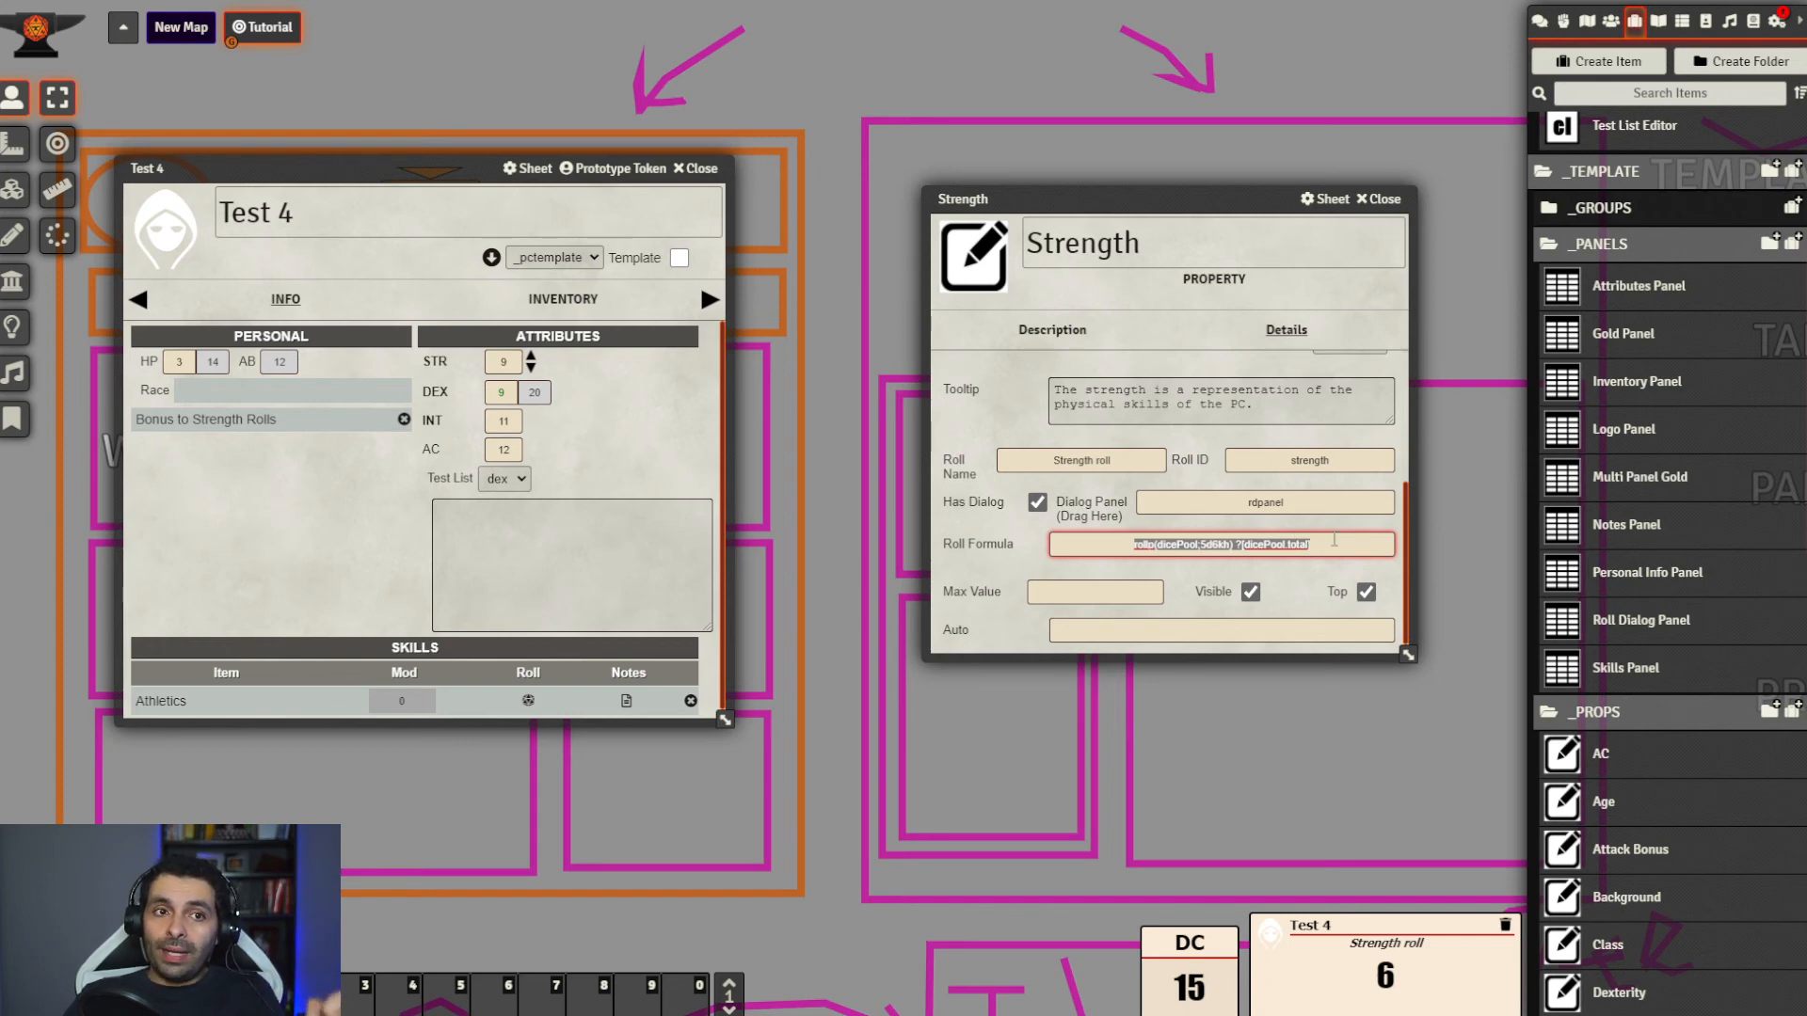
Replace the Decriber property's description text with d{keyname_of_roll_dialog_property}
{"action": "scroll", "coordinate": [1700, 731], "scroll_direction": "down", "scroll_amount": 16}
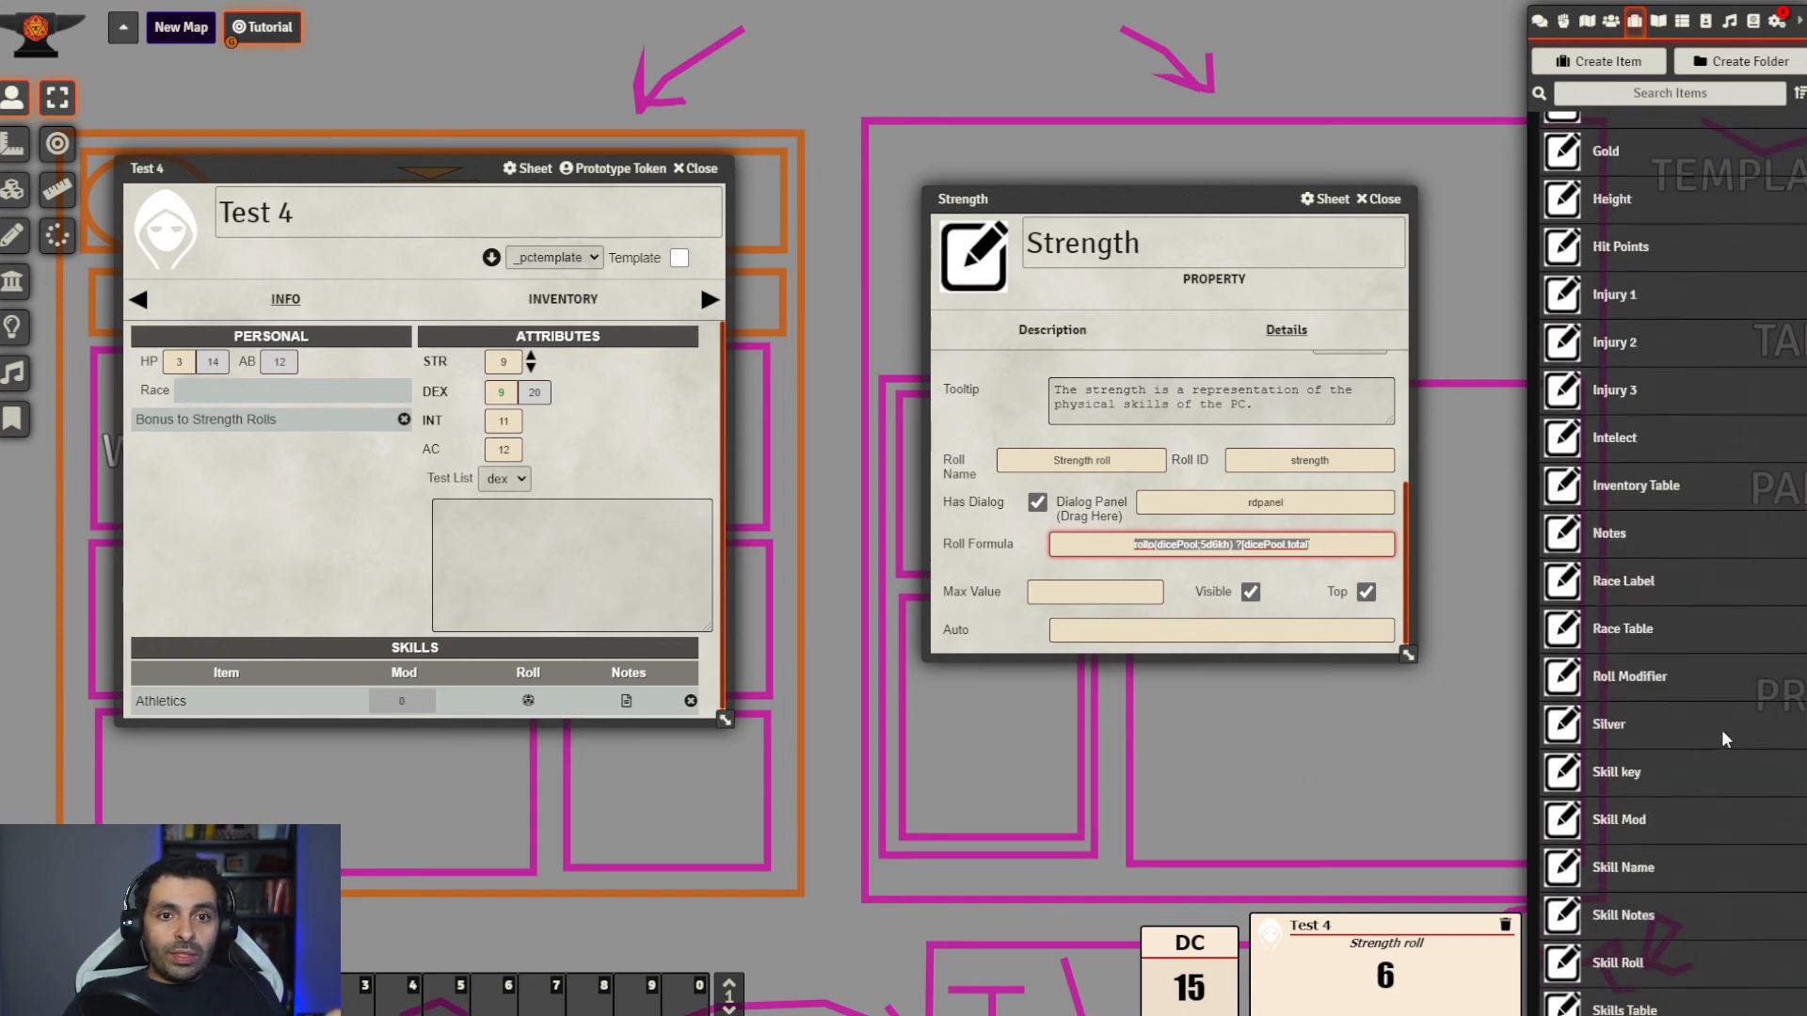
{"action": "left_click", "coordinate": [1623, 1002]}
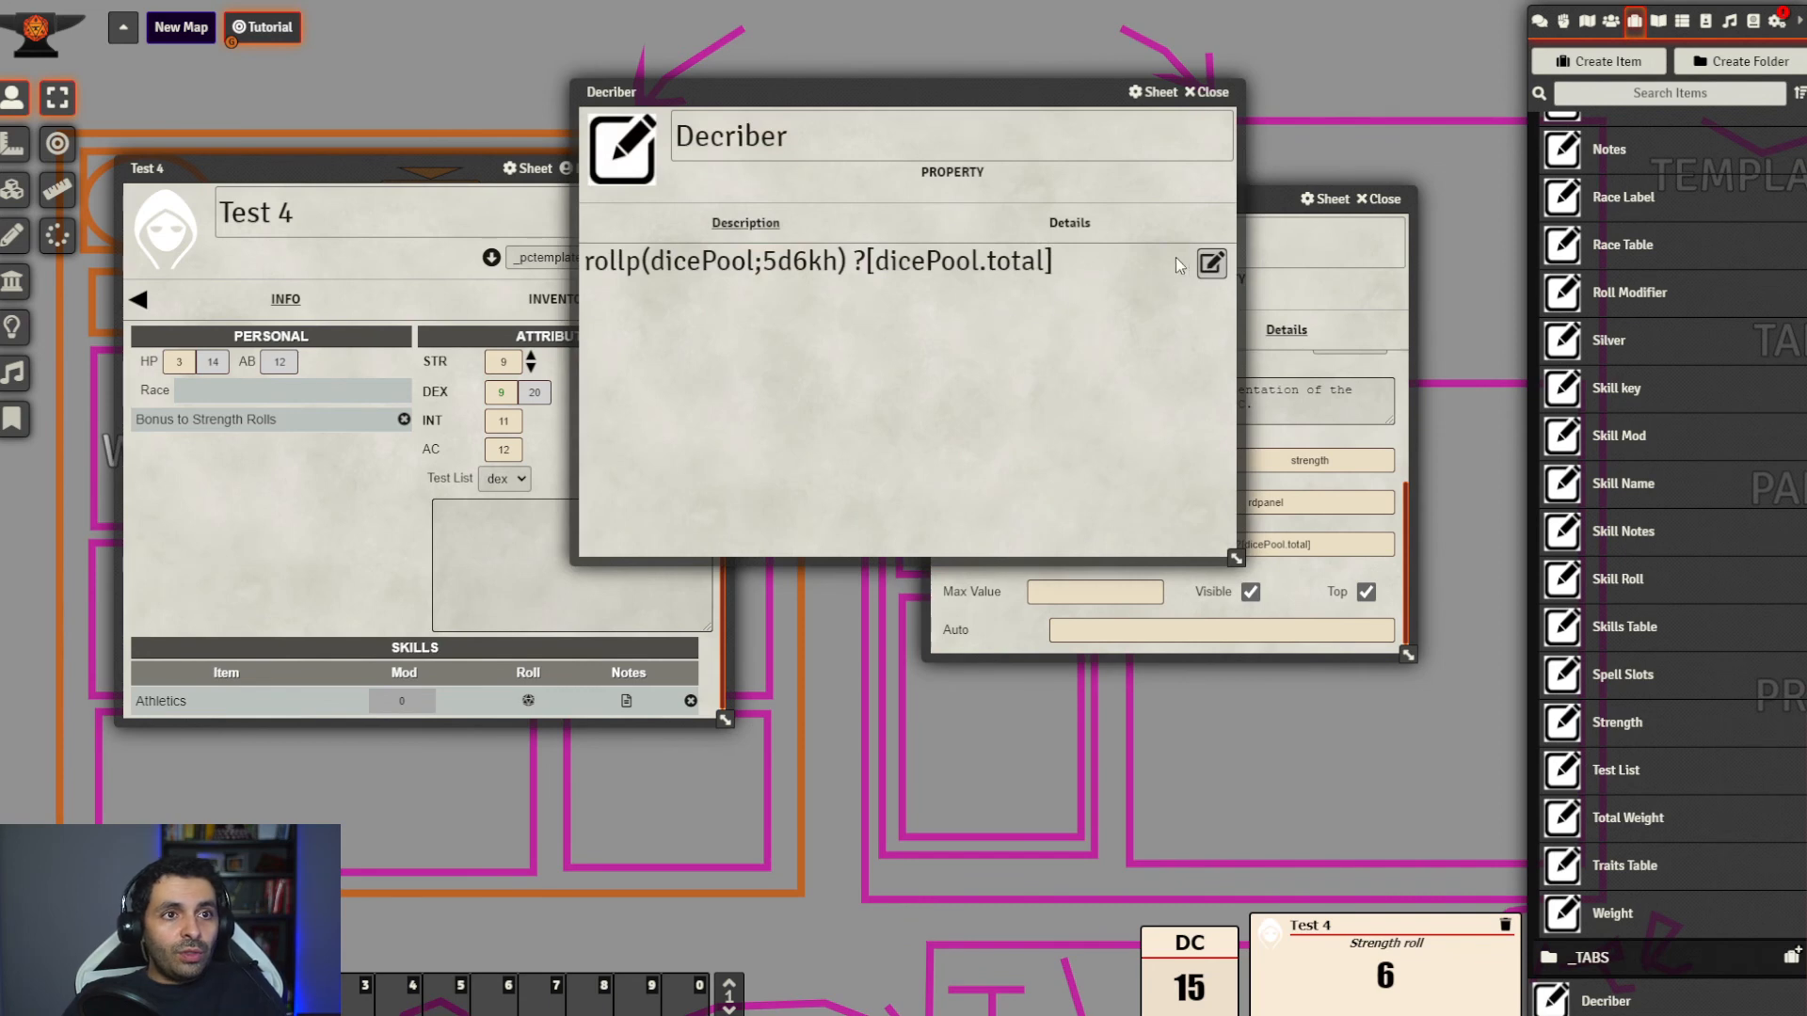
{"action": "left_click", "coordinate": [1211, 264]}
{"action": "left_click_drag", "start_coordinate": [1056, 299], "coordinate": [264, 275]}
{"action": "type", "text": "d"}
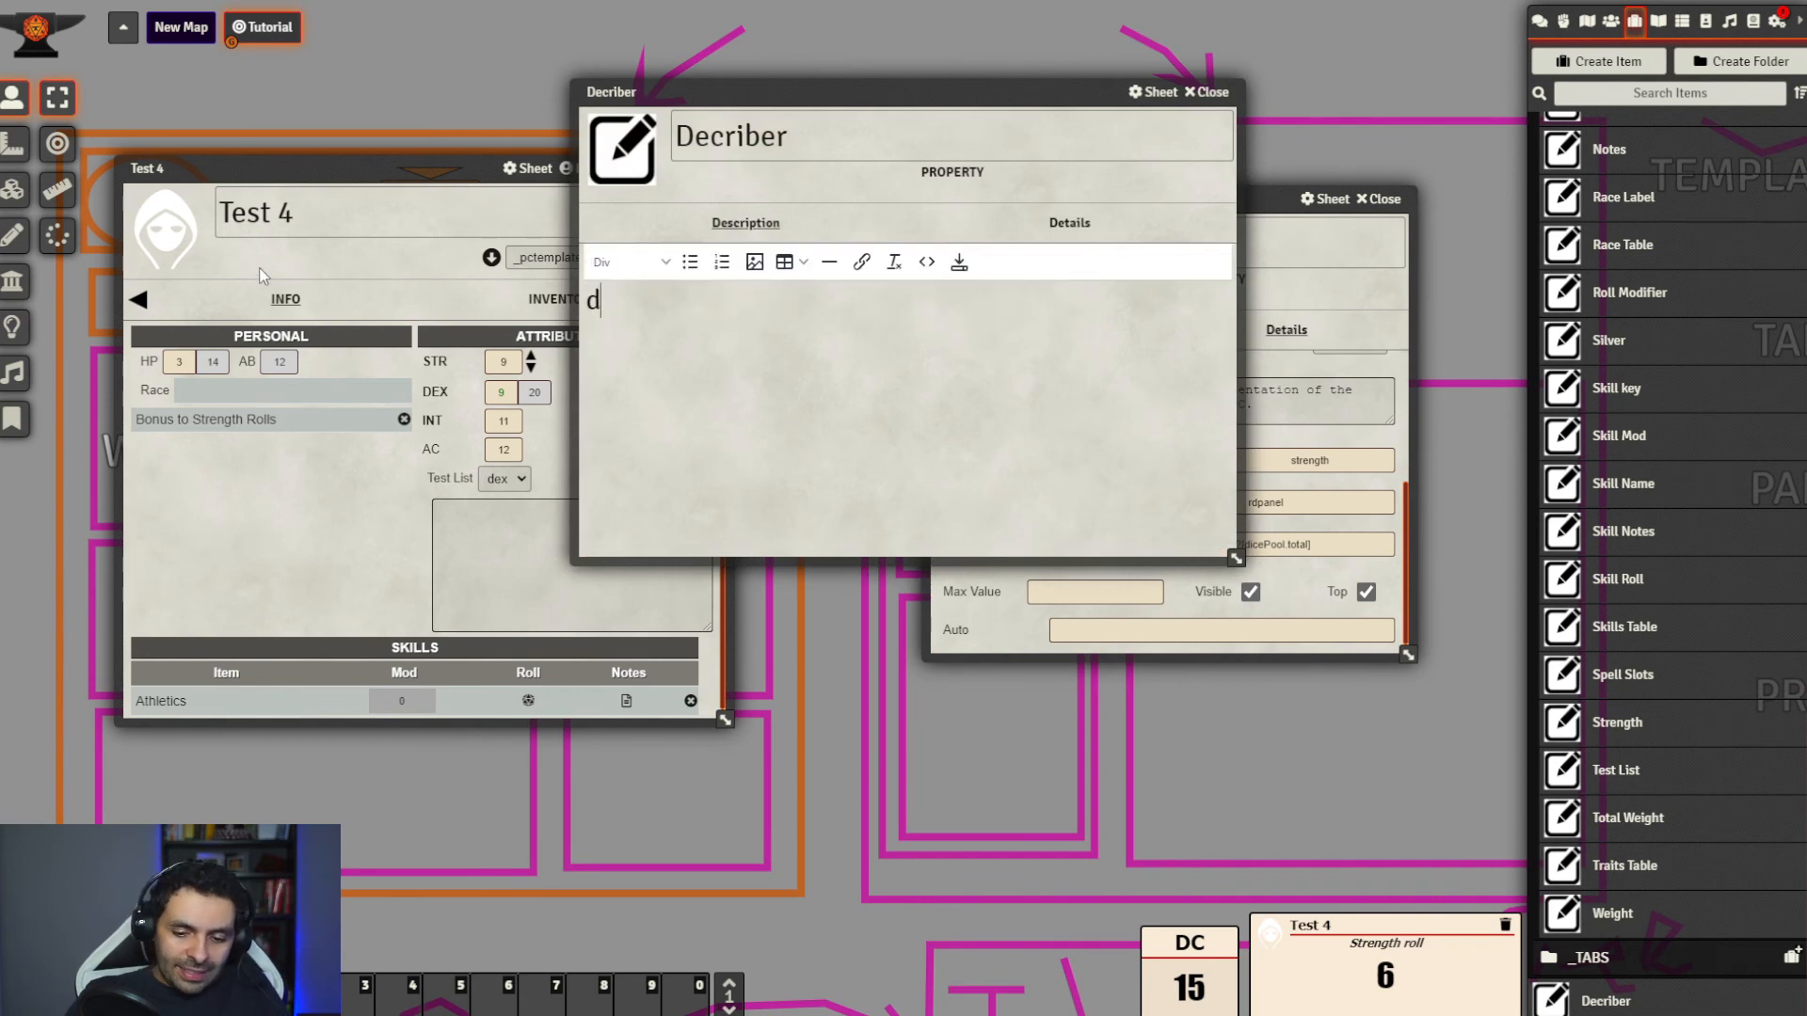
{"action": "type", "text": "{}"}
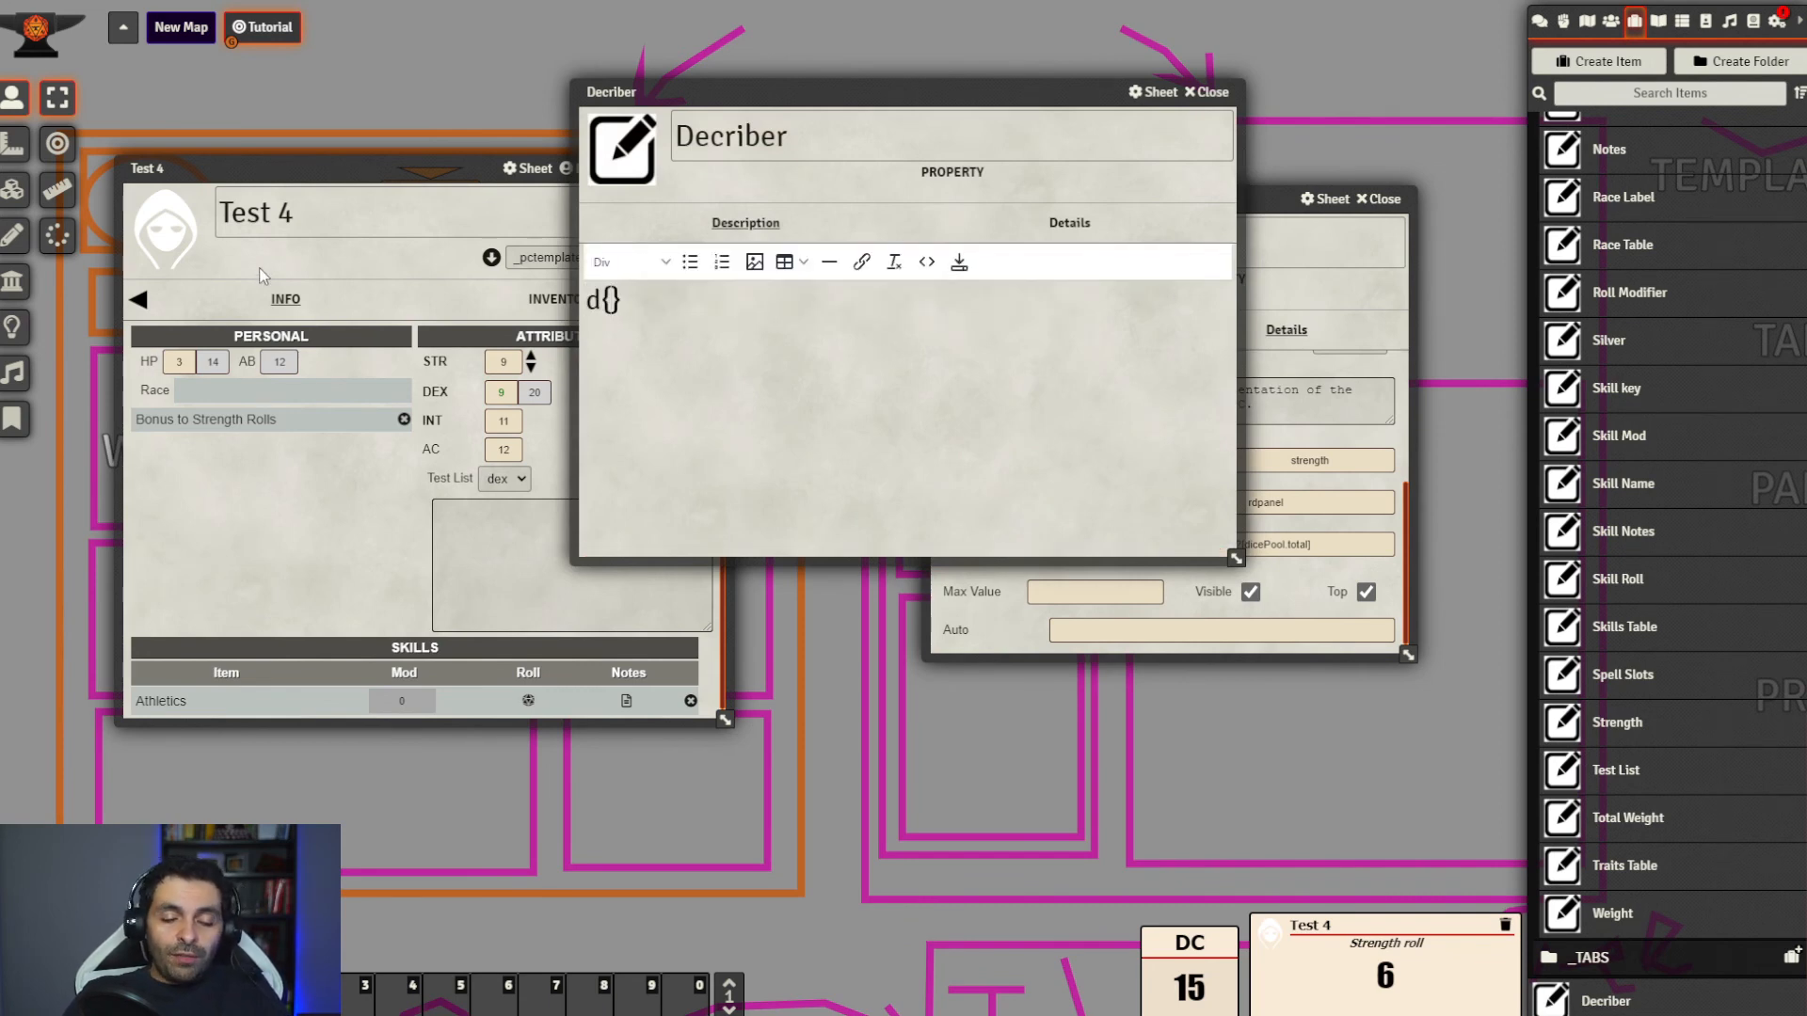
{"action": "type", "text": "keyname_of"}
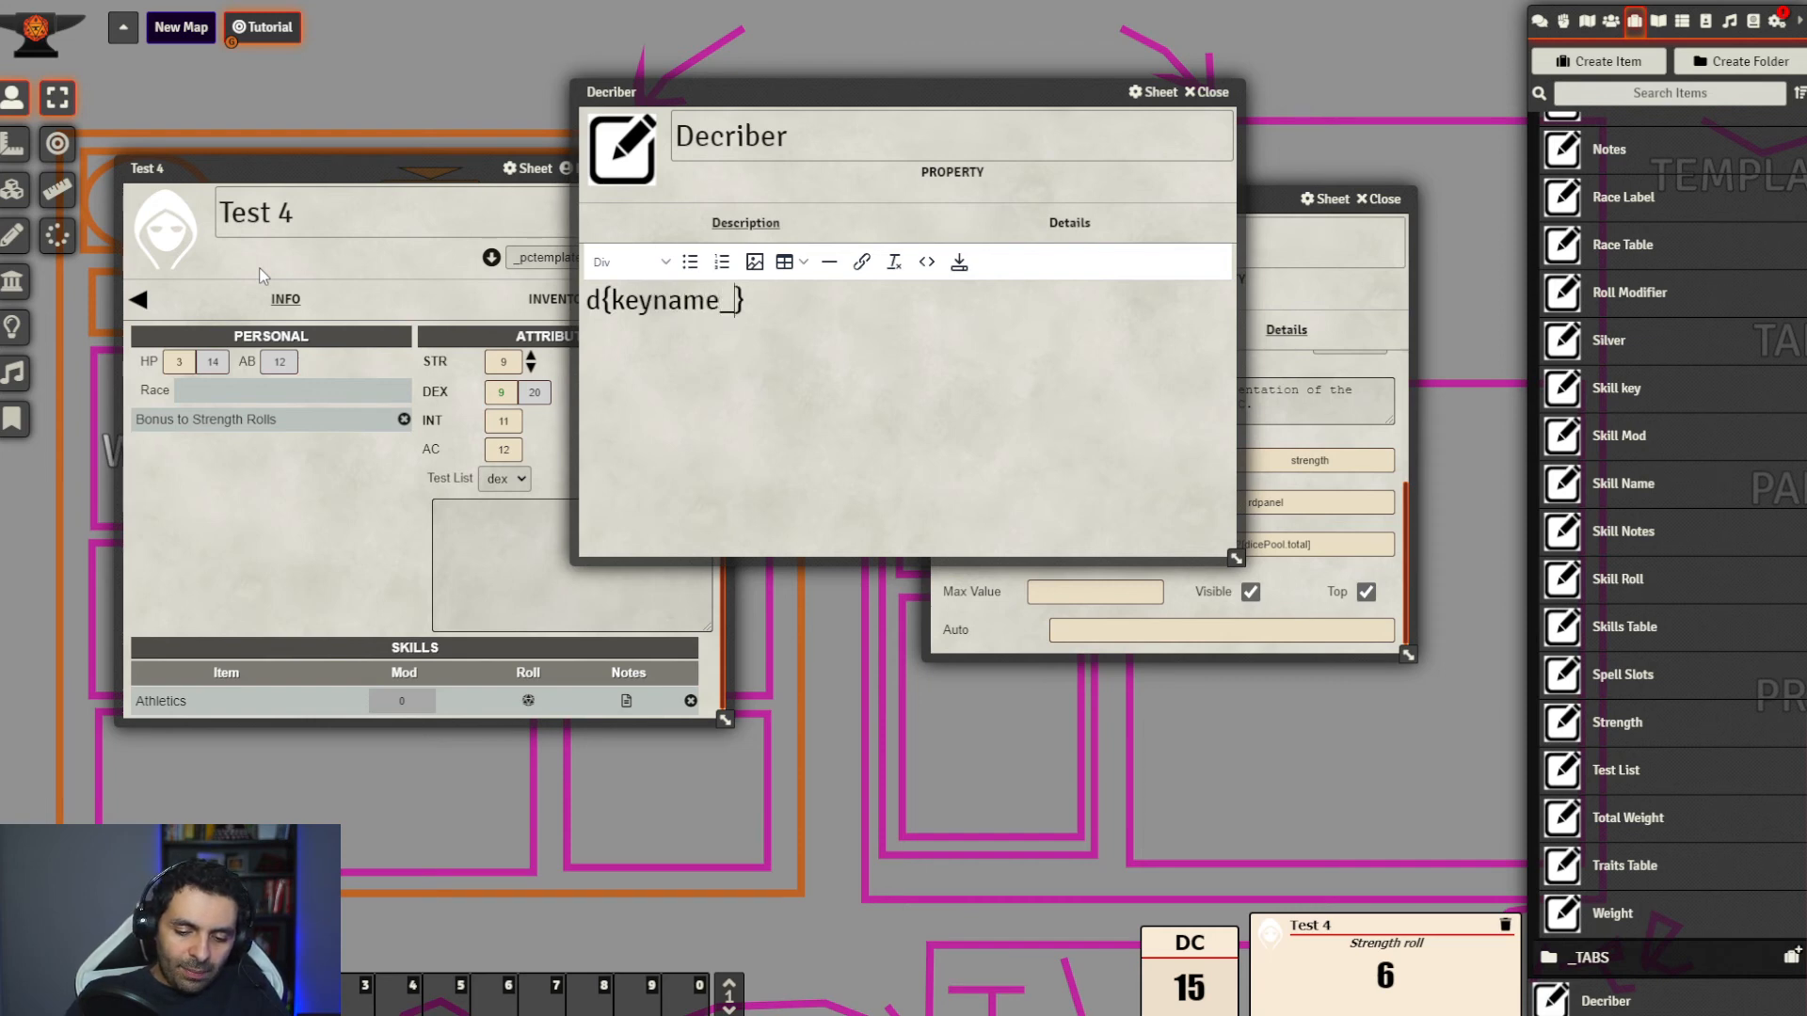
{"action": "type", "text": "_roll_dialo"}
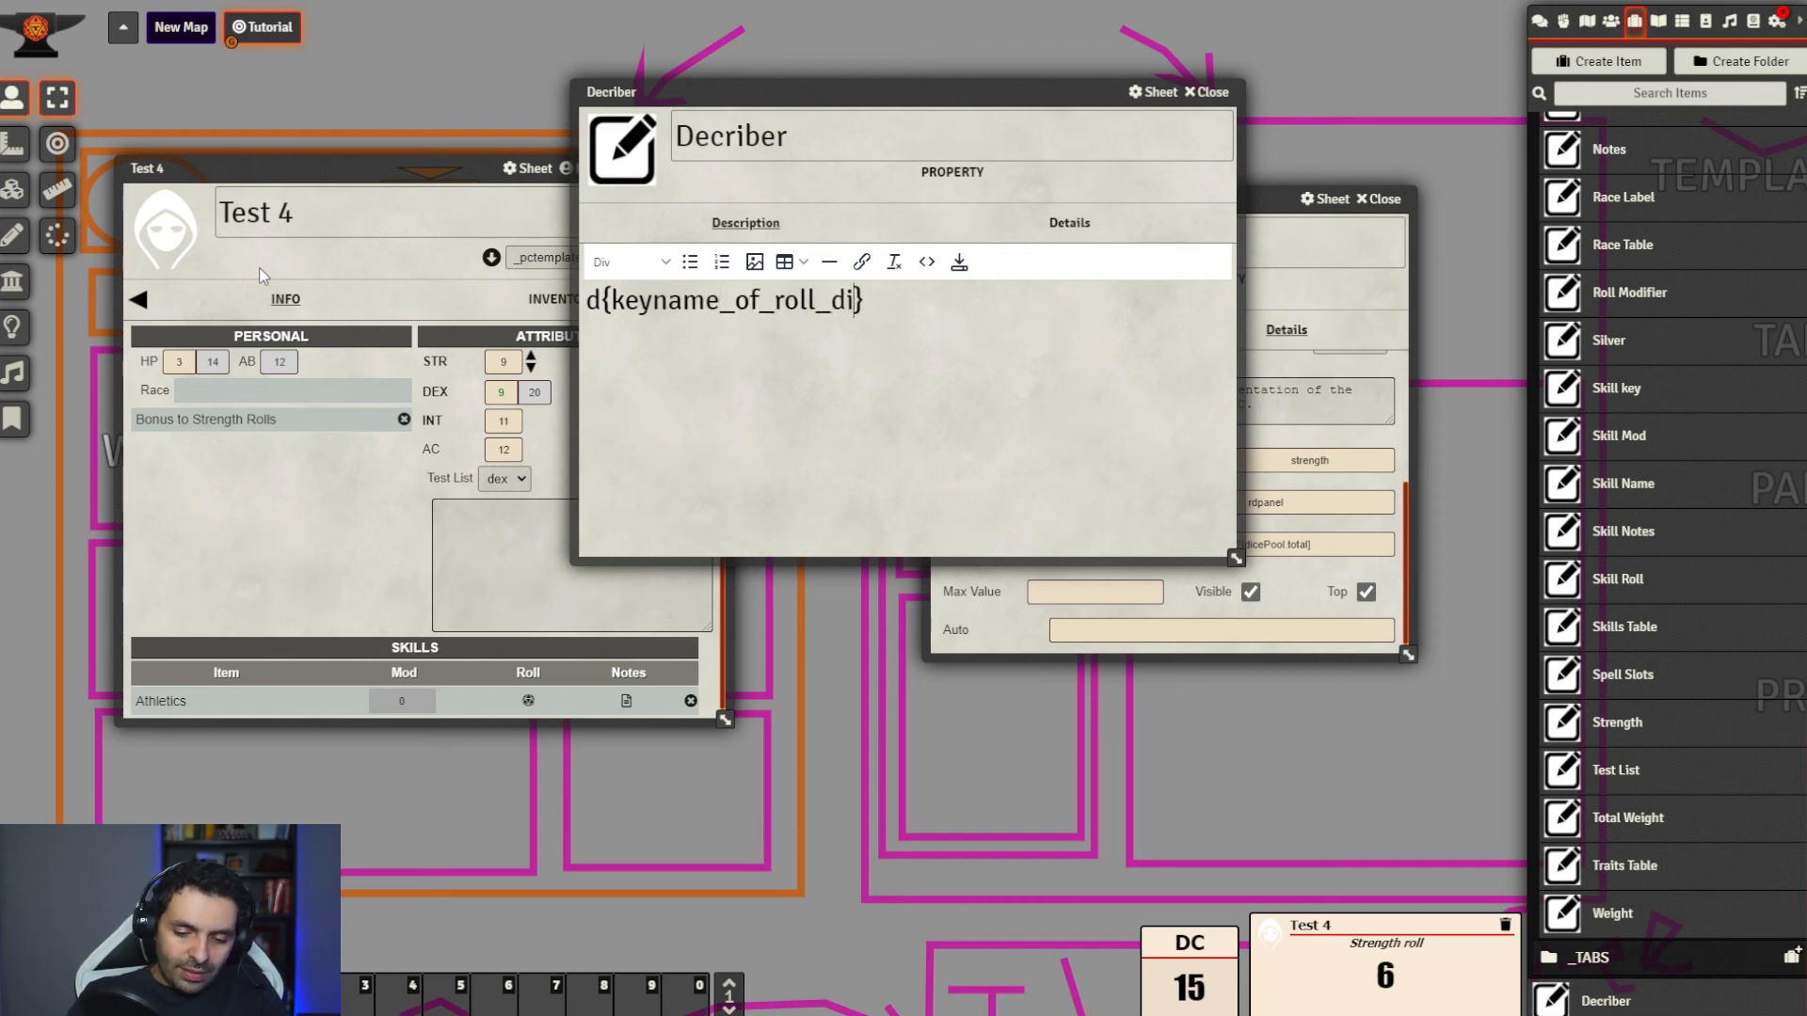
{"action": "type", "text": "g_property"}
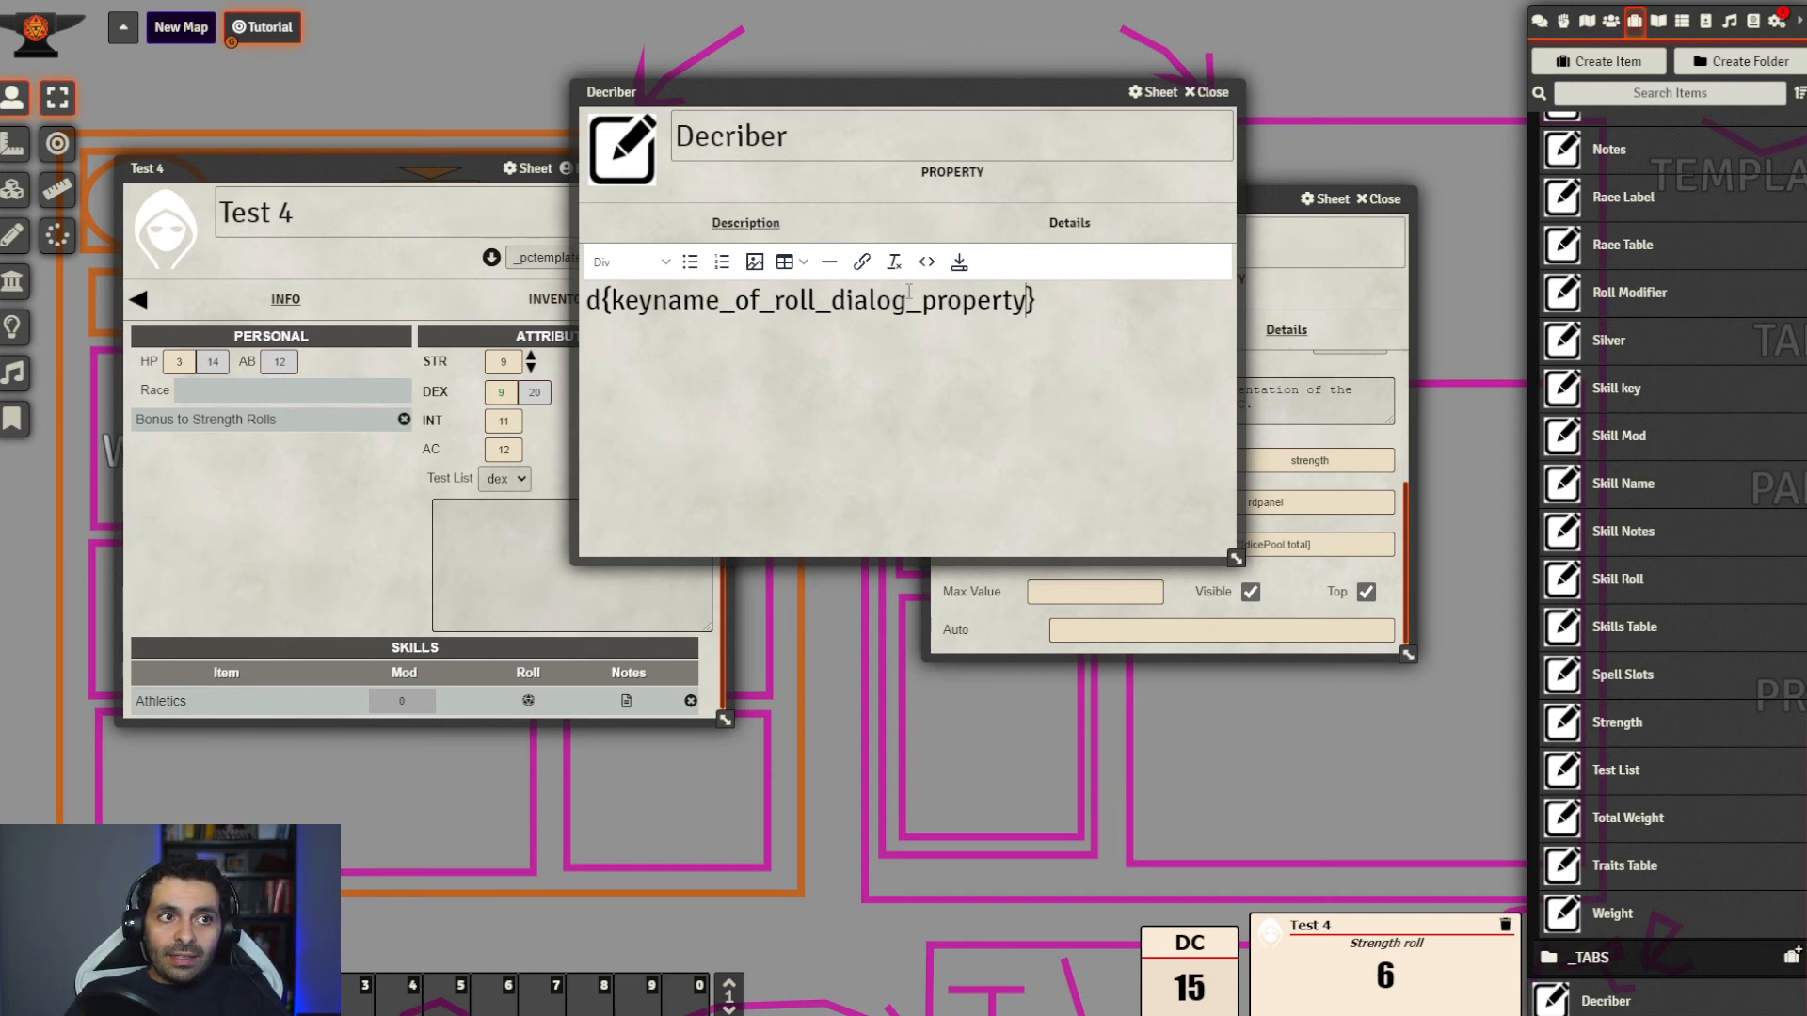
Shorten keyname to key in the Decriber description so the expression reads d{key_of_roll_dialog_property}
{"action": "left_click_drag", "start_coordinate": [1026, 301], "coordinate": [609, 300]}
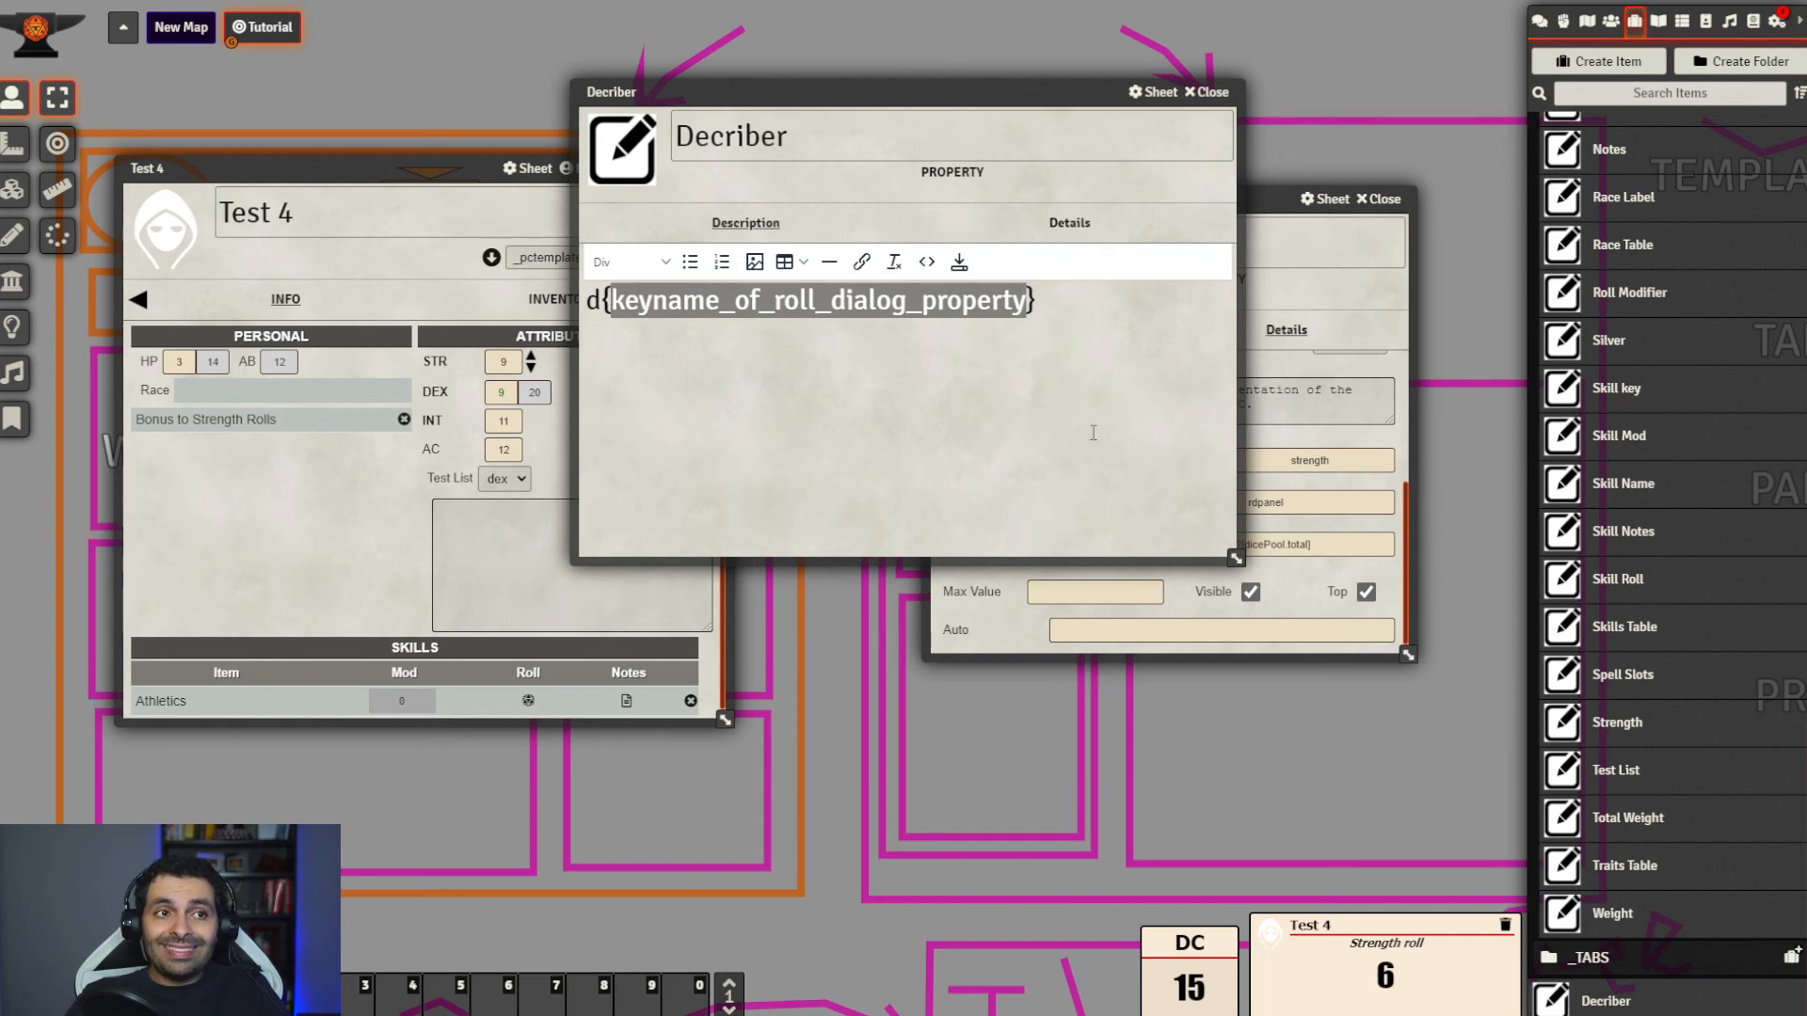
{"action": "left_click", "coordinate": [730, 303]}
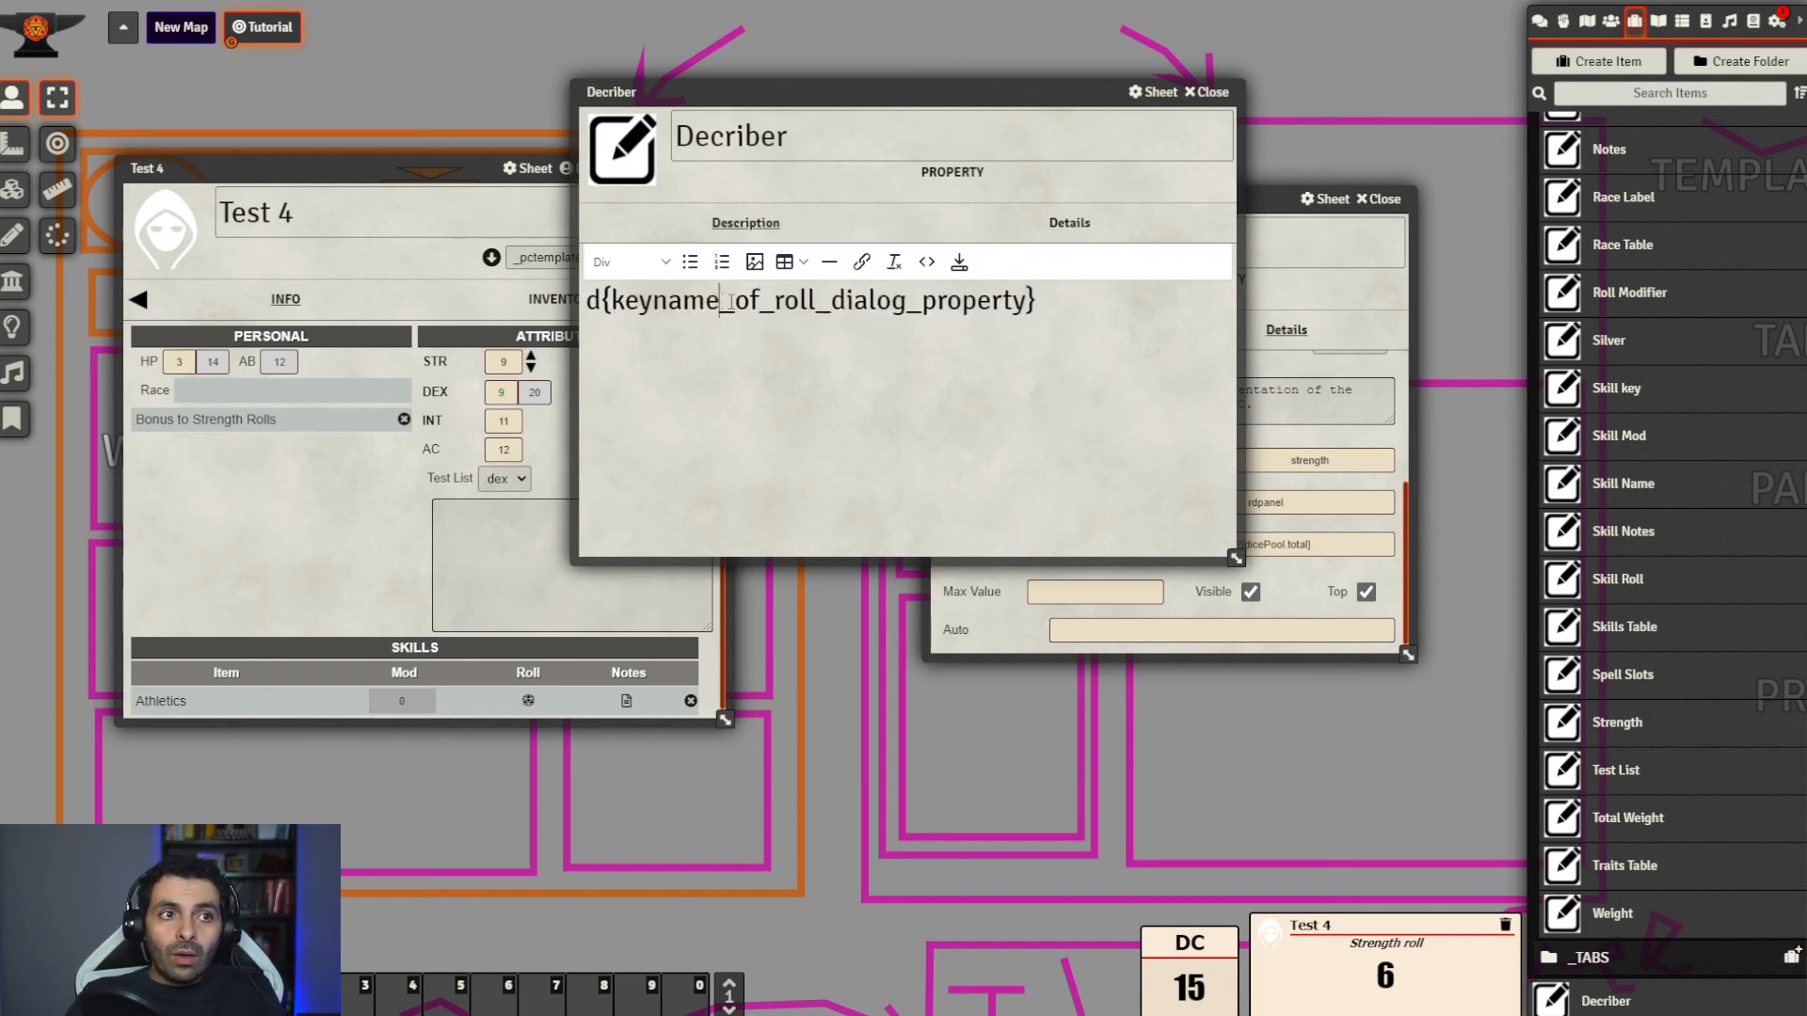
{"action": "key", "text": "BackSpace"}
{"action": "key", "text": "BackSpace"}
{"action": "key", "text": "BackSpace"}
{"action": "key", "text": "BackSpace"}
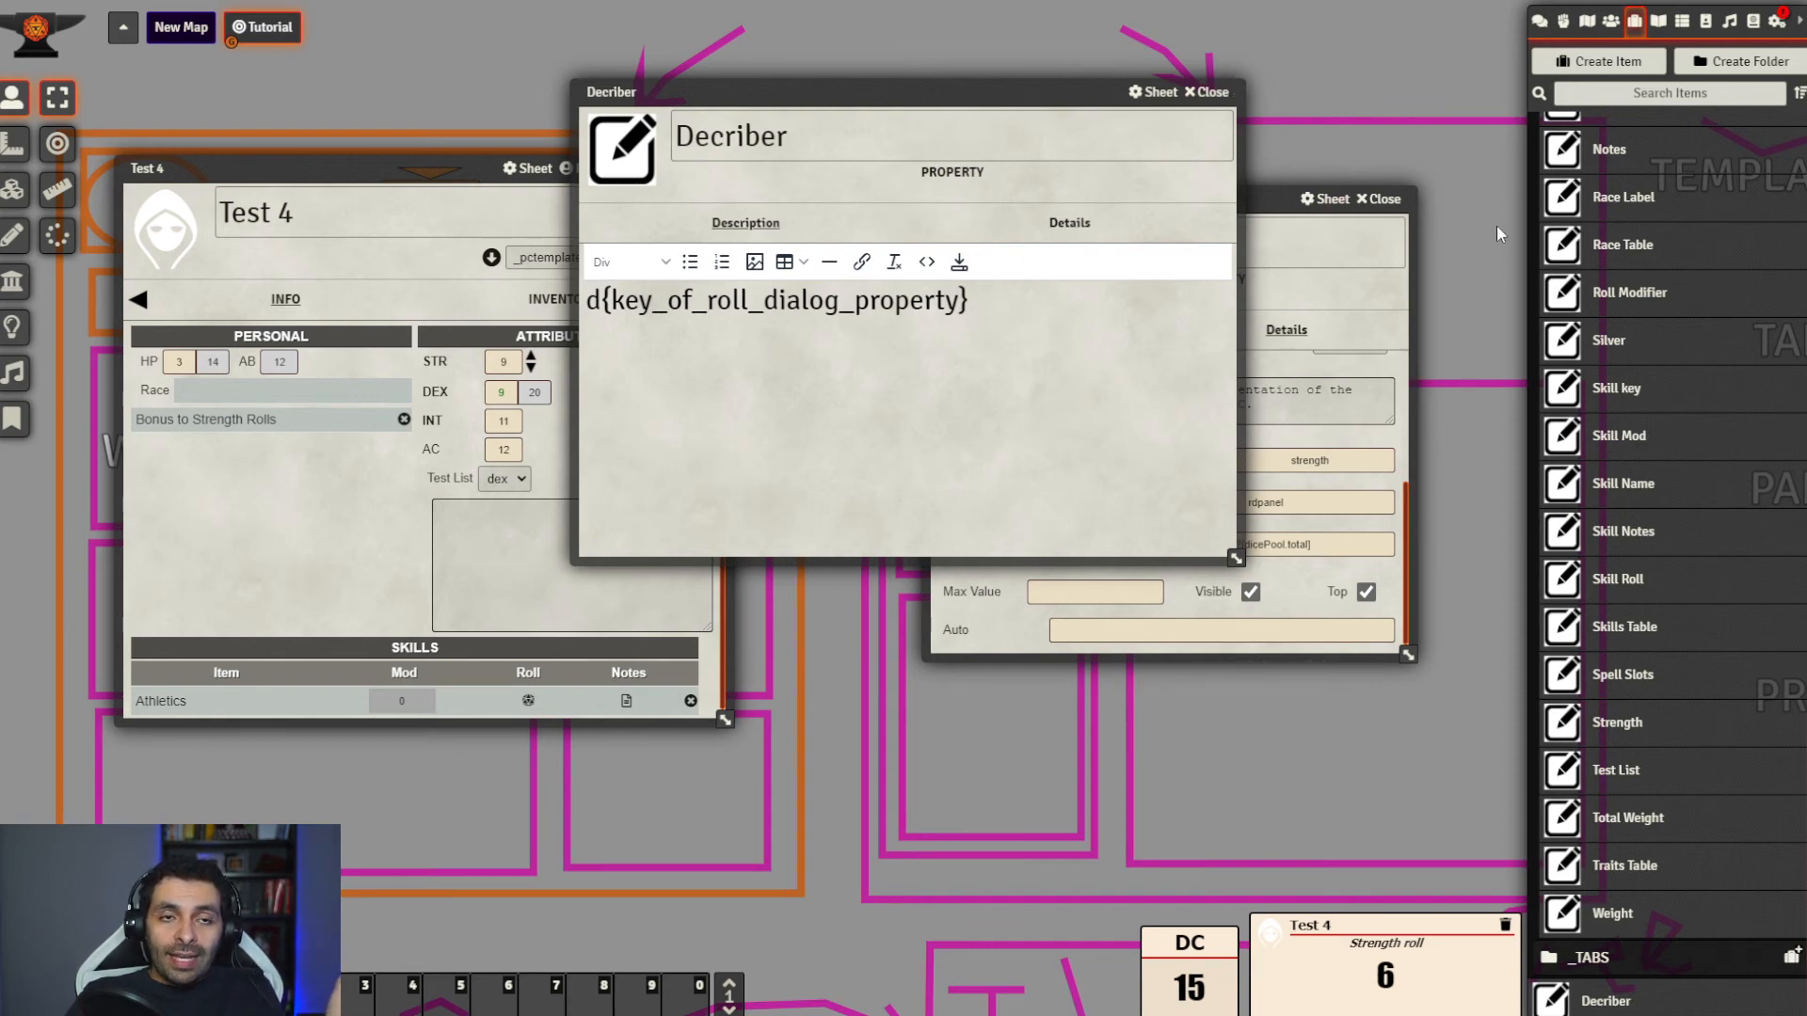
Replace the placeholder in the Decriber description with the Roll Modifier property's key so the expression reads d{rolldmod}
{"action": "scroll", "coordinate": [1667, 577], "scroll_direction": "up", "scroll_amount": 5}
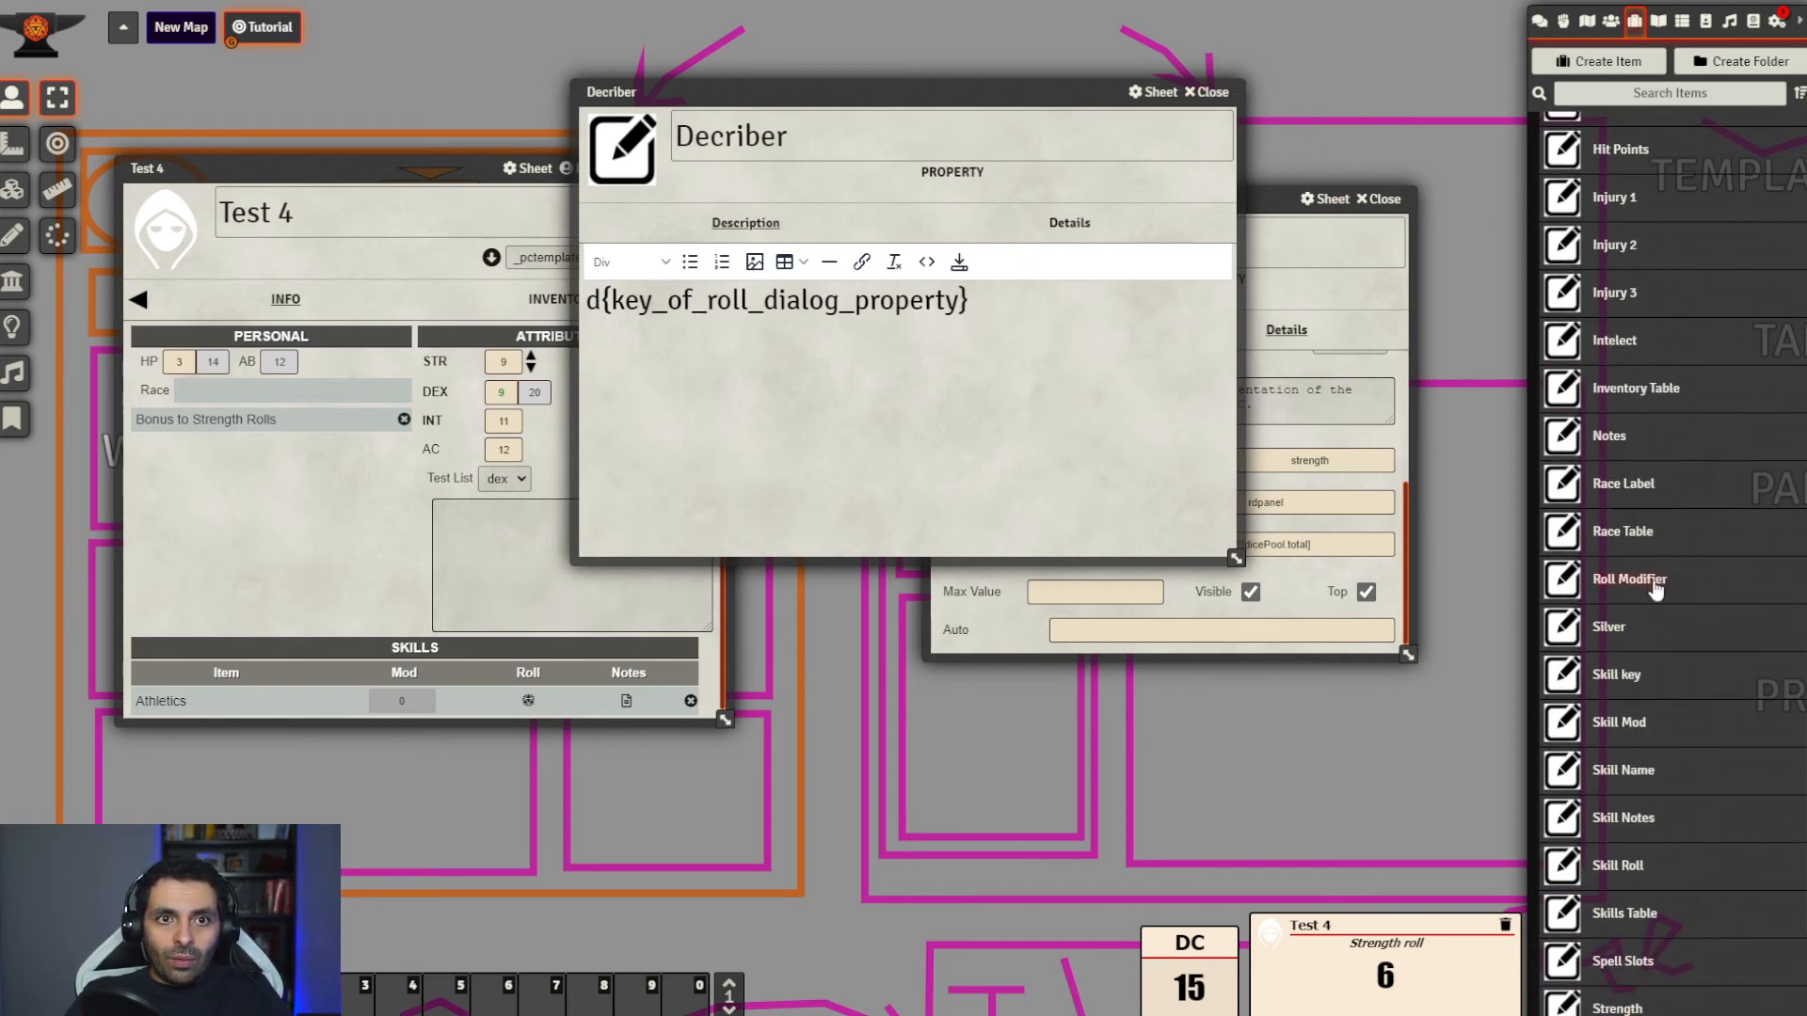
{"action": "left_click", "coordinate": [1662, 578]}
{"action": "left_click_drag", "start_coordinate": [688, 604], "coordinate": [553, 600]}
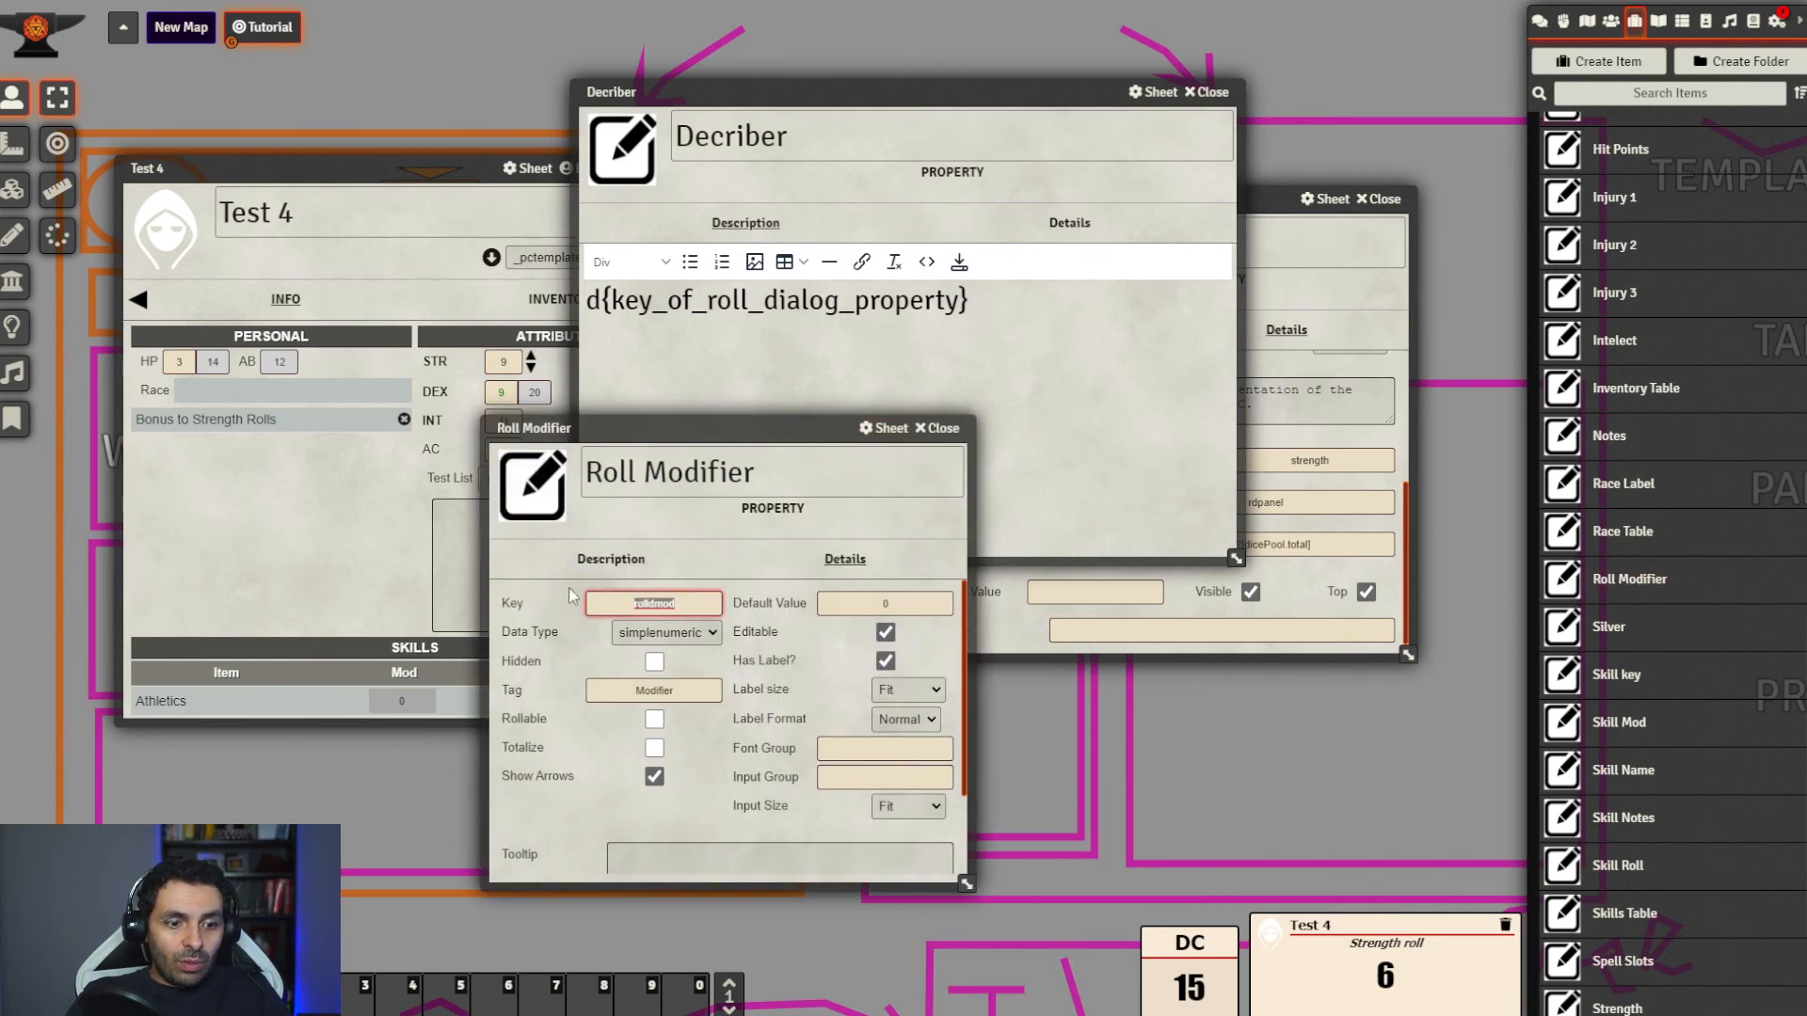
{"action": "left_click_drag", "start_coordinate": [959, 299], "coordinate": [611, 299]}
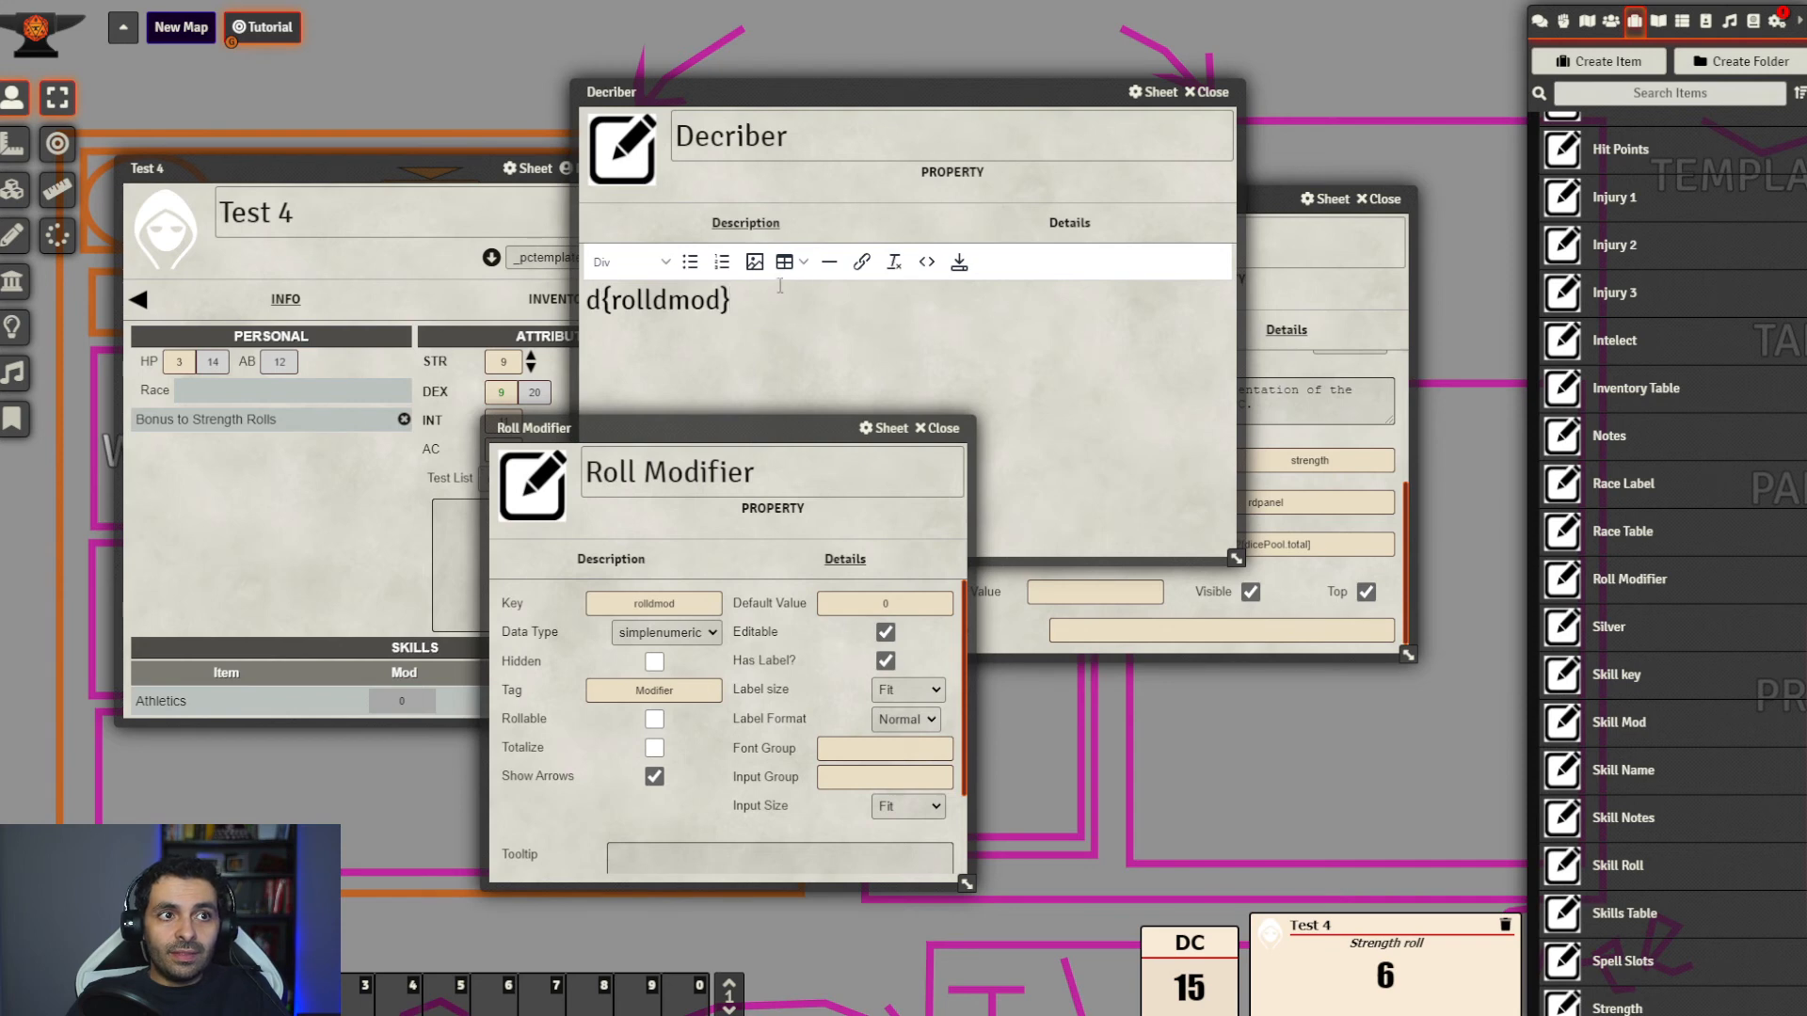
Prefix the expression in the Decriber description with a d20 roll so it reads 1d20 + d{rolldmod}
{"action": "left_click_drag", "start_coordinate": [780, 285], "coordinate": [565, 295]}
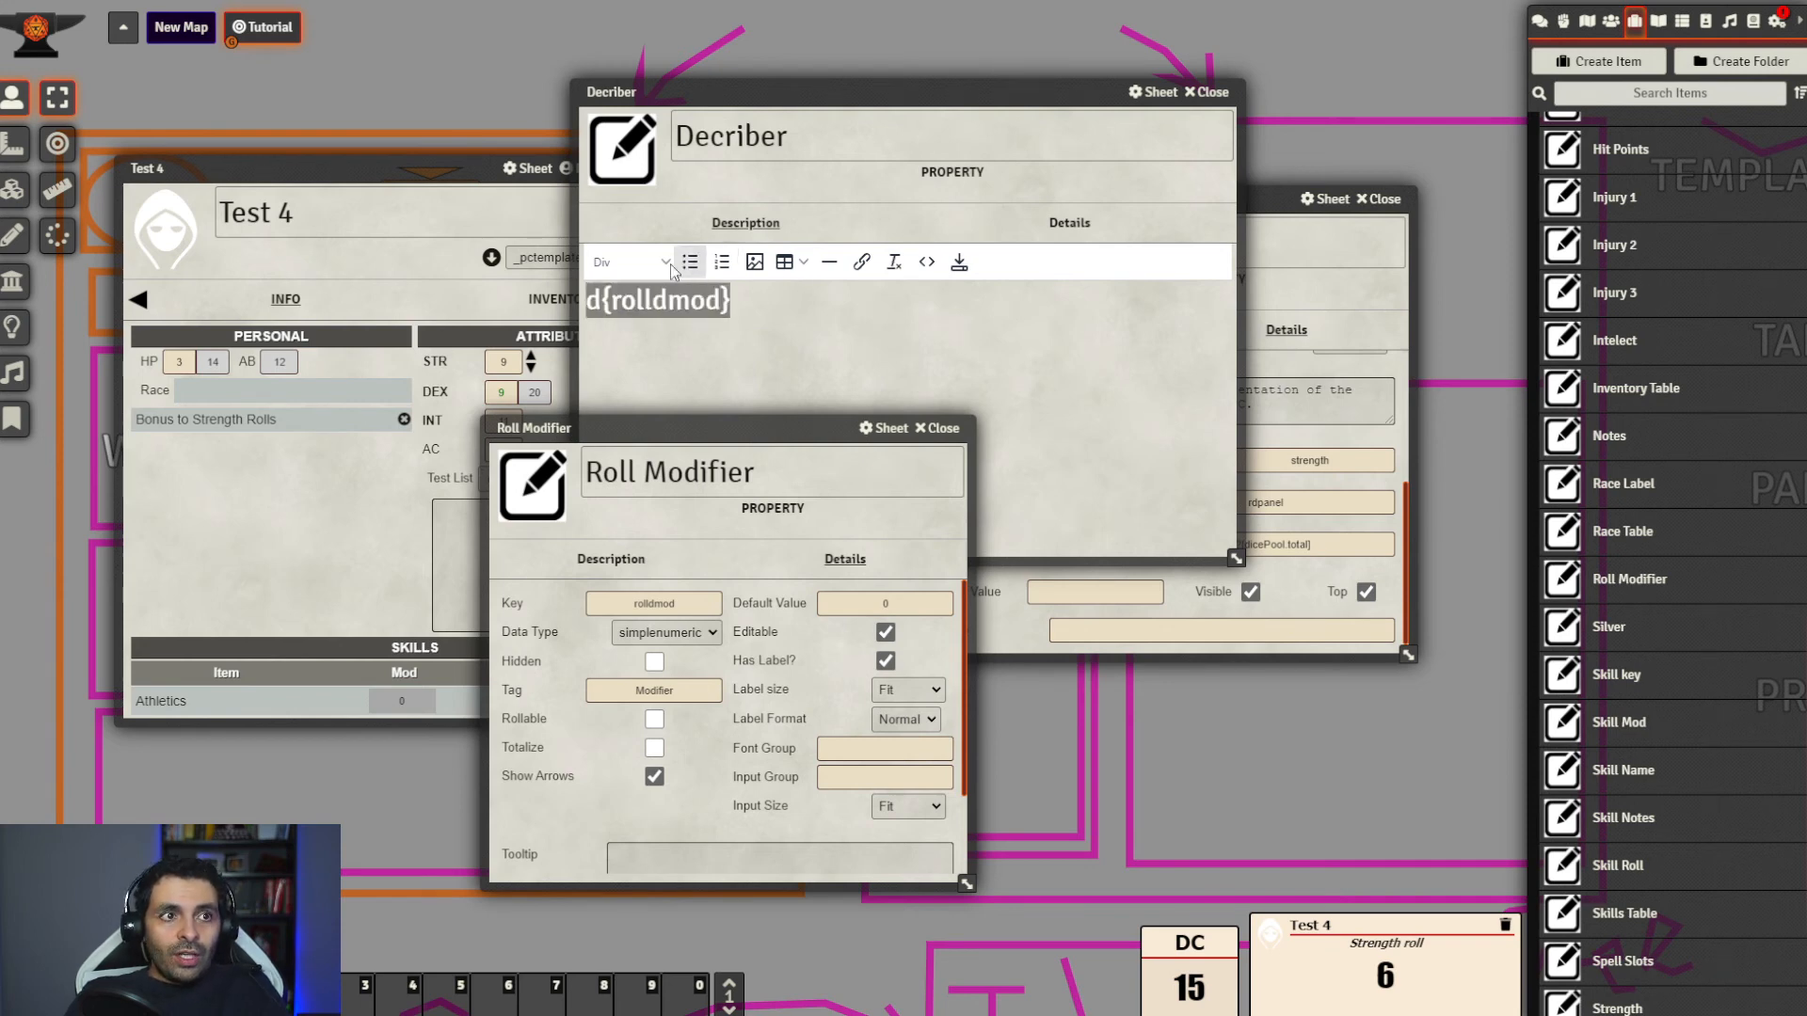
{"action": "left_click", "coordinate": [590, 297]}
{"action": "type", "text": "1d20 "}
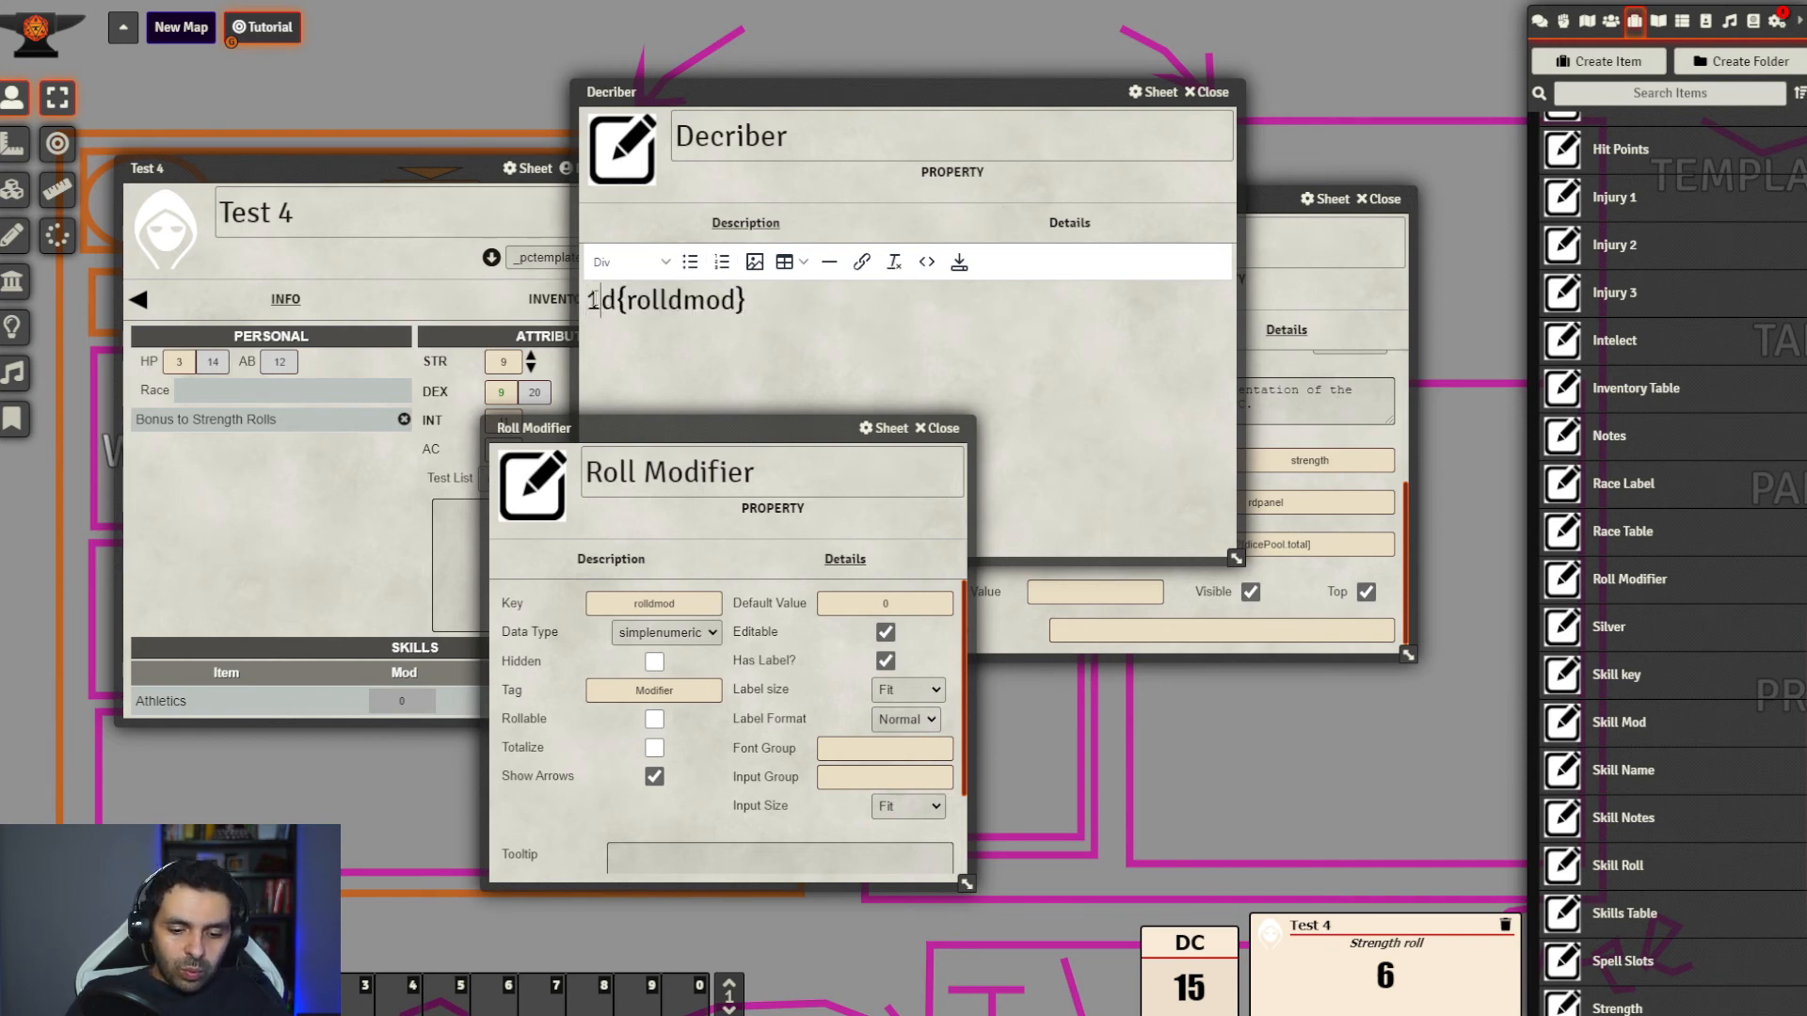
{"action": "type", "text": "+"}
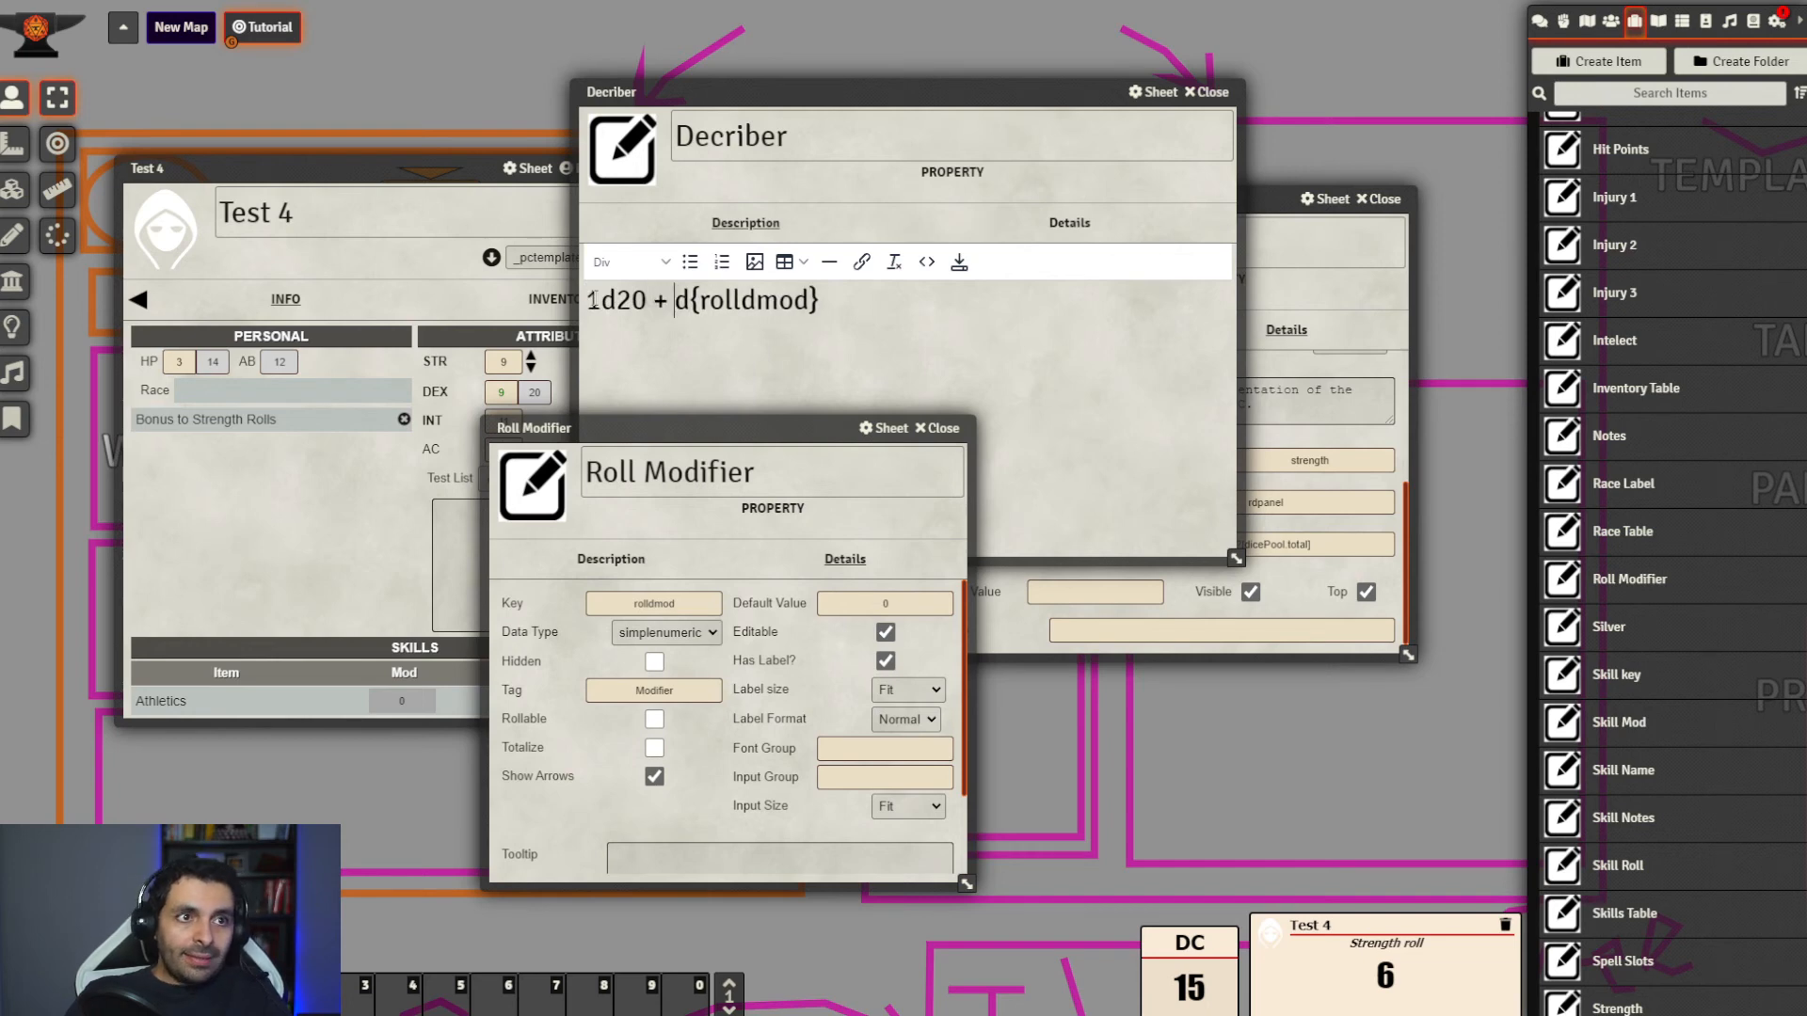
Copy the Decriber expression into the Strength property's roll formula as 1d20 + d{rolldmod}, minimizing Decriber and closing Roll Modifier
{"action": "left_click_drag", "start_coordinate": [846, 305], "coordinate": [582, 329]}
{"action": "key", "text": "ctrl+c"}
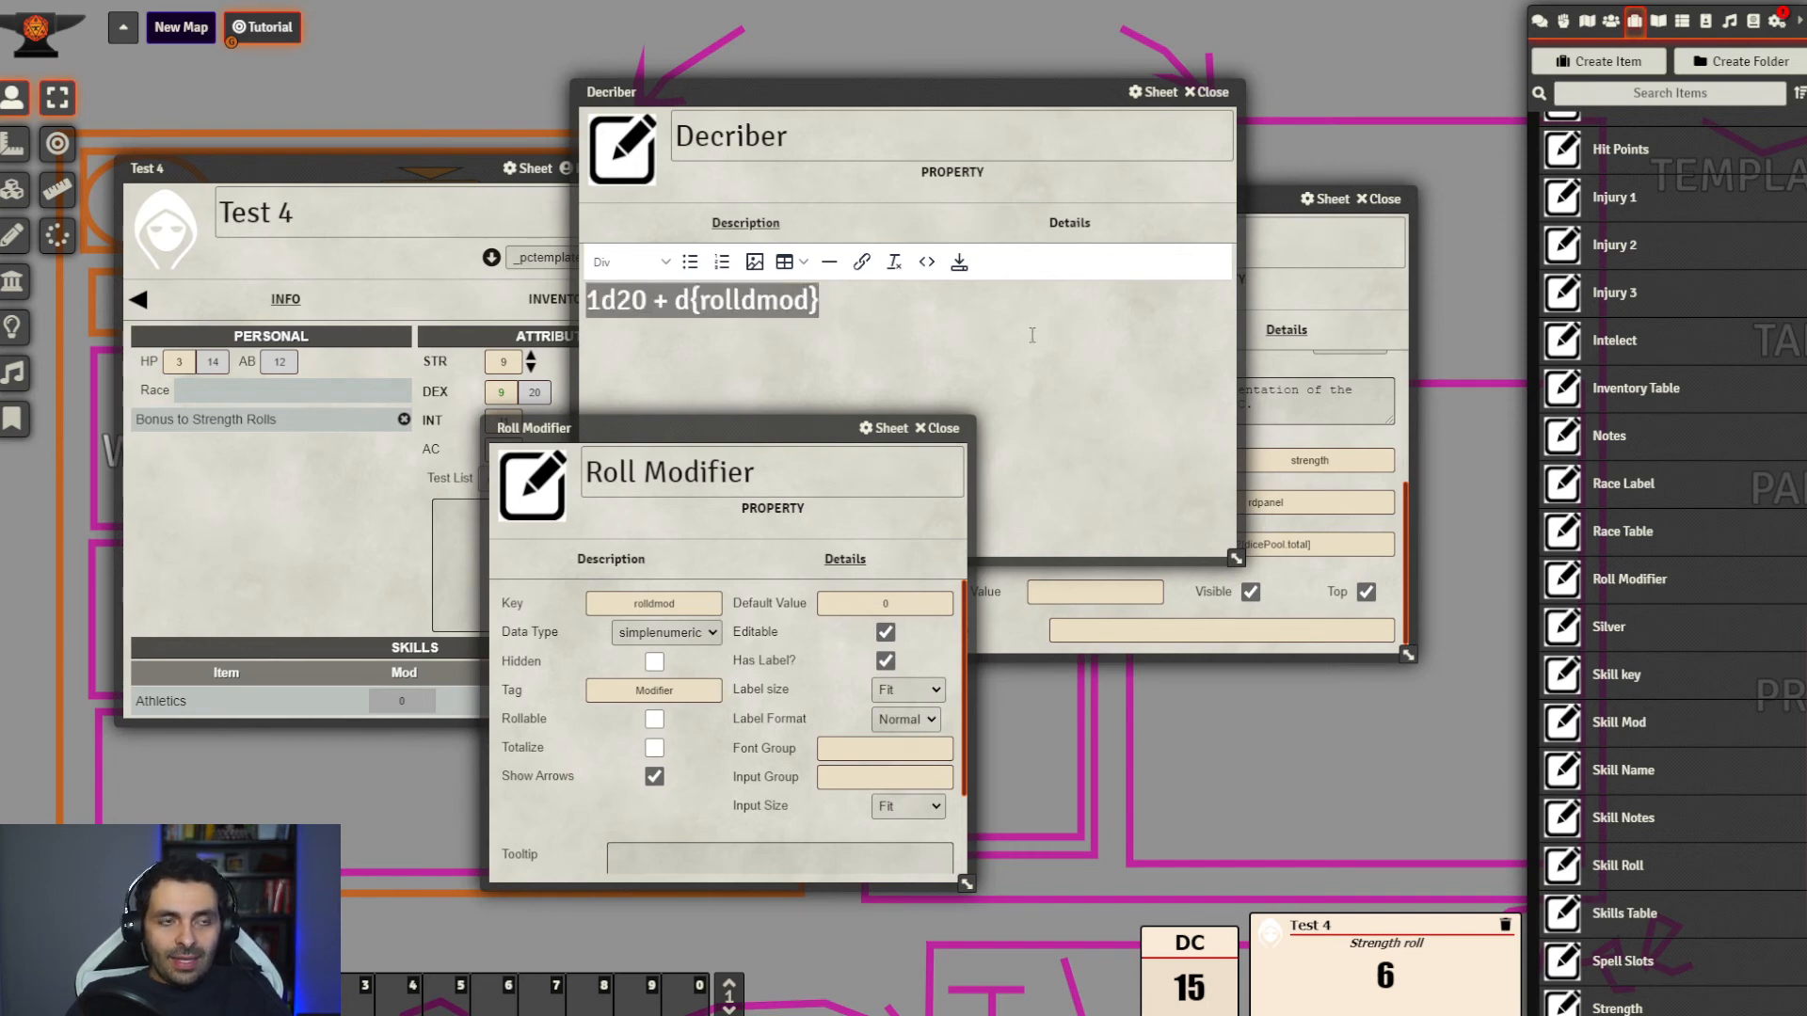
{"action": "left_click_drag", "start_coordinate": [1093, 91], "coordinate": [1042, 91]}
{"action": "double_click", "coordinate": [1005, 91]}
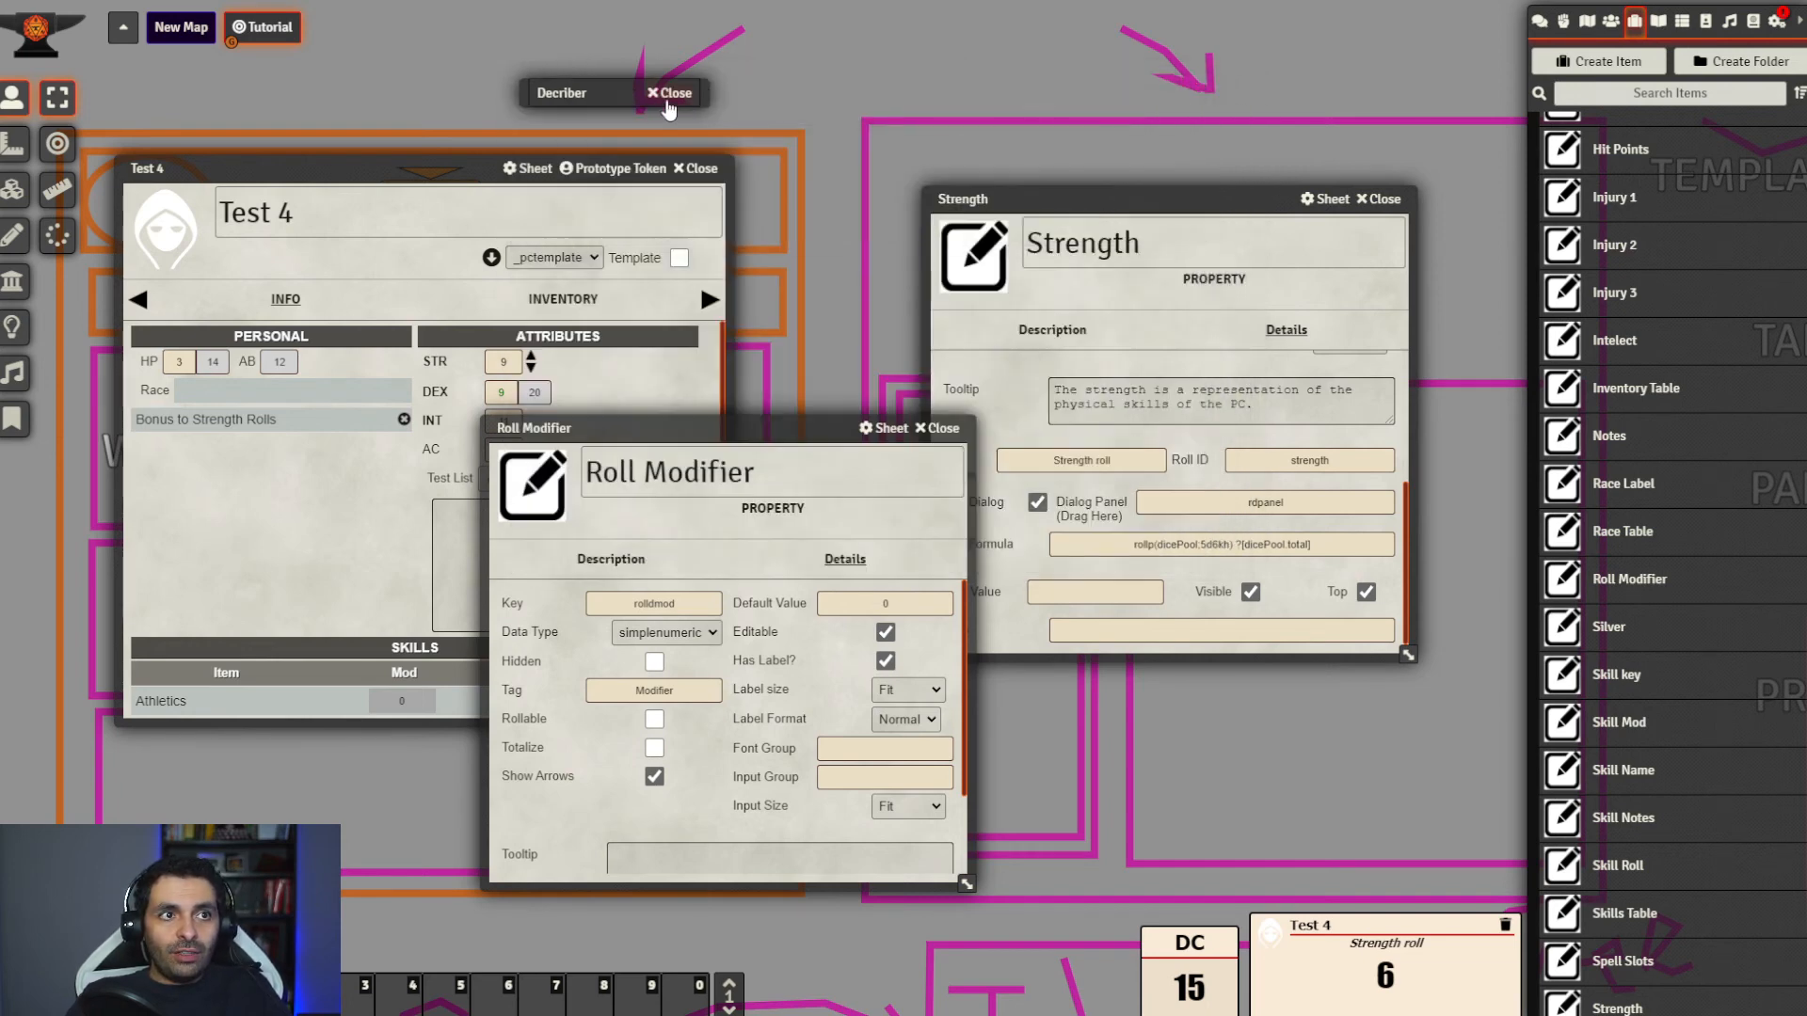
{"action": "left_click_drag", "start_coordinate": [578, 97], "coordinate": [658, 80]}
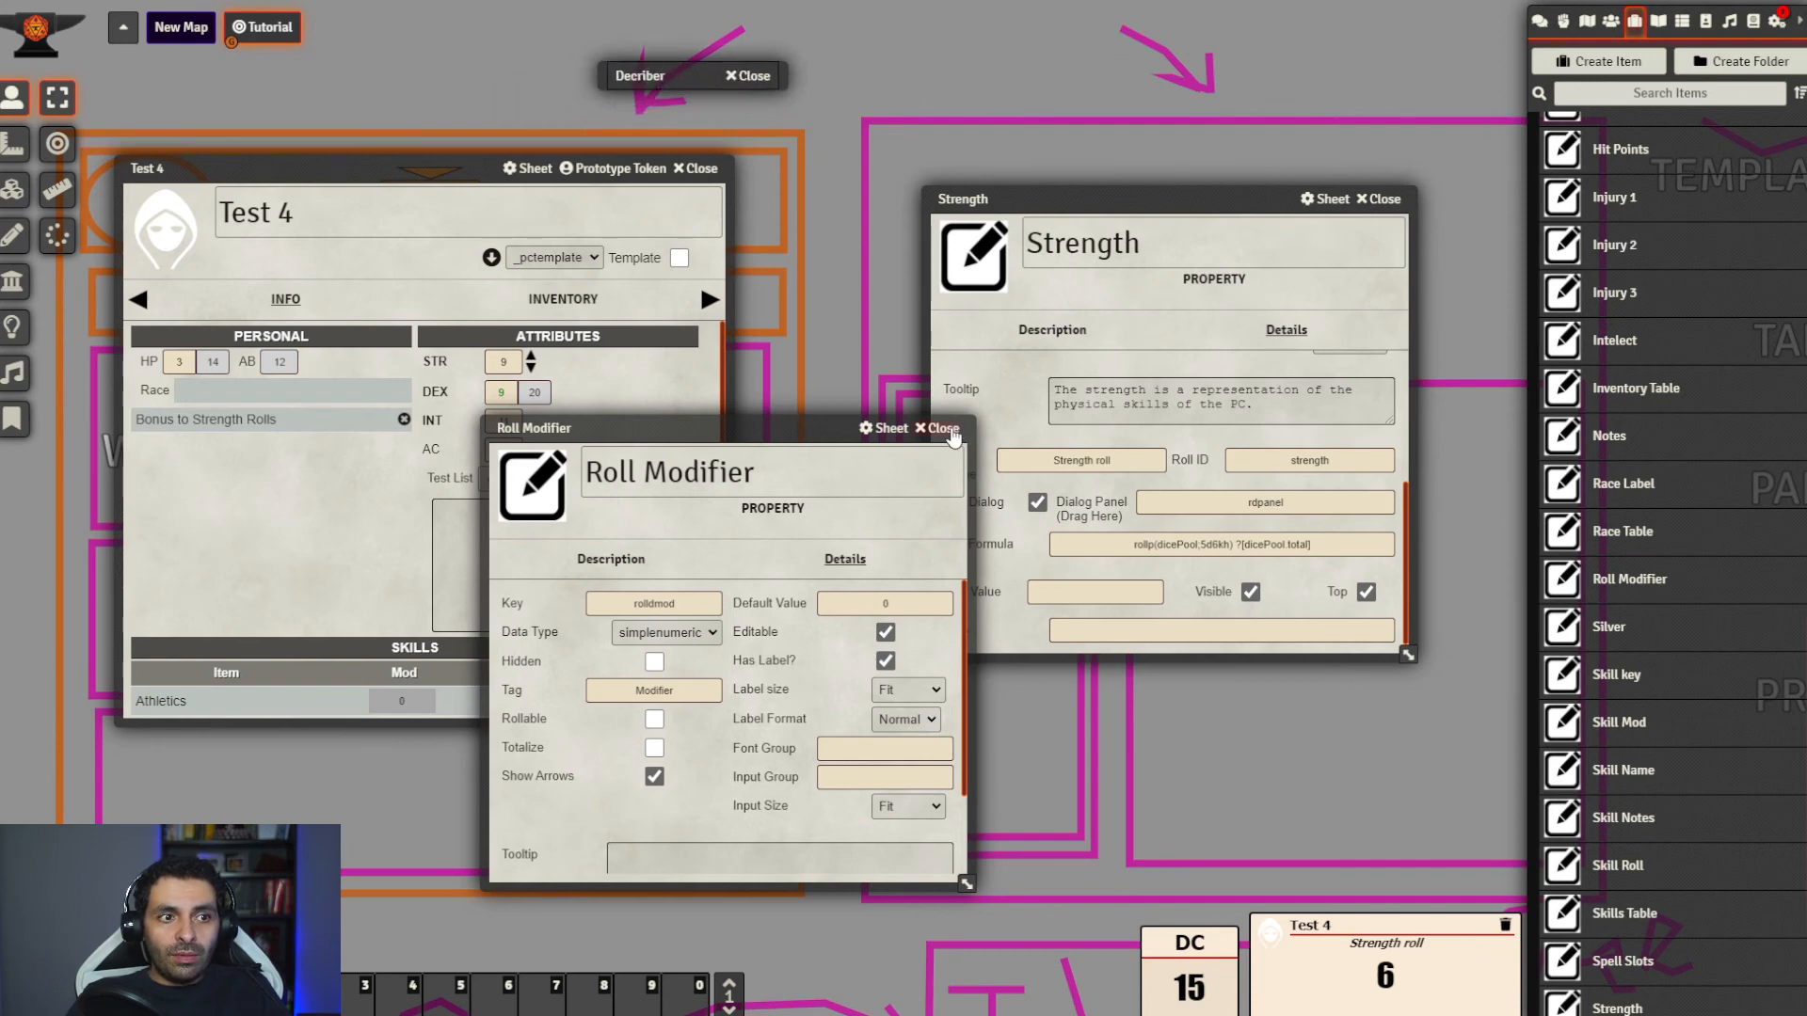
{"action": "left_click", "coordinate": [944, 429]}
{"action": "triple_click", "coordinate": [1306, 550]}
{"action": "key", "text": "ctrl+v"}
{"action": "left_click", "coordinate": [1299, 582]}
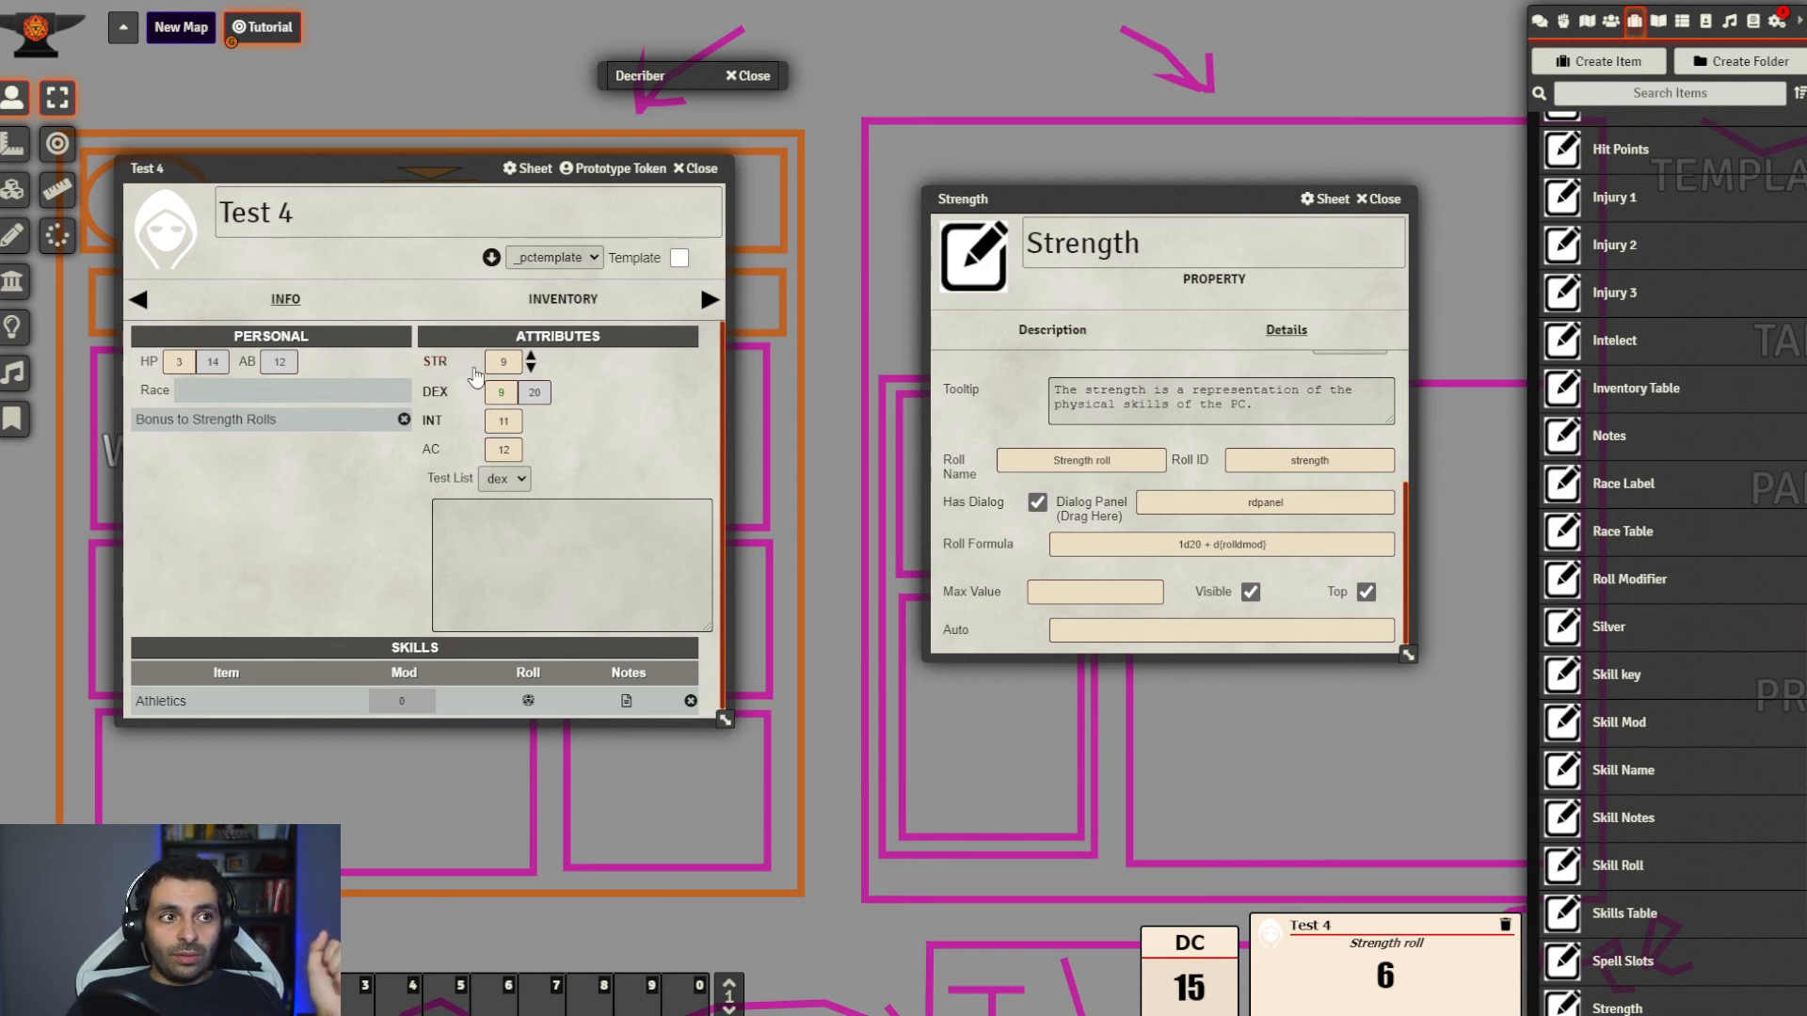
Test the Strength roll from the Test 4 sheet with the dialog's Modifier set to 5
{"action": "left_click", "coordinate": [437, 361]}
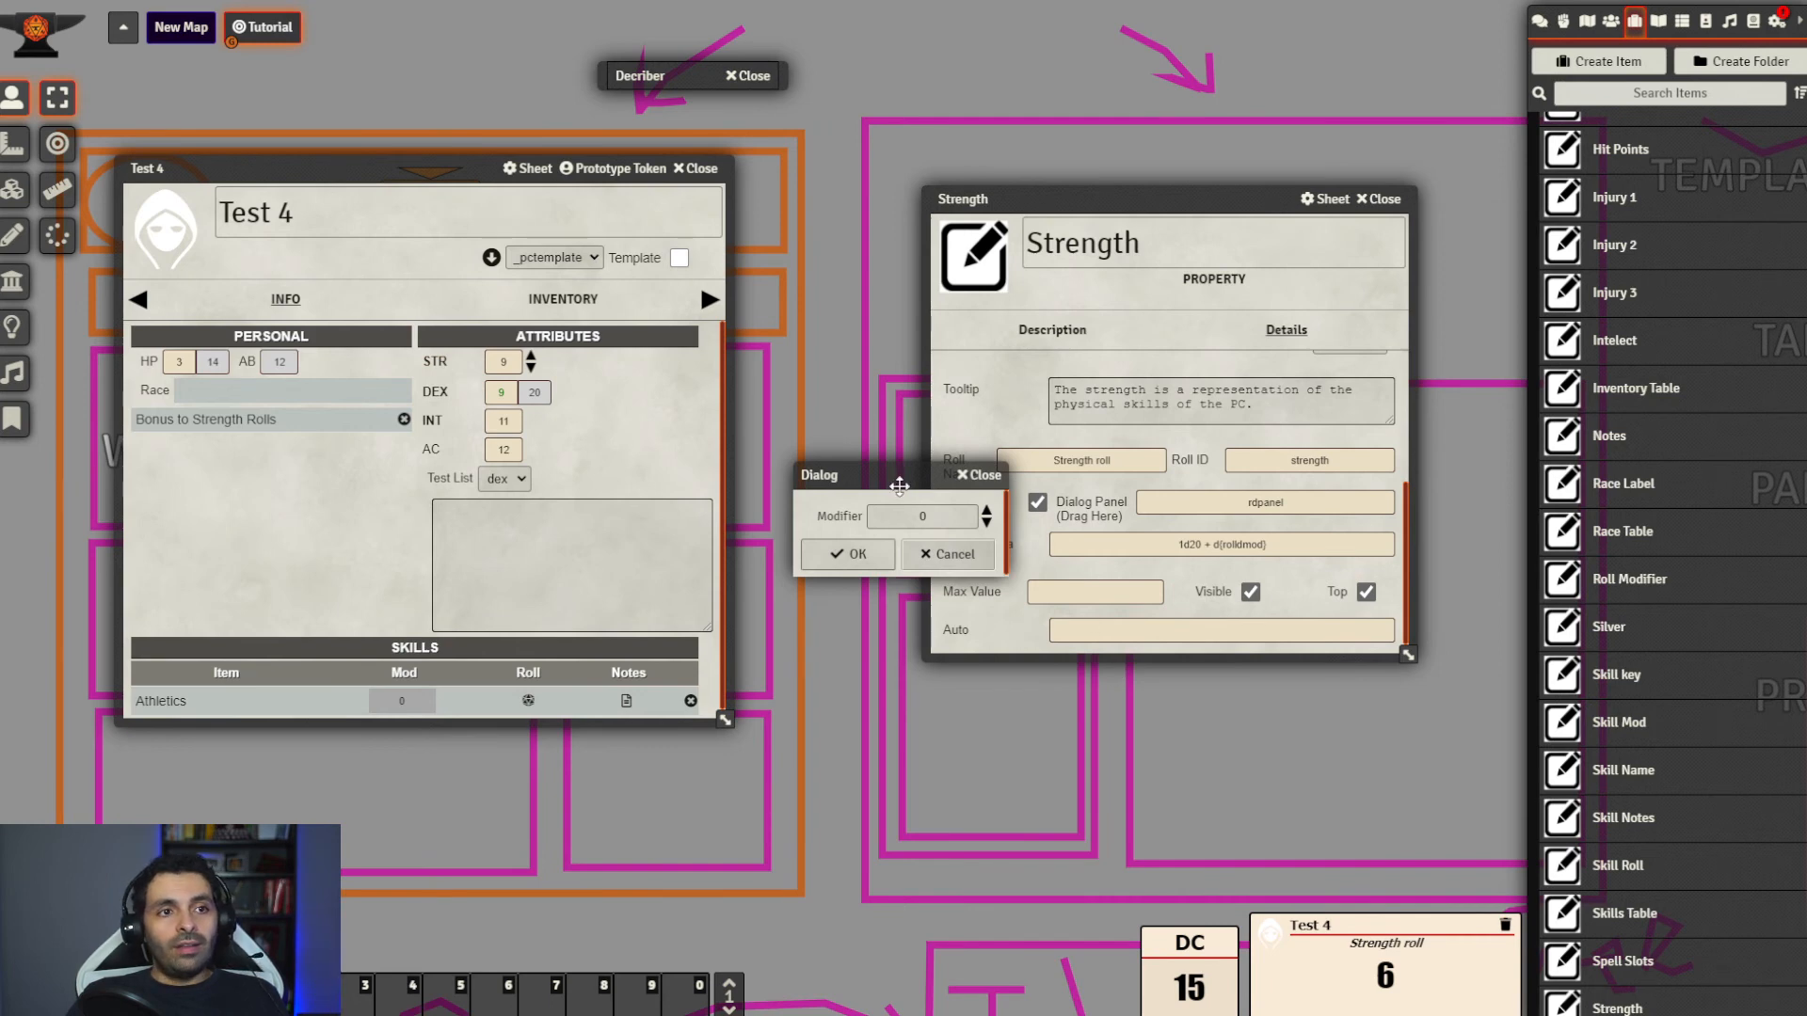
{"action": "left_click_drag", "start_coordinate": [899, 486], "coordinate": [779, 448]}
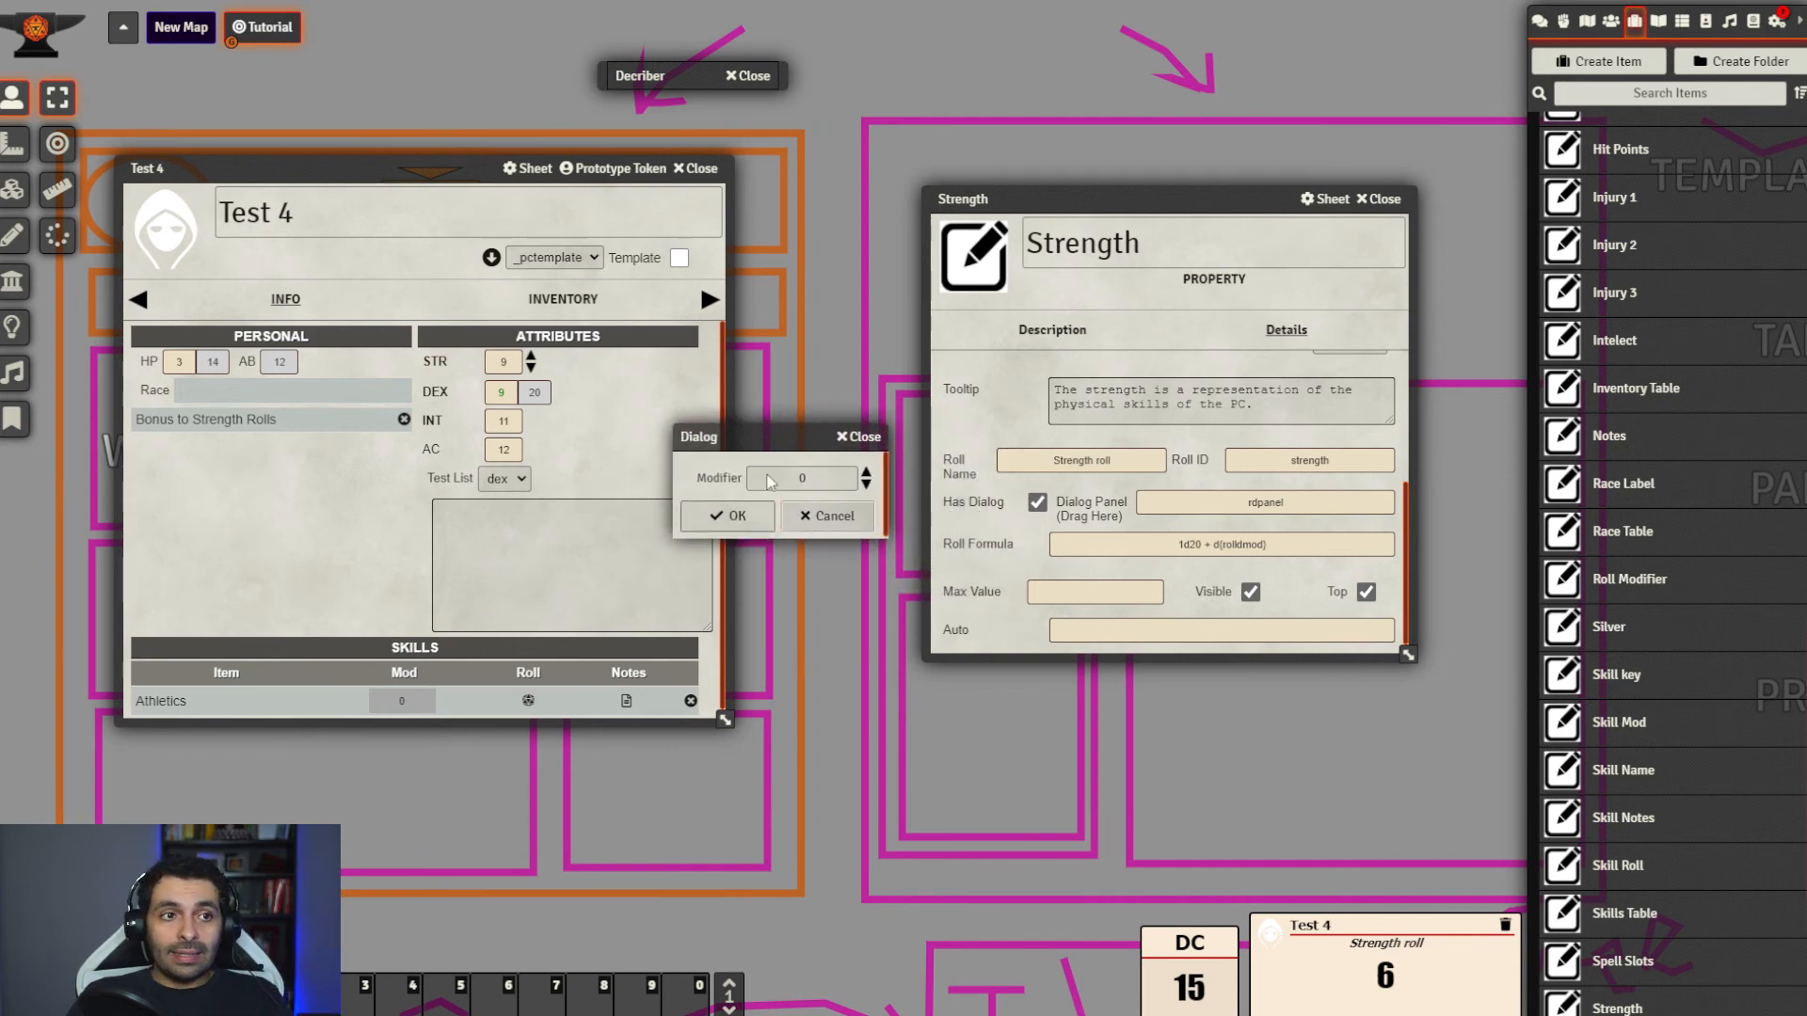
{"action": "left_click", "coordinate": [866, 473]}
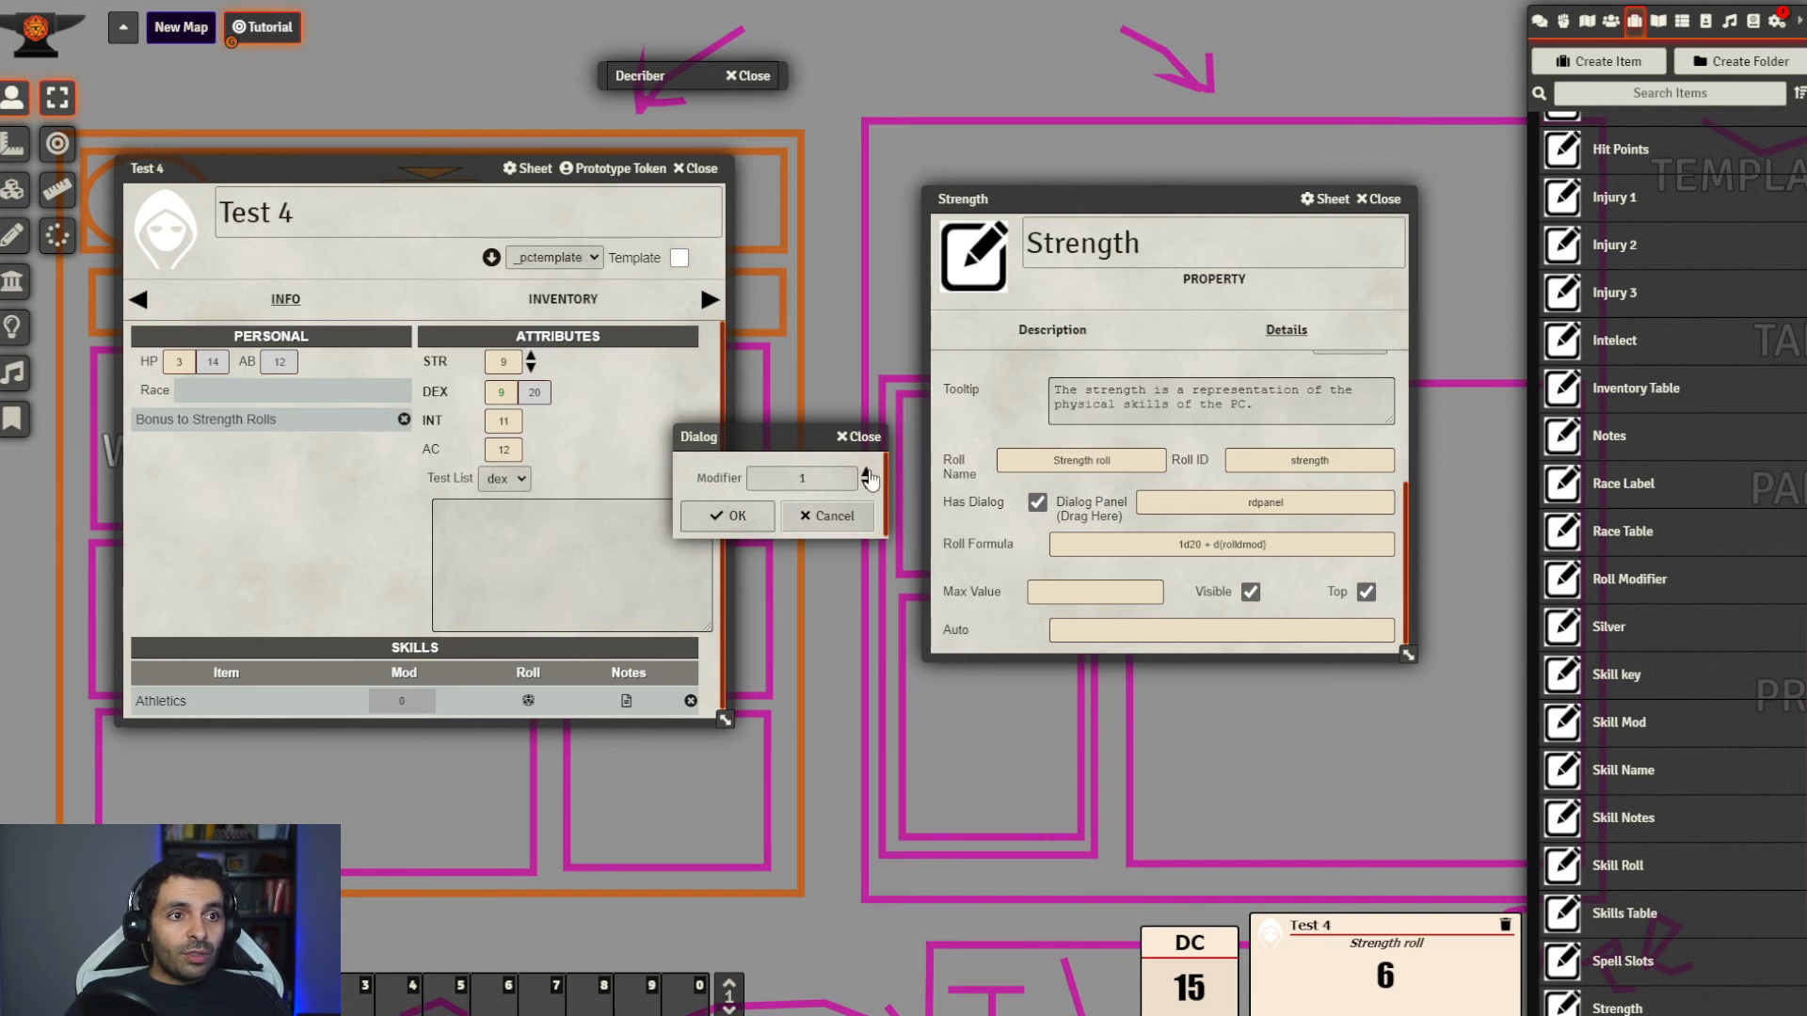
{"action": "left_click", "coordinate": [866, 474]}
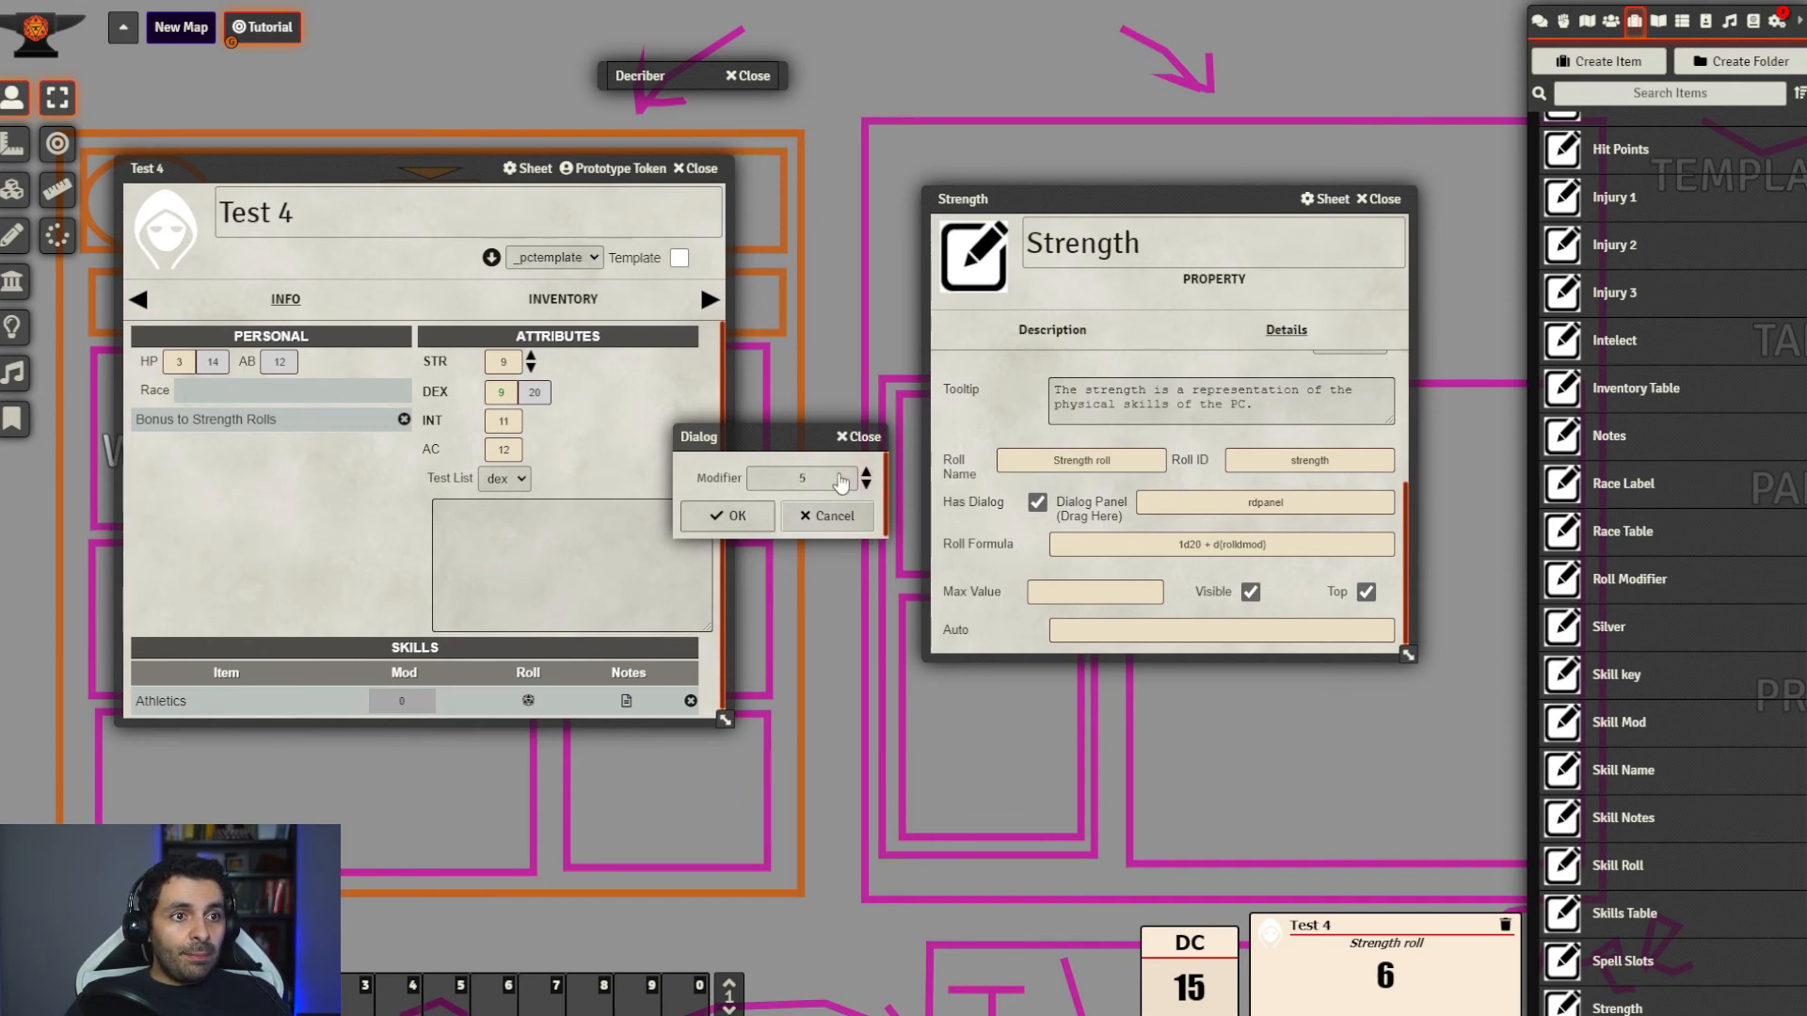
{"action": "left_click", "coordinate": [730, 517]}
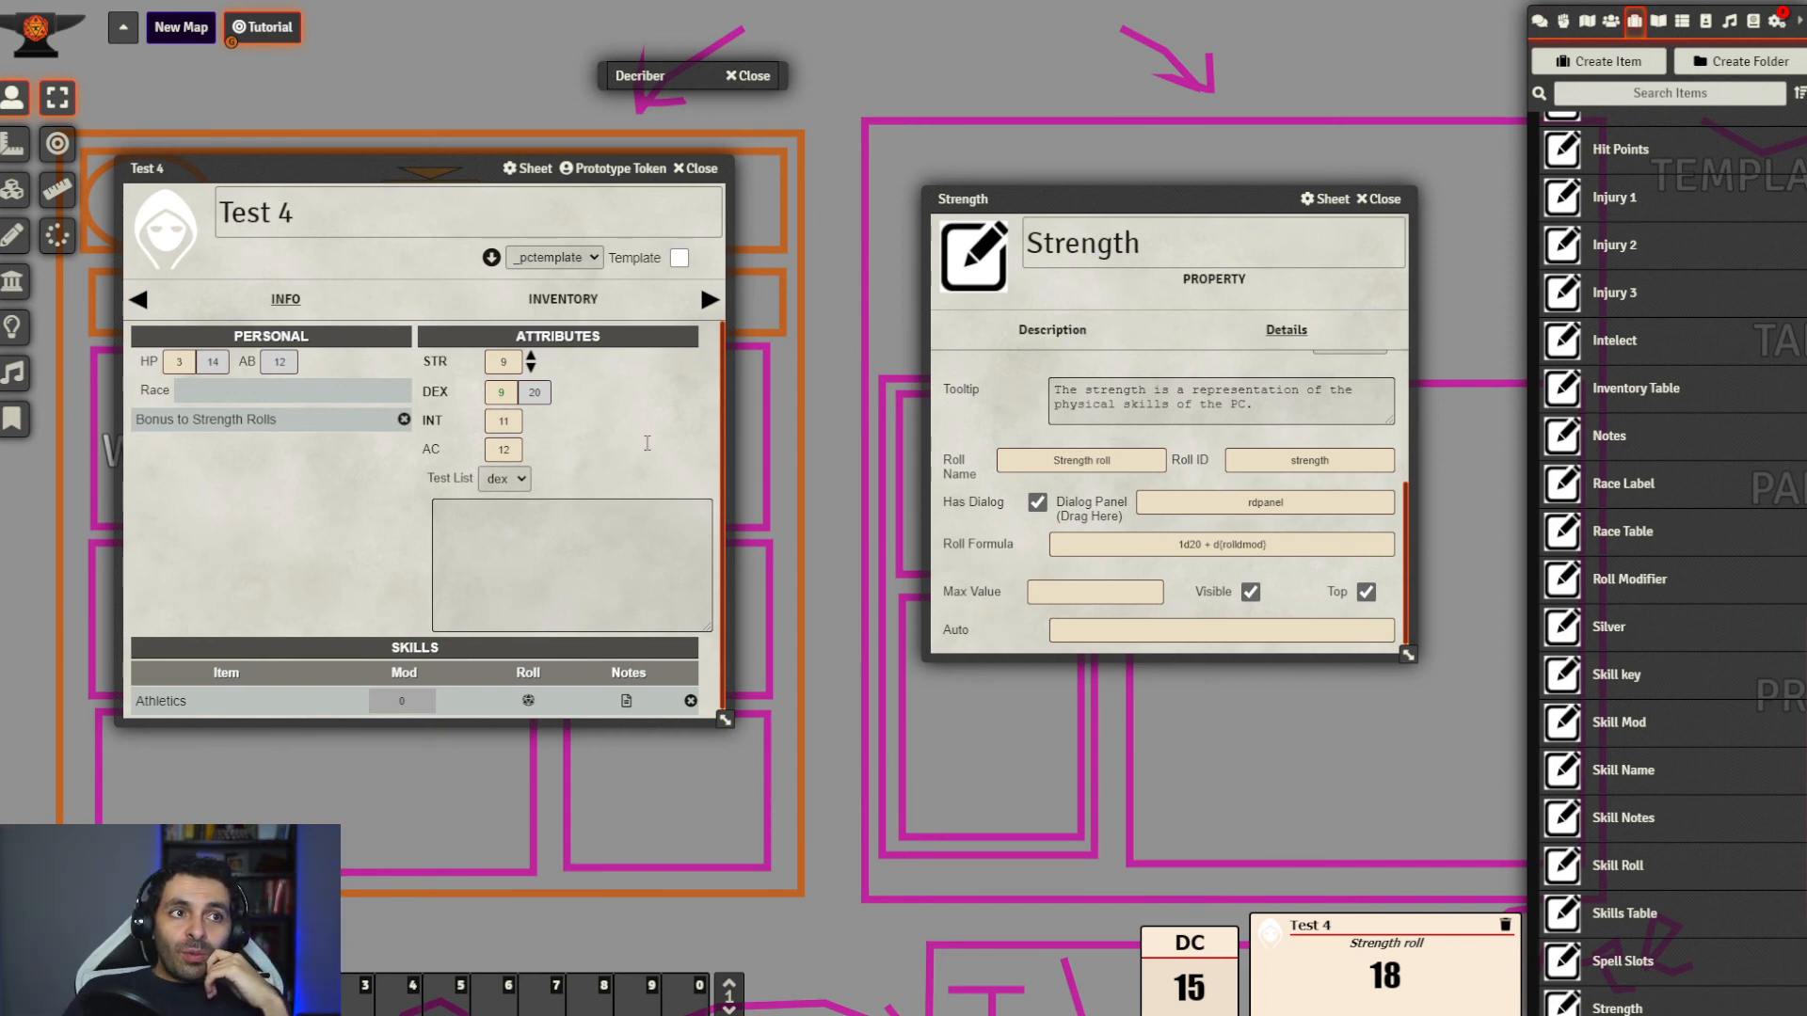
Restore the Decriber window and create a property named Roll Dialog Advantage in the _PROPS folder
{"action": "double_click", "coordinate": [670, 71]}
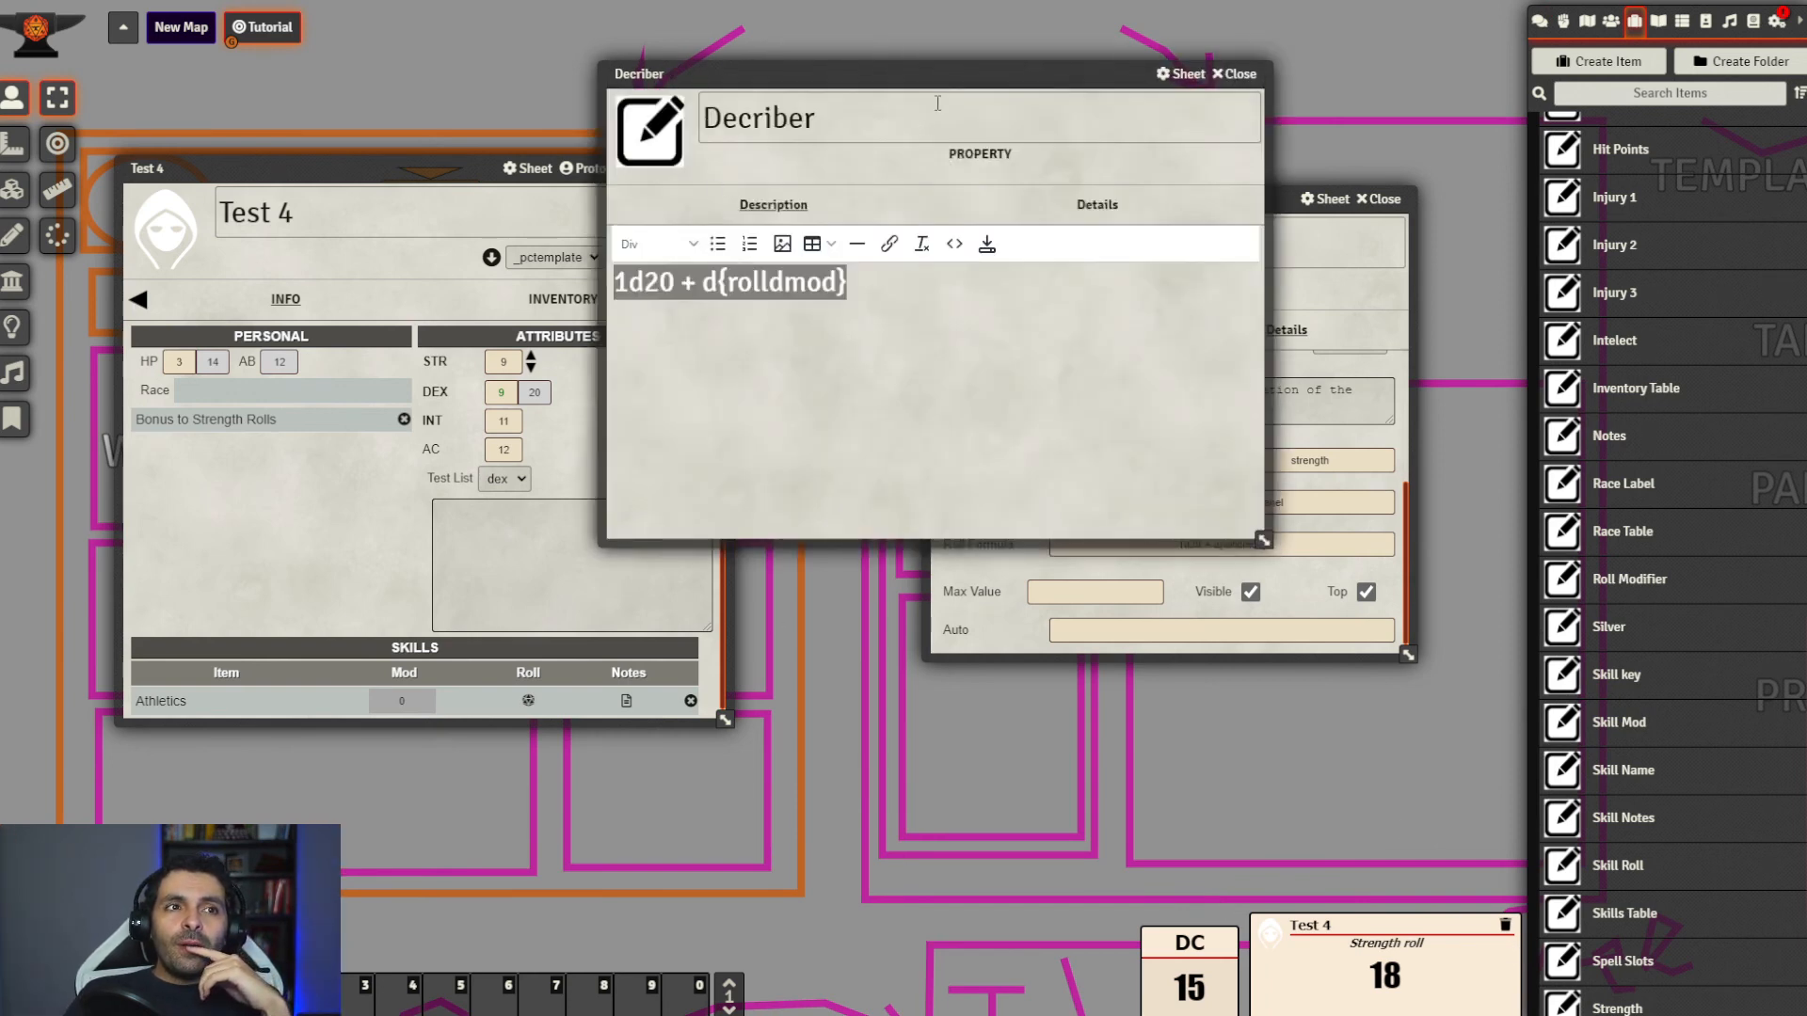
{"action": "left_click_drag", "start_coordinate": [943, 80], "coordinate": [476, 117]}
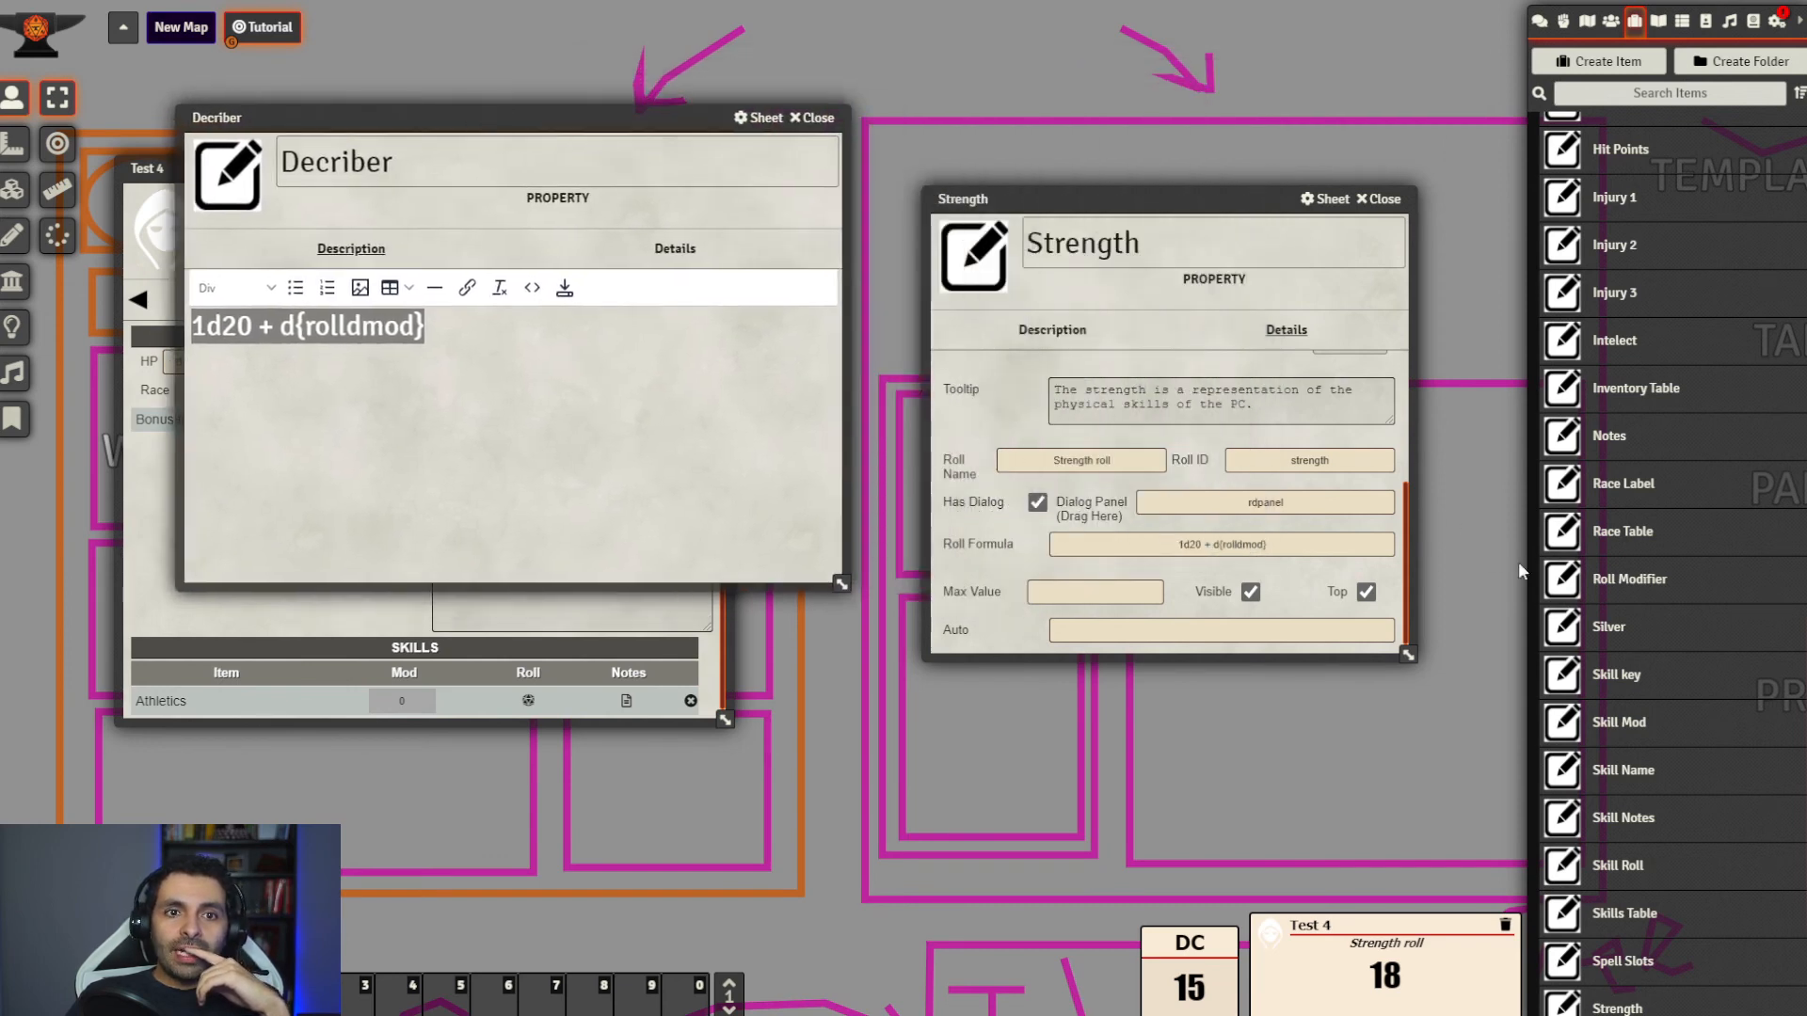
{"action": "scroll", "coordinate": [1700, 573], "scroll_direction": "up", "scroll_amount": 10}
{"action": "scroll", "coordinate": [1700, 582], "scroll_direction": "down", "scroll_amount": 1}
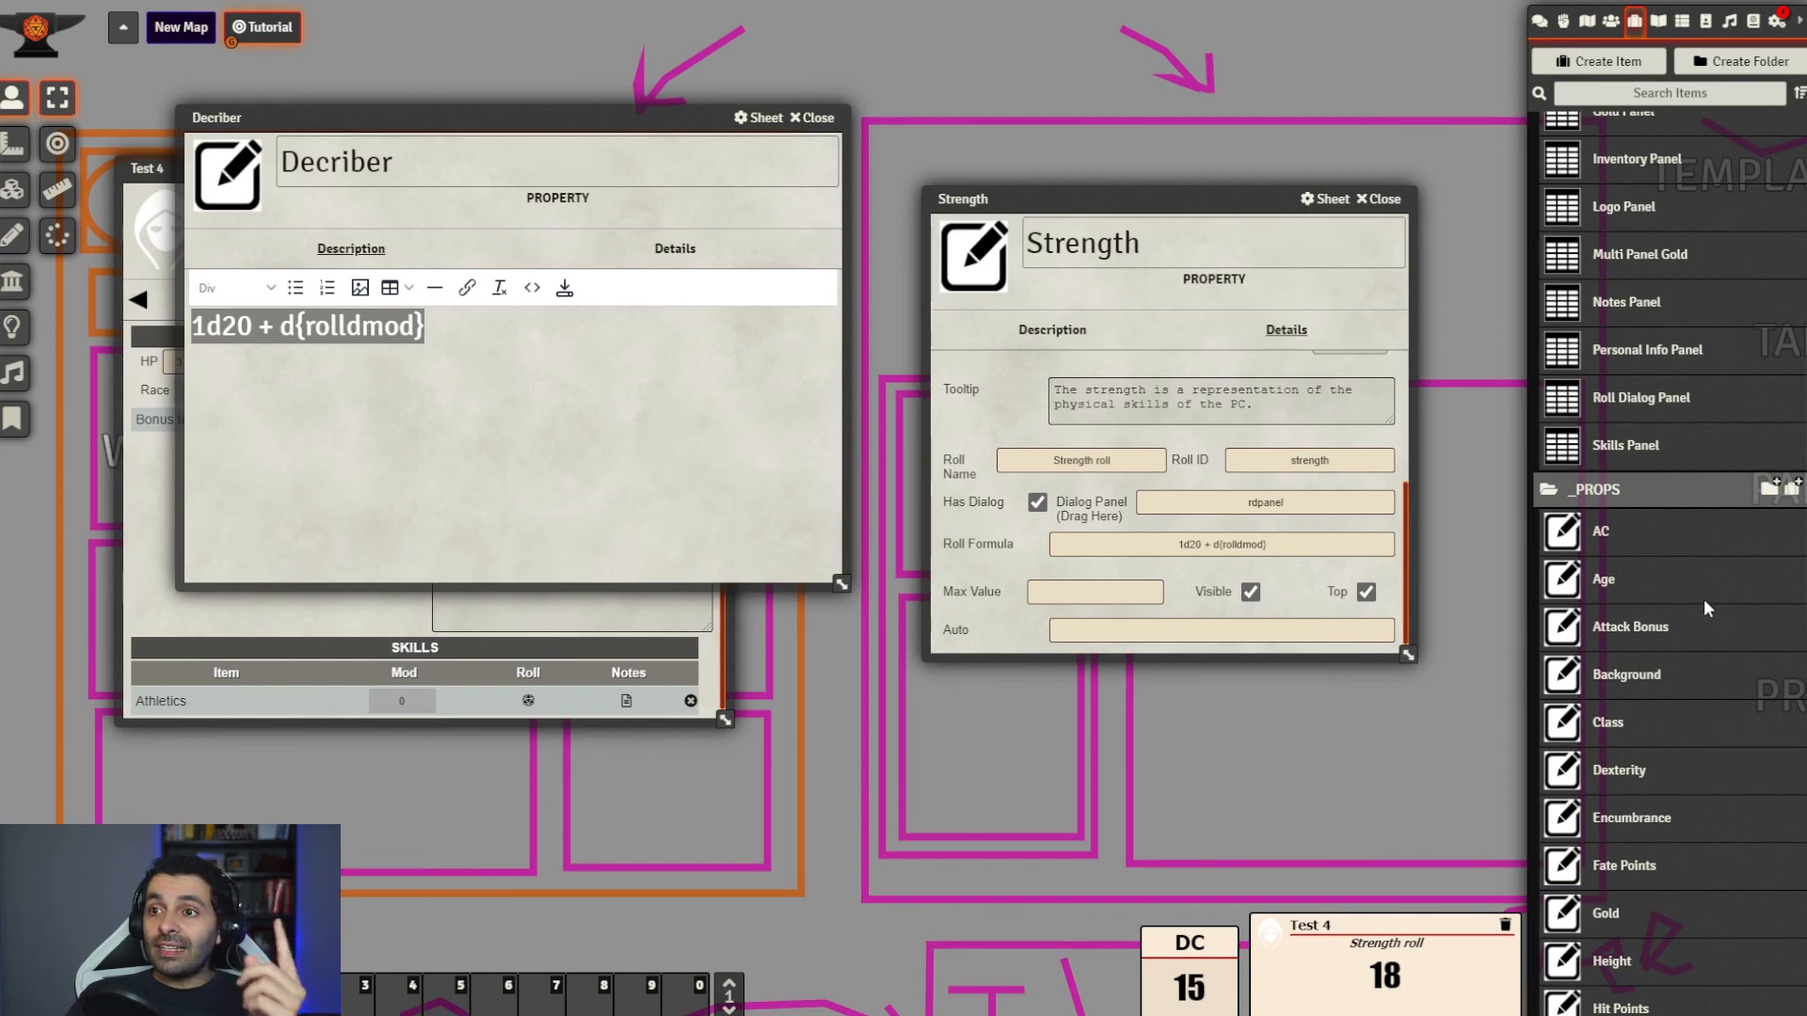
{"action": "left_click", "coordinate": [1791, 495]}
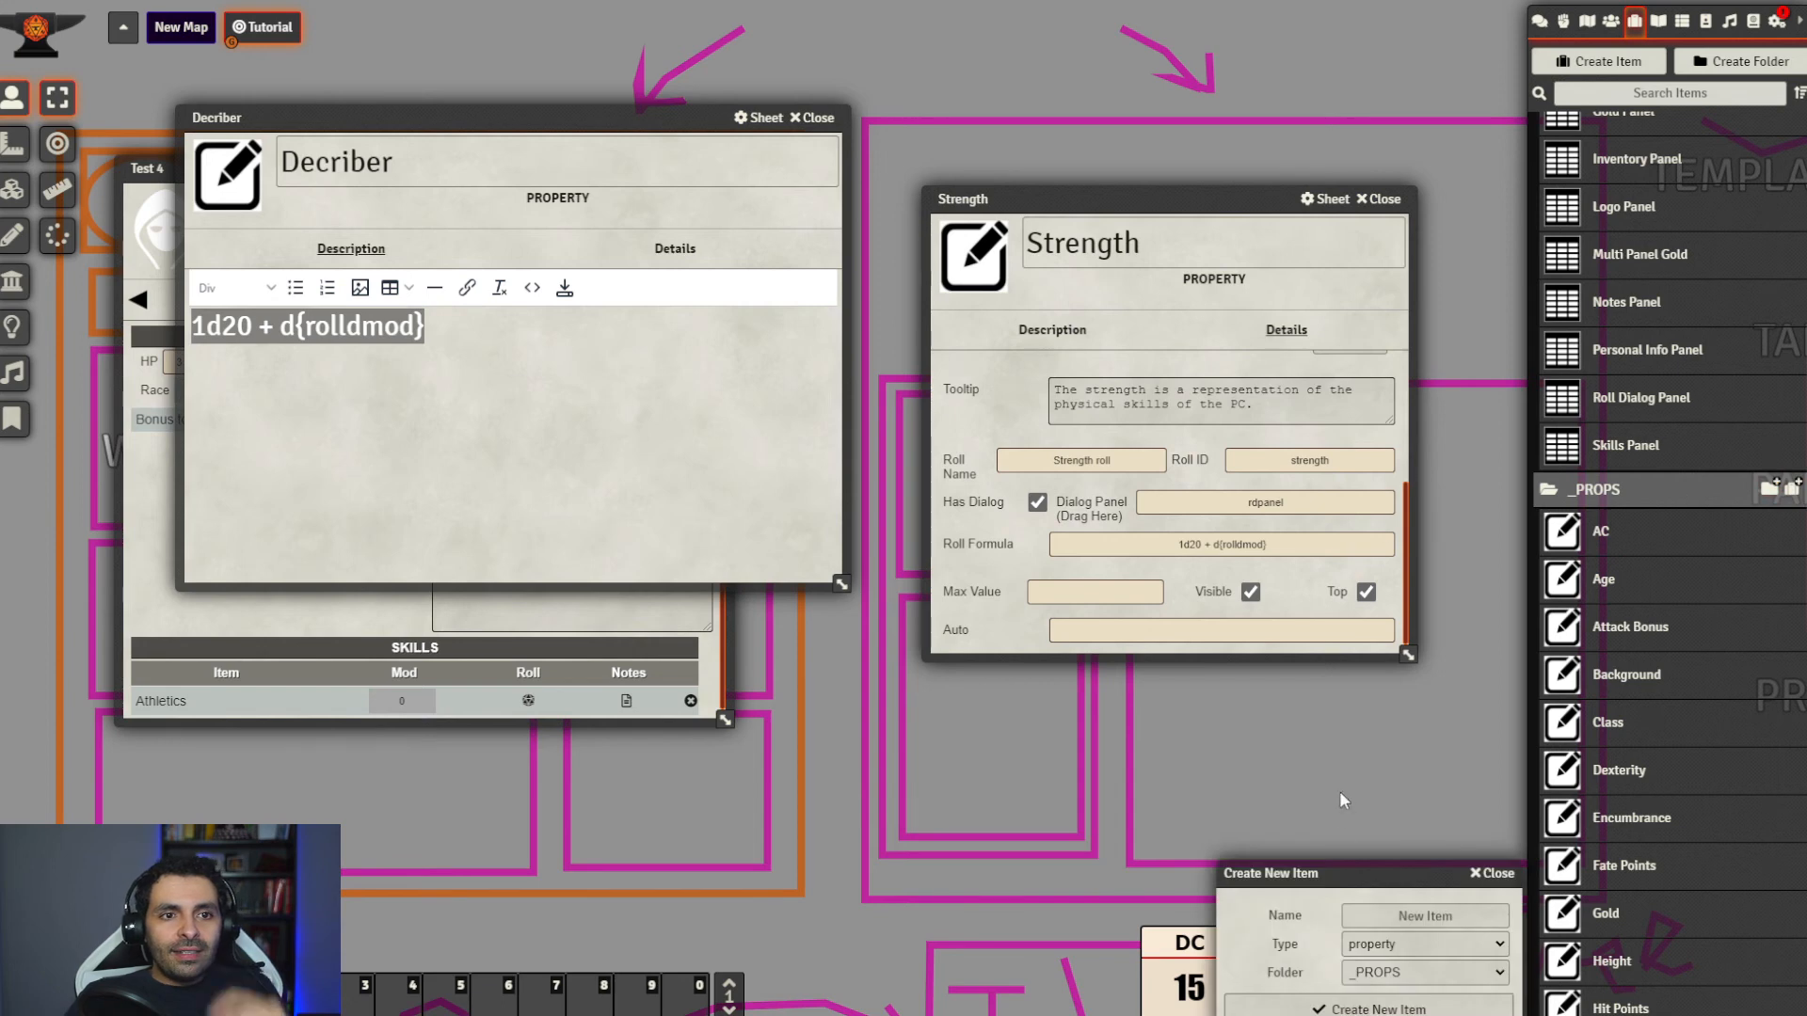
{"action": "left_click", "coordinate": [1409, 916]}
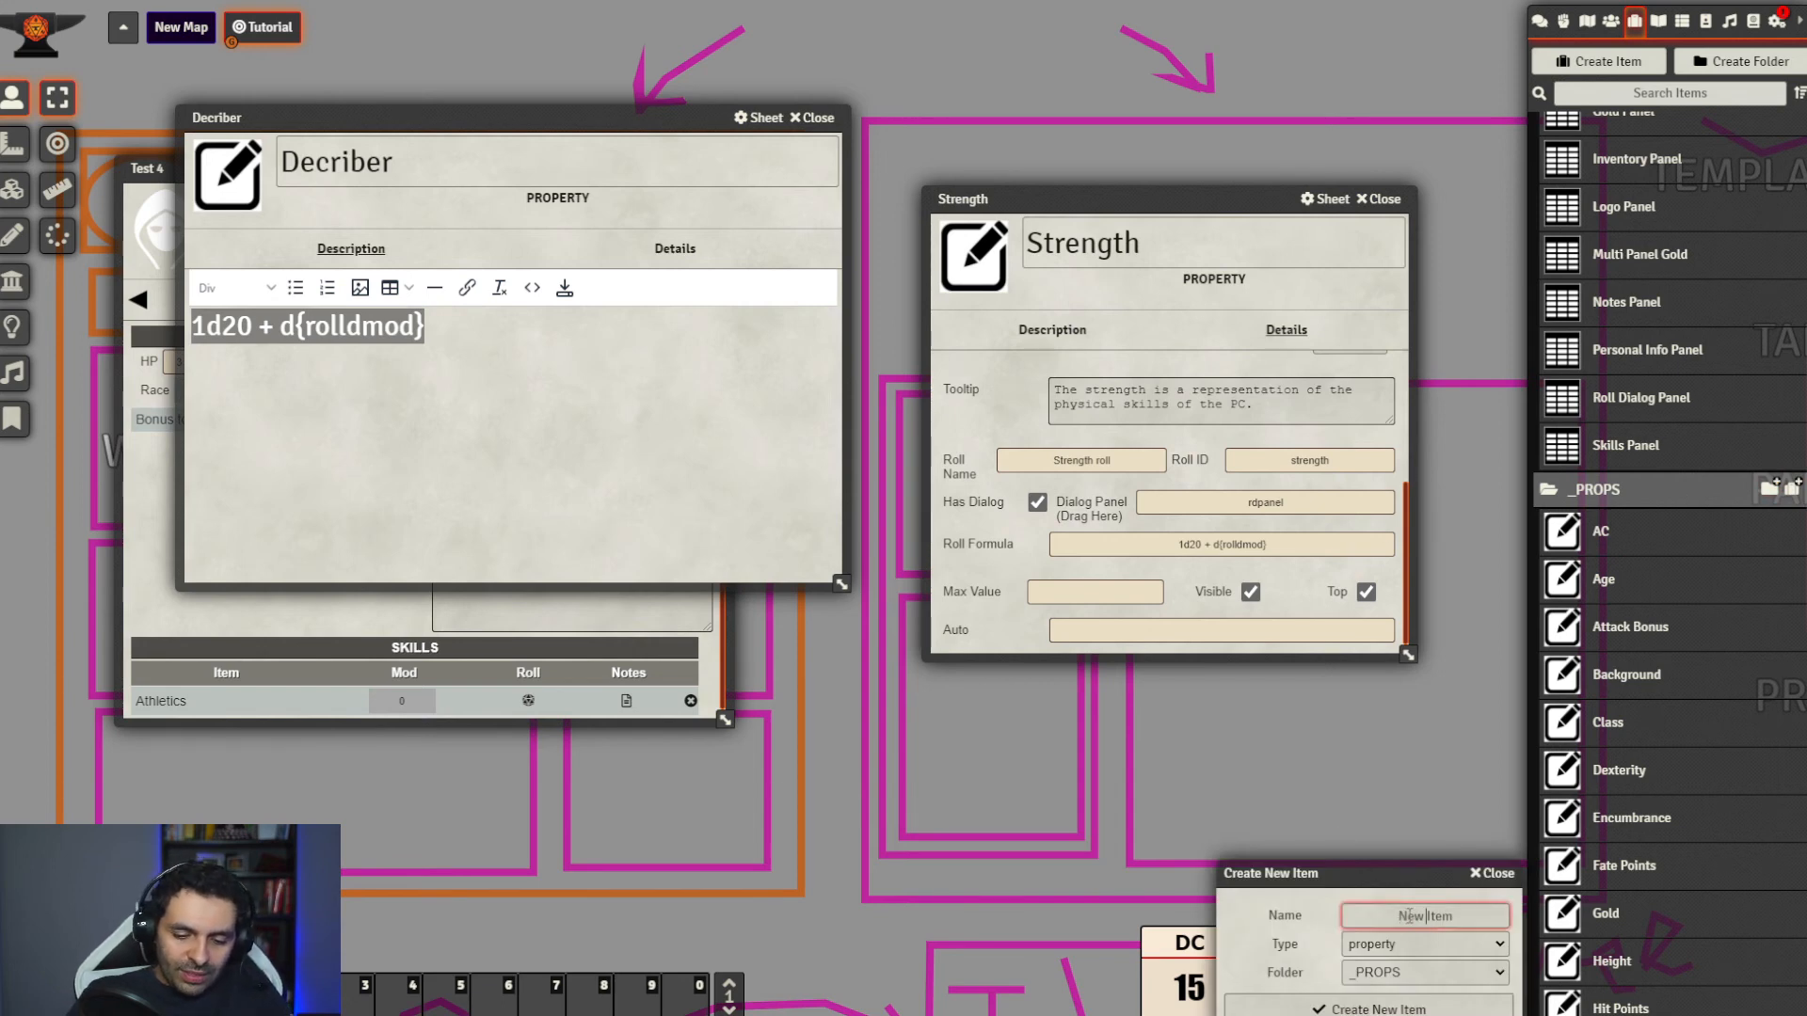
{"action": "type", "text": "Ro"}
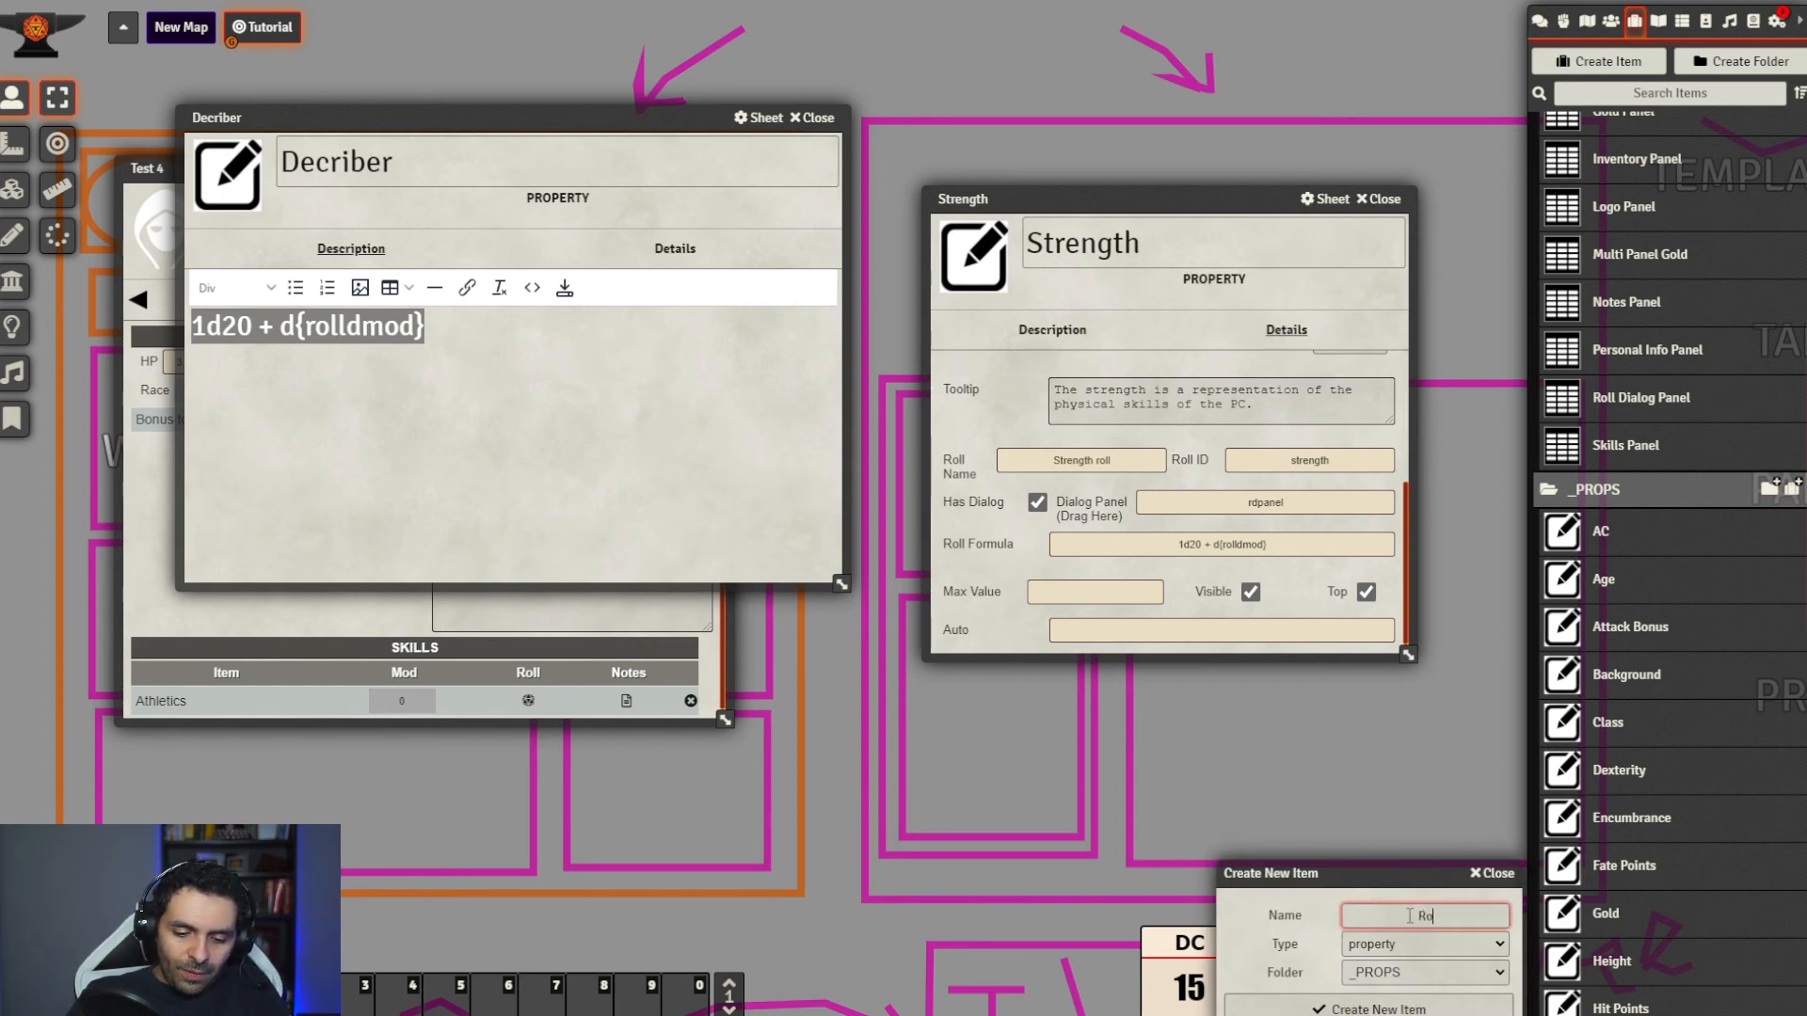
{"action": "type", "text": "ll Dialog Advantage"}
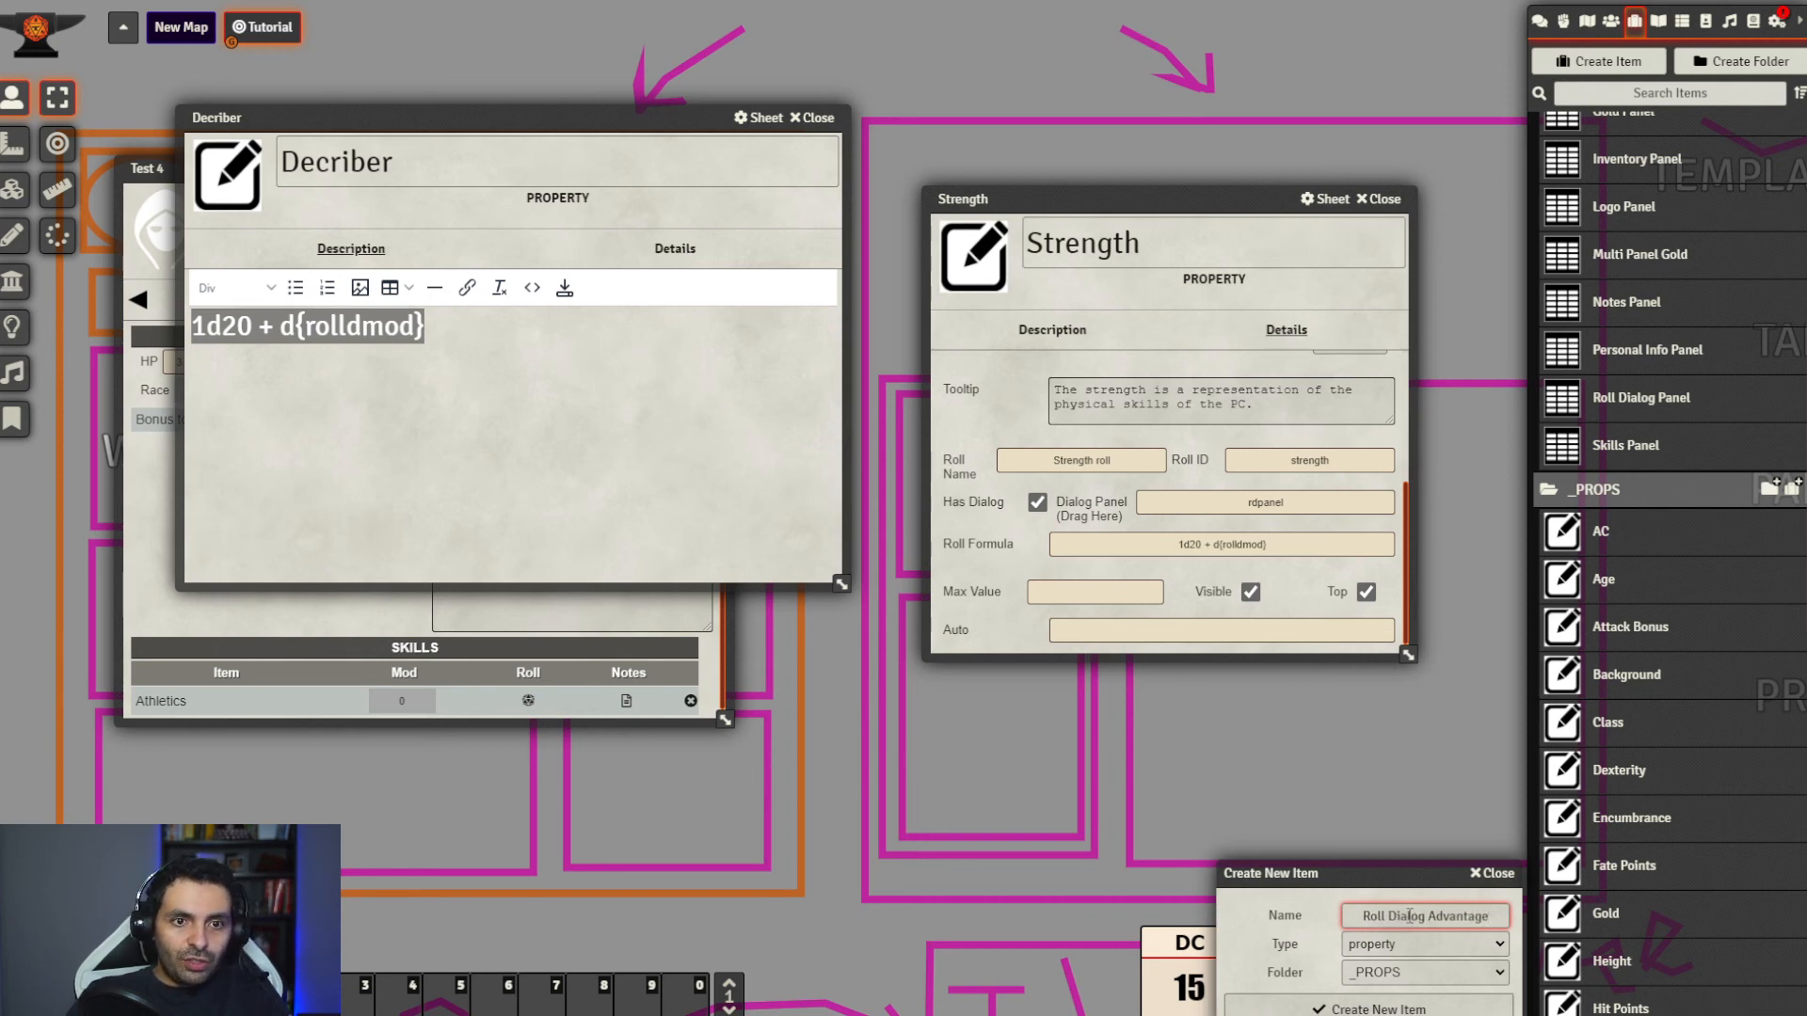
{"action": "key", "text": "Return"}
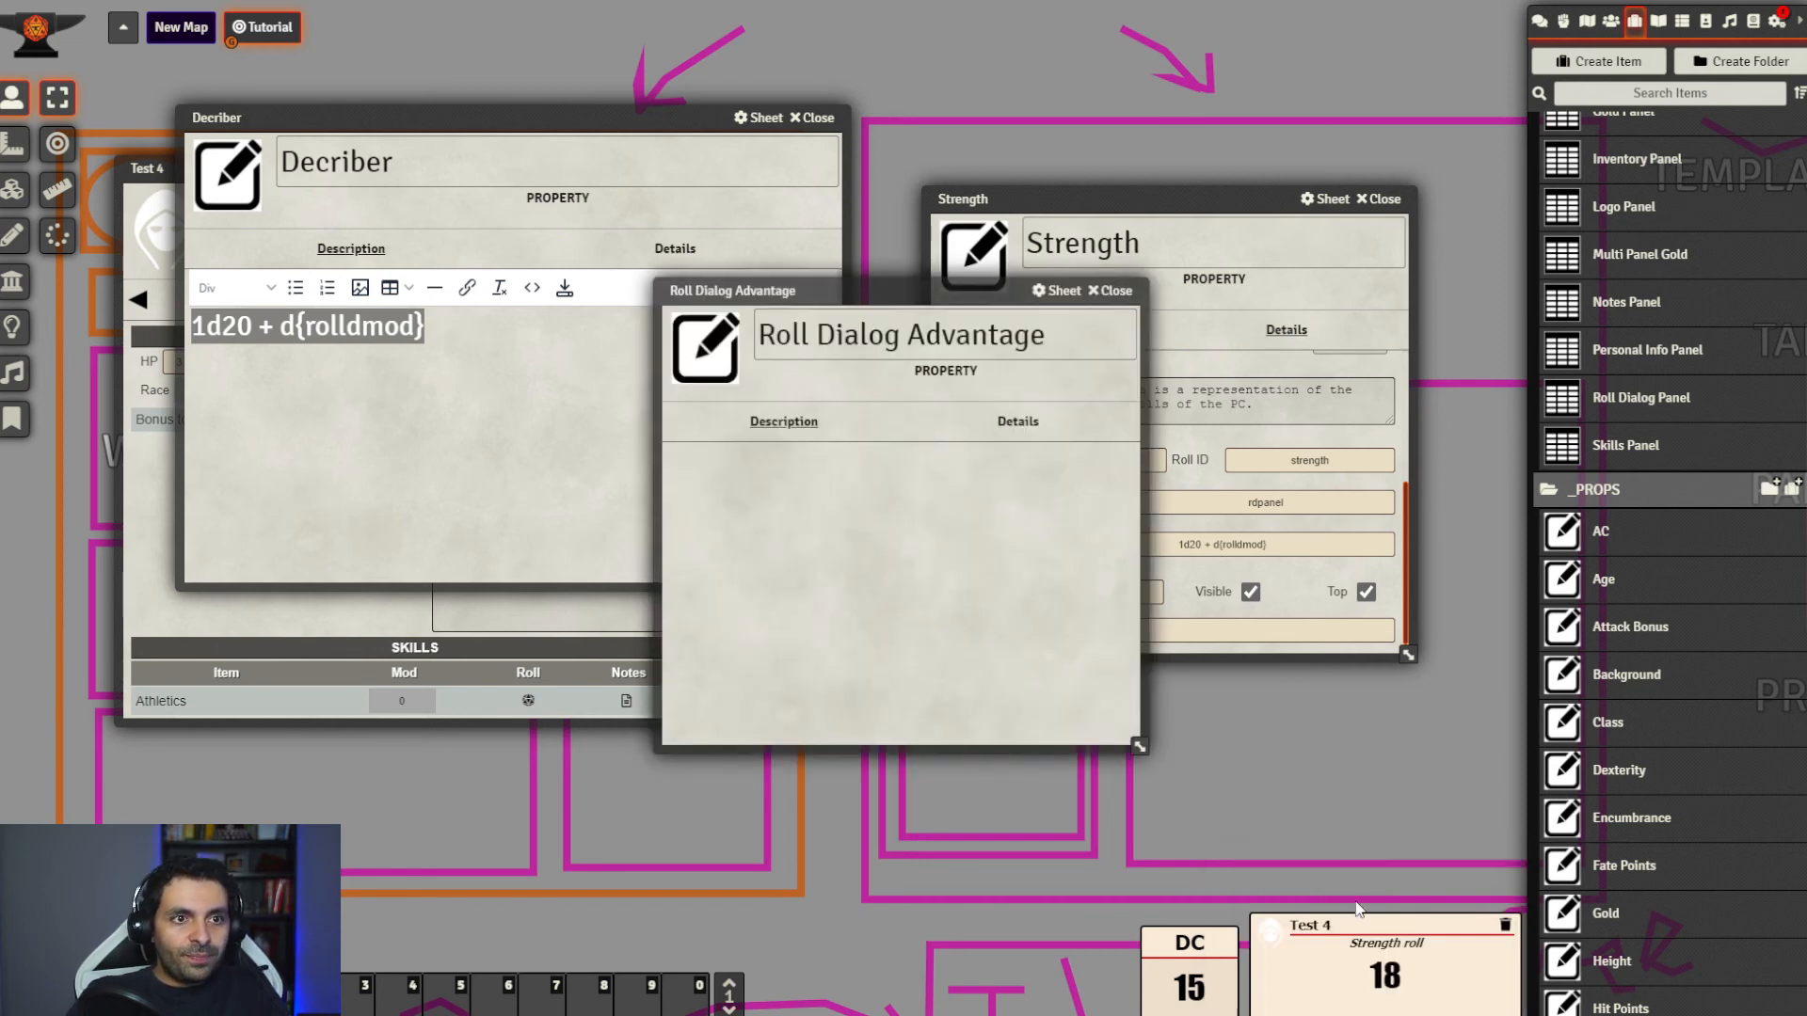
Set the Roll Dialog Advantage property's key to rdadv and its data type to checkbox
{"action": "left_click", "coordinate": [1018, 421]}
{"action": "left_click", "coordinate": [803, 462]}
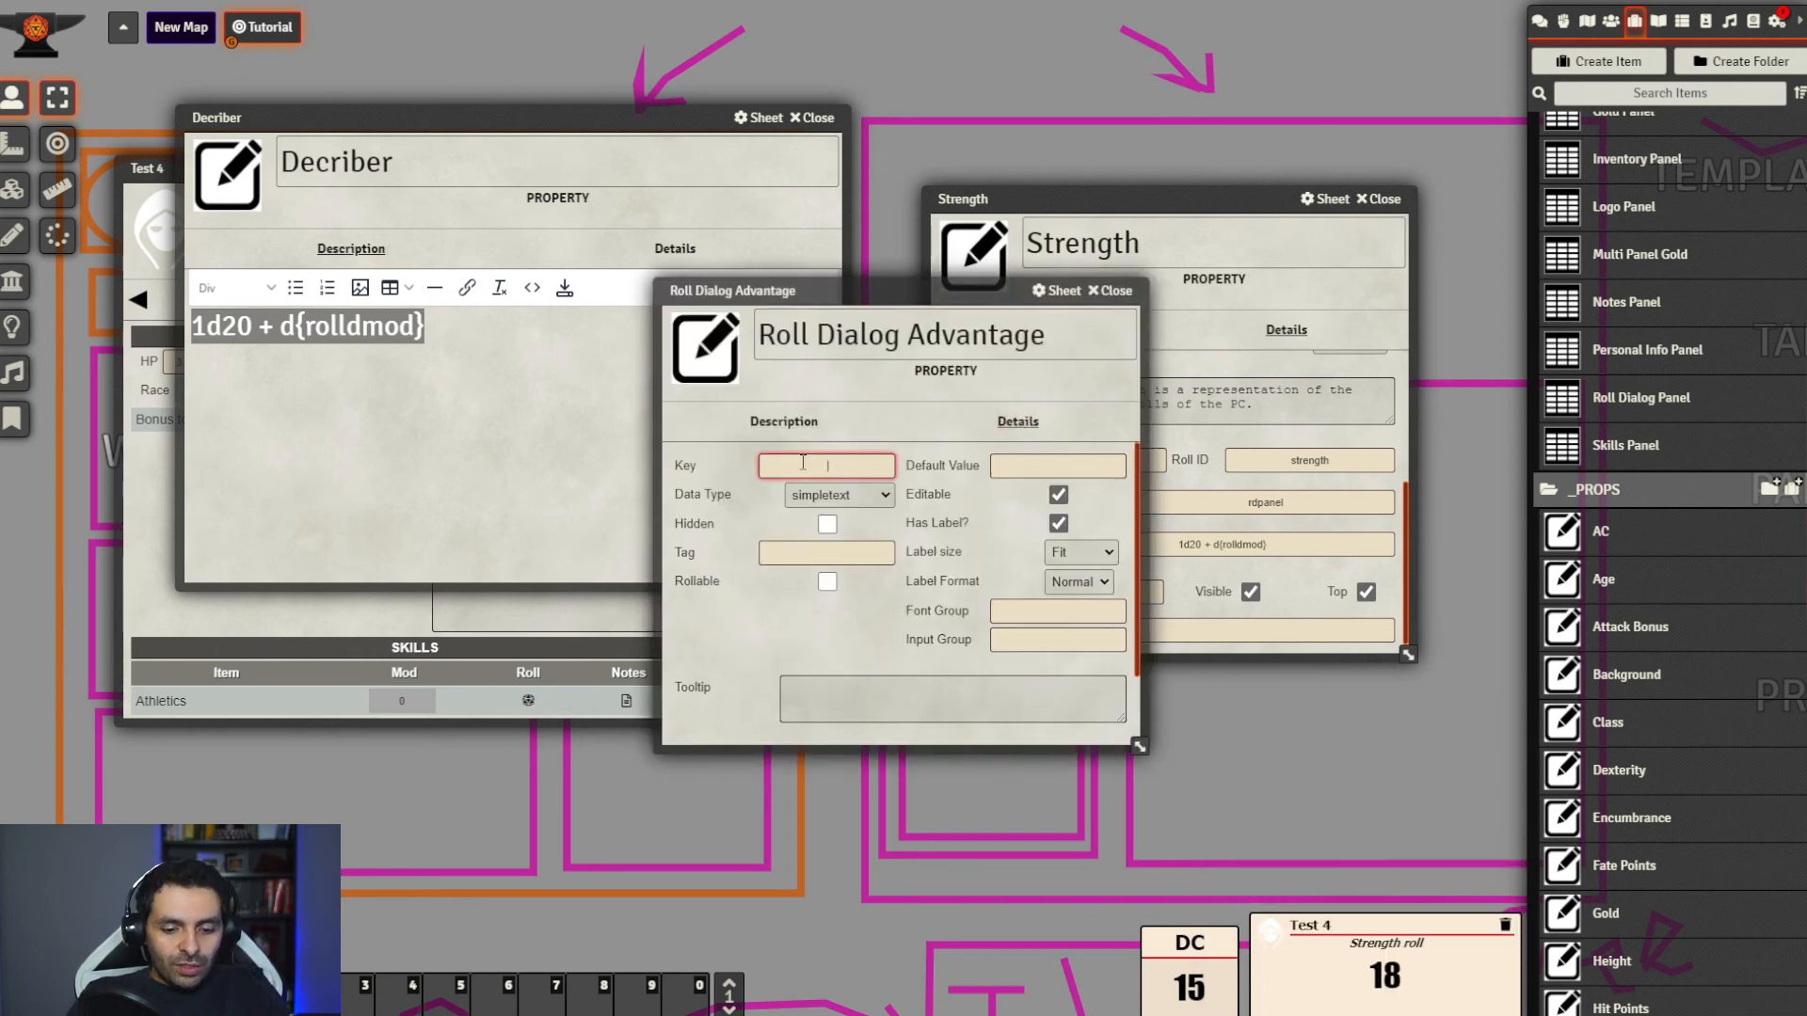
{"action": "type", "text": "rdadv"}
{"action": "key", "text": "Tab"}
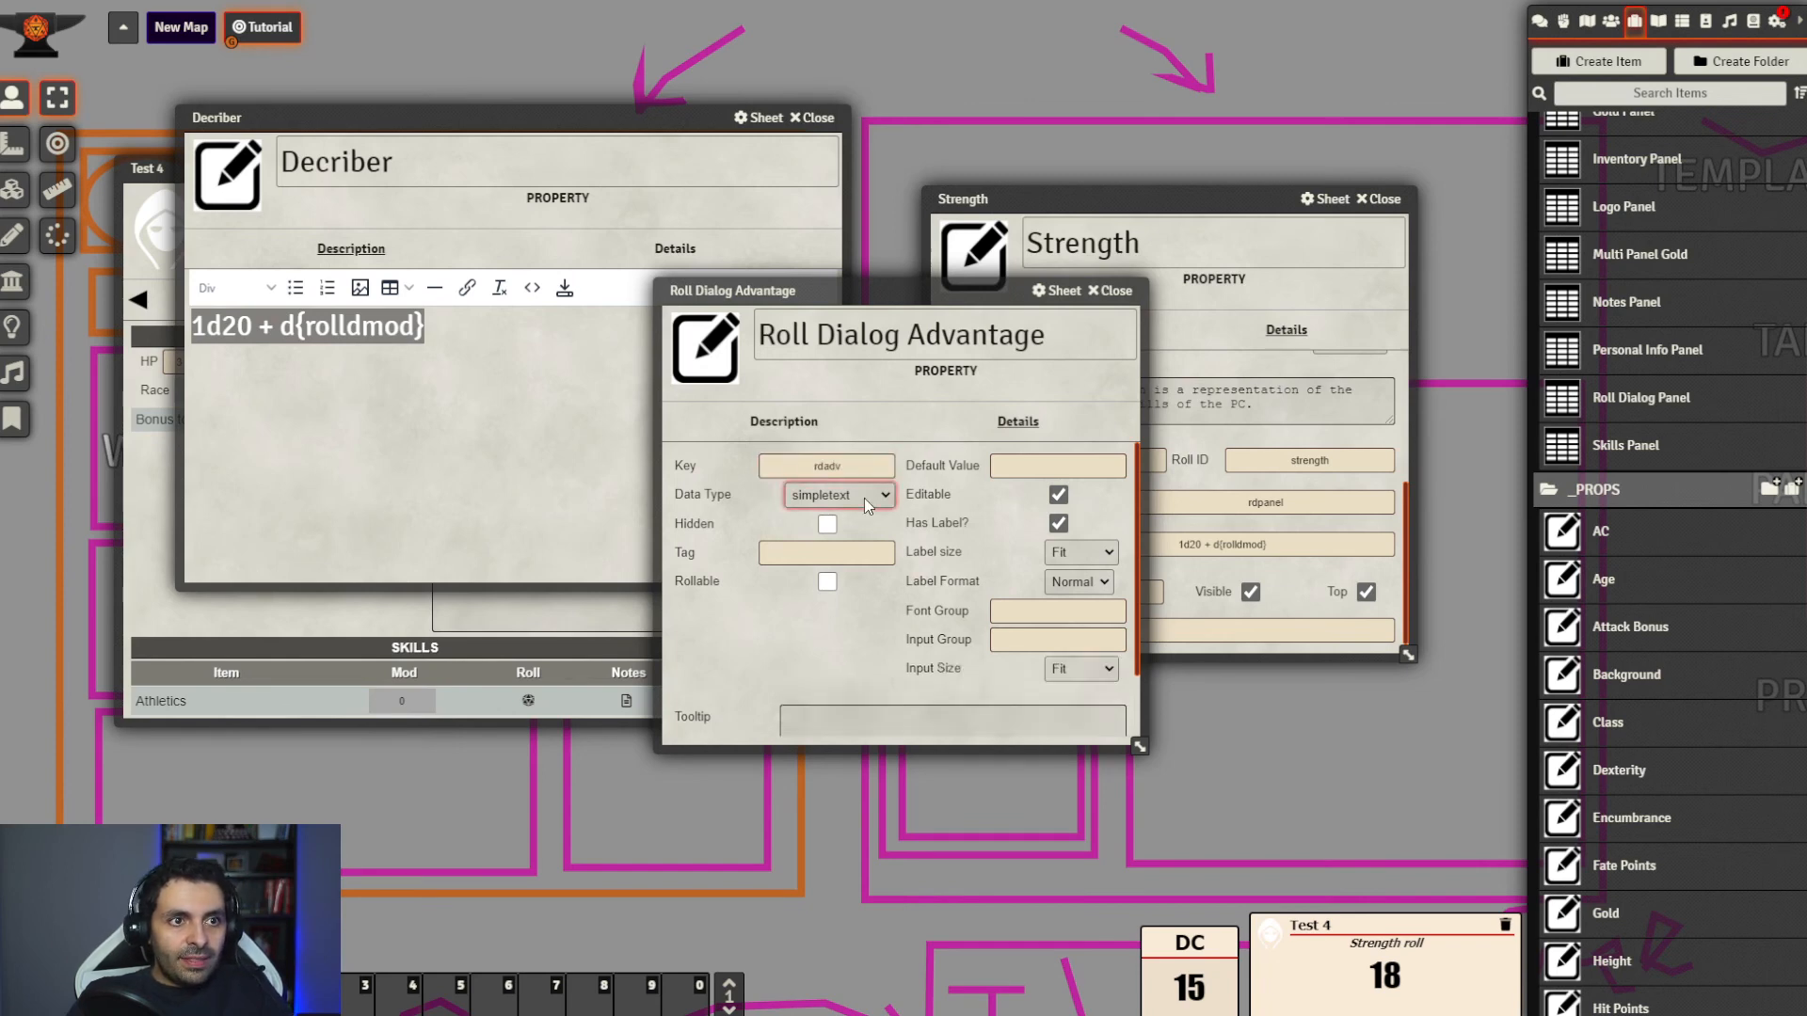
{"action": "key", "text": "c"}
Give the Roll Dialog Advantage property the default value false and the tag Advantage?, and close its sheet
{"action": "left_click", "coordinate": [1033, 466]}
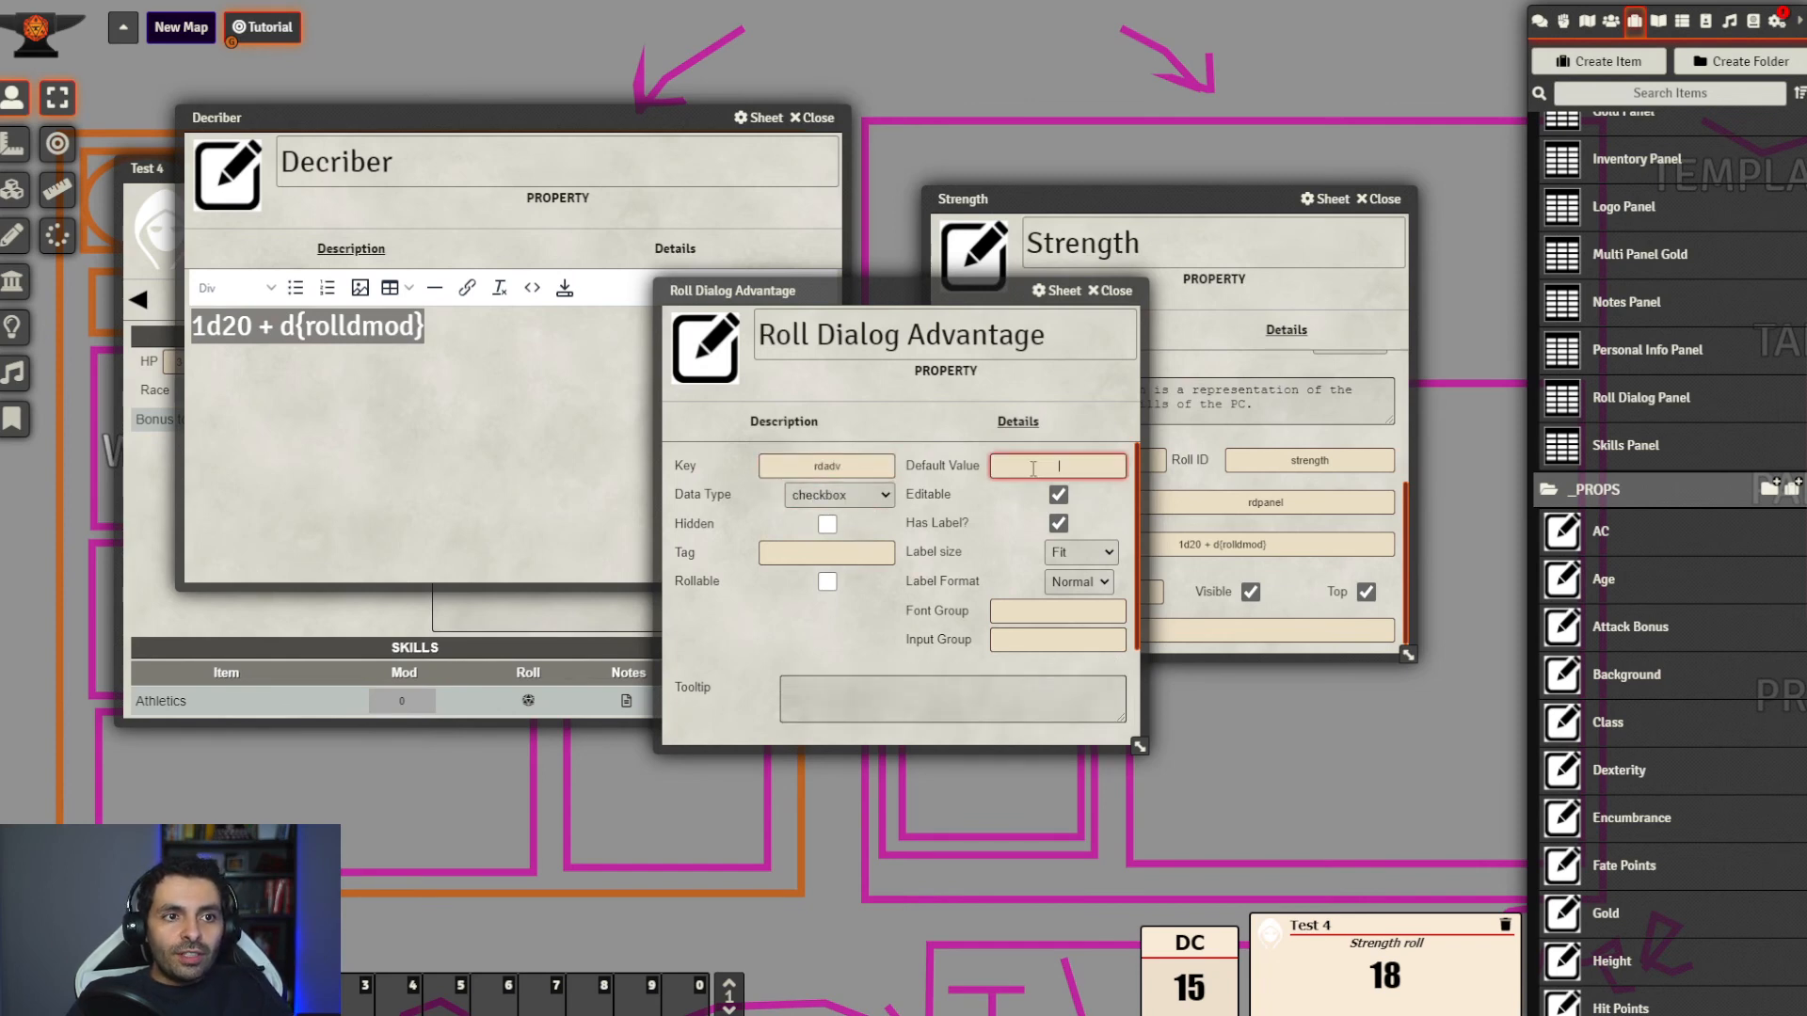
{"action": "type", "text": "false"}
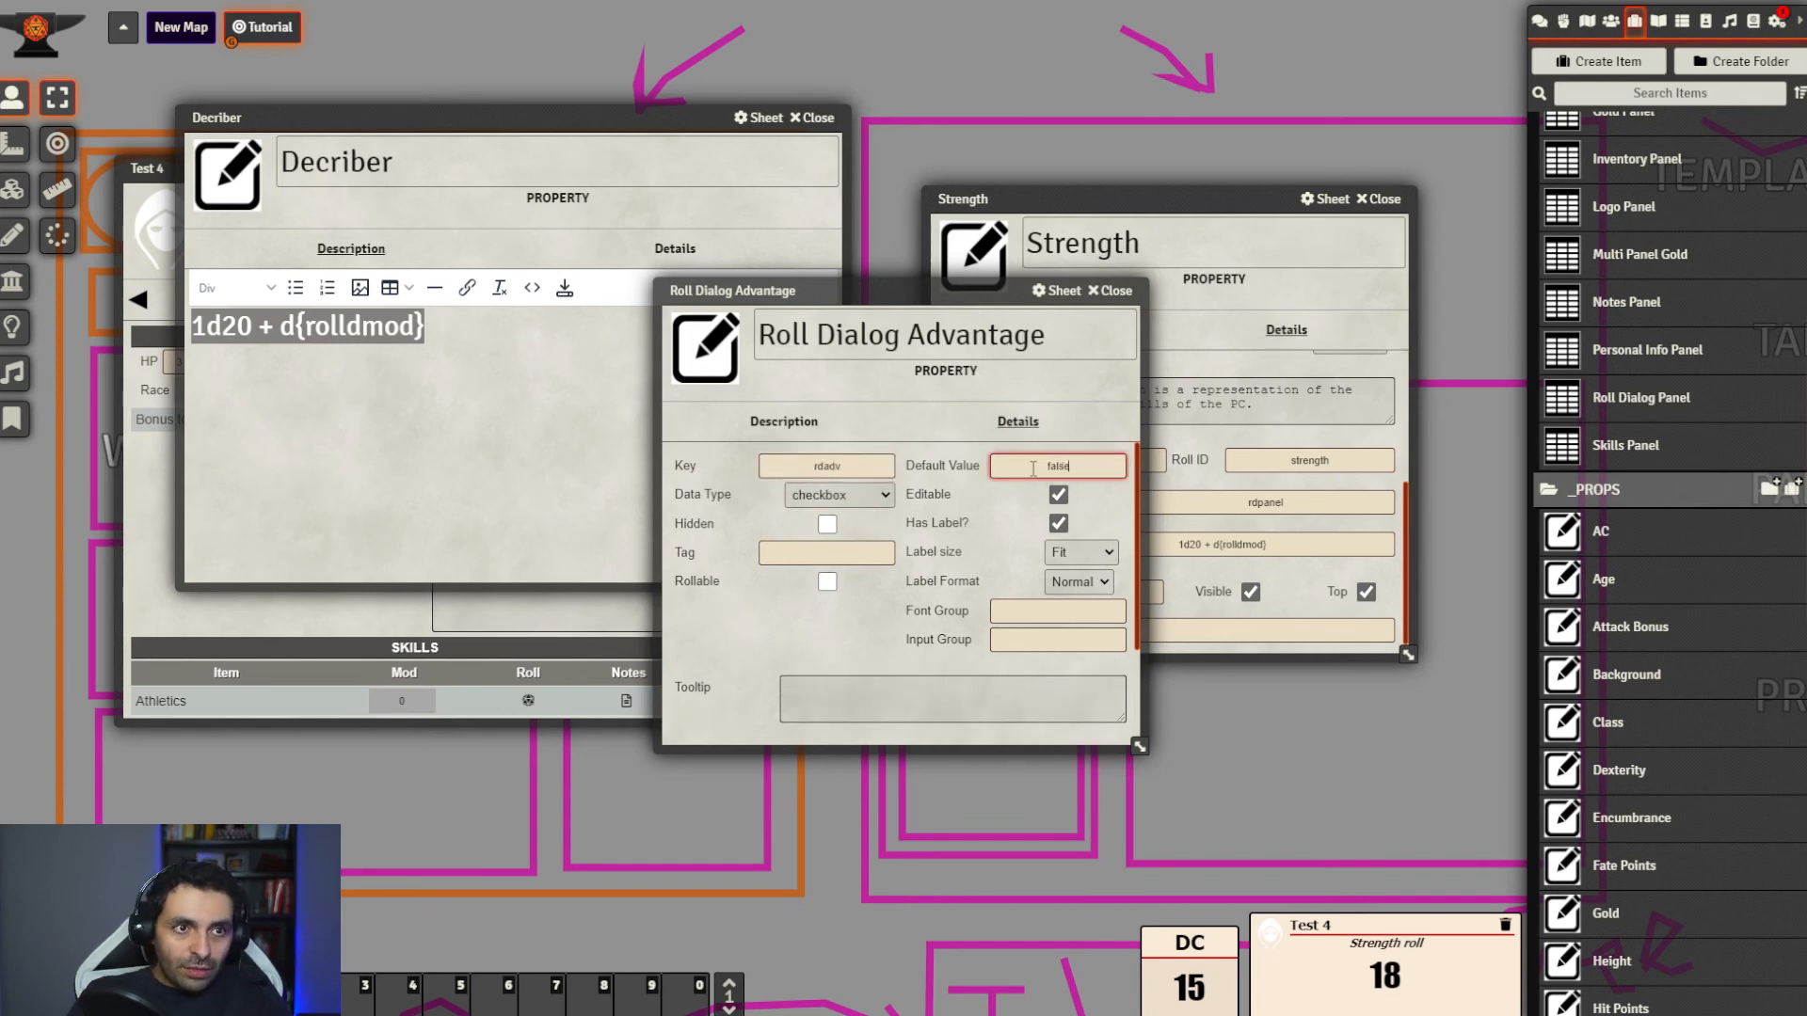
{"action": "left_click", "coordinate": [854, 554]}
{"action": "type", "text": "Ad"}
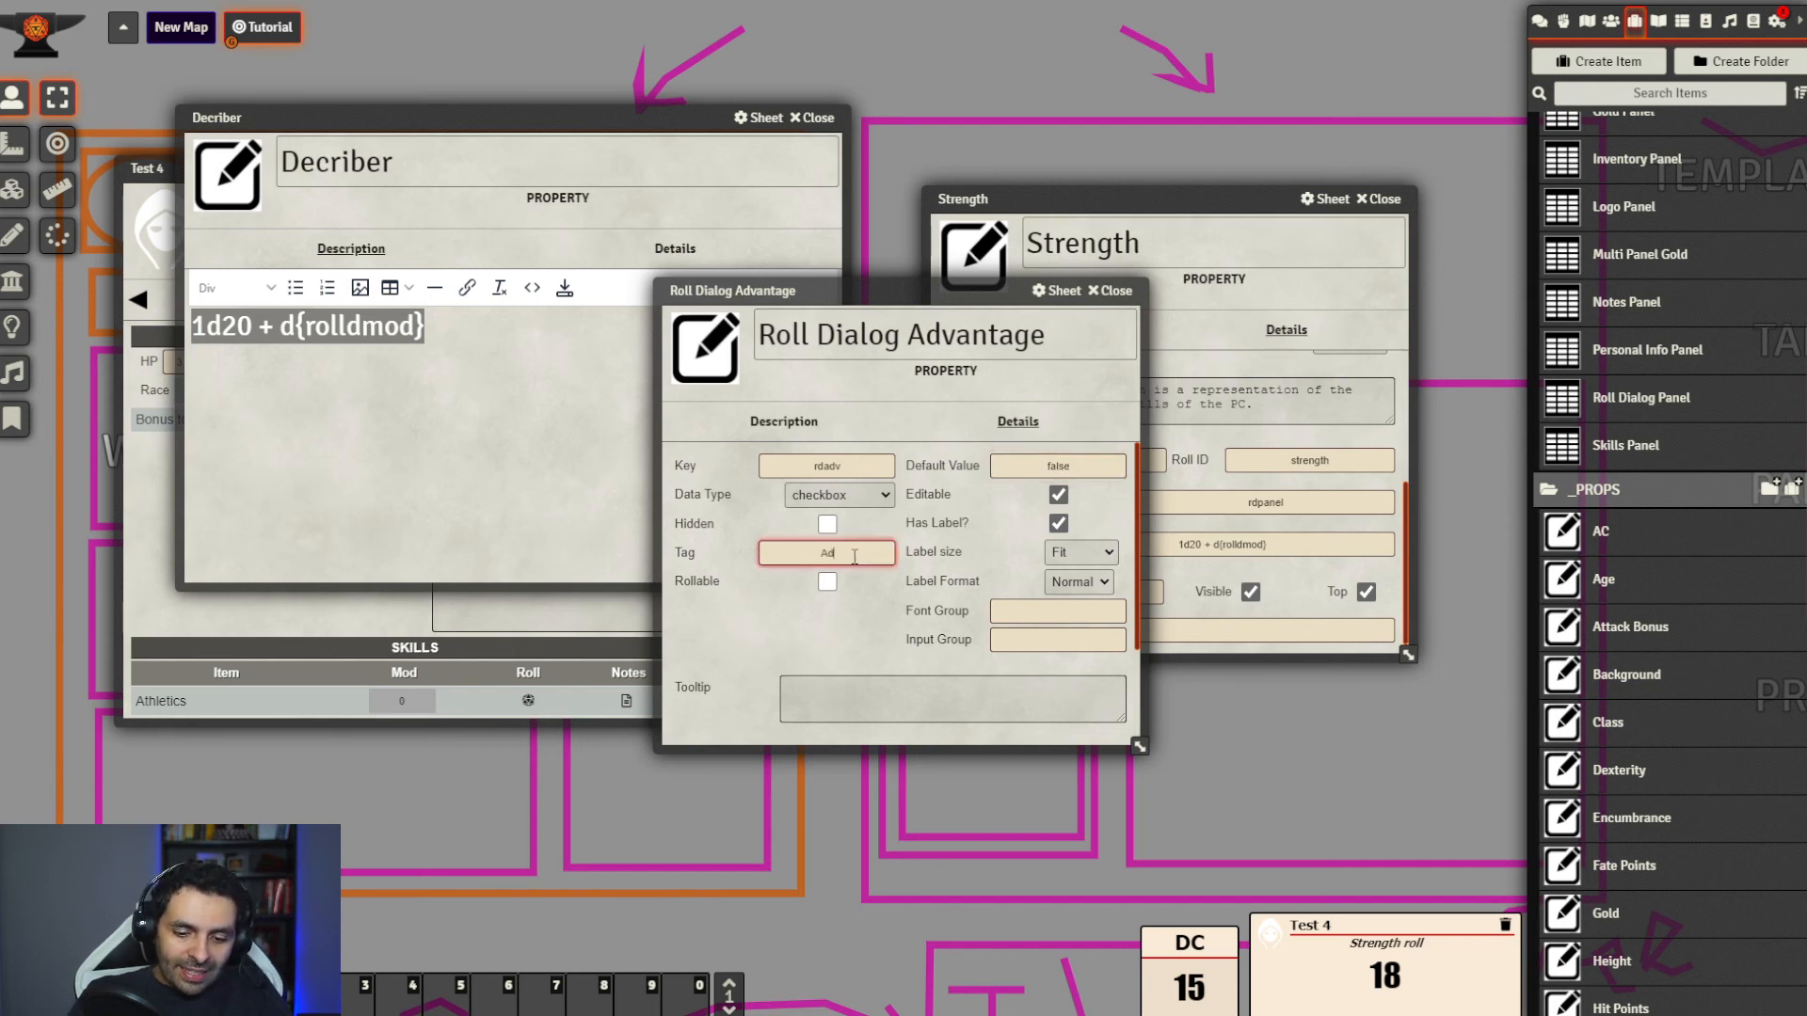
{"action": "type", "text": "vantage?"}
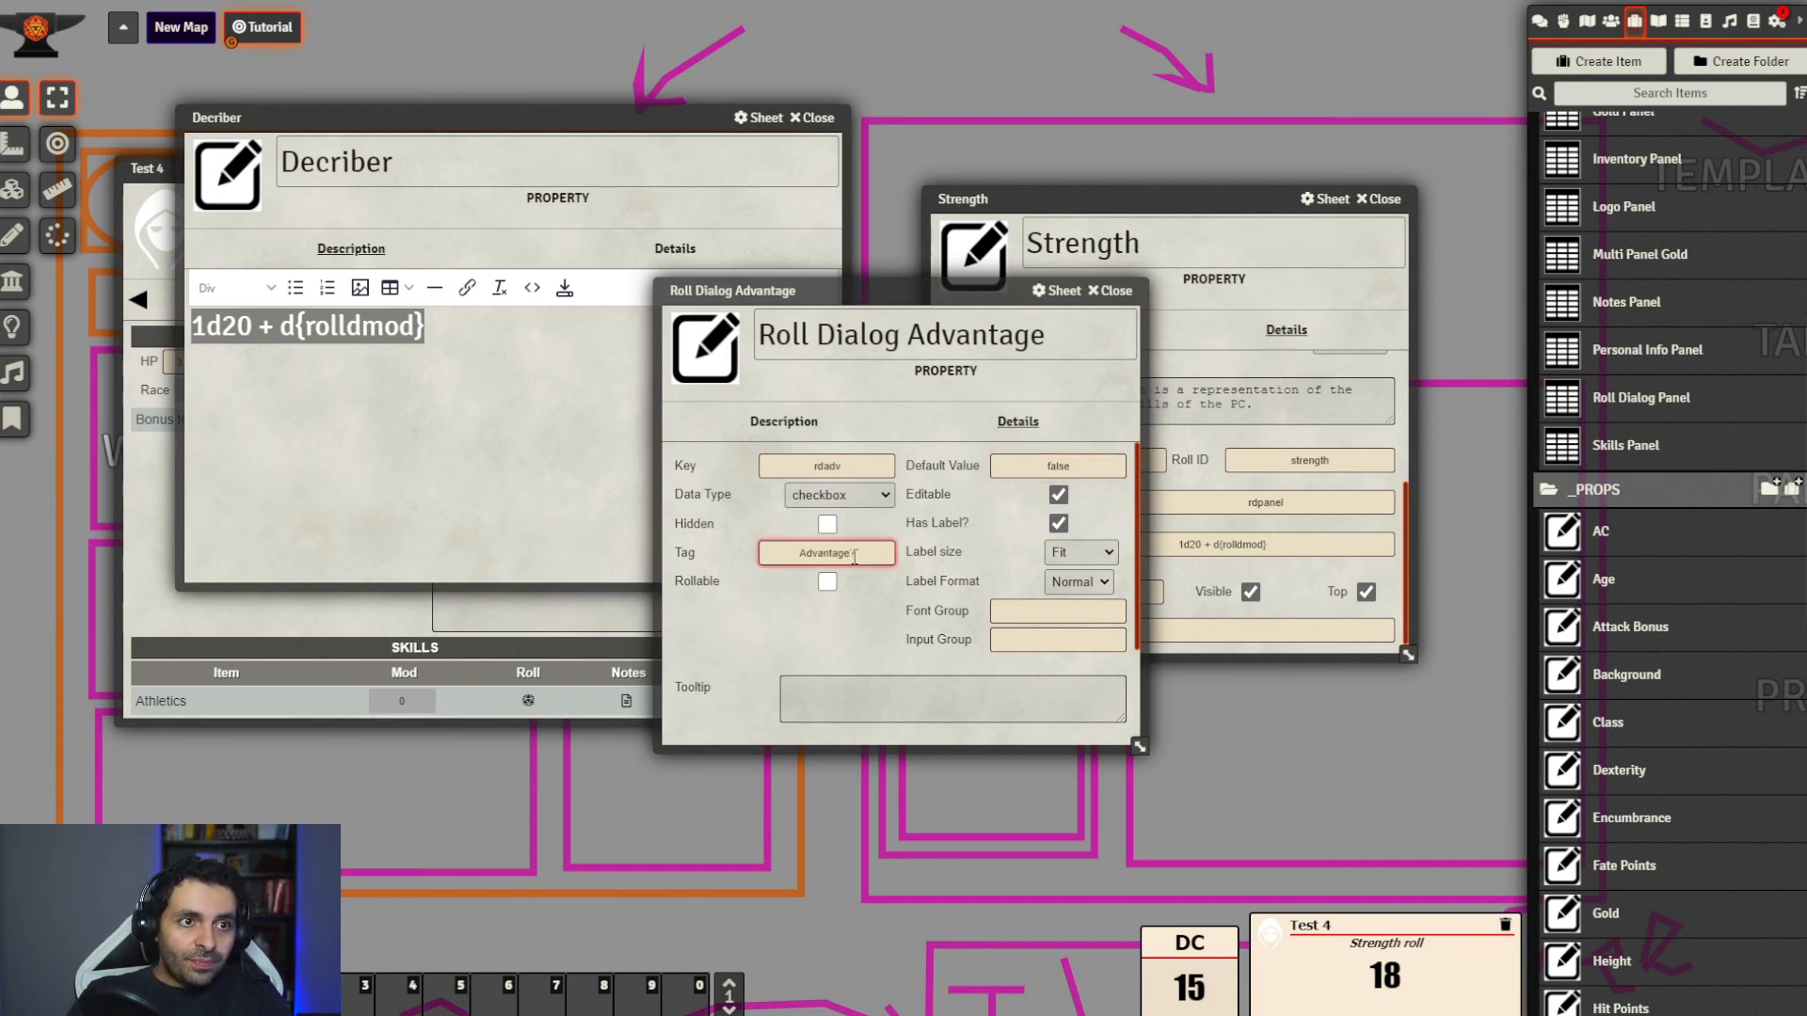
{"action": "left_click", "coordinate": [815, 636]}
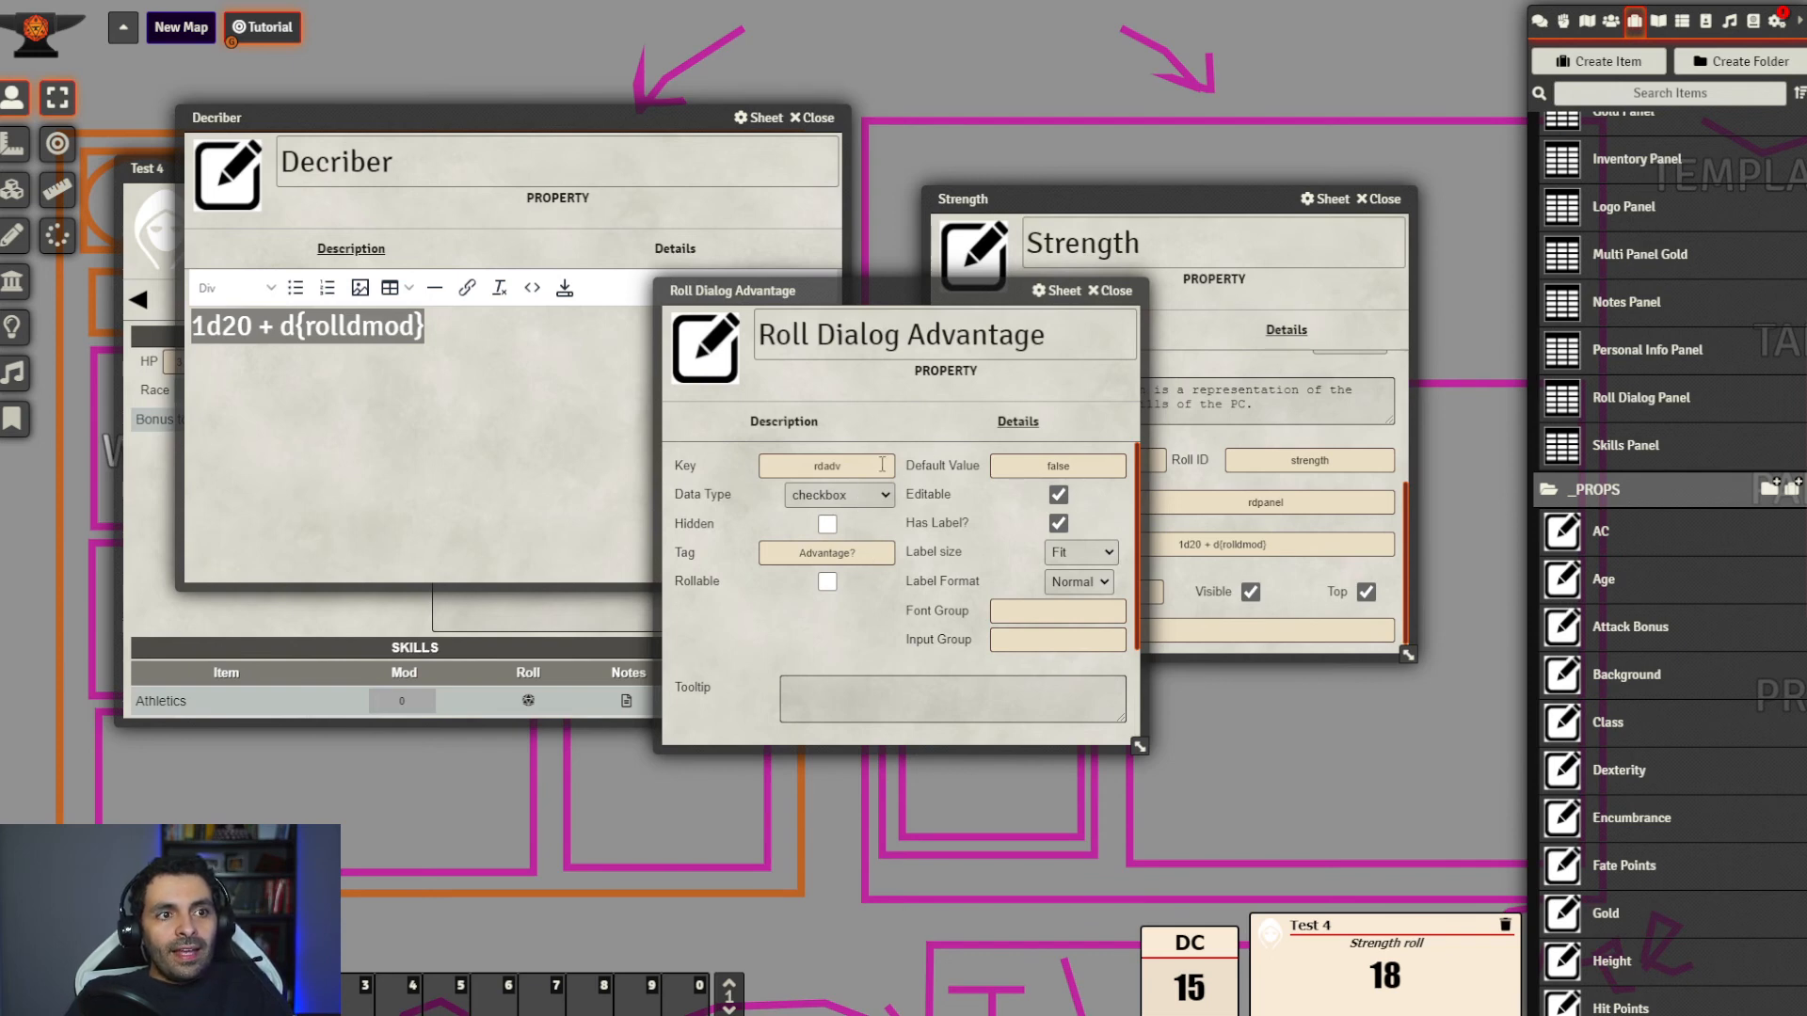
{"action": "left_click_drag", "start_coordinate": [882, 464], "coordinate": [721, 461]}
{"action": "left_click", "coordinate": [1116, 291]}
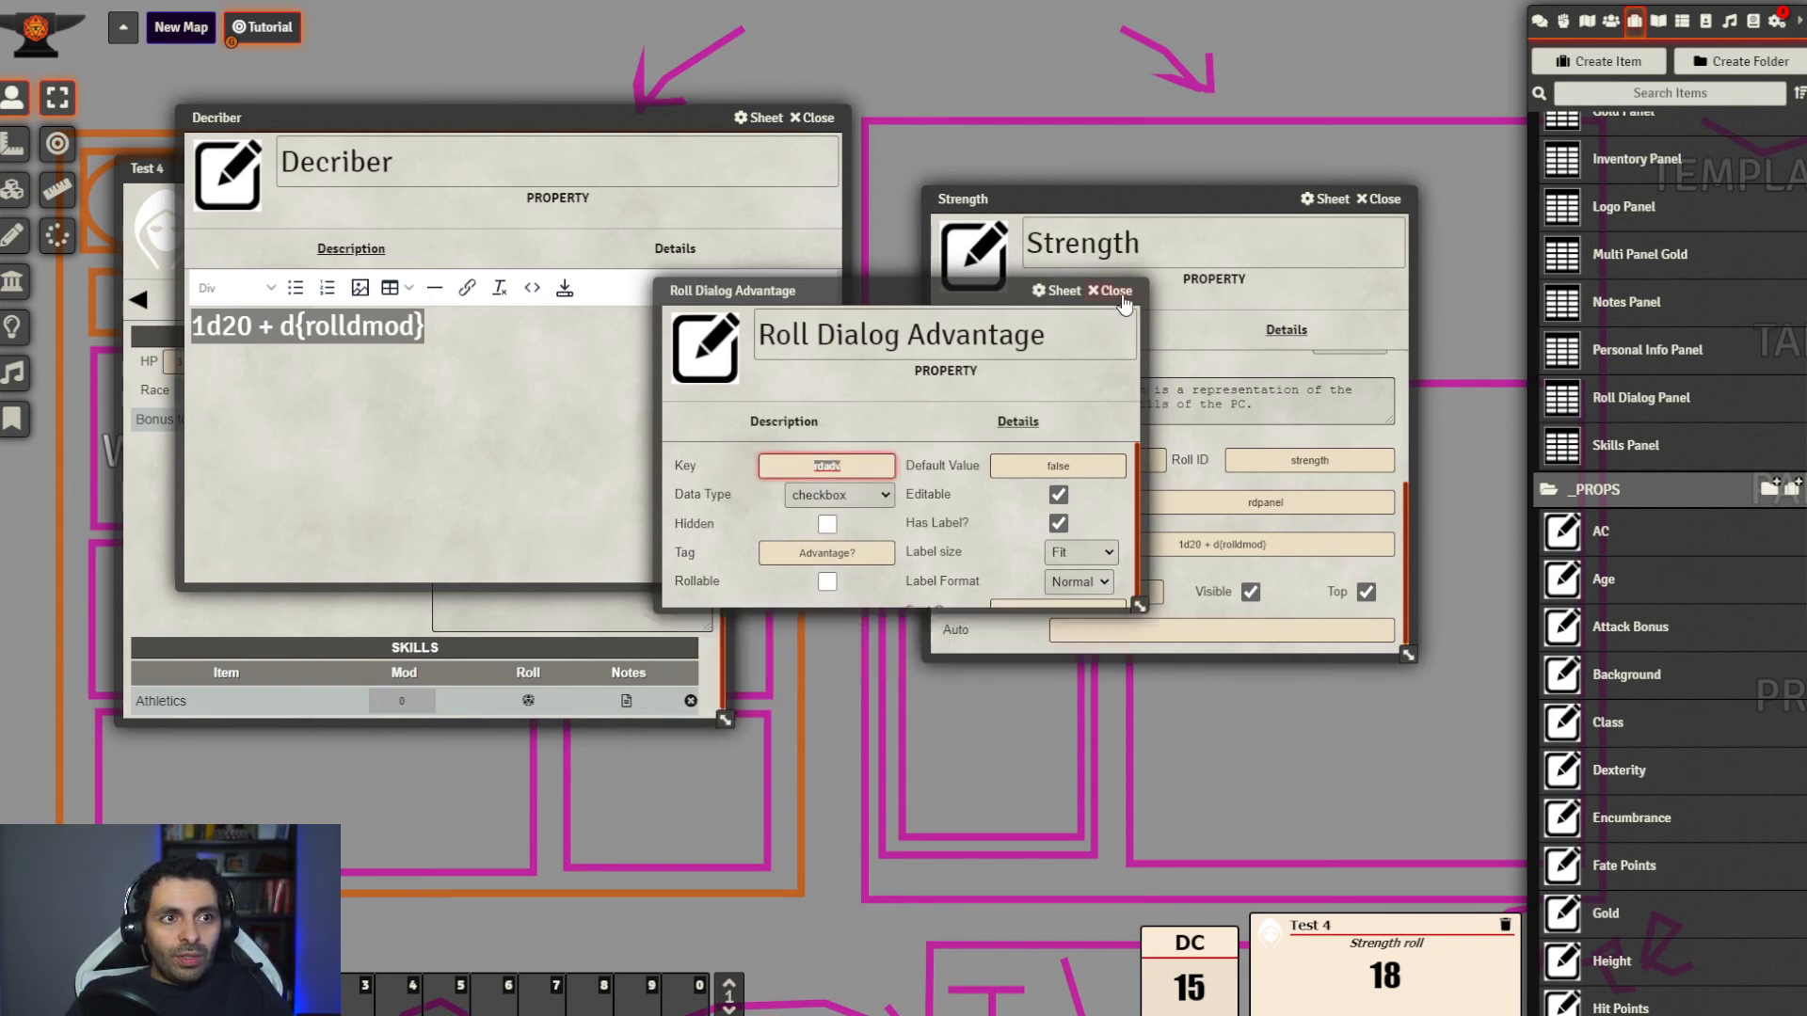
Add the Roll Dialog Advantage property to Roll Dialog Panel's property list and close the panel
{"action": "scroll", "coordinate": [1705, 462], "scroll_direction": "up", "scroll_amount": 3}
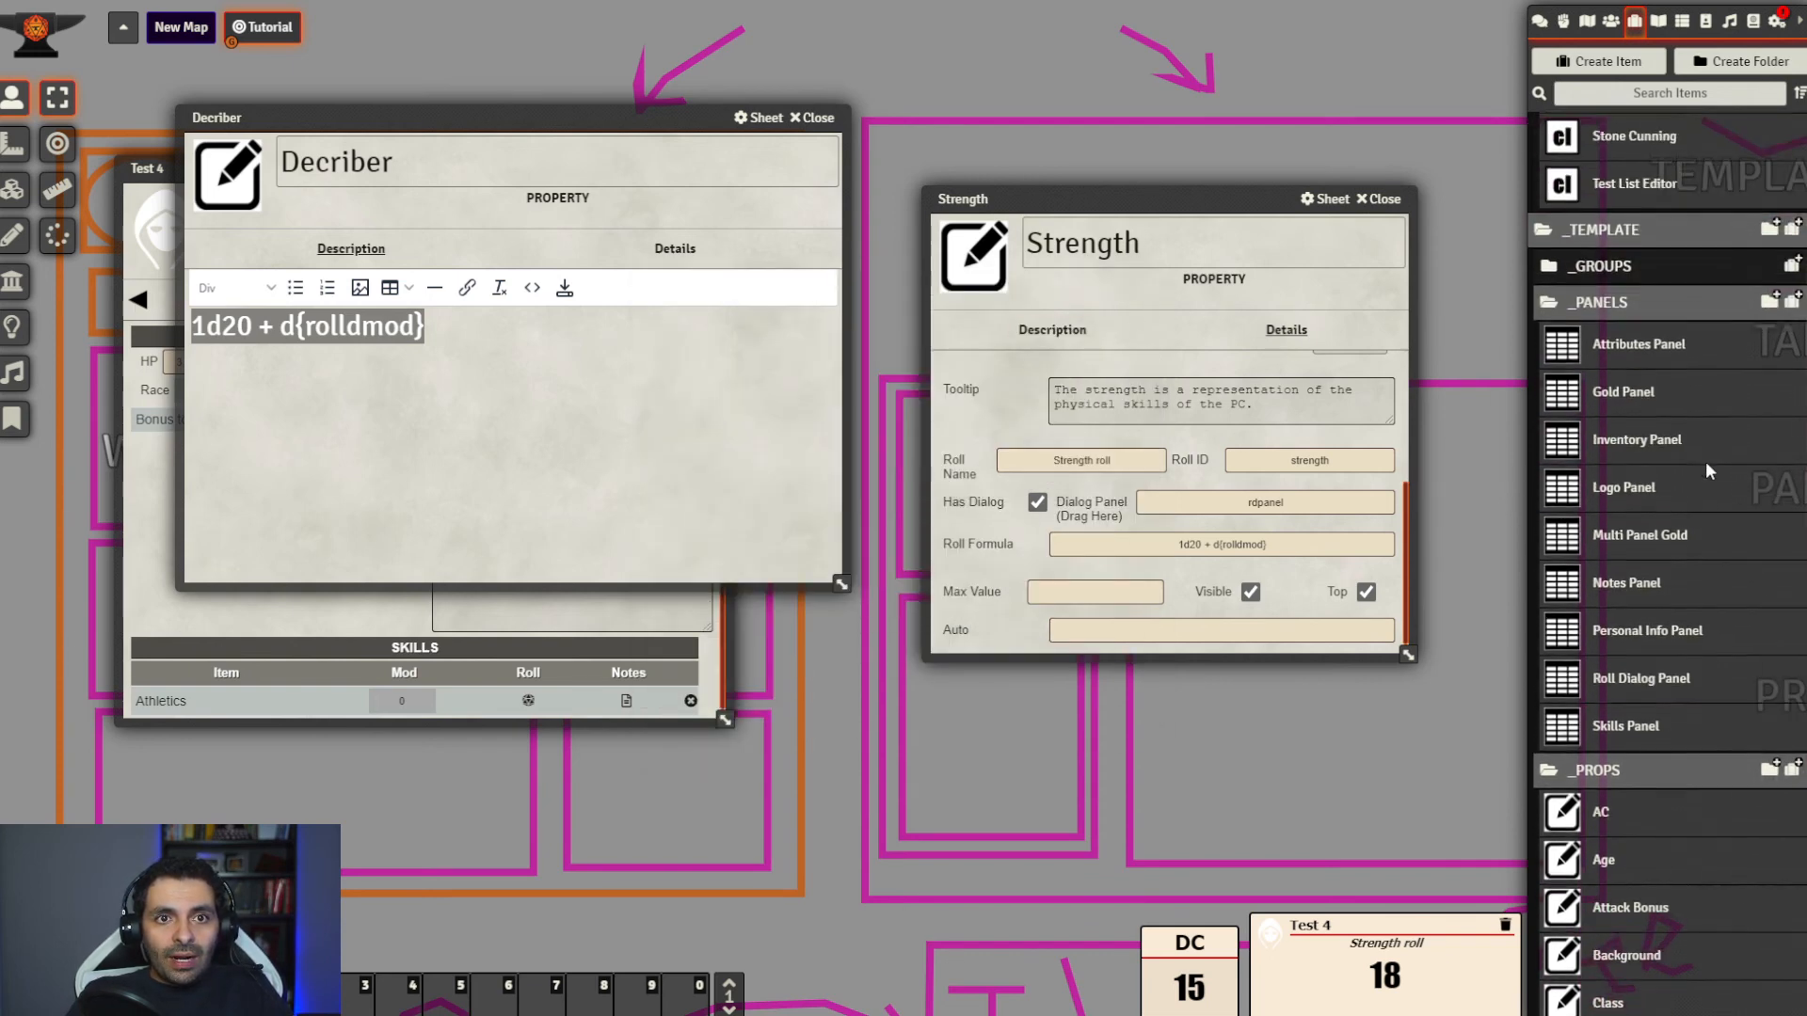
{"action": "scroll", "coordinate": [1706, 462], "scroll_direction": "down", "scroll_amount": 2}
{"action": "left_click", "coordinate": [1642, 600]}
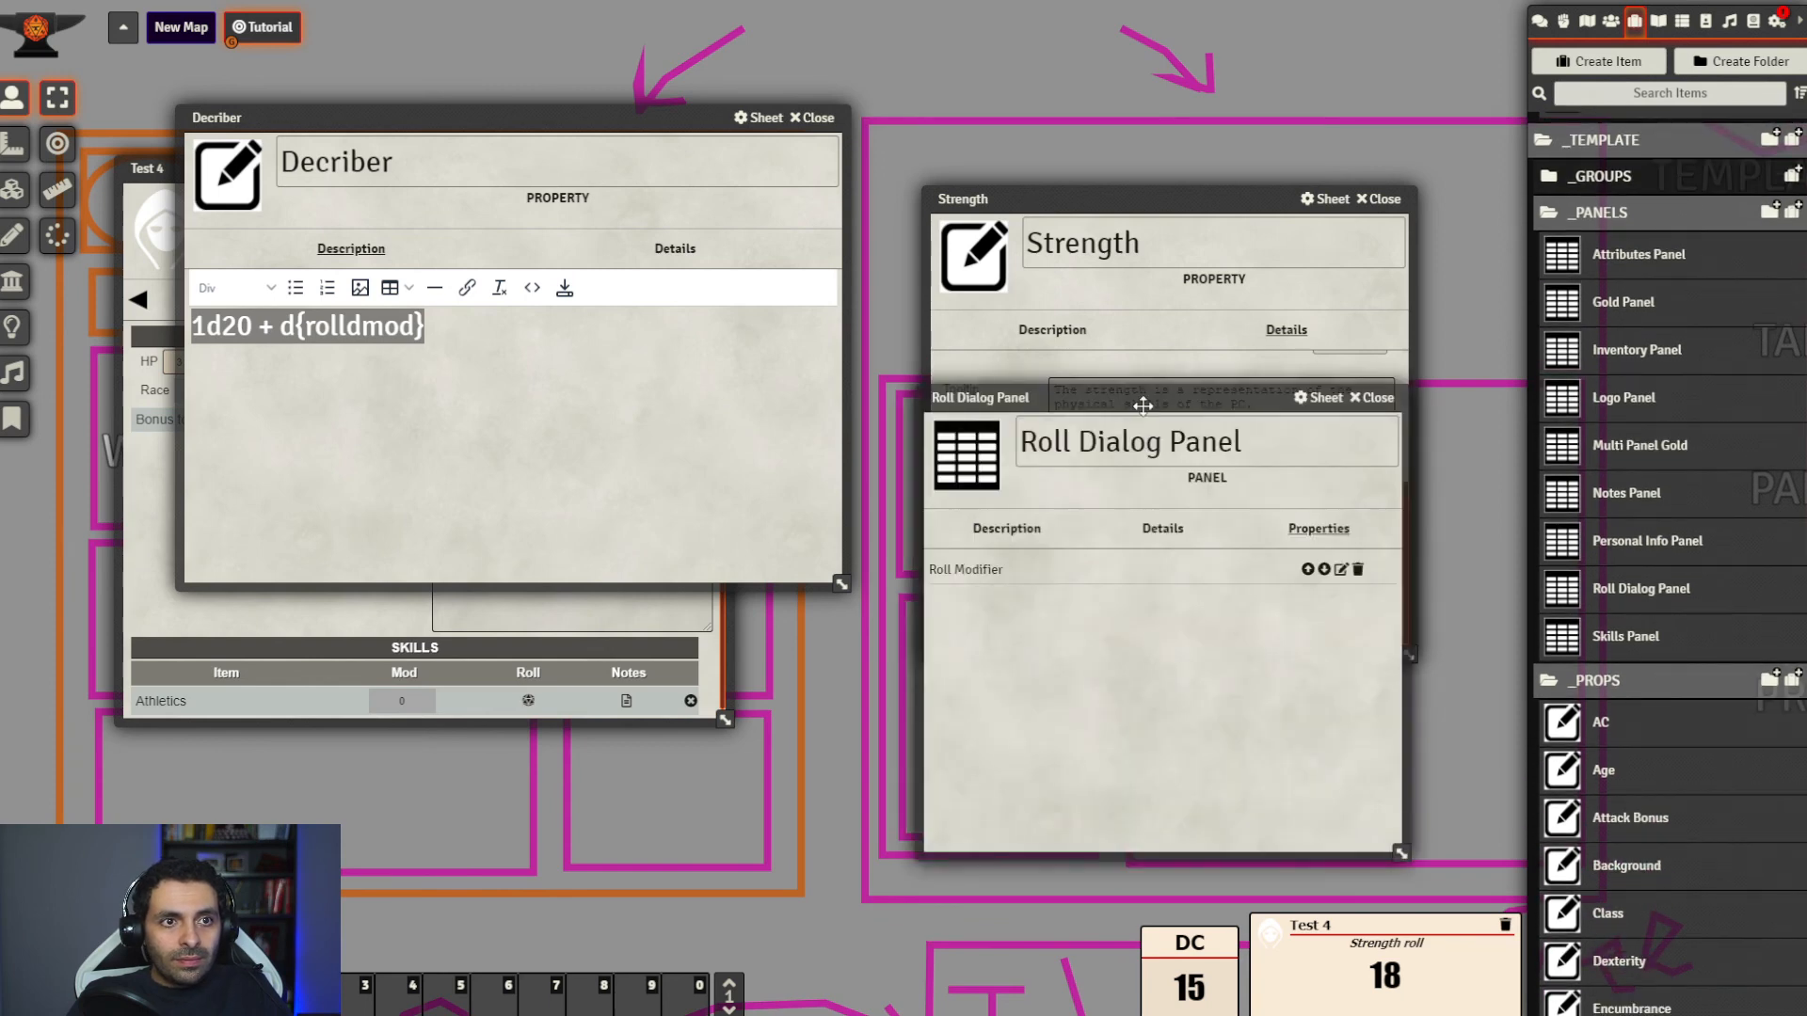
{"action": "left_click_drag", "start_coordinate": [1142, 405], "coordinate": [771, 417]}
{"action": "scroll", "coordinate": [1718, 721], "scroll_direction": "down", "scroll_amount": 10}
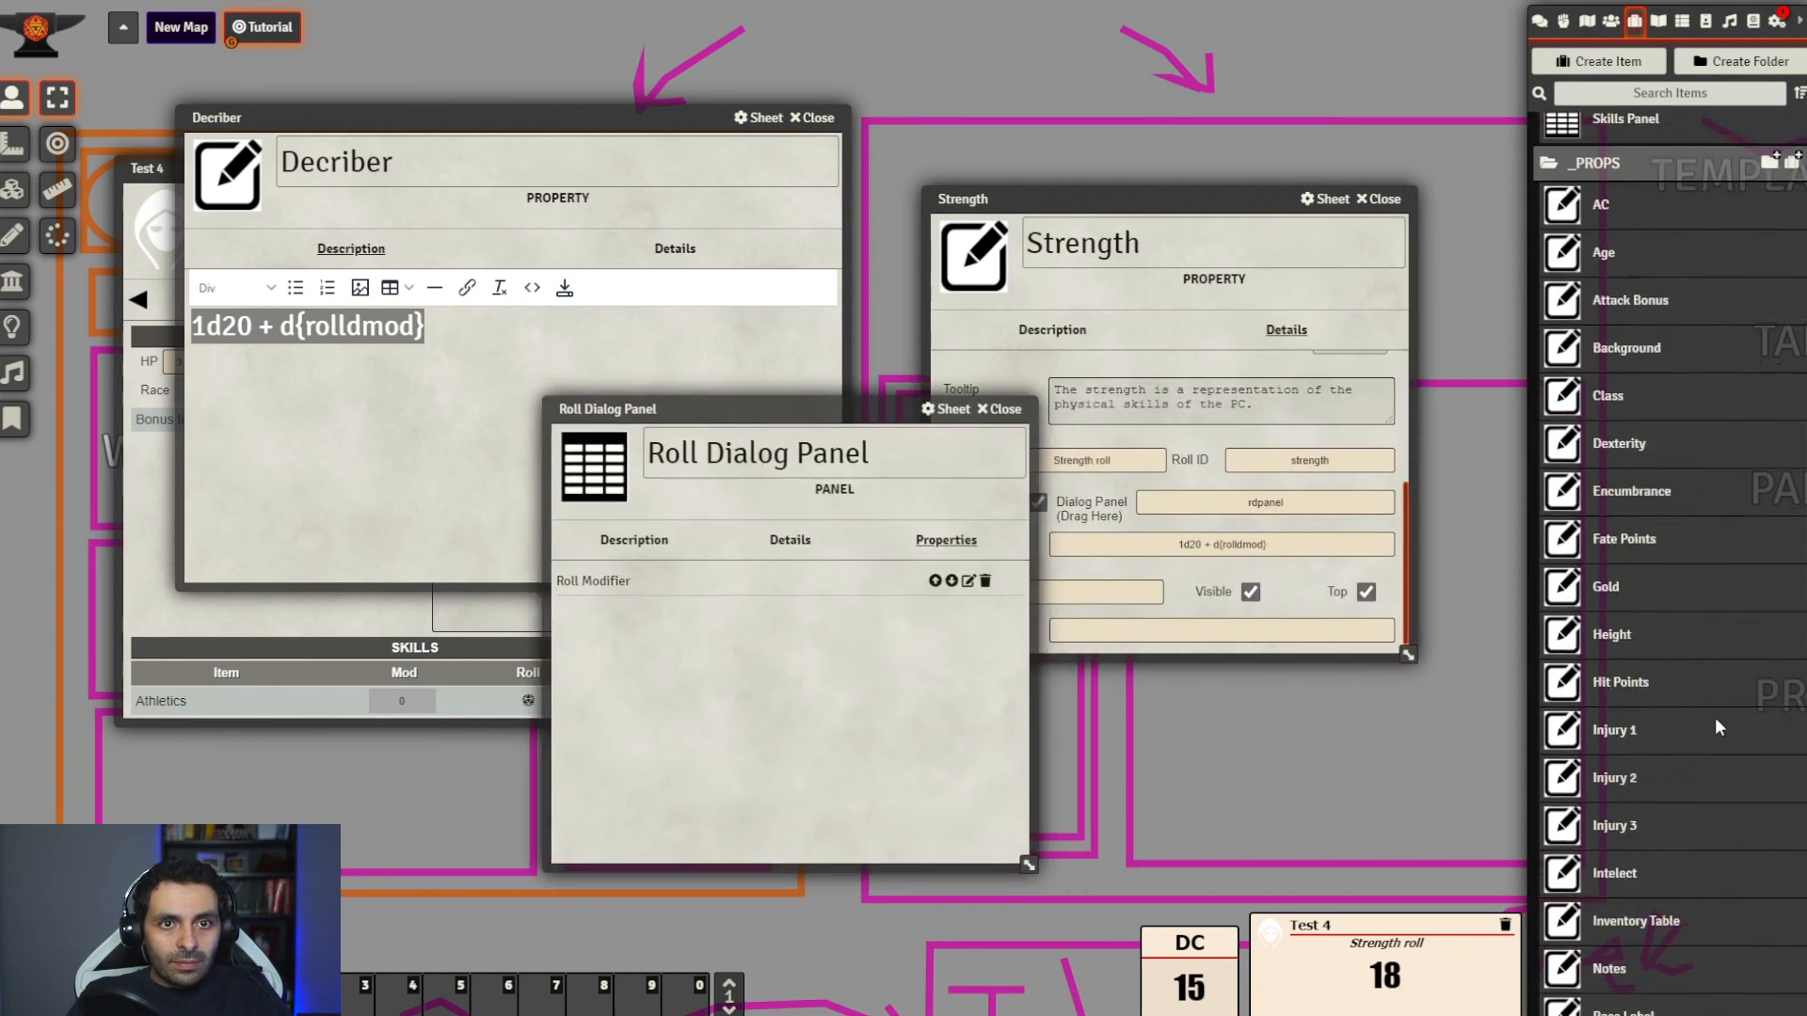
{"action": "scroll", "coordinate": [1714, 717], "scroll_direction": "down", "scroll_amount": 5}
{"action": "left_click_drag", "start_coordinate": [1639, 612], "coordinate": [750, 709]}
{"action": "left_click", "coordinate": [1005, 410]}
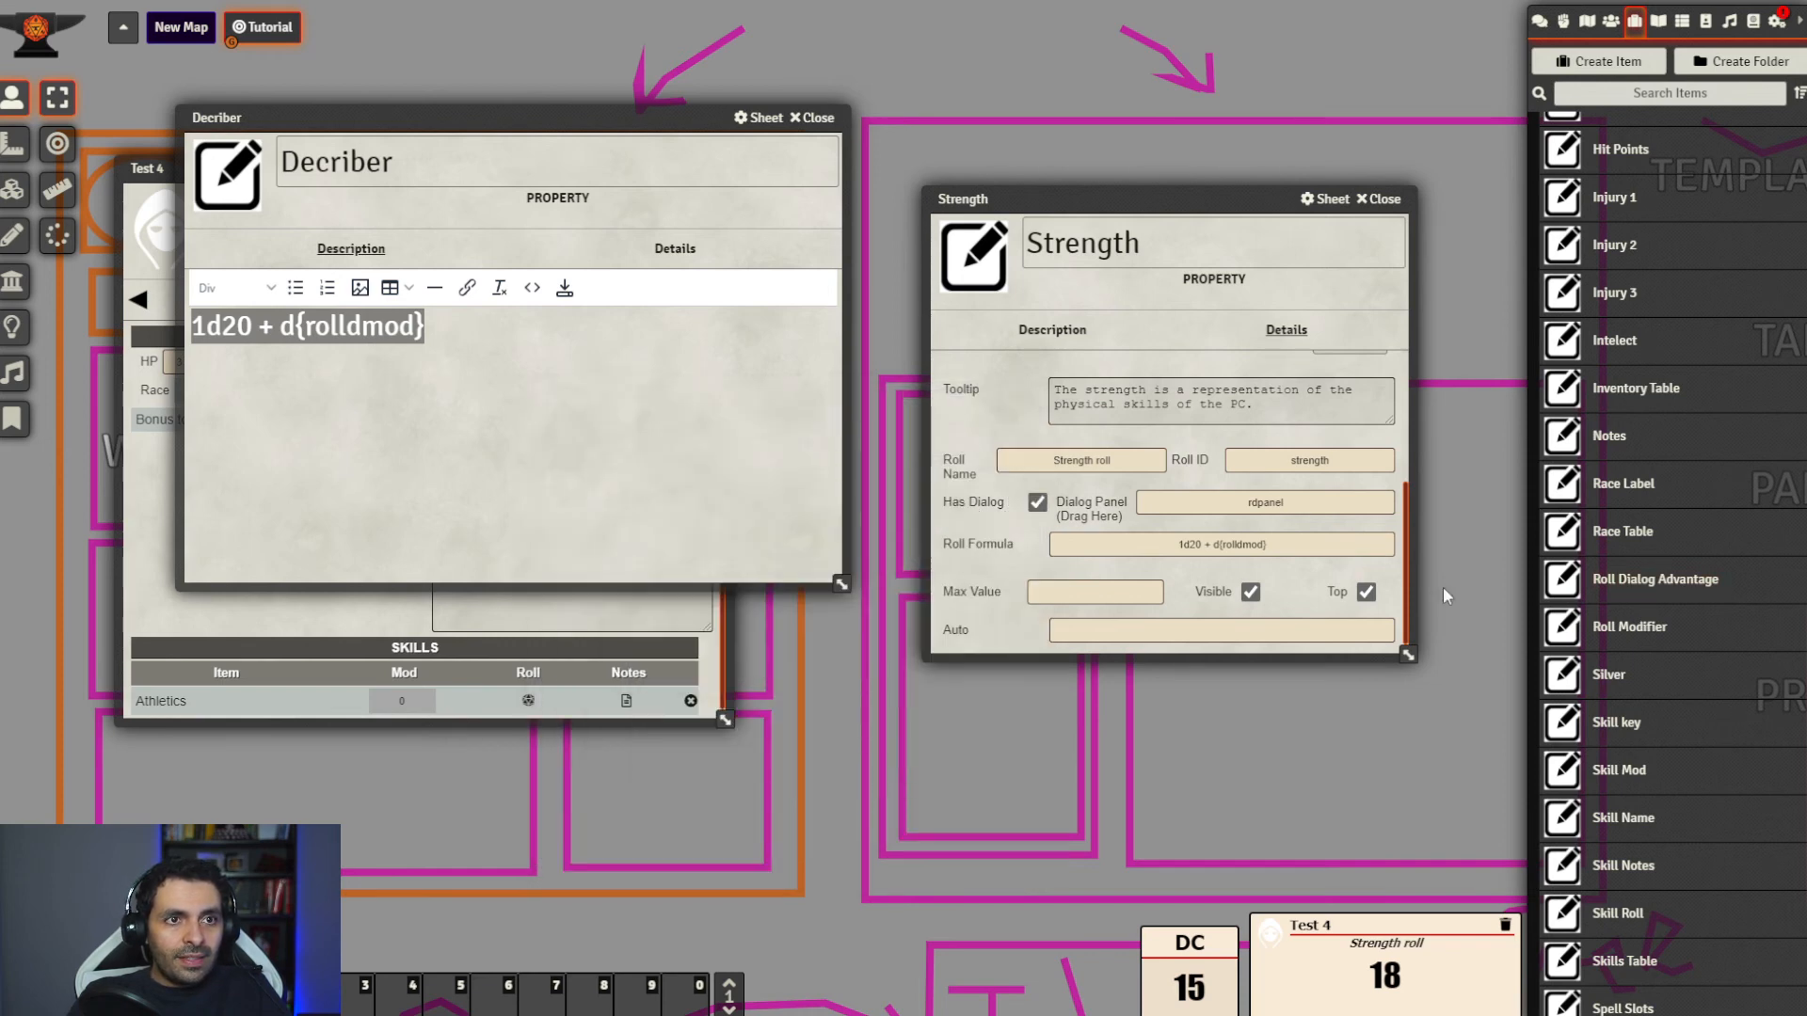
Append ~ADV~ after d{rolldmod} in the Decriber formula text and move its window clear of the Test 4 sheet
{"action": "left_click", "coordinate": [533, 383]}
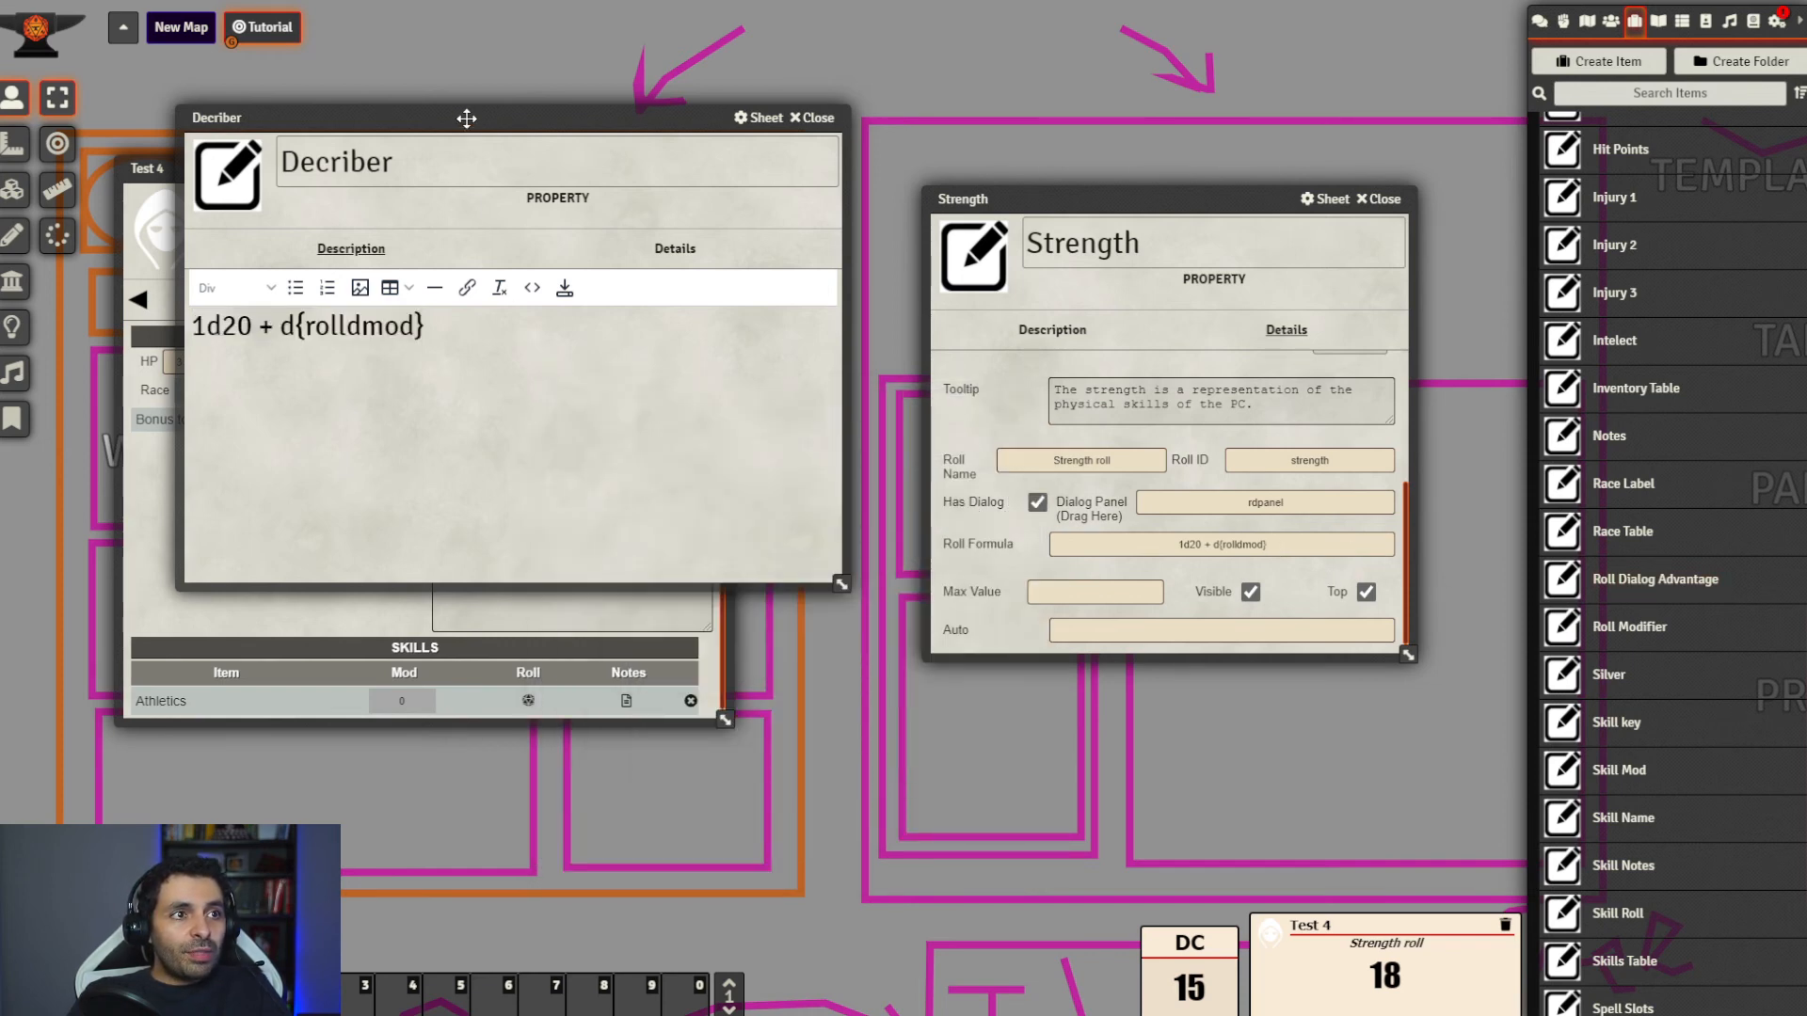
{"action": "left_click_drag", "start_coordinate": [468, 117], "coordinate": [817, 255]}
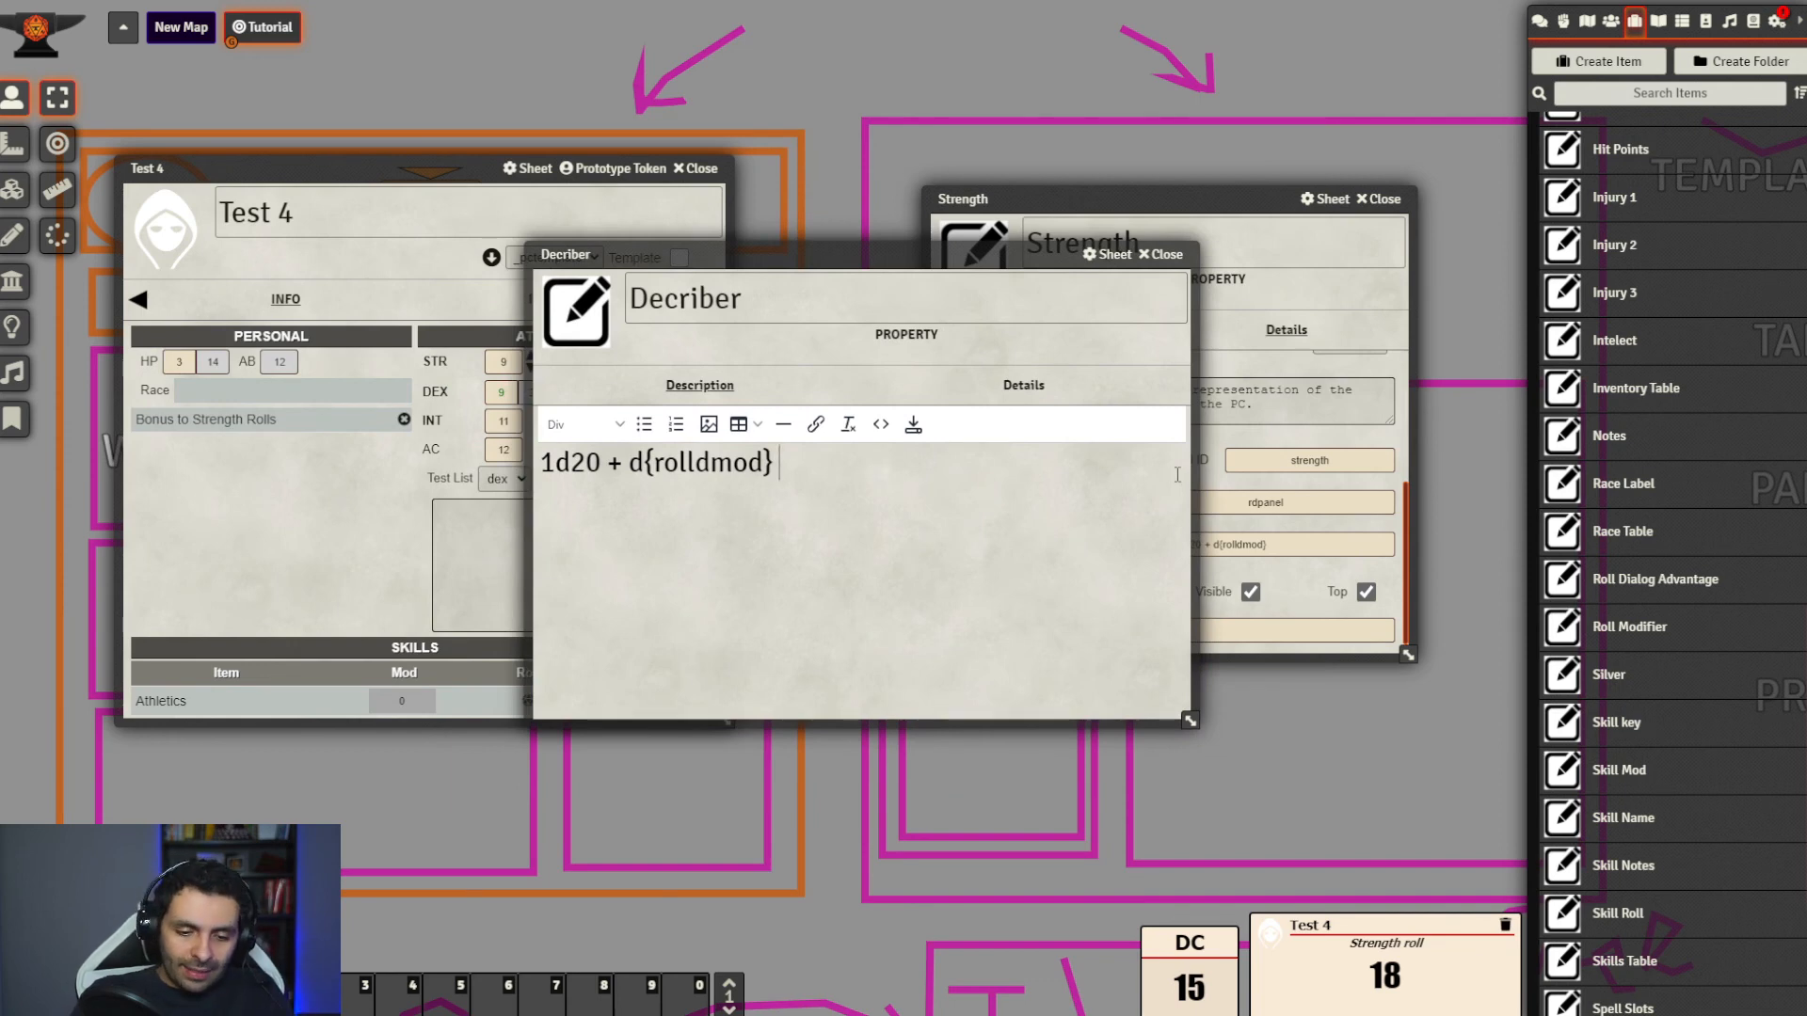
{"action": "type", "text": "~~"}
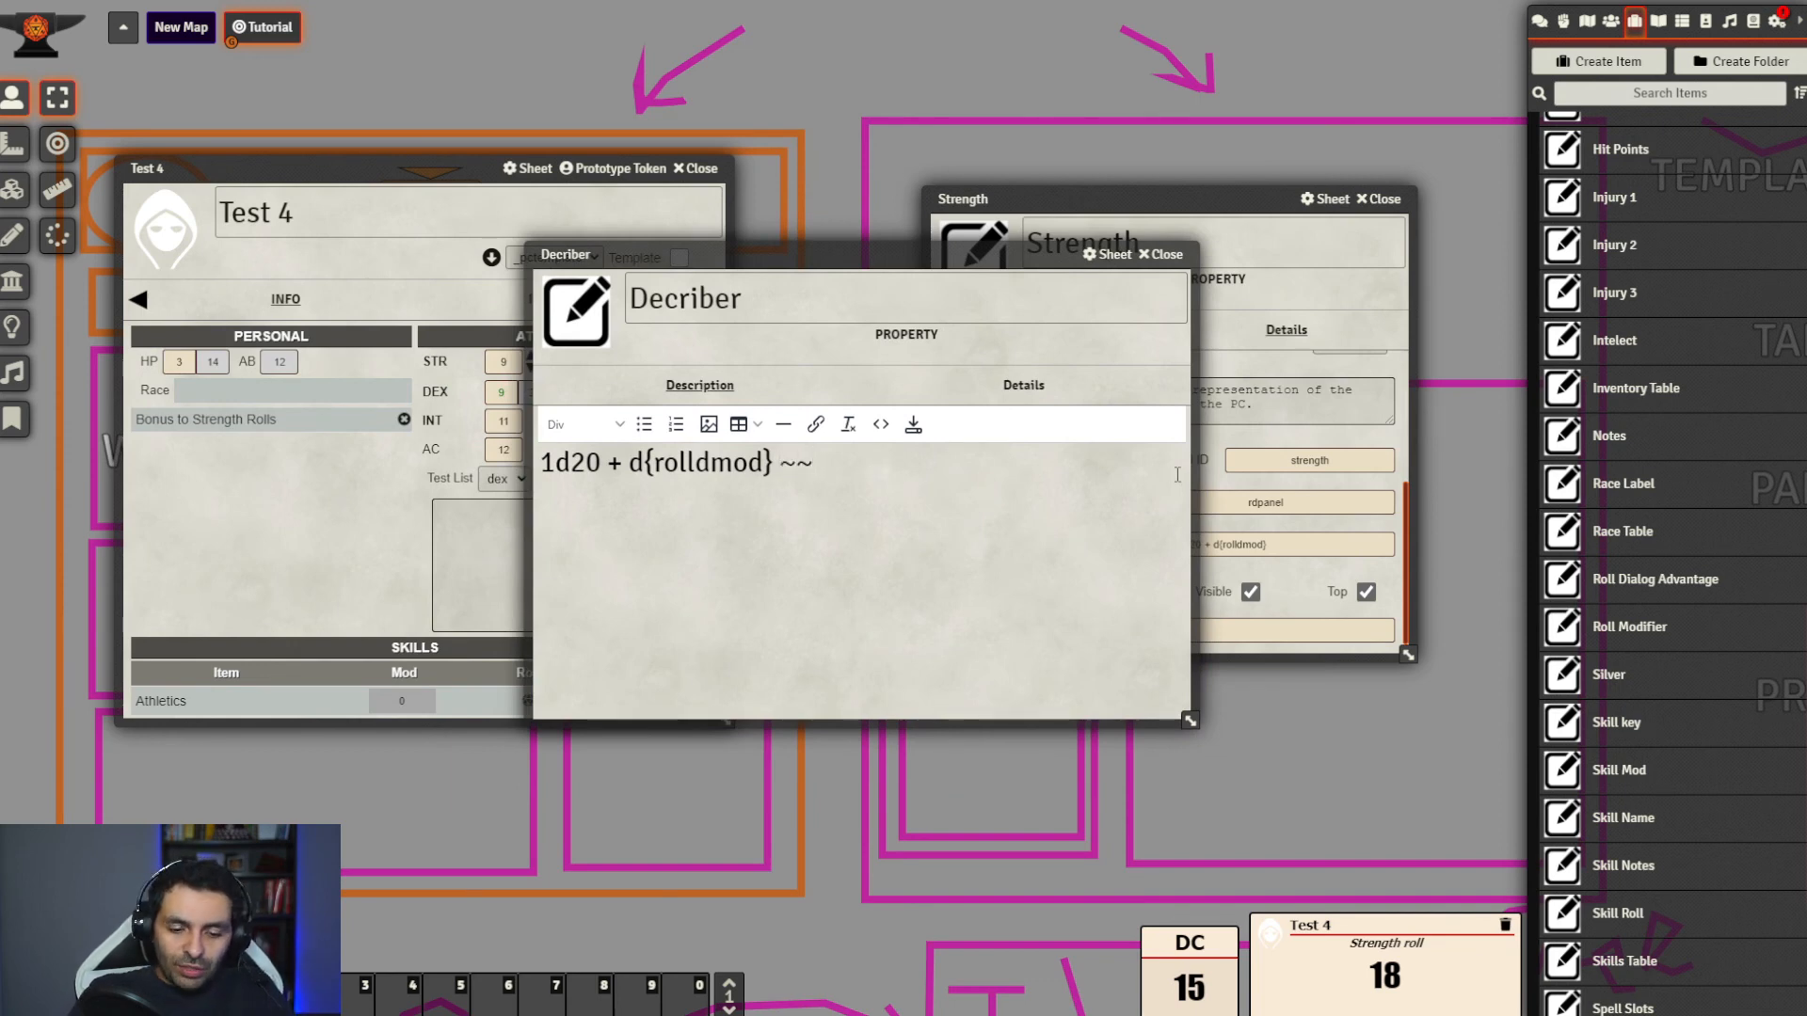
{"action": "type", "text": "ADV"}
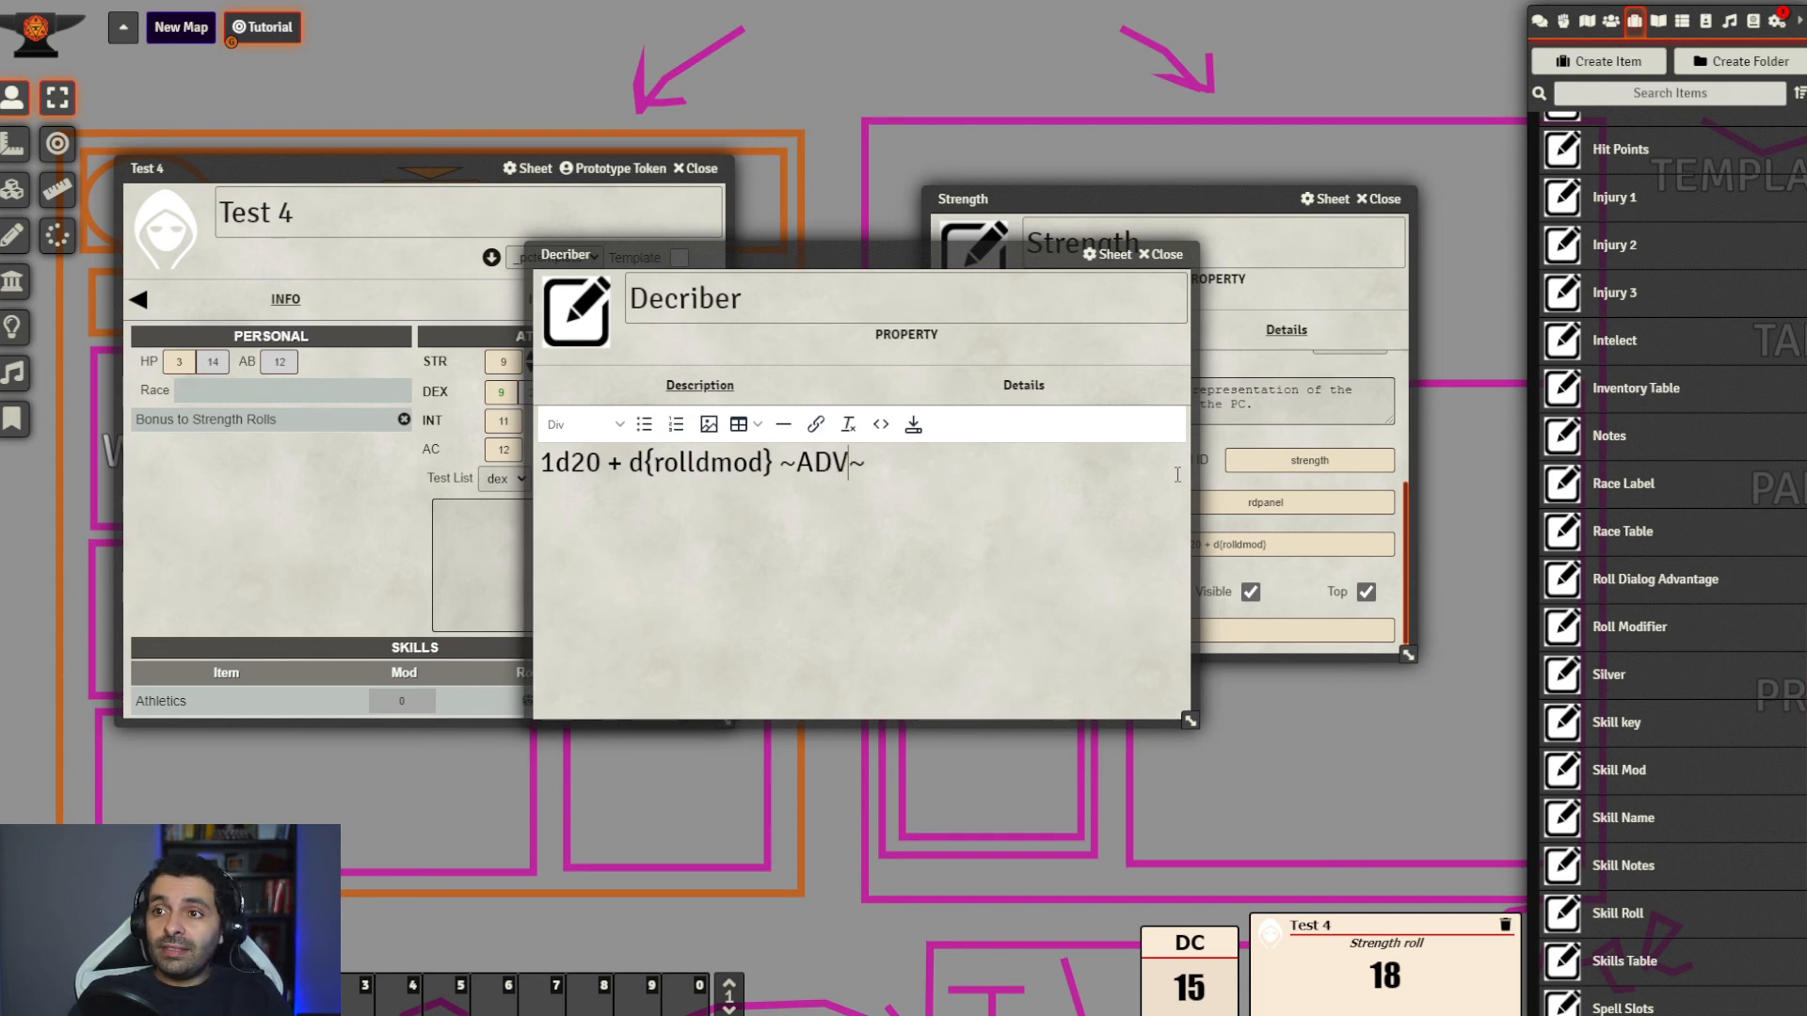
Wrap ADV inside the tildes with an if[ ] expression so the formula ends in ~if[ADV]~
{"action": "key", "text": "Left"}
{"action": "key", "text": "Left"}
{"action": "key", "text": "Left"}
{"action": "key", "text": "Left"}
{"action": "key", "text": "Left"}
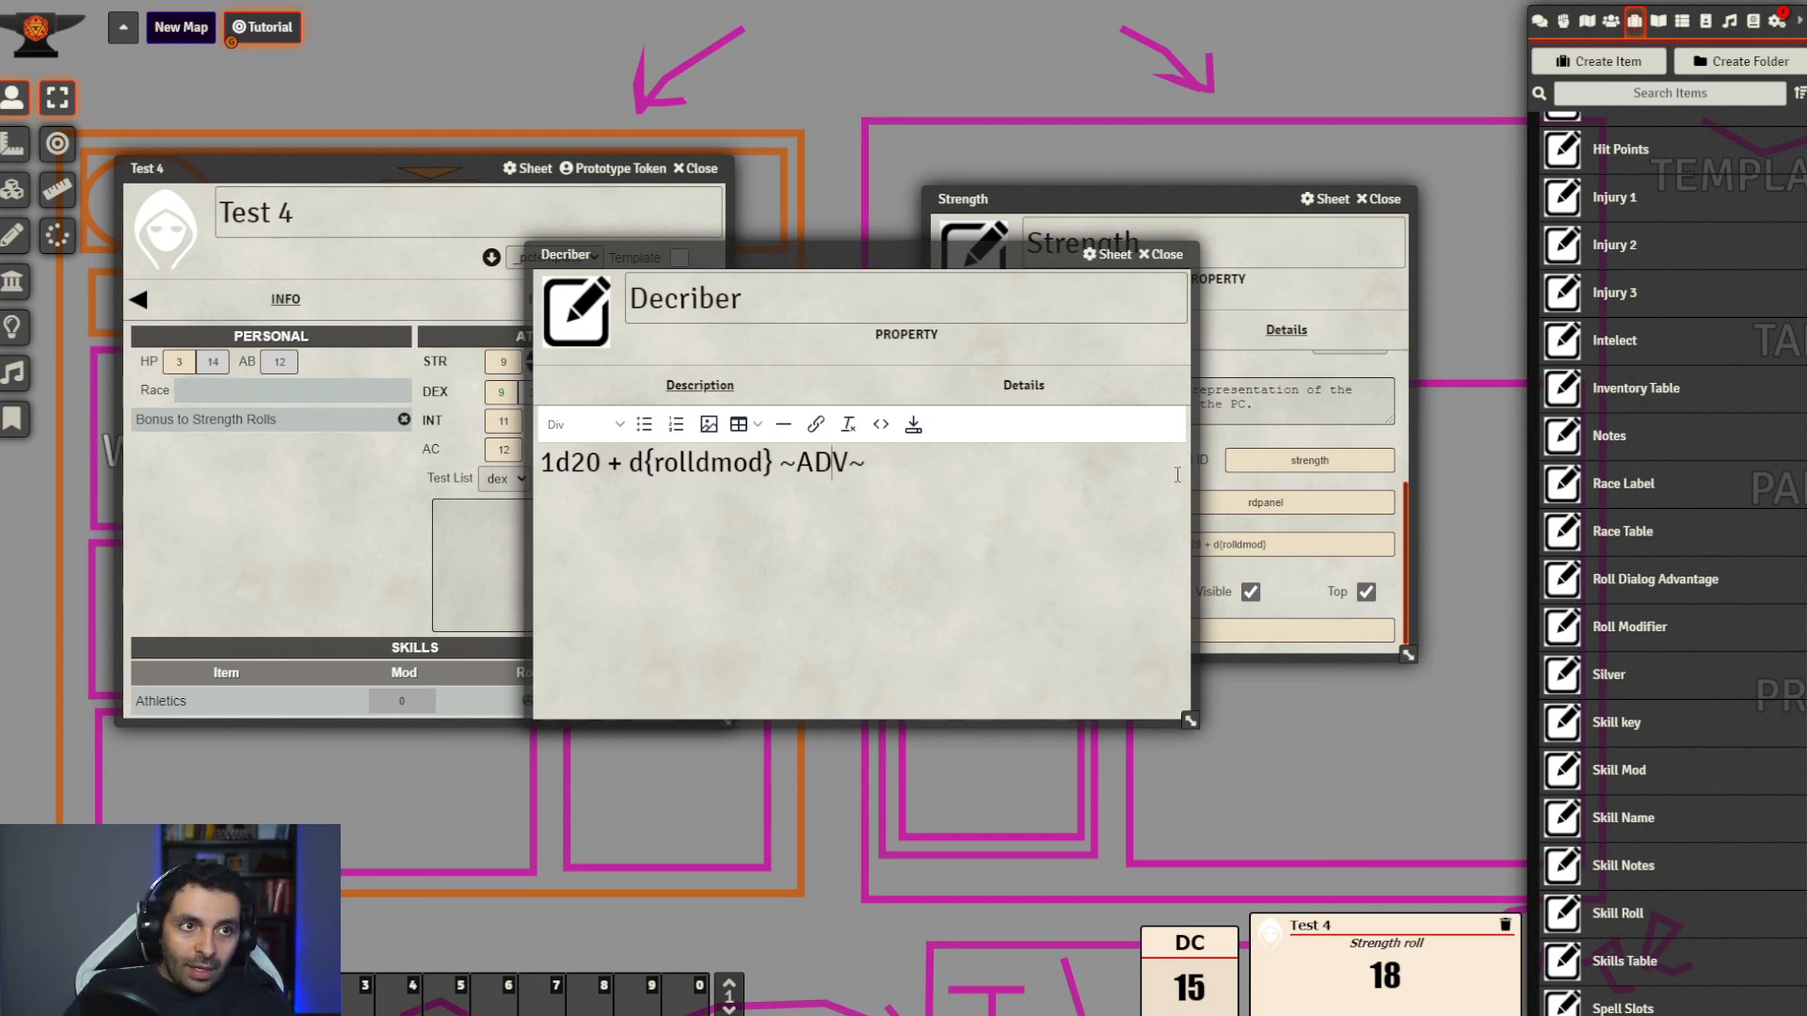
{"action": "key", "text": "Right"}
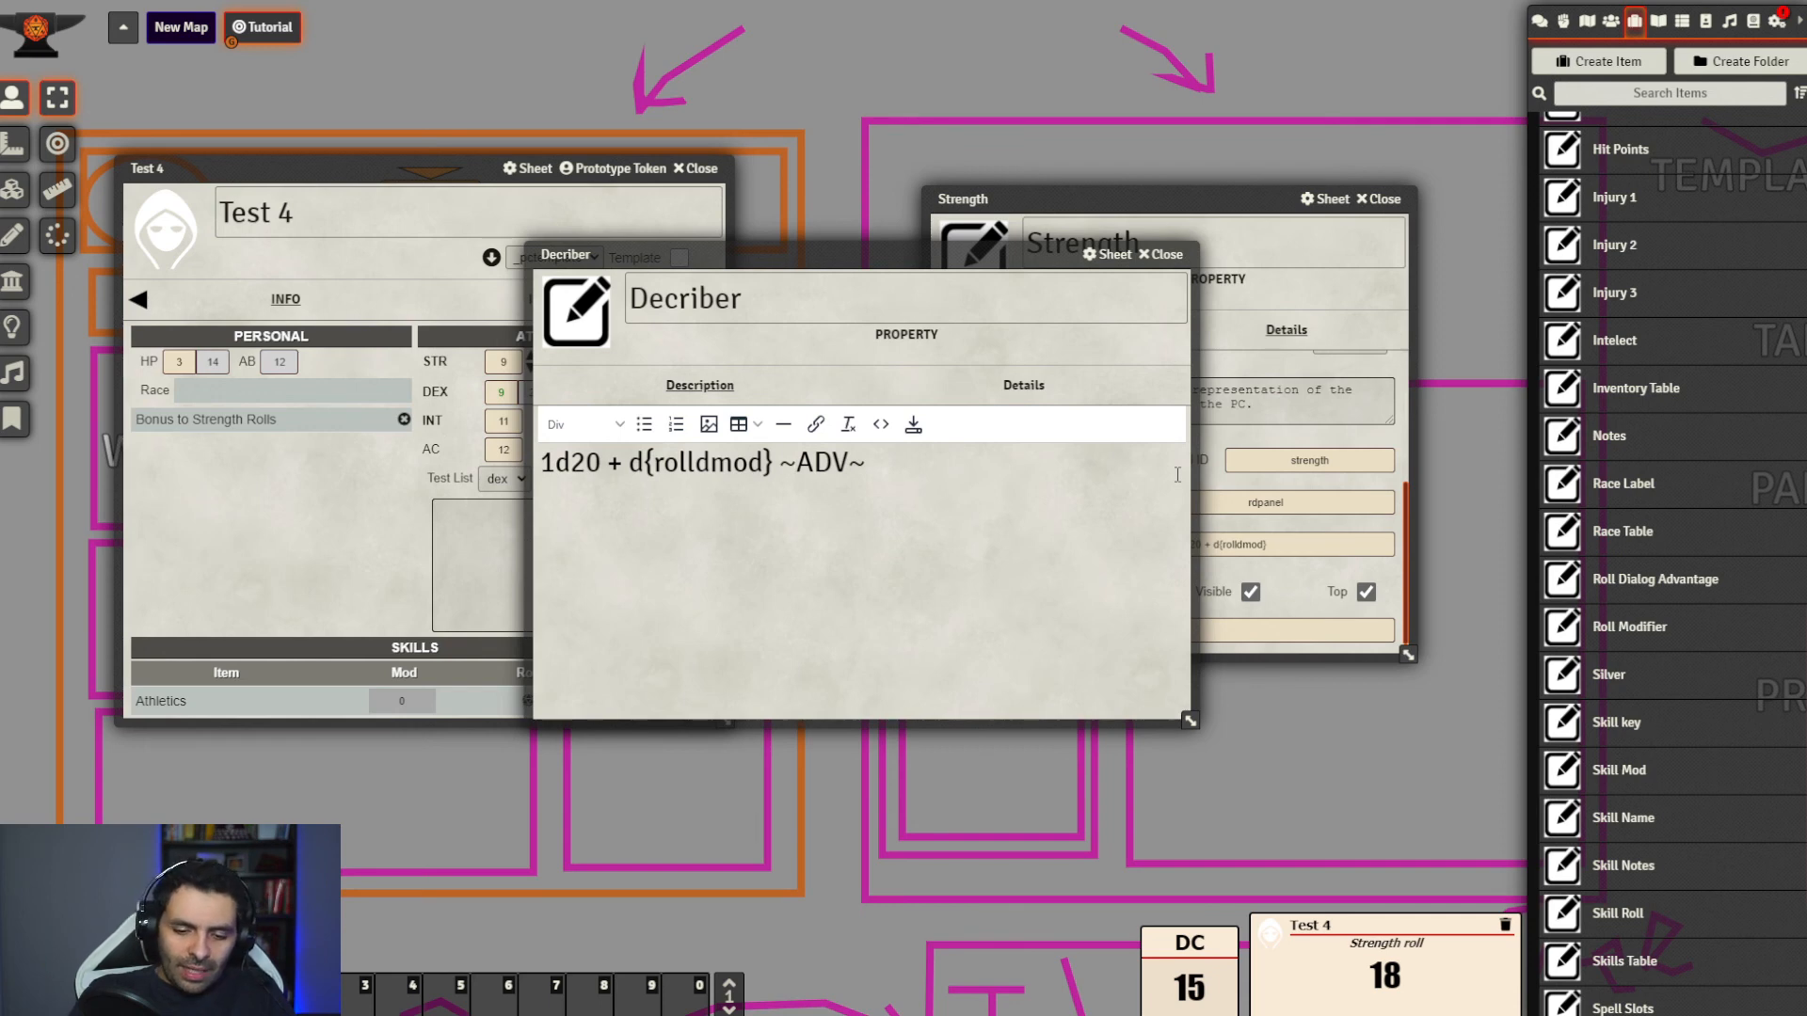
{"action": "type", "text": "if["}
{"action": "key", "text": "Right"}
{"action": "key", "text": "Right"}
{"action": "key", "text": "Right"}
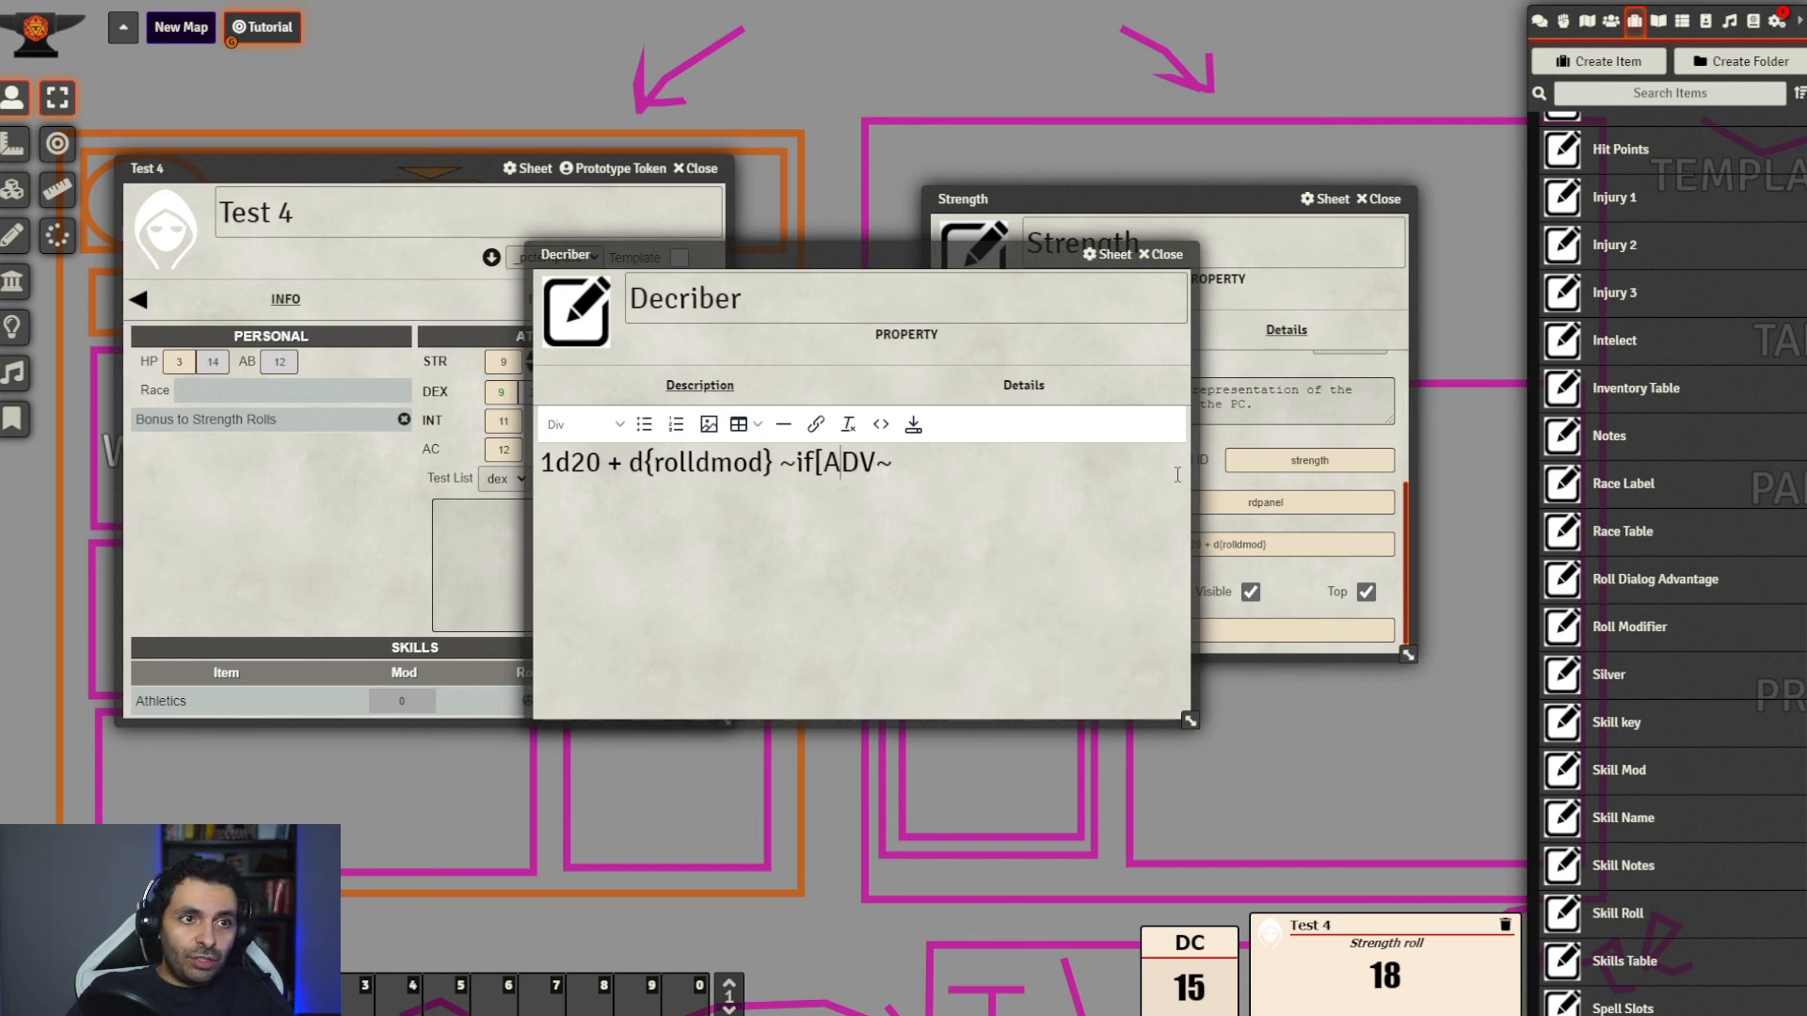
{"action": "type", "text": "]"}
Insert the condition d{rdadv}:true before ADV inside the if expression
{"action": "key", "text": "Left"}
{"action": "key", "text": "Left"}
{"action": "key", "text": "Left"}
{"action": "key", "text": "Left"}
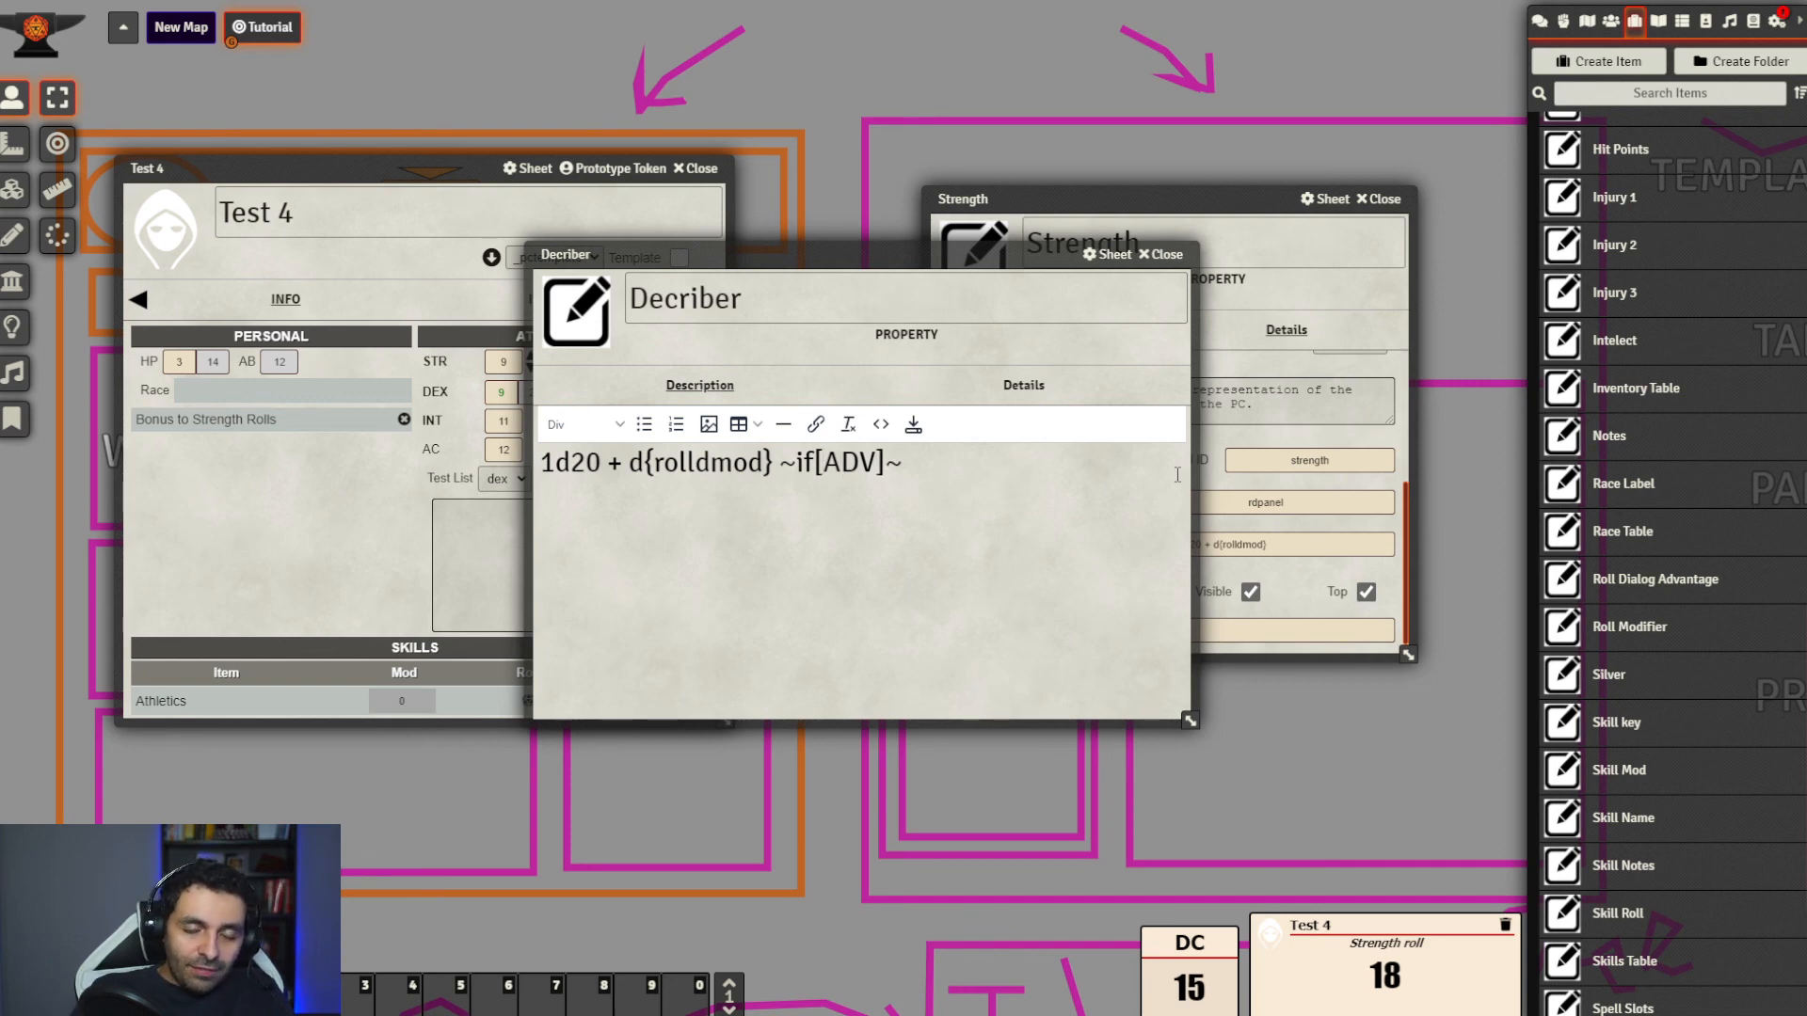
{"action": "type", "text": "d{}"}
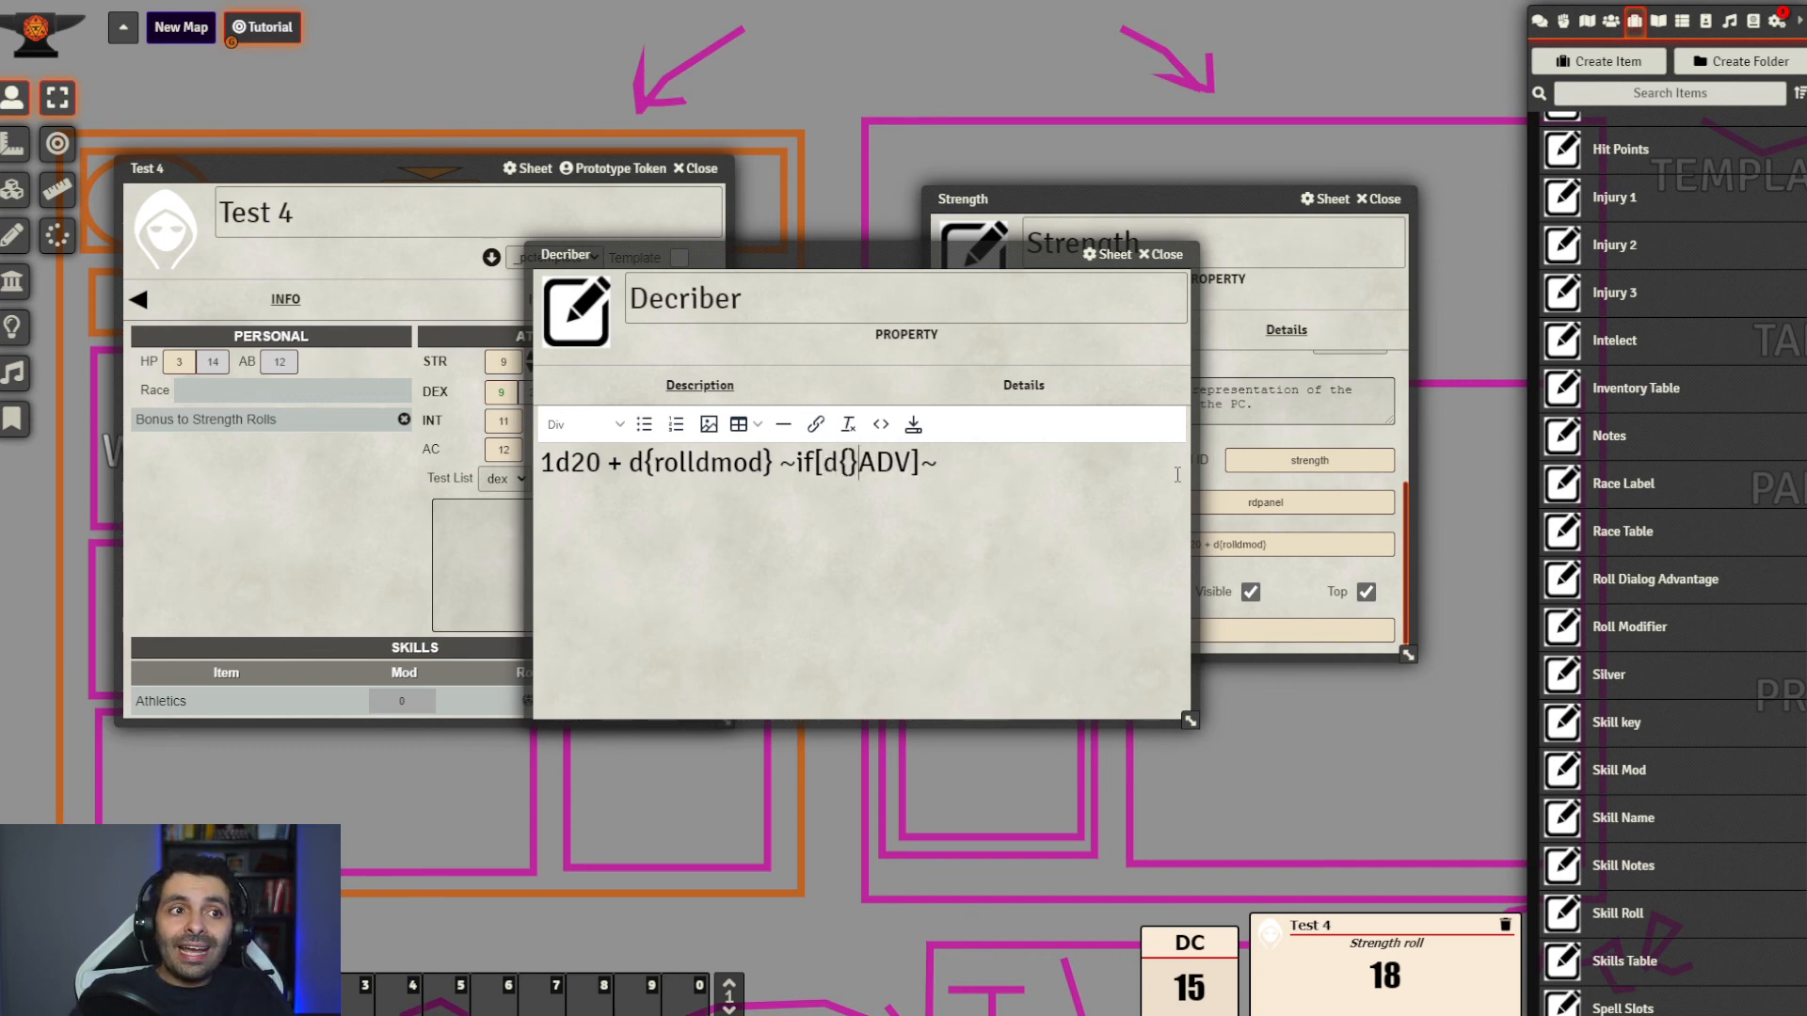
{"action": "key", "text": "Left"}
{"action": "type", "text": "rdadv"}
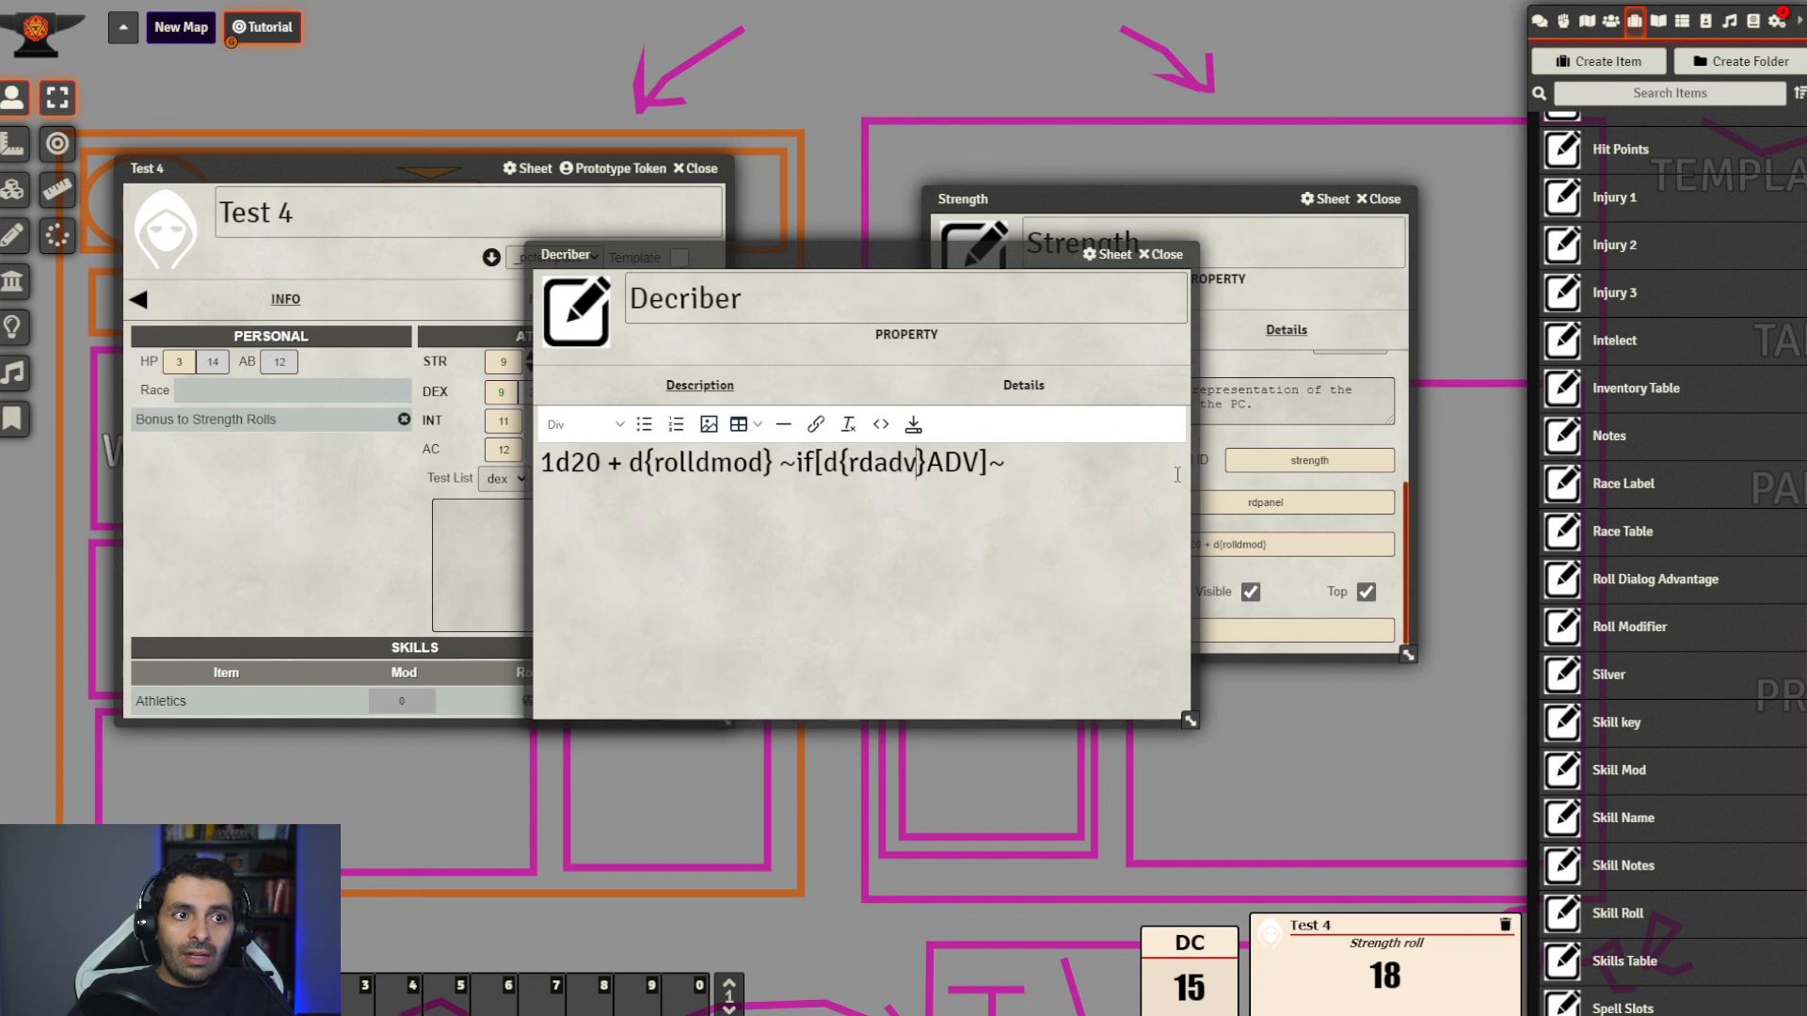
{"action": "key", "text": "Right"}
{"action": "type", "text": ":true"}
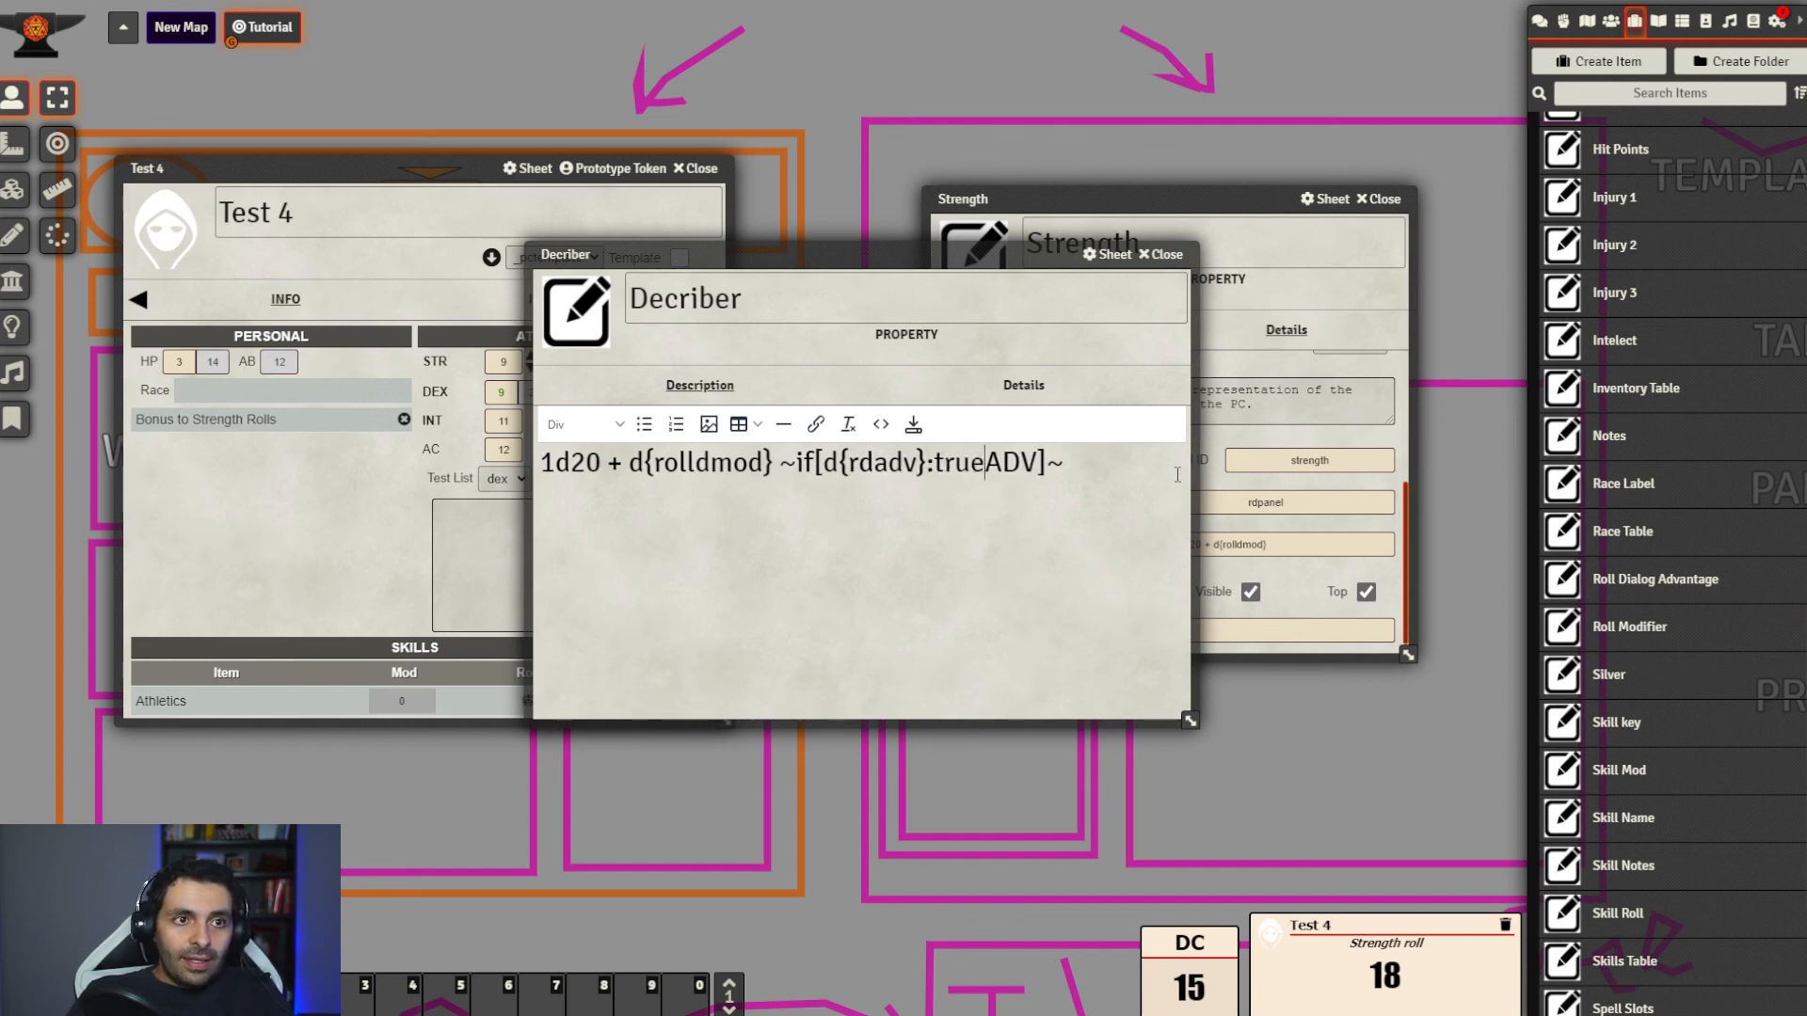
Separate the condition from ADV with a comma and add noeffect as the else value of the if expression
{"action": "type", "text": ";"}
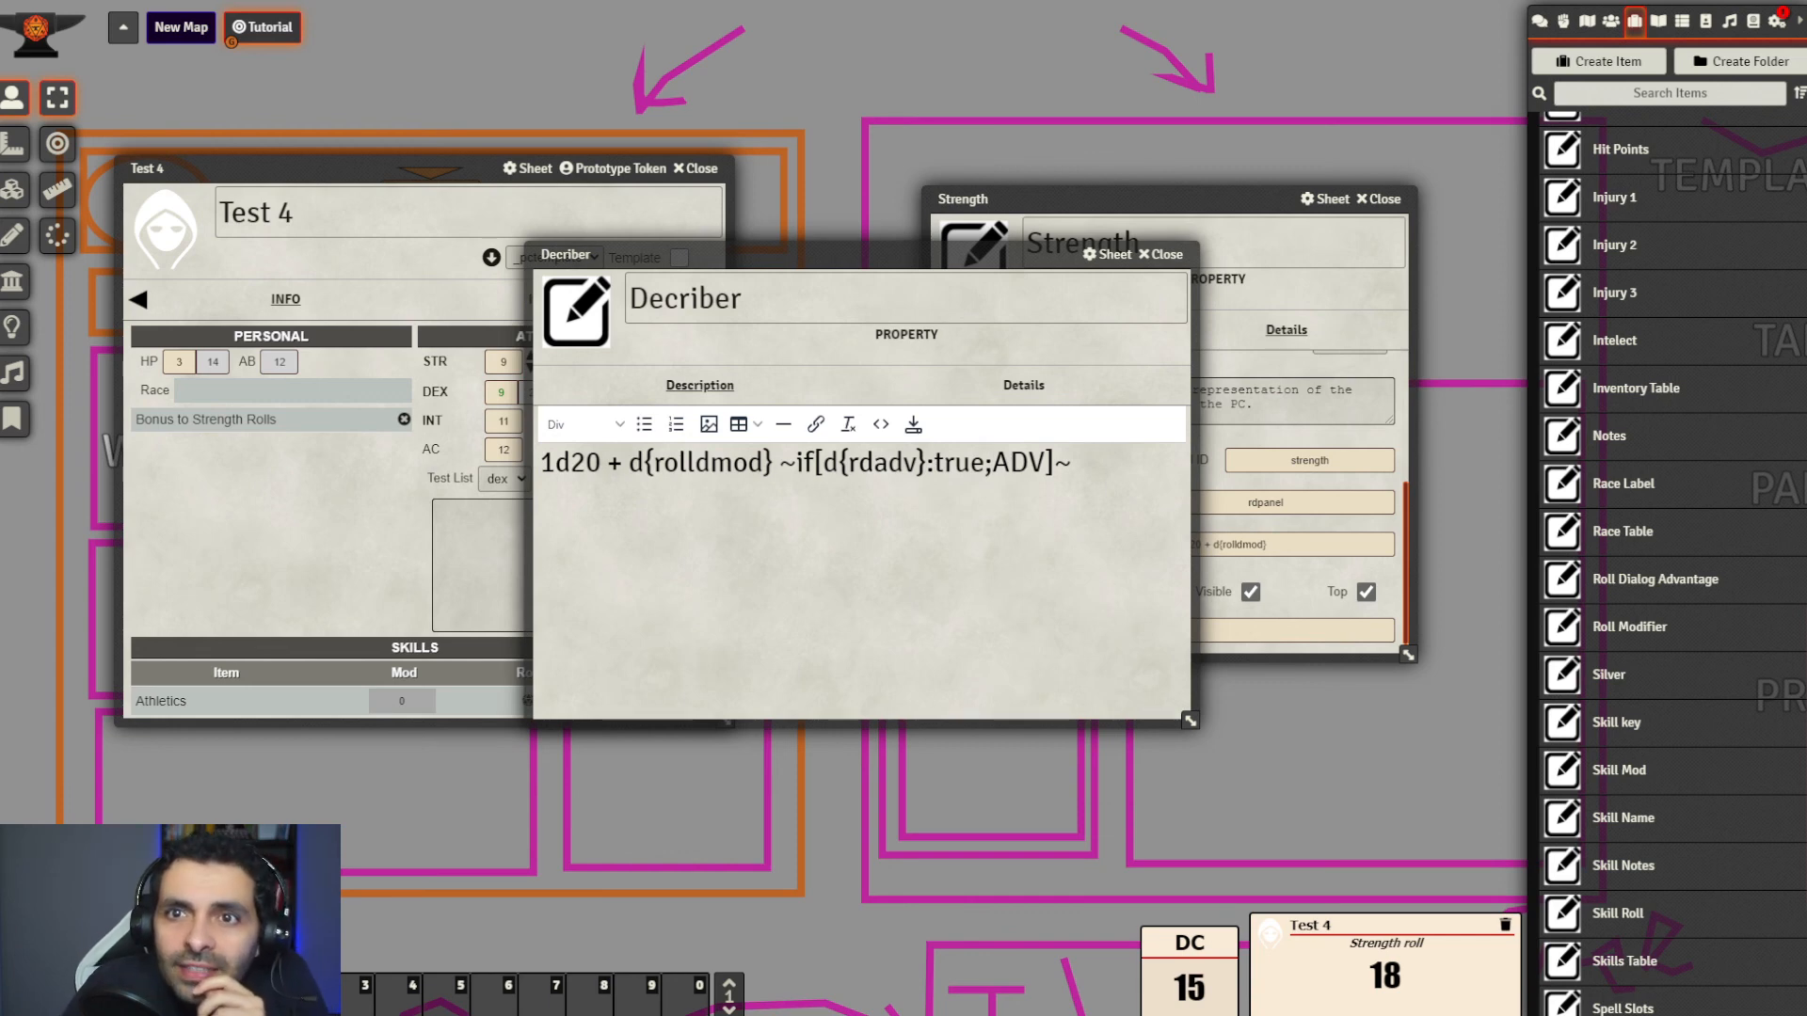
{"action": "key", "text": "BackSpace"}
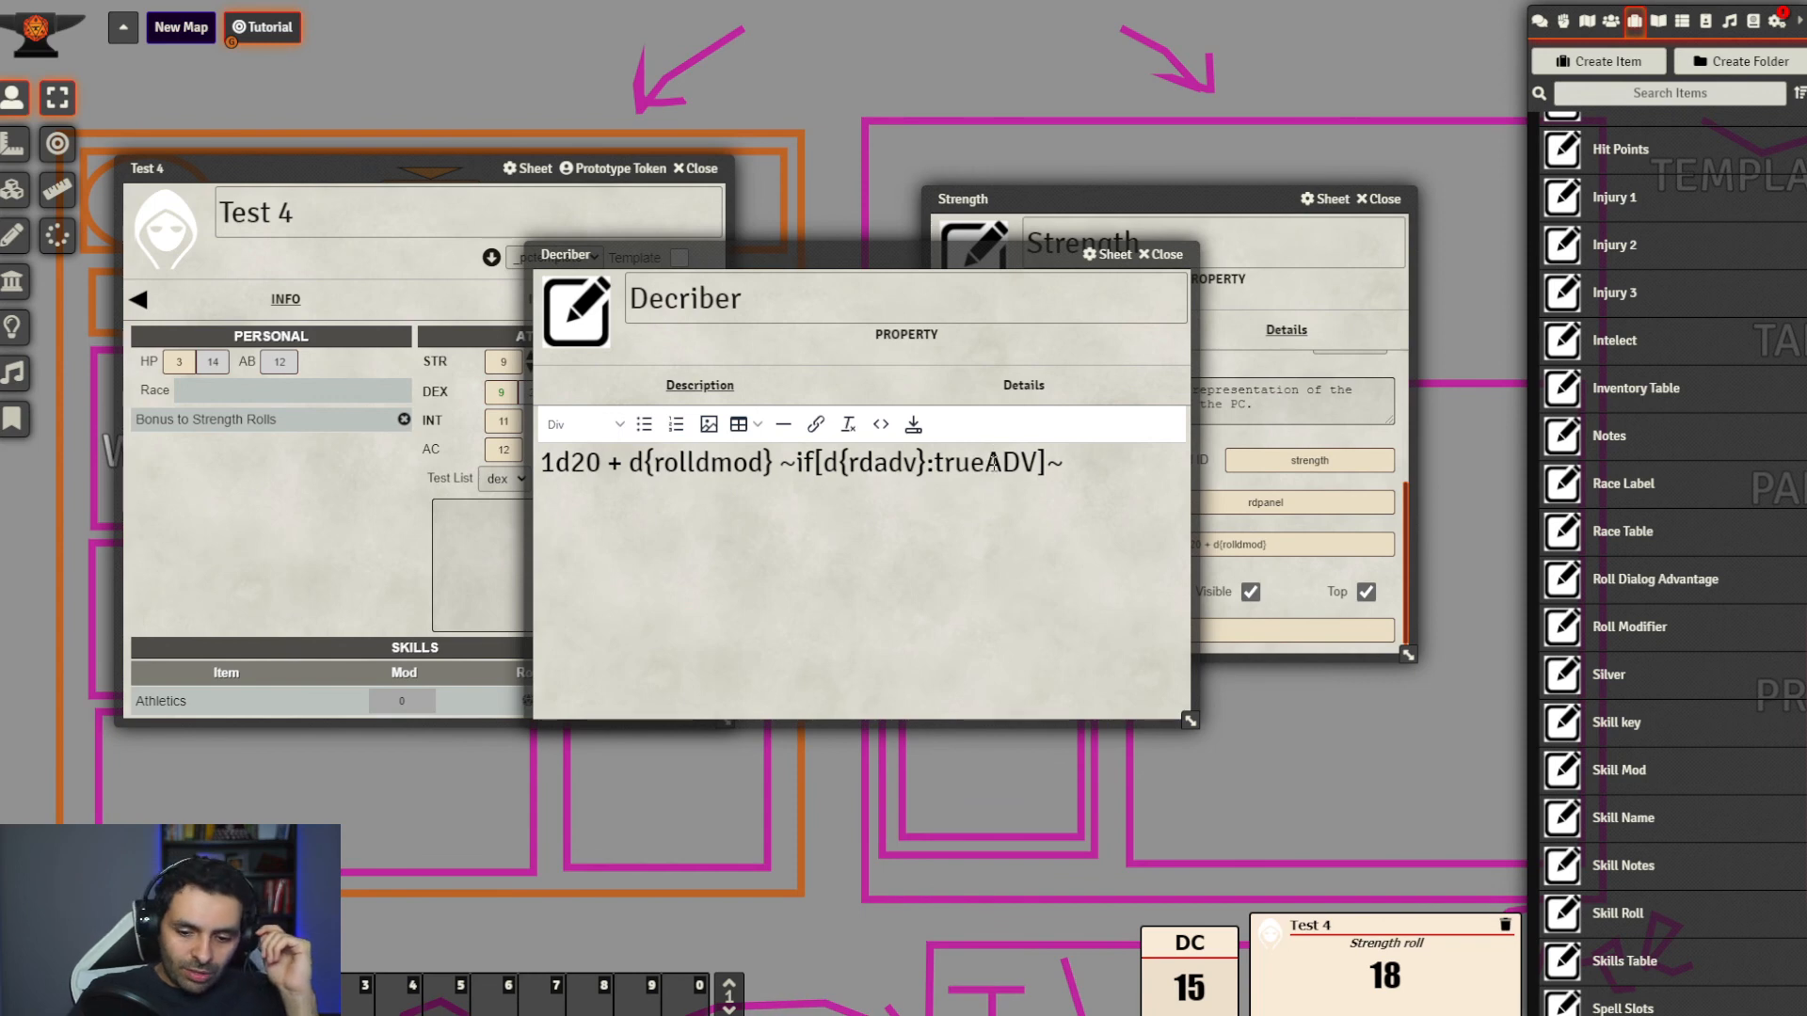
{"action": "type", "text": ","}
{"action": "key", "text": "Right"}
{"action": "key", "text": "Right"}
{"action": "key", "text": "Right"}
{"action": "type", "text": ","}
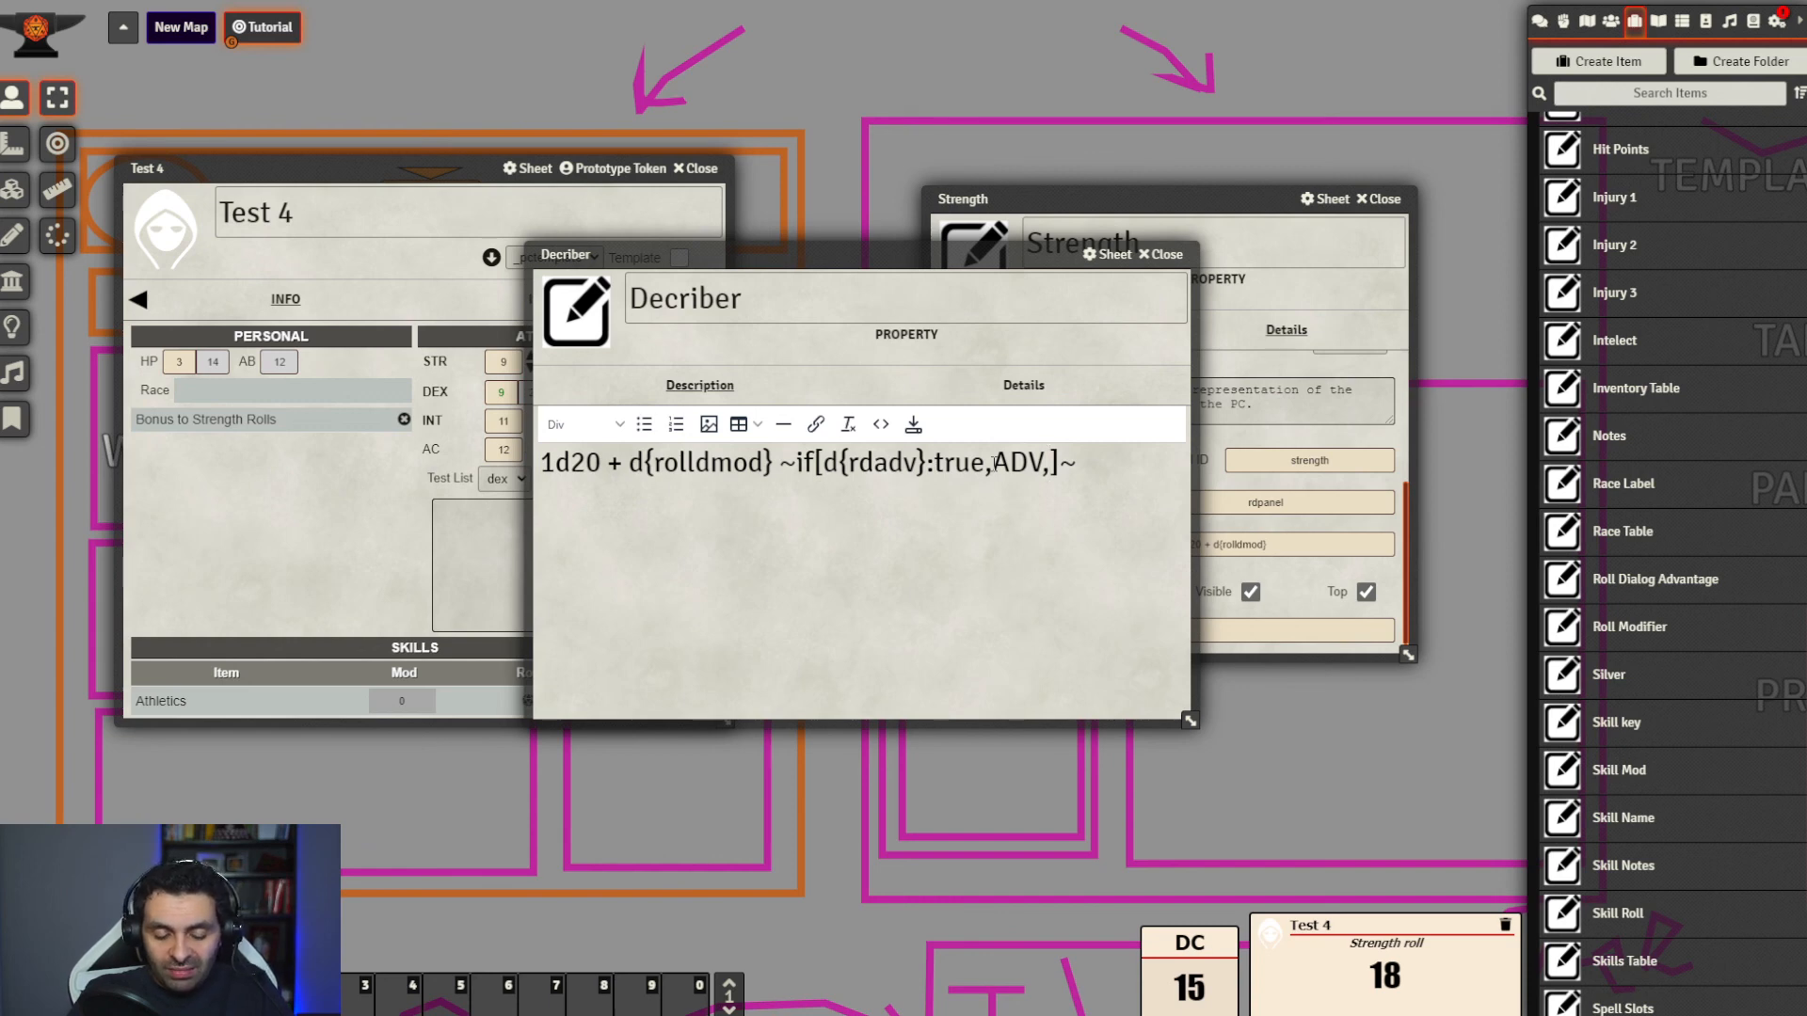
{"action": "type", "text": "noeffect"}
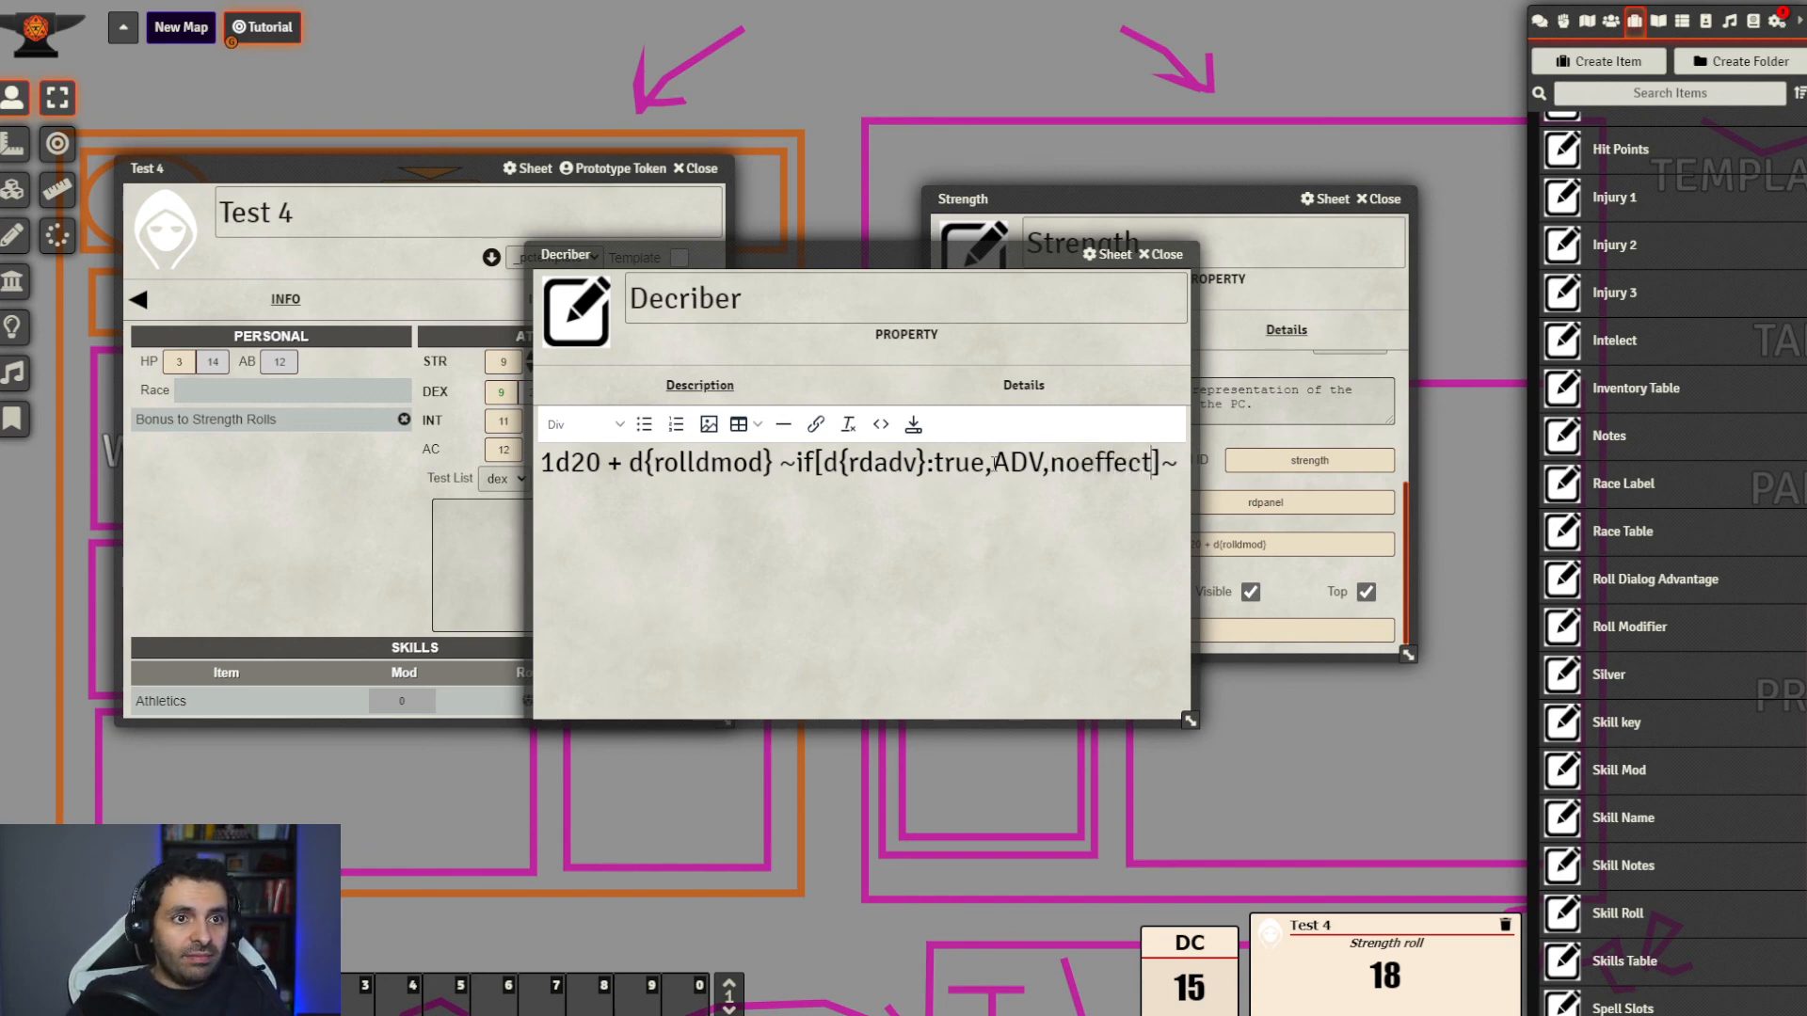
Copy the full Decriber formula, 1d20 + d{rolldmod} ~if[d{rdadv}:true,ADV,noeffect]~, into the Strength property's Roll Formula
{"action": "left_click_drag", "start_coordinate": [918, 259], "coordinate": [630, 411]}
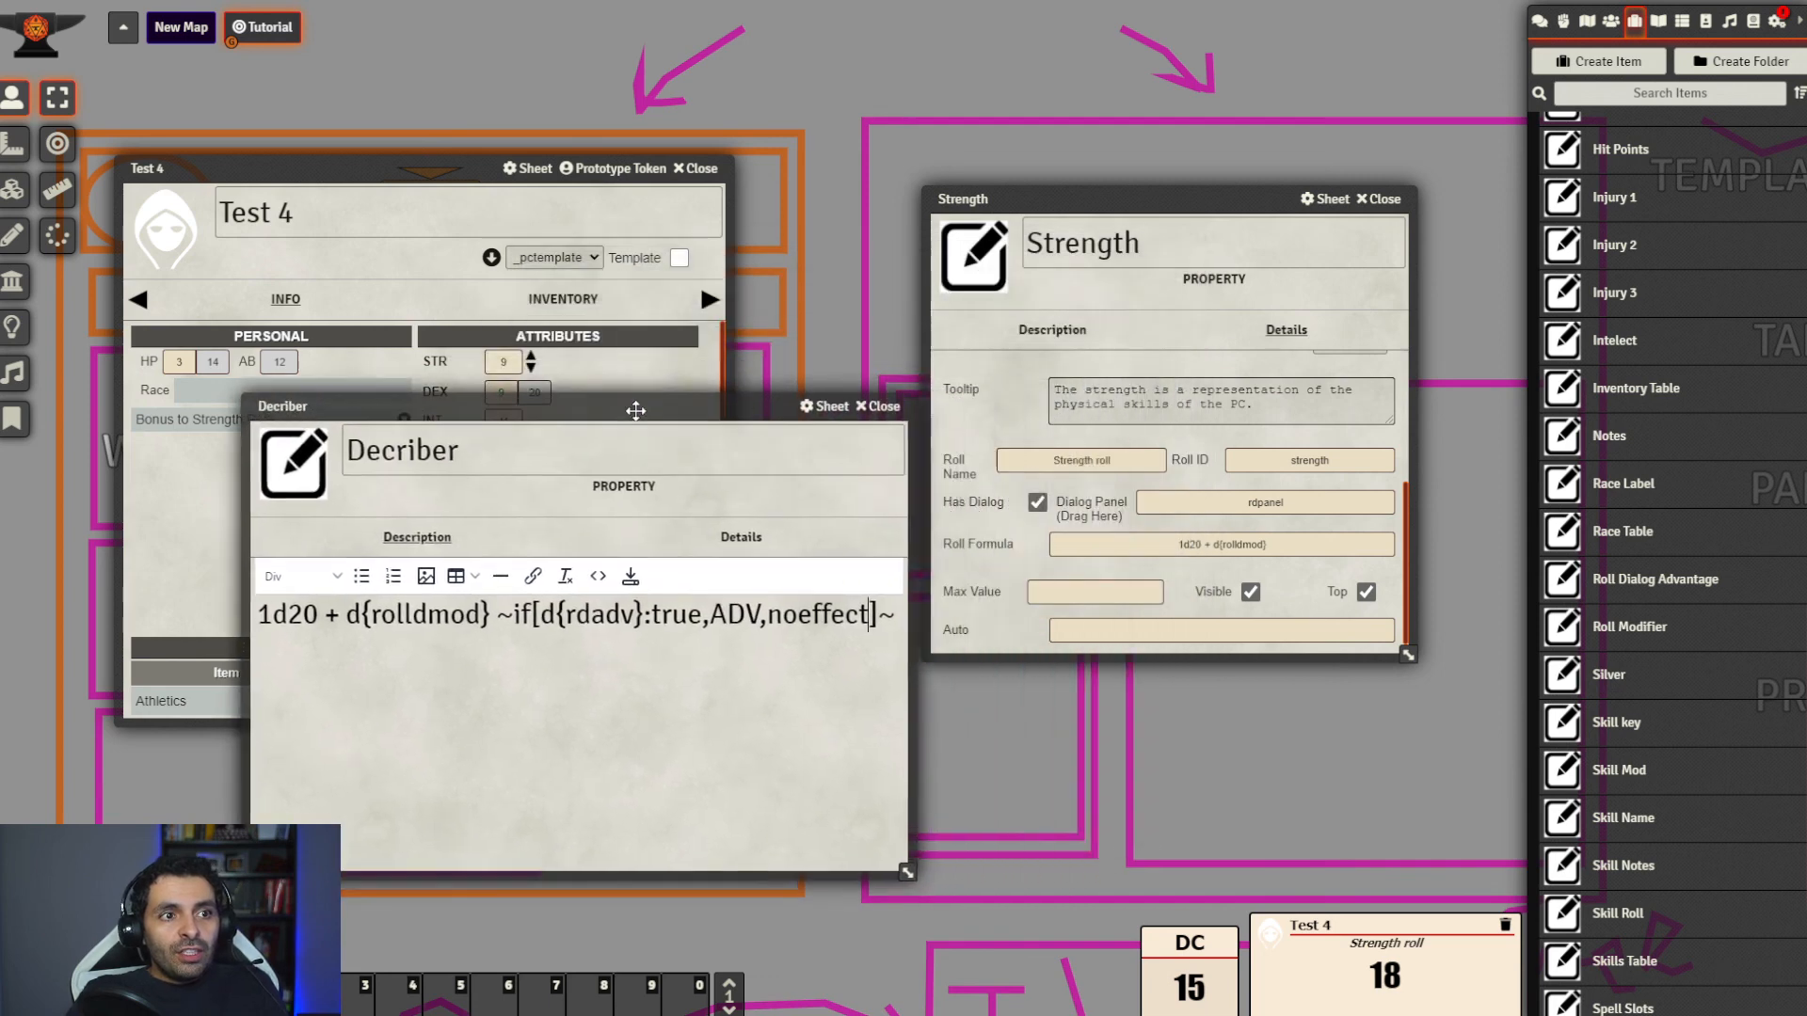
{"action": "left_click_drag", "start_coordinate": [761, 616], "coordinate": [705, 616]}
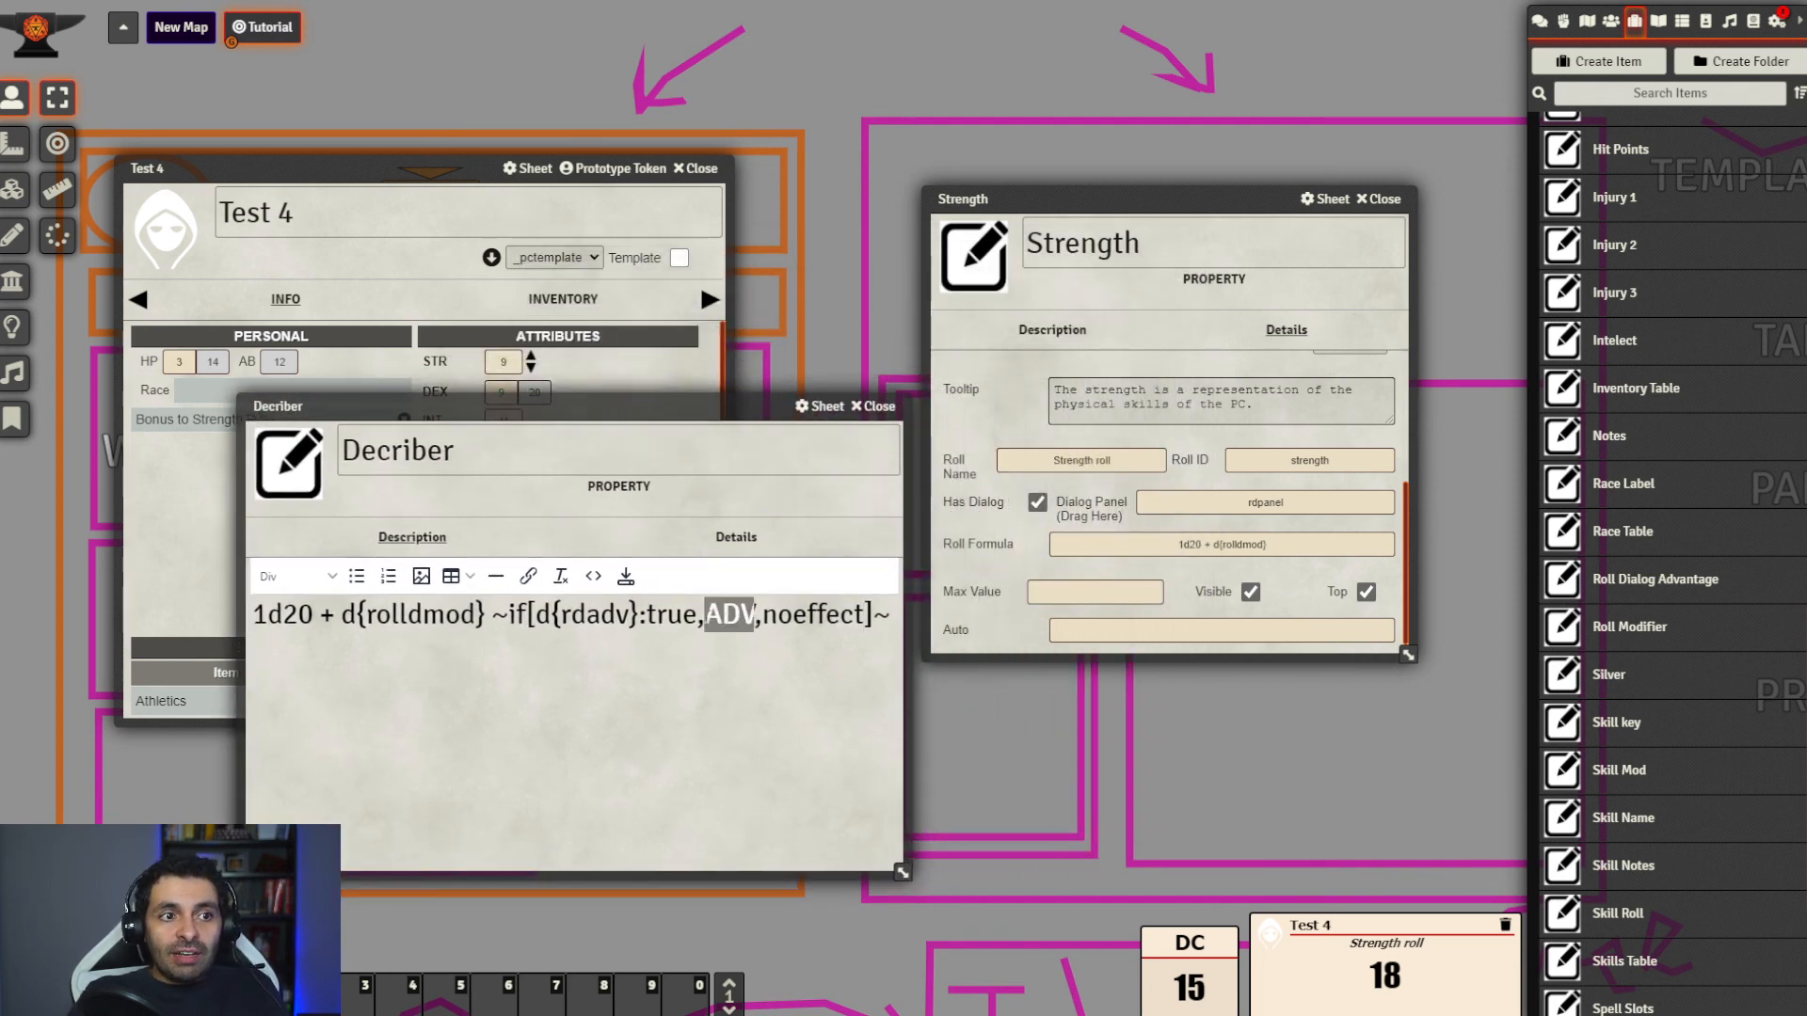
{"action": "left_click_drag", "start_coordinate": [663, 408], "coordinate": [1043, 271]}
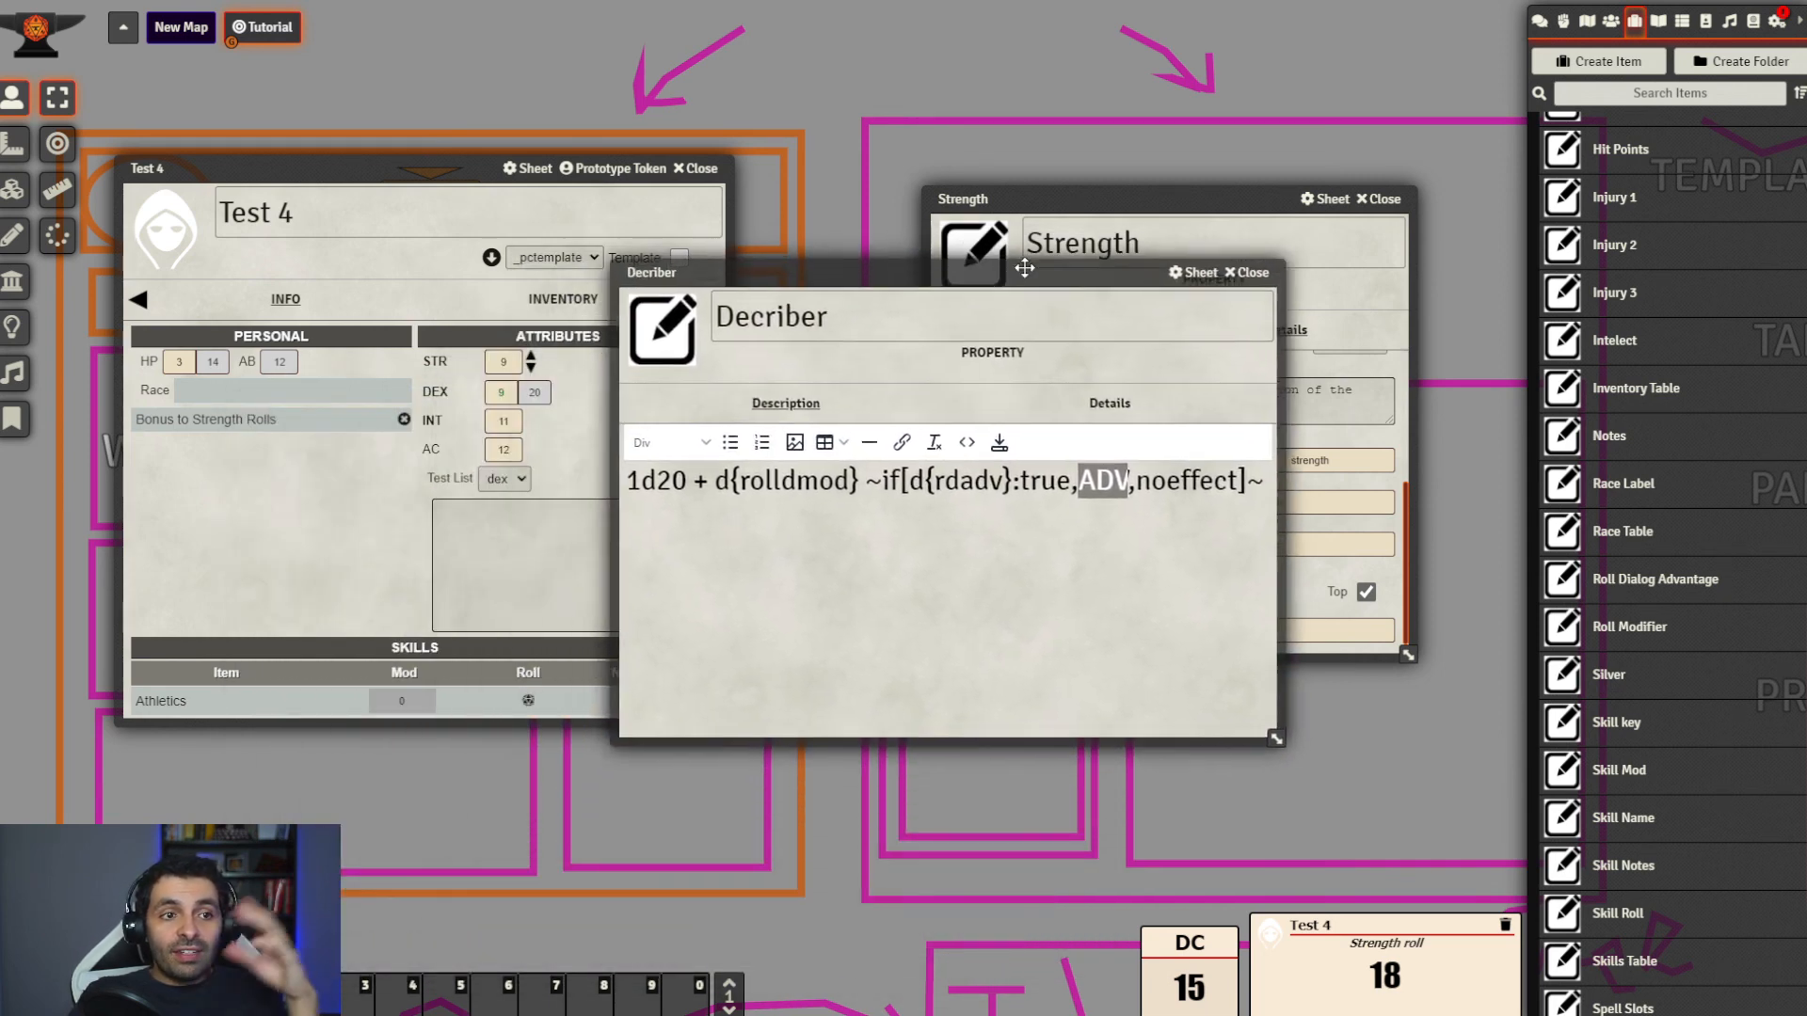
{"action": "left_click", "coordinate": [1261, 490]}
{"action": "left_click_drag", "start_coordinate": [1261, 487], "coordinate": [630, 480]}
{"action": "key", "text": "ctrl+c"}
{"action": "left_click_drag", "start_coordinate": [804, 268], "coordinate": [368, 431]}
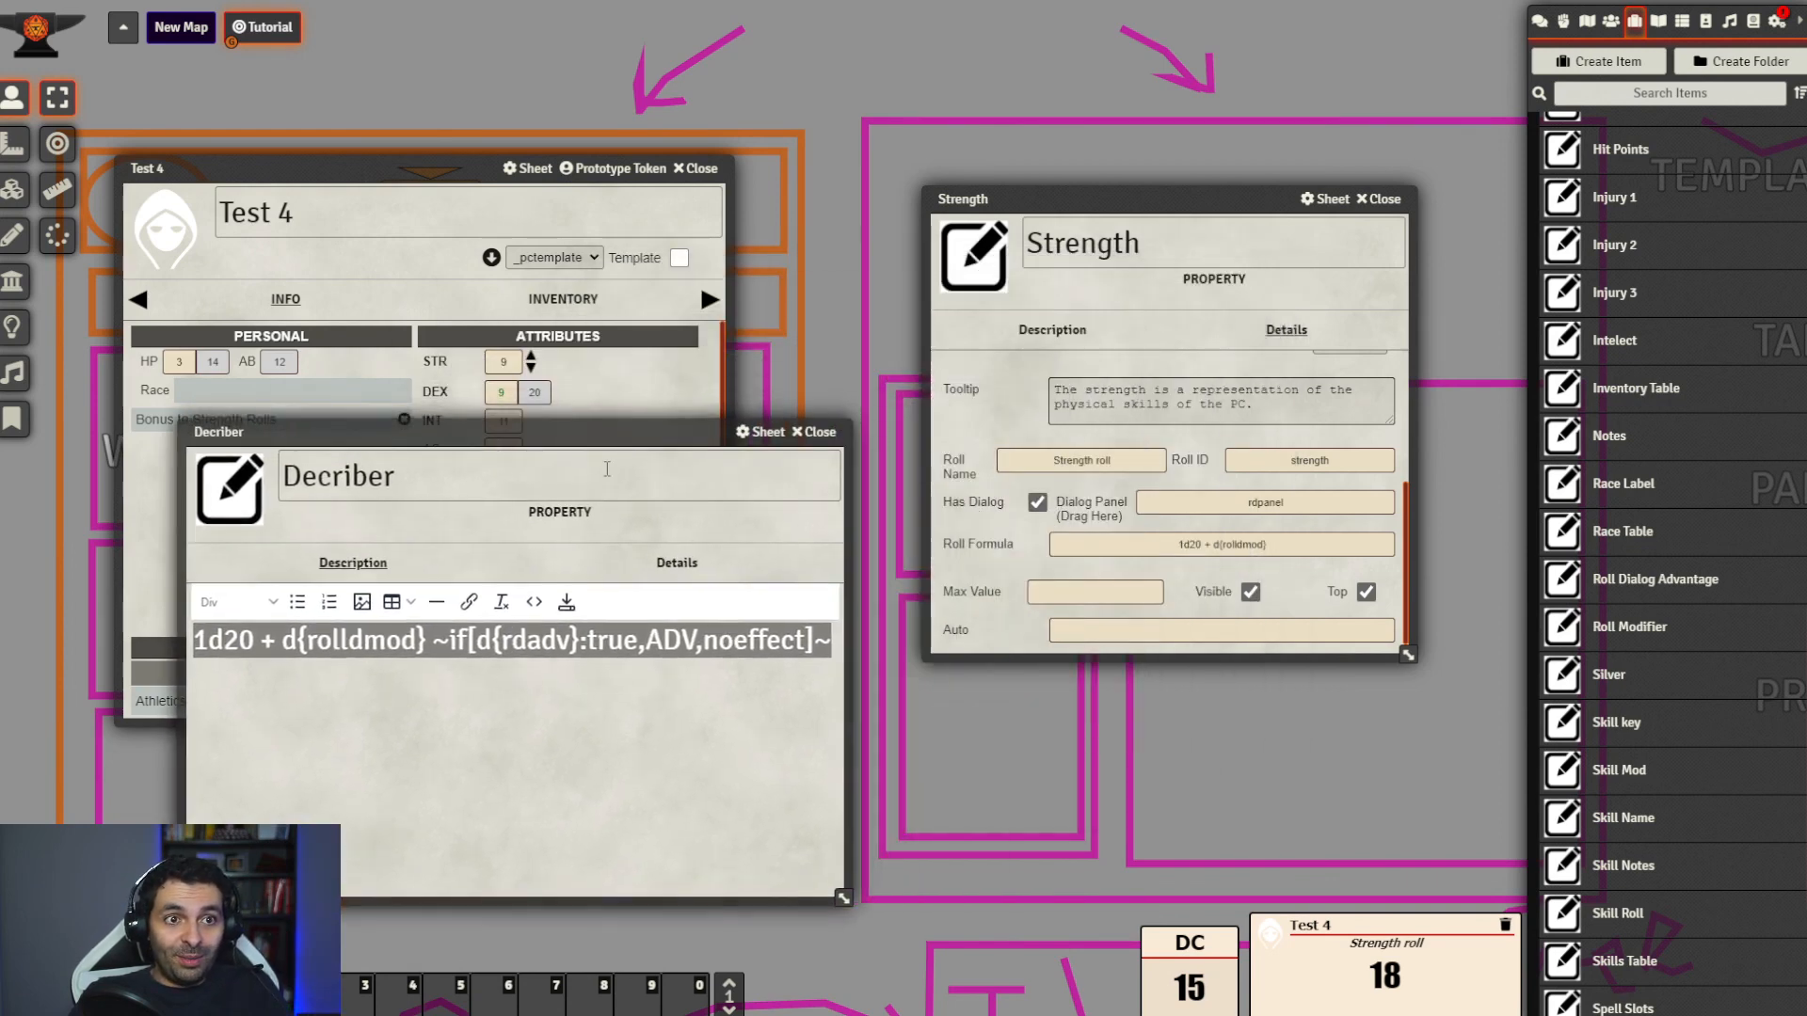
{"action": "triple_click", "coordinate": [1259, 540]}
{"action": "key", "text": "ctrl+v"}
{"action": "left_click", "coordinate": [1297, 586]}
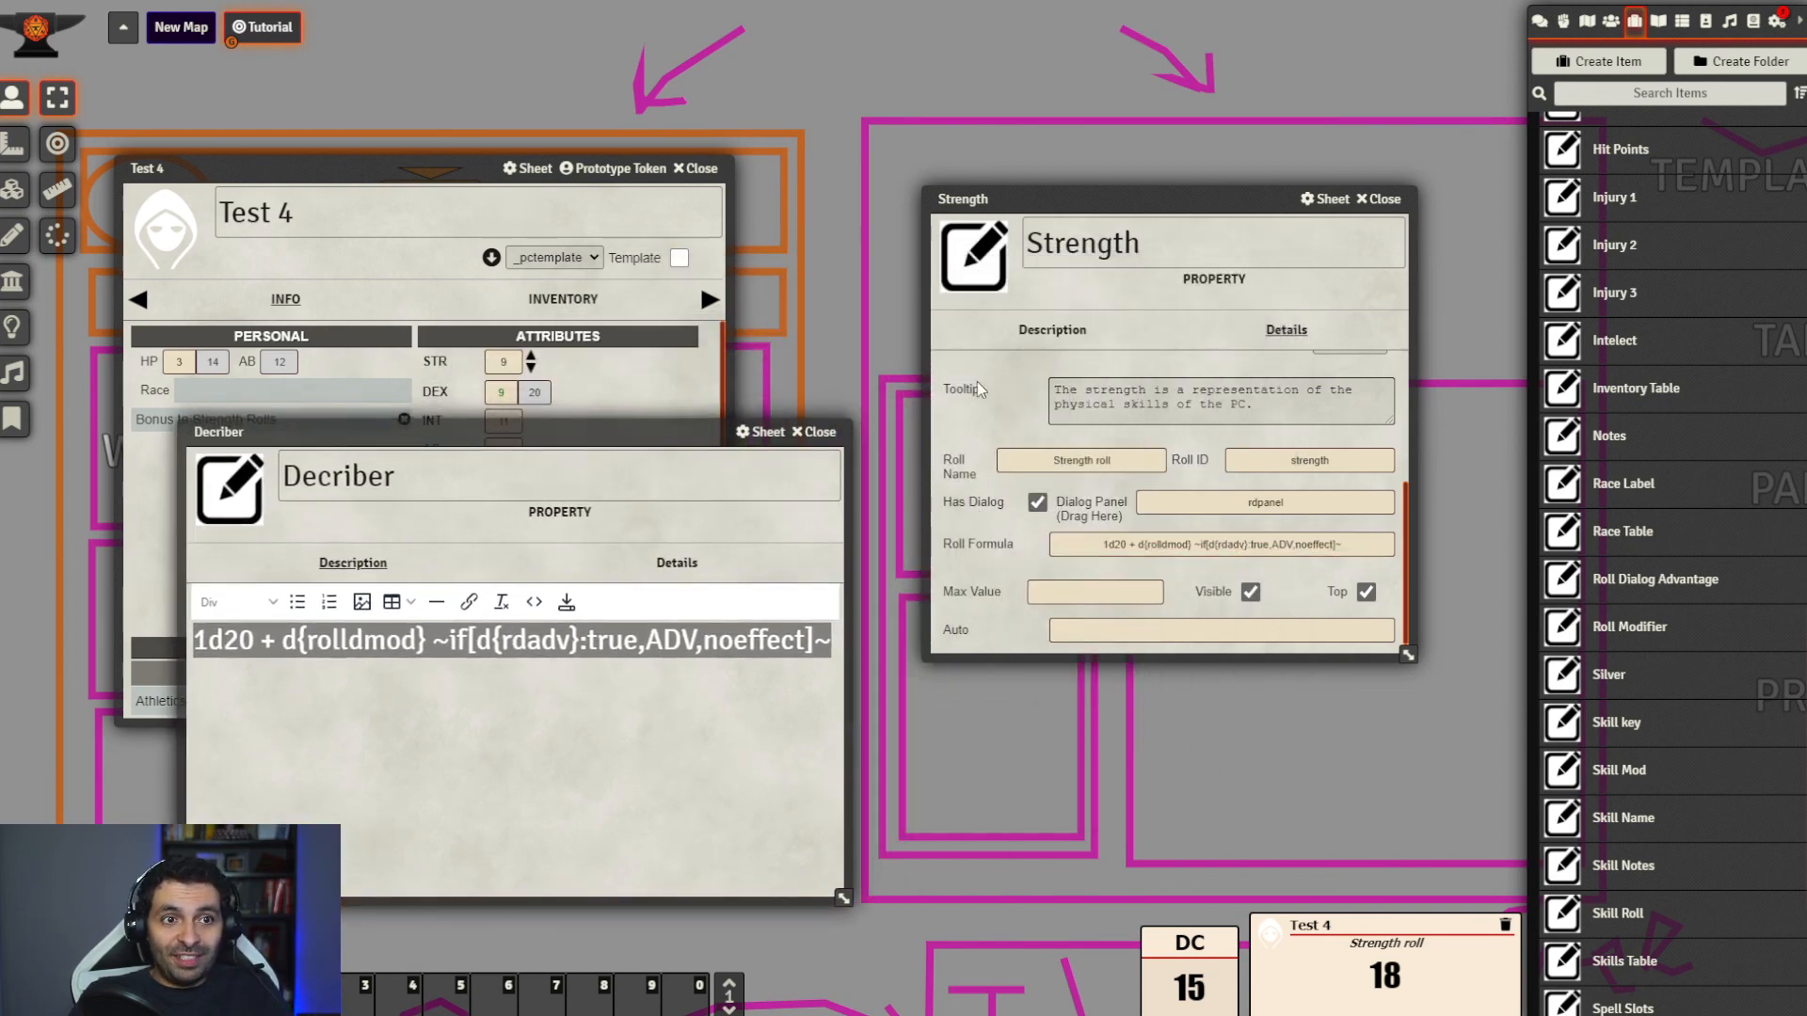
Test the STR roll from the Test 4 sheet with the Advantage? option enabled in the roll dialog
{"action": "left_click", "coordinate": [462, 173]}
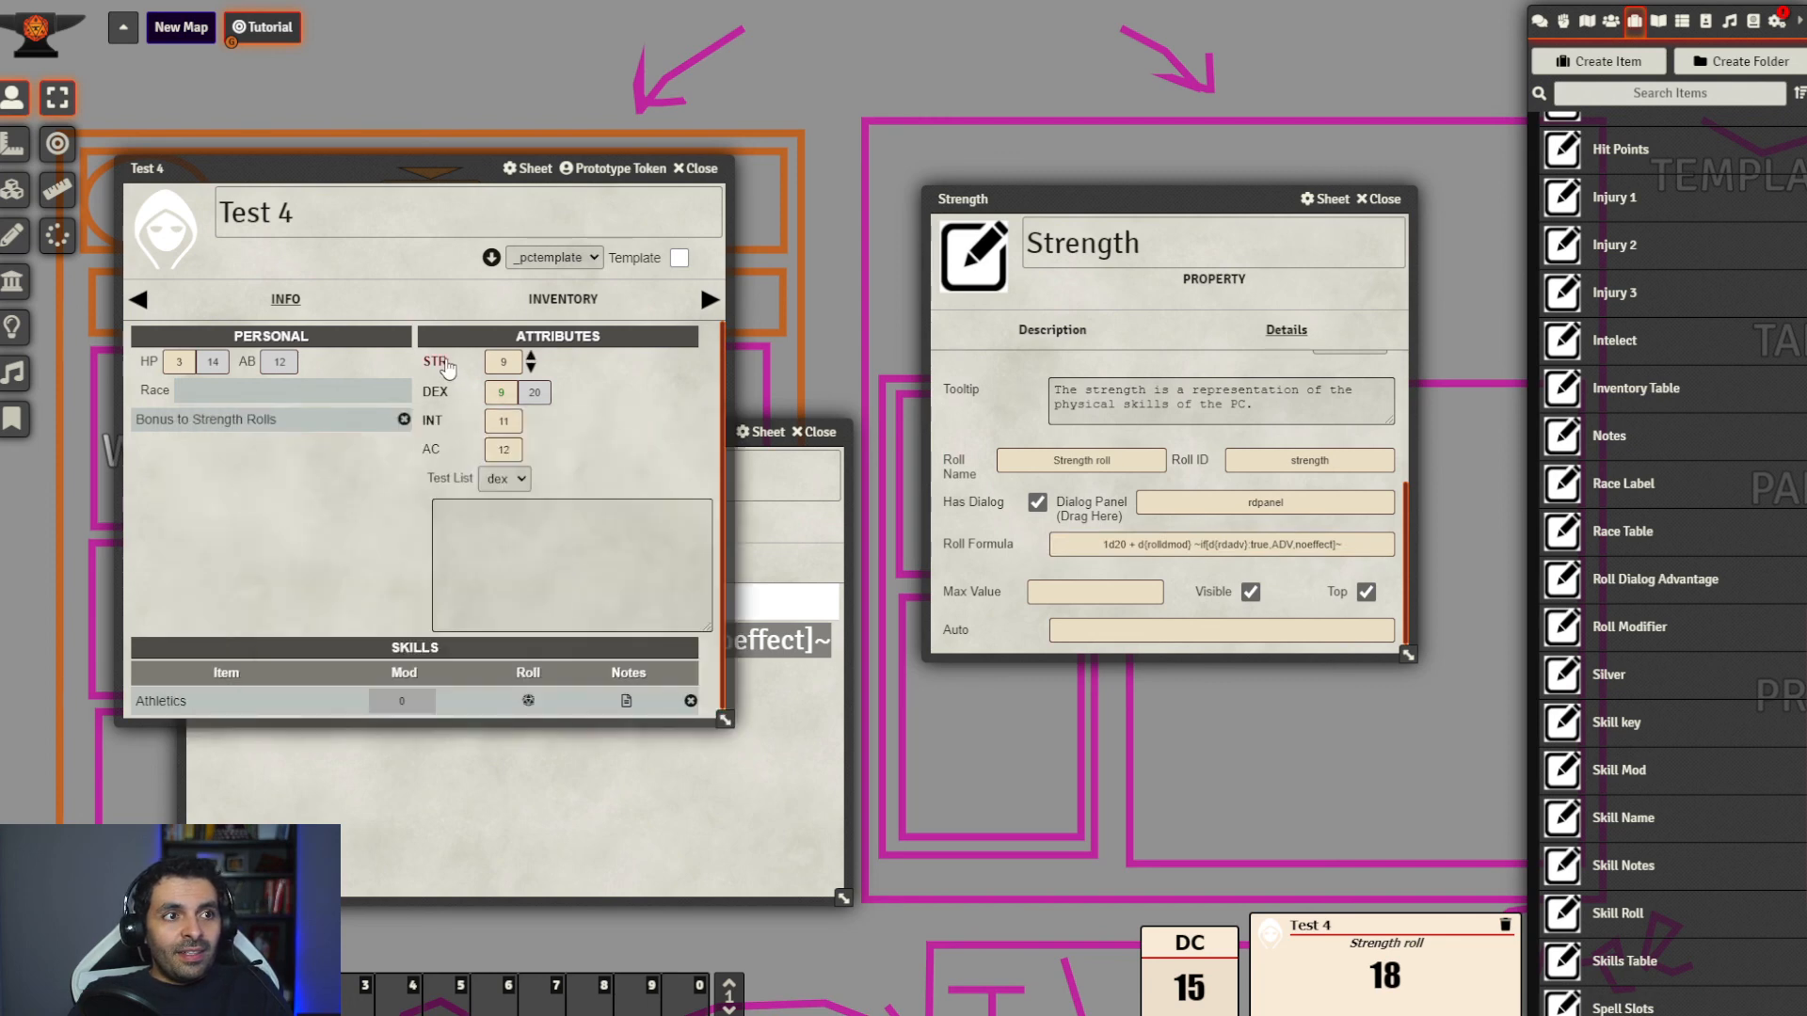
{"action": "left_click", "coordinate": [451, 370]}
{"action": "left_click_drag", "start_coordinate": [871, 461], "coordinate": [746, 422]}
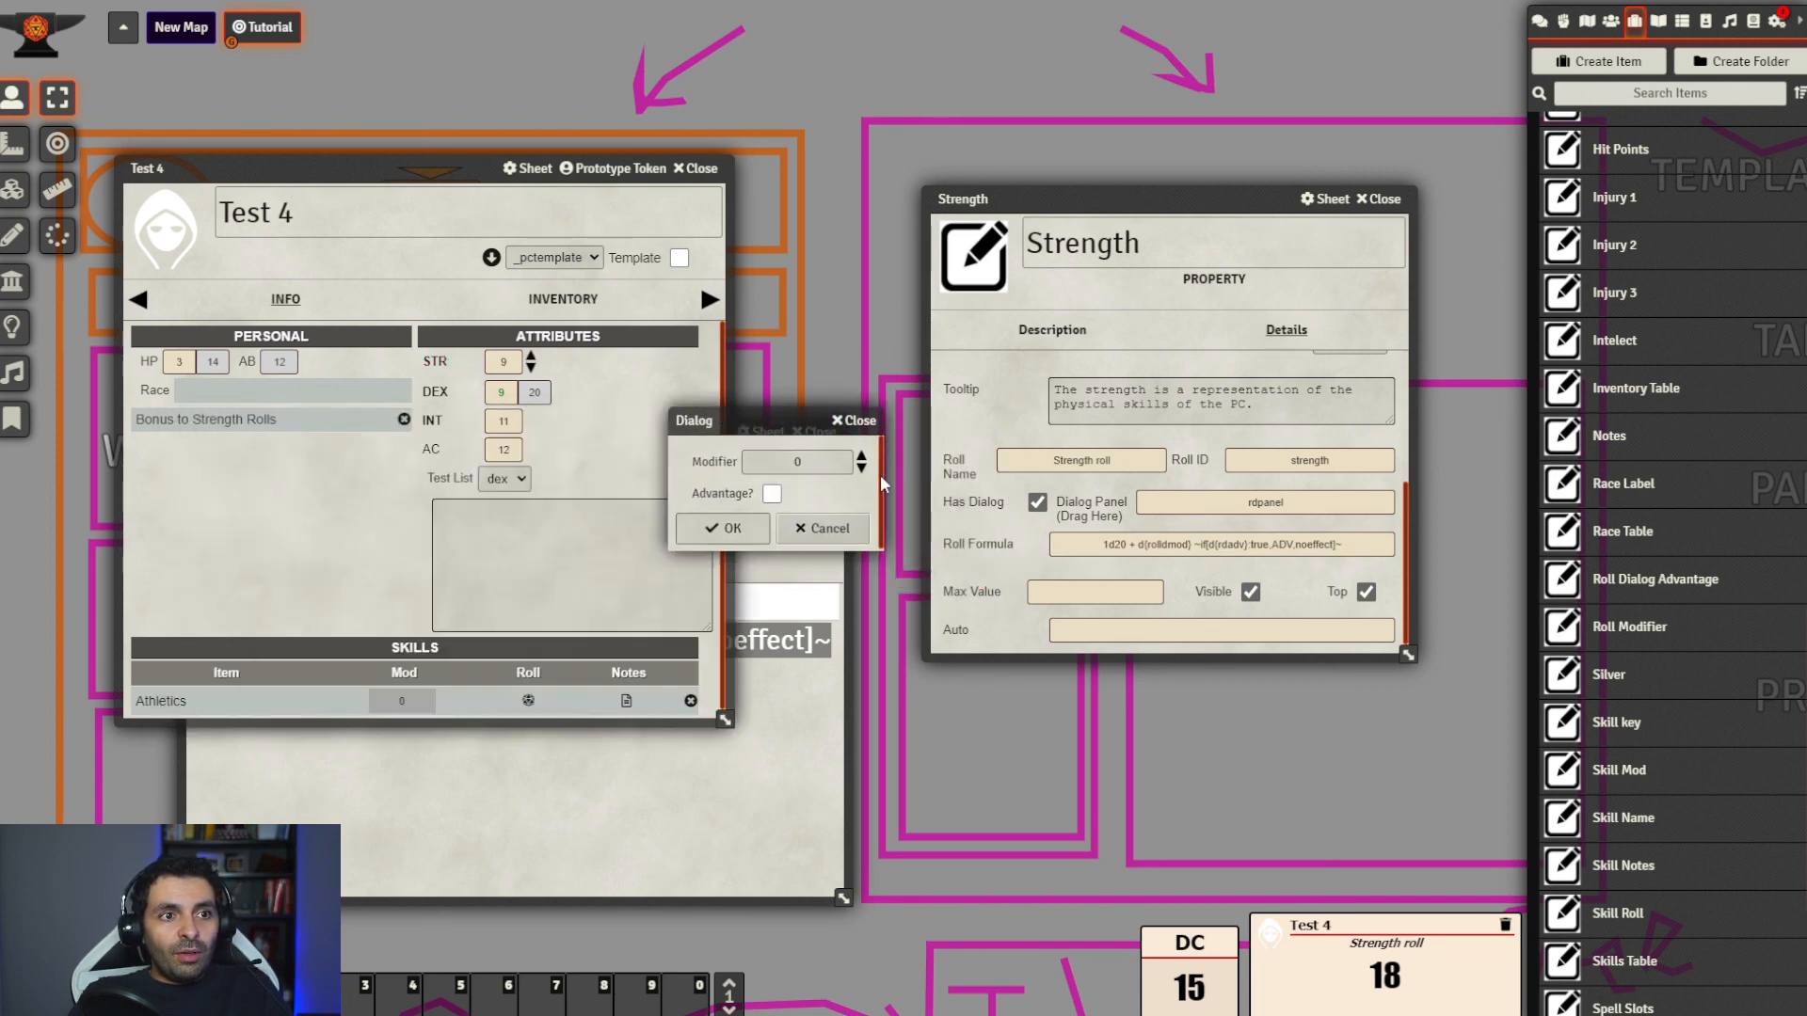
{"action": "left_click", "coordinate": [772, 493]}
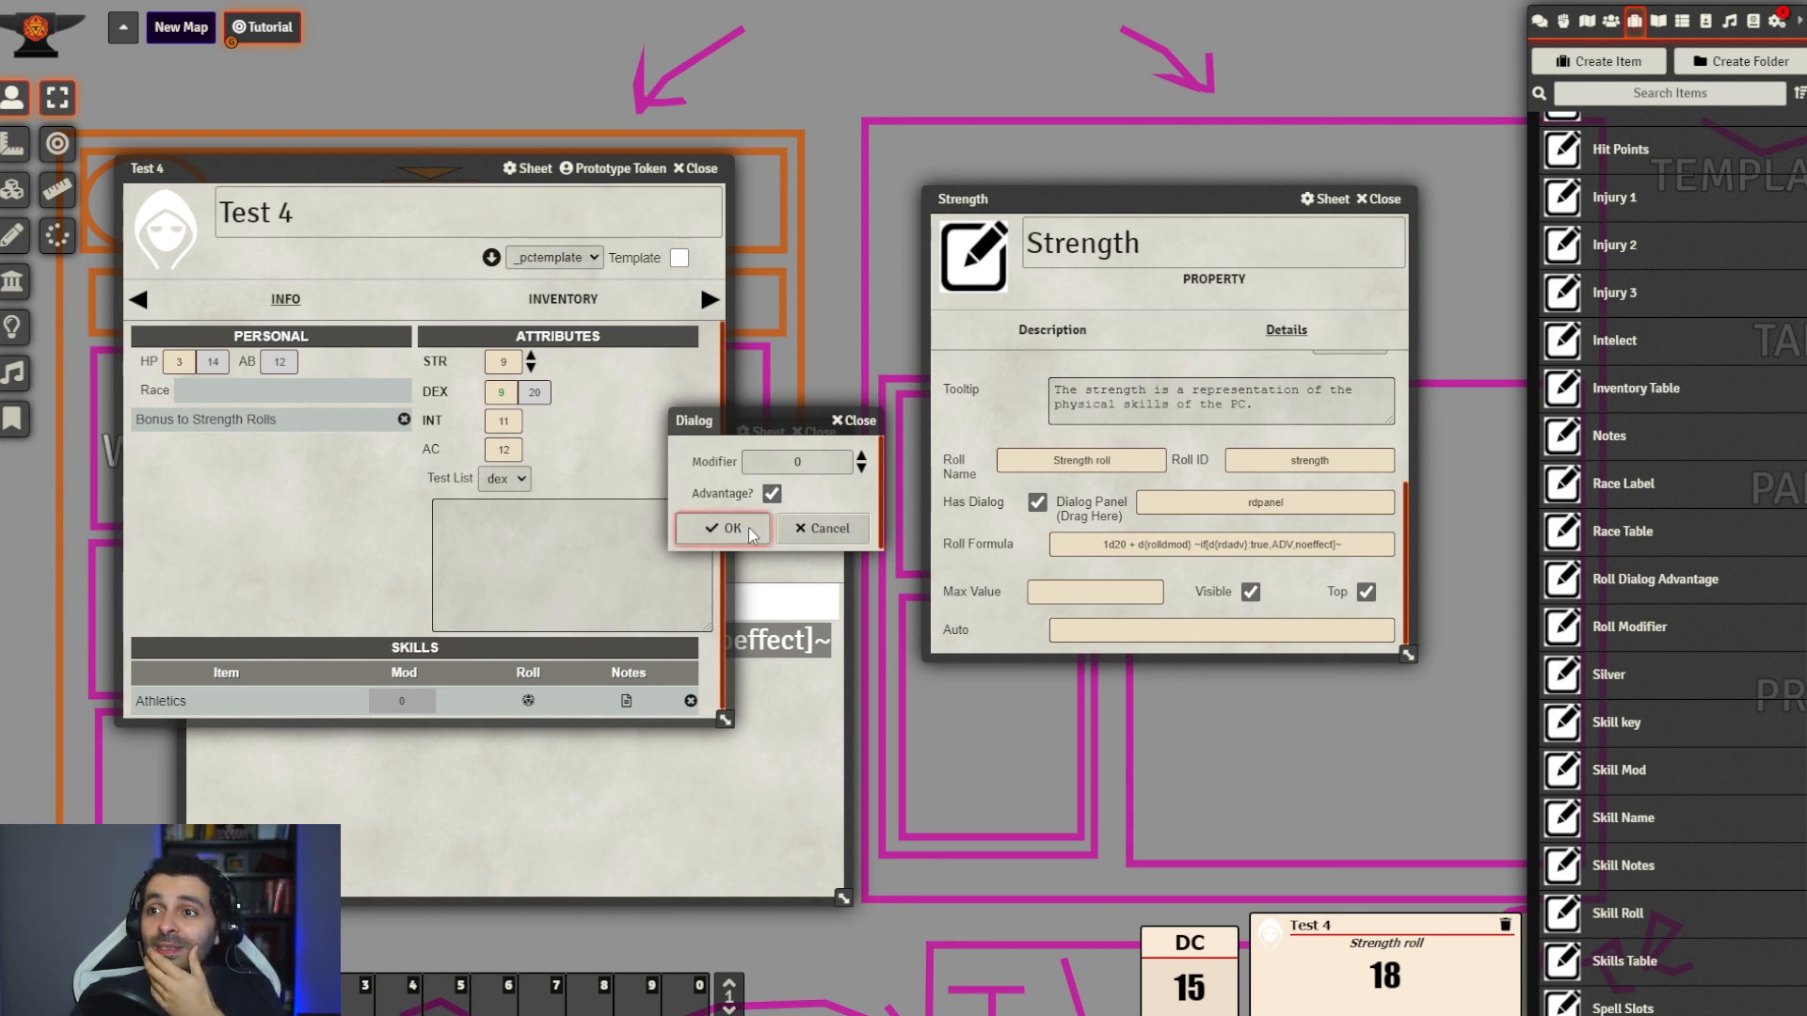
{"action": "left_click", "coordinate": [753, 529]}
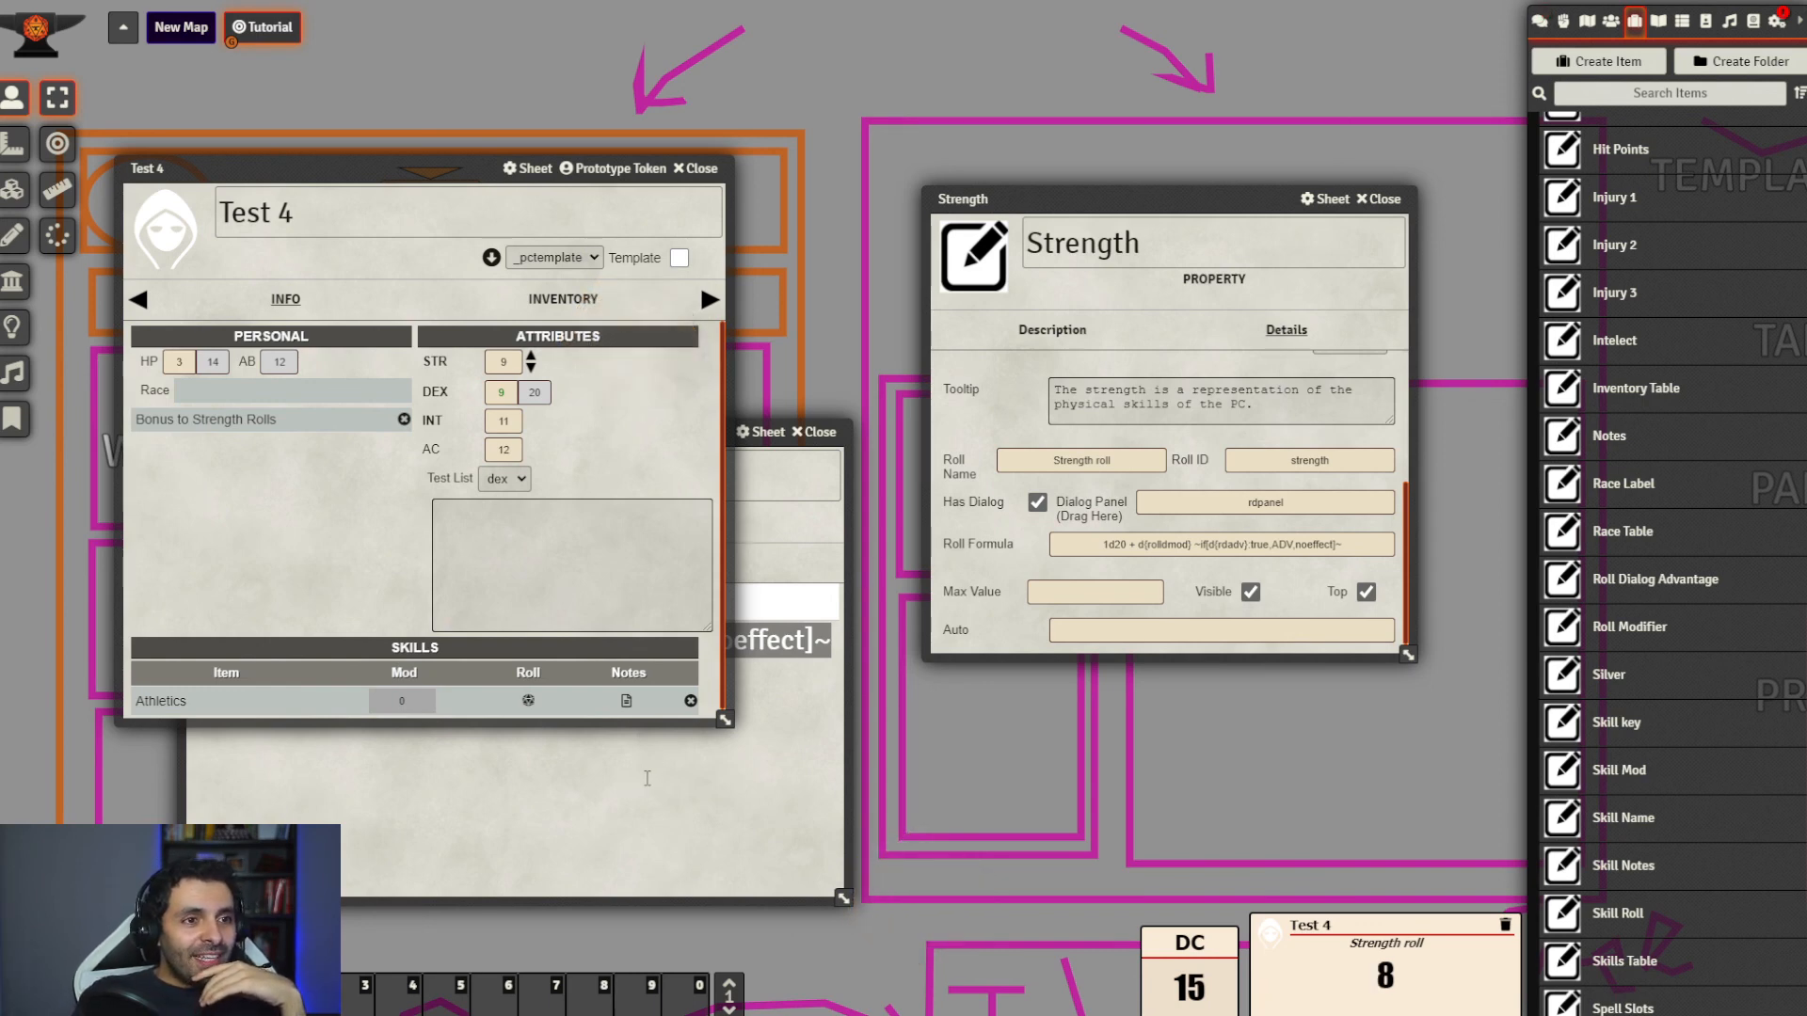
Arrange the Test 4 sheet and the Decriber window side by side so both are fully in view
{"action": "left_click", "coordinate": [727, 799]}
{"action": "left_click_drag", "start_coordinate": [480, 169], "coordinate": [385, 113]}
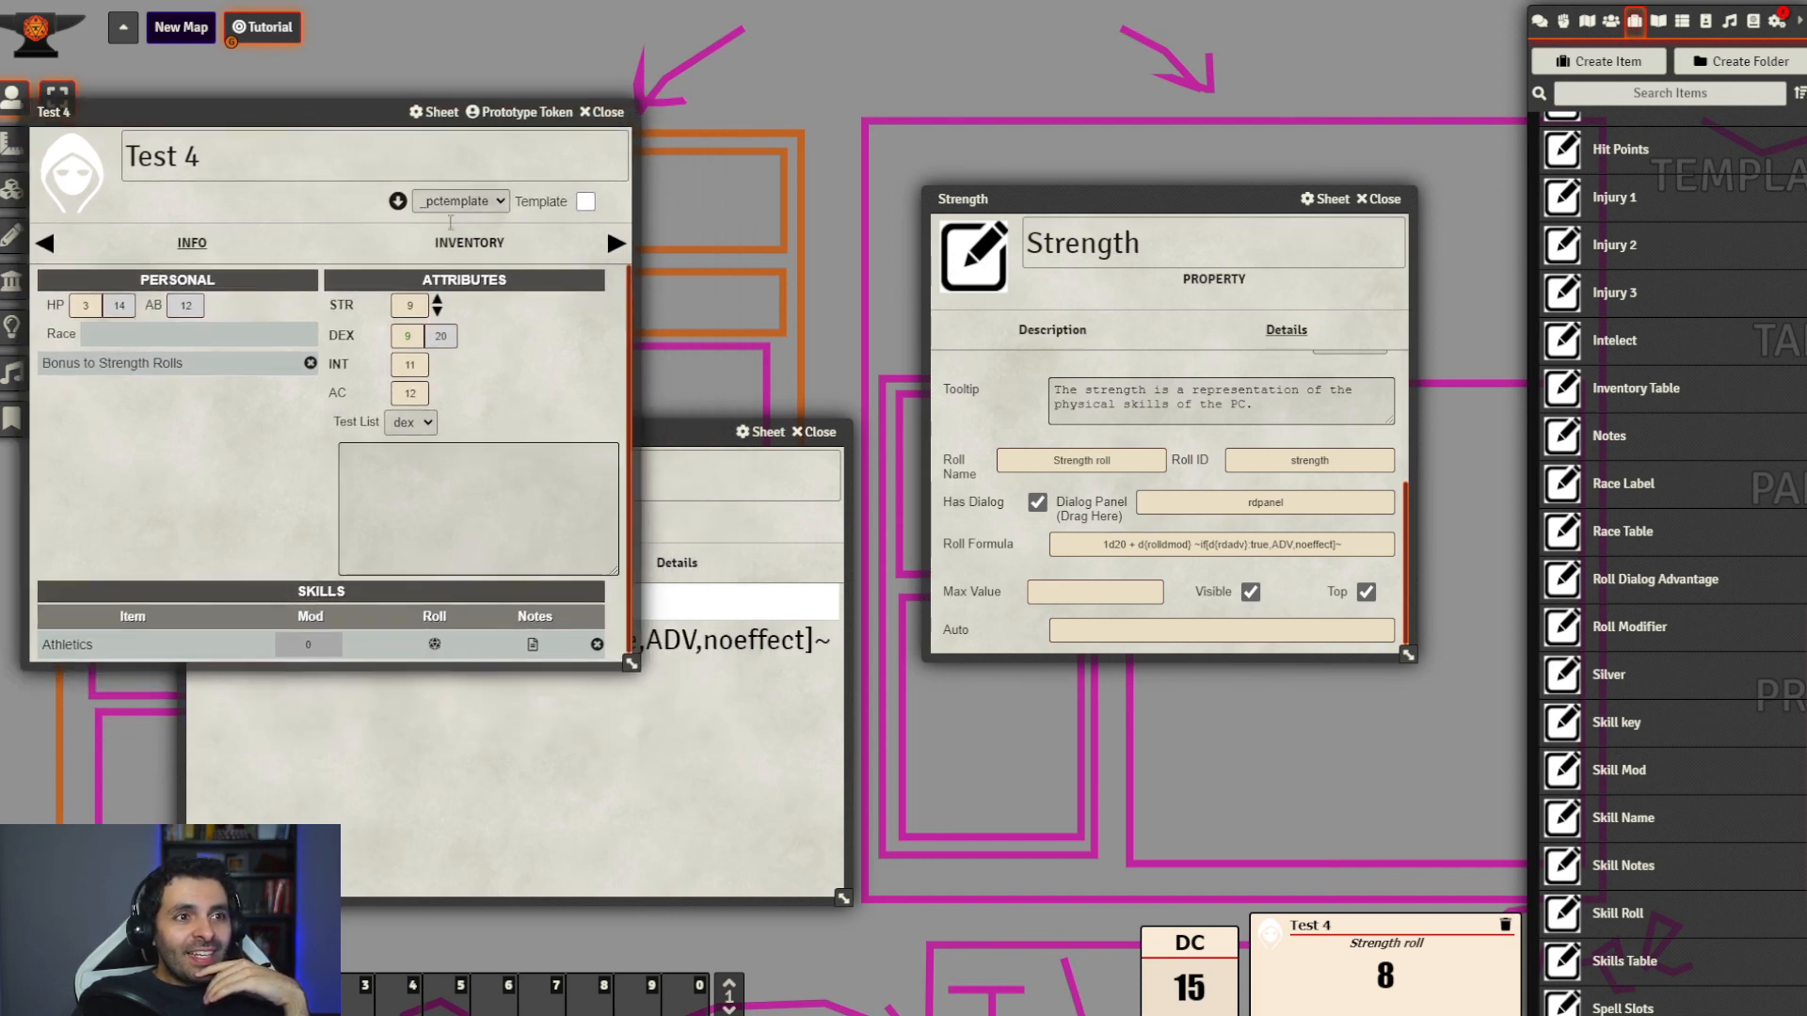
{"action": "left_click_drag", "start_coordinate": [726, 419], "coordinate": [1195, 409]}
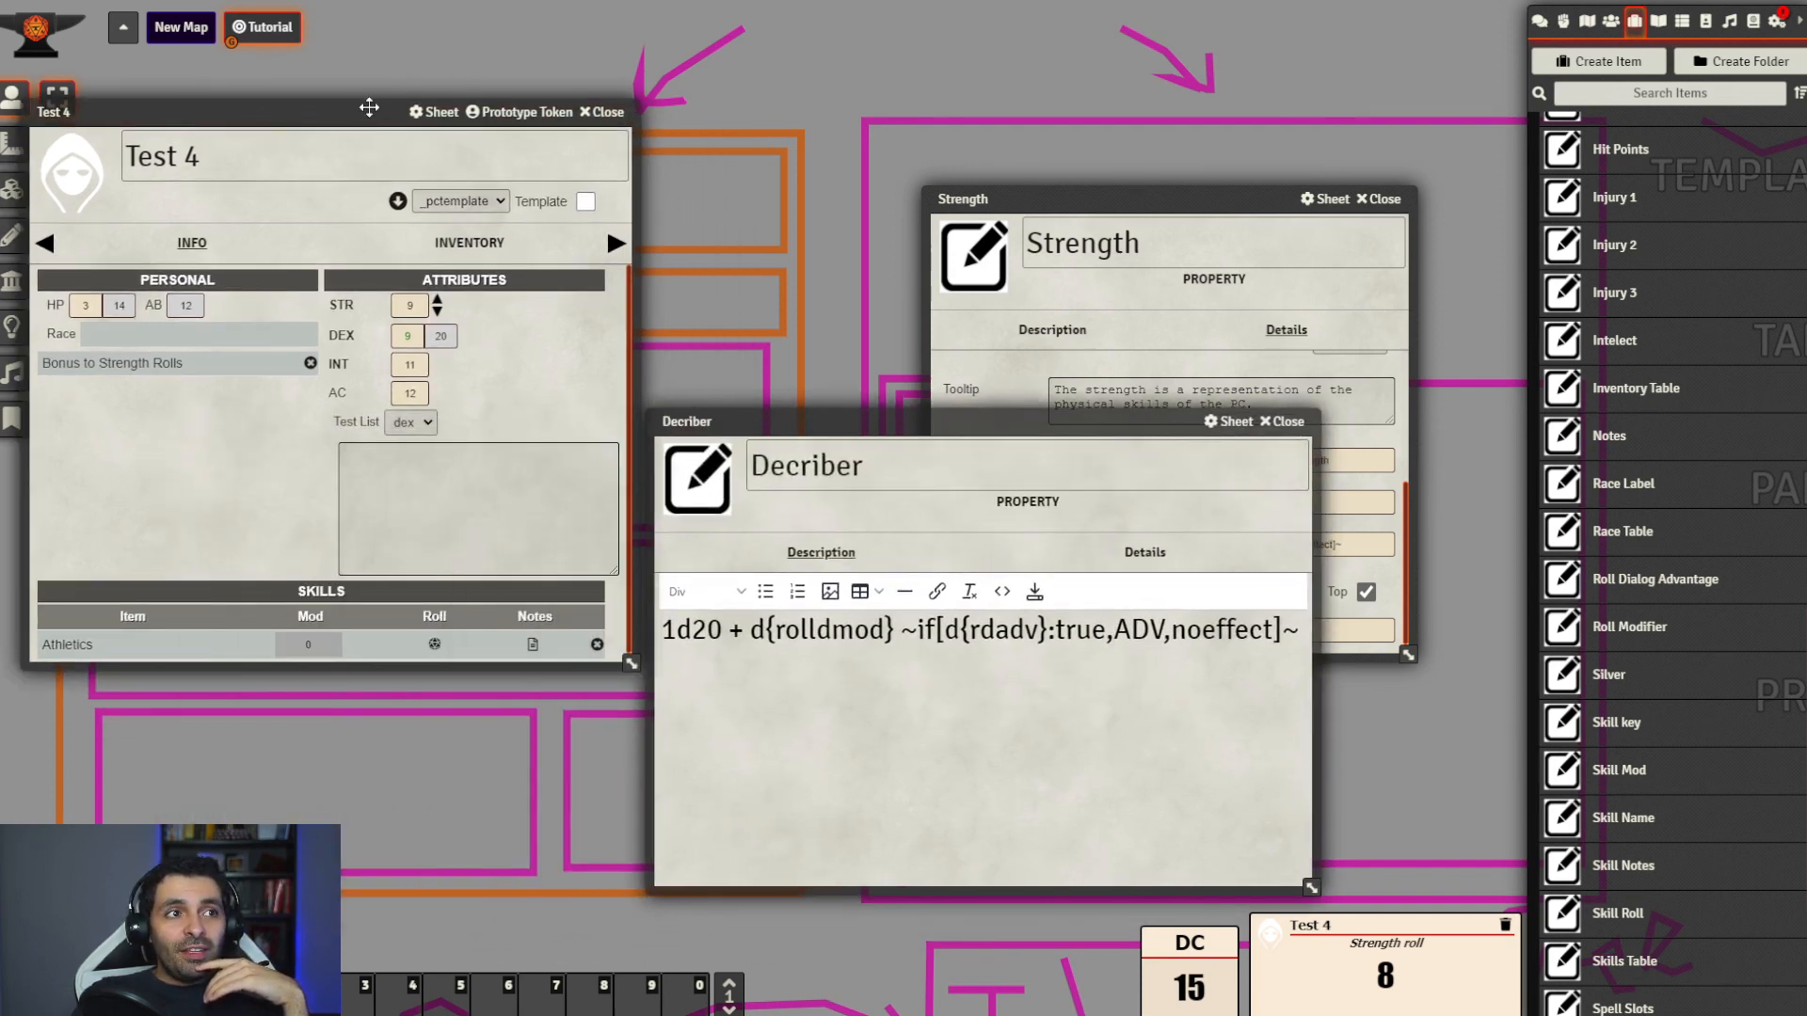
{"action": "left_click_drag", "start_coordinate": [369, 107], "coordinate": [507, 146]}
{"action": "left_click_drag", "start_coordinate": [1047, 431], "coordinate": [1073, 435]}
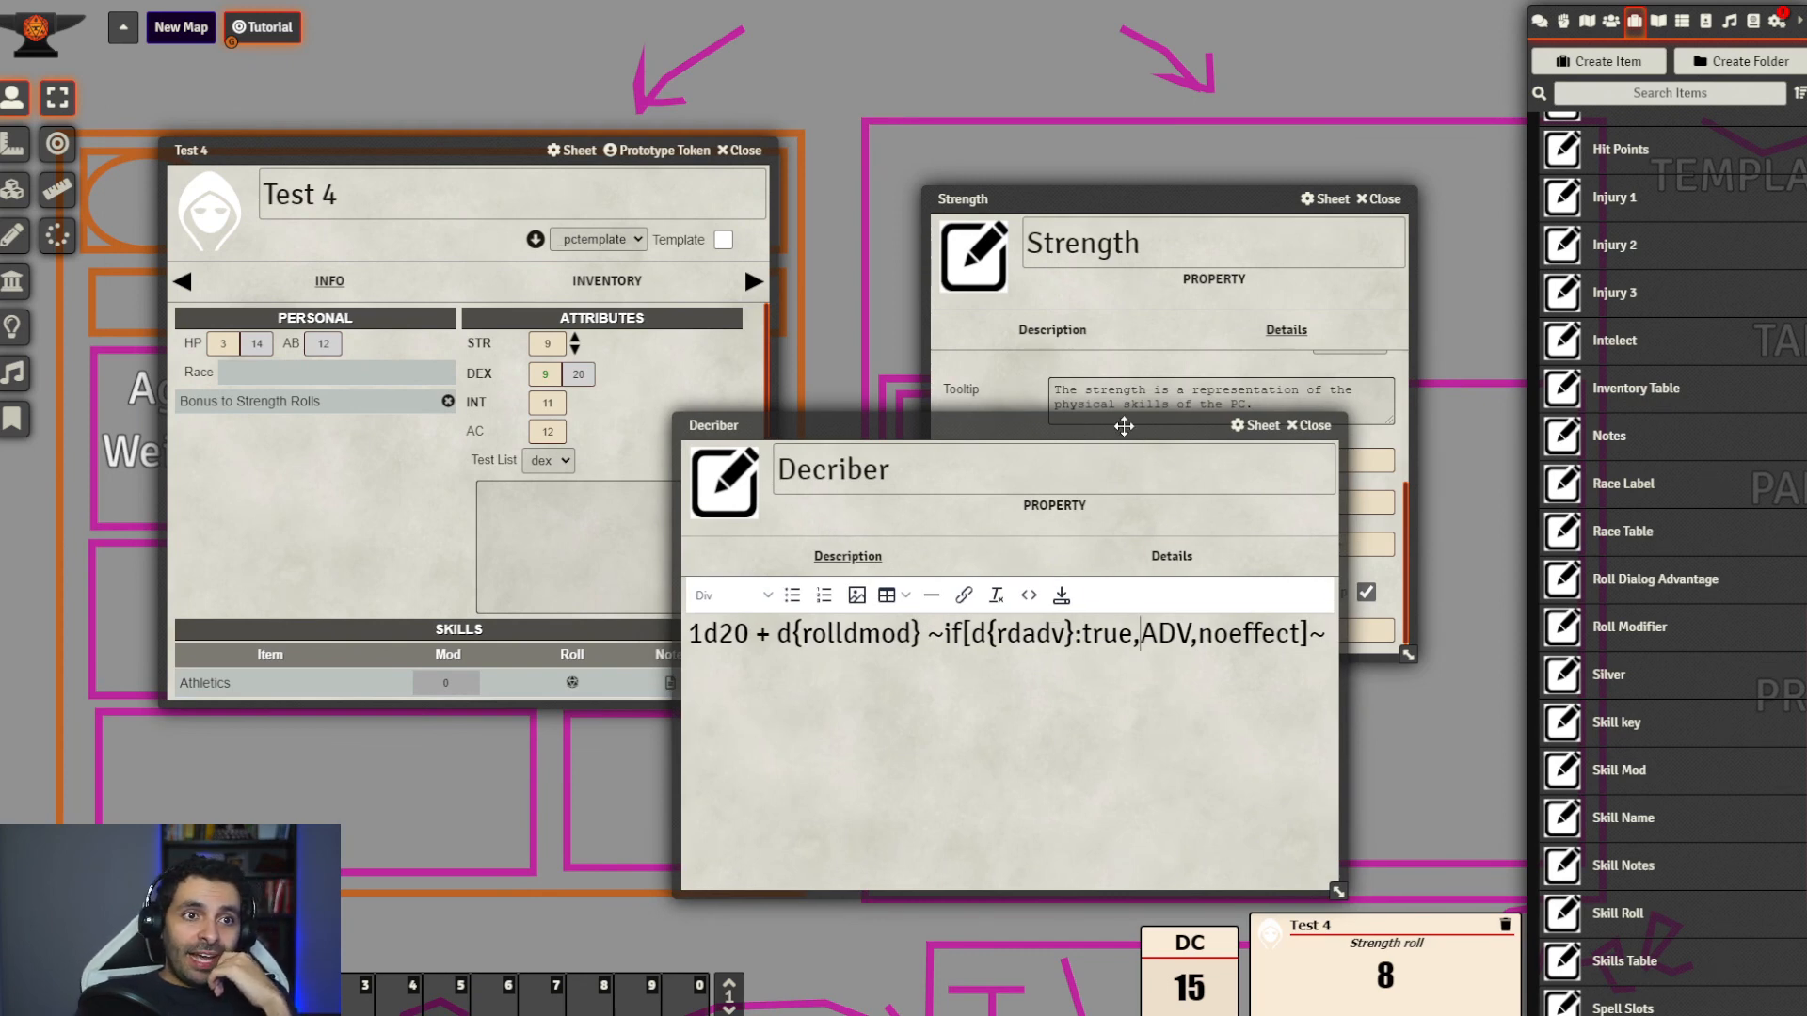
{"action": "left_click_drag", "start_coordinate": [1073, 435], "coordinate": [1214, 386]}
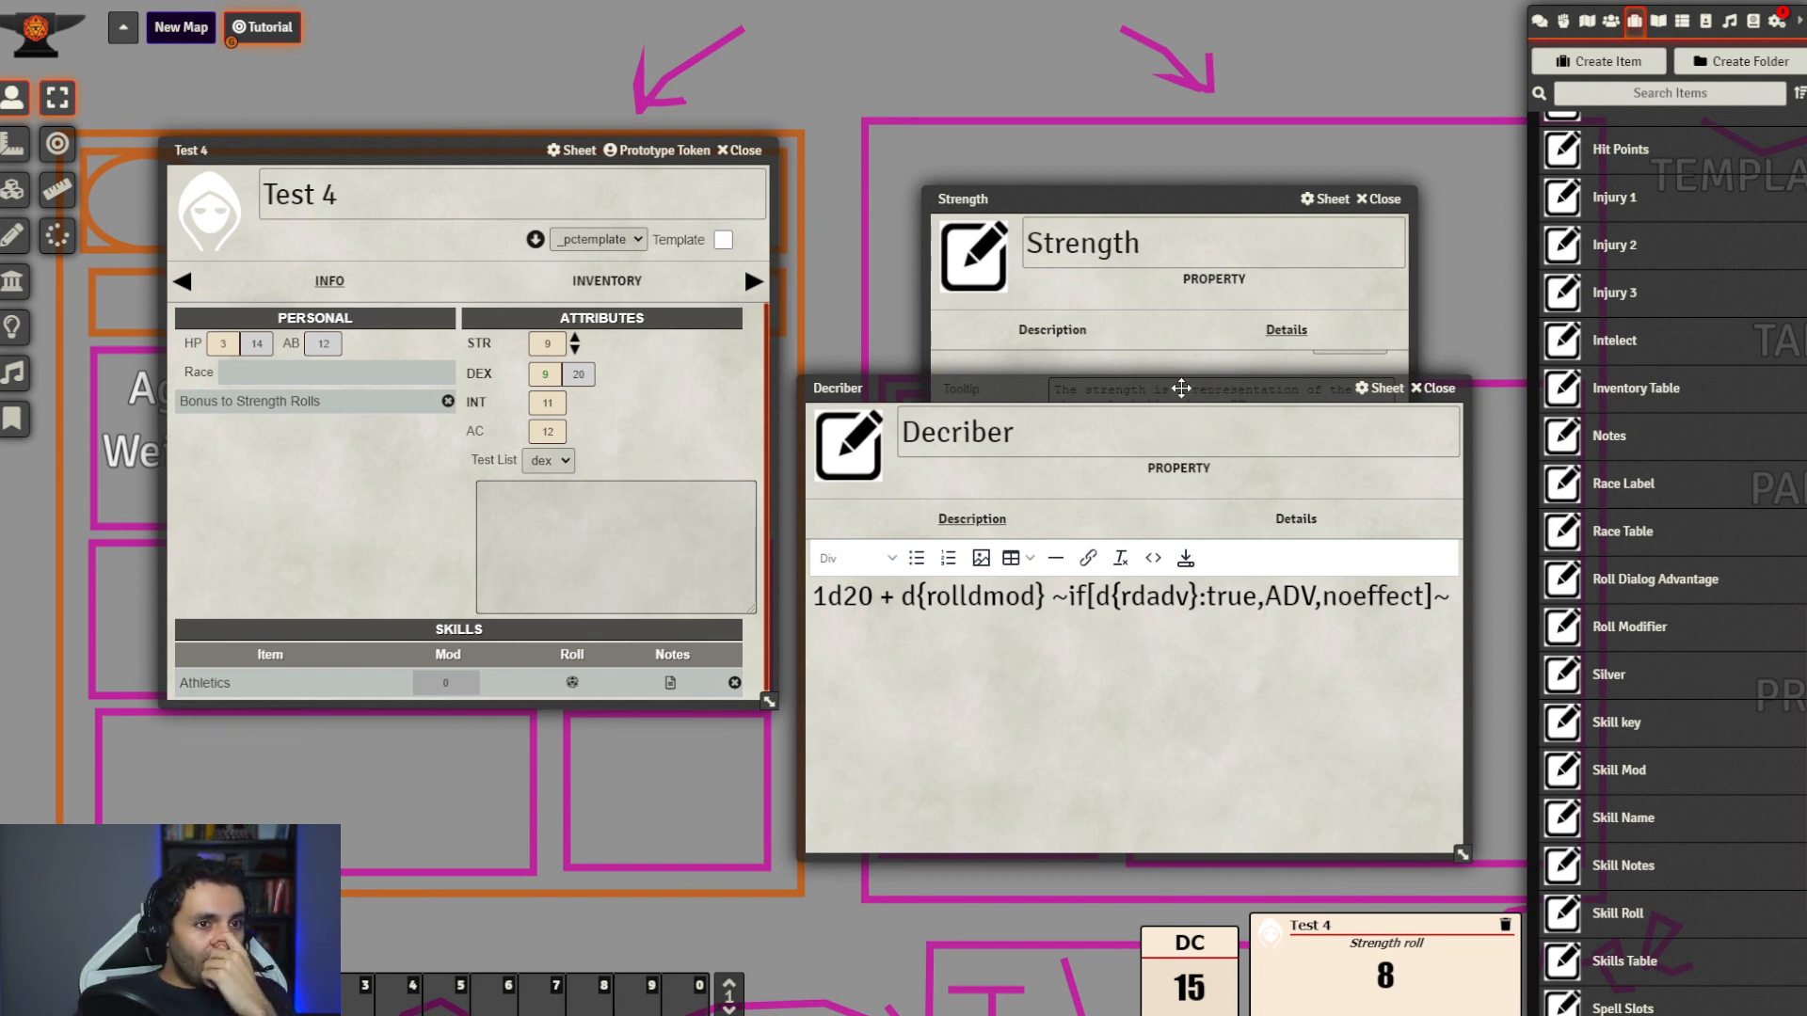
Return the current world to setup and join the SWADE world's game session
{"action": "left_click", "coordinate": [1777, 21]}
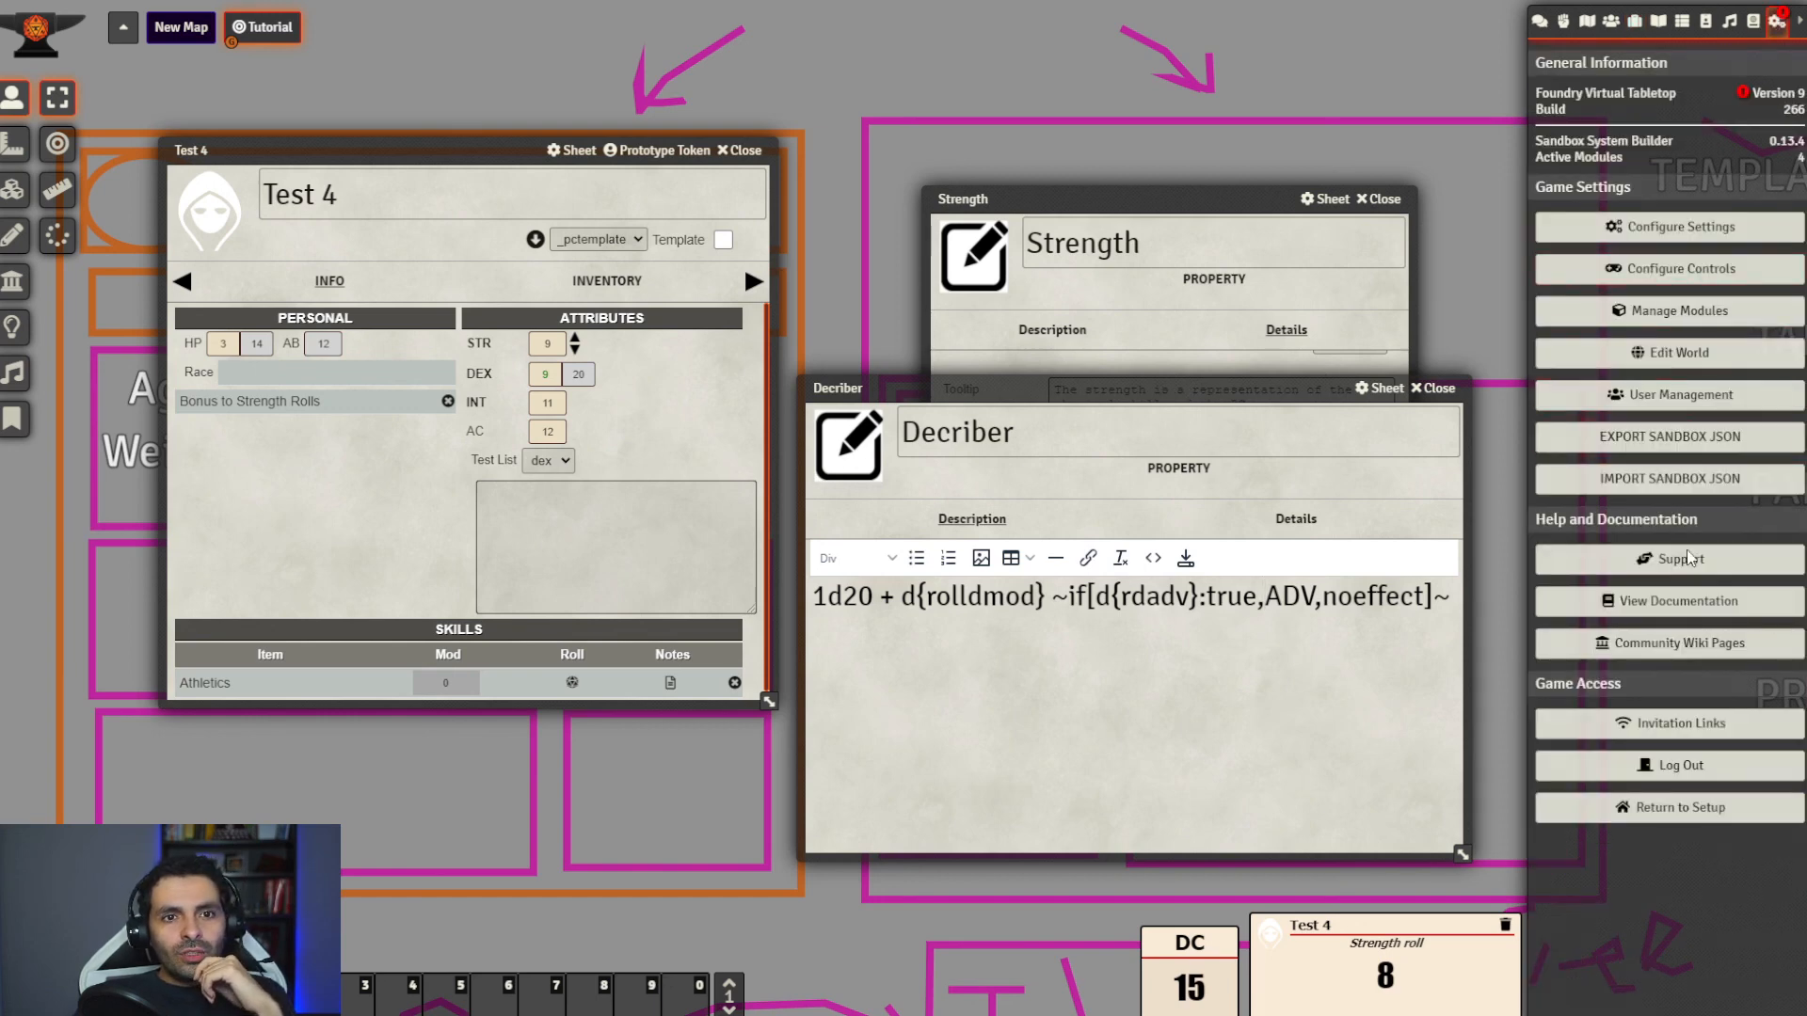
{"action": "left_click", "coordinate": [1689, 808]}
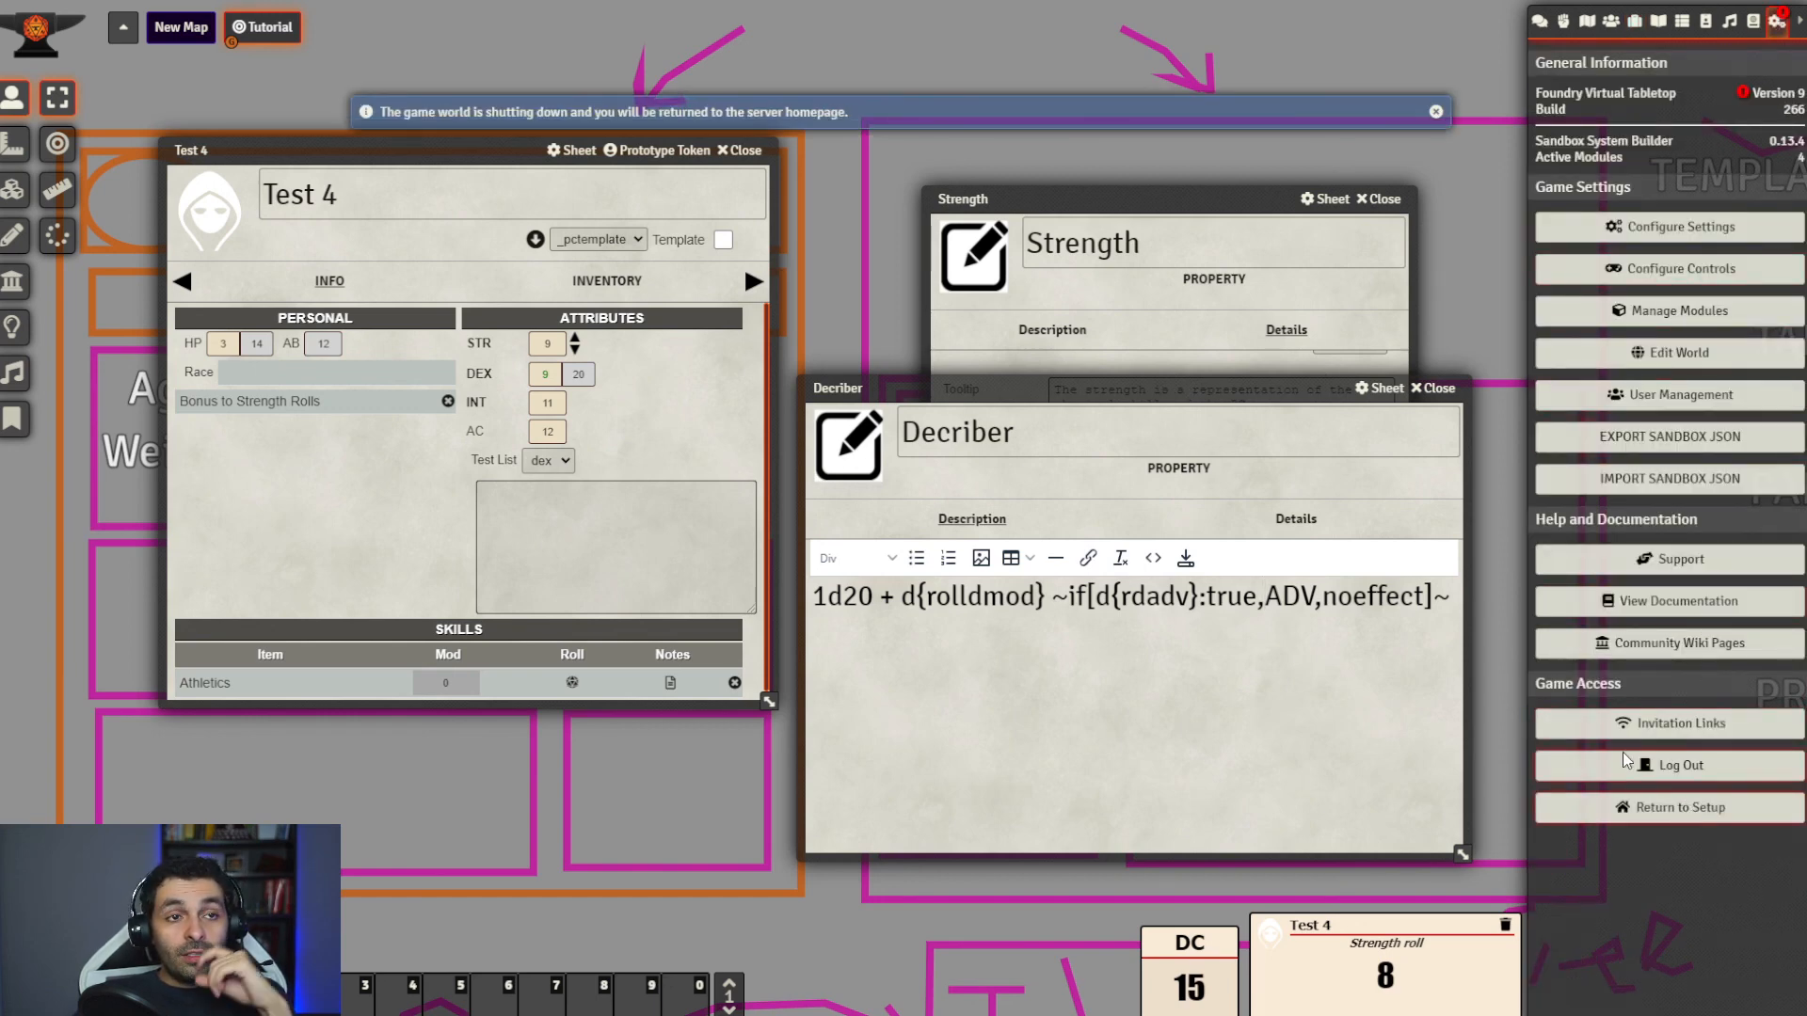
{"action": "scroll", "coordinate": [715, 516], "scroll_direction": "down", "scroll_amount": 3}
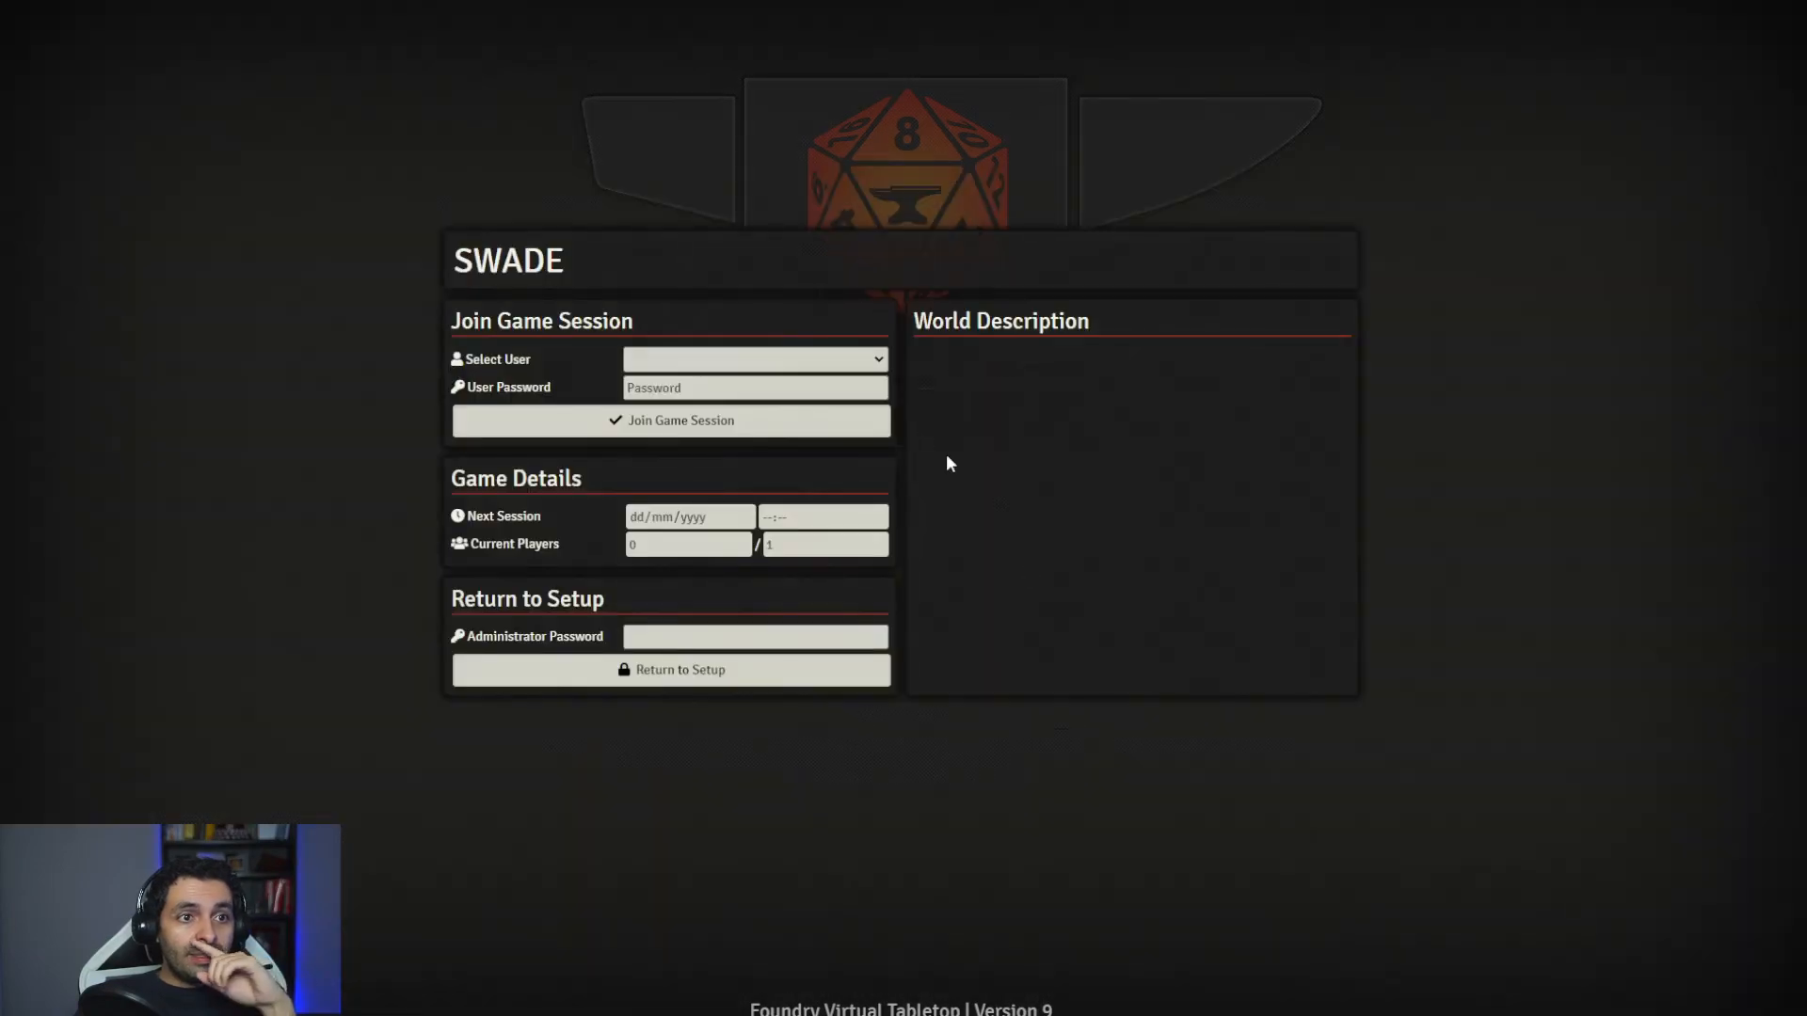
{"action": "left_click", "coordinate": [702, 419]}
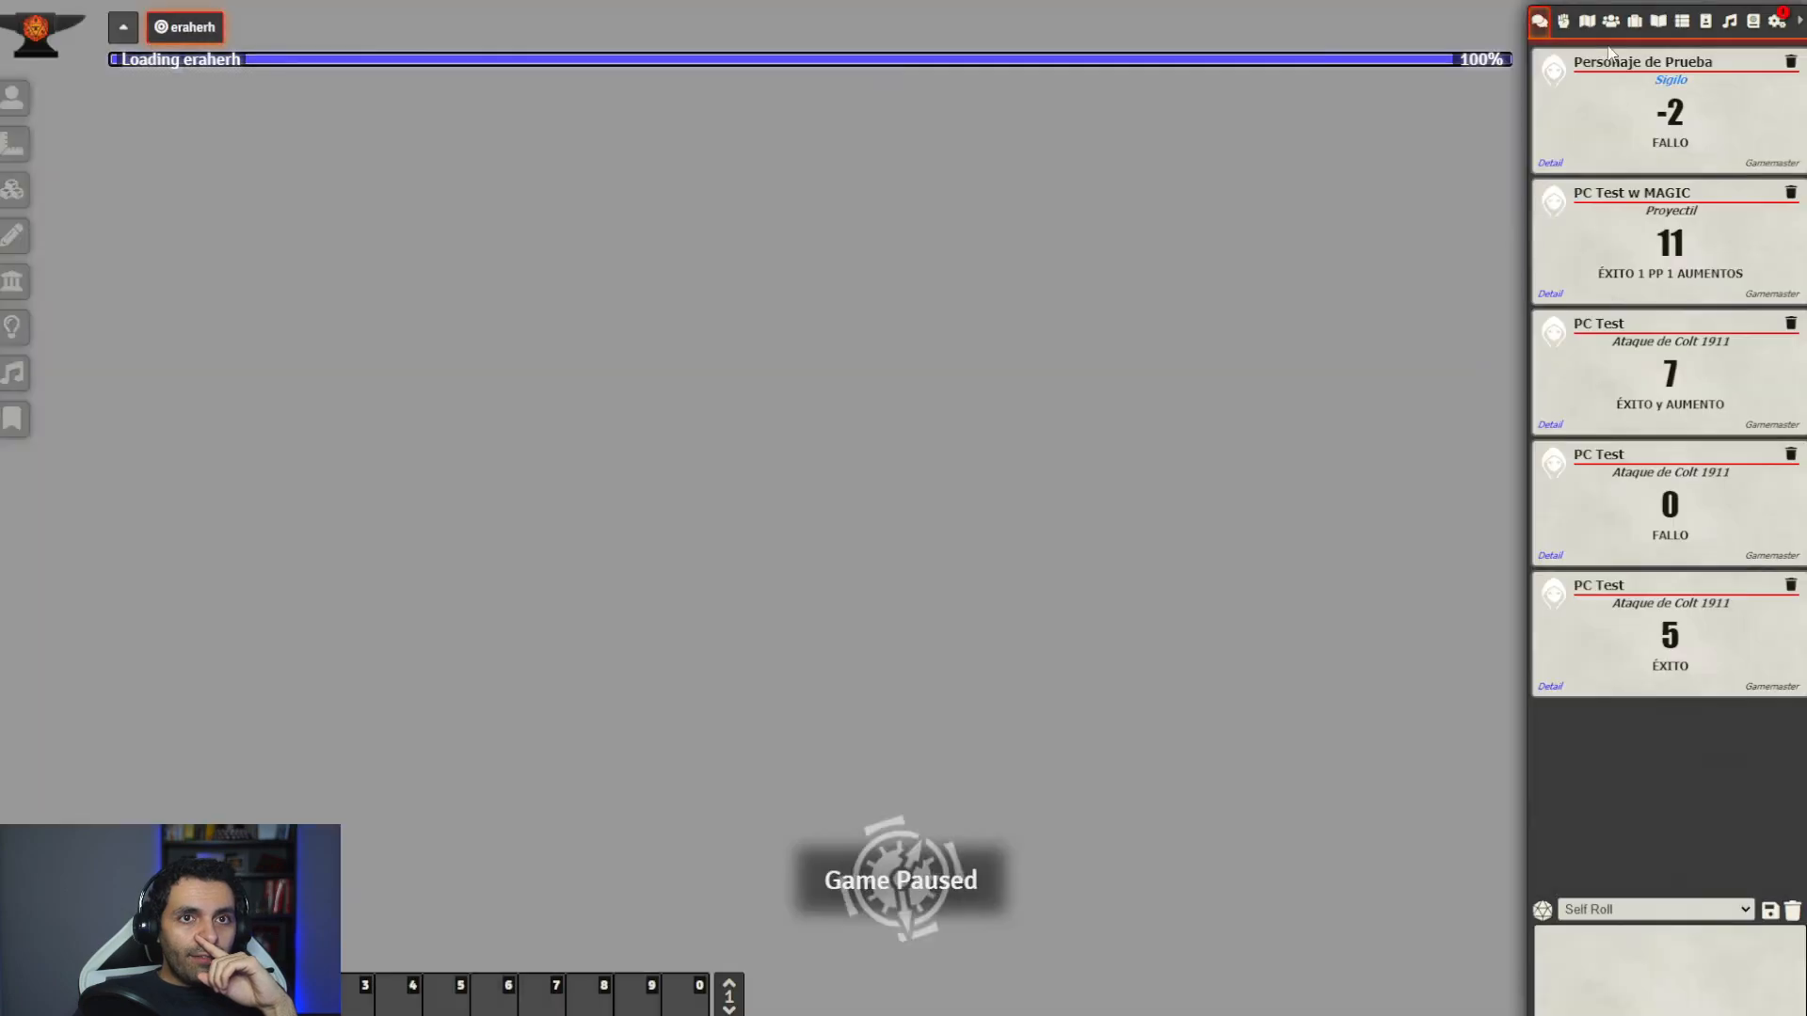
Open the PC Test actor's sheet and reposition it higher on the canvas
{"action": "left_click", "coordinate": [1610, 22]}
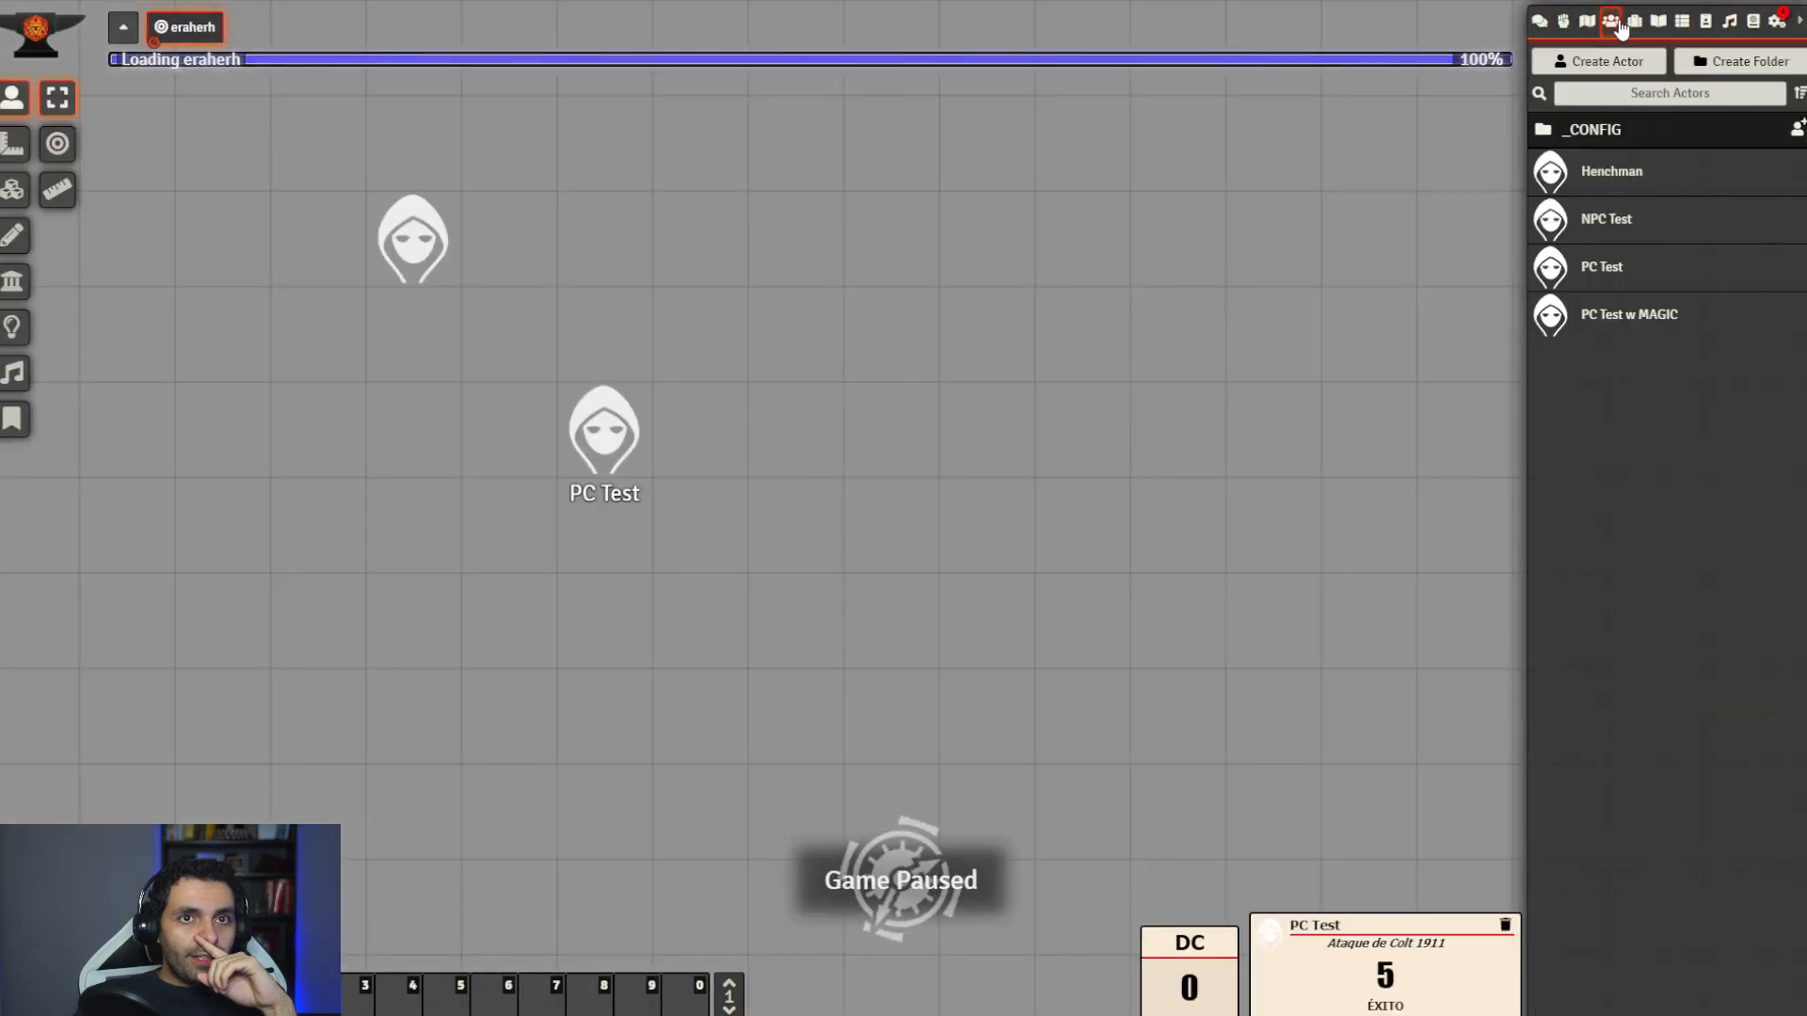
{"action": "left_click", "coordinate": [1610, 267]}
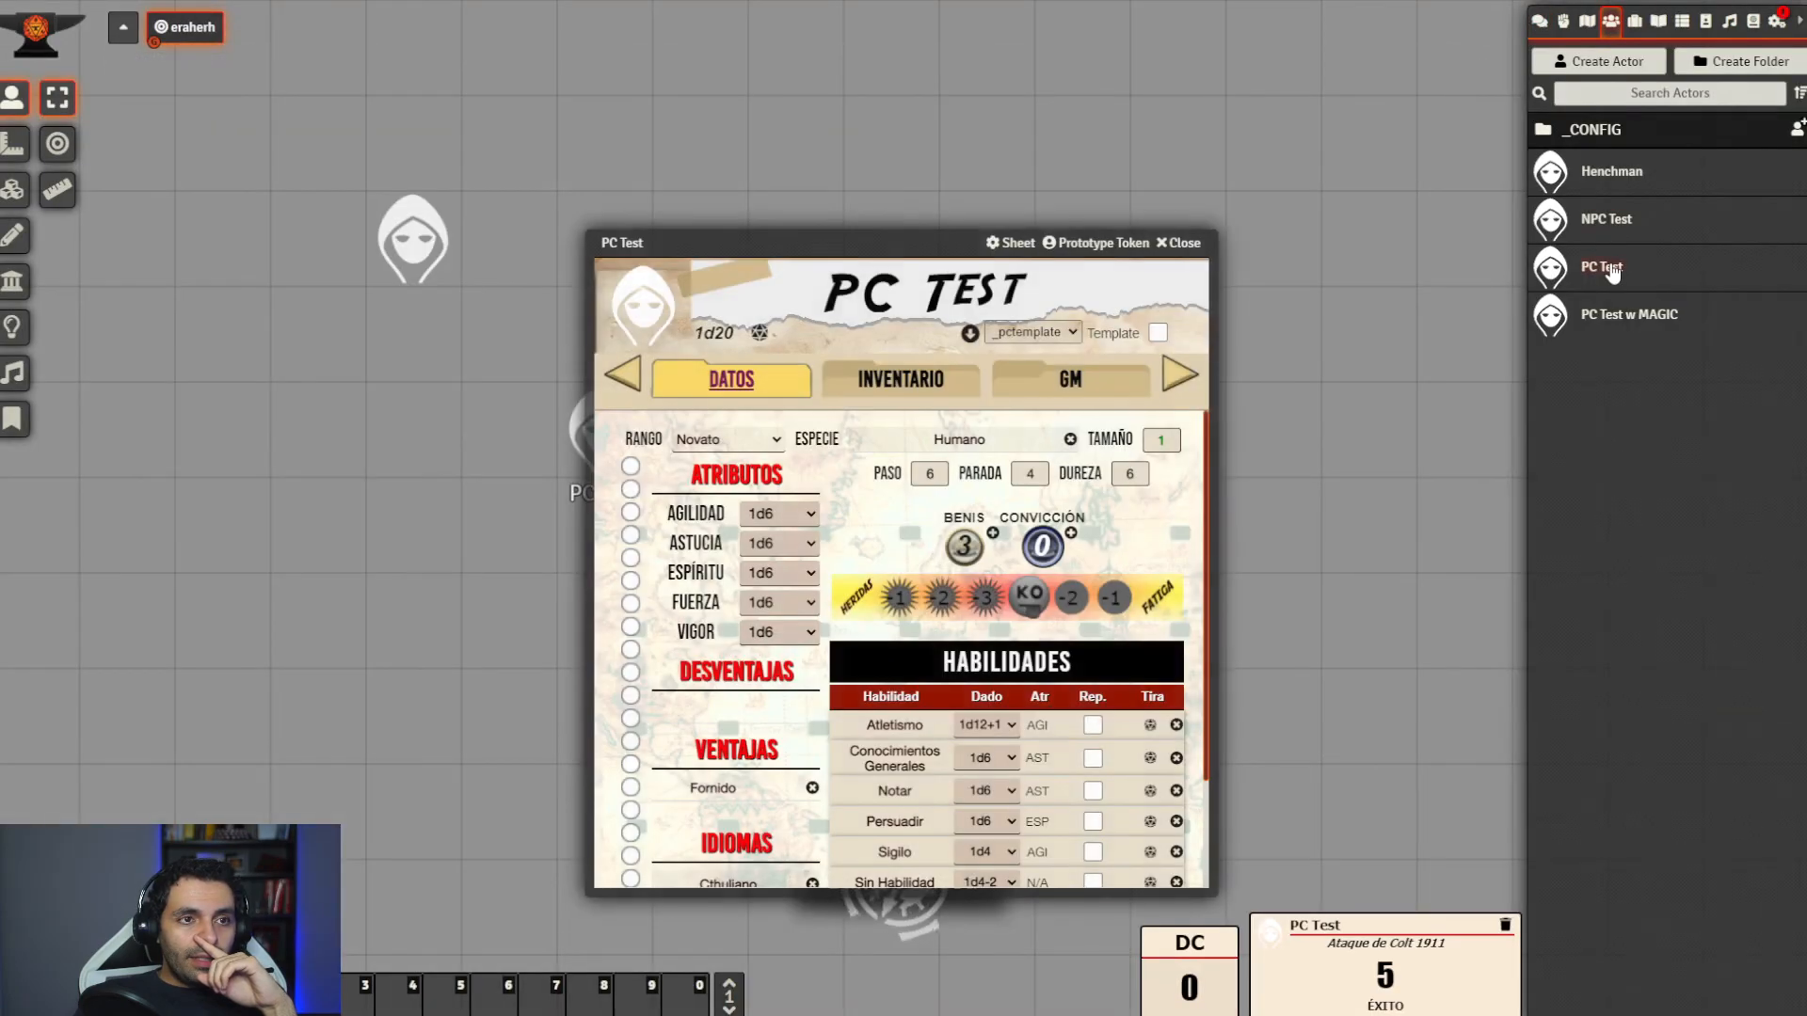
{"action": "left_click_drag", "start_coordinate": [914, 249], "coordinate": [1061, 100]}
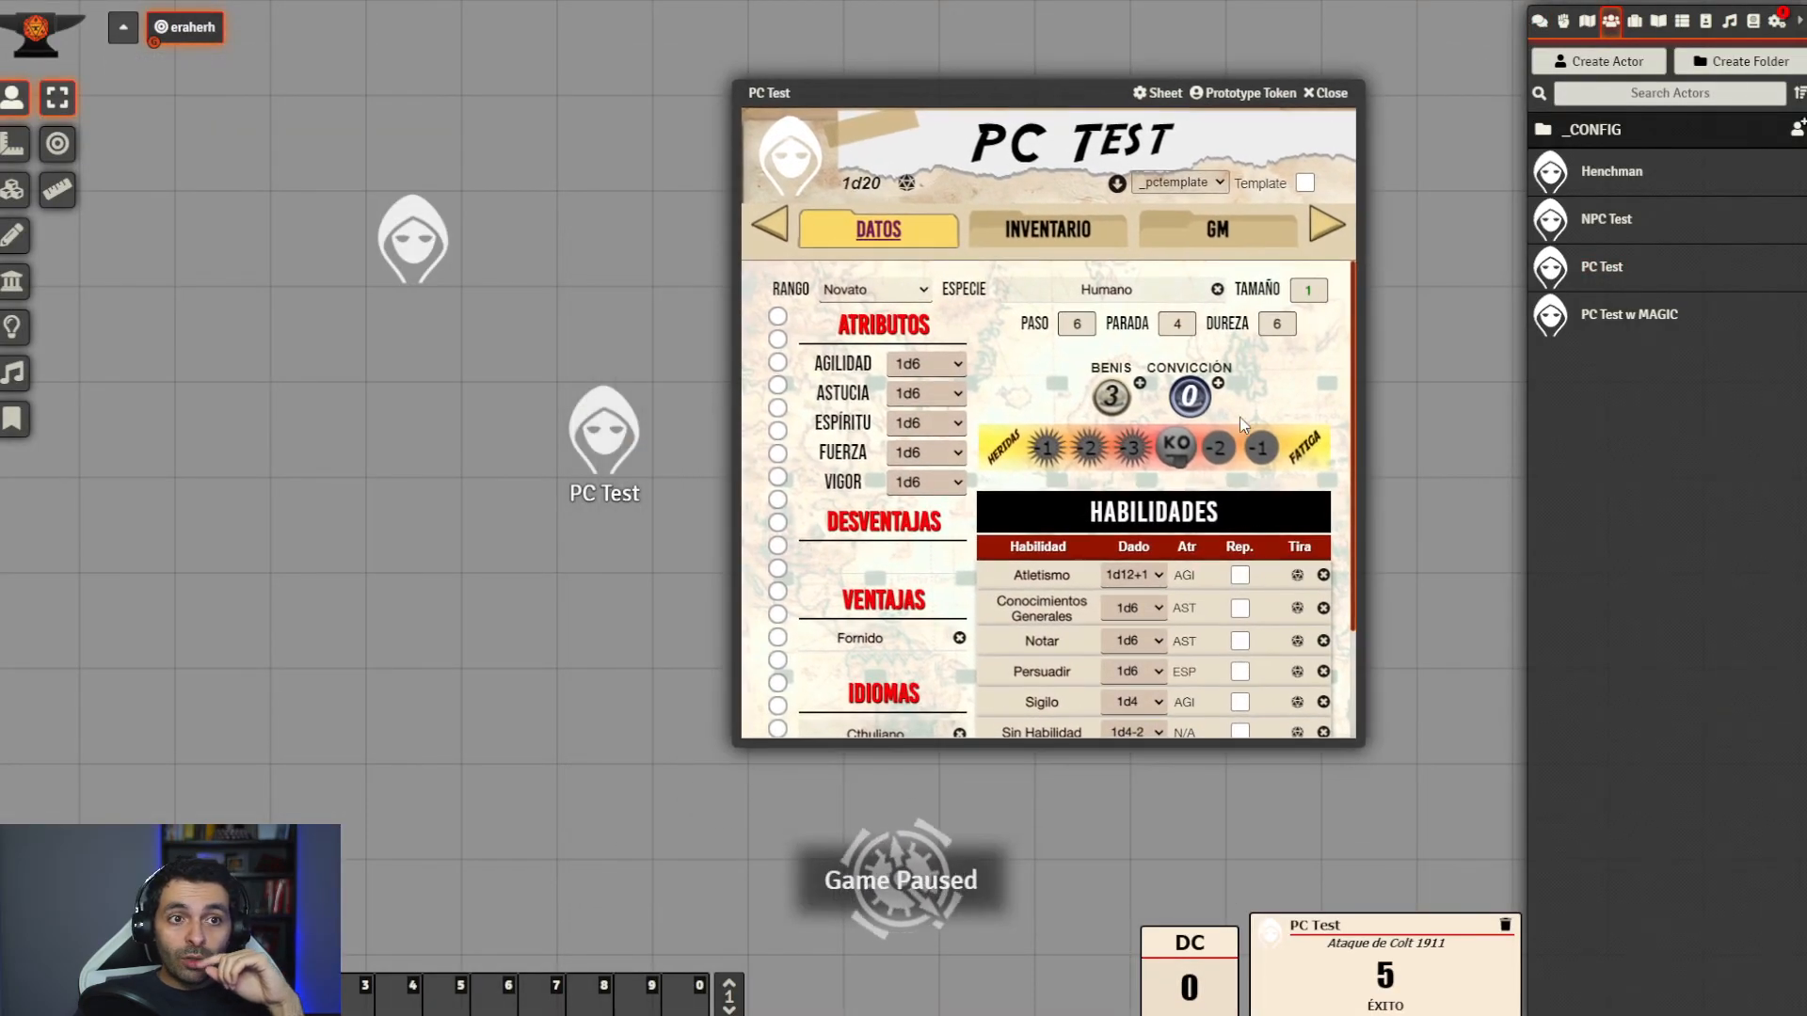
Set the Sigilo skill's die to 1d6 in the HABILIDADES table of the PC Test sheet
{"action": "scroll", "coordinate": [1313, 357], "scroll_direction": "down", "scroll_amount": 2}
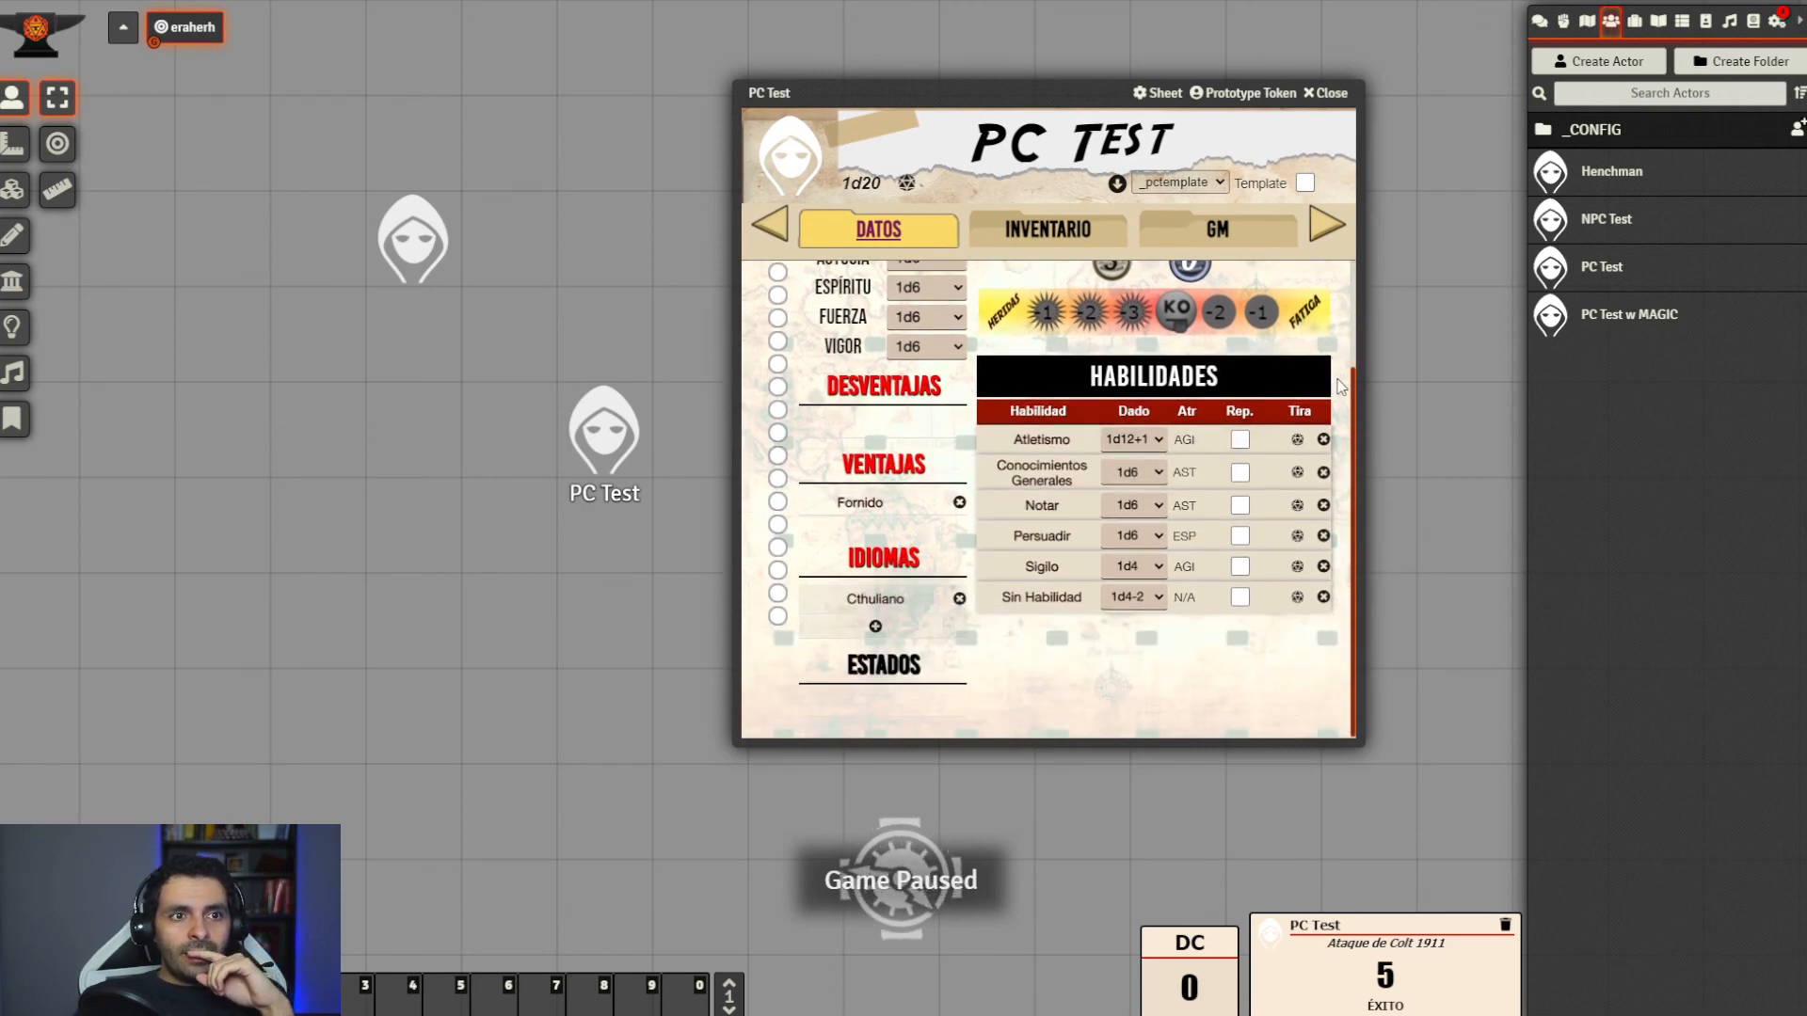
{"action": "scroll", "coordinate": [1340, 393], "scroll_direction": "up", "scroll_amount": 2}
{"action": "scroll", "coordinate": [1341, 394], "scroll_direction": "down", "scroll_amount": 2}
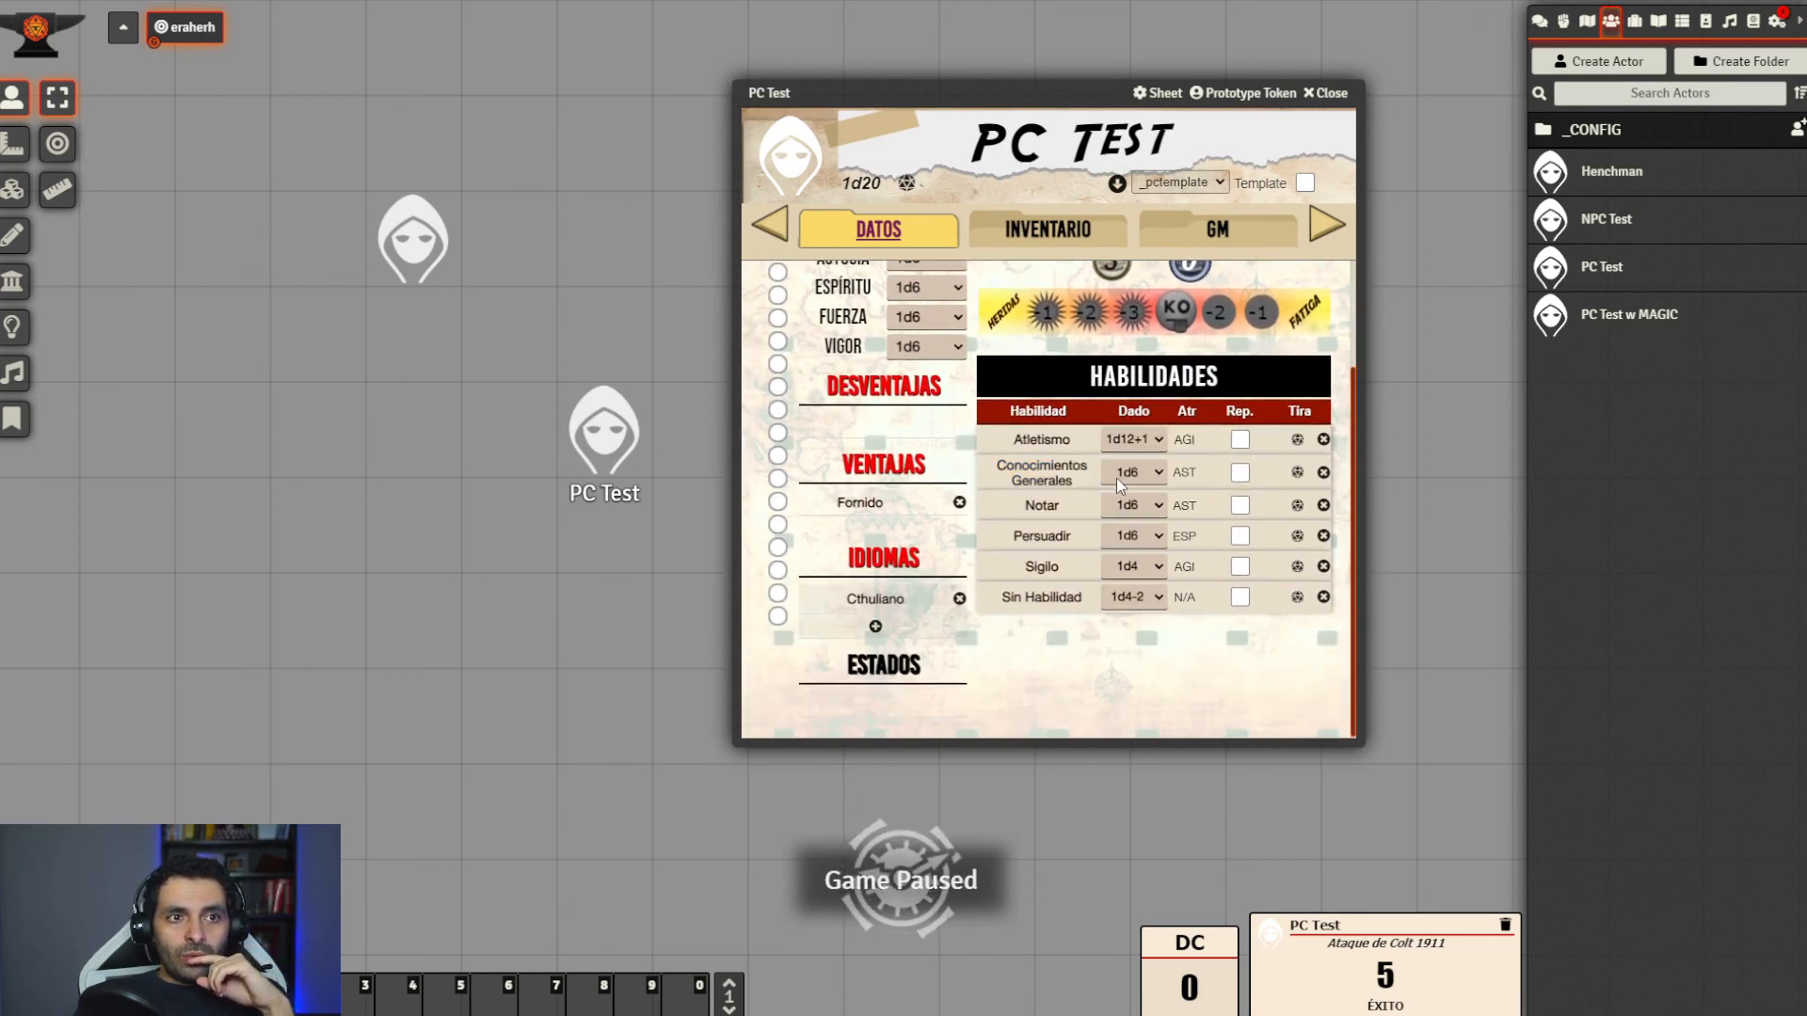
{"action": "left_click", "coordinate": [1156, 568]}
{"action": "left_click", "coordinate": [1156, 624]}
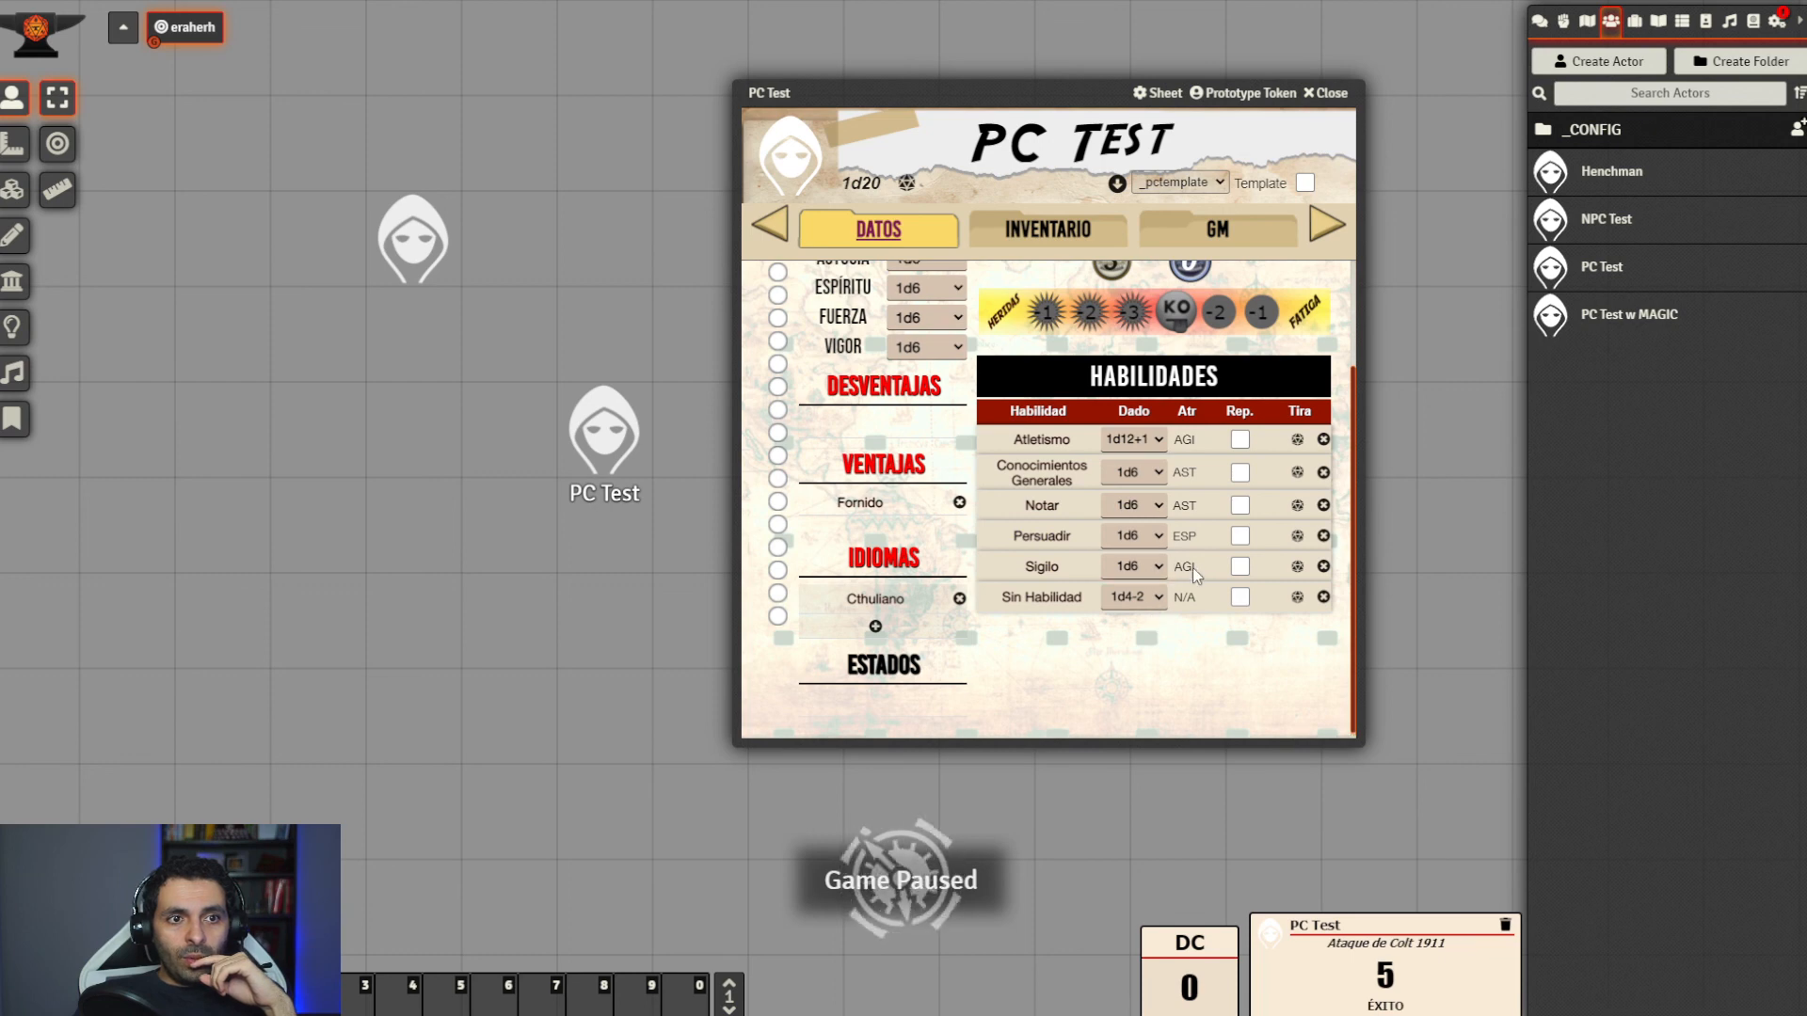
Roll the Sigilo skill with the default modifiers, moving the MODIFICADORES dialog clear of the sheet before accepting it
{"action": "left_click", "coordinate": [1299, 567]}
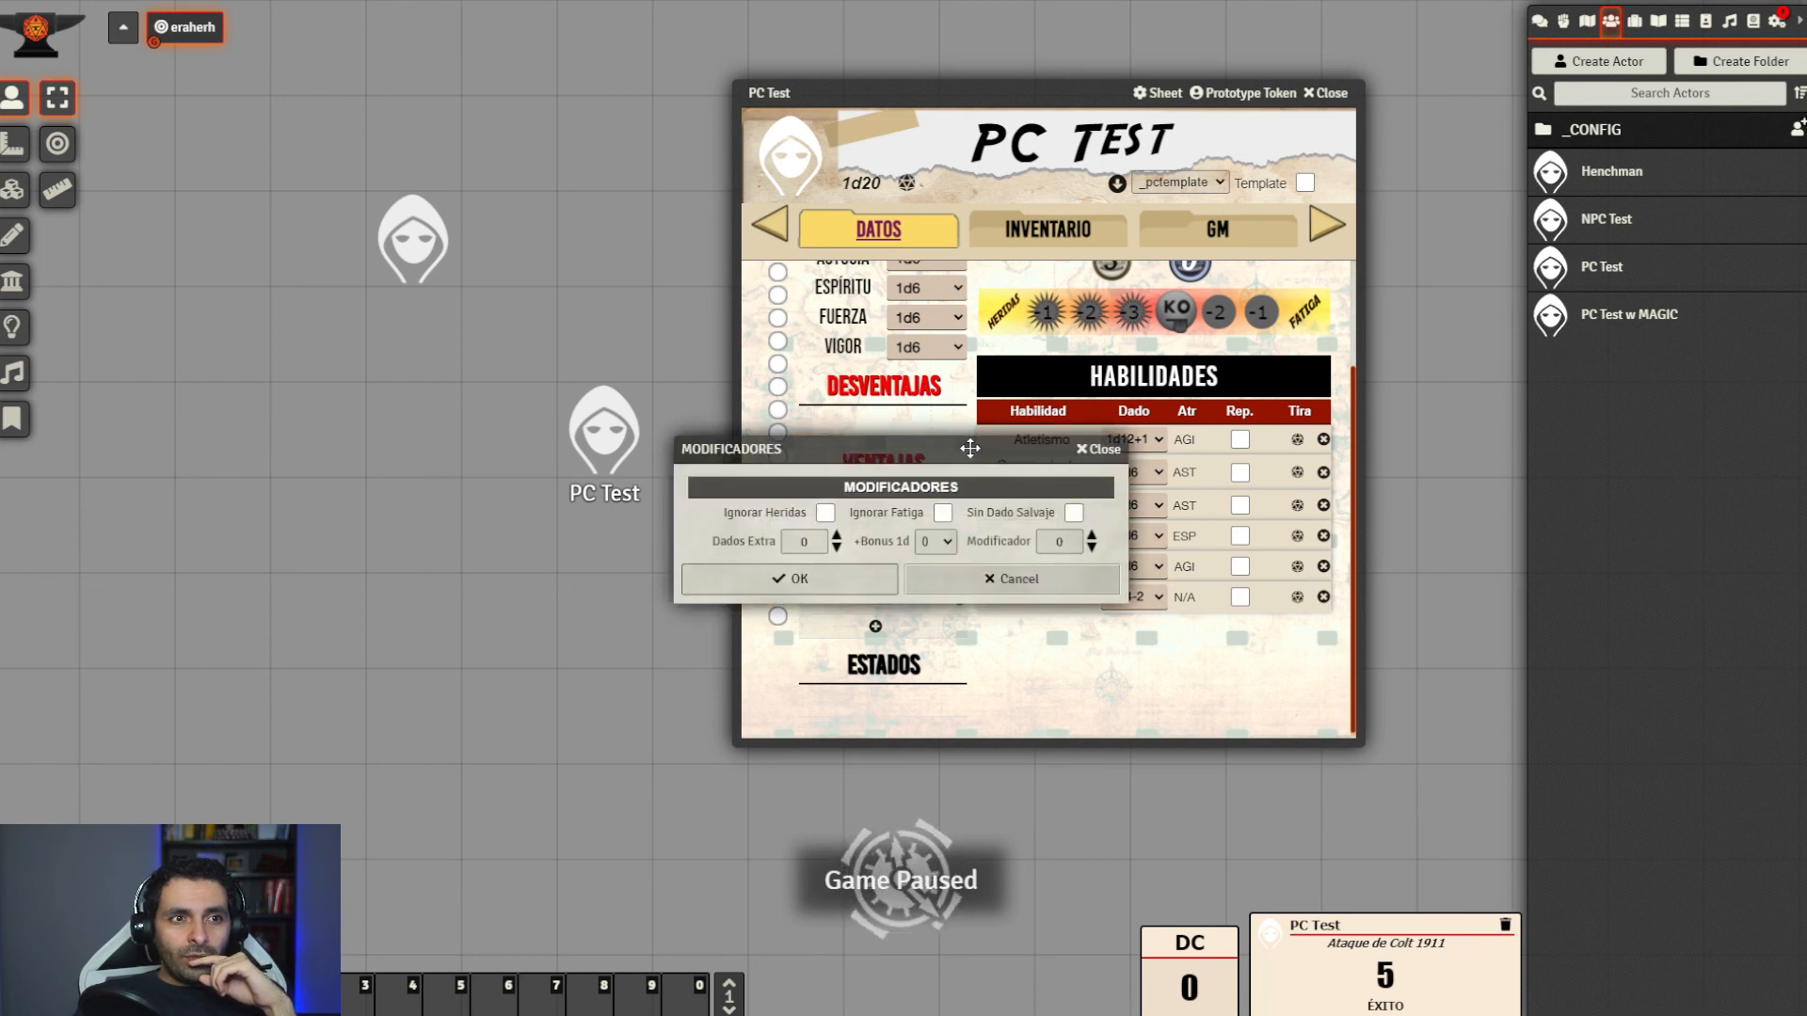
{"action": "left_click_drag", "start_coordinate": [970, 443], "coordinate": [1004, 508]}
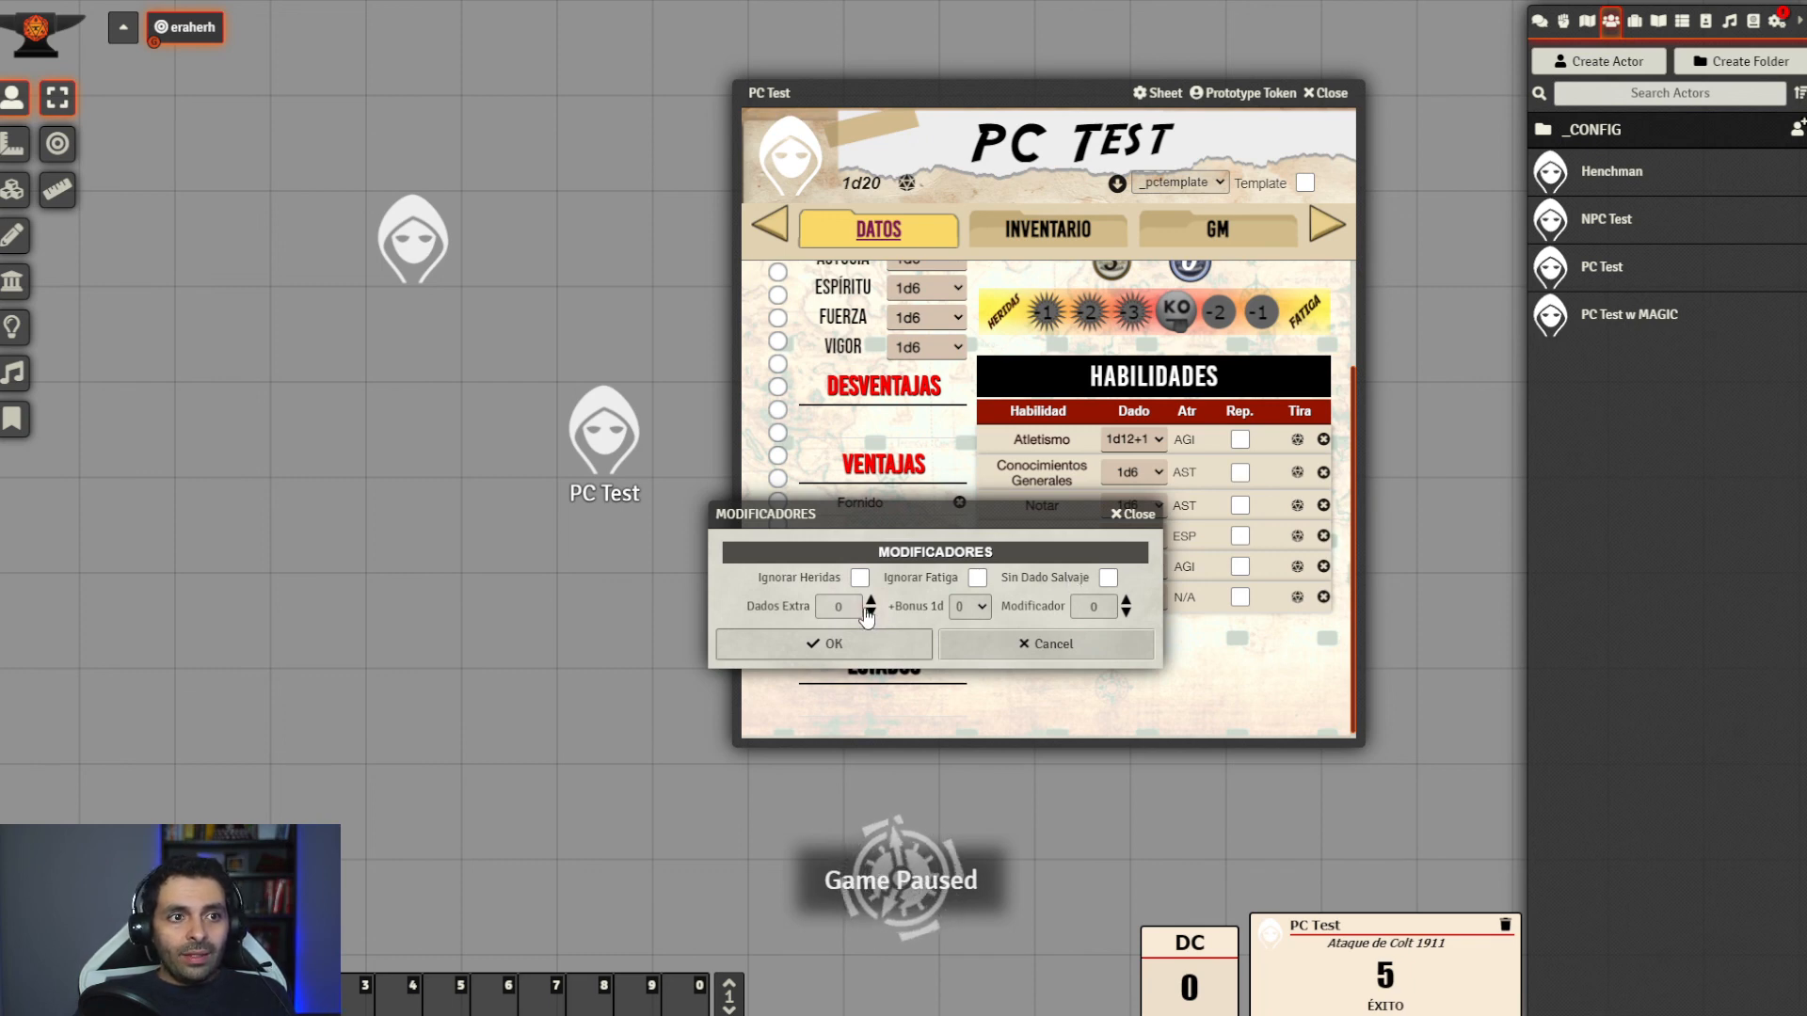
{"action": "left_click_drag", "start_coordinate": [918, 516], "coordinate": [482, 538]}
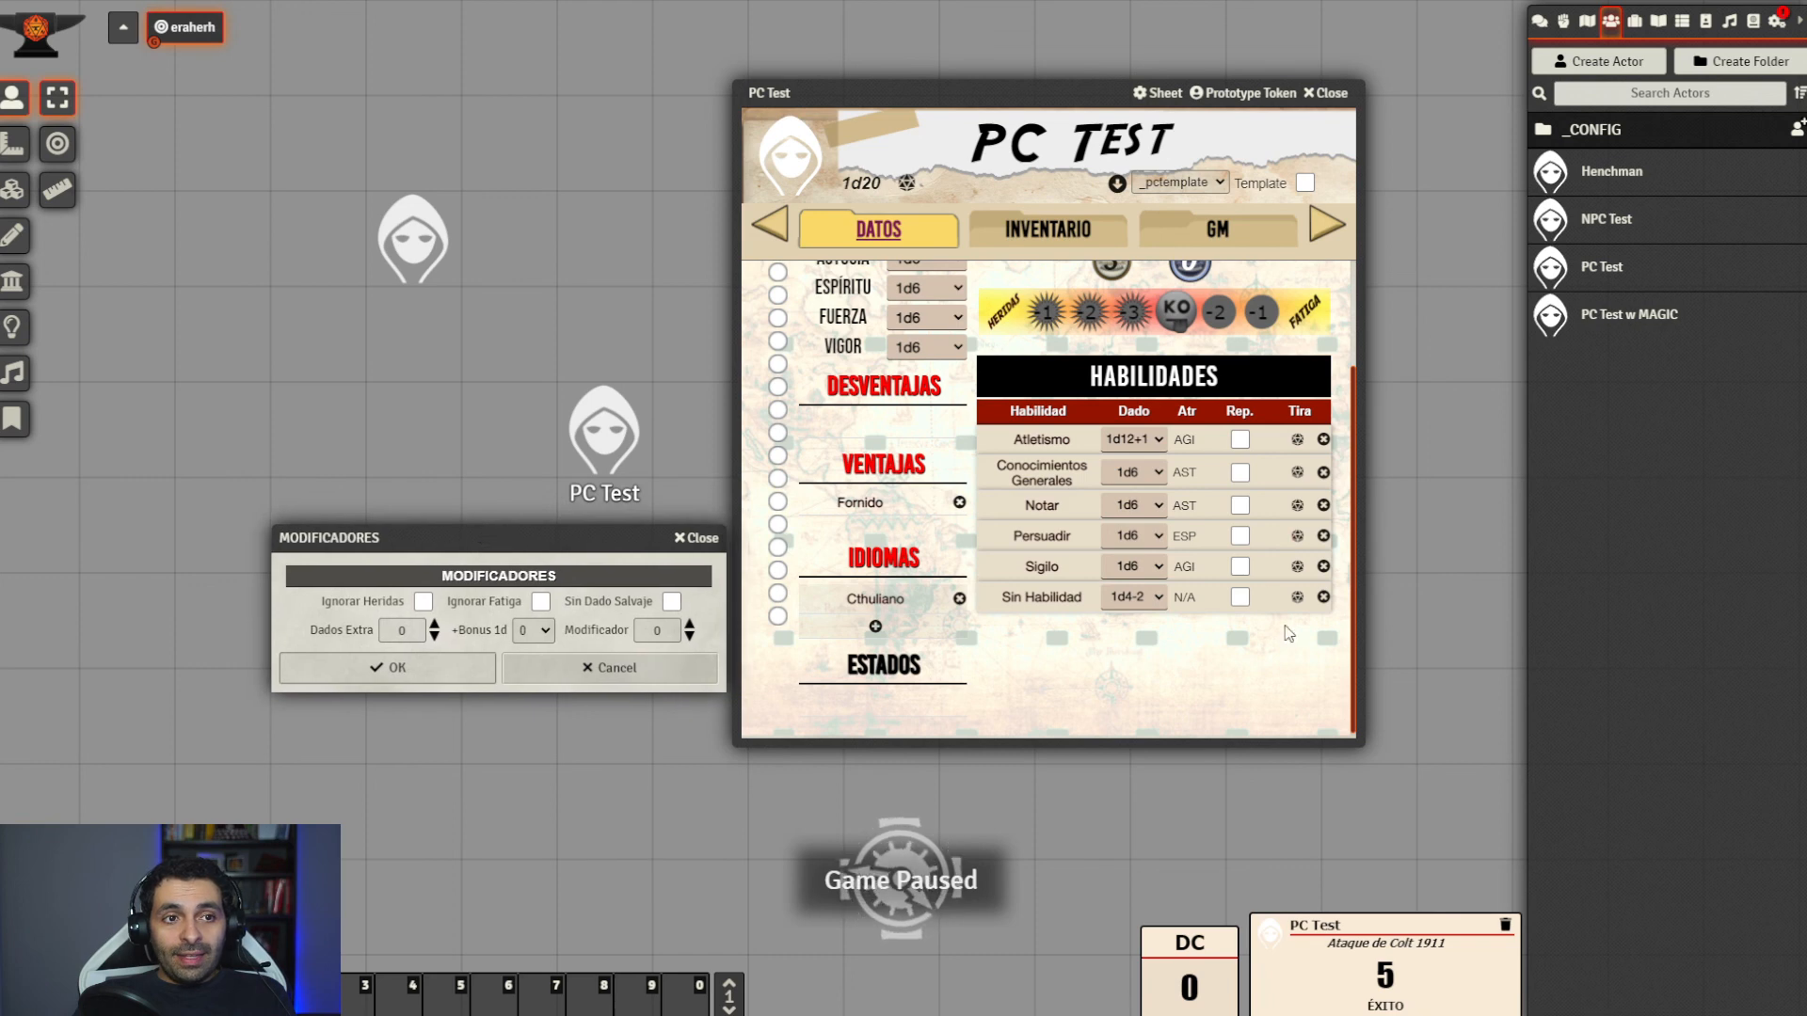
{"action": "left_click", "coordinate": [434, 669]}
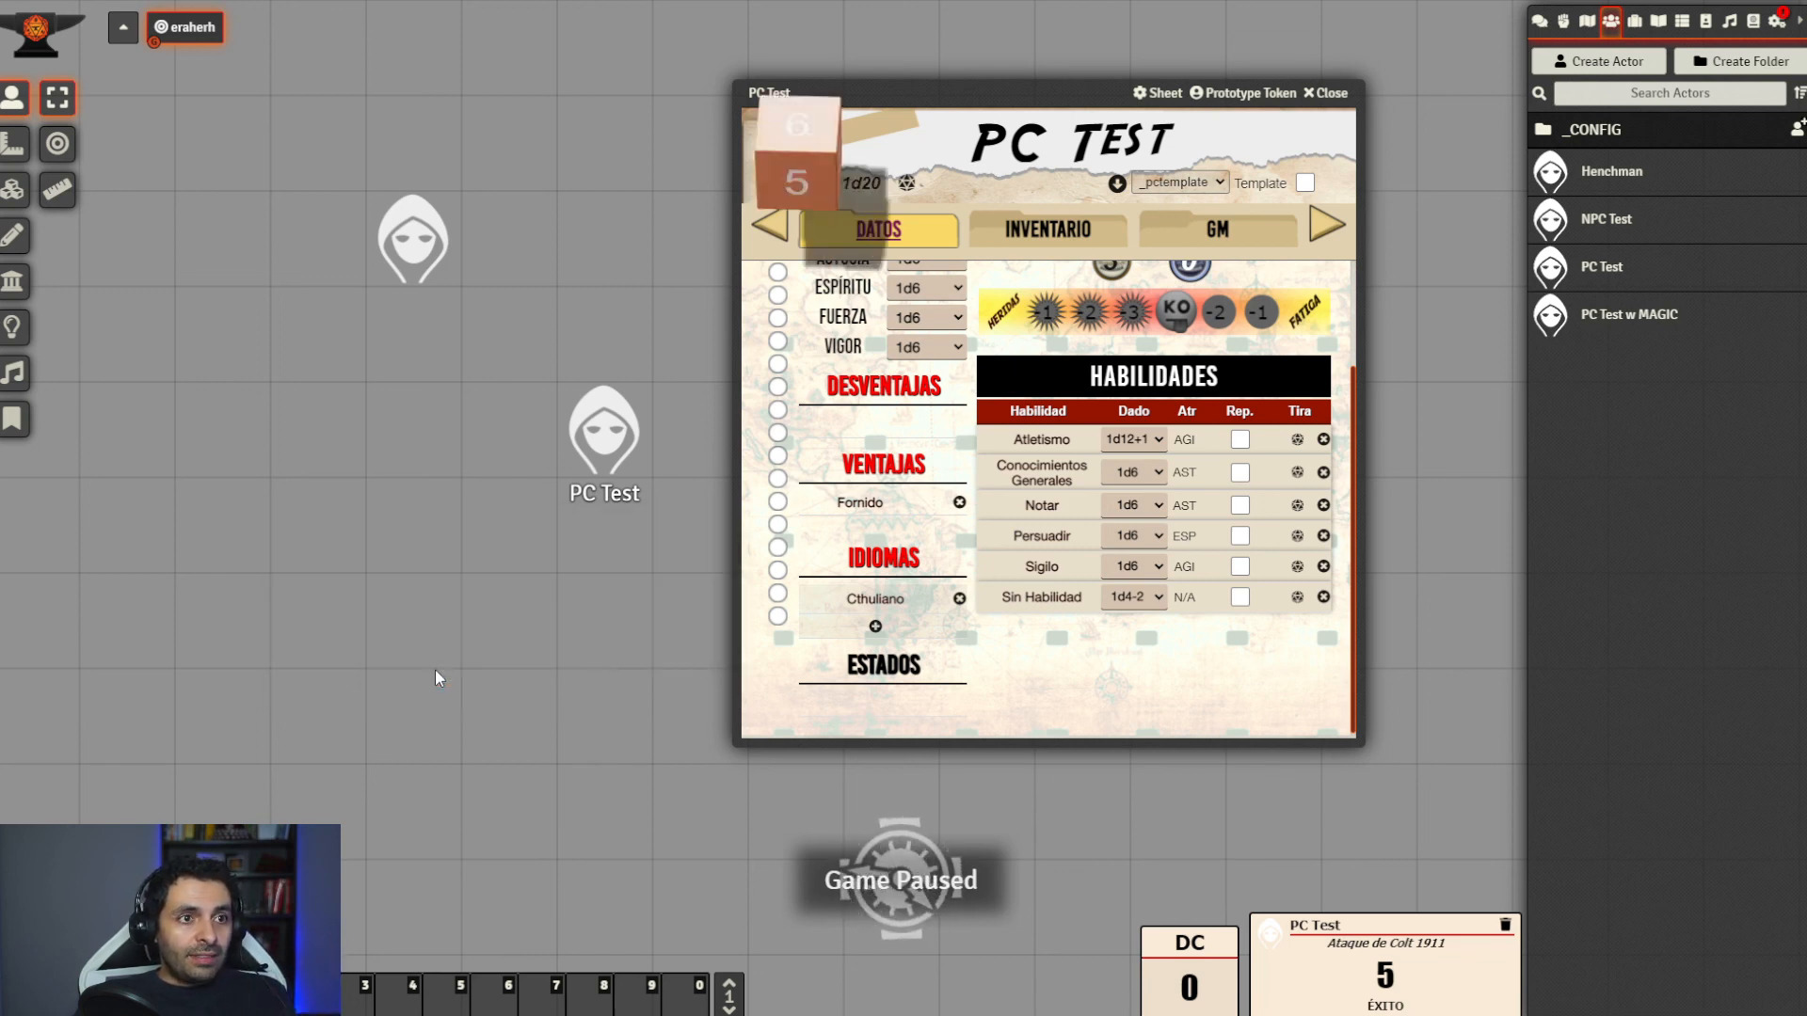
Look over the attributes and skills on the PC Test sheet, shifting the sheet slightly on the canvas
{"action": "scroll", "coordinate": [1353, 426], "scroll_direction": "up", "scroll_amount": 3}
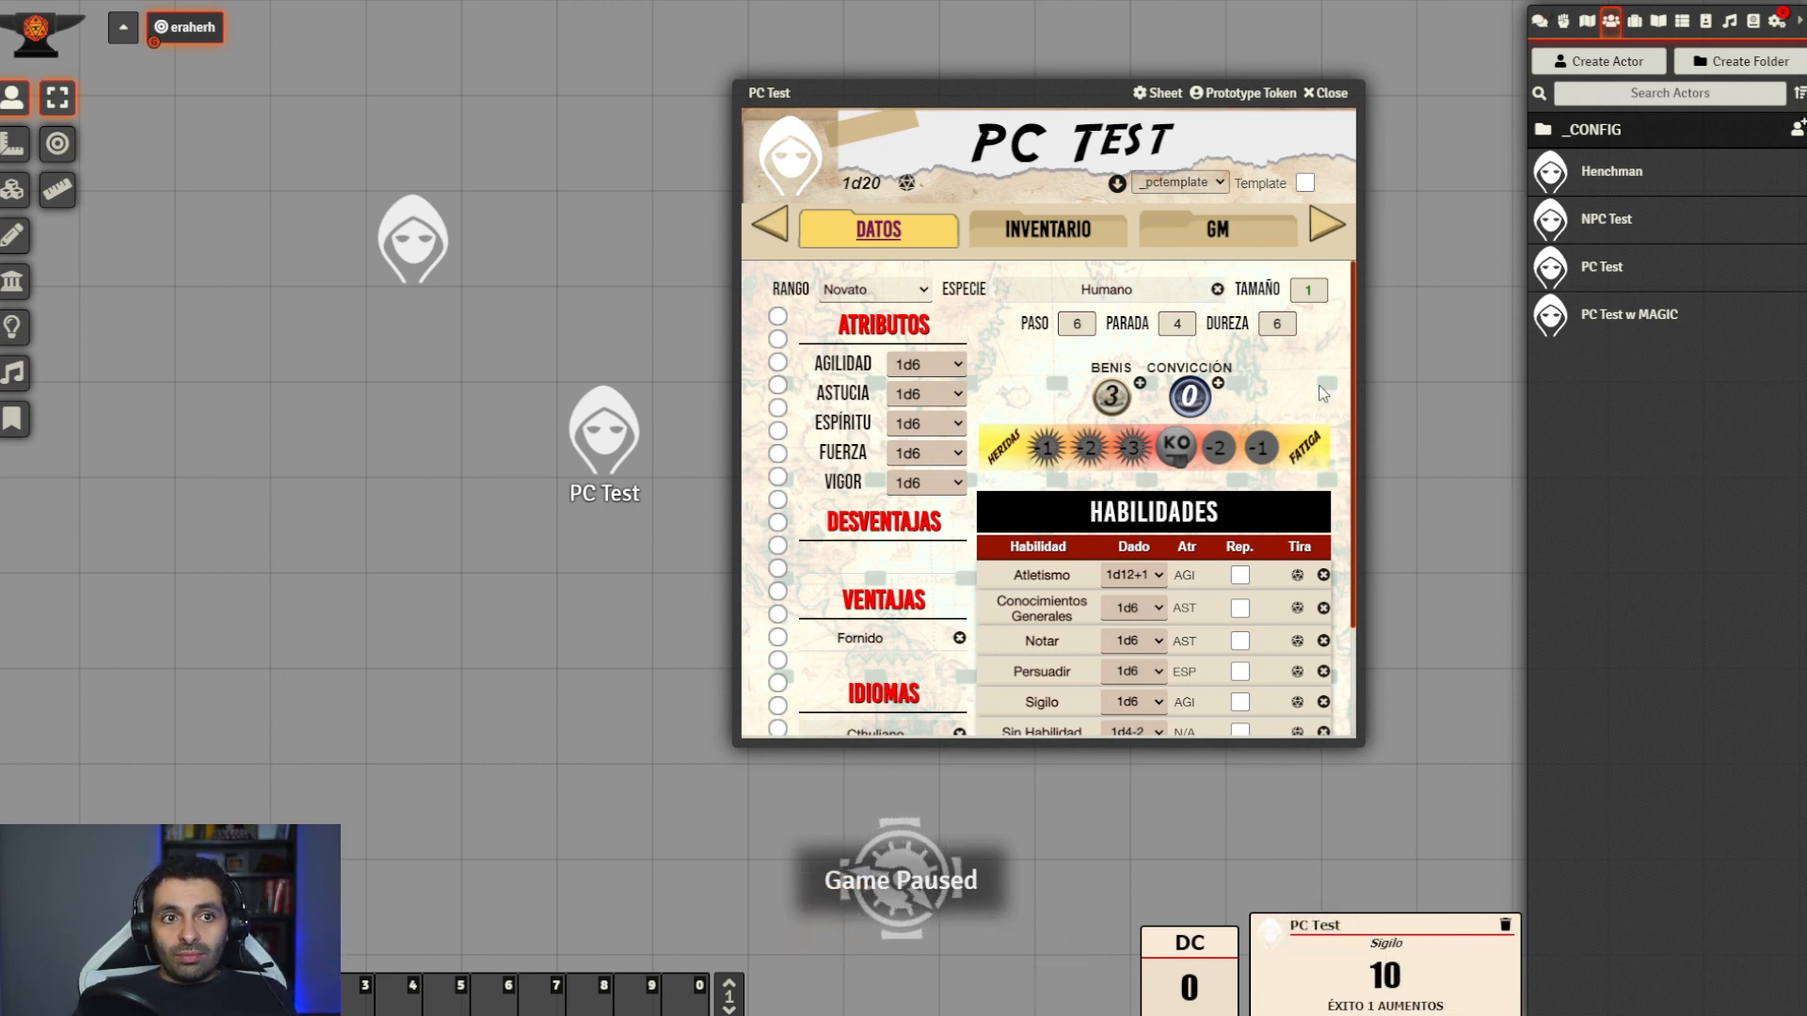
{"action": "scroll", "coordinate": [1324, 395], "scroll_direction": "down", "scroll_amount": 3}
{"action": "scroll", "coordinate": [1327, 407], "scroll_direction": "up", "scroll_amount": 3}
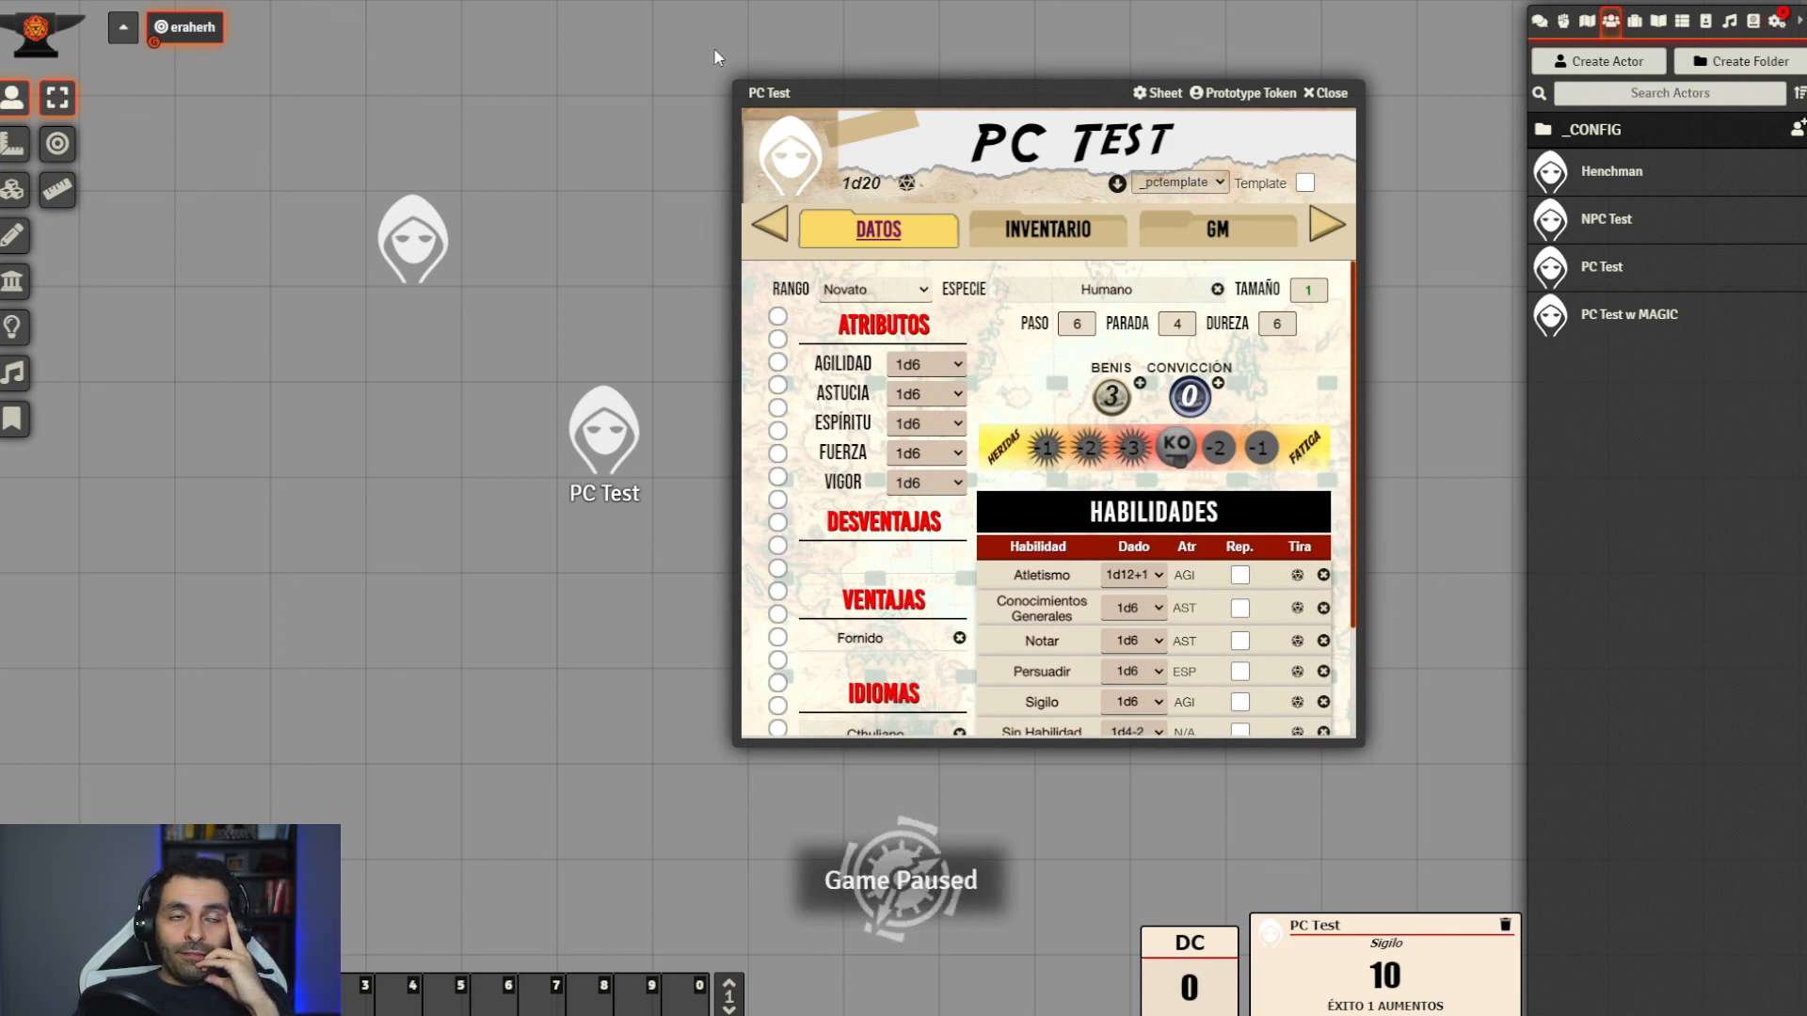
{"action": "mouse_move", "coordinate": [983, 99]}
{"action": "left_mouse_down"}
{"action": "mouse_move", "coordinate": [1011, 113]}
{"action": "mouse_move", "coordinate": [998, 101]}
{"action": "left_mouse_up"}
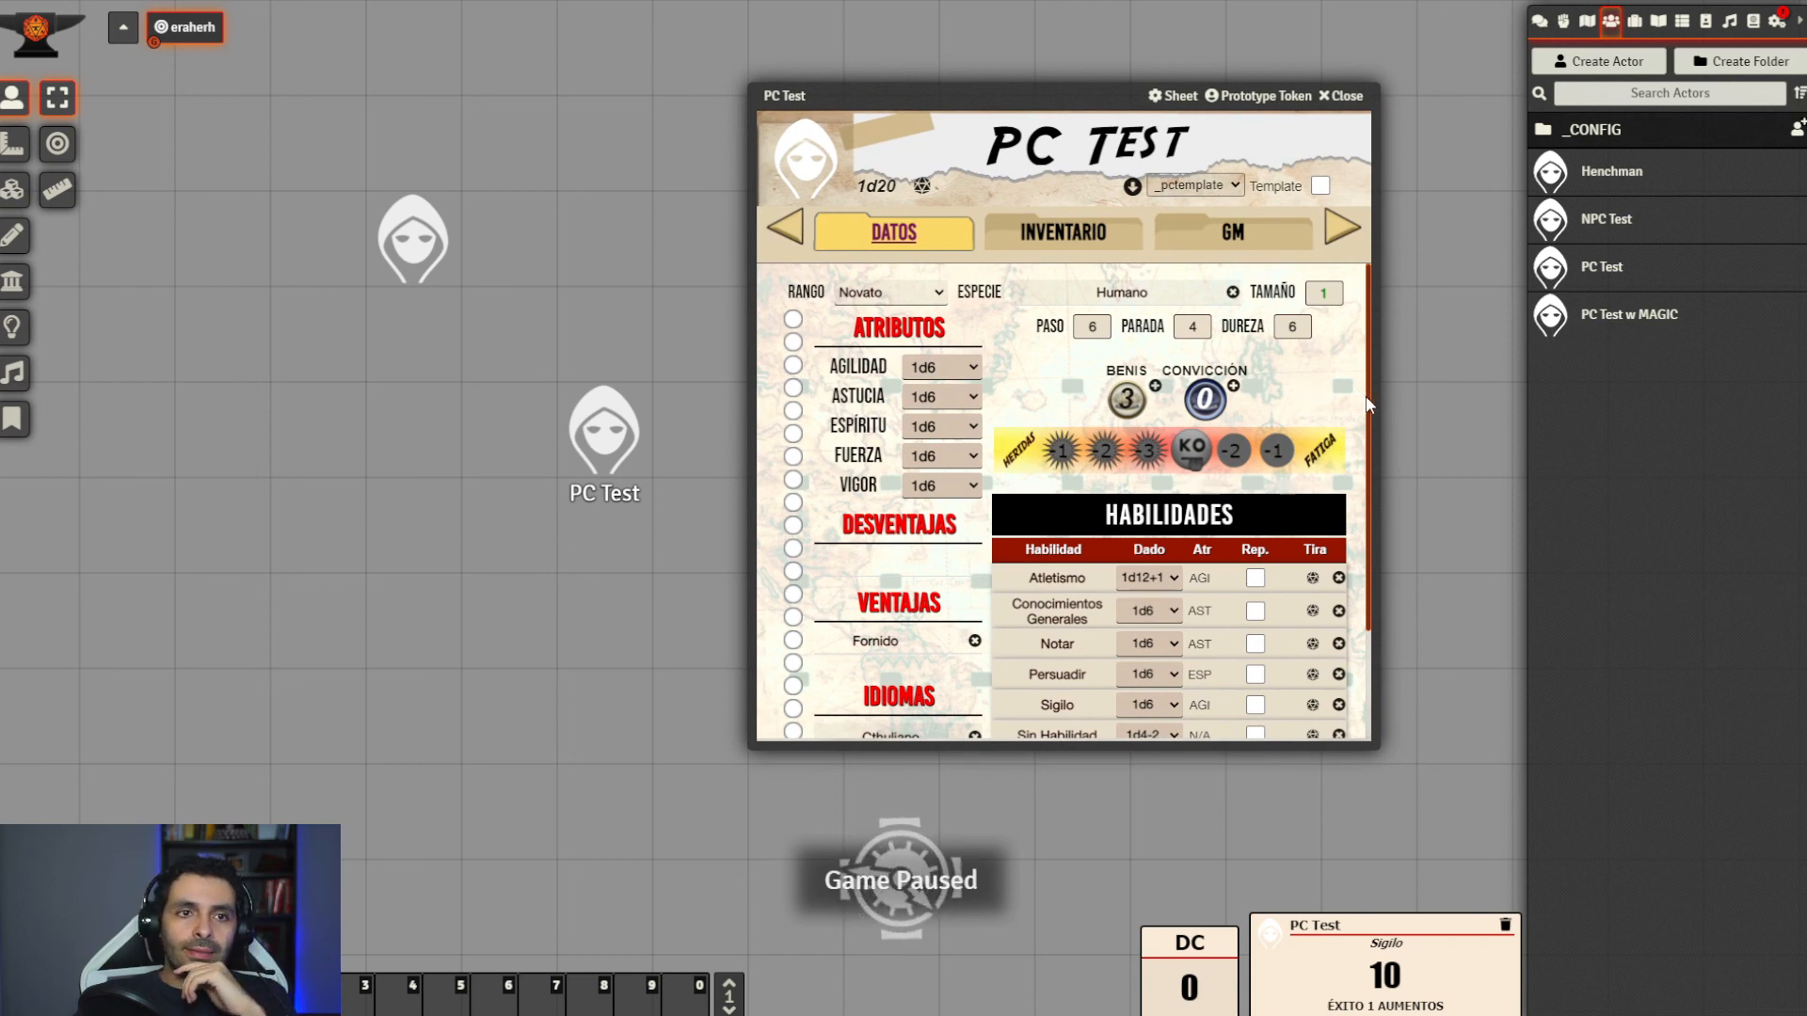
{"action": "left_click_drag", "start_coordinate": [1369, 398], "coordinate": [1369, 420]}
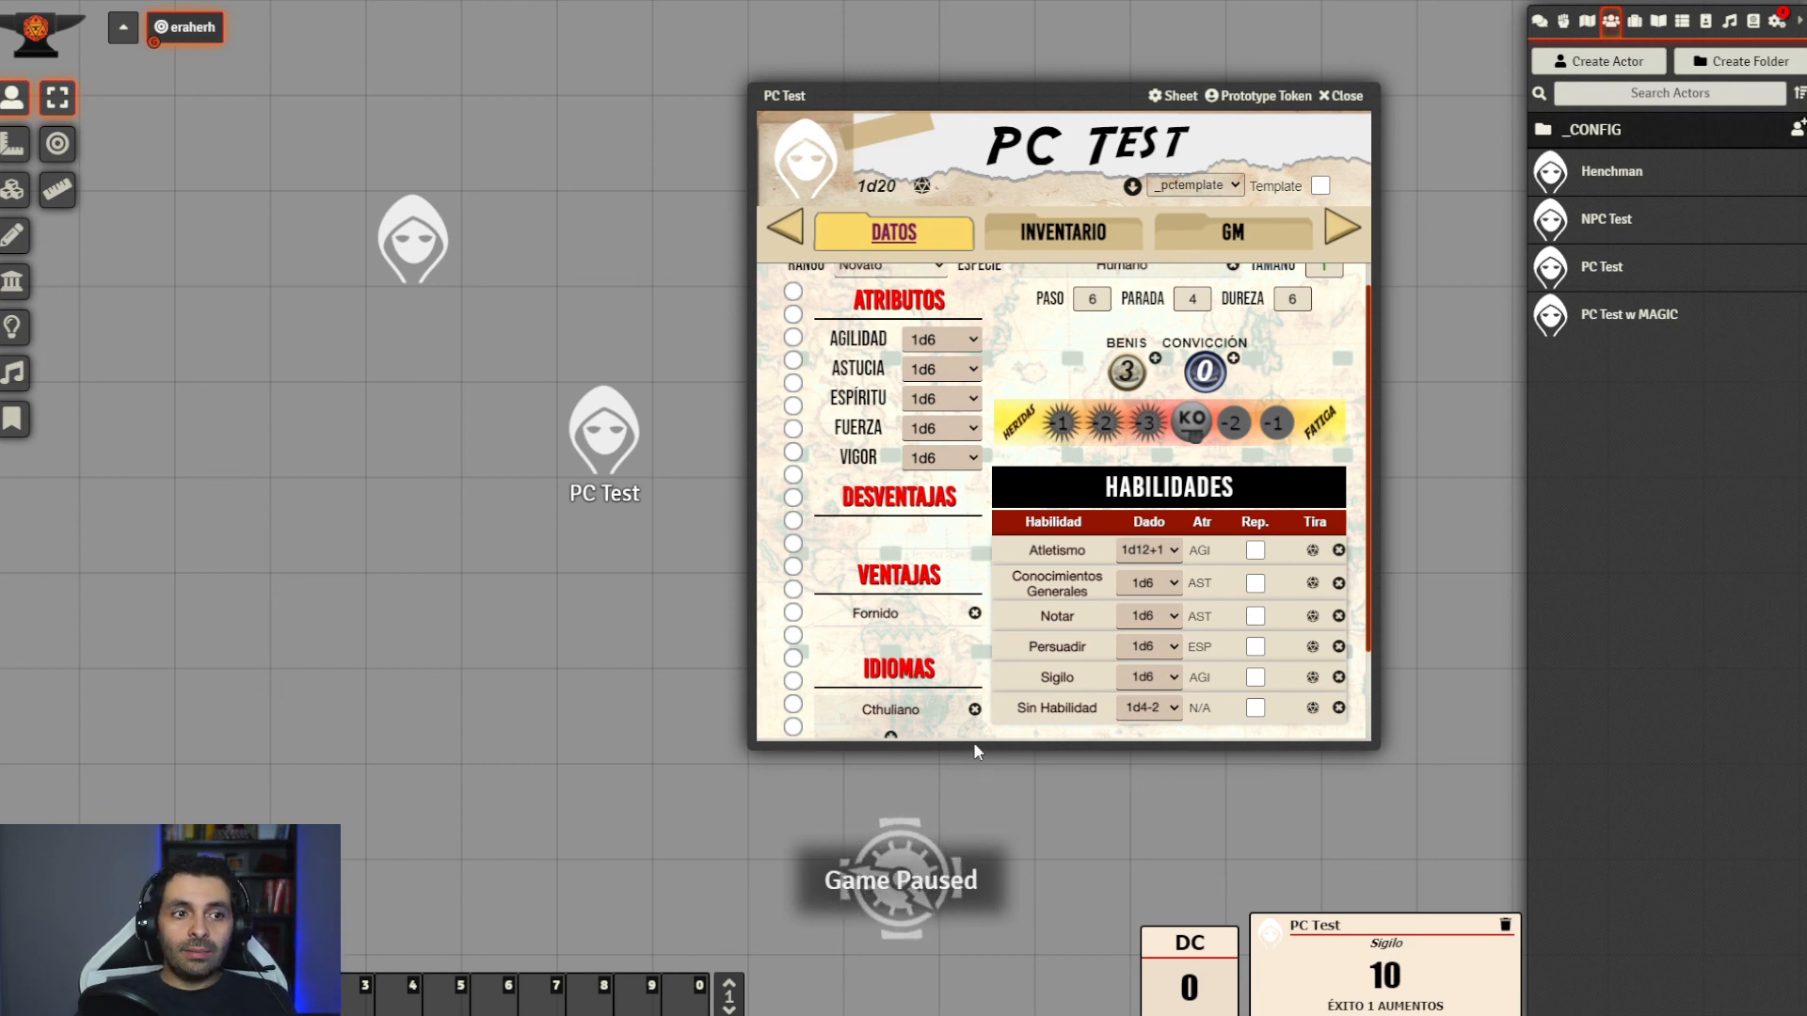
{"action": "left_click_drag", "start_coordinate": [1035, 96], "coordinate": [1046, 83]}
Return the SWADE world to setup and launch the Icewind Dale: RotF world
{"action": "left_click", "coordinate": [1777, 21]}
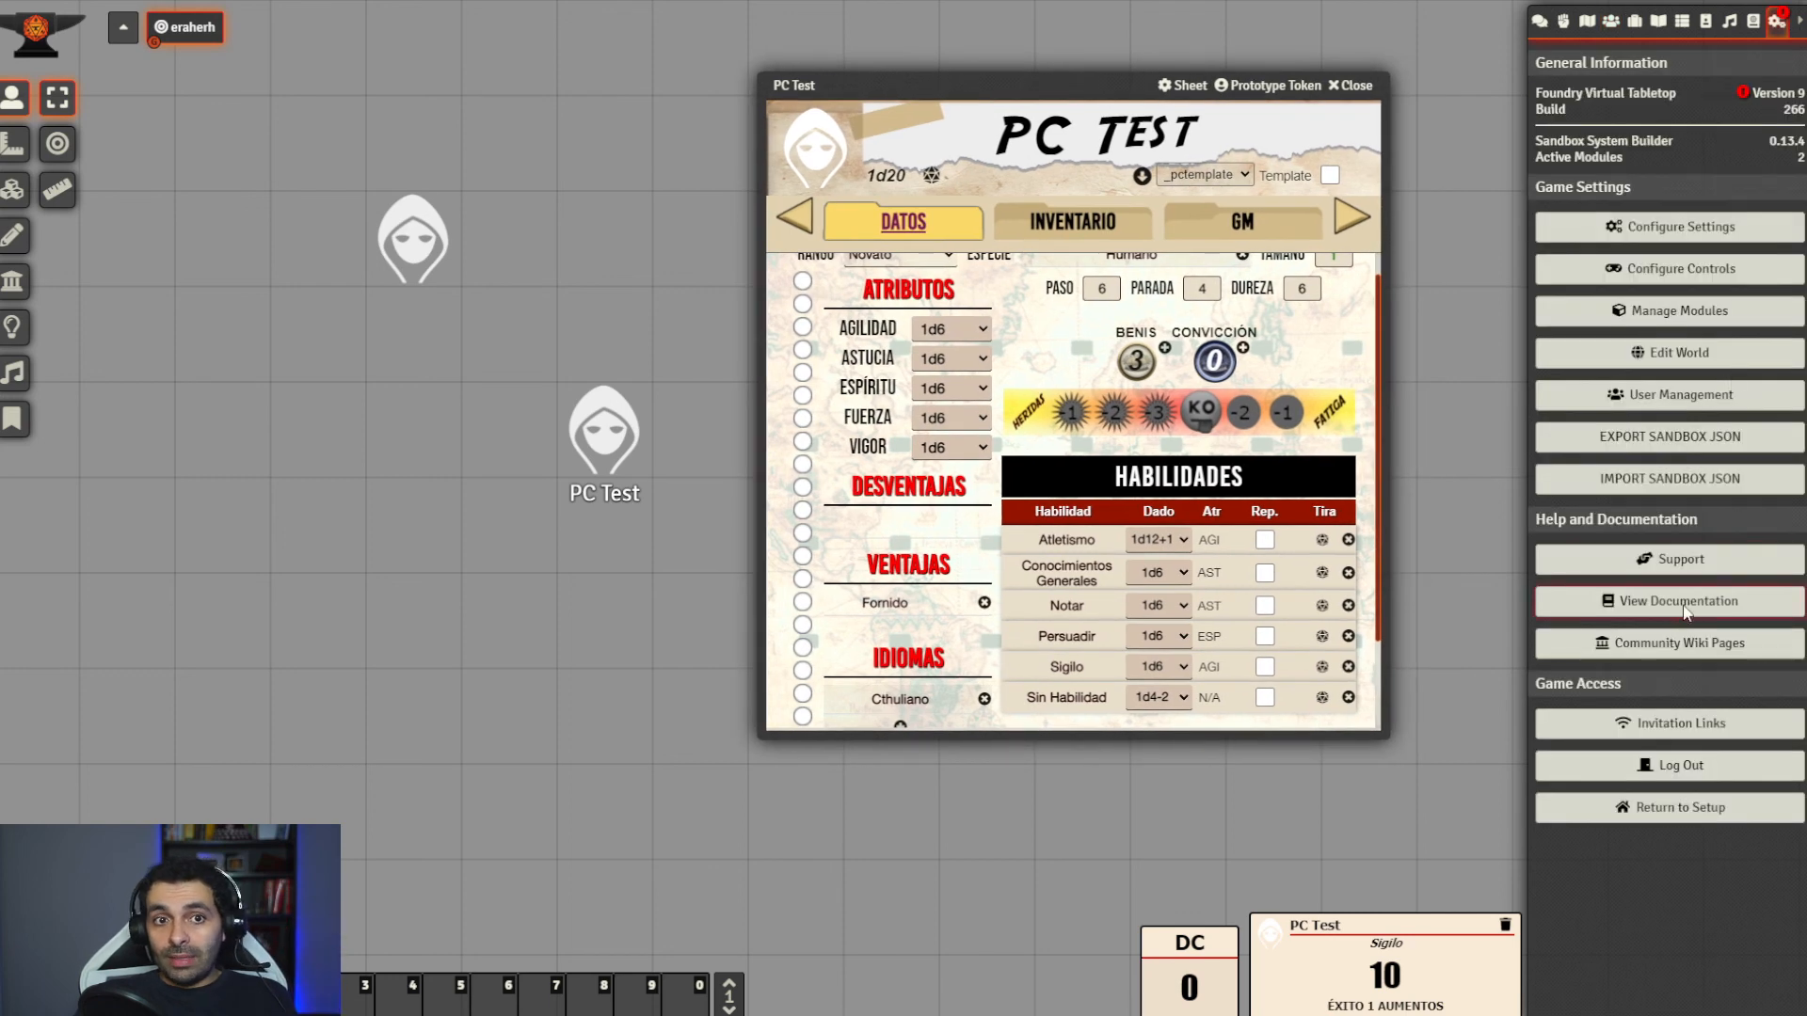
{"action": "left_click", "coordinate": [1680, 807]}
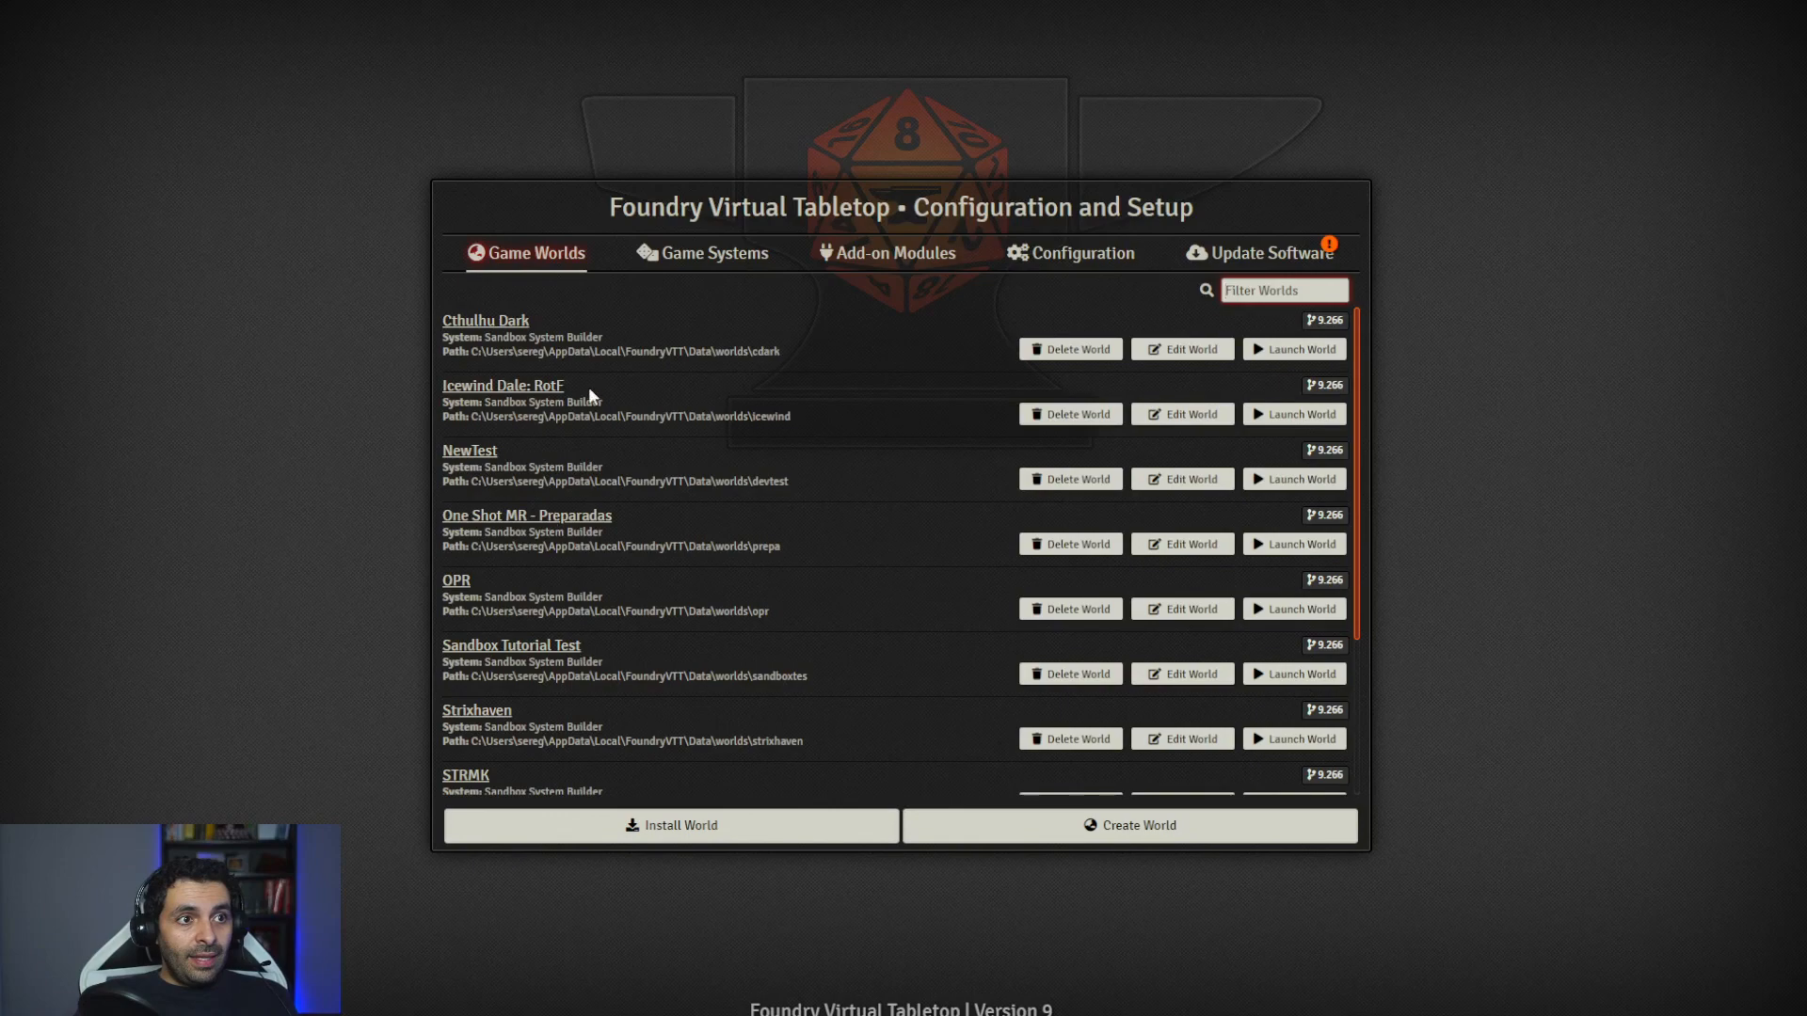
{"action": "left_click", "coordinate": [1283, 415]}
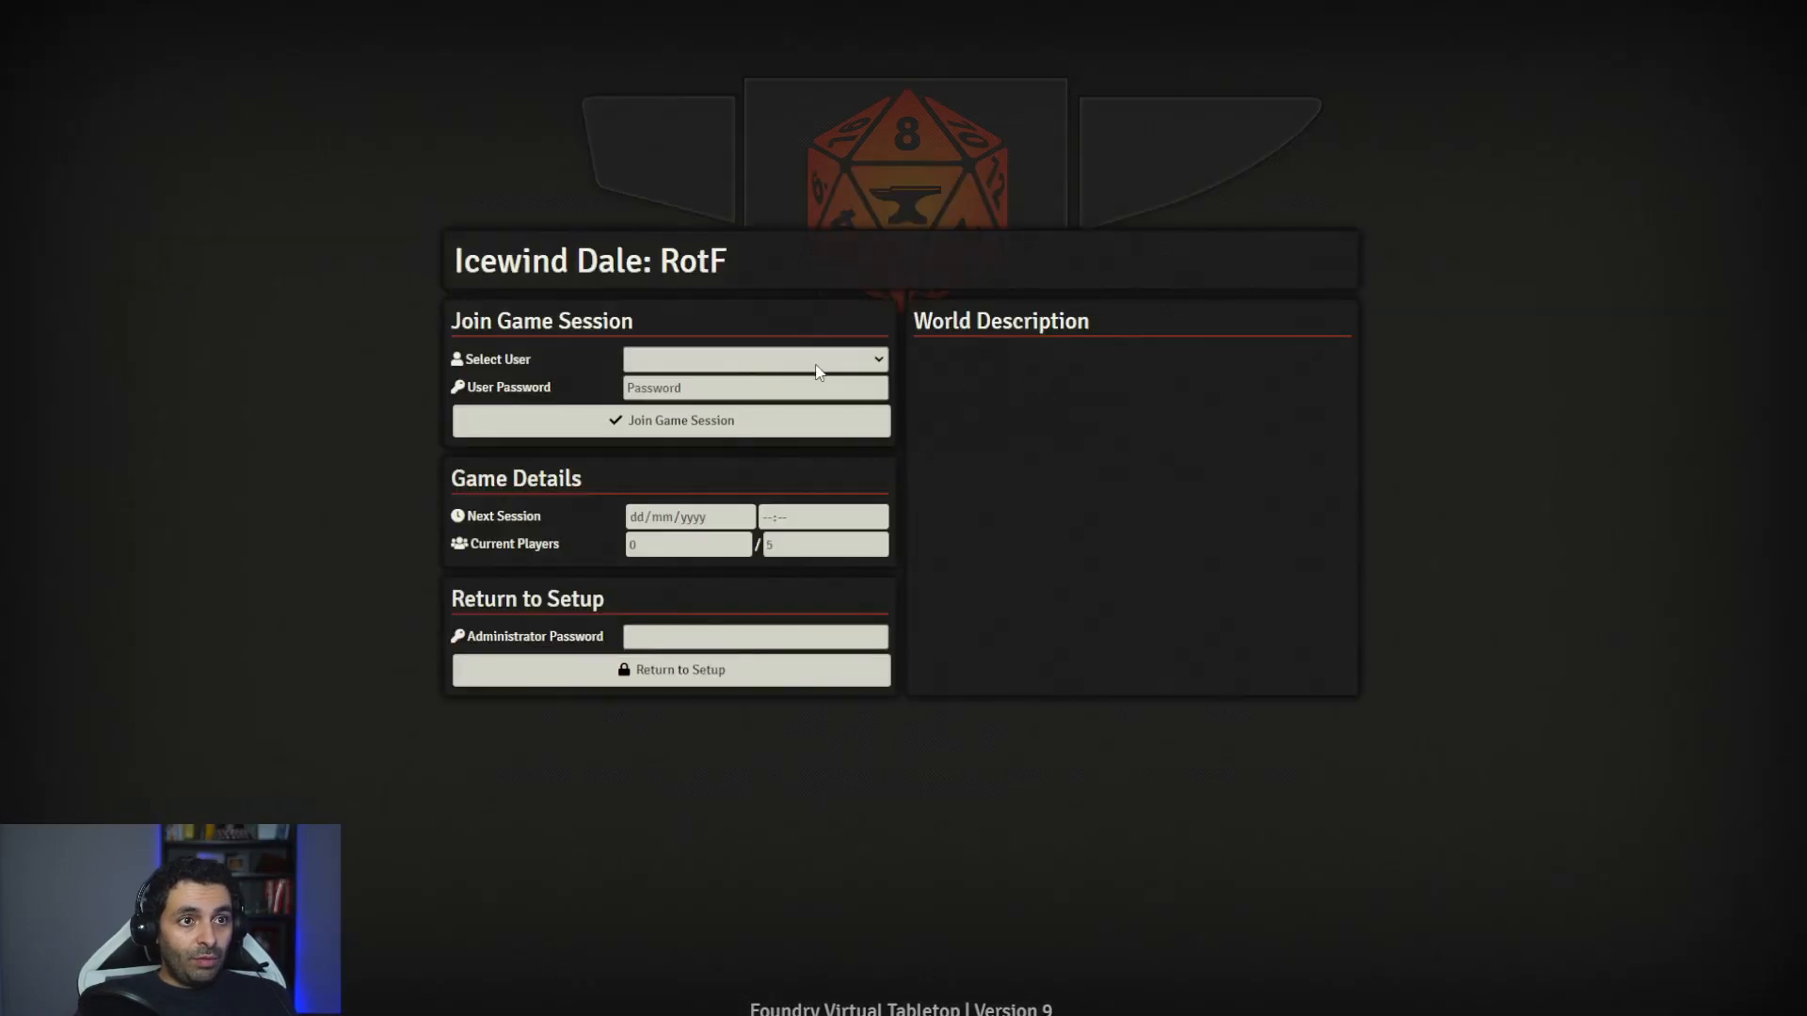
Join the Icewind Dale: RotF game session as Gamemaster by entering the user password
{"action": "left_click", "coordinate": [816, 365]}
{"action": "left_click", "coordinate": [698, 384]}
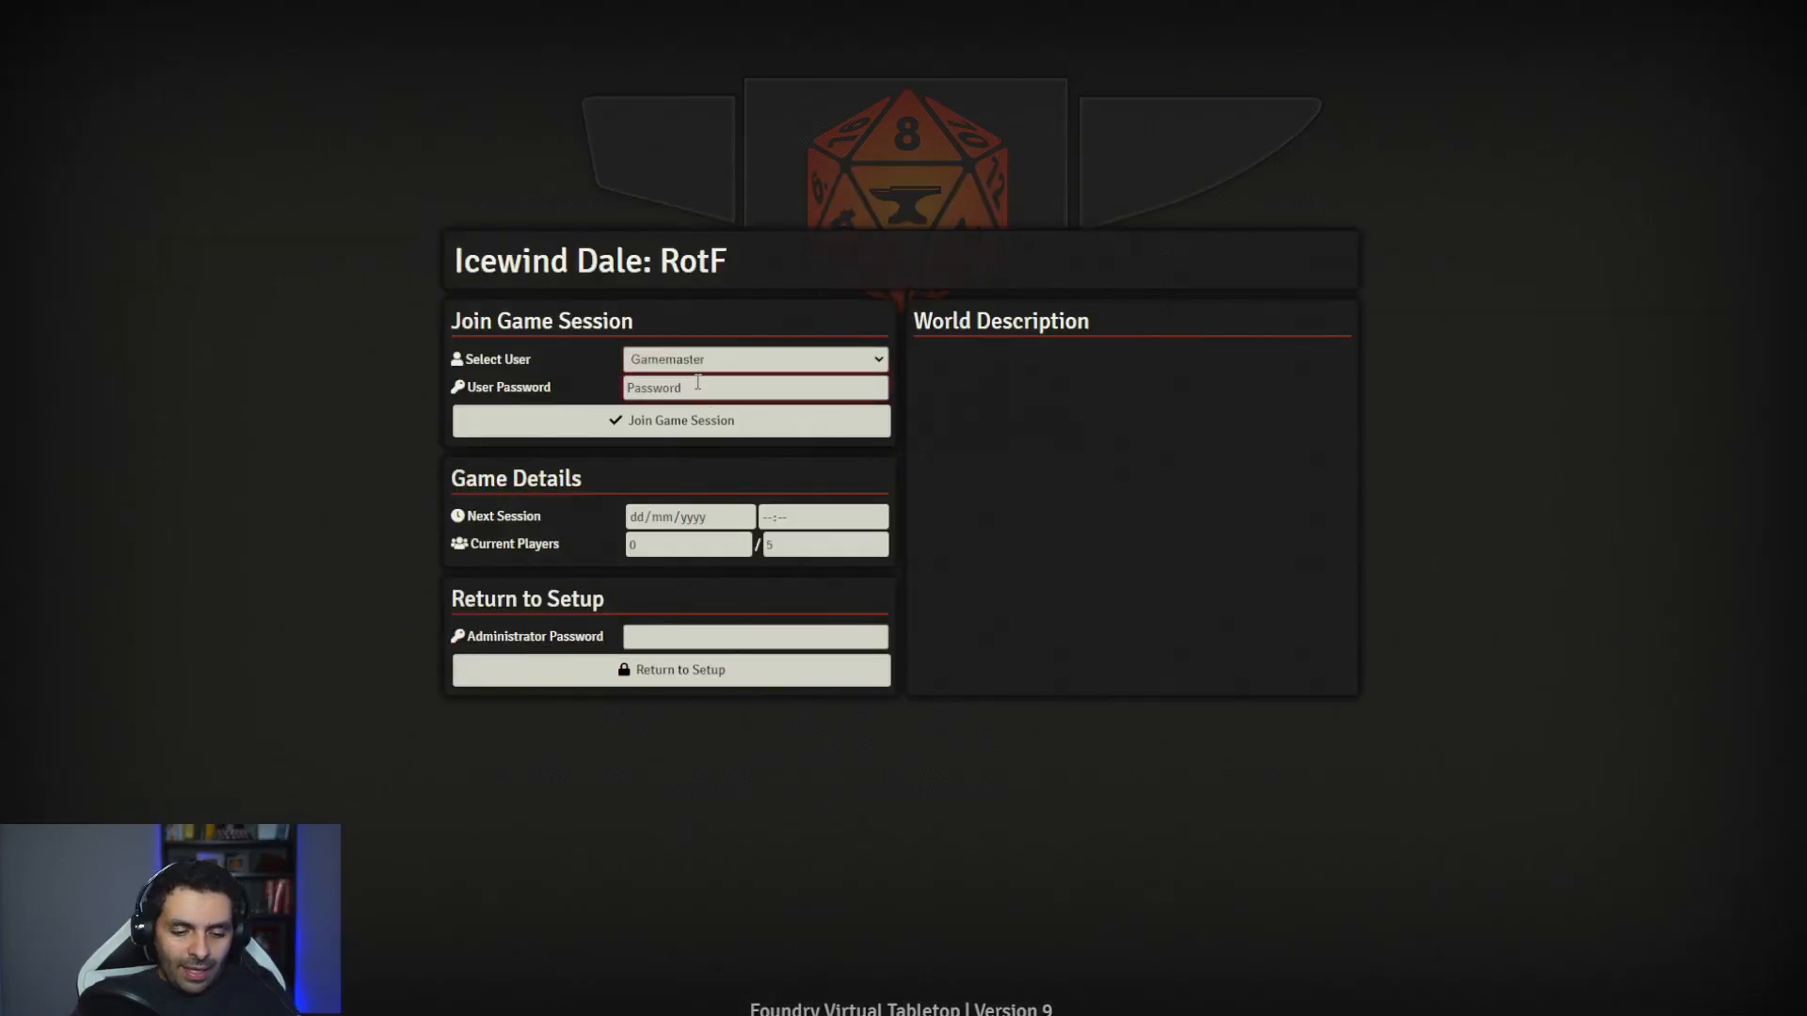
{"action": "type", "text": "**********"}
{"action": "key", "text": "Return"}
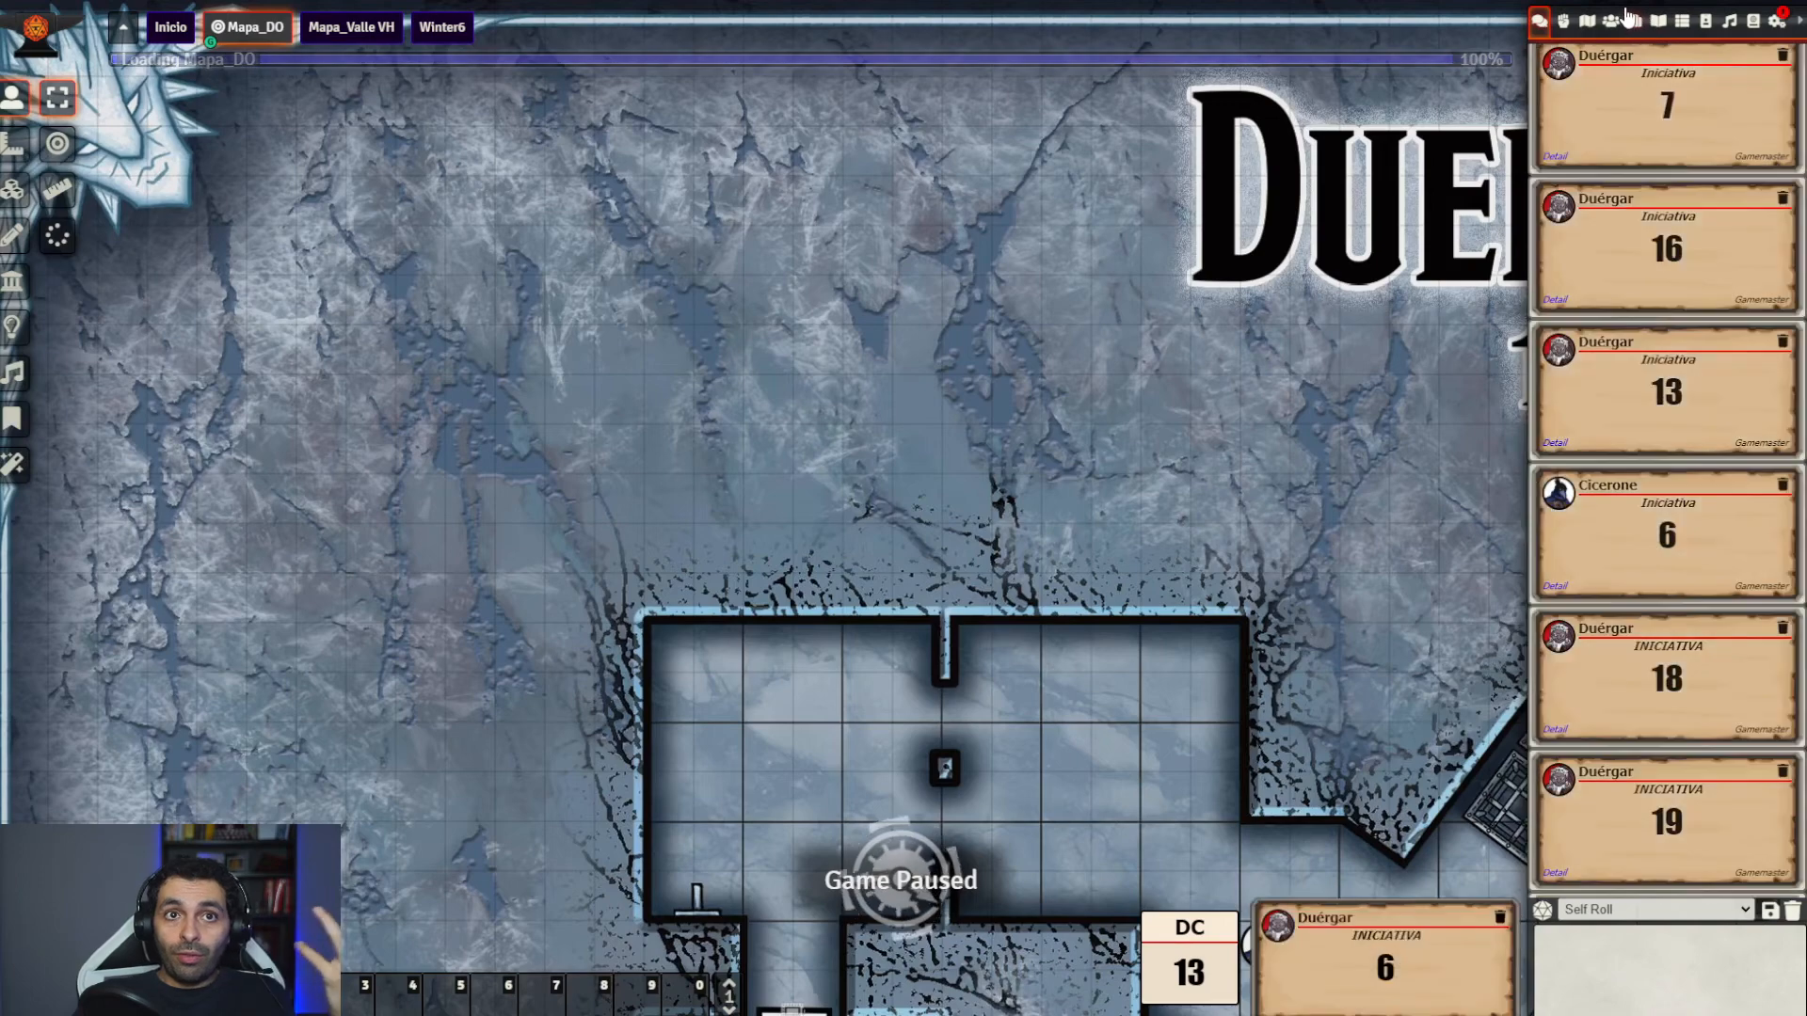
Open the Cicerone actor's sheet and reposition it higher on the canvas
{"action": "left_click", "coordinate": [1611, 21]}
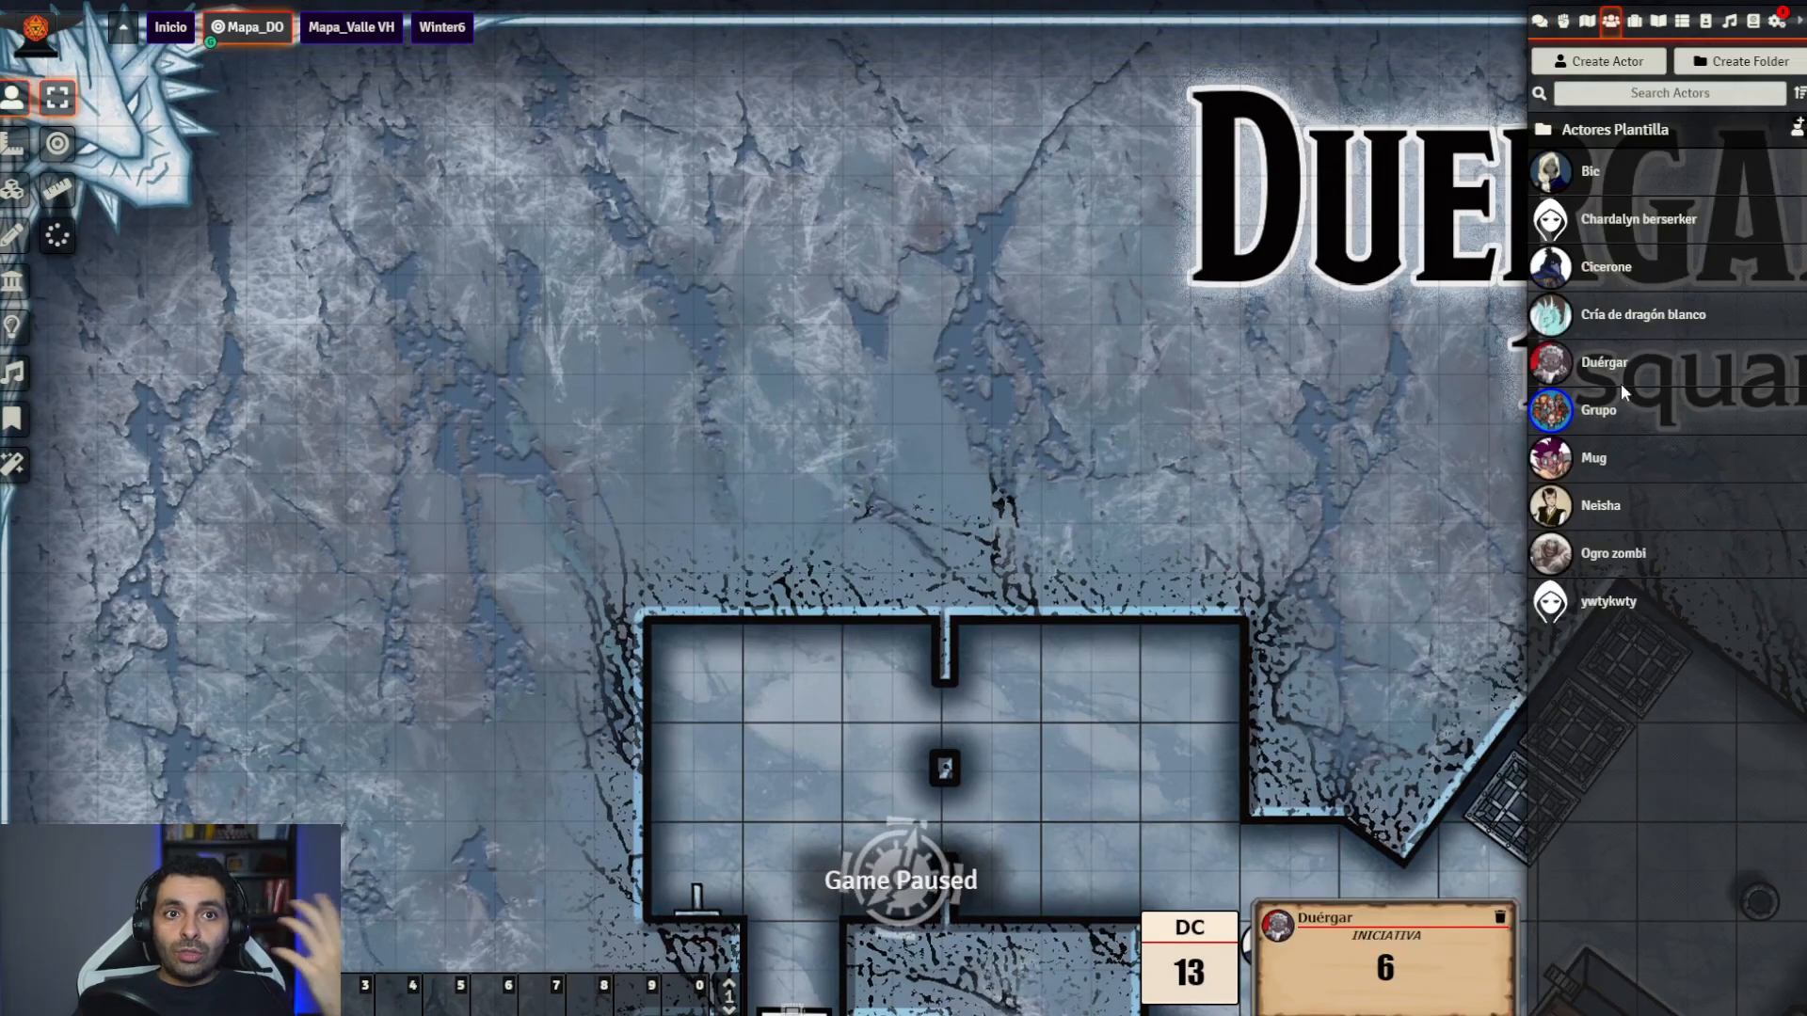
{"action": "left_click", "coordinate": [1614, 270]}
{"action": "left_click_drag", "start_coordinate": [830, 243], "coordinate": [773, 167]}
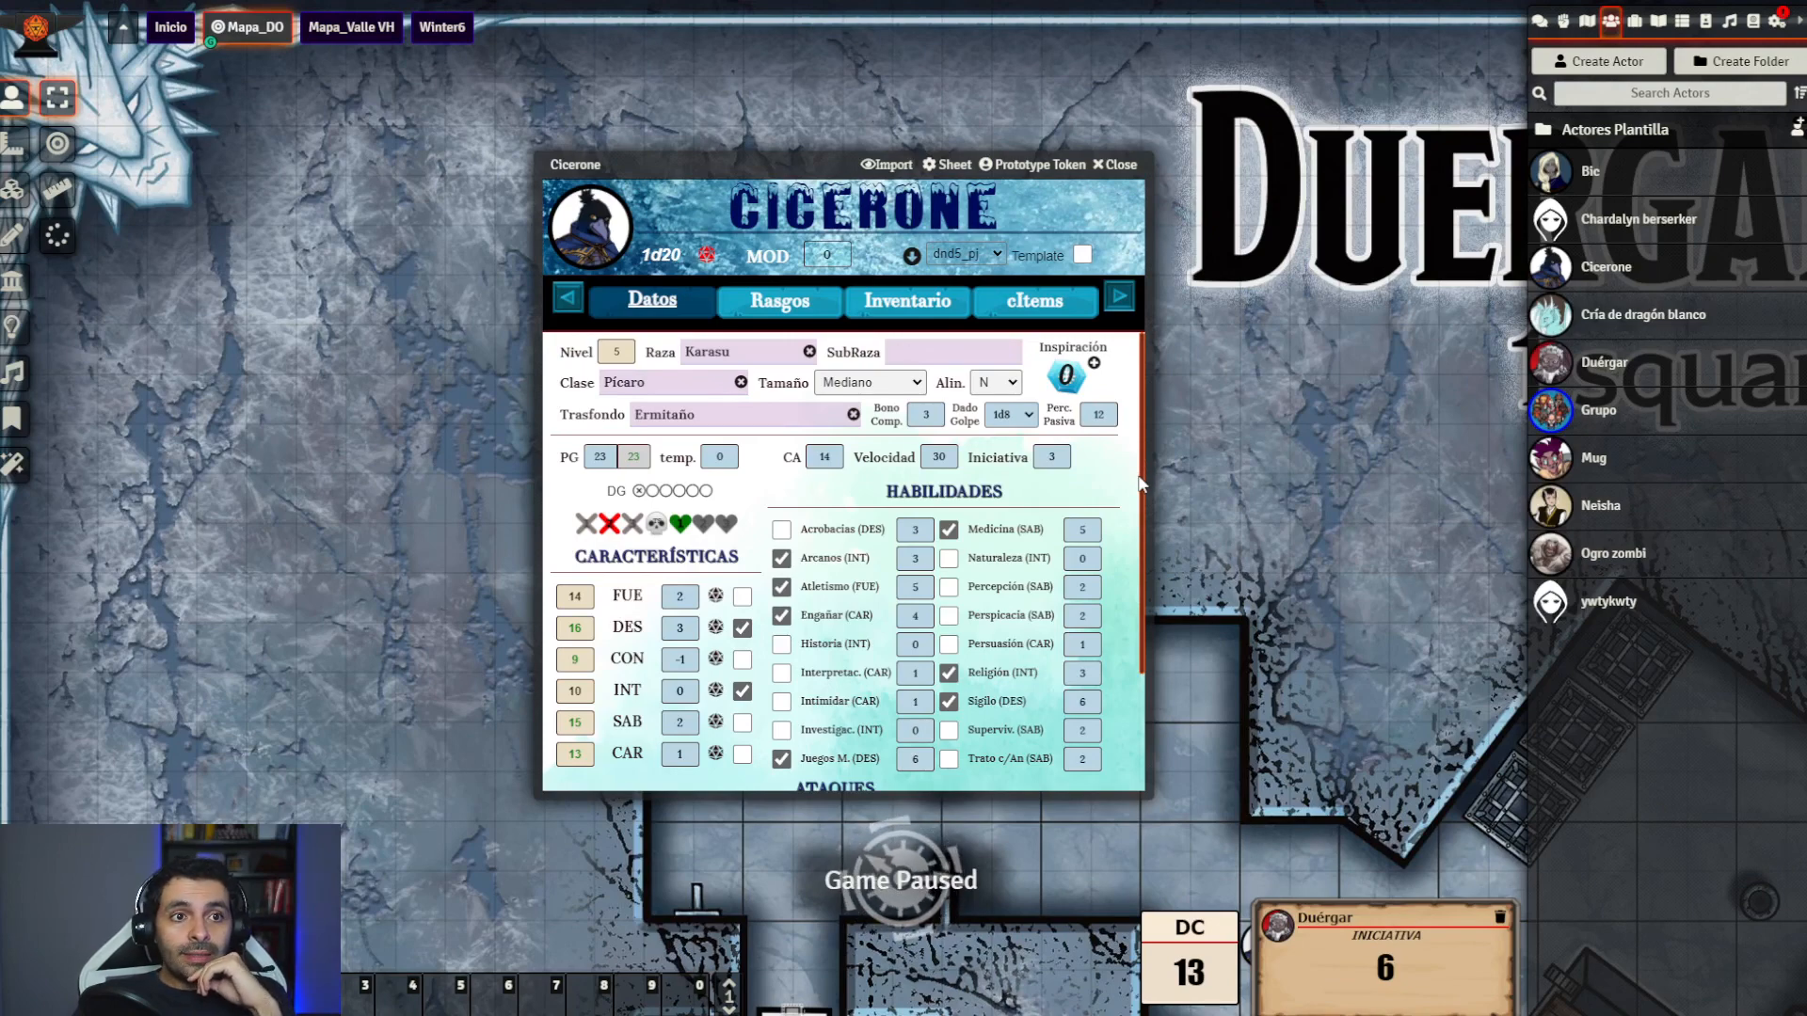
Examine the characteristics, skills and attacks in the Datos section of the Cicerone sheet
{"action": "scroll", "coordinate": [1137, 494], "scroll_direction": "down", "scroll_amount": 3}
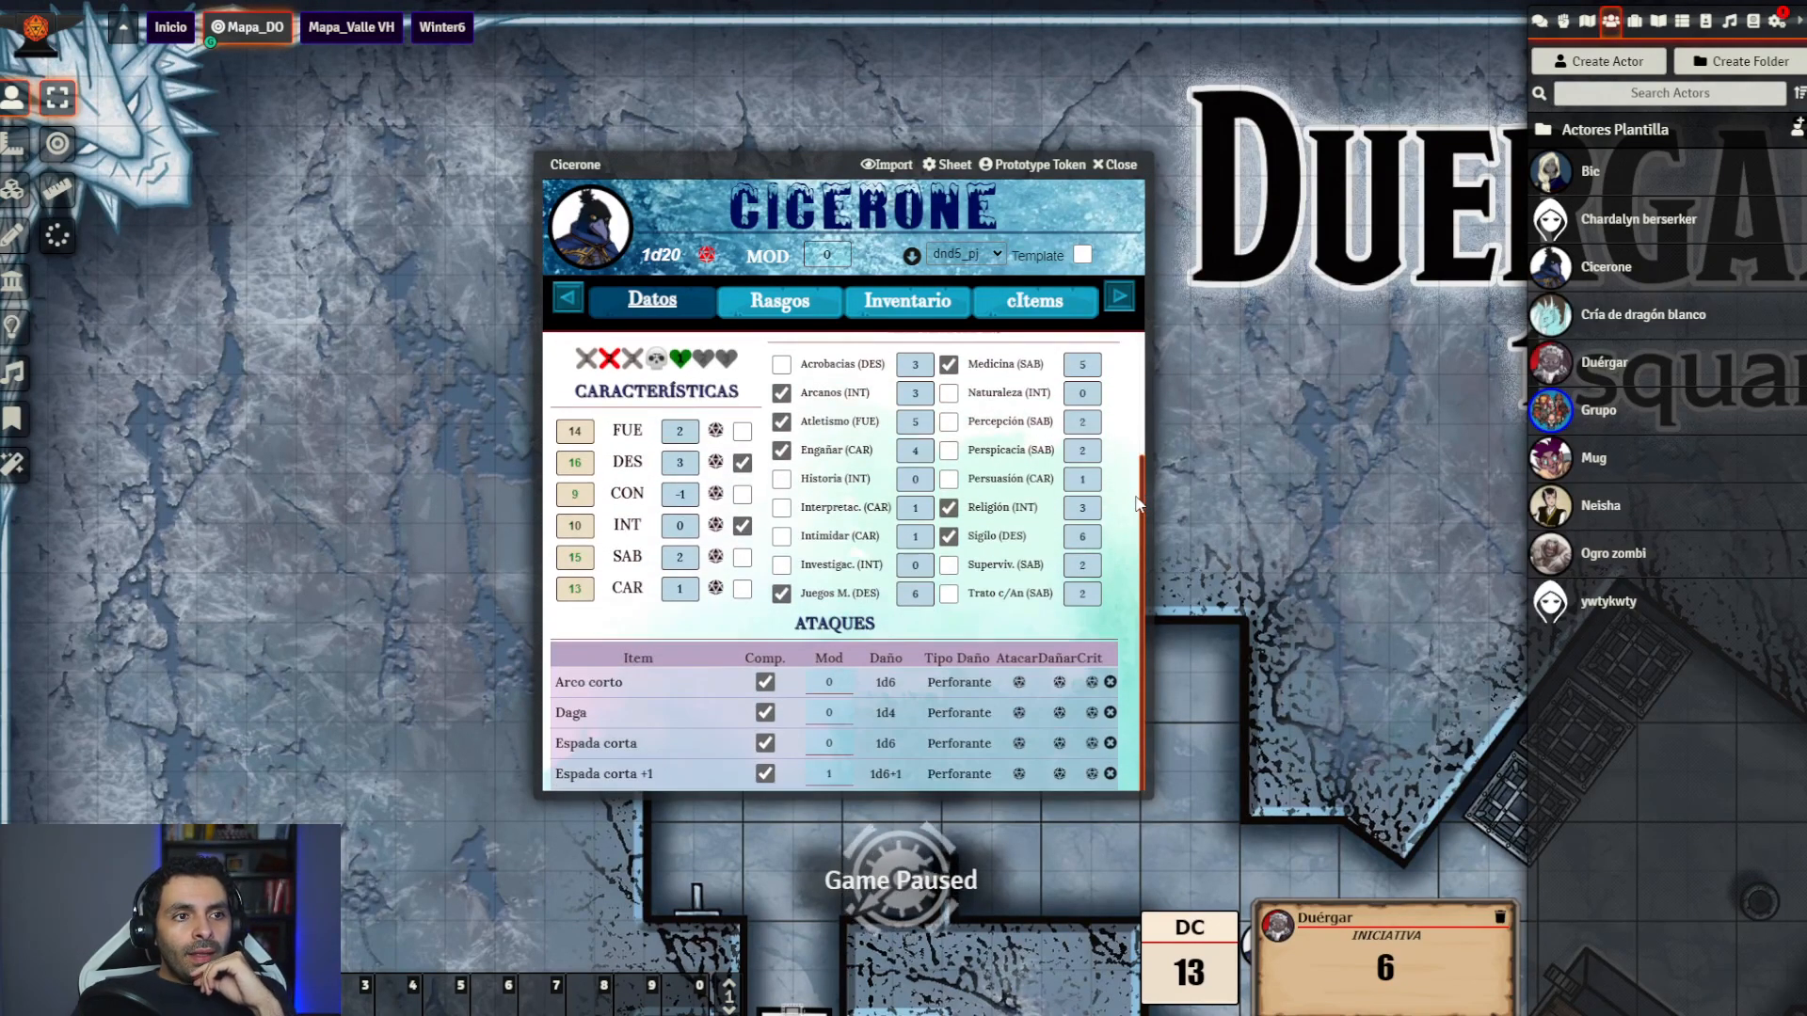
{"action": "scroll", "coordinate": [1135, 503], "scroll_direction": "up", "scroll_amount": 3}
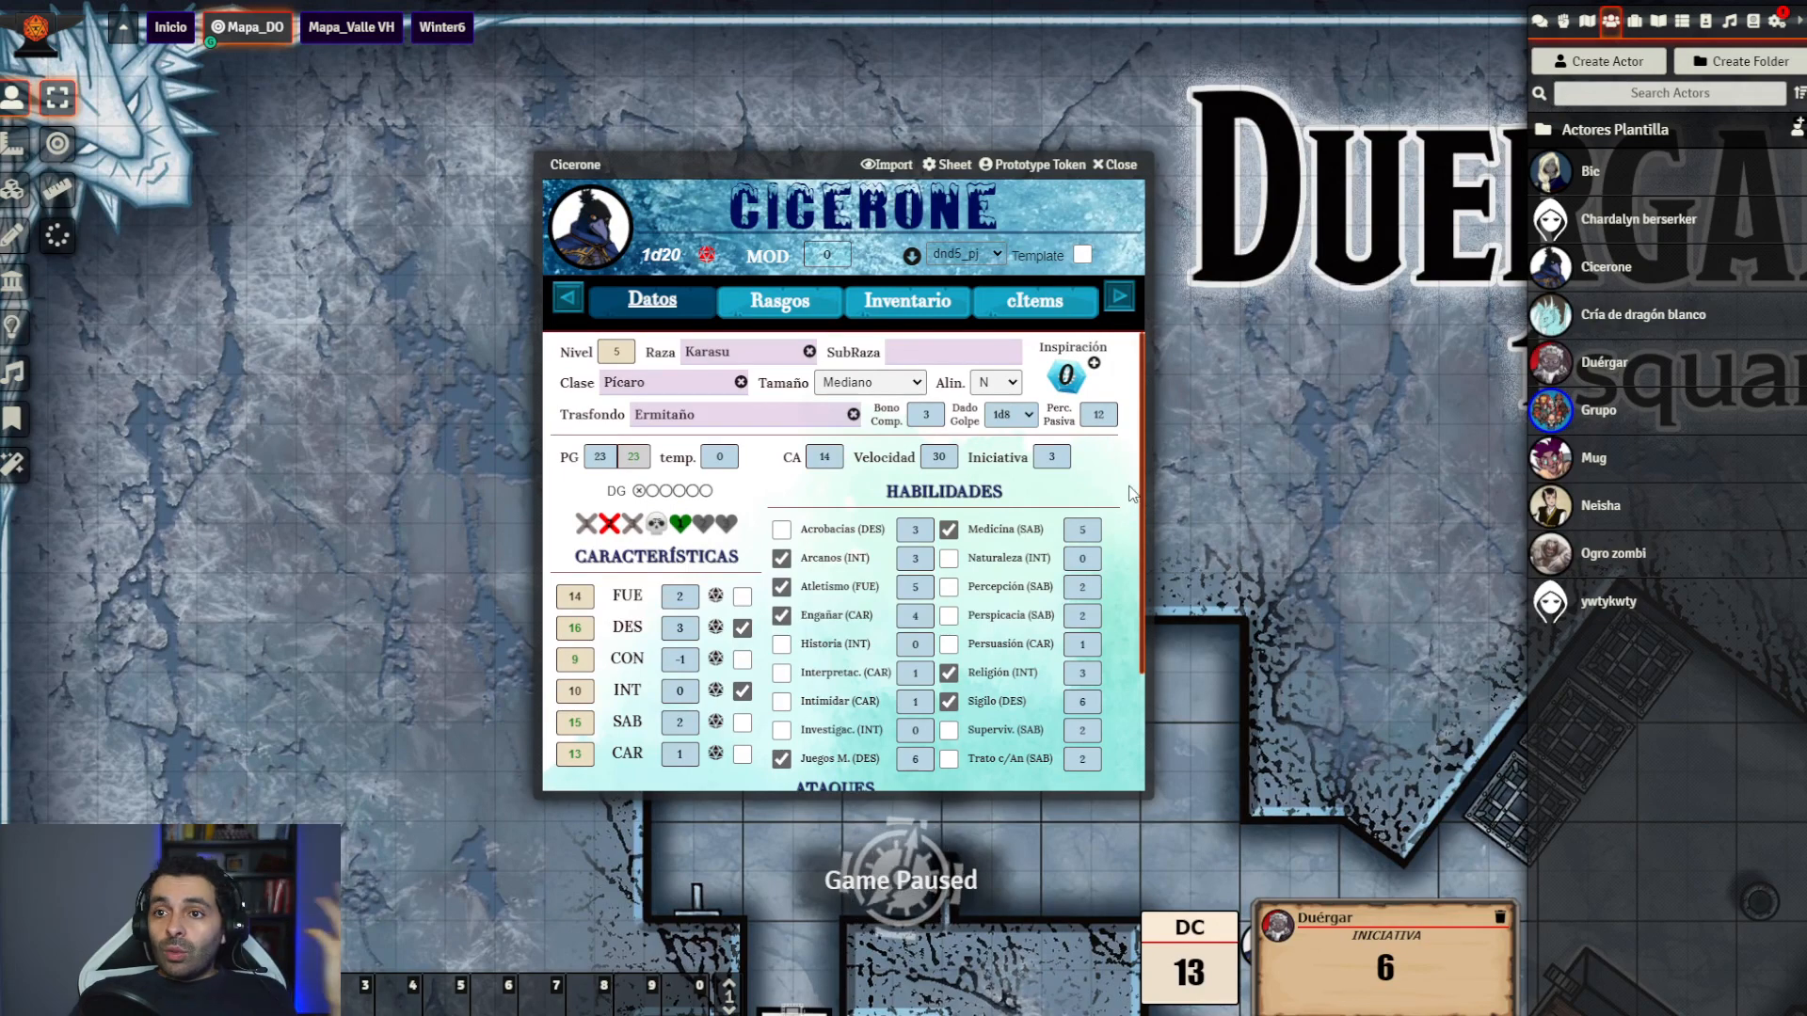
{"action": "key", "text": "space"}
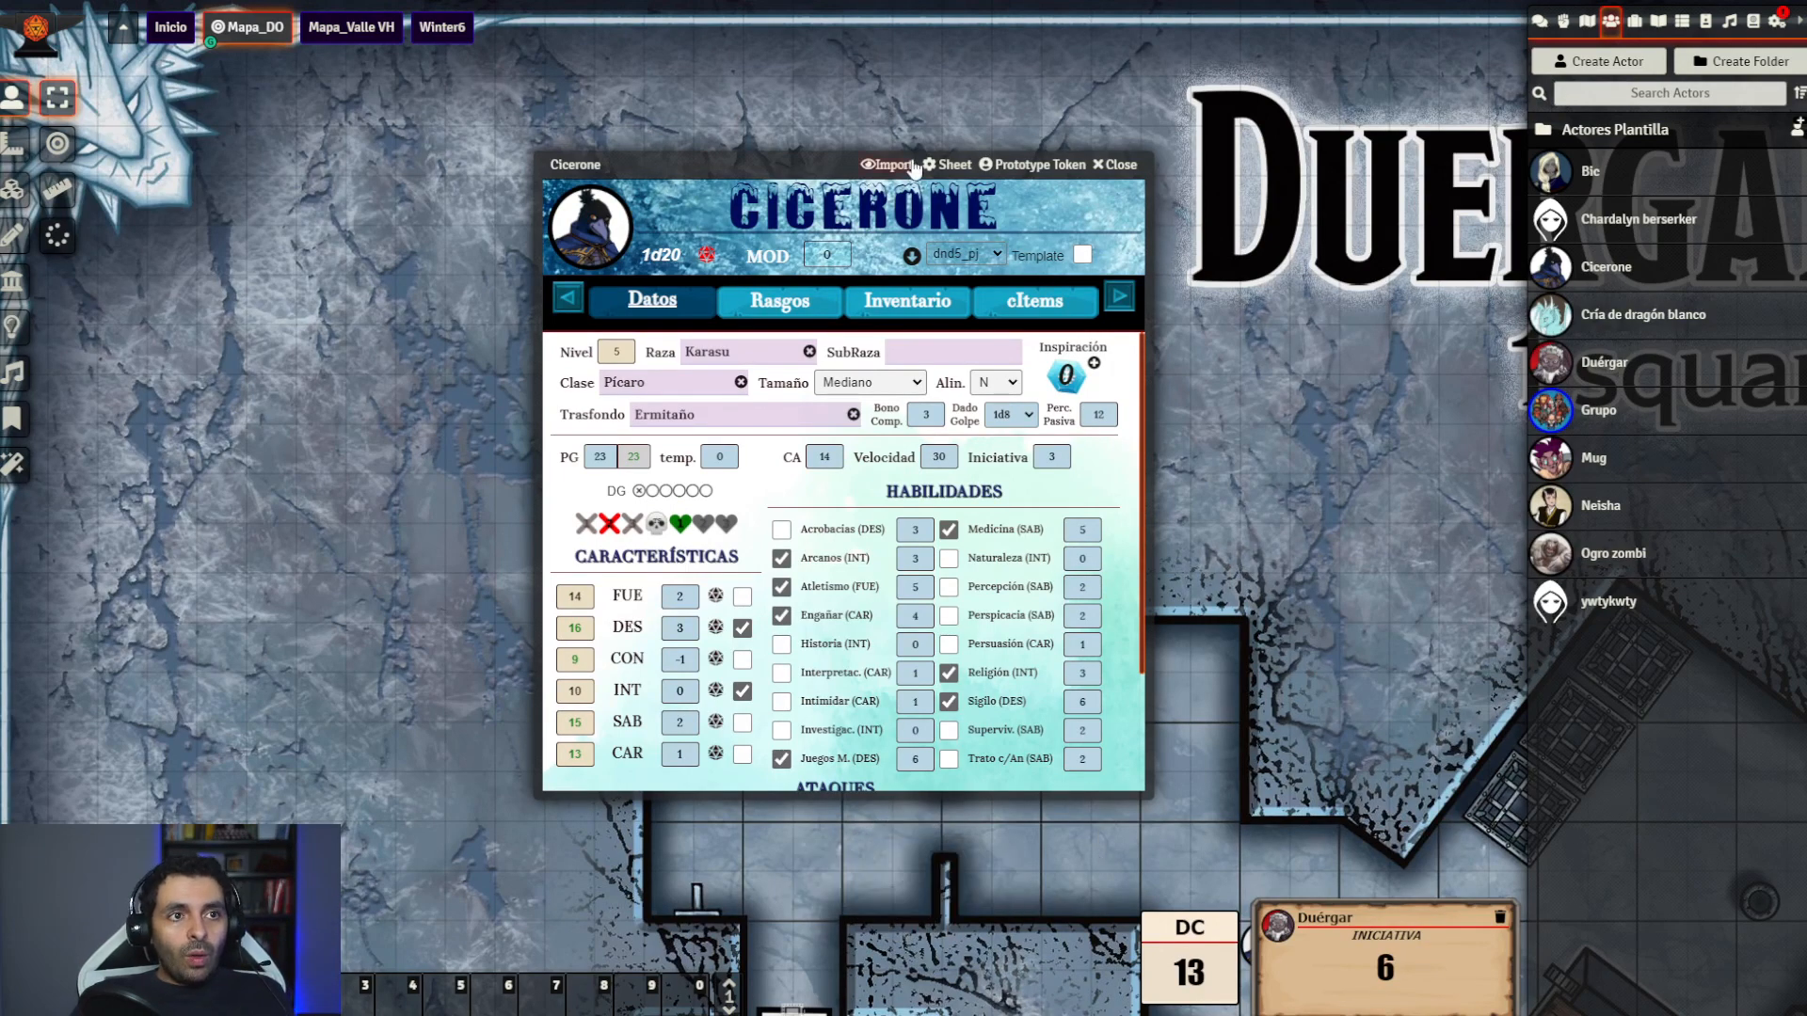
{"action": "mouse_move", "coordinate": [765, 162]}
{"action": "left_mouse_down"}
{"action": "mouse_move", "coordinate": [854, 177]}
{"action": "mouse_move", "coordinate": [770, 163]}
{"action": "left_mouse_up"}
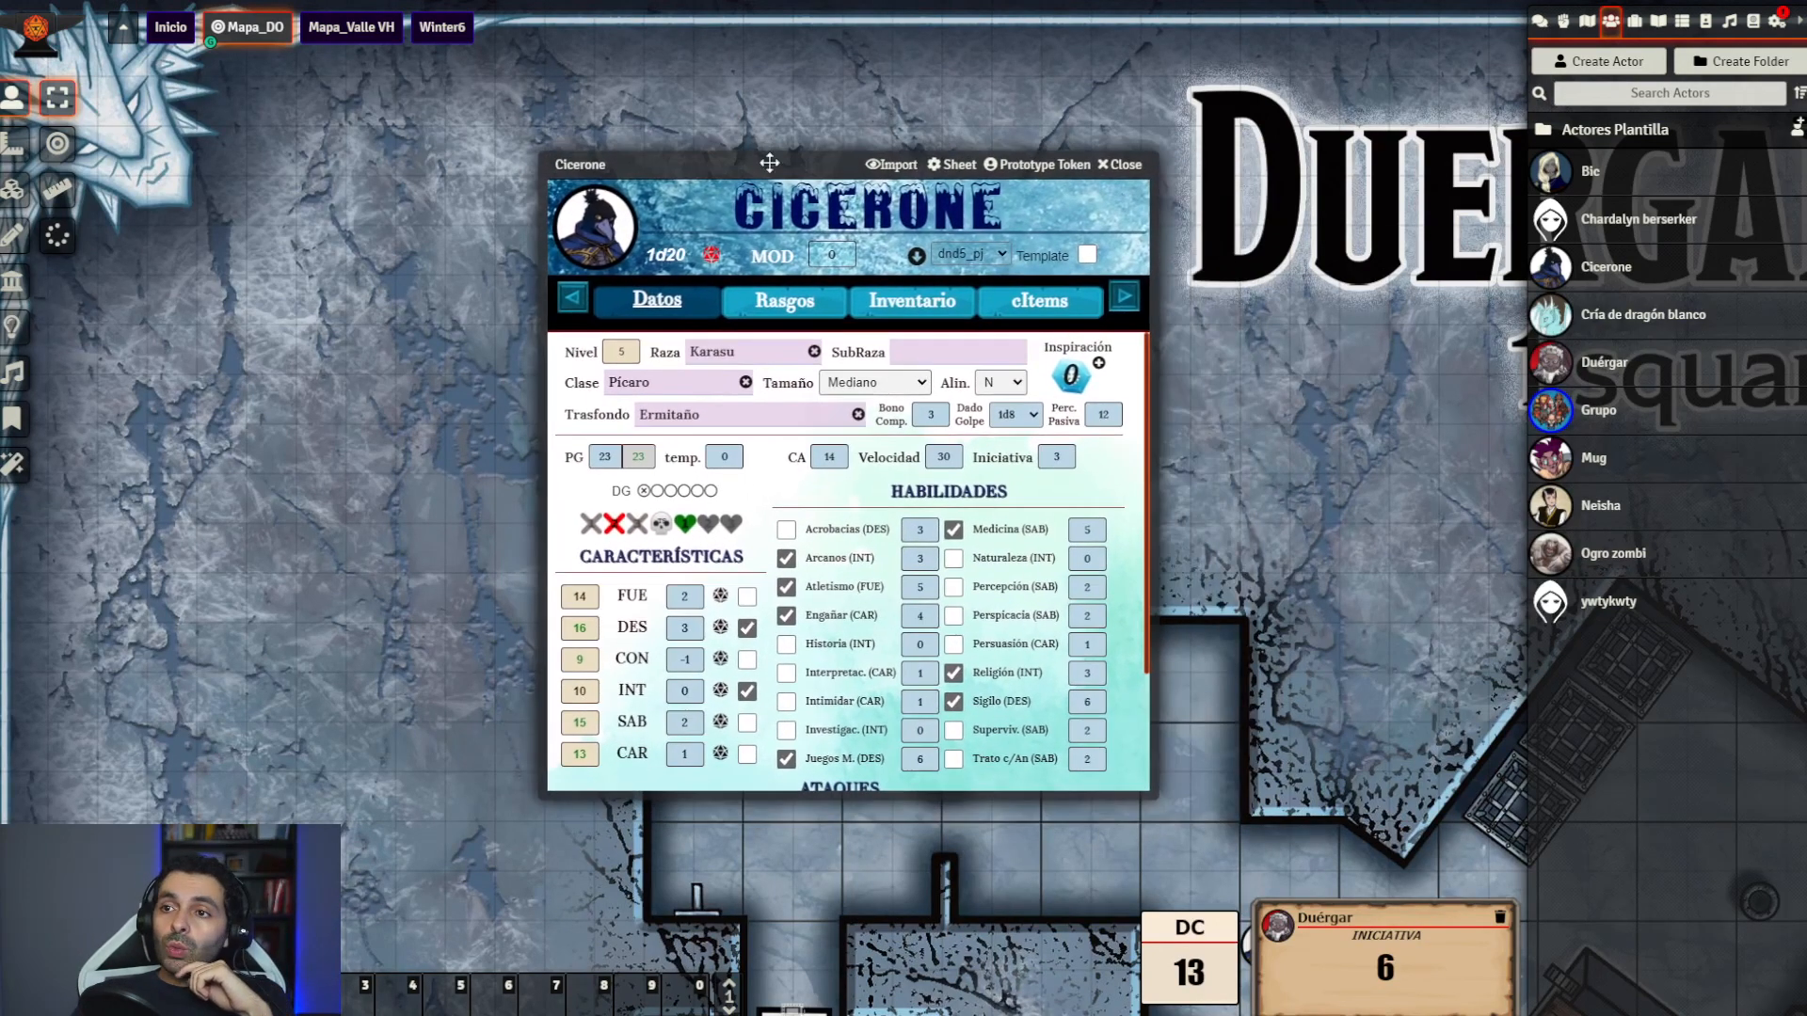
{"action": "scroll", "coordinate": [1132, 461], "scroll_direction": "down", "scroll_amount": 1}
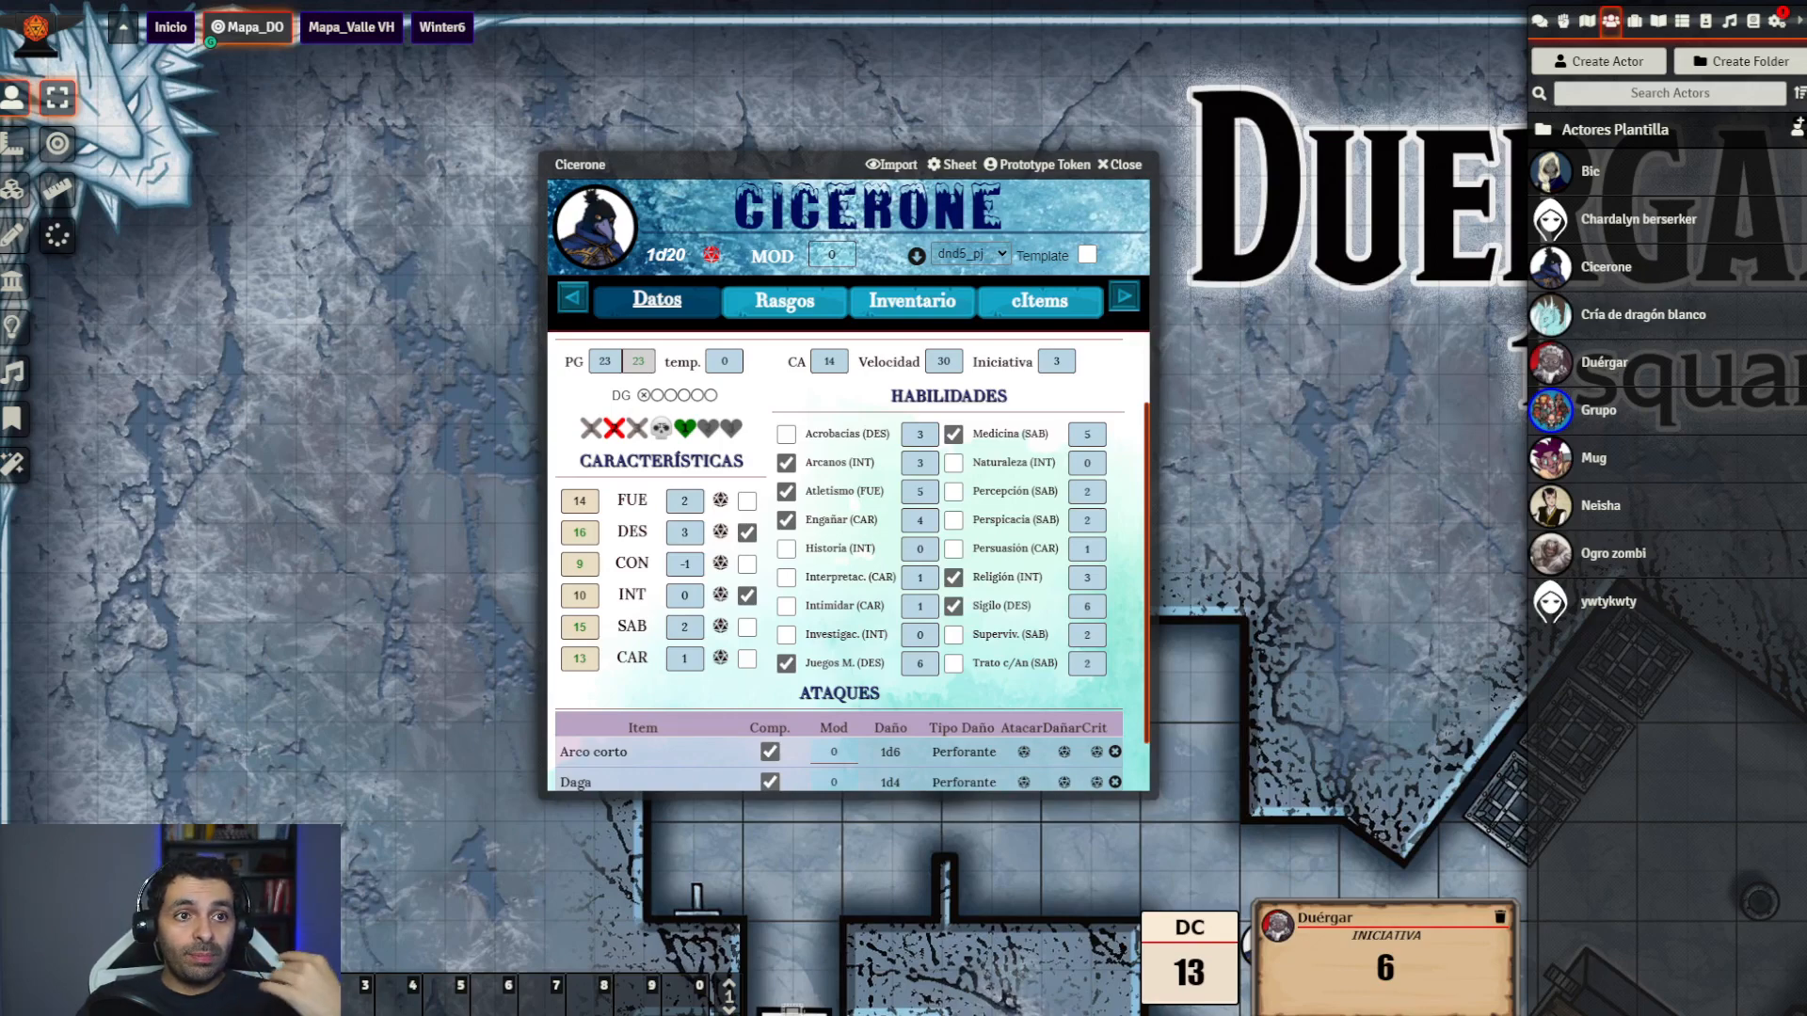
{"action": "scroll", "coordinate": [1136, 411], "scroll_direction": "down", "scroll_amount": 1}
{"action": "scroll", "coordinate": [1136, 412], "scroll_direction": "up", "scroll_amount": 2}
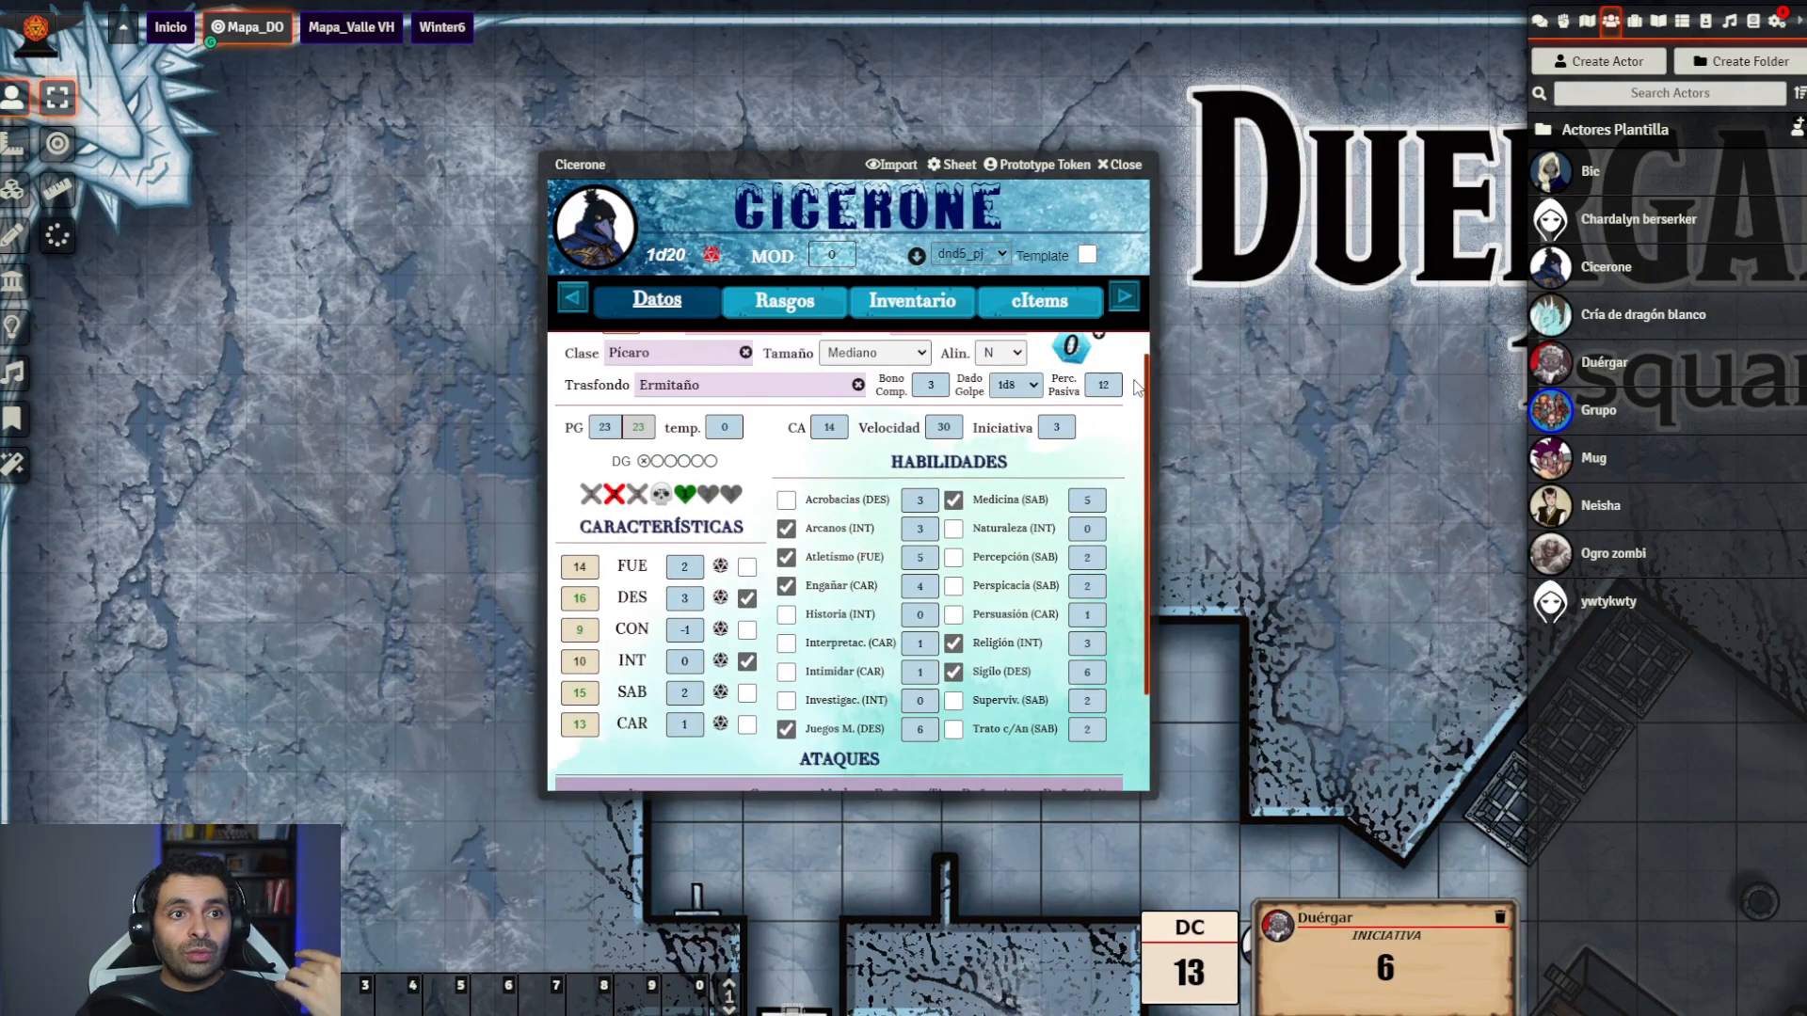
{"action": "scroll", "coordinate": [1136, 411], "scroll_direction": "down", "scroll_amount": 1}
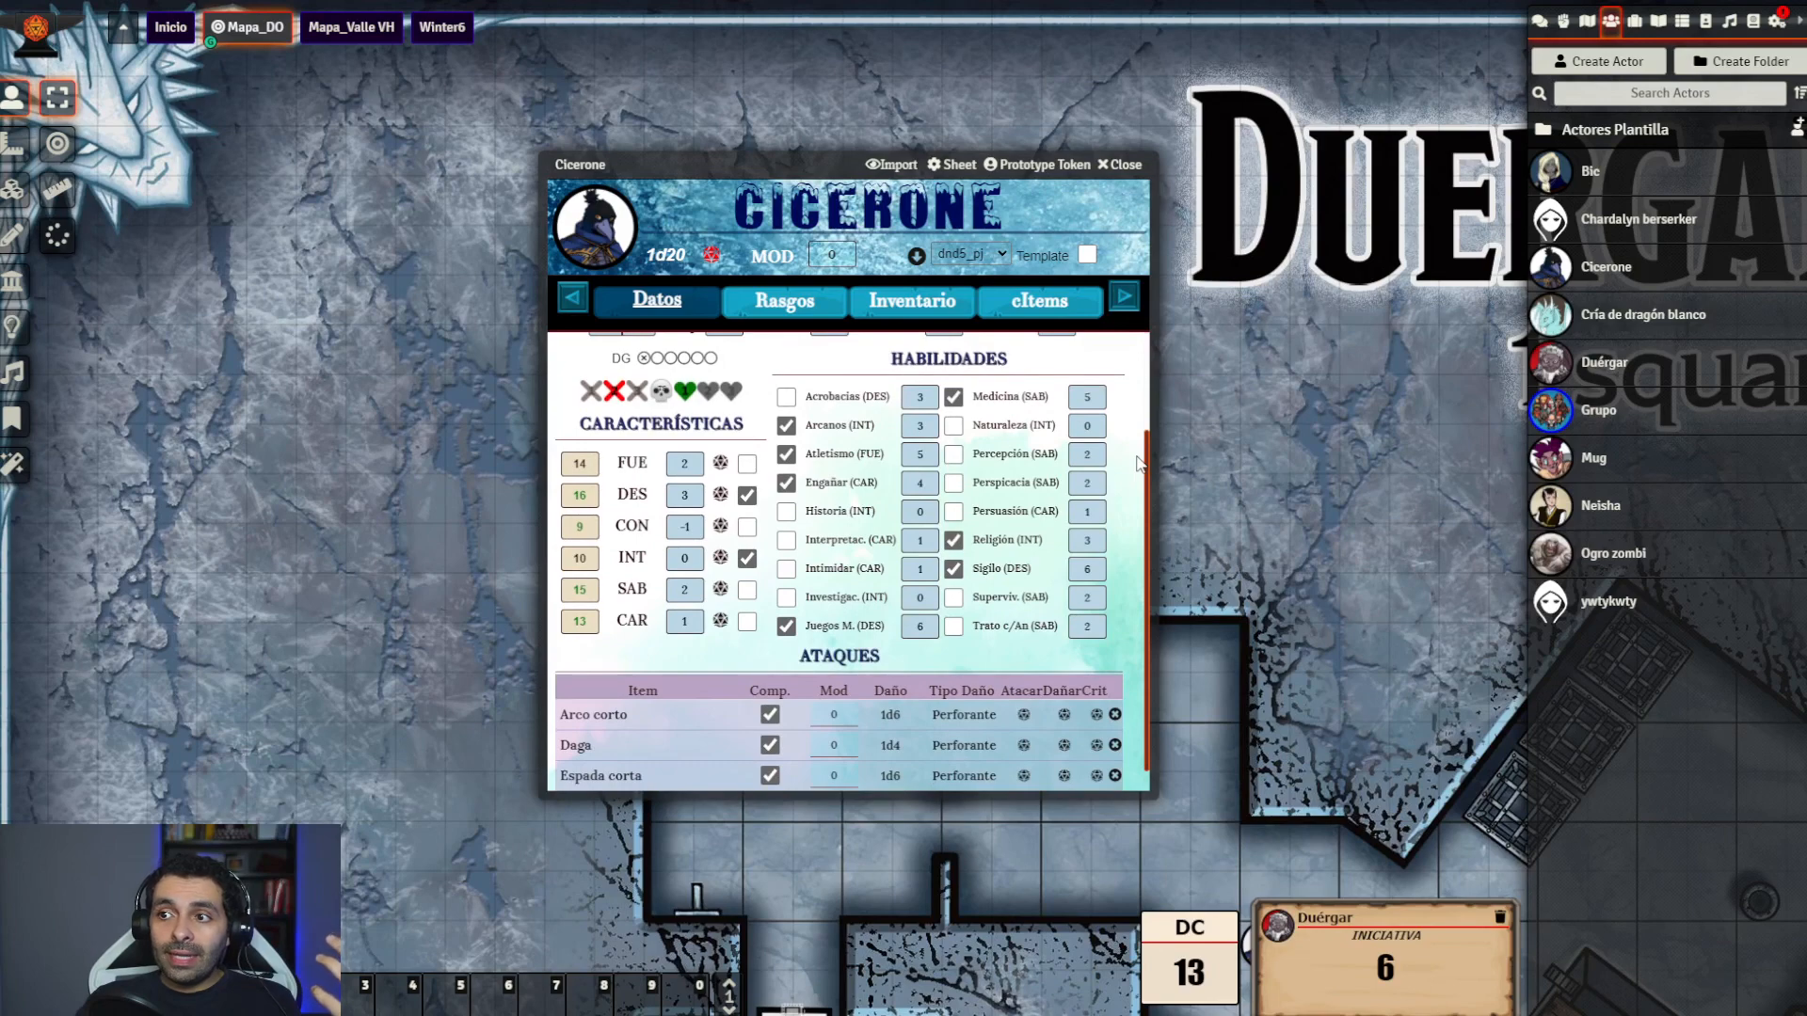
{"action": "scroll", "coordinate": [1139, 423], "scroll_direction": "up", "scroll_amount": 2}
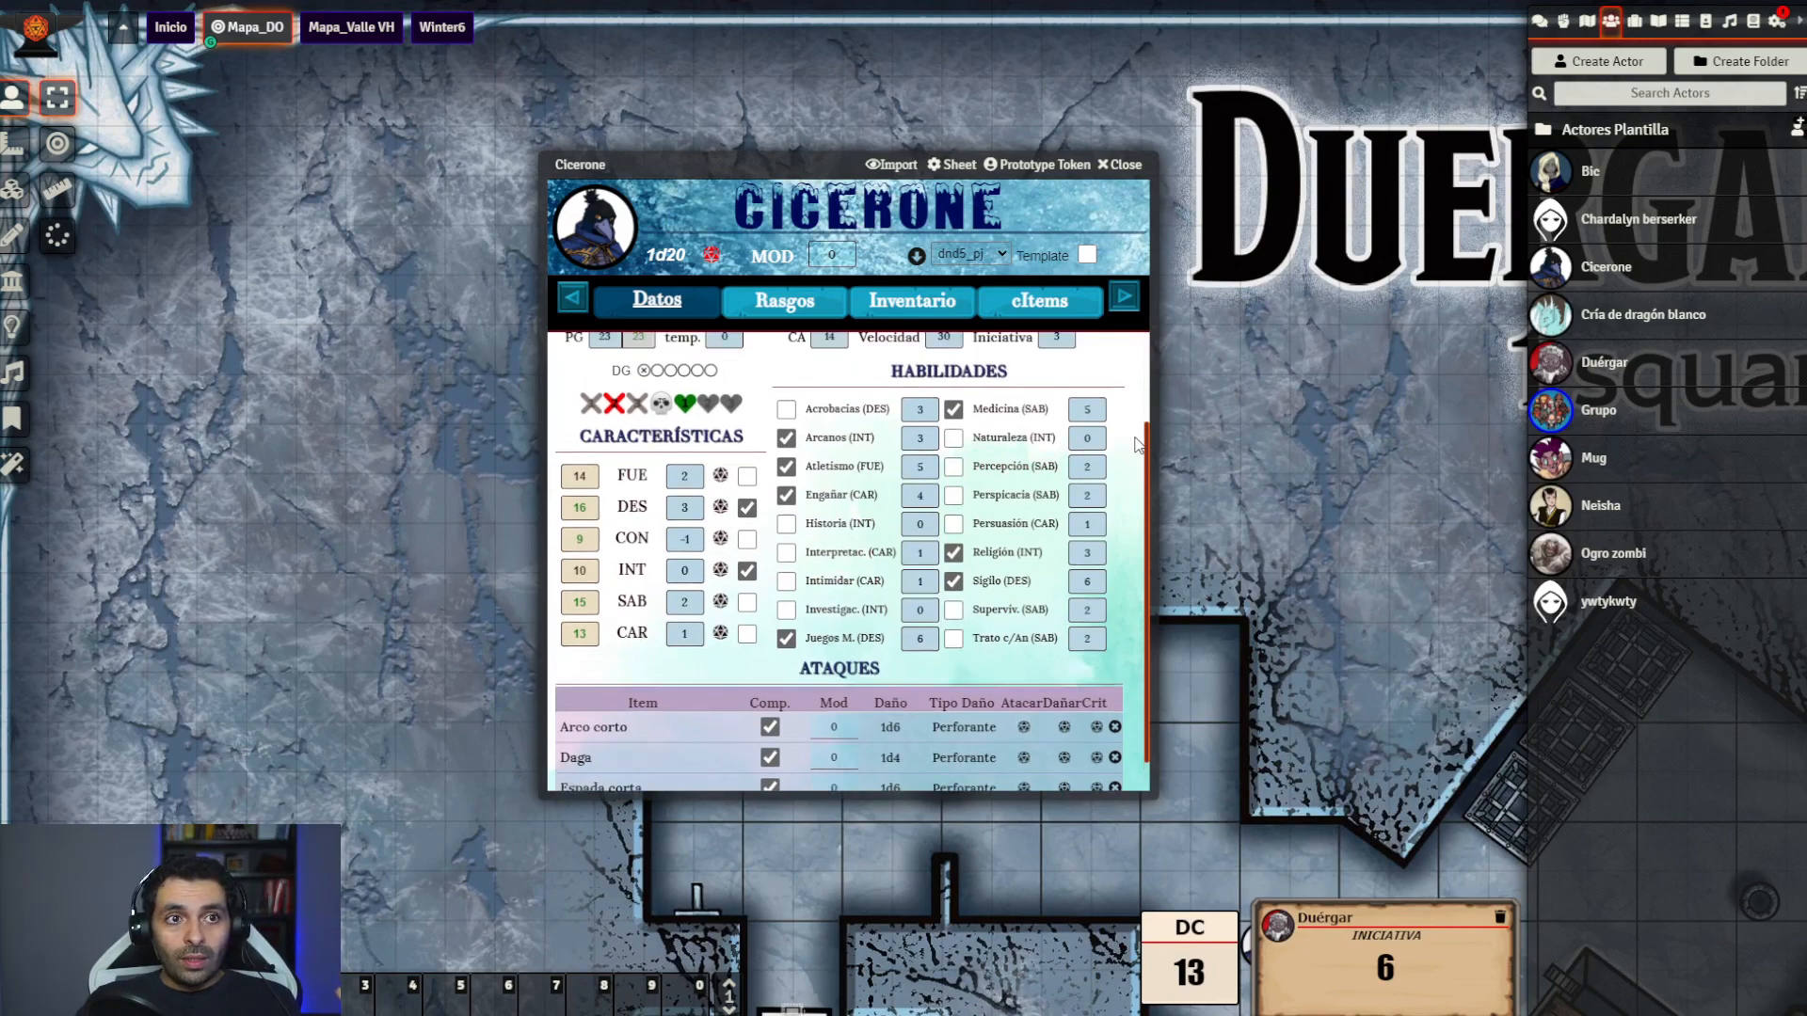
{"action": "scroll", "coordinate": [1137, 504], "scroll_direction": "down", "scroll_amount": 2}
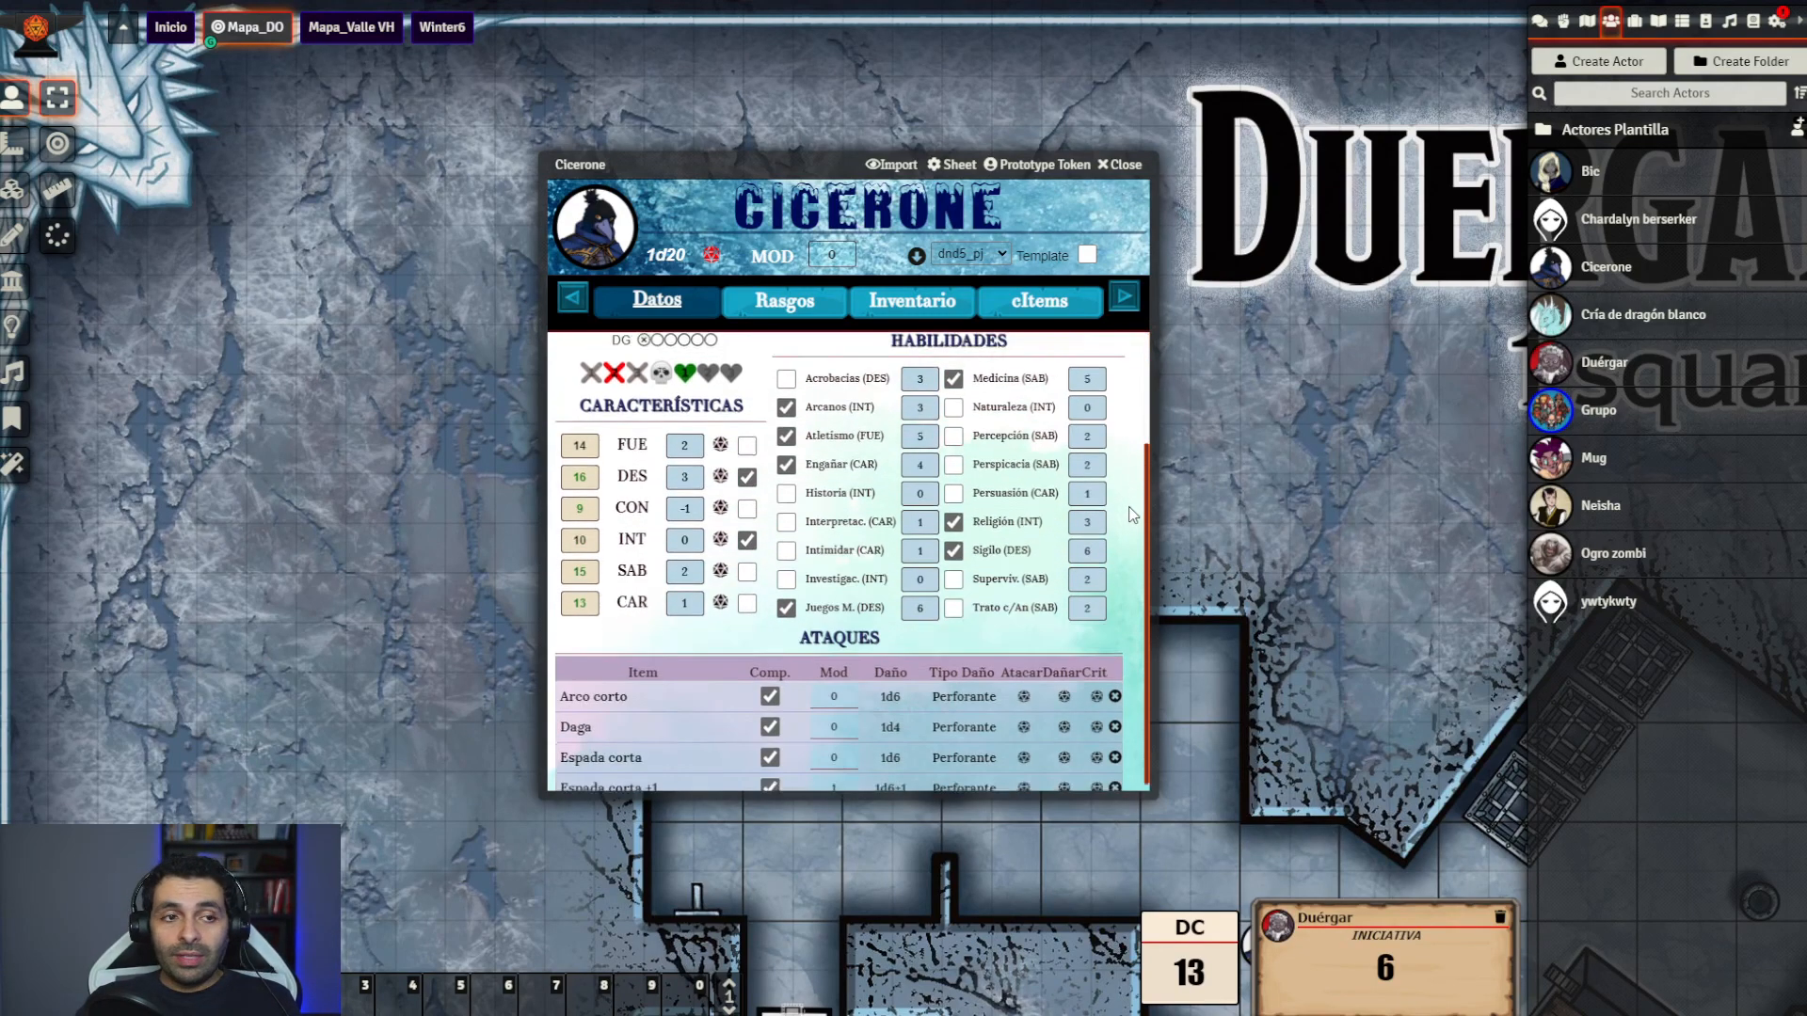
{"action": "scroll", "coordinate": [837, 569], "scroll_direction": "up", "scroll_amount": 2}
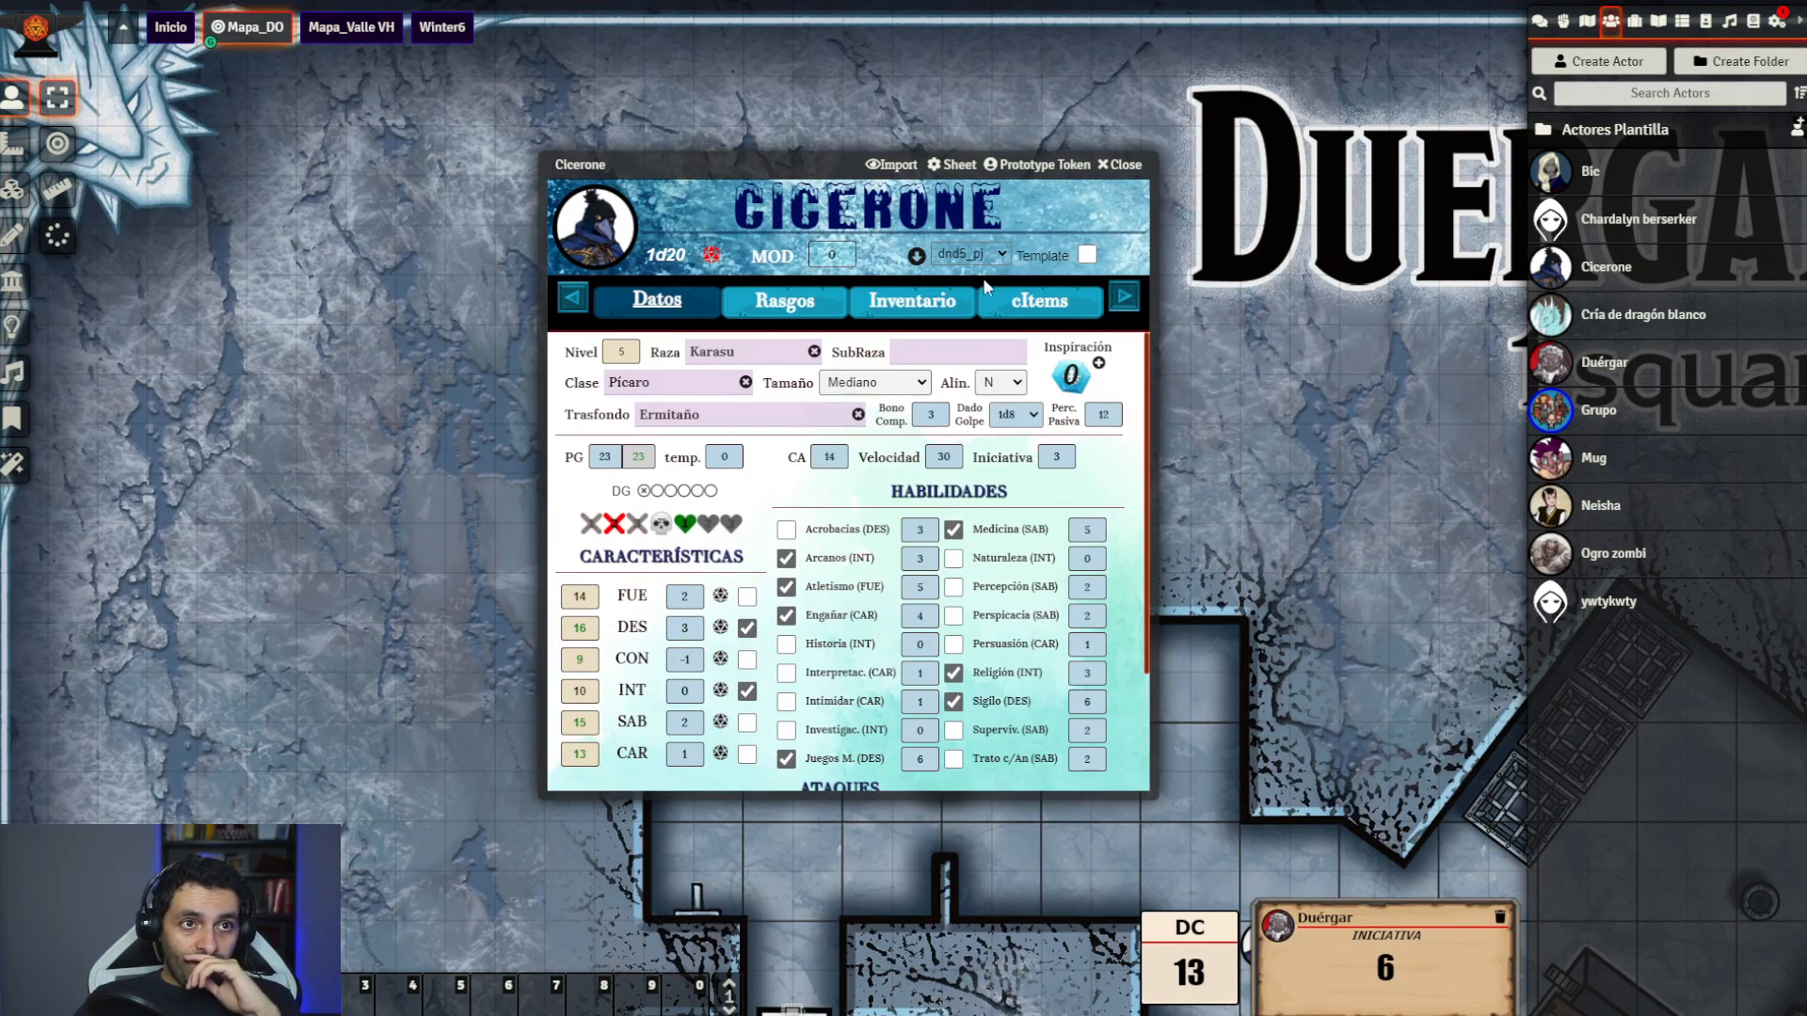
View the Rasgos and Inventario sections of the Cicerone sheet, finishing back on Datos
{"action": "left_click", "coordinate": [783, 301]}
{"action": "left_click", "coordinate": [931, 301]}
{"action": "left_click", "coordinate": [775, 301]}
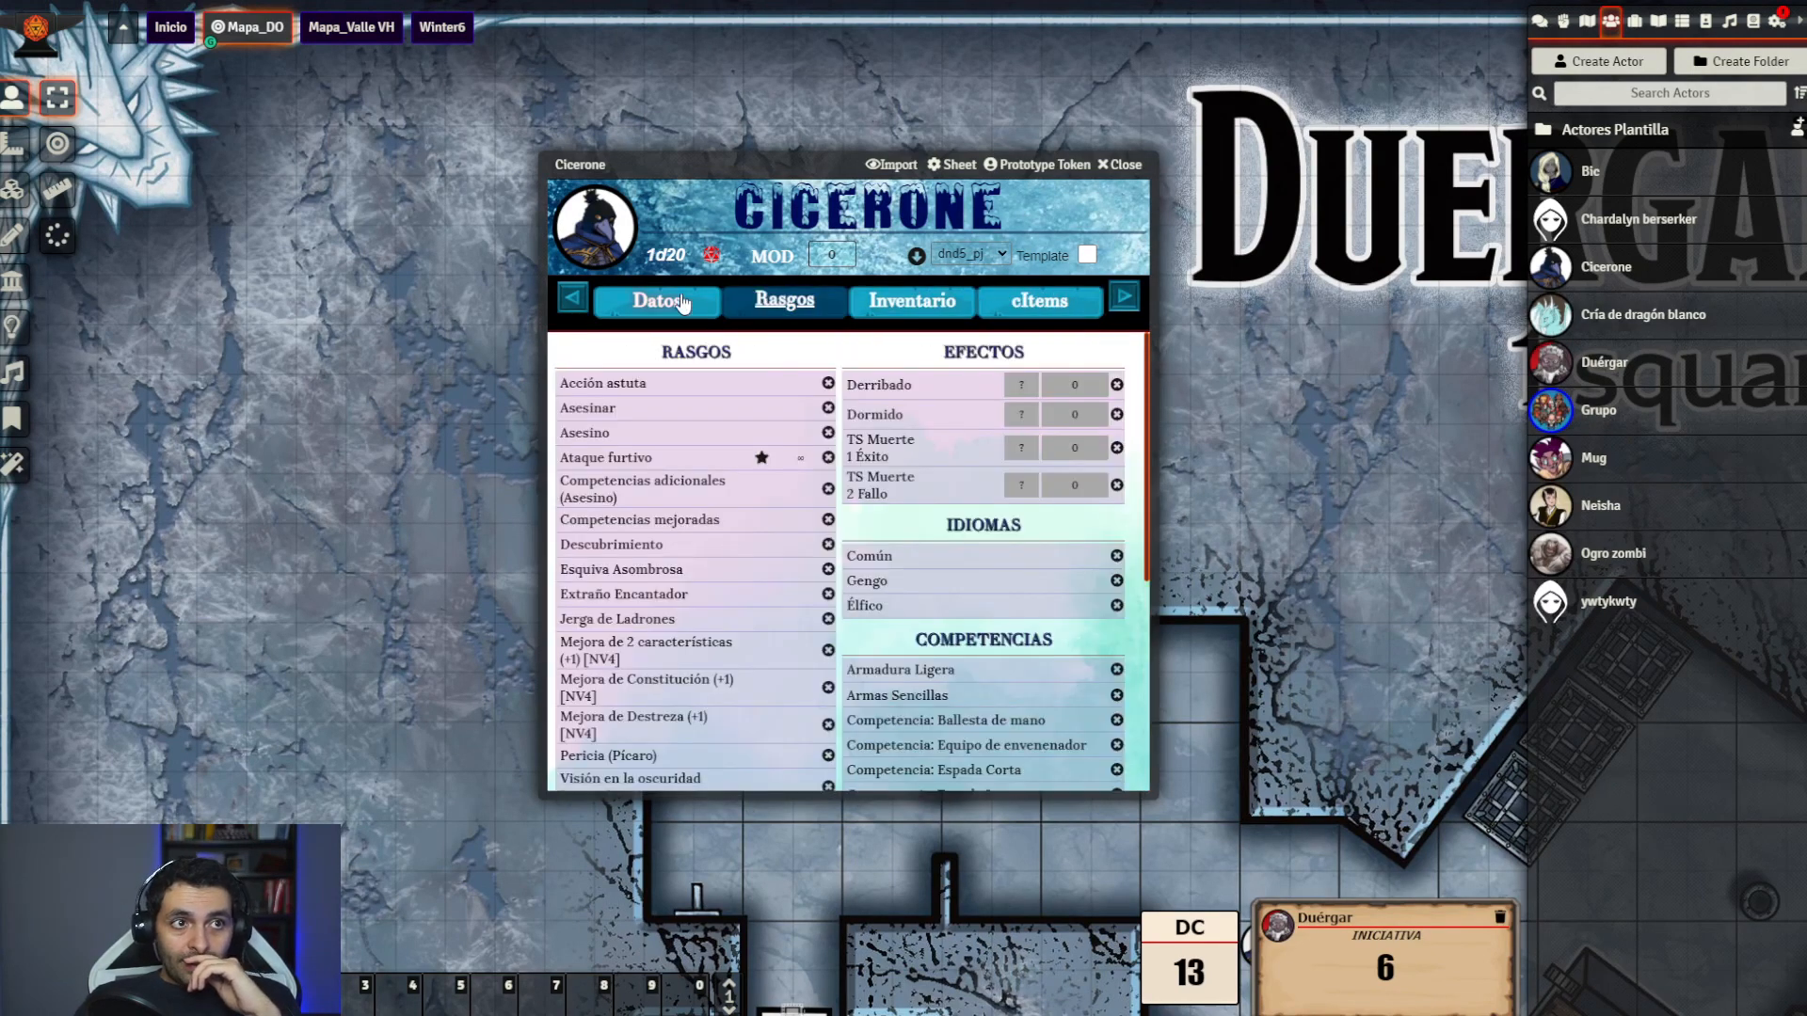
{"action": "left_click", "coordinate": [680, 301]}
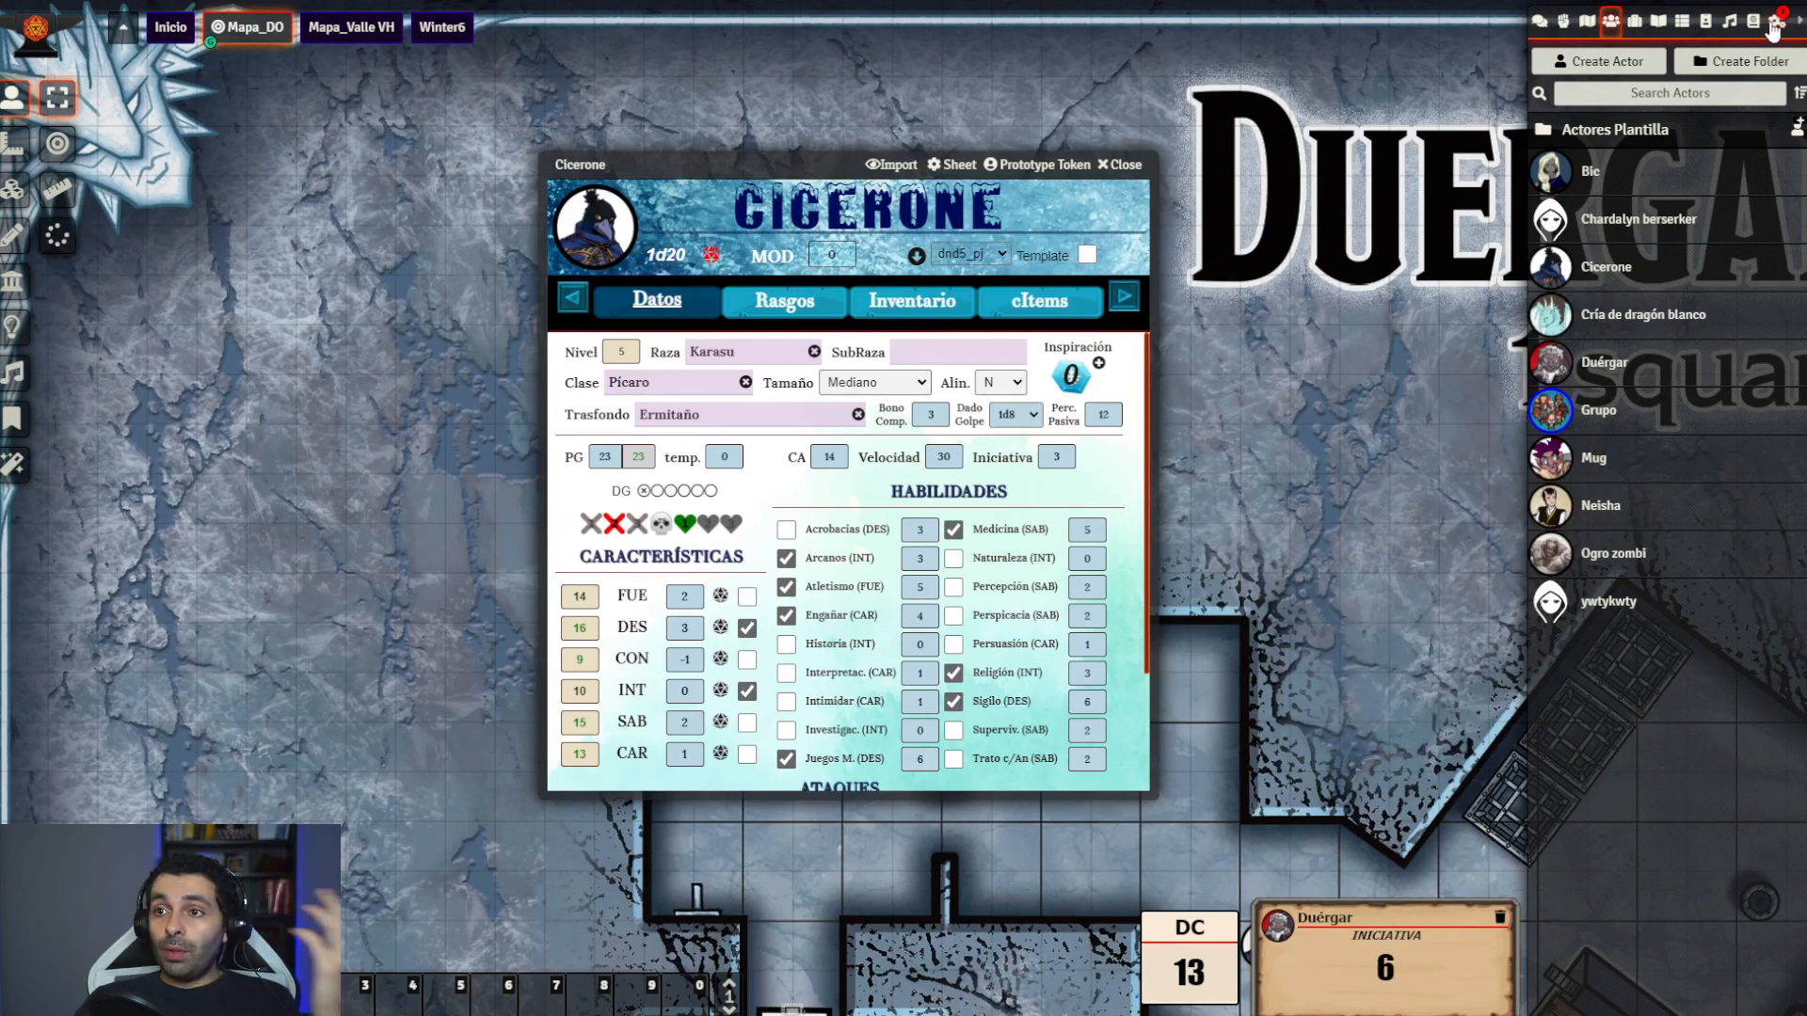